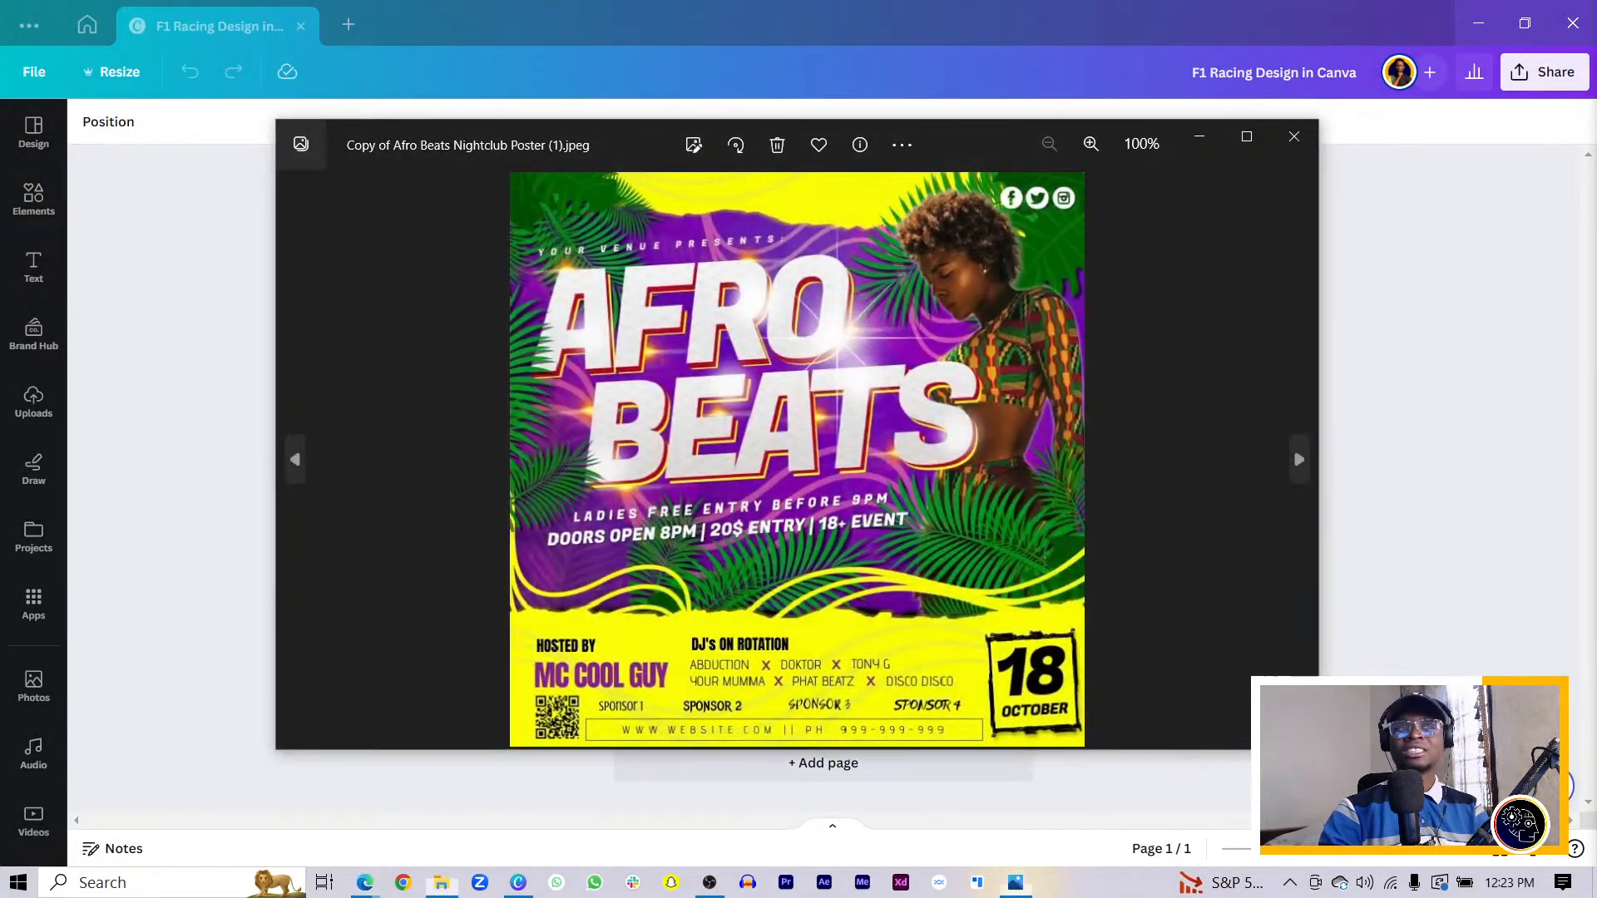
- Move the Afro Beats reference image aside and close it to return to the Hamilton design
{"action": "left_click_drag", "start_coordinate": [982, 153], "coordinate": [1005, 180]}
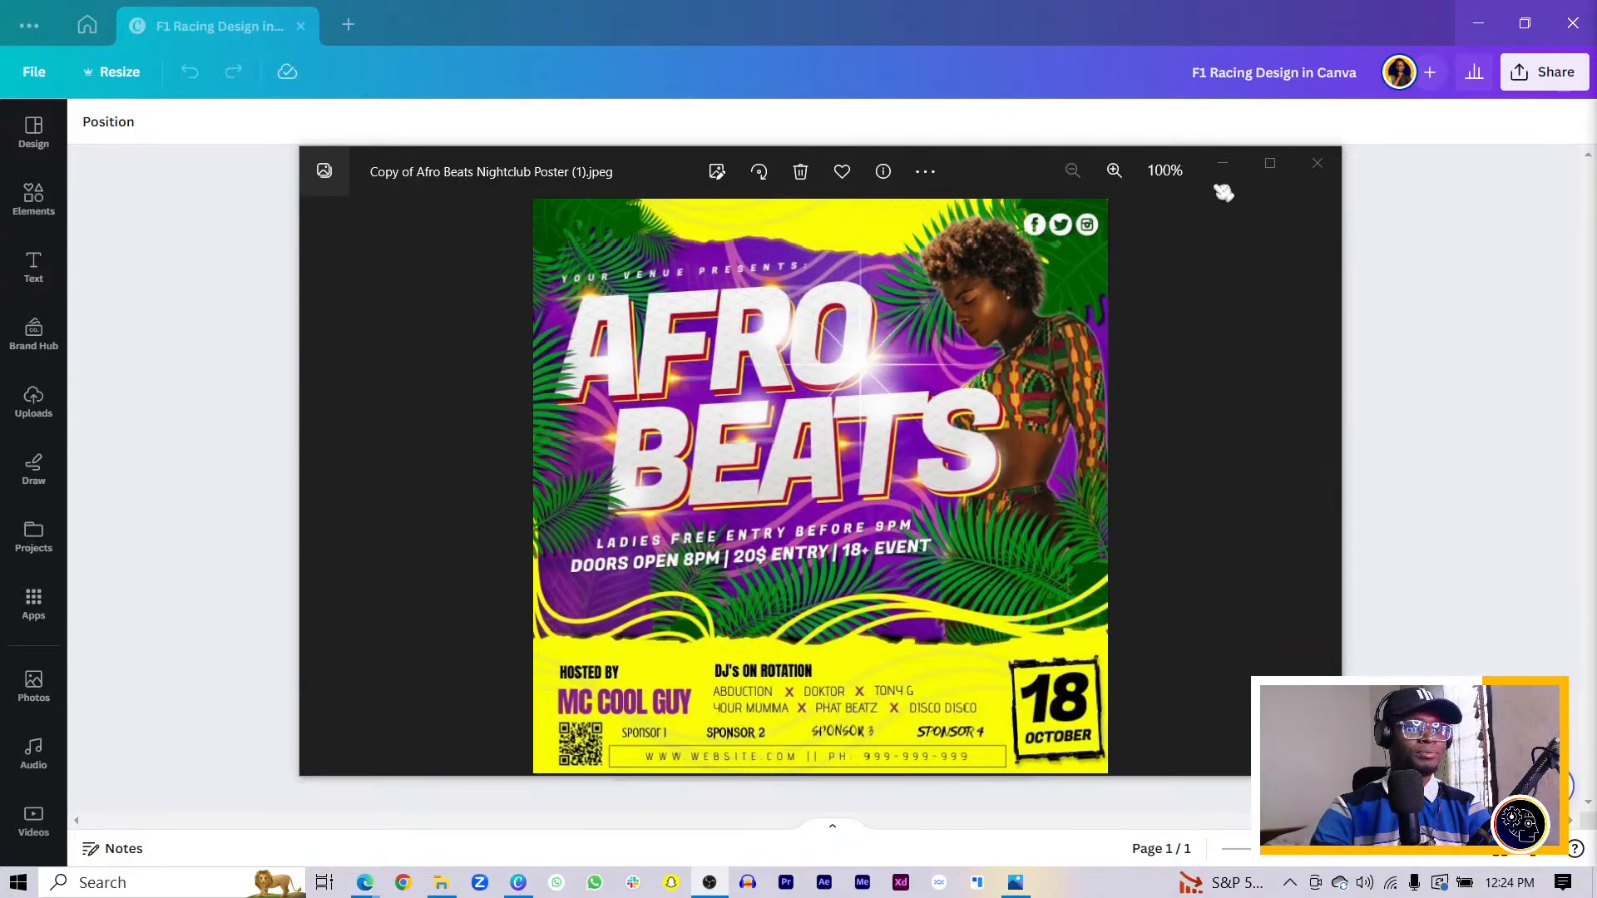
{"action": "left_click", "coordinate": [1317, 165]}
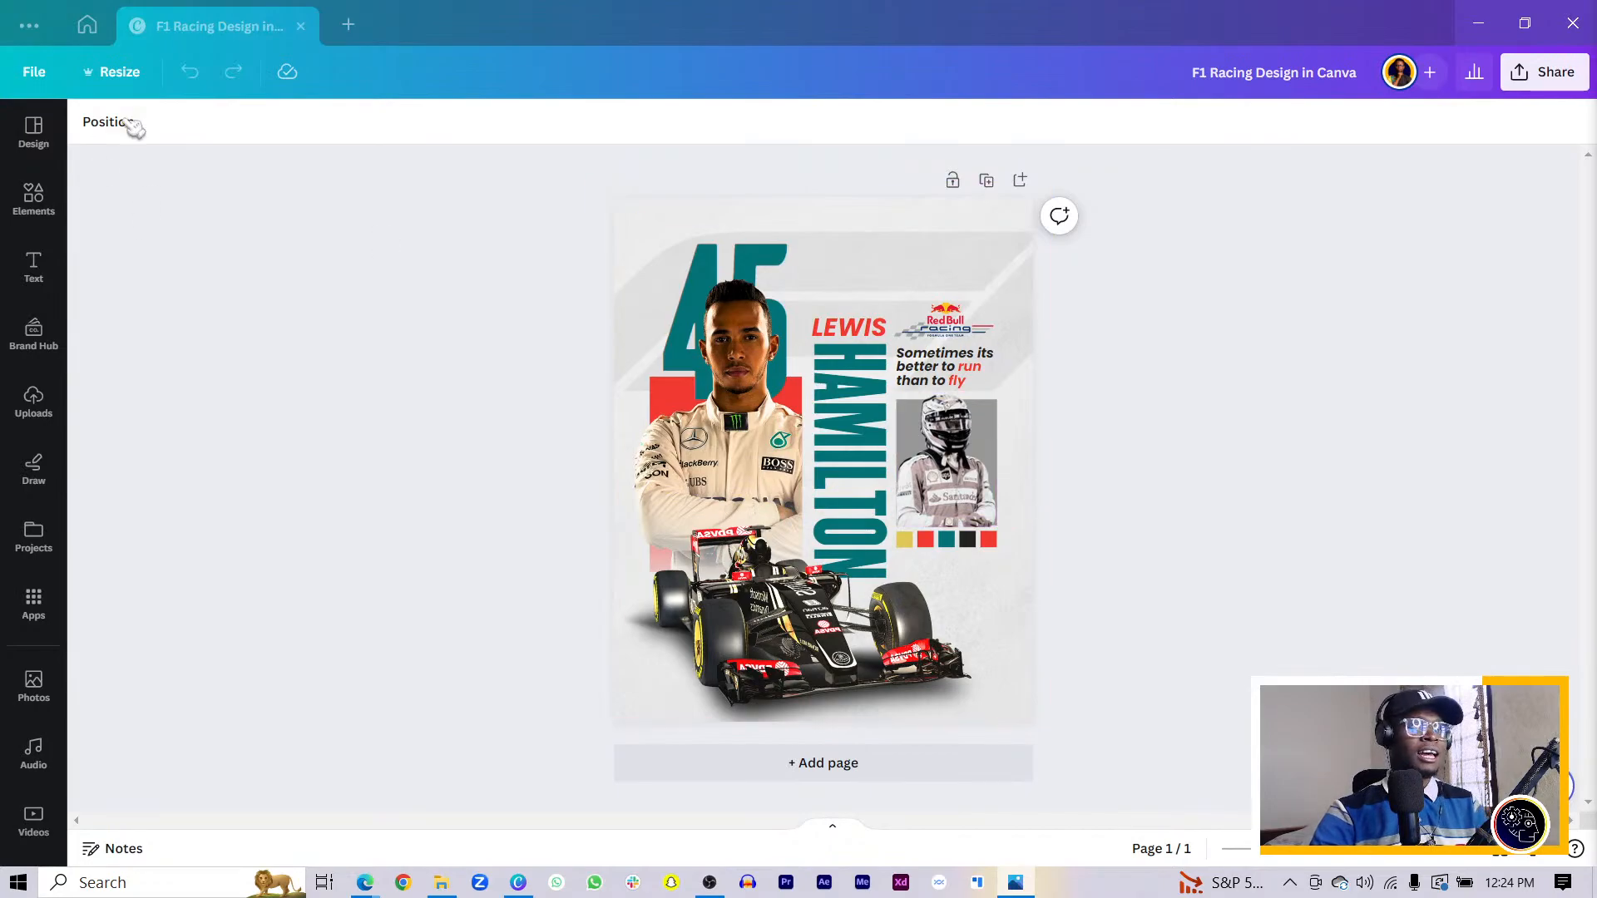
- Create a new custom 1080 × 1350 px design and reposition the Afro Beats reference window
{"action": "left_click", "coordinate": [348, 25]}
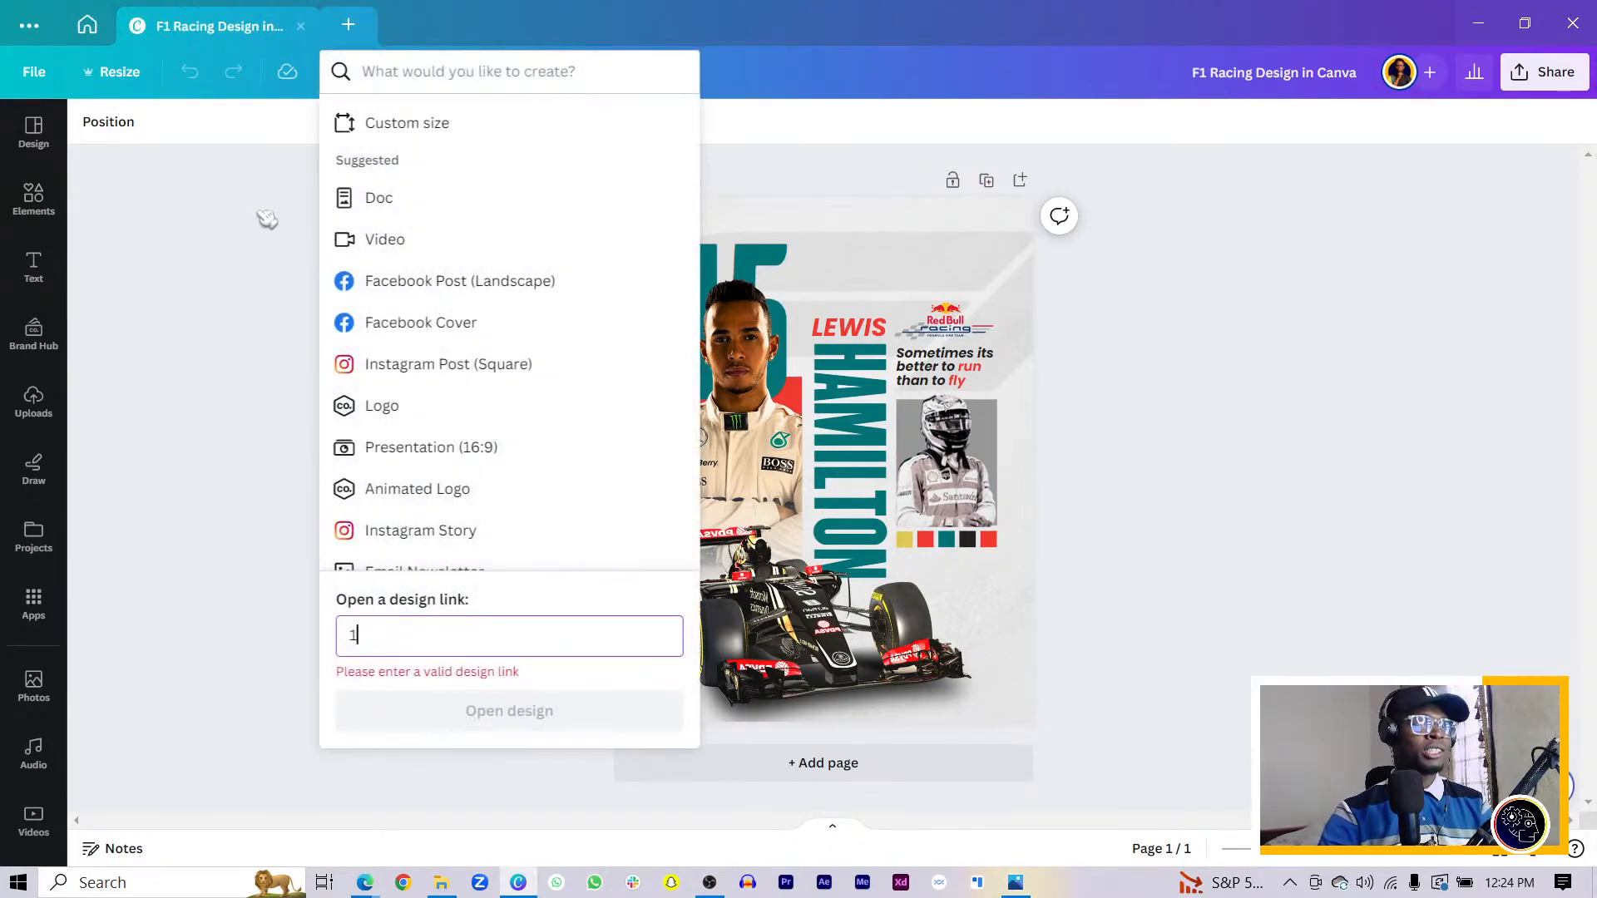
{"action": "left_click", "coordinate": [441, 123]}
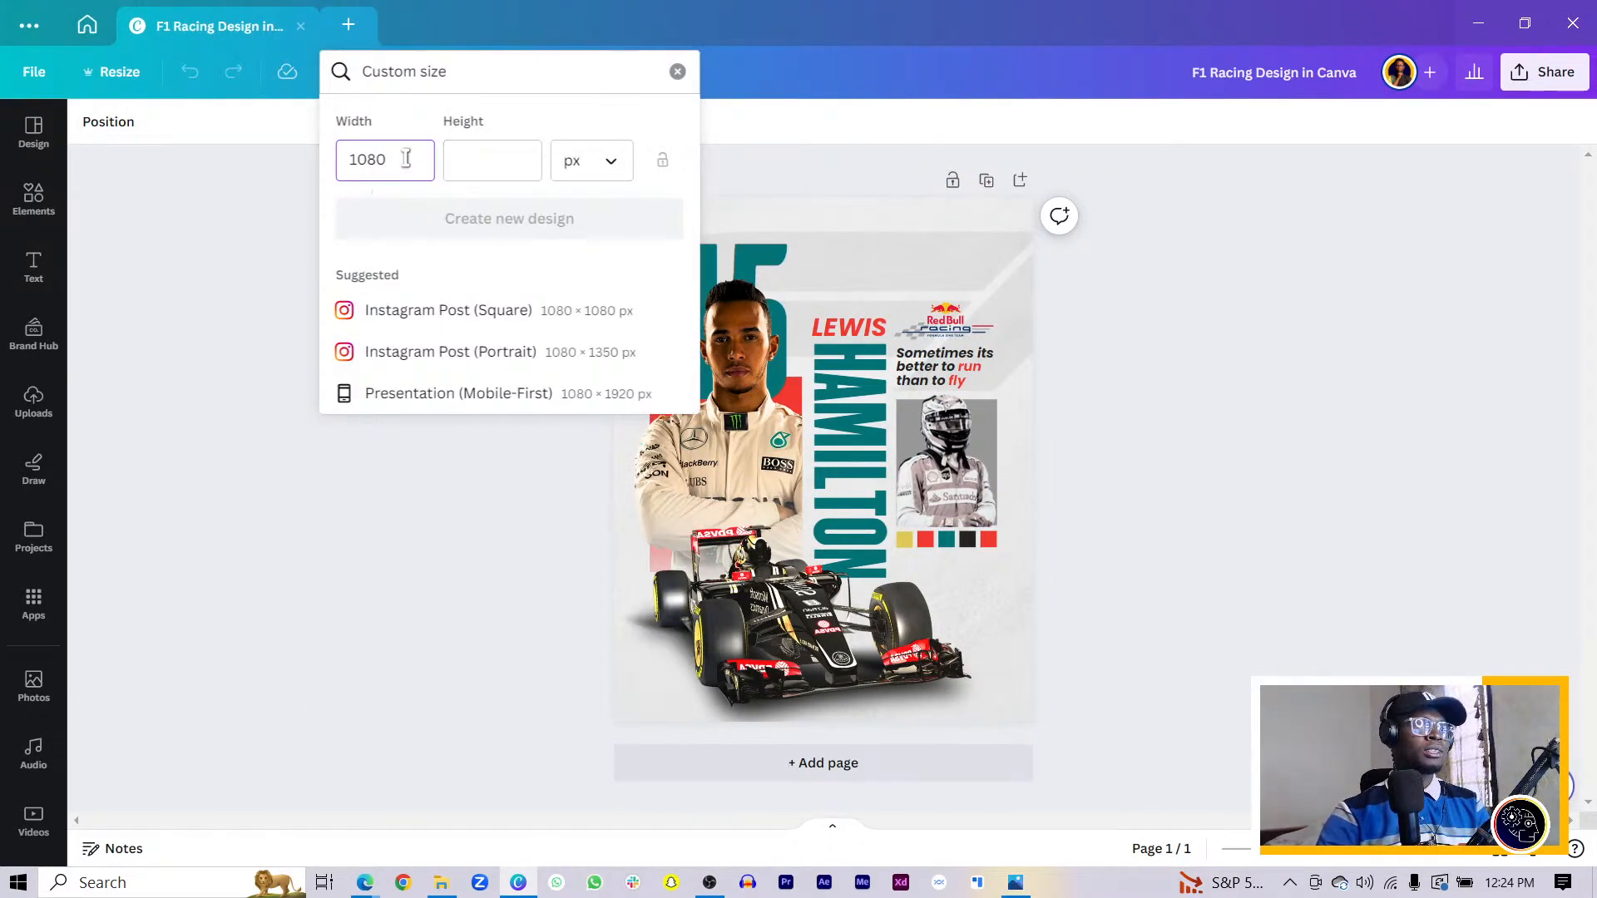
{"action": "mouse_move", "coordinate": [406, 158]}
{"action": "left_mouse_down"}
{"action": "mouse_move", "coordinate": [340, 159]}
{"action": "mouse_move", "coordinate": [378, 159]}
{"action": "left_mouse_up"}
{"action": "left_click", "coordinate": [502, 156]}
{"action": "type", "text": "1"}
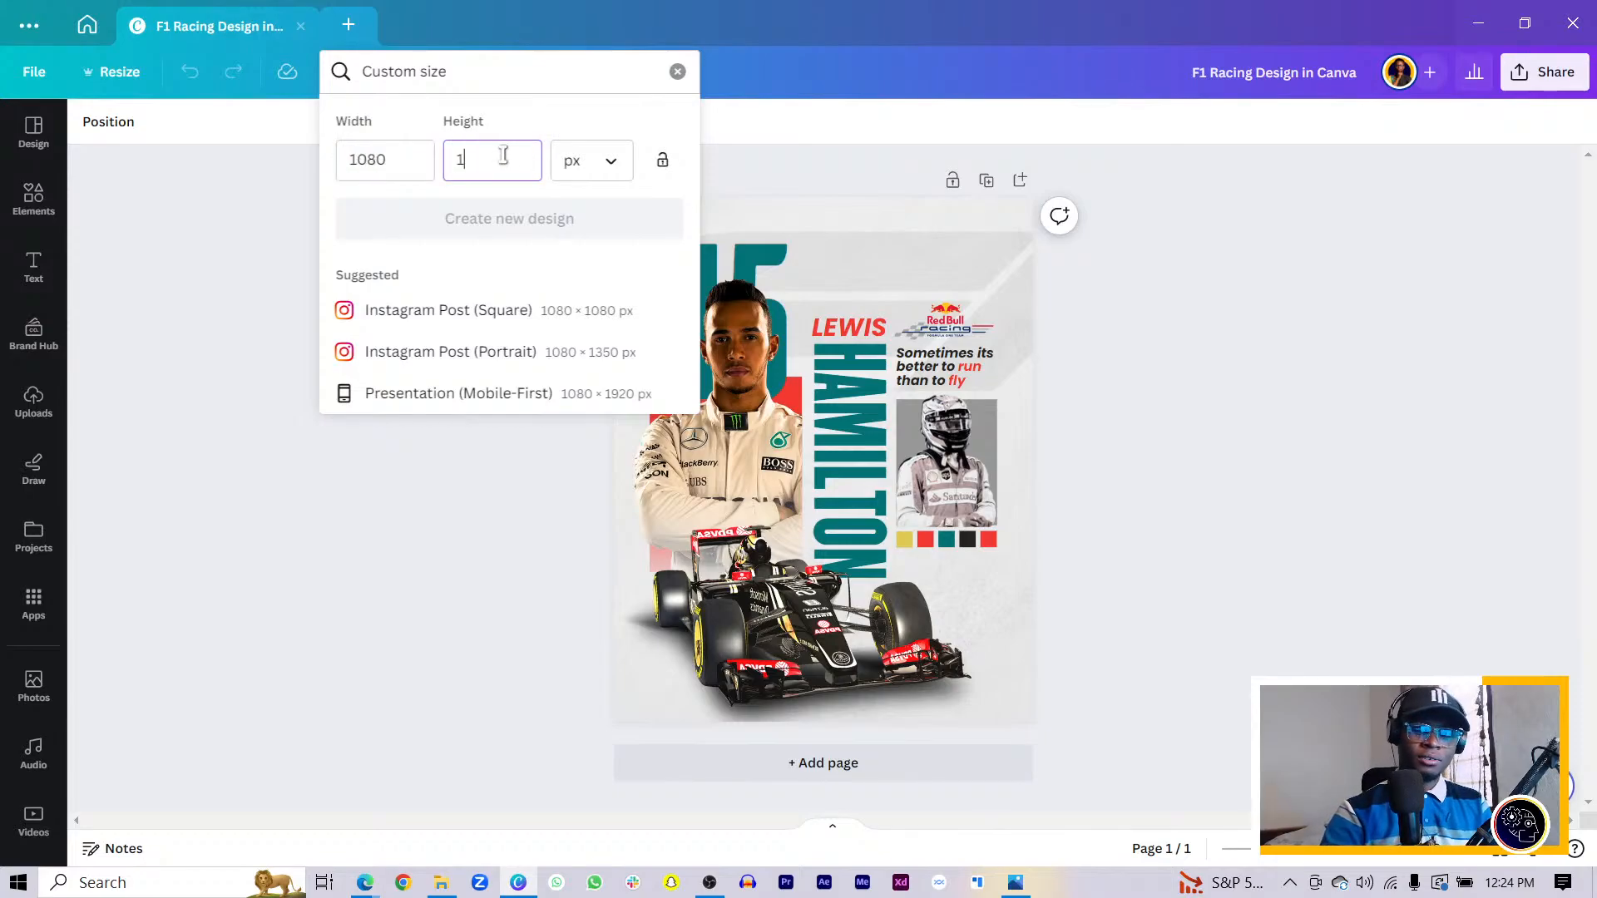
{"action": "type", "text": "350"}
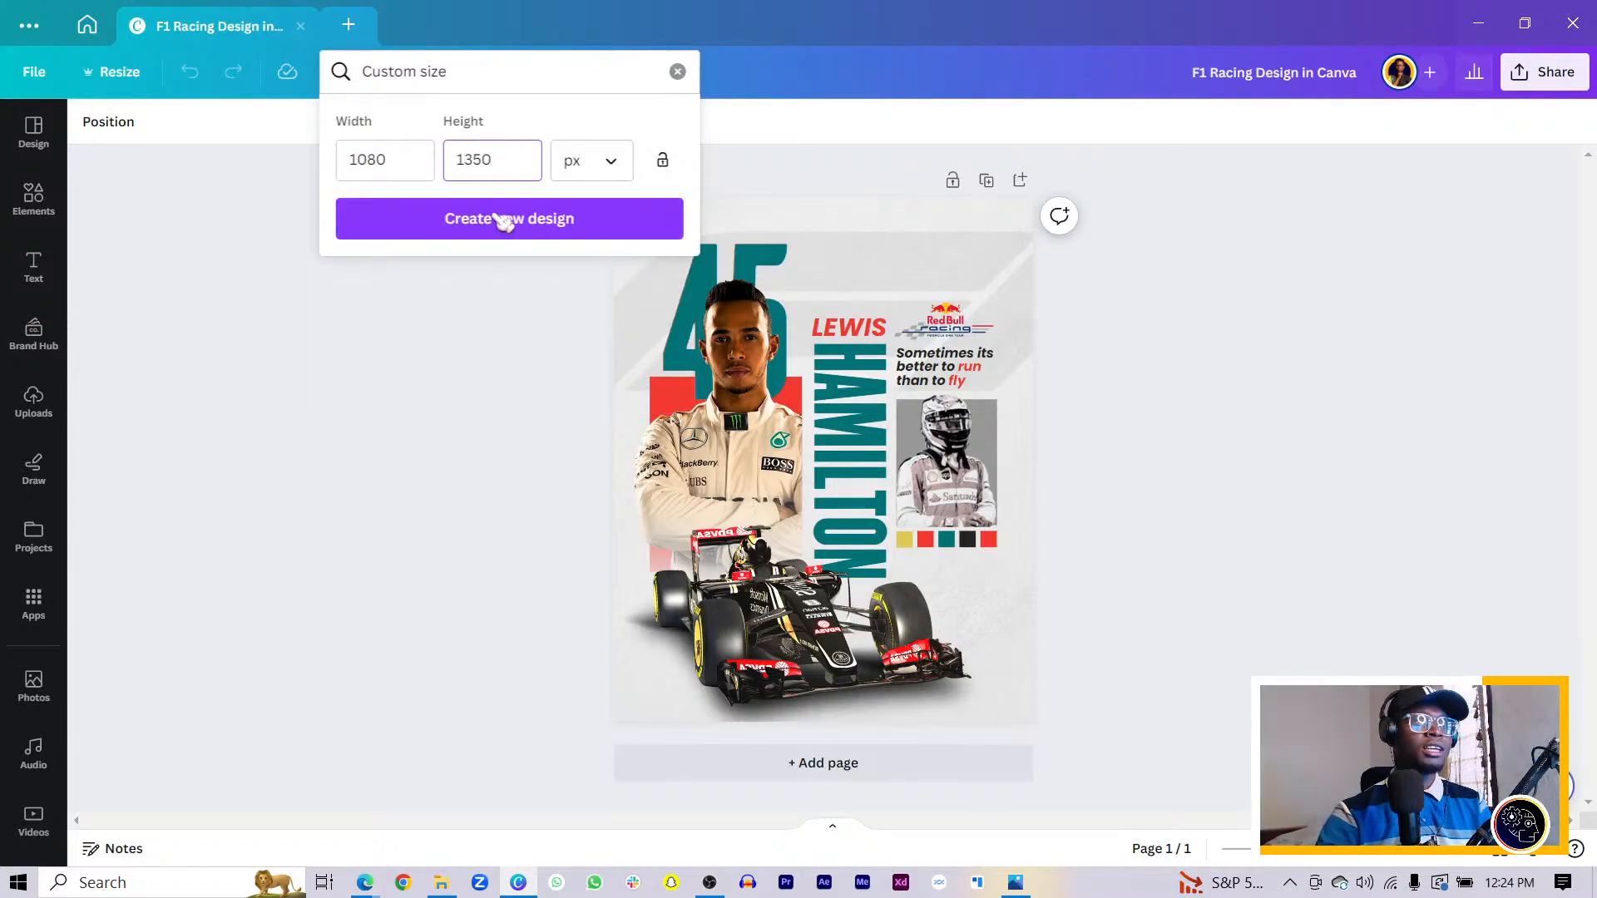
{"action": "left_click", "coordinate": [553, 219]}
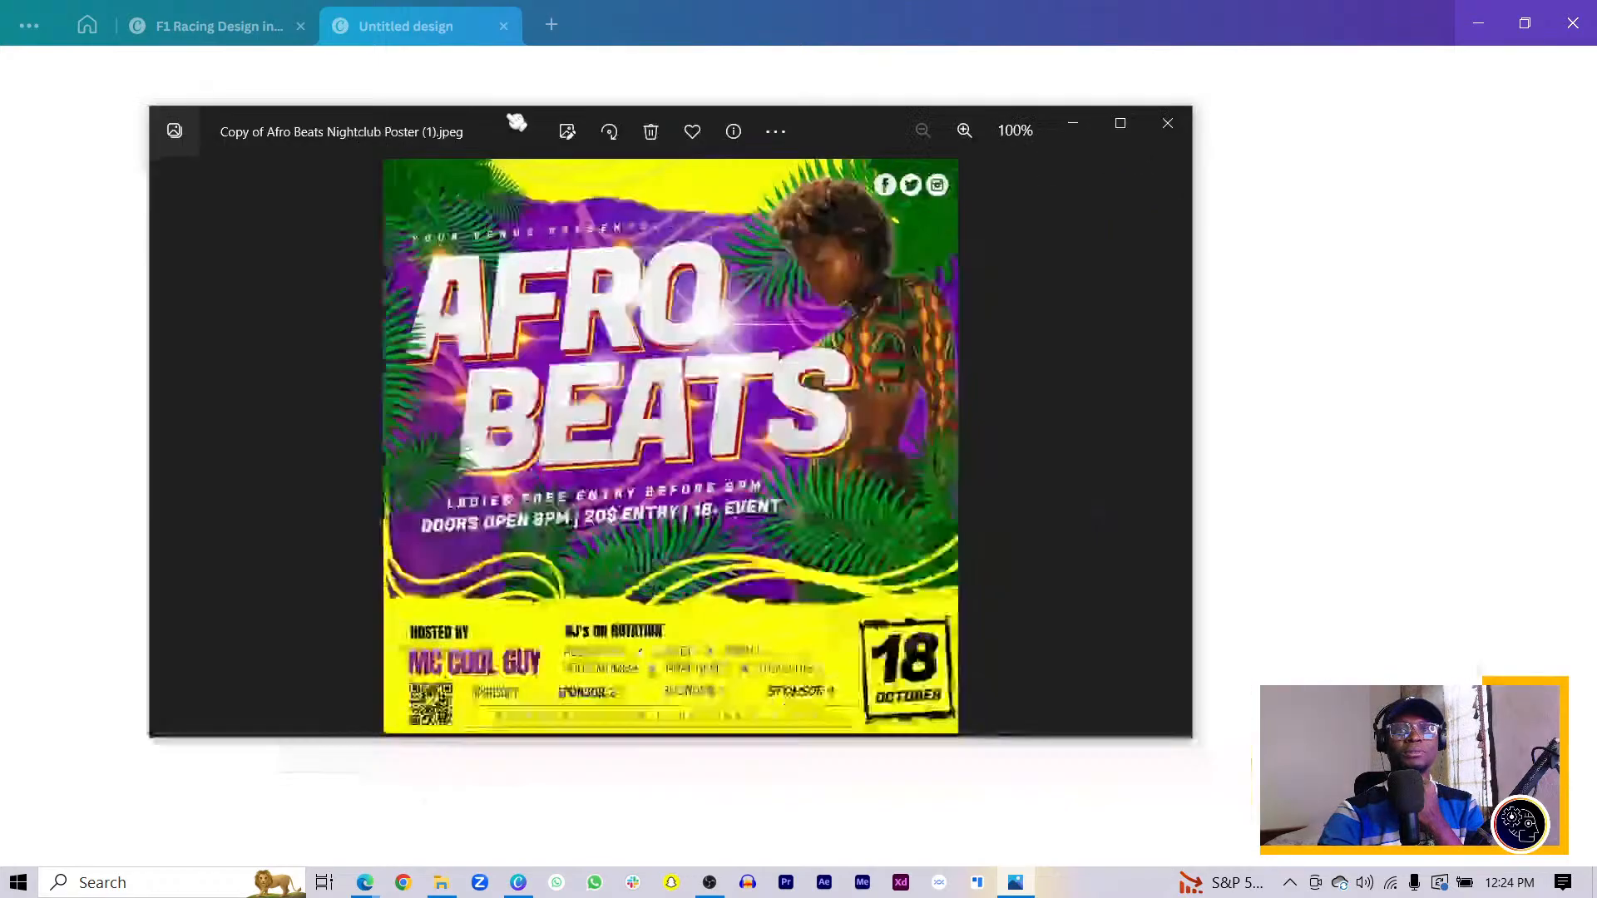
{"action": "left_click_drag", "start_coordinate": [514, 122], "coordinate": [672, 155]}
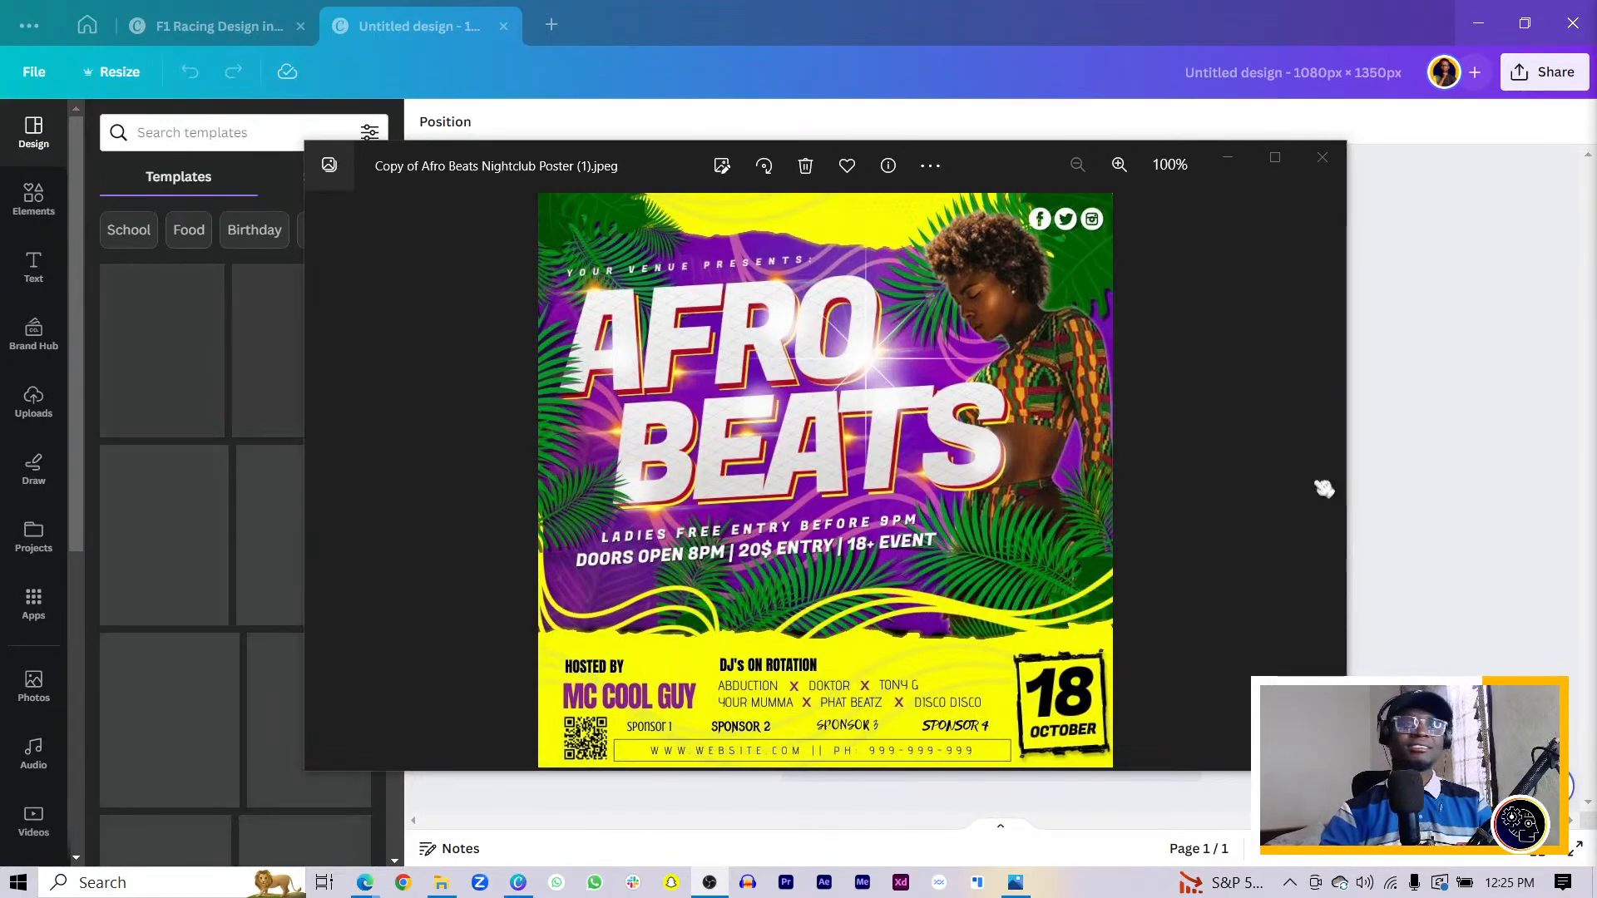
- Drag the Afro Beats reference window out of the way of the blank canvas
{"action": "left_click_drag", "start_coordinate": [977, 171], "coordinate": [1167, 173]}
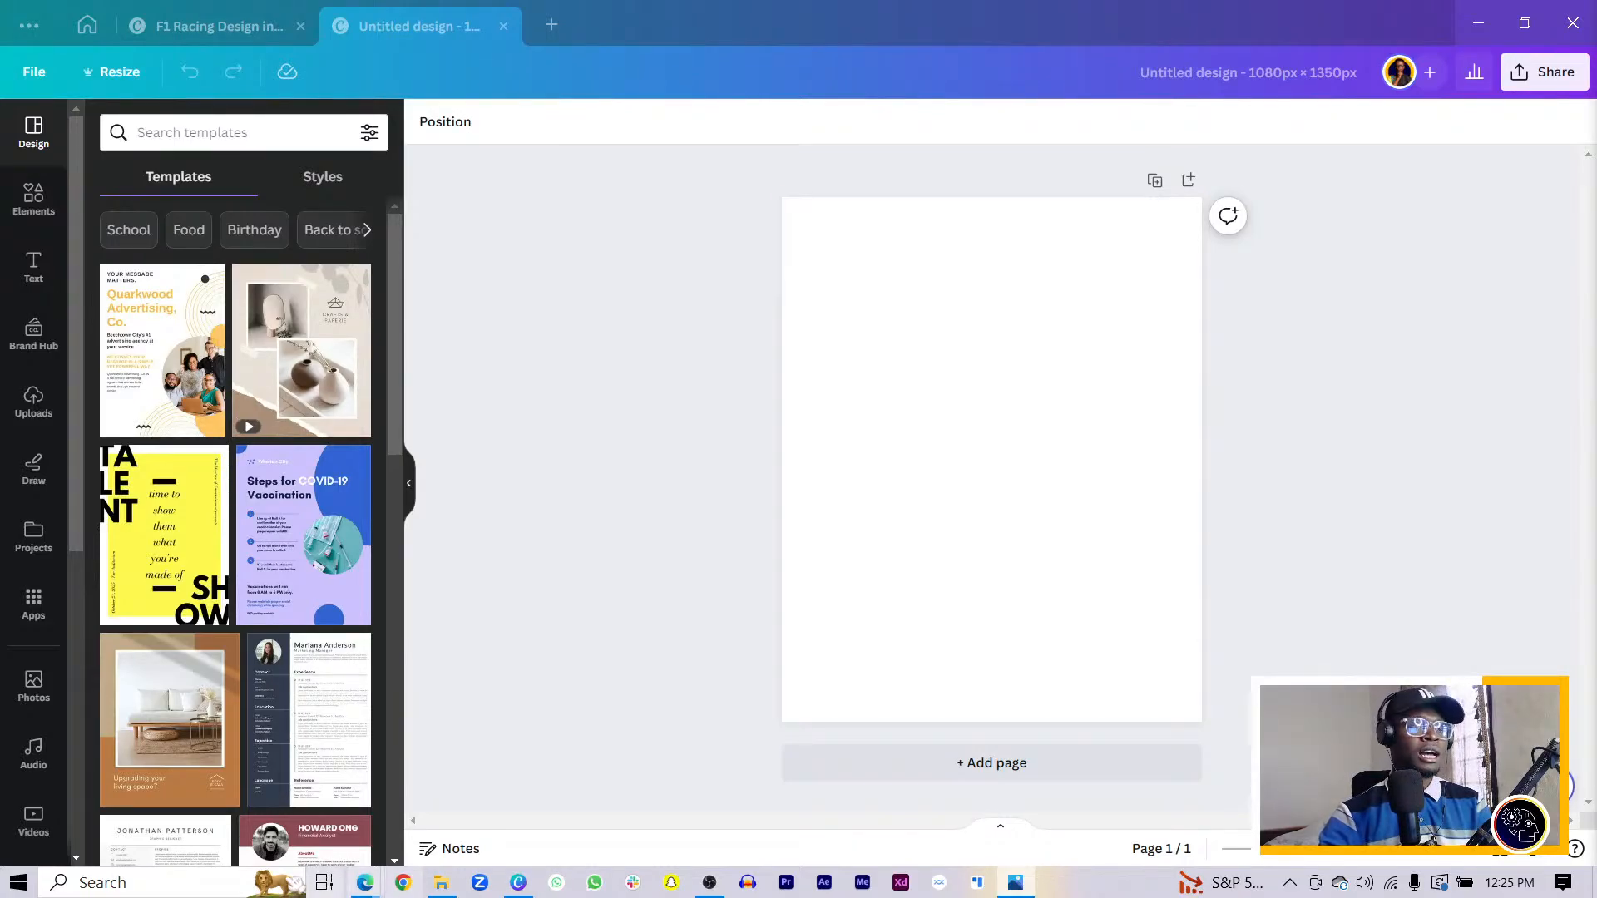
- Add the Afro Beats image to the design, with a new blank page placed before it
{"action": "left_click_drag", "start_coordinate": [457, 888], "coordinate": [998, 341]}
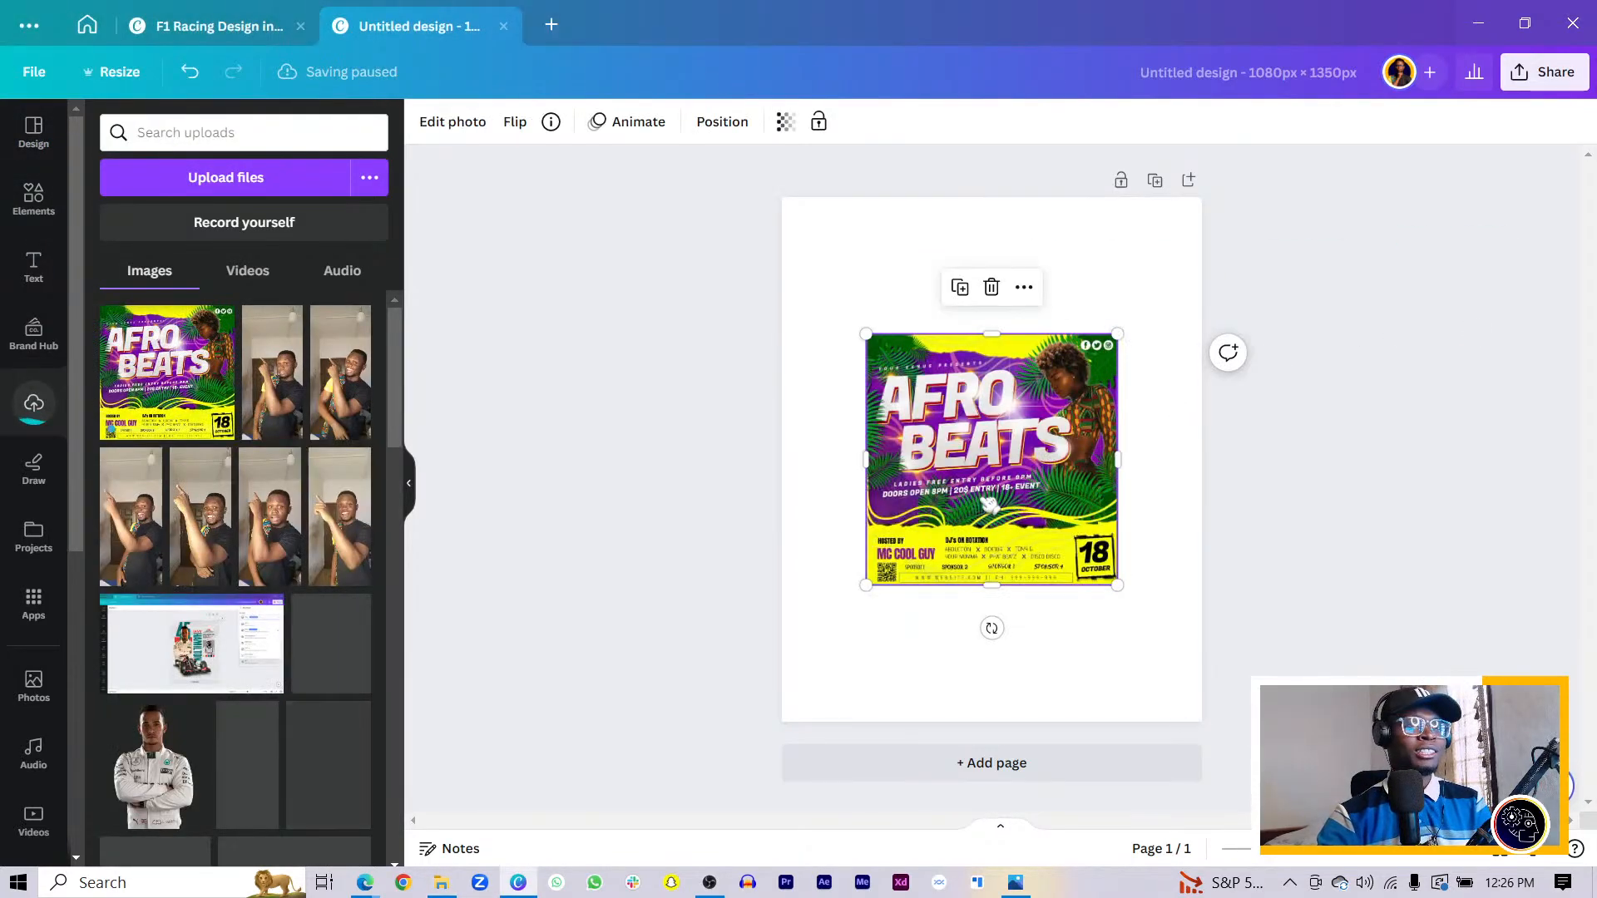
{"action": "left_click", "coordinate": [1187, 180]}
{"action": "scroll", "coordinate": [1040, 472], "scroll_direction": "up", "scroll_amount": 3}
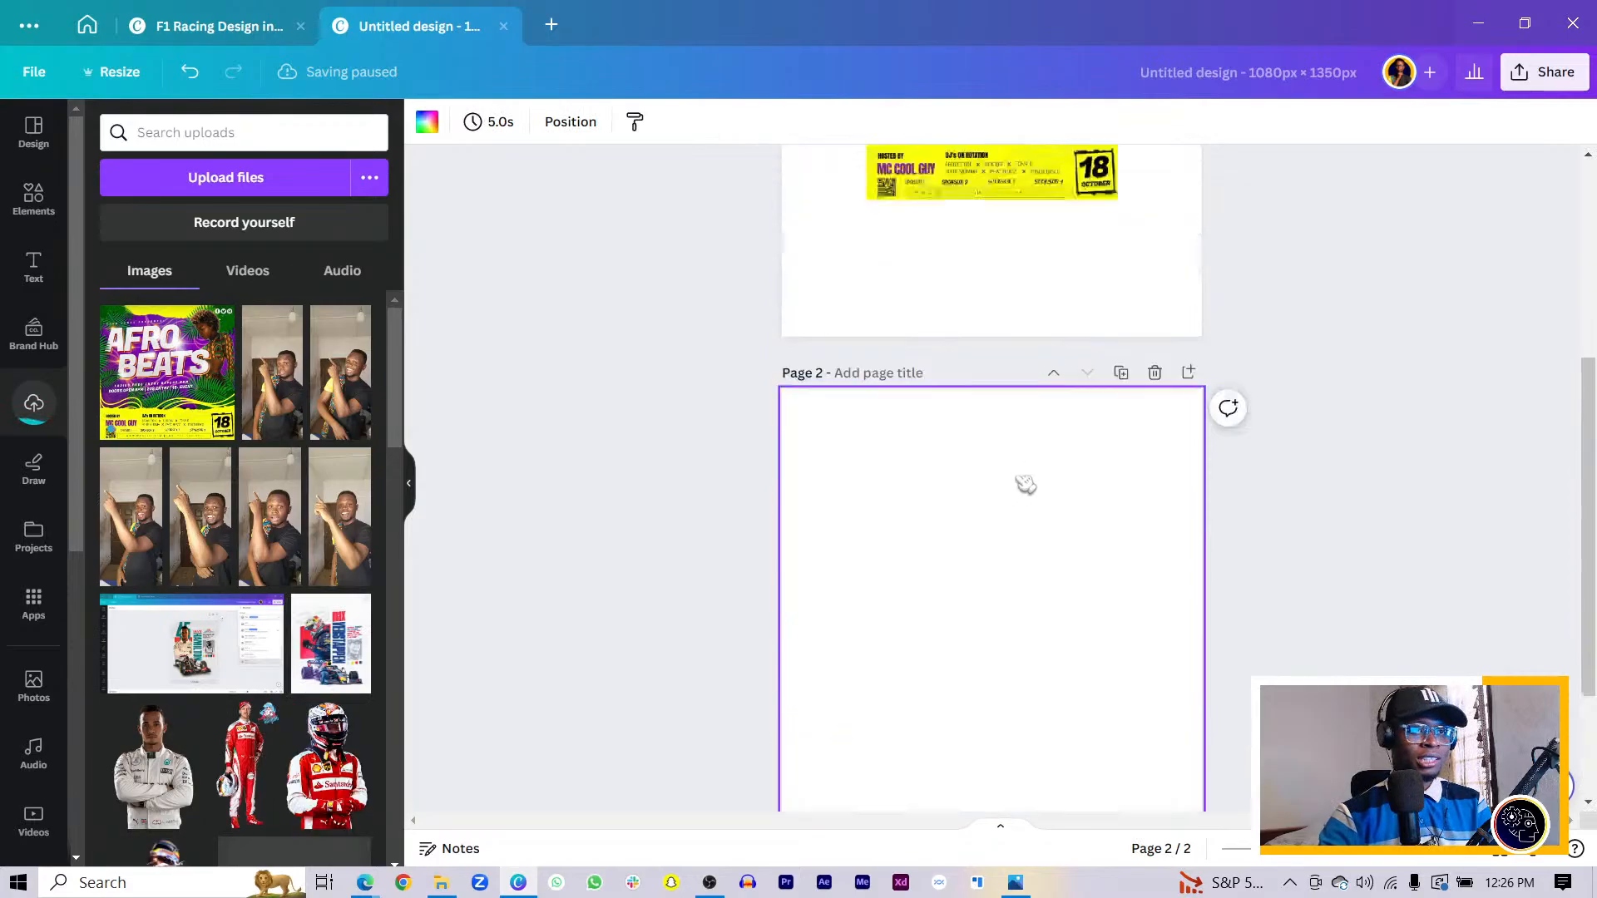
{"action": "left_click", "coordinate": [1053, 475]}
{"action": "scroll", "coordinate": [1010, 494], "scroll_direction": "down", "scroll_amount": 5}
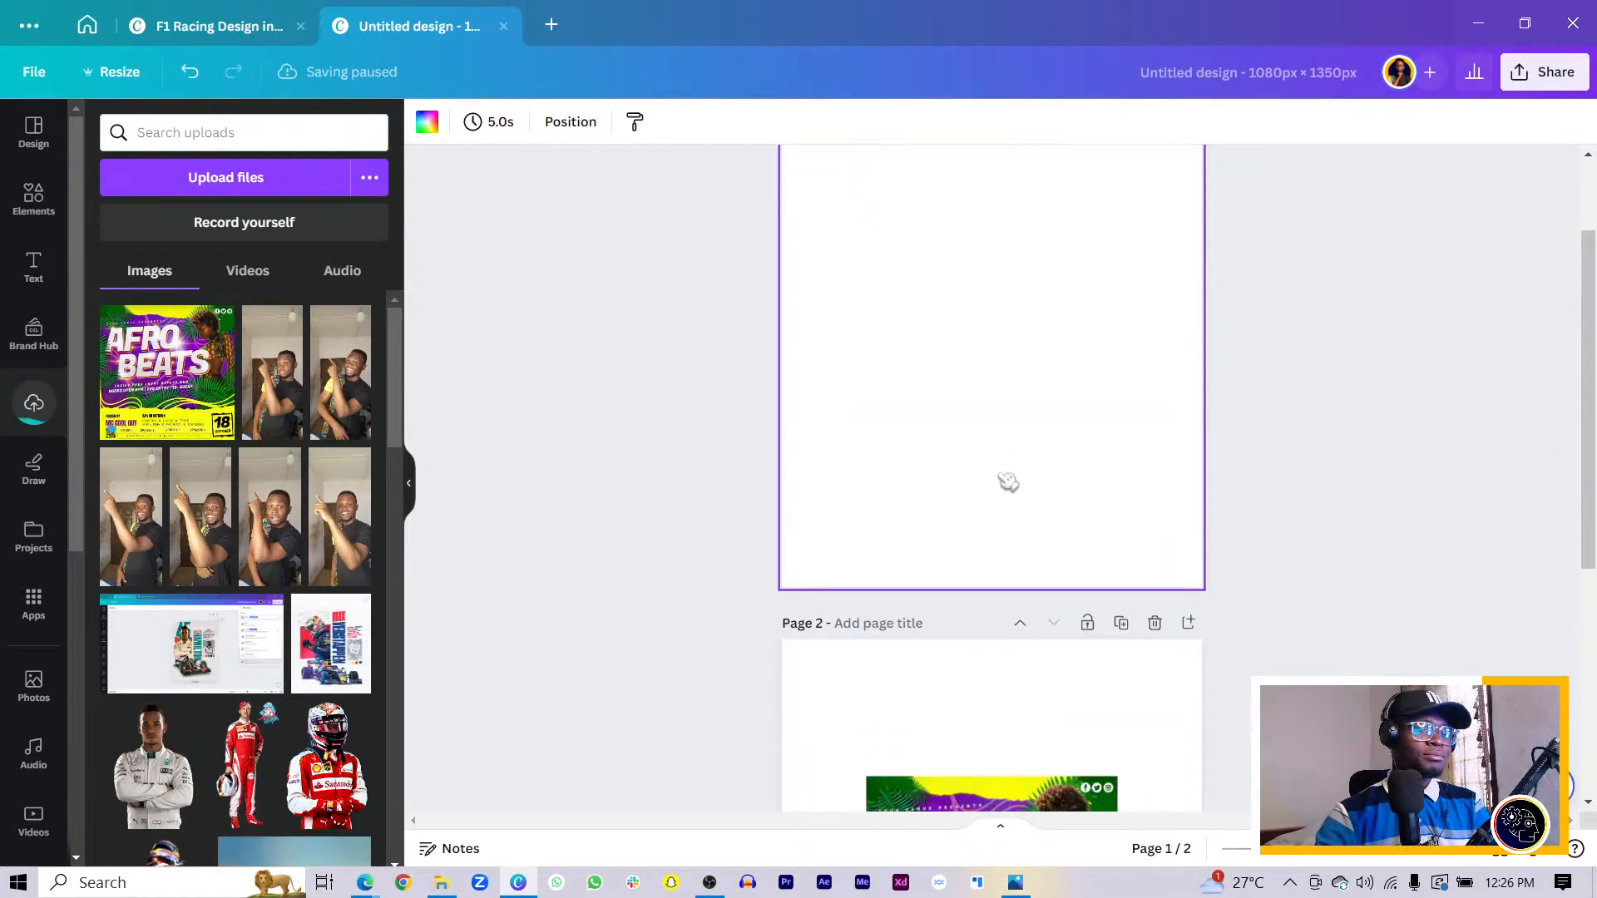
- Enlarge the Afro Beats image on page 2 to span the page width
{"action": "left_click", "coordinate": [915, 574]}
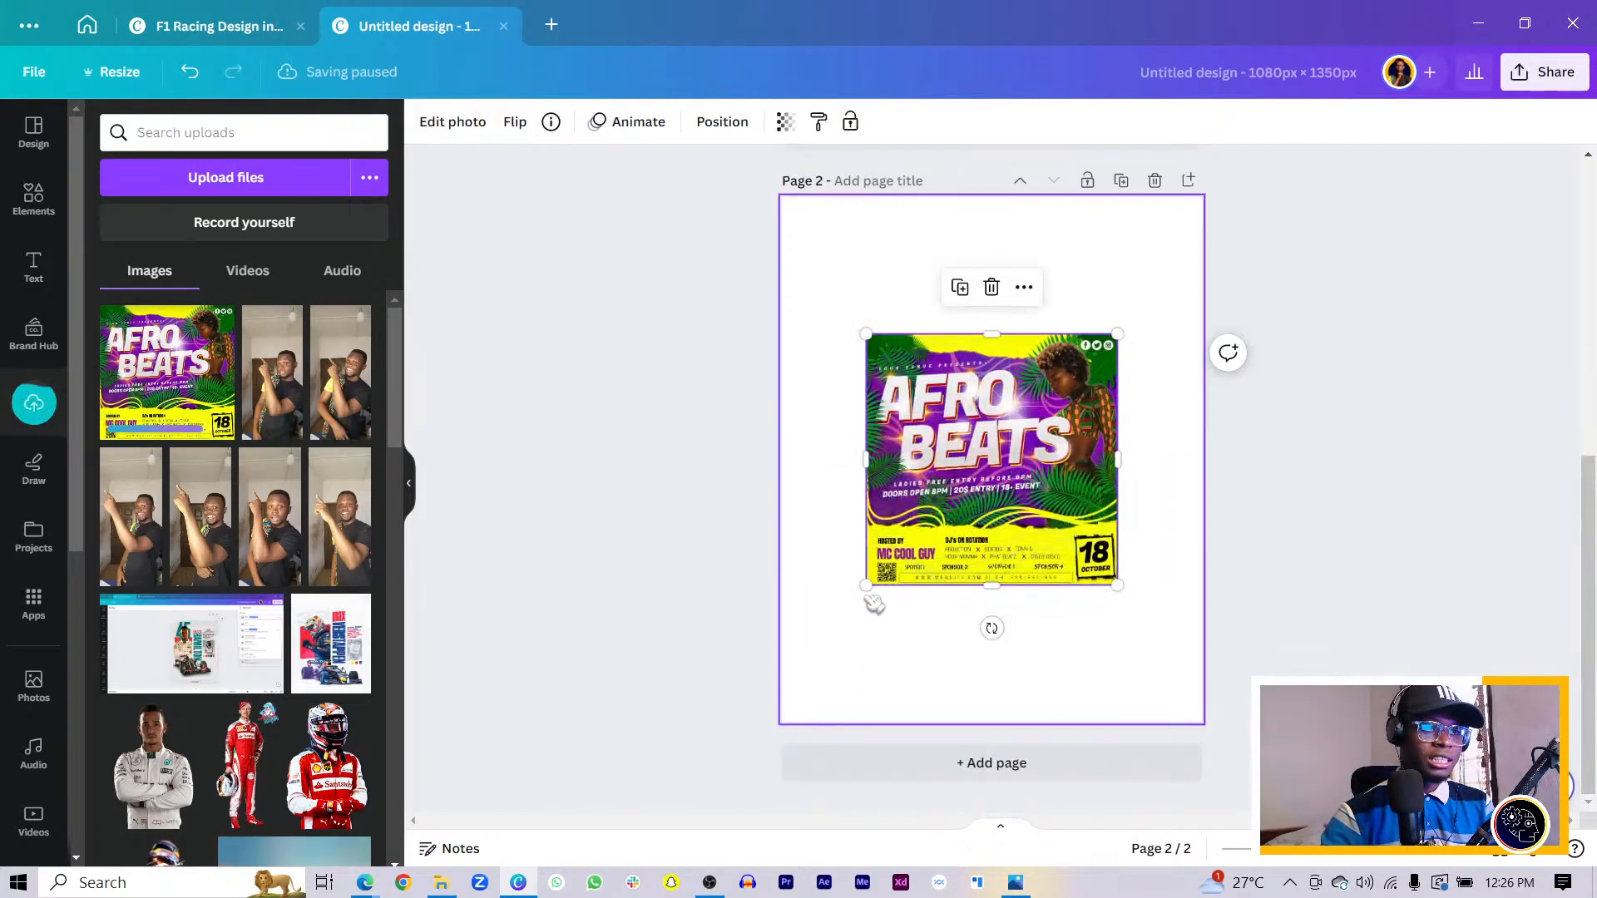
{"action": "left_click_drag", "start_coordinate": [866, 585], "coordinate": [780, 659]}
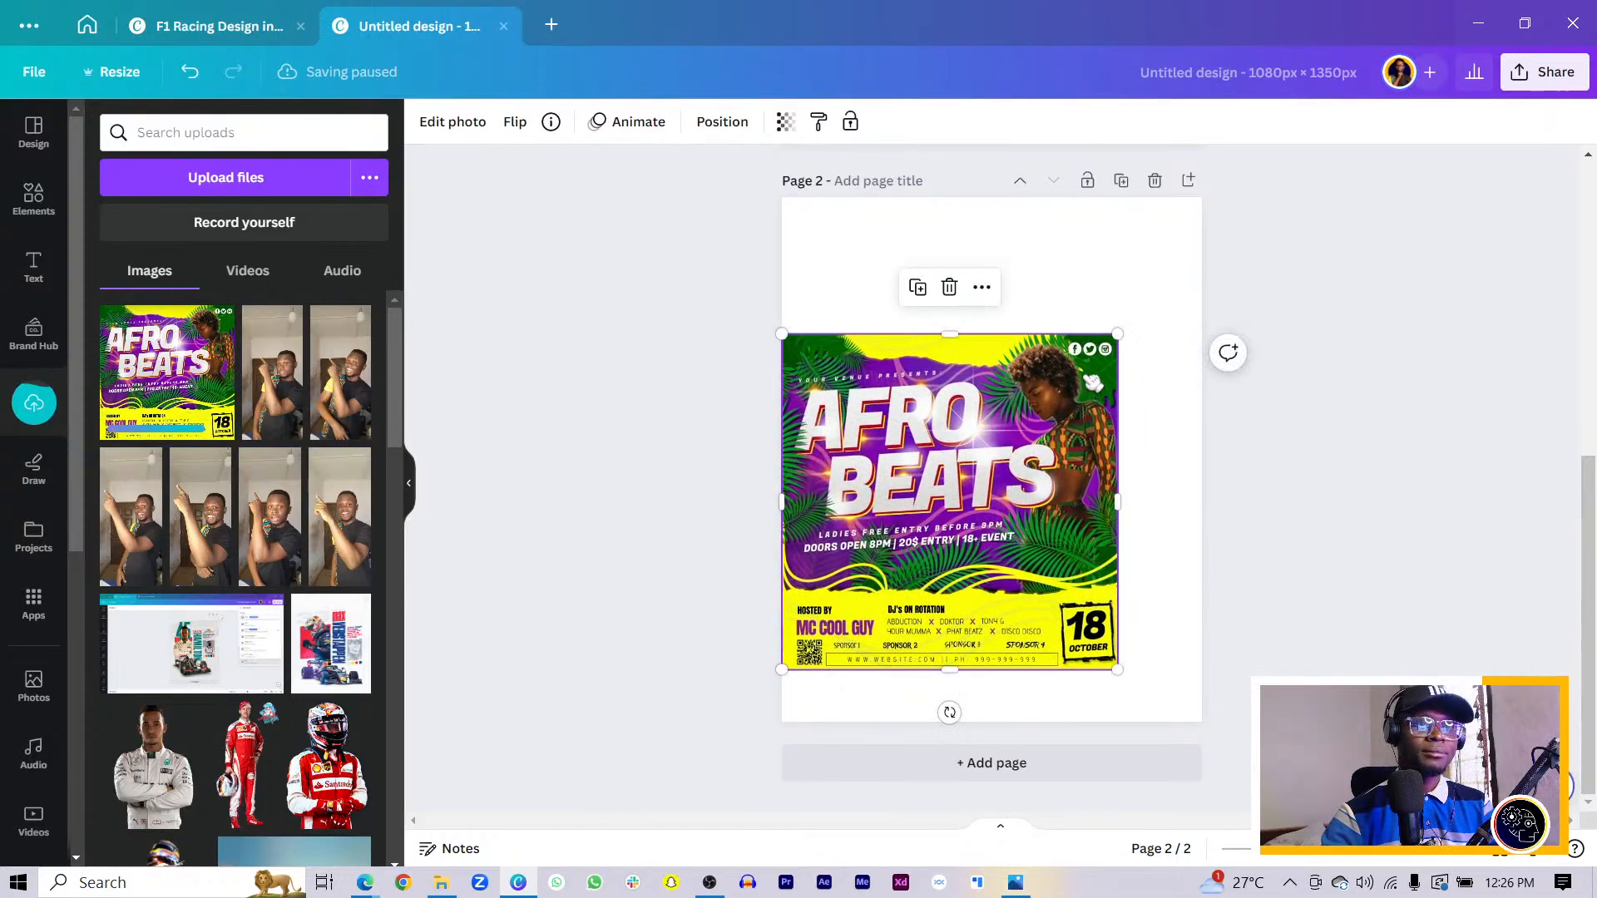
{"action": "left_click_drag", "start_coordinate": [1118, 334], "coordinate": [1207, 251]}
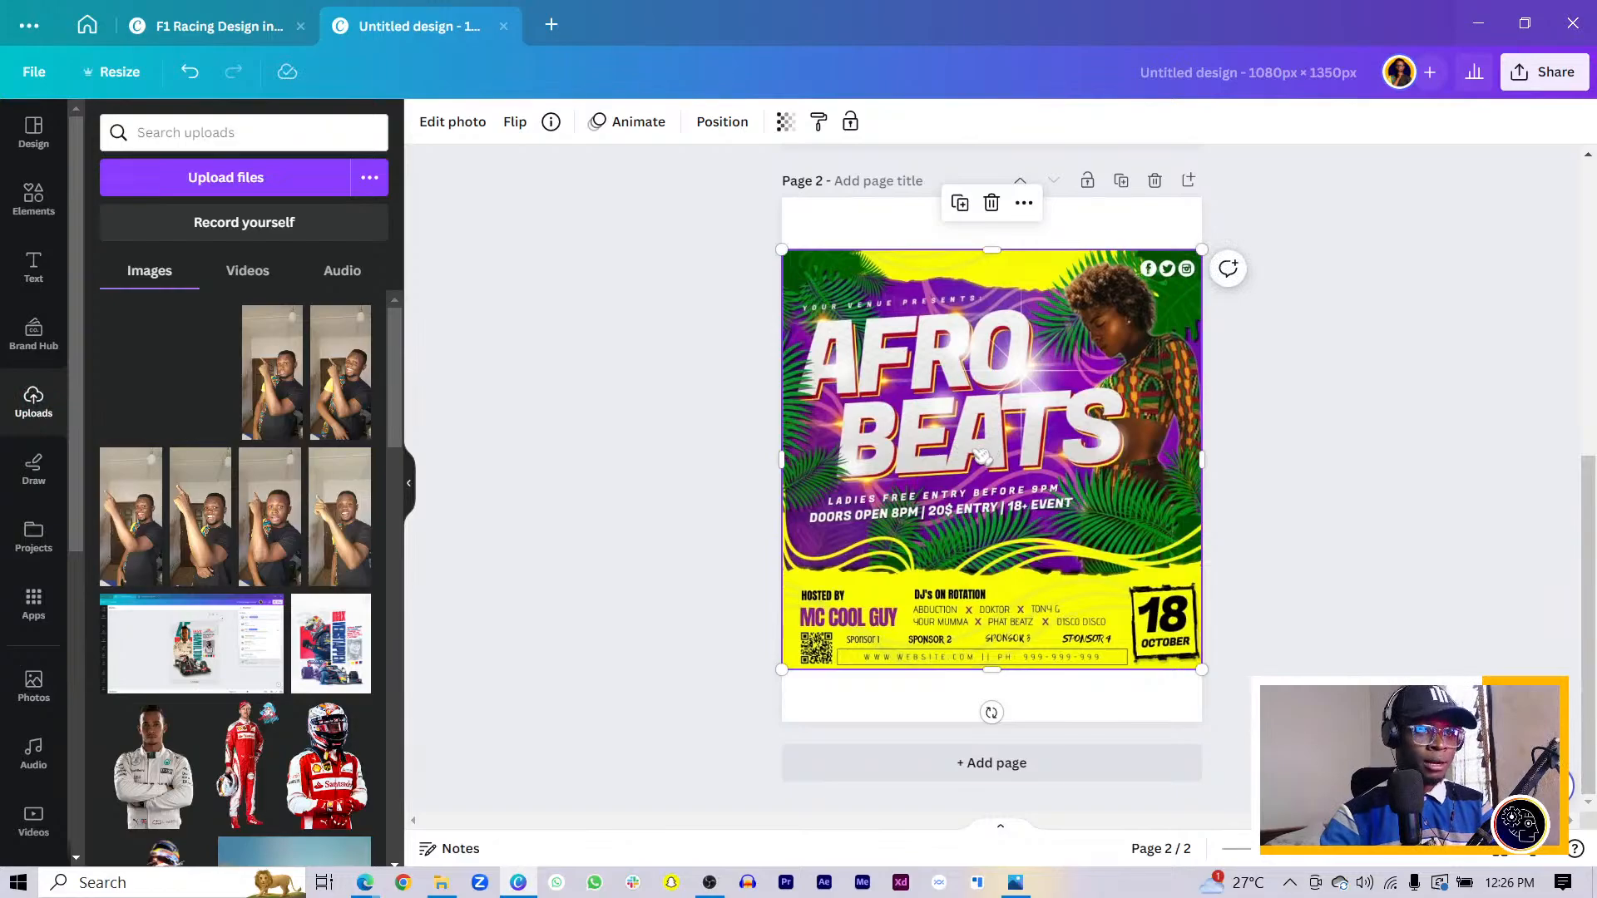
{"action": "scroll", "coordinate": [846, 462], "scroll_direction": "up", "scroll_amount": 5}
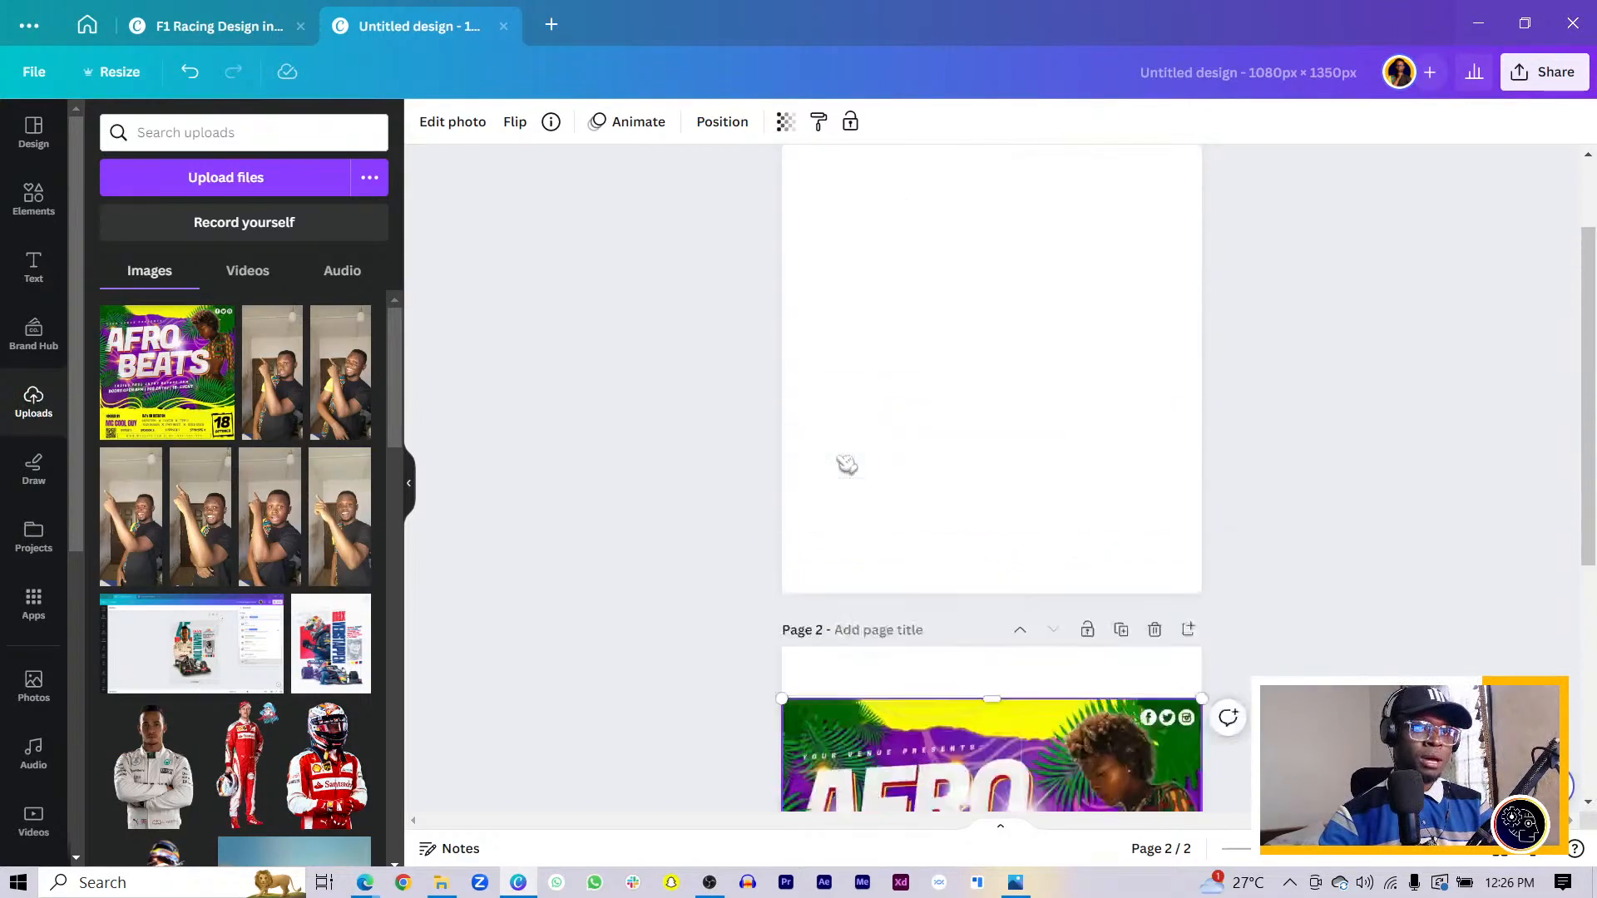
- Fill page 1's background with the poster's purple, #7a2994
{"action": "left_click", "coordinate": [888, 403]}
{"action": "left_click", "coordinate": [427, 123]}
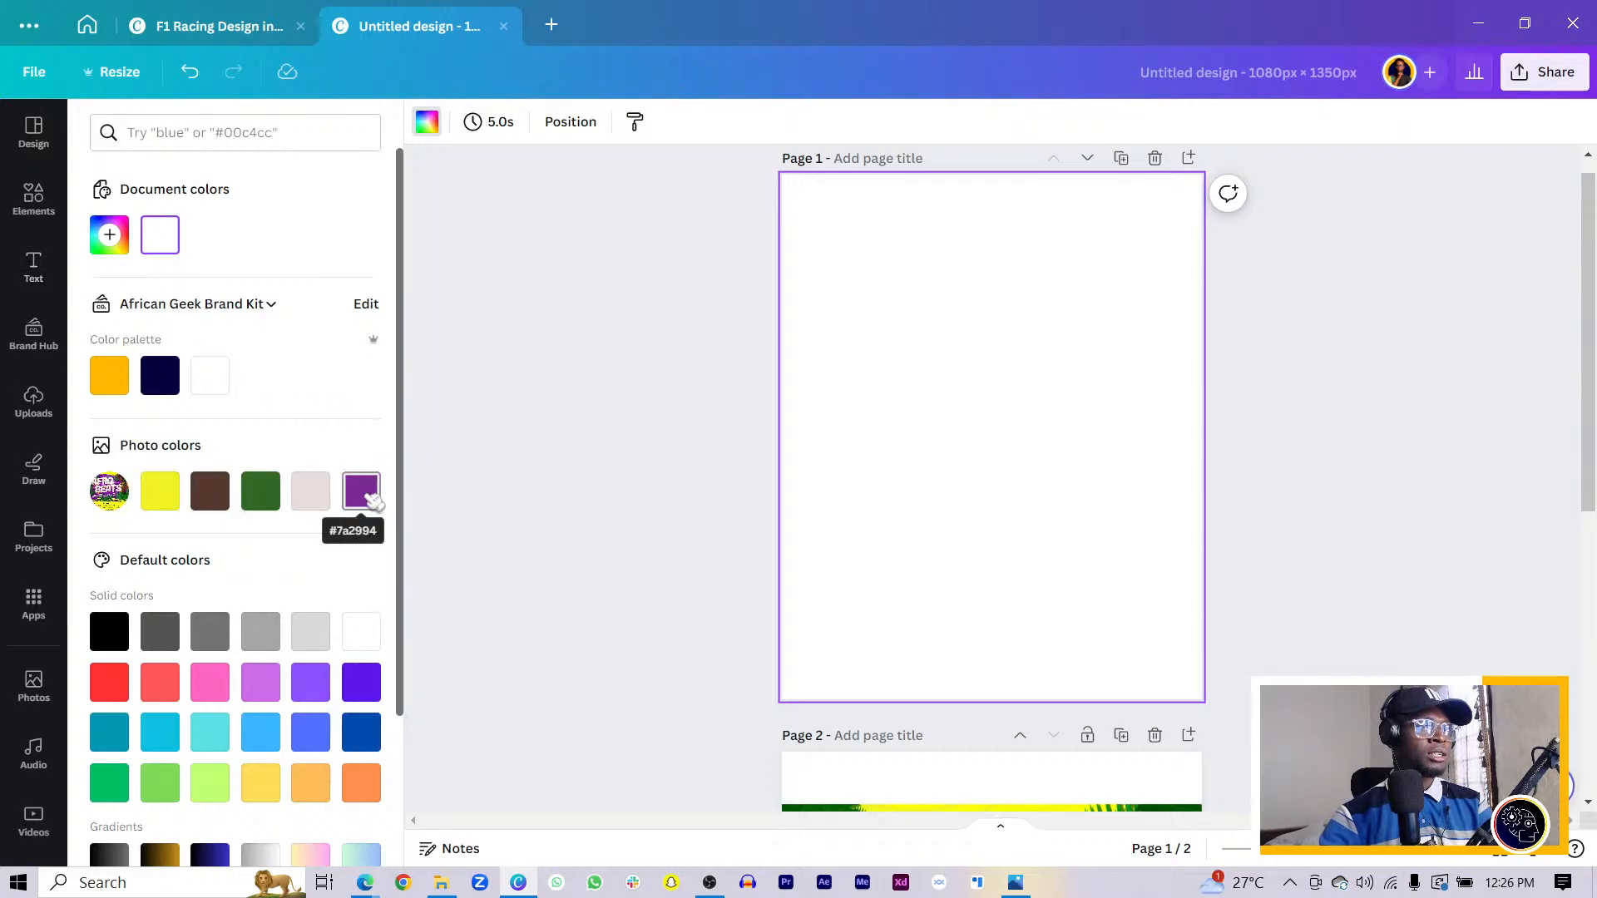
{"action": "left_click", "coordinate": [370, 489]}
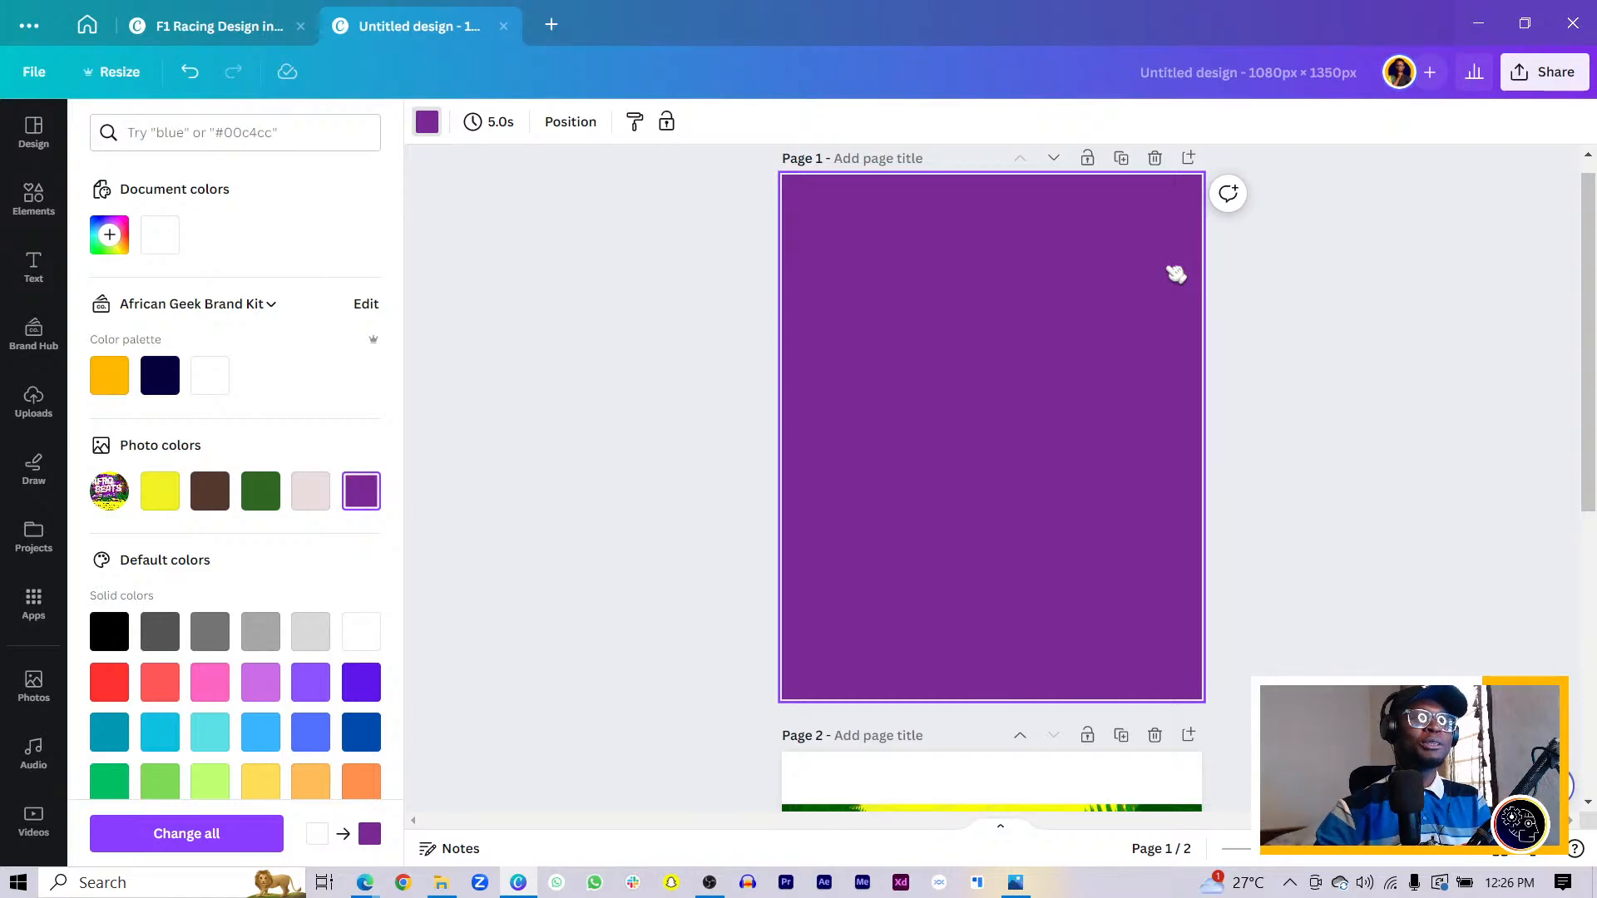
{"action": "scroll", "coordinate": [1175, 274], "scroll_direction": "down", "scroll_amount": 7}
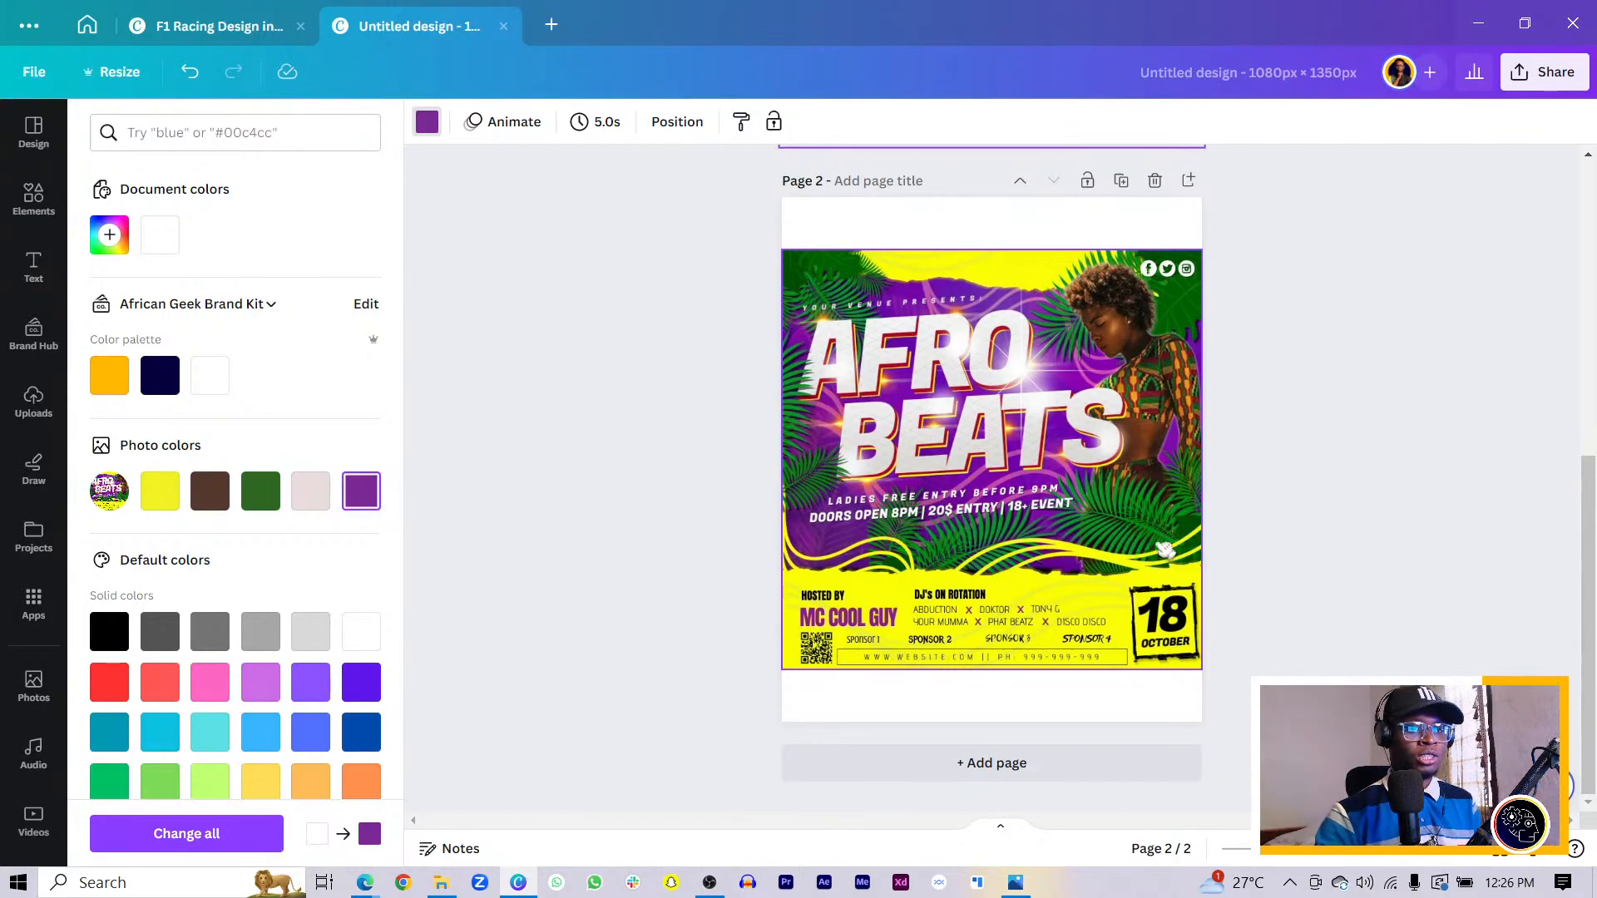
{"action": "scroll", "coordinate": [1139, 574], "scroll_direction": "up", "scroll_amount": 7}
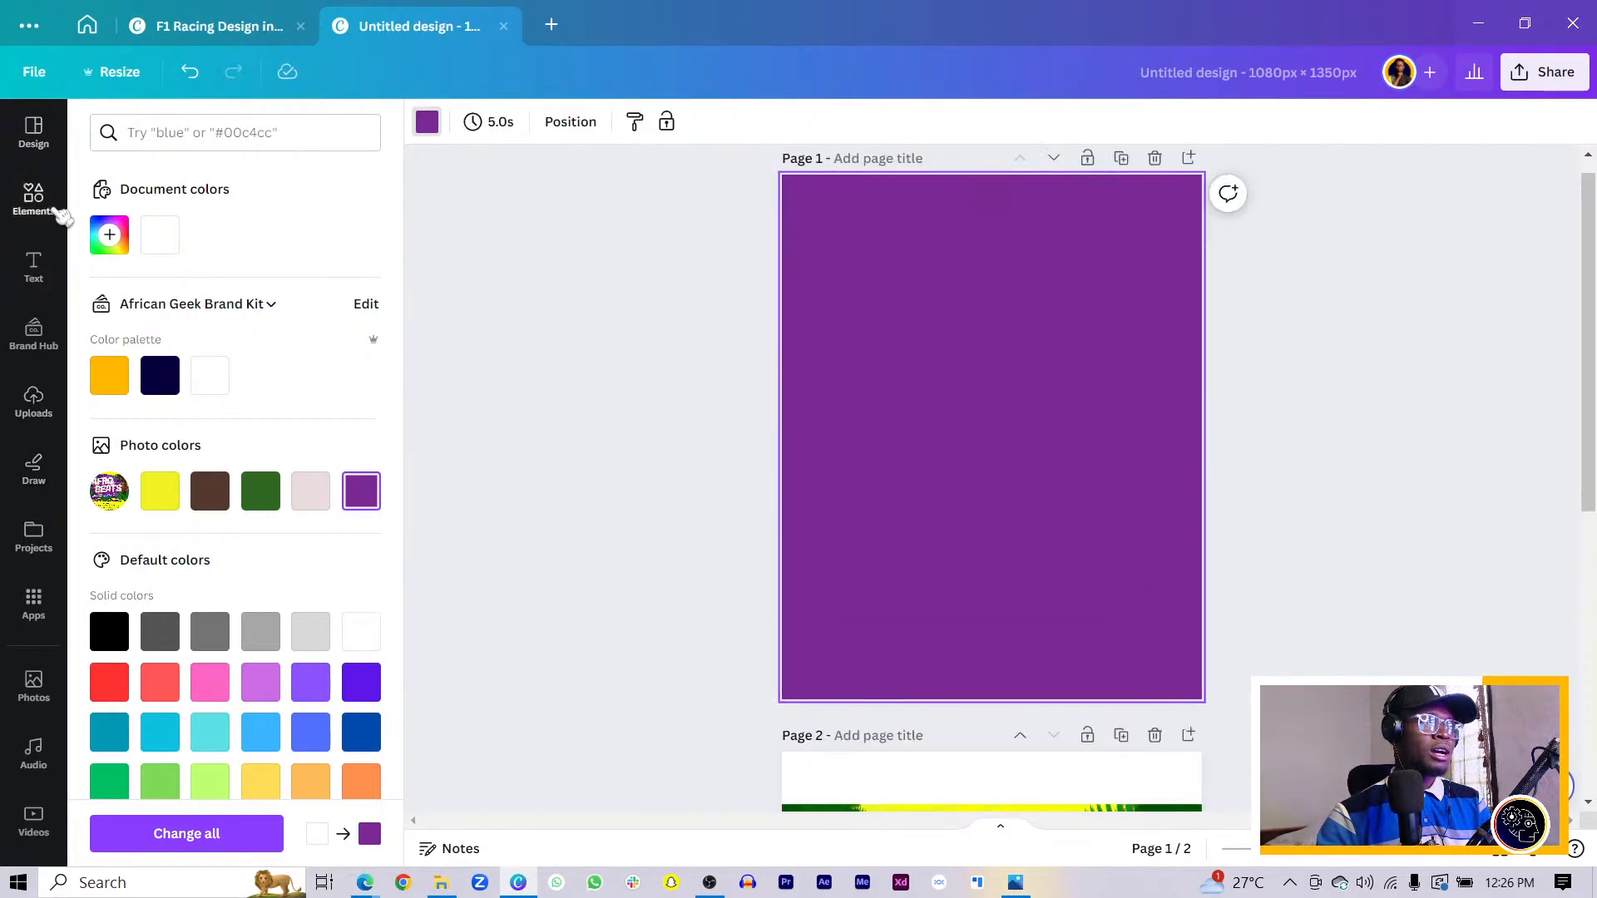
- Search Elements for 'afro lady', then for 'sexy african lady'
{"action": "left_click", "coordinate": [34, 200]}
{"action": "left_click", "coordinate": [303, 134]}
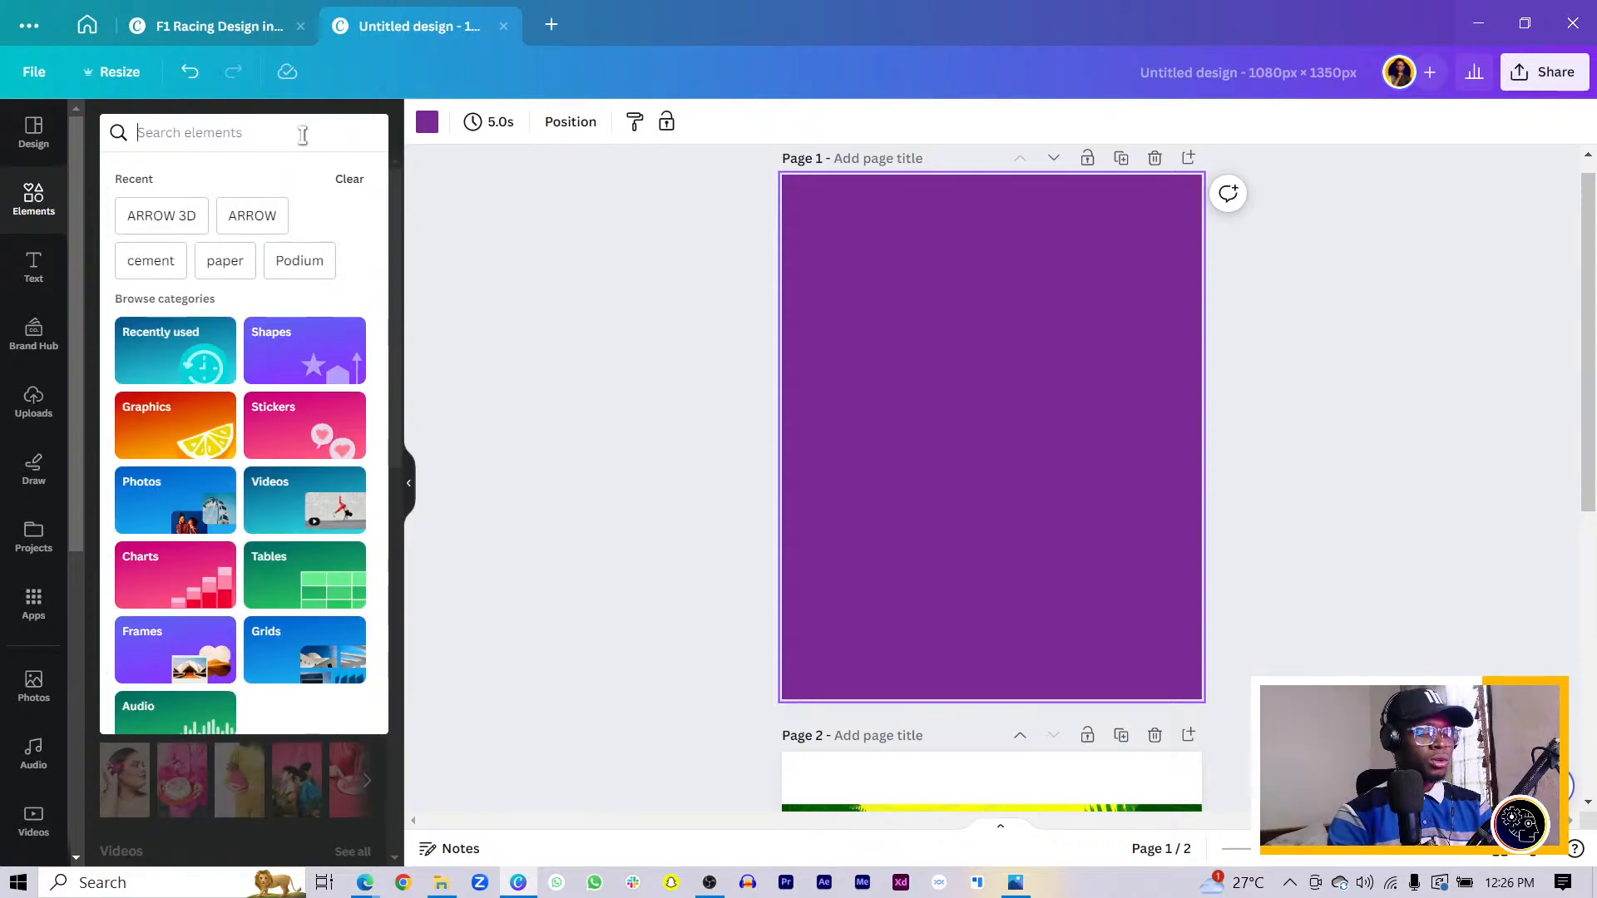
{"action": "type", "text": "afro"}
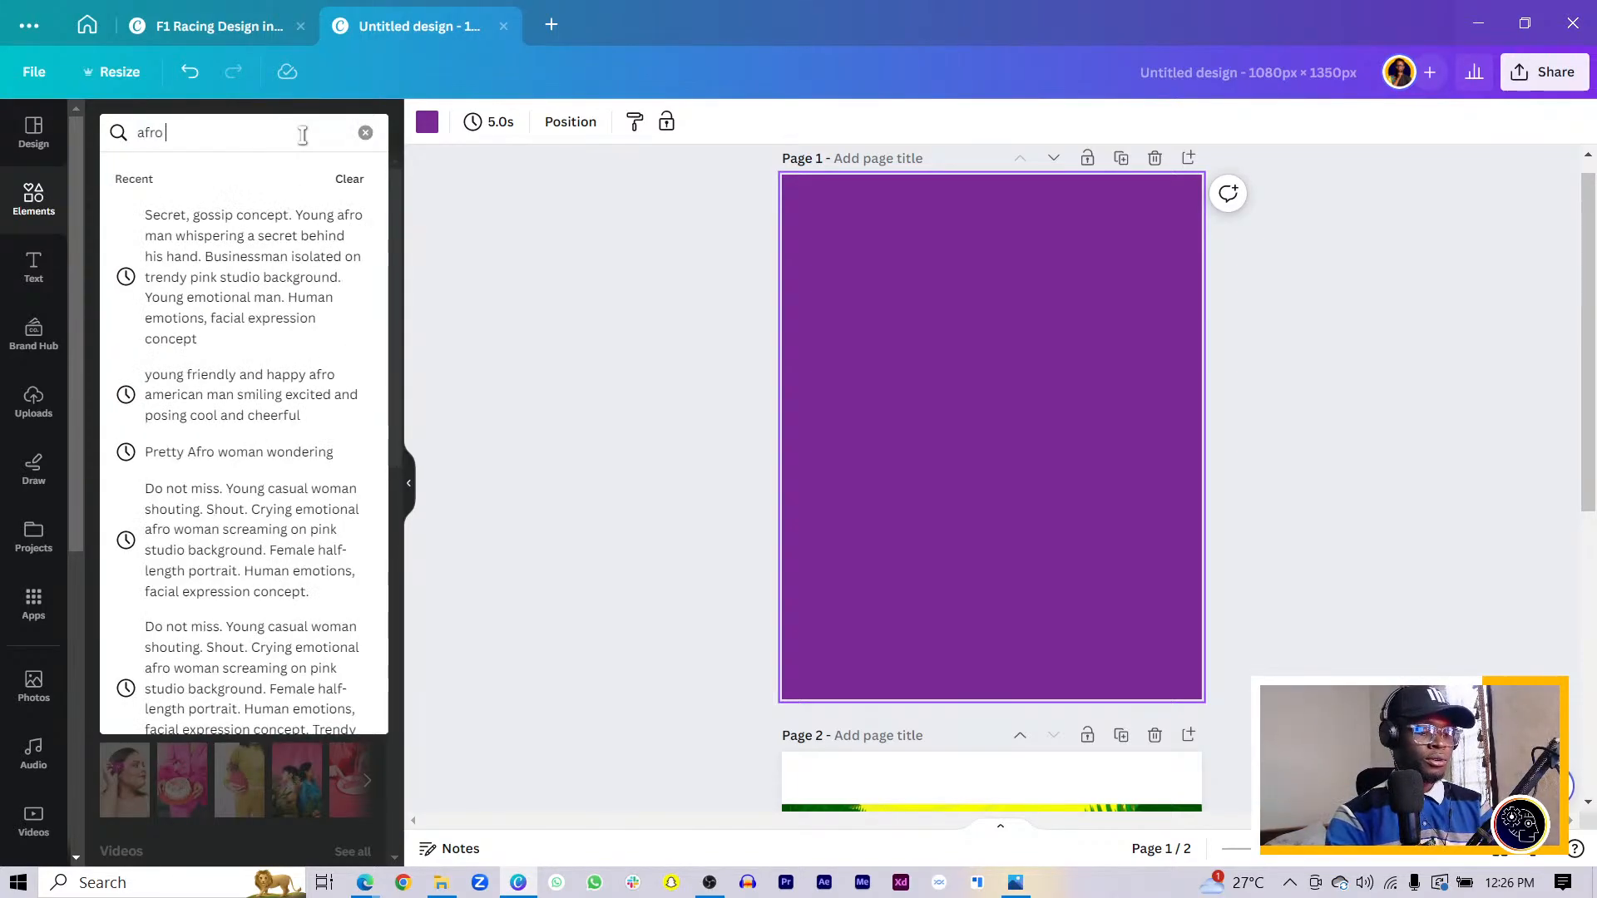
{"action": "type", "text": " lady"}
{"action": "key", "text": "Return"}
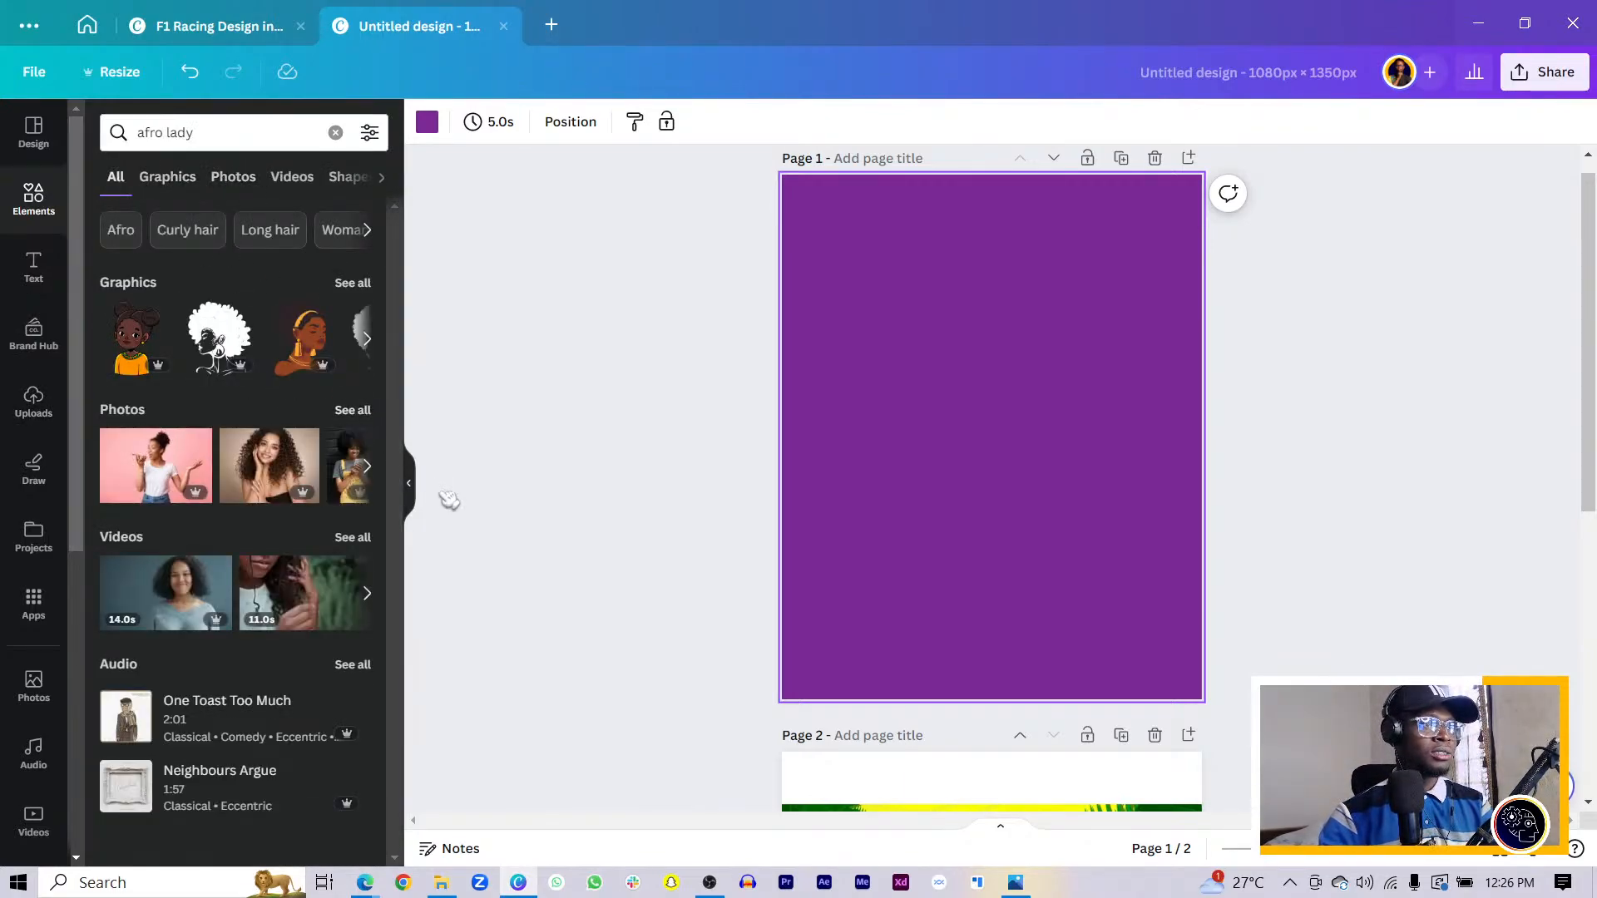
{"action": "left_click", "coordinate": [213, 136]}
{"action": "key", "text": "ctrl+a"}
{"action": "type", "text": "s"}
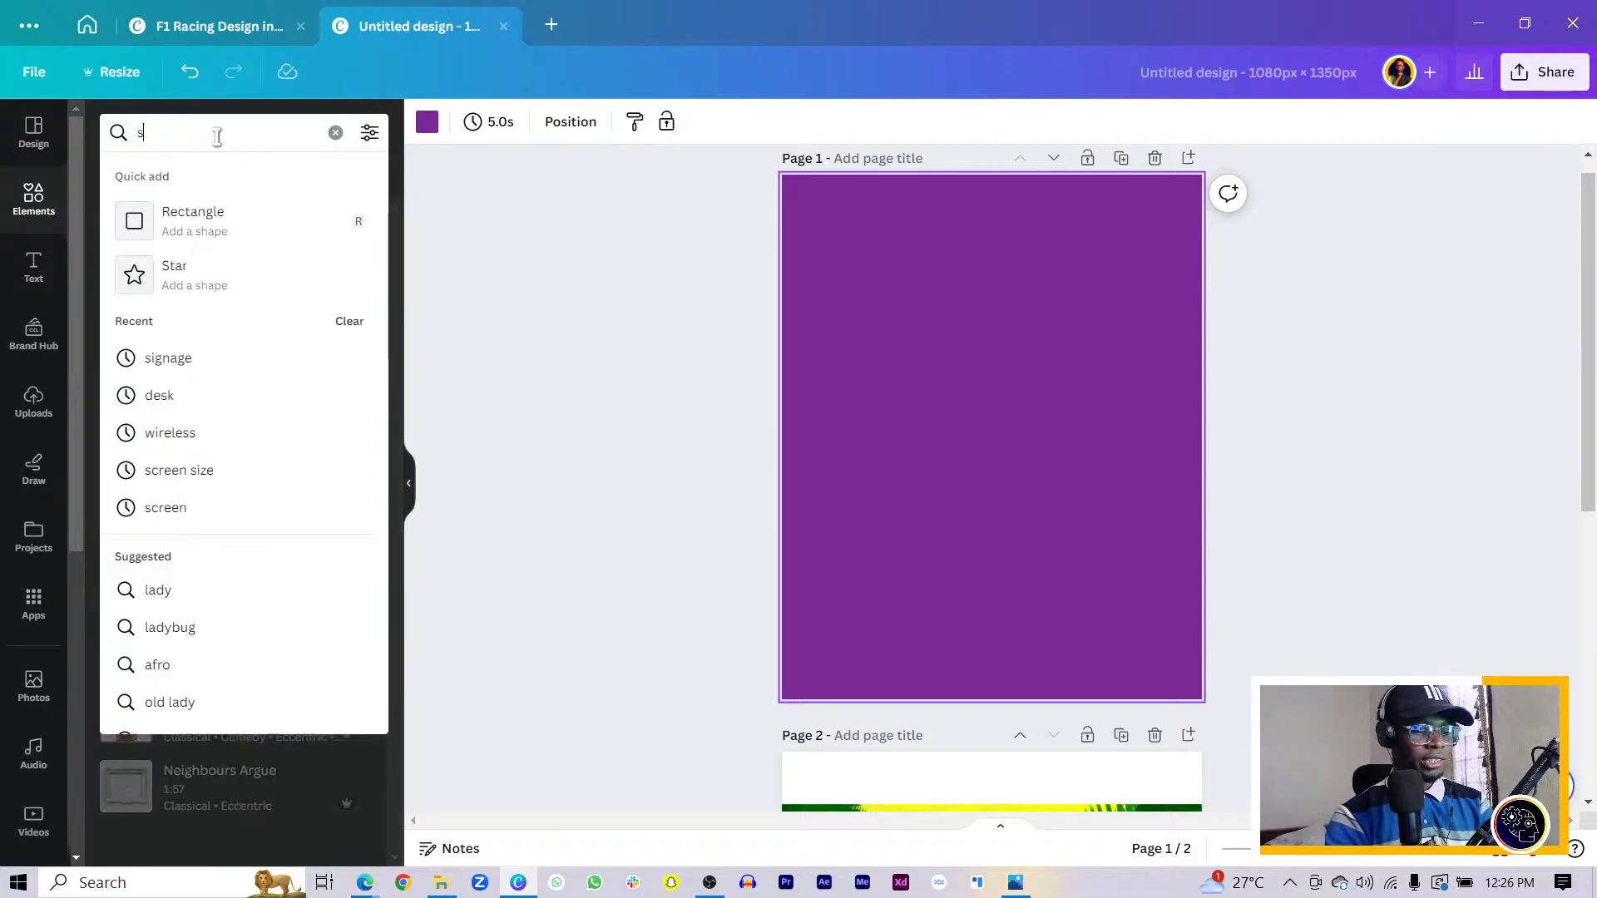
{"action": "type", "text": "exy africa"}
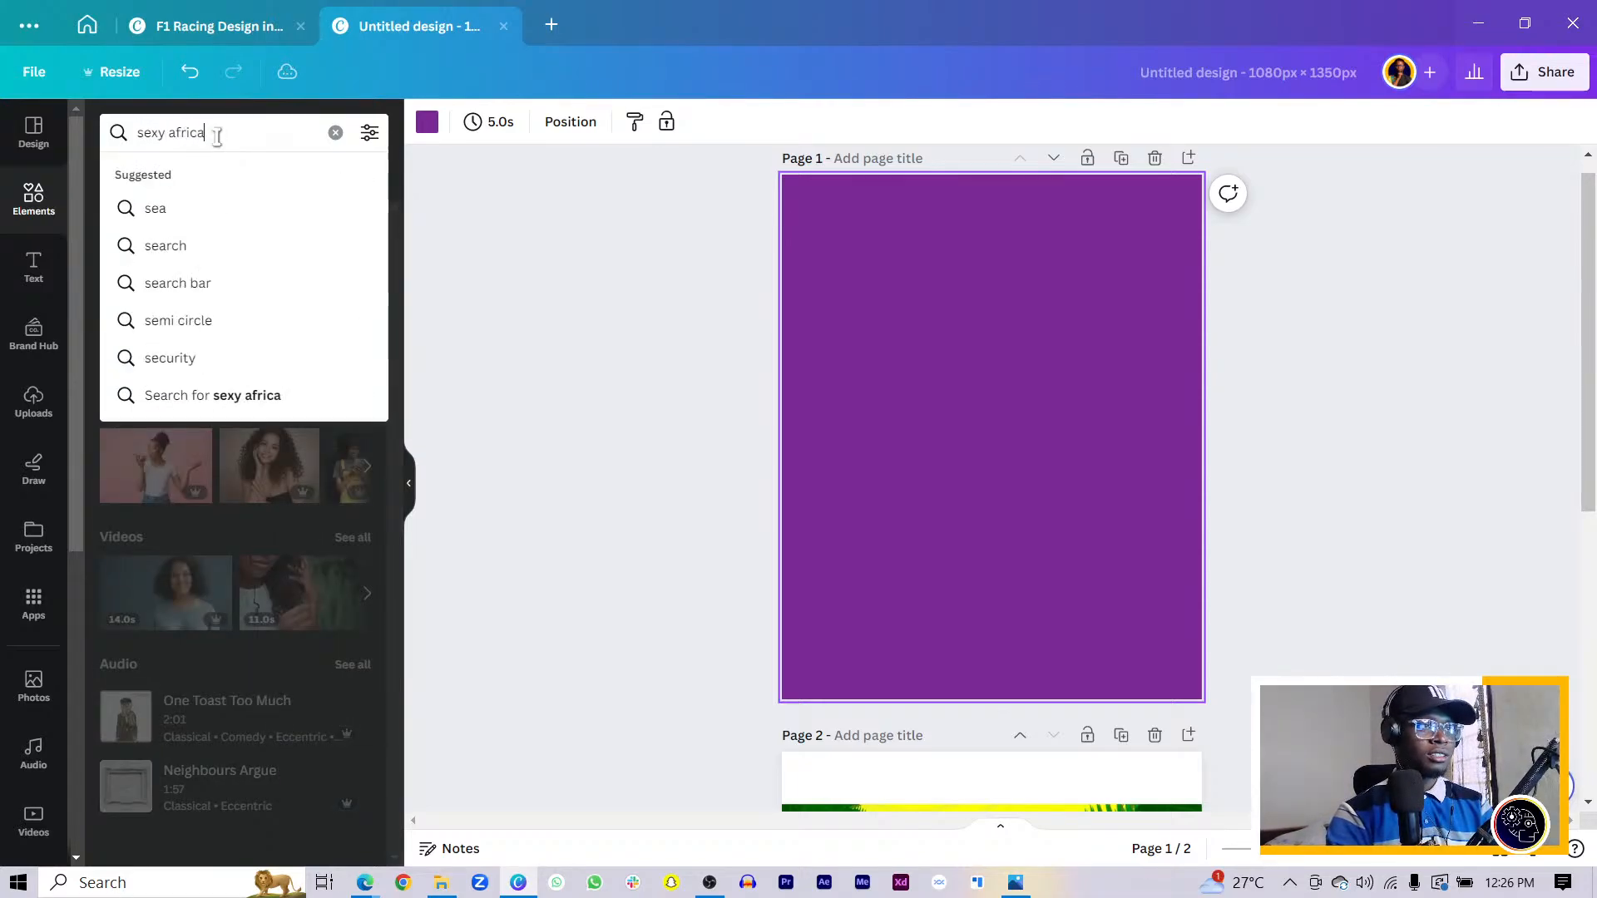
{"action": "type", "text": "n la"}
{"action": "type", "text": "dy"}
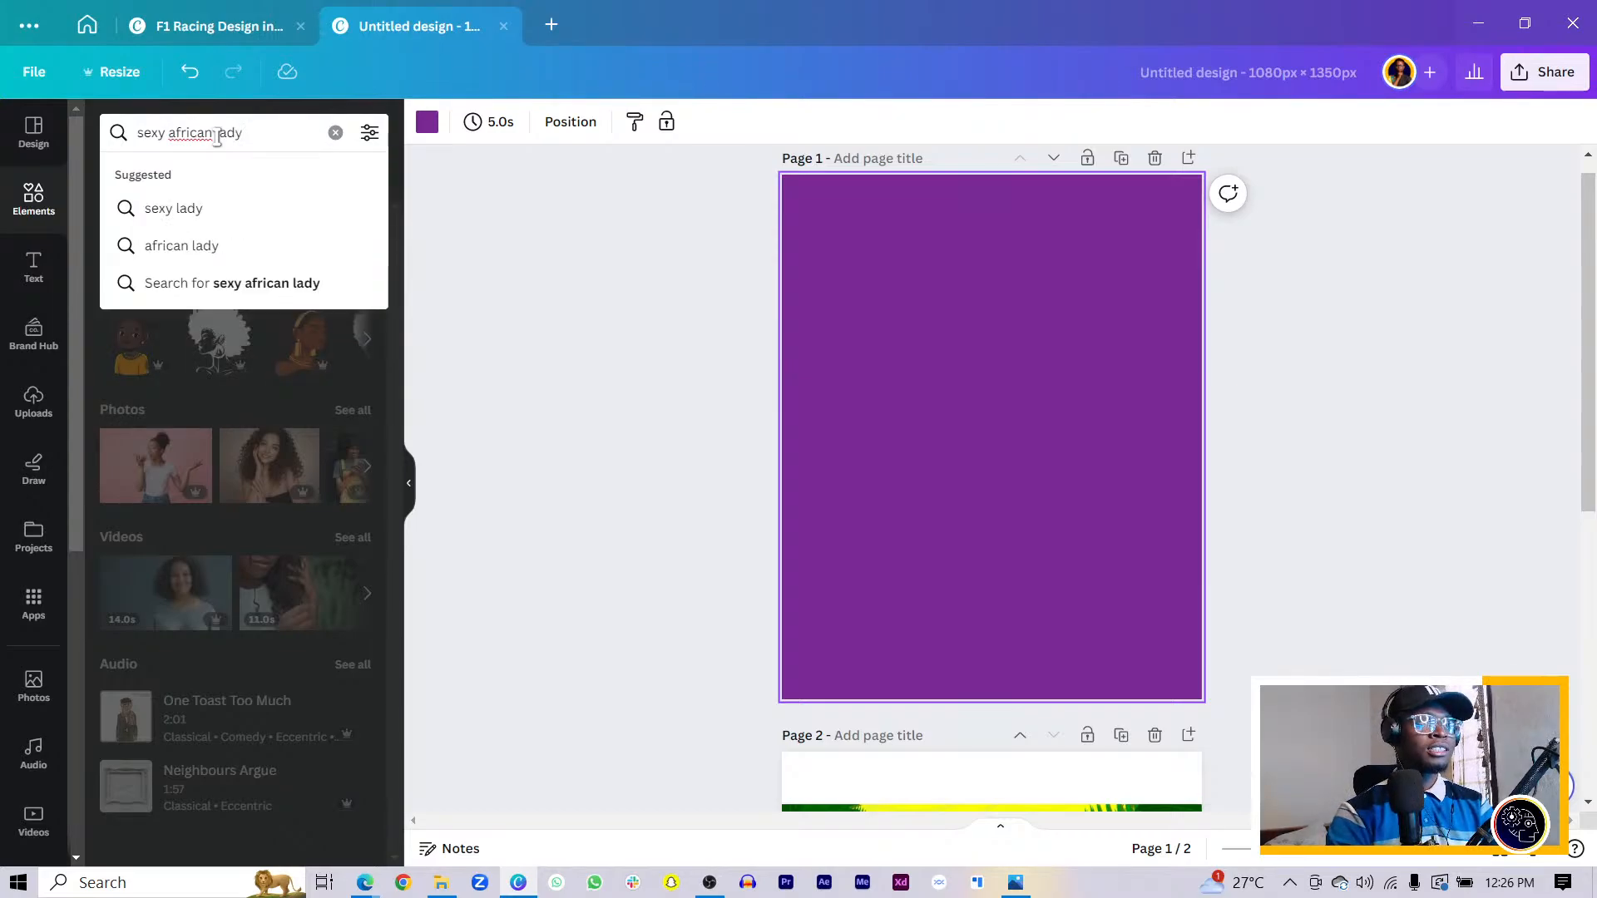
{"action": "key", "text": "Return"}
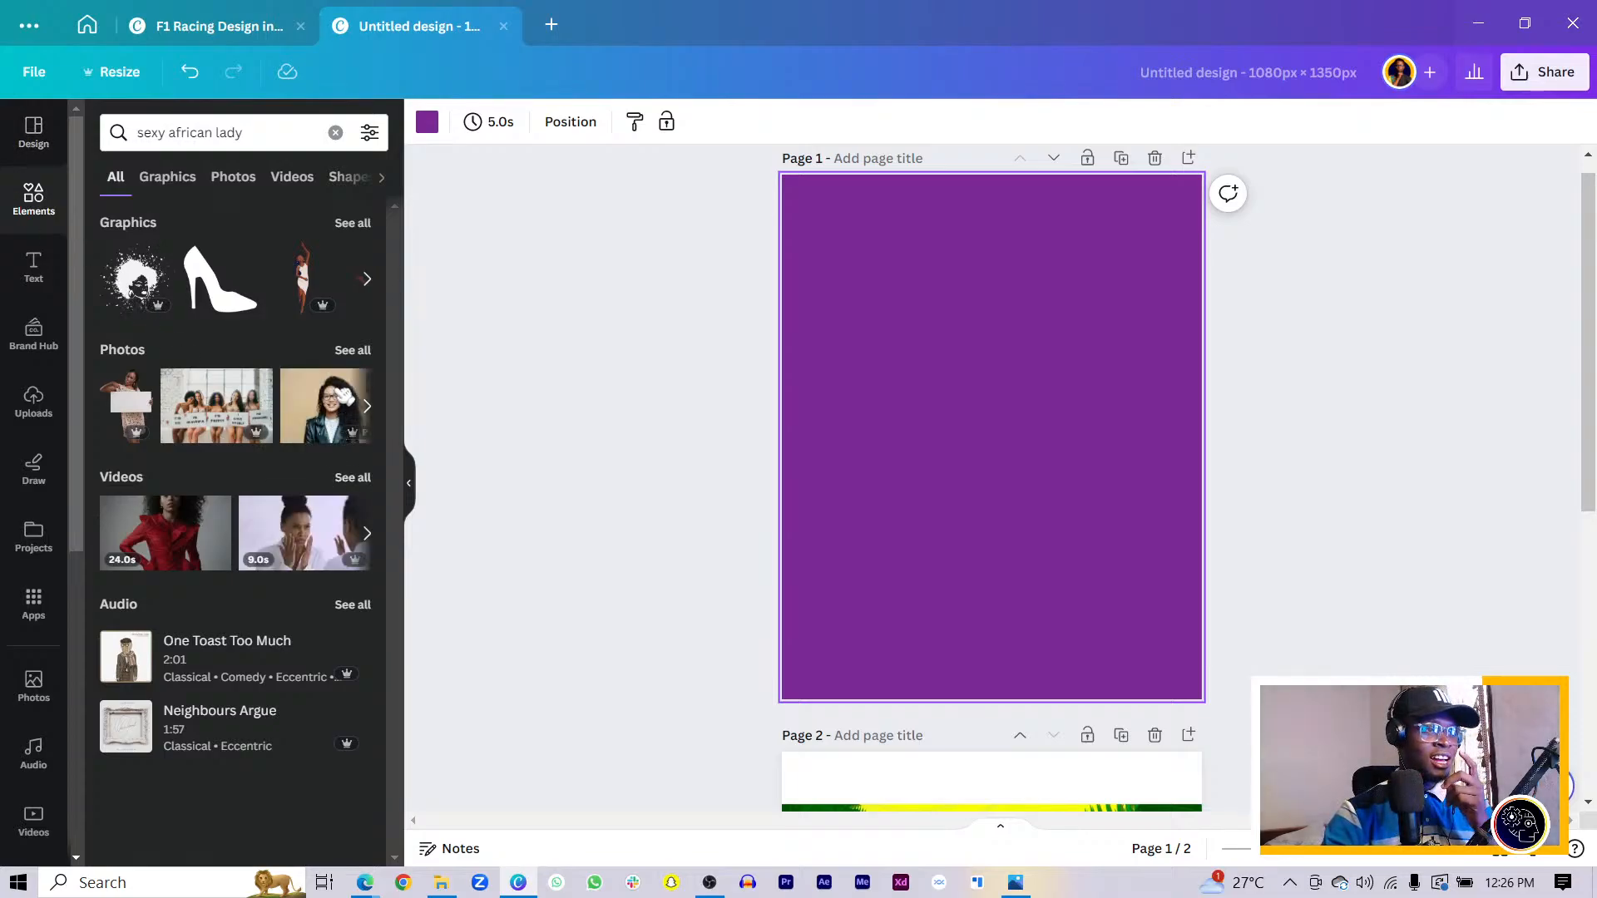
- Filter the results to Photos and browse the 'sexy african lady' photos
{"action": "left_click", "coordinate": [349, 350]}
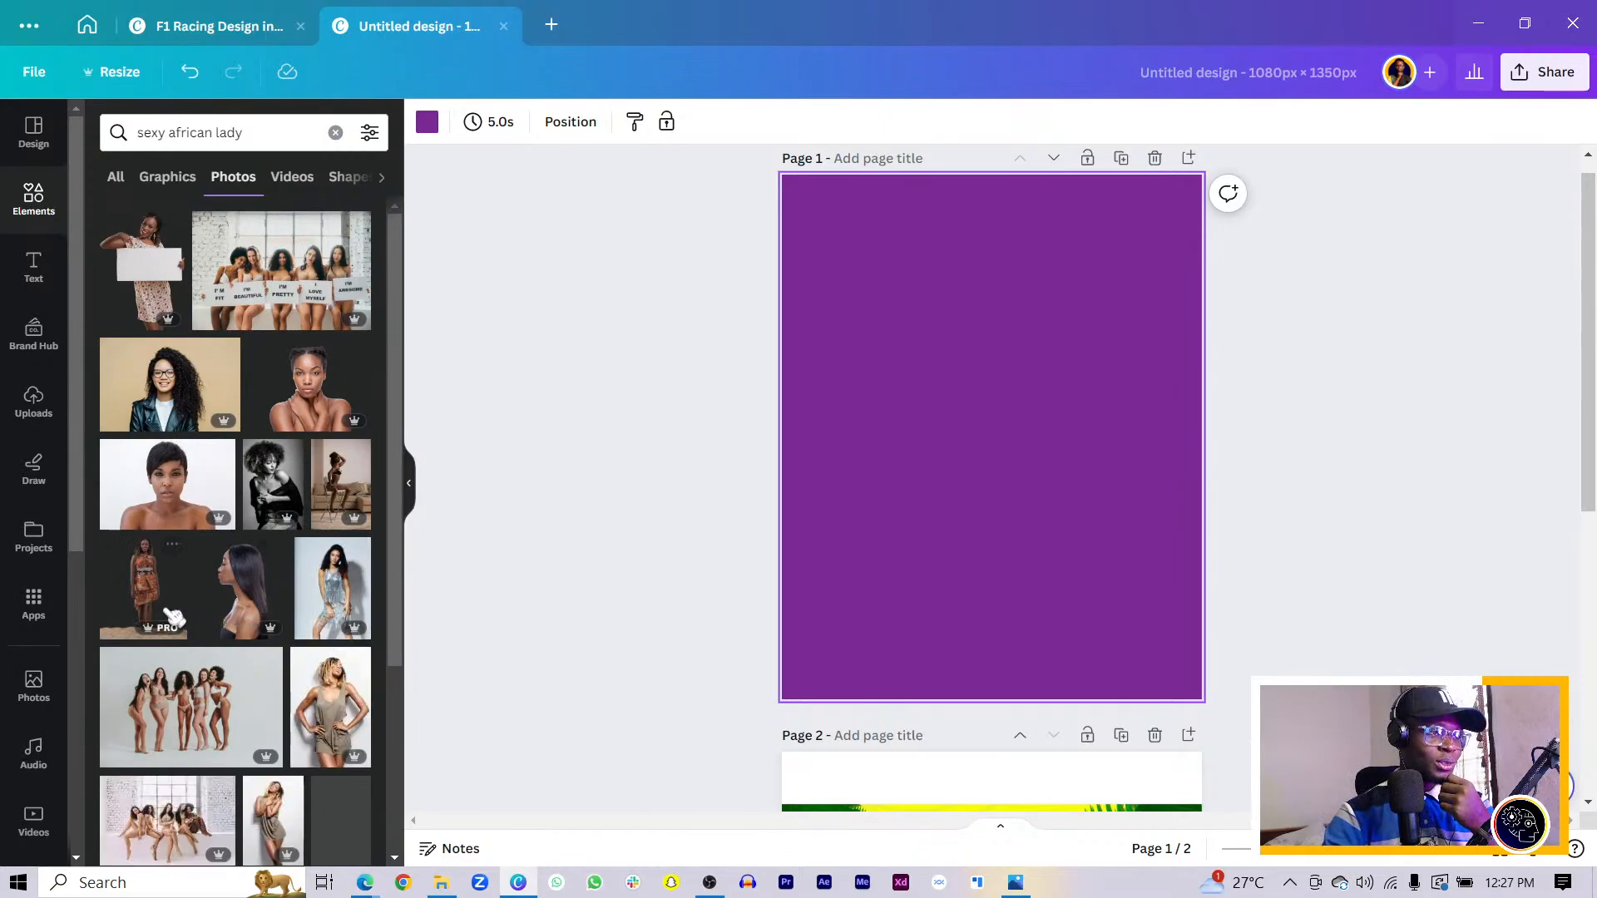
{"action": "scroll", "coordinate": [172, 617], "scroll_direction": "down", "scroll_amount": 3}
{"action": "scroll", "coordinate": [179, 649], "scroll_direction": "down", "scroll_amount": 3}
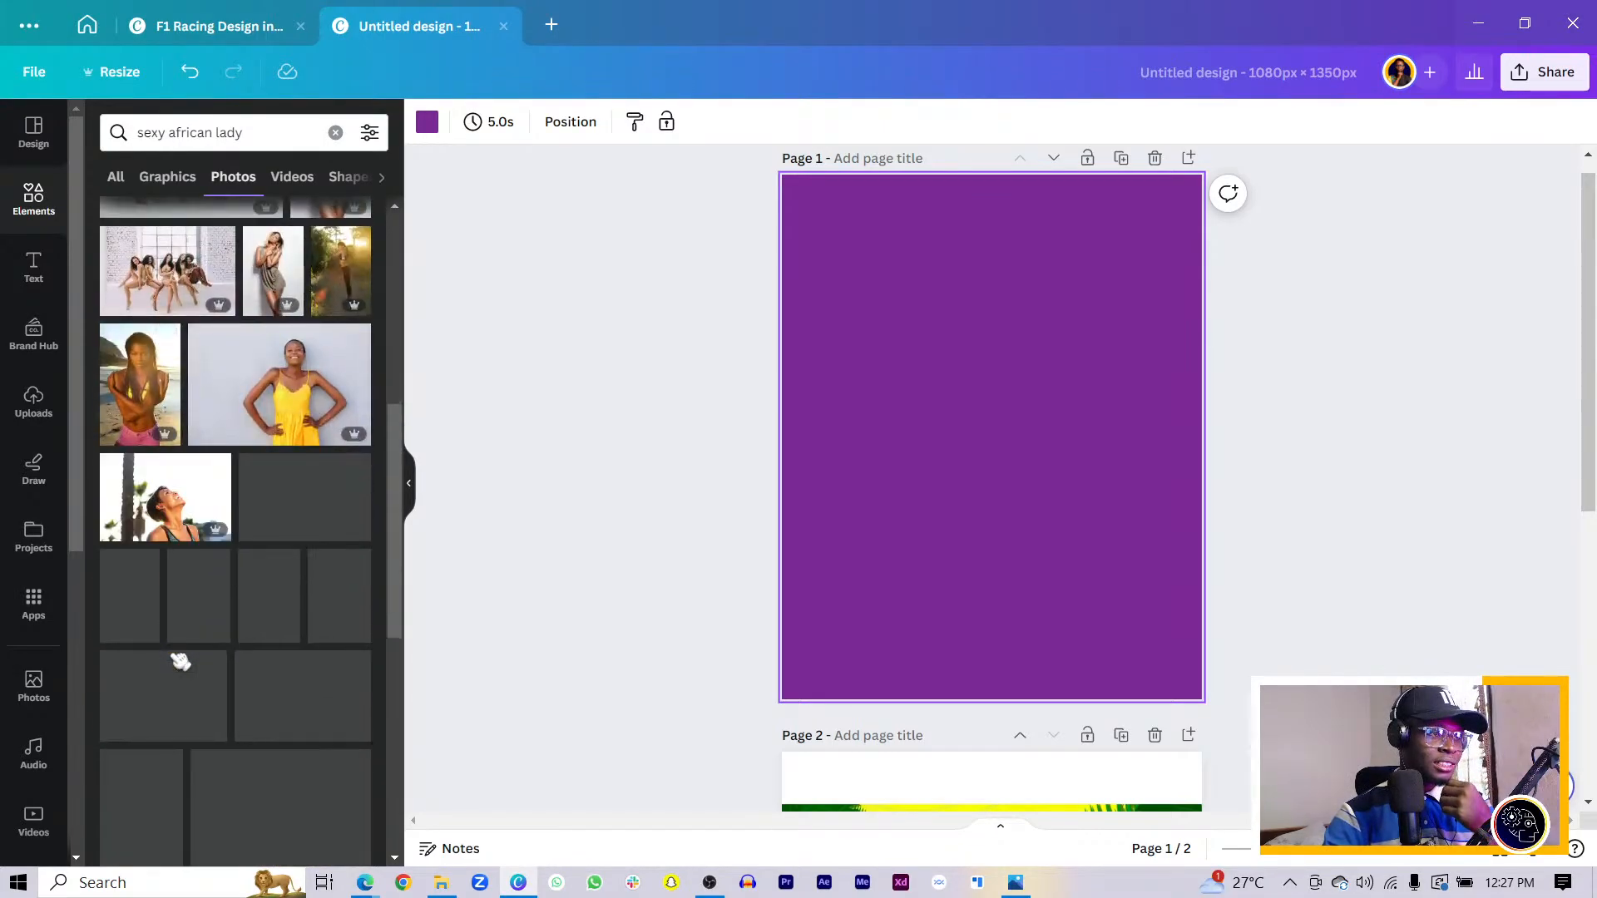
{"action": "scroll", "coordinate": [163, 557], "scroll_direction": "down", "scroll_amount": 5}
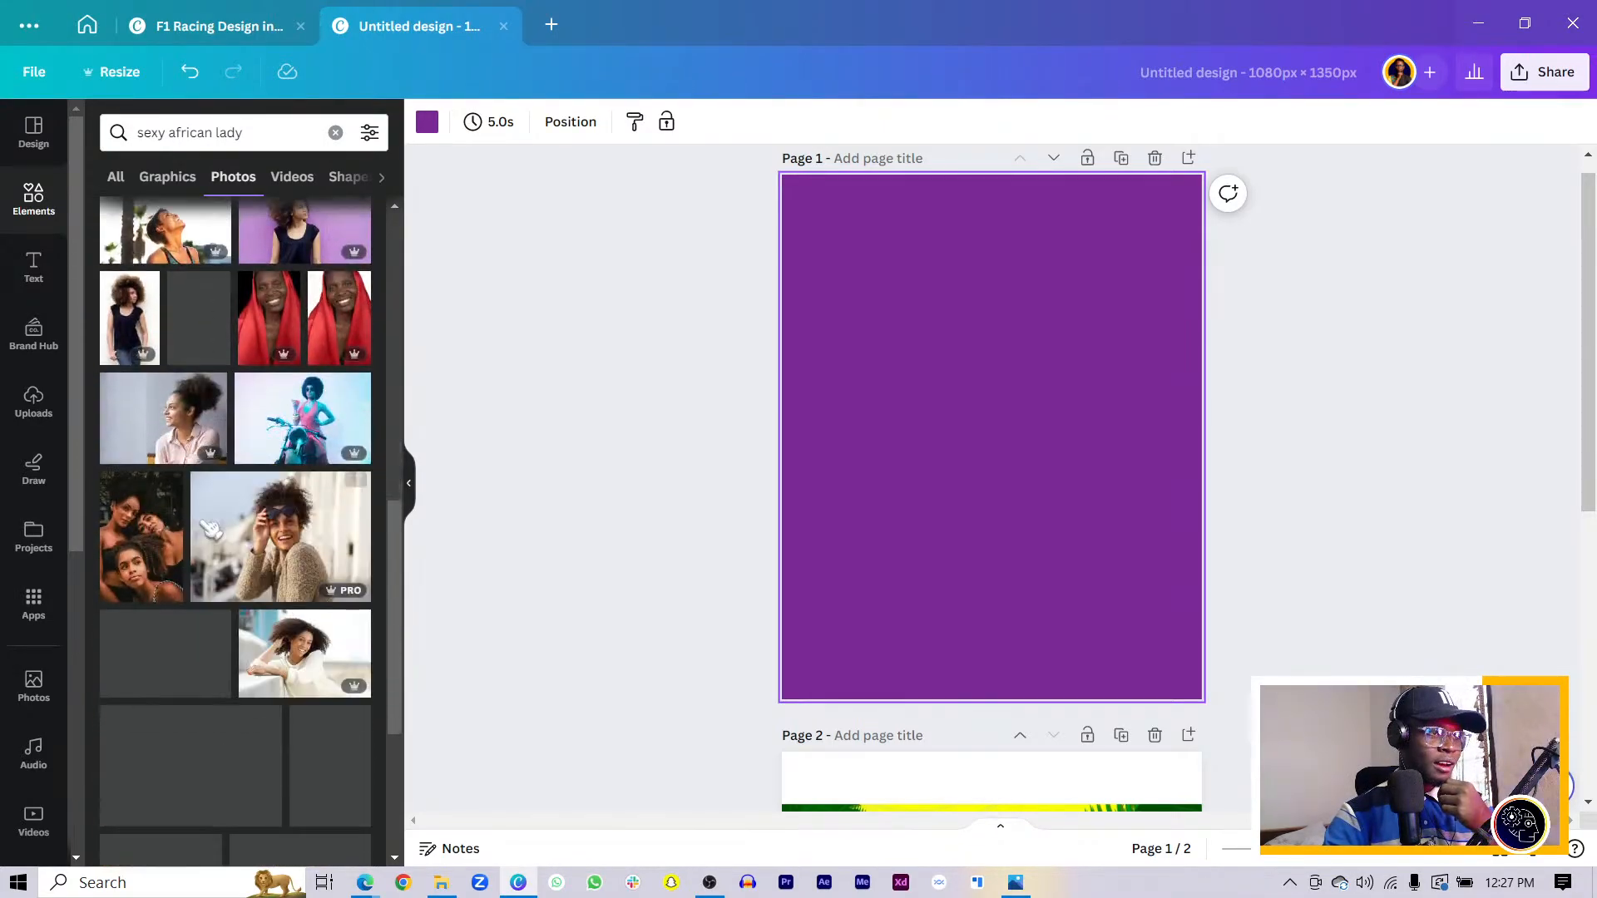
{"action": "scroll", "coordinate": [502, 599], "scroll_direction": "down", "scroll_amount": 5}
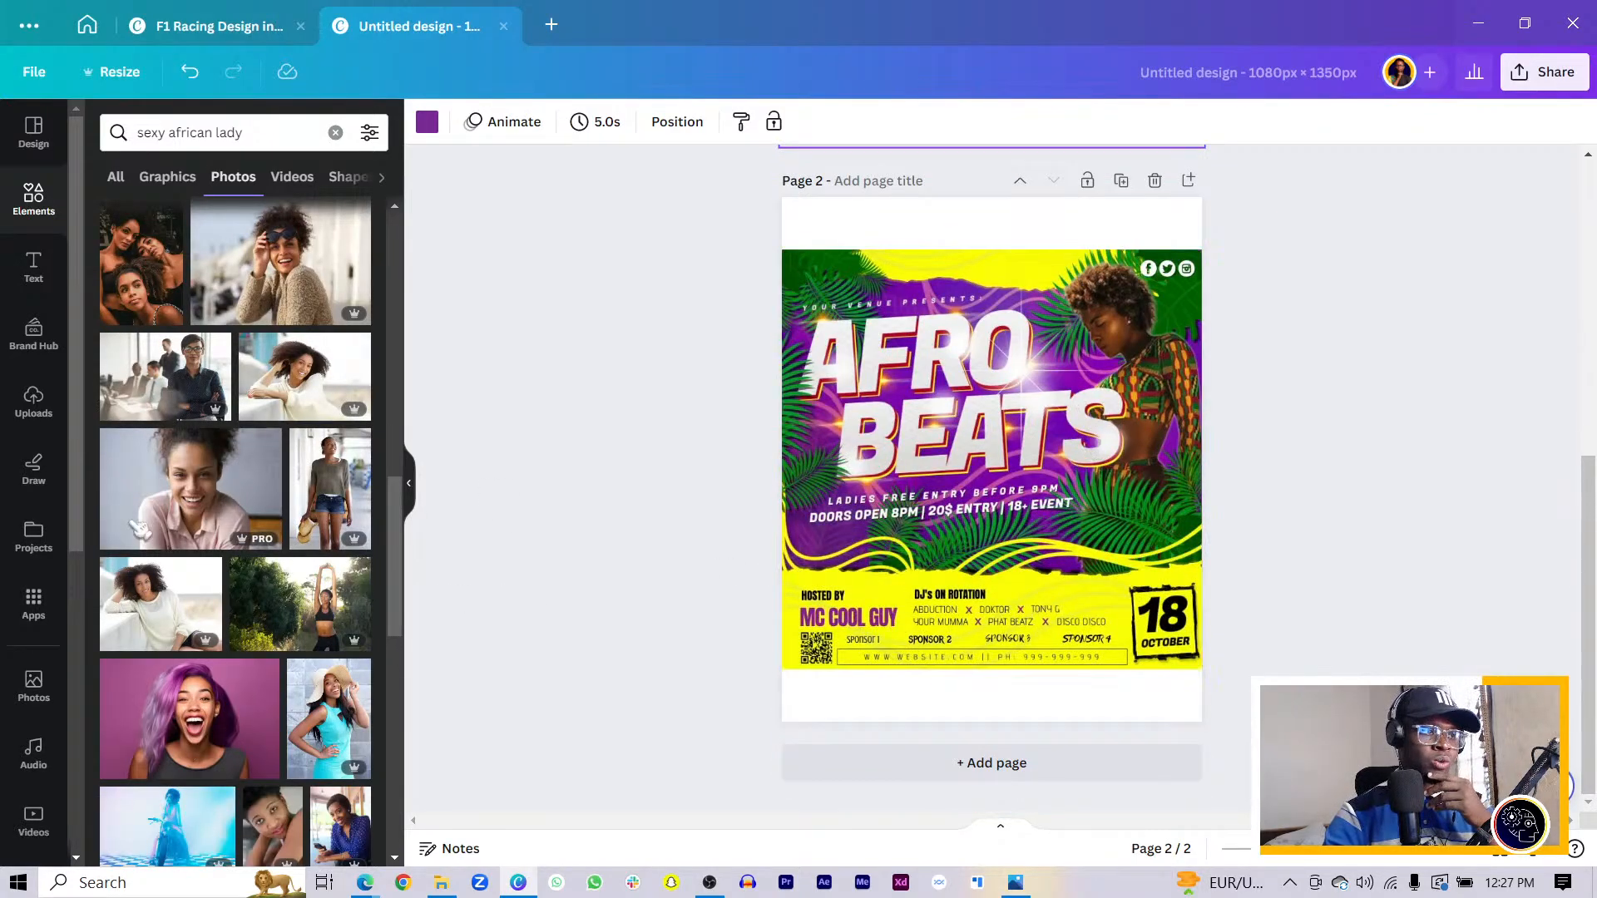
{"action": "scroll", "coordinate": [130, 537], "scroll_direction": "down", "scroll_amount": 5}
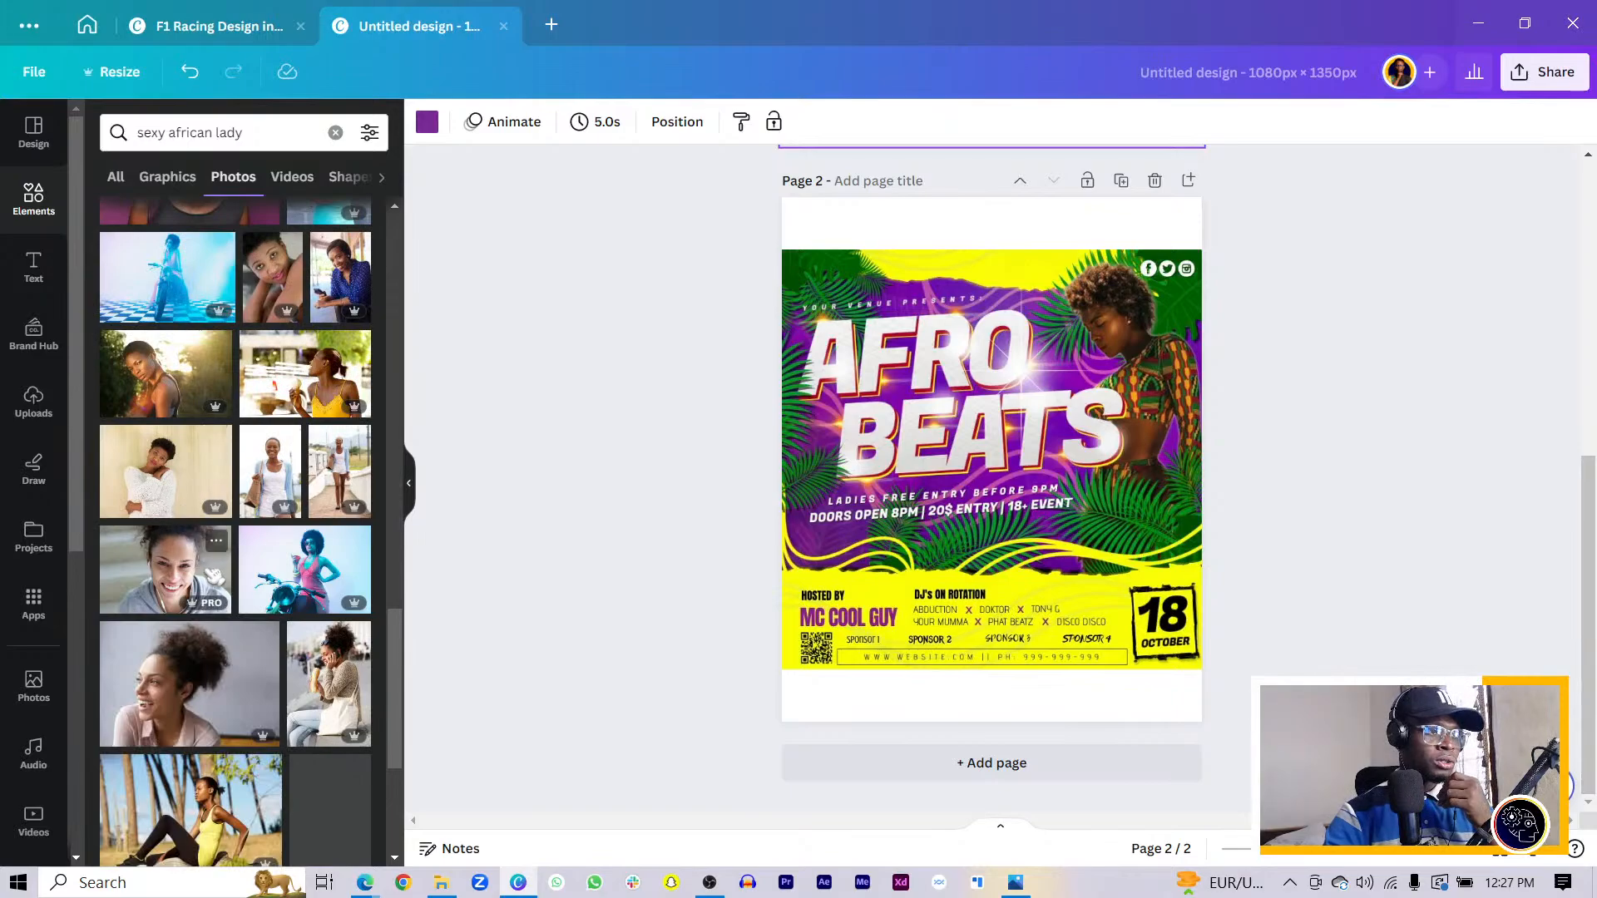
{"action": "scroll", "coordinate": [183, 565], "scroll_direction": "down", "scroll_amount": 5}
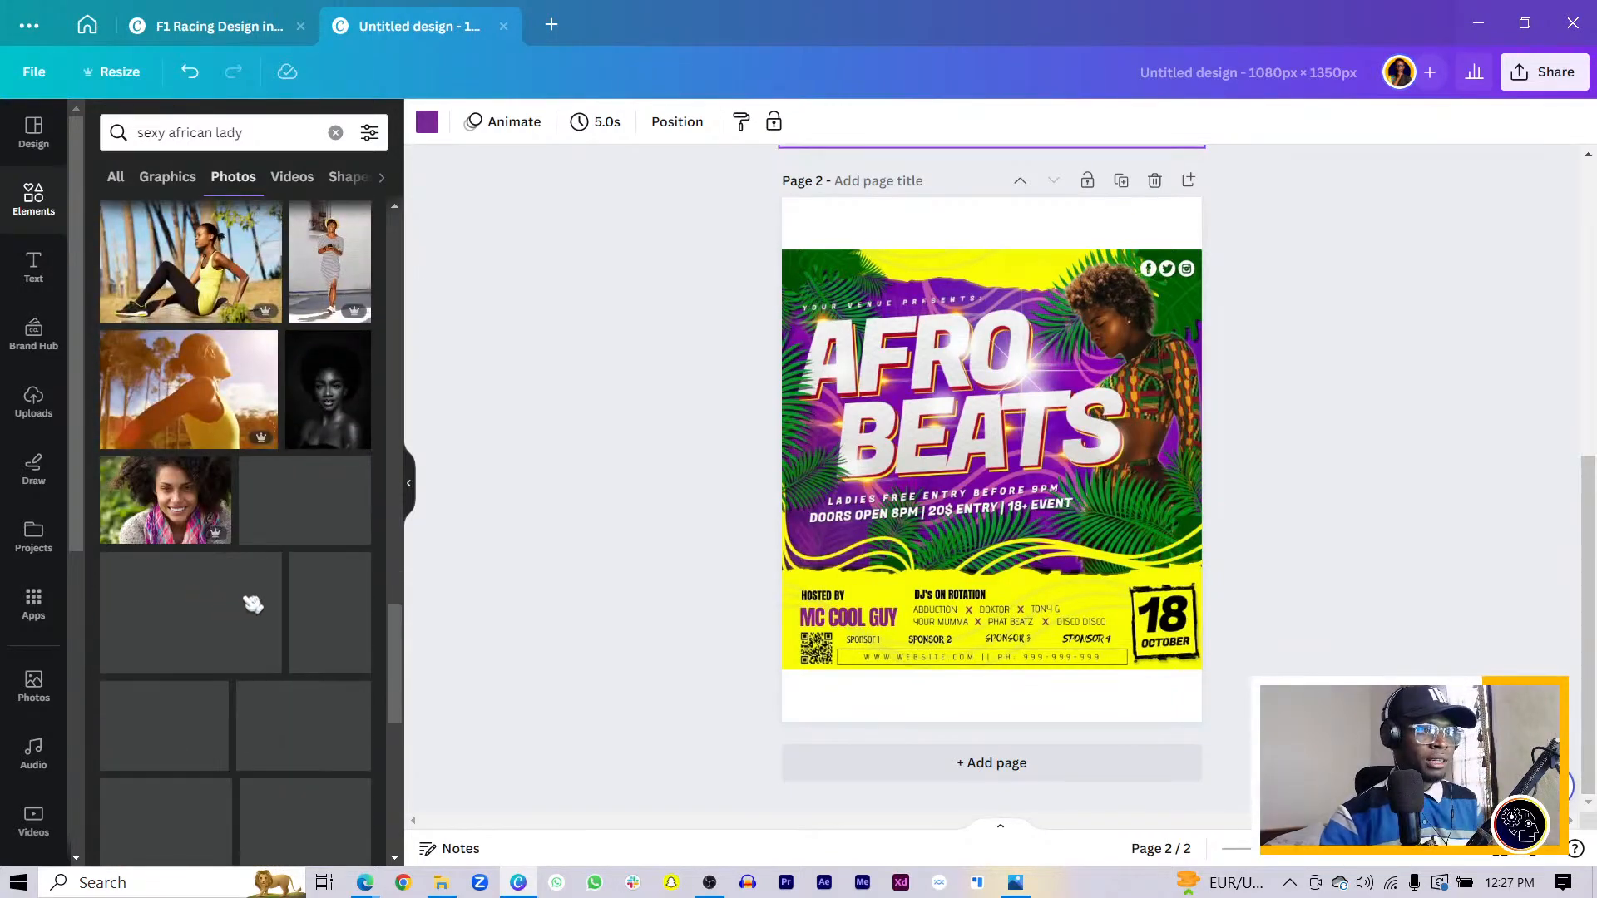
{"action": "scroll", "coordinate": [240, 613], "scroll_direction": "down", "scroll_amount": 3}
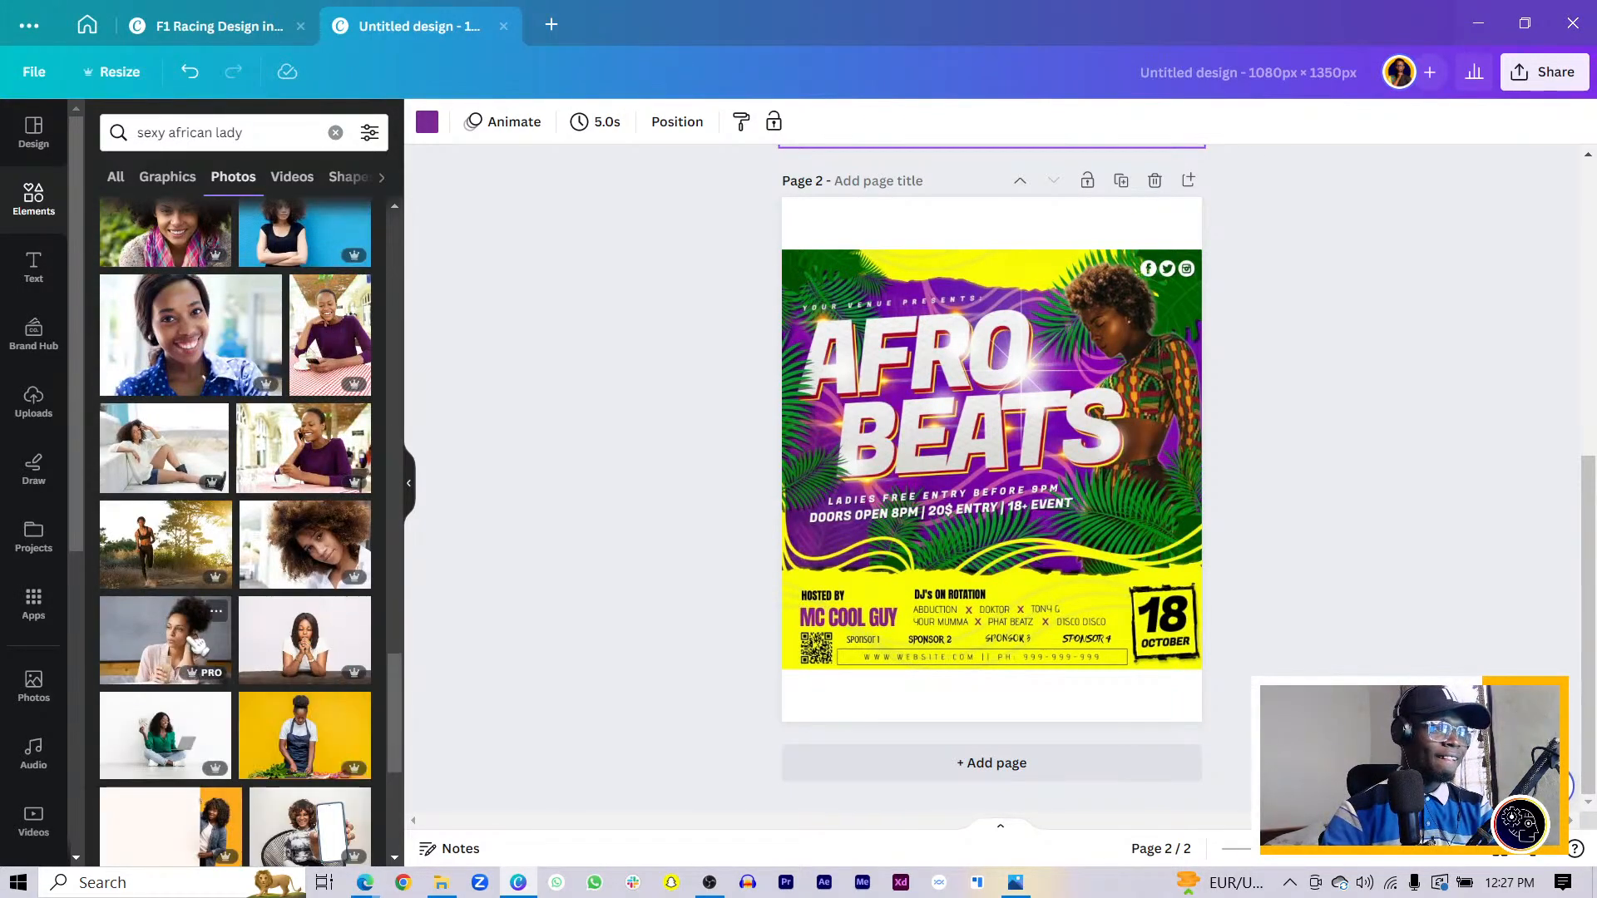
{"action": "scroll", "coordinate": [199, 644], "scroll_direction": "down", "scroll_amount": 7}
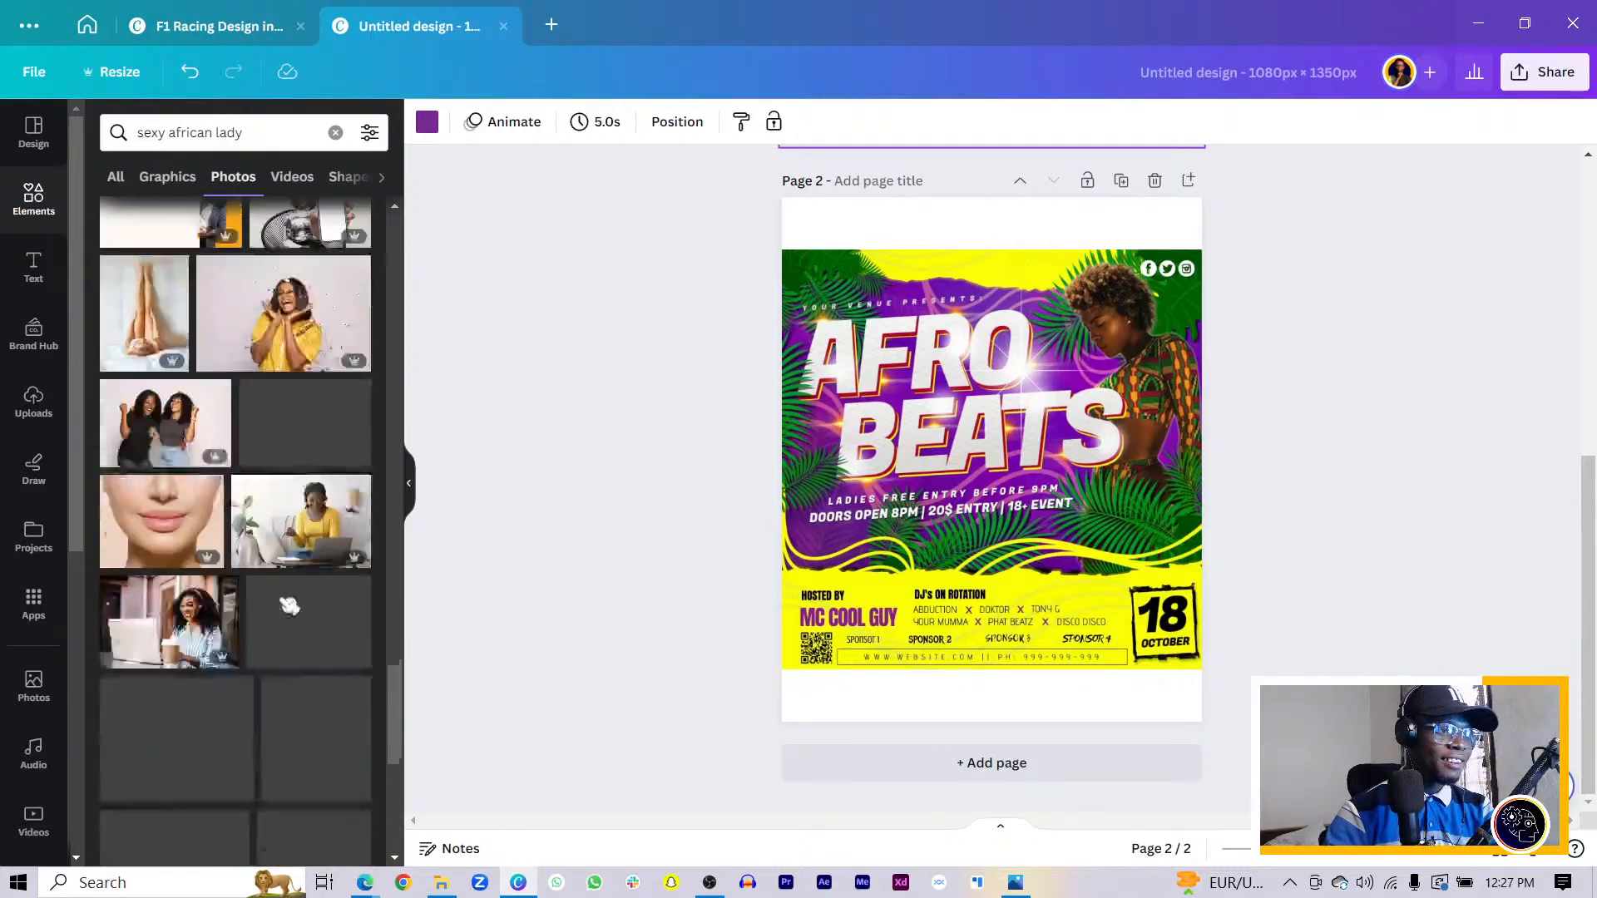
{"action": "scroll", "coordinate": [289, 606], "scroll_direction": "down", "scroll_amount": 1}
{"action": "scroll", "coordinate": [288, 601], "scroll_direction": "down", "scroll_amount": 3}
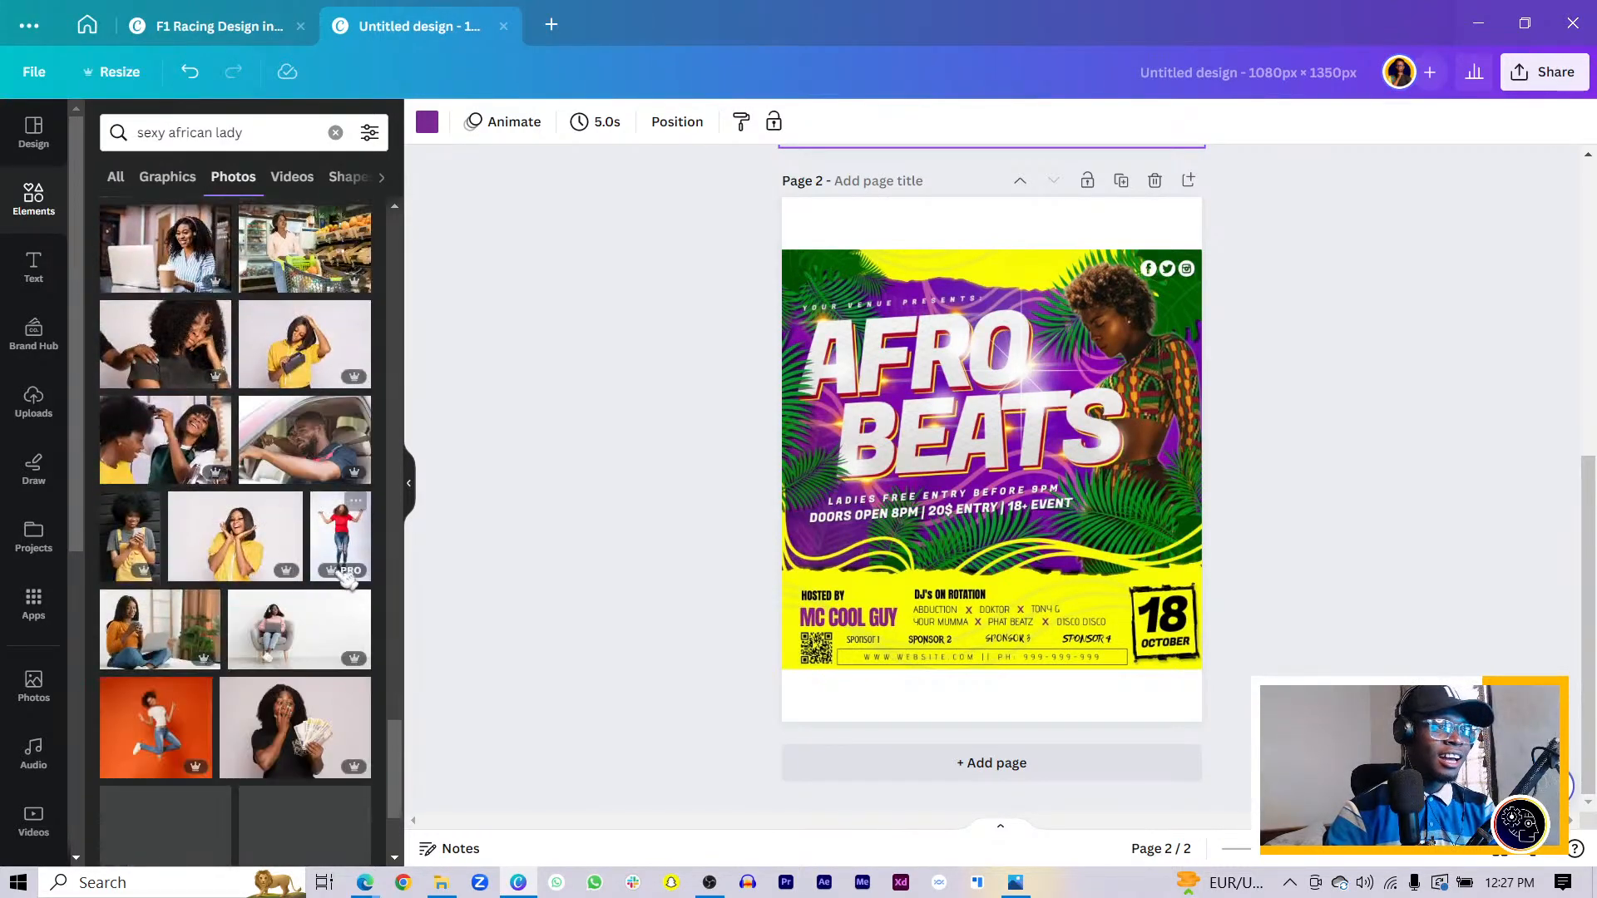
{"action": "scroll", "coordinate": [280, 596], "scroll_direction": "down", "scroll_amount": 2}
{"action": "scroll", "coordinate": [279, 597], "scroll_direction": "down", "scroll_amount": 3}
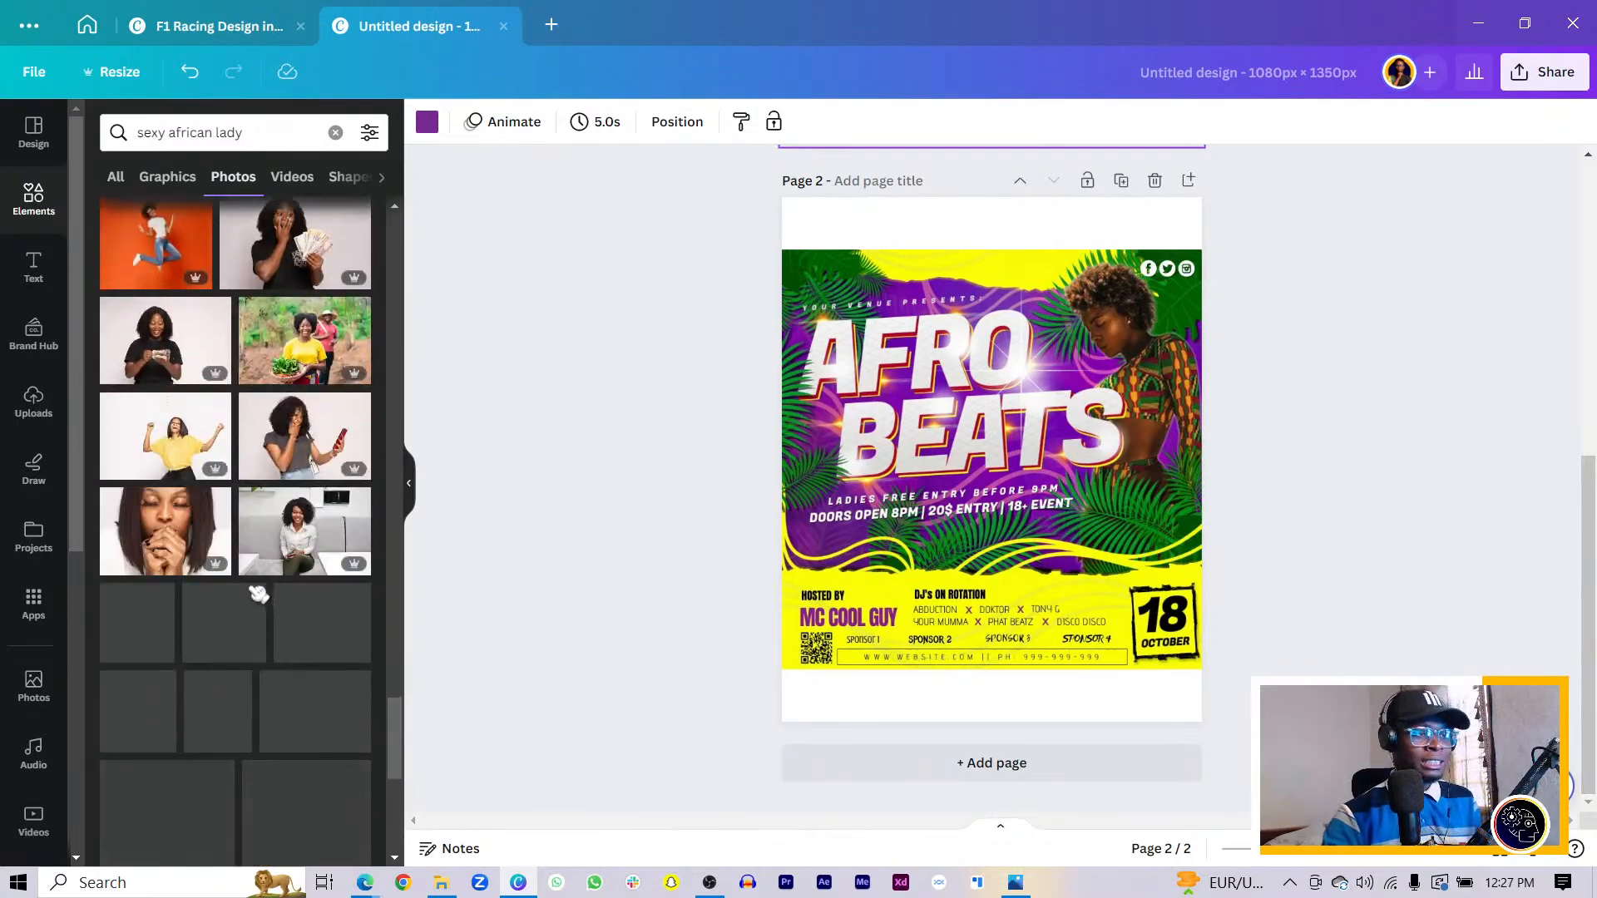
{"action": "scroll", "coordinate": [266, 610], "scroll_direction": "down", "scroll_amount": 3}
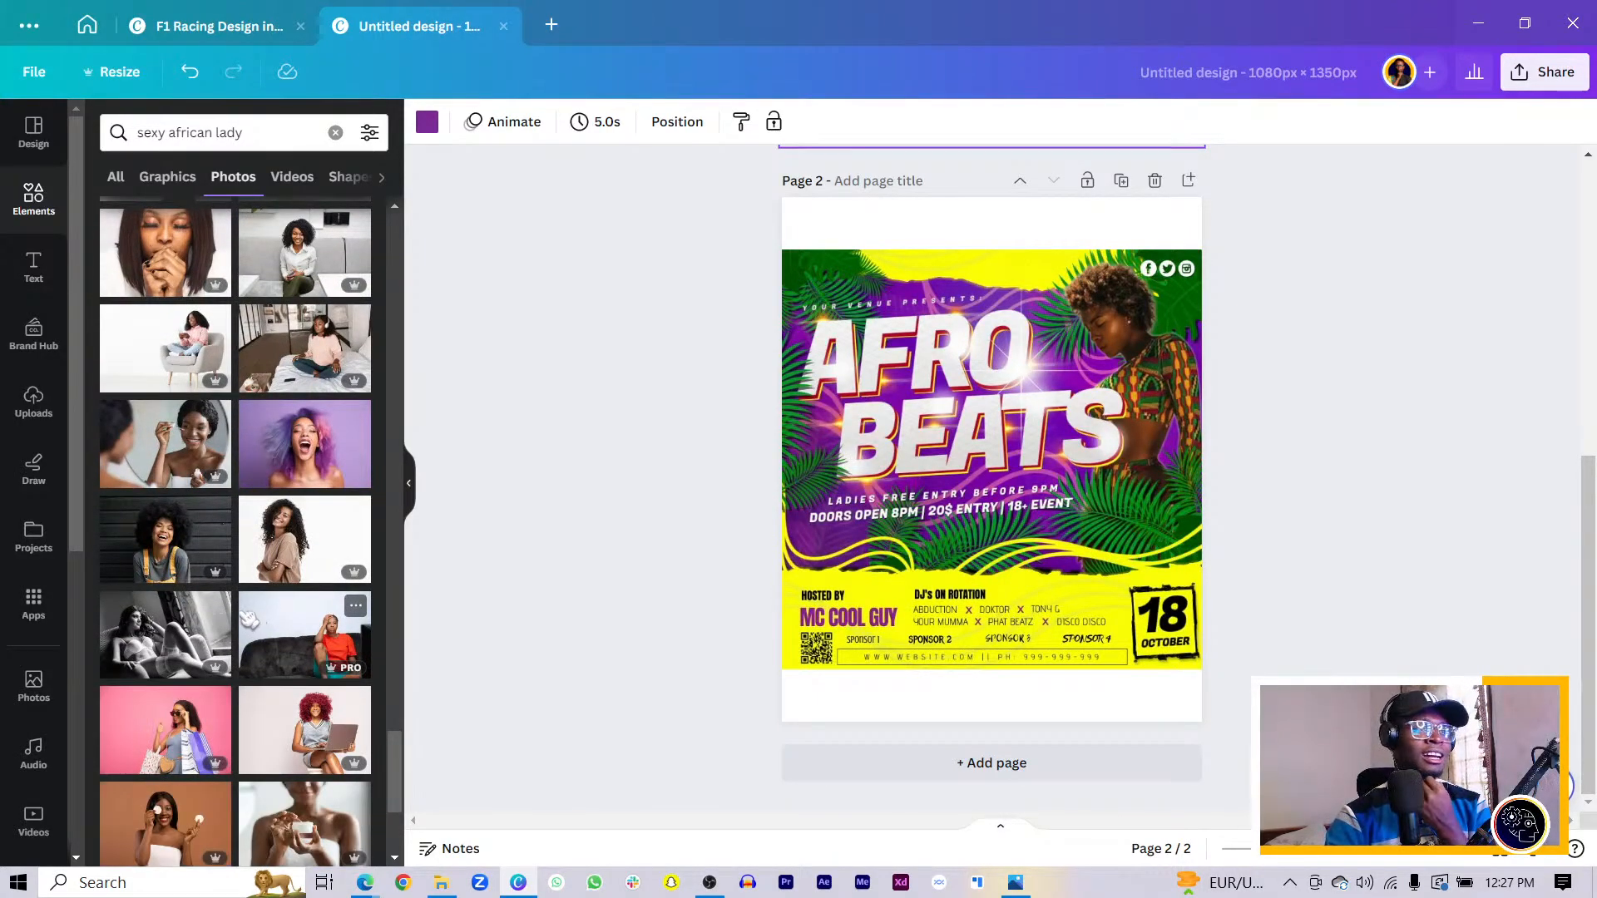
{"action": "scroll", "coordinate": [247, 619], "scroll_direction": "down", "scroll_amount": 3}
{"action": "scroll", "coordinate": [241, 618], "scroll_direction": "down", "scroll_amount": 3}
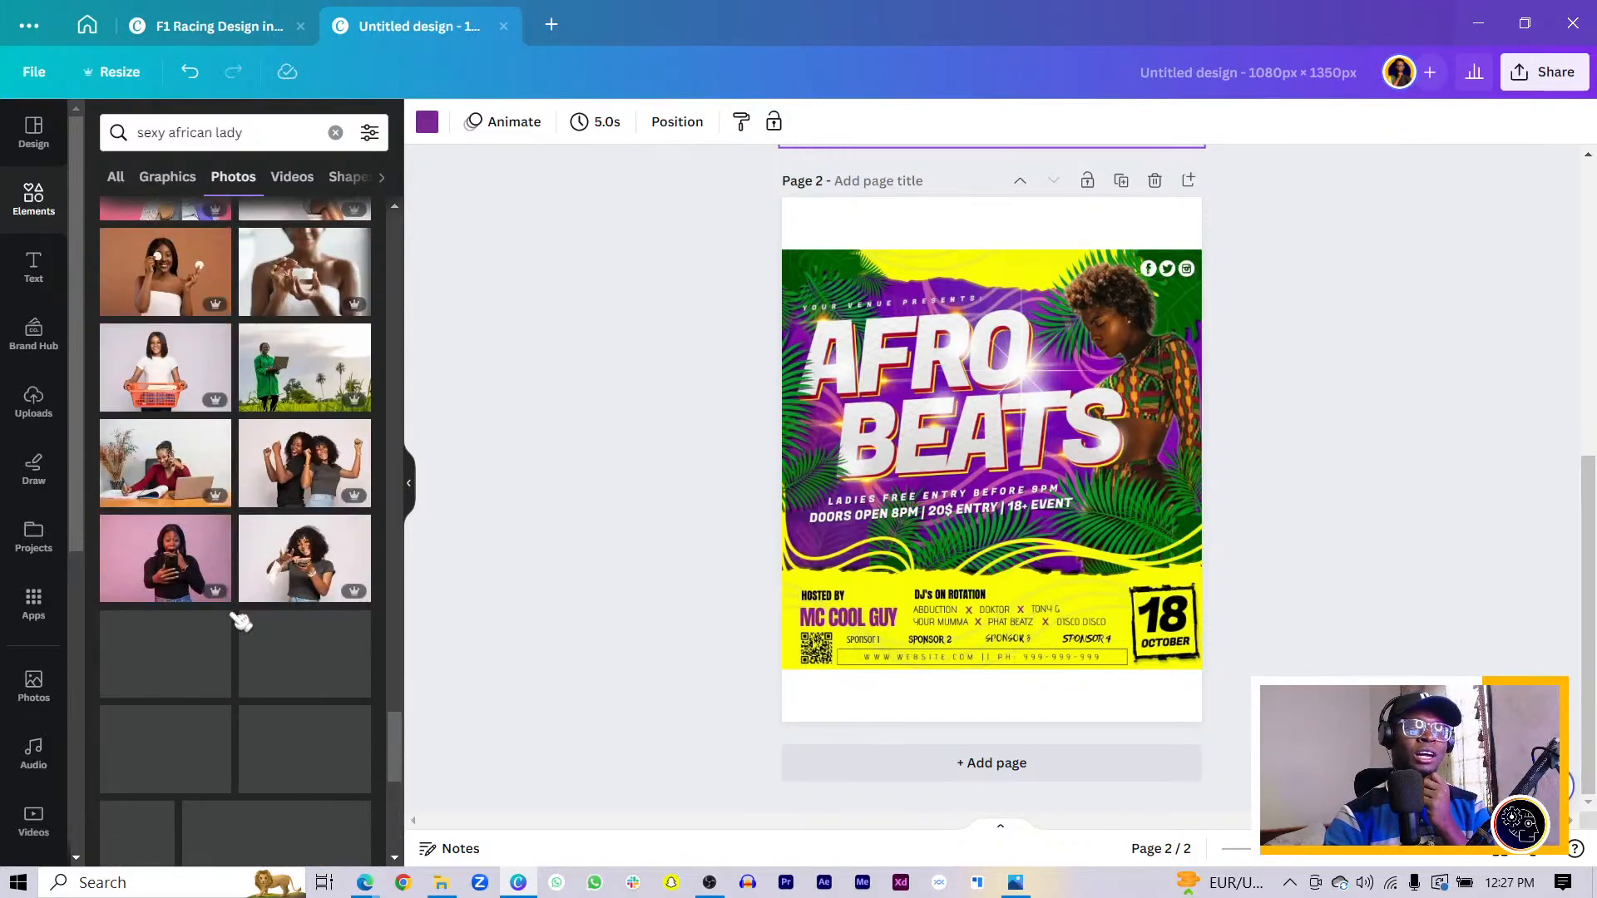
{"action": "scroll", "coordinate": [239, 623], "scroll_direction": "down", "scroll_amount": 3}
{"action": "scroll", "coordinate": [248, 610], "scroll_direction": "down", "scroll_amount": 3}
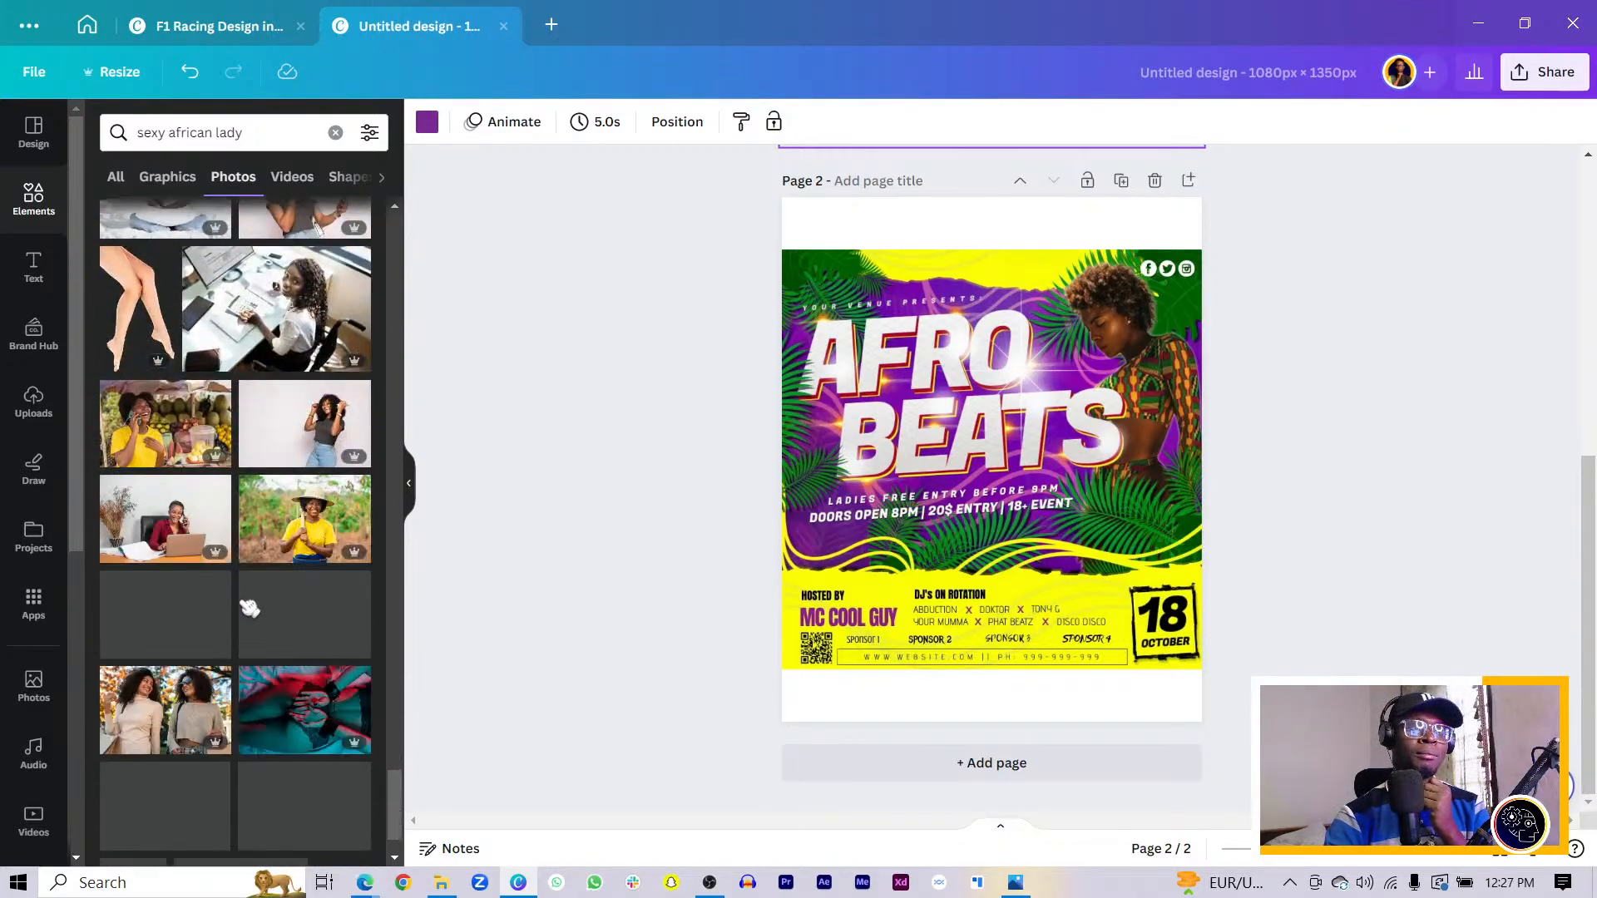
{"action": "scroll", "coordinate": [249, 610], "scroll_direction": "down", "scroll_amount": 1}
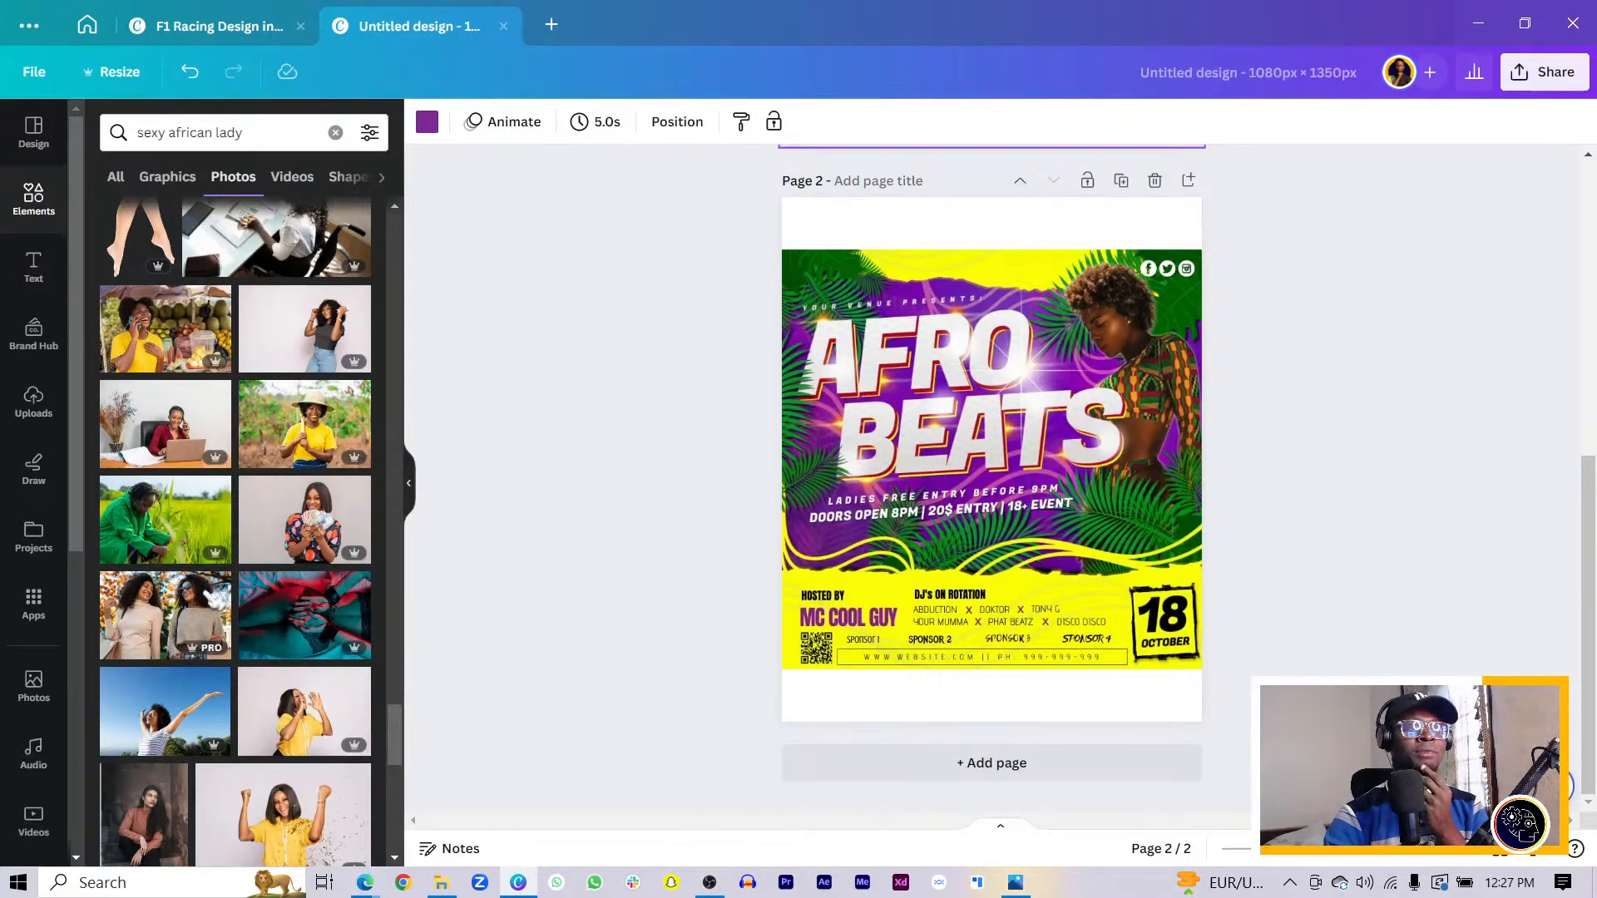
{"action": "scroll", "coordinate": [229, 610], "scroll_direction": "down", "scroll_amount": 3}
{"action": "scroll", "coordinate": [229, 609], "scroll_direction": "down", "scroll_amount": 3}
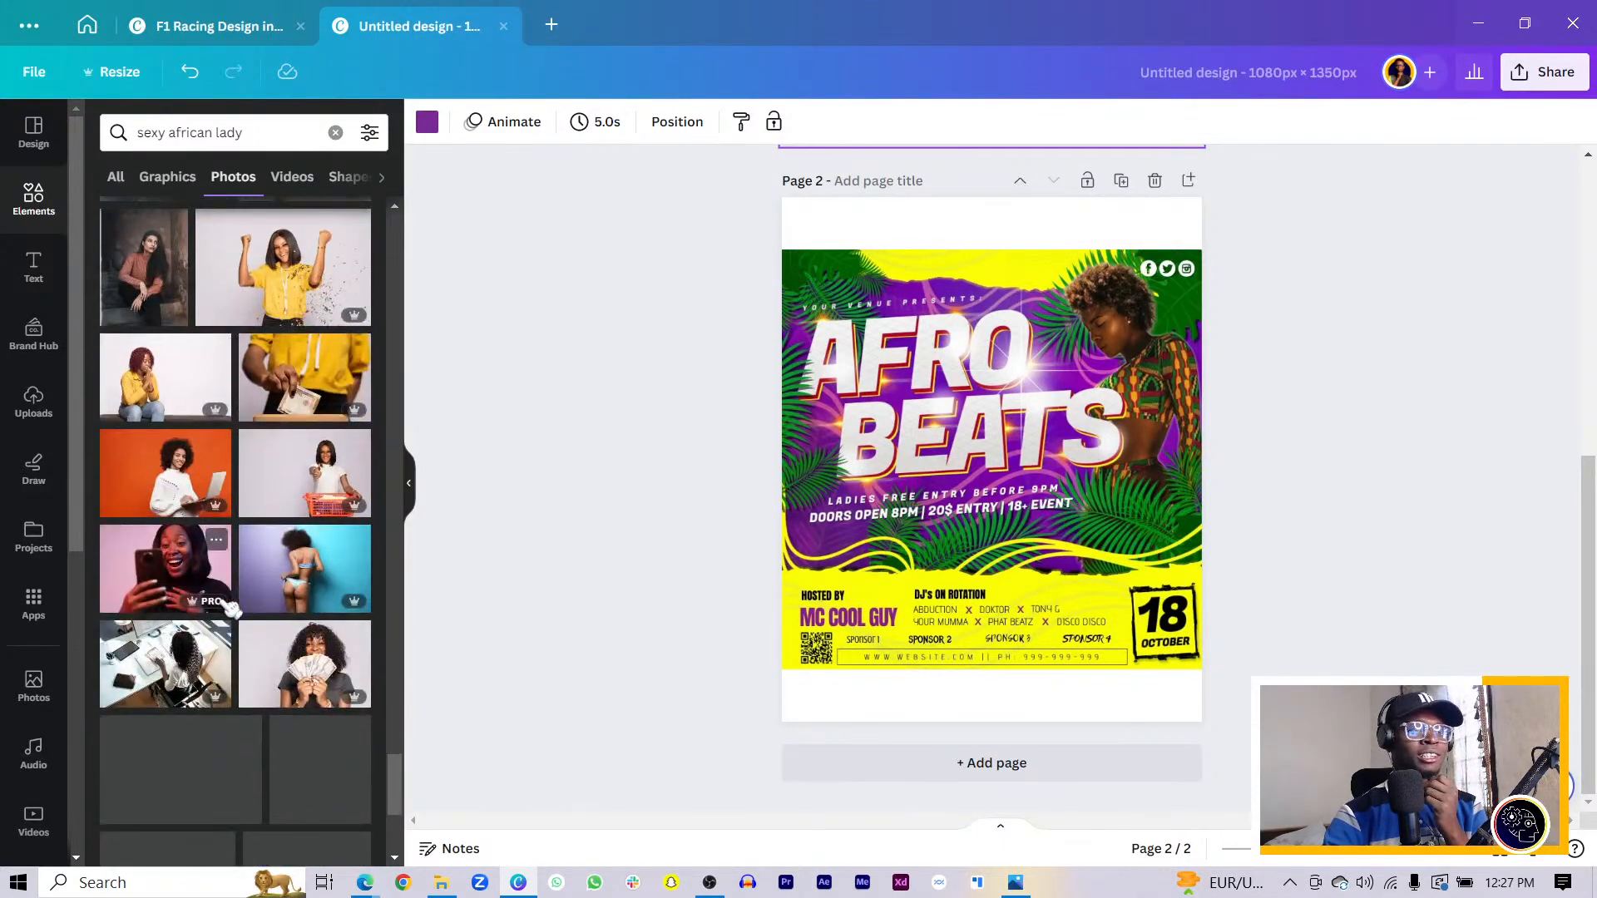
{"action": "scroll", "coordinate": [250, 605], "scroll_direction": "down", "scroll_amount": 3}
{"action": "scroll", "coordinate": [260, 600], "scroll_direction": "down", "scroll_amount": 5}
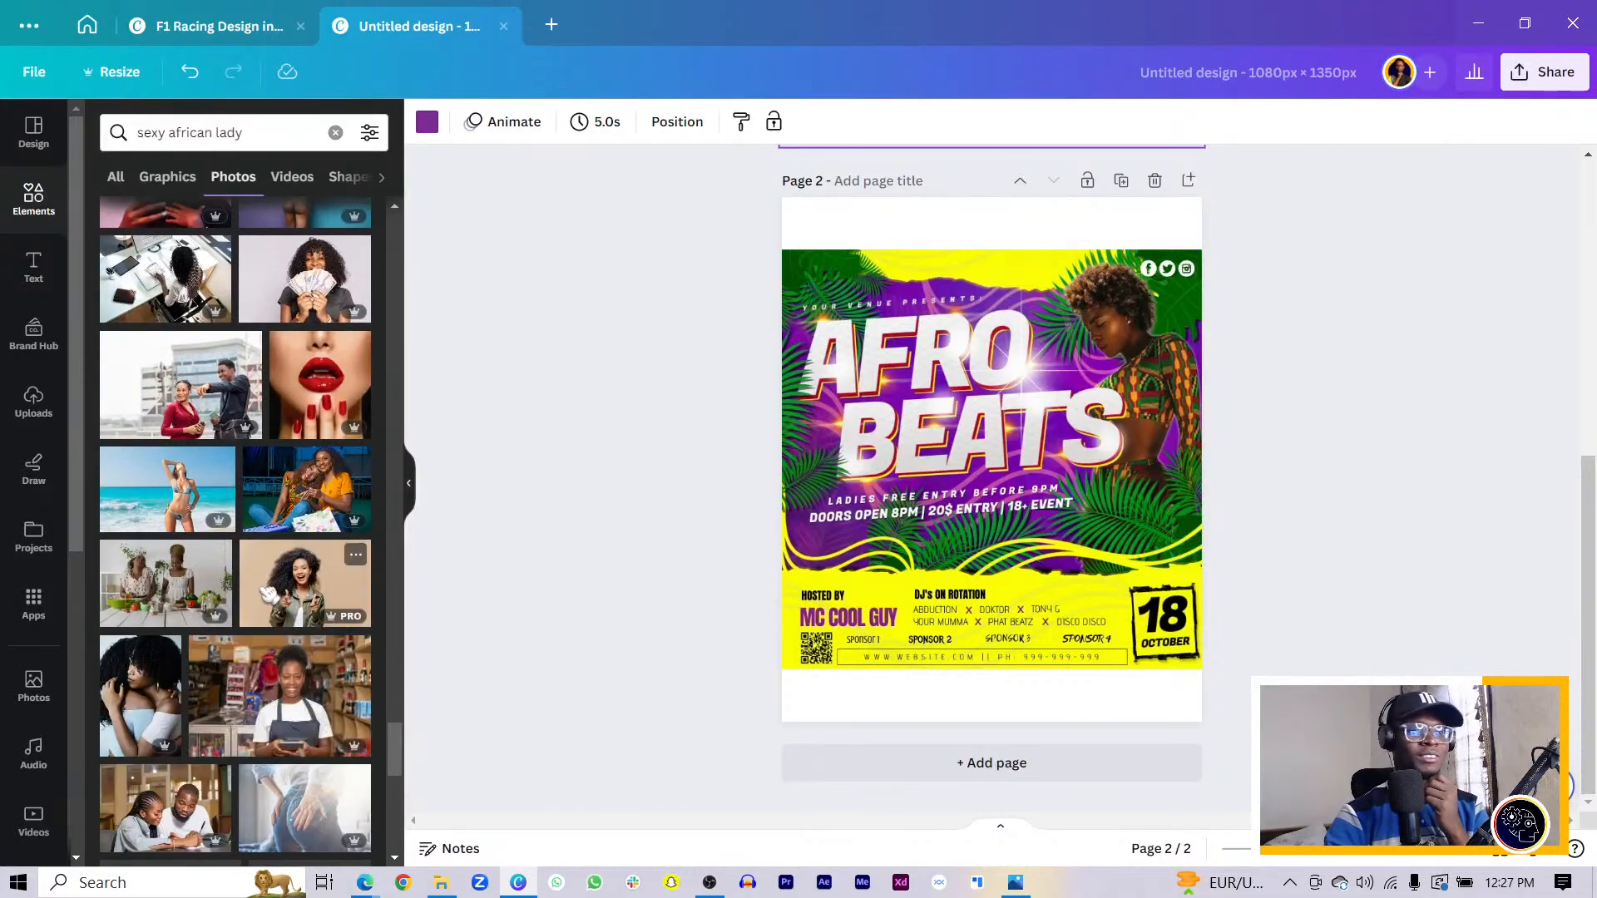
- Change the photo search to 'sexy afro lady'
{"action": "double_click", "coordinate": [195, 133]}
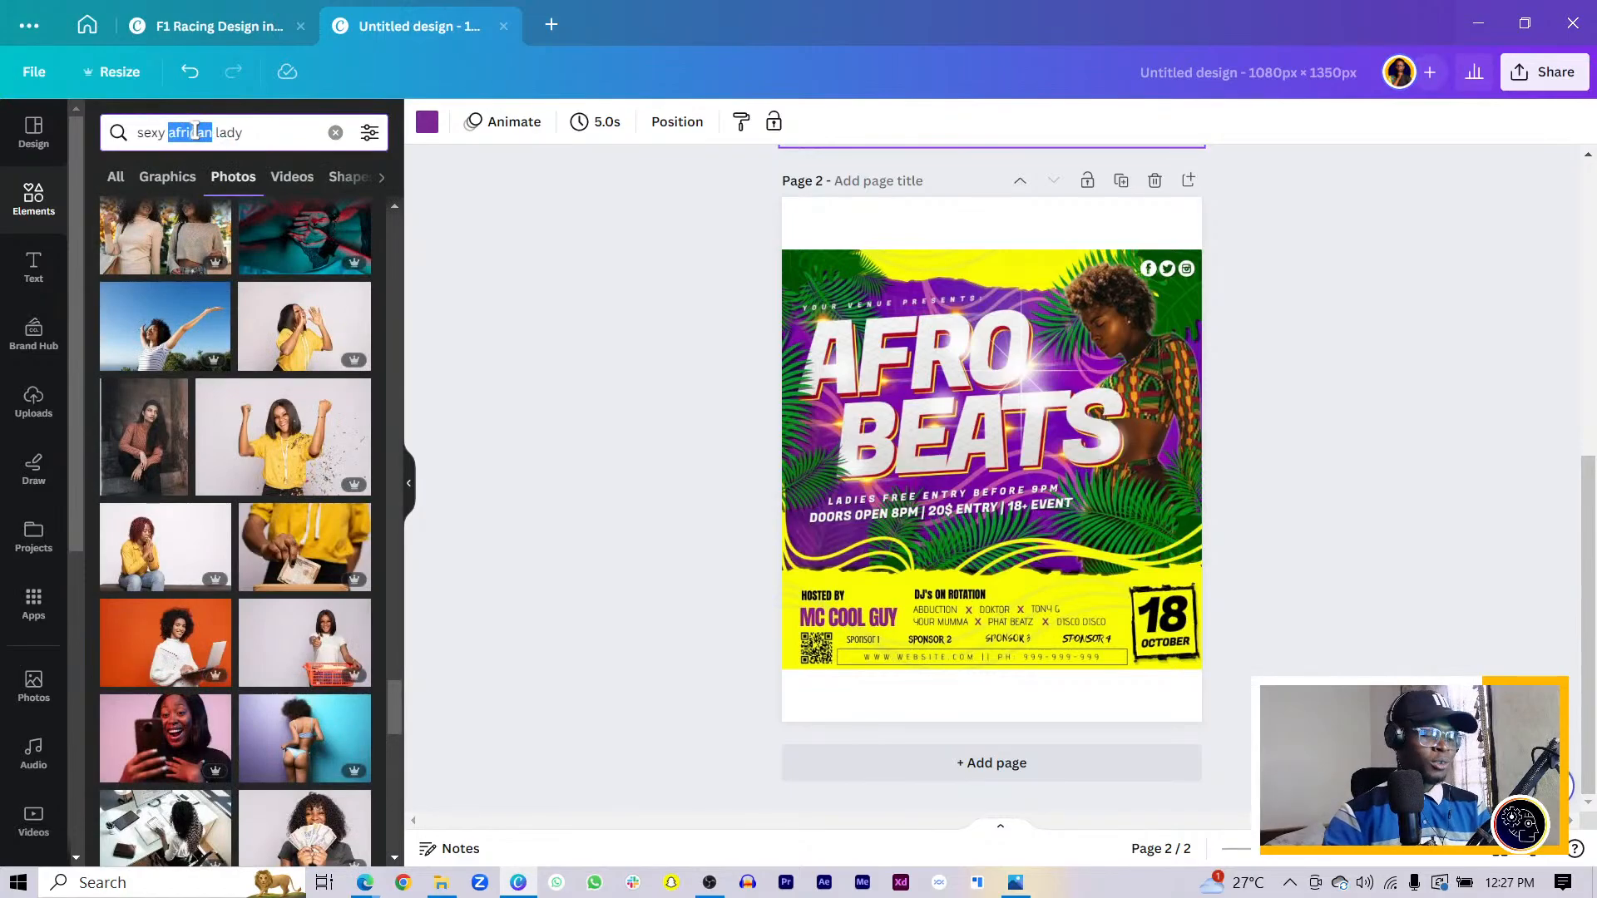
{"action": "type", "text": "afro"}
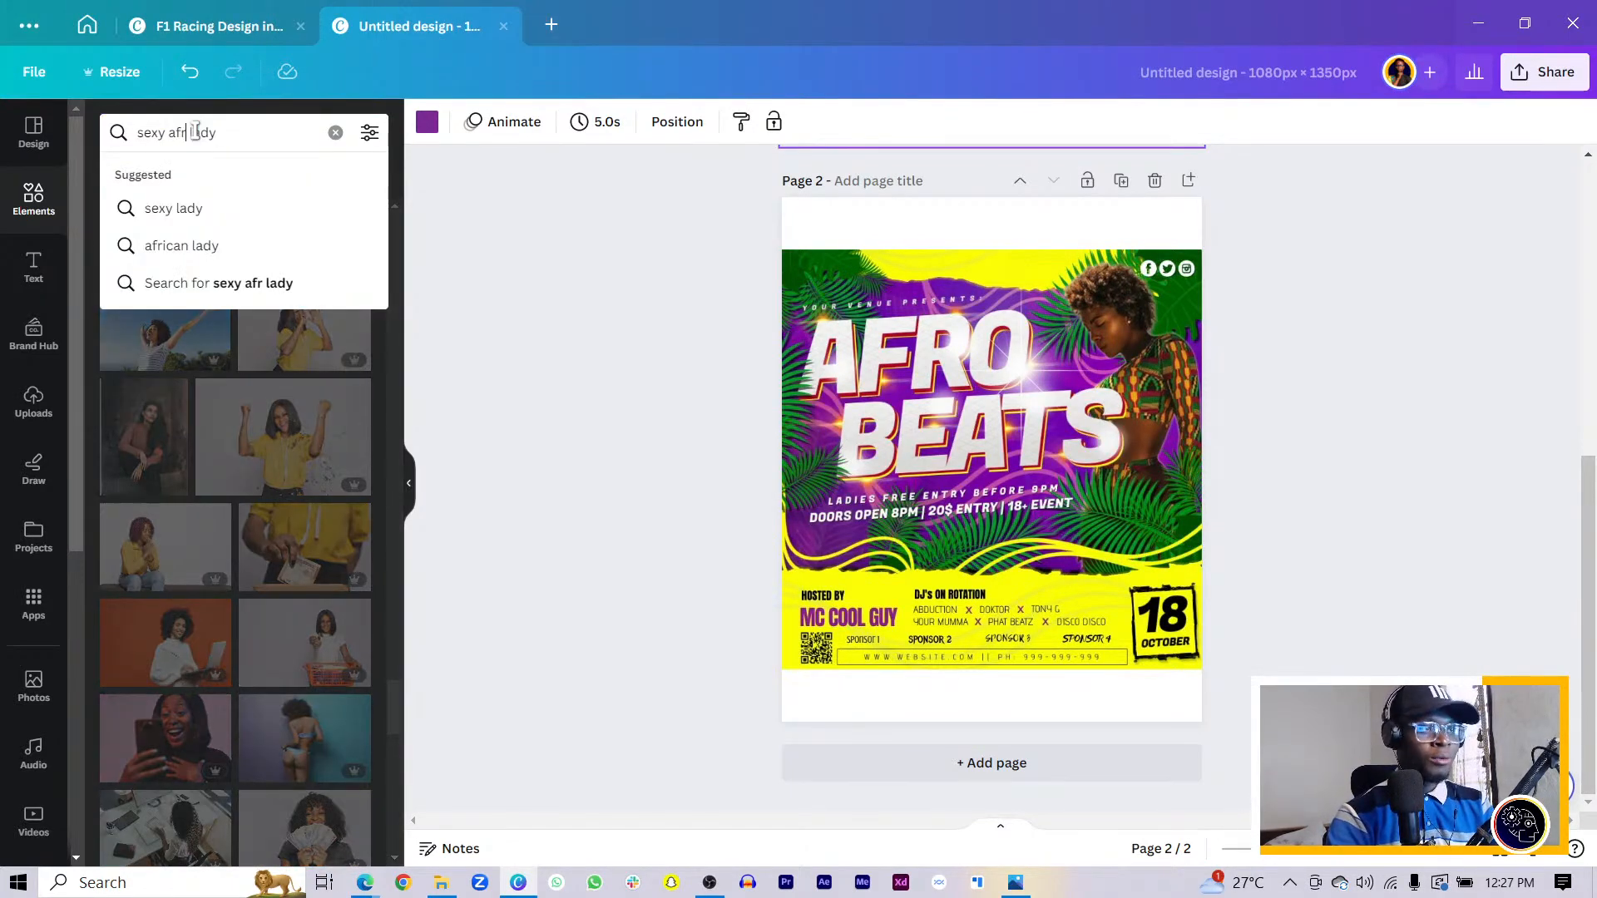
{"action": "key", "text": "Return"}
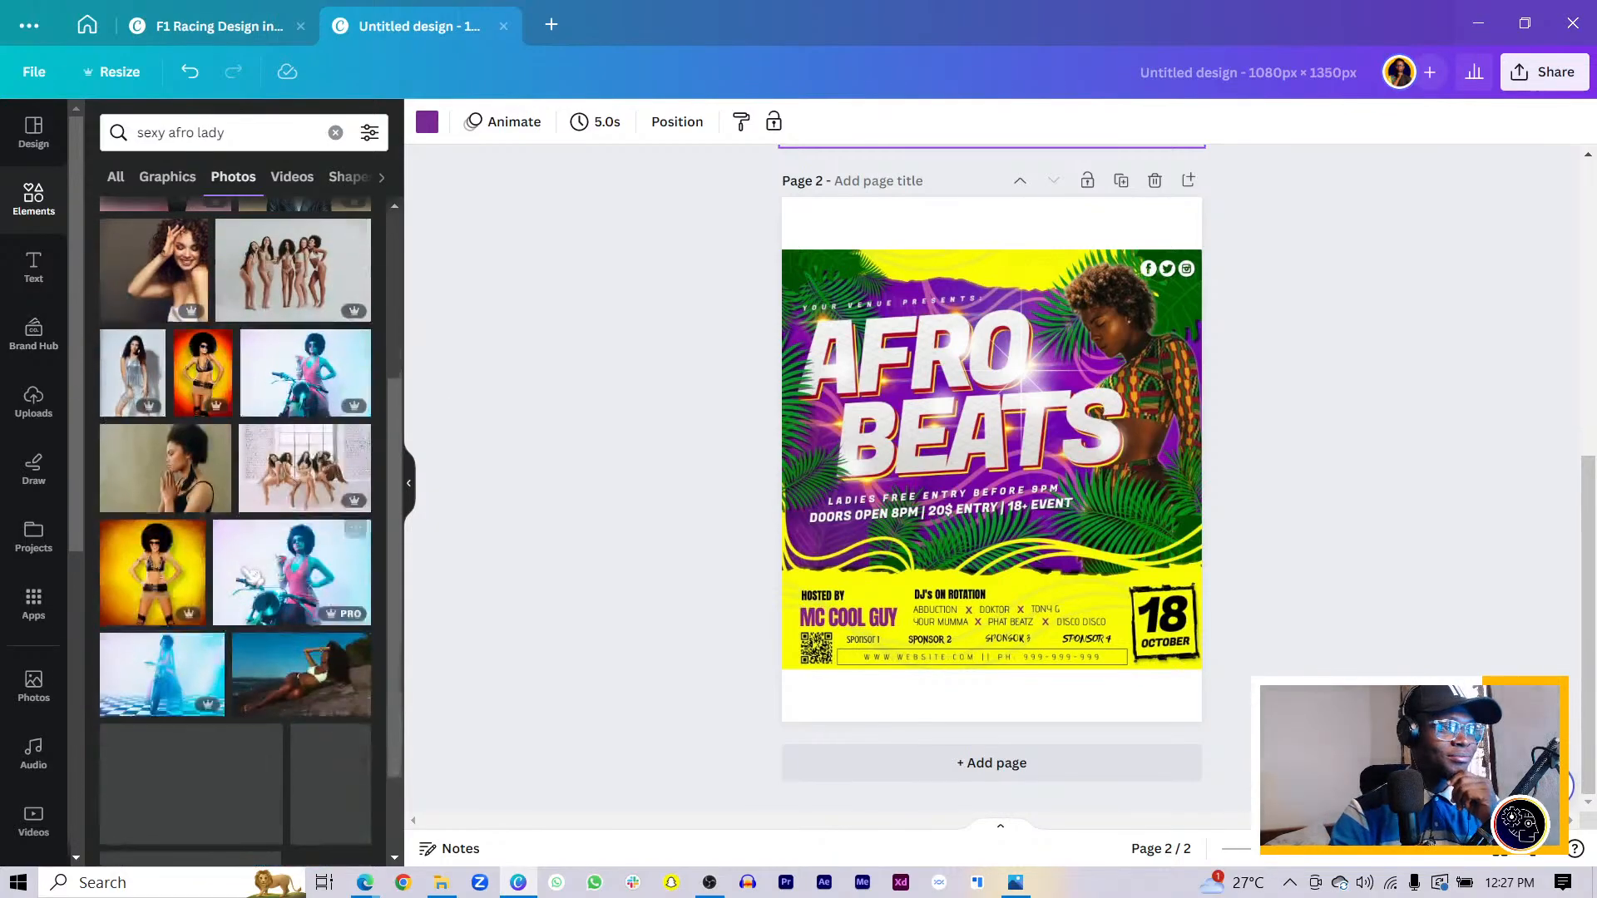
{"action": "scroll", "coordinate": [235, 499], "scroll_direction": "down", "scroll_amount": 3}
- Change the photo search to 'sexy lady' and browse the results
{"action": "left_click_drag", "start_coordinate": [168, 138], "coordinate": [192, 139]}
{"action": "key", "text": "BackSpace"}
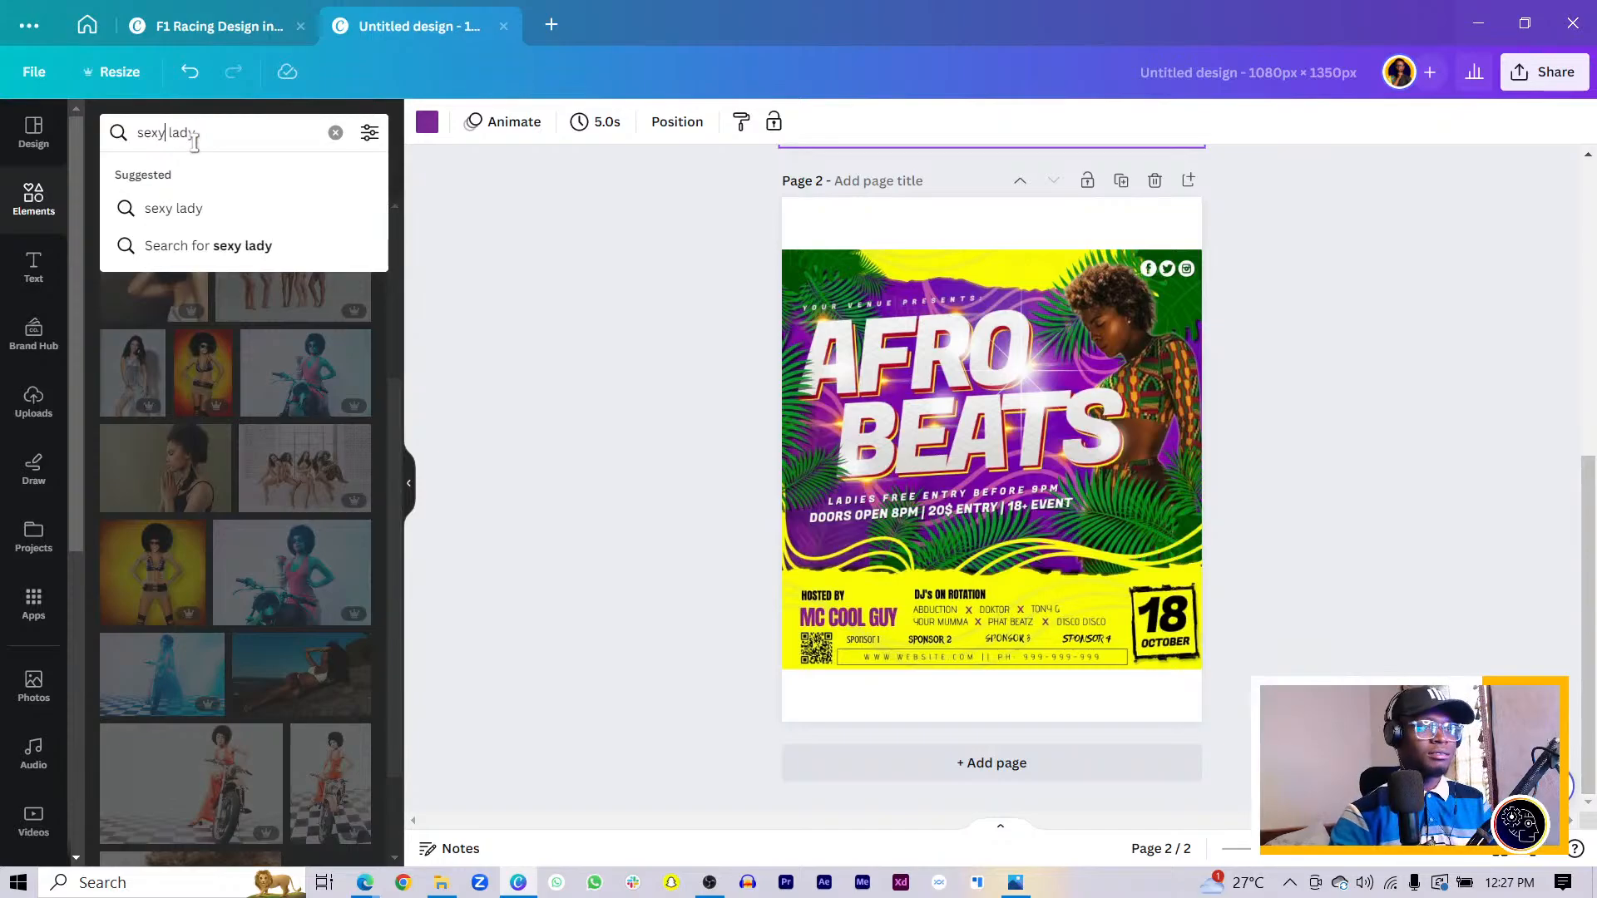
{"action": "key", "text": "Return"}
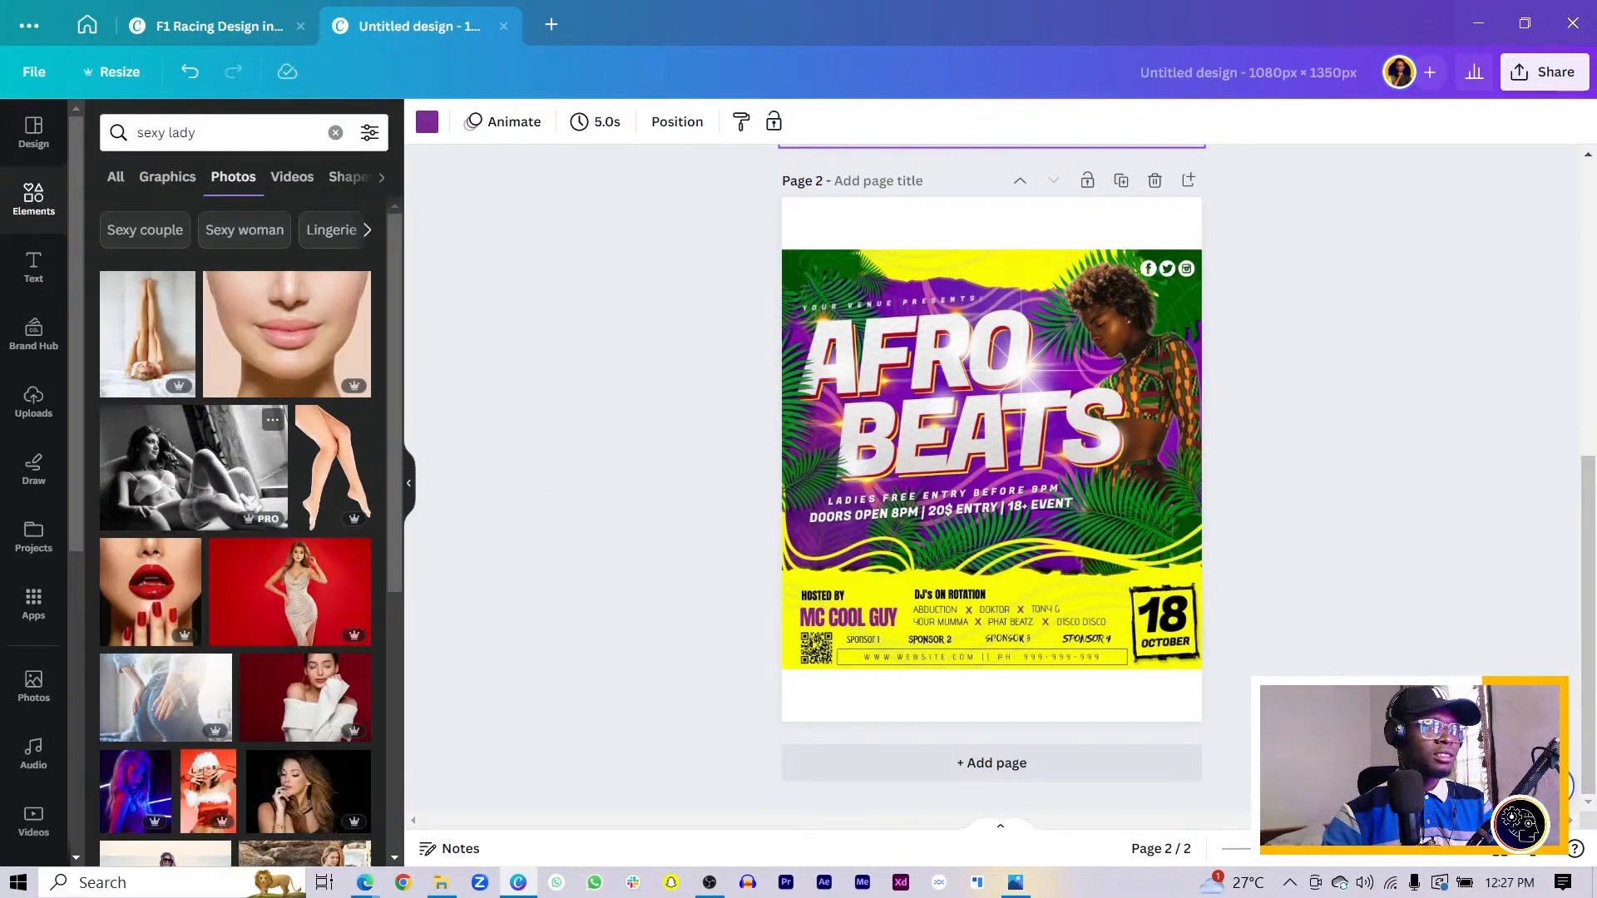
{"action": "scroll", "coordinate": [236, 532], "scroll_direction": "down", "scroll_amount": 3}
{"action": "scroll", "coordinate": [333, 669], "scroll_direction": "down", "scroll_amount": 5}
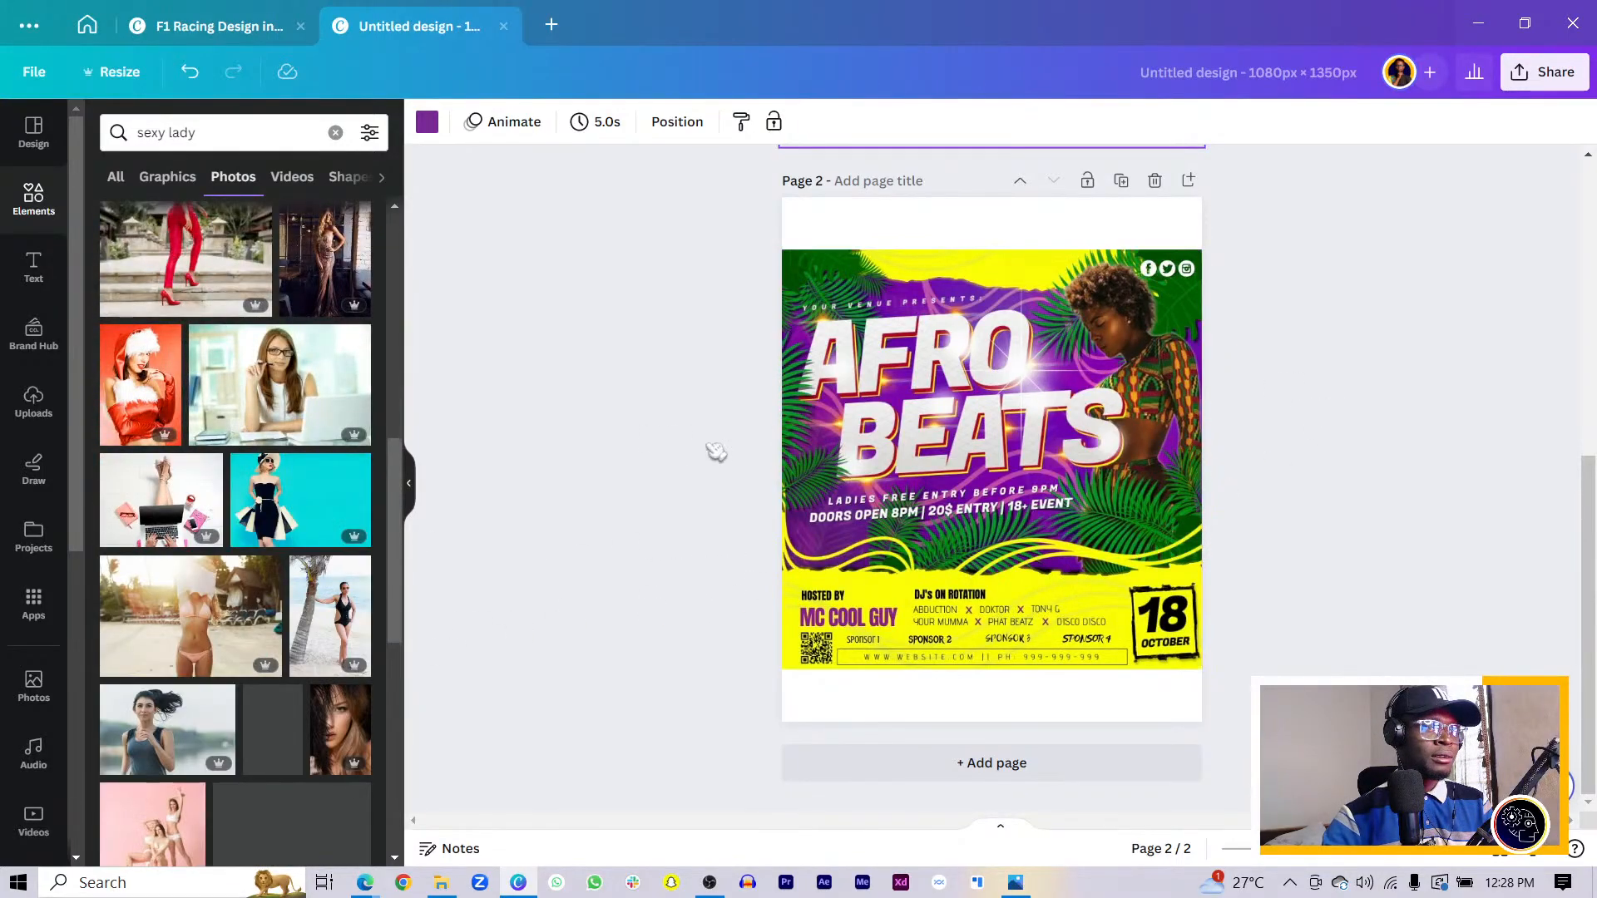
{"action": "scroll", "coordinate": [235, 532], "scroll_direction": "down", "scroll_amount": 3}
{"action": "scroll", "coordinate": [324, 572], "scroll_direction": "down", "scroll_amount": 4}
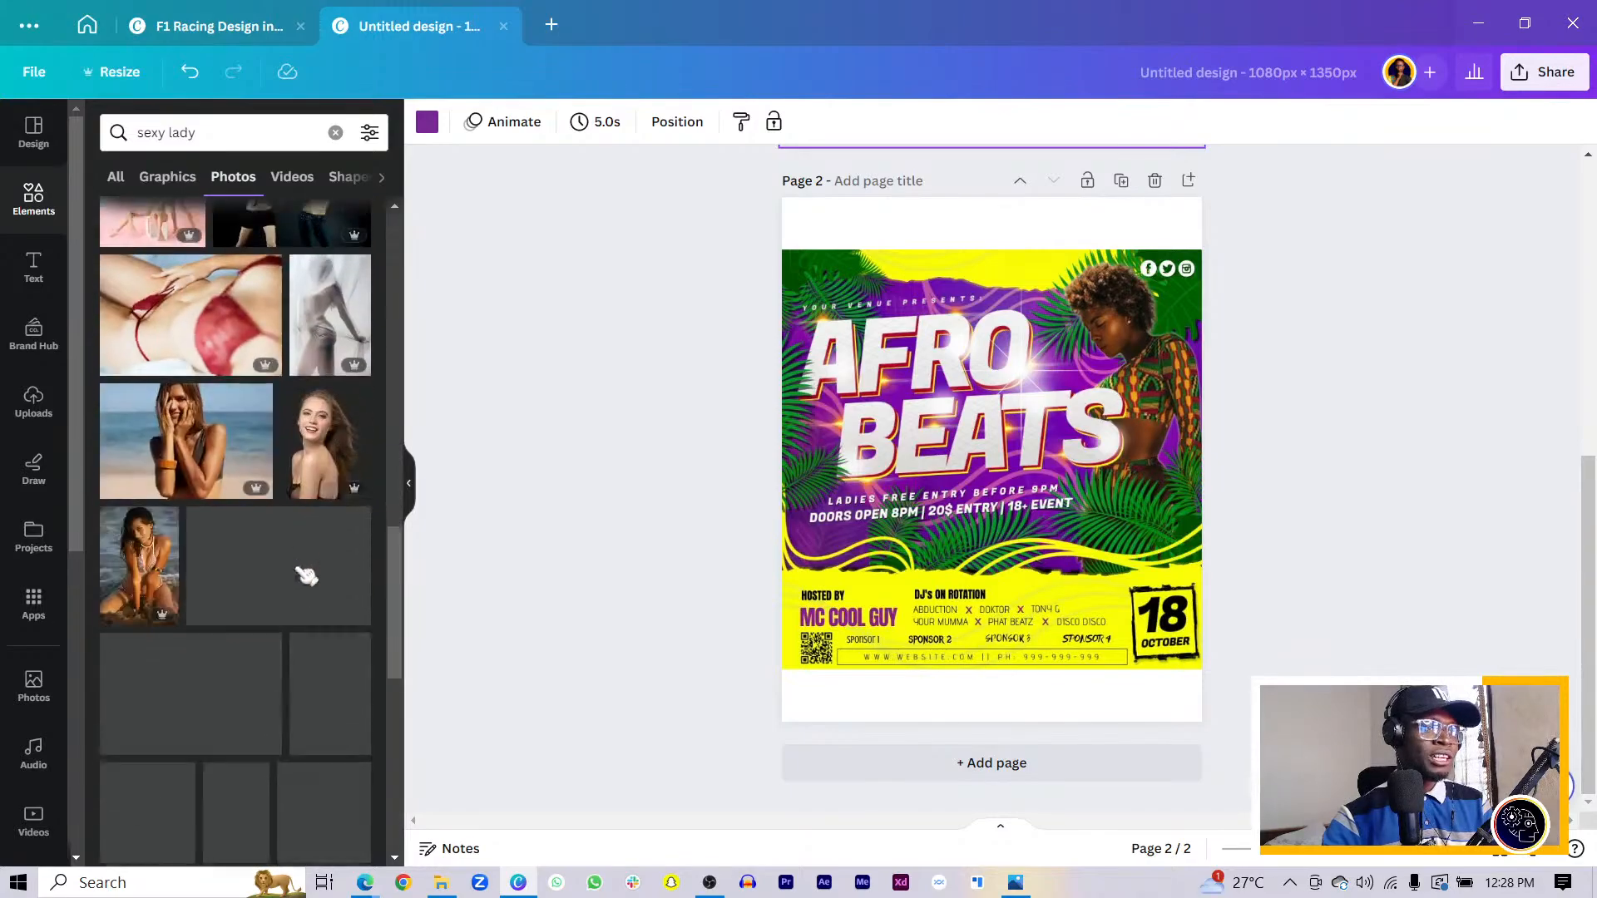
{"action": "scroll", "coordinate": [274, 582], "scroll_direction": "down", "scroll_amount": 4}
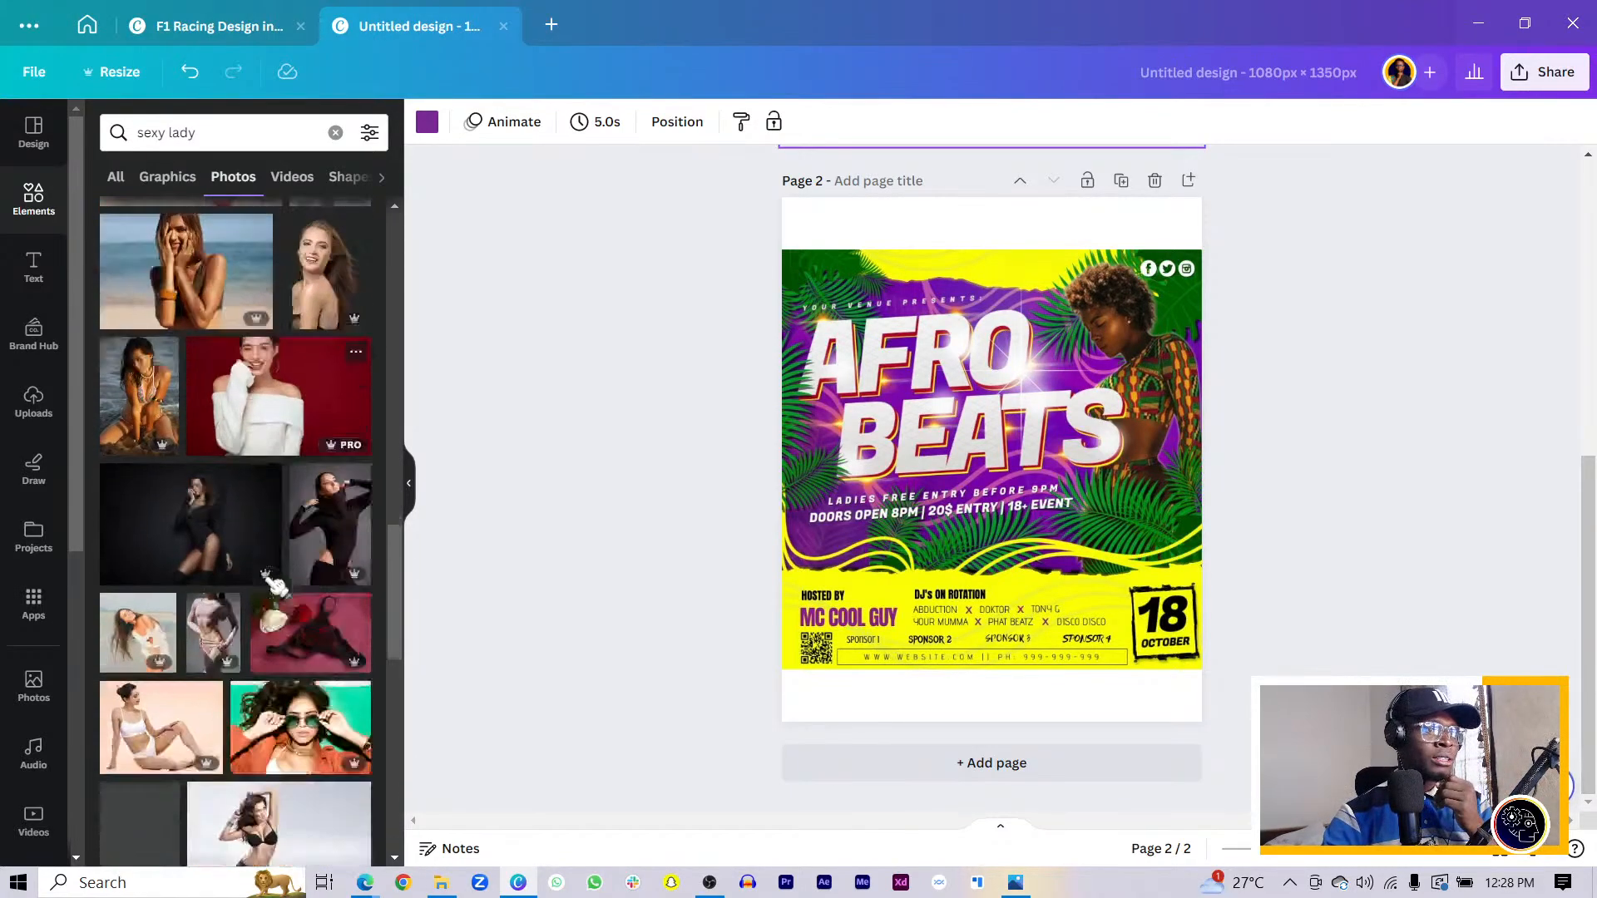
{"action": "scroll", "coordinate": [273, 603], "scroll_direction": "down", "scroll_amount": 2}
{"action": "scroll", "coordinate": [273, 606], "scroll_direction": "down", "scroll_amount": 3}
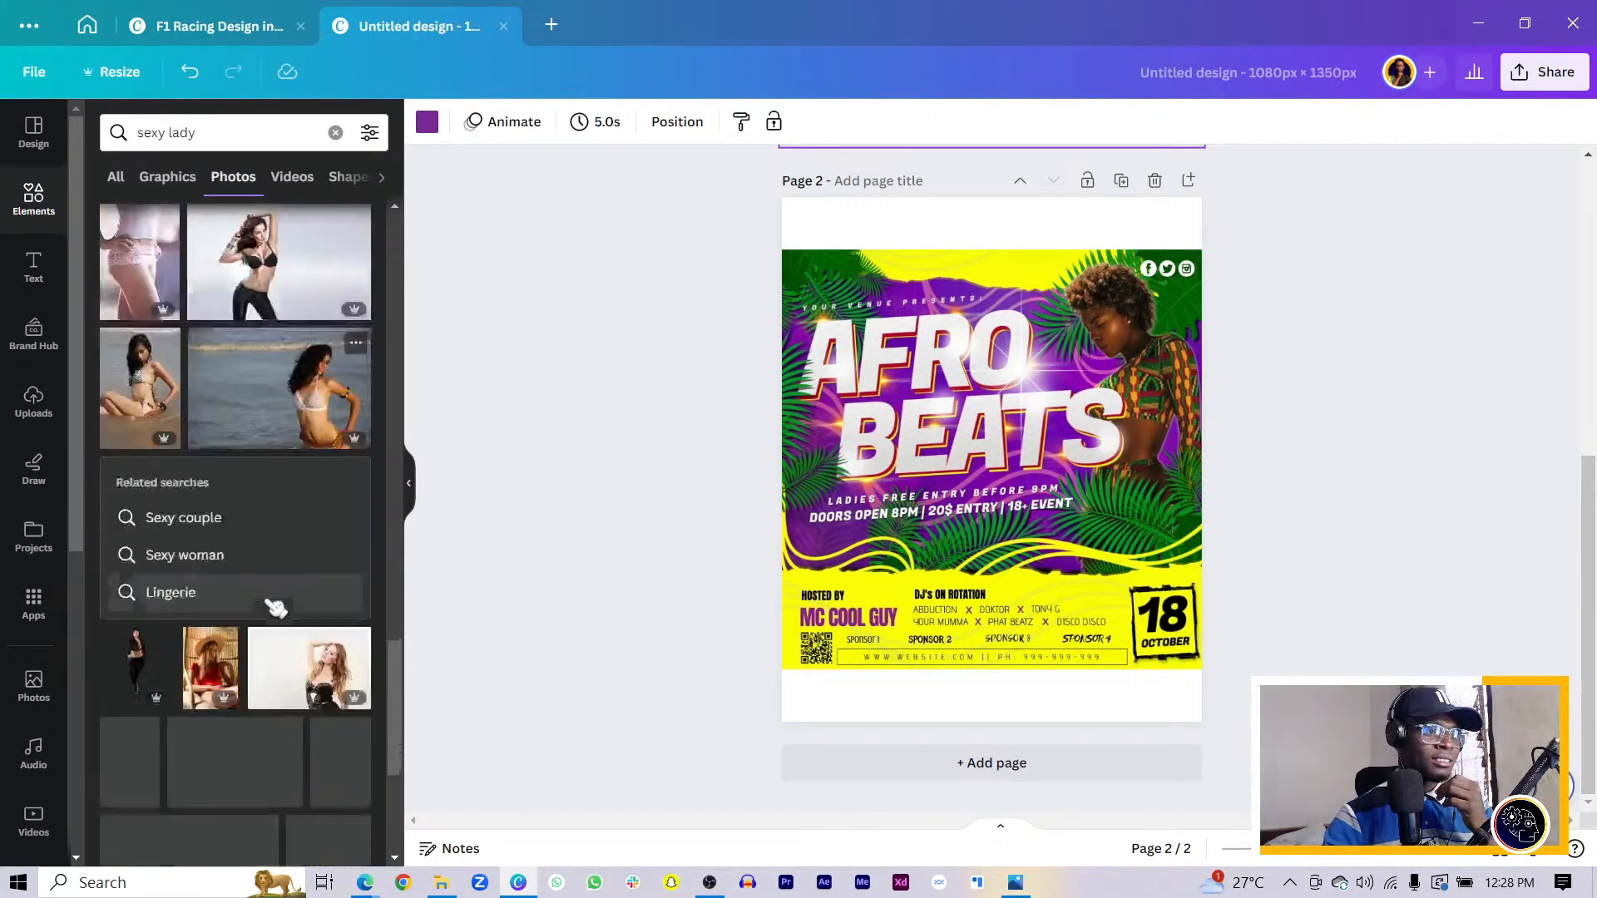
{"action": "scroll", "coordinate": [287, 599], "scroll_direction": "down", "scroll_amount": 3}
{"action": "scroll", "coordinate": [292, 595], "scroll_direction": "down", "scroll_amount": 3}
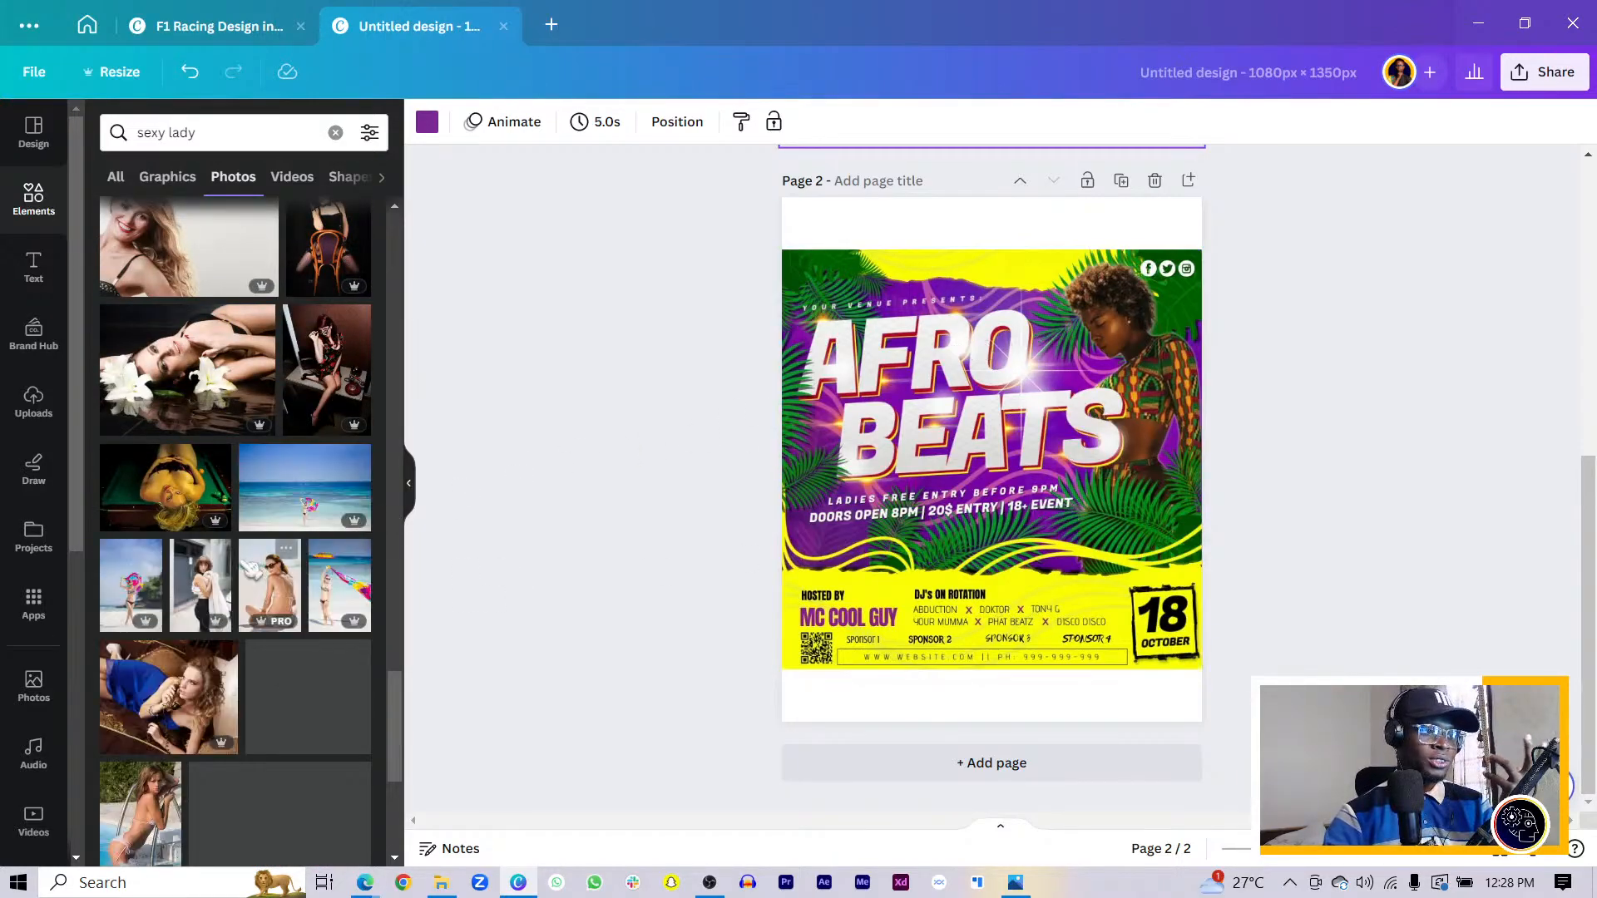
{"action": "scroll", "coordinate": [245, 566], "scroll_direction": "down", "scroll_amount": 3}
{"action": "scroll", "coordinate": [249, 551], "scroll_direction": "down", "scroll_amount": 3}
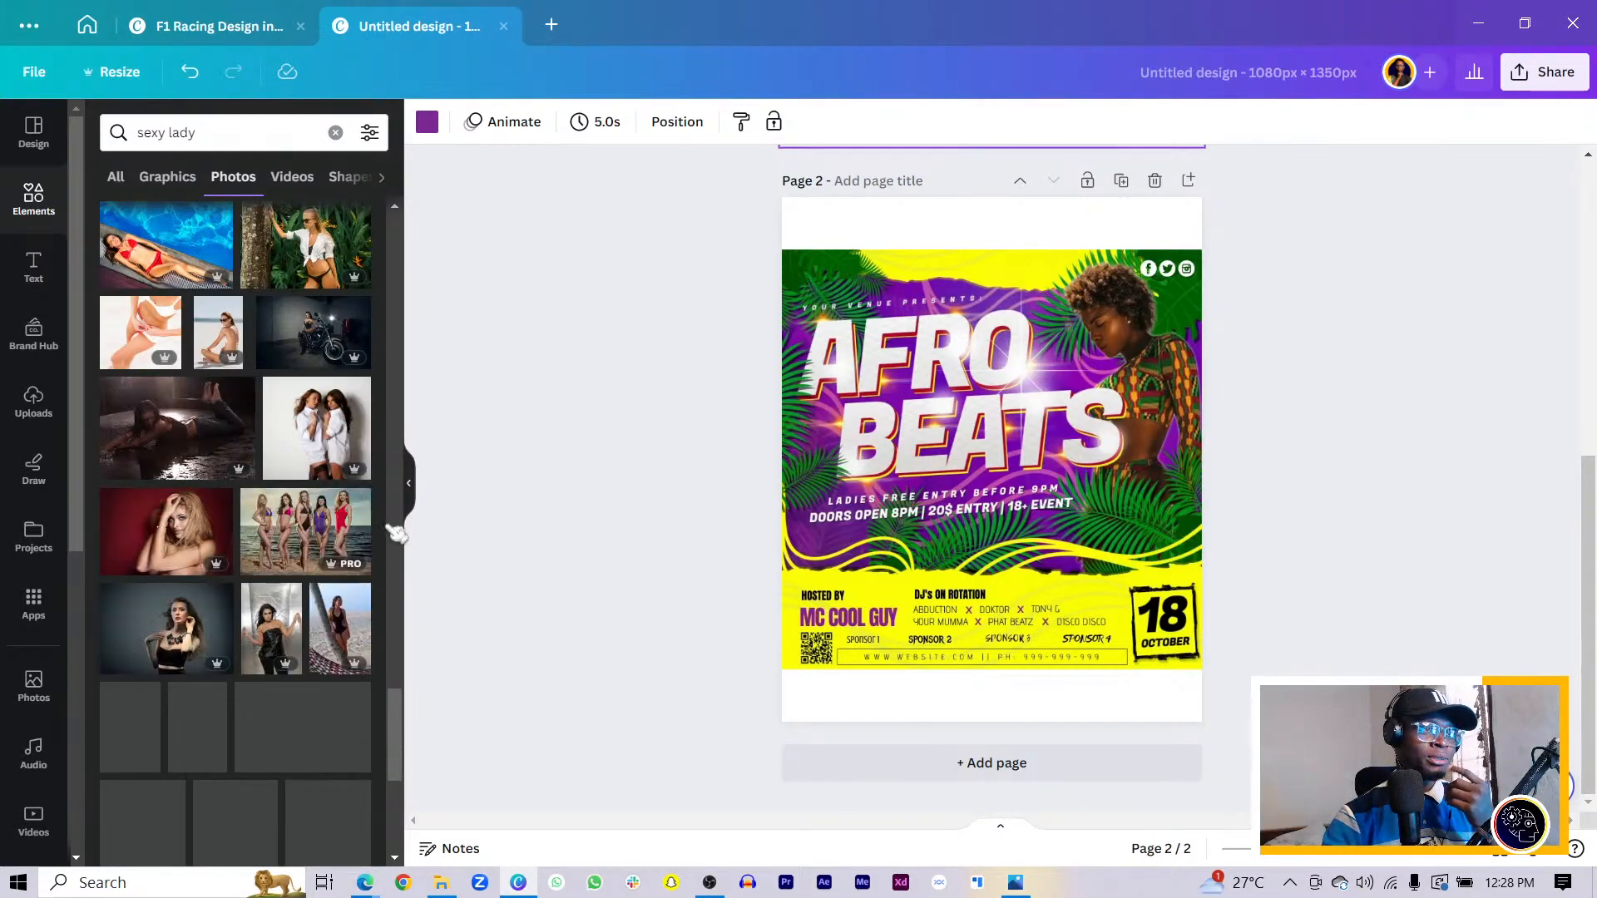
{"action": "scroll", "coordinate": [954, 496], "scroll_direction": "up", "scroll_amount": 5}
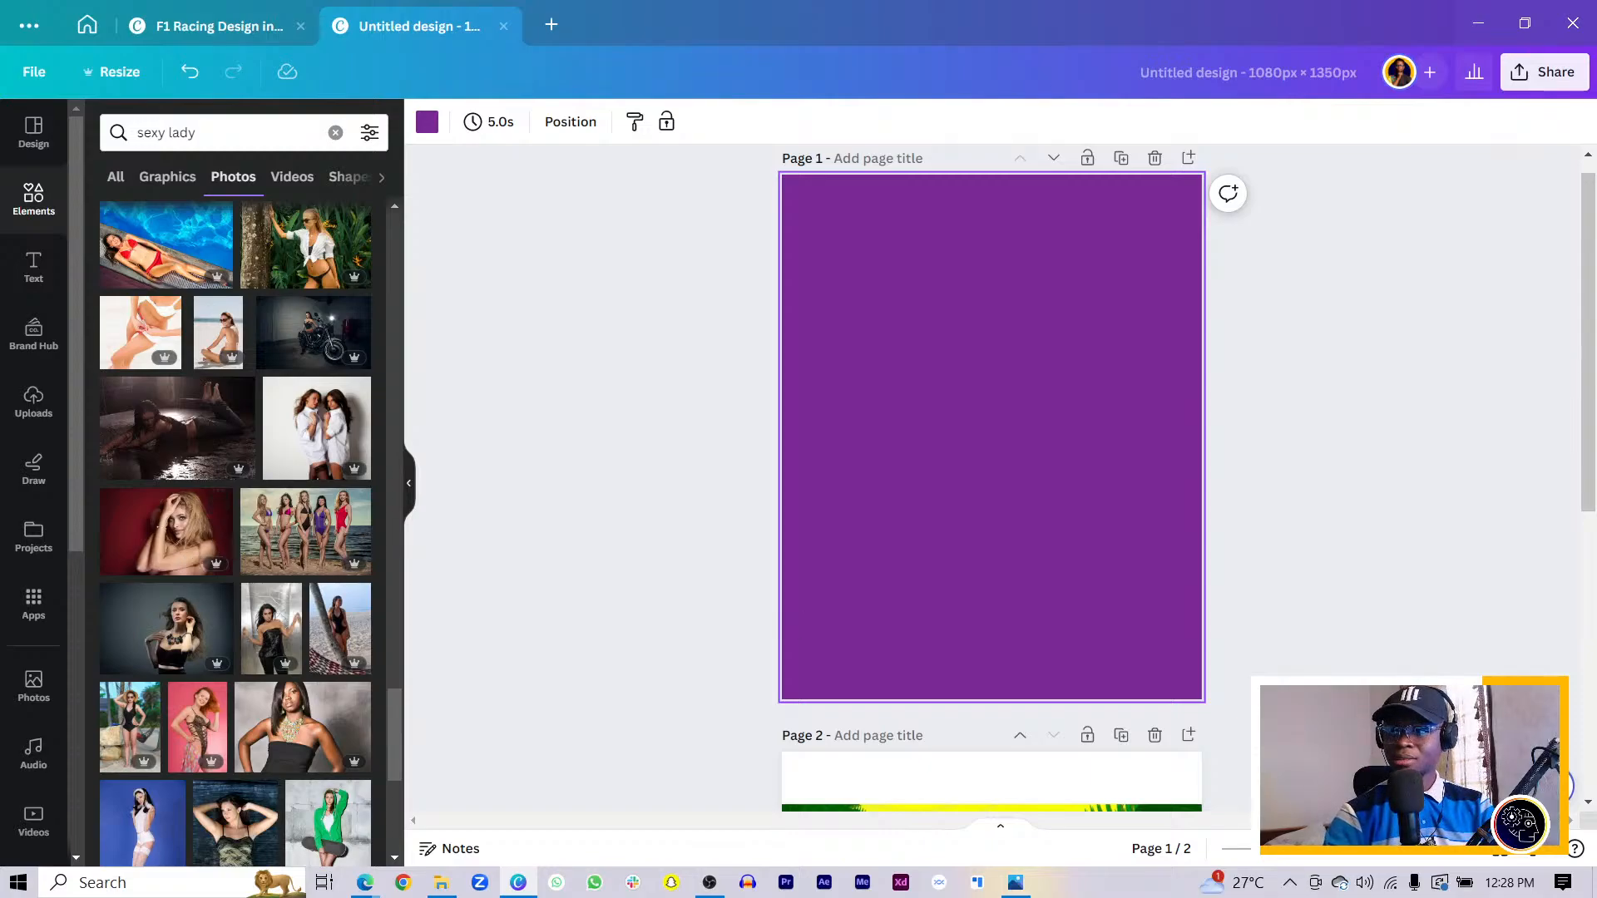
- Add the photo of the woman in a white shirt to page 1
{"action": "left_click", "coordinate": [364, 883]}
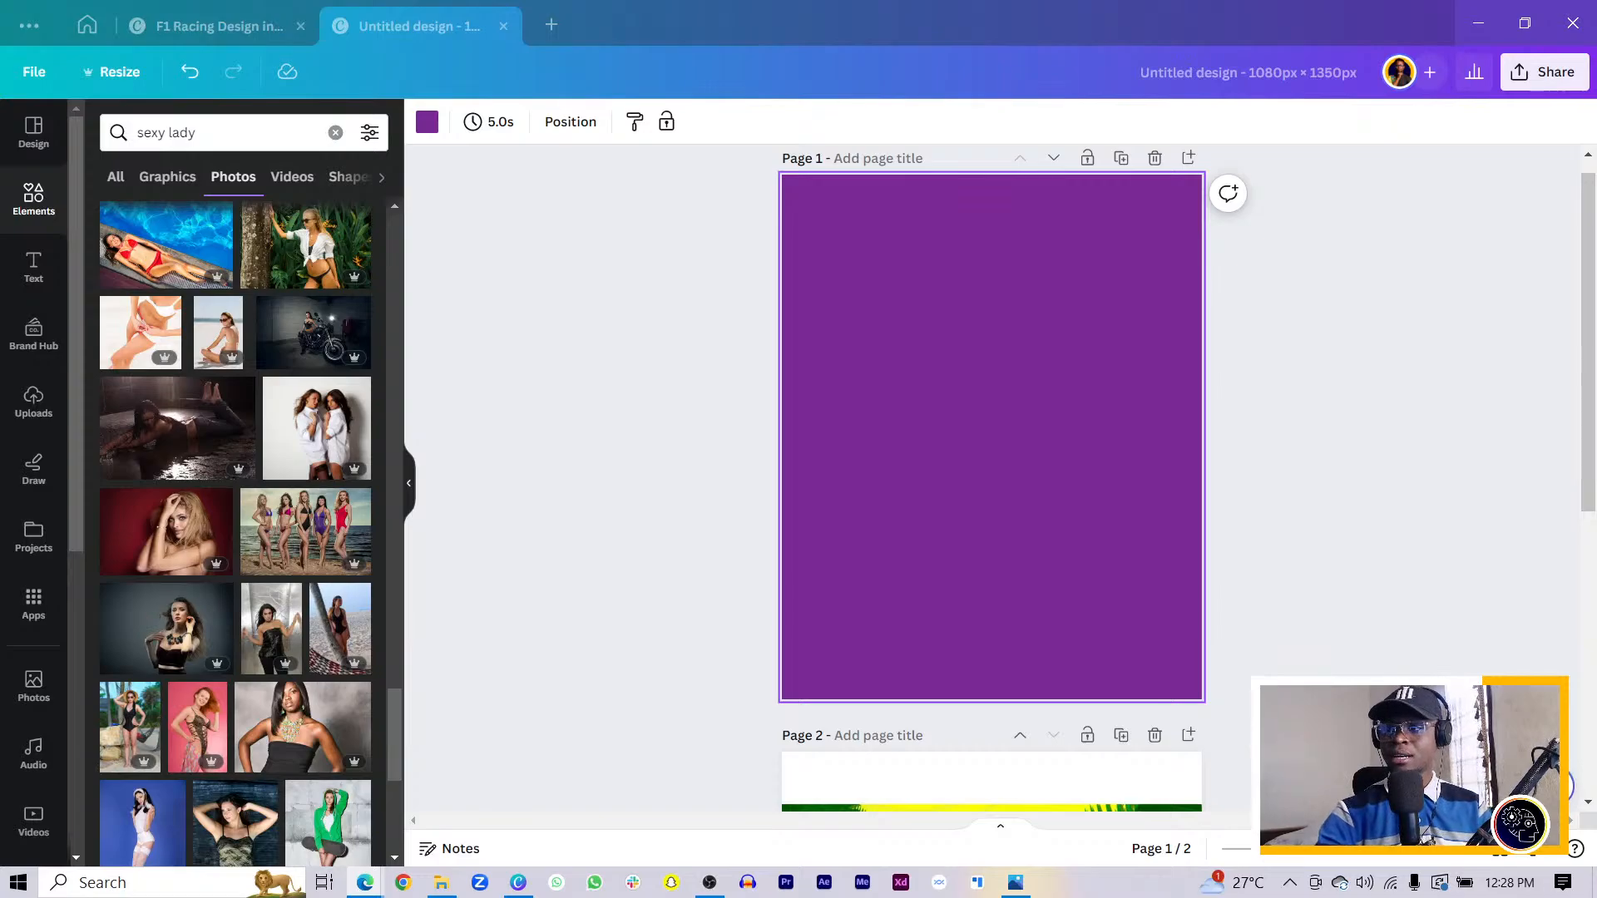
{"action": "left_click", "coordinate": [489, 481]}
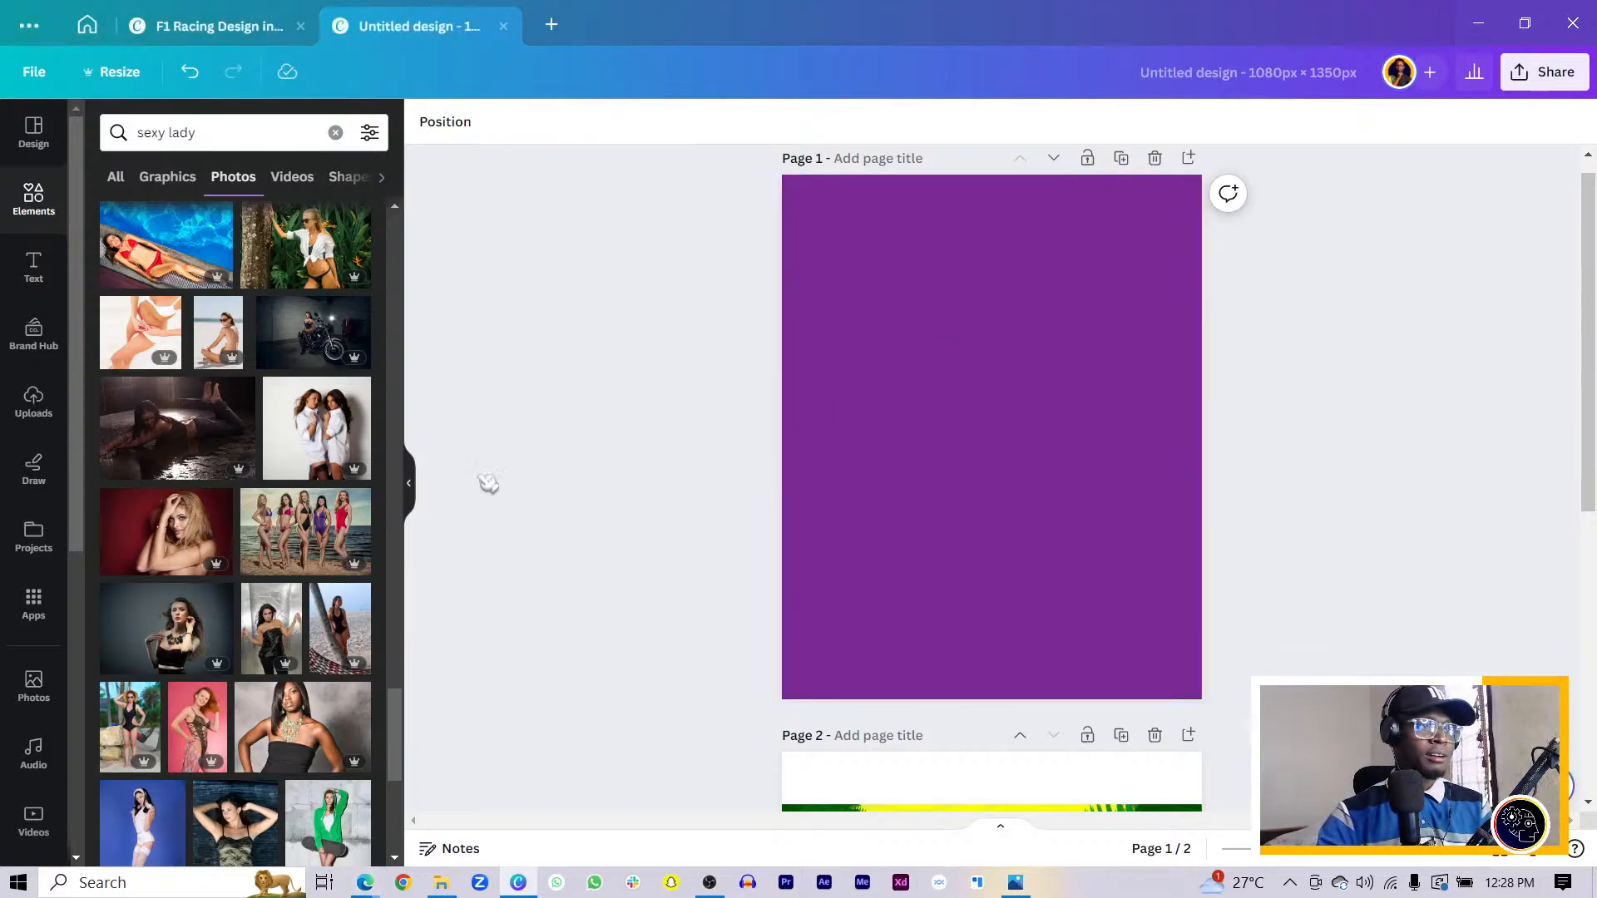
{"action": "scroll", "coordinate": [221, 532], "scroll_direction": "up", "scroll_amount": 3}
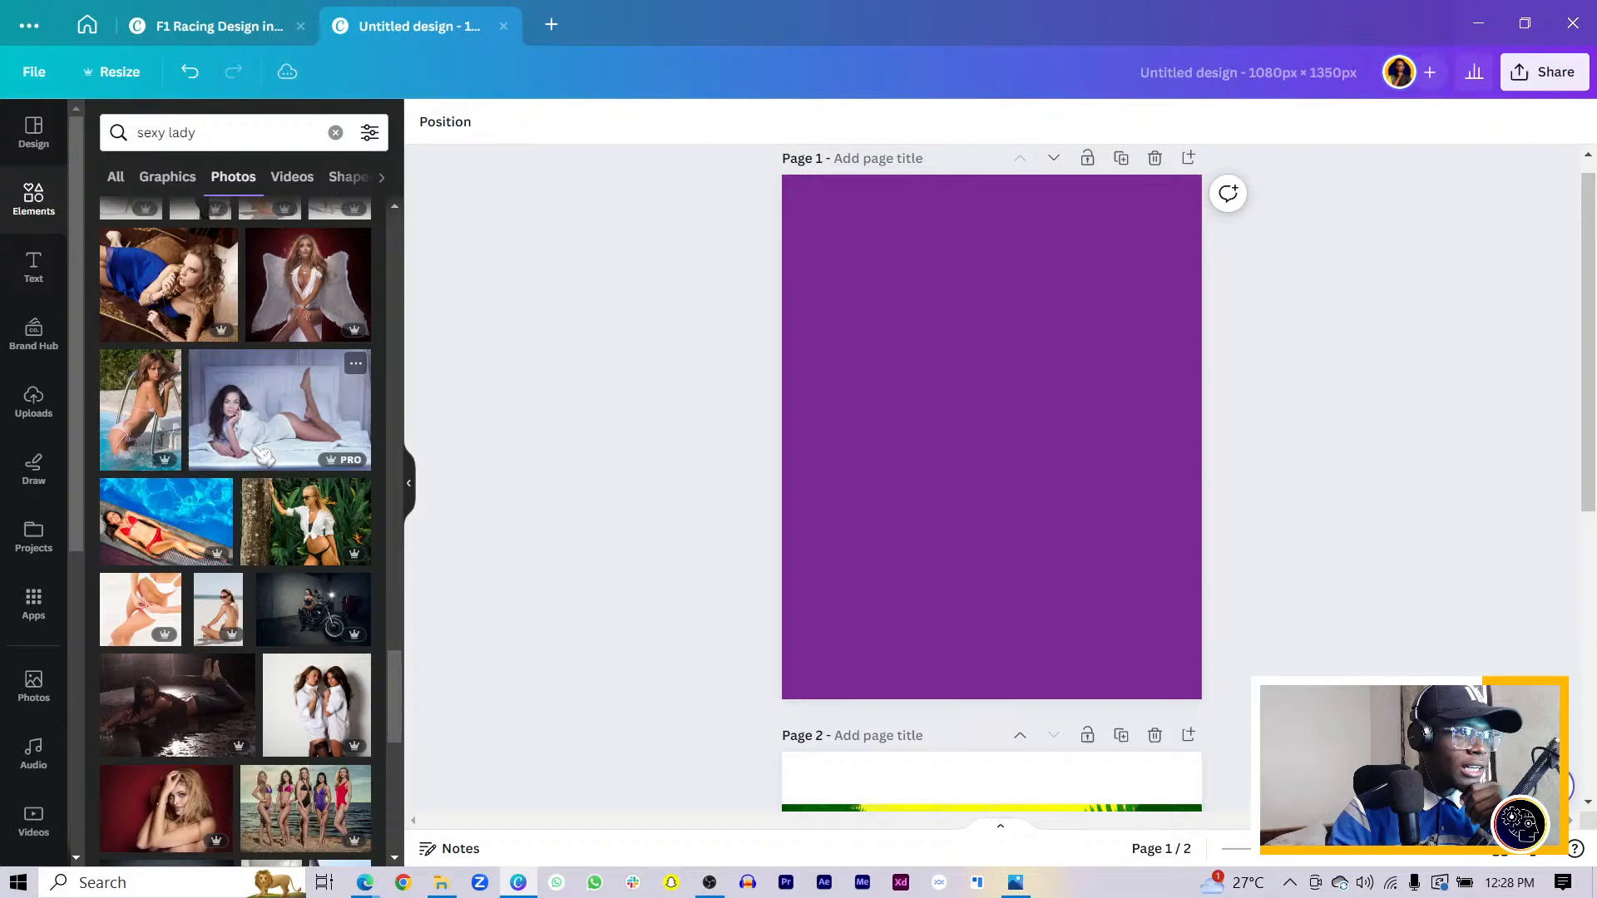
{"action": "scroll", "coordinate": [263, 455], "scroll_direction": "down", "scroll_amount": 5}
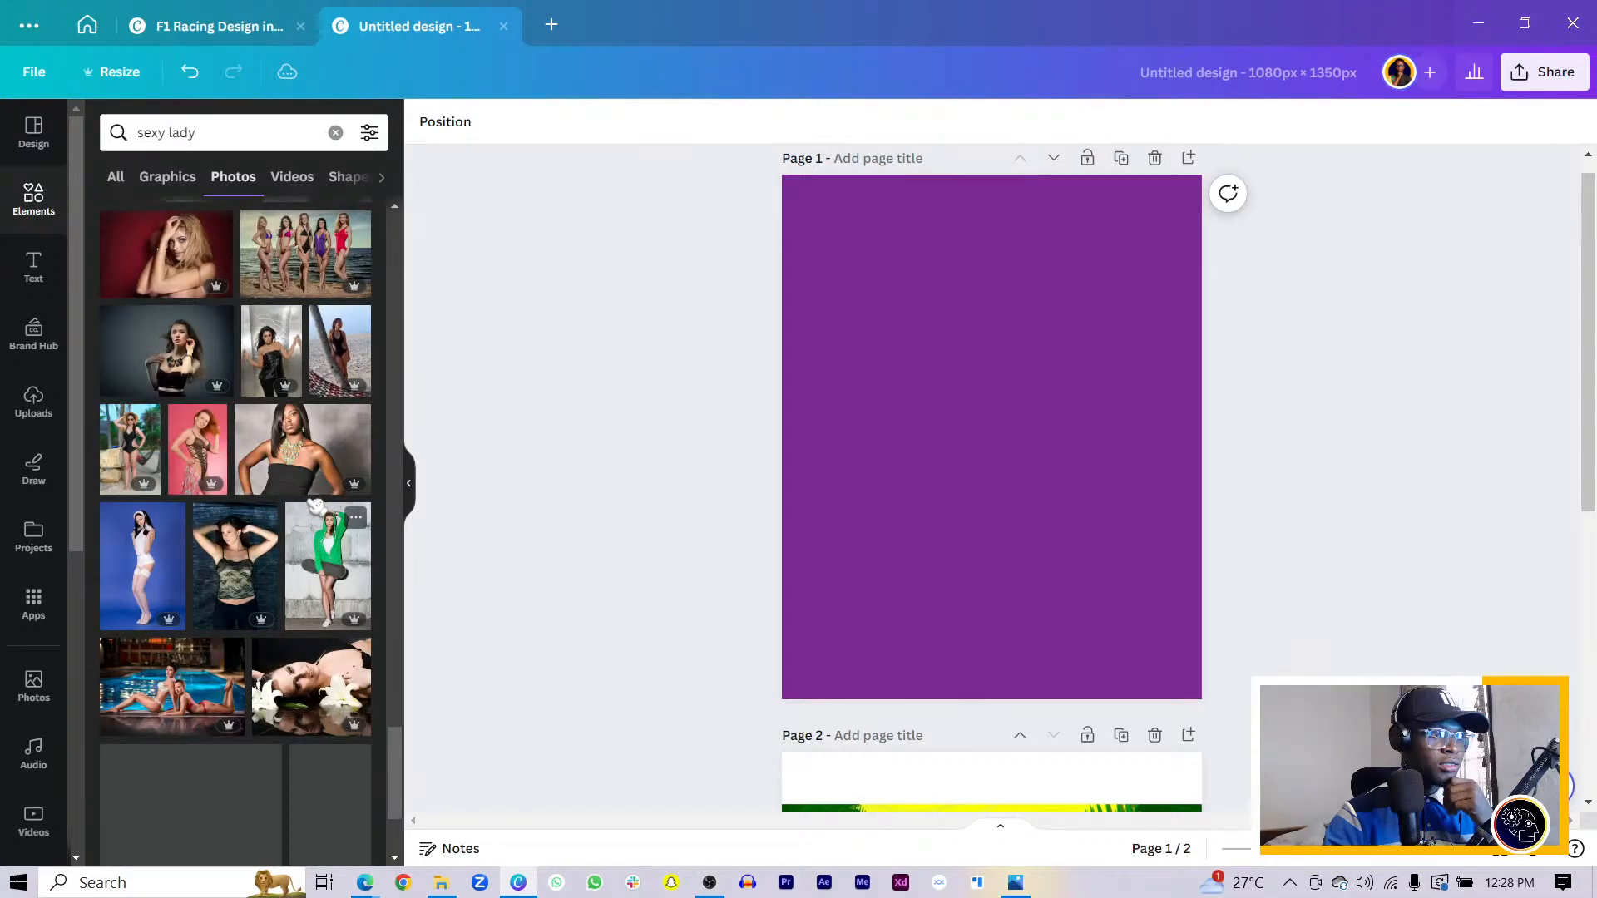
{"action": "scroll", "coordinate": [316, 508], "scroll_direction": "down", "scroll_amount": 2}
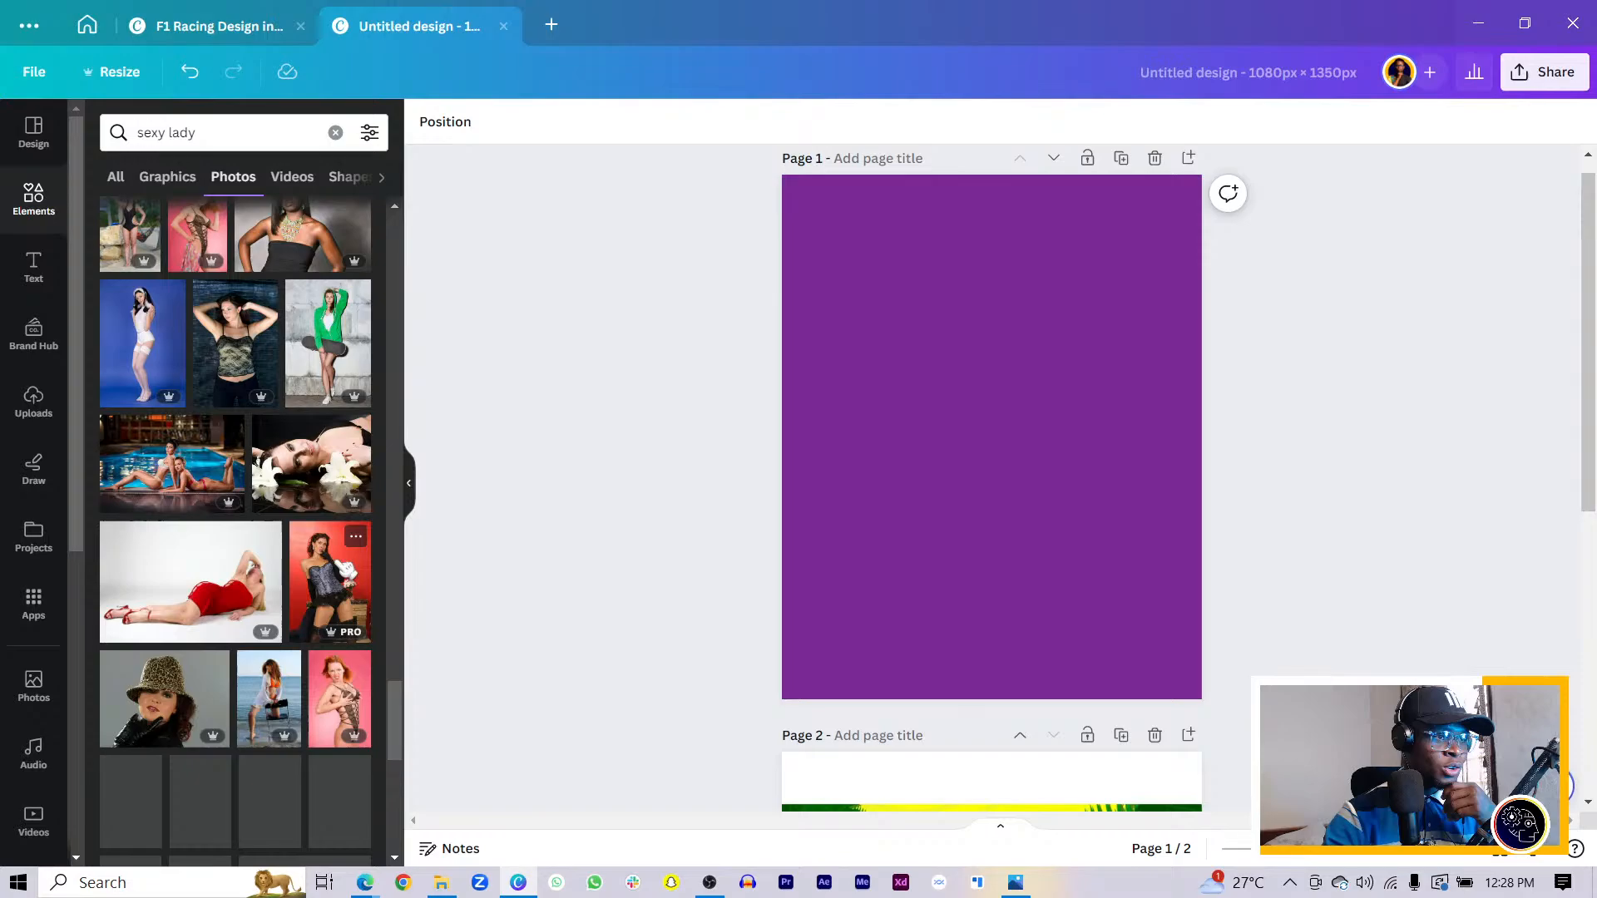
{"action": "scroll", "coordinate": [357, 587], "scroll_direction": "down", "scroll_amount": 5}
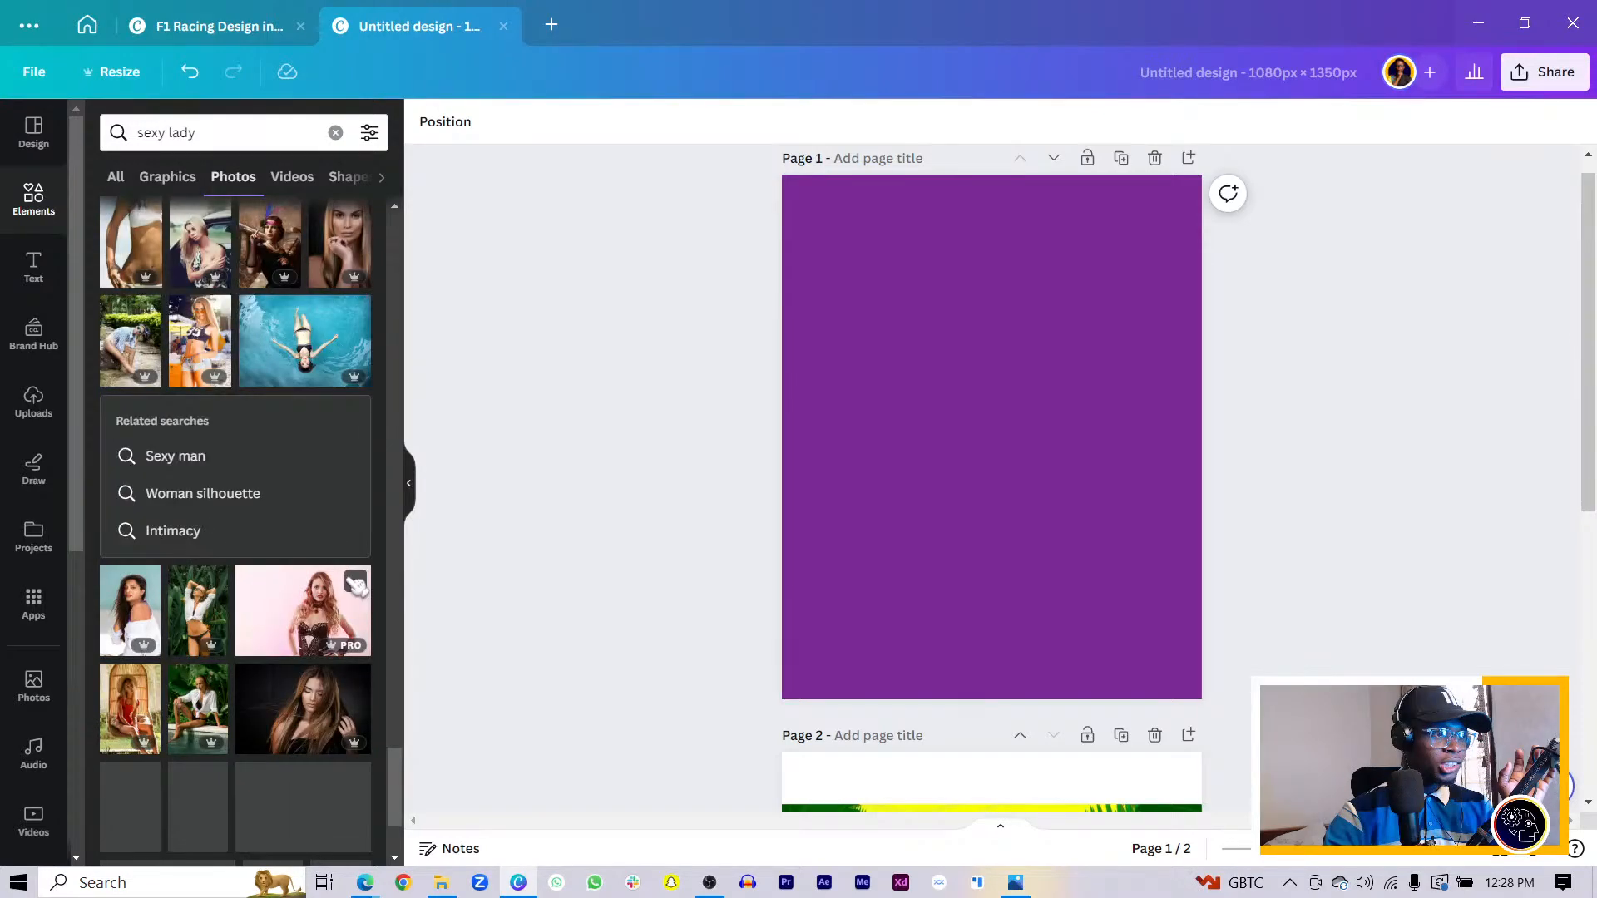
{"action": "scroll", "coordinate": [356, 585], "scroll_direction": "down", "scroll_amount": 2}
{"action": "left_click", "coordinate": [208, 391]}
- Remove the jungle background from the white-shirt woman photo
{"action": "left_click_drag", "start_coordinate": [1016, 492], "coordinate": [1079, 562]}
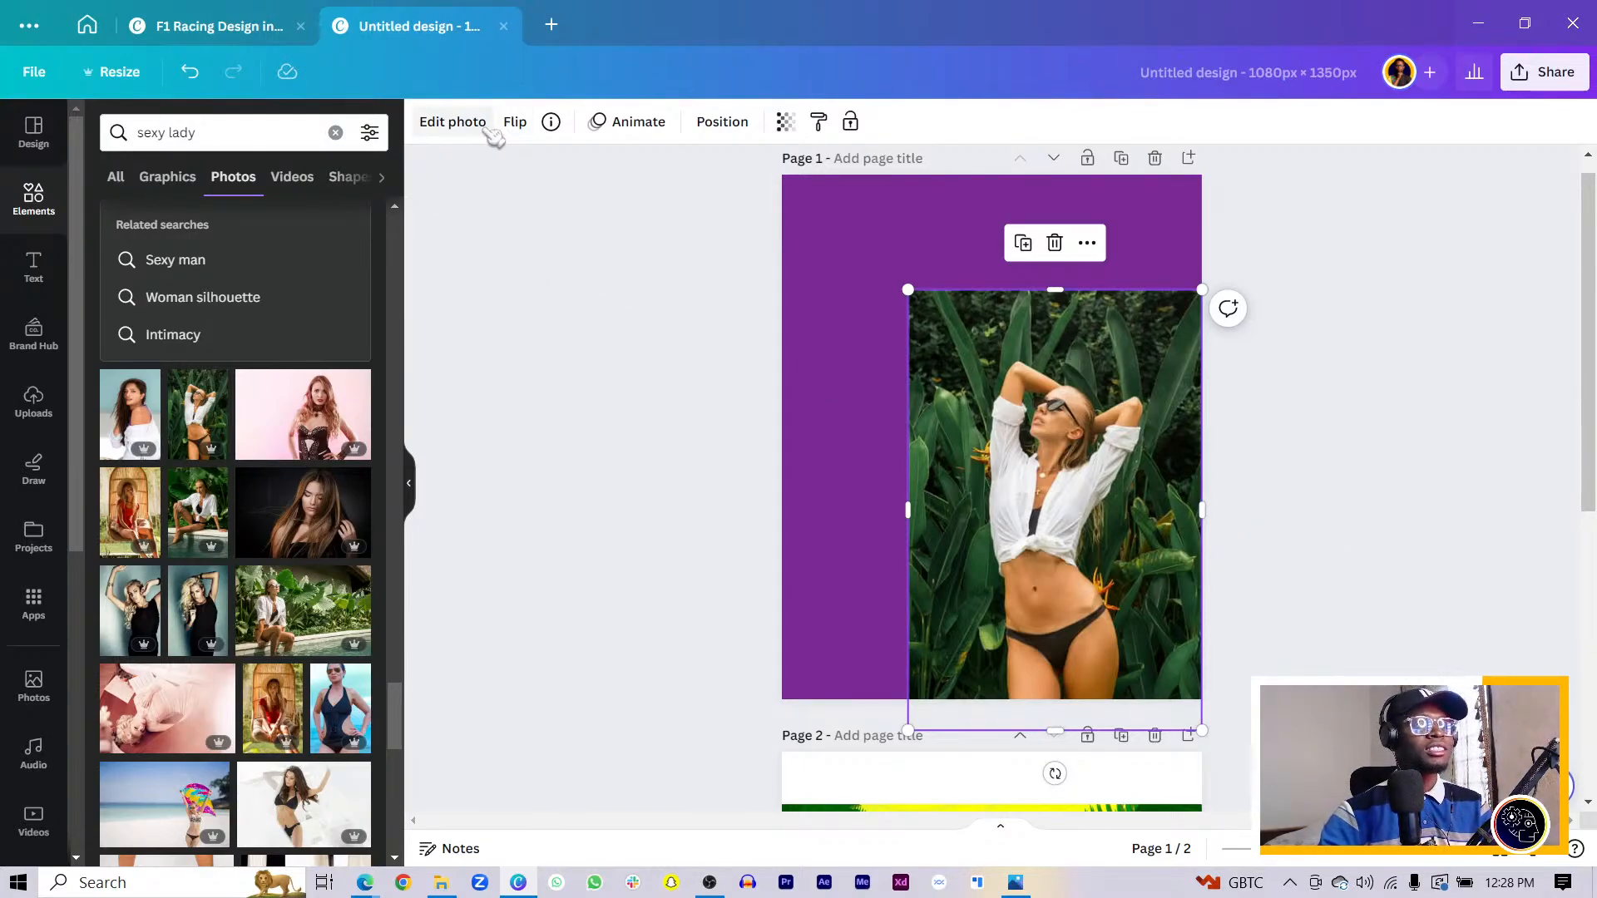
{"action": "scroll", "coordinate": [283, 497], "scroll_direction": "down", "scroll_amount": 5}
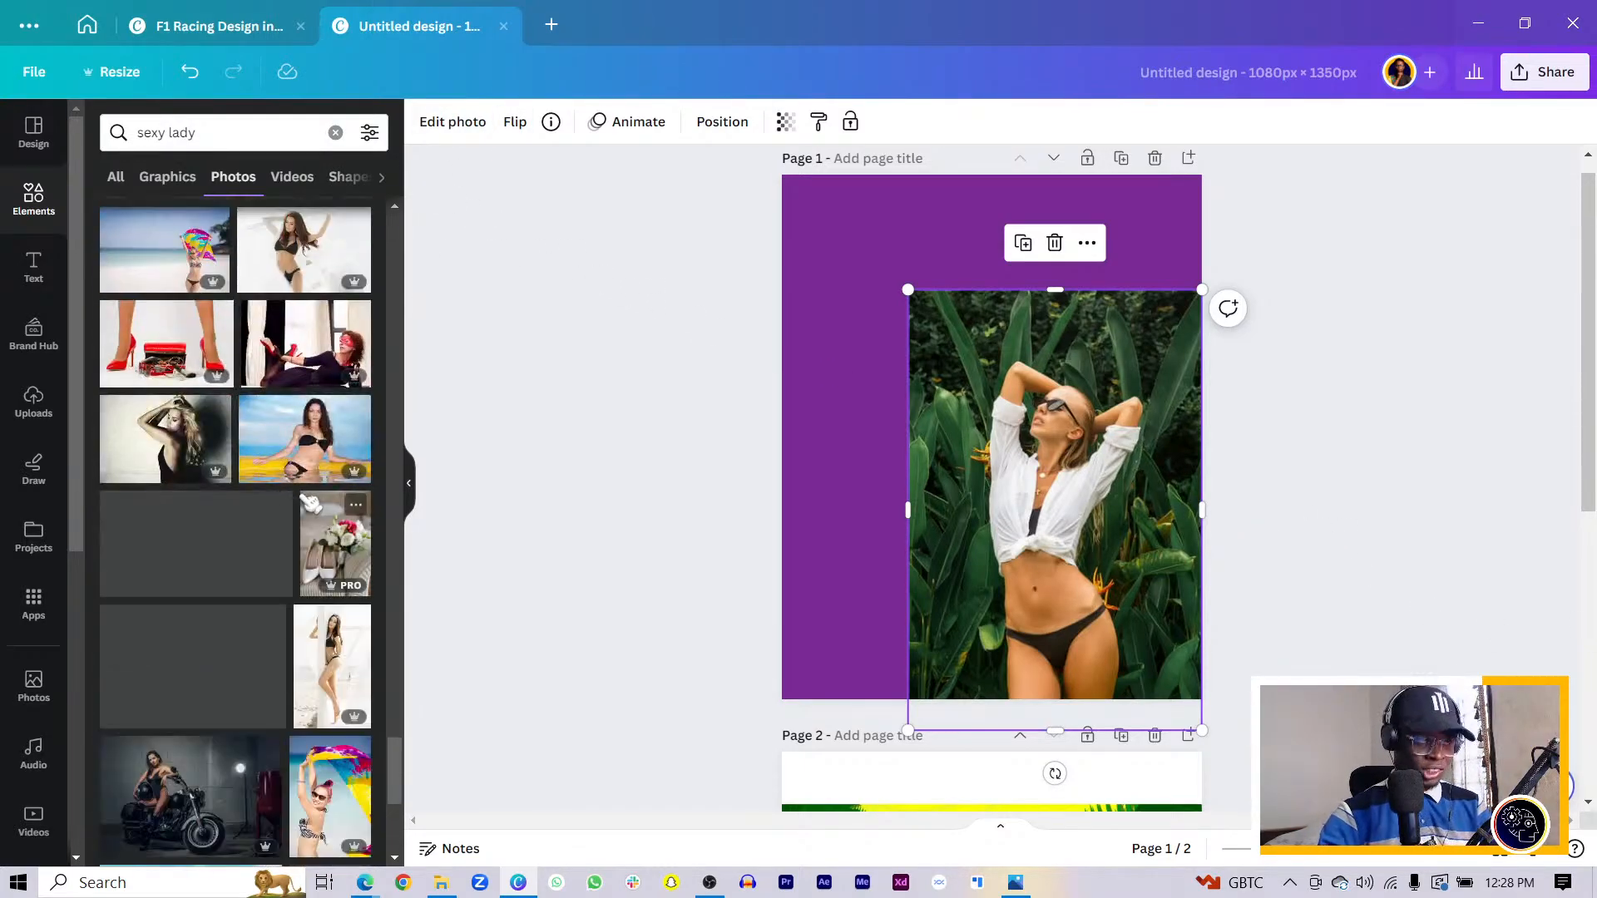
{"action": "scroll", "coordinate": [320, 509], "scroll_direction": "down", "scroll_amount": 5}
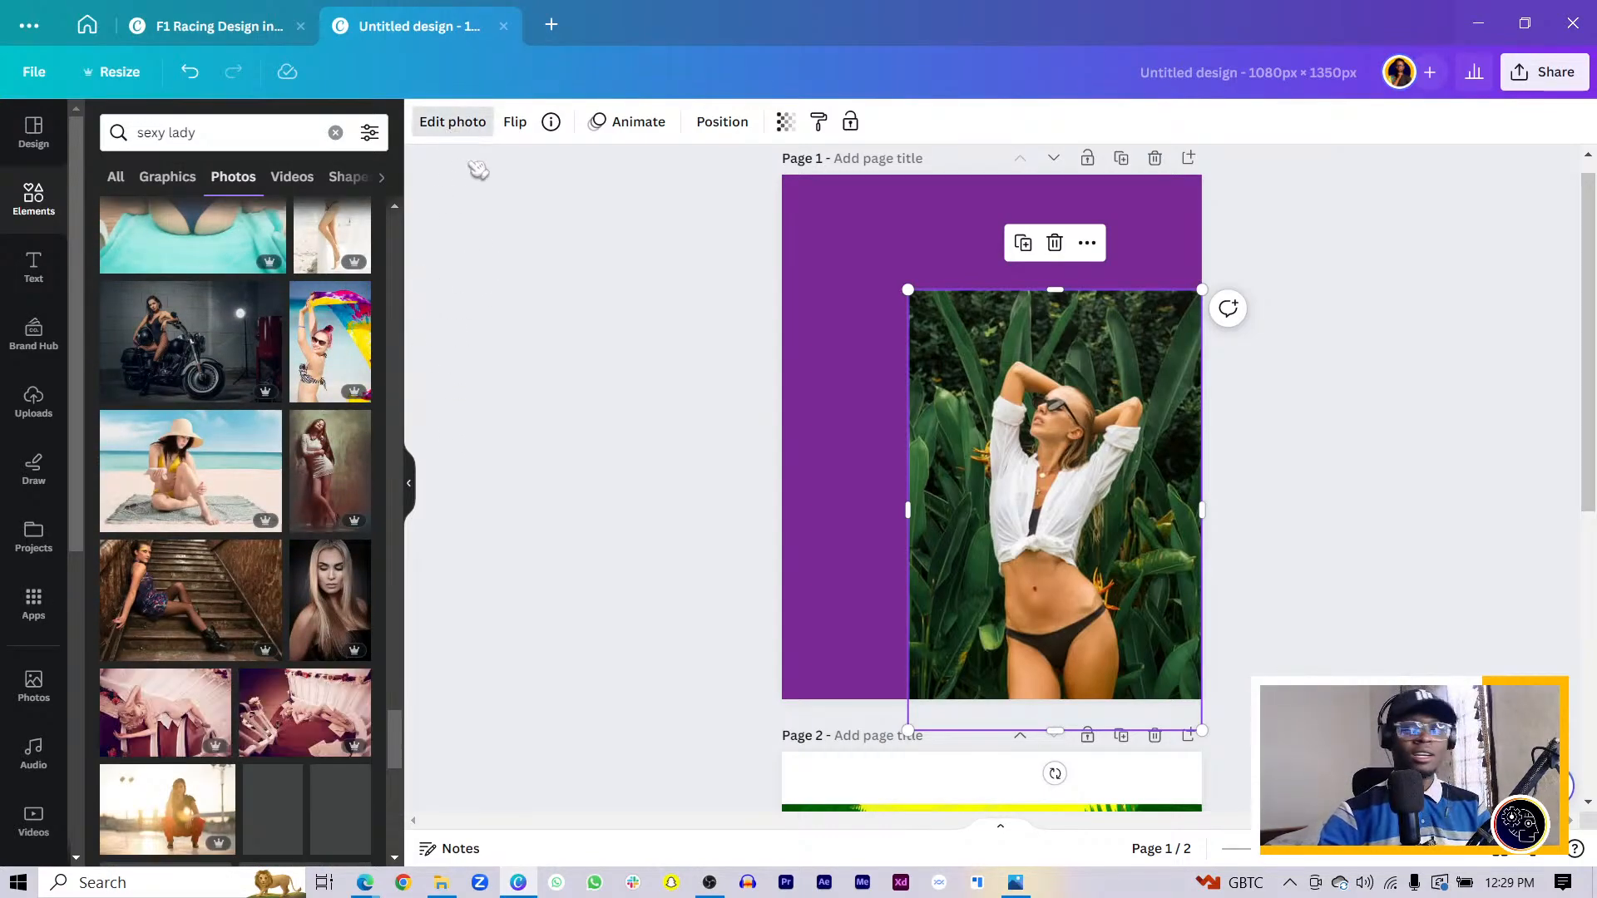
{"action": "left_click", "coordinate": [169, 301]}
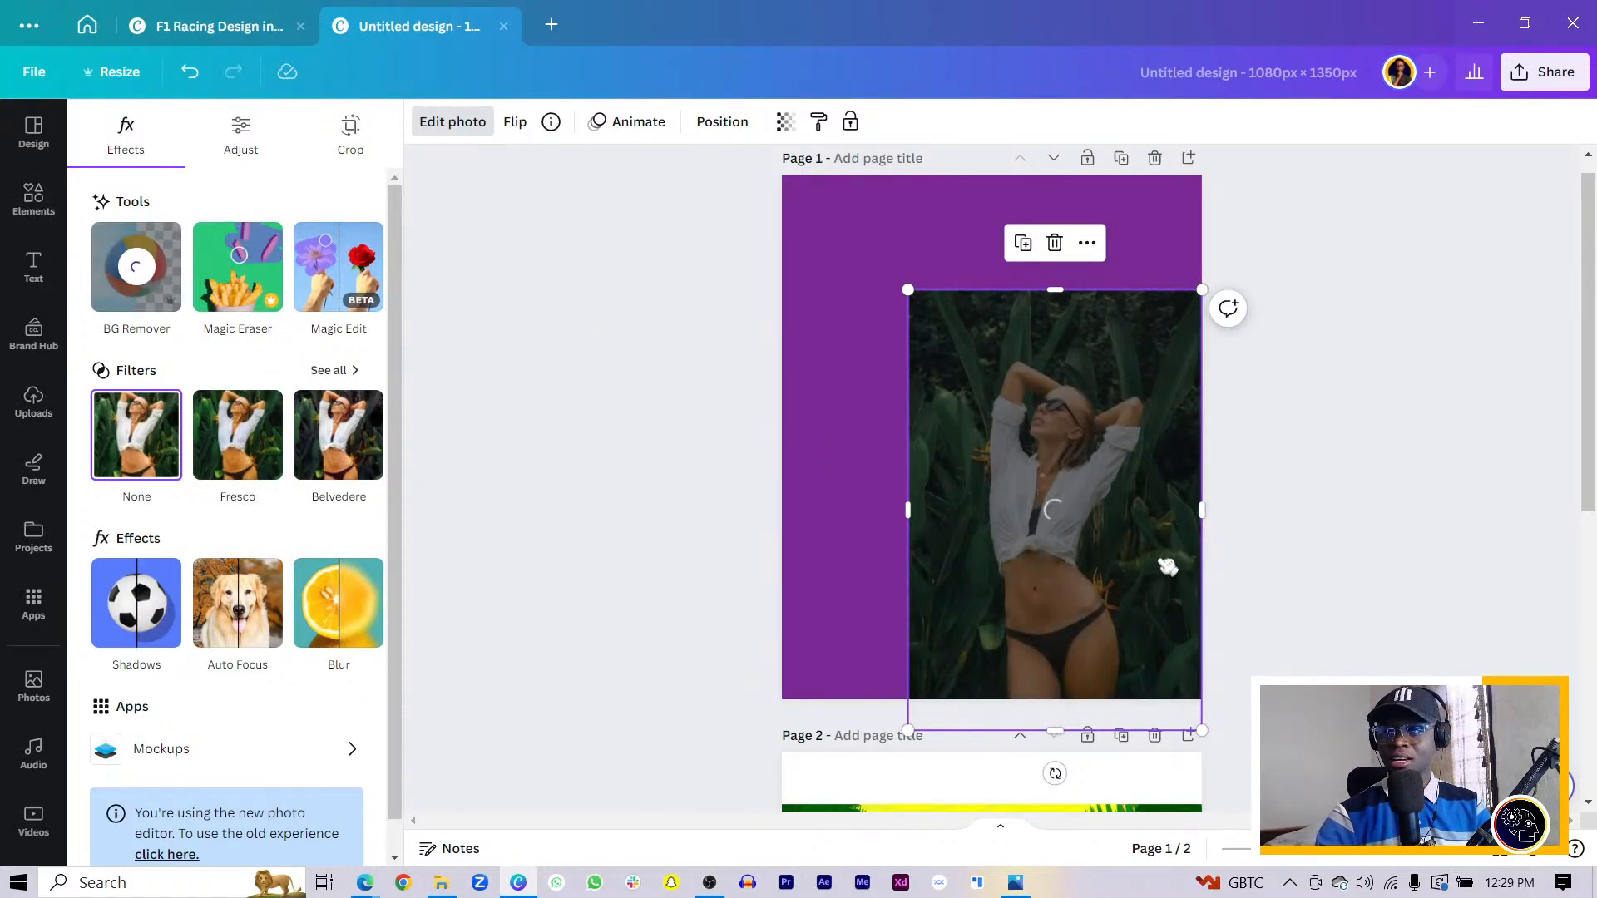
- Crop the empty space above and below the cut-out, enlarge it and shift it right
{"action": "left_click_drag", "start_coordinate": [1084, 539], "coordinate": [1073, 460]}
{"action": "left_click_drag", "start_coordinate": [1047, 209], "coordinate": [1045, 264]}
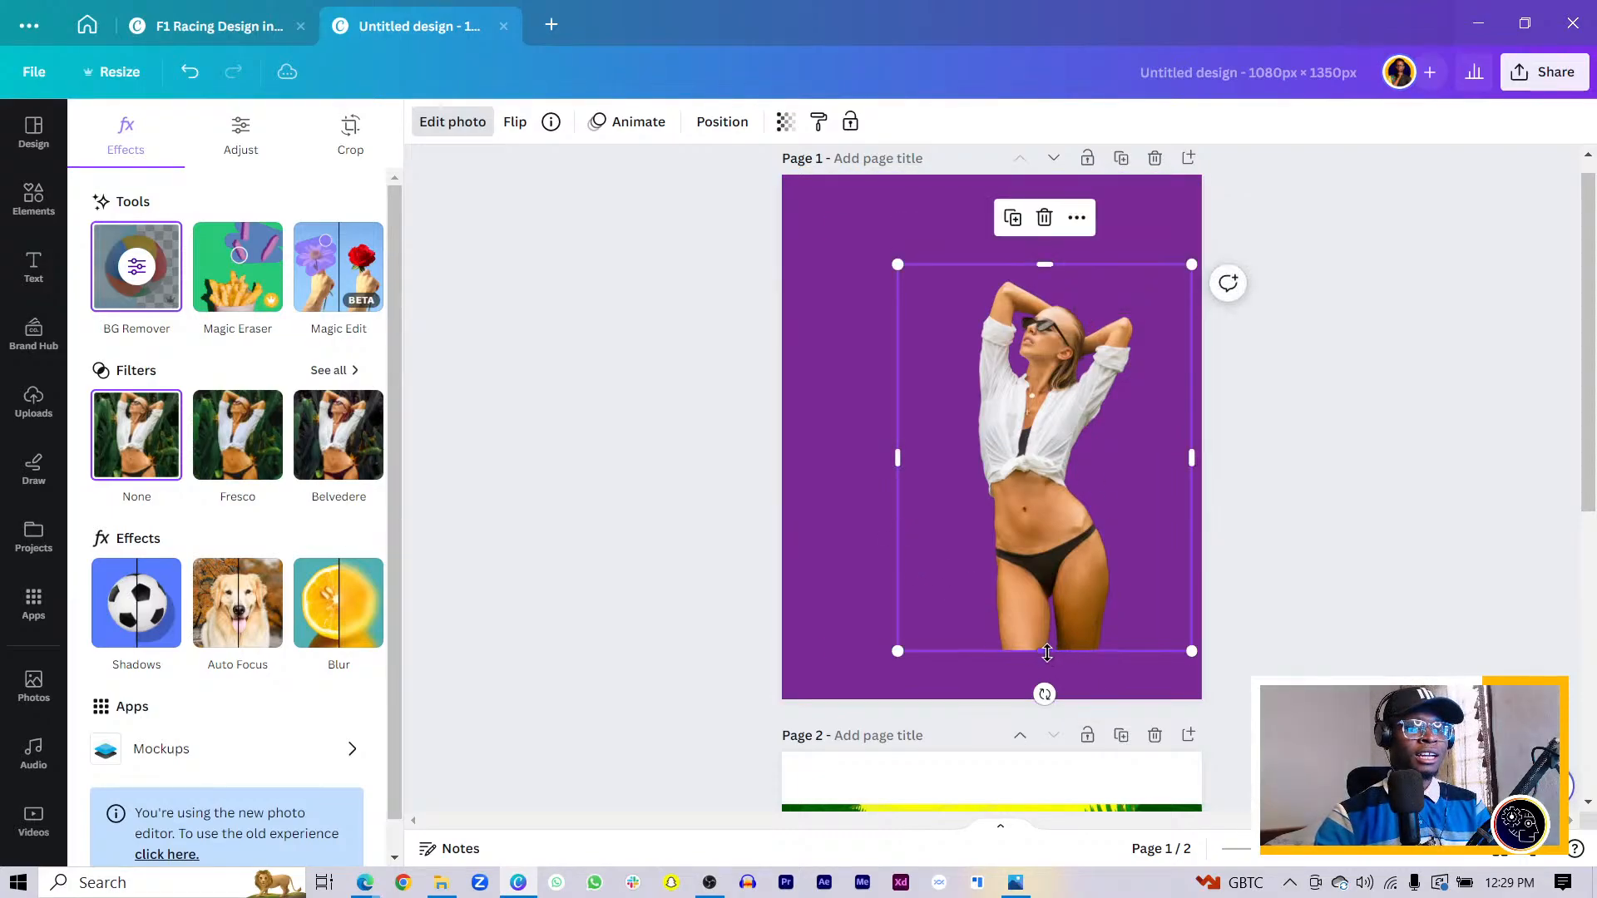
{"action": "left_click_drag", "start_coordinate": [1045, 652], "coordinate": [1045, 593]}
{"action": "left_click_drag", "start_coordinate": [900, 599], "coordinate": [797, 706]}
{"action": "left_click_drag", "start_coordinate": [1029, 542], "coordinate": [1123, 492]}
{"action": "scroll", "coordinate": [1149, 456], "scroll_direction": "down", "scroll_amount": 6}
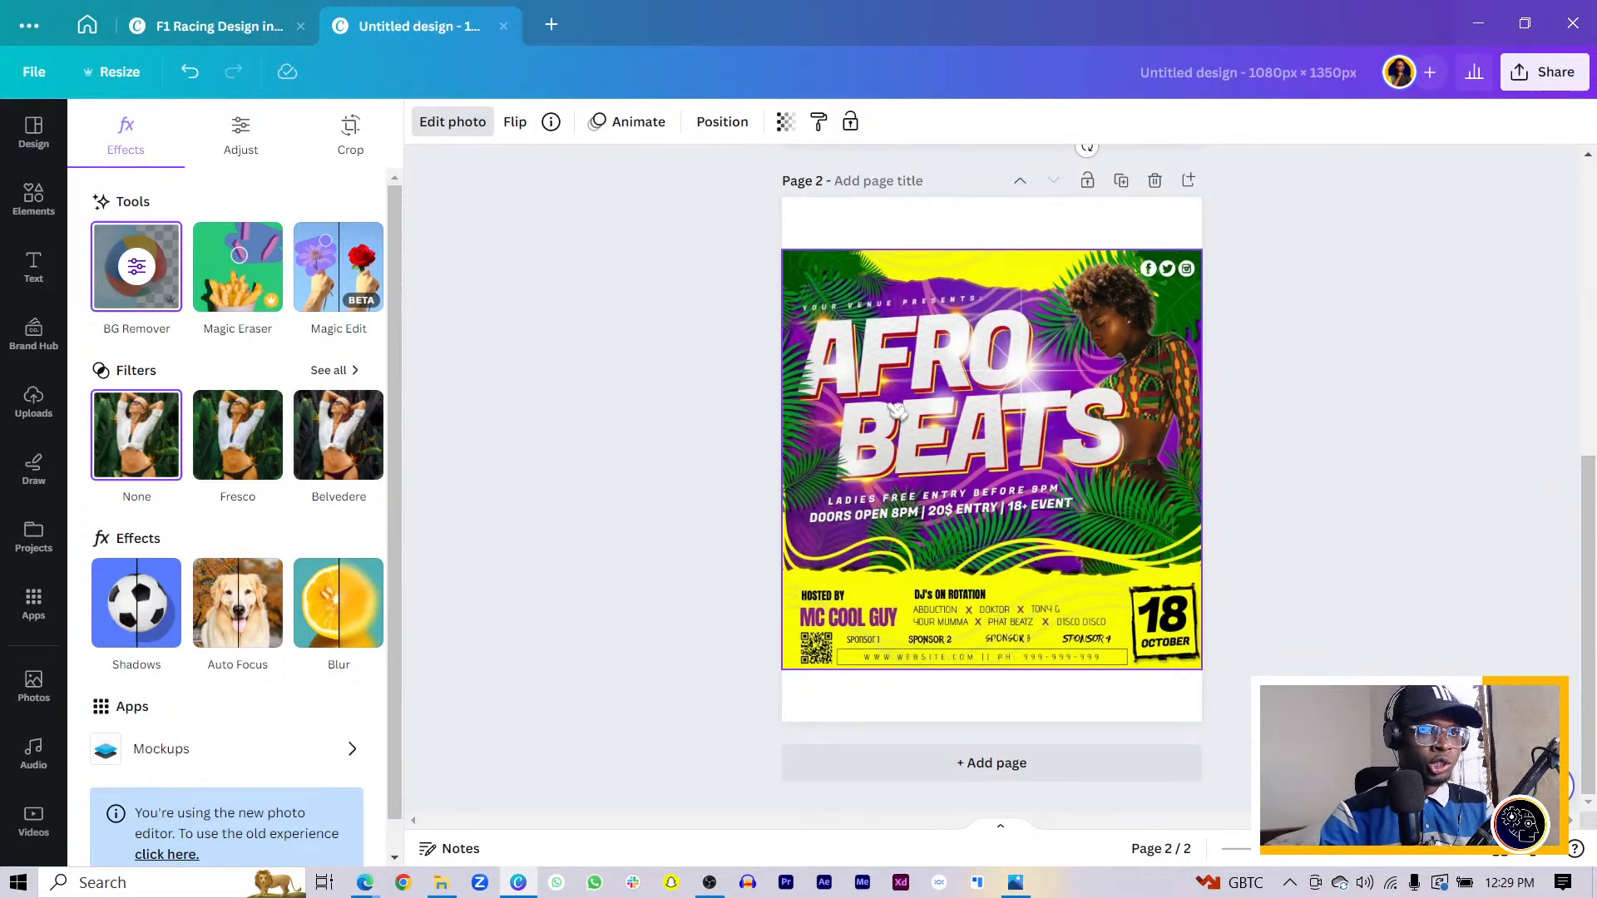
{"action": "scroll", "coordinate": [896, 407], "scroll_direction": "up", "scroll_amount": 6}
- Search Elements for 'curves' and place a peach swirl graphic at the page's top-left
{"action": "left_click", "coordinate": [25, 204]}
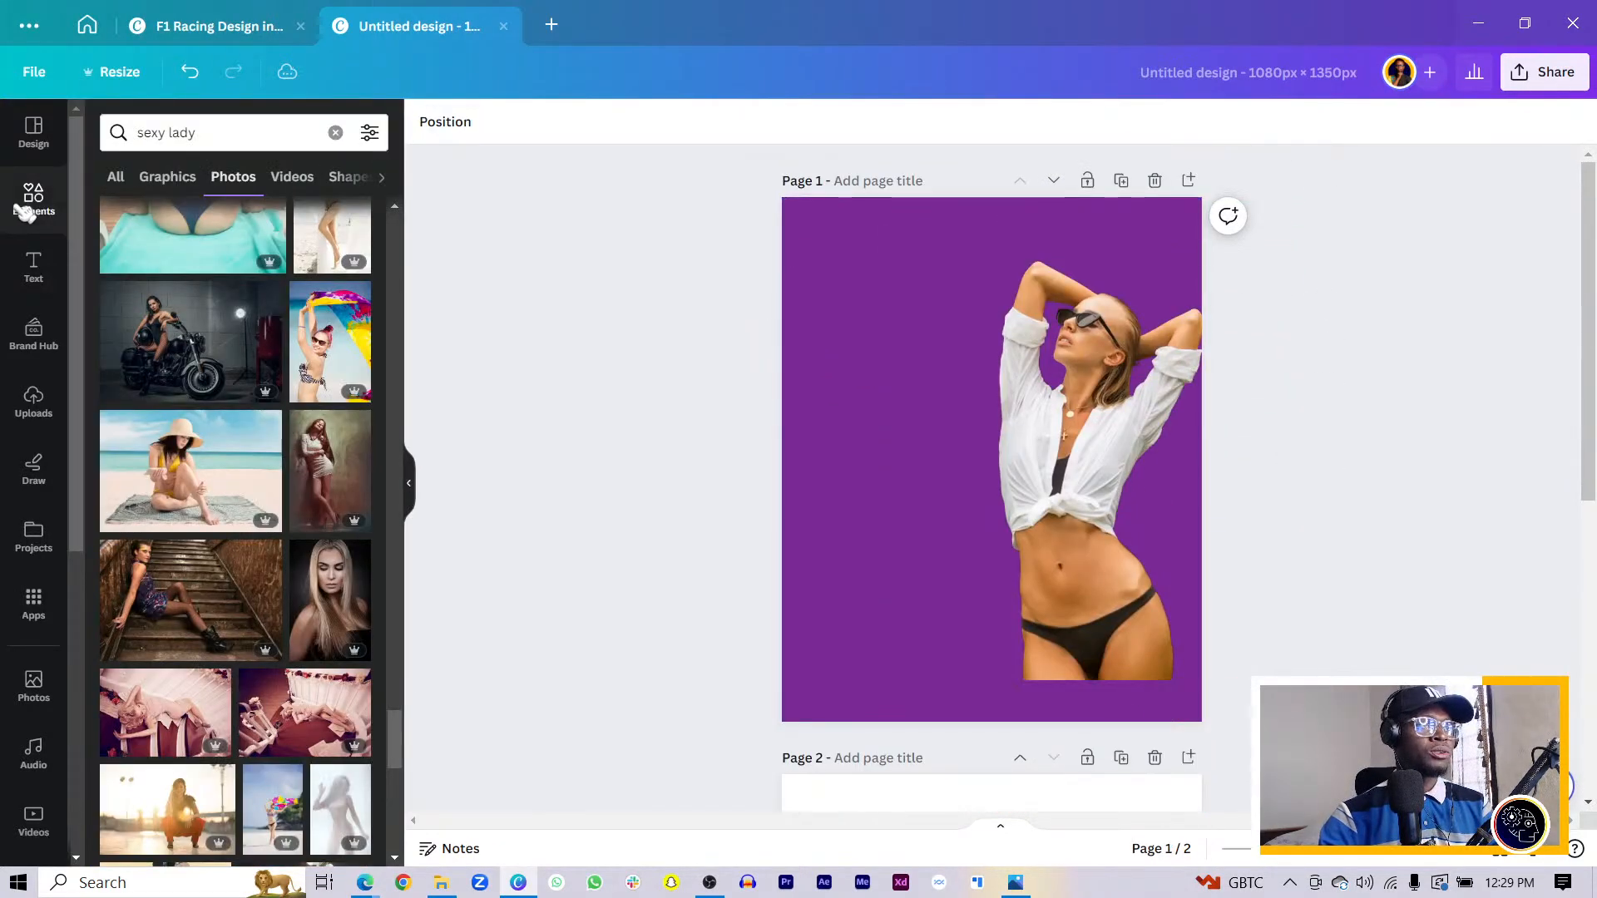
{"action": "left_click", "coordinate": [29, 204]}
{"action": "left_click", "coordinate": [222, 120]}
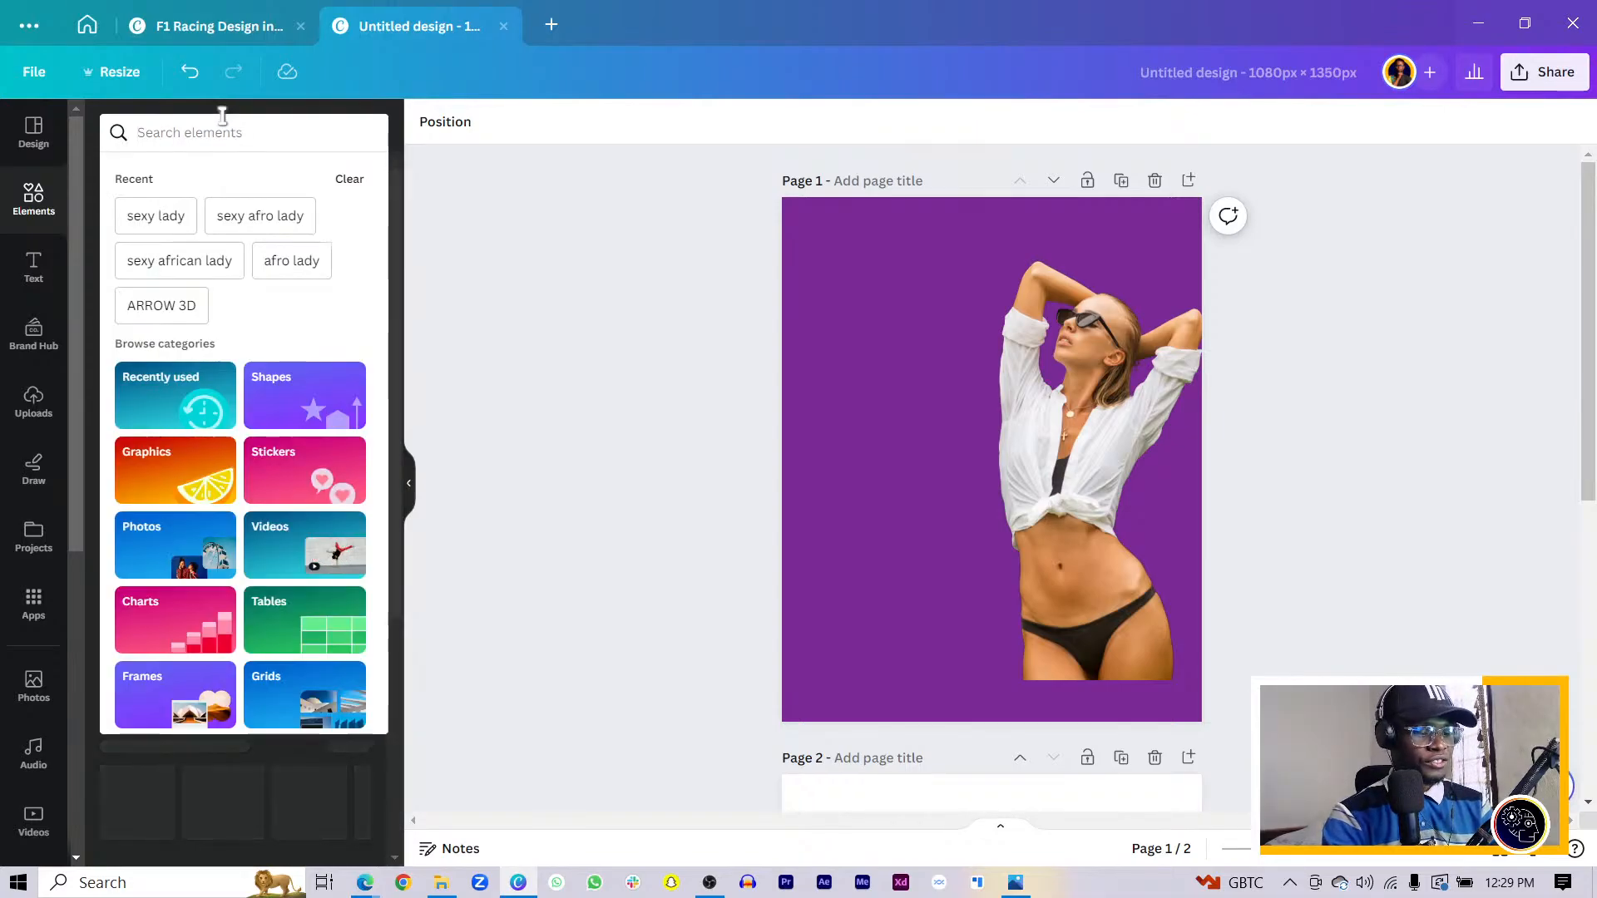
{"action": "type", "text": "curves"}
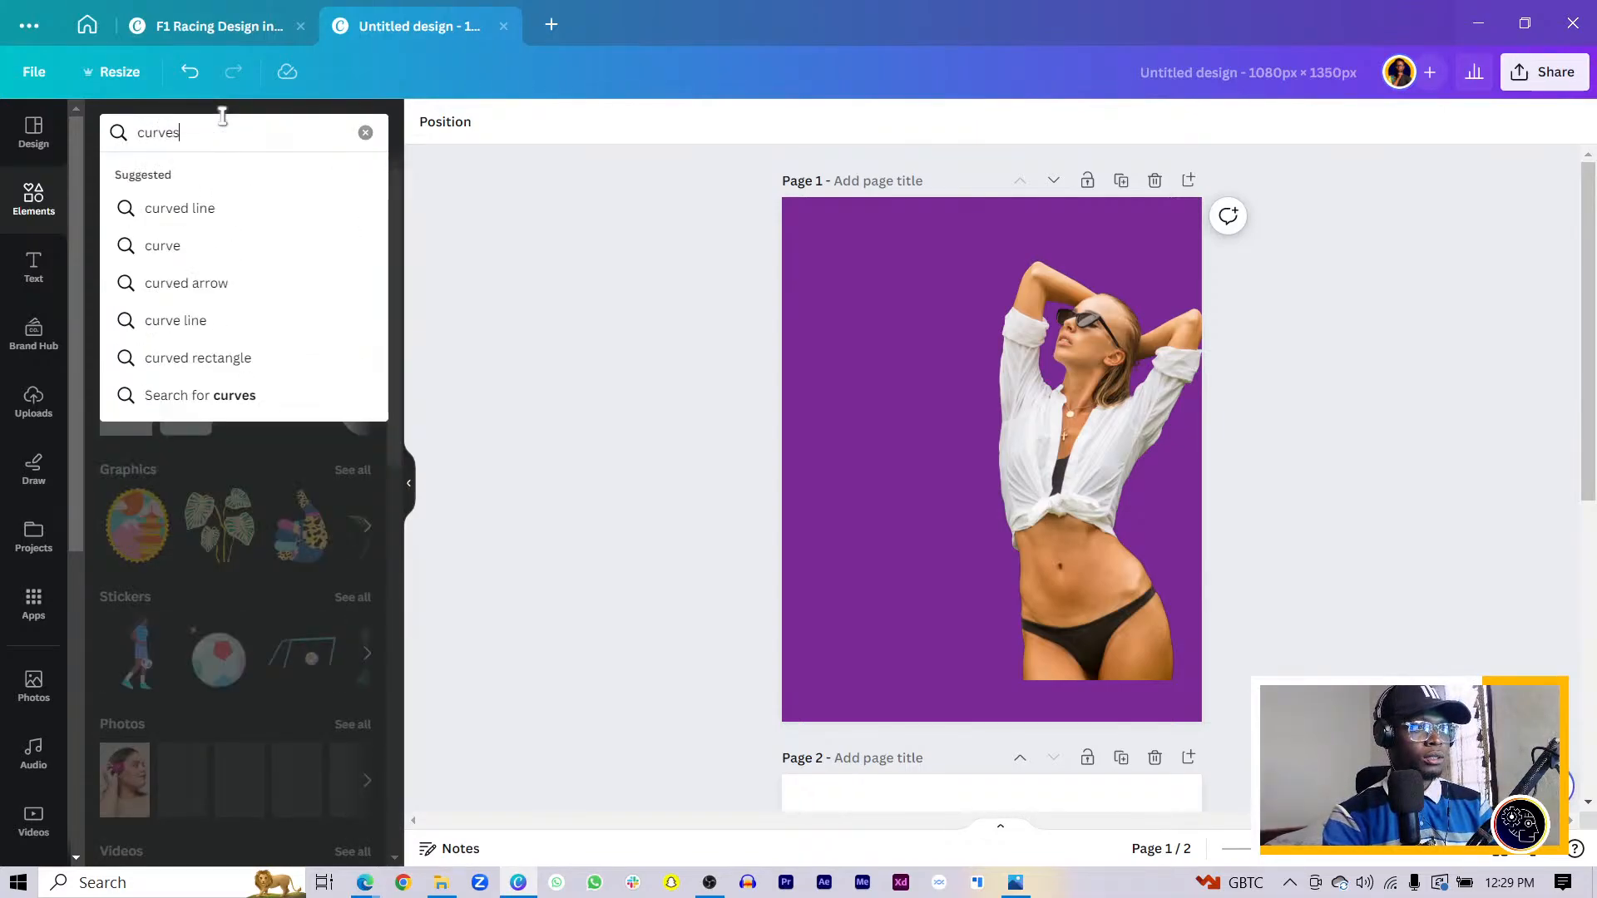
{"action": "key", "text": "Return"}
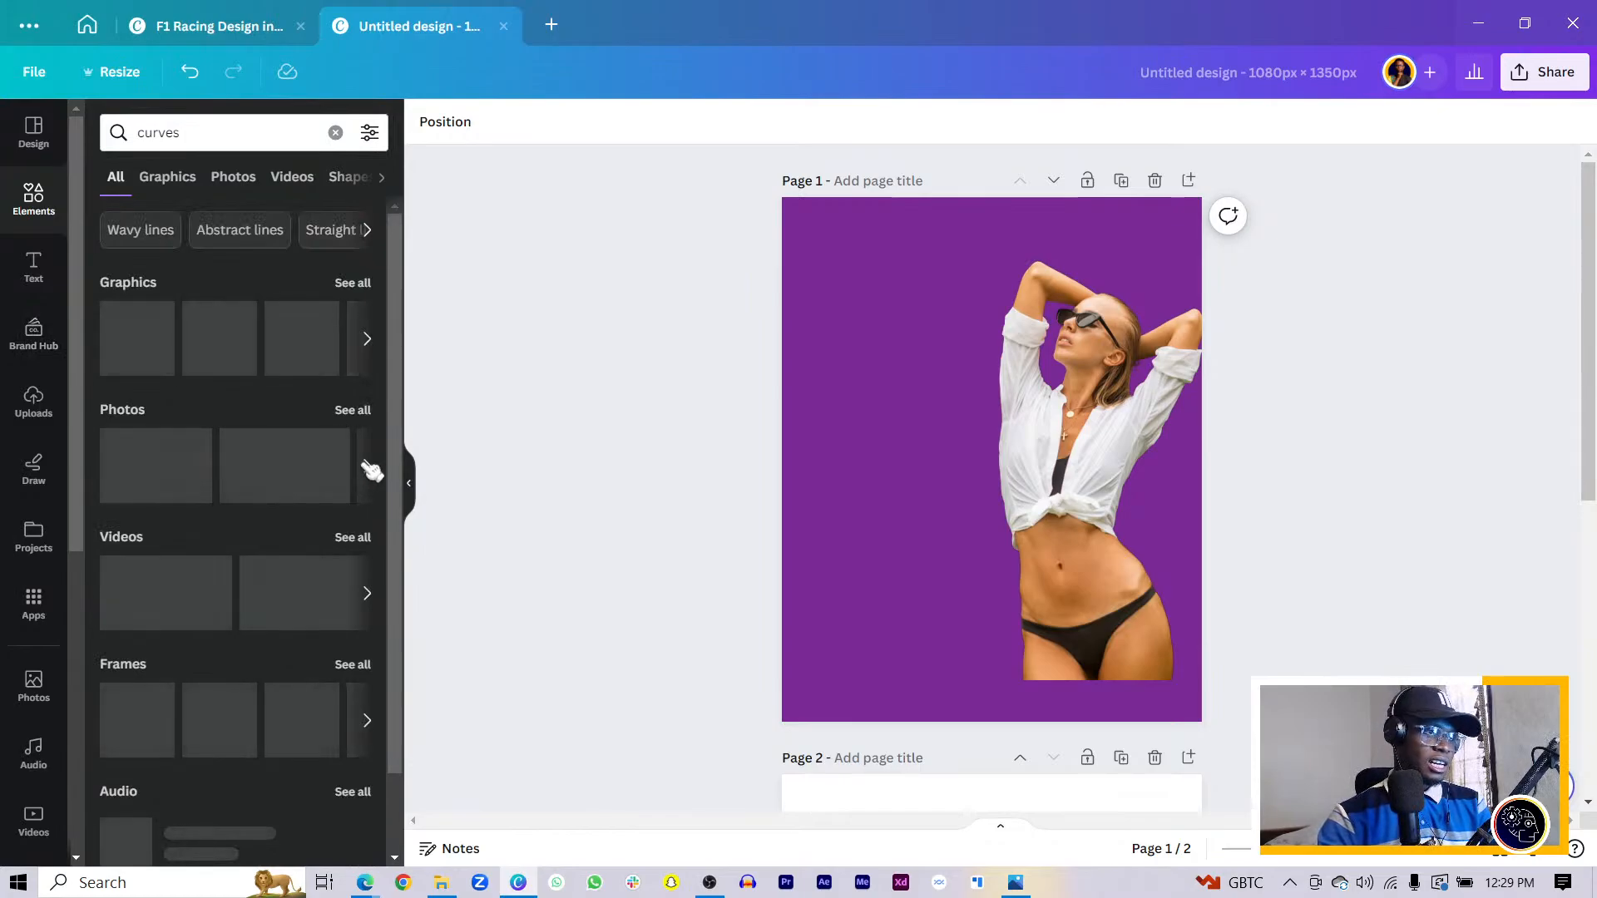
{"action": "left_click", "coordinate": [364, 286]}
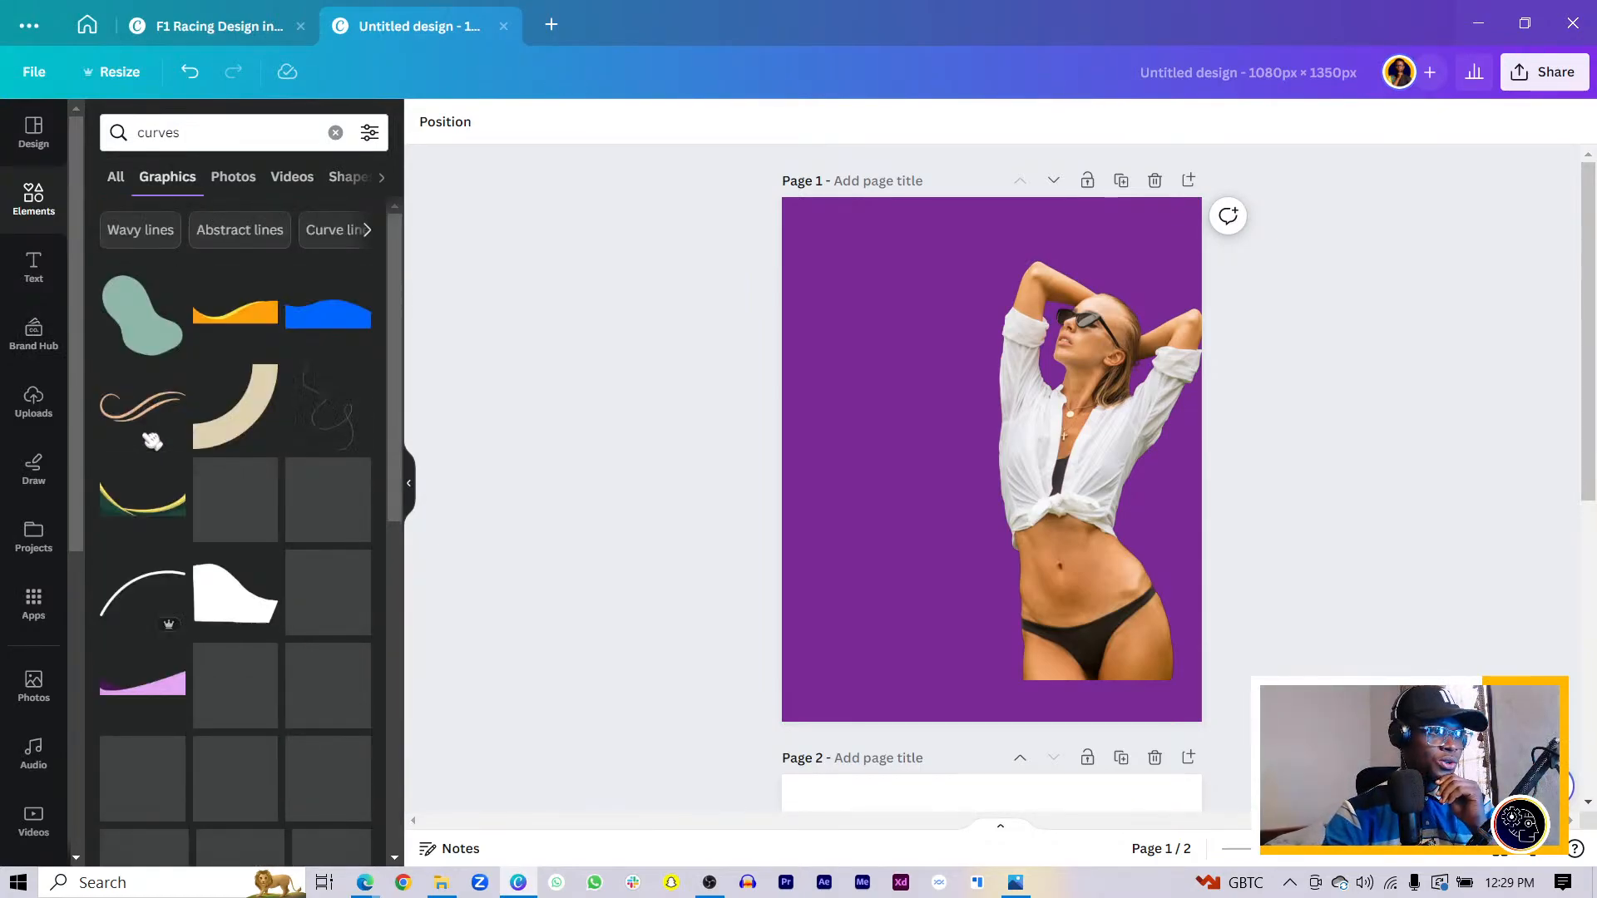
{"action": "left_click", "coordinate": [141, 406]}
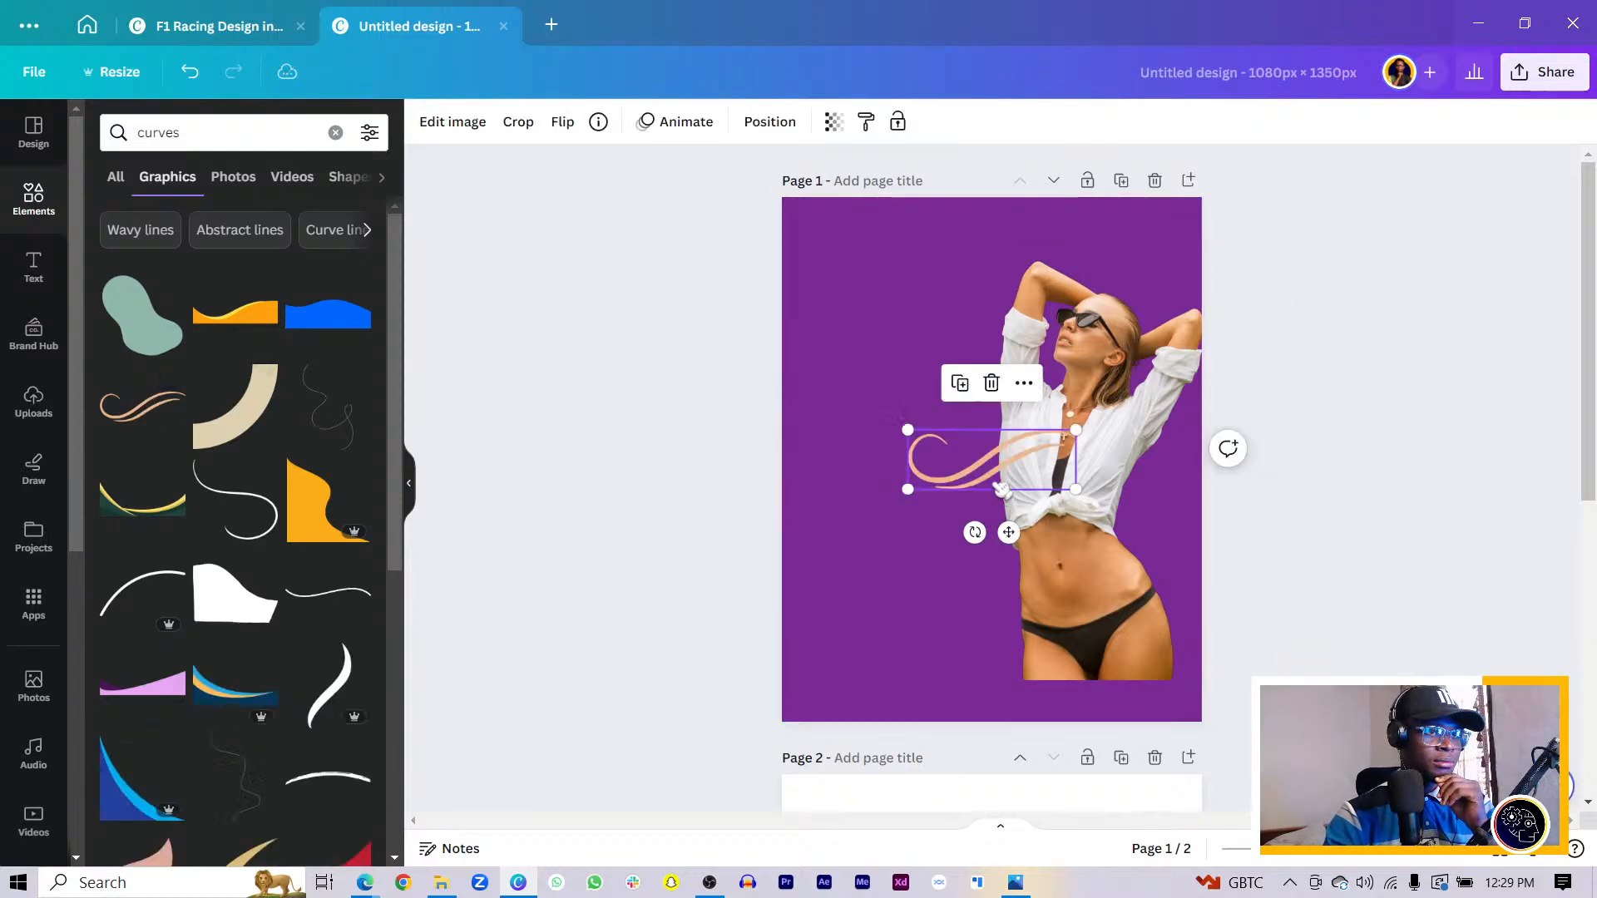
{"action": "left_click_drag", "start_coordinate": [981, 456], "coordinate": [845, 267]}
- Add a white swoosh, a thin black curve and another peach curve beside the woman
{"action": "scroll", "coordinate": [263, 660], "scroll_direction": "down", "scroll_amount": 3}
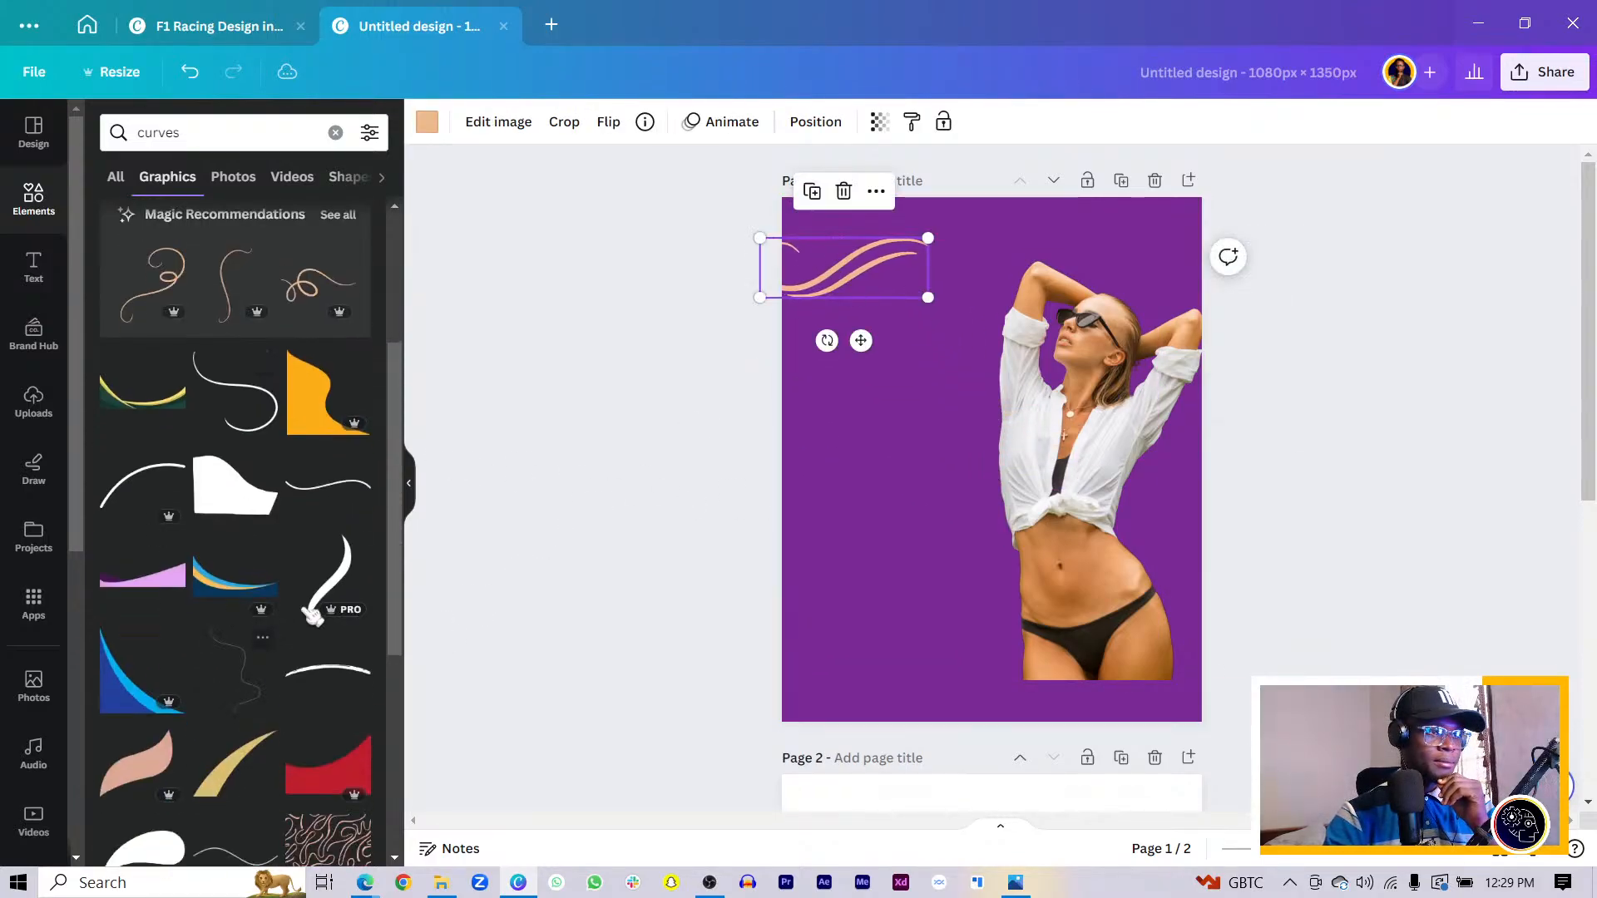
{"action": "left_click", "coordinate": [337, 582]}
{"action": "scroll", "coordinate": [231, 425], "scroll_direction": "up", "scroll_amount": 6}
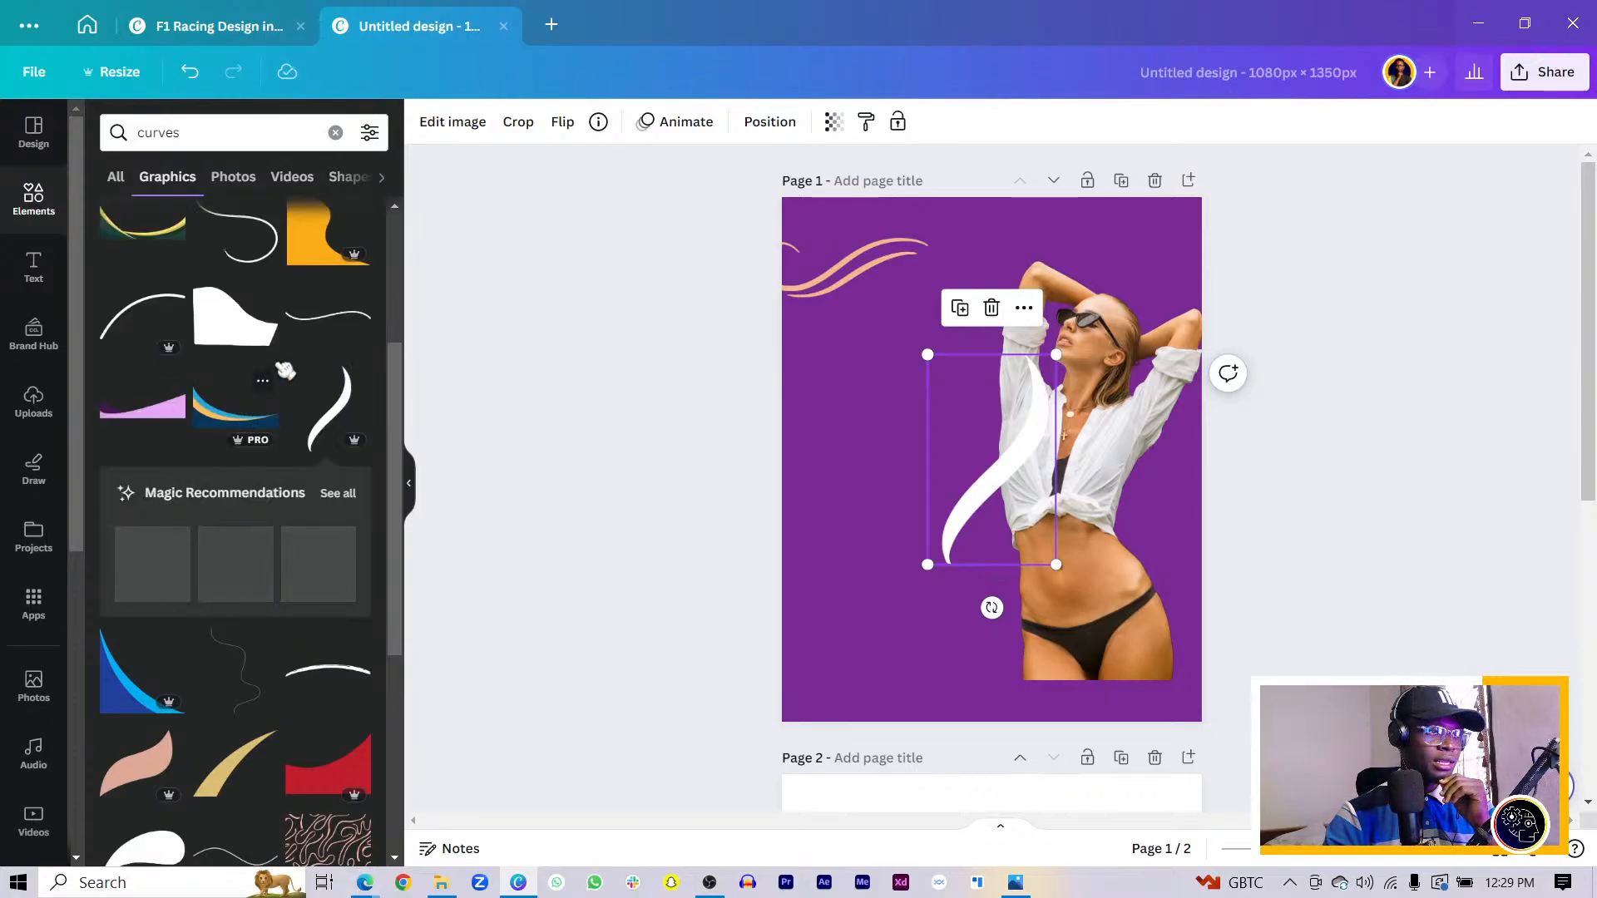
{"action": "left_click", "coordinate": [249, 523]}
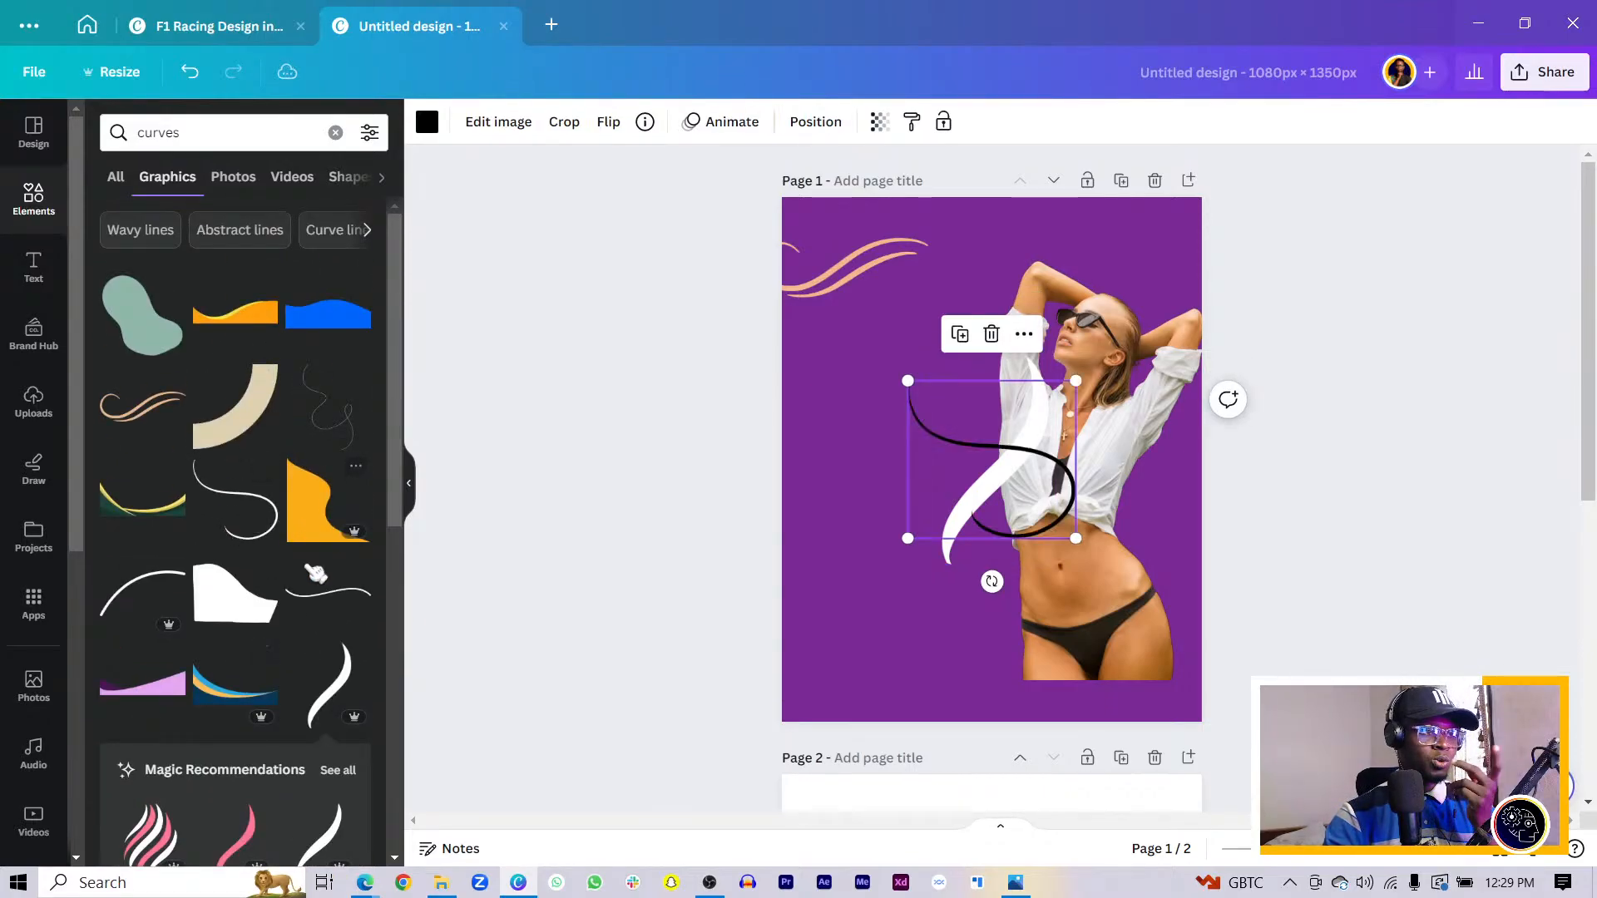
{"action": "scroll", "coordinate": [312, 578], "scroll_direction": "down", "scroll_amount": 5}
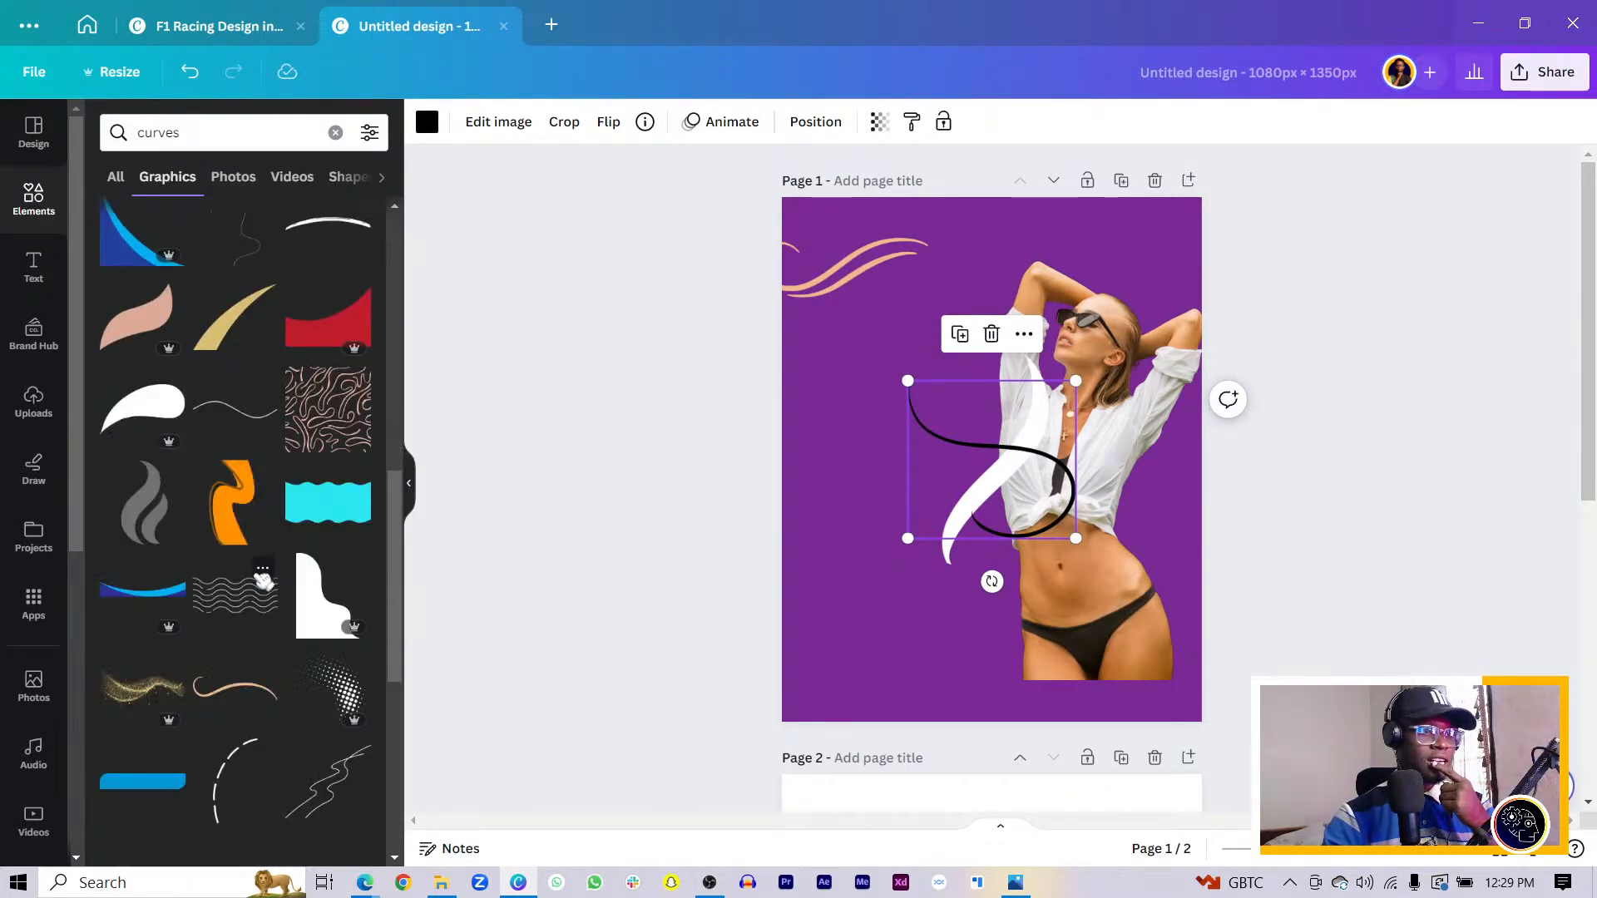
{"action": "scroll", "coordinate": [266, 570], "scroll_direction": "down", "scroll_amount": 3}
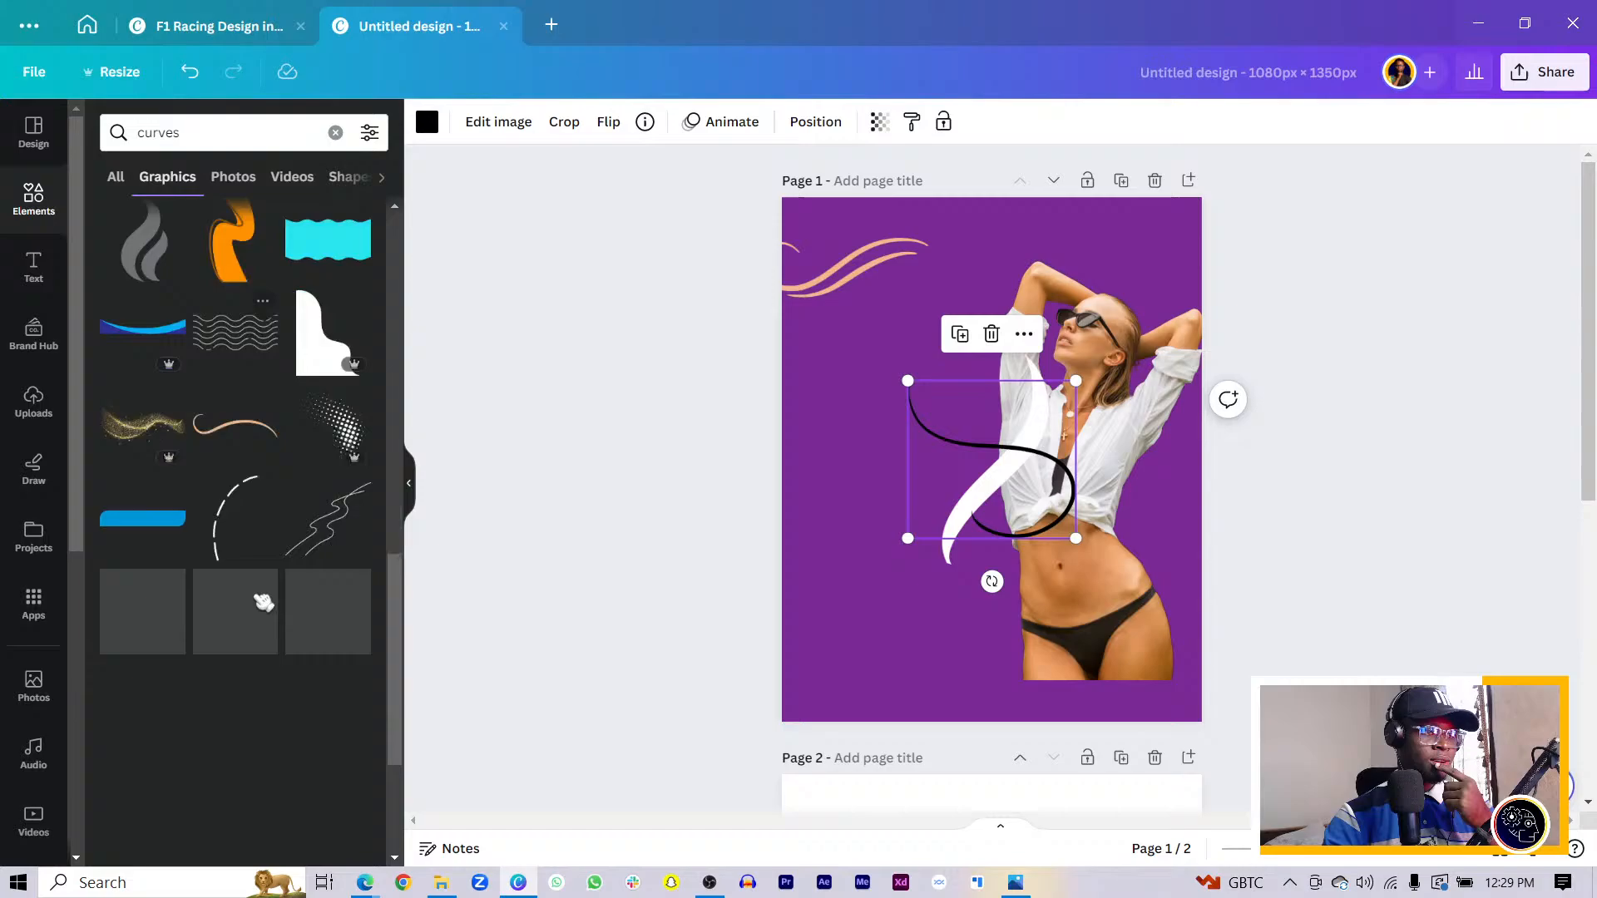
{"action": "left_click", "coordinate": [229, 432]}
{"action": "scroll", "coordinate": [966, 674], "scroll_direction": "down", "scroll_amount": 5}
{"action": "scroll", "coordinate": [967, 673], "scroll_direction": "up", "scroll_amount": 5}
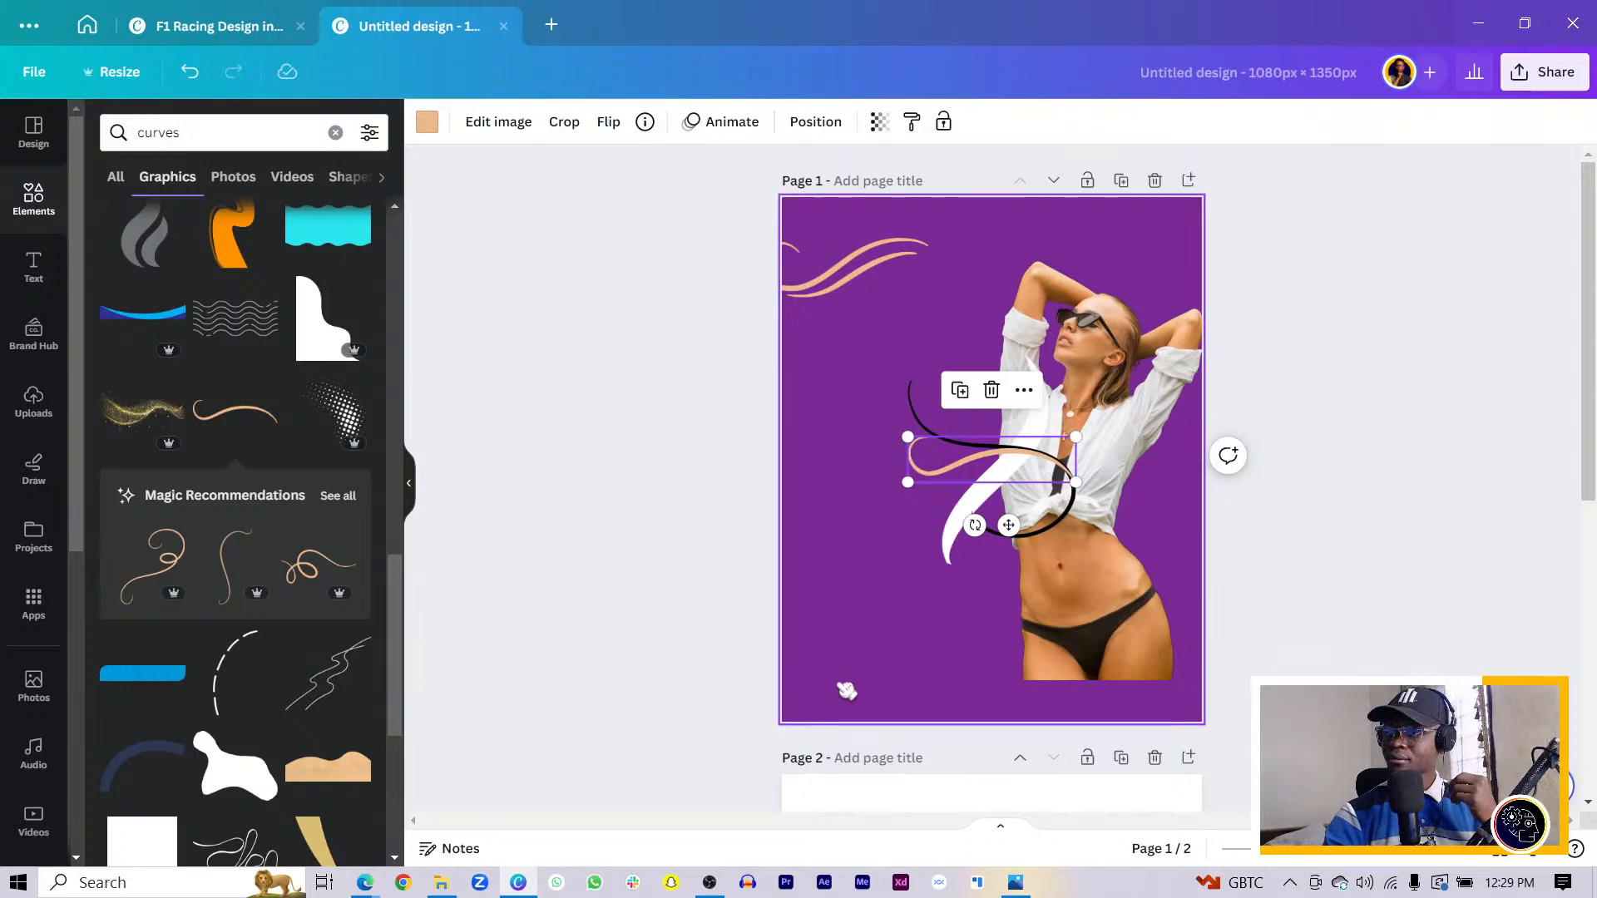
{"action": "left_click", "coordinate": [821, 285]}
- Recolour the top-left swirl orange and enlarge it across the page top
{"action": "left_click", "coordinate": [427, 124]}
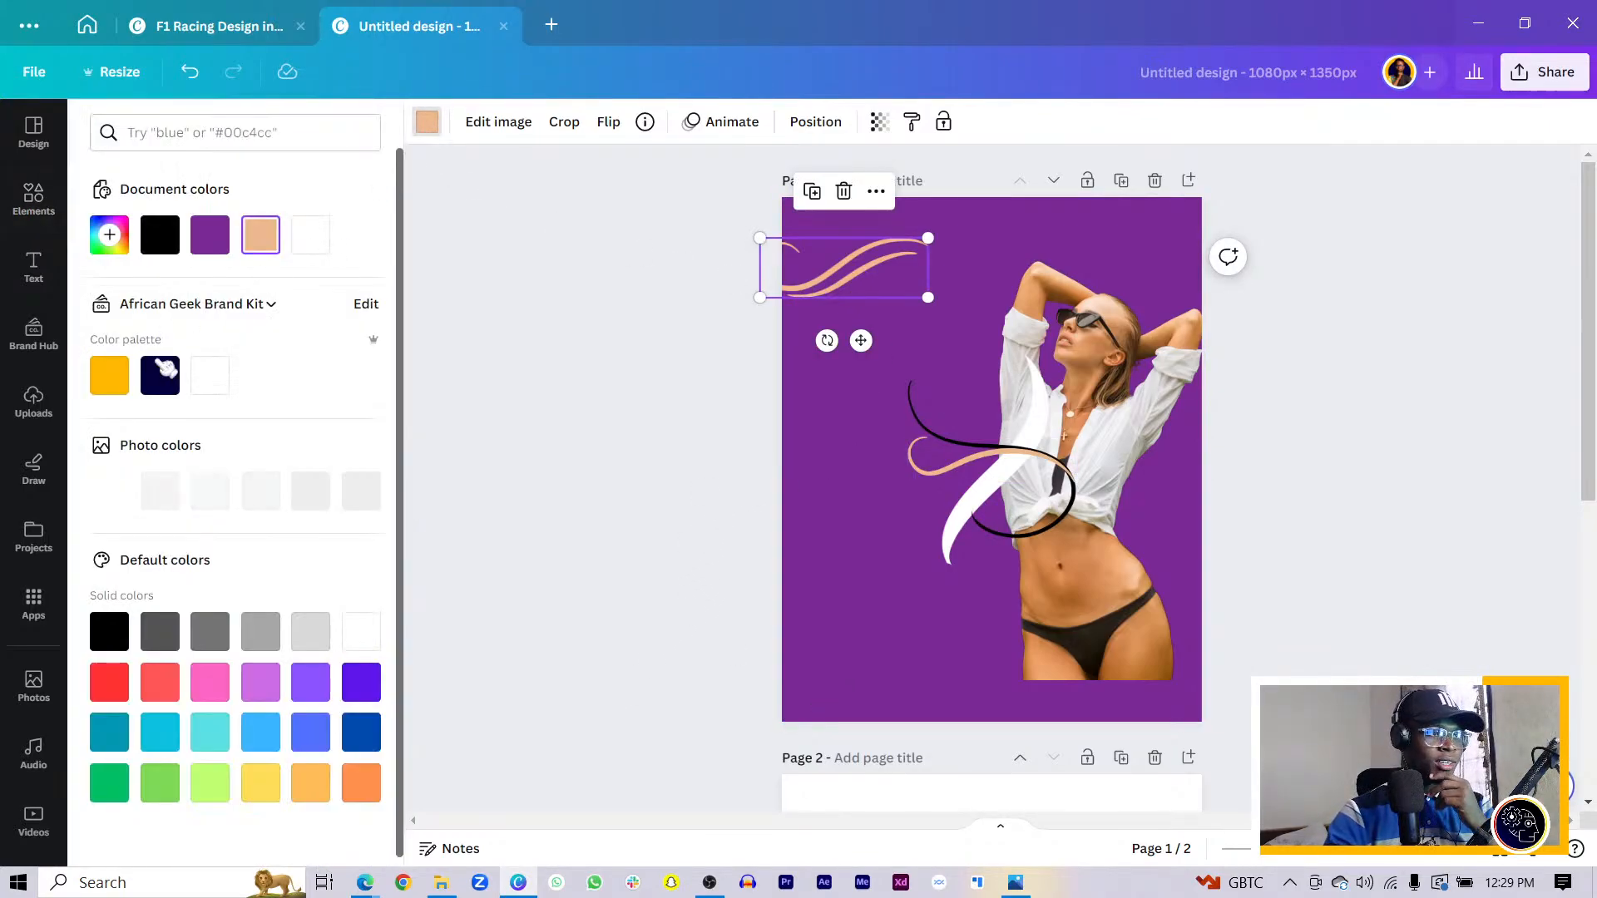
{"action": "left_click", "coordinate": [109, 375]}
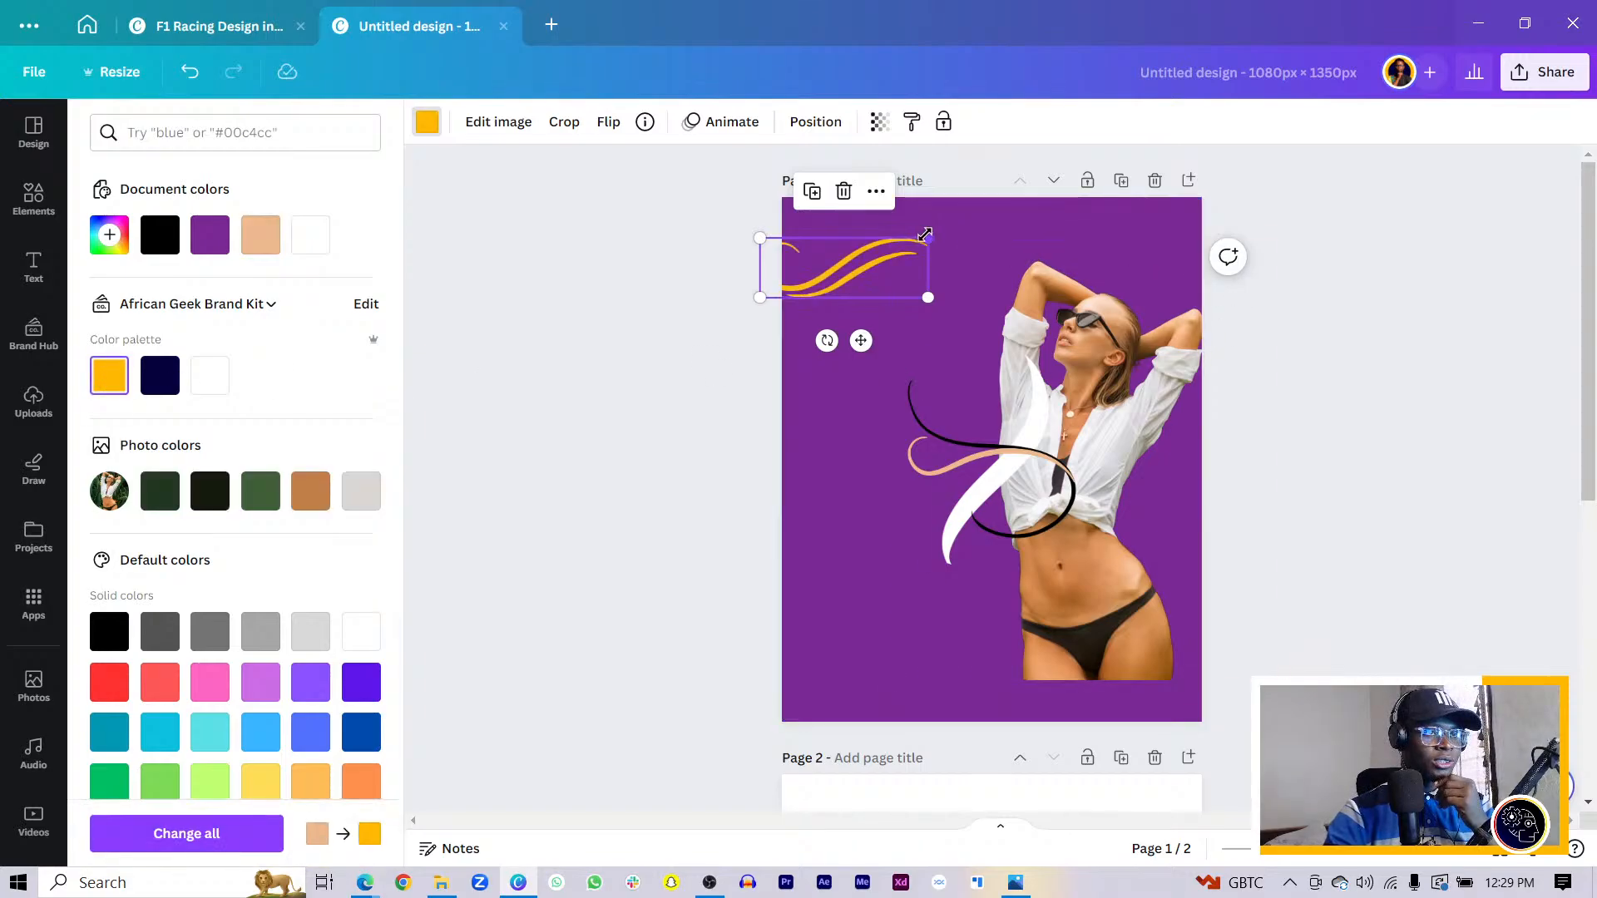
{"action": "left_click_drag", "start_coordinate": [929, 241], "coordinate": [1159, 146]}
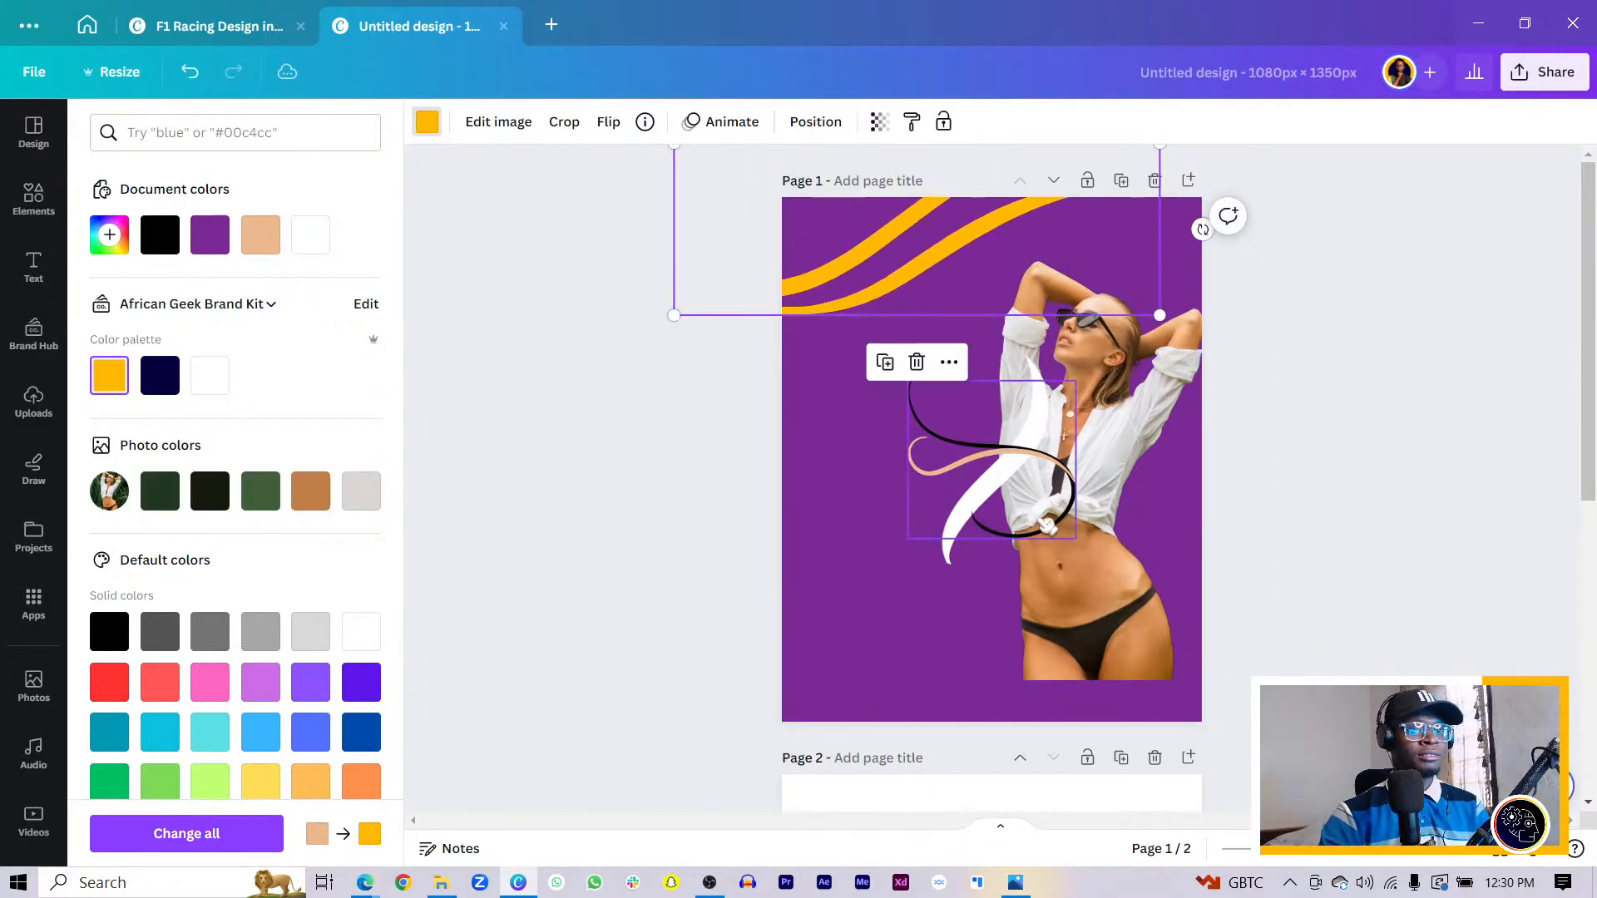
- Move the black curve to the left edge and widen and rotate the peach curve to the top
{"action": "left_click_drag", "start_coordinate": [1044, 524], "coordinate": [1008, 807]}
{"action": "left_click_drag", "start_coordinate": [1055, 462], "coordinate": [1112, 333]}
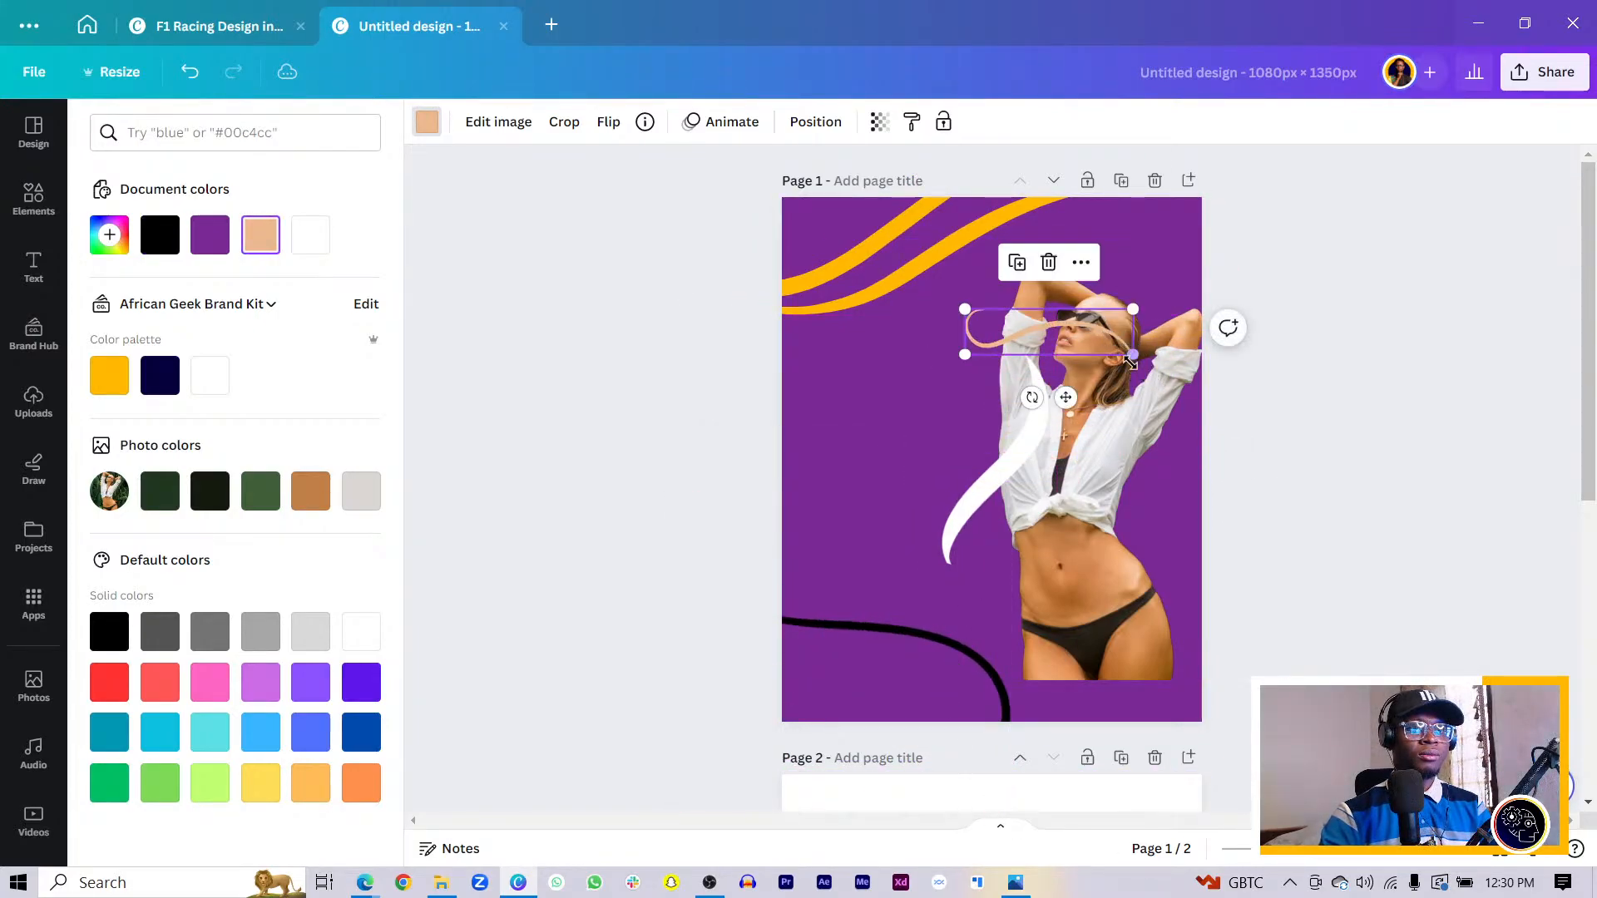
{"action": "left_click_drag", "start_coordinate": [1131, 361], "coordinate": [1419, 462]}
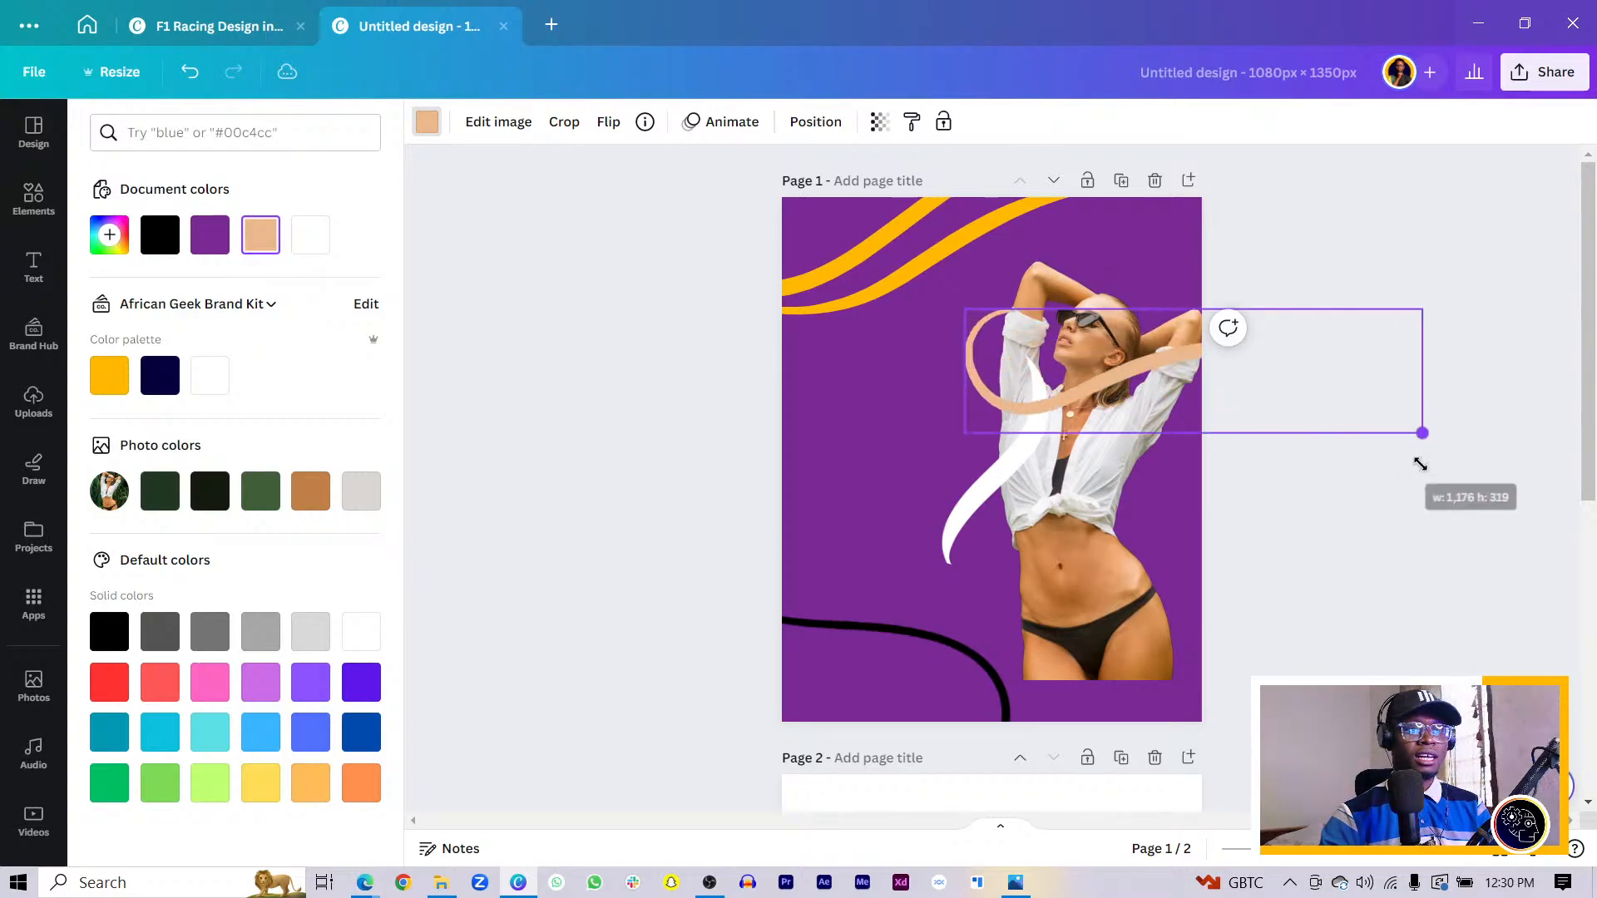
{"action": "left_click_drag", "start_coordinate": [1034, 393], "coordinate": [794, 424]}
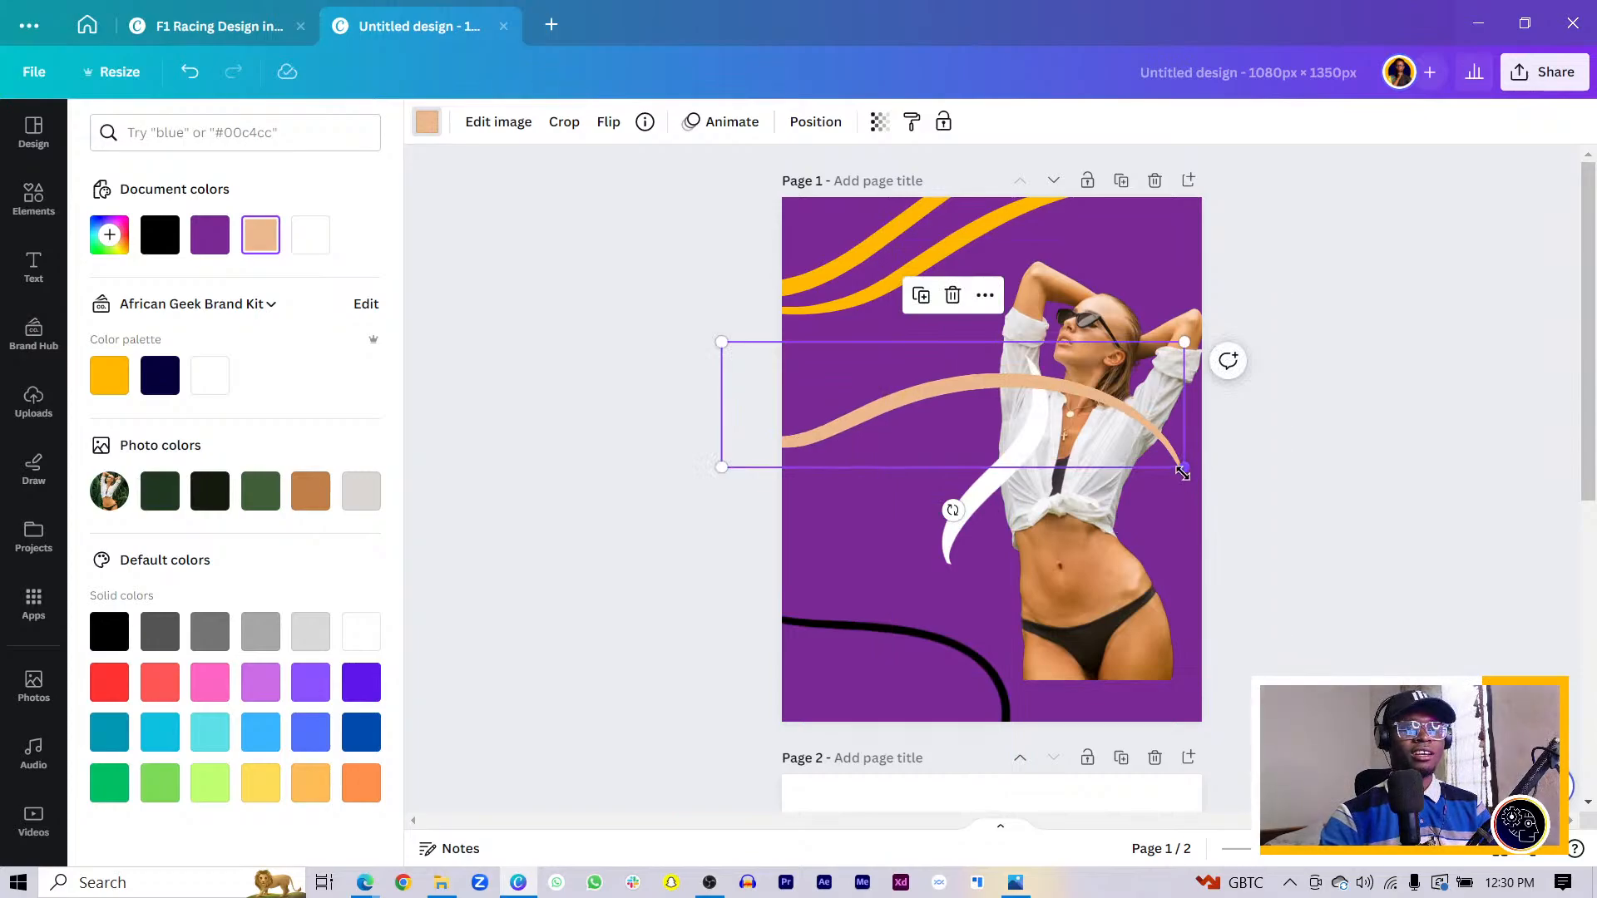
{"action": "left_click_drag", "start_coordinate": [1185, 468], "coordinate": [1228, 479]}
{"action": "left_click_drag", "start_coordinate": [978, 522], "coordinate": [956, 635]}
{"action": "left_click_drag", "start_coordinate": [1012, 355], "coordinate": [1096, 228]}
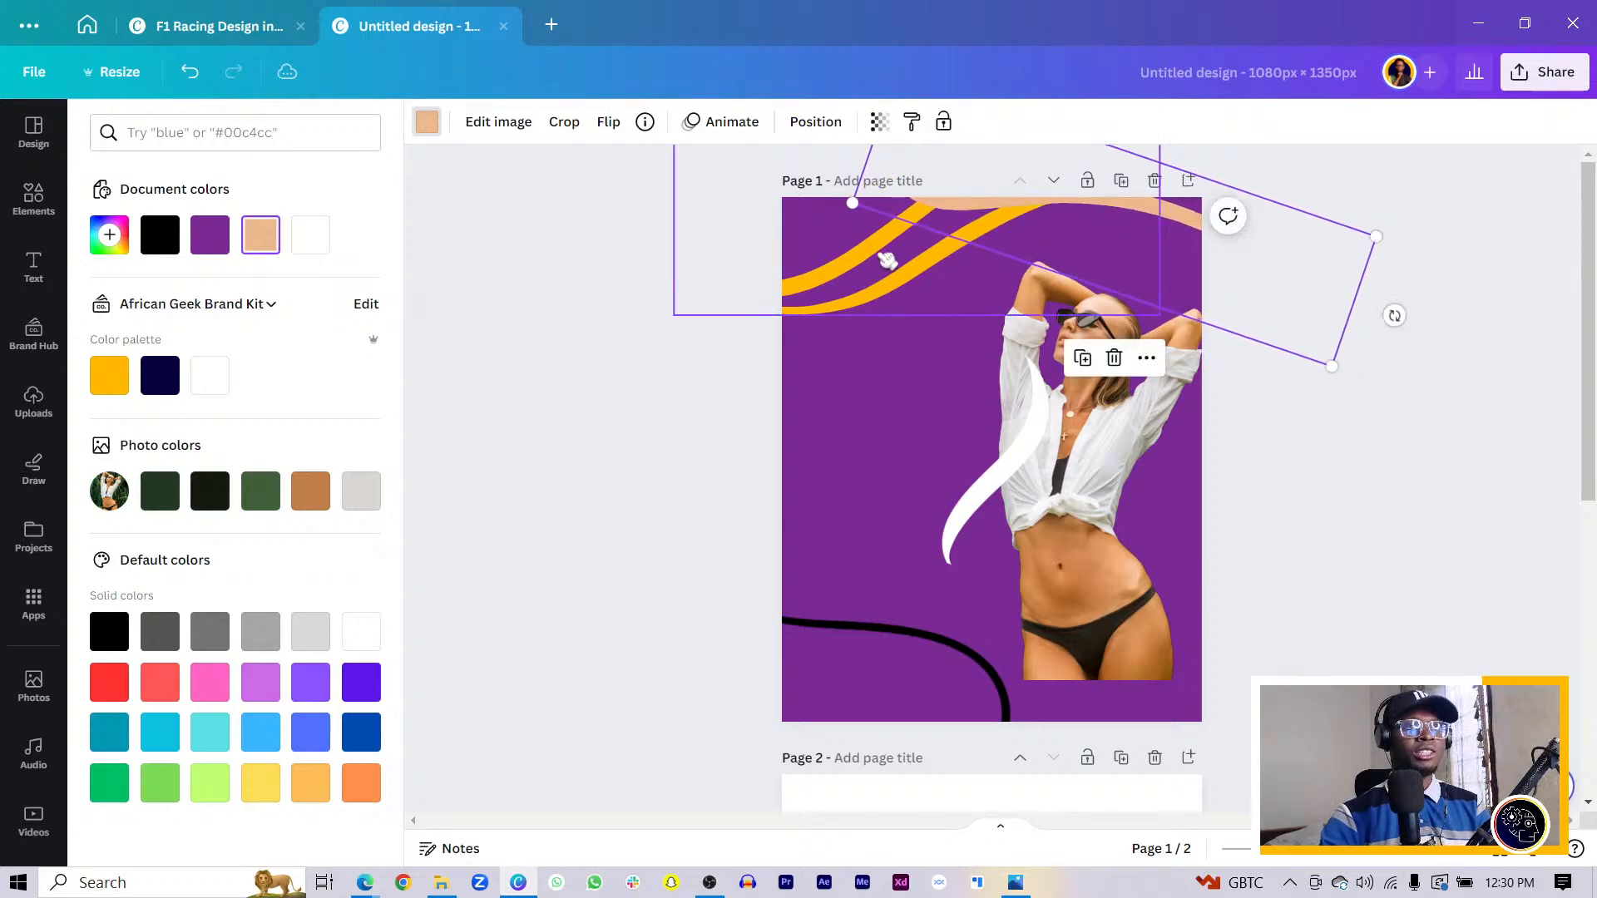
{"action": "left_click_drag", "start_coordinate": [877, 270], "coordinate": [820, 264]}
{"action": "left_click_drag", "start_coordinate": [1194, 238], "coordinate": [1159, 242]}
- Make the peach curve orange
{"action": "left_click", "coordinate": [428, 122]}
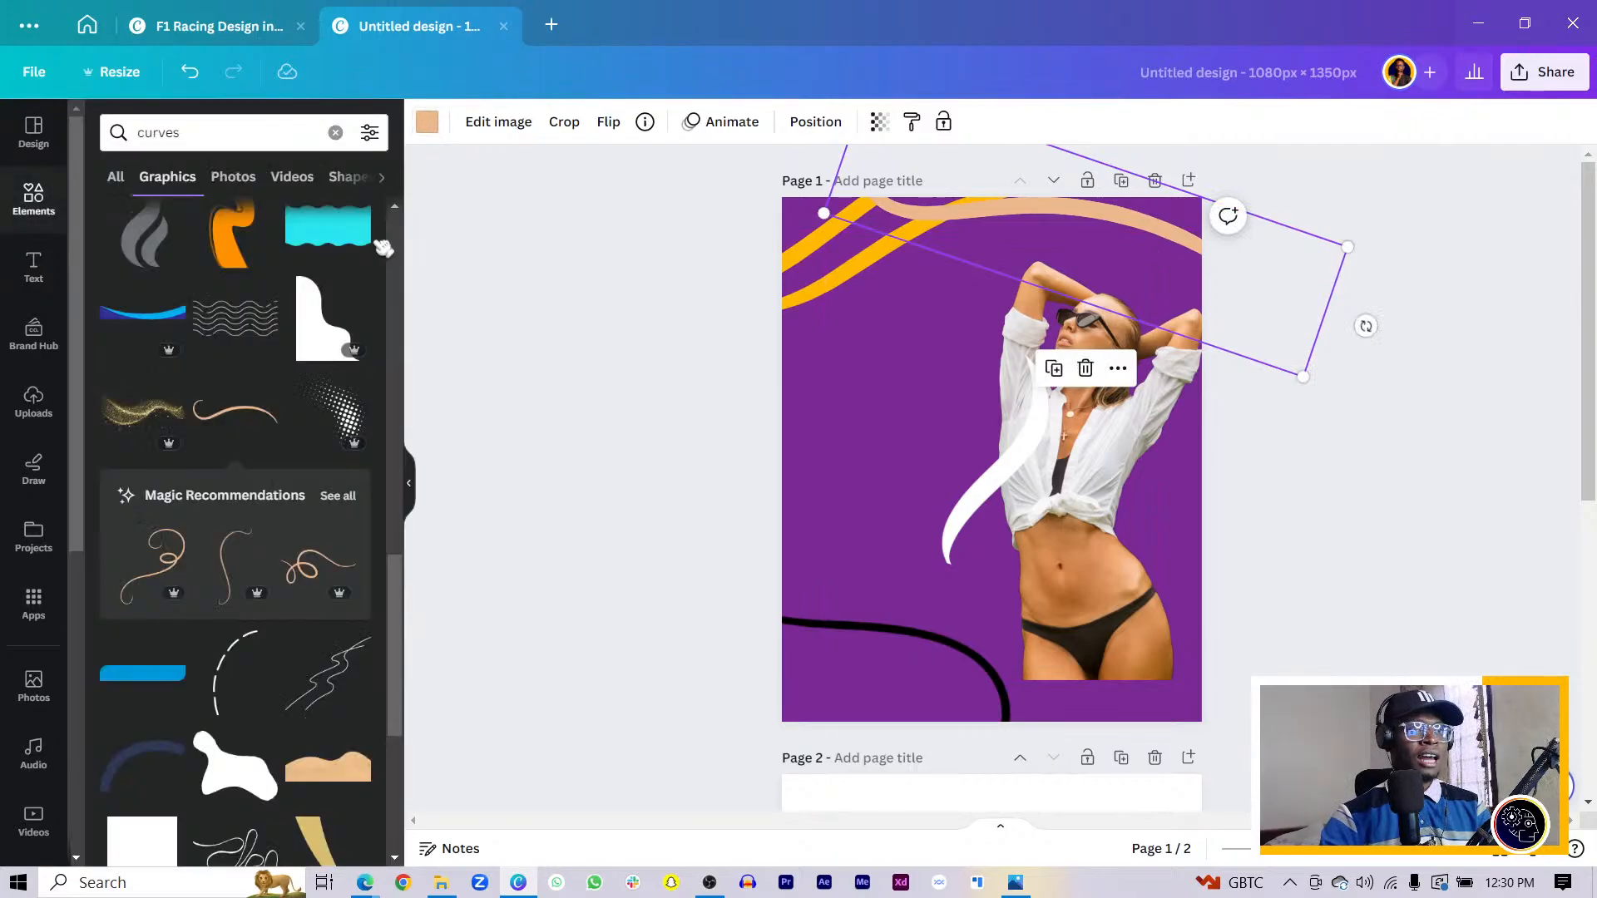
{"action": "left_click", "coordinate": [428, 123]}
{"action": "left_click", "coordinate": [311, 235]}
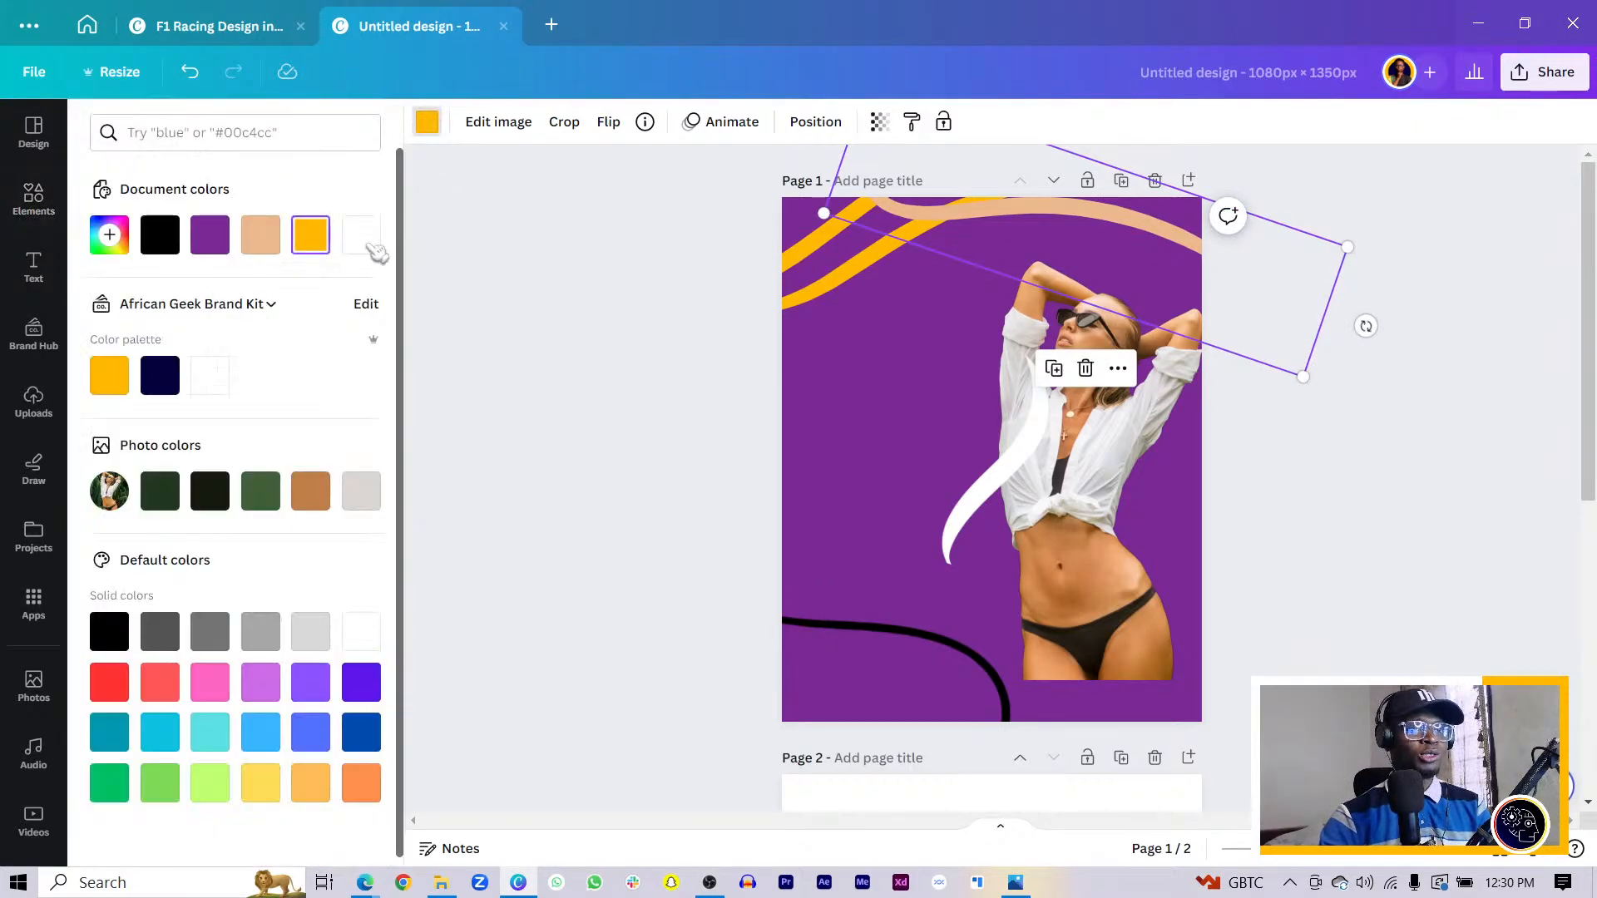
{"action": "scroll", "coordinate": [1056, 489], "scroll_direction": "down", "scroll_amount": 3}
{"action": "scroll", "coordinate": [1057, 489], "scroll_direction": "down", "scroll_amount": 3}
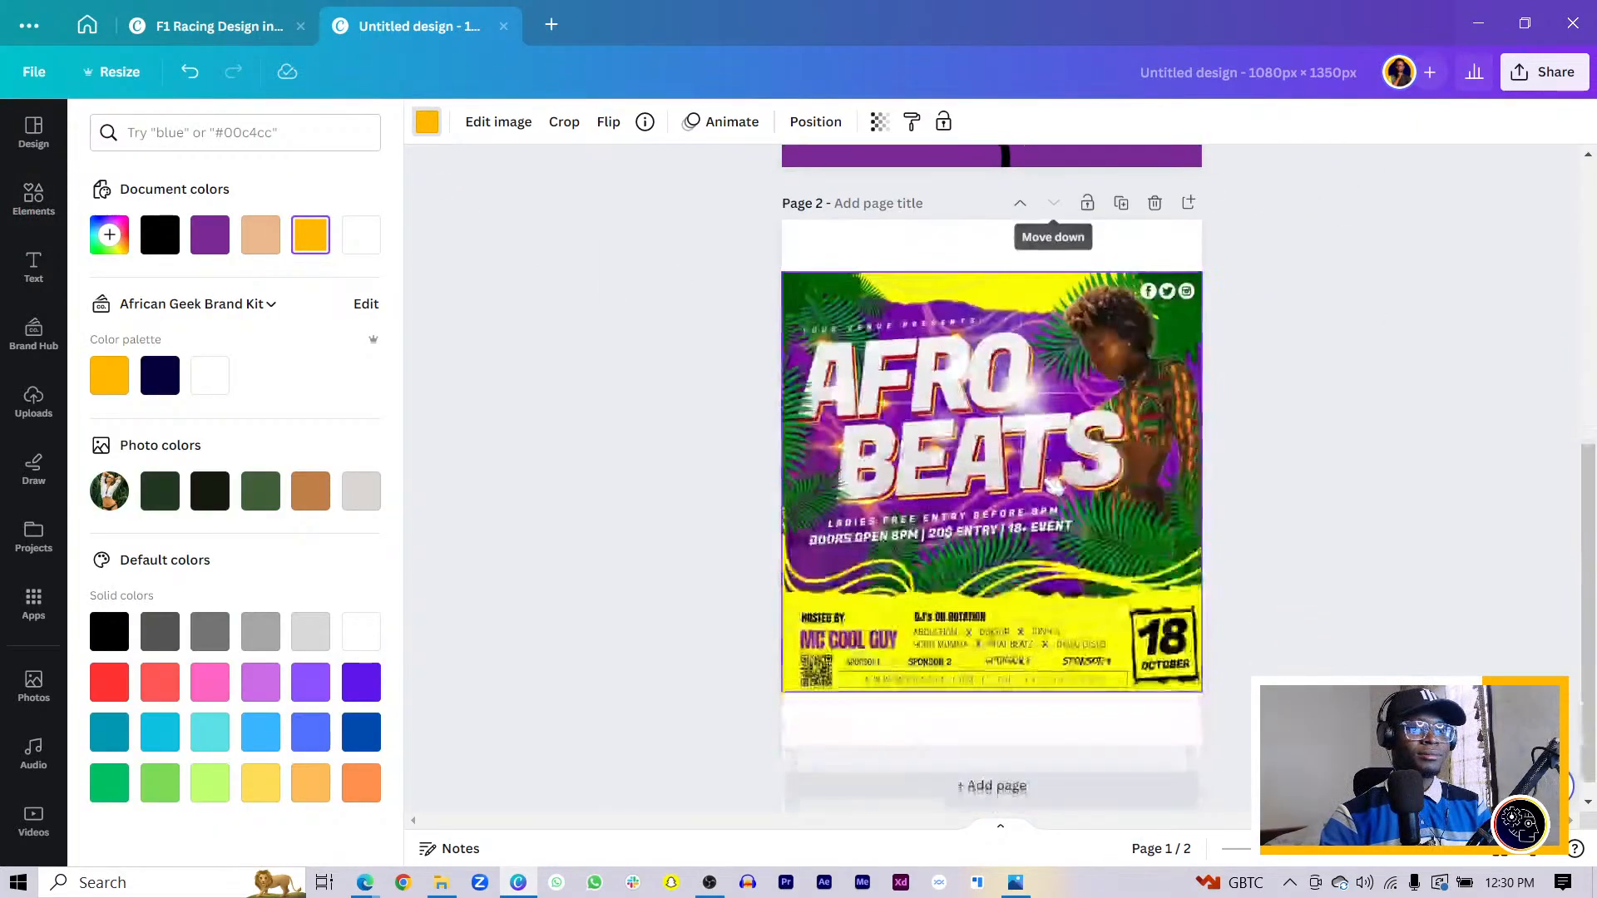
{"action": "scroll", "coordinate": [956, 366], "scroll_direction": "up", "scroll_amount": 4}
{"action": "scroll", "coordinate": [957, 366], "scroll_direction": "up", "scroll_amount": 3}
- Move, tilt and enlarge the black curve across the woman and send it behind her photo
{"action": "left_click_drag", "start_coordinate": [940, 625], "coordinate": [1048, 495]}
{"action": "left_click_drag", "start_coordinate": [950, 723], "coordinate": [1113, 709]}
{"action": "left_click_drag", "start_coordinate": [1187, 553], "coordinate": [1308, 564]}
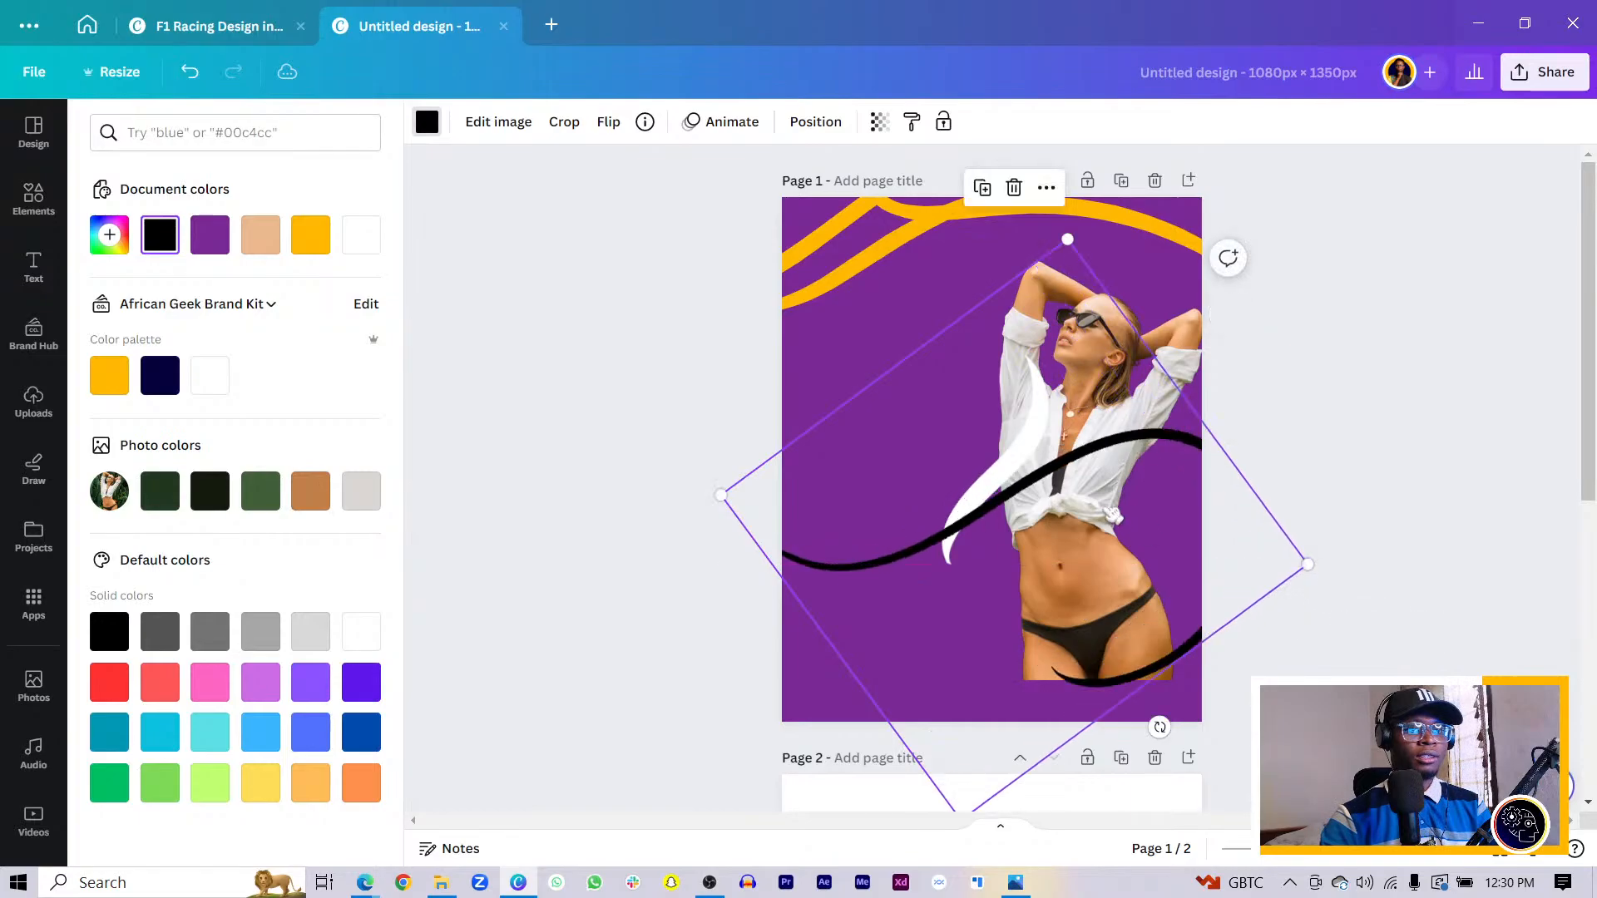
{"action": "key", "text": "ctrl+bracketleft"}
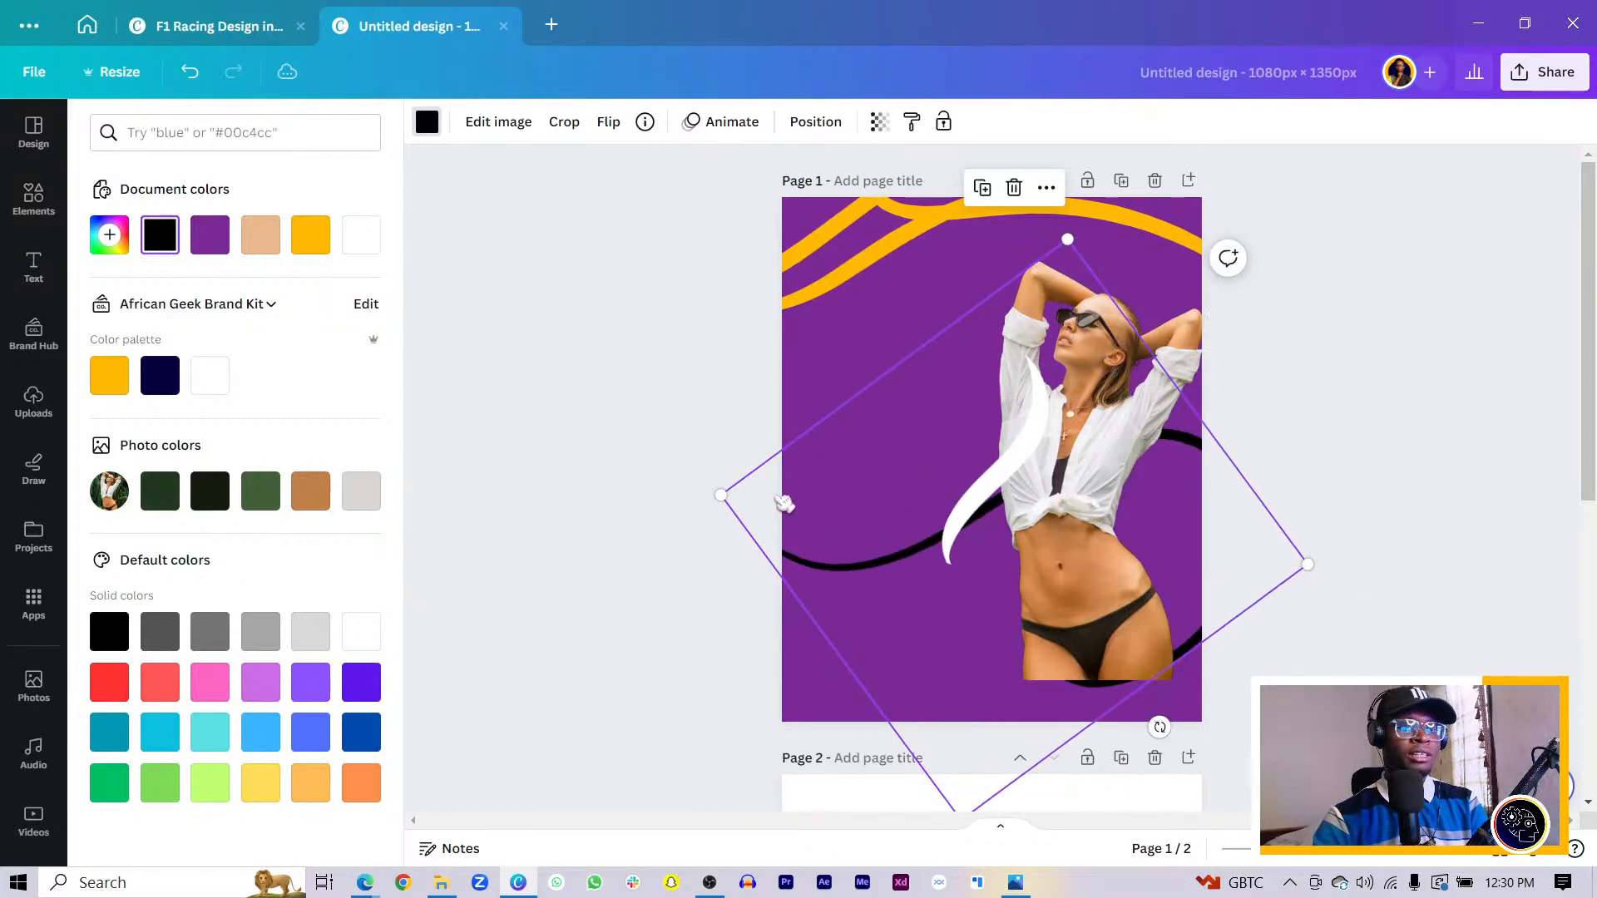
- Recolour the black curve a custom bright magenta
{"action": "left_click", "coordinate": [428, 123]}
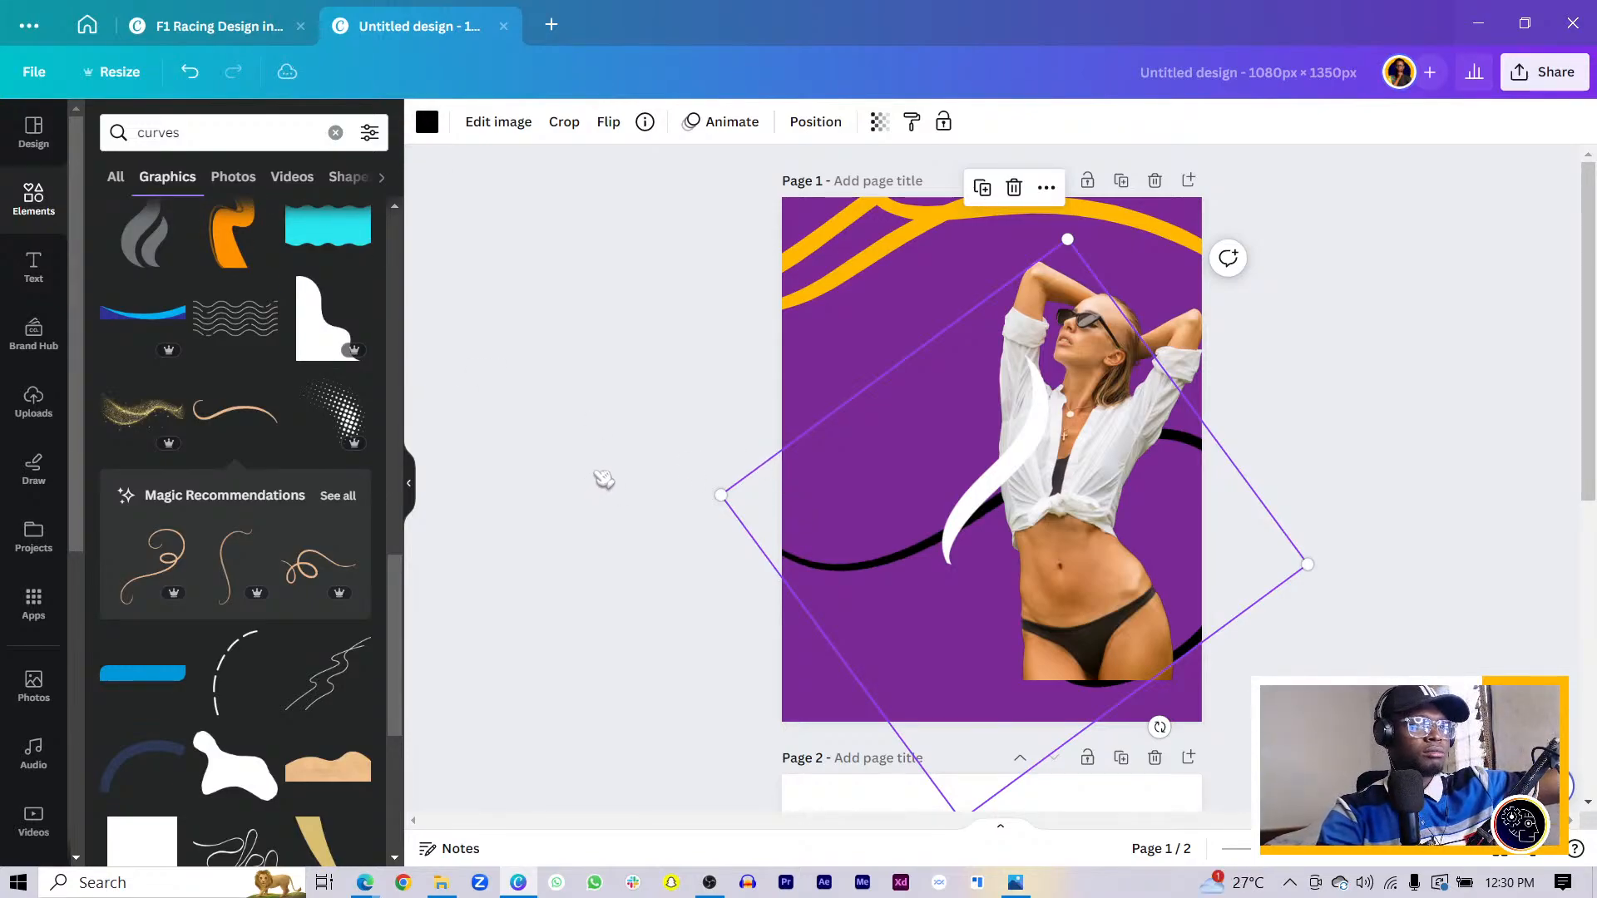
{"action": "left_click", "coordinate": [426, 122]}
{"action": "left_click", "coordinate": [208, 237]}
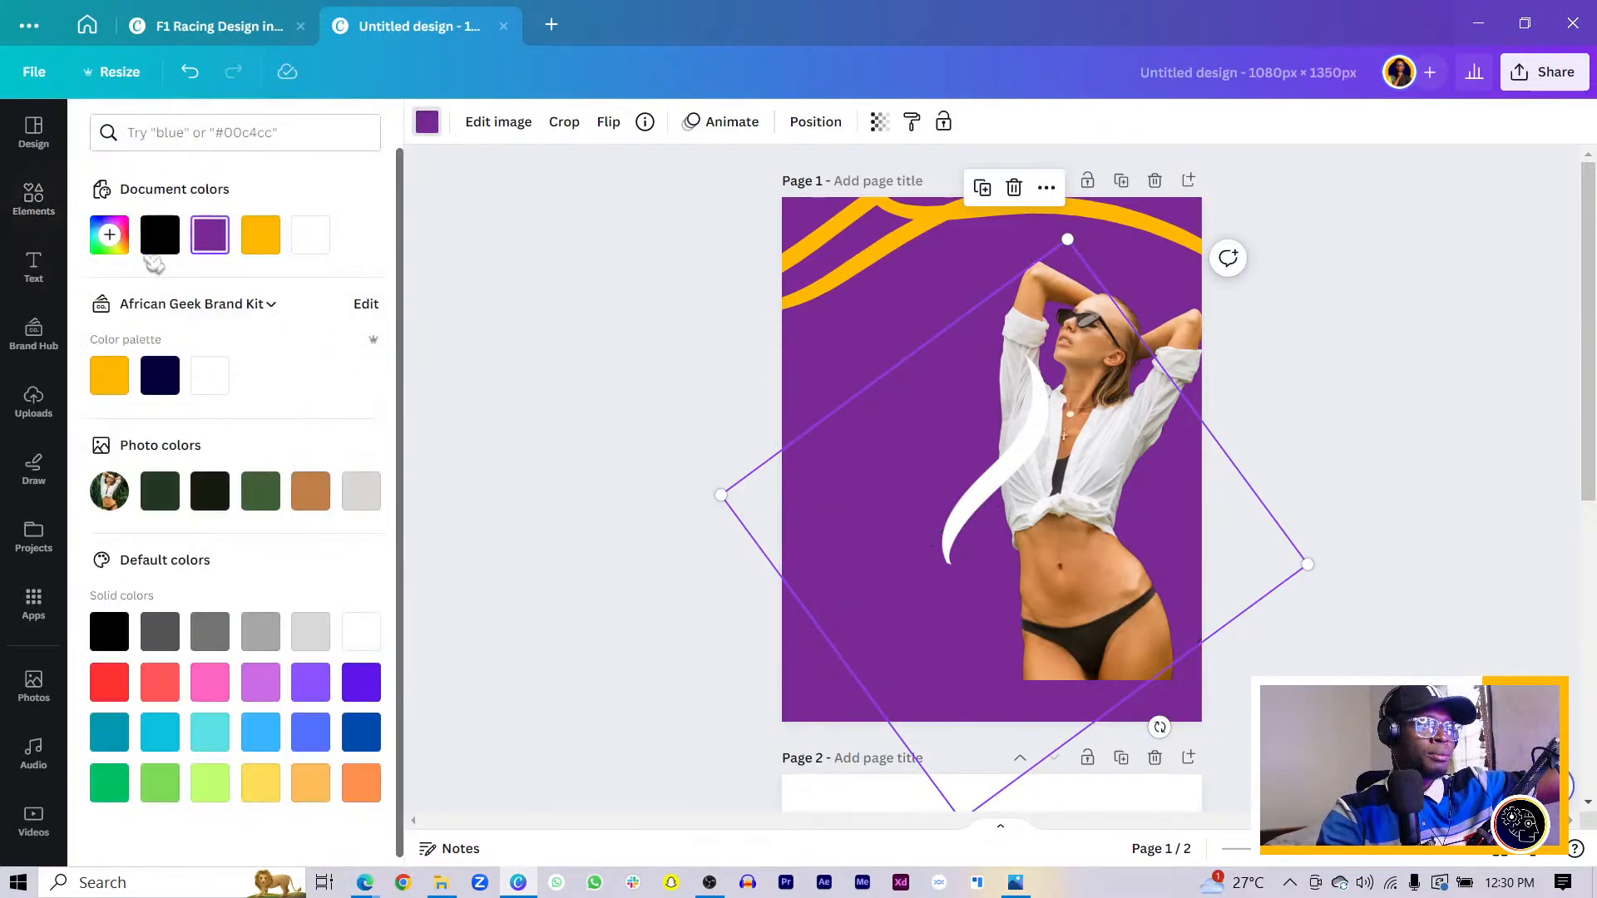
{"action": "left_click", "coordinate": [109, 234]}
{"action": "left_click_drag", "start_coordinate": [296, 310], "coordinate": [322, 282]}
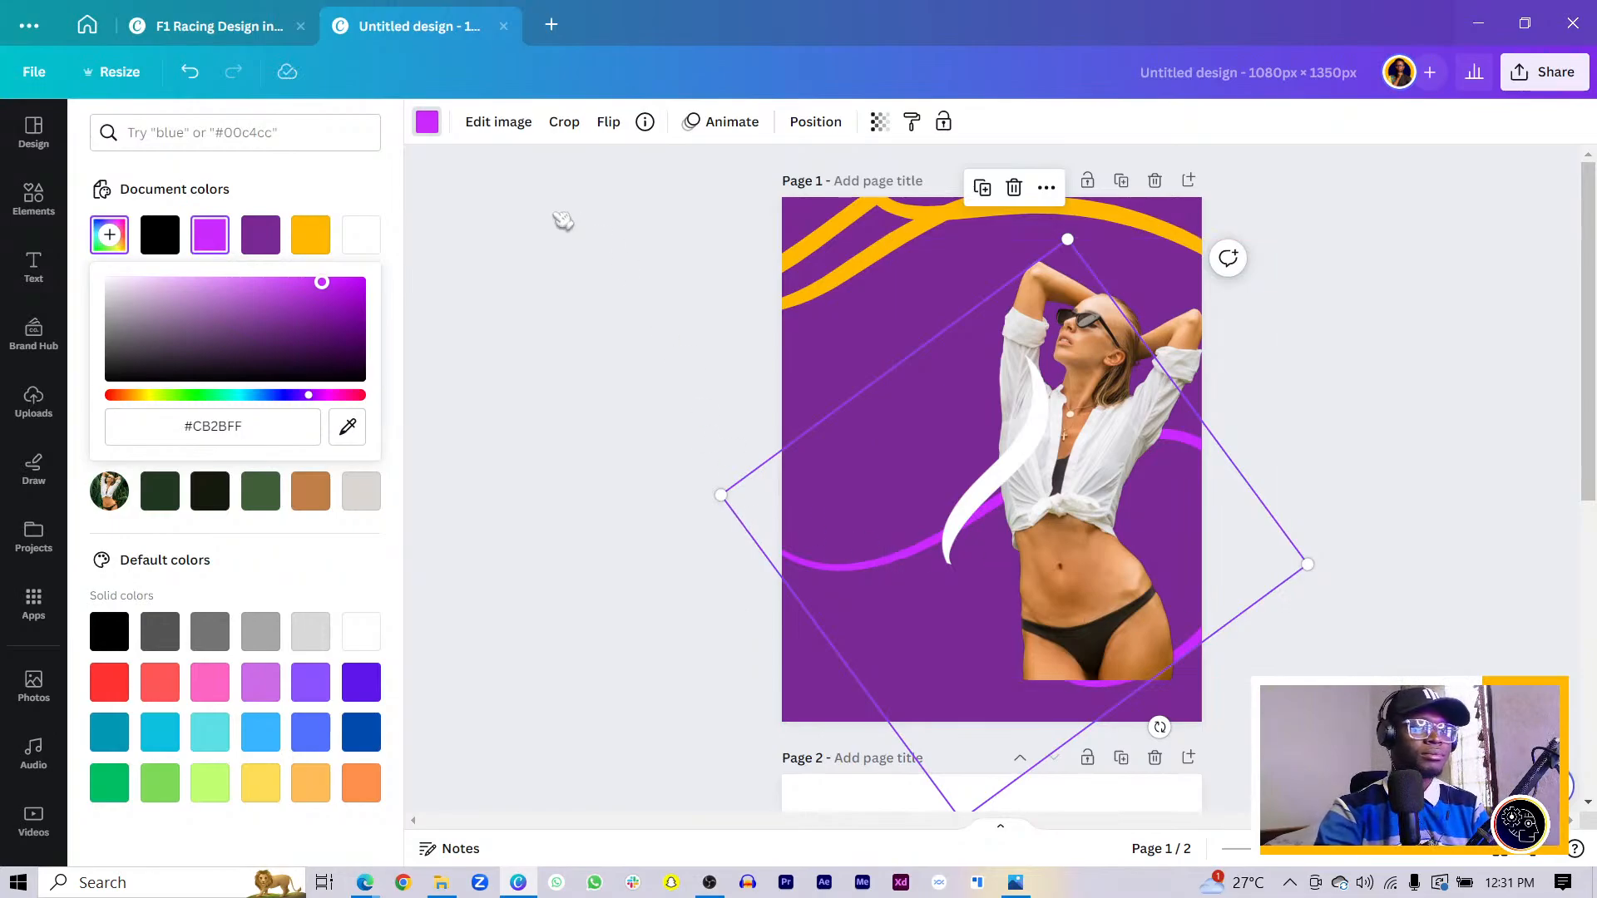
{"action": "left_click", "coordinate": [566, 223]}
- Change all orange curves to magenta, then move the upper one down behind the woman
{"action": "left_click", "coordinate": [799, 277]}
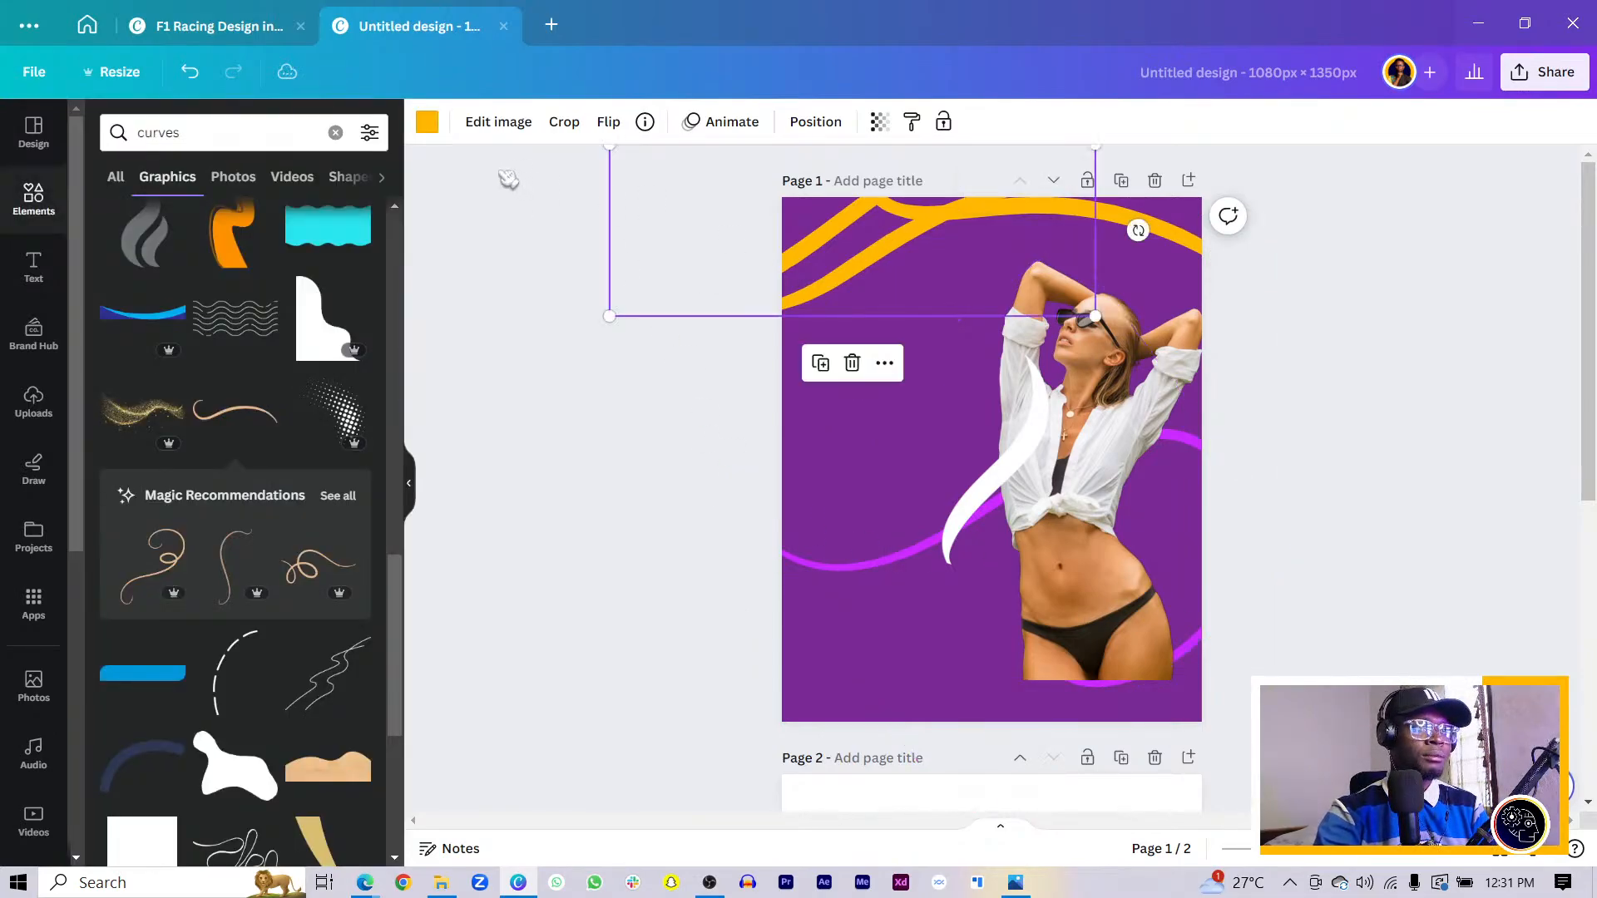
{"action": "left_click", "coordinate": [427, 122]}
{"action": "left_click", "coordinate": [211, 240]}
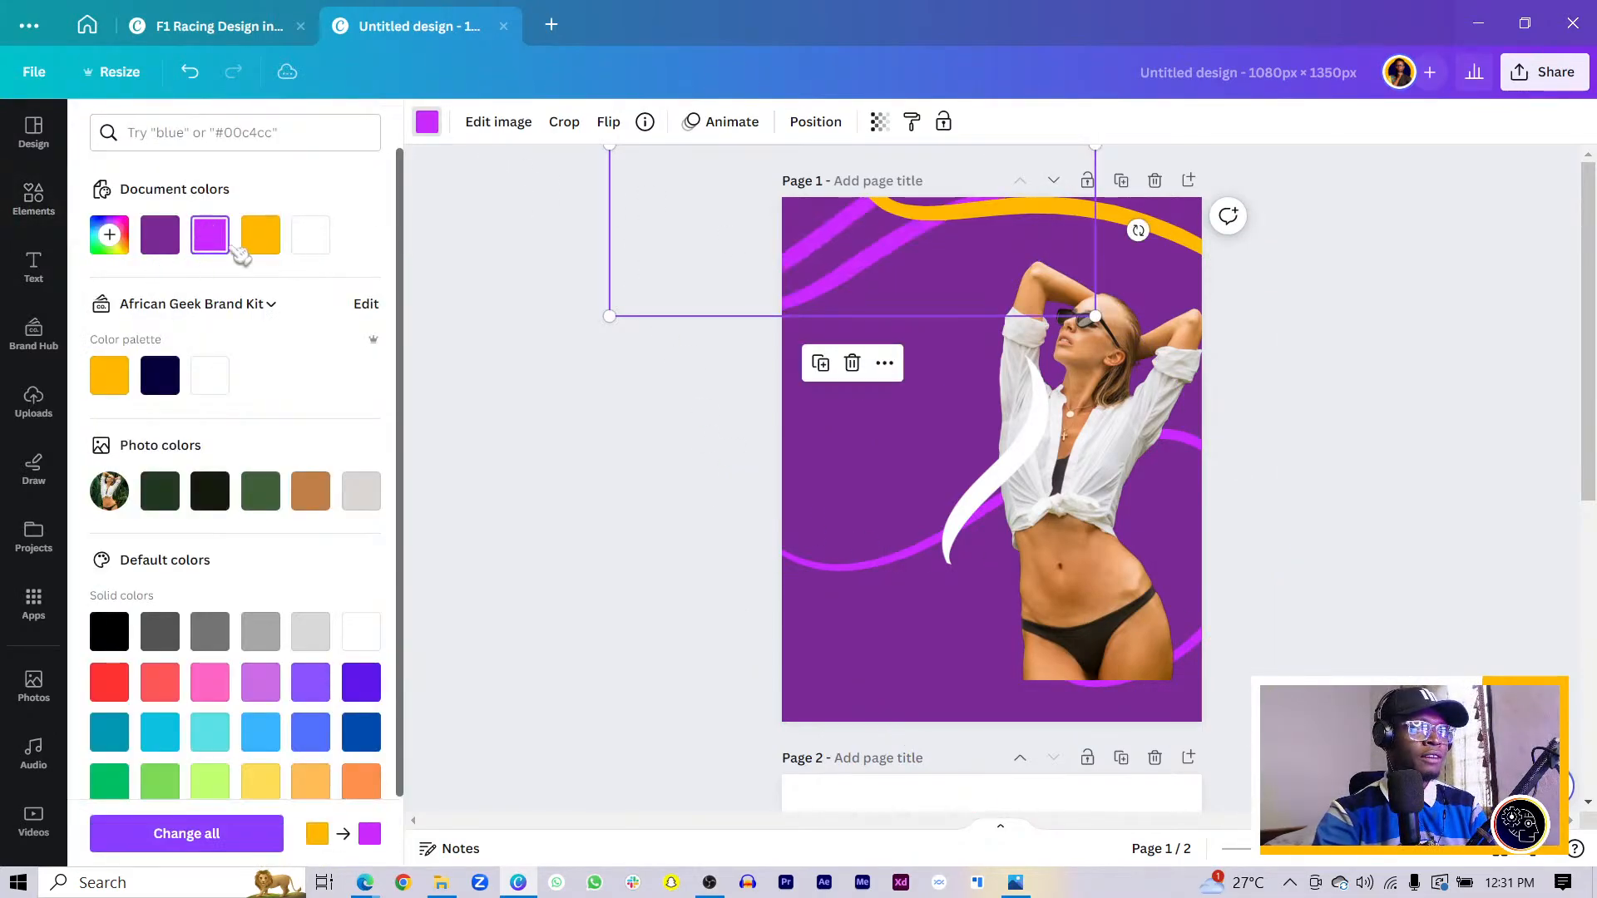
{"action": "left_click", "coordinate": [197, 834]}
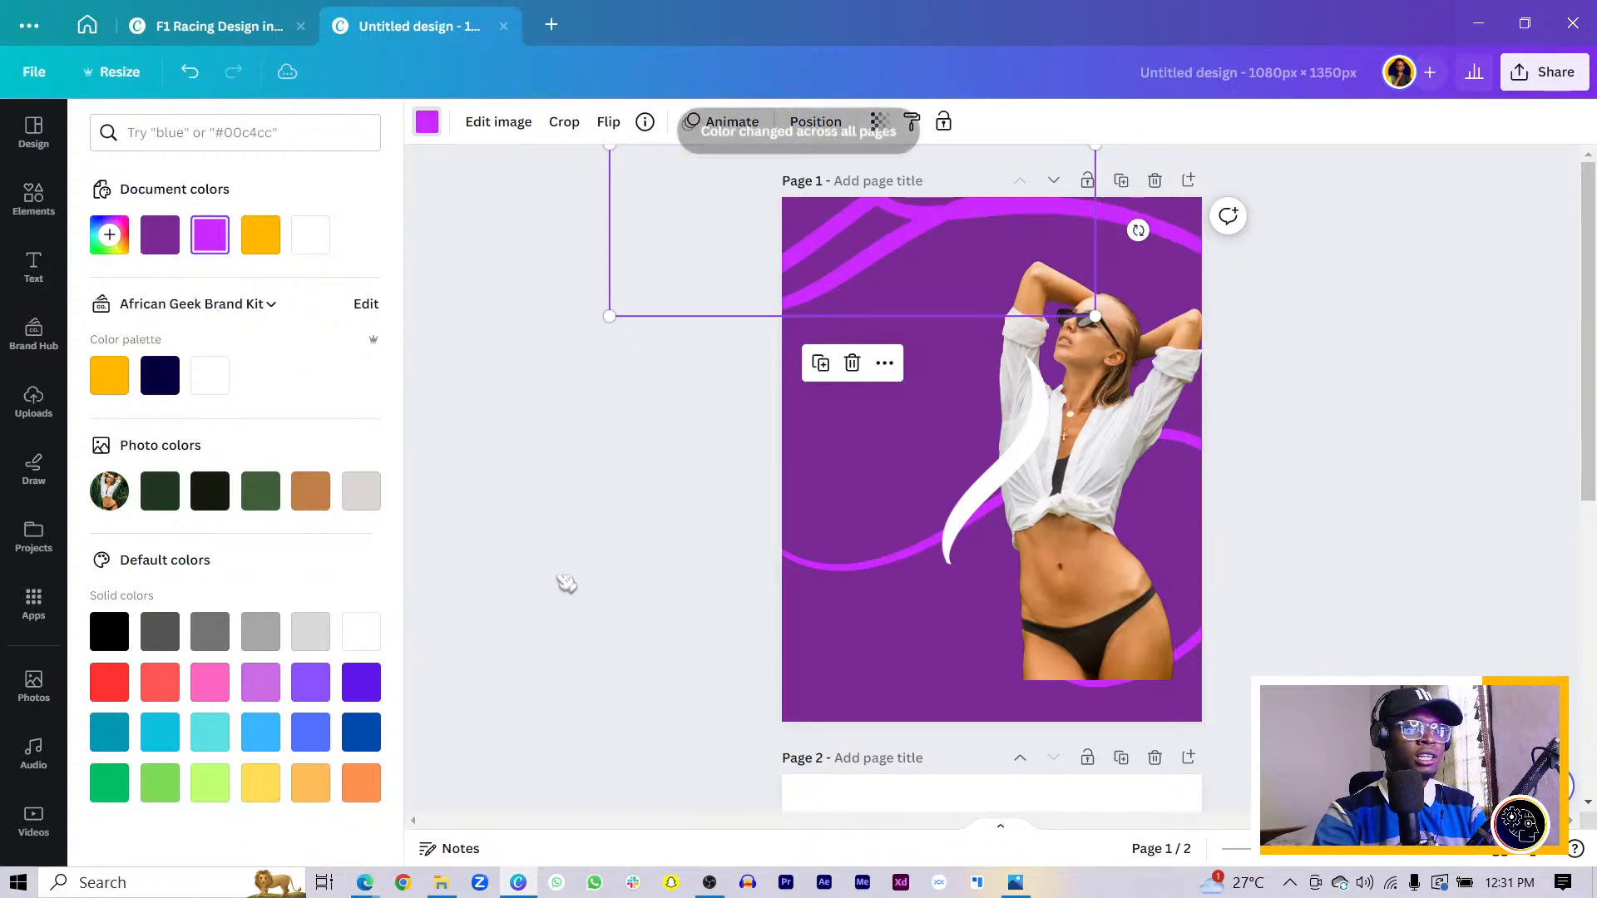
{"action": "left_click_drag", "start_coordinate": [1166, 231], "coordinate": [1367, 358]}
{"action": "key", "text": "ctrl+["}
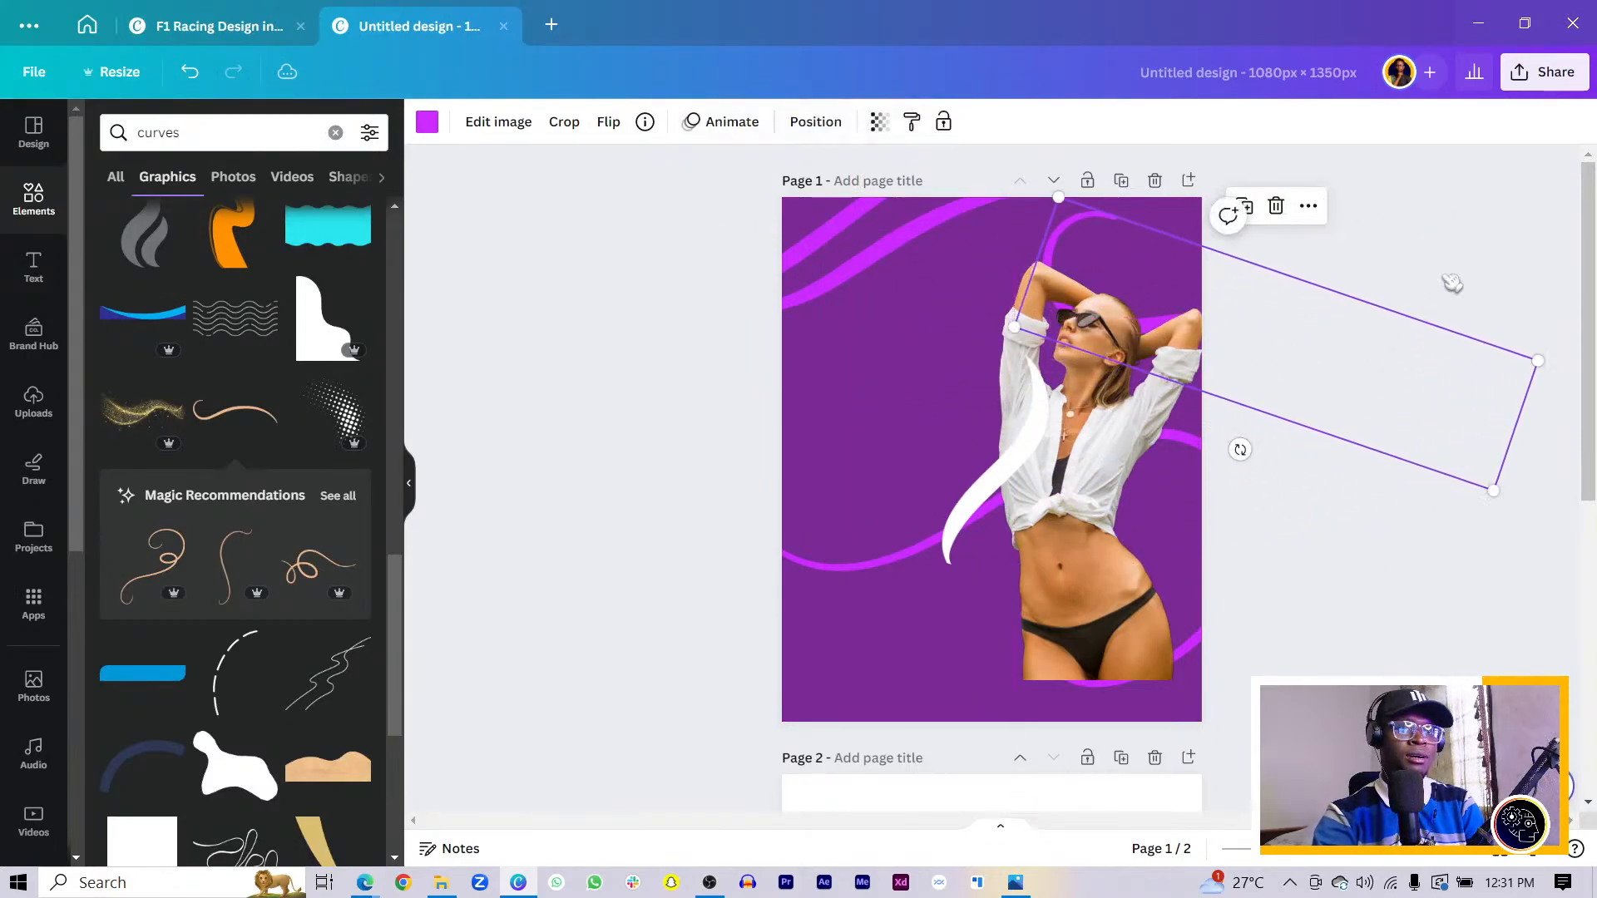
{"action": "left_click", "coordinate": [1449, 282]}
{"action": "left_click", "coordinate": [828, 569]}
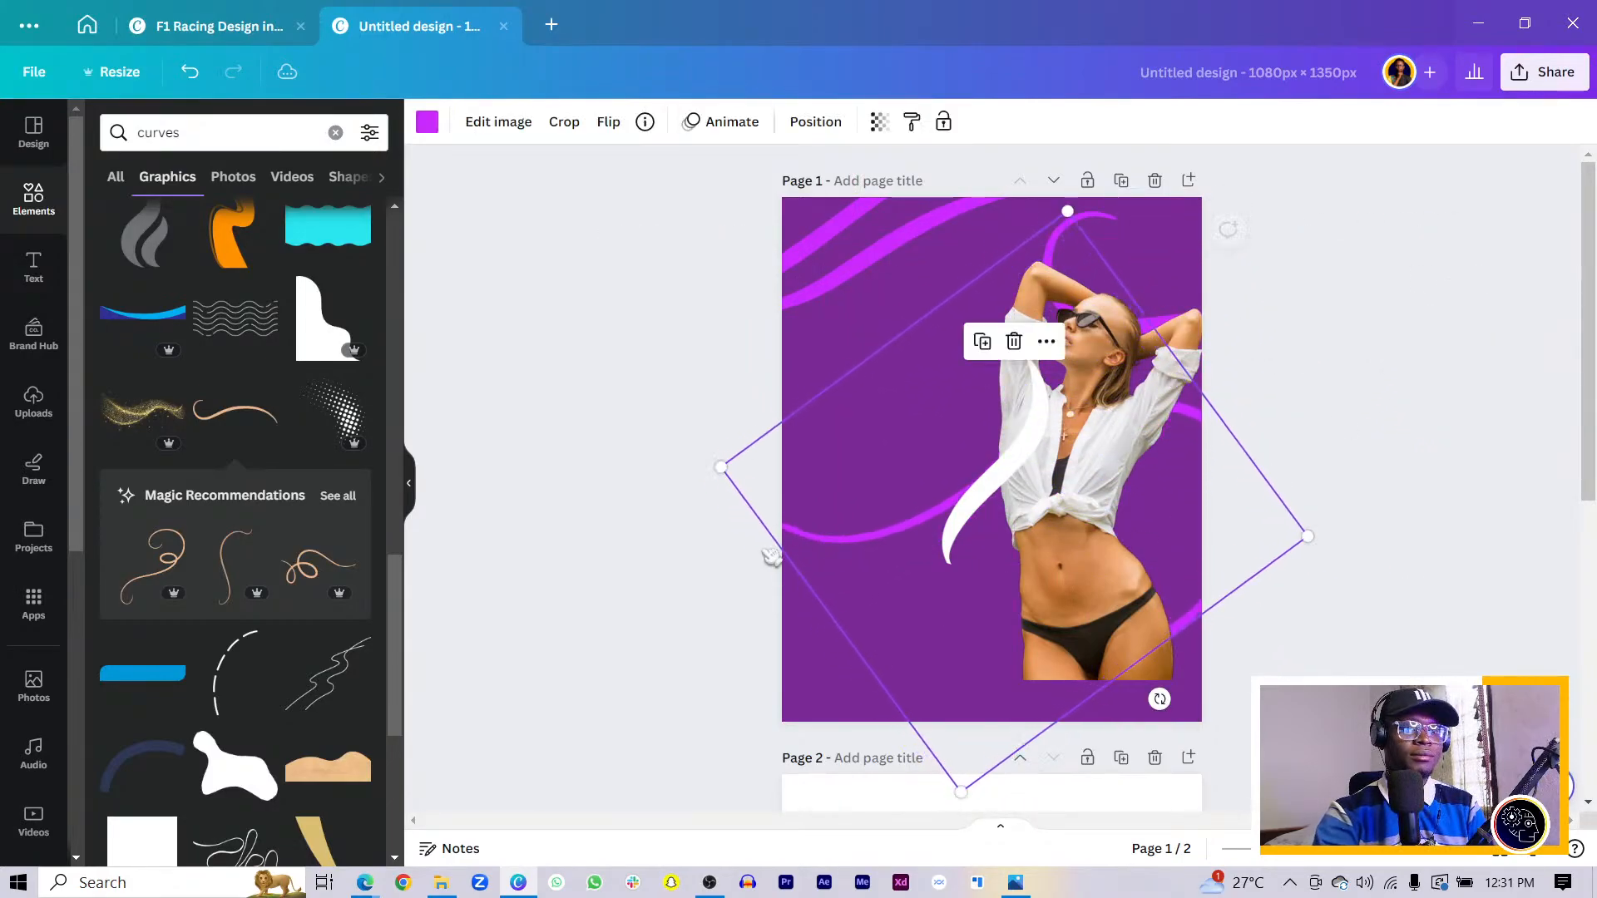
{"action": "left_click", "coordinate": [632, 512]}
- Search Elements graphics for 'brush stroke'
{"action": "left_click", "coordinate": [221, 134]}
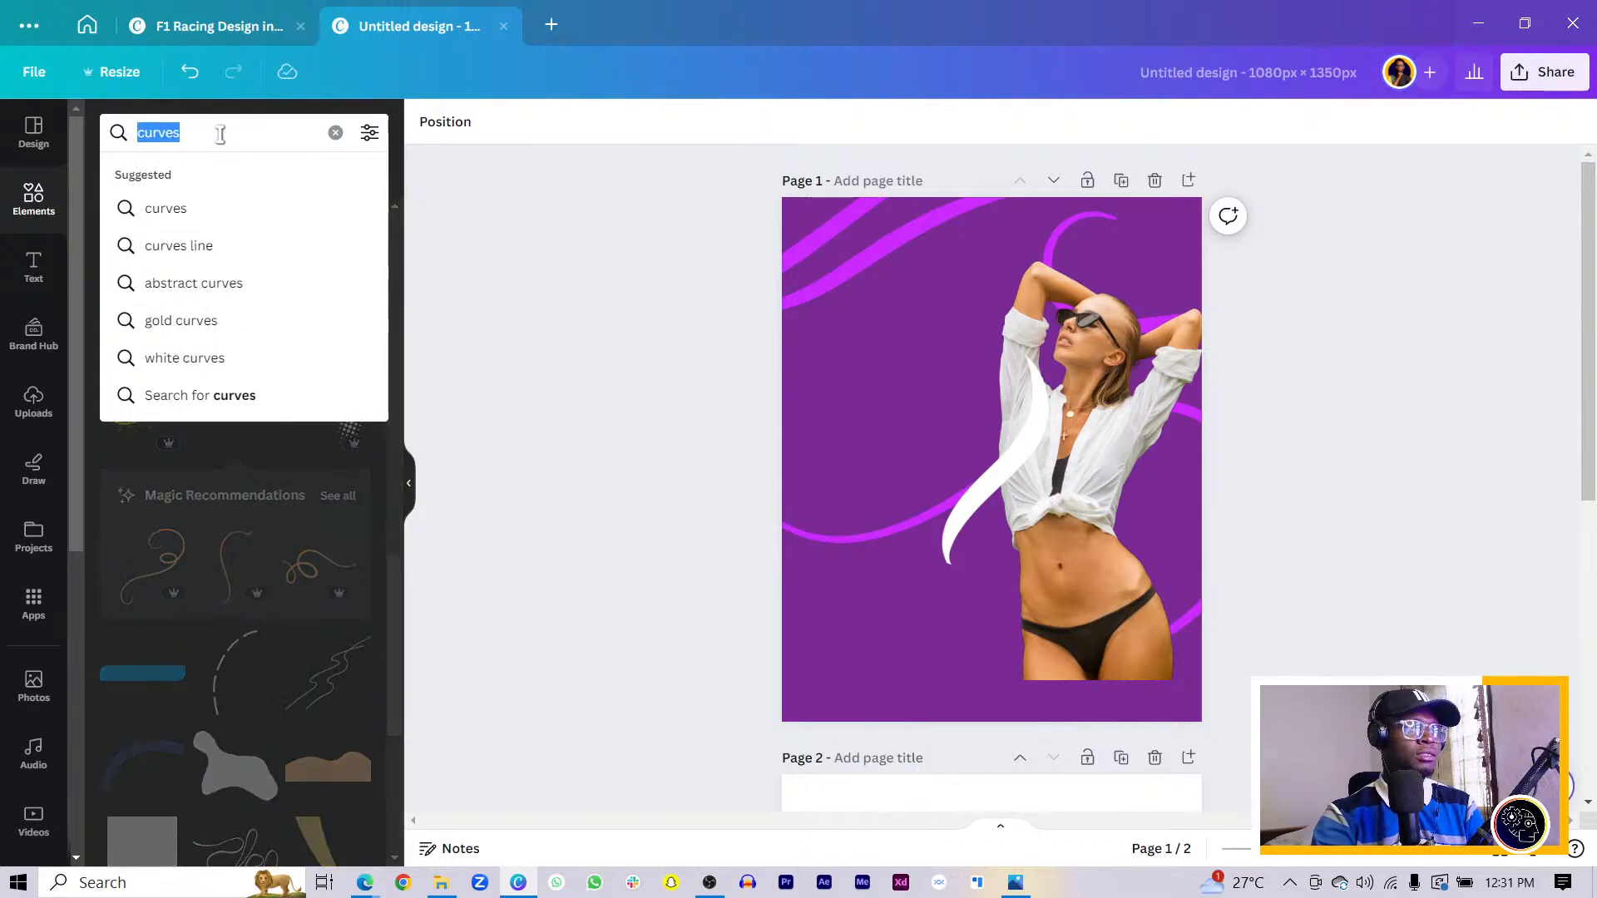
{"action": "type", "text": "brush"}
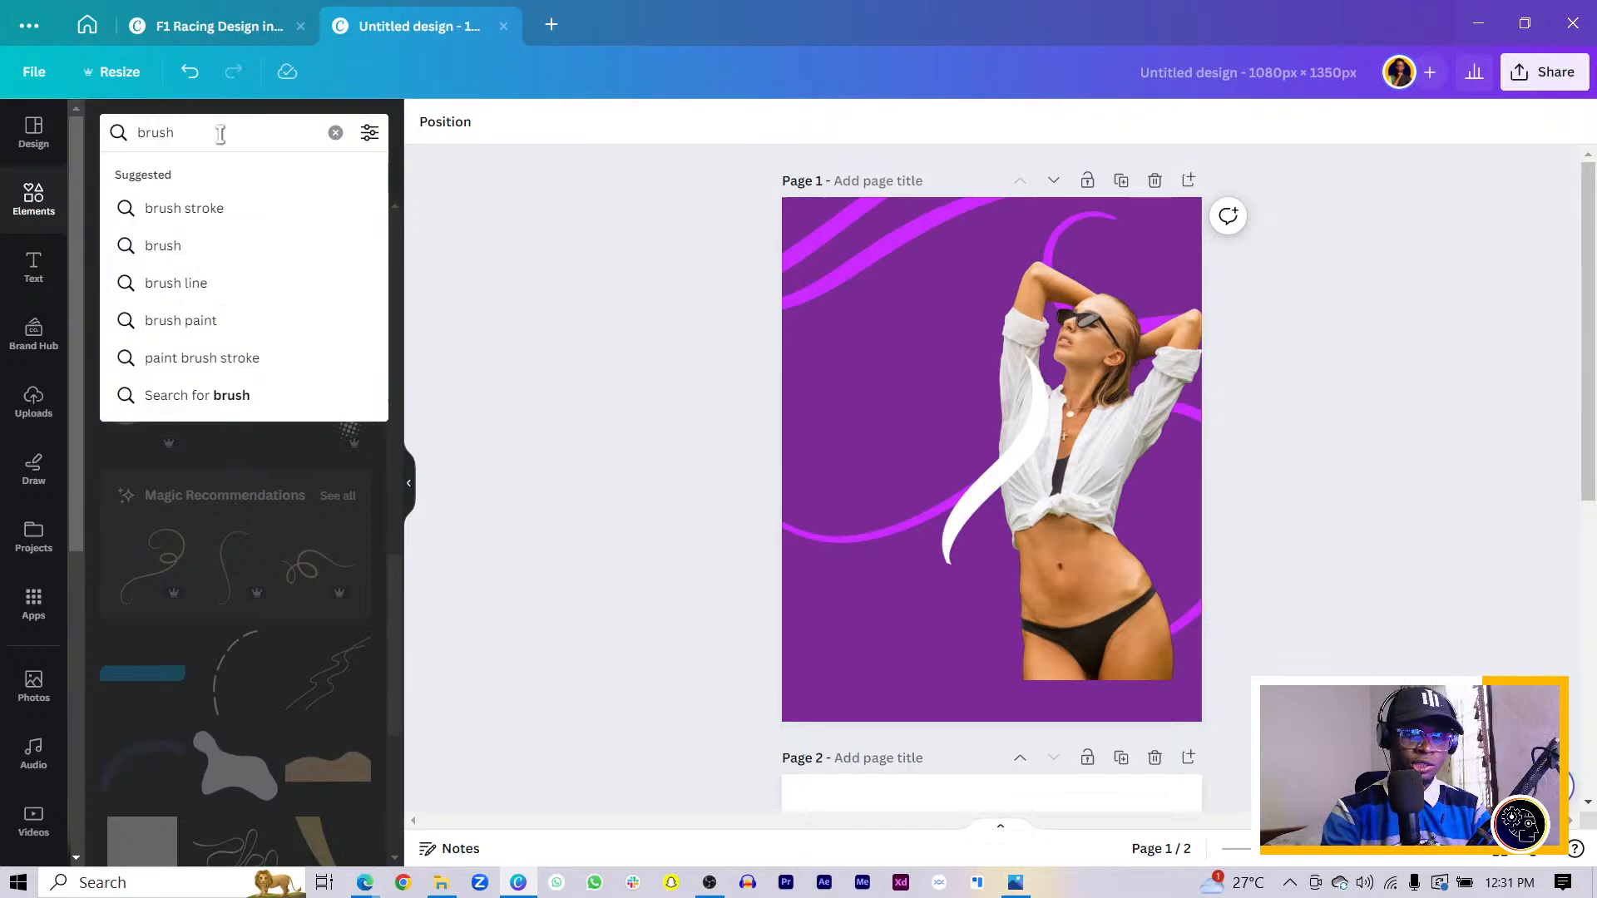
{"action": "key", "text": "Down"}
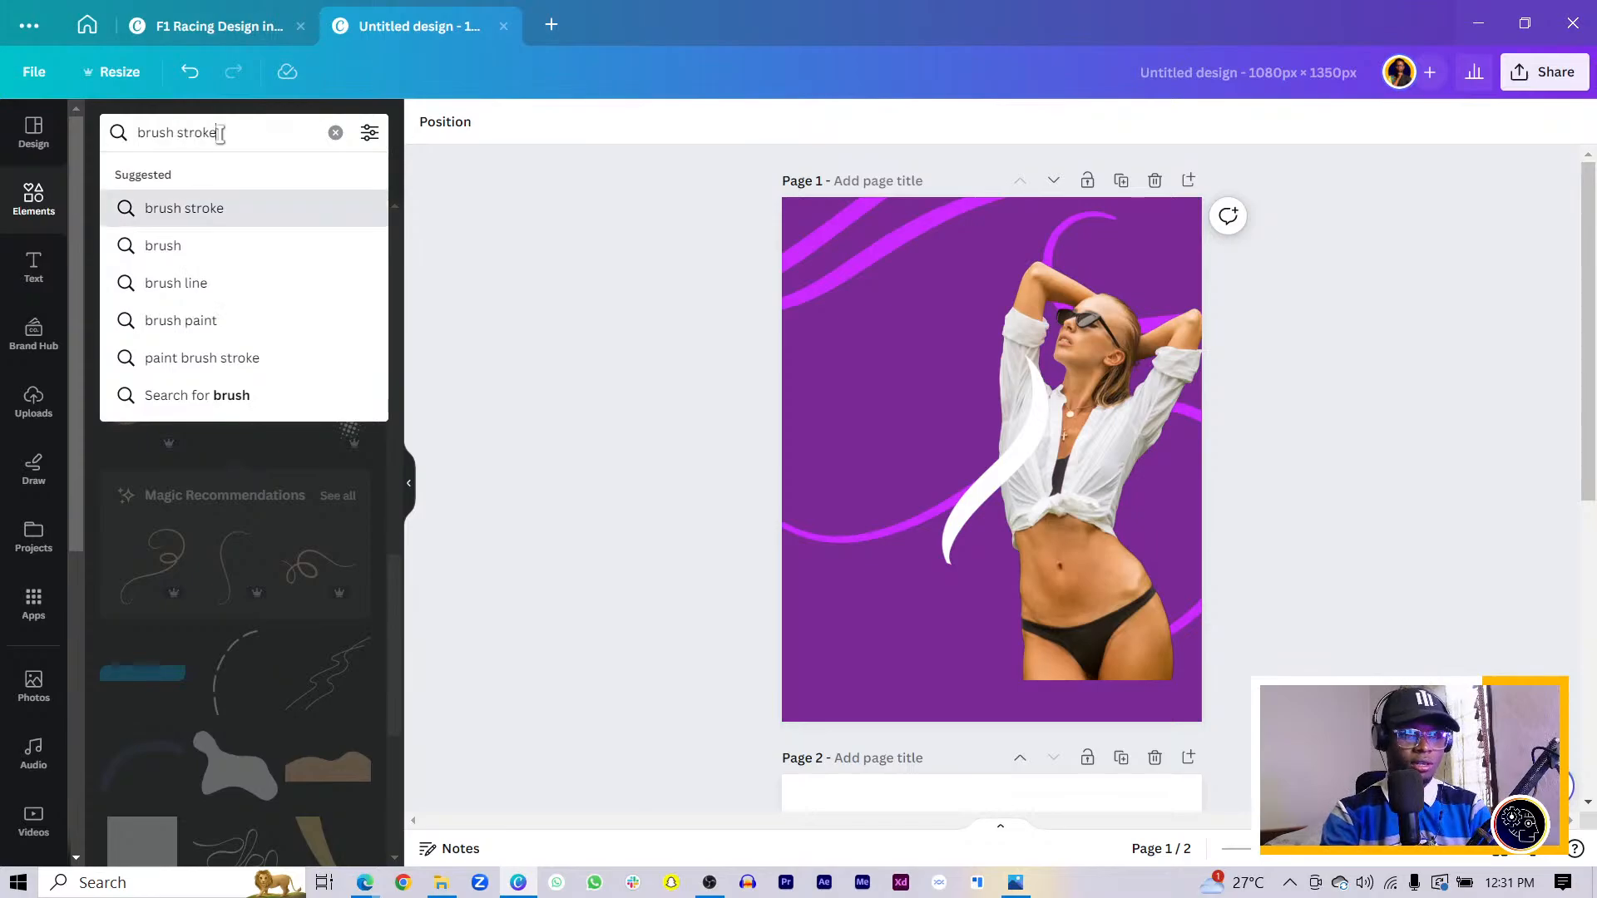
{"action": "key", "text": "Return"}
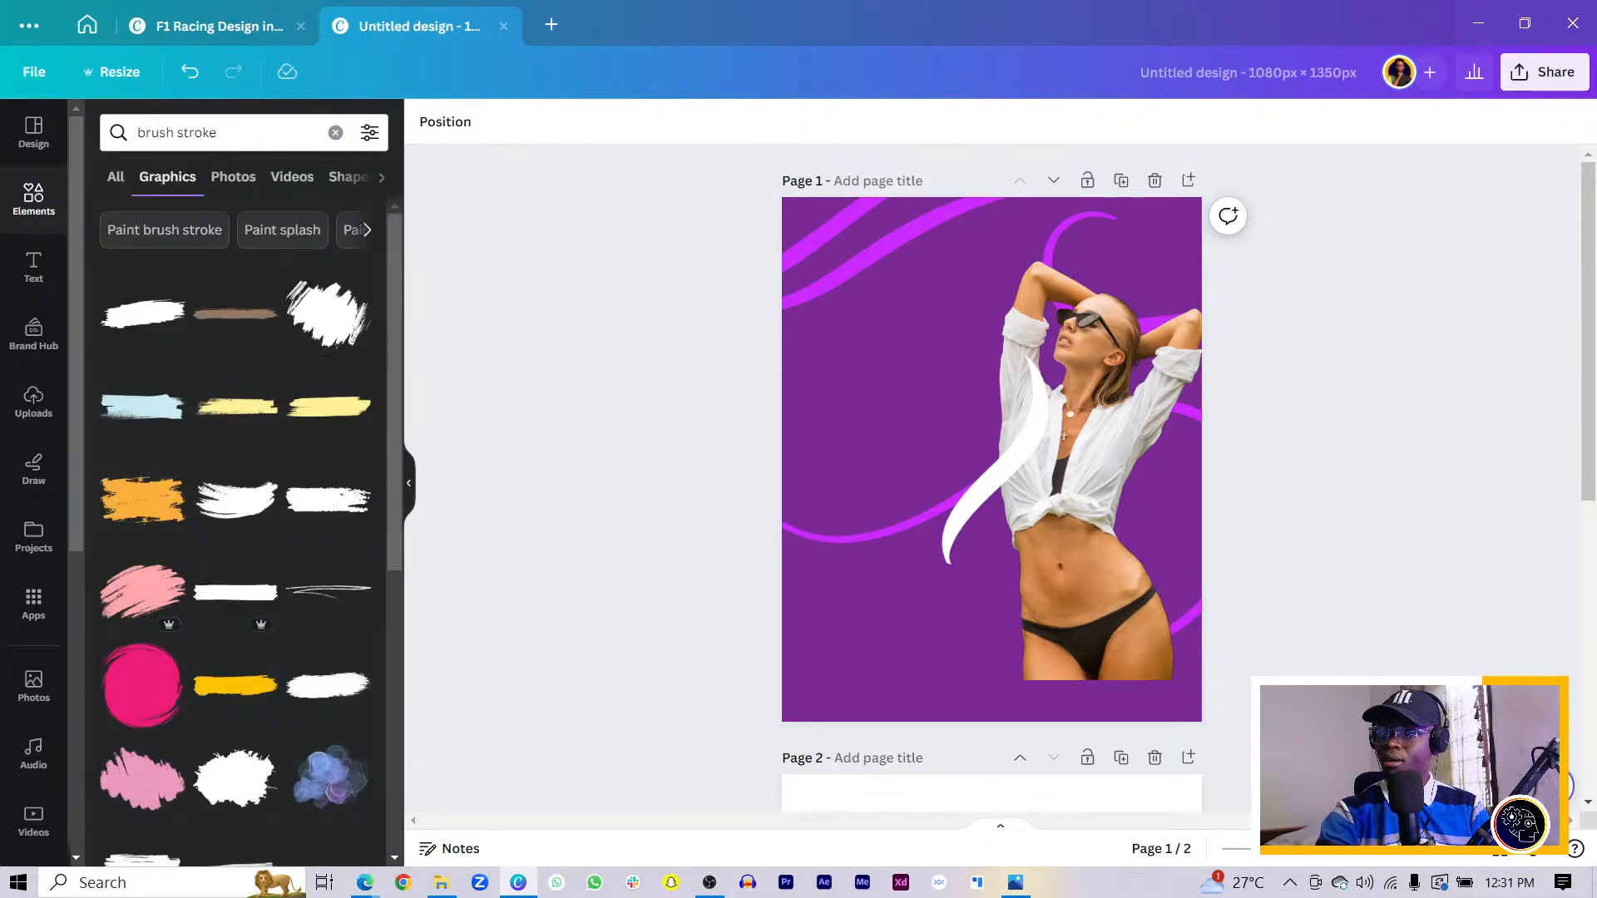
{"action": "scroll", "coordinate": [915, 649], "scroll_direction": "down", "scroll_amount": 3}
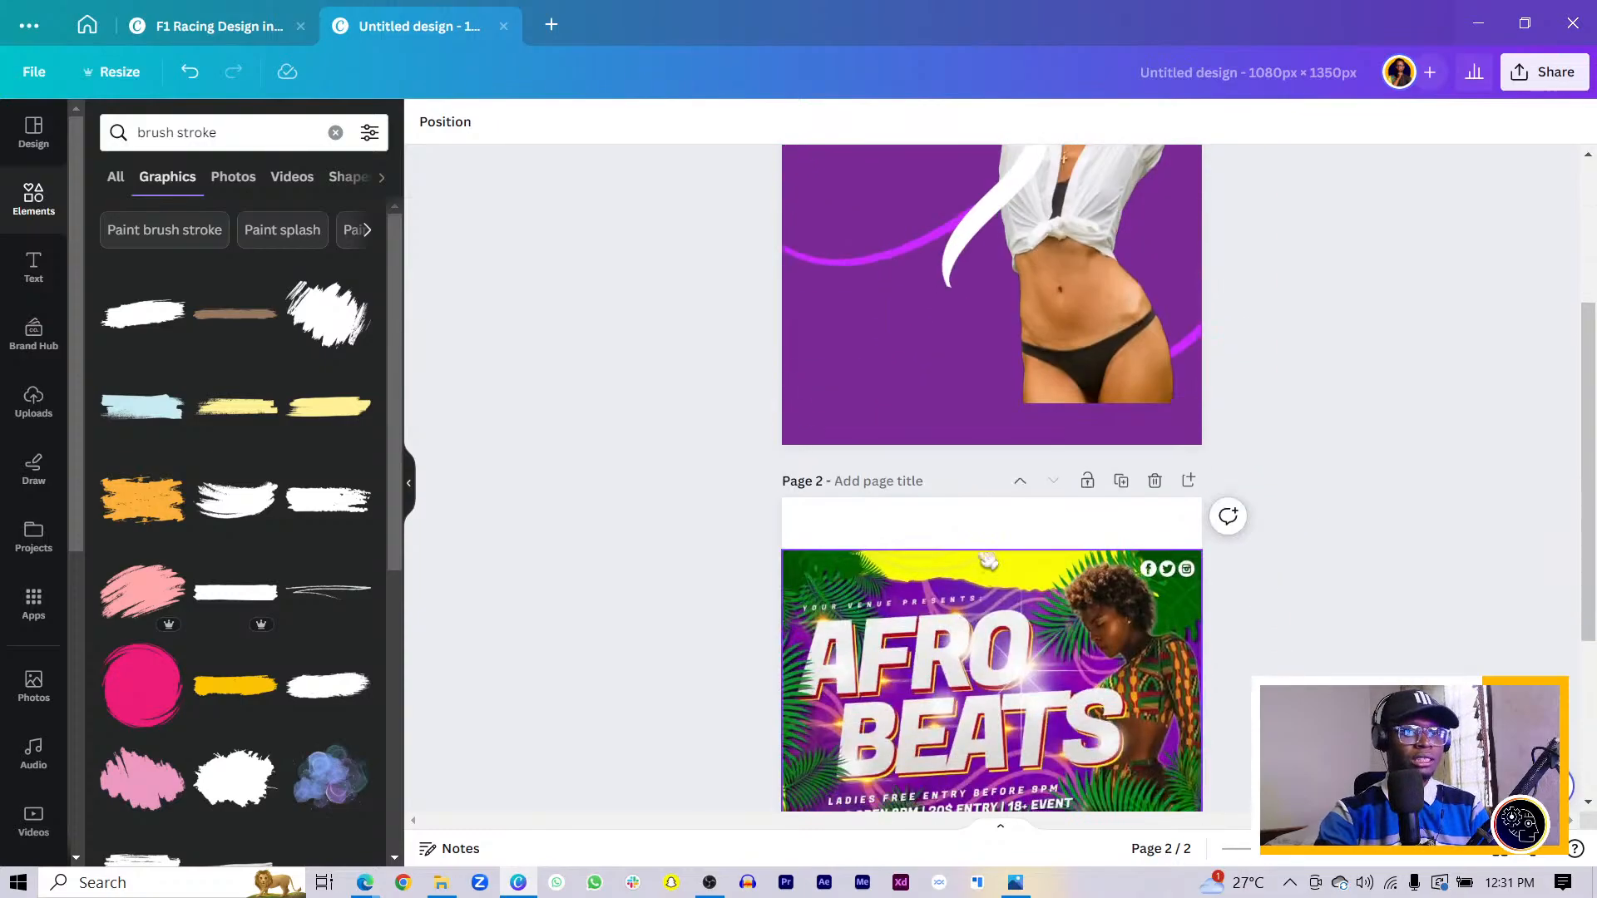
{"action": "scroll", "coordinate": [988, 522], "scroll_direction": "up", "scroll_amount": 3}
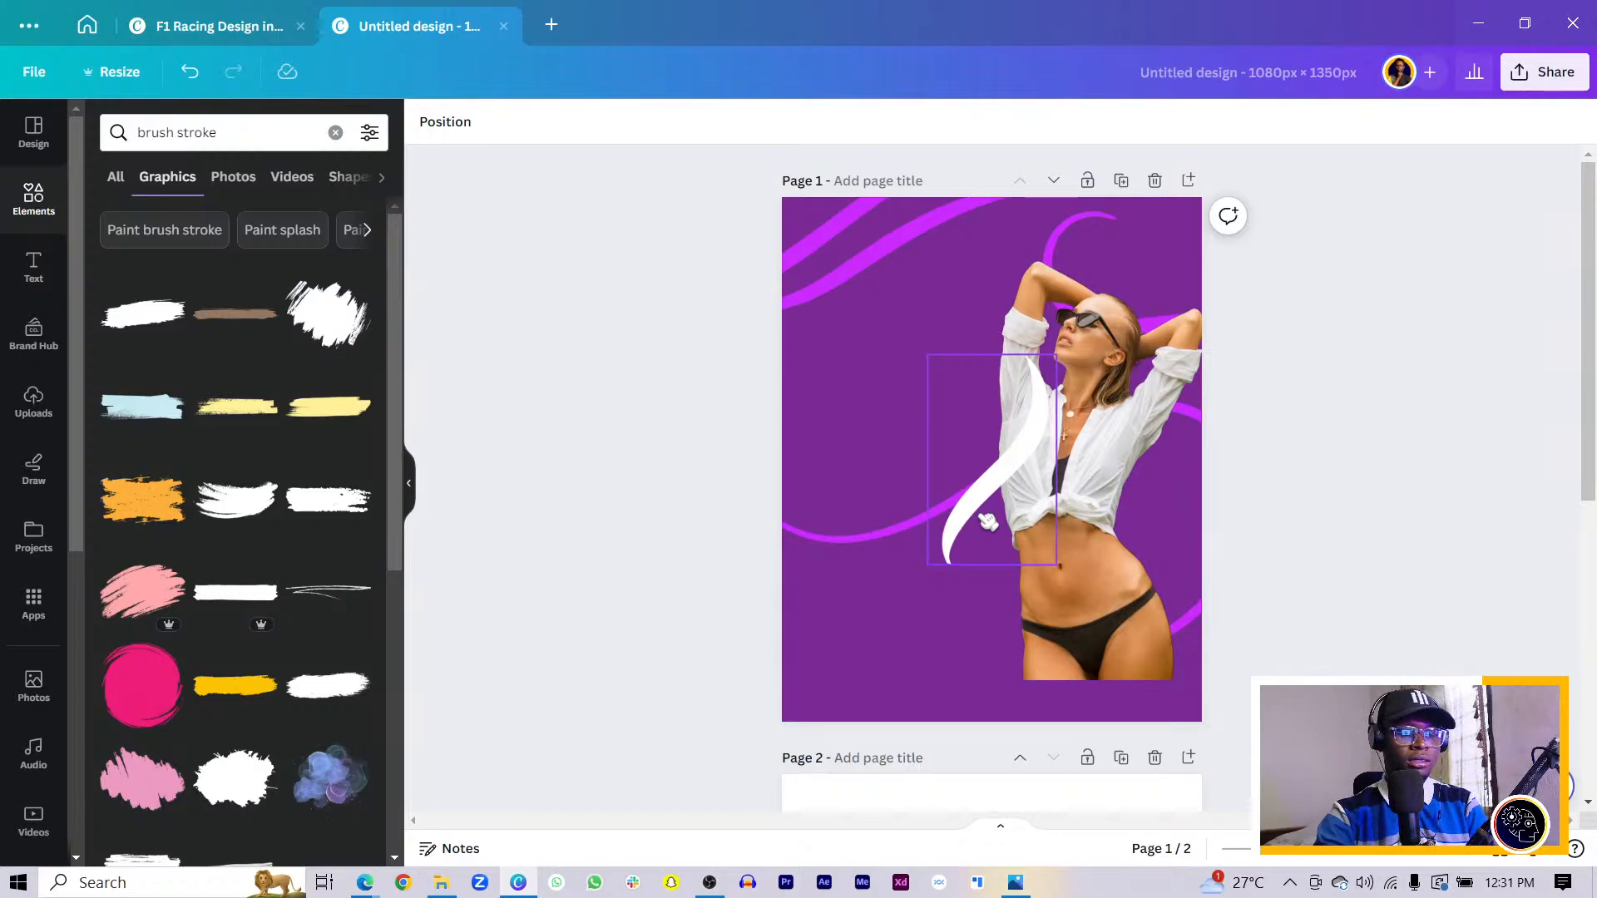
{"action": "scroll", "coordinate": [1056, 499], "scroll_direction": "down", "scroll_amount": 3}
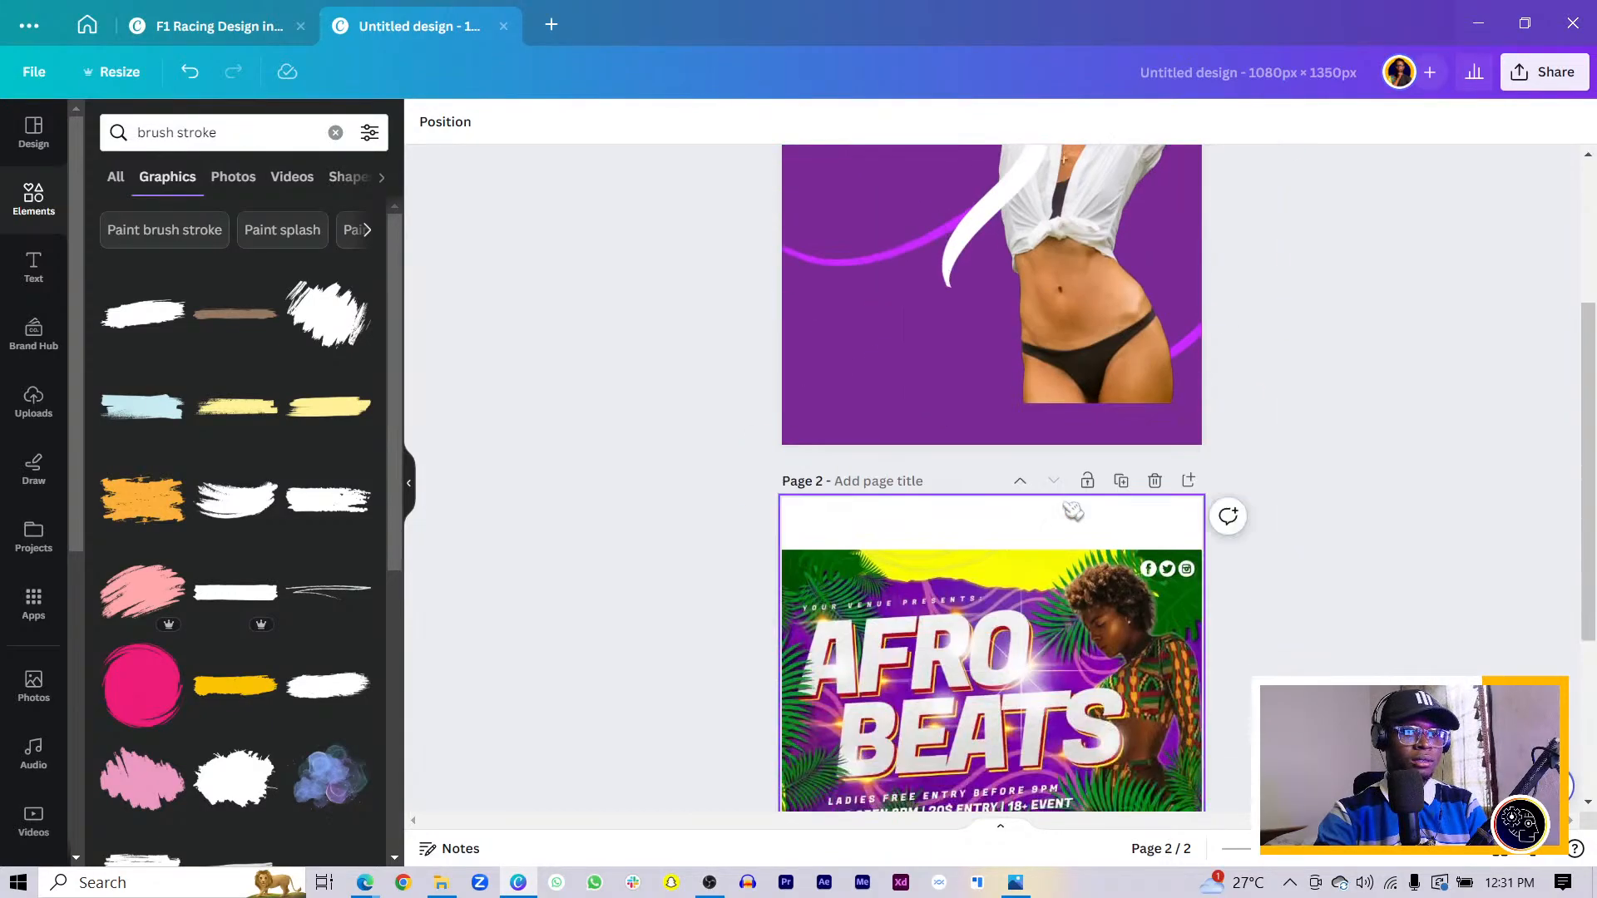
- Add a test page 3 with an enlarged text box reading ']'
{"action": "left_click", "coordinate": [1191, 481]}
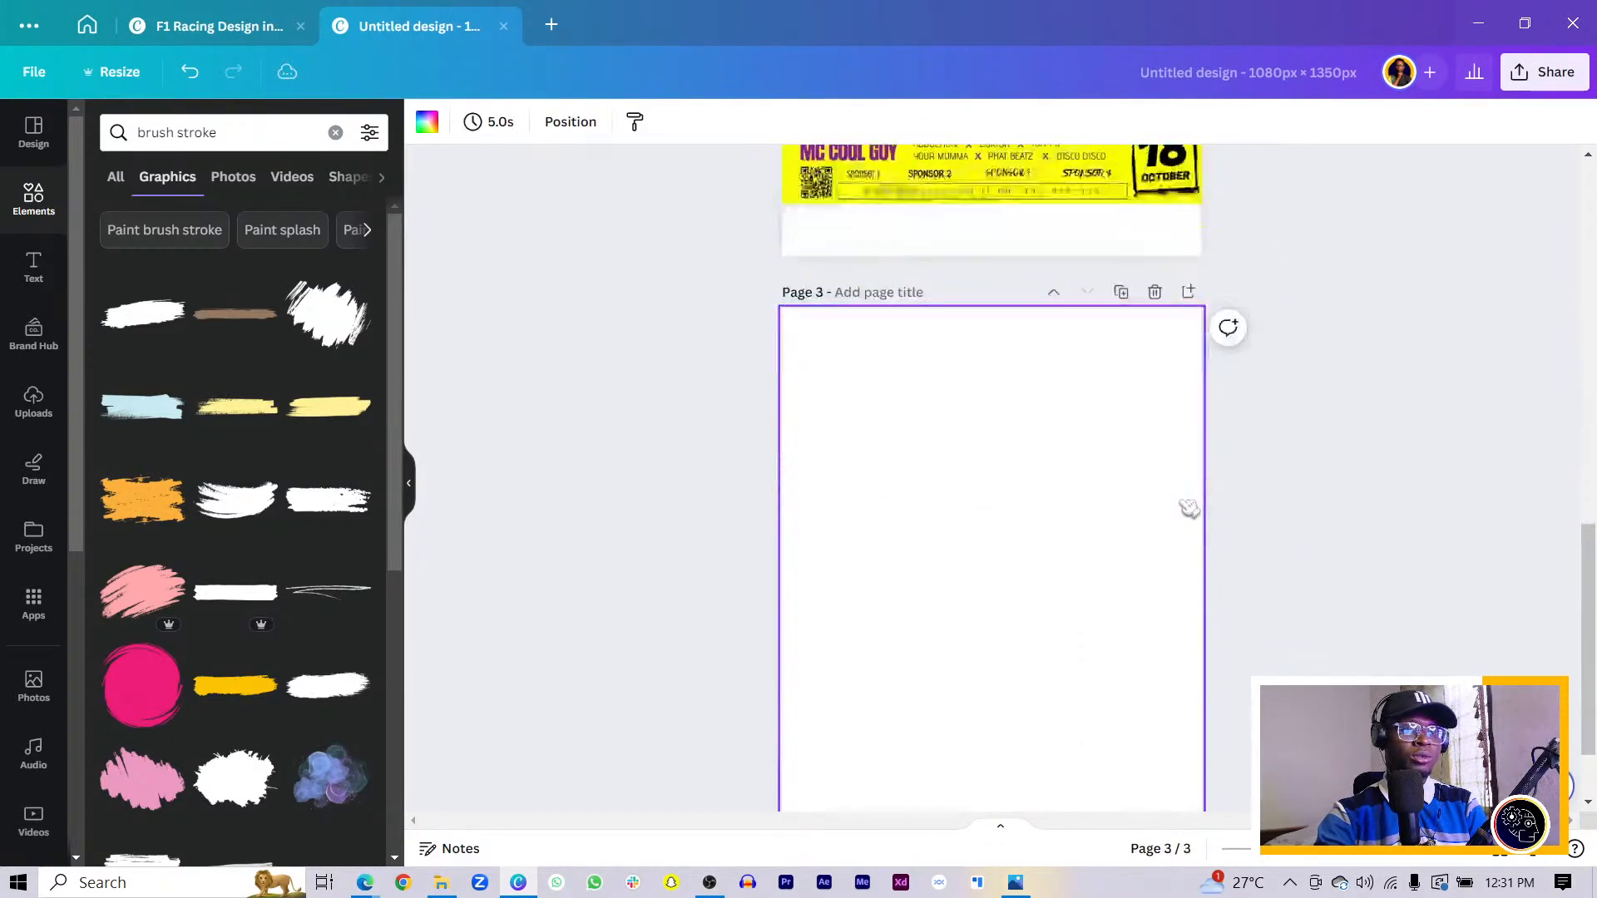
{"action": "key", "text": "t"}
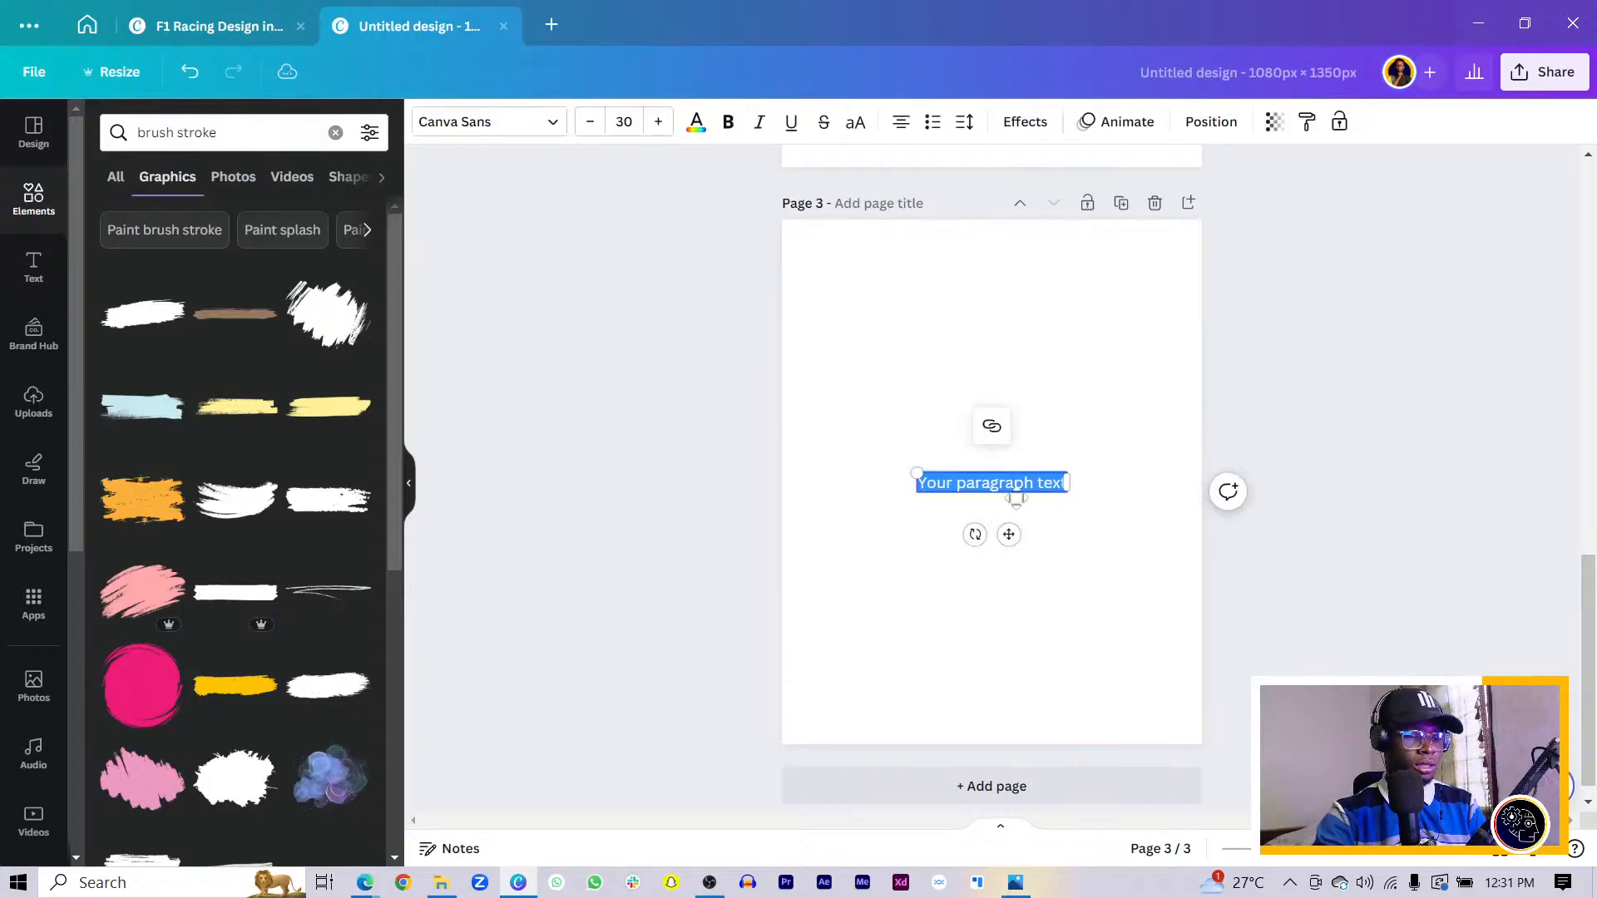
{"action": "key", "text": "BackSpace"}
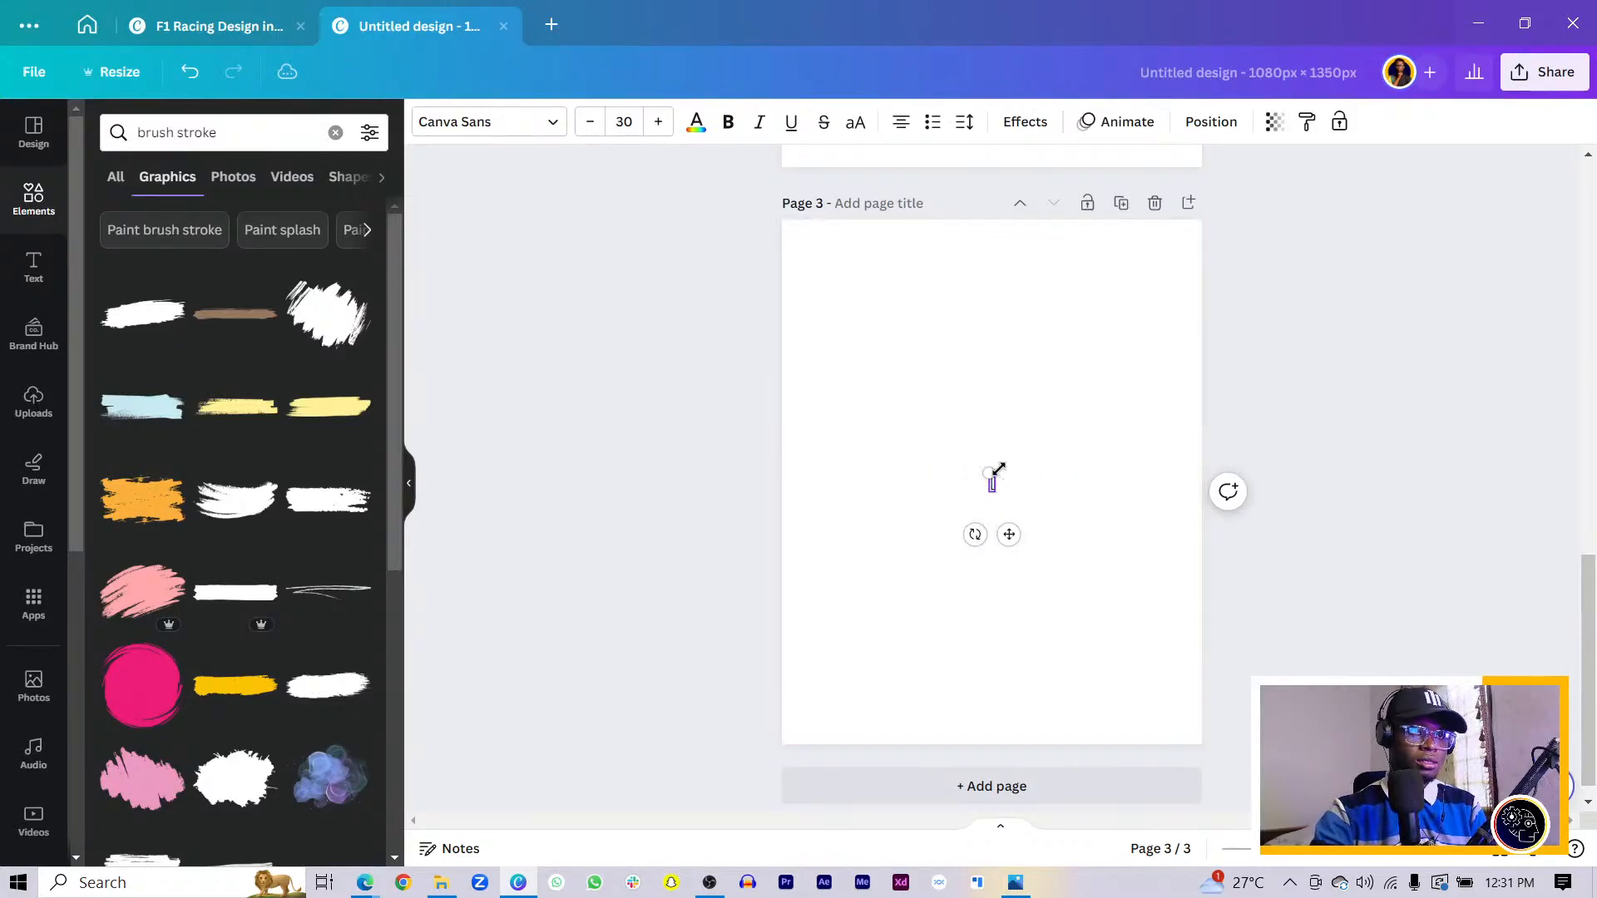
{"action": "left_click_drag", "start_coordinate": [988, 472], "coordinate": [830, 391]}
{"action": "left_click", "coordinate": [895, 538]}
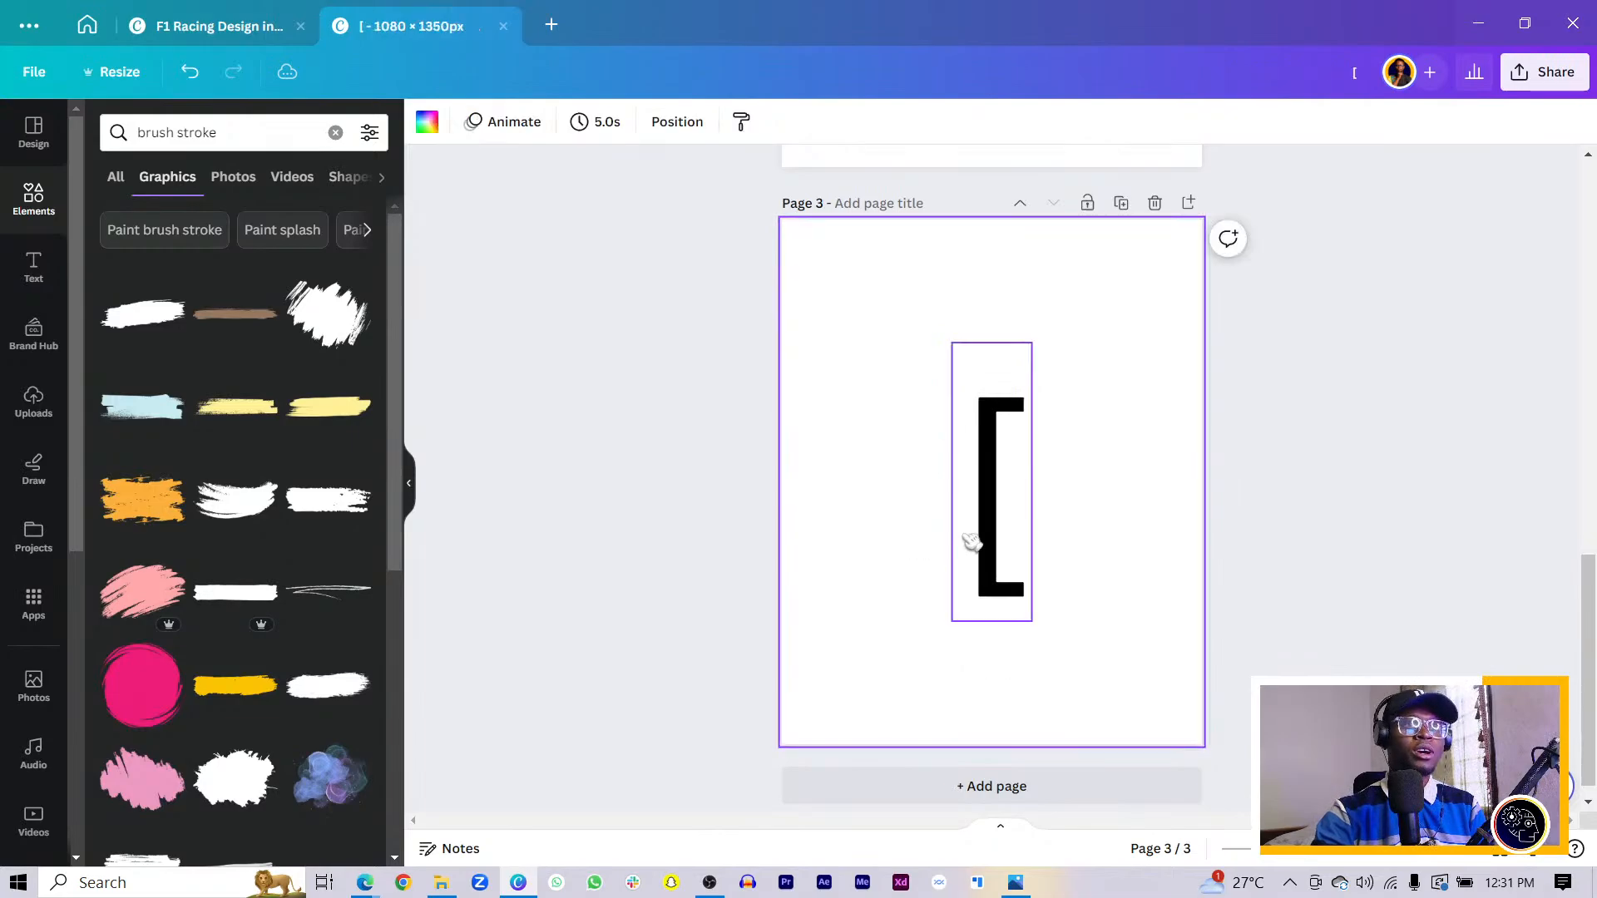
{"action": "left_click", "coordinate": [1012, 526]}
{"action": "left_click", "coordinate": [1006, 522]}
{"action": "type", "text": "]"}
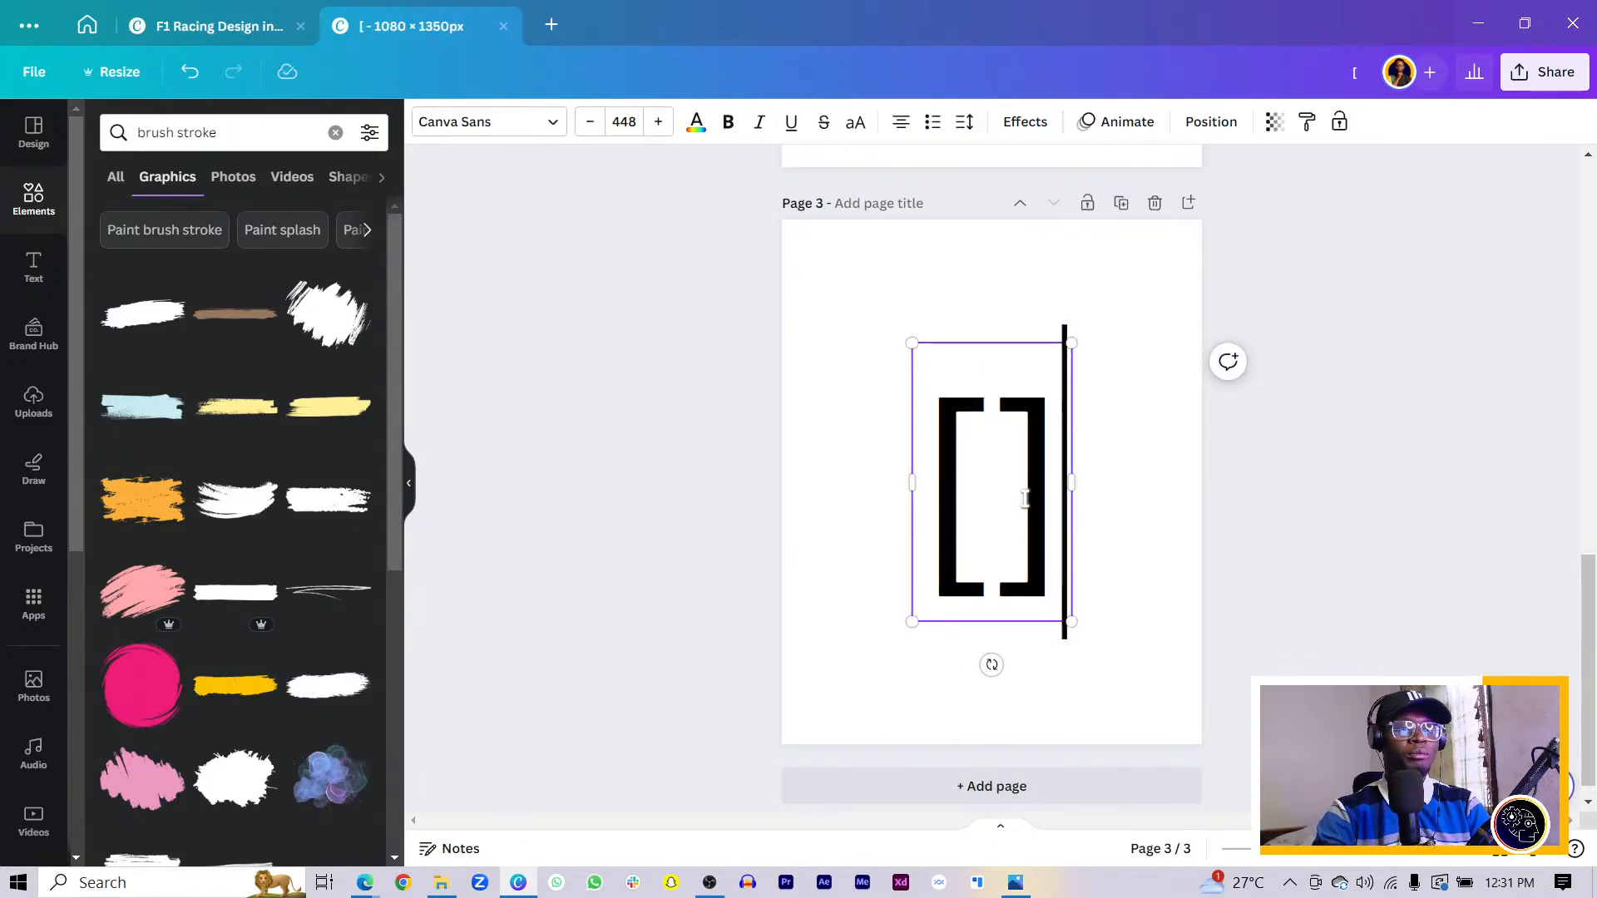
{"action": "left_click", "coordinate": [1151, 468]}
- Delete the bracket text box and remove the empty page 3
{"action": "left_click", "coordinate": [1010, 478]}
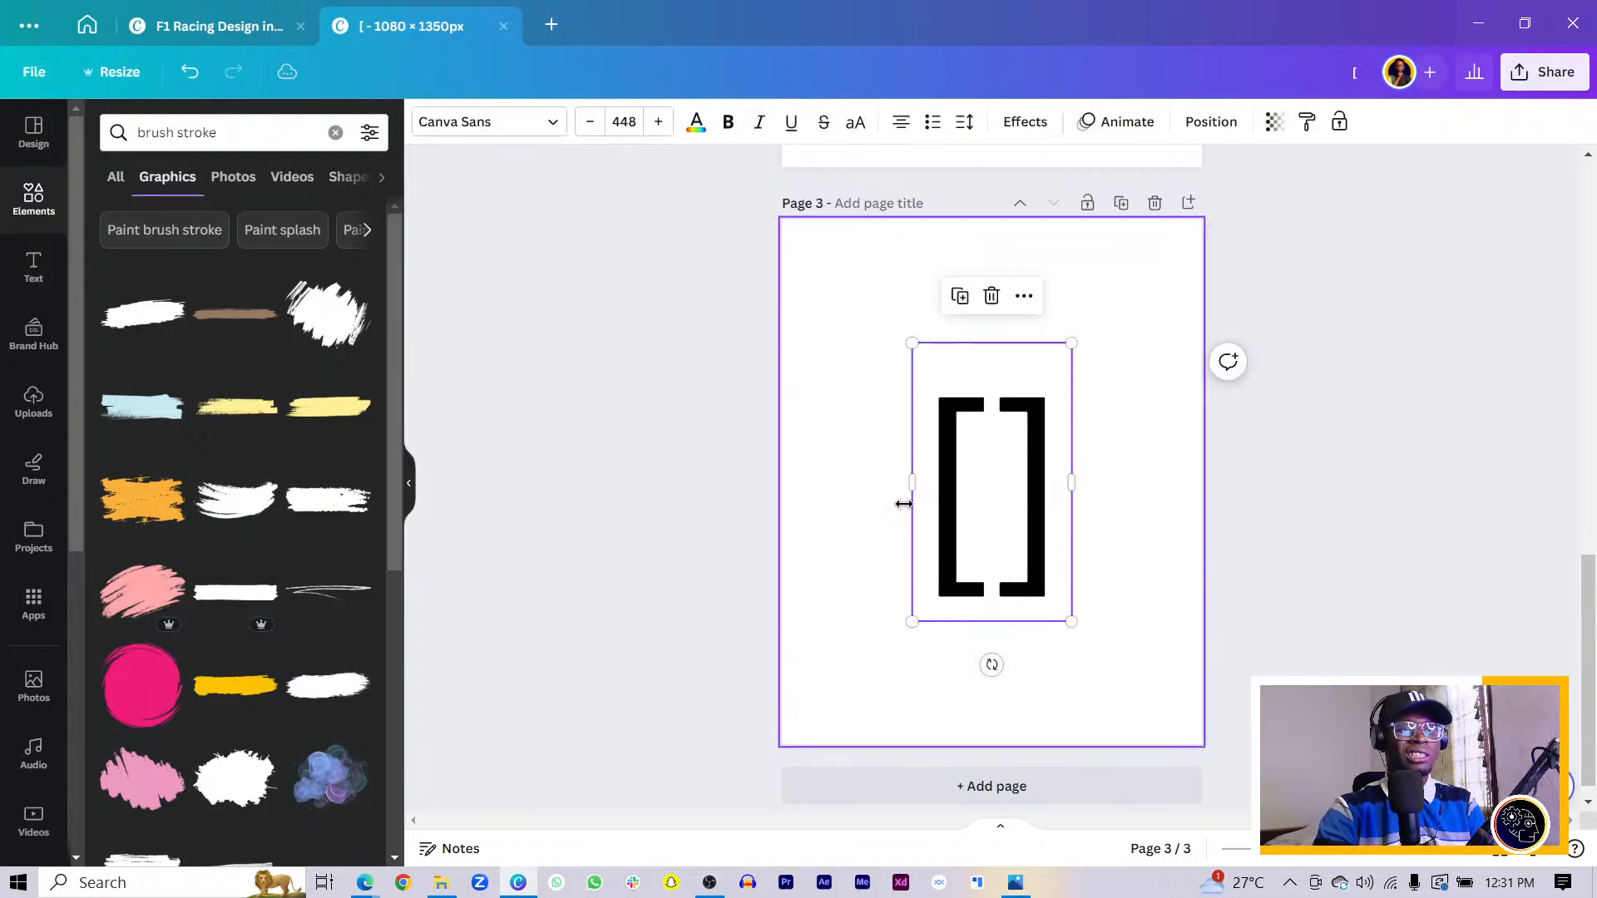
{"action": "left_click", "coordinate": [978, 516]}
{"action": "key", "text": "Delete"}
{"action": "left_click", "coordinate": [914, 534]}
{"action": "left_click", "coordinate": [1012, 517]}
{"action": "key", "text": "Delete"}
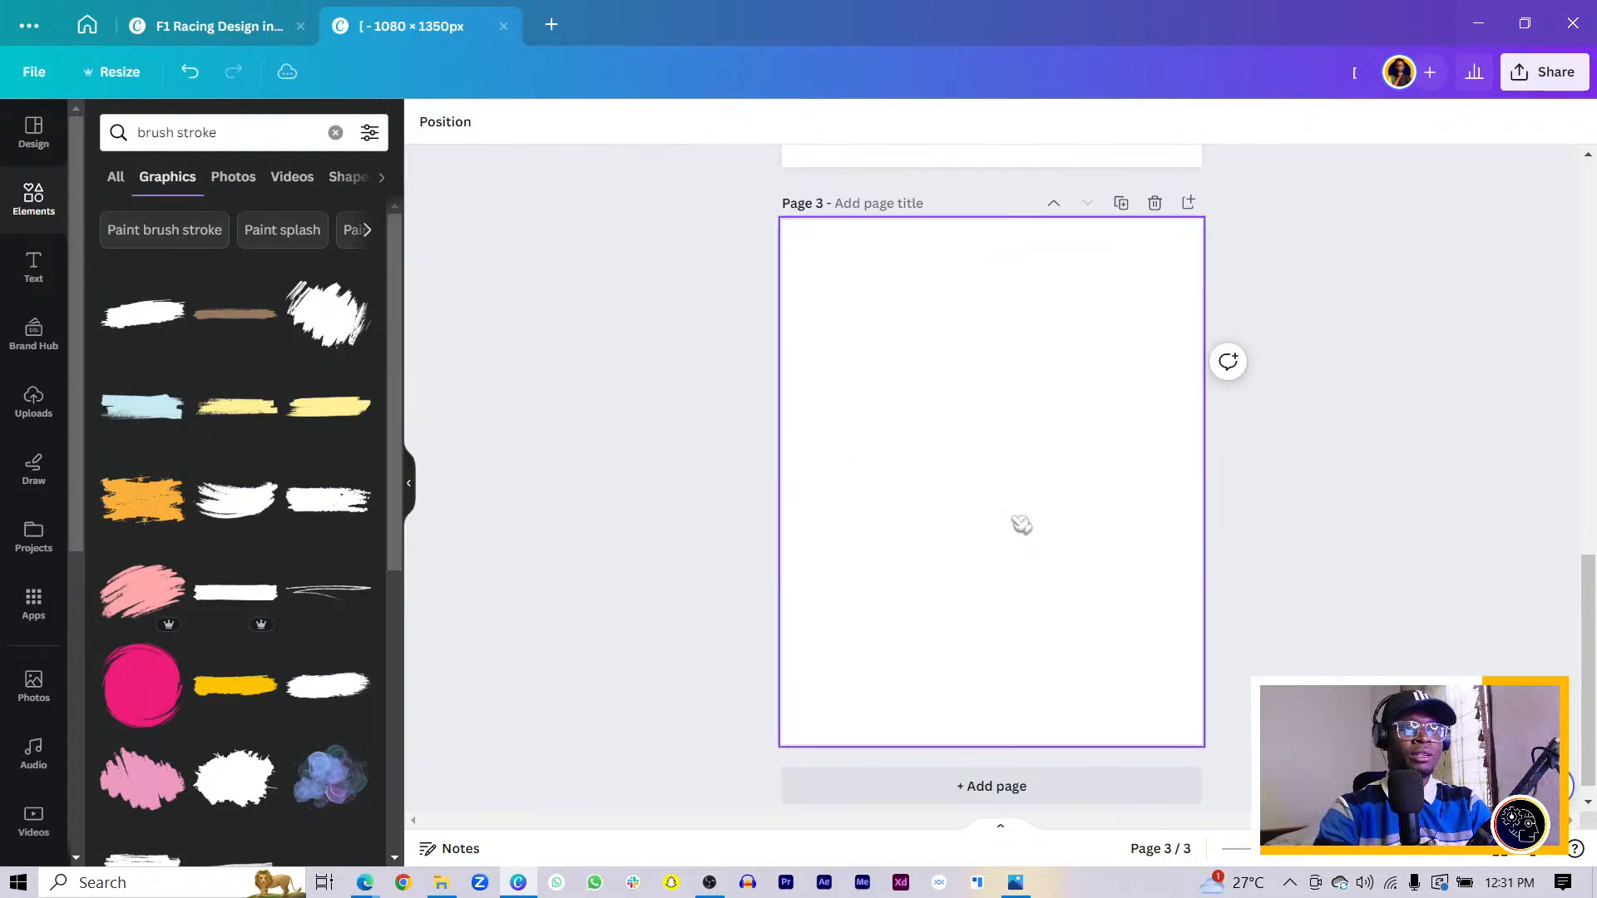
{"action": "left_click", "coordinate": [1154, 203]}
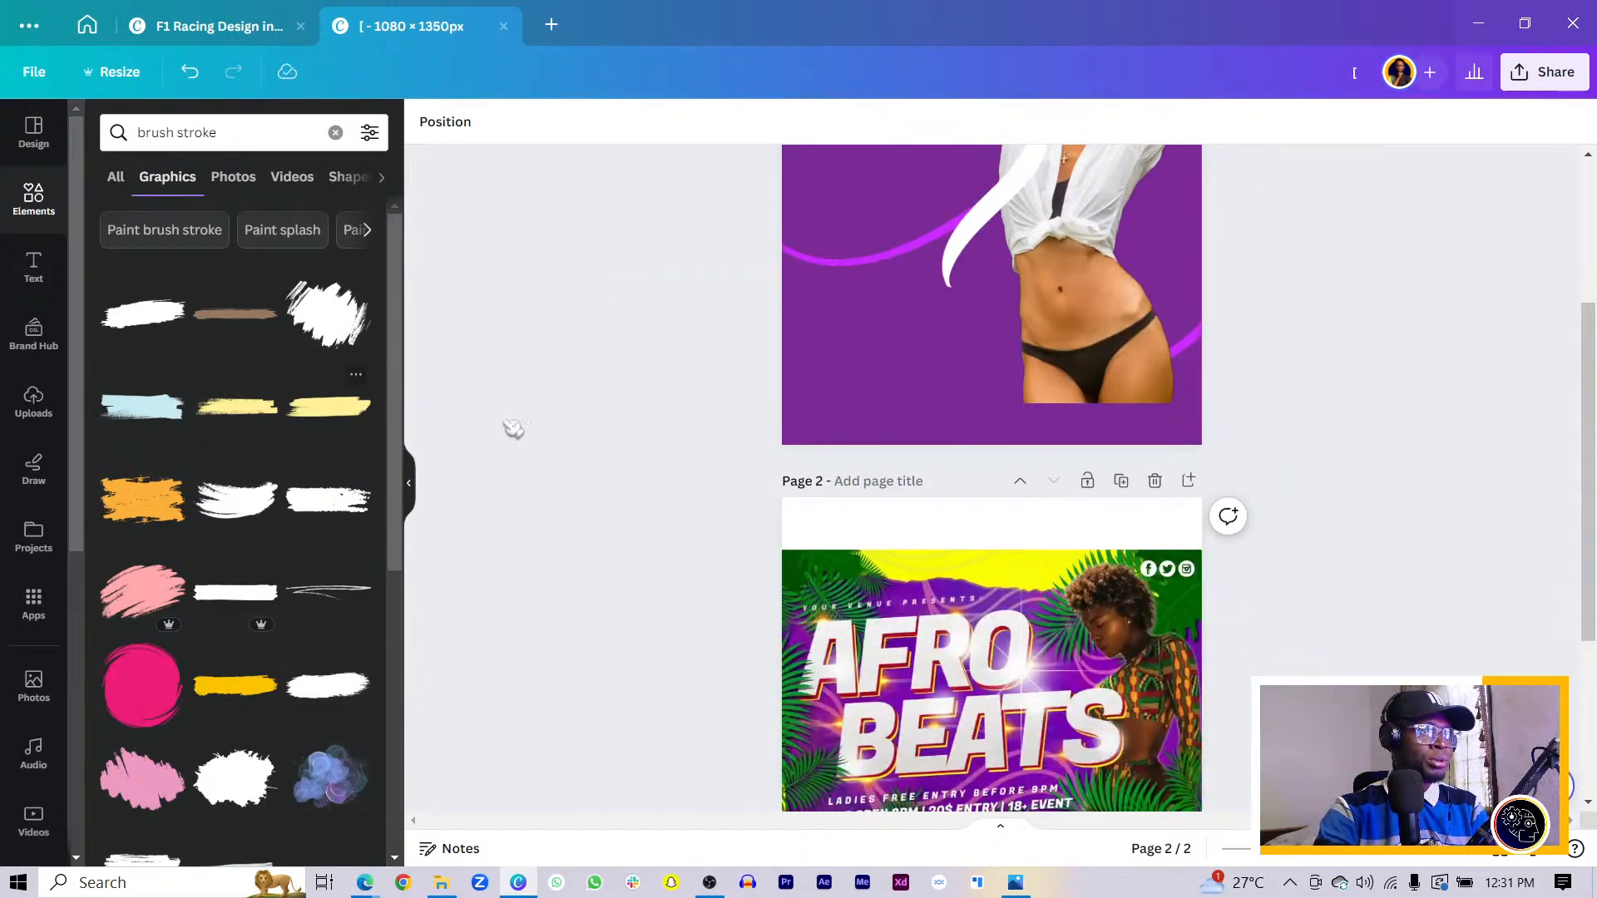
{"action": "scroll", "coordinate": [760, 453], "scroll_direction": "up", "scroll_amount": 3}
- Add the white brush stroke to page 1, enlarge it and move it to the top
{"action": "left_click", "coordinate": [142, 315]}
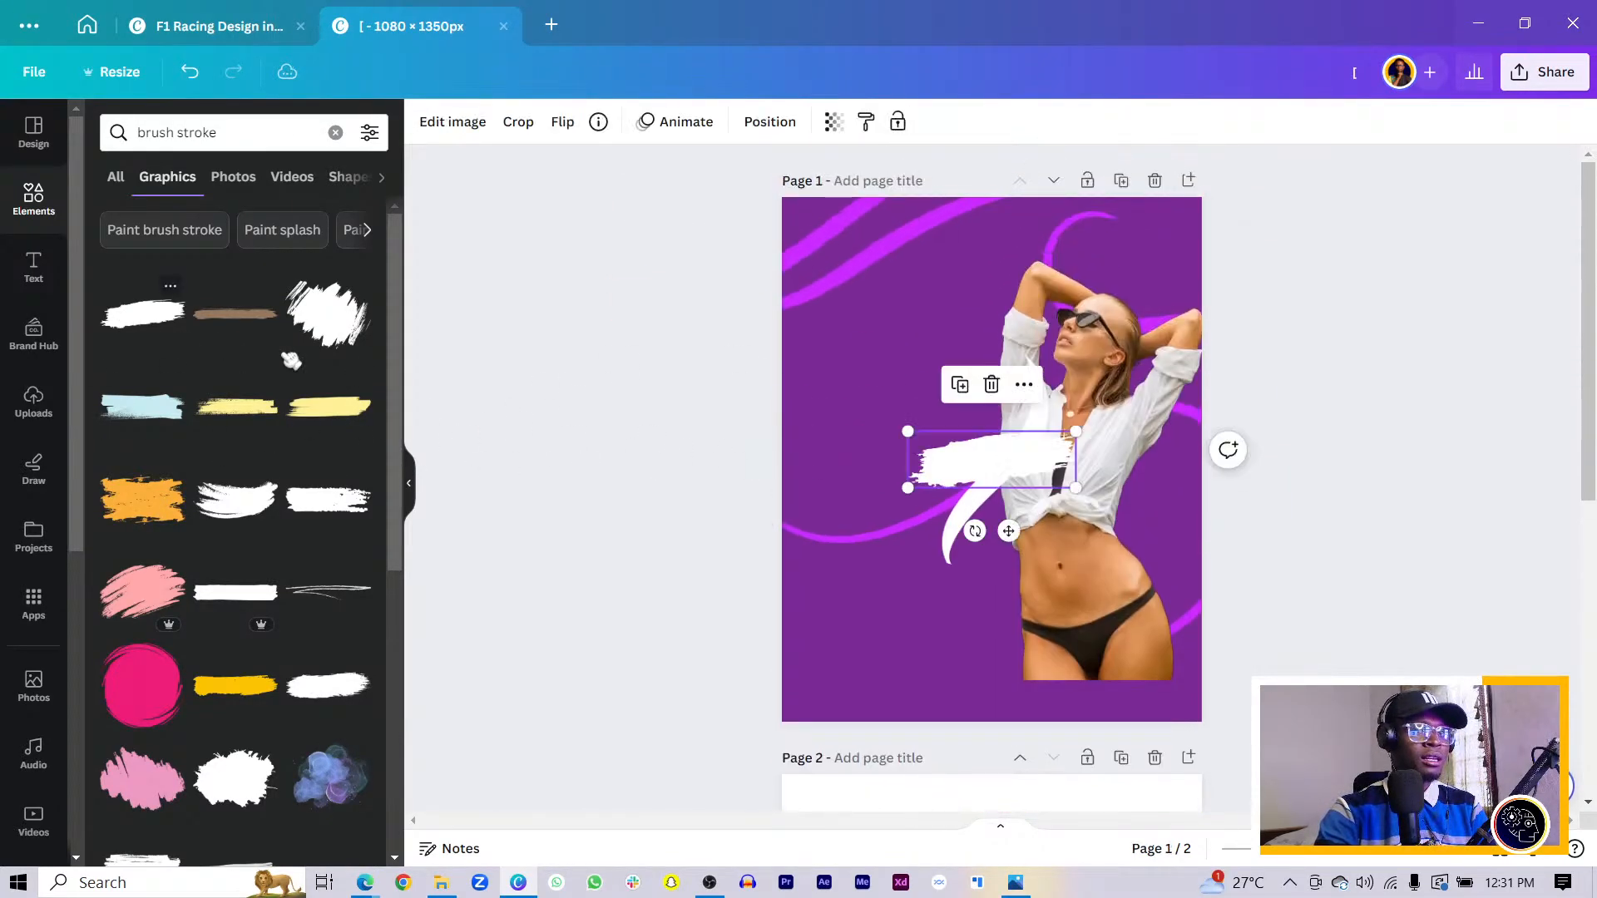
{"action": "left_click_drag", "start_coordinate": [892, 487], "coordinate": [449, 670]}
{"action": "mouse_move", "coordinate": [834, 563]}
{"action": "left_mouse_down"}
{"action": "mouse_move", "coordinate": [1159, 646]}
{"action": "mouse_move", "coordinate": [1189, 668]}
{"action": "left_mouse_up"}
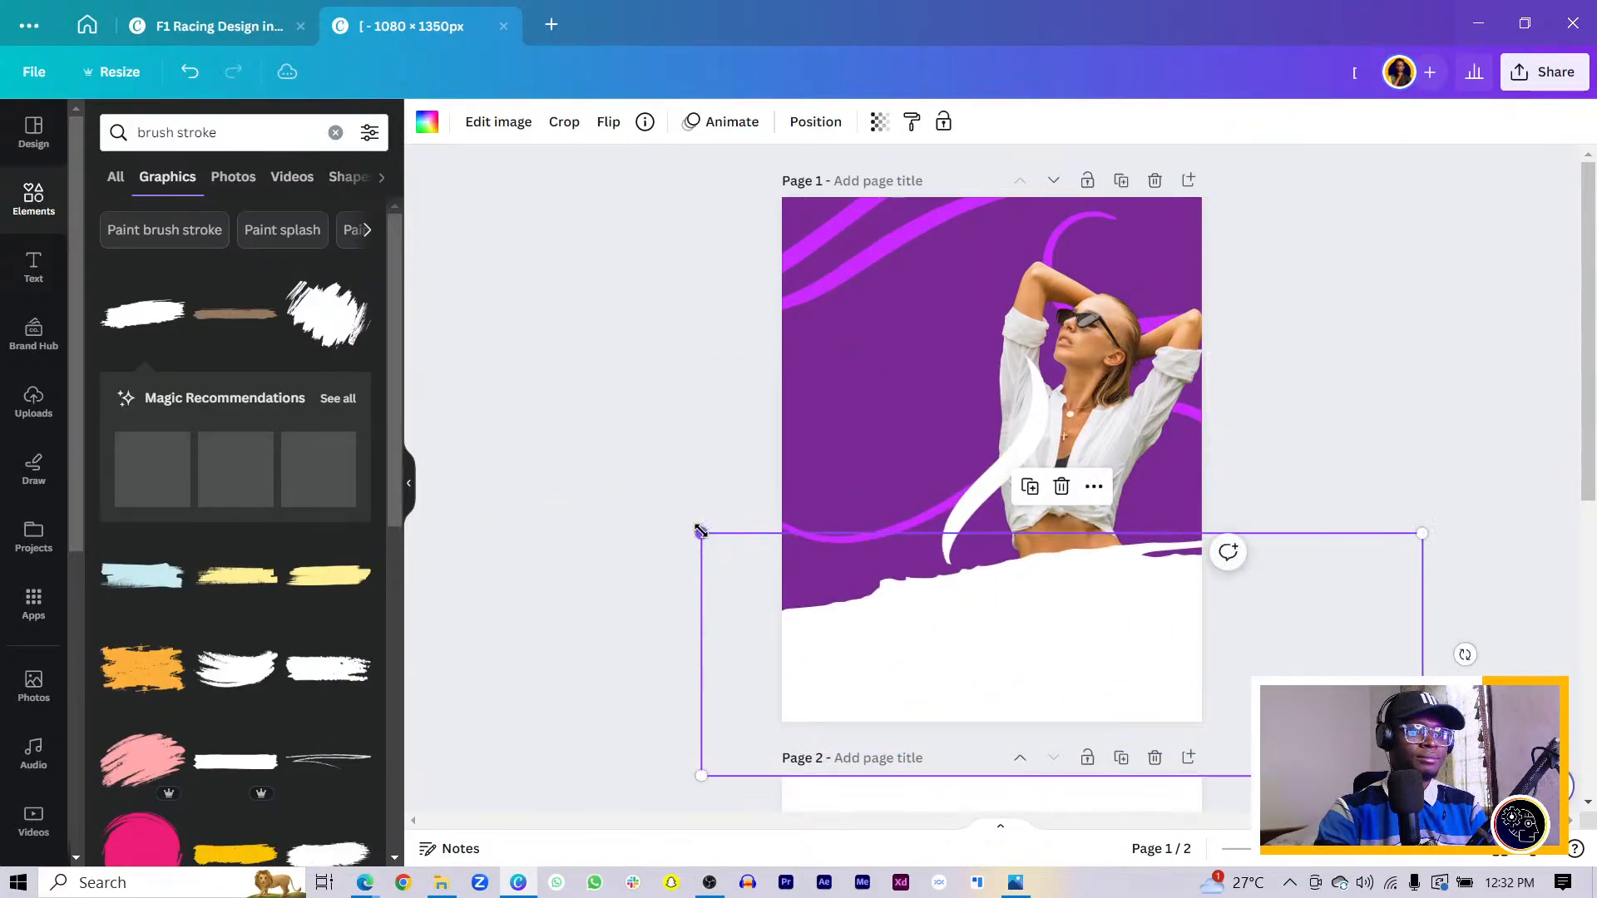
{"action": "left_click_drag", "start_coordinate": [700, 530], "coordinate": [617, 504]}
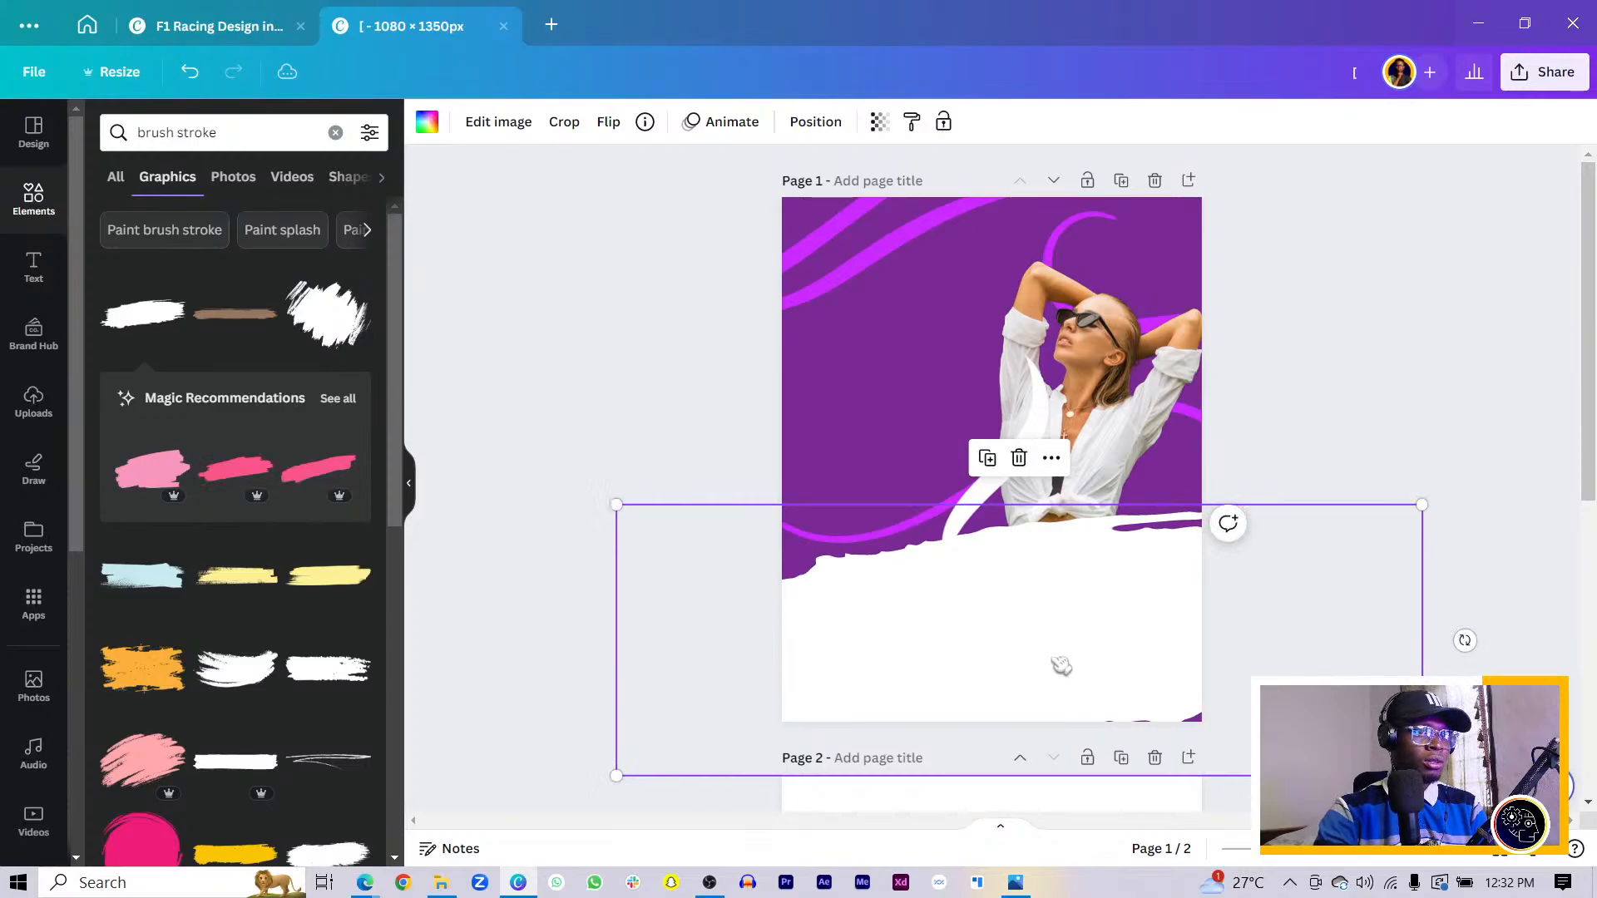
{"action": "mouse_move", "coordinate": [1060, 666]}
{"action": "left_mouse_down"}
{"action": "mouse_move", "coordinate": [1020, 454]}
{"action": "mouse_move", "coordinate": [1023, 346]}
{"action": "left_mouse_up"}
- Add the orange brush stroke and enlarge it along the page bottom
{"action": "left_click", "coordinate": [142, 668]}
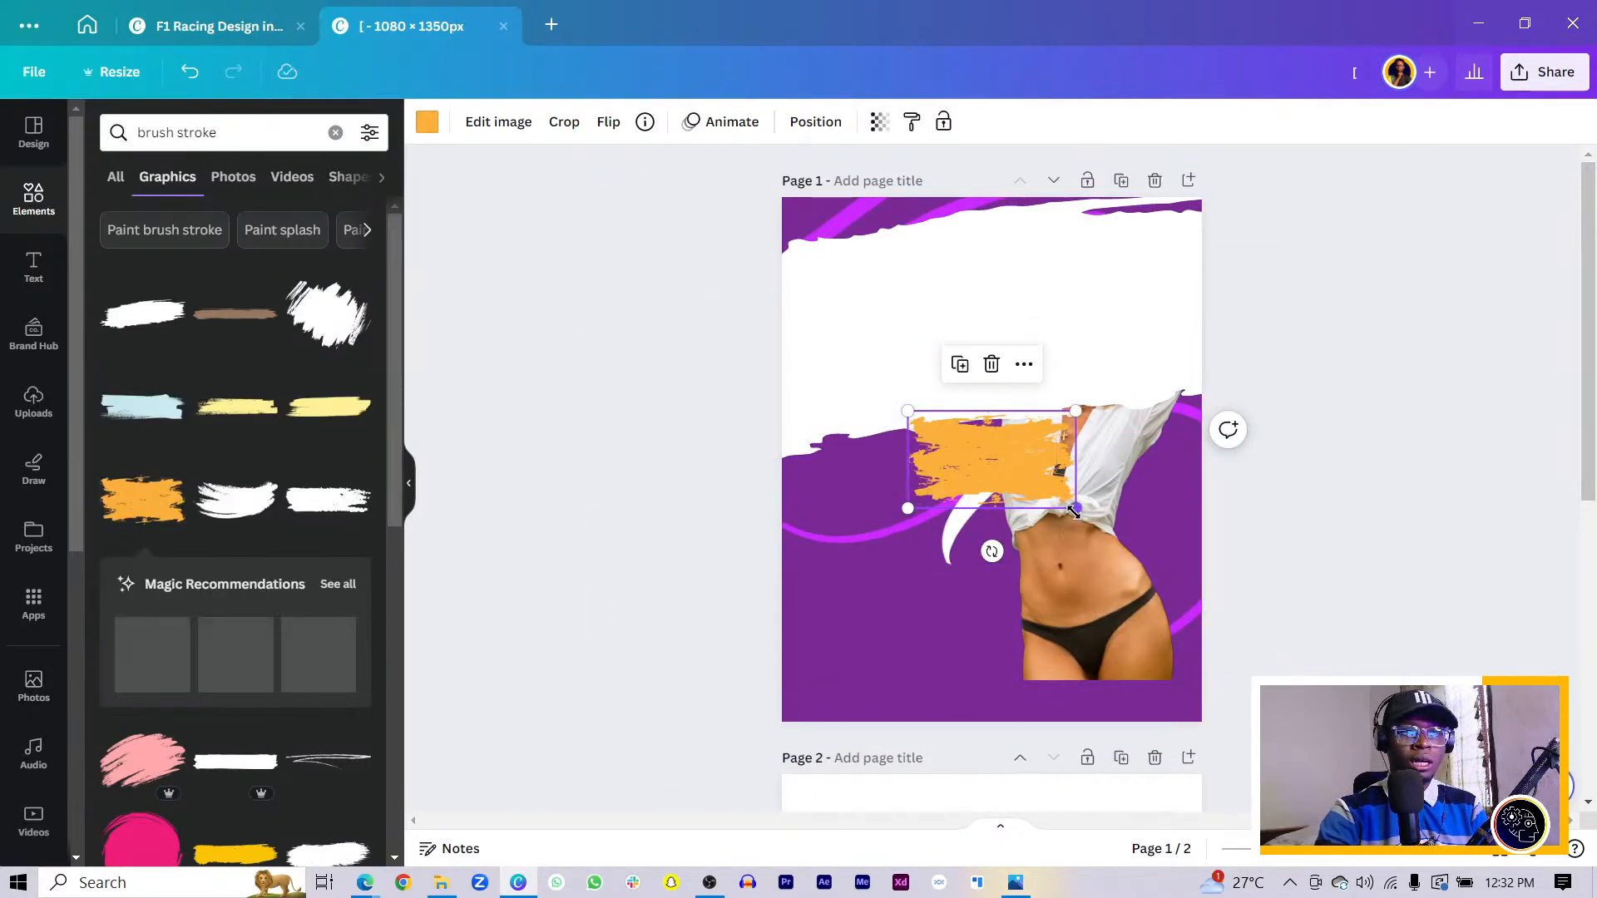
{"action": "left_click_drag", "start_coordinate": [1074, 511], "coordinate": [1533, 769]}
{"action": "mouse_move", "coordinate": [1112, 563]}
{"action": "left_mouse_down"}
{"action": "mouse_move", "coordinate": [799, 670]}
{"action": "mouse_move", "coordinate": [882, 619]}
{"action": "left_mouse_up"}
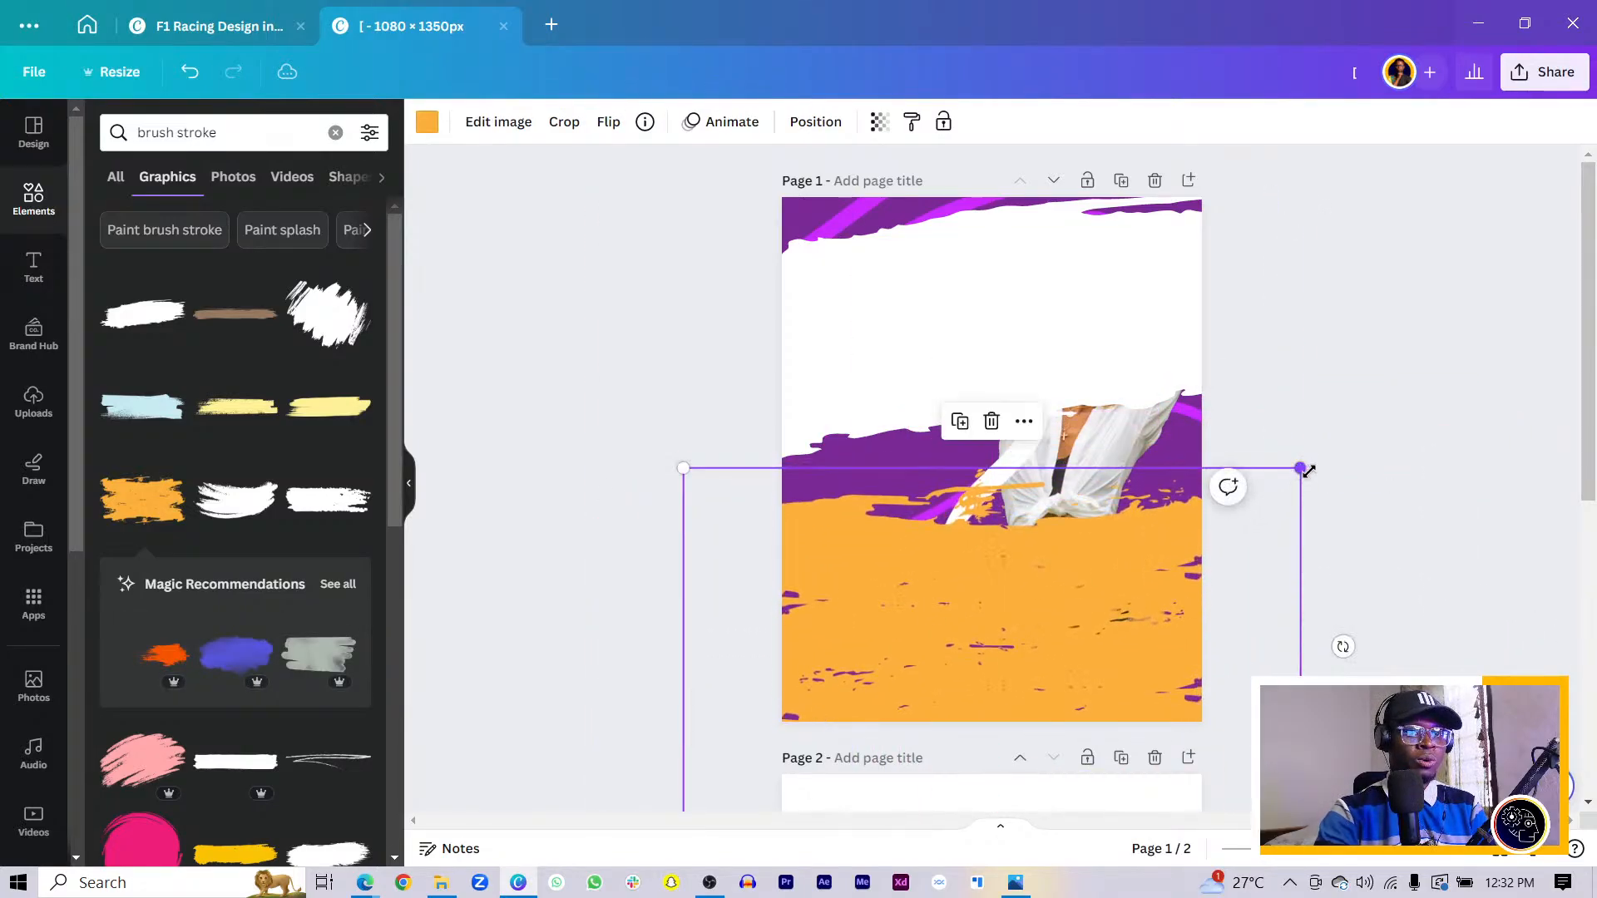
{"action": "left_click_drag", "start_coordinate": [1308, 472], "coordinate": [1323, 454]}
{"action": "left_click_drag", "start_coordinate": [1029, 620], "coordinate": [1002, 672]}
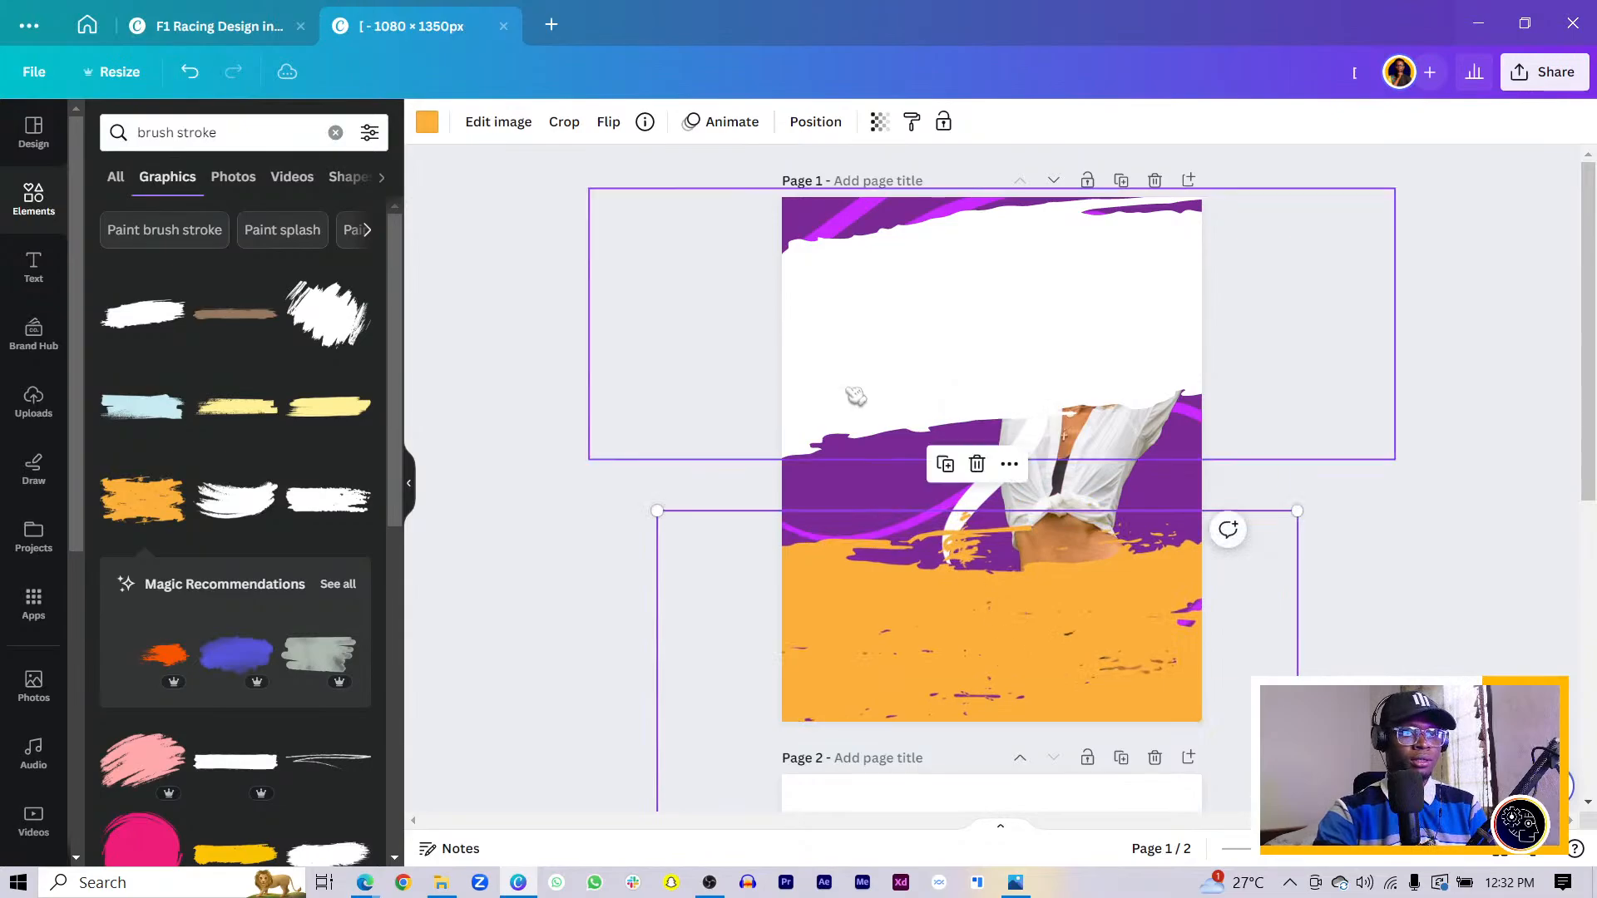
- Delete the white stroke and recolour the bottom stroke brand yellow
{"action": "left_click", "coordinate": [856, 398]}
{"action": "key", "text": "Delete"}
{"action": "left_click", "coordinate": [905, 666]}
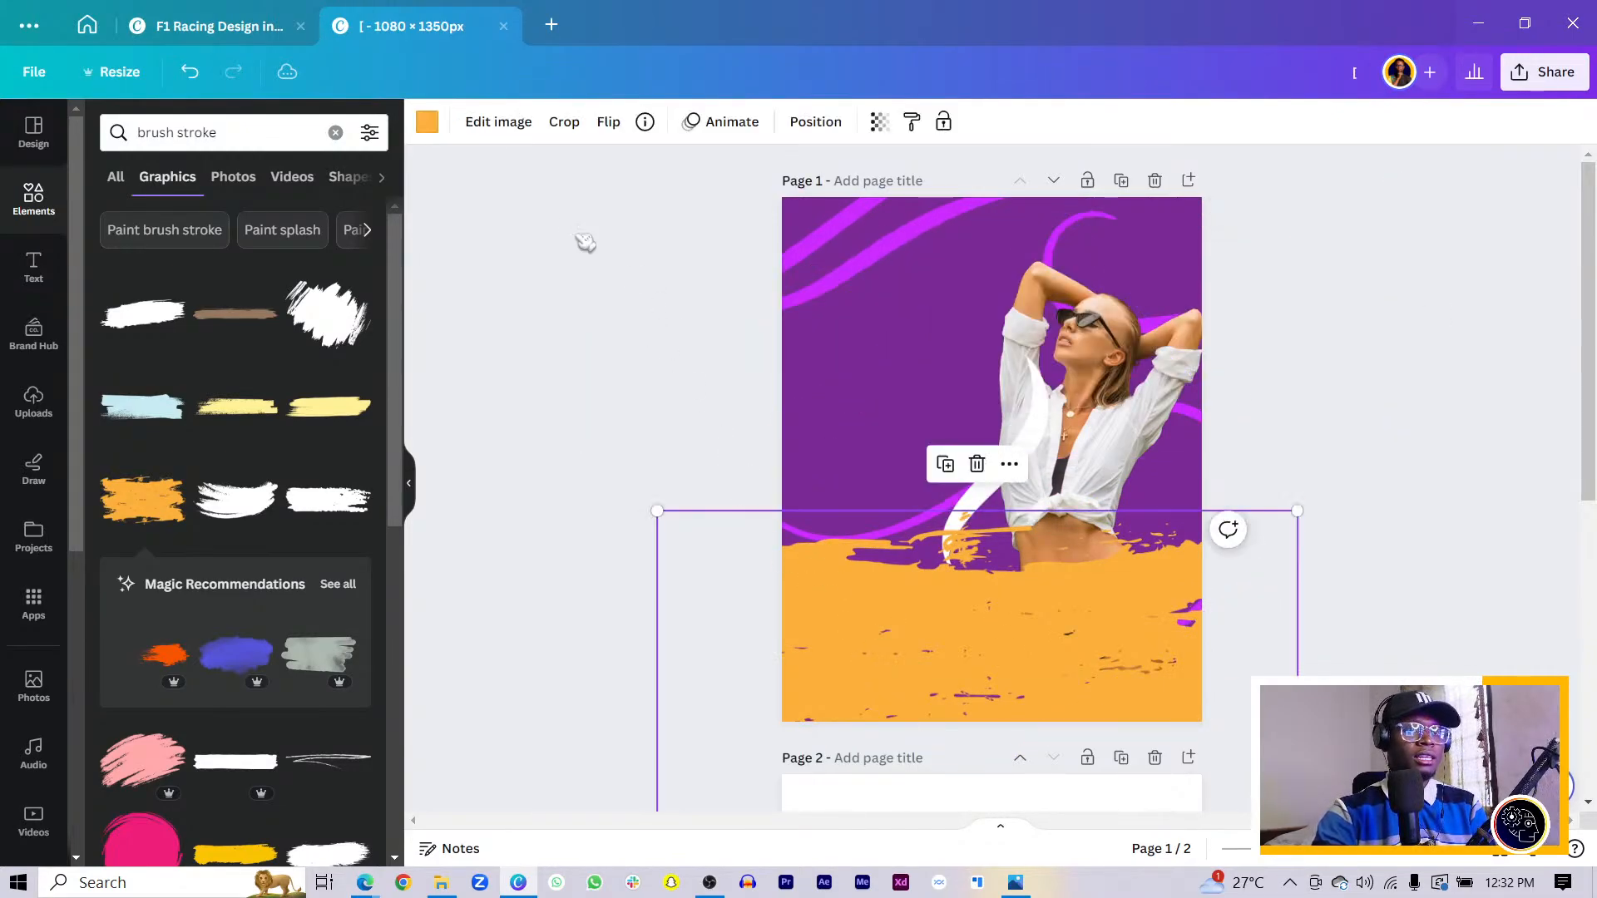
{"action": "left_click", "coordinate": [427, 122]}
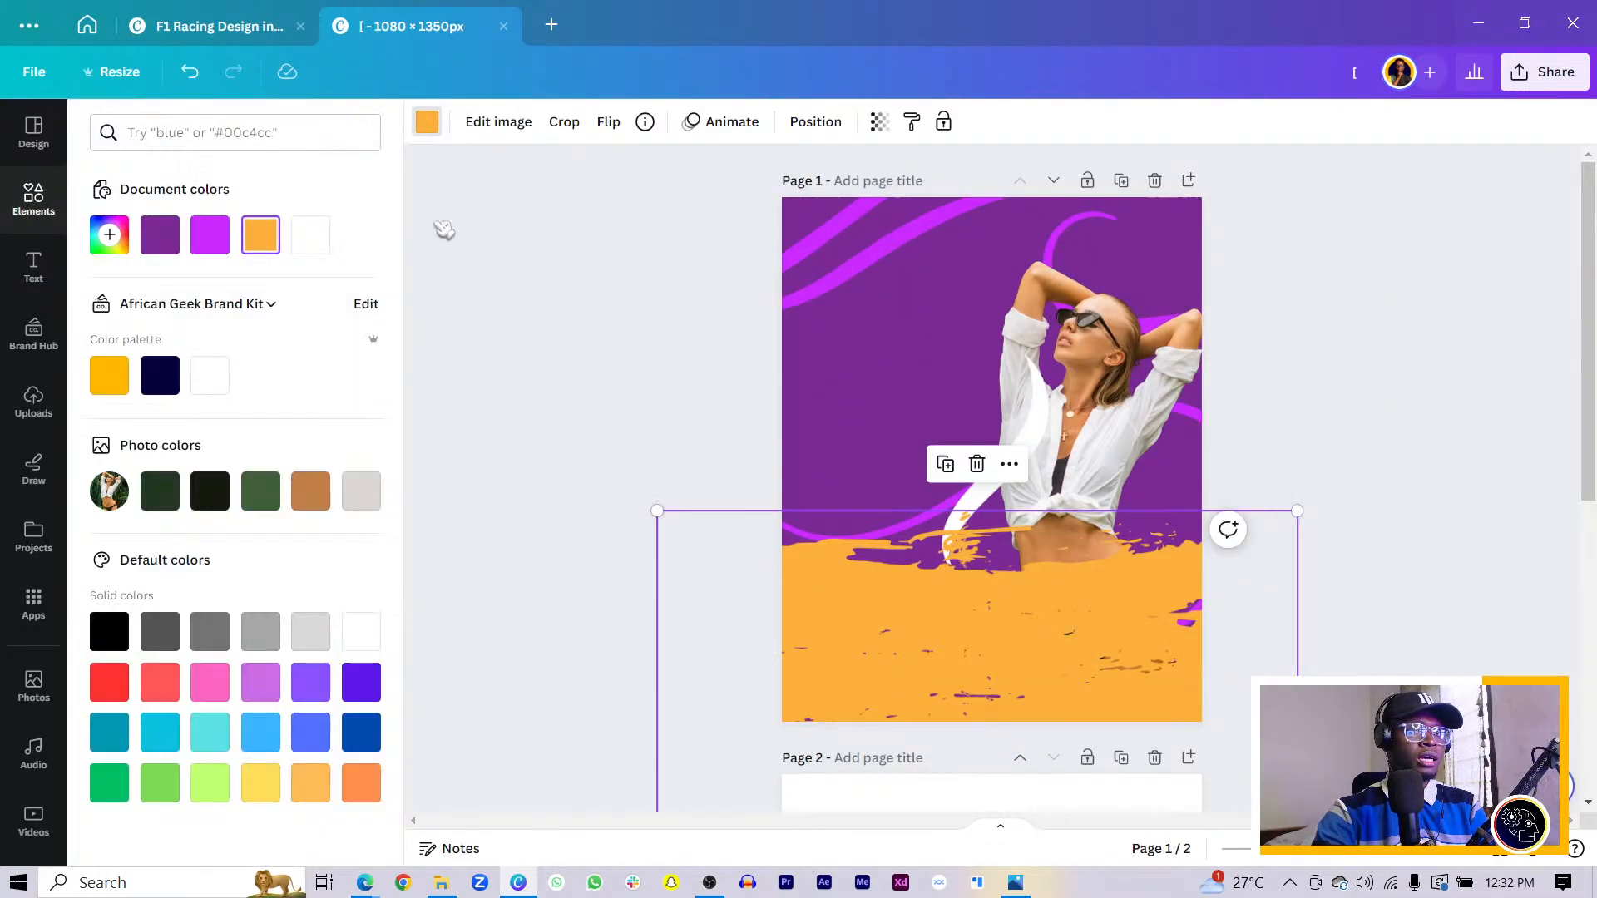
{"action": "left_click", "coordinate": [109, 376]}
{"action": "left_click_drag", "start_coordinate": [898, 574], "coordinate": [984, 615]}
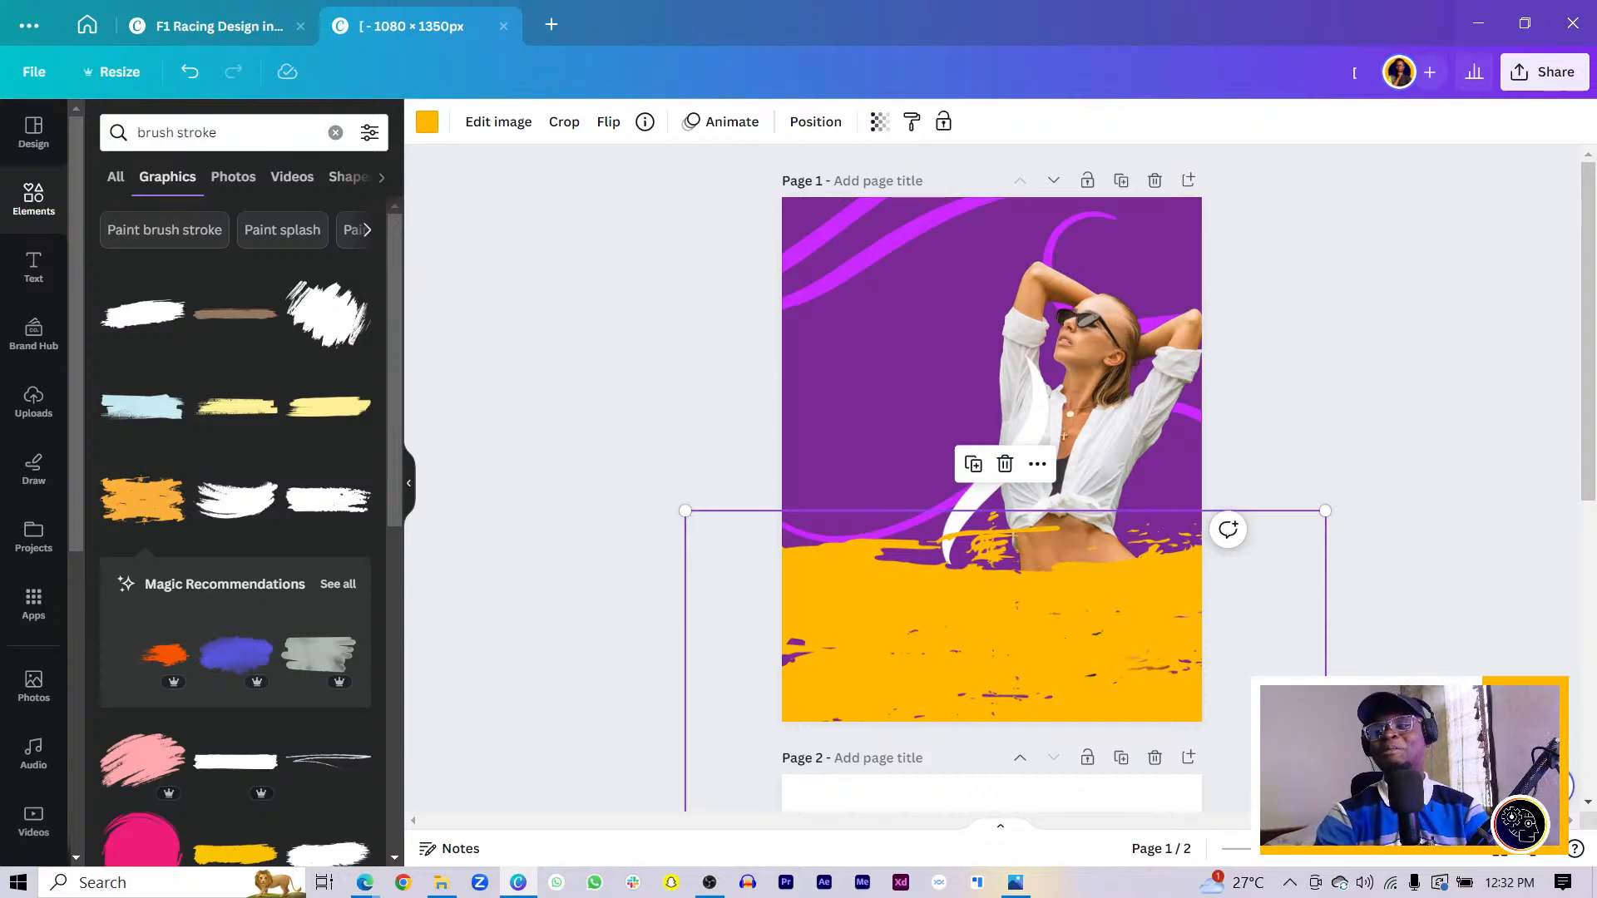
- Nudge and rotate the purple curve, then undo both changes
{"action": "left_click", "coordinate": [880, 522]}
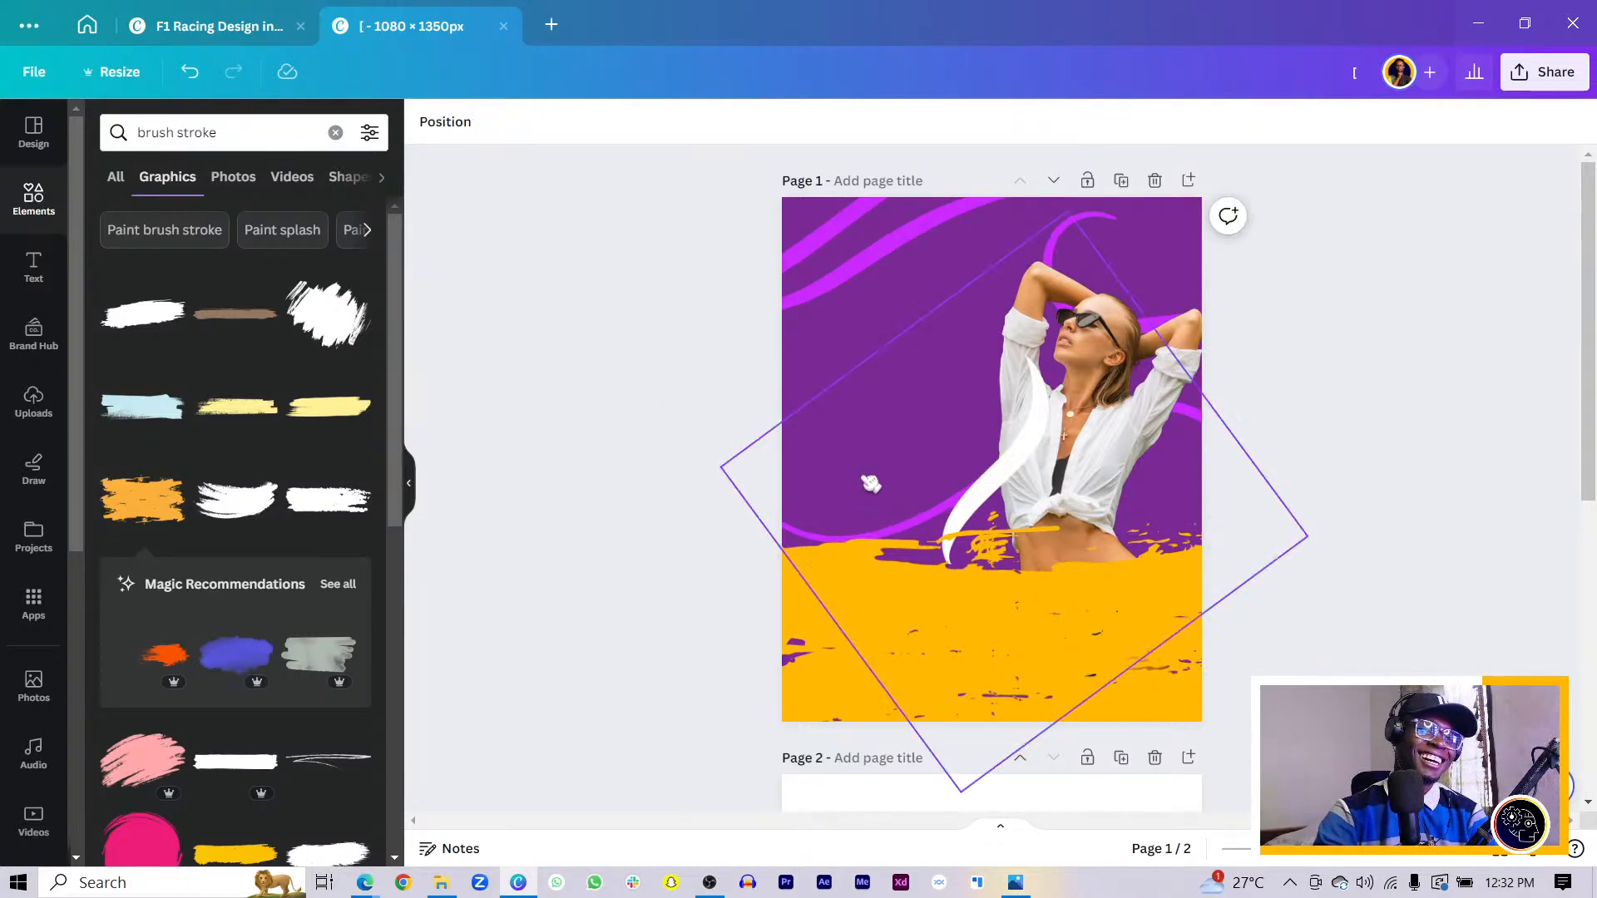
{"action": "left_click_drag", "start_coordinate": [871, 497], "coordinate": [845, 460]}
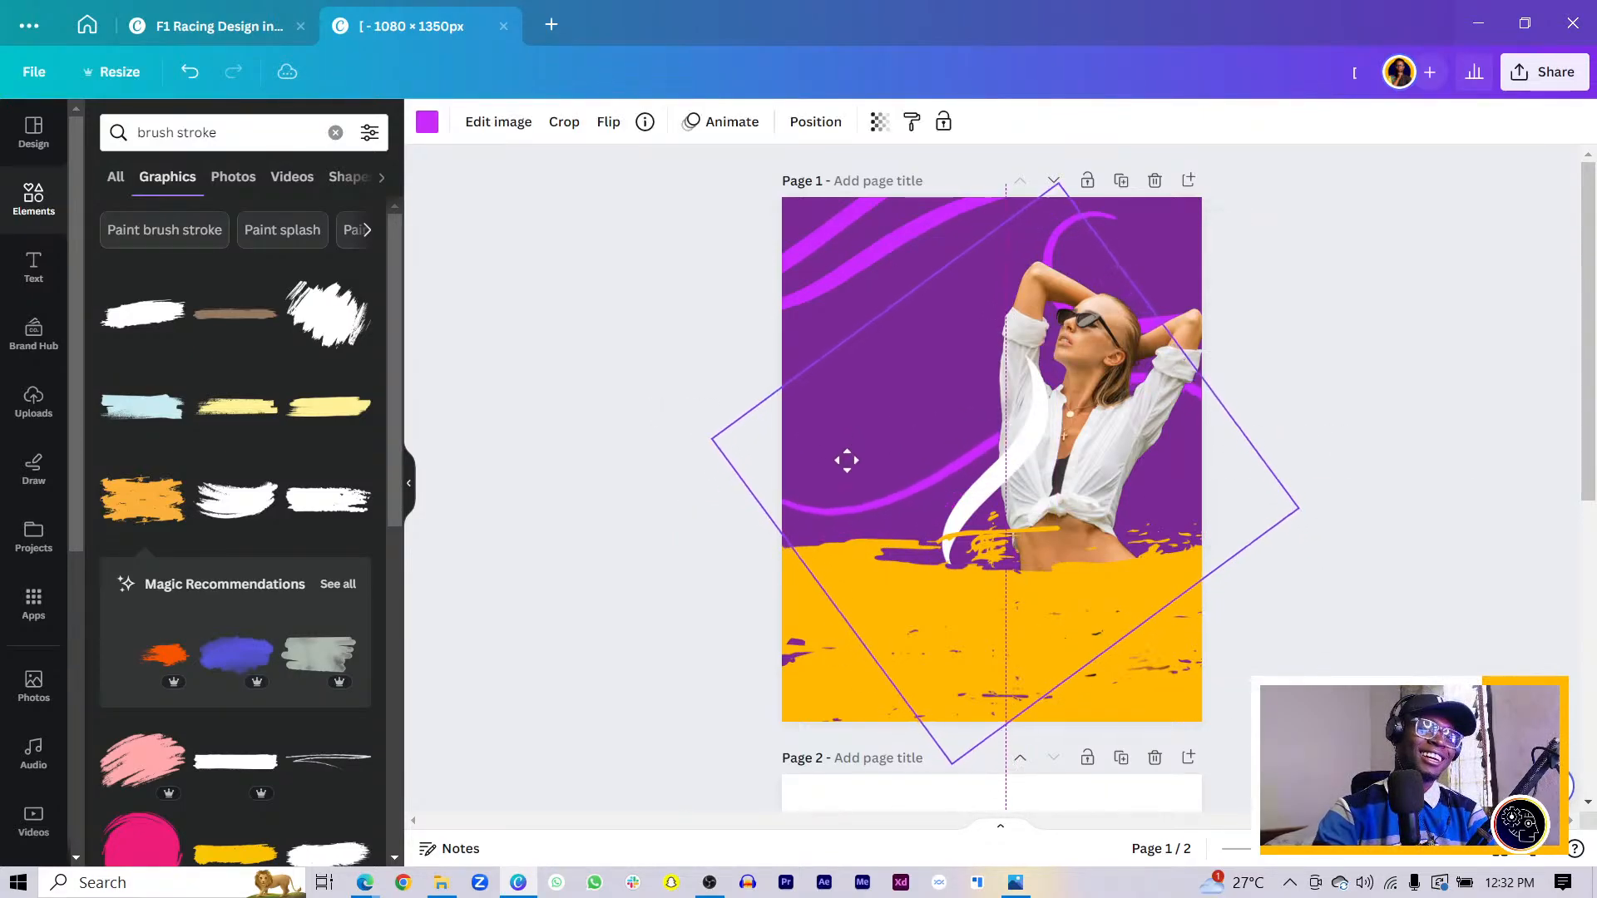
{"action": "left_click_drag", "start_coordinate": [1150, 671], "coordinate": [1123, 705]}
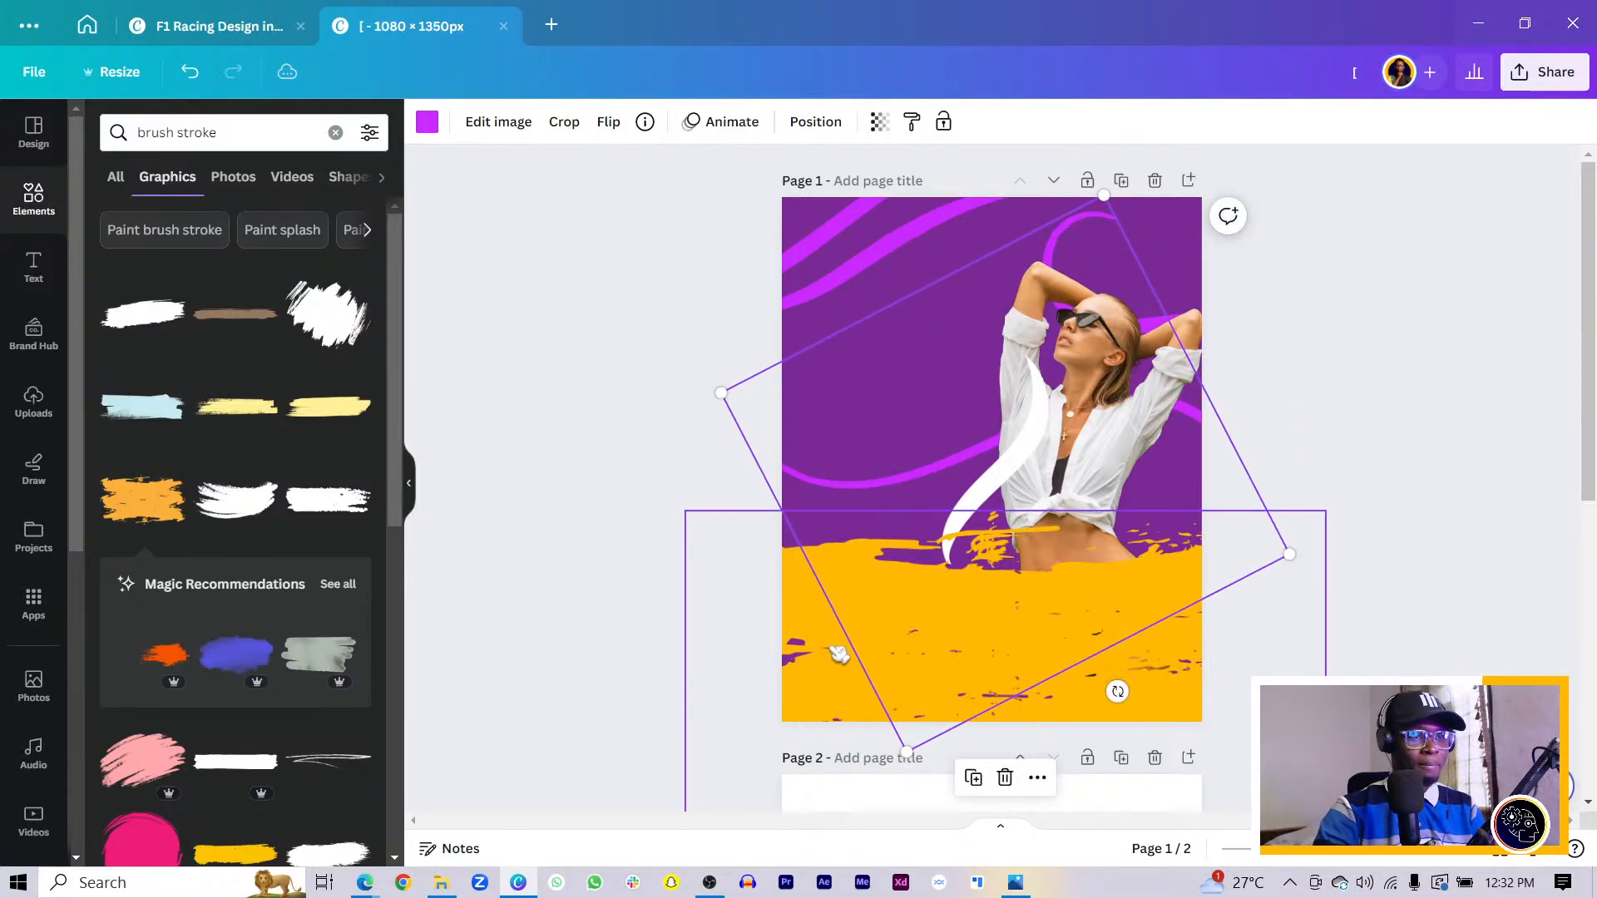
{"action": "key", "text": "ctrl+z"}
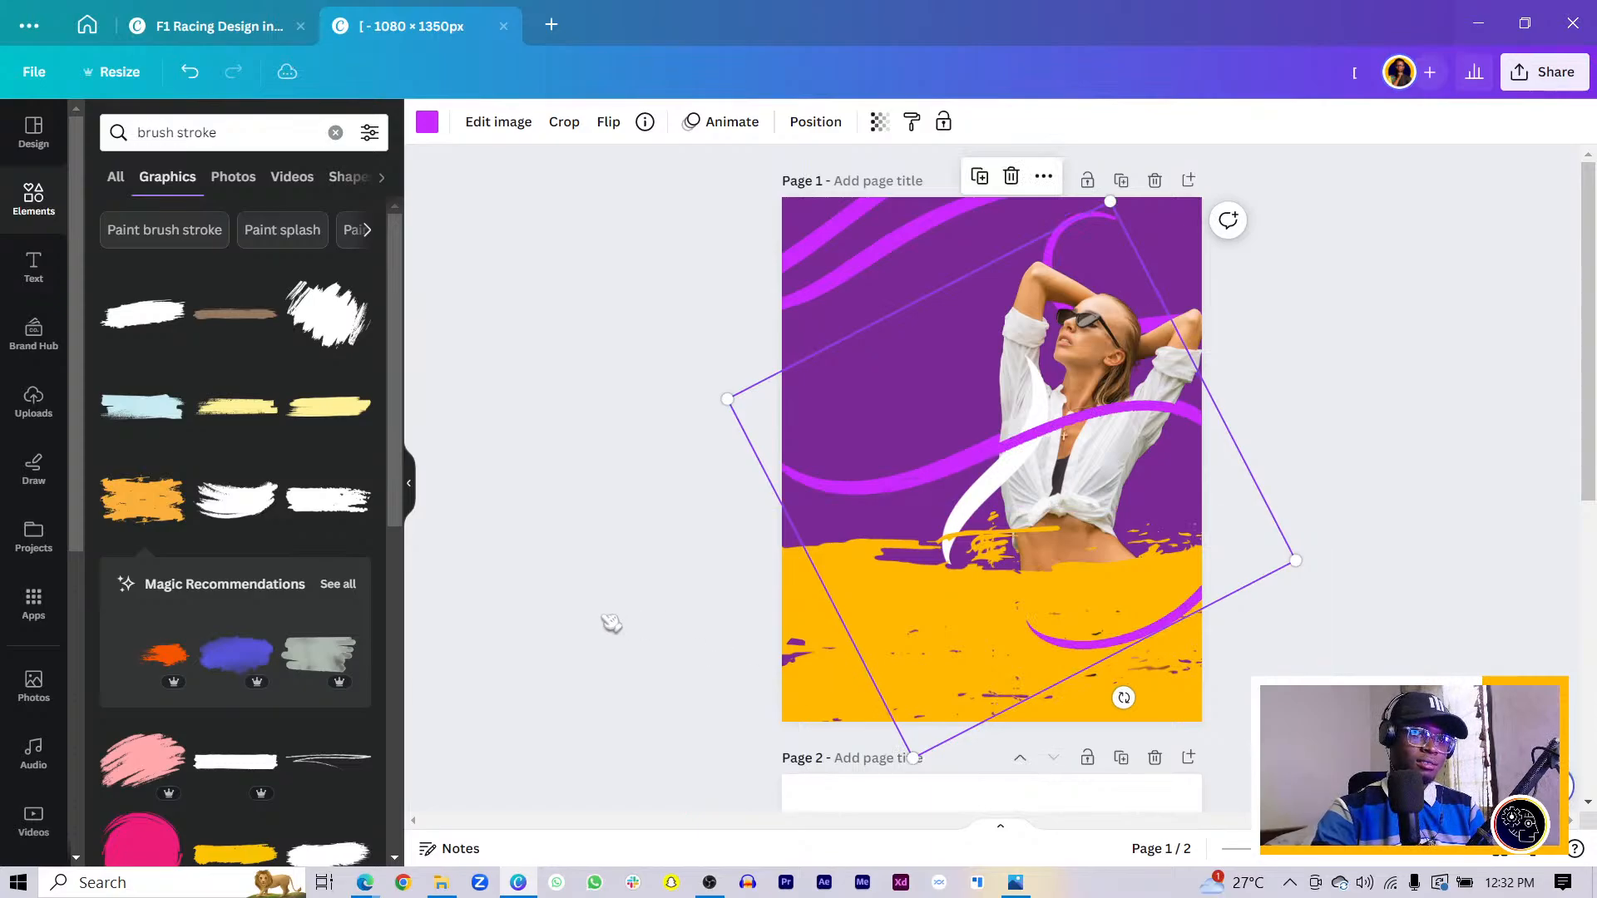
{"action": "key", "text": "ctrl+z"}
- Duplicate the yellow splash, then rotate, shrink and place the copy at the top-left
{"action": "left_click", "coordinate": [890, 689]}
{"action": "key", "text": "ctrl+d"}
{"action": "left_click_drag", "start_coordinate": [1228, 529], "coordinate": [1309, 306]}
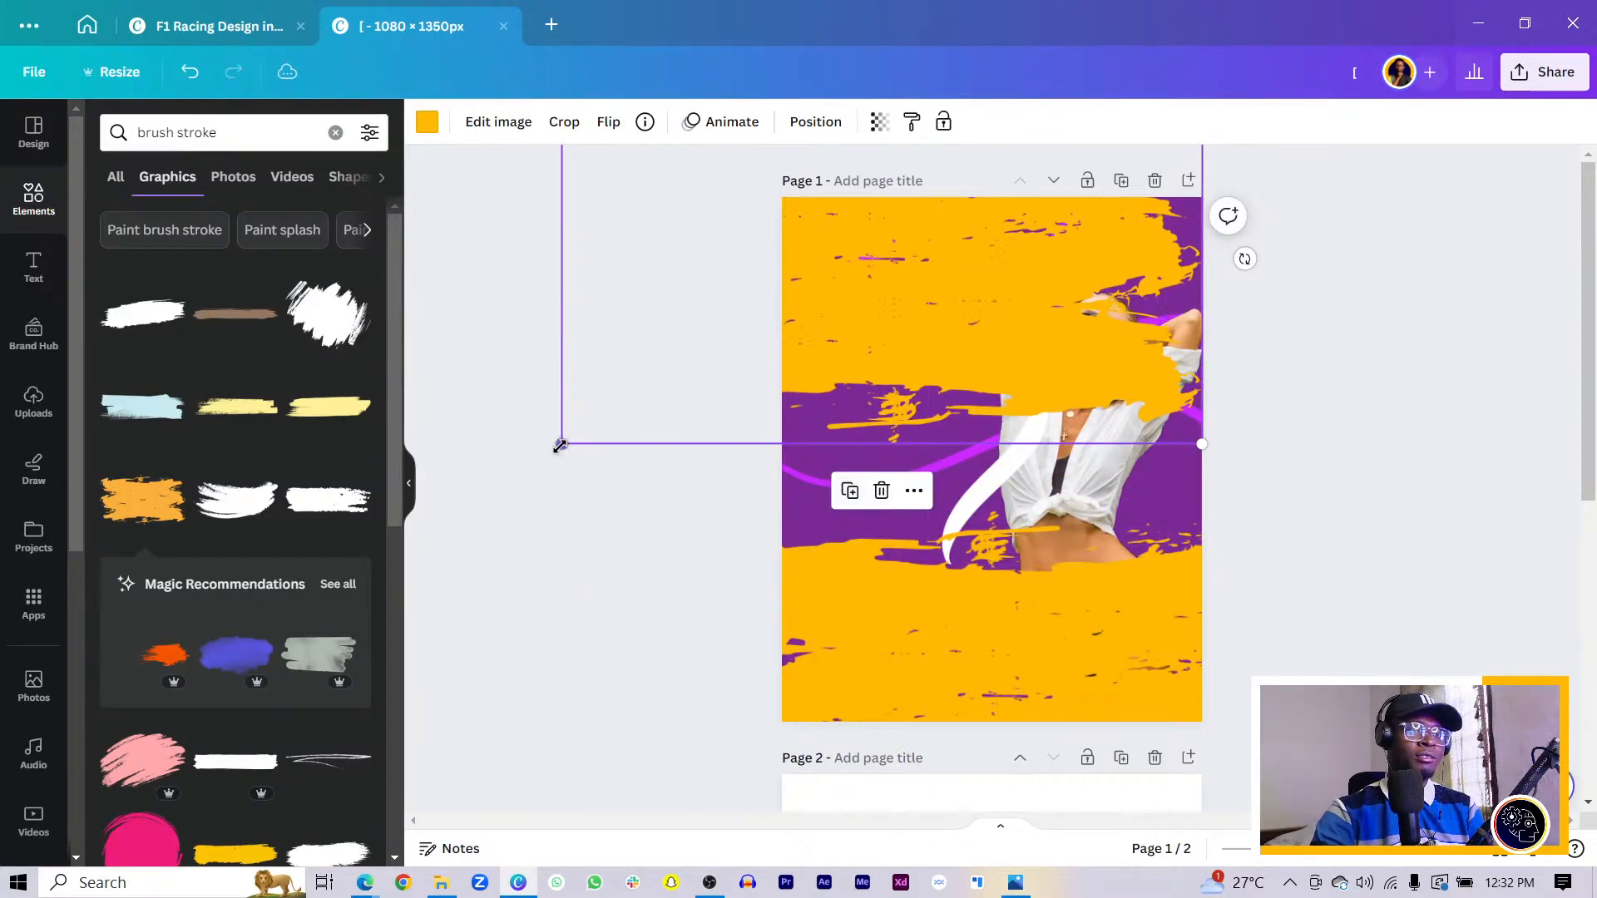
{"action": "left_click_drag", "start_coordinate": [559, 446], "coordinate": [686, 374]}
{"action": "left_click_drag", "start_coordinate": [1247, 223], "coordinate": [1269, 141]}
{"action": "left_click_drag", "start_coordinate": [898, 222], "coordinate": [905, 230]}
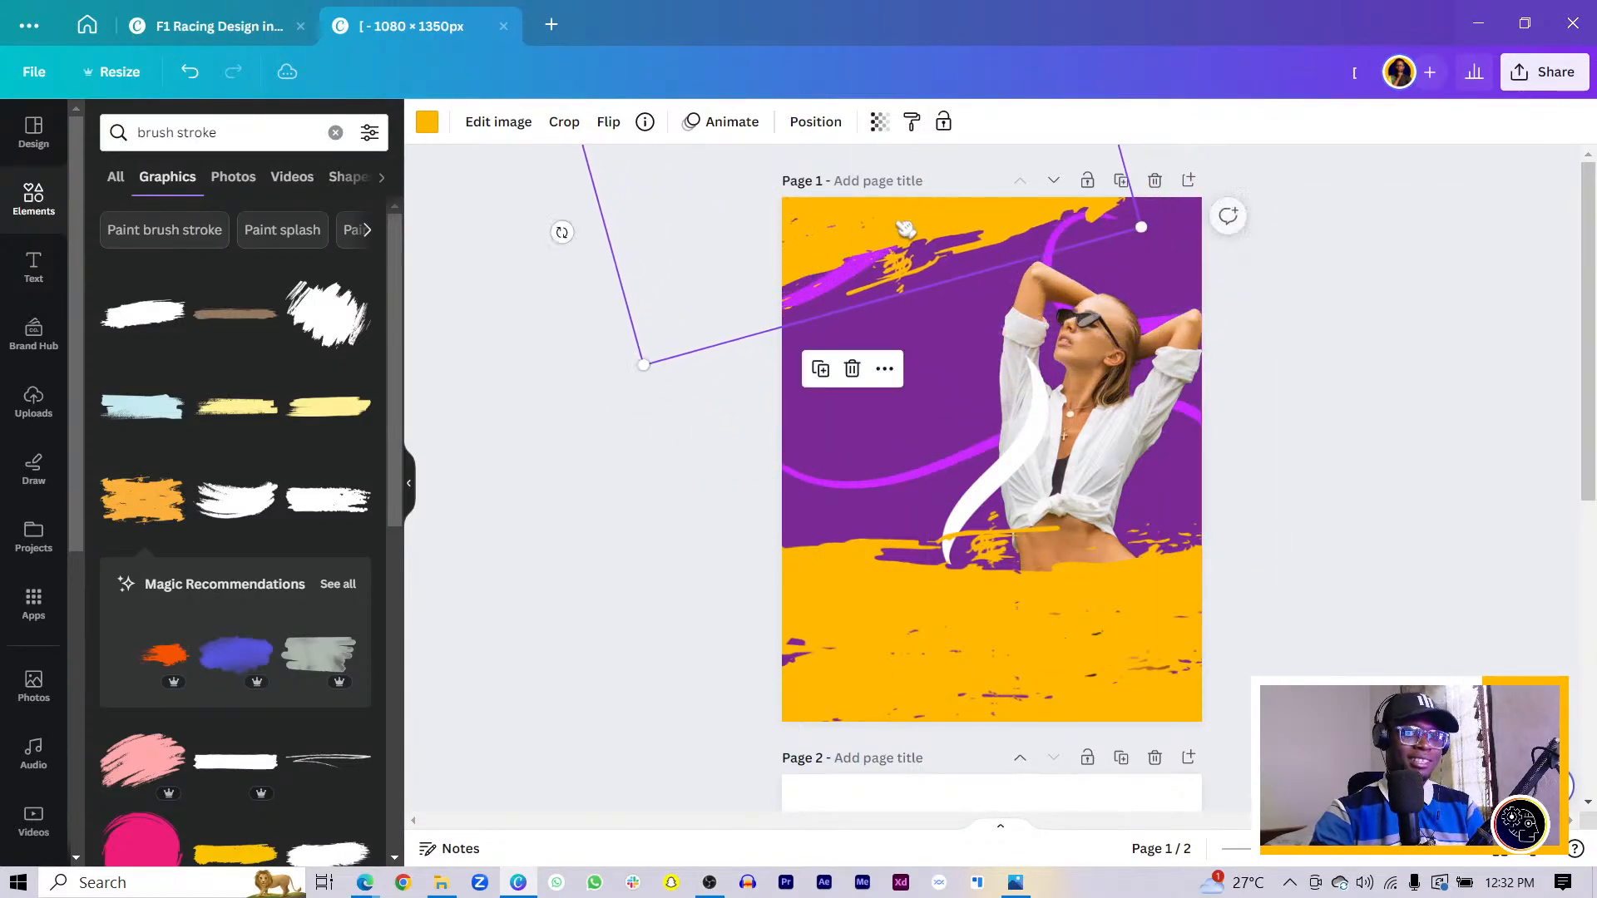
{"action": "scroll", "coordinate": [759, 446], "scroll_direction": "down", "scroll_amount": 7}
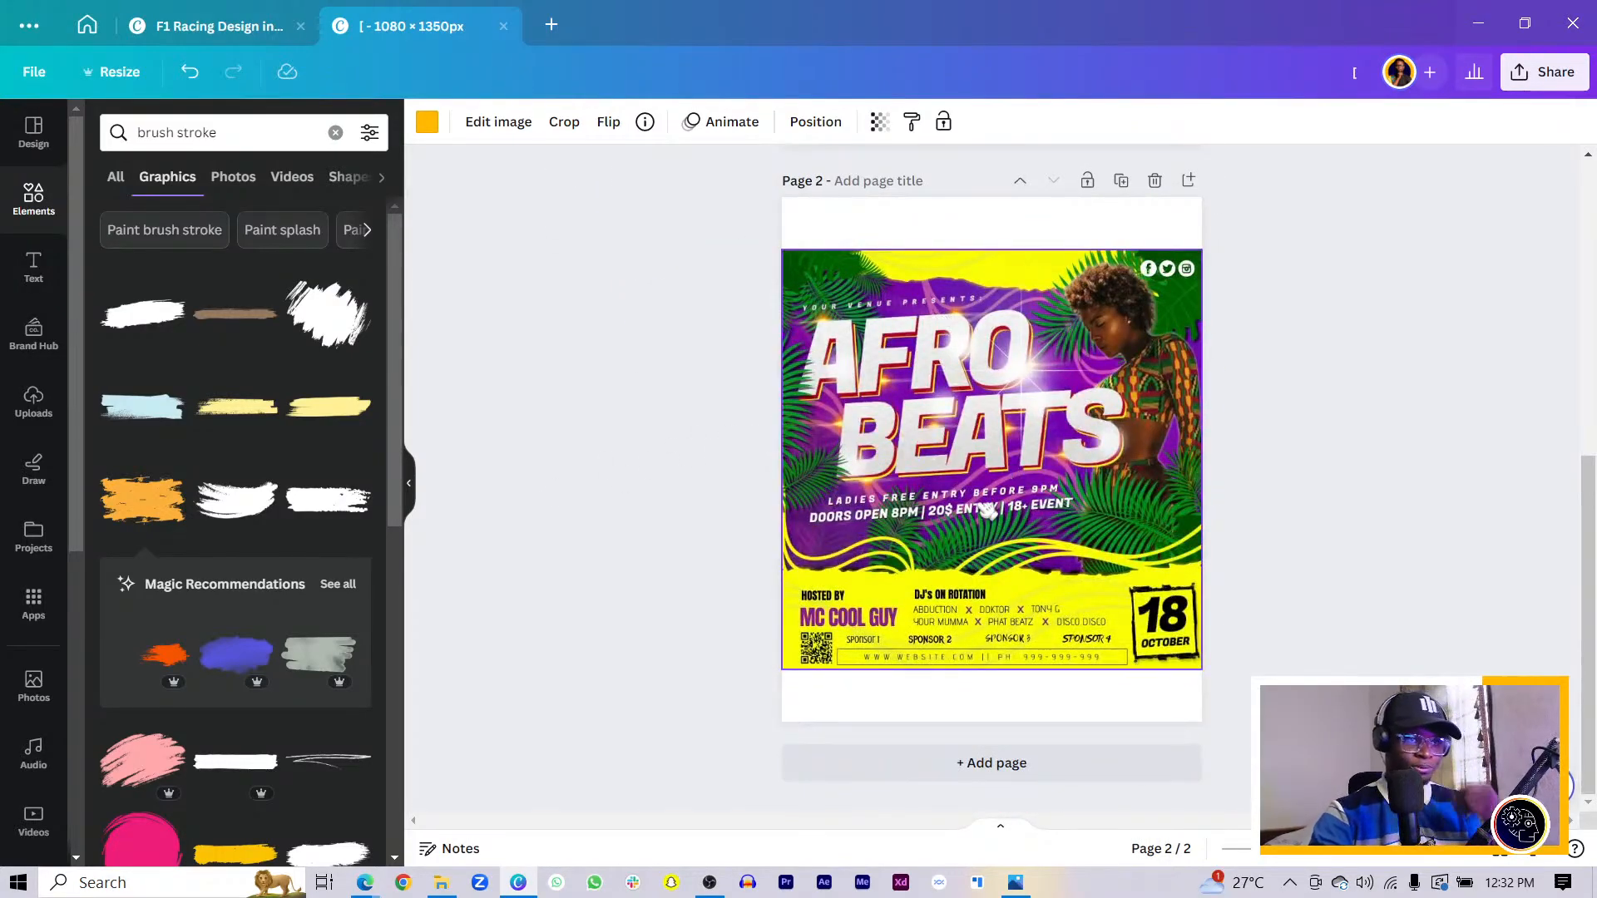
{"action": "scroll", "coordinate": [987, 511], "scroll_direction": "up", "scroll_amount": 7}
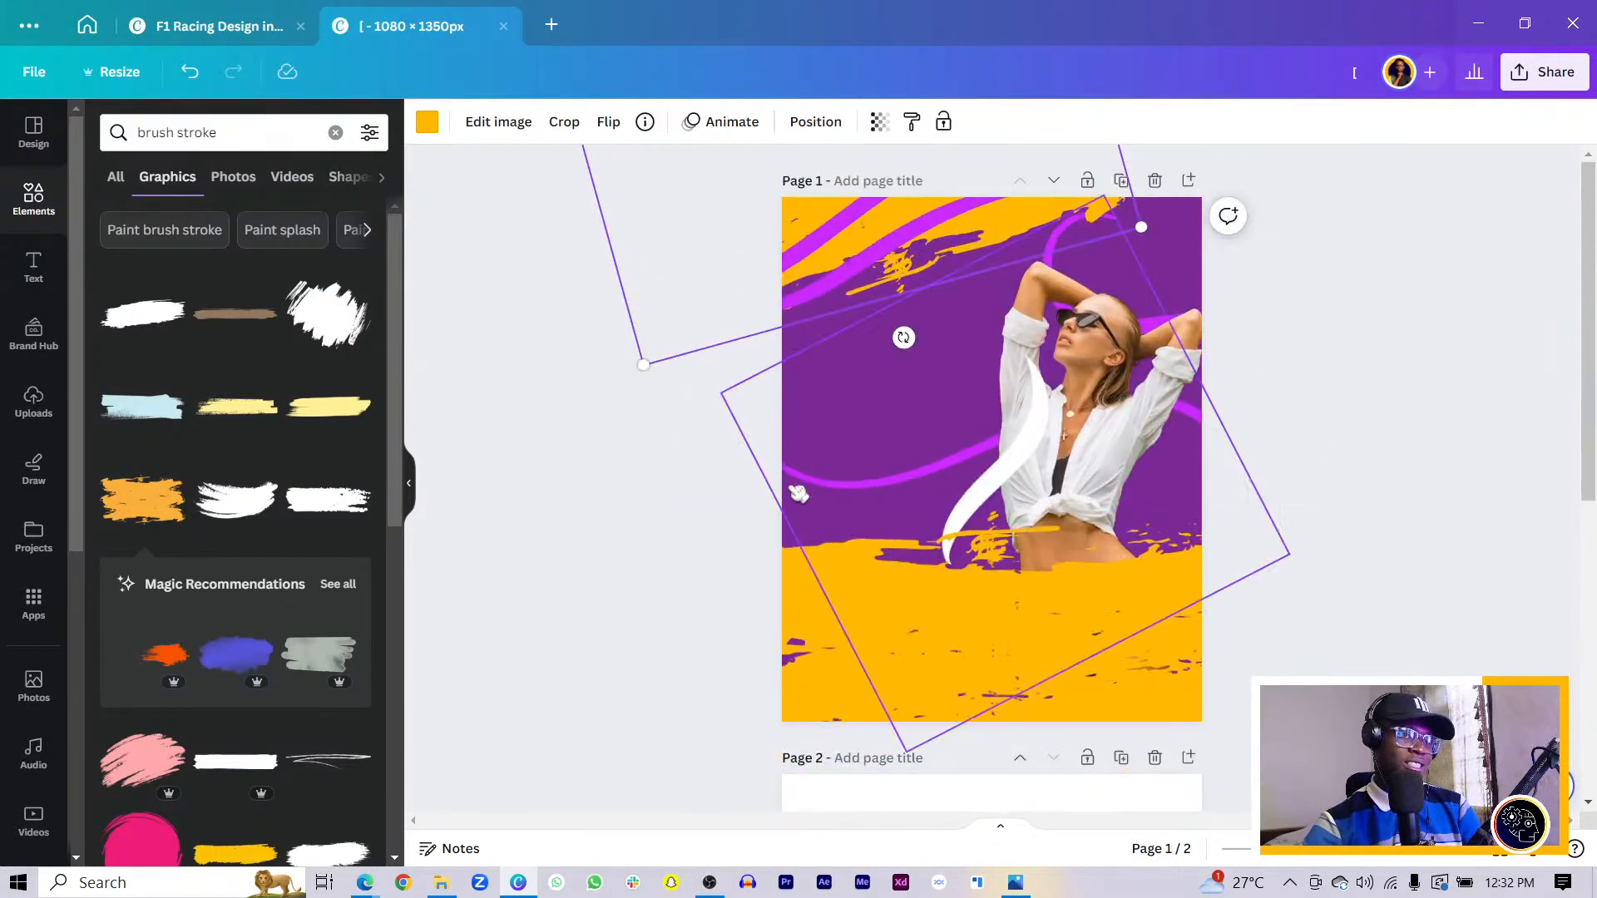
- Reposition the top yellow splash, purple stroke and brush stroke toward the page top
{"action": "mouse_move", "coordinate": [847, 269]}
{"action": "left_mouse_down"}
{"action": "mouse_move", "coordinate": [864, 298]}
{"action": "mouse_move", "coordinate": [874, 262]}
{"action": "mouse_move", "coordinate": [842, 326]}
{"action": "left_mouse_up"}
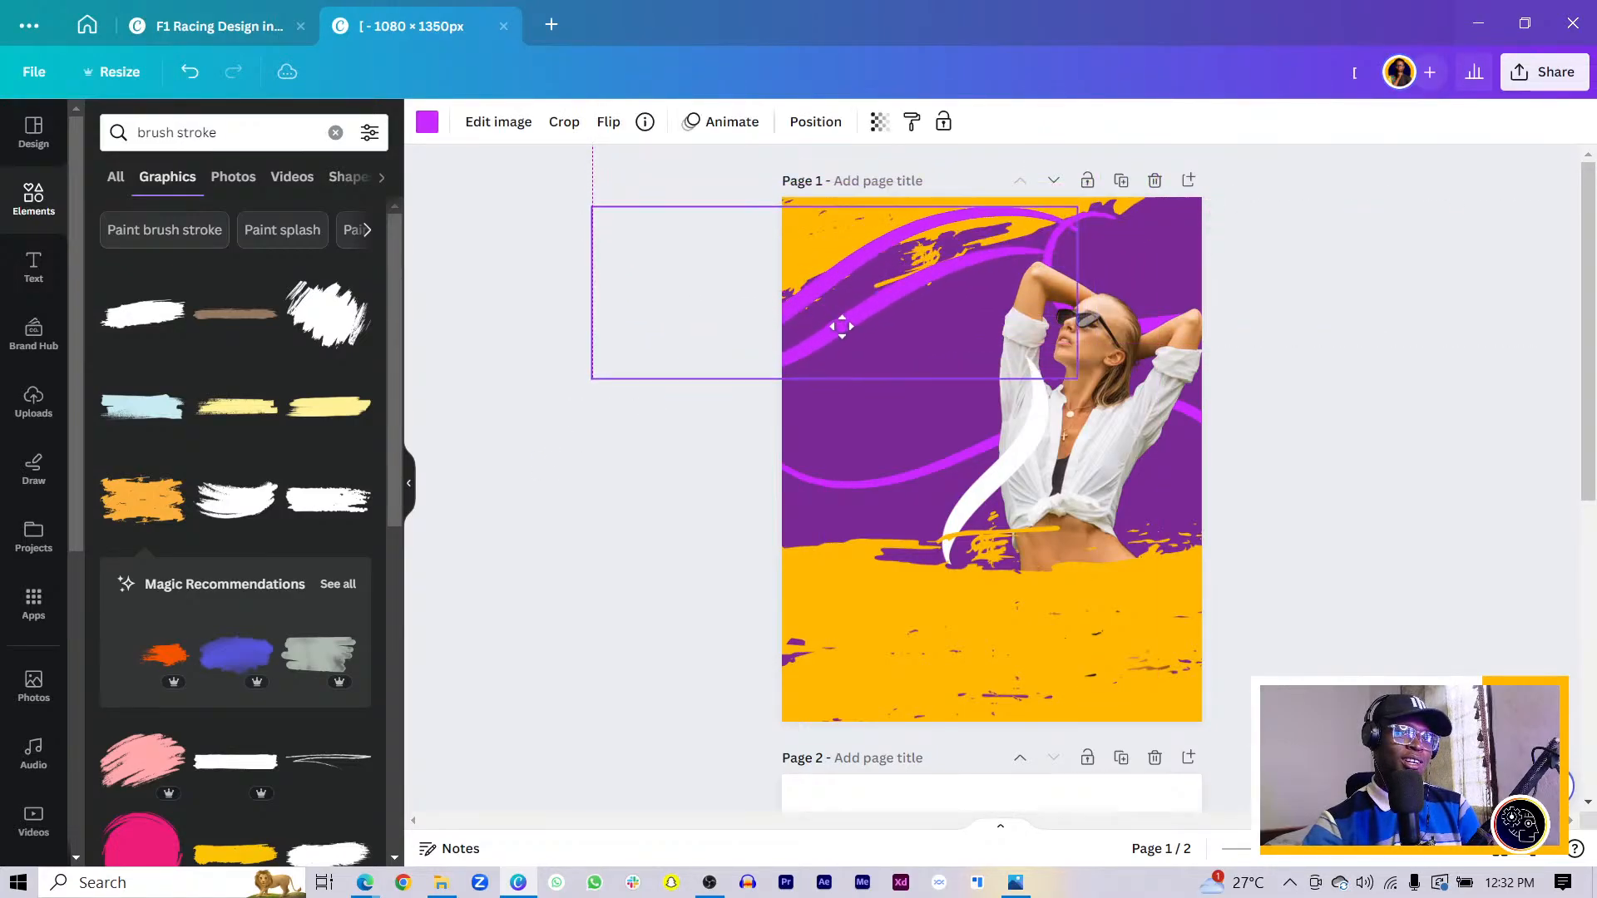
{"action": "left_click_drag", "start_coordinate": [877, 255], "coordinate": [735, 259]}
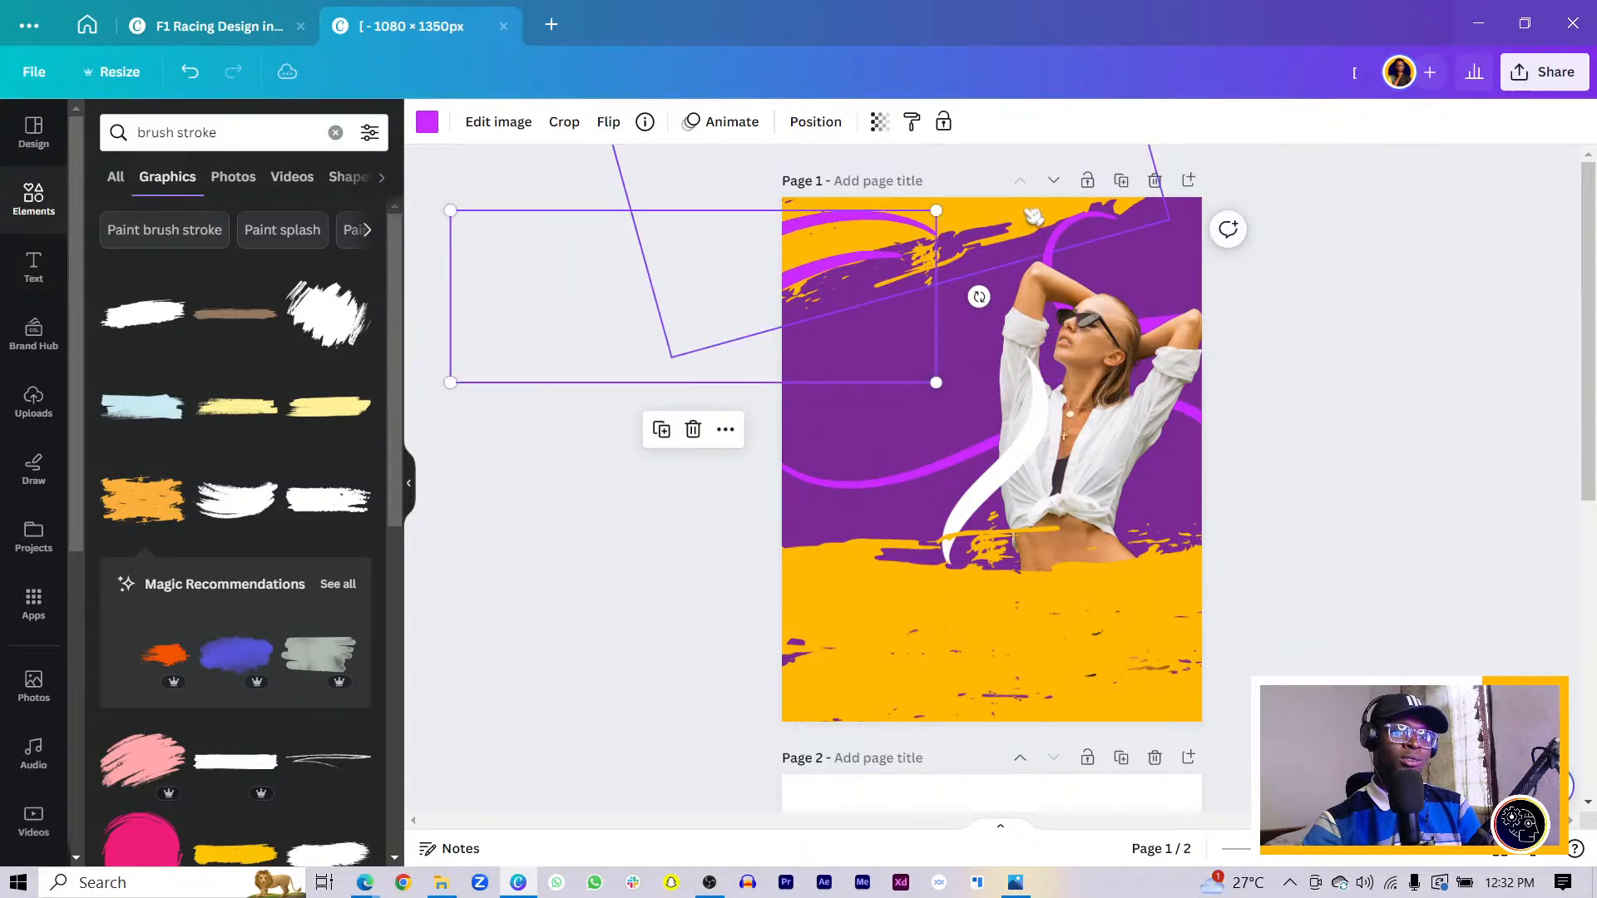
{"action": "left_click", "coordinate": [1096, 249]}
{"action": "left_click", "coordinate": [1130, 301]}
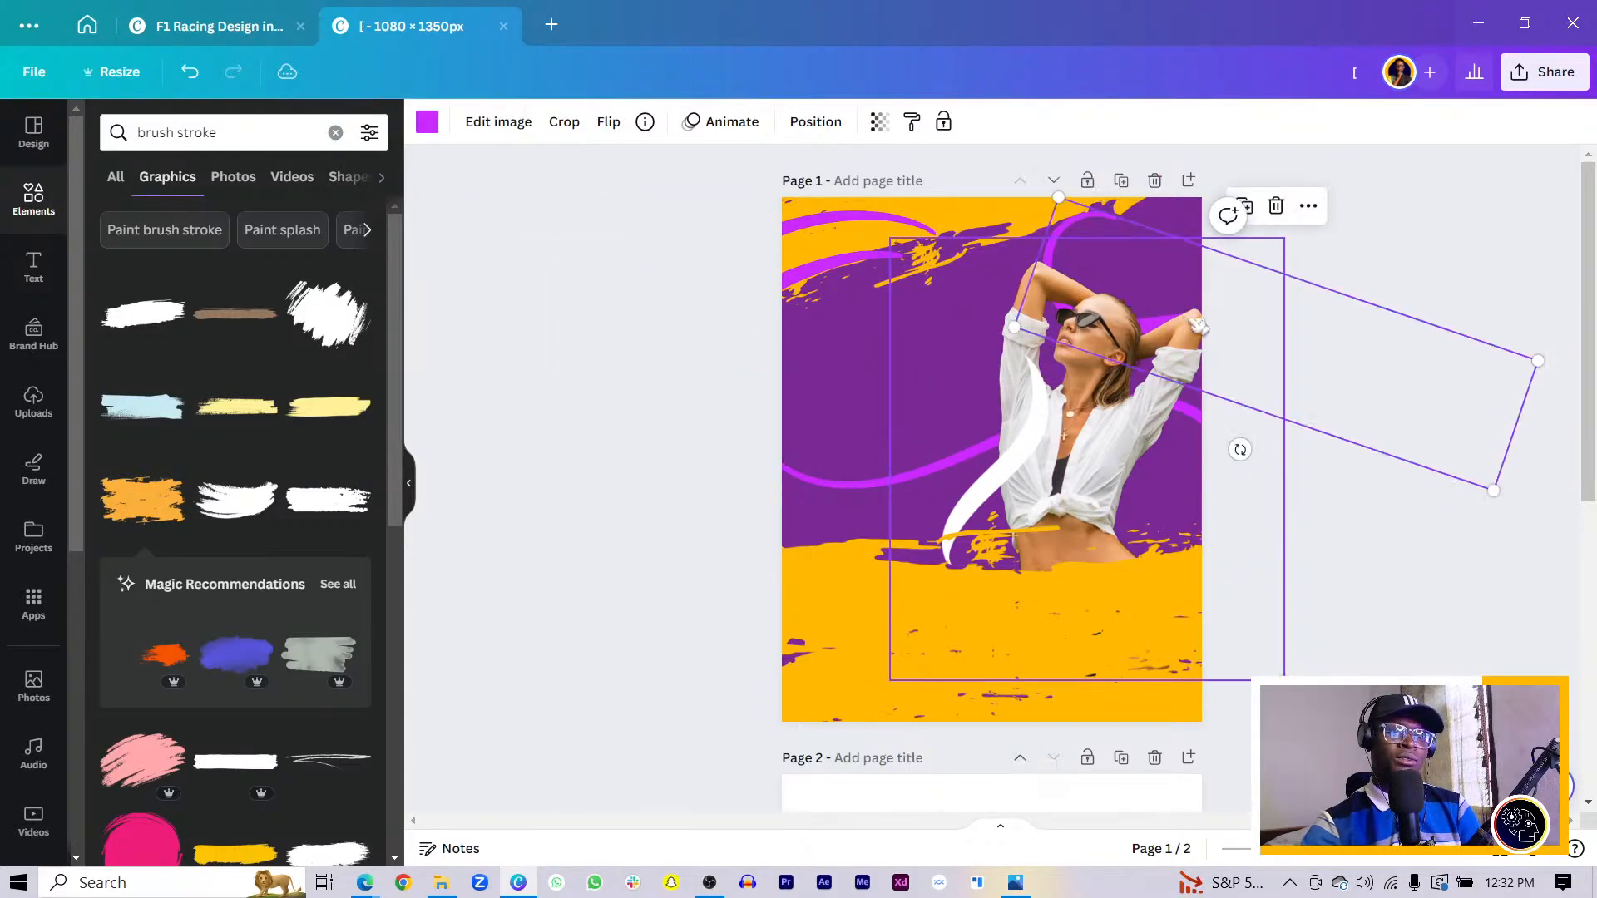
{"action": "mouse_move", "coordinate": [1096, 350]}
{"action": "left_mouse_down"}
{"action": "mouse_move", "coordinate": [908, 204]}
{"action": "mouse_move", "coordinate": [1189, 162]}
{"action": "mouse_move", "coordinate": [1240, 115]}
{"action": "mouse_move", "coordinate": [1341, 152]}
{"action": "left_mouse_up"}
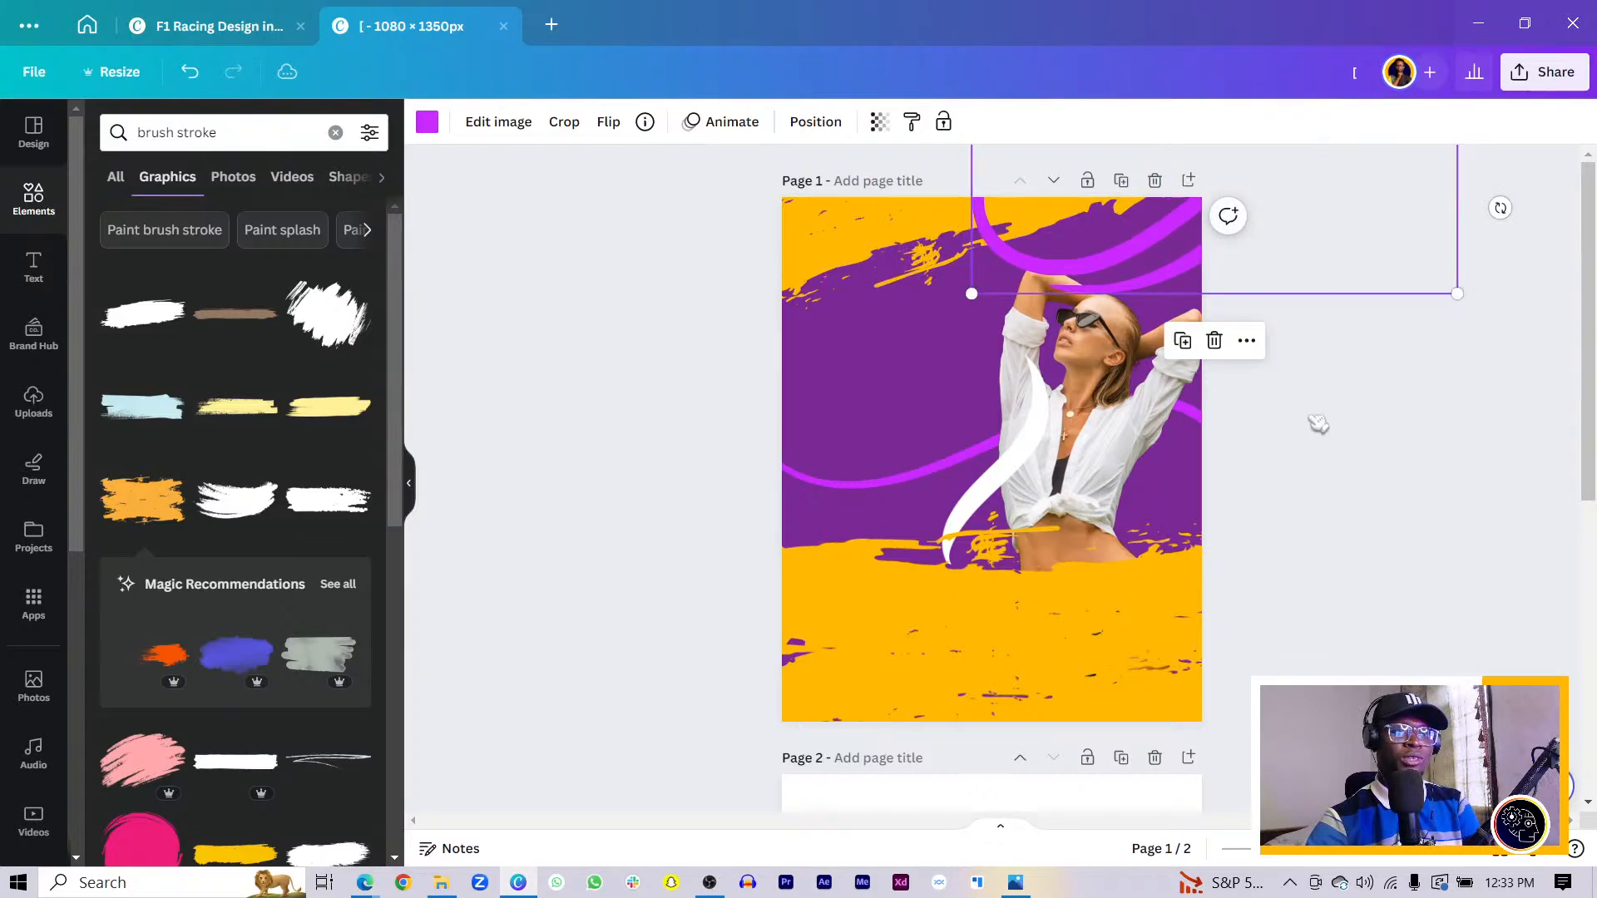
{"action": "left_click", "coordinate": [1425, 506]}
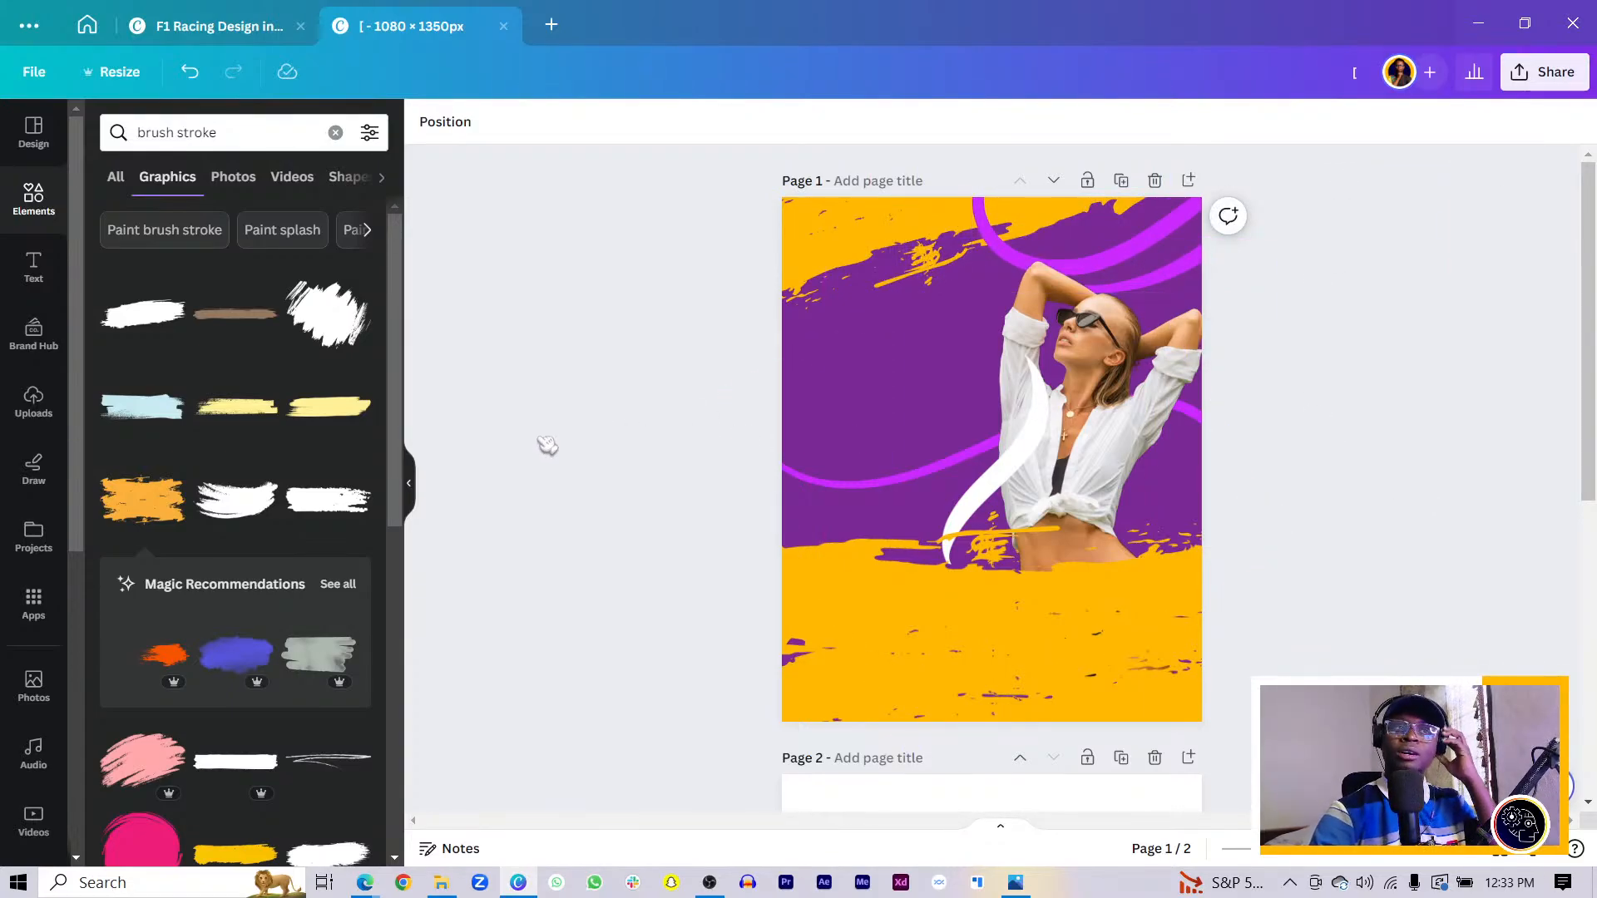
- Enlarge the woman's photo and move it down-left into the bottom yellow splash
{"action": "left_click_drag", "start_coordinate": [1085, 399], "coordinate": [1117, 397]}
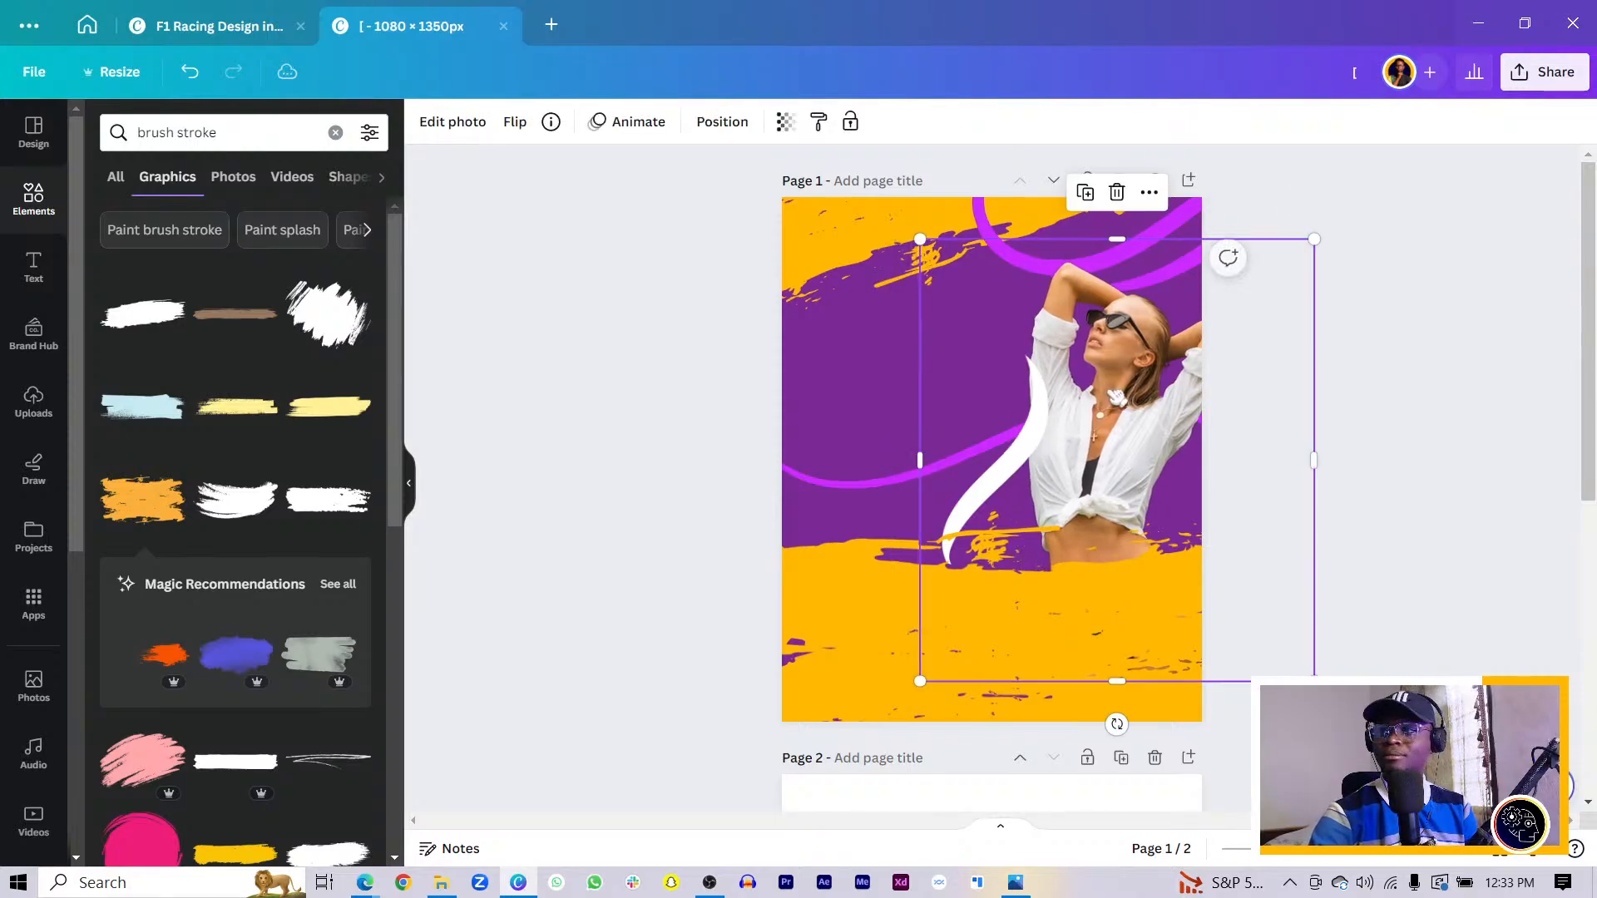
{"action": "left_click_drag", "start_coordinate": [1332, 248], "coordinate": [1382, 162]}
{"action": "mouse_move", "coordinate": [1065, 436]}
{"action": "left_mouse_down"}
{"action": "mouse_move", "coordinate": [1015, 491]}
{"action": "mouse_move", "coordinate": [1041, 490]}
{"action": "mouse_move", "coordinate": [901, 520]}
{"action": "mouse_move", "coordinate": [915, 749]}
{"action": "left_mouse_up"}
{"action": "scroll", "coordinate": [973, 472], "scroll_direction": "up", "scroll_amount": 5}
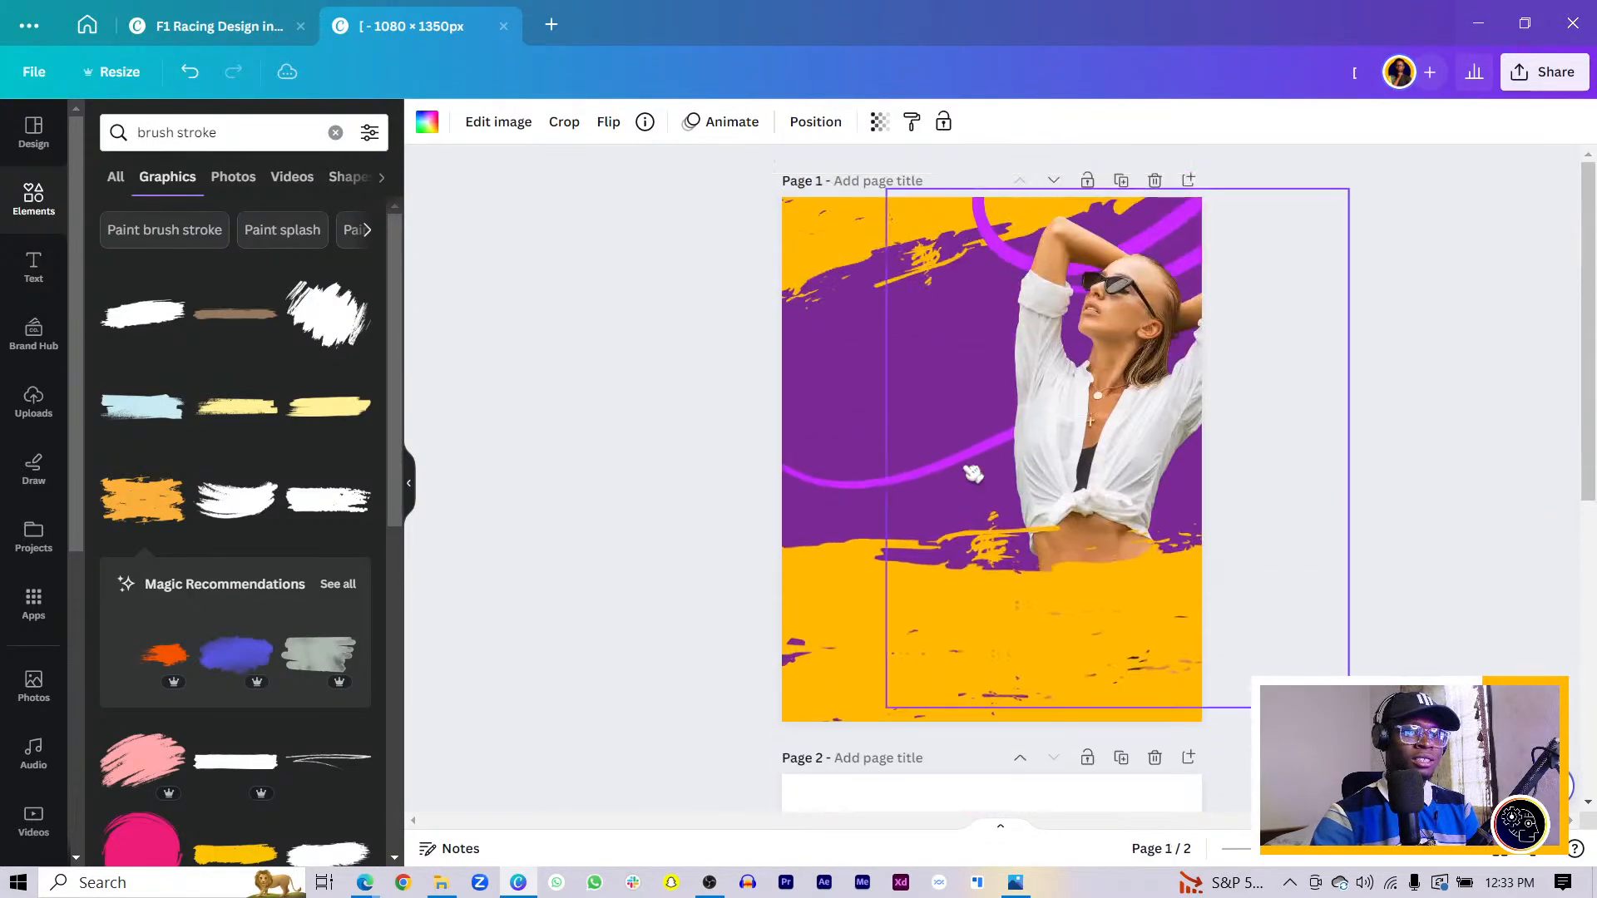
{"action": "left_click_drag", "start_coordinate": [844, 640], "coordinate": [832, 668]}
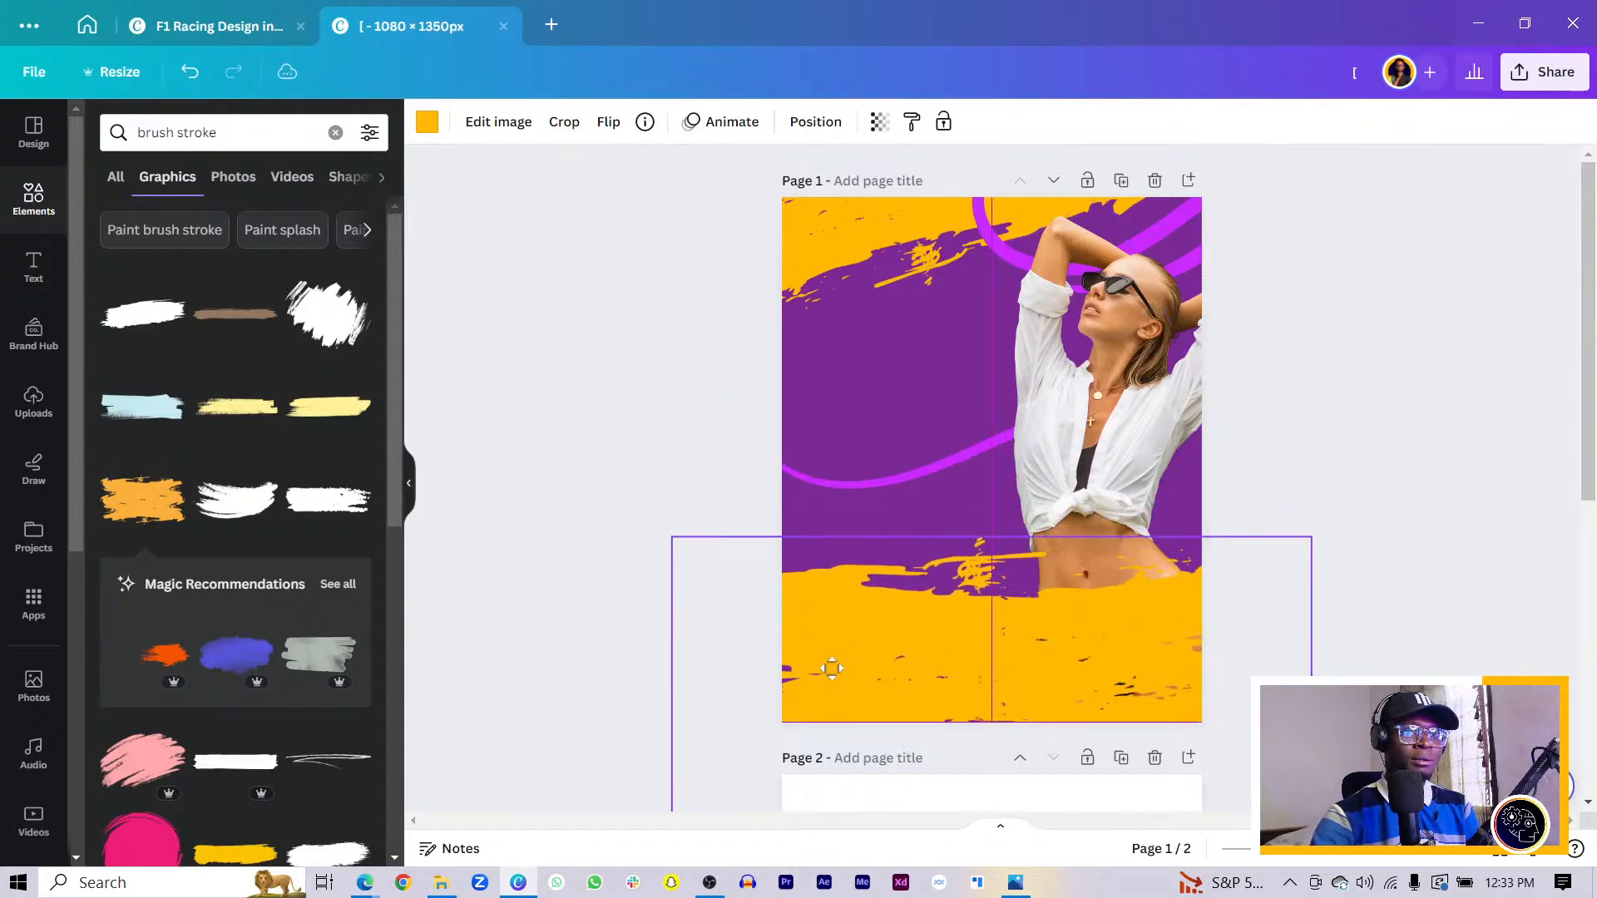
{"action": "left_click", "coordinate": [589, 559]}
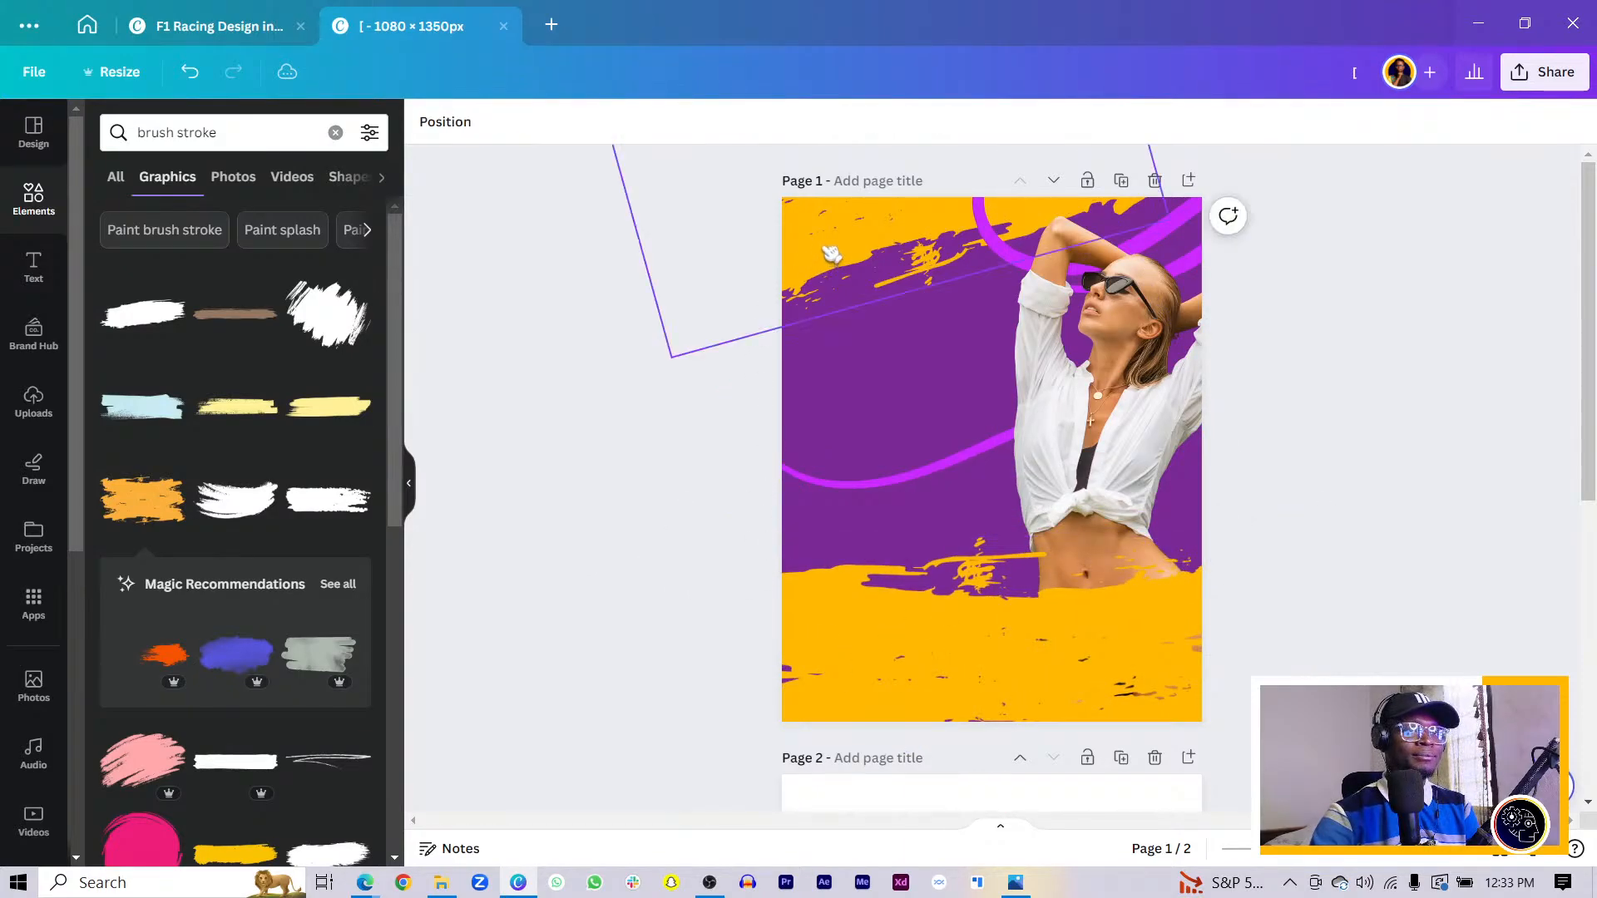
{"action": "left_click", "coordinate": [786, 470]}
{"action": "left_click_drag", "start_coordinate": [794, 470], "coordinate": [799, 471]}
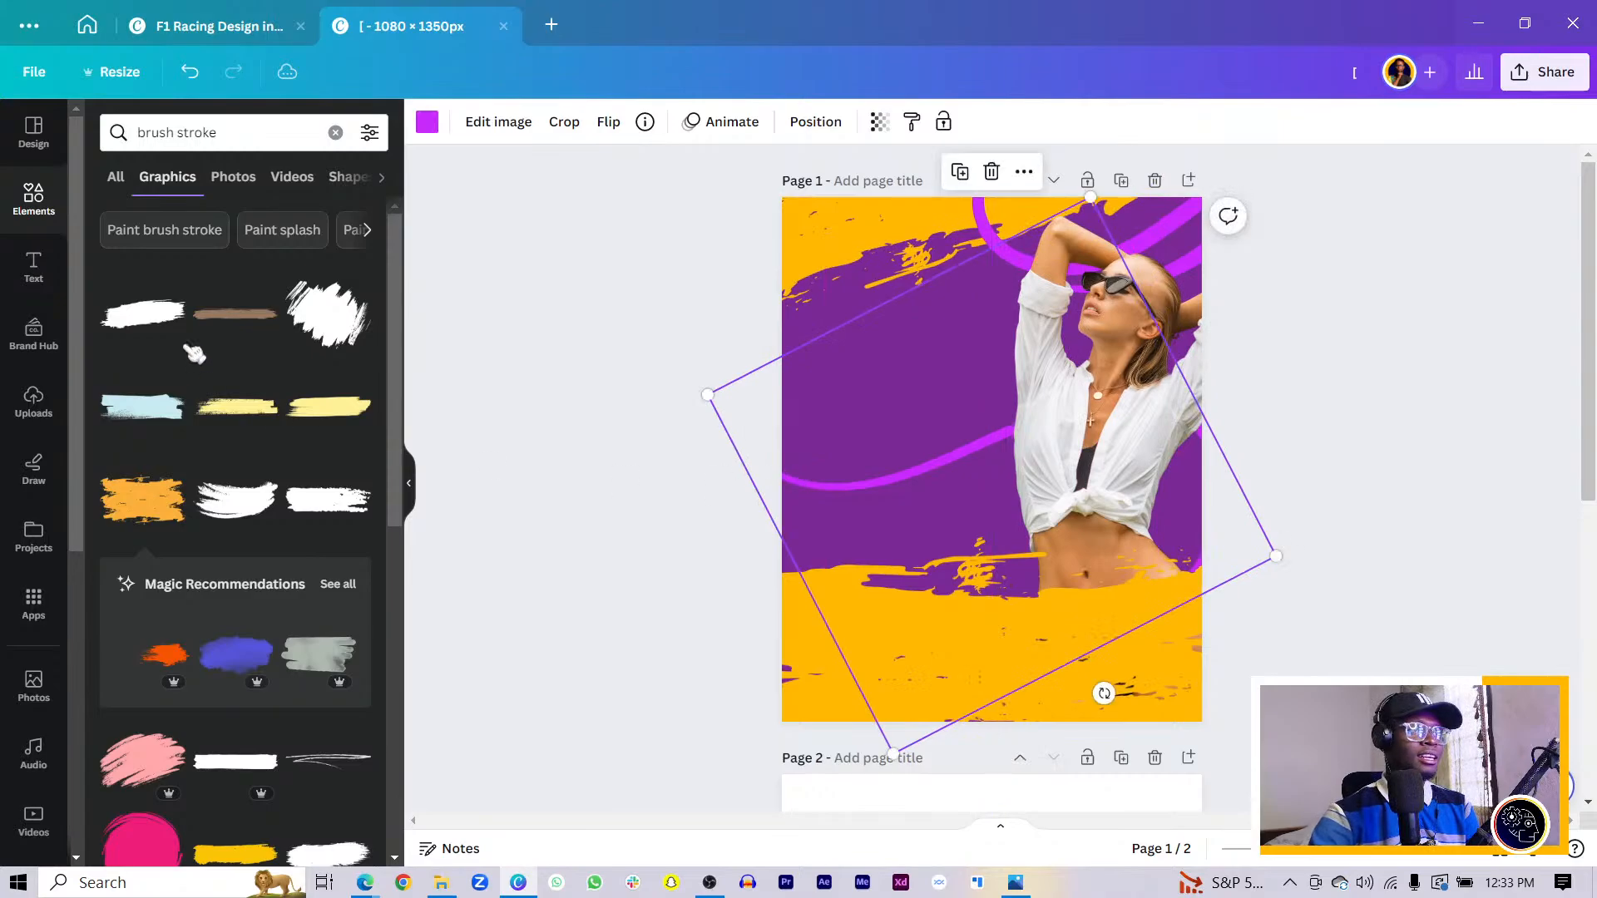
{"action": "left_click", "coordinate": [263, 130]}
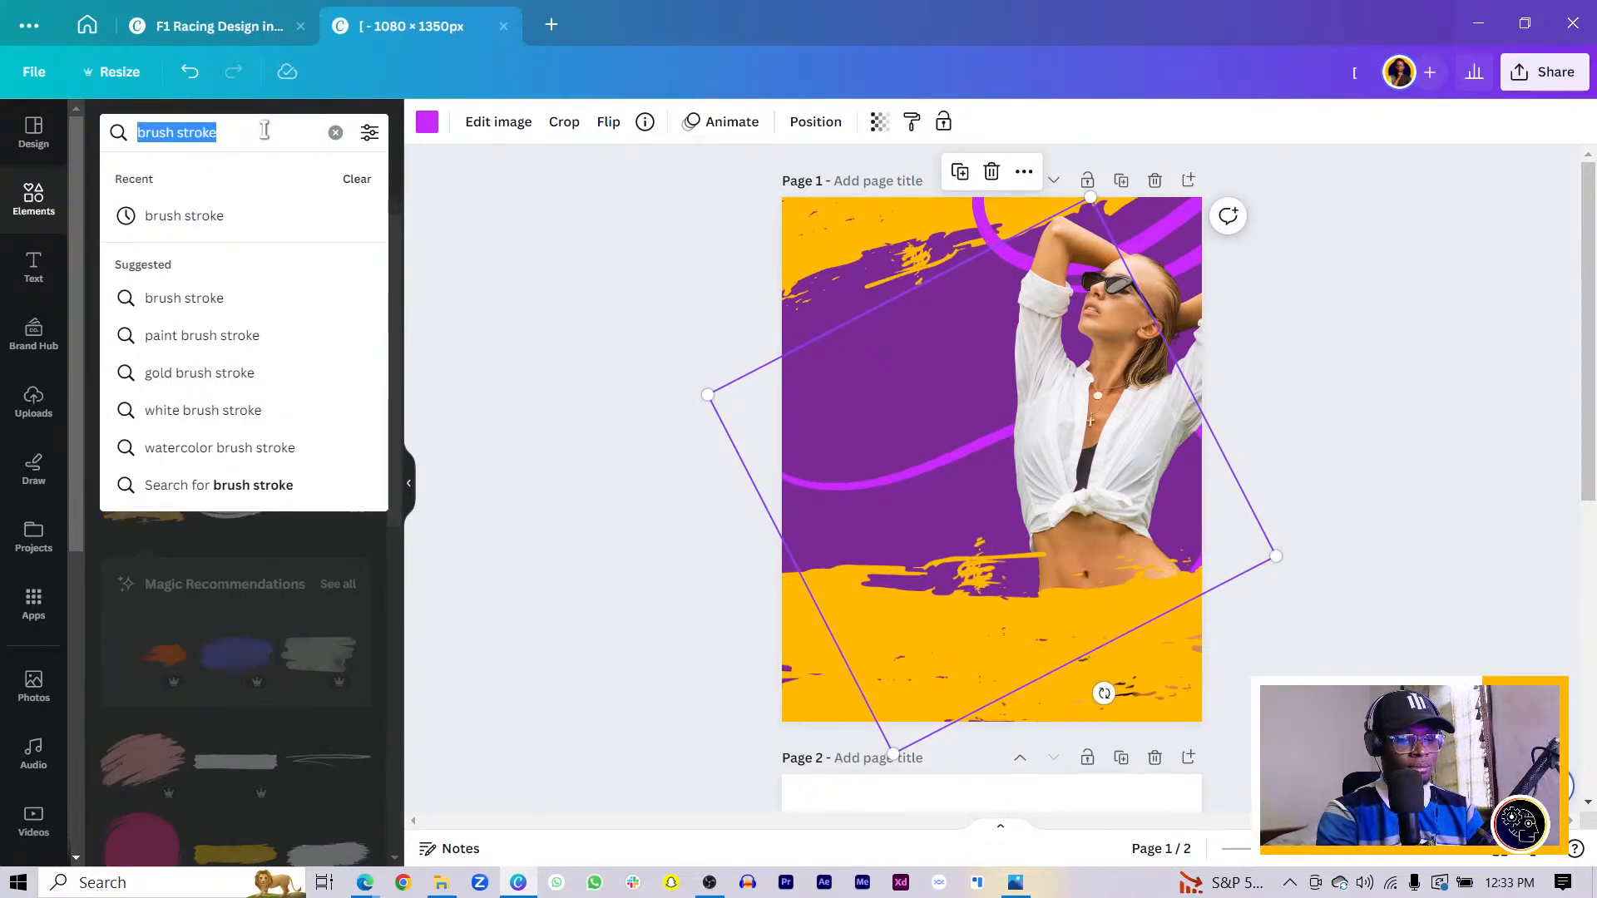
- Search 'leaves' and place a palm-leaf graphic at the page's lower right
{"action": "key", "text": "BackSpace"}
{"action": "type", "text": "leaves"}
{"action": "key", "text": "Return"}
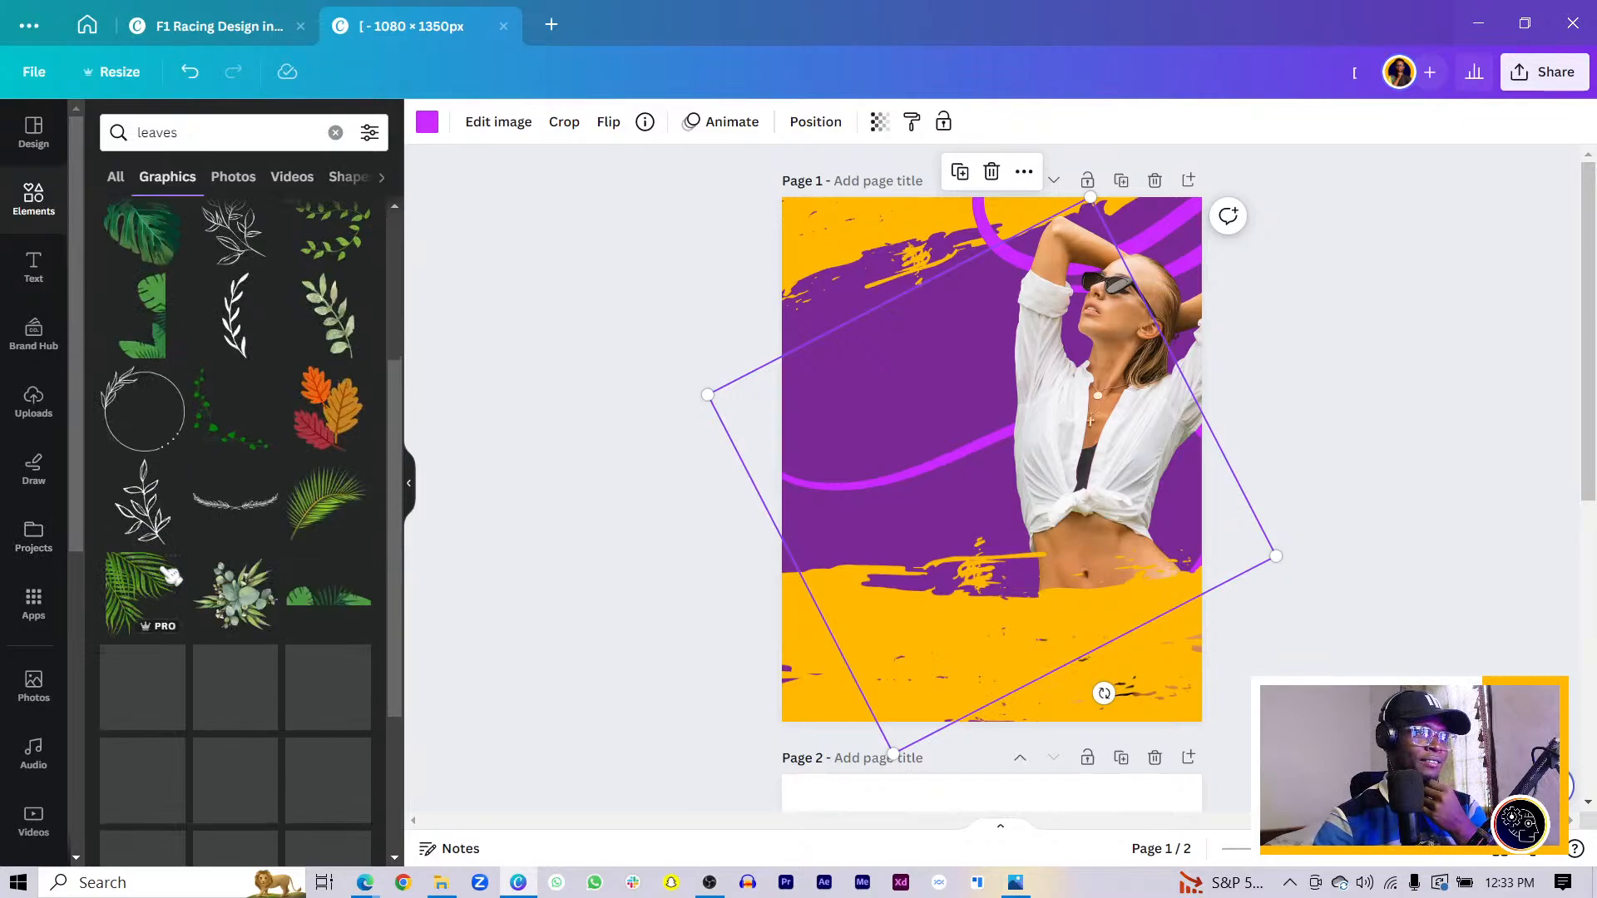
{"action": "left_click", "coordinate": [129, 613]}
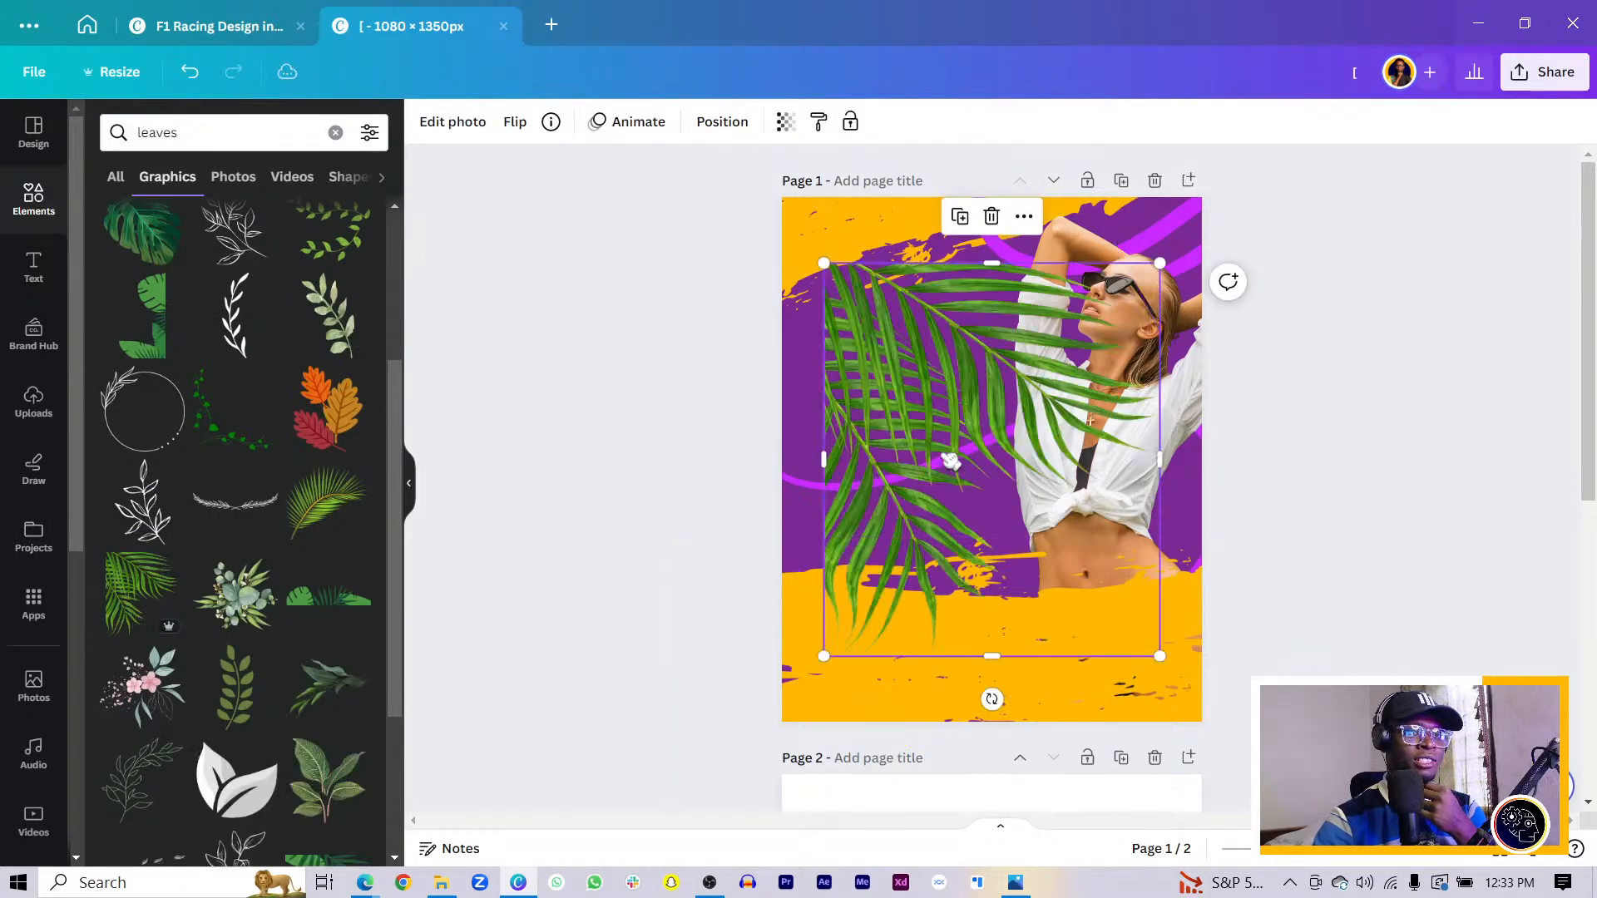
{"action": "left_click_drag", "start_coordinate": [953, 462], "coordinate": [866, 259]}
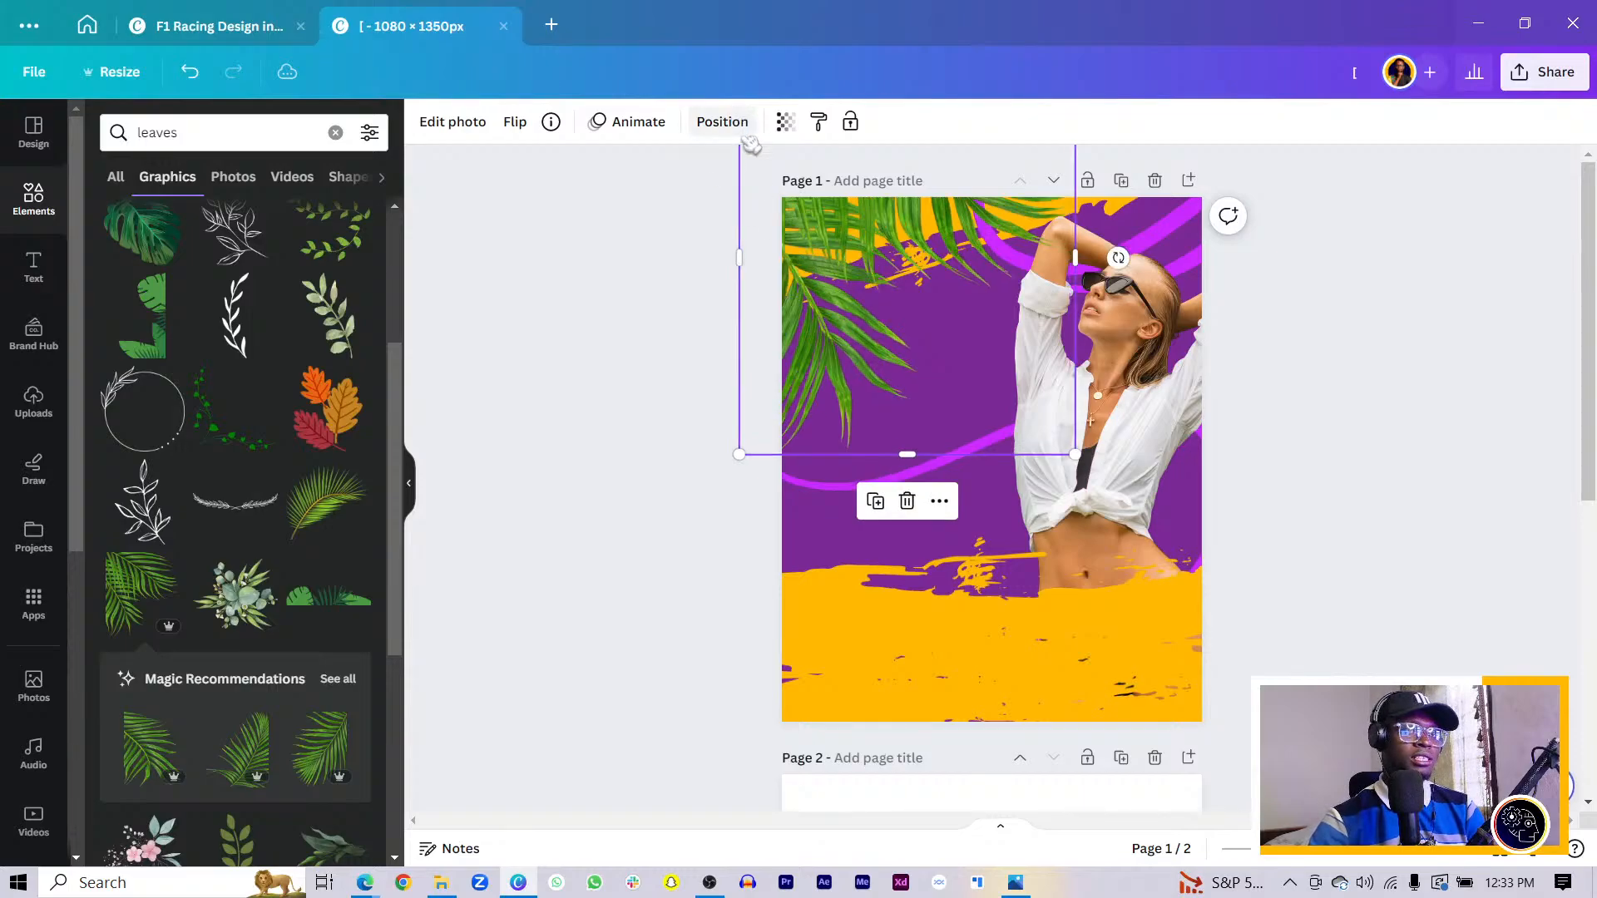
{"action": "left_click_drag", "start_coordinate": [864, 336], "coordinate": [1074, 646]}
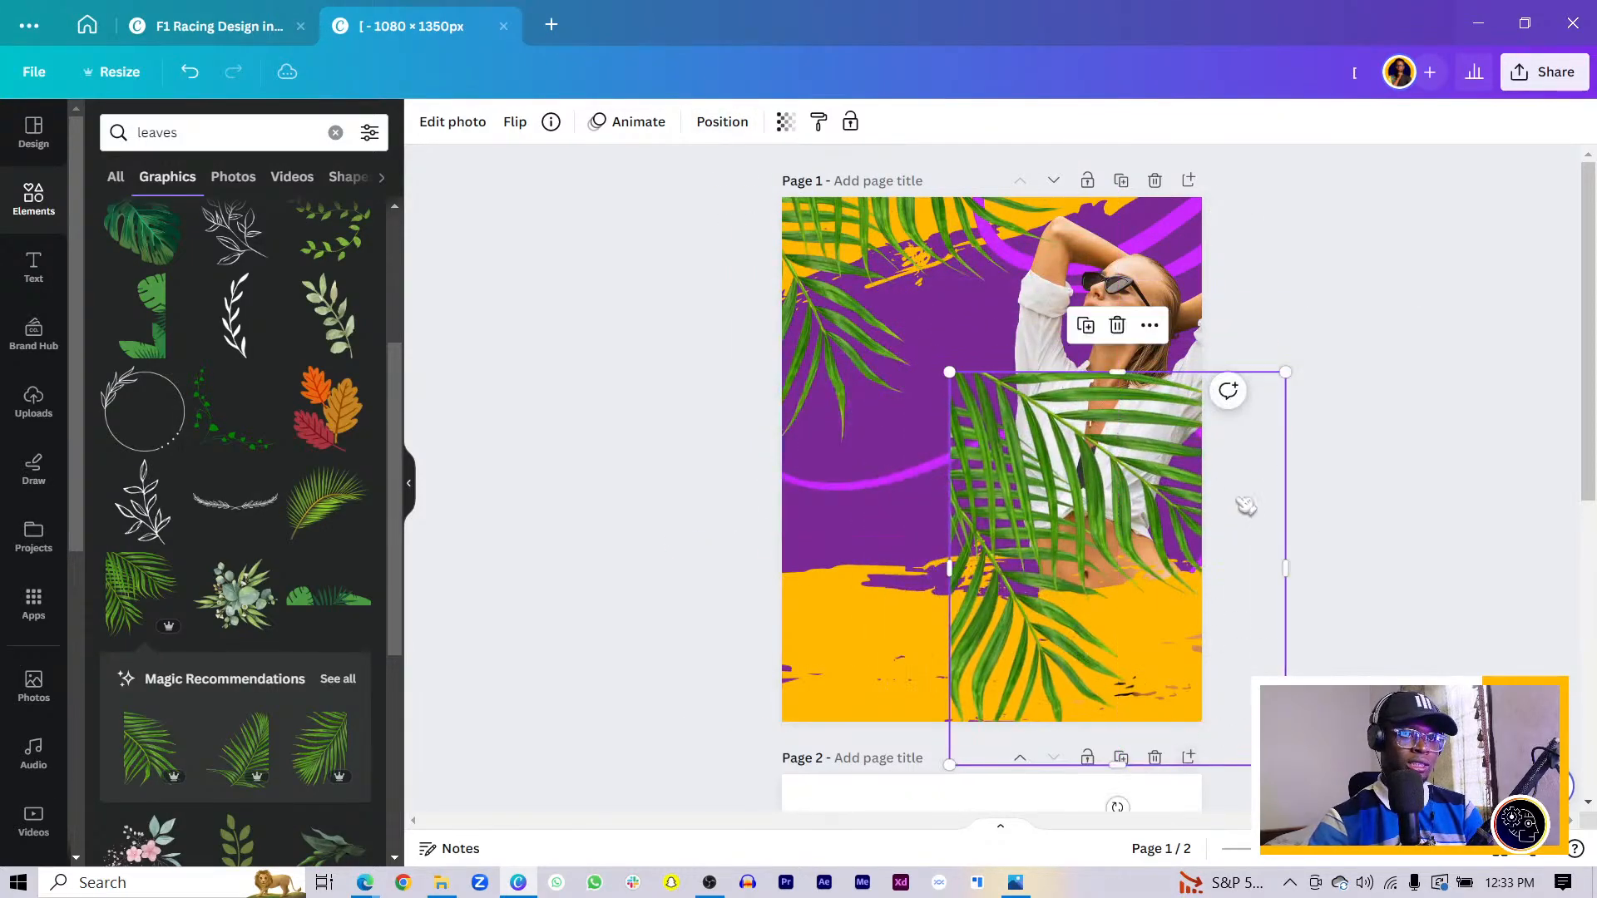
- Flip the palm leaf and move it lower on the page
{"action": "left_click", "coordinate": [515, 121]}
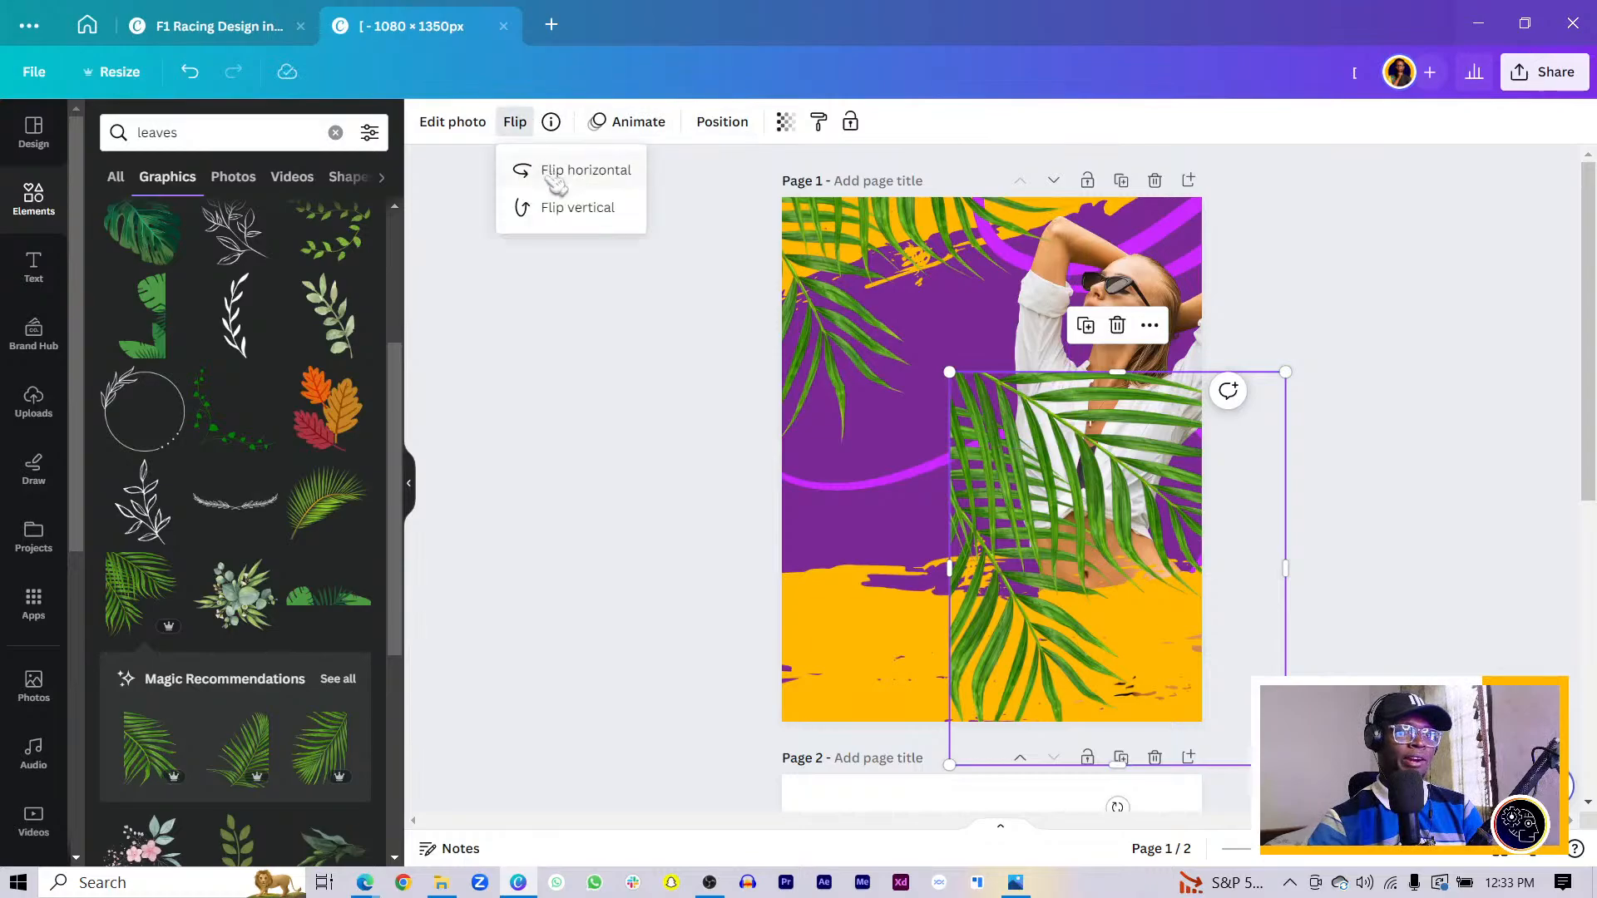
{"action": "left_click", "coordinate": [570, 200]}
{"action": "left_click", "coordinate": [571, 208]}
{"action": "left_click_drag", "start_coordinate": [1114, 555], "coordinate": [1150, 637]}
- Add another palm leaf behind the woman at the lower right
{"action": "scroll", "coordinate": [162, 582], "scroll_direction": "down", "scroll_amount": 3}
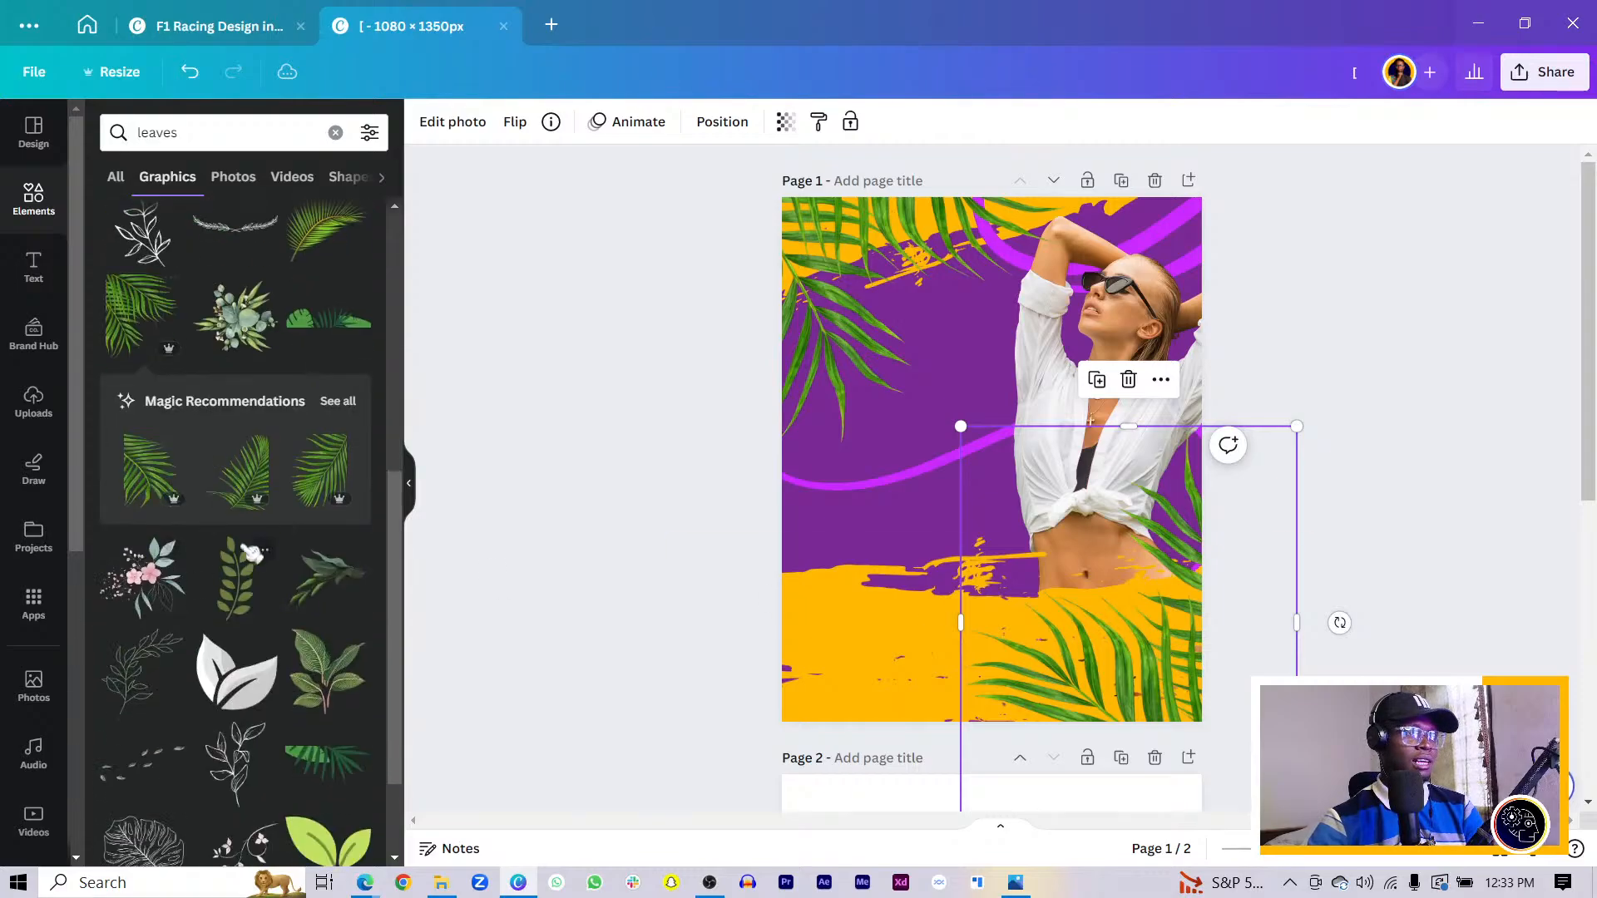
{"action": "left_click", "coordinate": [320, 470]}
{"action": "left_click_drag", "start_coordinate": [1063, 470], "coordinate": [1134, 350]}
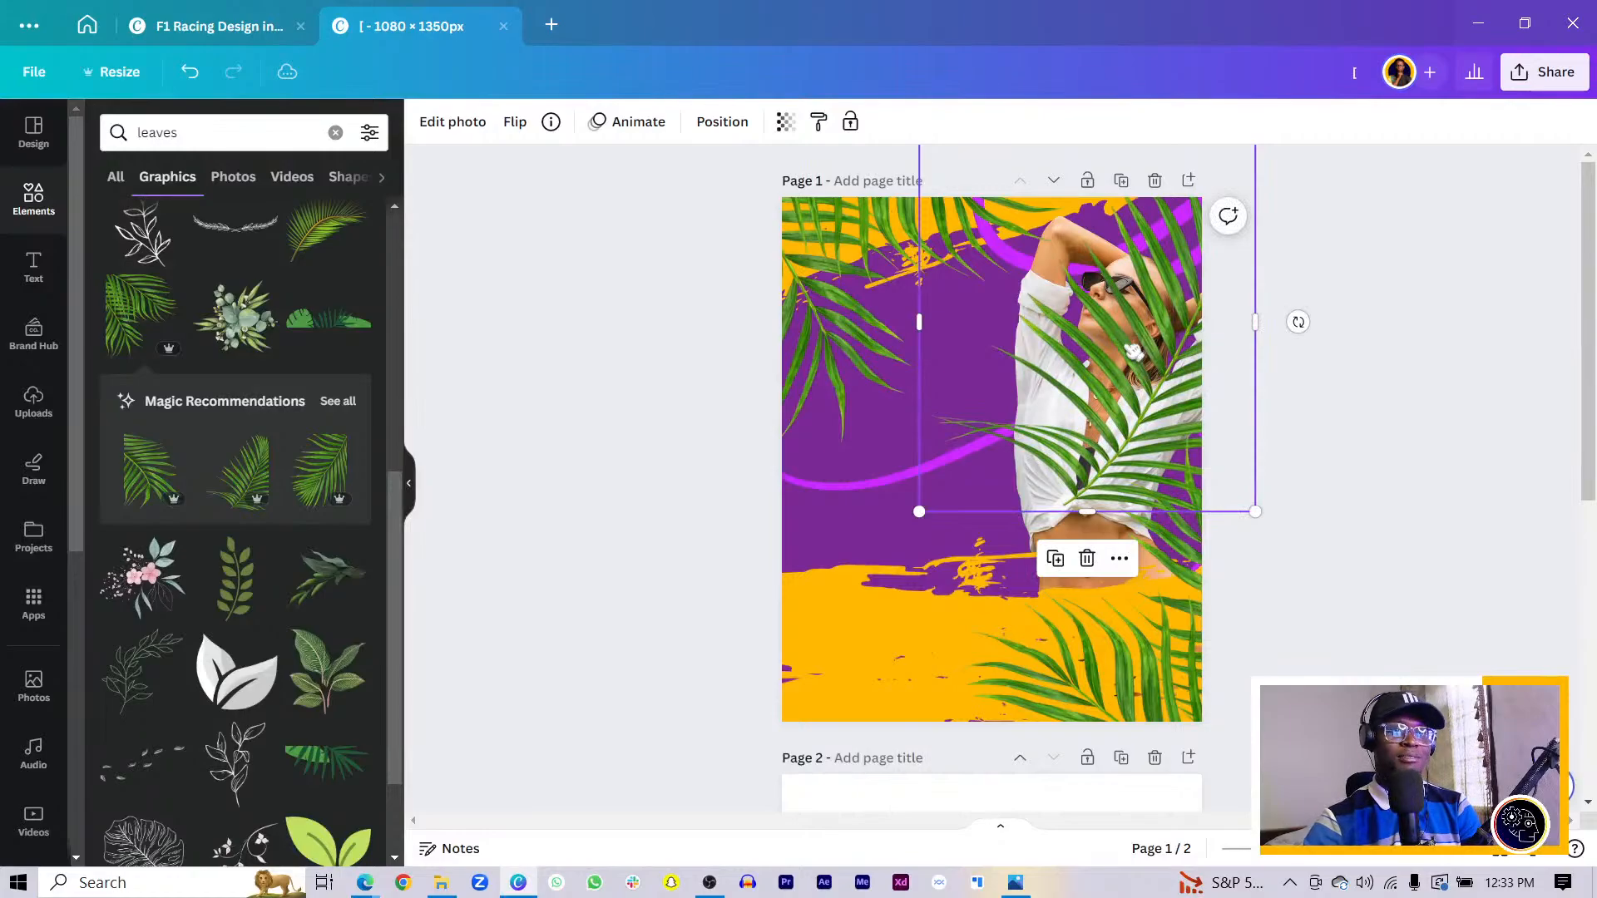
{"action": "key", "text": "Delete"}
{"action": "left_click_drag", "start_coordinate": [1137, 392], "coordinate": [1167, 672]}
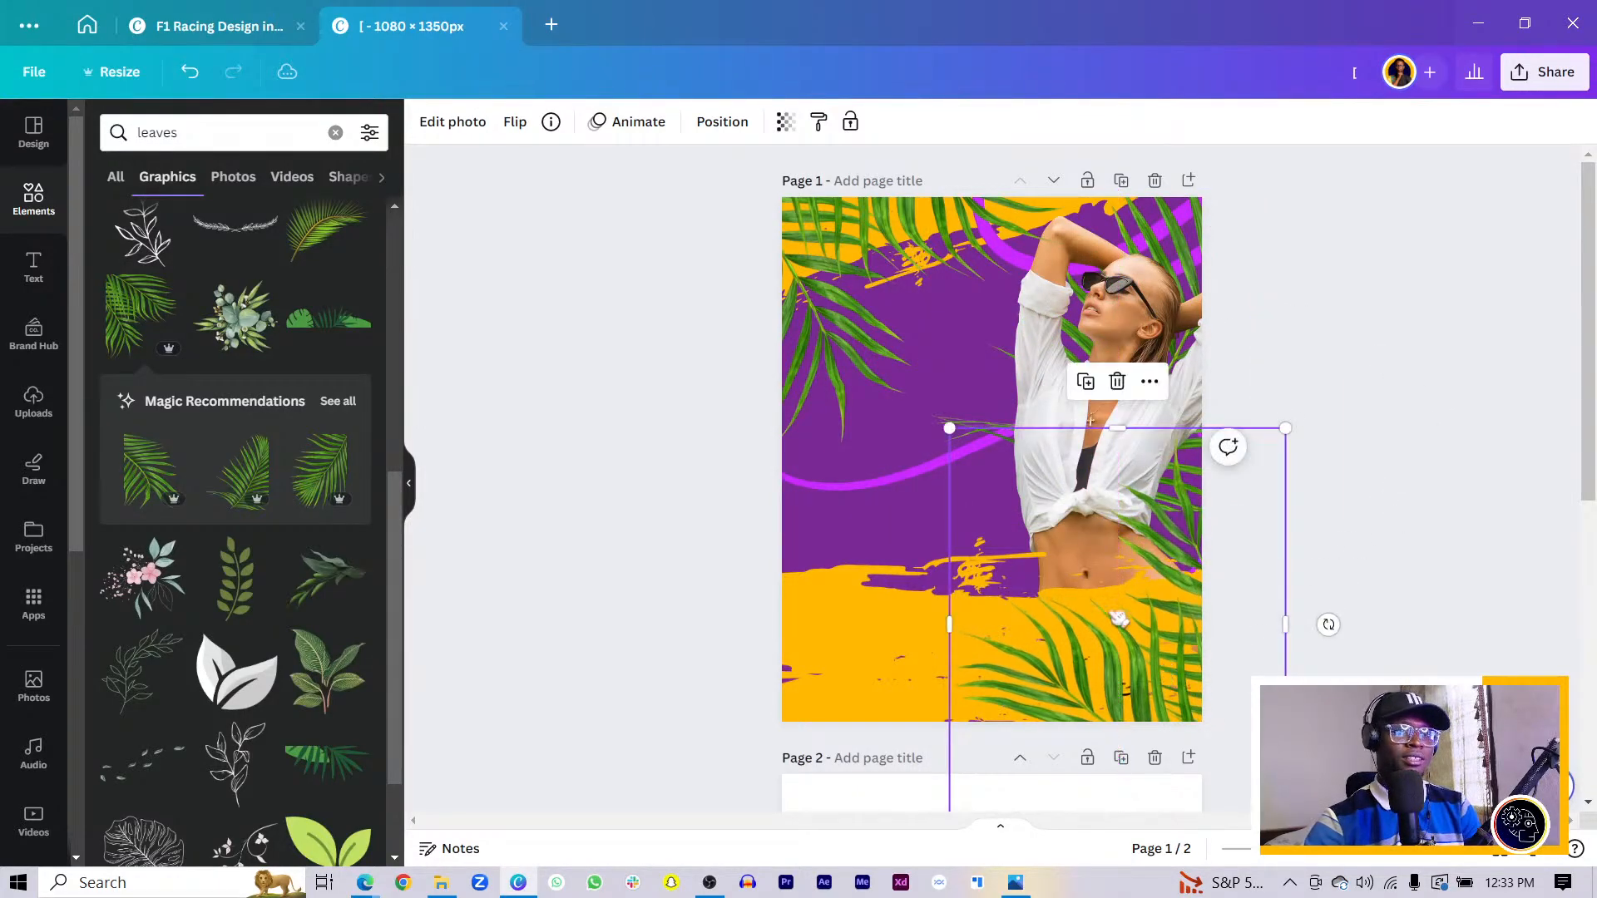
- Flip a leaf vertically and horizontally, move it bottom-left, and trim its sides
{"action": "left_click_drag", "start_coordinate": [822, 314], "coordinate": [870, 587]}
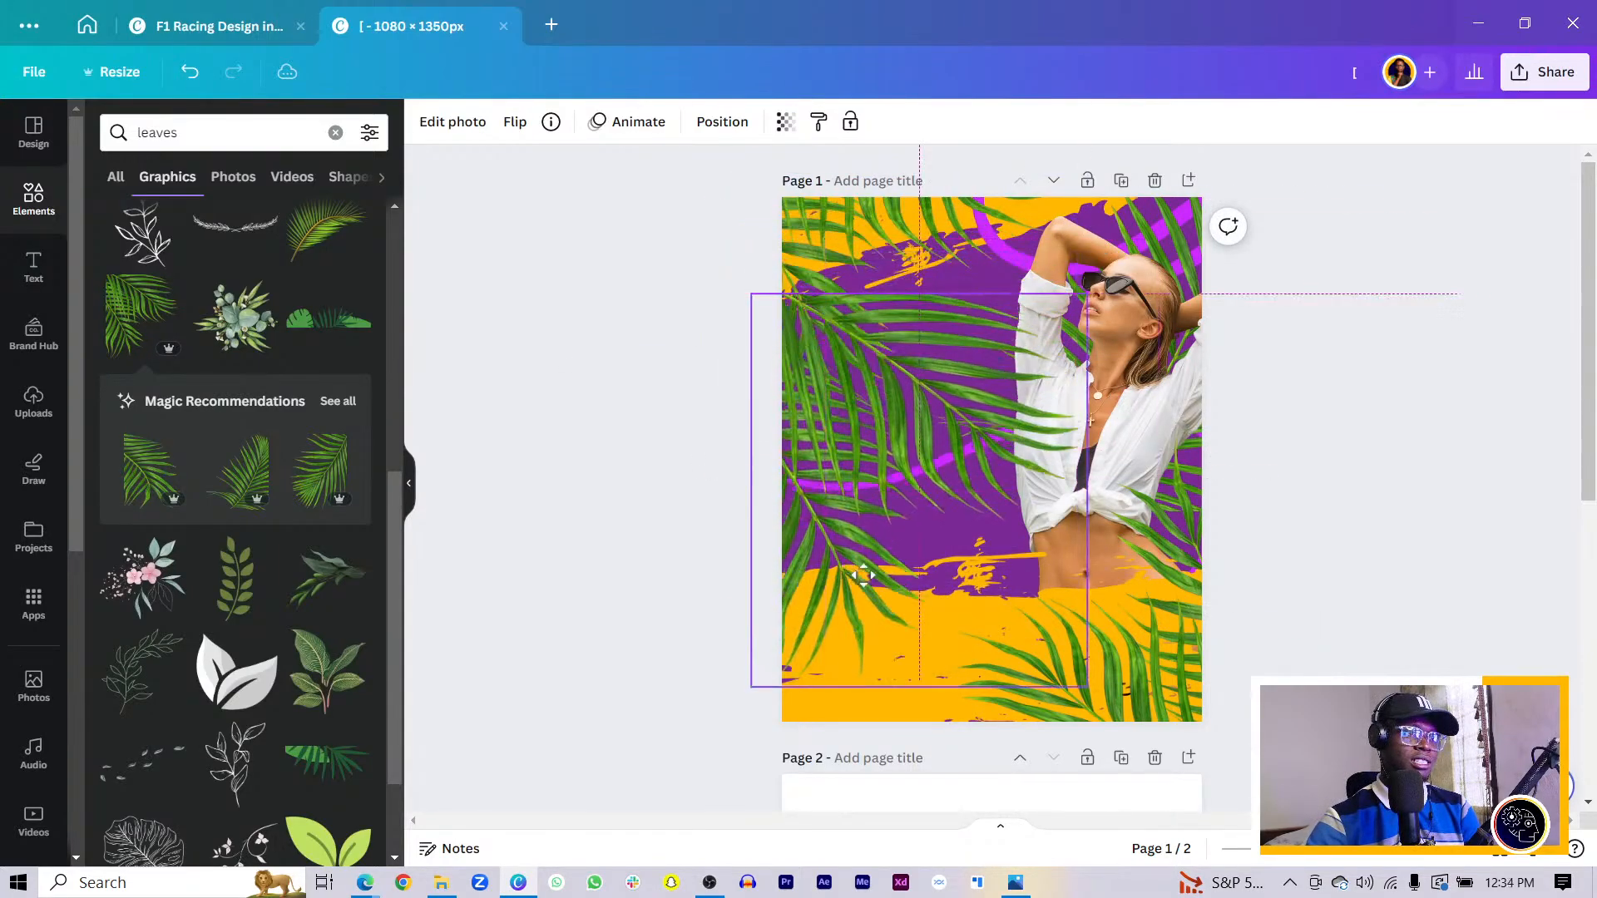
{"action": "left_click", "coordinate": [516, 123]}
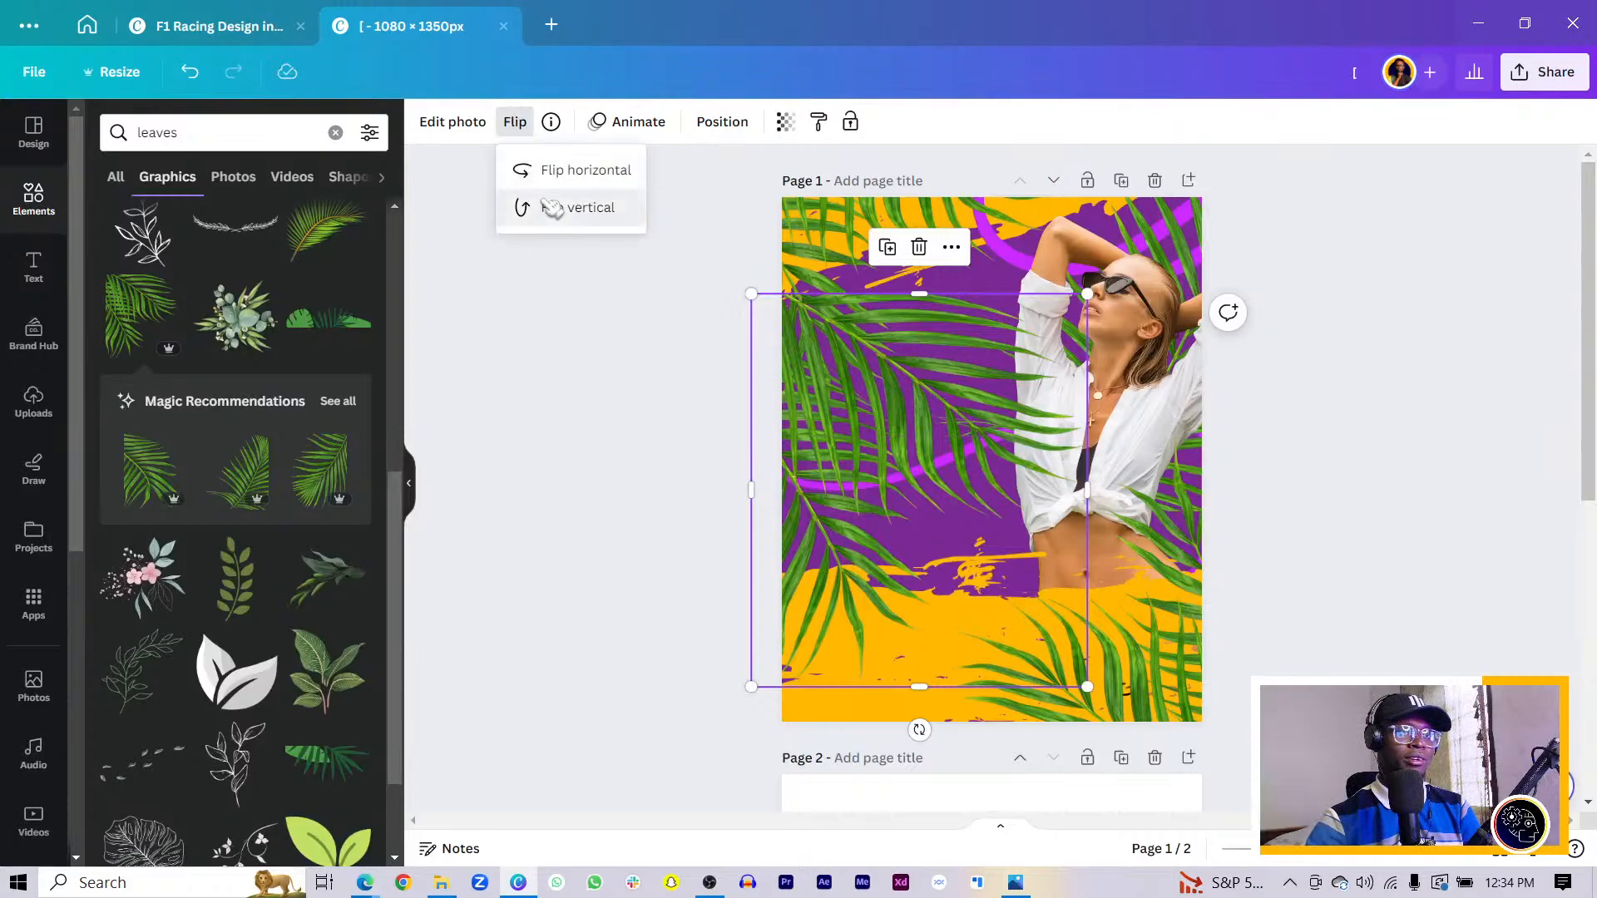
{"action": "left_click", "coordinate": [527, 207]}
{"action": "left_click", "coordinate": [560, 169]}
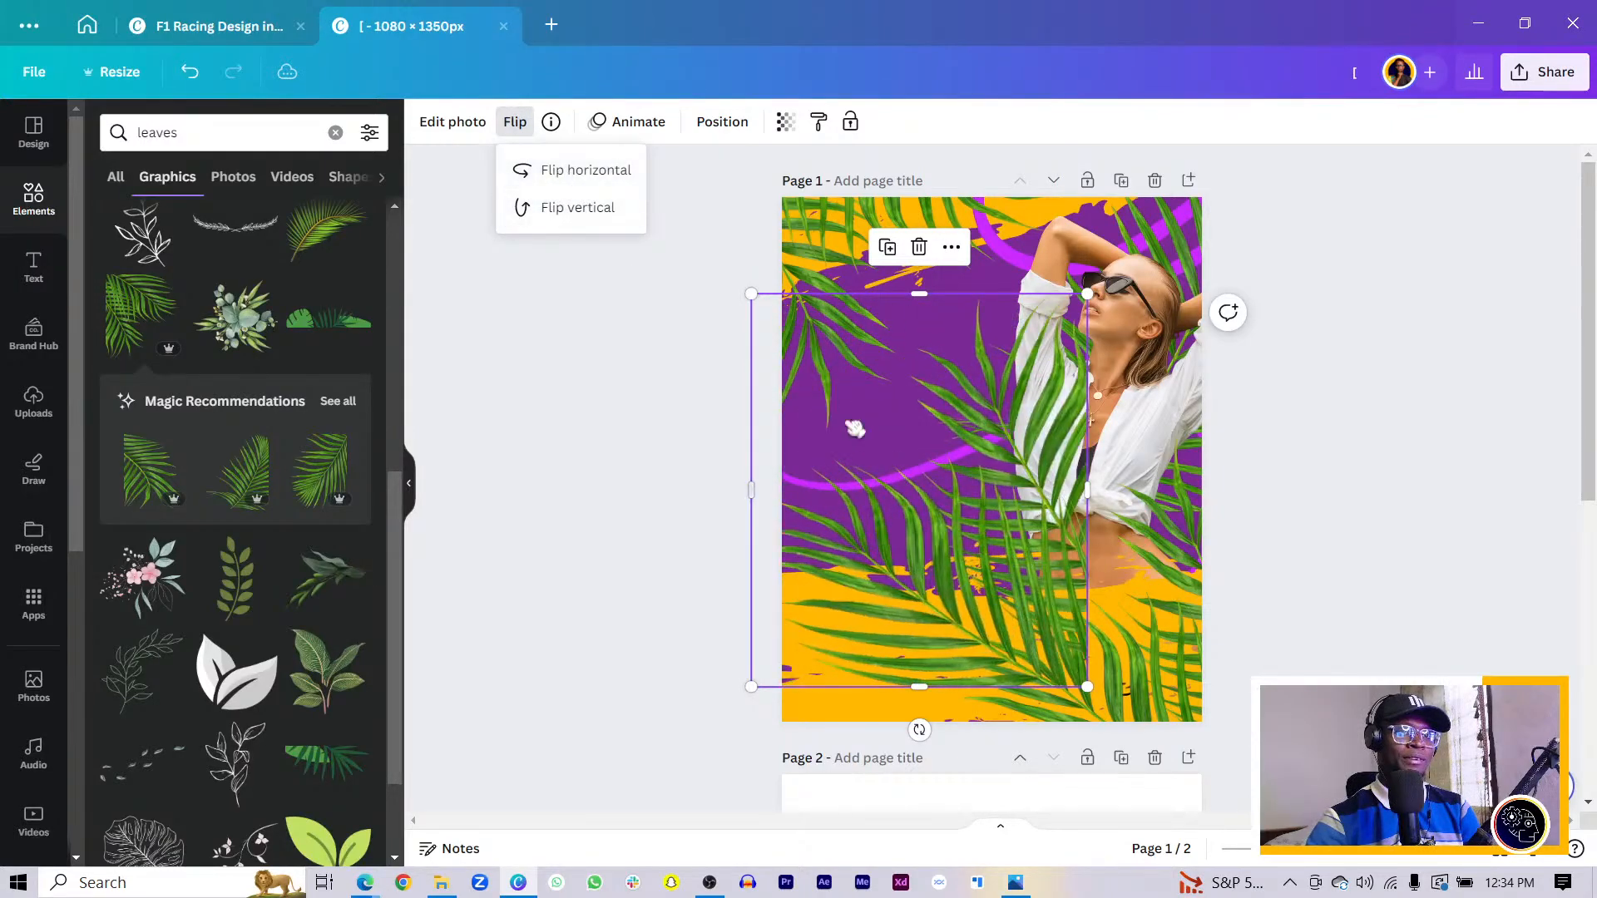
{"action": "left_click", "coordinate": [627, 171]}
{"action": "left_click_drag", "start_coordinate": [919, 434], "coordinate": [732, 595]}
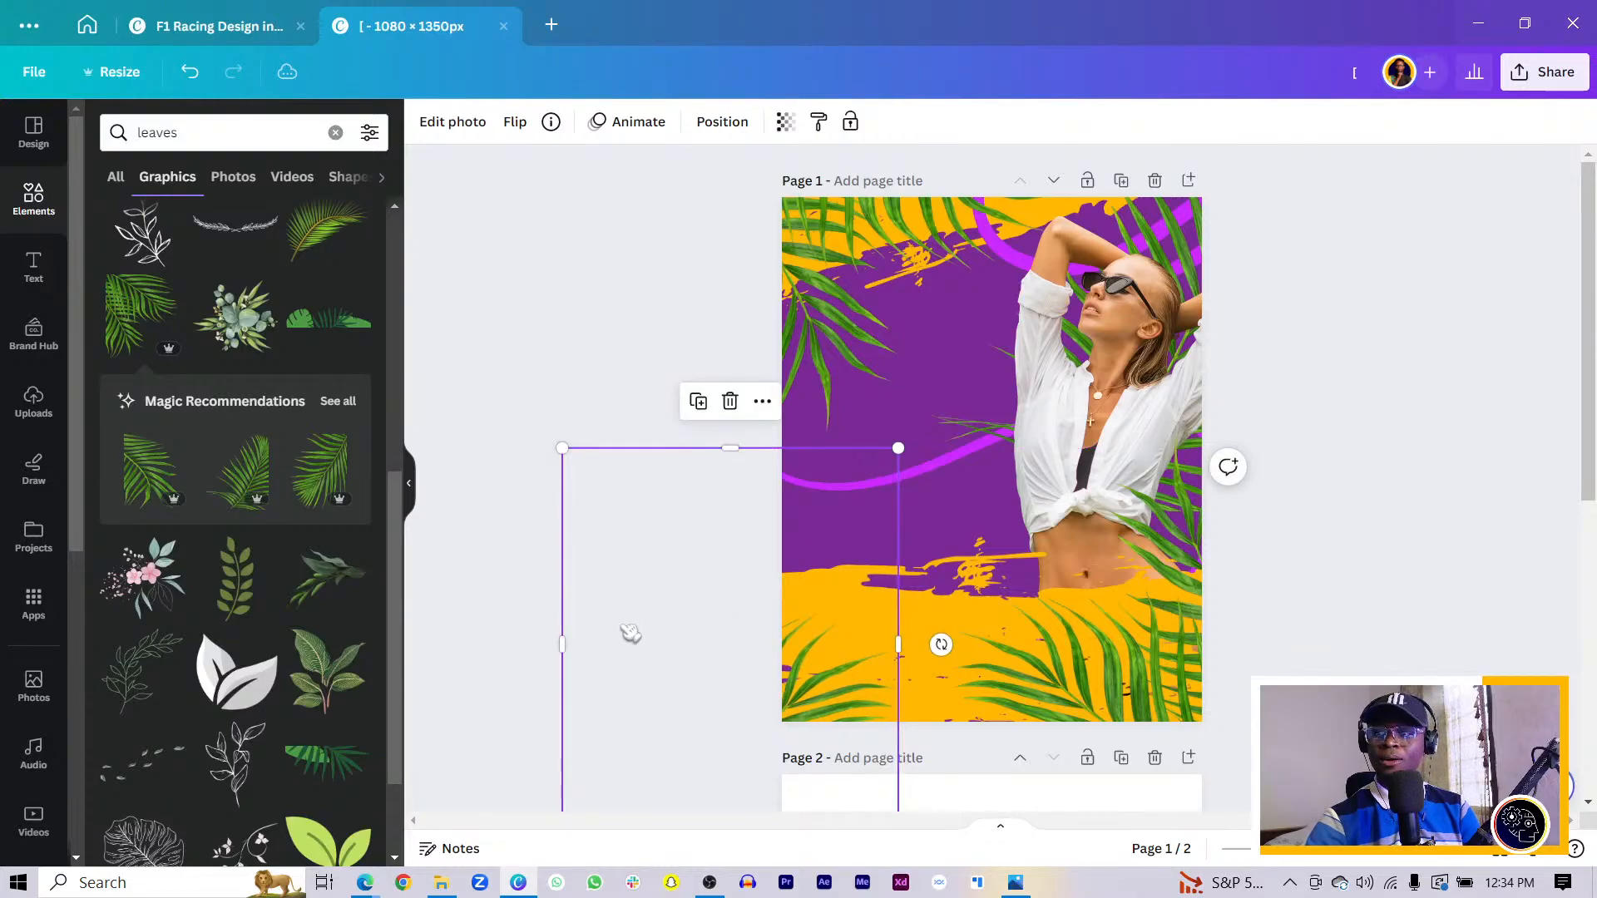
{"action": "scroll", "coordinate": [547, 566], "scroll_direction": "down", "scroll_amount": 3}
{"action": "left_click_drag", "start_coordinate": [558, 436], "coordinate": [775, 432]}
{"action": "left_click_drag", "start_coordinate": [838, 555], "coordinate": [837, 445]}
{"action": "left_click_drag", "start_coordinate": [837, 175], "coordinate": [828, 263]}
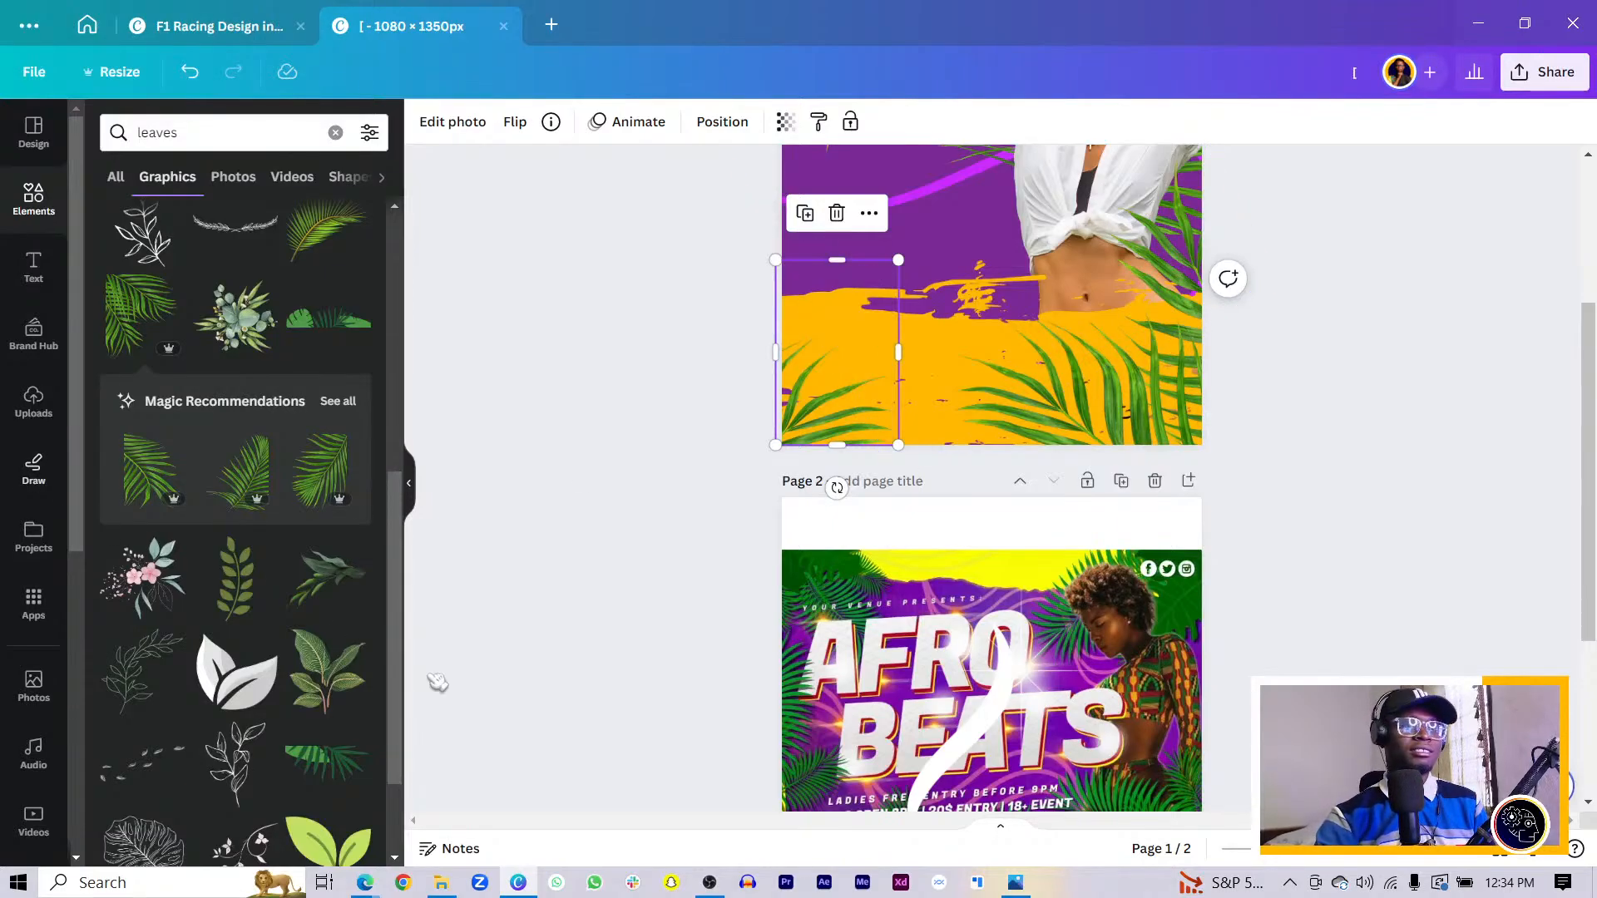
- Crop the woman photo by trimming its bottom, left and right edges
{"action": "scroll", "coordinate": [835, 549], "scroll_direction": "up", "scroll_amount": 4}
{"action": "left_click", "coordinate": [1120, 509]}
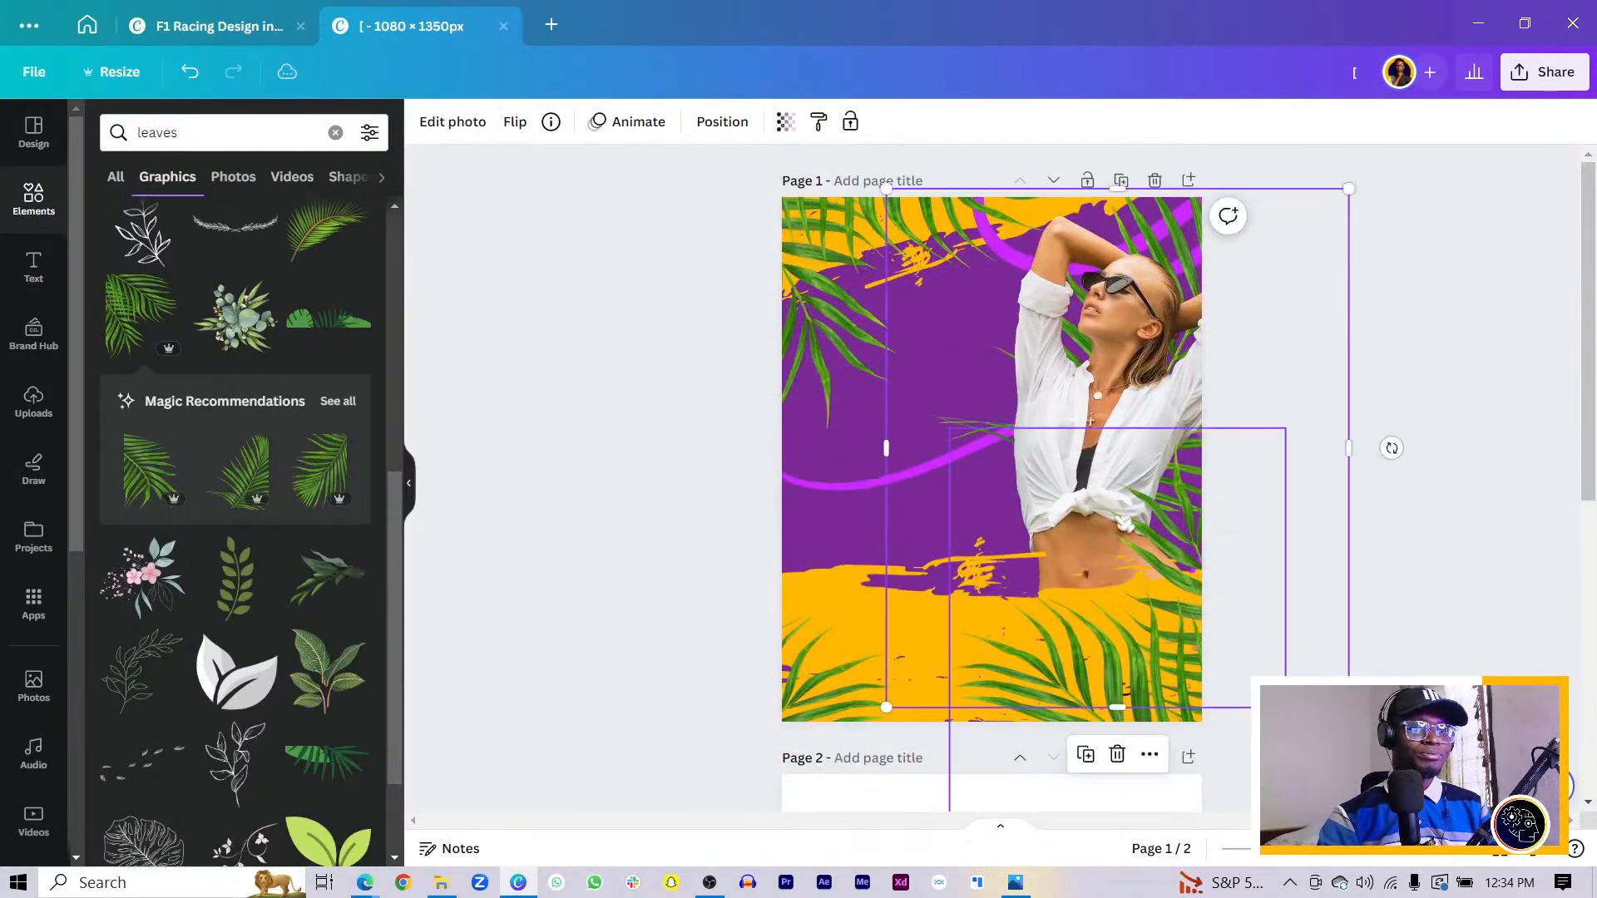
{"action": "left_click_drag", "start_coordinate": [1109, 705], "coordinate": [1117, 642]}
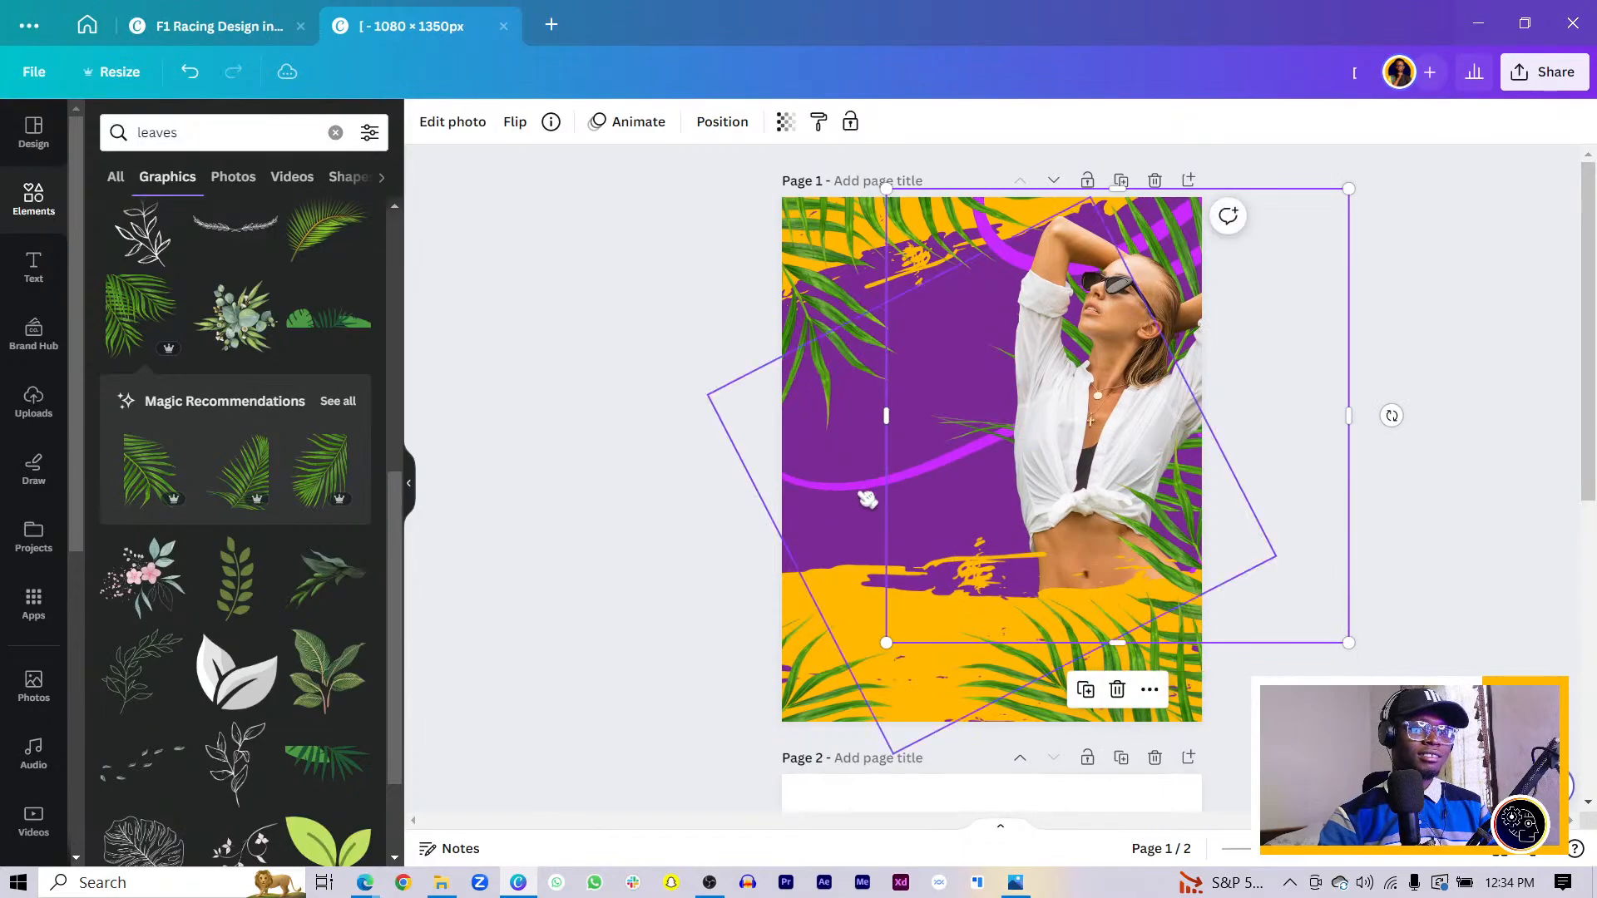
{"action": "left_click_drag", "start_coordinate": [883, 503], "coordinate": [984, 541]}
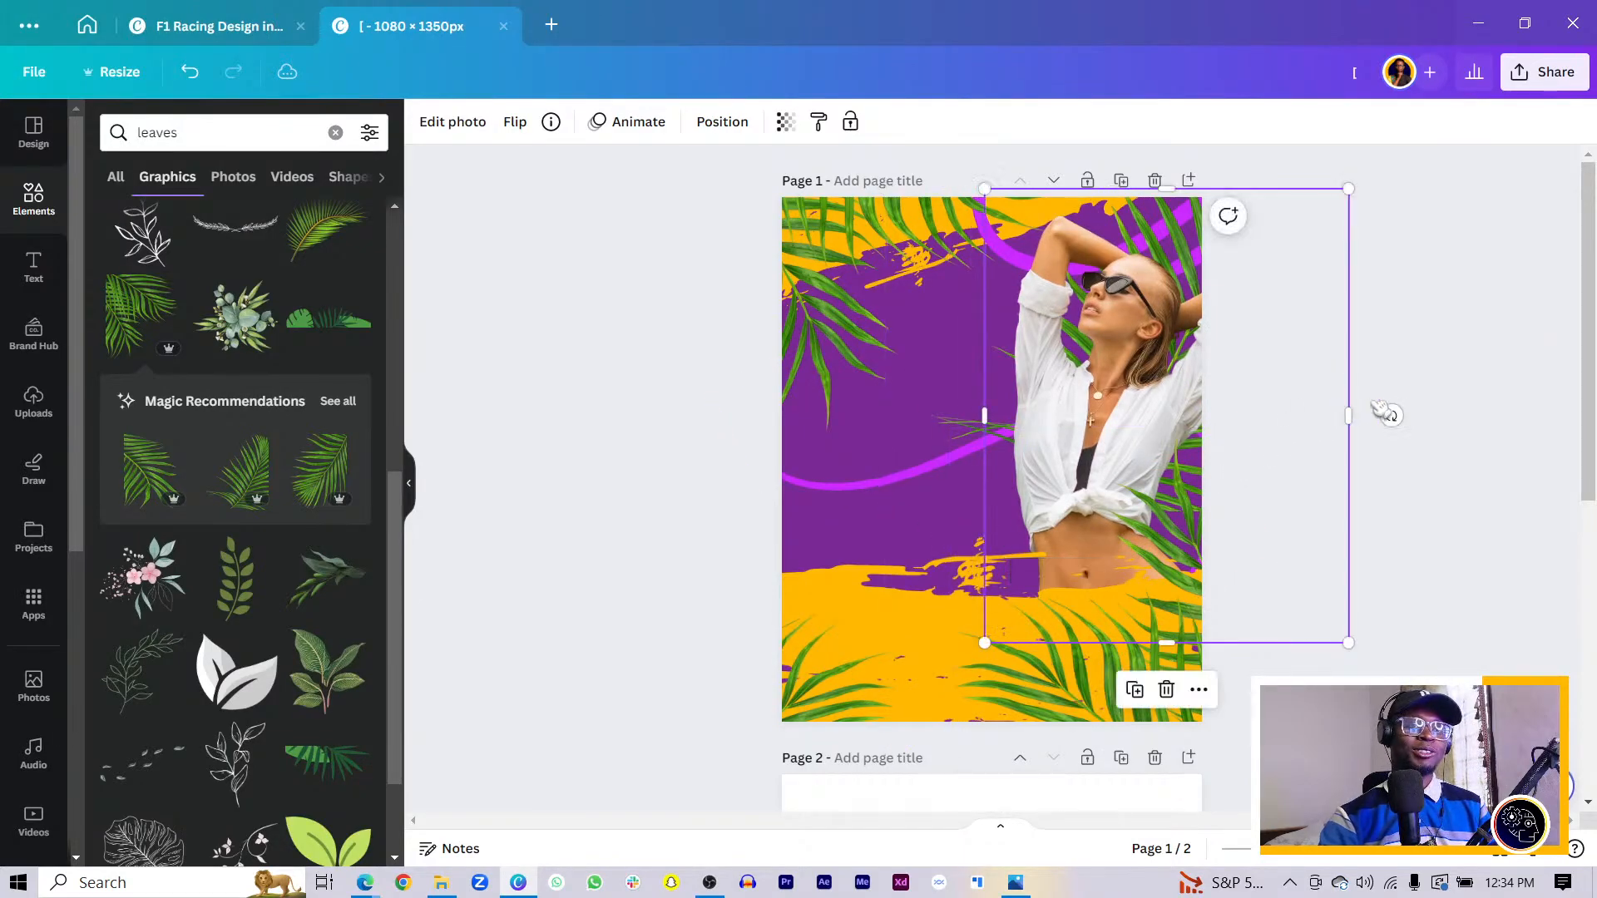
{"action": "left_click_drag", "start_coordinate": [1347, 408], "coordinate": [1253, 414]}
- Compare against page 2, then move the woman photo so it sits slightly lower
{"action": "scroll", "coordinate": [1050, 463], "scroll_direction": "down", "scroll_amount": 6}
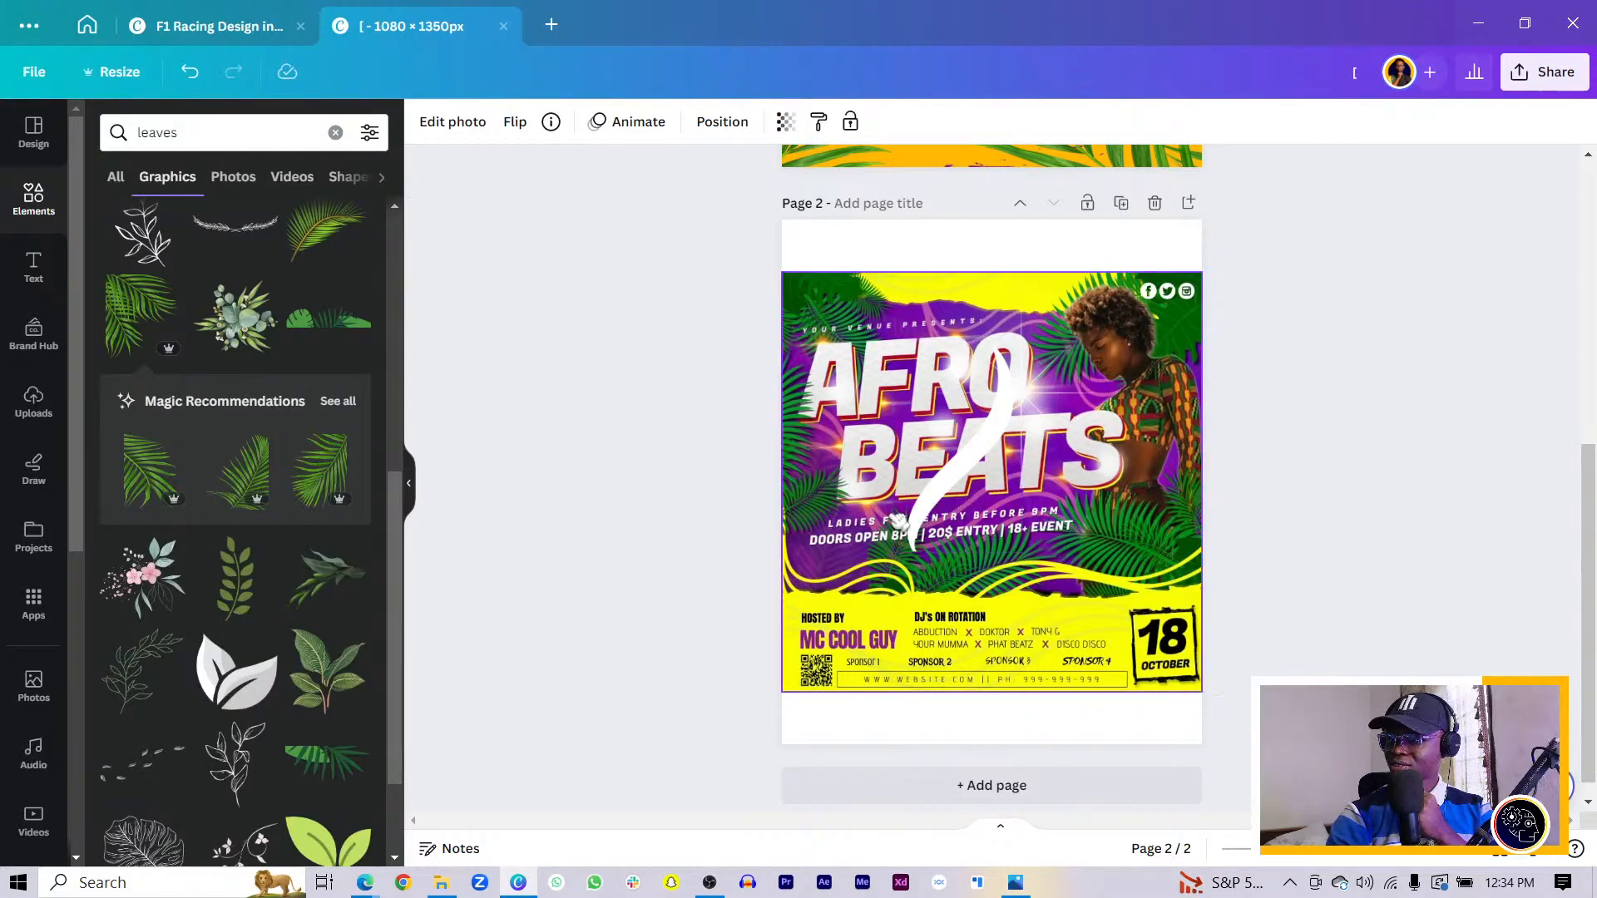
{"action": "scroll", "coordinate": [897, 521], "scroll_direction": "up", "scroll_amount": 3}
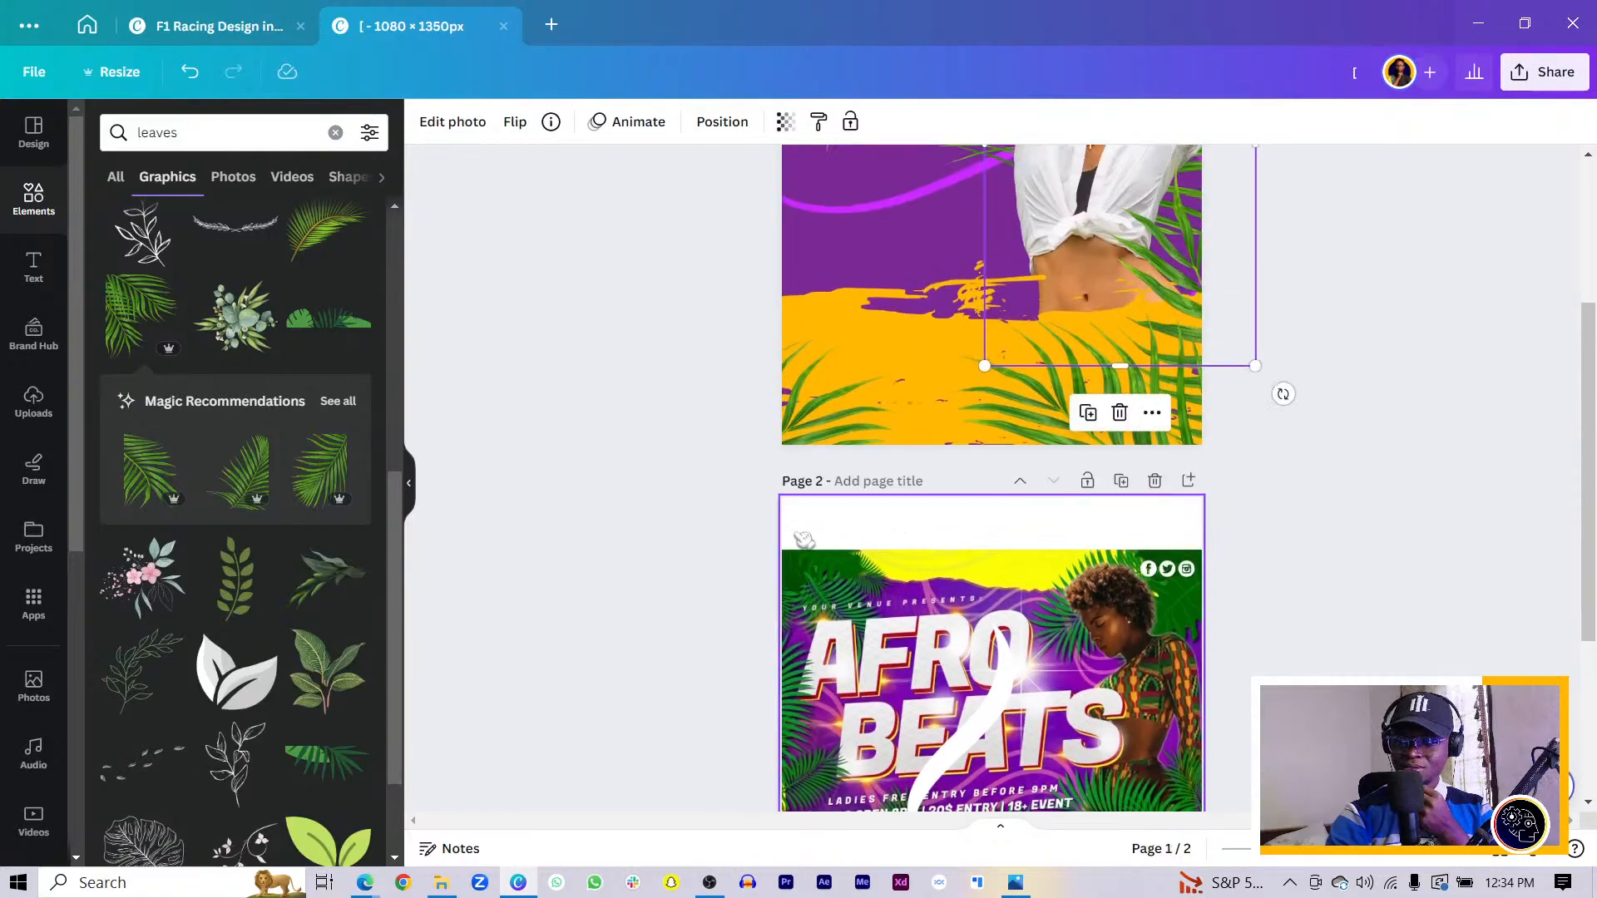
{"action": "scroll", "coordinate": [828, 536], "scroll_direction": "down", "scroll_amount": 3}
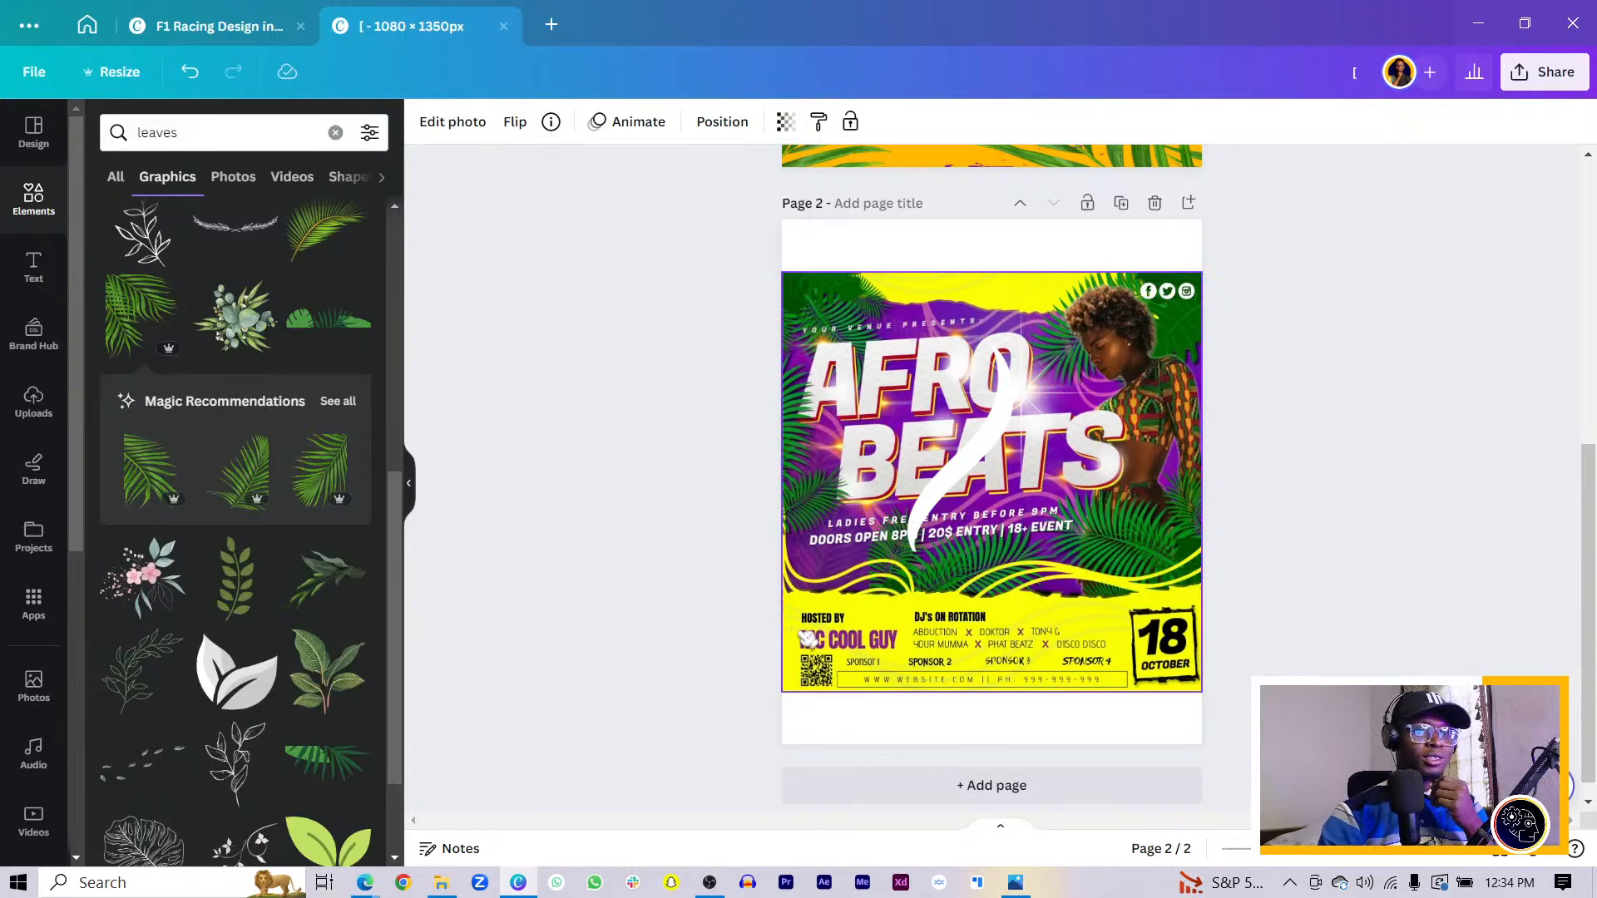
{"action": "scroll", "coordinate": [805, 639], "scroll_direction": "up", "scroll_amount": 6}
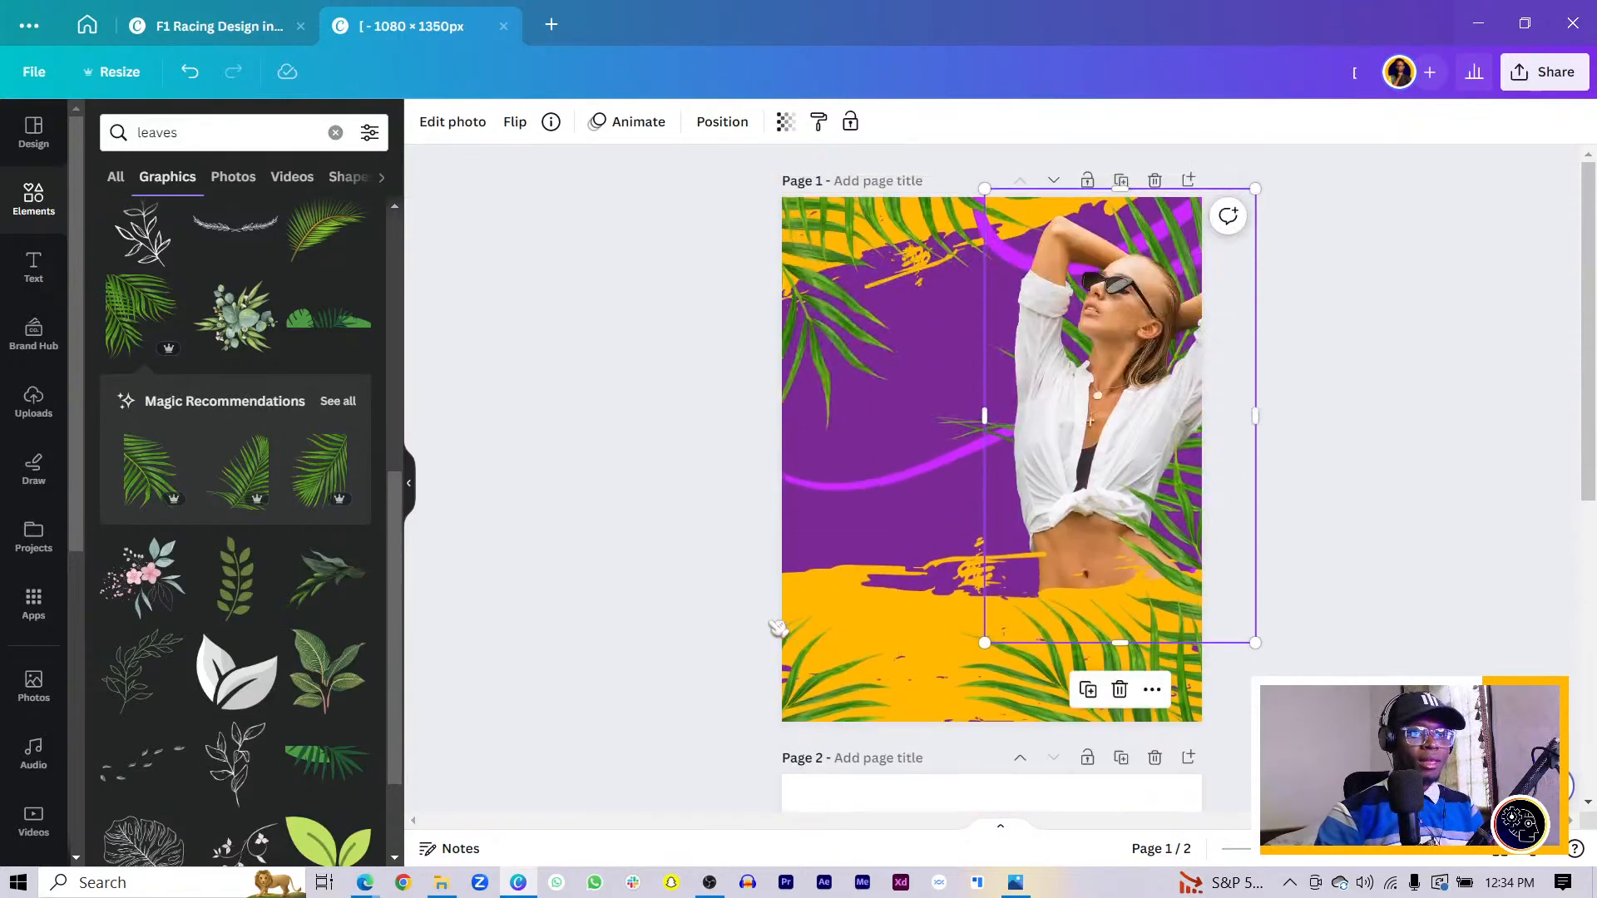
{"action": "scroll", "coordinate": [792, 387], "scroll_direction": "down", "scroll_amount": 6}
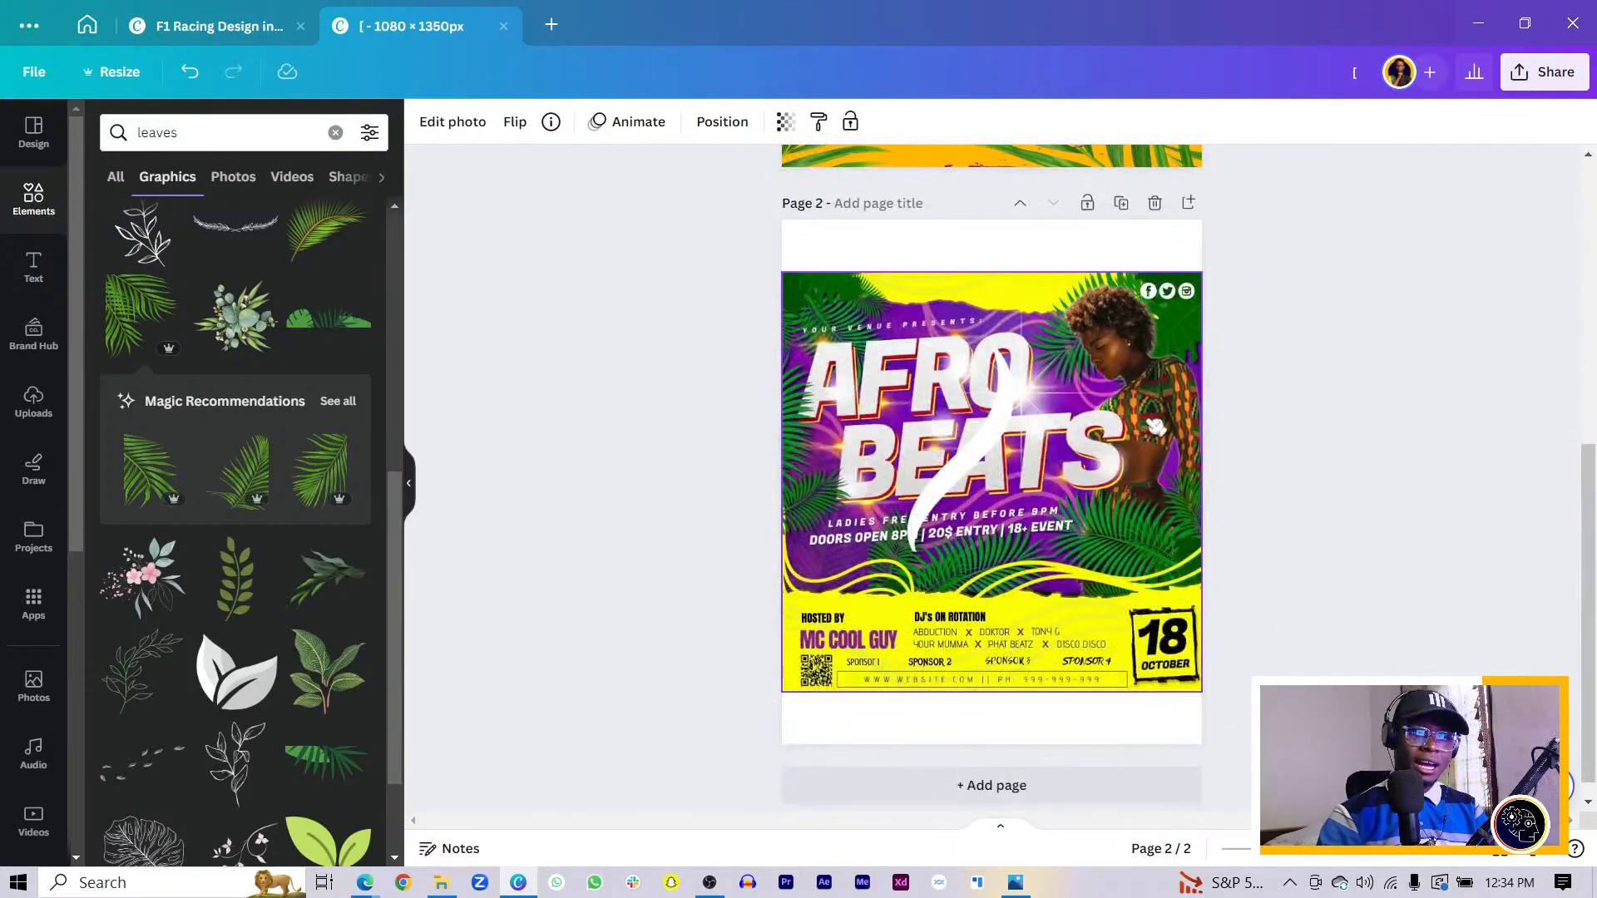
{"action": "scroll", "coordinate": [989, 532], "scroll_direction": "up", "scroll_amount": 6}
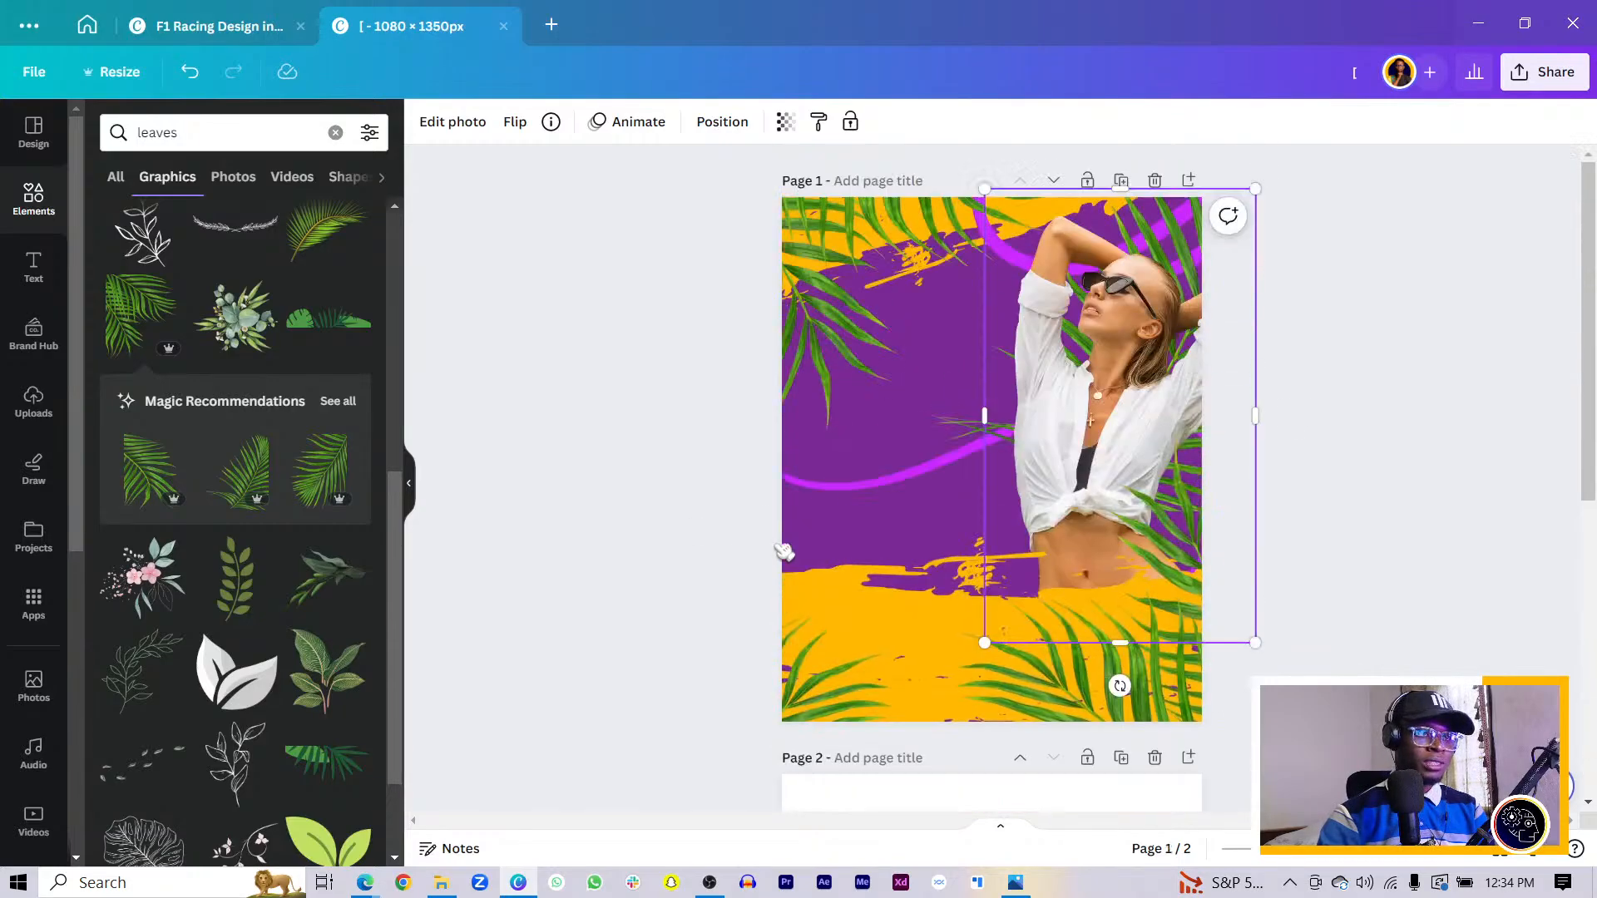
{"action": "left_click_drag", "start_coordinate": [1105, 430], "coordinate": [1112, 439]}
{"action": "left_click_drag", "start_coordinate": [1145, 215], "coordinate": [1145, 232]}
- Inspect the white swoosh and the photo on the page 2 reference flyer
{"action": "scroll", "coordinate": [832, 499], "scroll_direction": "down", "scroll_amount": 3}
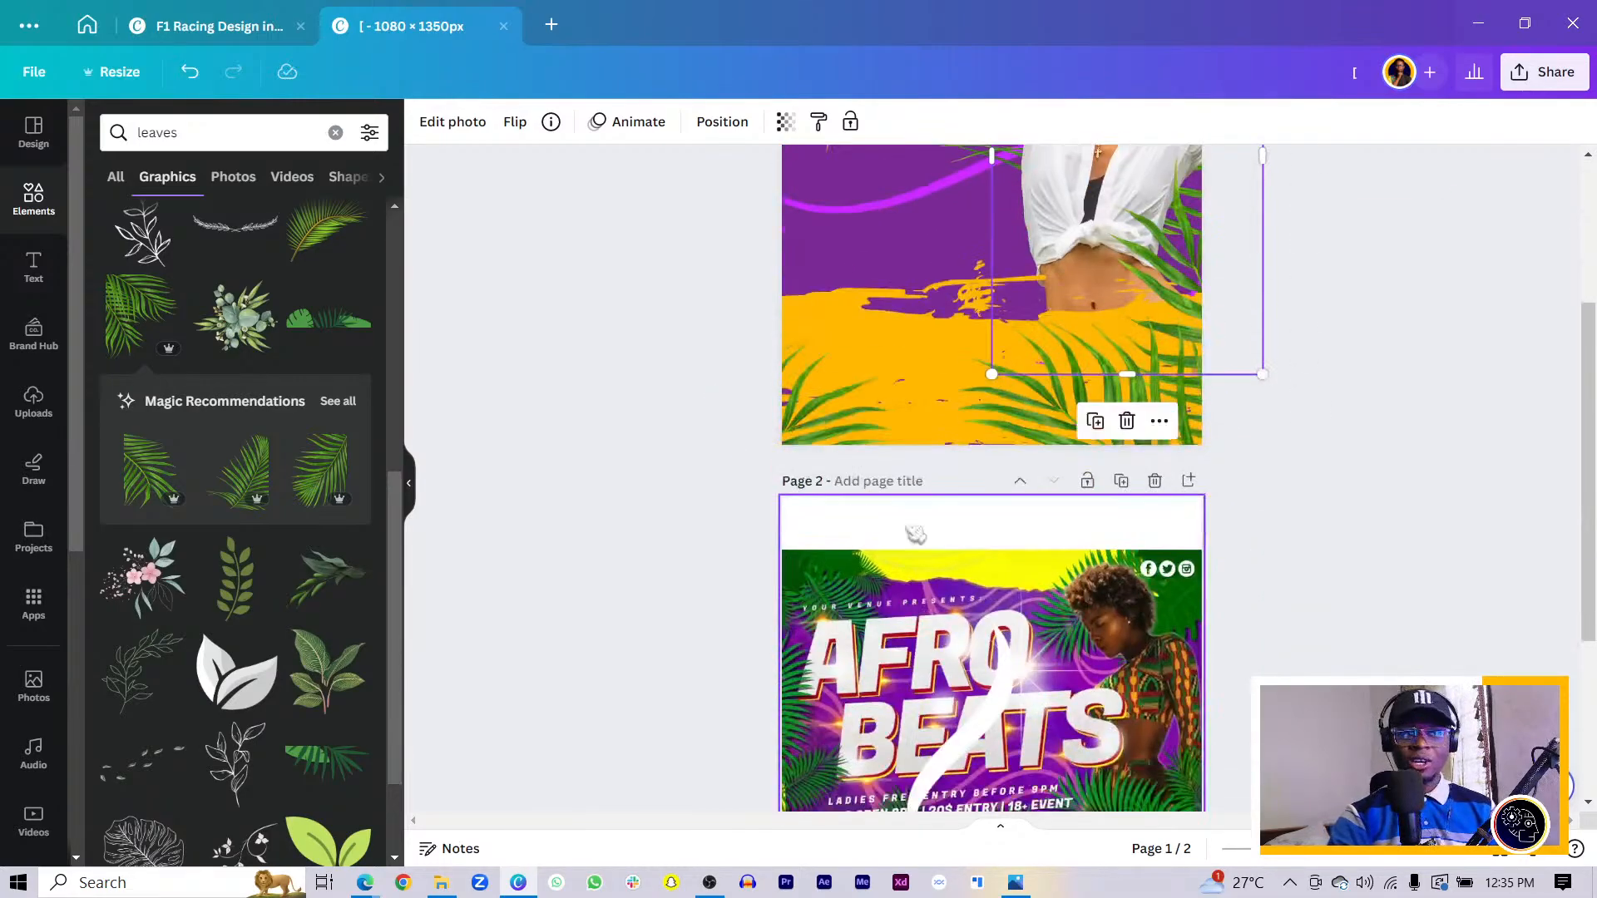
{"action": "left_click", "coordinate": [1013, 666]}
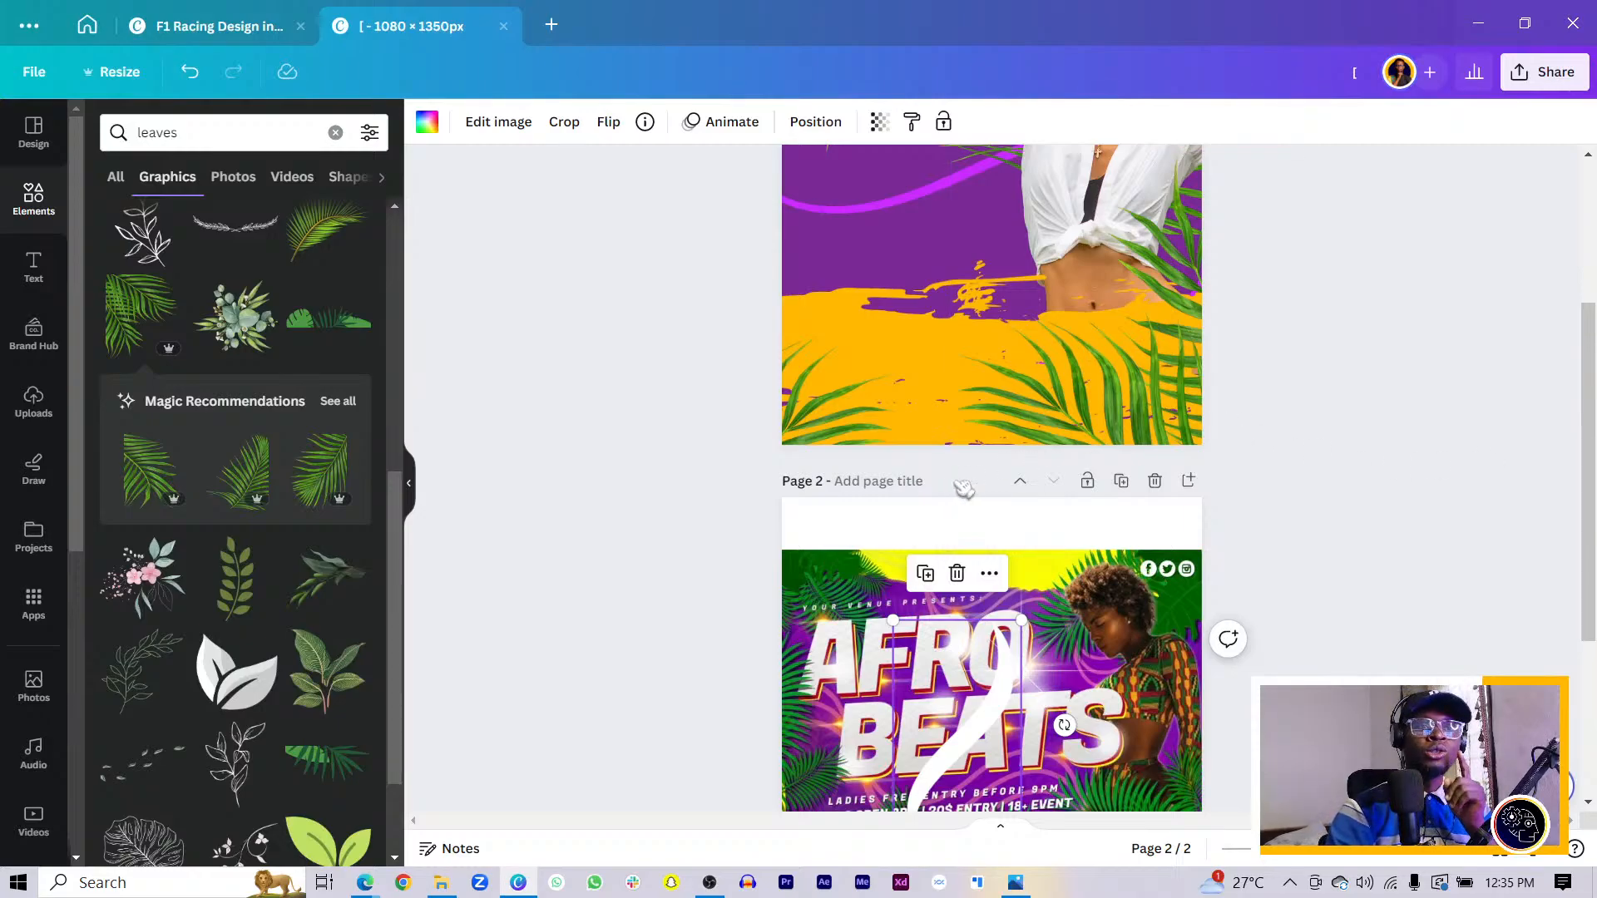
{"action": "scroll", "coordinate": [975, 502], "scroll_direction": "down", "scroll_amount": 3}
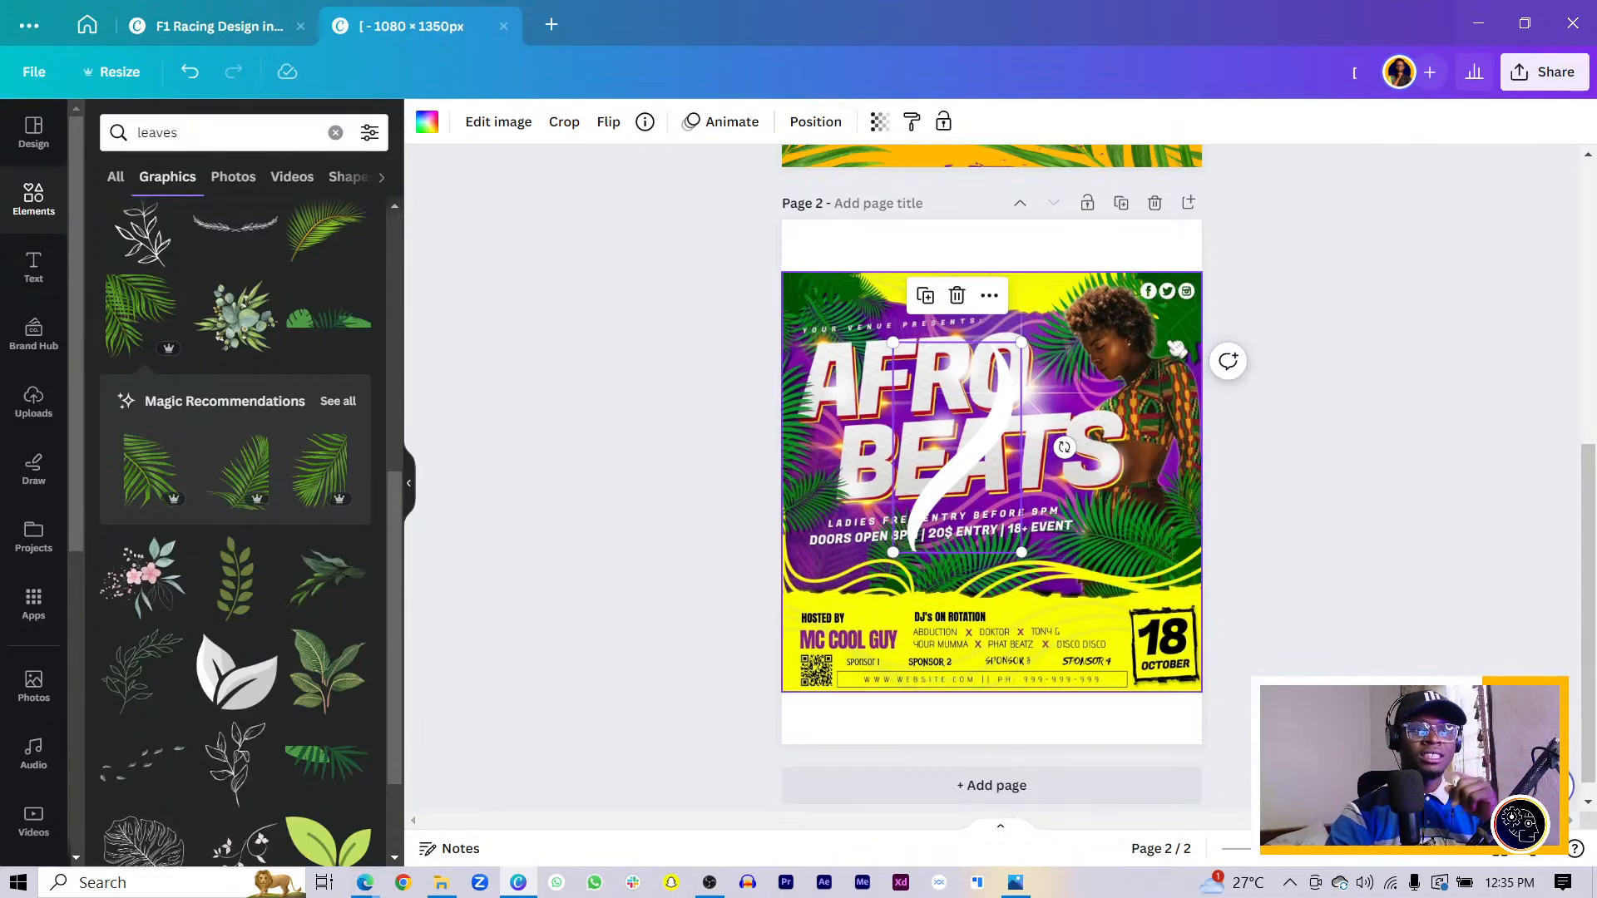
{"action": "left_click", "coordinate": [1080, 403]}
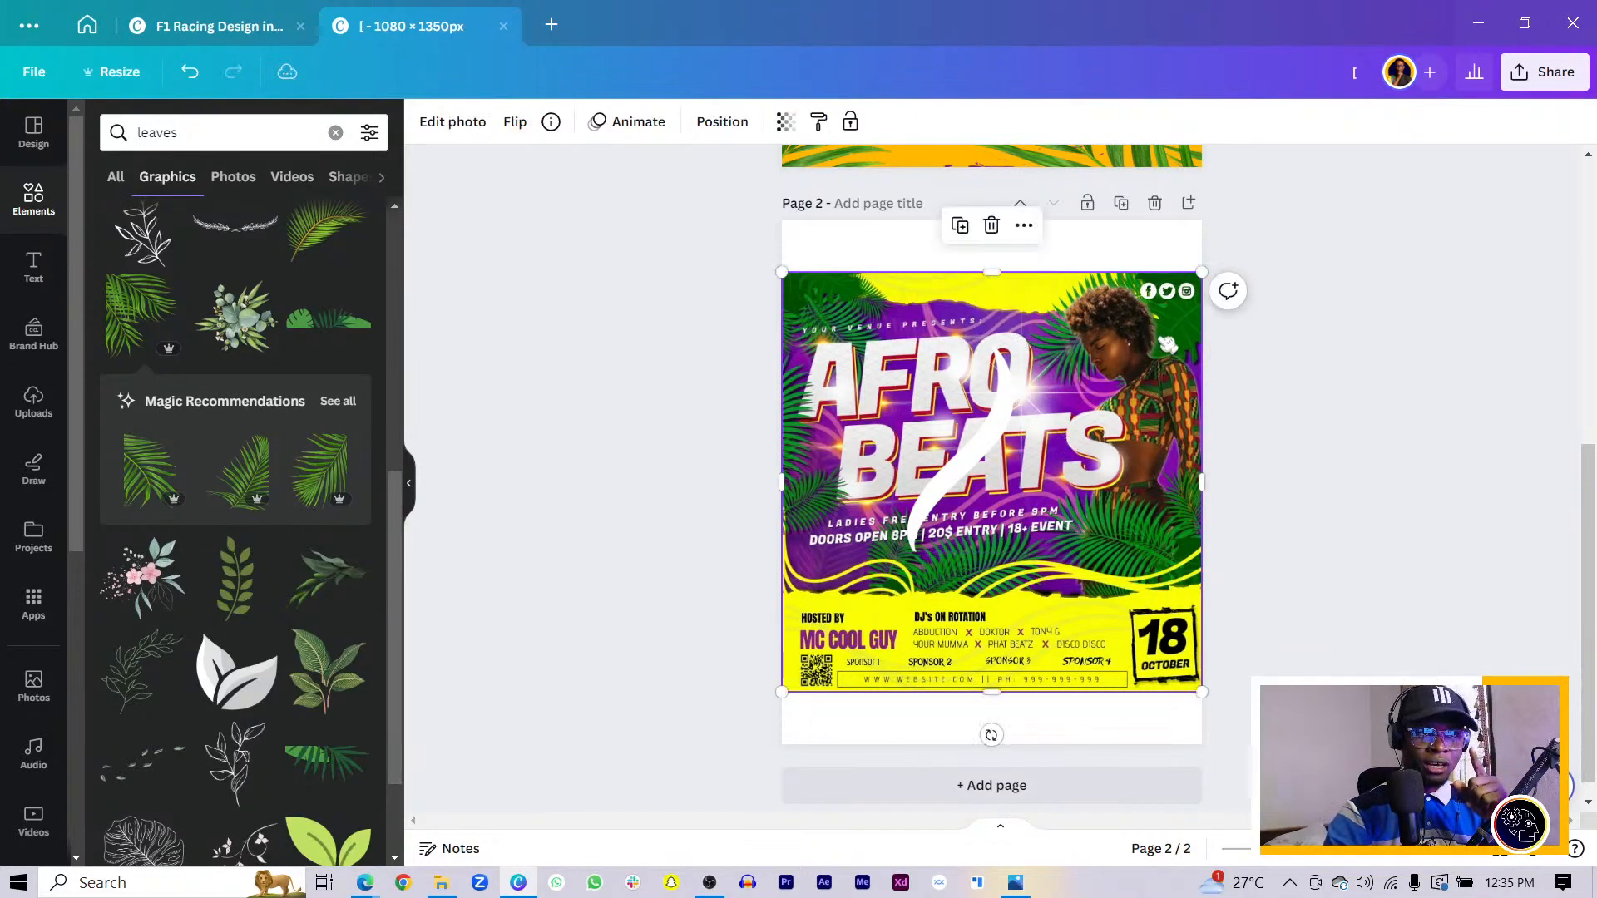
{"action": "mouse_move", "coordinate": [1079, 403]}
{"action": "left_mouse_down"}
{"action": "mouse_move", "coordinate": [1052, 393]}
{"action": "mouse_move", "coordinate": [1074, 403]}
{"action": "left_mouse_up"}
{"action": "scroll", "coordinate": [1122, 371], "scroll_direction": "up", "scroll_amount": 6}
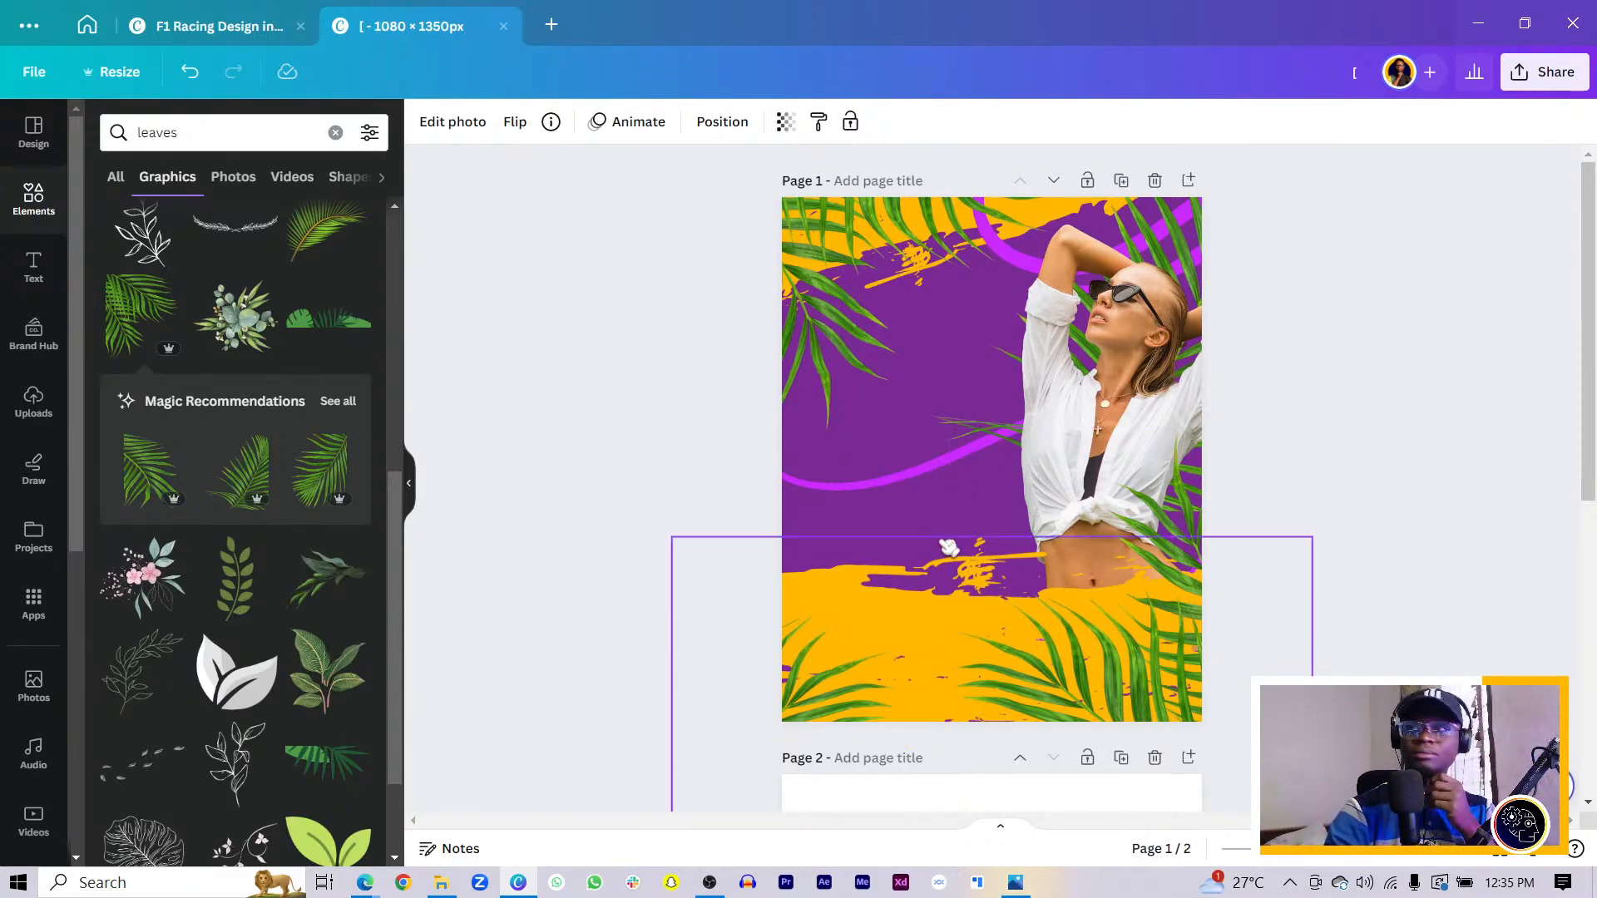
{"action": "scroll", "coordinate": [857, 549], "scroll_direction": "down", "scroll_amount": 1}
- Add a paragraph text box to page 1 and position it over the purple area
{"action": "scroll", "coordinate": [857, 549], "scroll_direction": "down", "scroll_amount": 3}
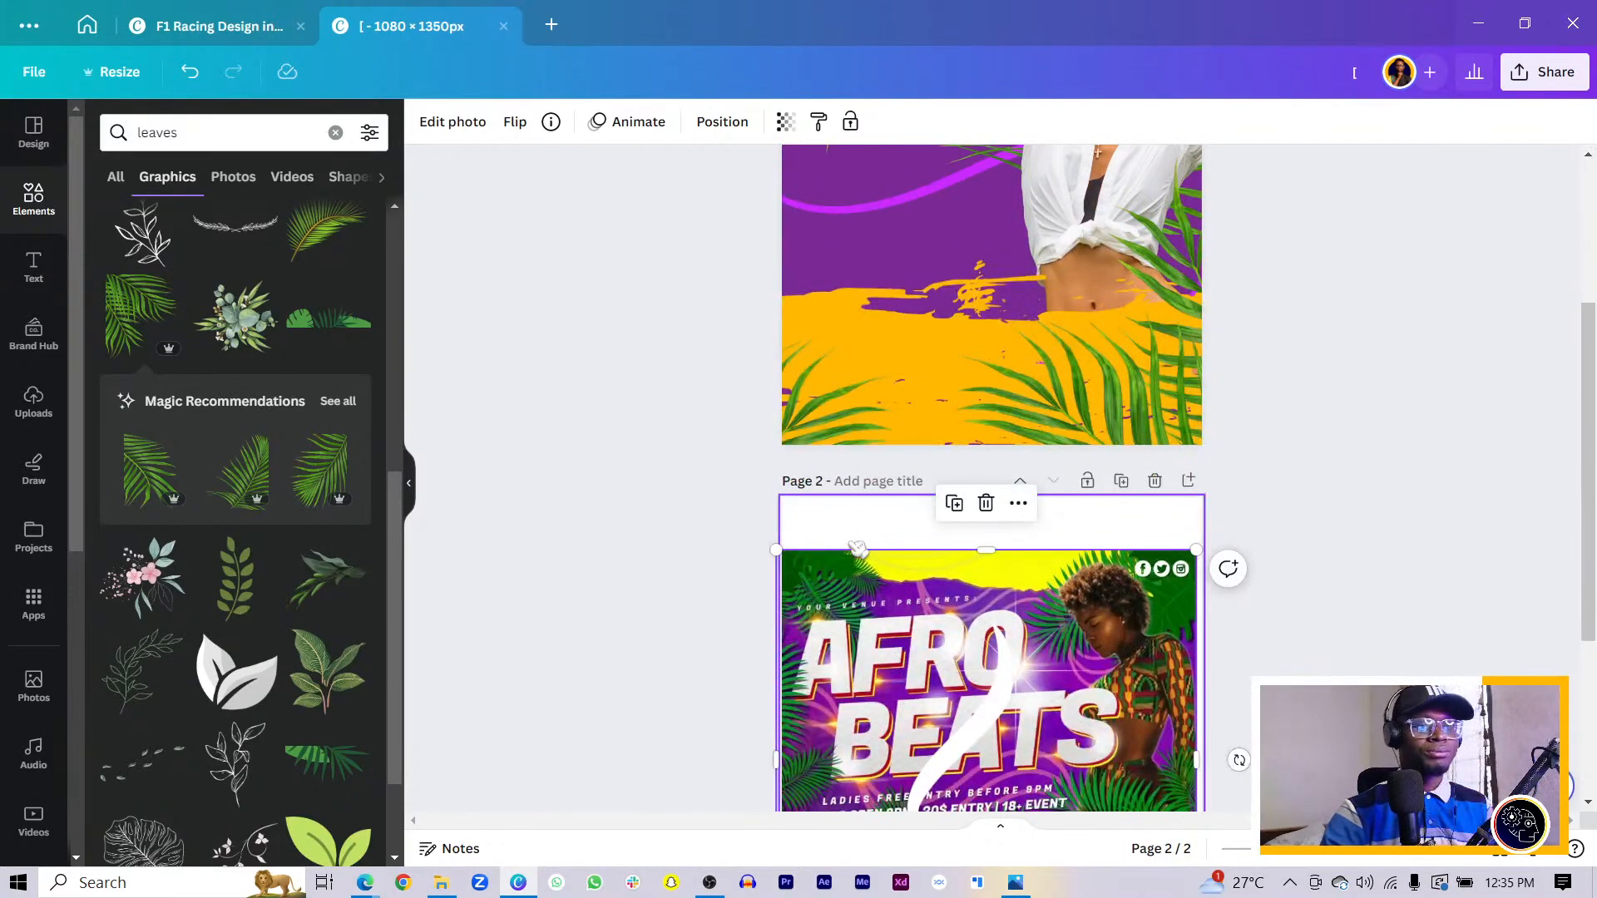
{"action": "scroll", "coordinate": [857, 549], "scroll_direction": "up", "scroll_amount": 3}
{"action": "left_click", "coordinate": [716, 456]}
{"action": "key", "text": "t"}
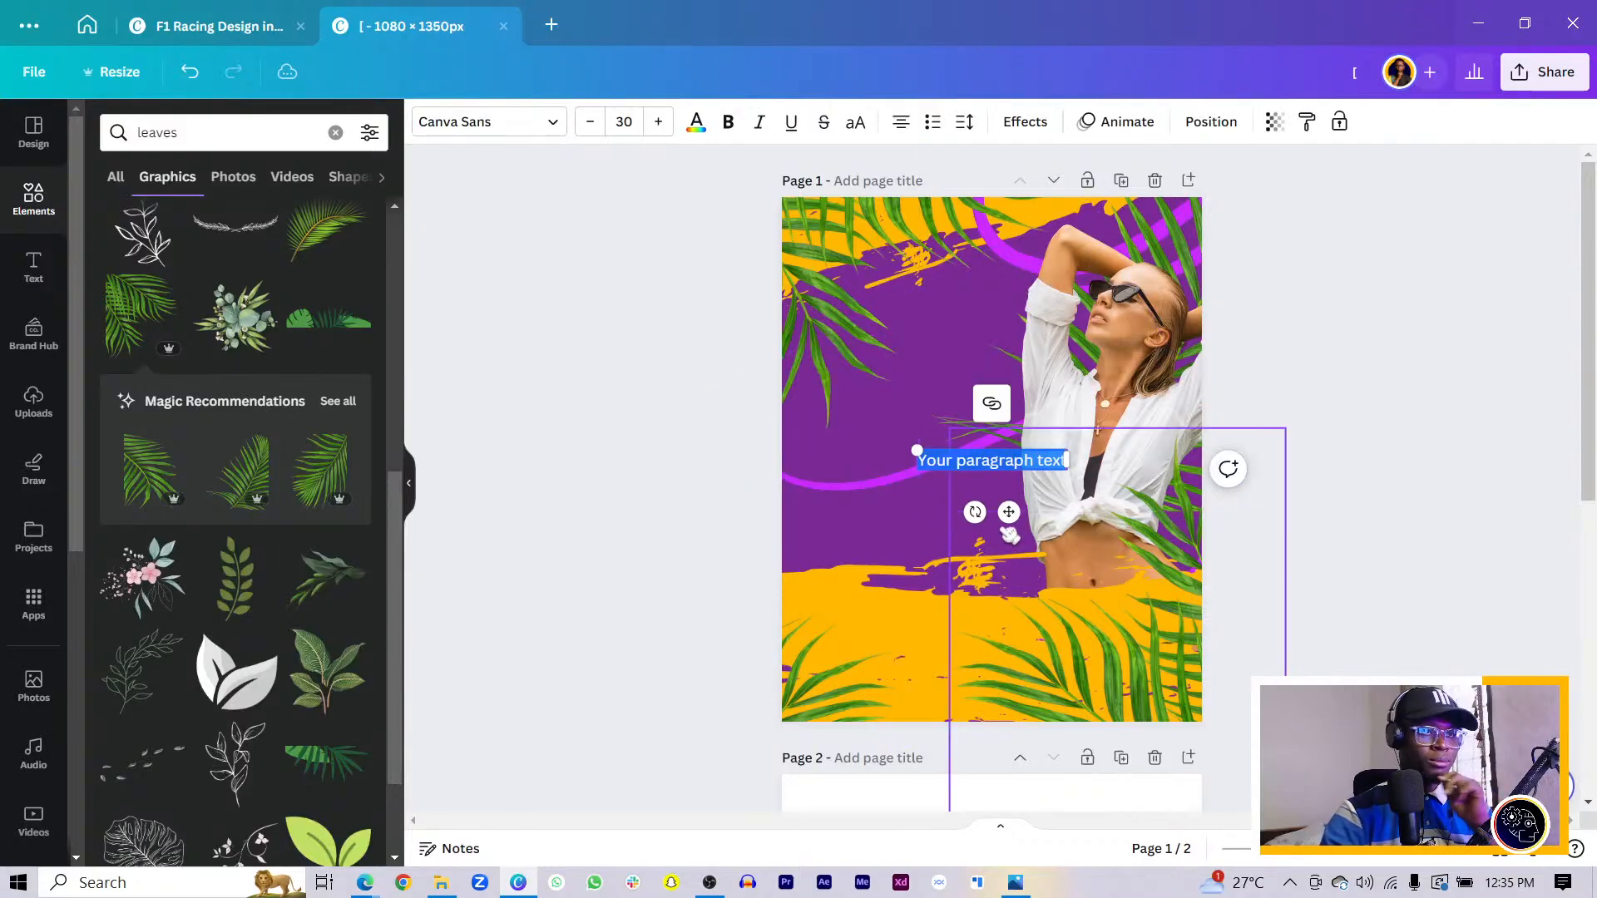
{"action": "left_click_drag", "start_coordinate": [1009, 524], "coordinate": [999, 457]}
{"action": "key", "text": "ctrl+z"}
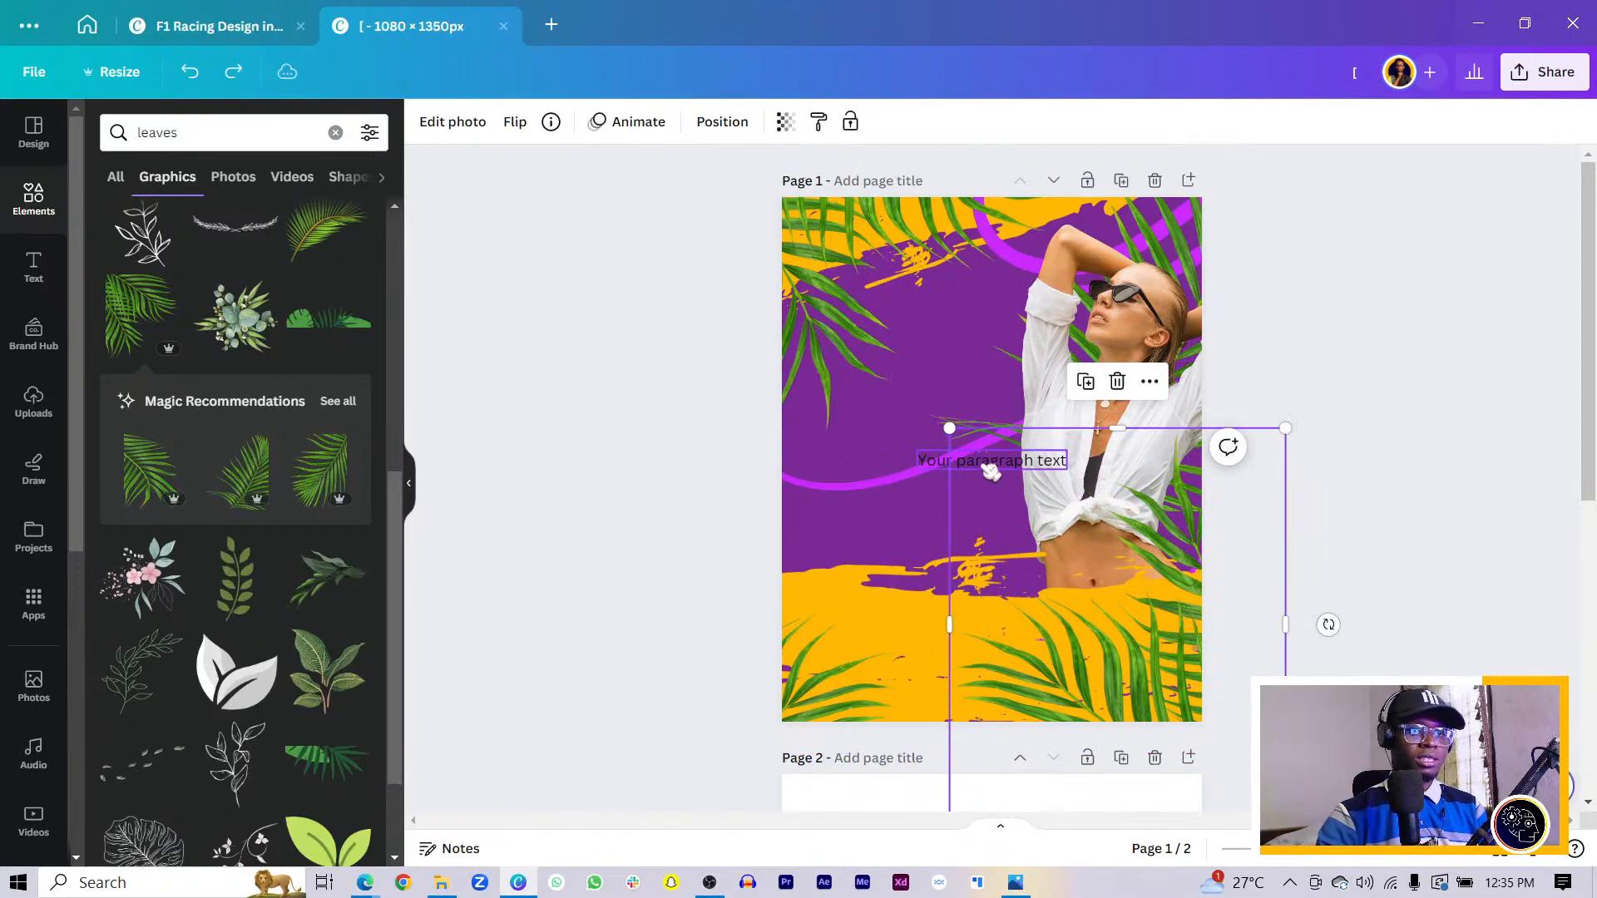
{"action": "left_click", "coordinate": [998, 457]}
{"action": "left_click_drag", "start_coordinate": [1009, 520], "coordinate": [937, 435]}
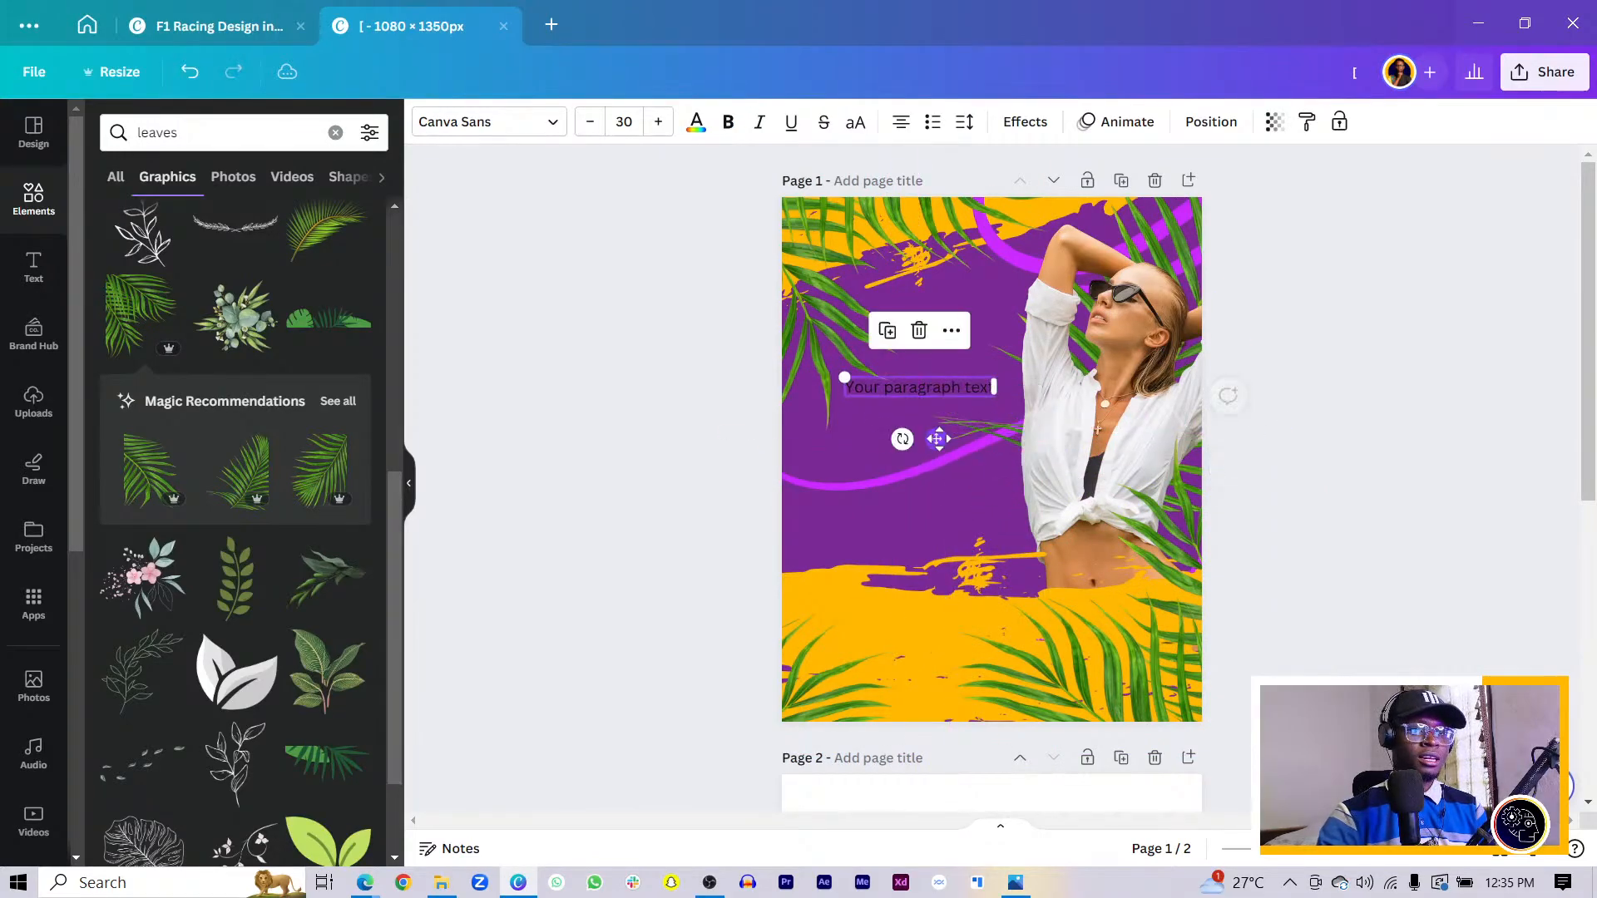
{"action": "scroll", "coordinate": [938, 435], "scroll_direction": "down", "scroll_amount": 6}
{"action": "scroll", "coordinate": [884, 433], "scroll_direction": "up", "scroll_amount": 6}
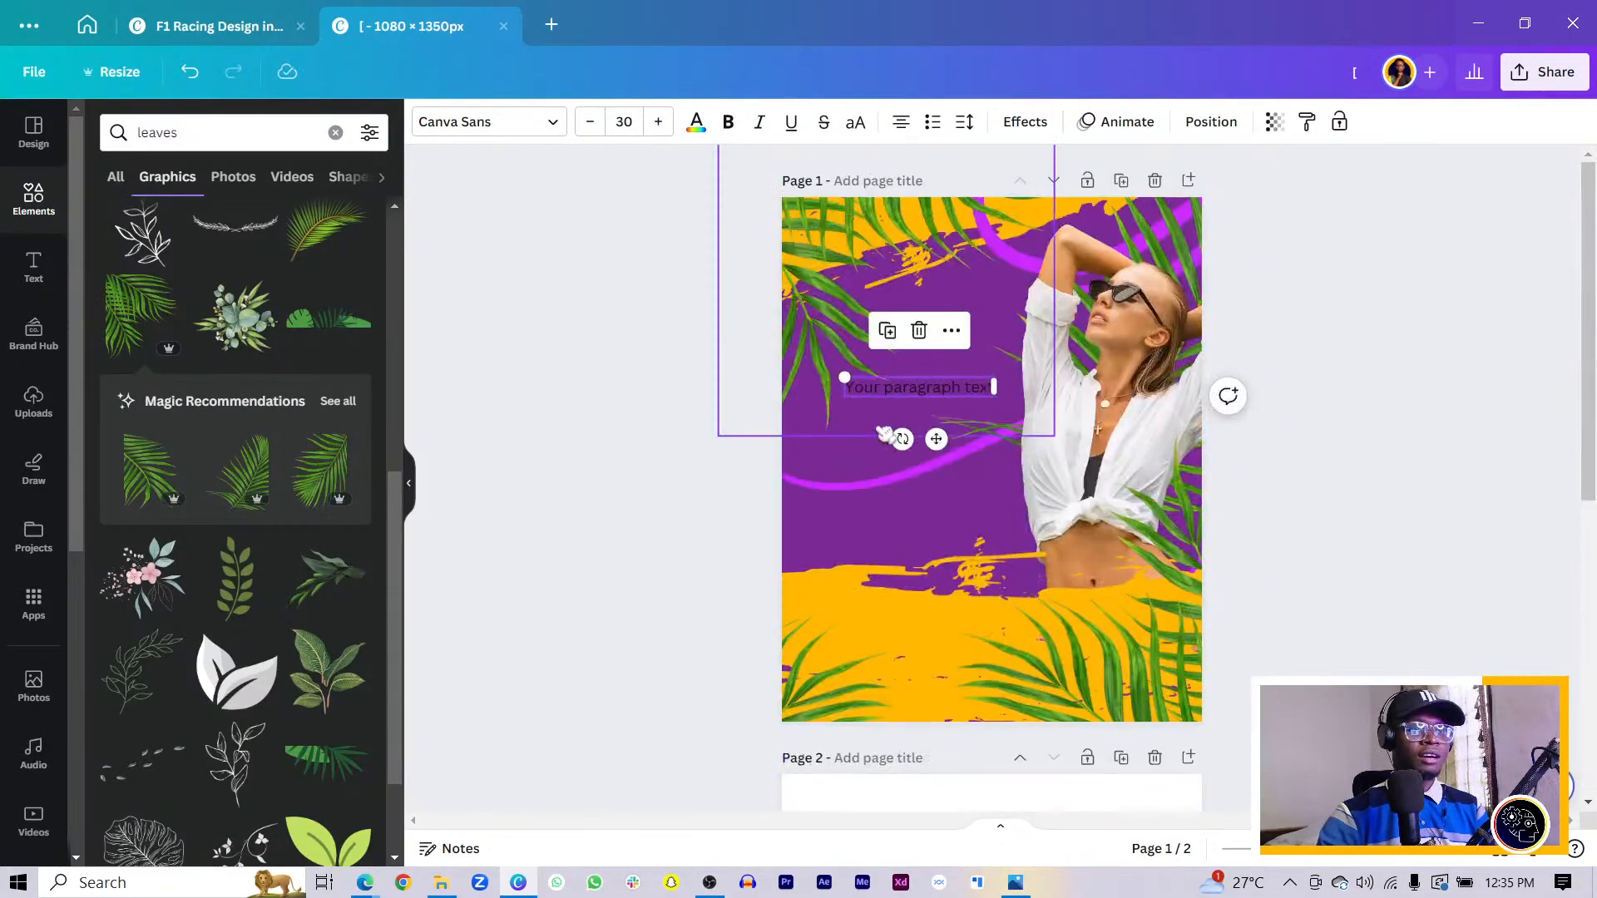
- Replace the placeholder paragraph text with the word AFRO in capitals
{"action": "double_click", "coordinate": [919, 387]}
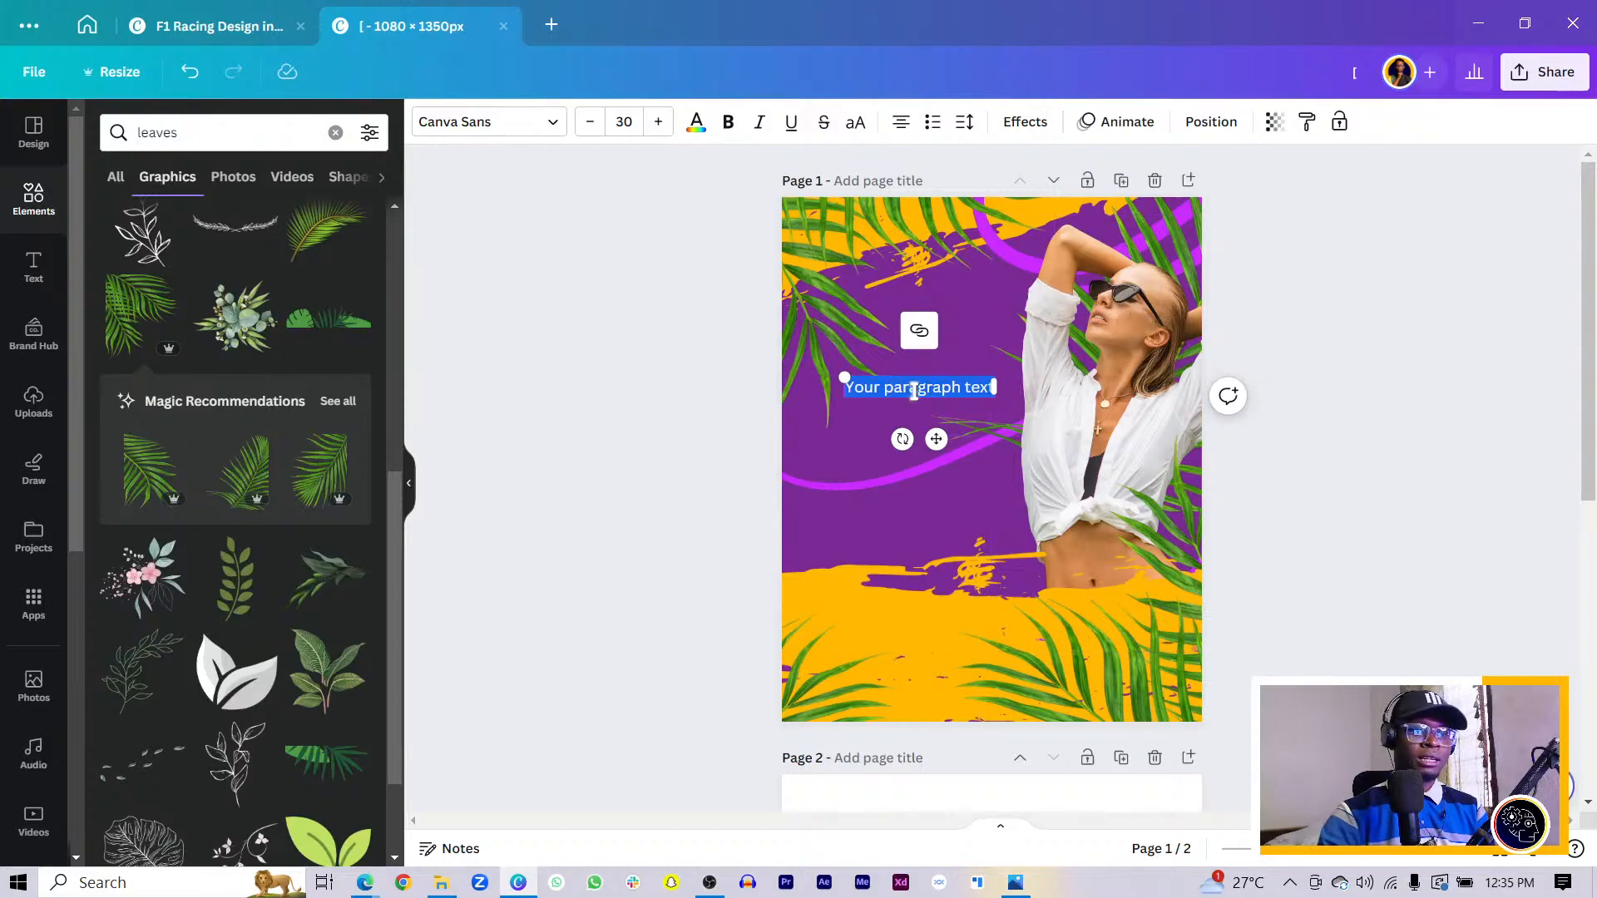
{"action": "key", "text": "BackSpace"}
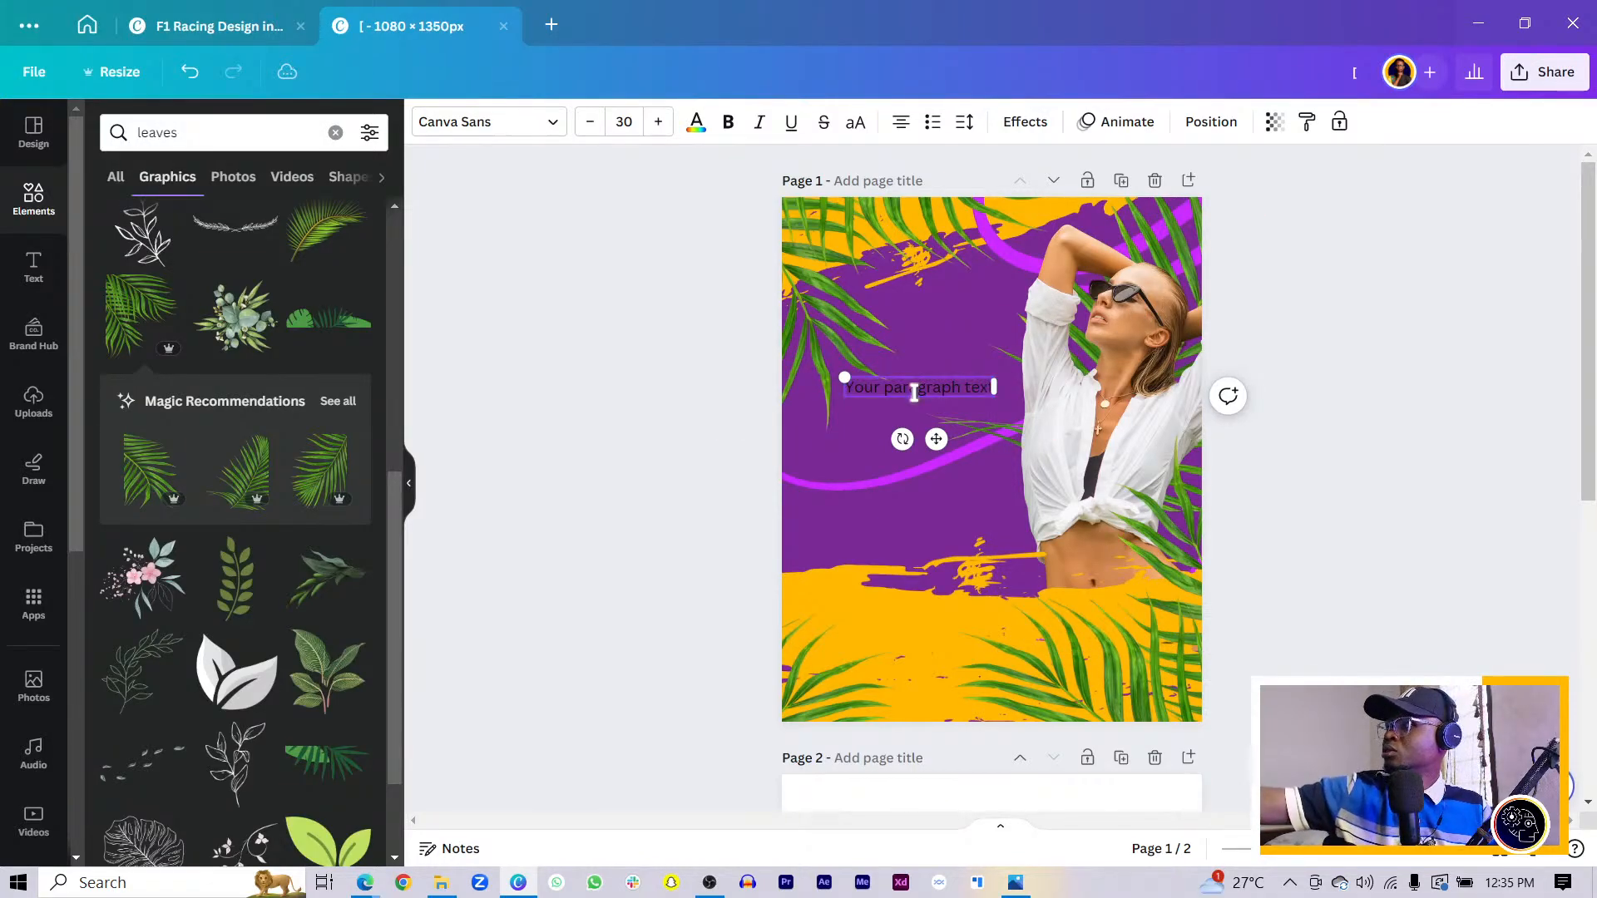
{"action": "key", "text": "ctrl+z"}
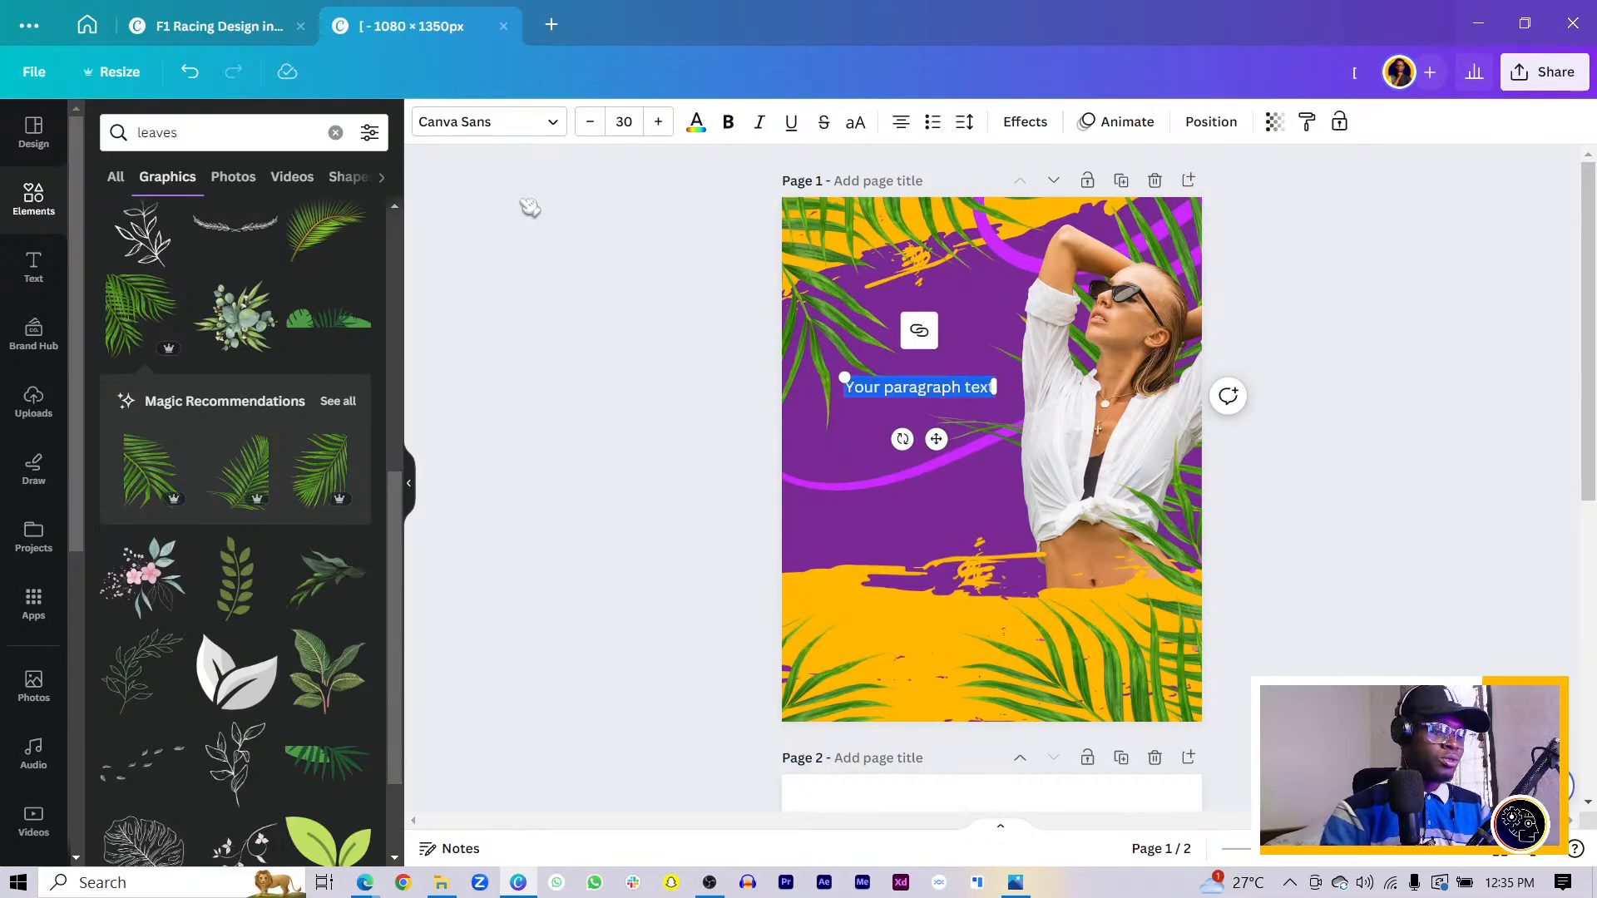
{"action": "type", "text": "afro"}
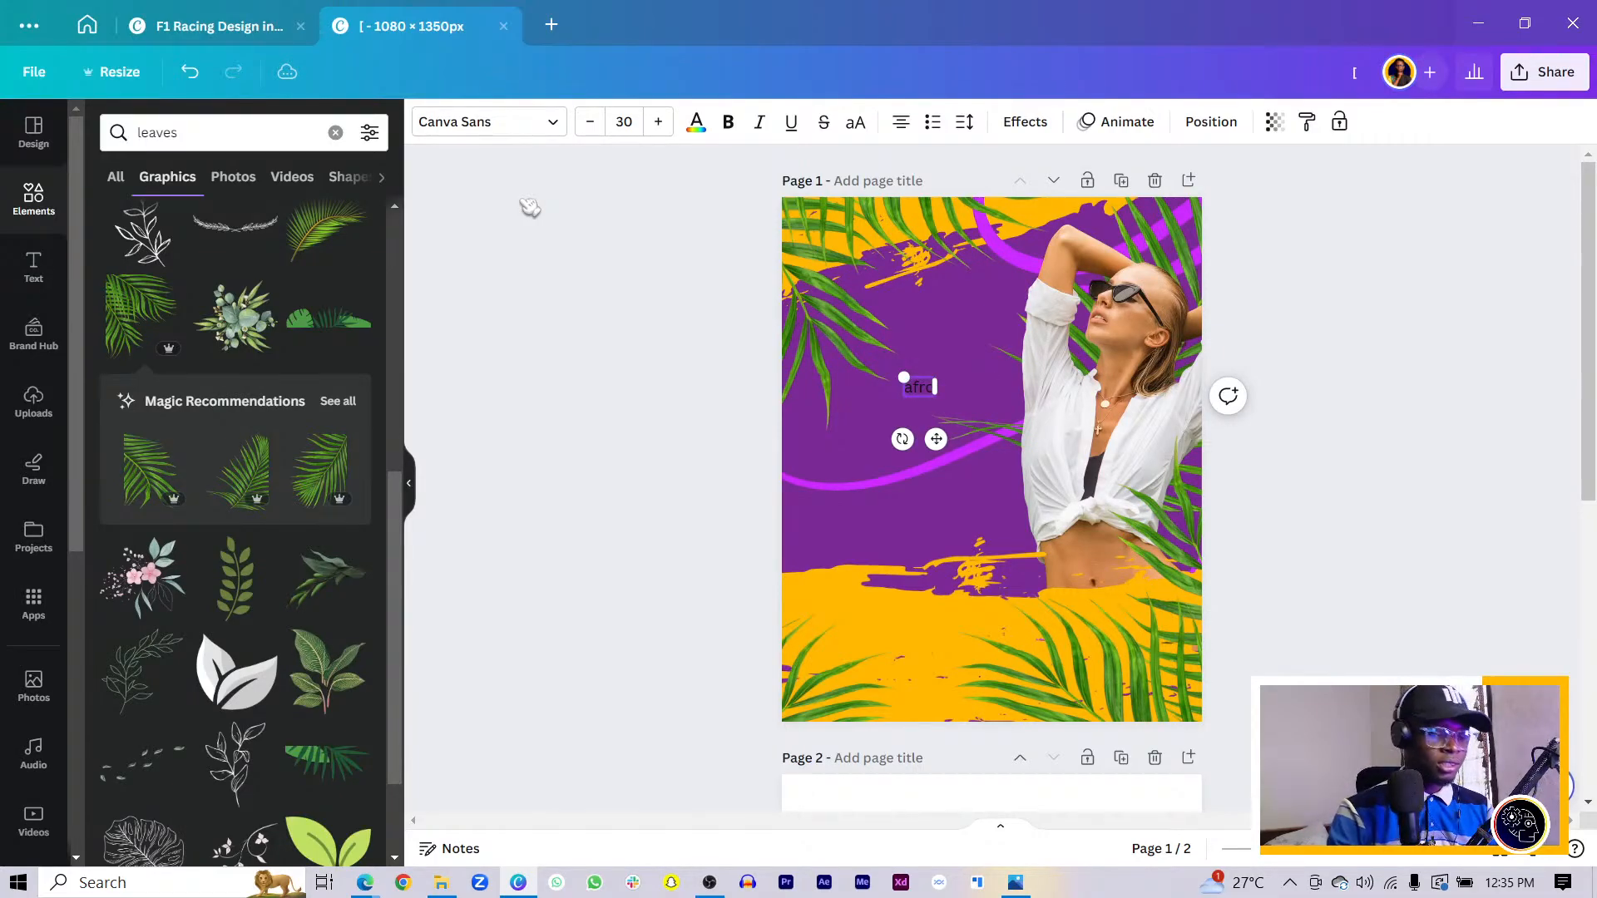
{"action": "key", "text": "ctrl+a"}
{"action": "key", "text": "Caps_Lock"}
{"action": "type", "text": "A"}
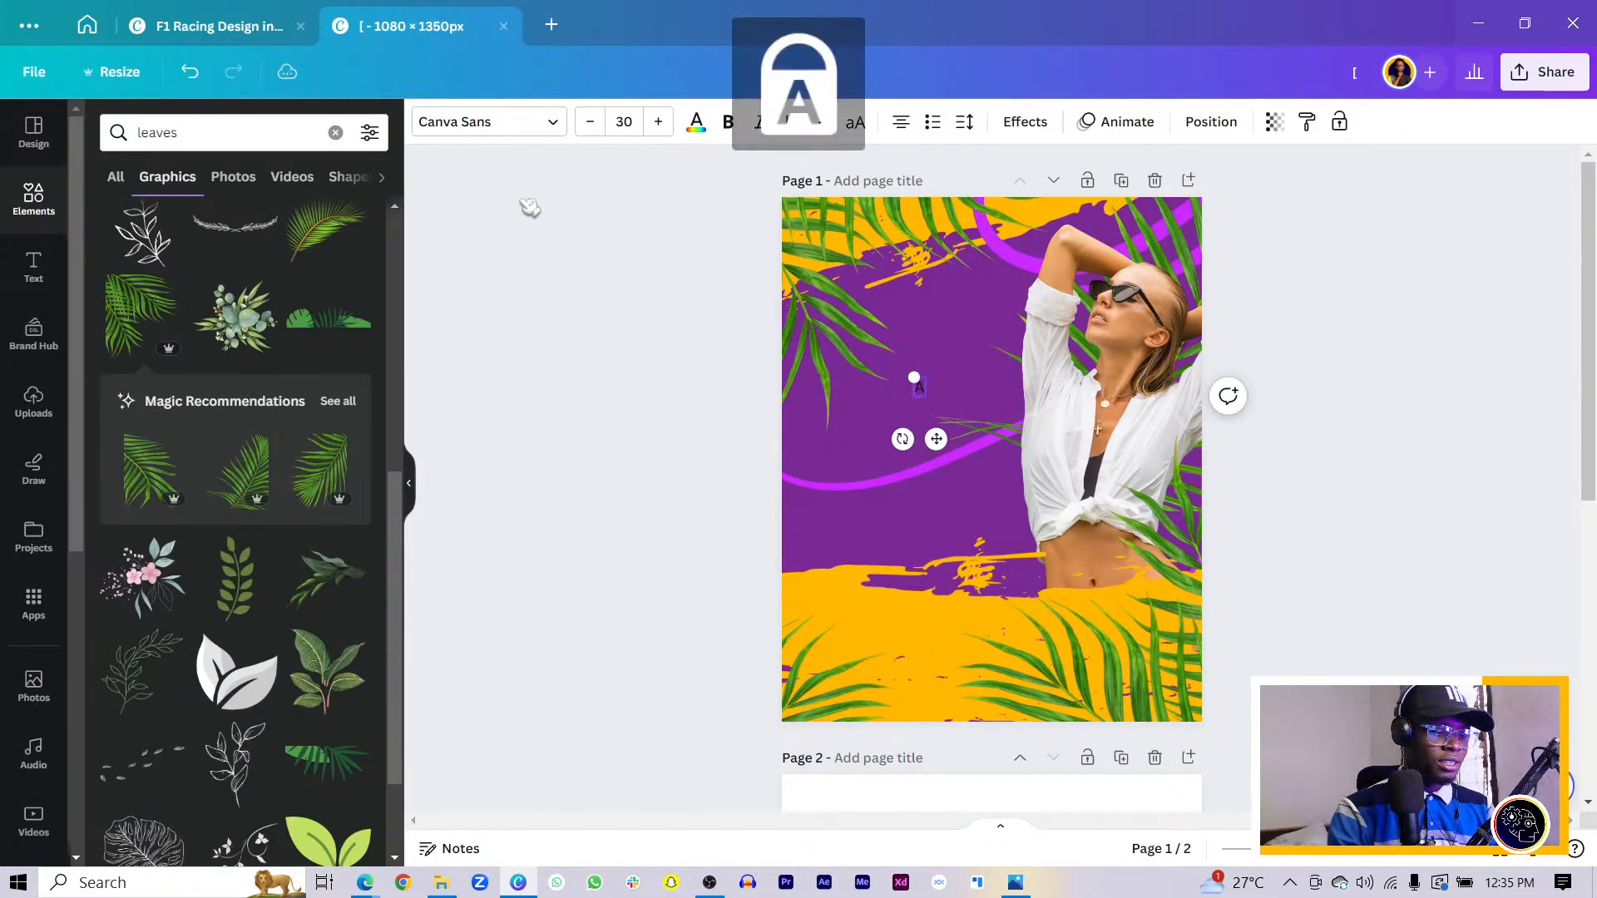
{"action": "key", "text": "ctrl+a"}
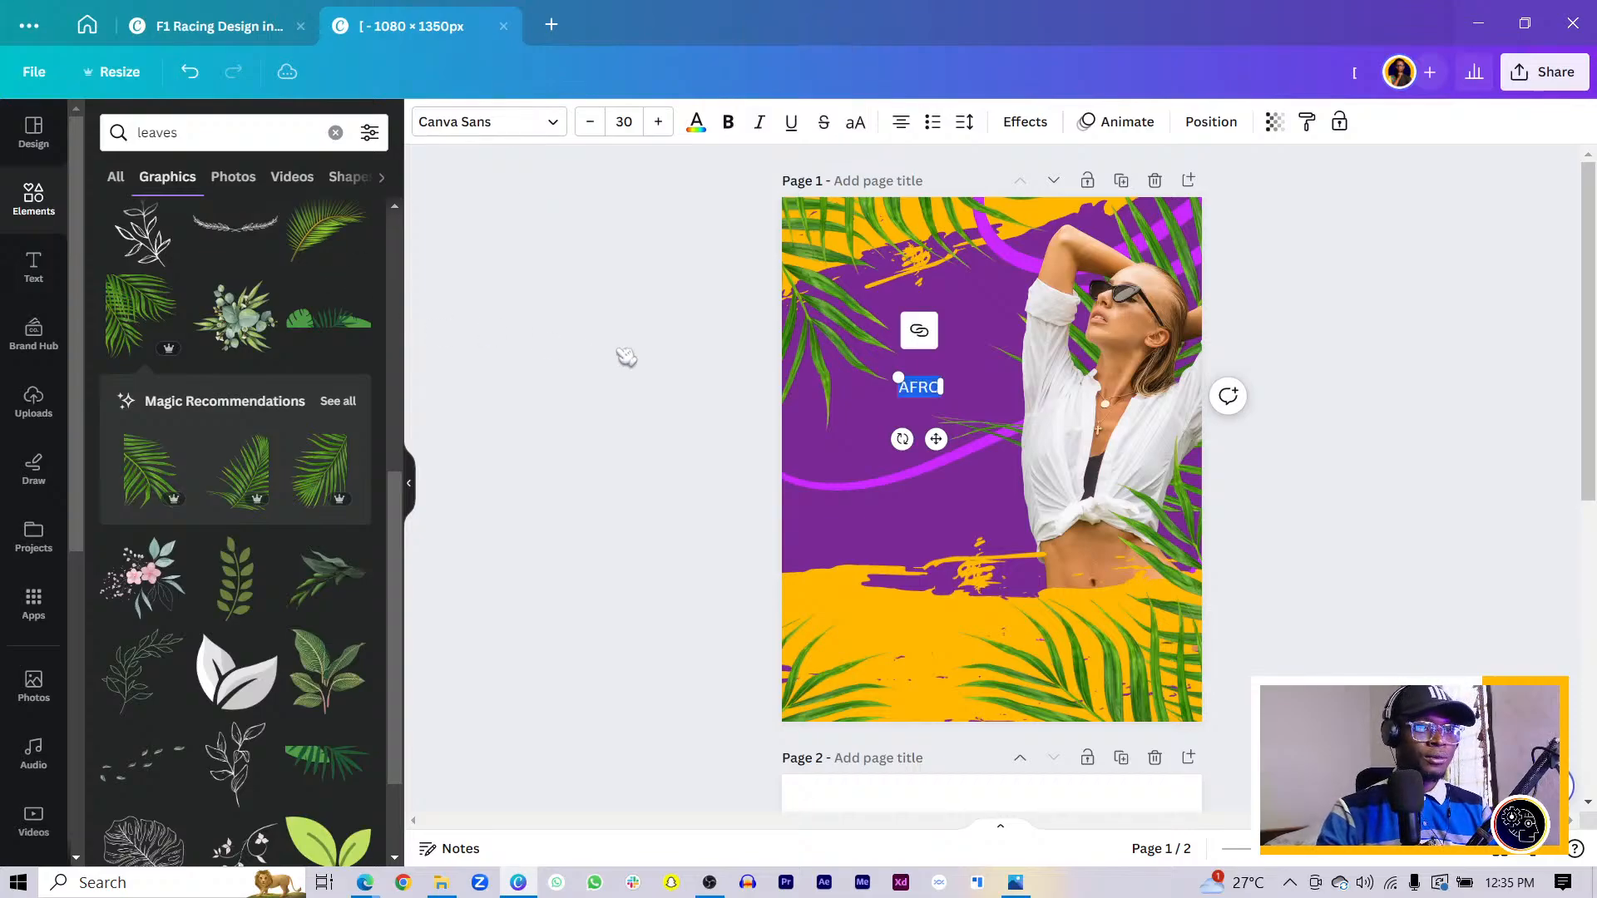
- Duplicate the AFRO box, change the copy to BEATS, and stack it under AFRO
{"action": "left_click_drag", "start_coordinate": [716, 145], "coordinate": [1052, 449]}
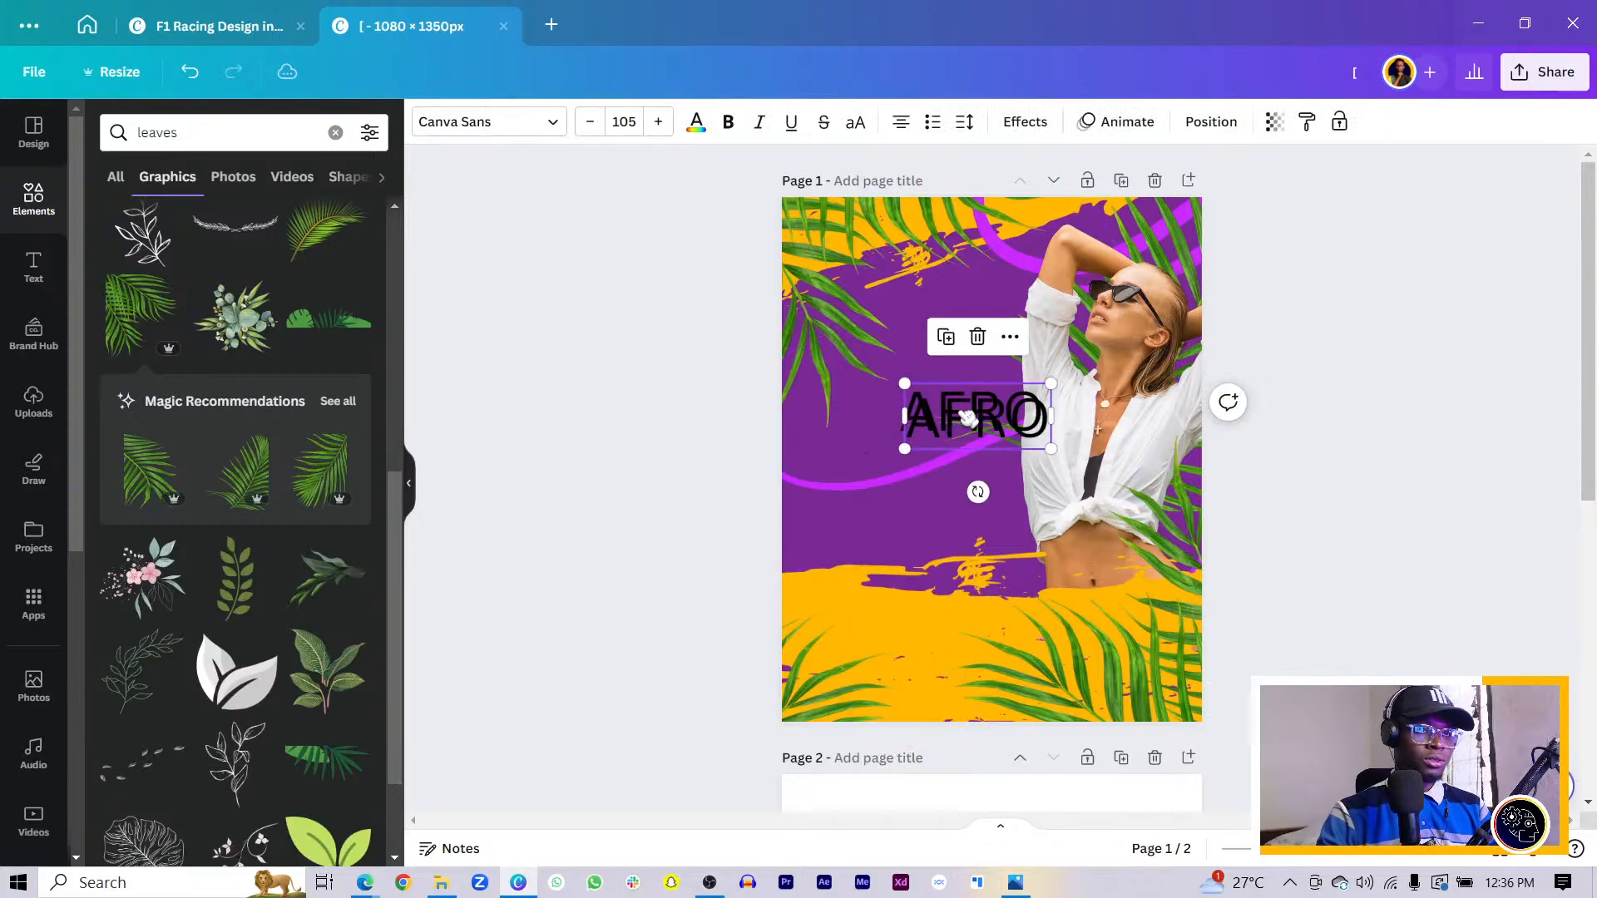
{"action": "left_click_drag", "start_coordinate": [967, 416], "coordinate": [937, 526]}
{"action": "double_click", "coordinate": [971, 533]}
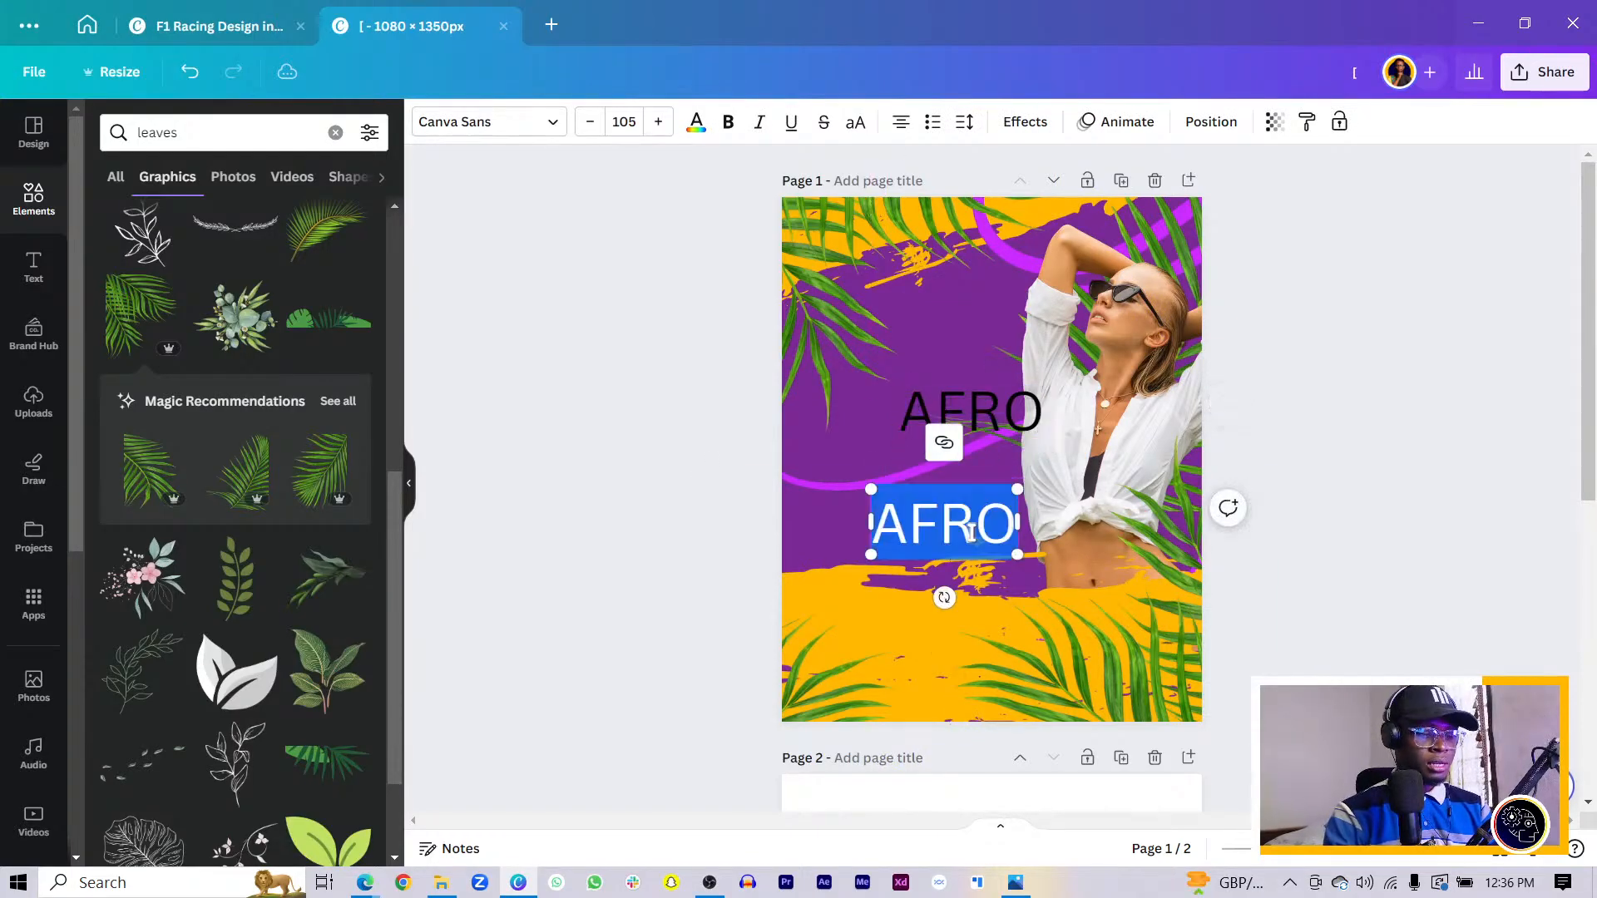
{"action": "type", "text": "BEATS"}
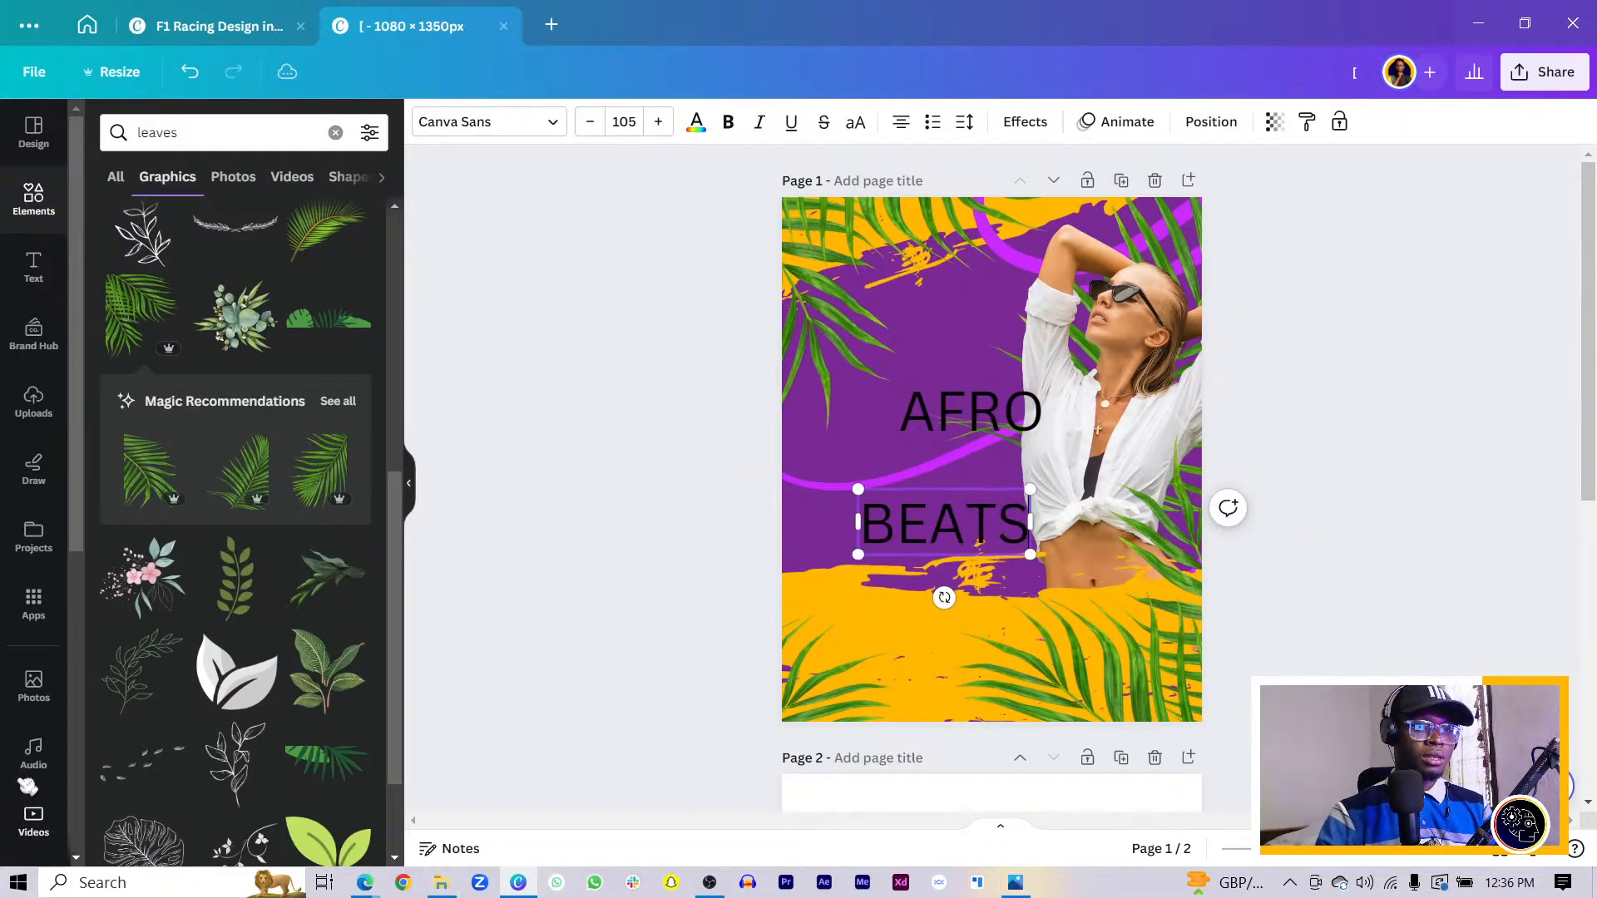
{"action": "left_click_drag", "start_coordinate": [977, 542], "coordinate": [1018, 479]}
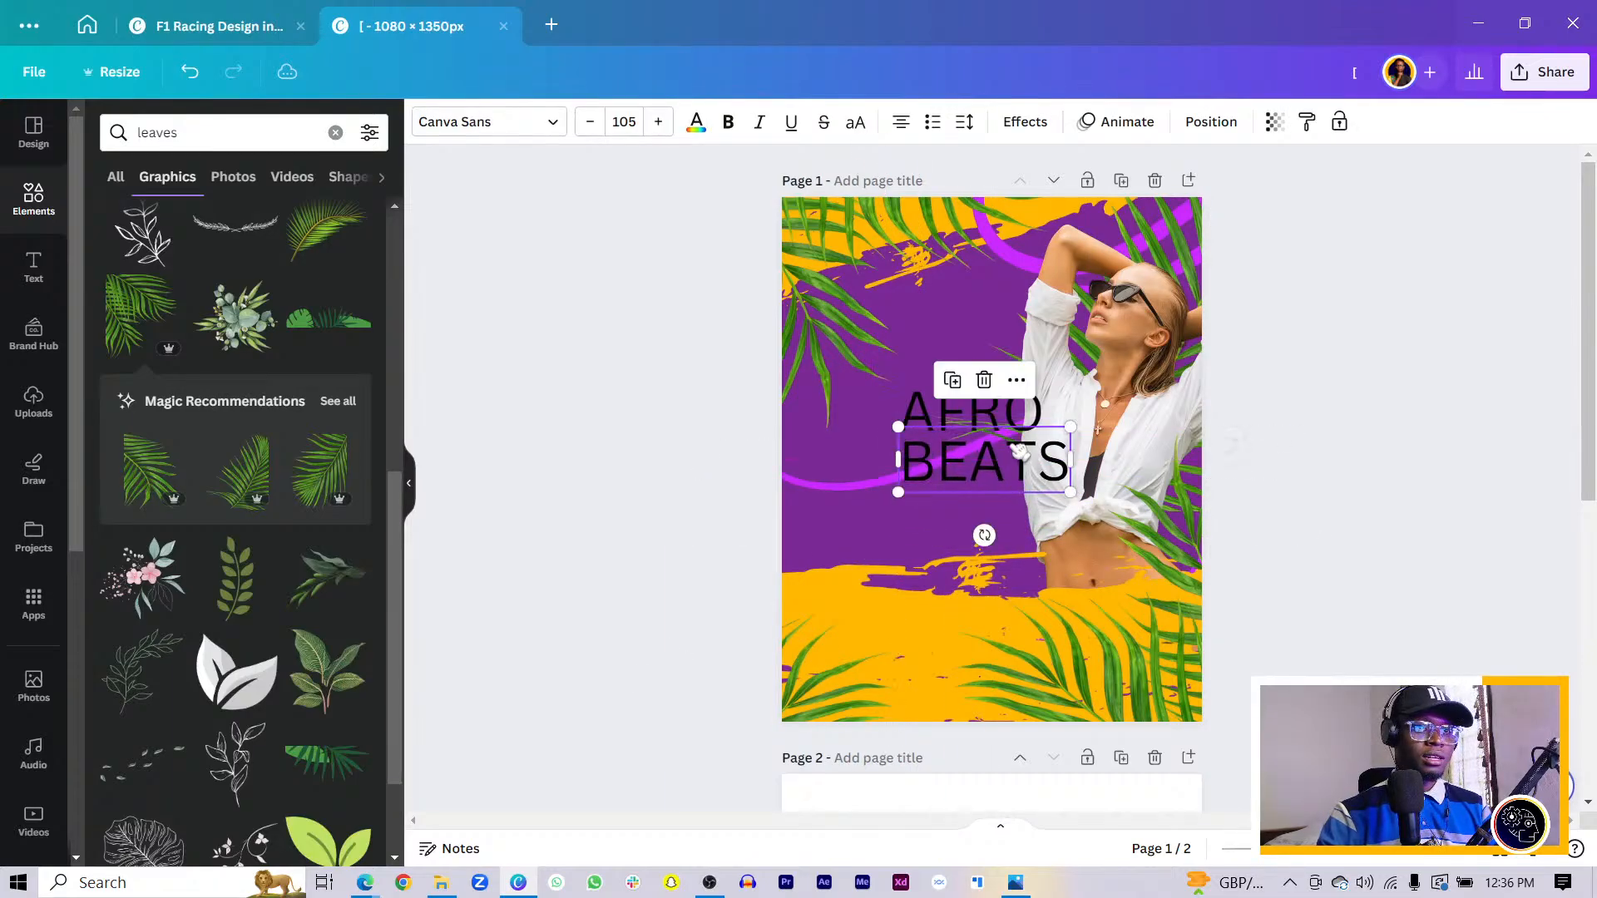
- Scale AFRO and BEATS up together to size 176
{"action": "left_click", "coordinate": [909, 400], "text": "shift"}
{"action": "left_click_drag", "start_coordinate": [898, 389], "coordinate": [937, 435]}
{"action": "left_click", "coordinate": [906, 554]}
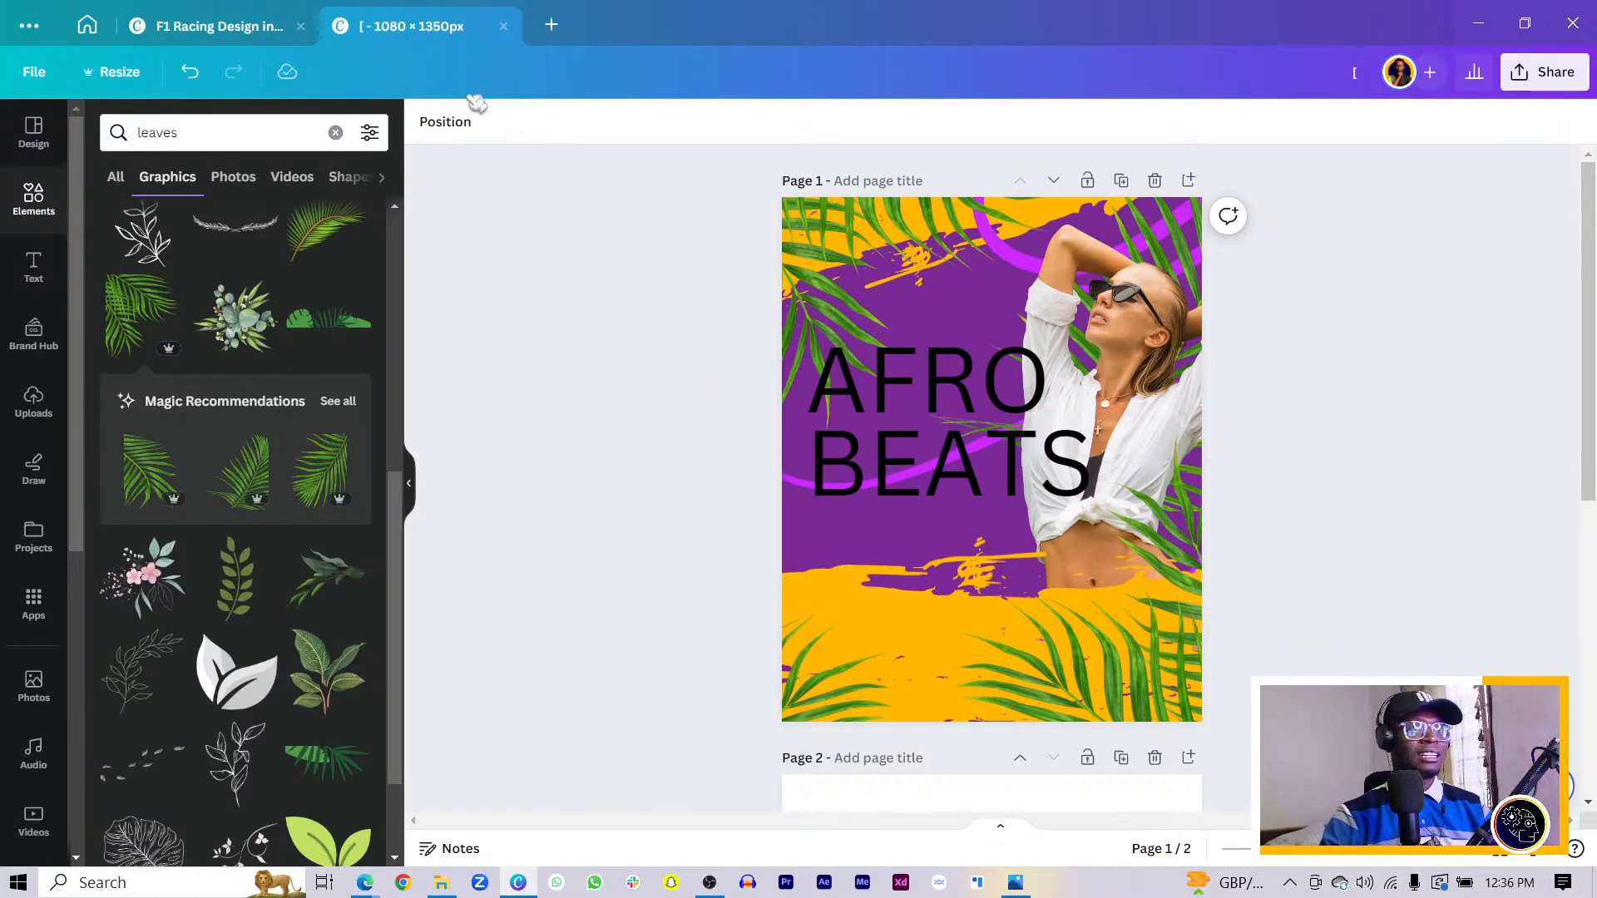
{"action": "left_click", "coordinate": [117, 72]}
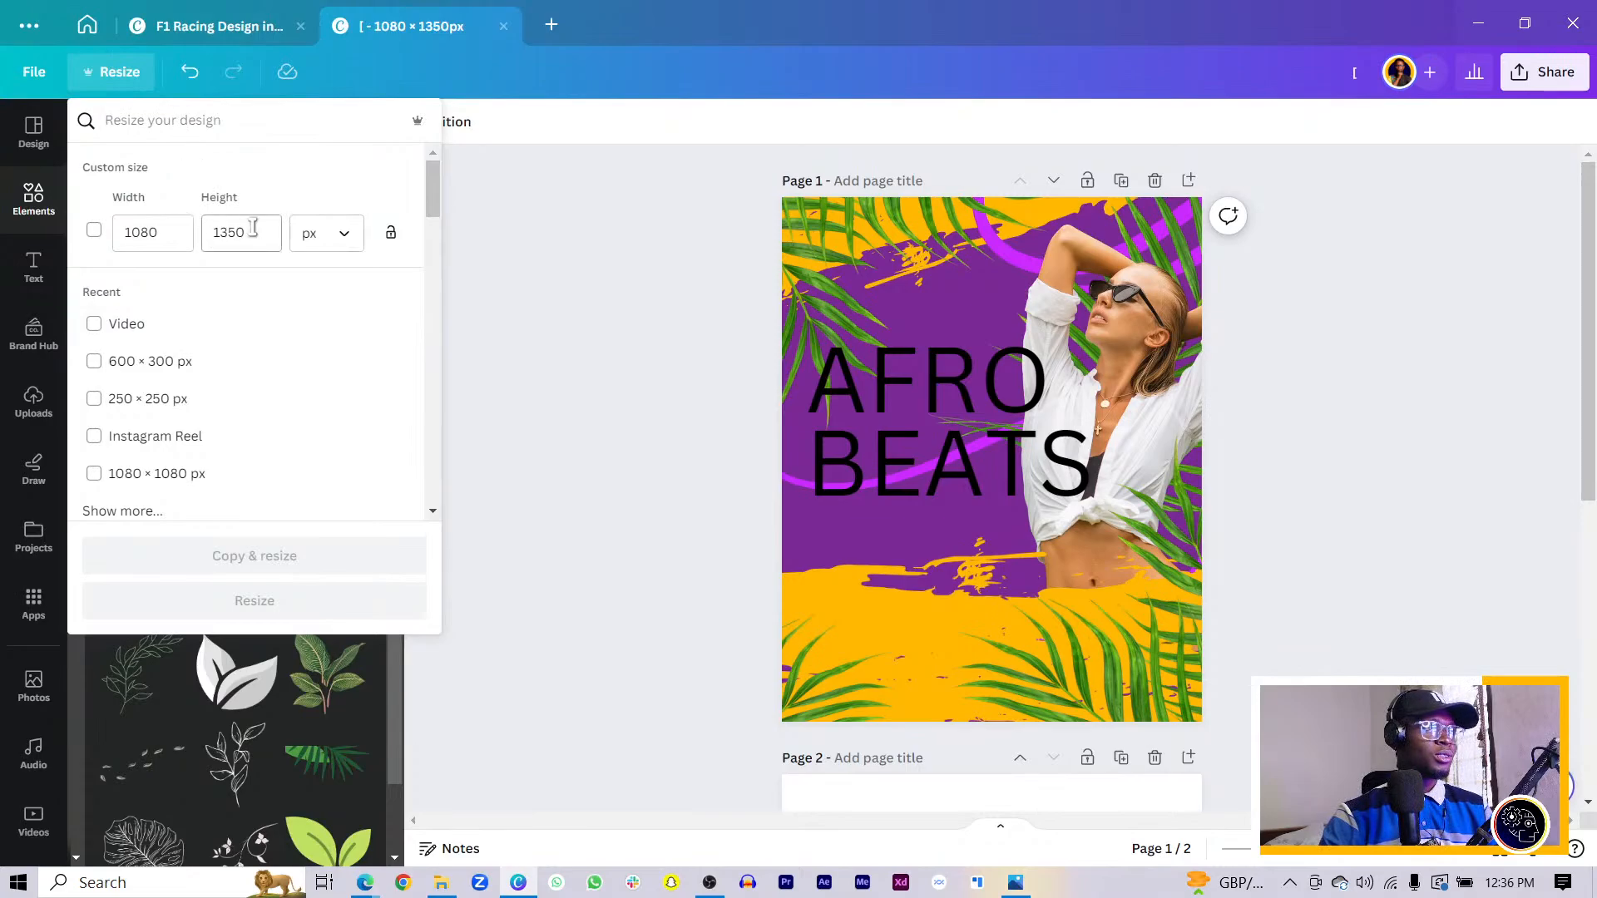
- Change the design height from 1350 to 1080 px for a 1080 × 1080 square
{"action": "left_click_drag", "start_coordinate": [253, 227], "coordinate": [208, 232]}
{"action": "type", "text": "1080"}
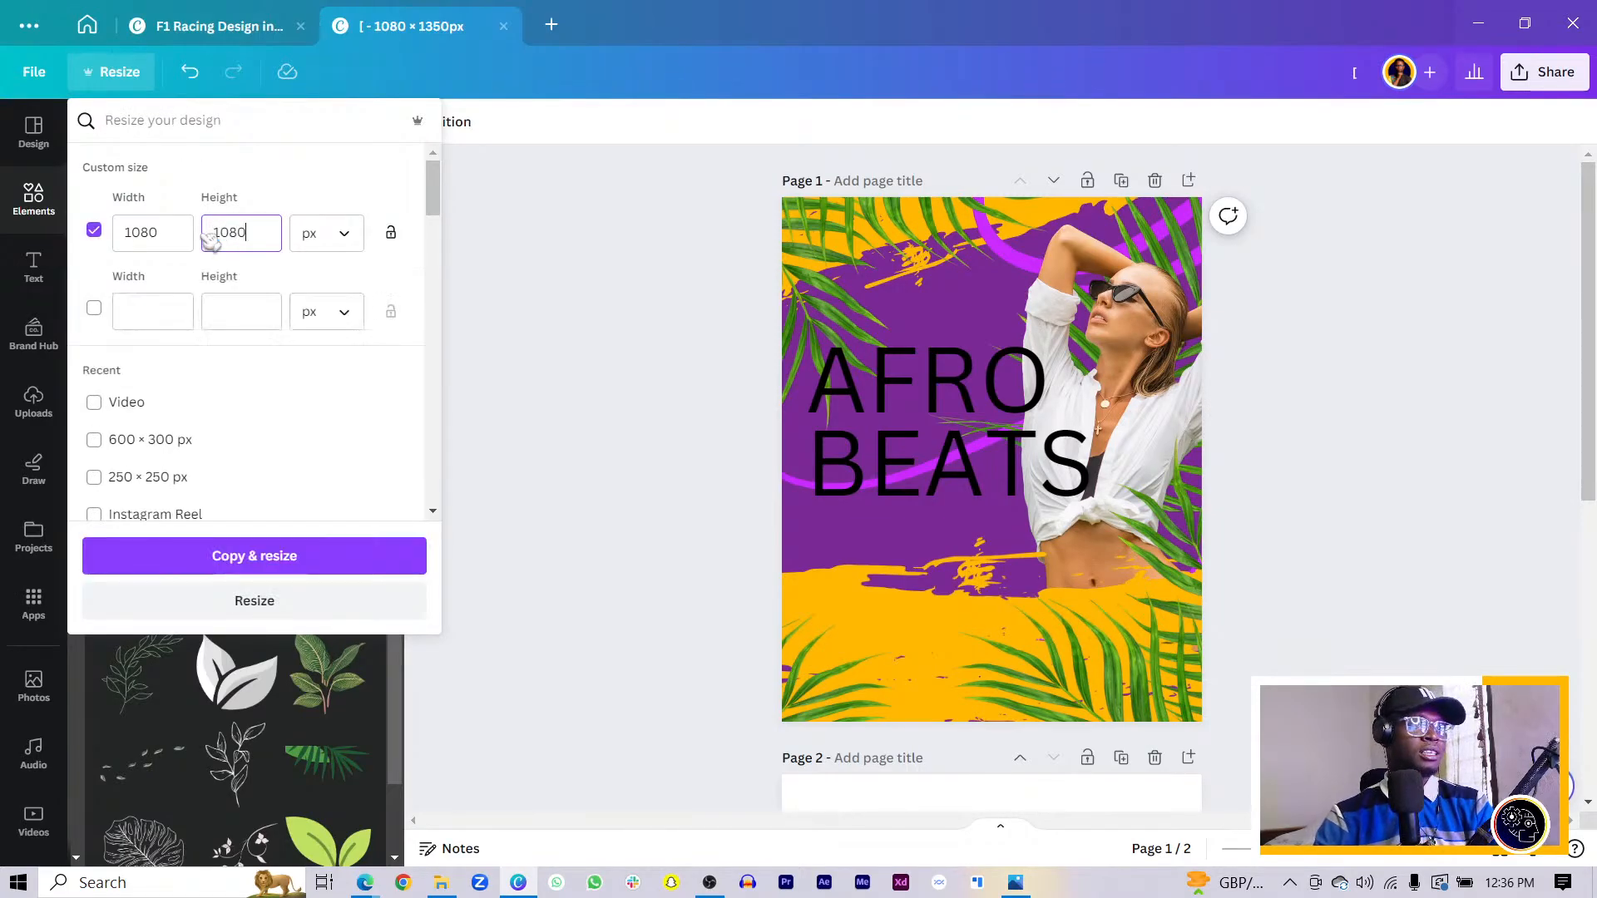
{"action": "left_click", "coordinate": [296, 604]}
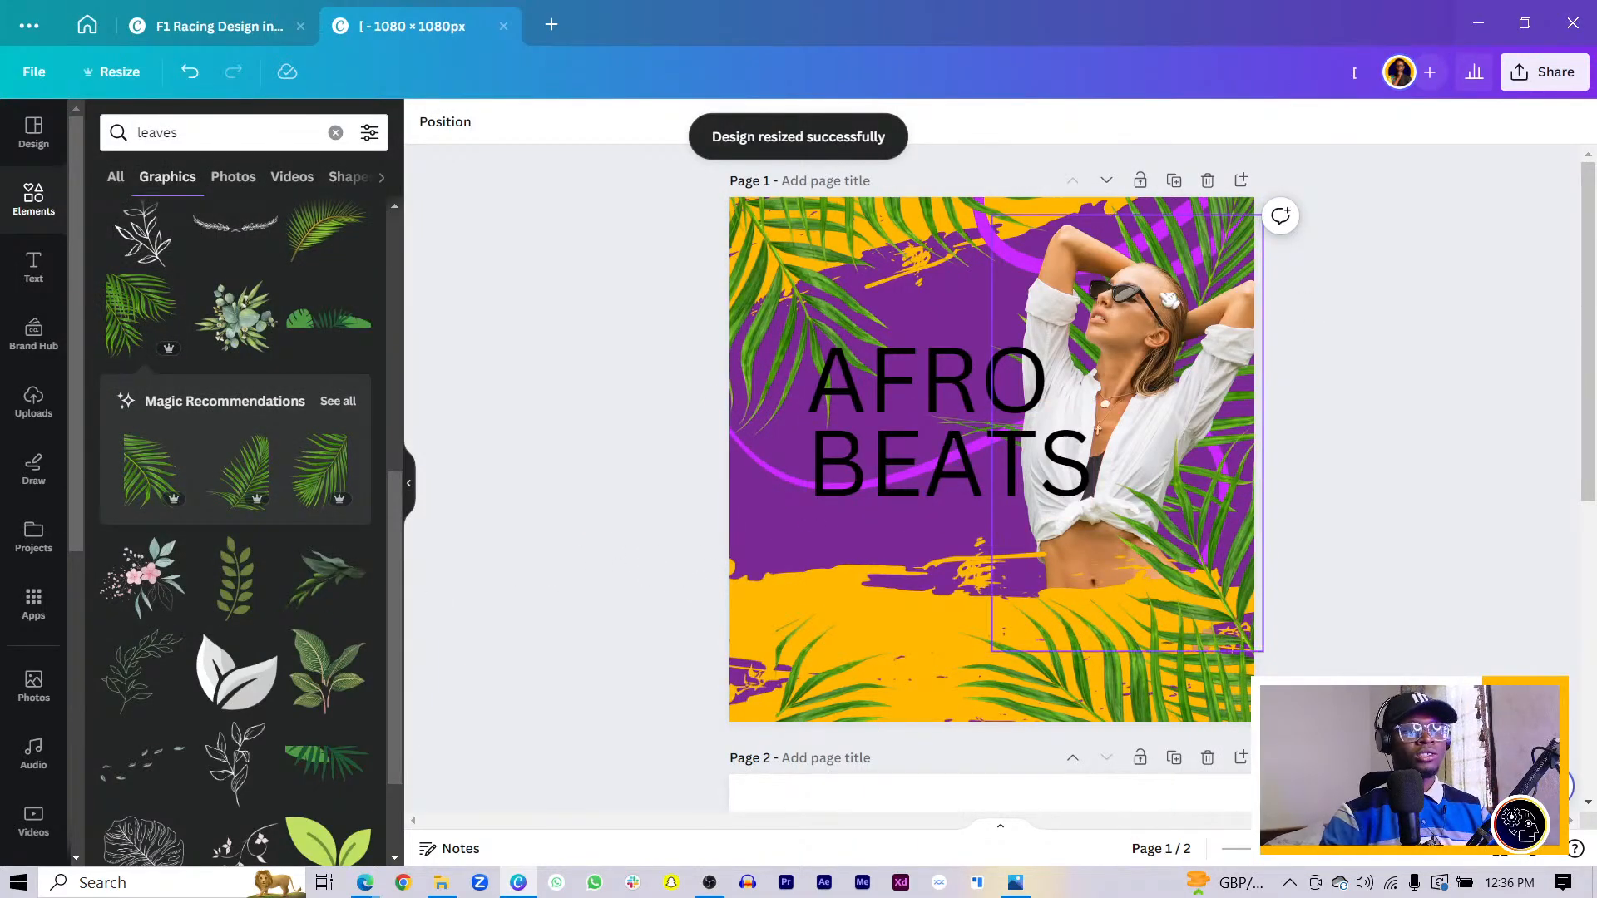
- Shift the woman photo right, AFRO and BEATS down-left, and the top-left and bottom-right leaves outward
{"action": "left_click_drag", "start_coordinate": [1156, 297], "coordinate": [1189, 297]}
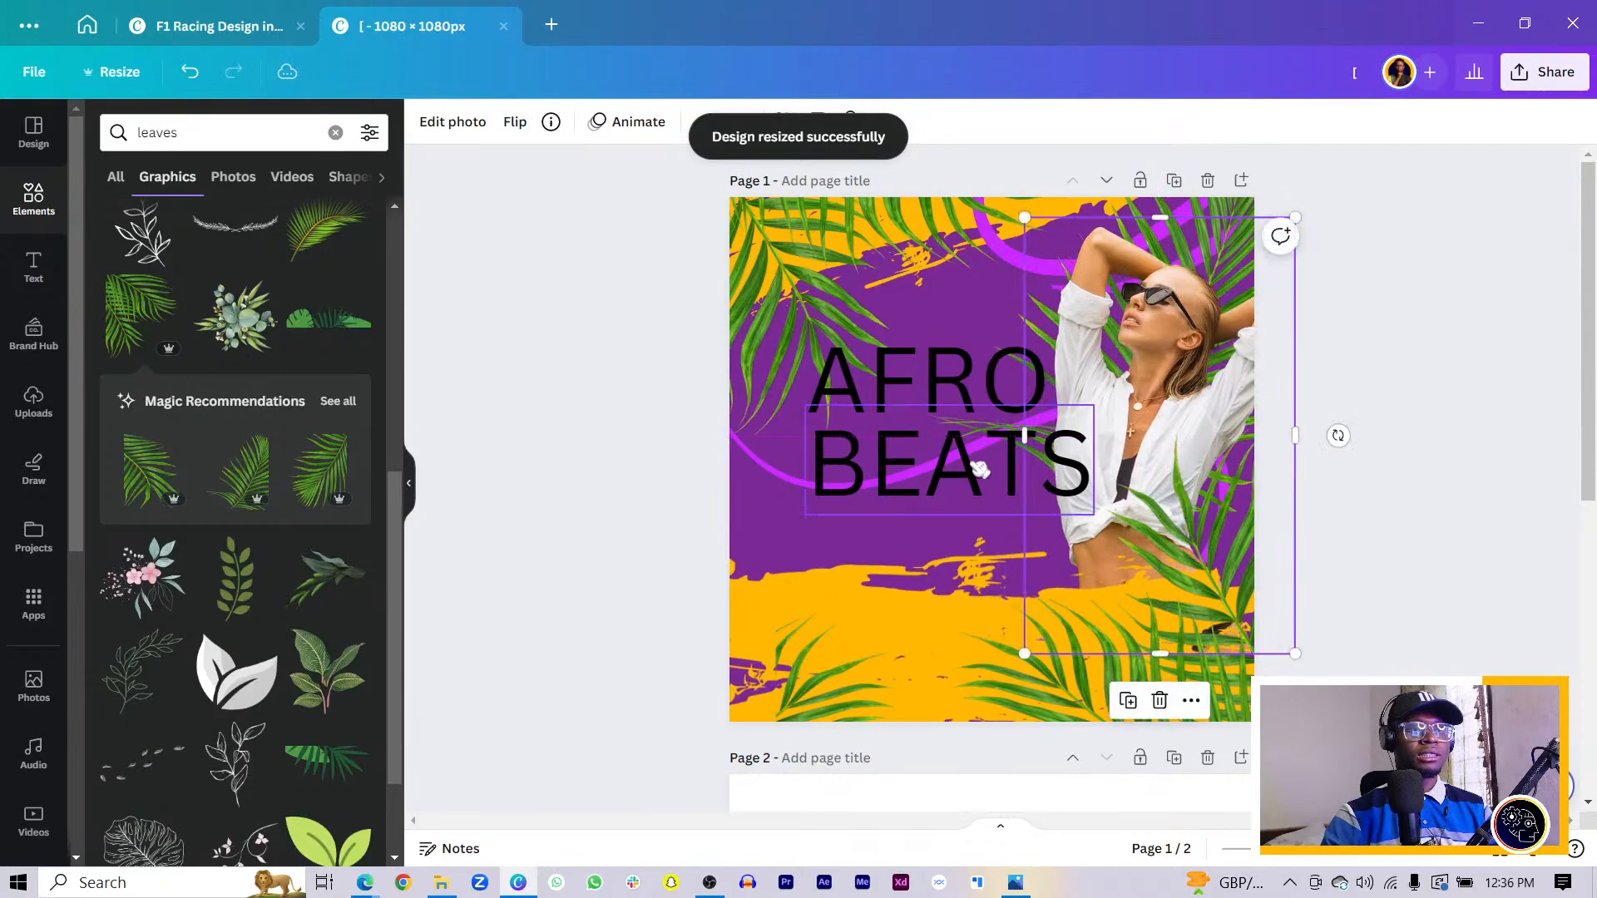
{"action": "left_click_drag", "start_coordinate": [936, 459], "coordinate": [894, 481]}
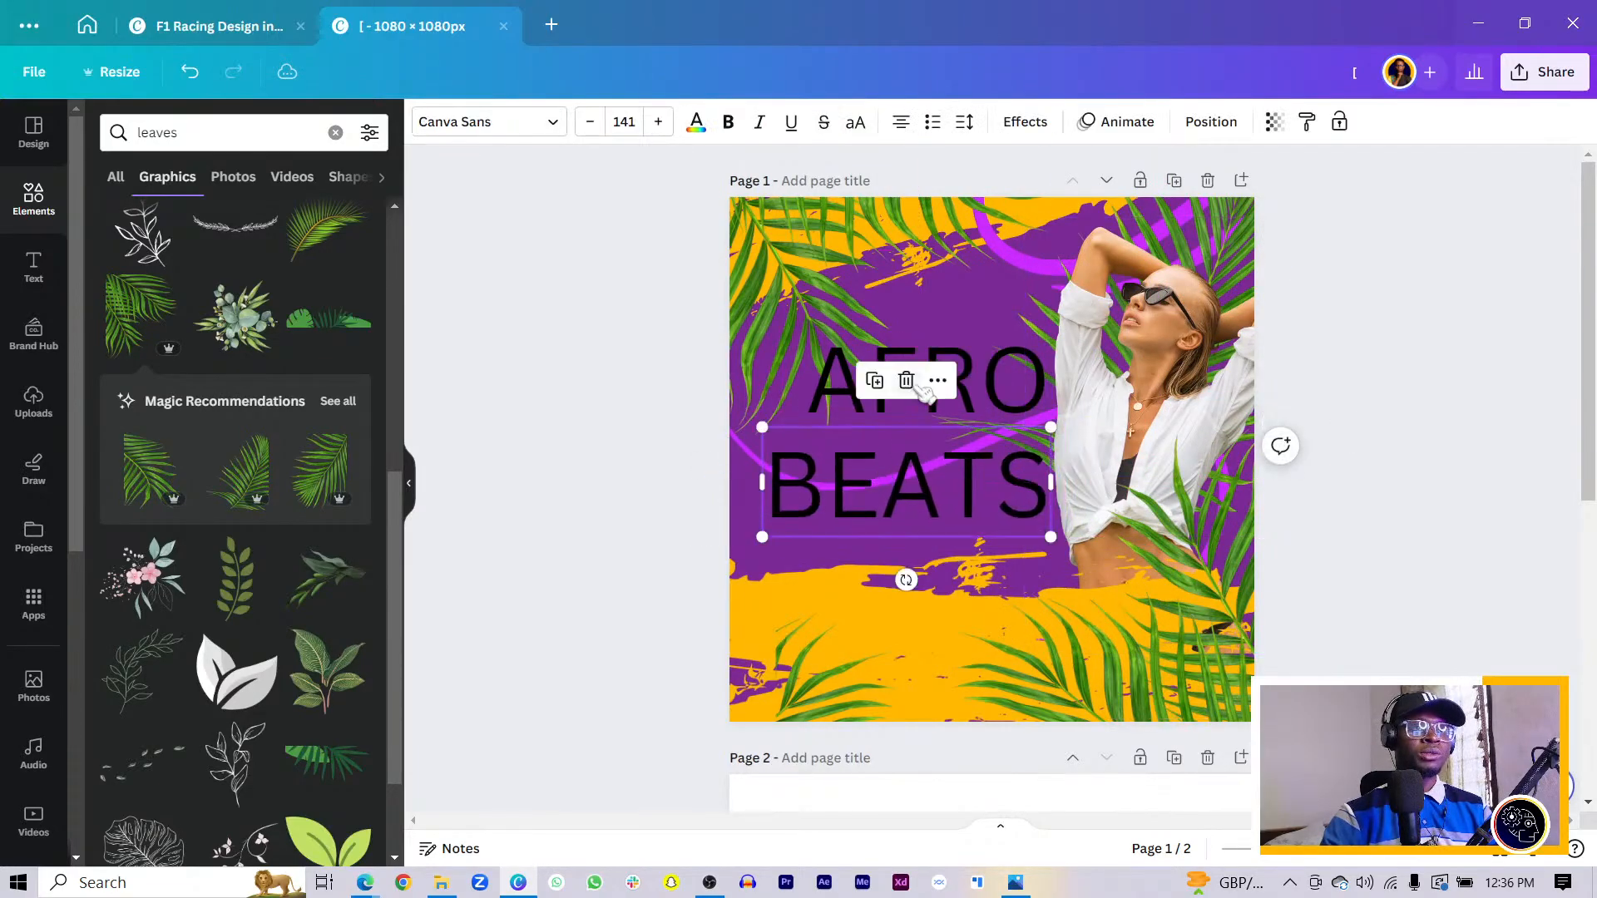
{"action": "left_click", "coordinate": [1007, 399]}
{"action": "left_click_drag", "start_coordinate": [1007, 399], "coordinate": [965, 413]}
{"action": "left_click_drag", "start_coordinate": [763, 221], "coordinate": [760, 132]}
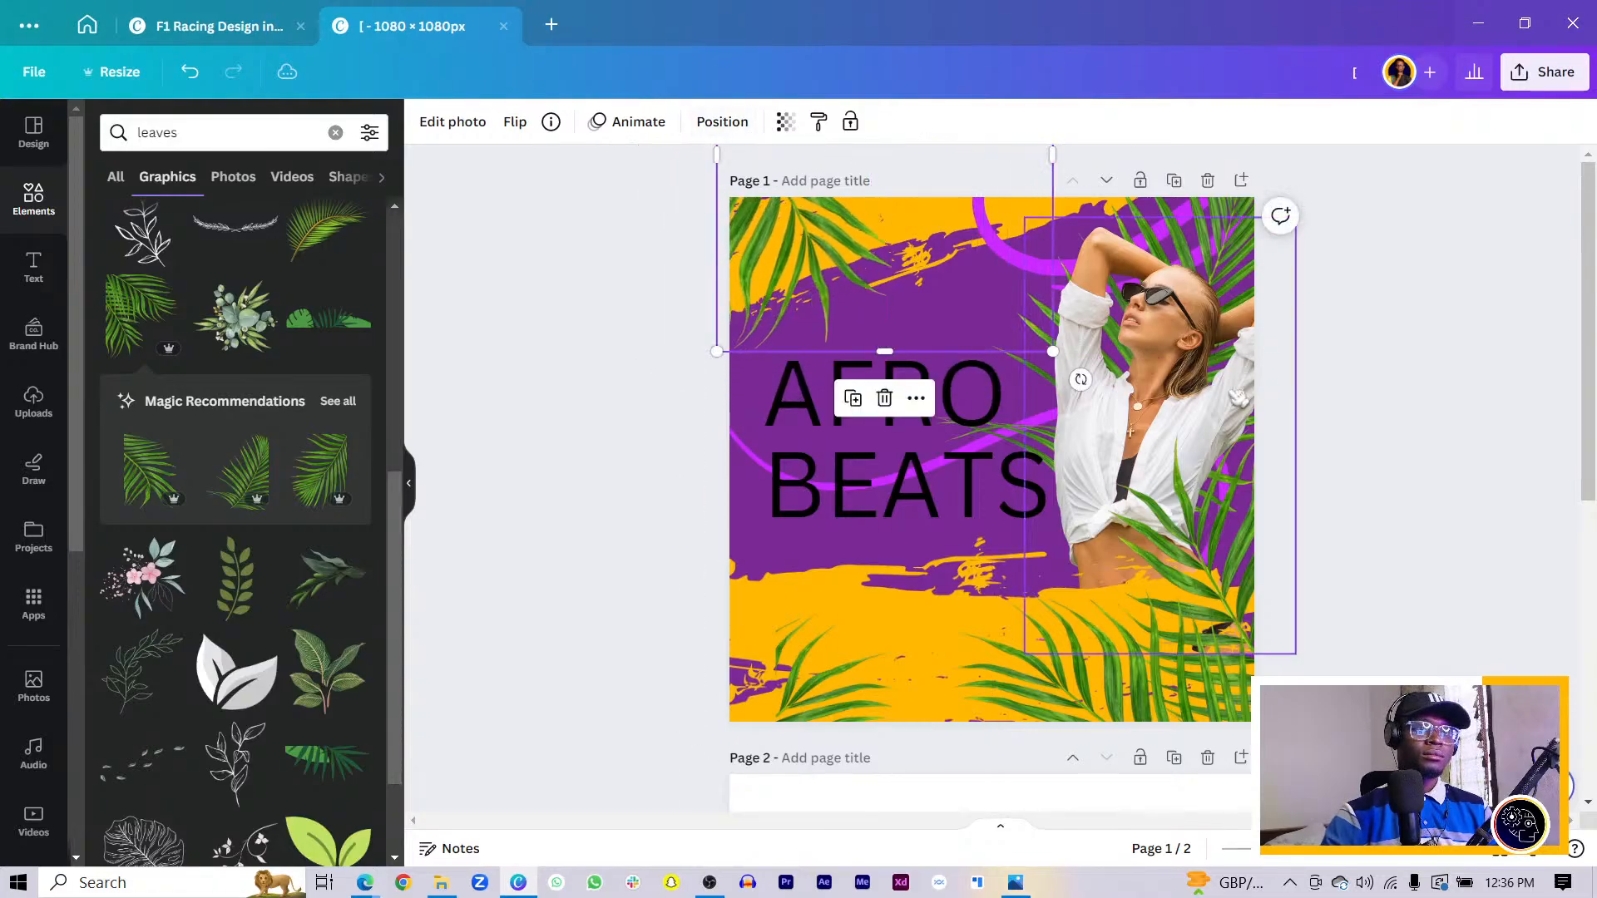
{"action": "left_click_drag", "start_coordinate": [1185, 684], "coordinate": [1195, 723]}
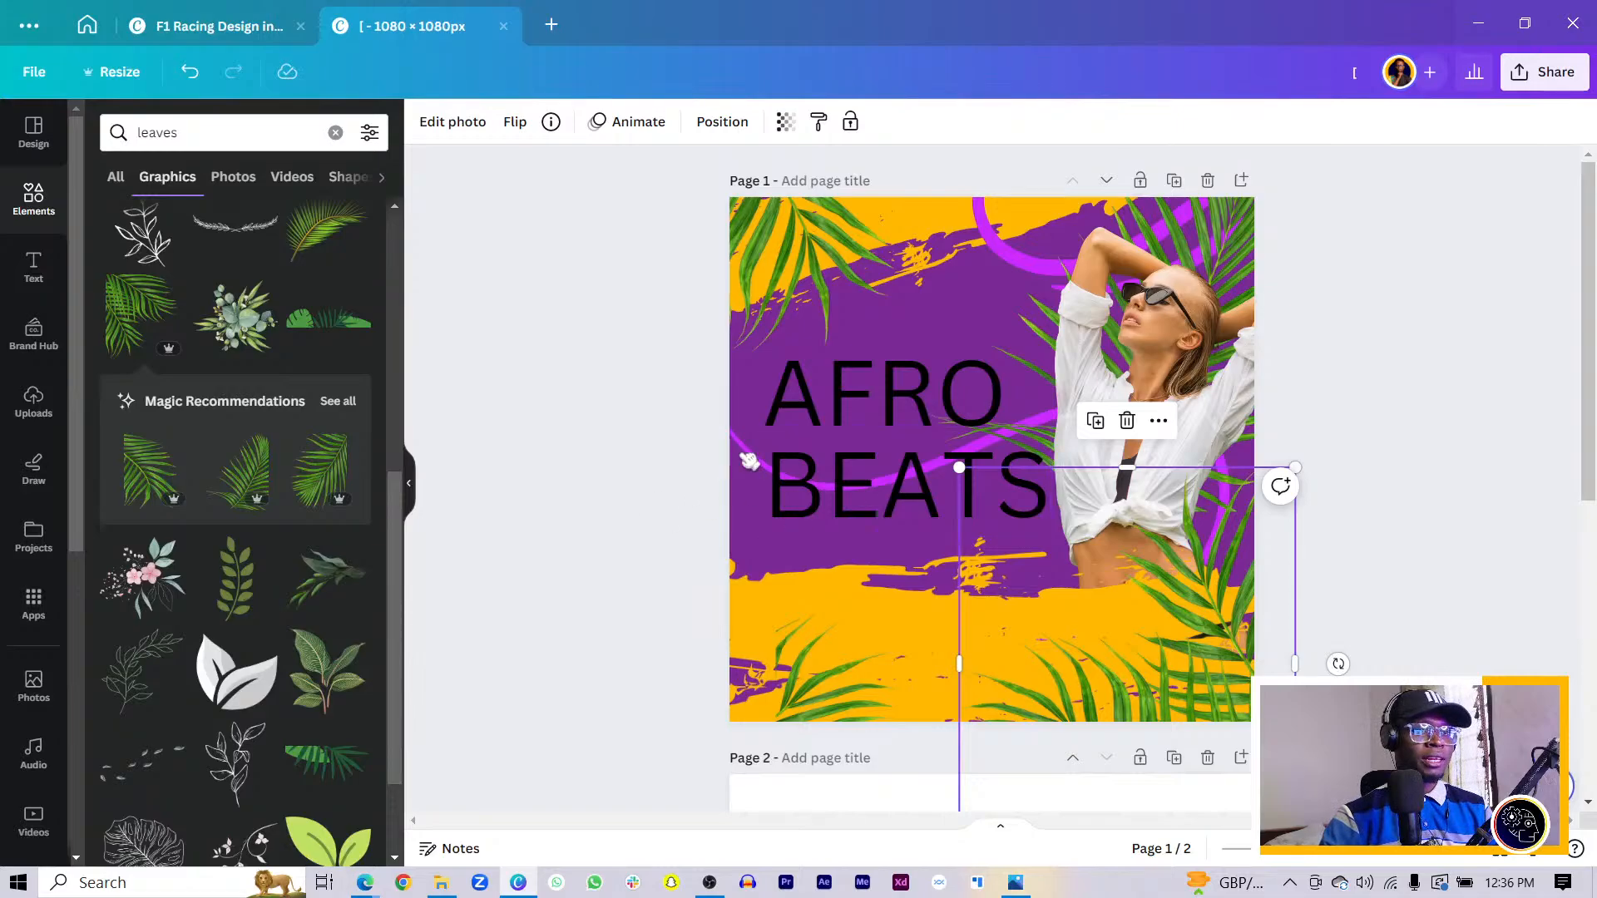
{"action": "left_click", "coordinate": [836, 456]}
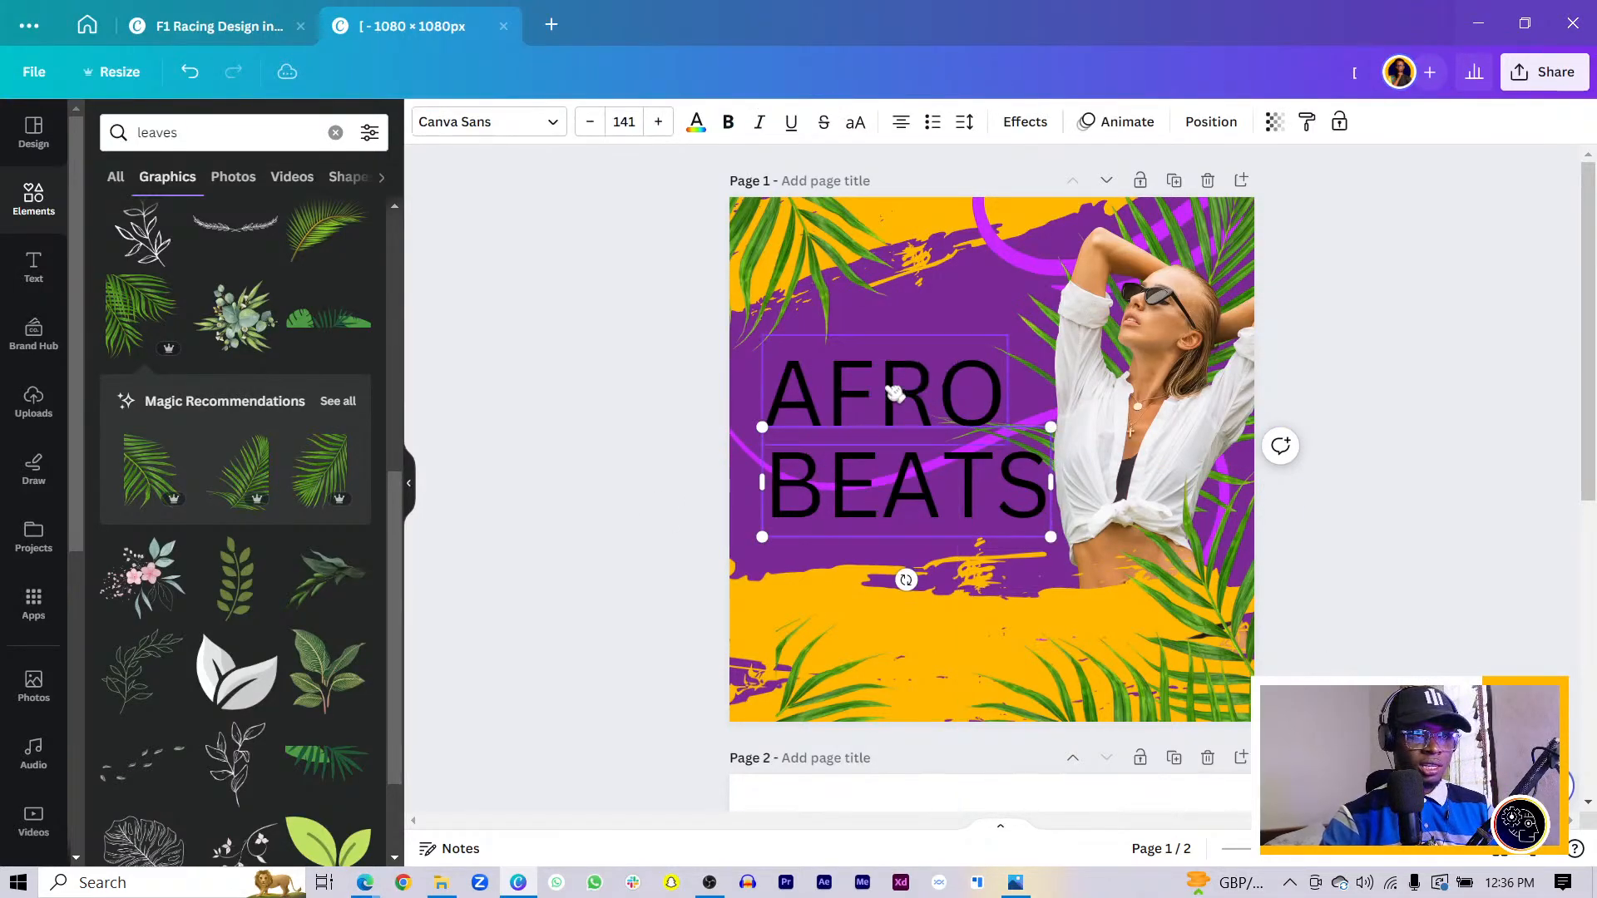
- Change the AFRO BEATS font to Anton
{"action": "left_click", "coordinate": [880, 392], "text": "shift"}
{"action": "key", "text": "ctrl+shift+f"}
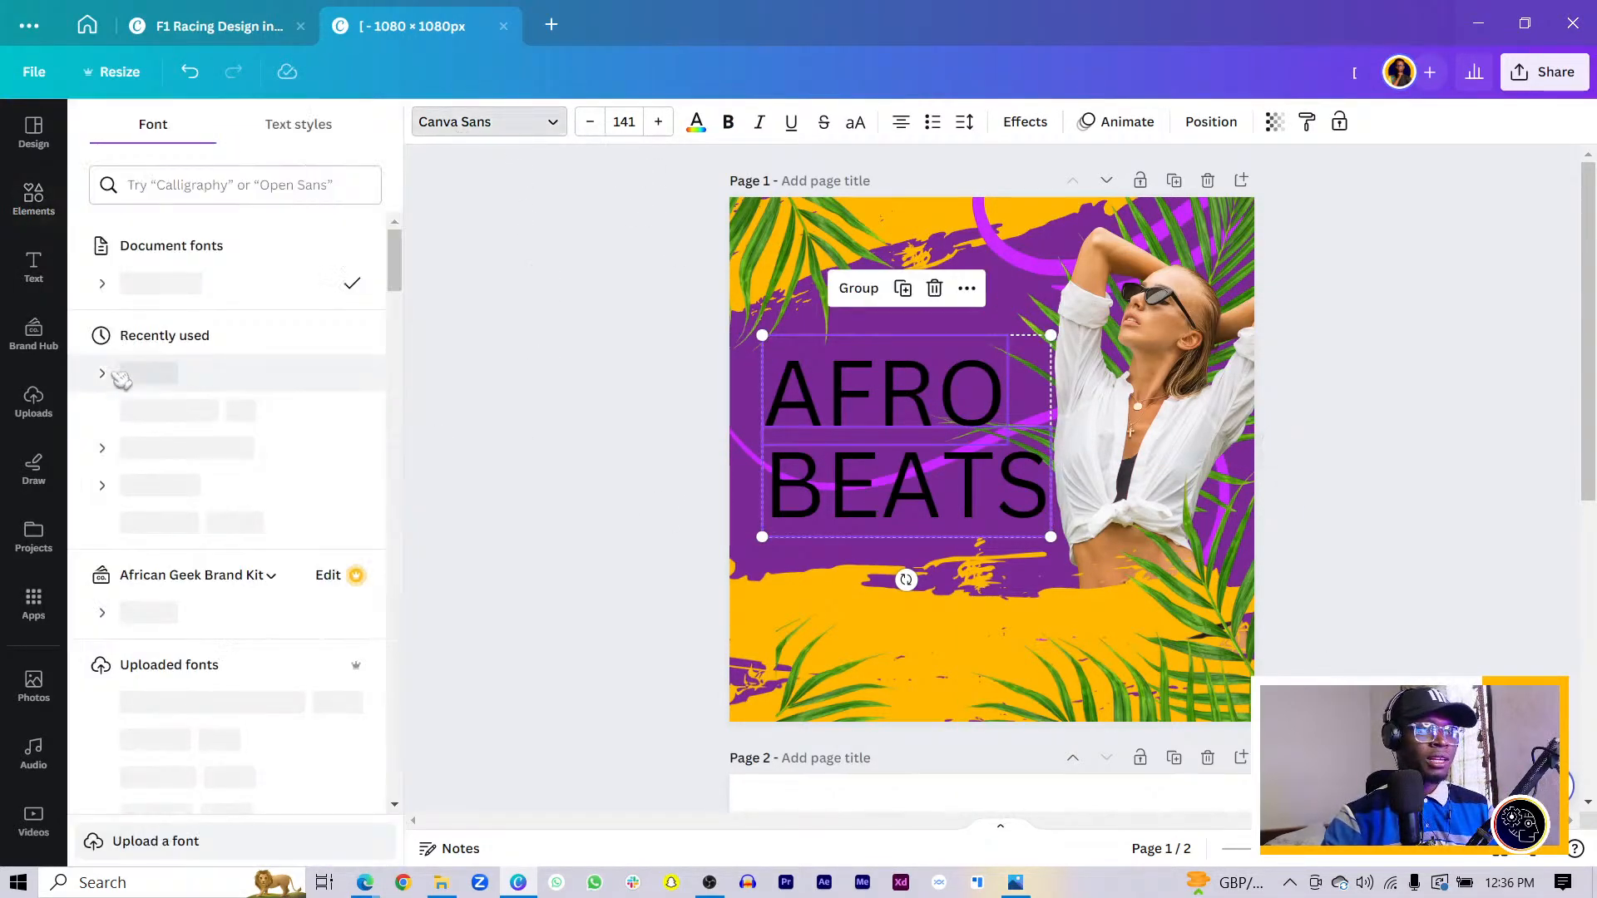
{"action": "left_click", "coordinate": [213, 188]}
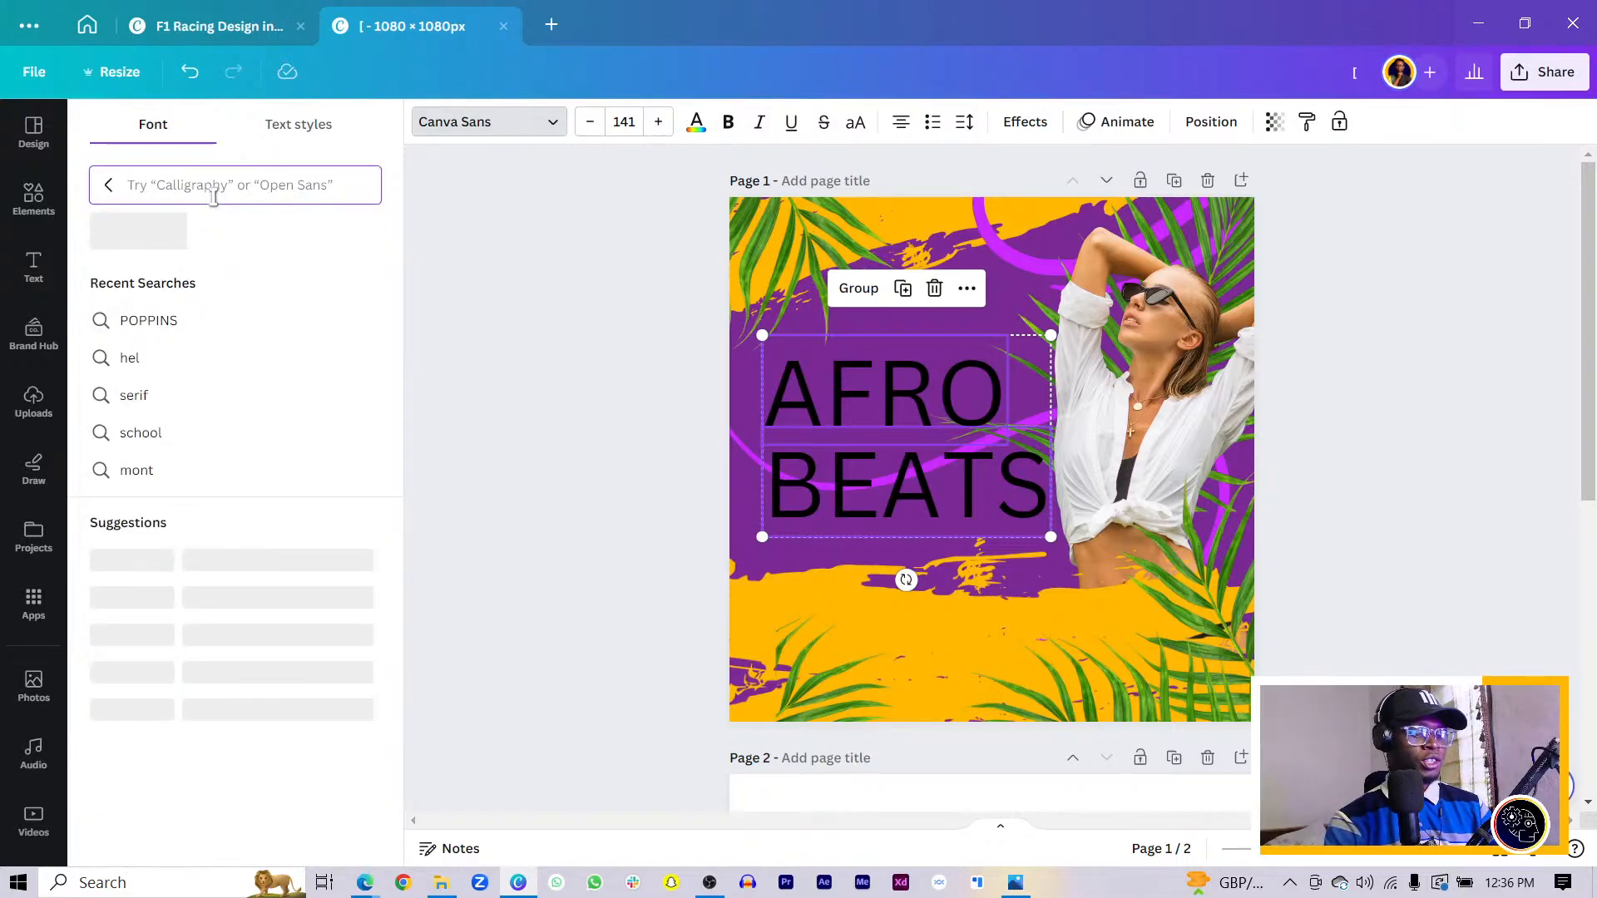
{"action": "type", "text": "ANT"}
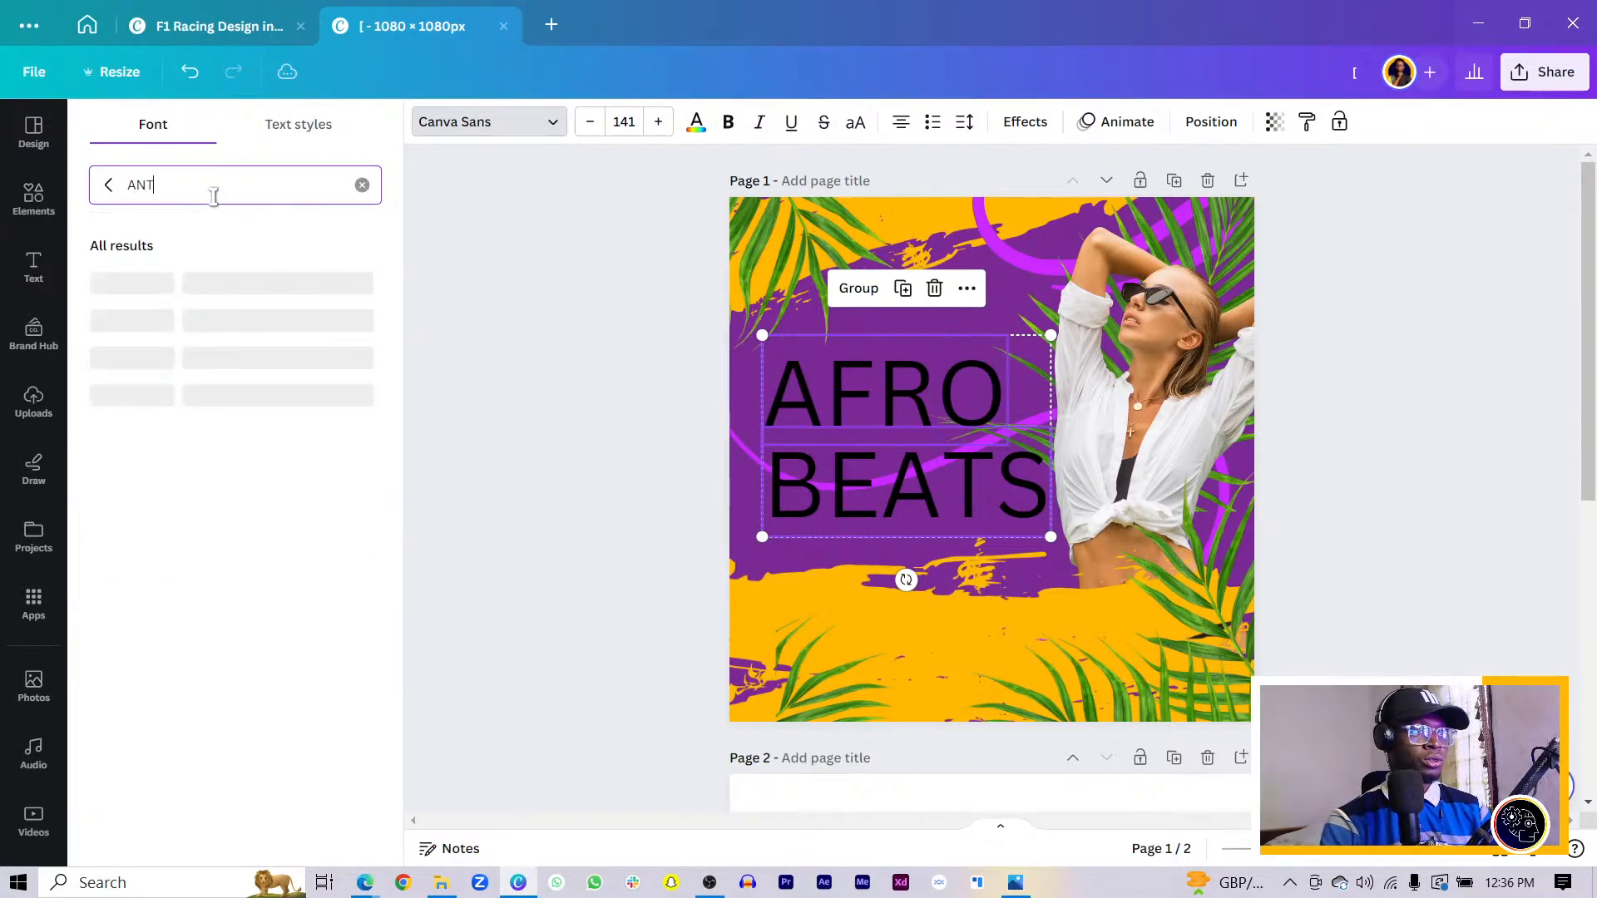
{"action": "type", "text": "ON"}
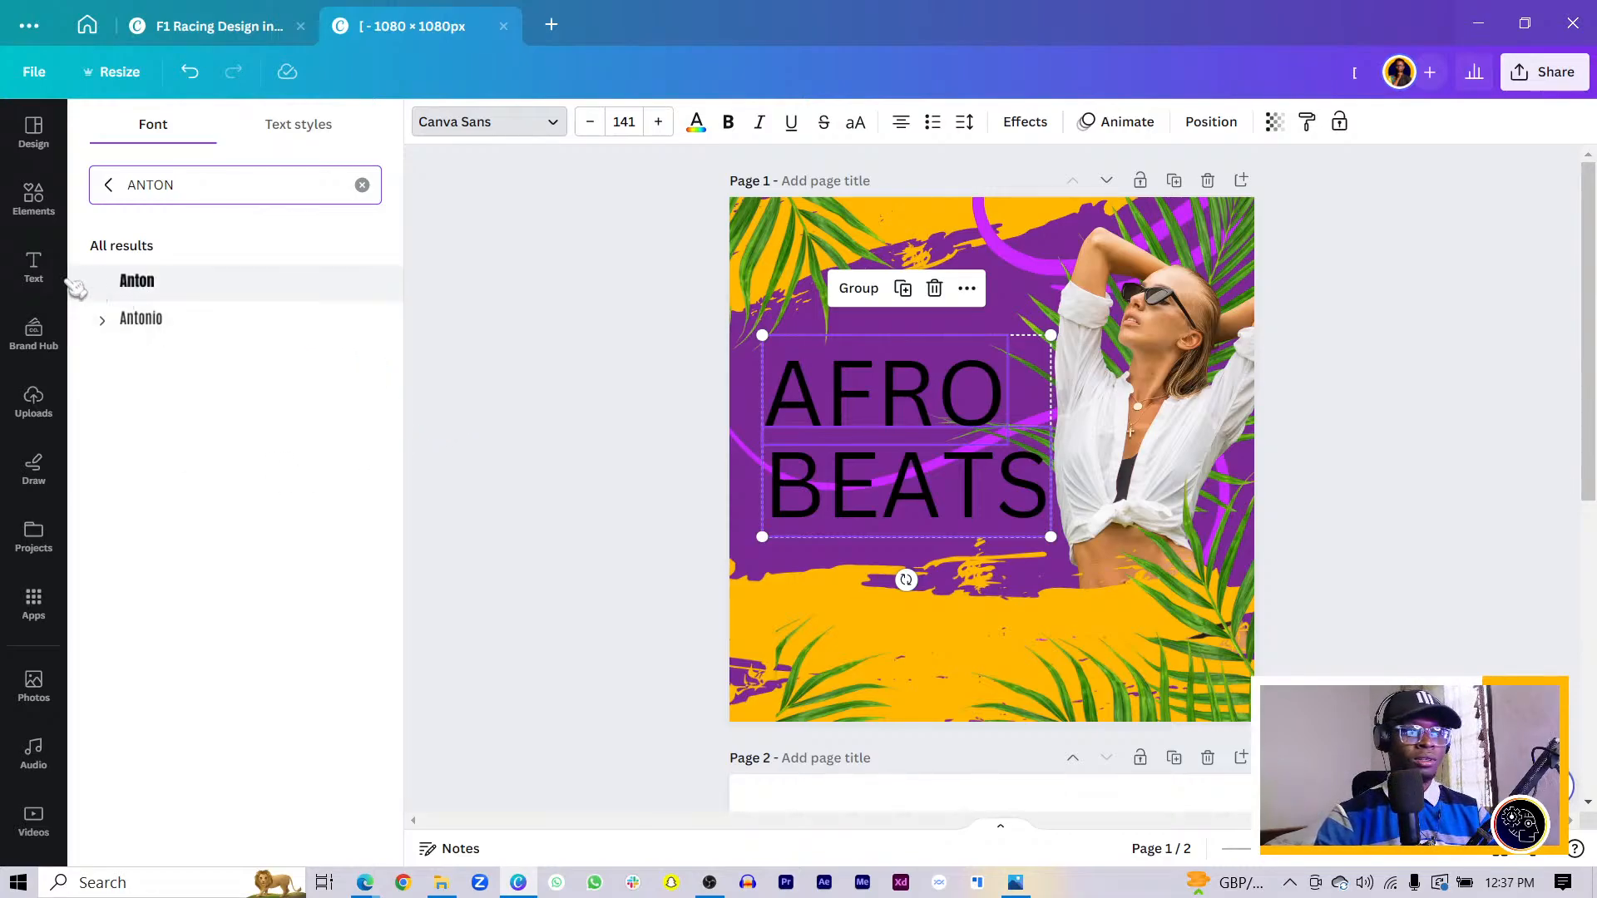
{"action": "left_click", "coordinate": [175, 281]}
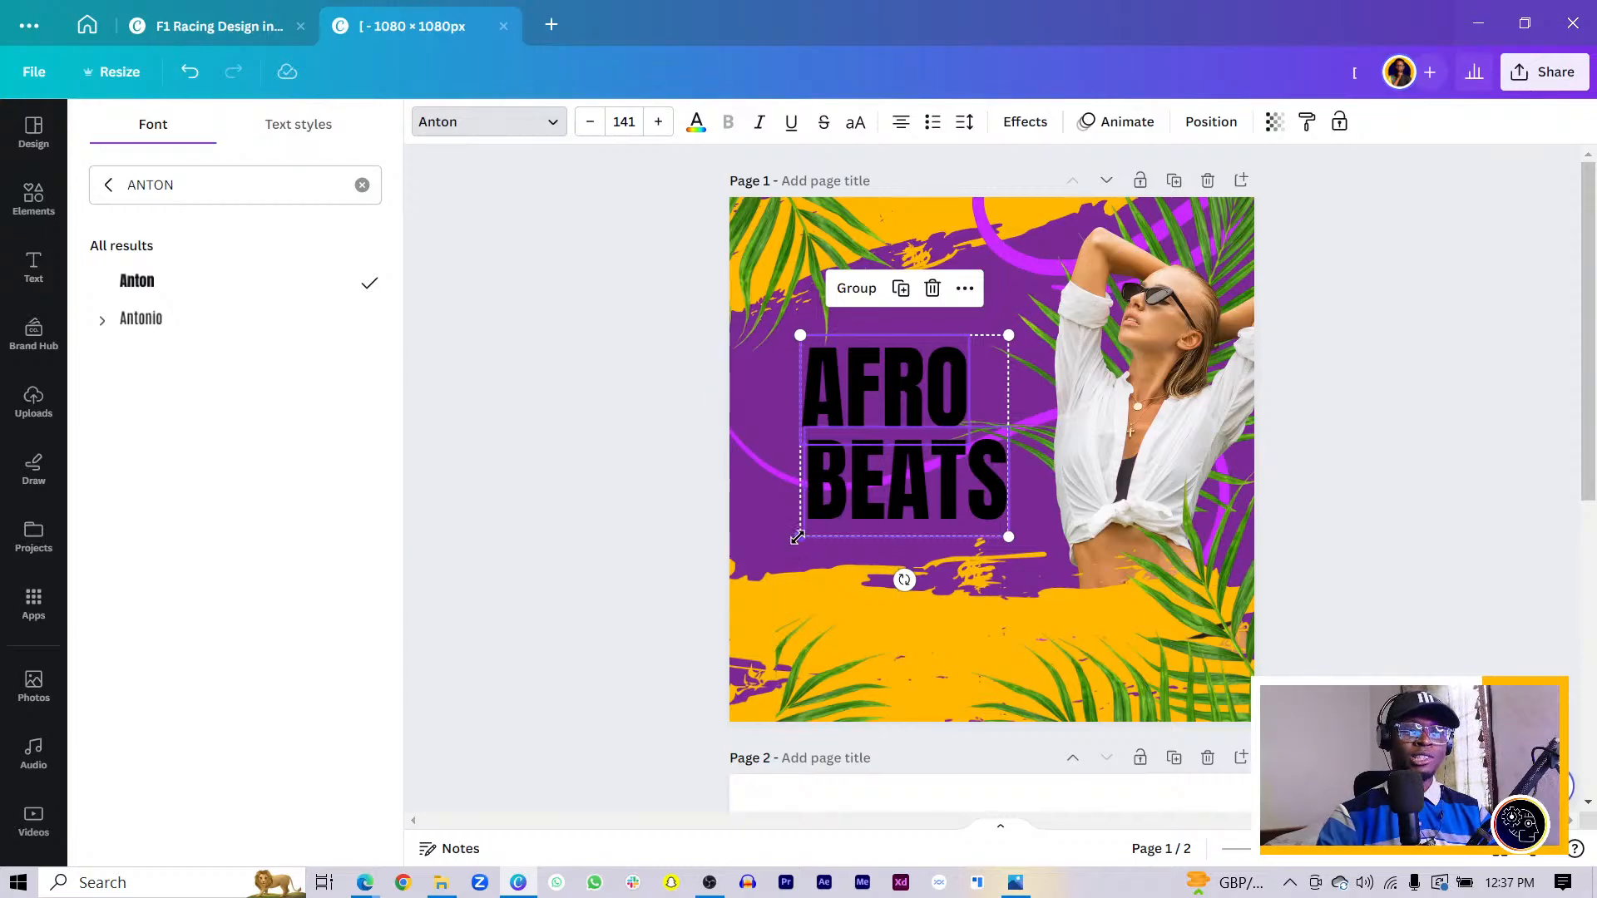
- Enlarge AFRO BEATS to size 188 and move BEATS up tight under AFRO
{"action": "left_click_drag", "start_coordinate": [800, 538], "coordinate": [819, 476]}
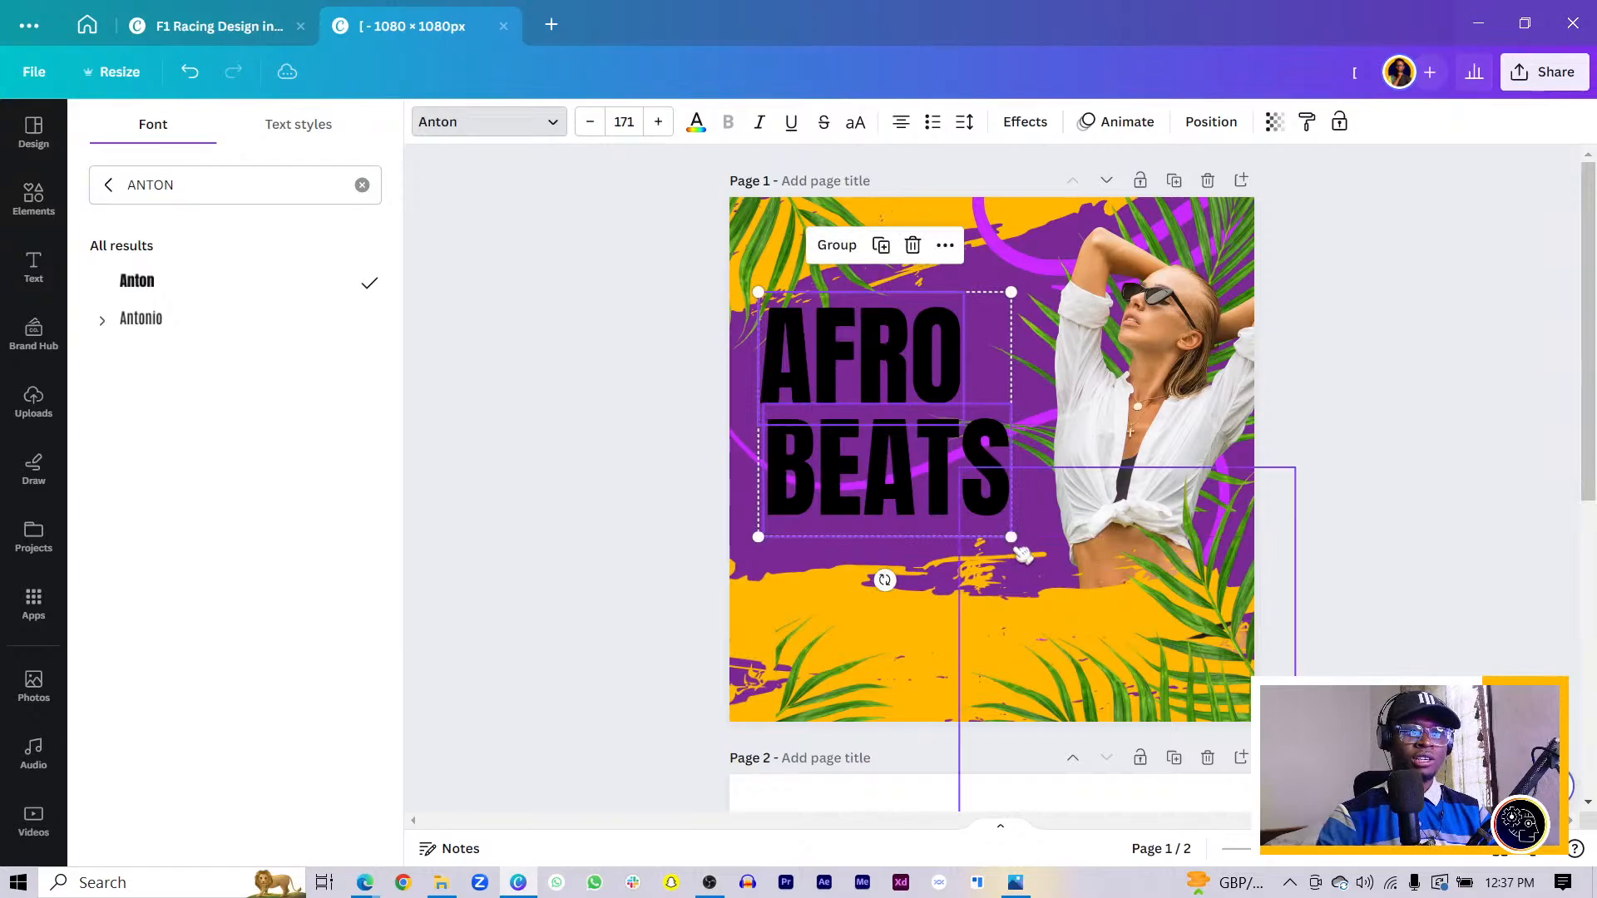
{"action": "left_click_drag", "start_coordinate": [1009, 541], "coordinate": [1033, 564]}
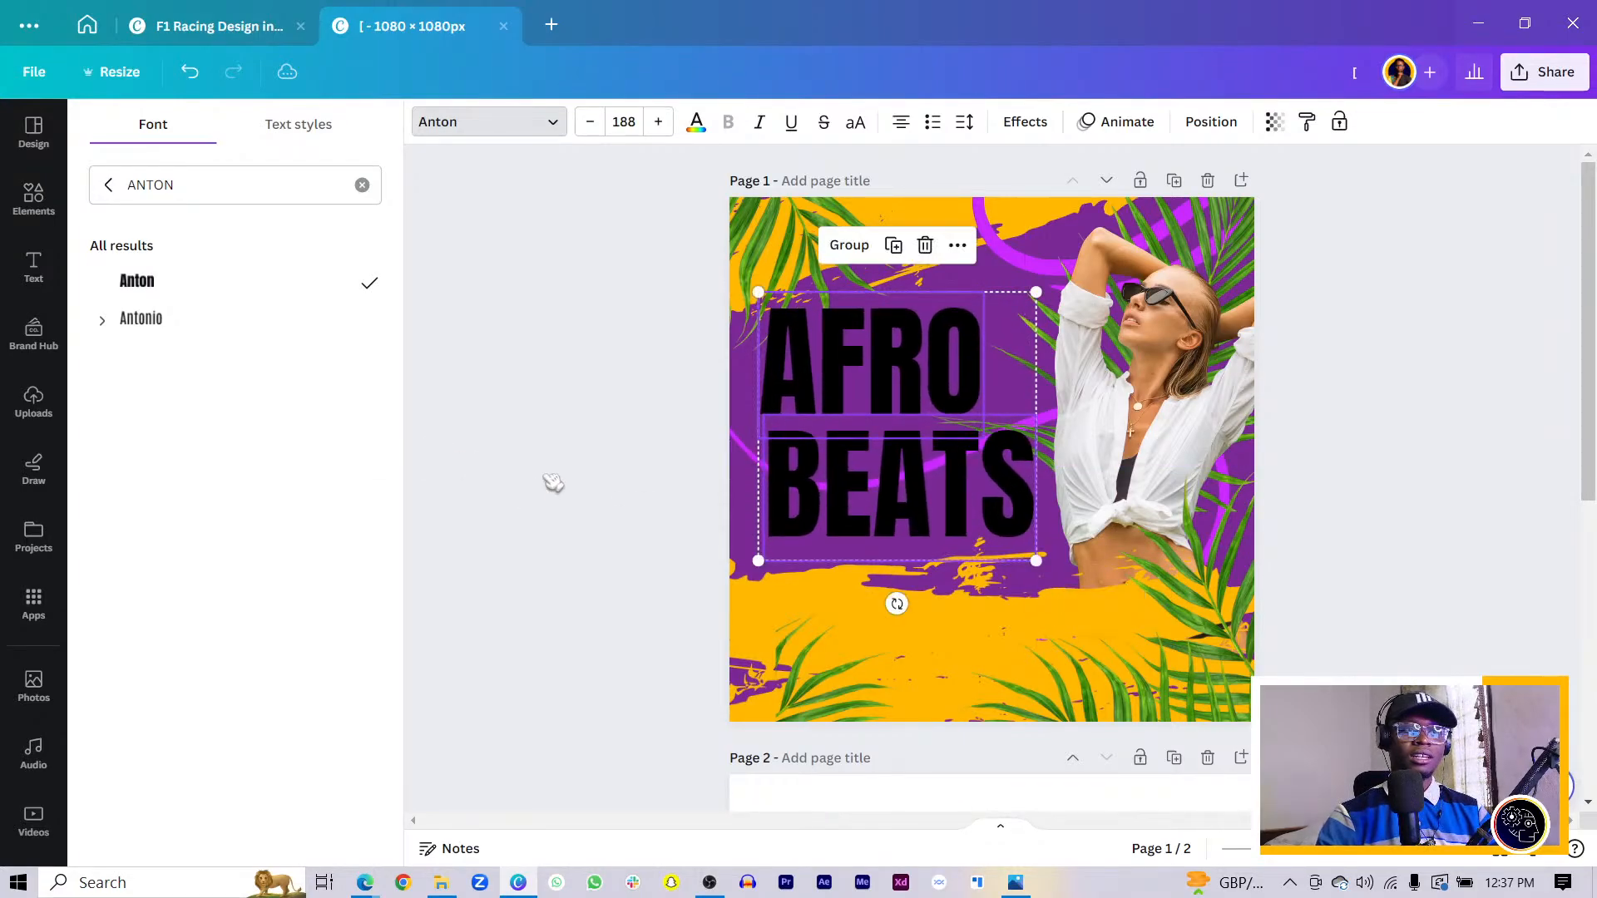
{"action": "left_click", "coordinate": [598, 492]}
{"action": "left_click", "coordinate": [827, 530]}
{"action": "left_click_drag", "start_coordinate": [828, 530], "coordinate": [821, 489]}
{"action": "left_click", "coordinate": [803, 374], "text": "shift"}
- Shift AFRO BEATS slightly down and change its text colour to white
{"action": "mouse_move", "coordinate": [813, 403]}
{"action": "left_mouse_down"}
{"action": "mouse_move", "coordinate": [816, 453]}
{"action": "mouse_move", "coordinate": [814, 413]}
{"action": "left_mouse_up"}
{"action": "left_click", "coordinate": [696, 122]}
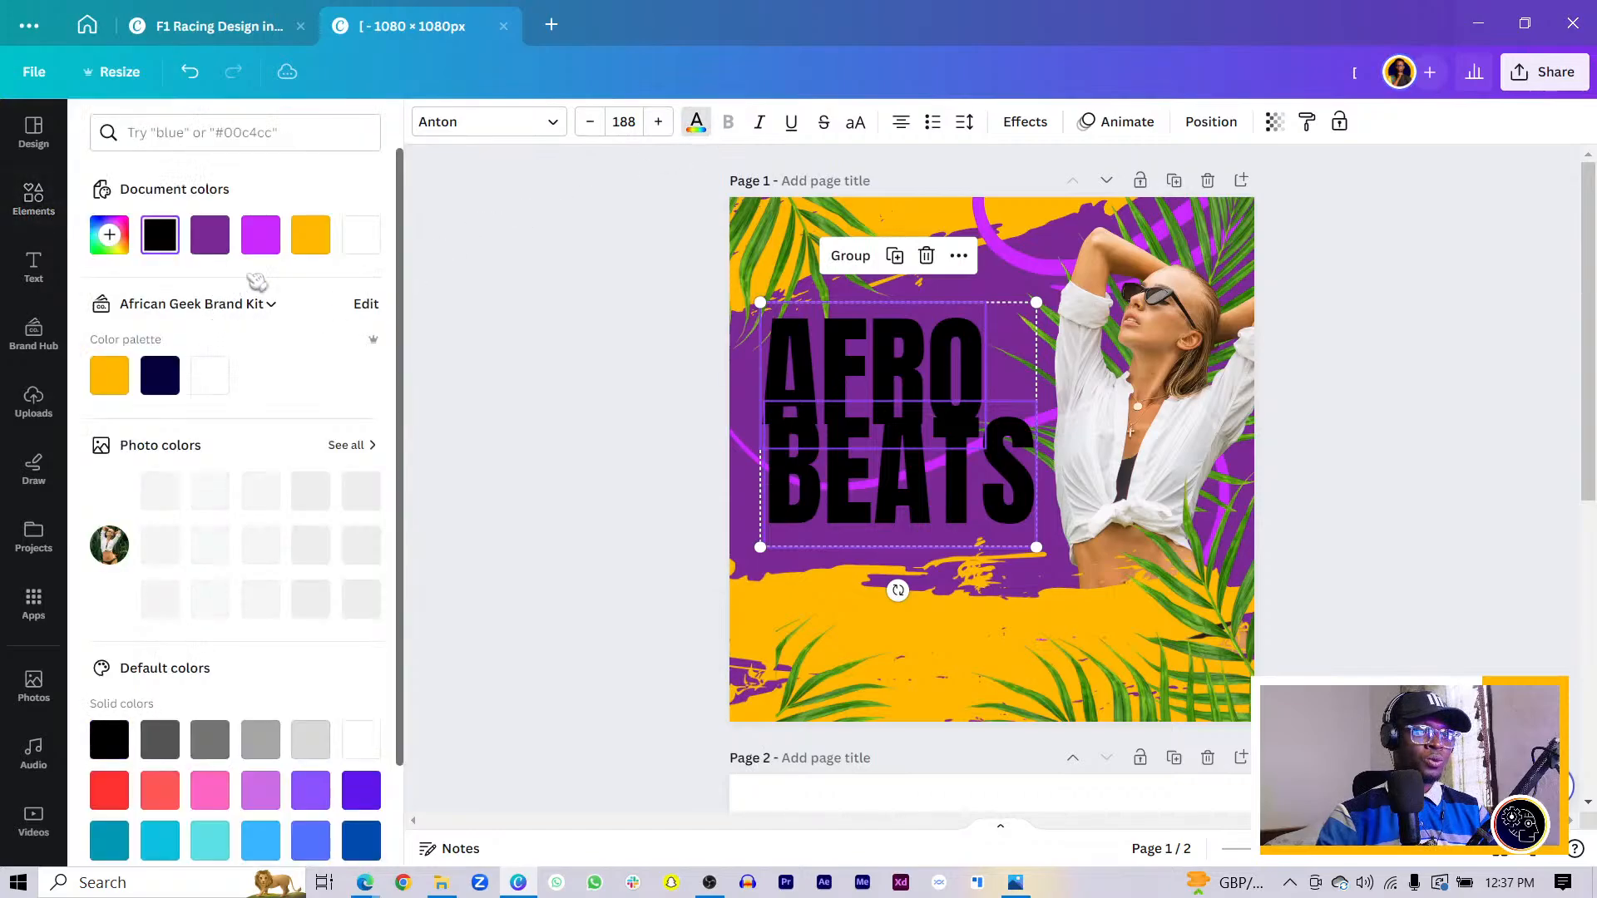
{"action": "left_click", "coordinate": [361, 234]}
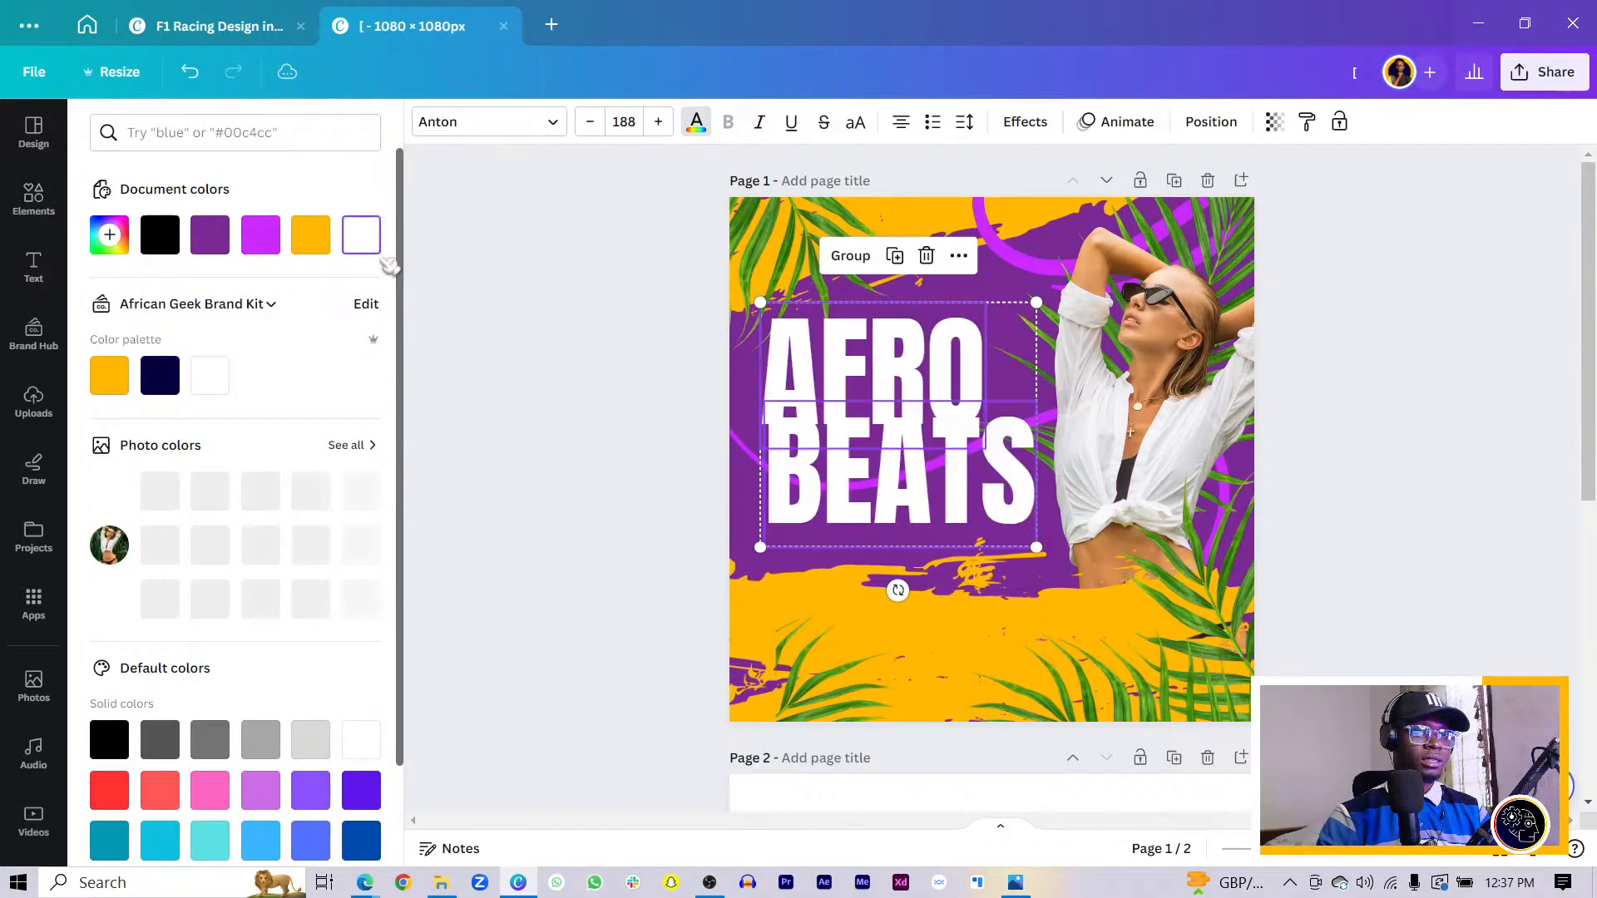
{"action": "key", "text": "Escape"}
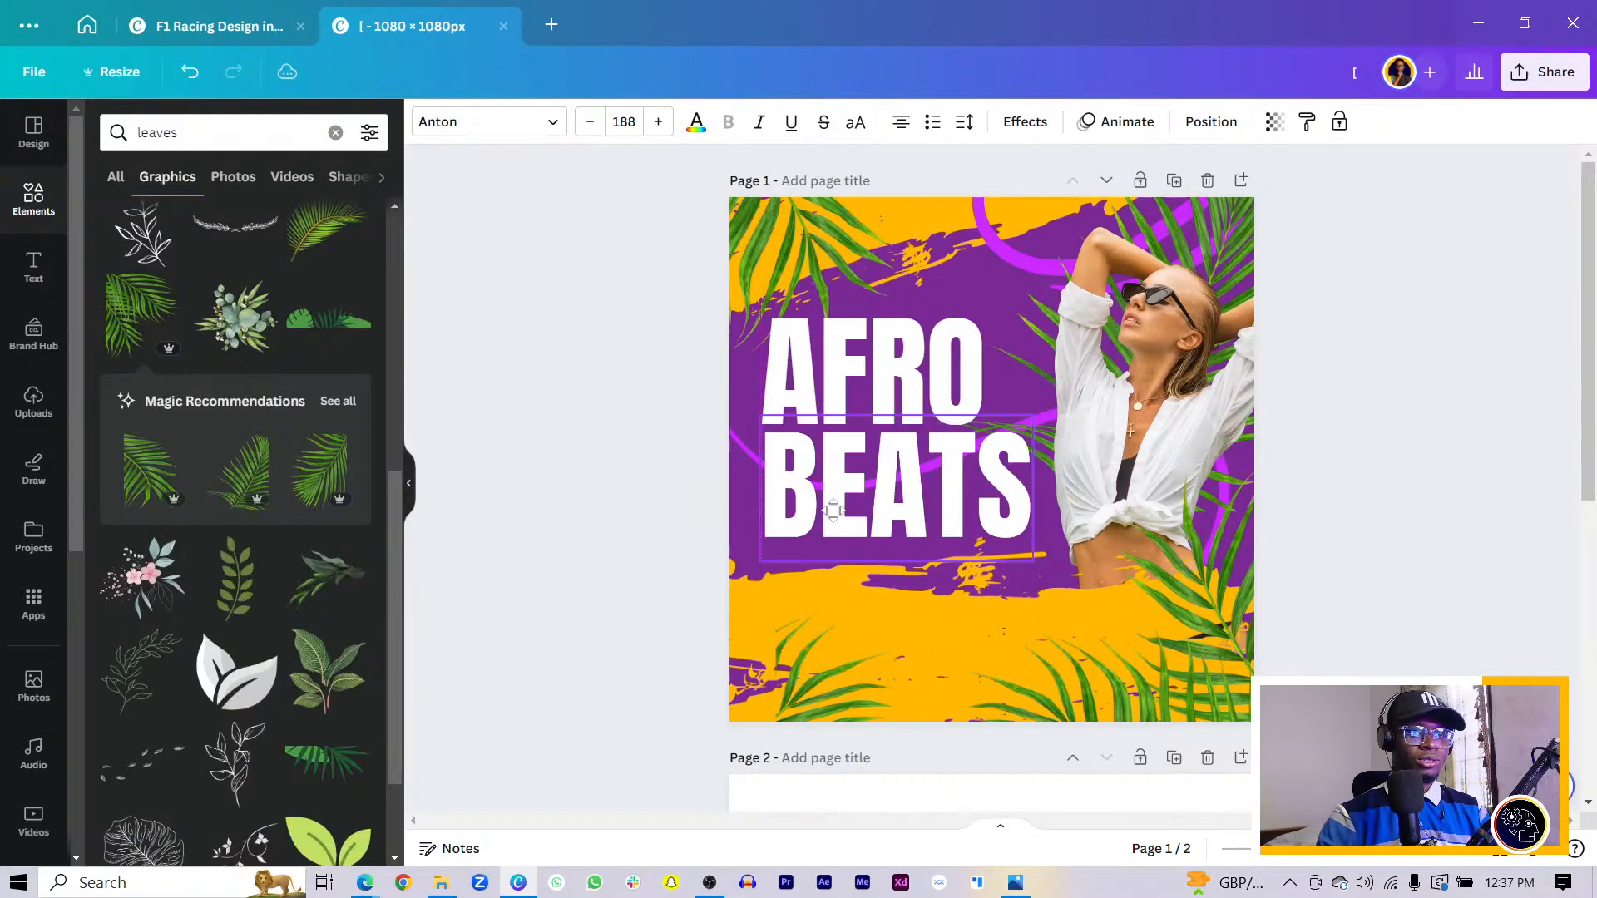
{"action": "left_click", "coordinate": [832, 510]}
{"action": "left_click", "coordinate": [487, 121]}
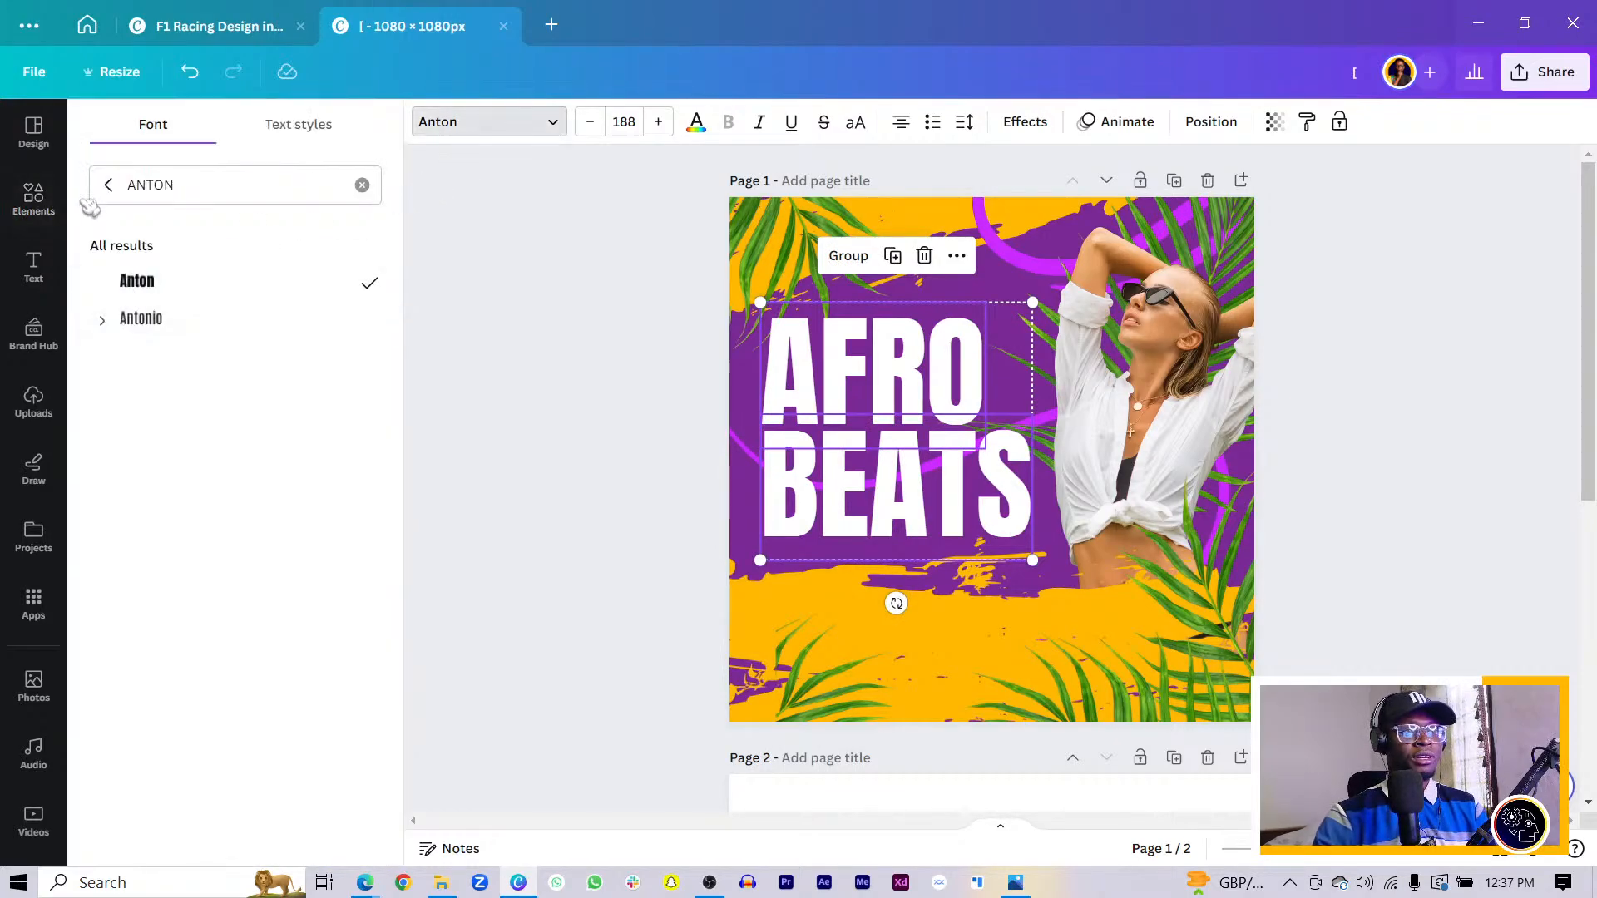
- Switch AFRO BEATS to the Champion Gothic Feather font and enlarge it to size 237
{"action": "left_click", "coordinate": [108, 185]}
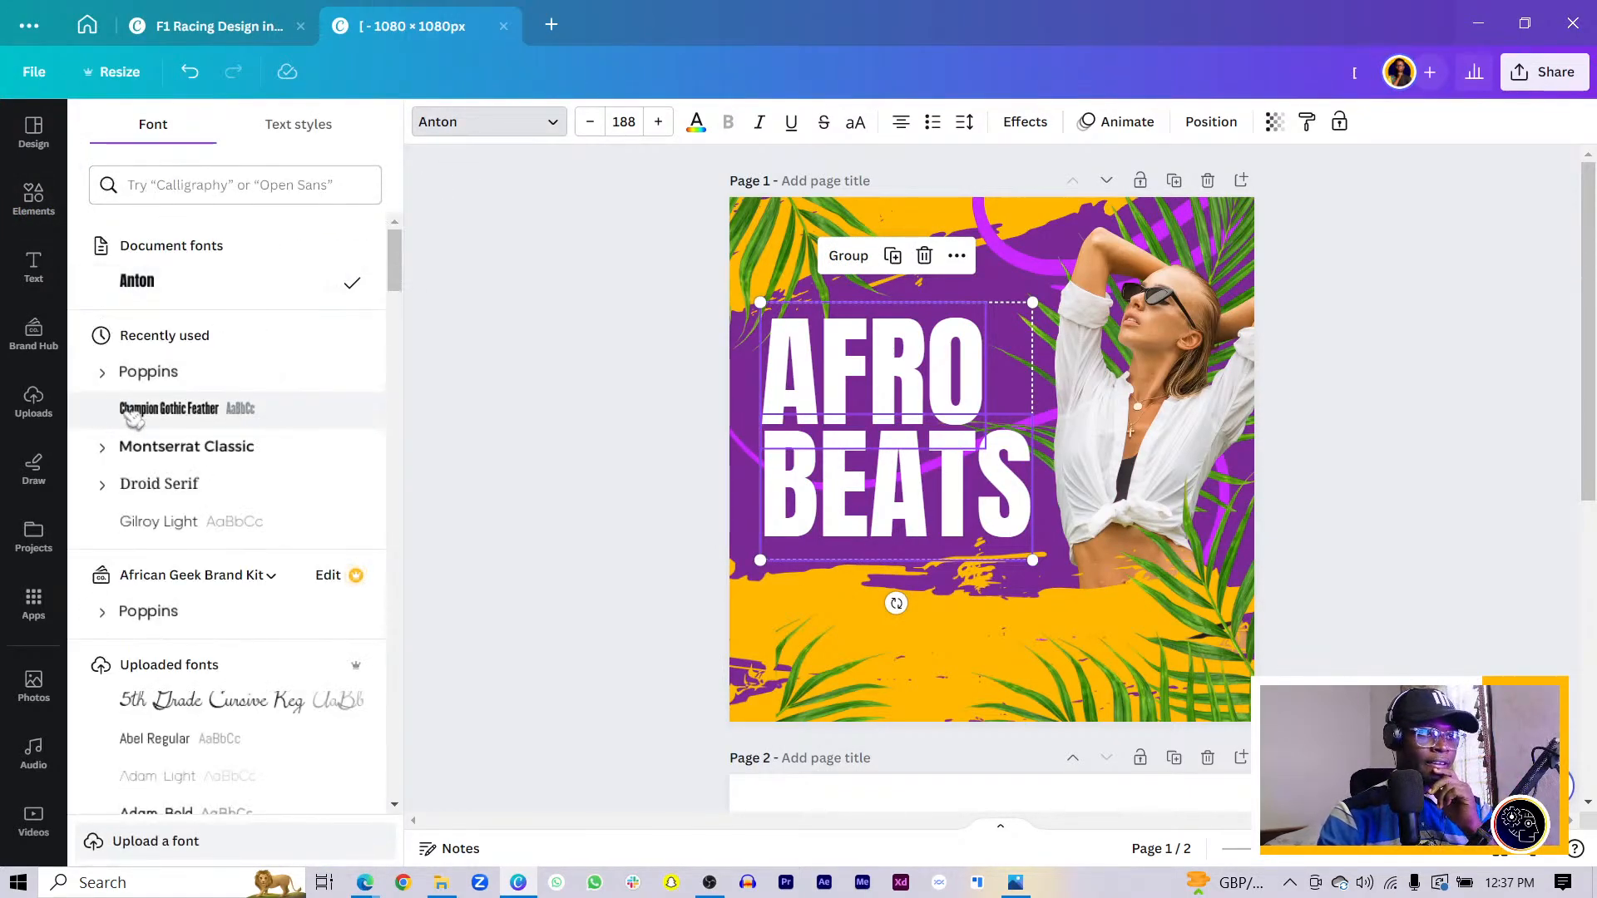
{"action": "left_click", "coordinate": [154, 424]}
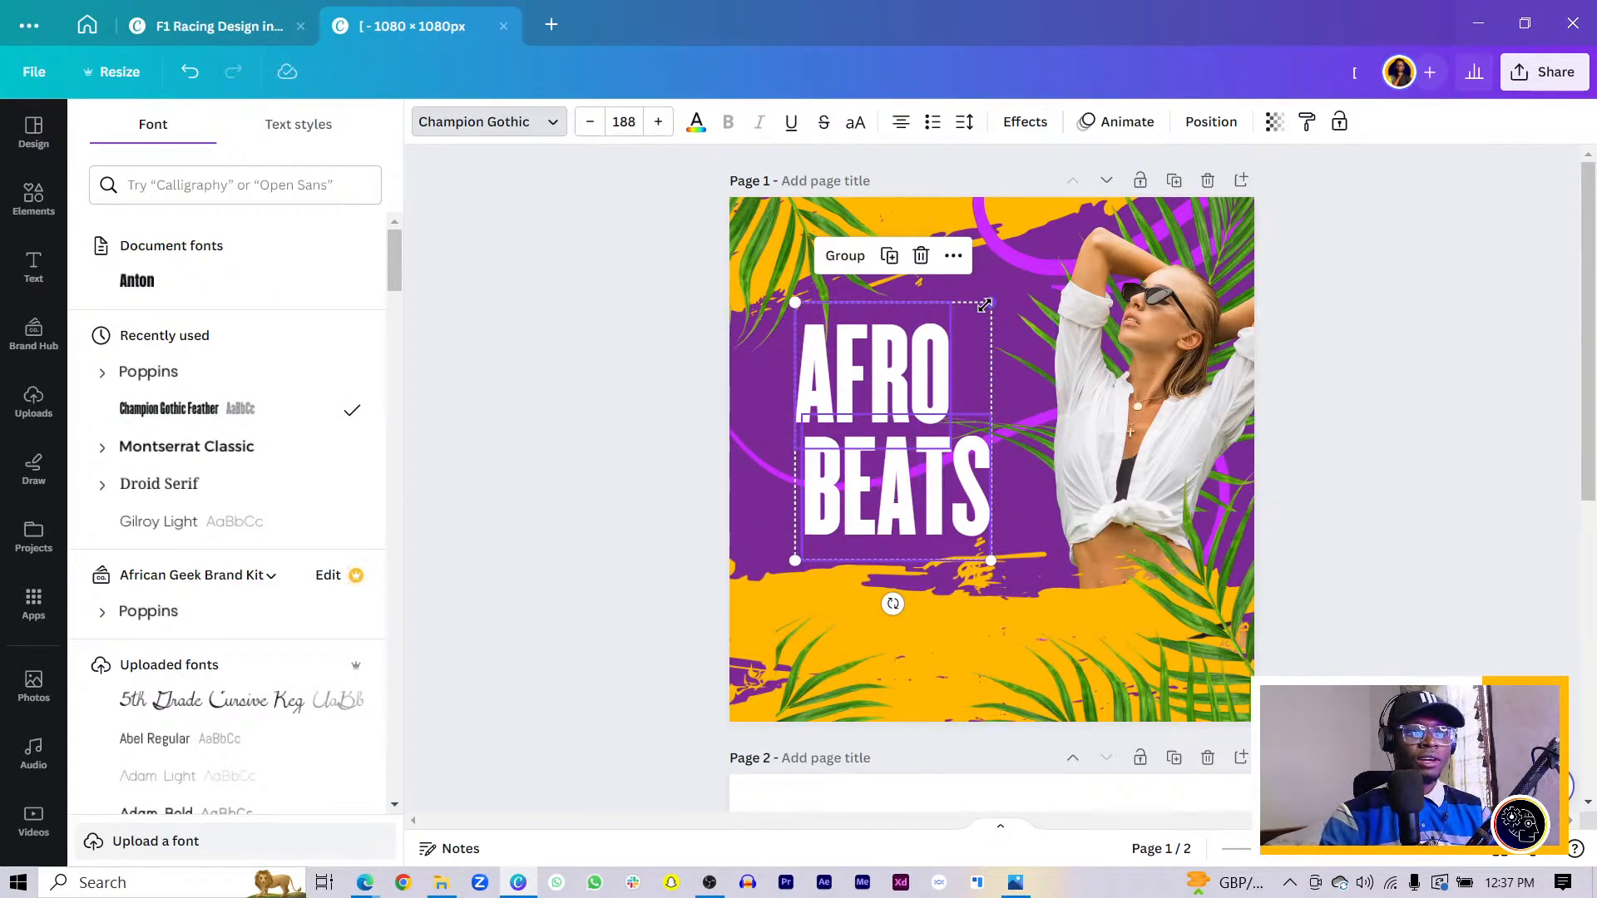
{"action": "left_click_drag", "start_coordinate": [991, 302], "coordinate": [1080, 273]}
{"action": "left_click", "coordinate": [532, 442]}
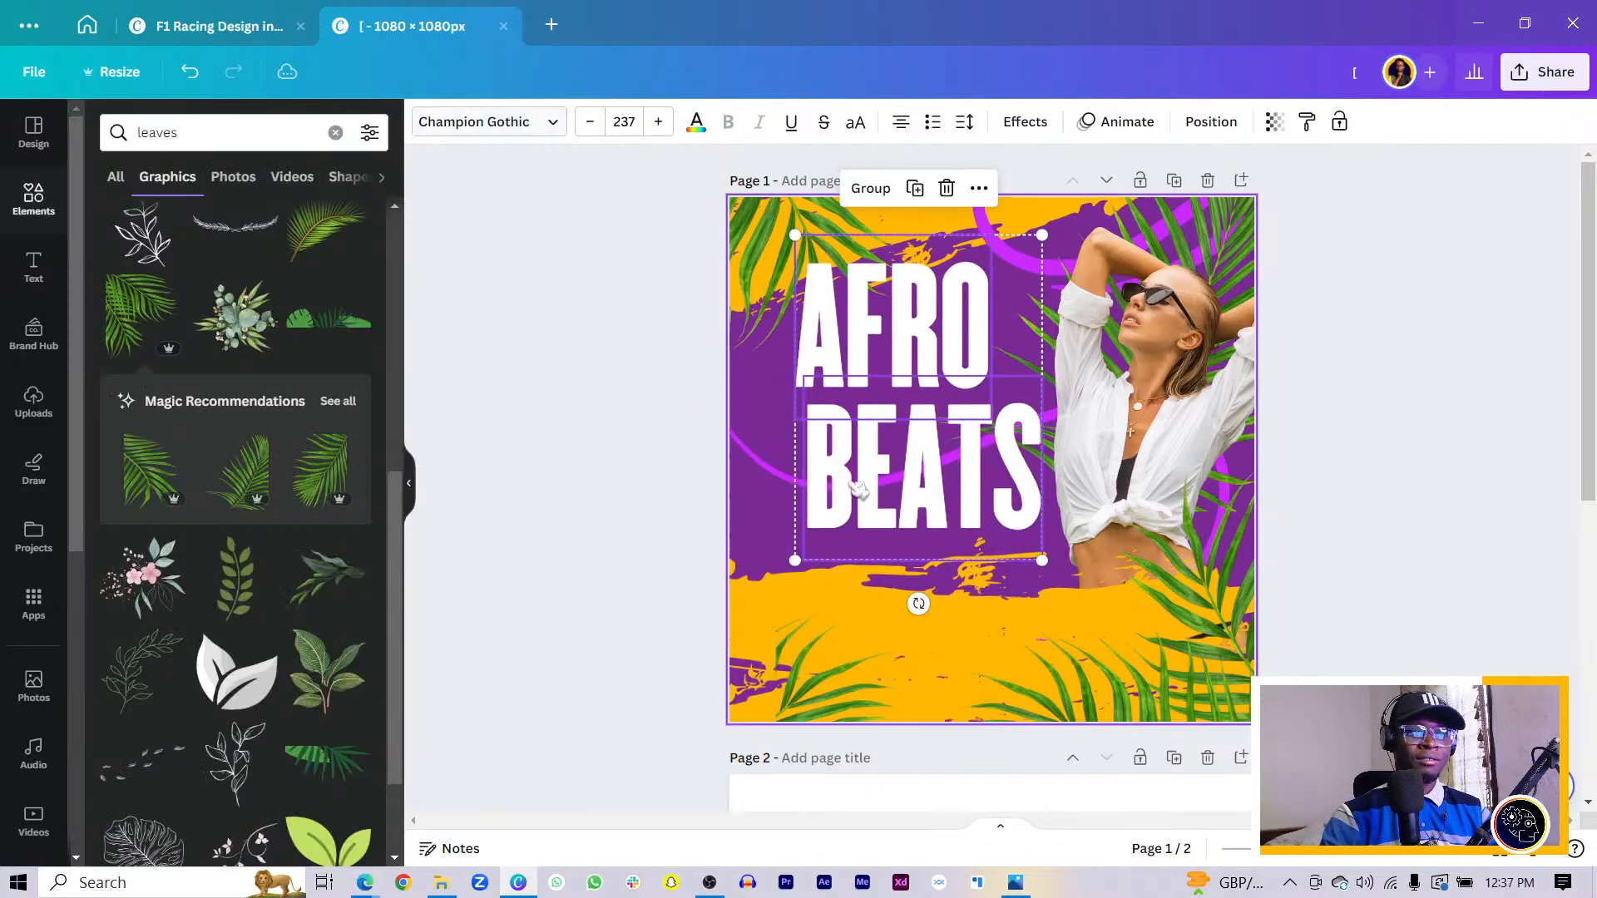
- Nudge the AFRO BEATS lines into alignment and adjust the yellow bottom graphic
{"action": "left_click", "coordinate": [849, 484]}
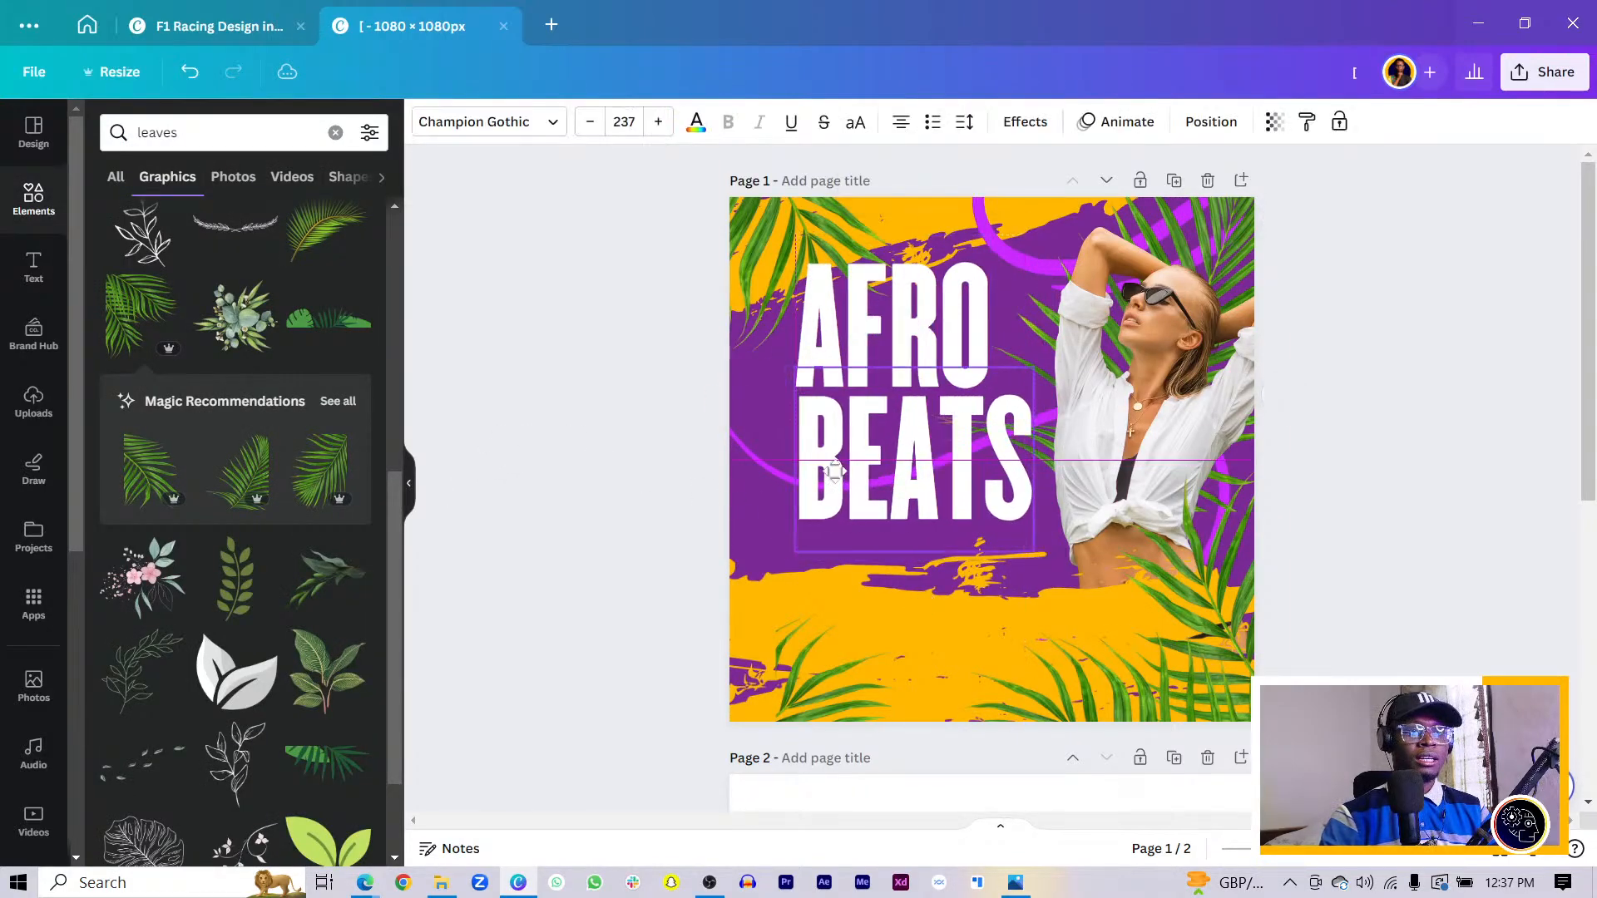
{"action": "left_click", "coordinate": [969, 354]}
{"action": "left_click_drag", "start_coordinate": [969, 354], "coordinate": [950, 380]}
{"action": "left_click", "coordinate": [560, 360]}
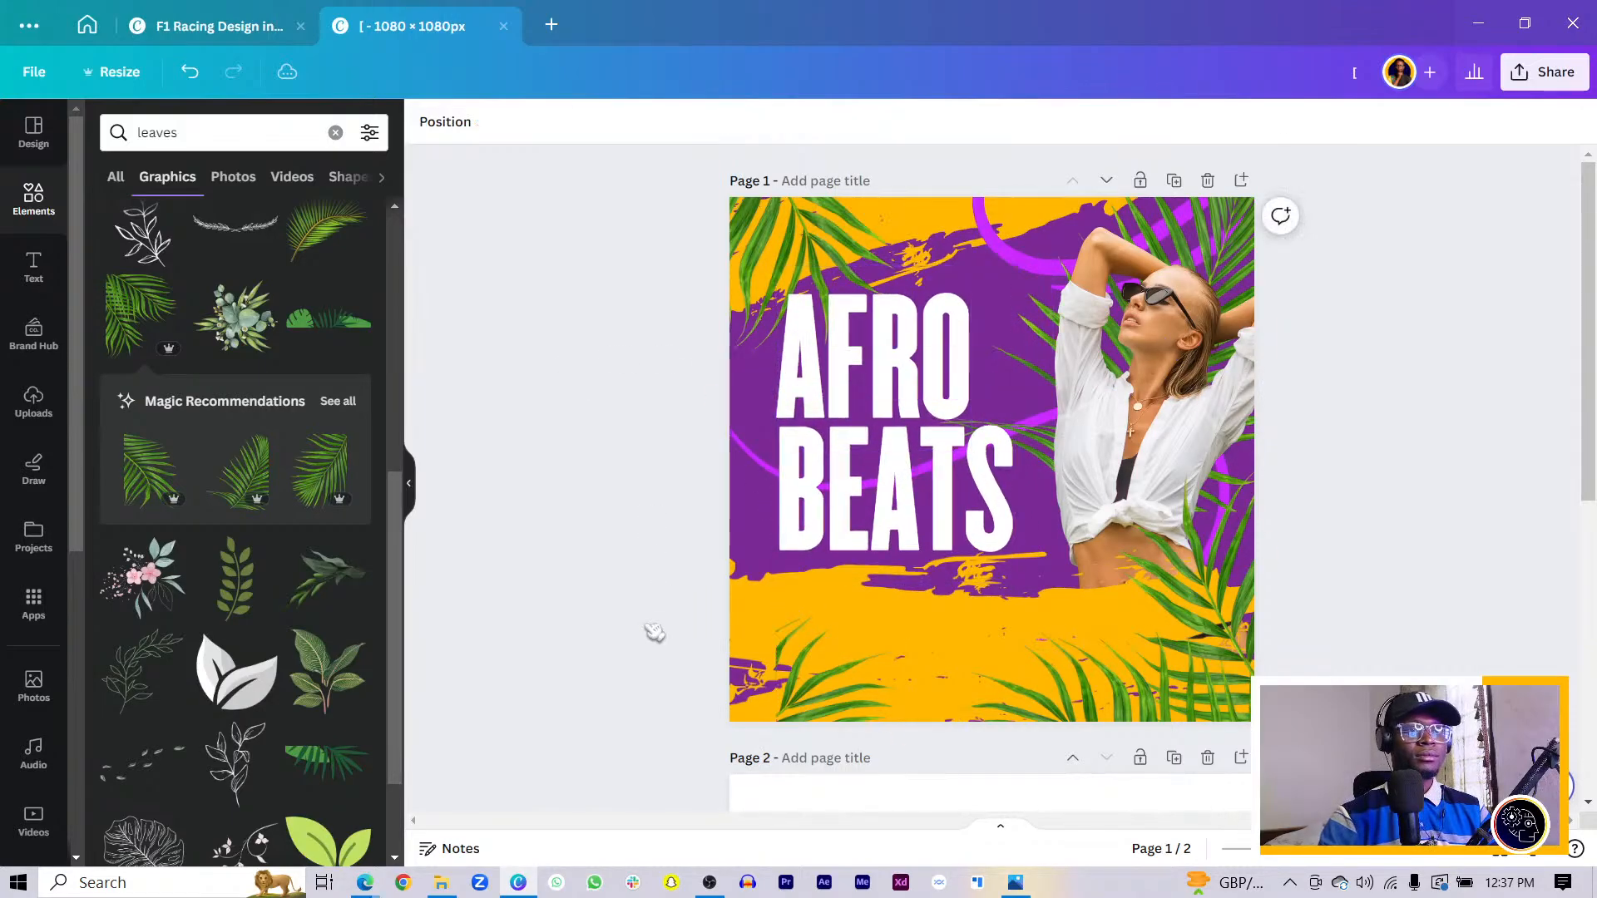
{"action": "left_click_drag", "start_coordinate": [760, 618], "coordinate": [749, 613]}
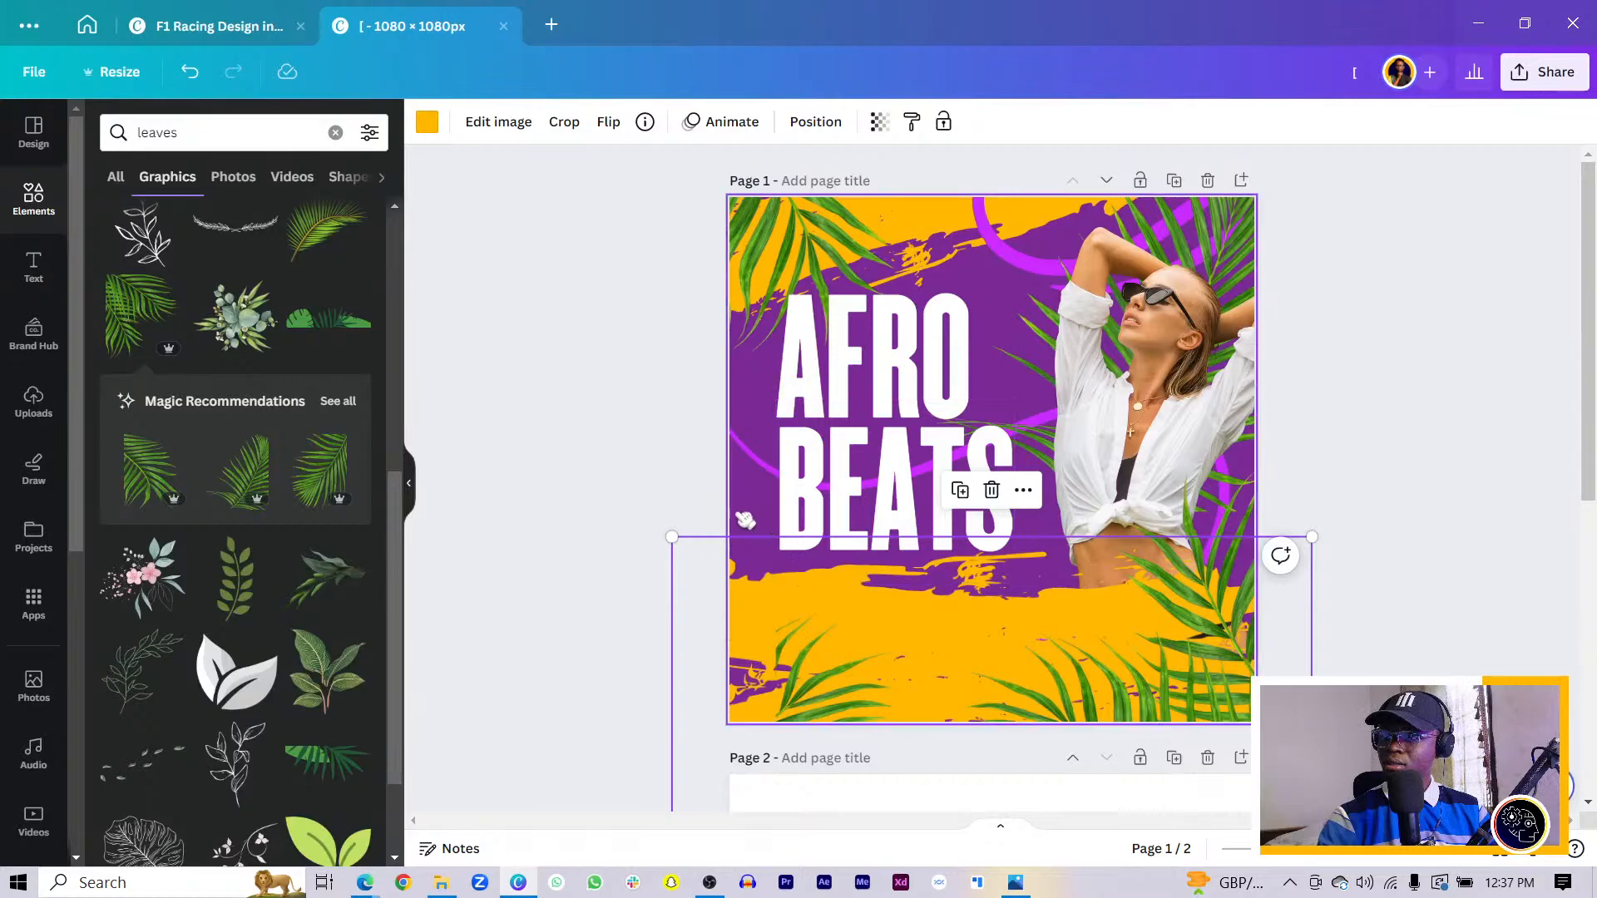
{"action": "left_click", "coordinate": [620, 471]}
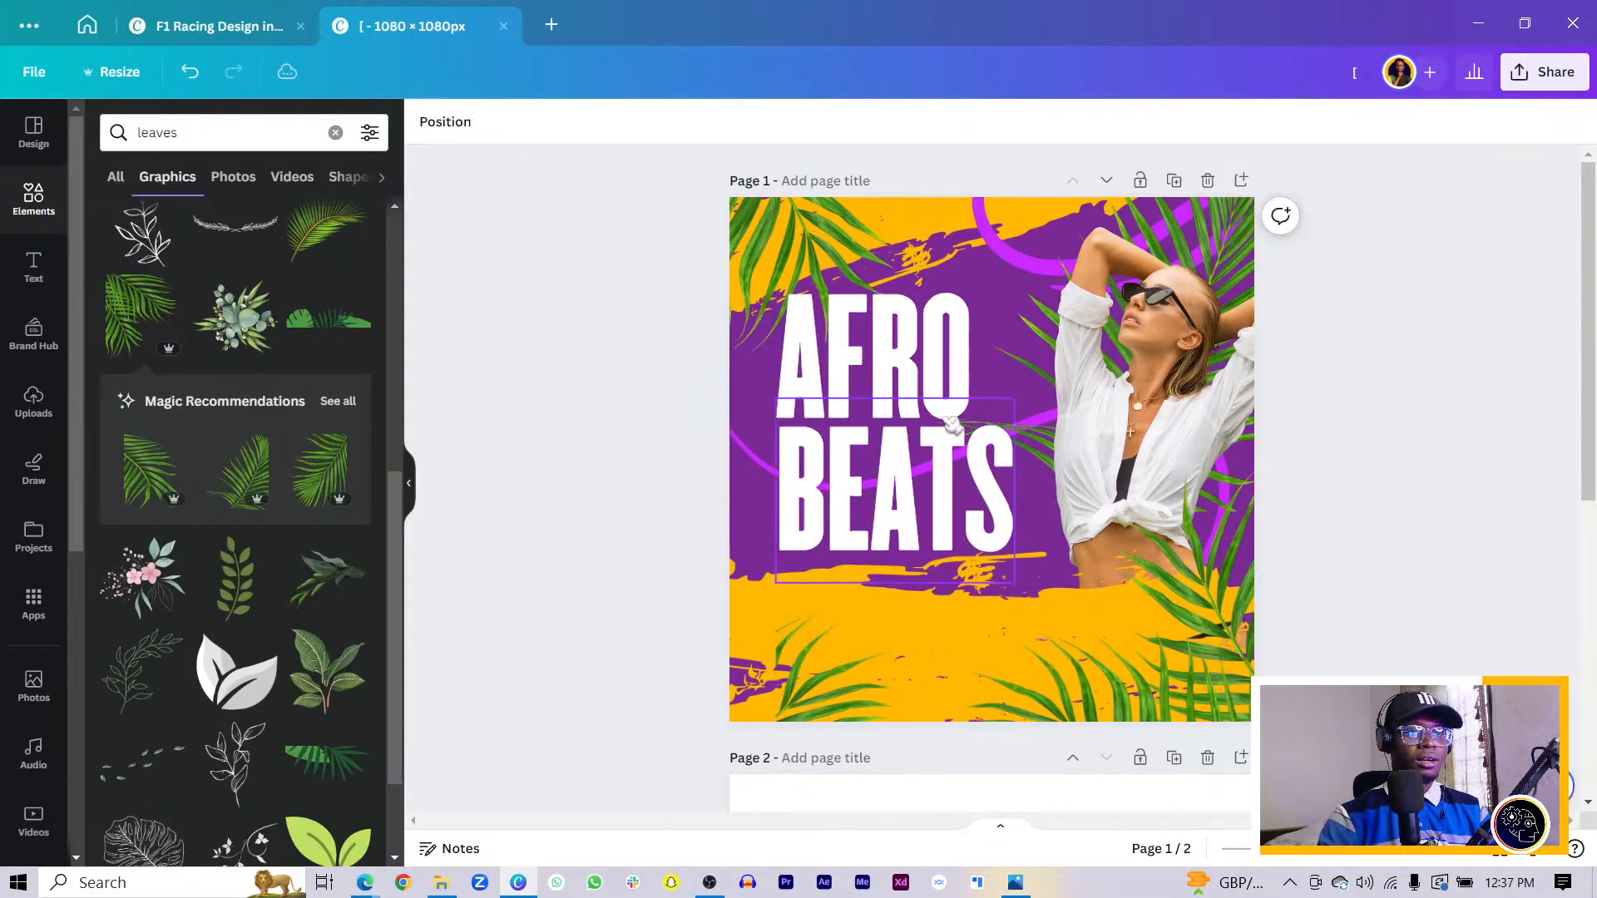
{"action": "left_click", "coordinate": [898, 377]}
{"action": "left_click_drag", "start_coordinate": [900, 377], "coordinate": [888, 373]}
{"action": "left_click", "coordinate": [830, 486], "text": "shift"}
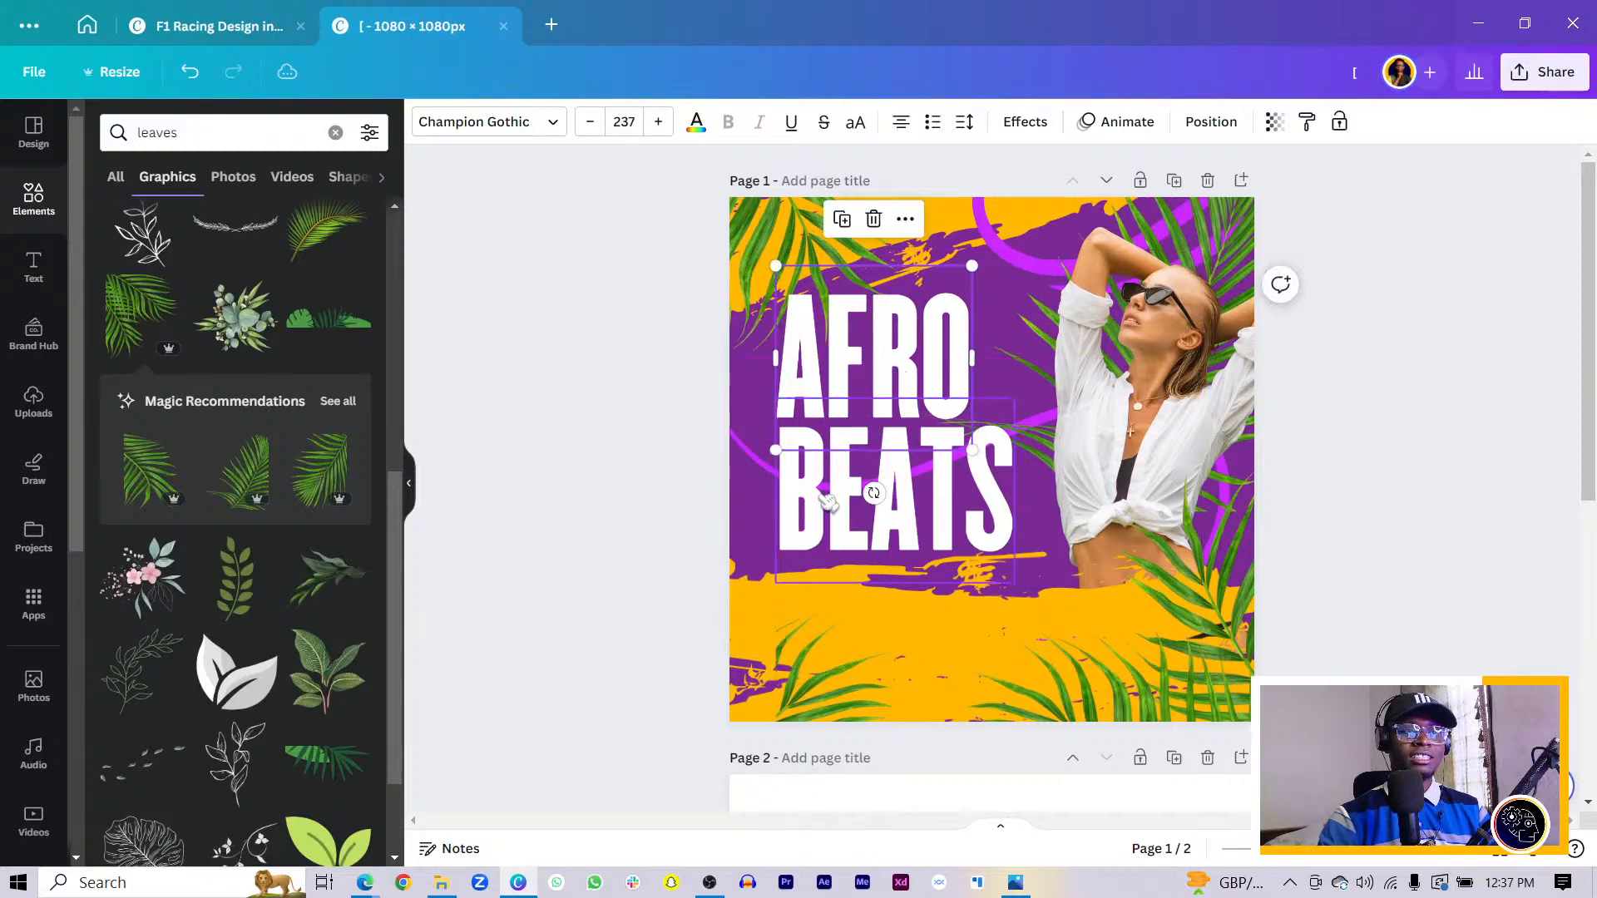
{"action": "left_click_drag", "start_coordinate": [828, 500], "coordinate": [831, 503]}
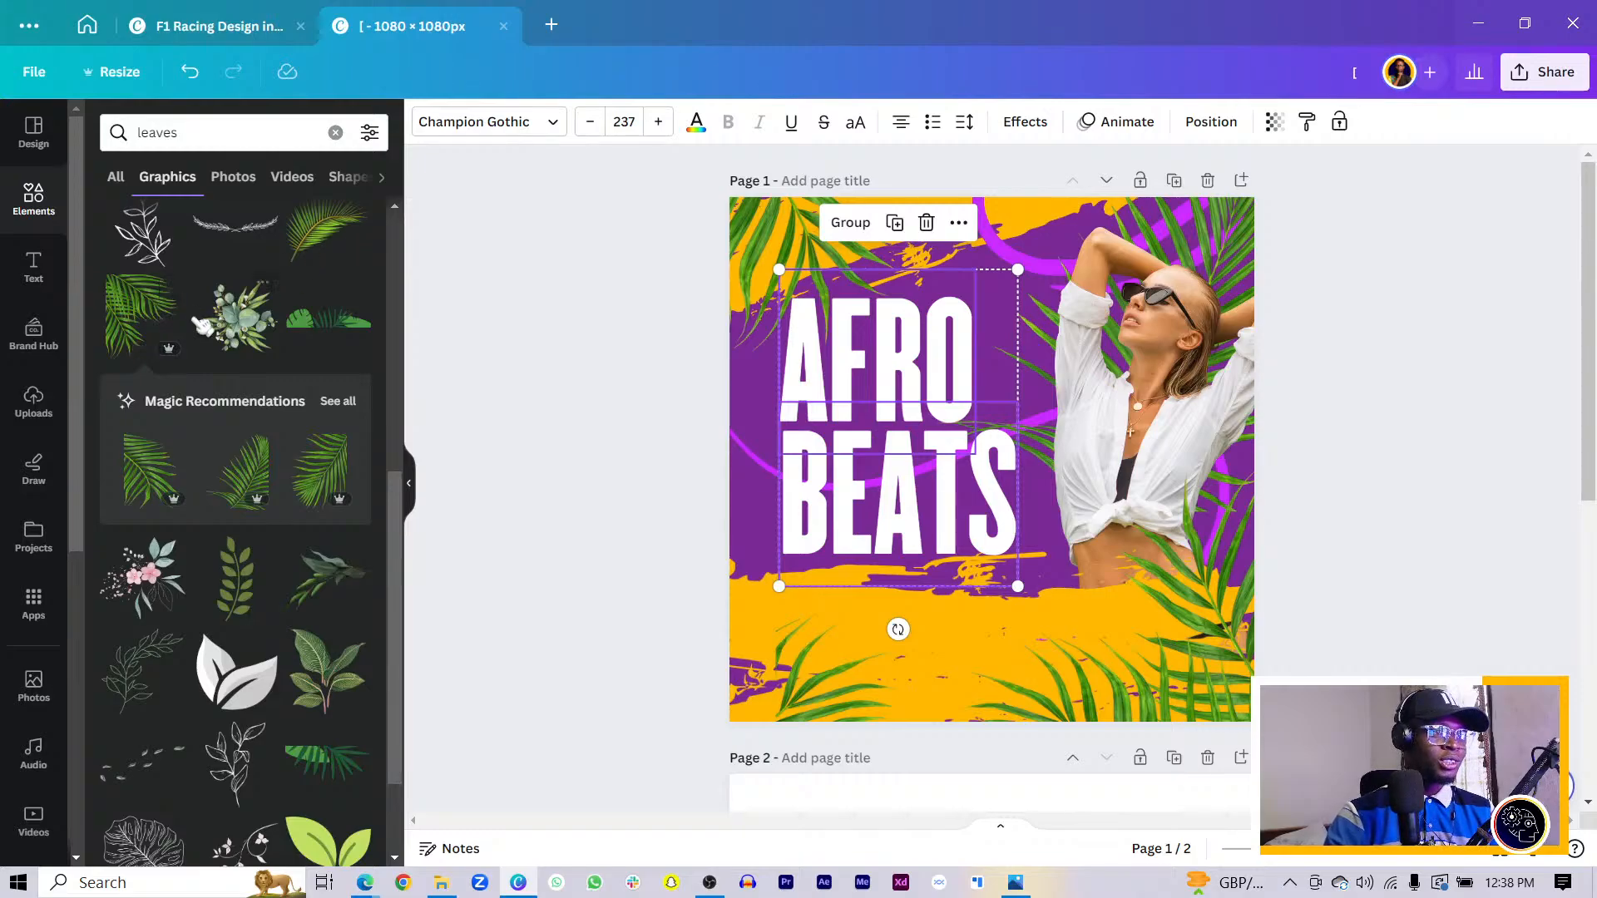
- Add a new leaf graphic and rearrange, resize and rotate the leaves, turning the palm leaf about 45°
{"action": "left_click", "coordinate": [146, 320]}
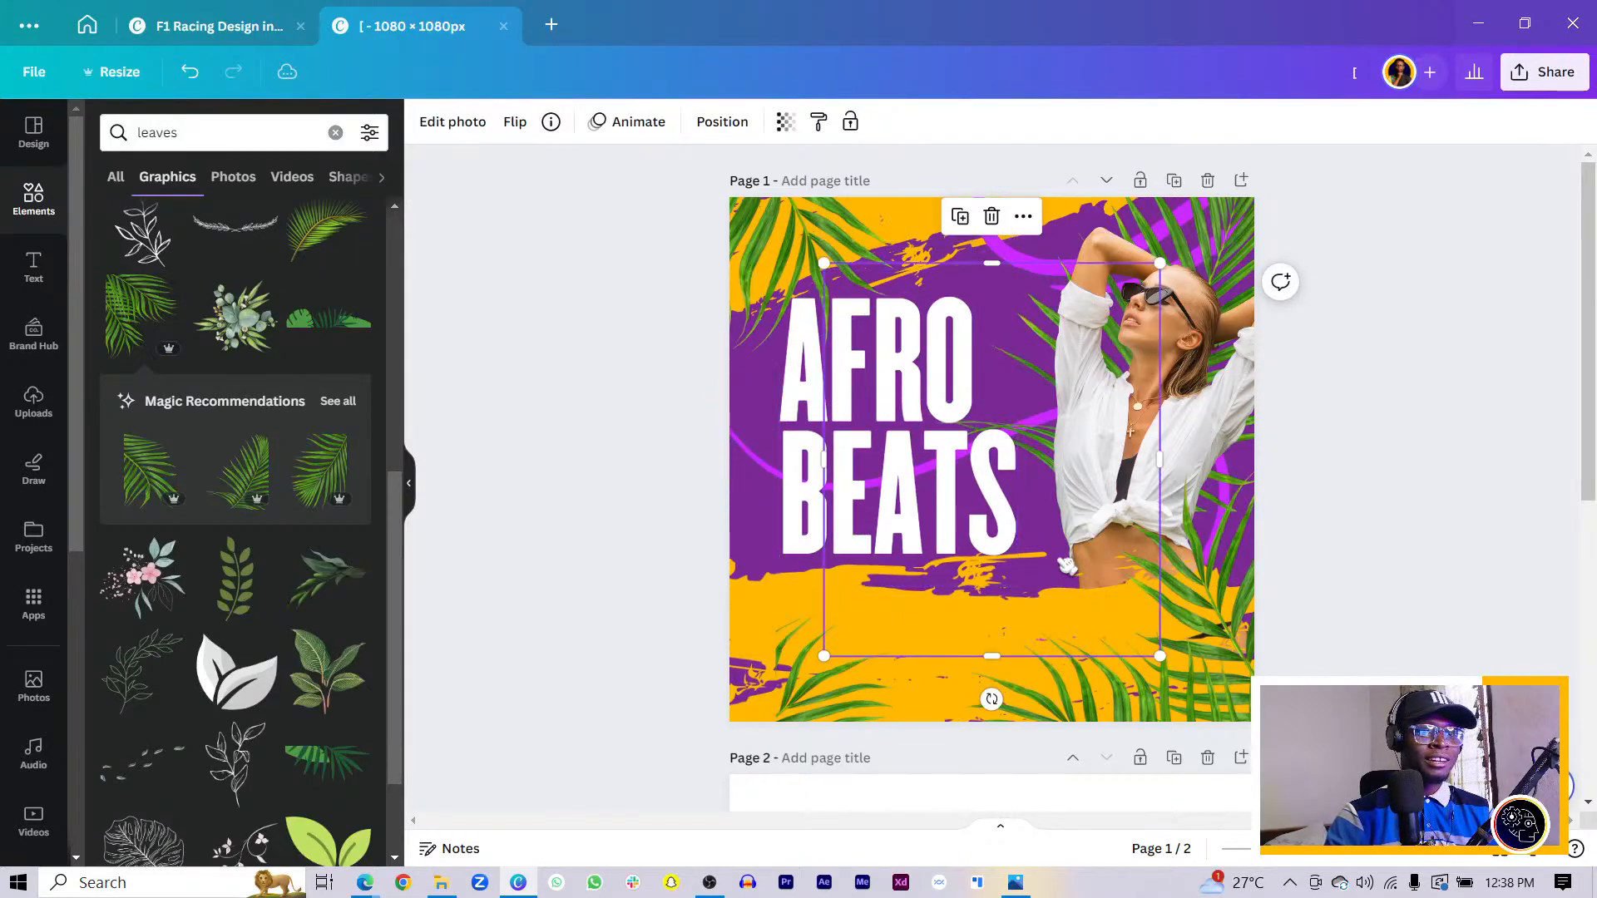
{"action": "left_click_drag", "start_coordinate": [1052, 573], "coordinate": [841, 599]}
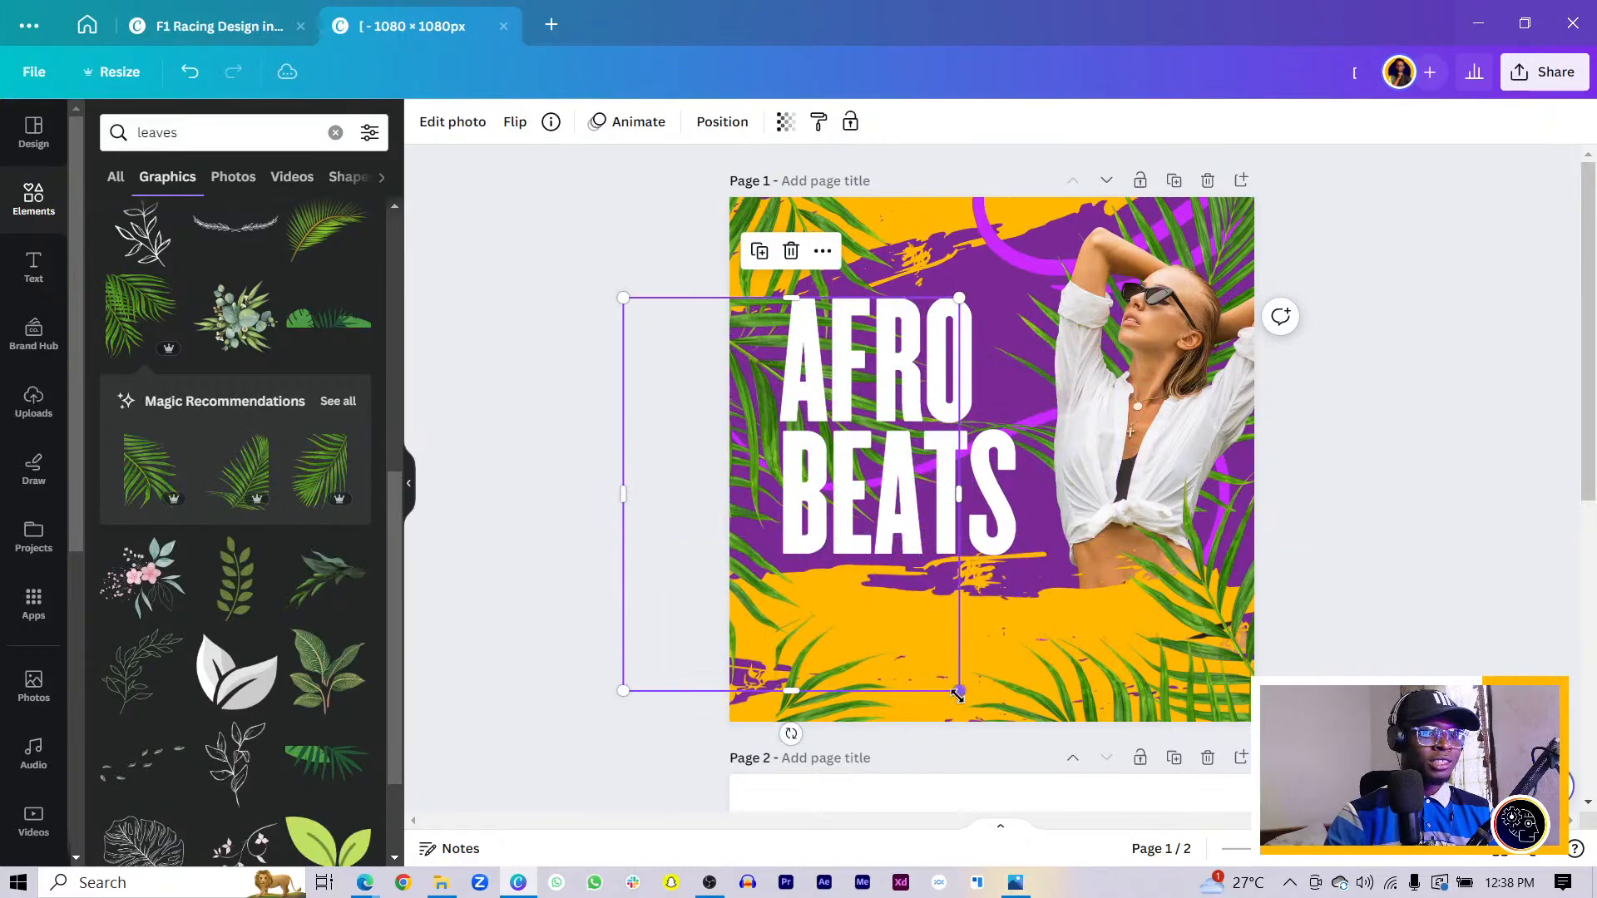
{"action": "left_click_drag", "start_coordinate": [956, 690], "coordinate": [832, 511]}
{"action": "left_click_drag", "start_coordinate": [730, 477], "coordinate": [754, 660]}
{"action": "left_click_drag", "start_coordinate": [726, 456], "coordinate": [665, 315]}
{"action": "left_click_drag", "start_coordinate": [748, 580], "coordinate": [744, 490]}
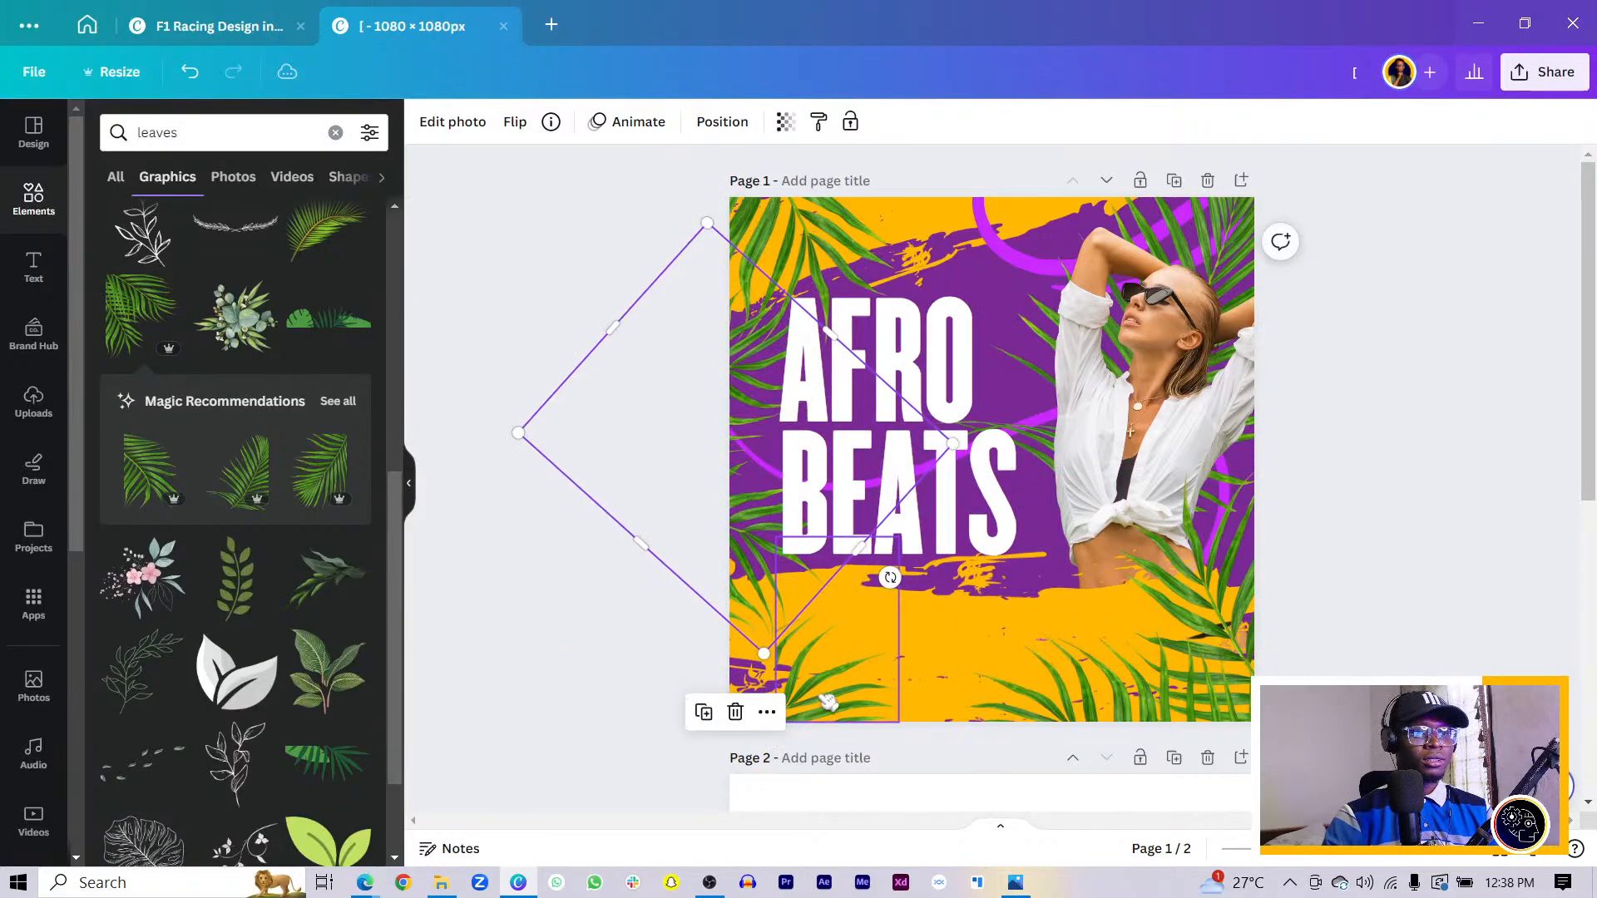
{"action": "left_click_drag", "start_coordinate": [817, 702], "coordinate": [750, 687]}
{"action": "left_click_drag", "start_coordinate": [1208, 692], "coordinate": [1231, 216]}
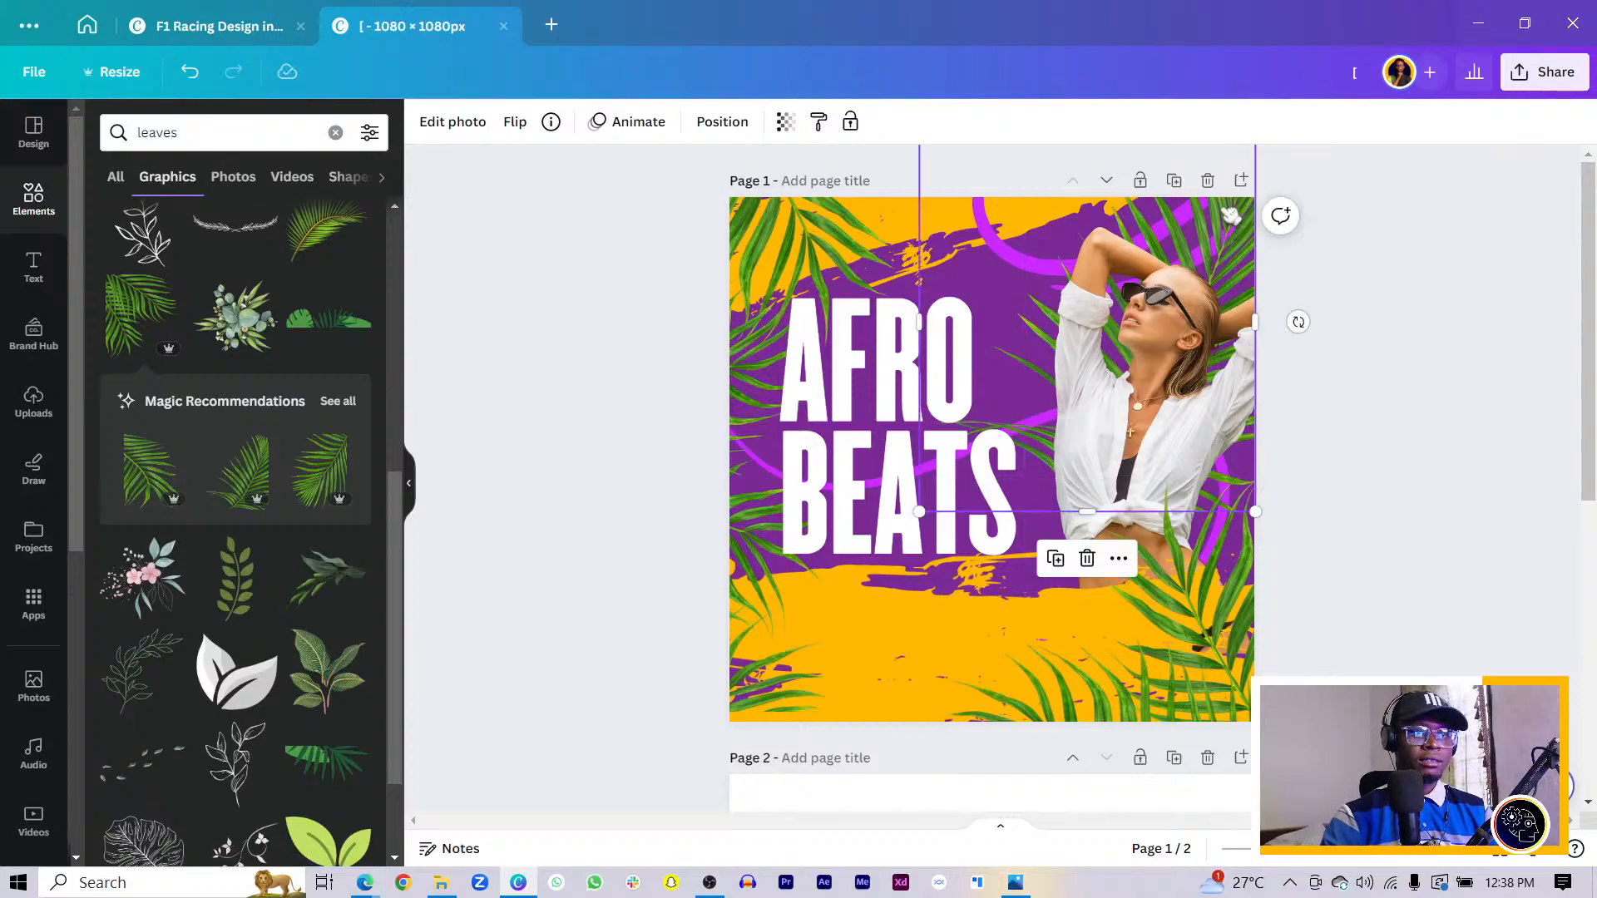
{"action": "left_click_drag", "start_coordinate": [1294, 320], "coordinate": [1235, 165]}
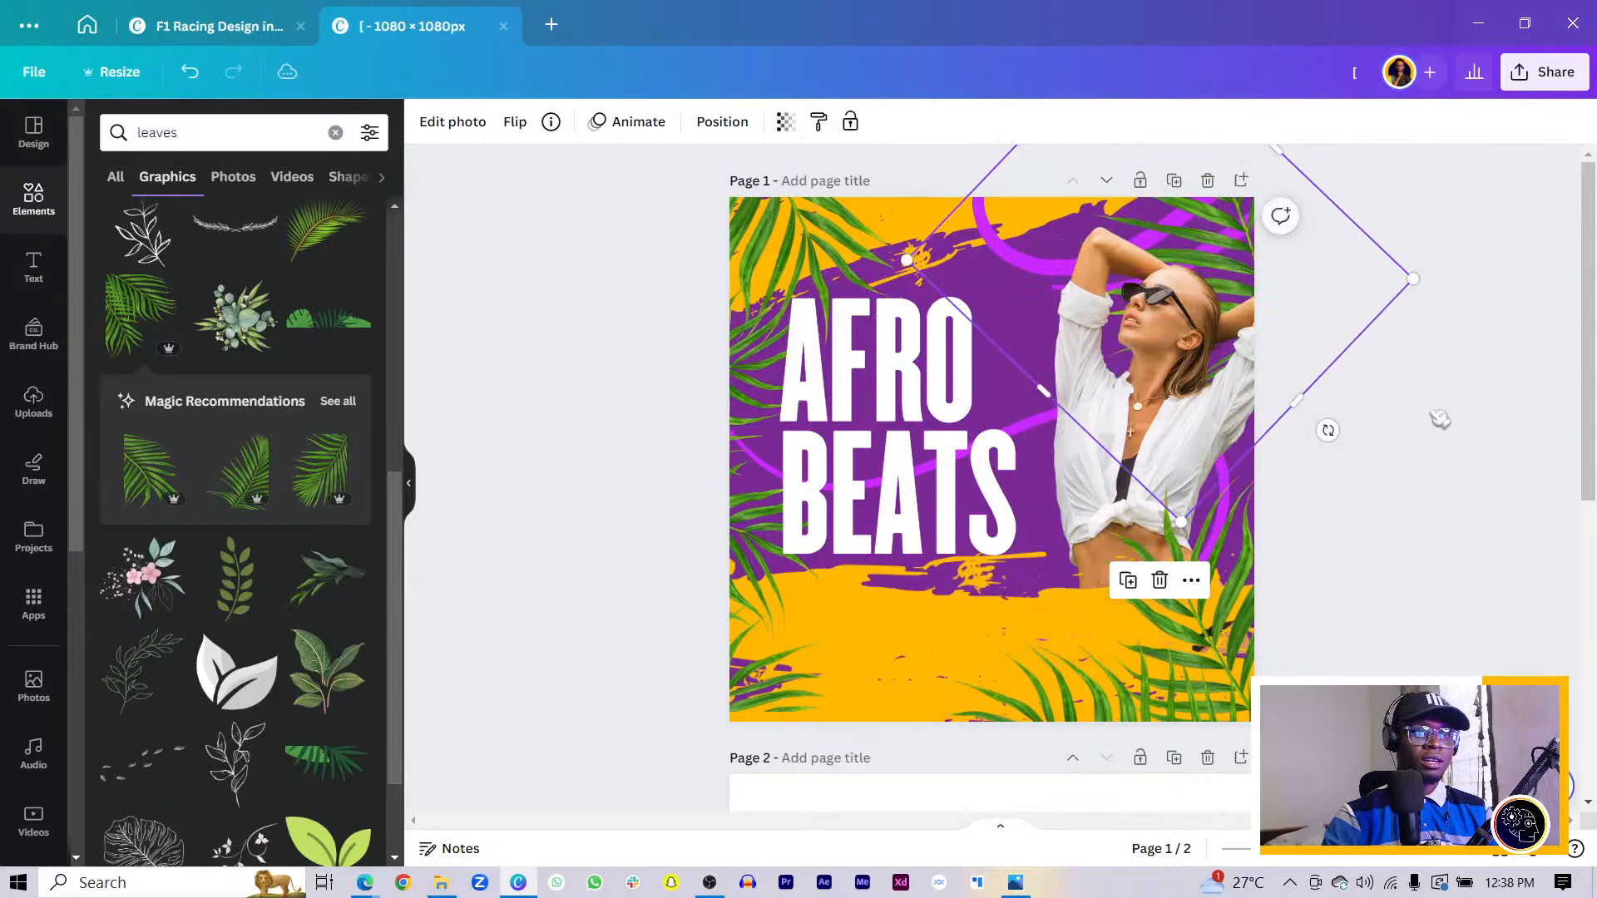
{"action": "left_click", "coordinate": [1490, 524]}
- Move AFRO BEATS higher and enlarge it to size 250
{"action": "left_click", "coordinate": [919, 446]}
{"action": "left_click", "coordinate": [952, 380], "text": "shift"}
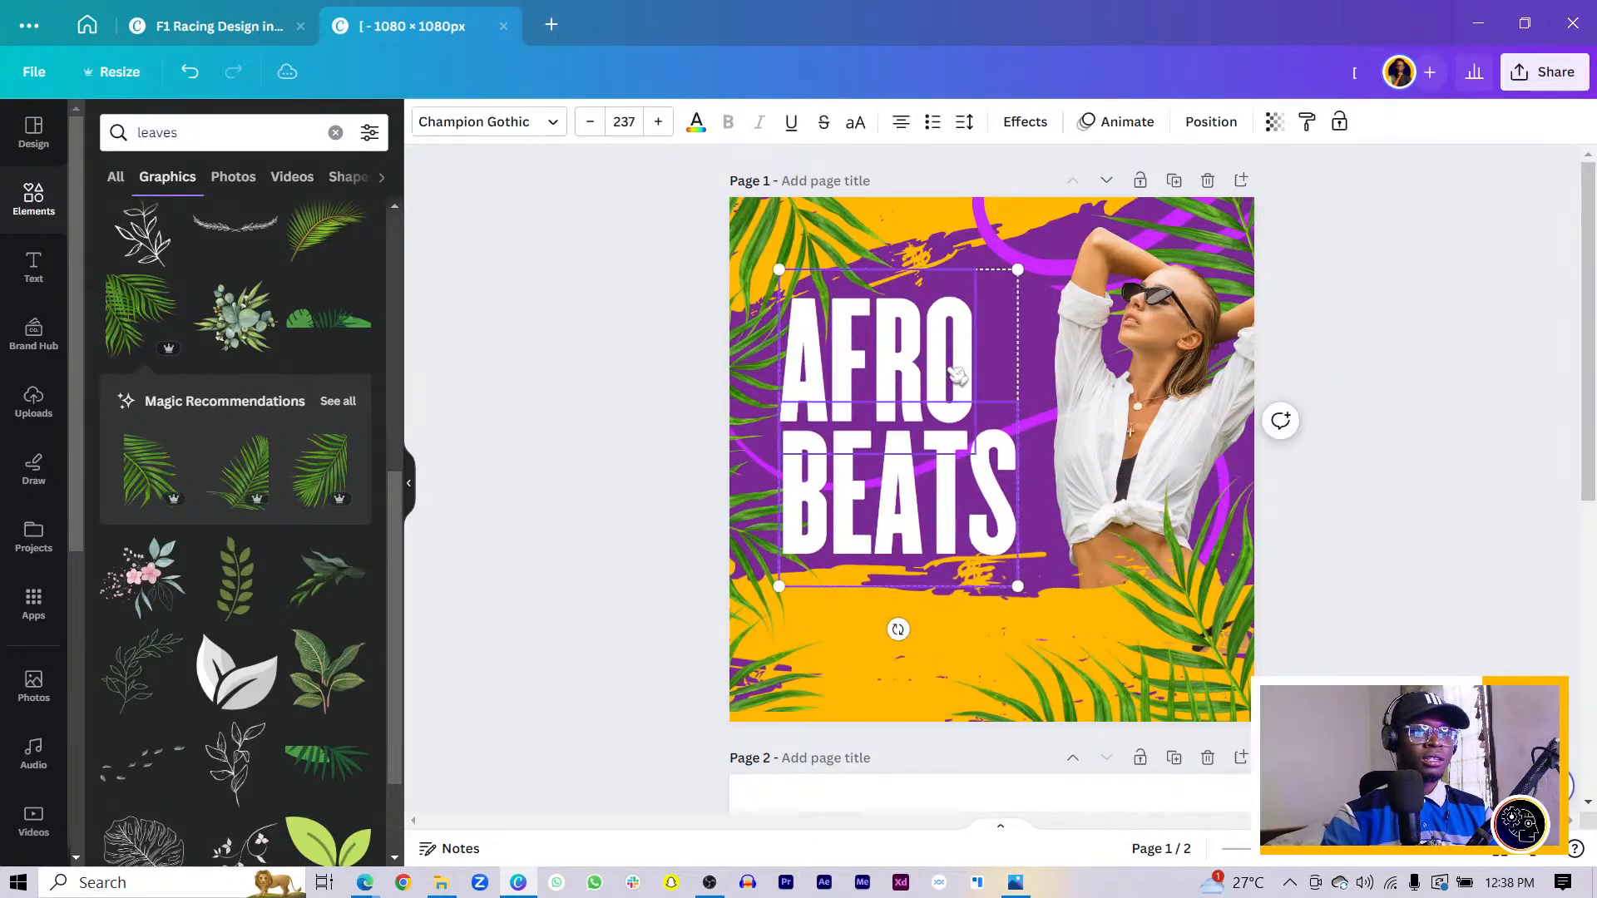
{"action": "left_click_drag", "start_coordinate": [948, 371], "coordinate": [933, 339]}
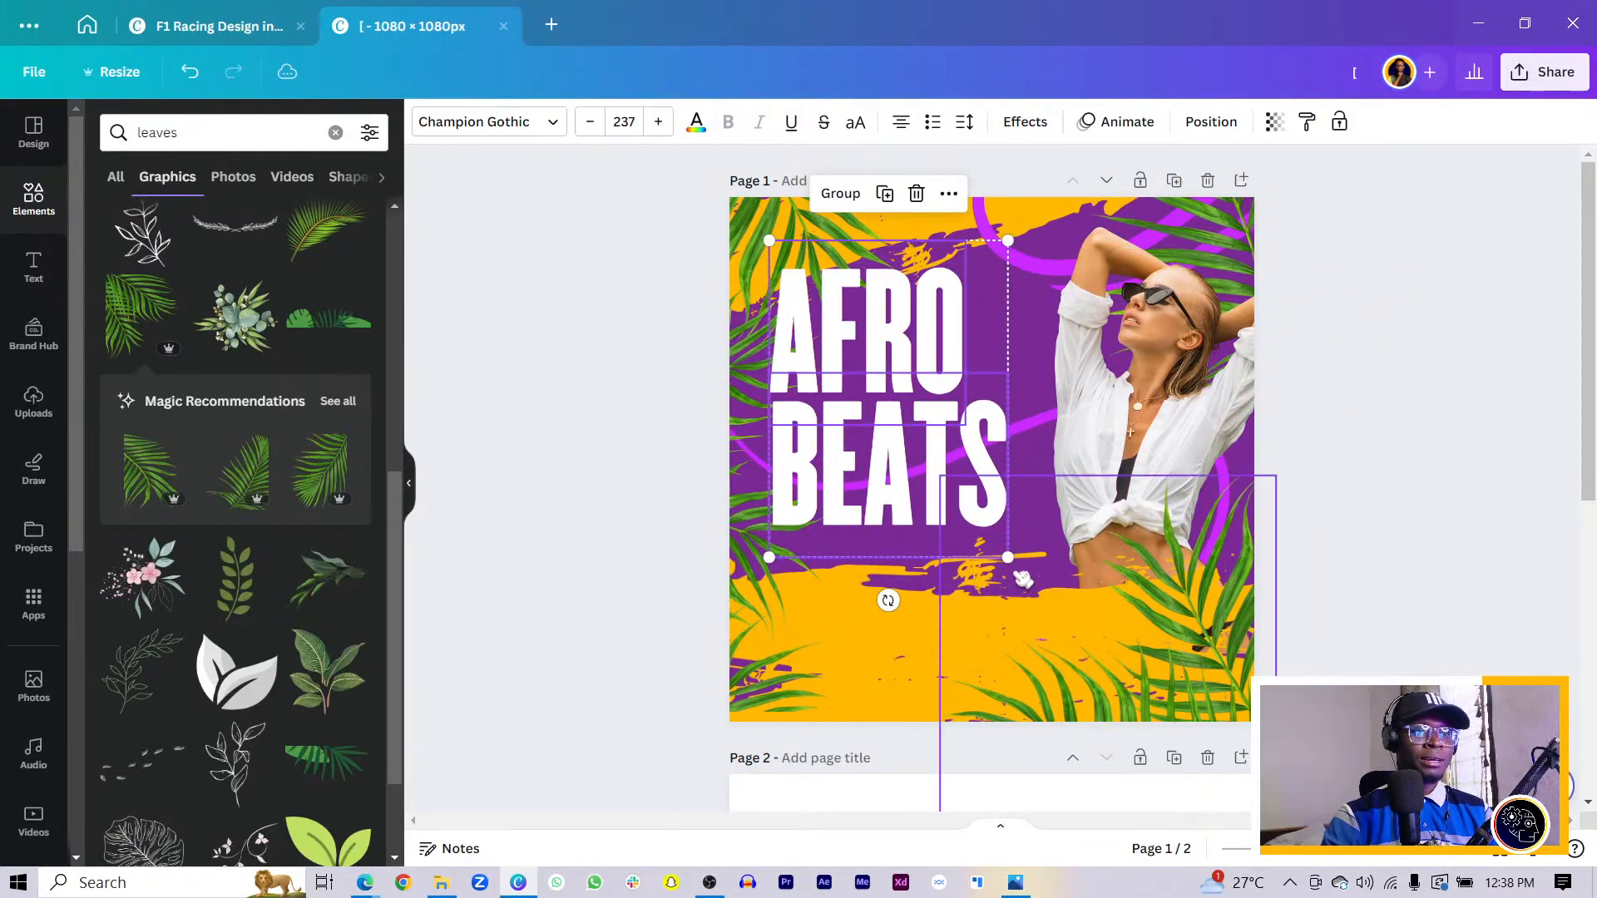
{"action": "left_click_drag", "start_coordinate": [1008, 557], "coordinate": [1022, 576]}
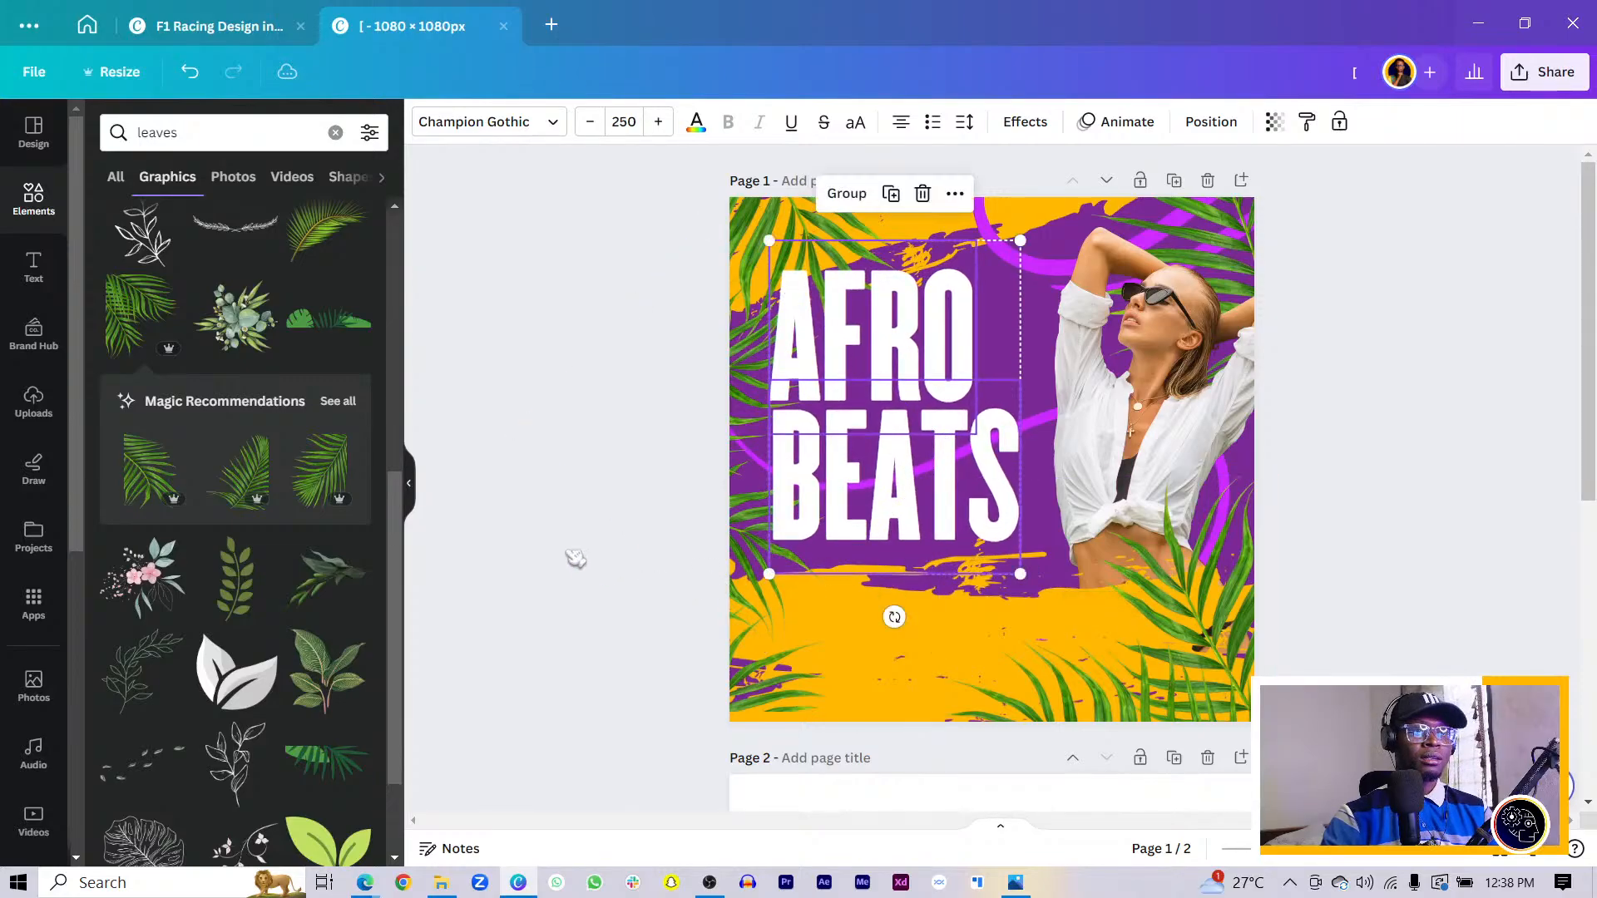
- Check the page 2 reference, then select AFRO and BEATS and show the Effects styles
{"action": "scroll", "coordinate": [575, 559], "scroll_direction": "down", "scroll_amount": 6}
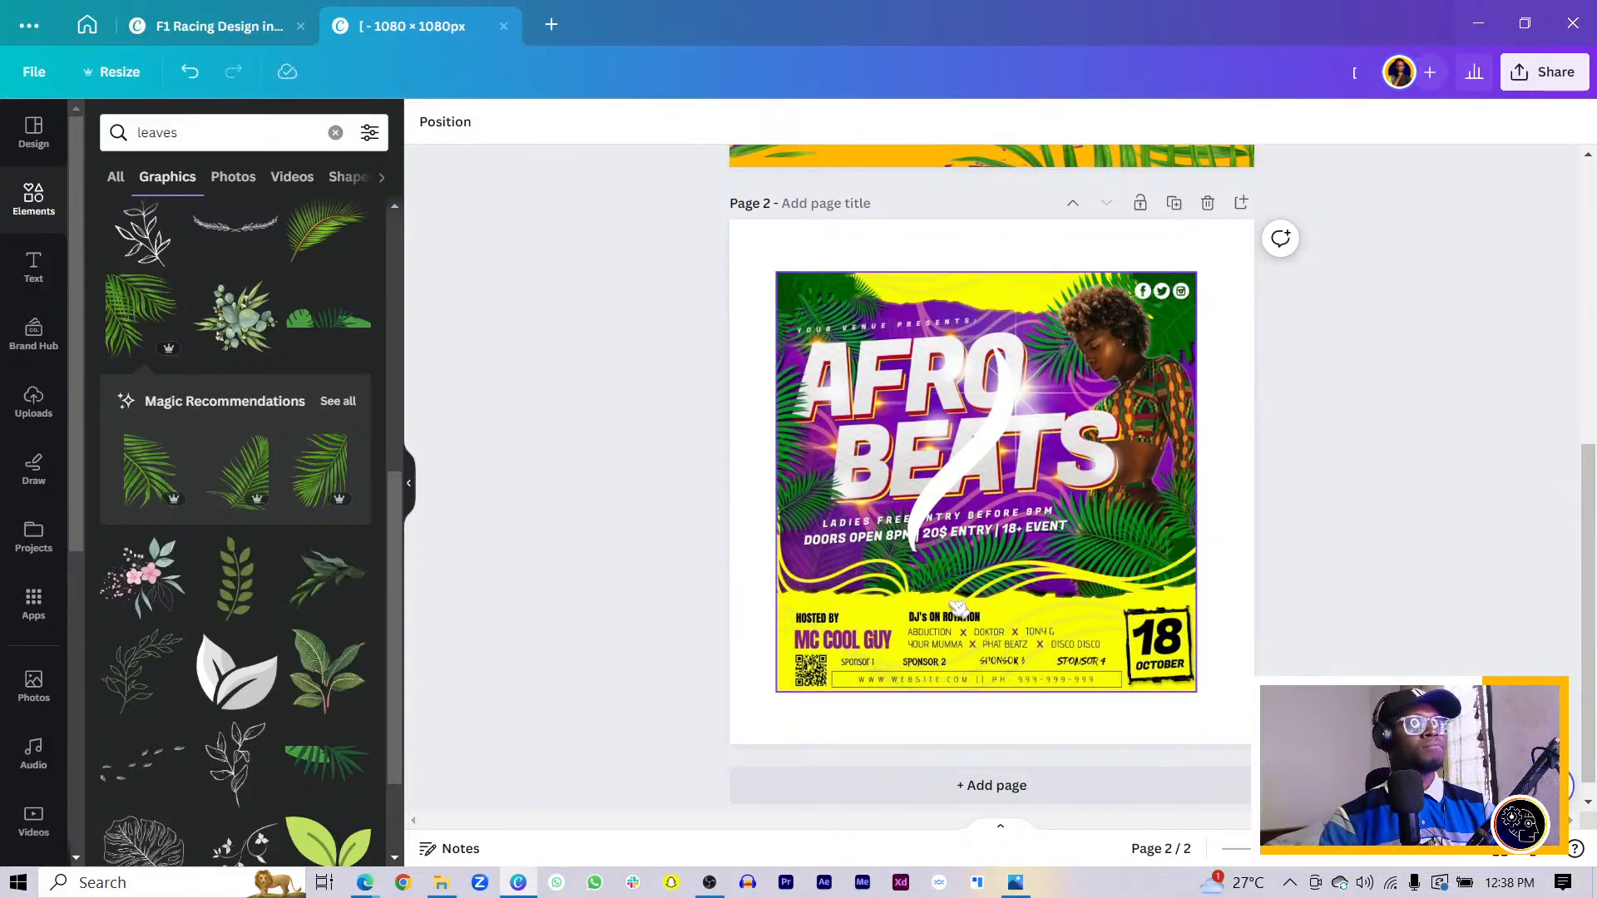
{"action": "scroll", "coordinate": [956, 605], "scroll_direction": "up", "scroll_amount": 6}
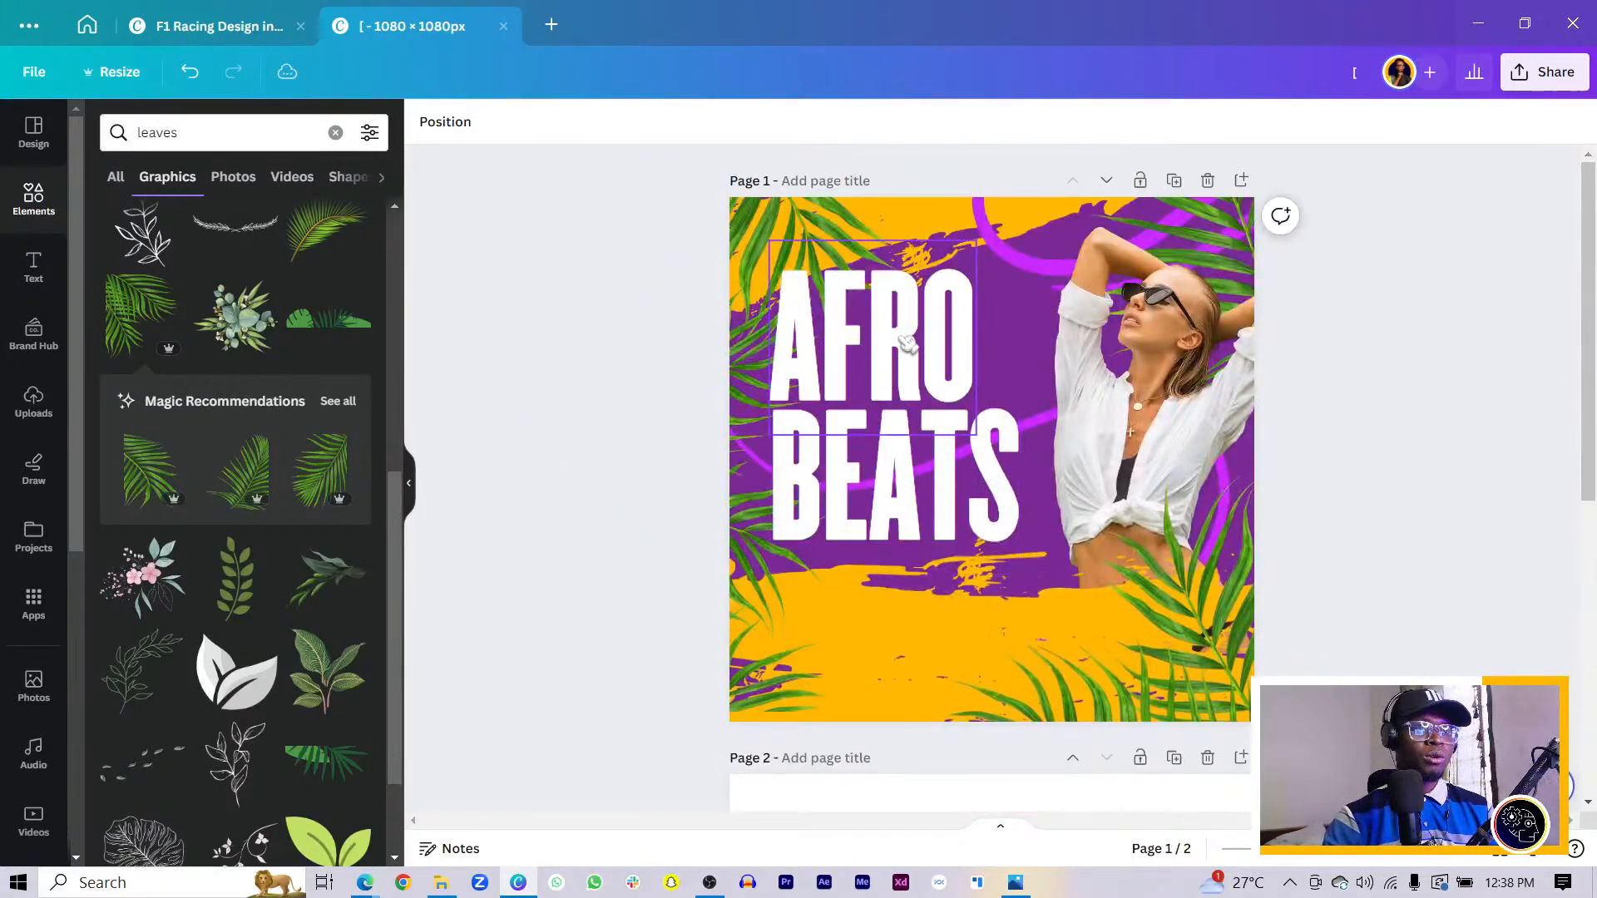
{"action": "left_click", "coordinate": [851, 412]}
{"action": "left_click", "coordinate": [963, 503], "text": "shift"}
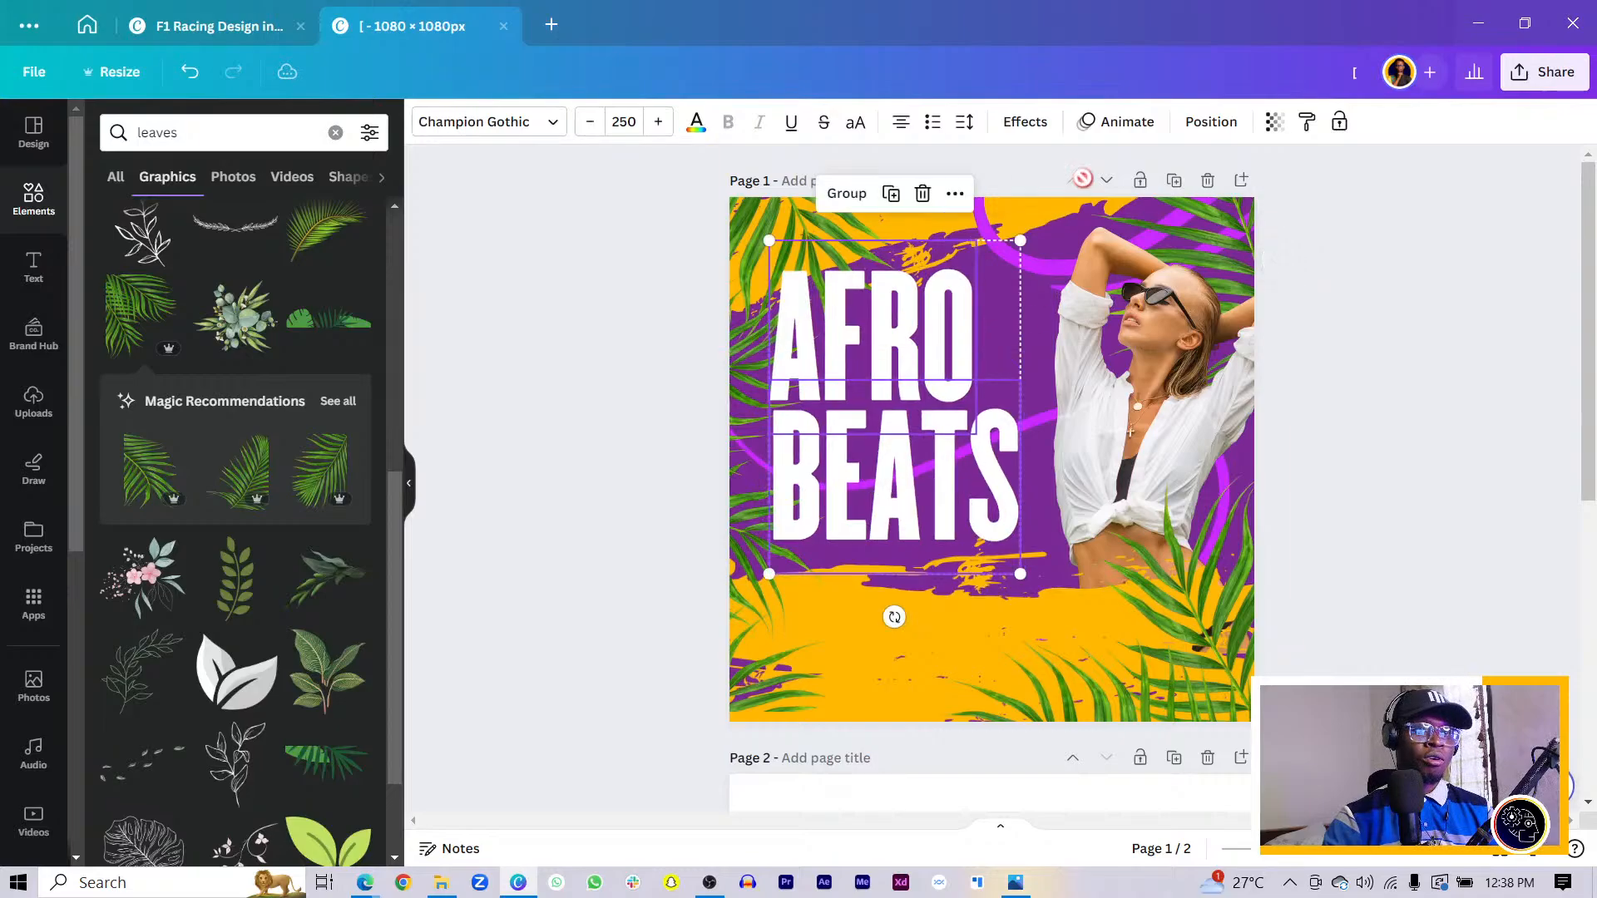
{"action": "left_click", "coordinate": [1025, 121]}
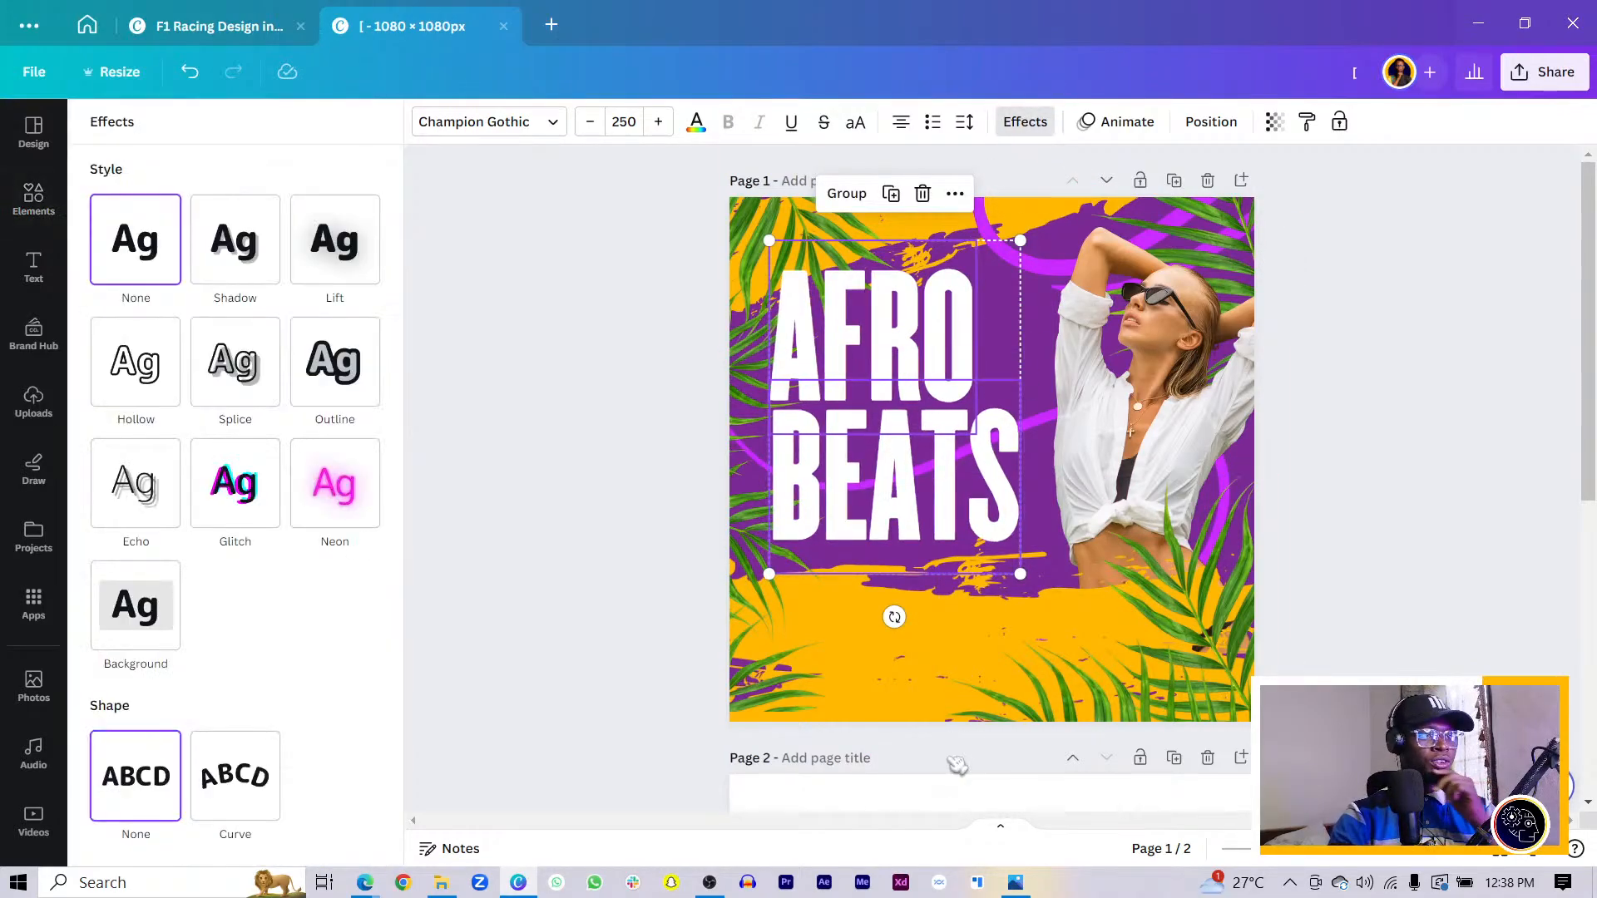
- Apply the Glitch effect (offset 30, direction 90) and shift AFRO BEATS slightly right and down
{"action": "left_click", "coordinate": [244, 504]}
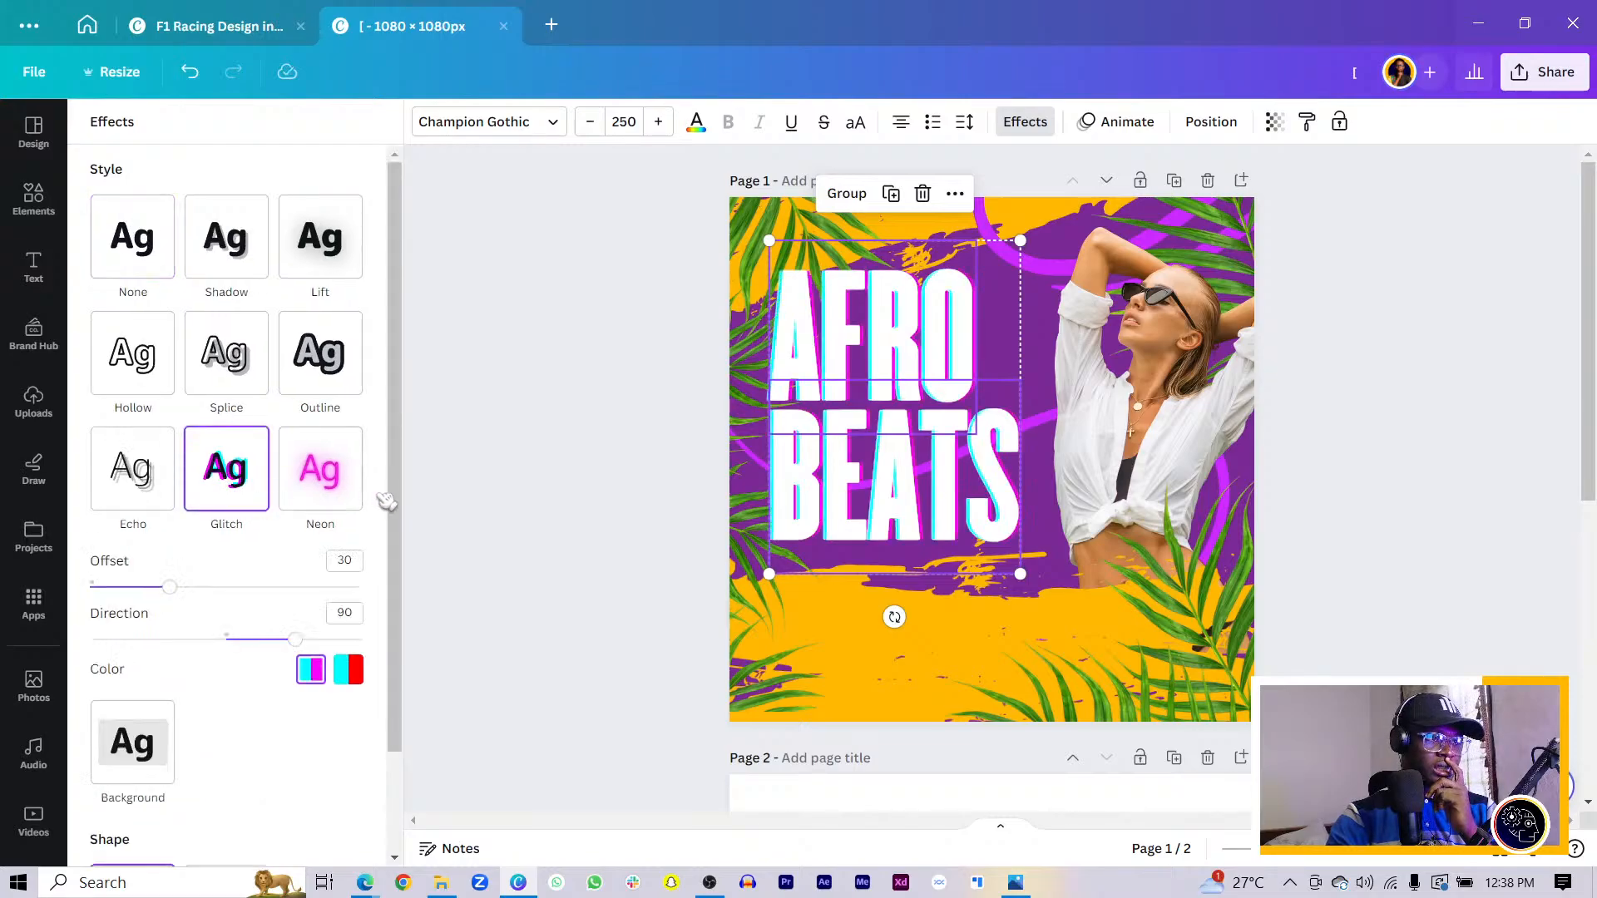
{"action": "left_click_drag", "start_coordinate": [909, 471], "coordinate": [915, 485]}
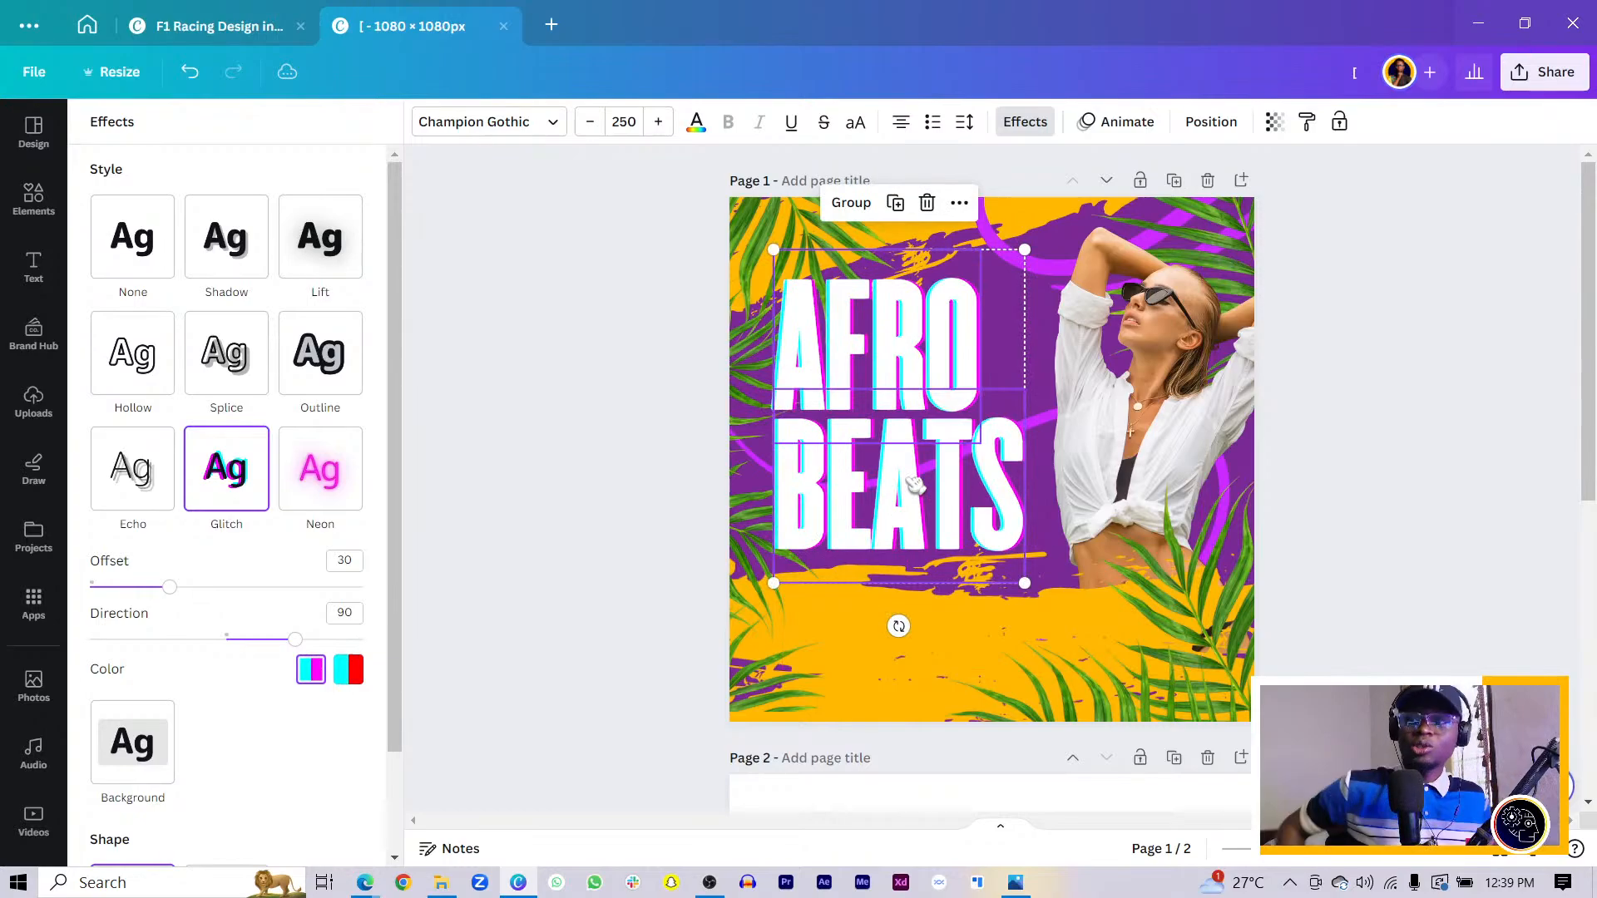
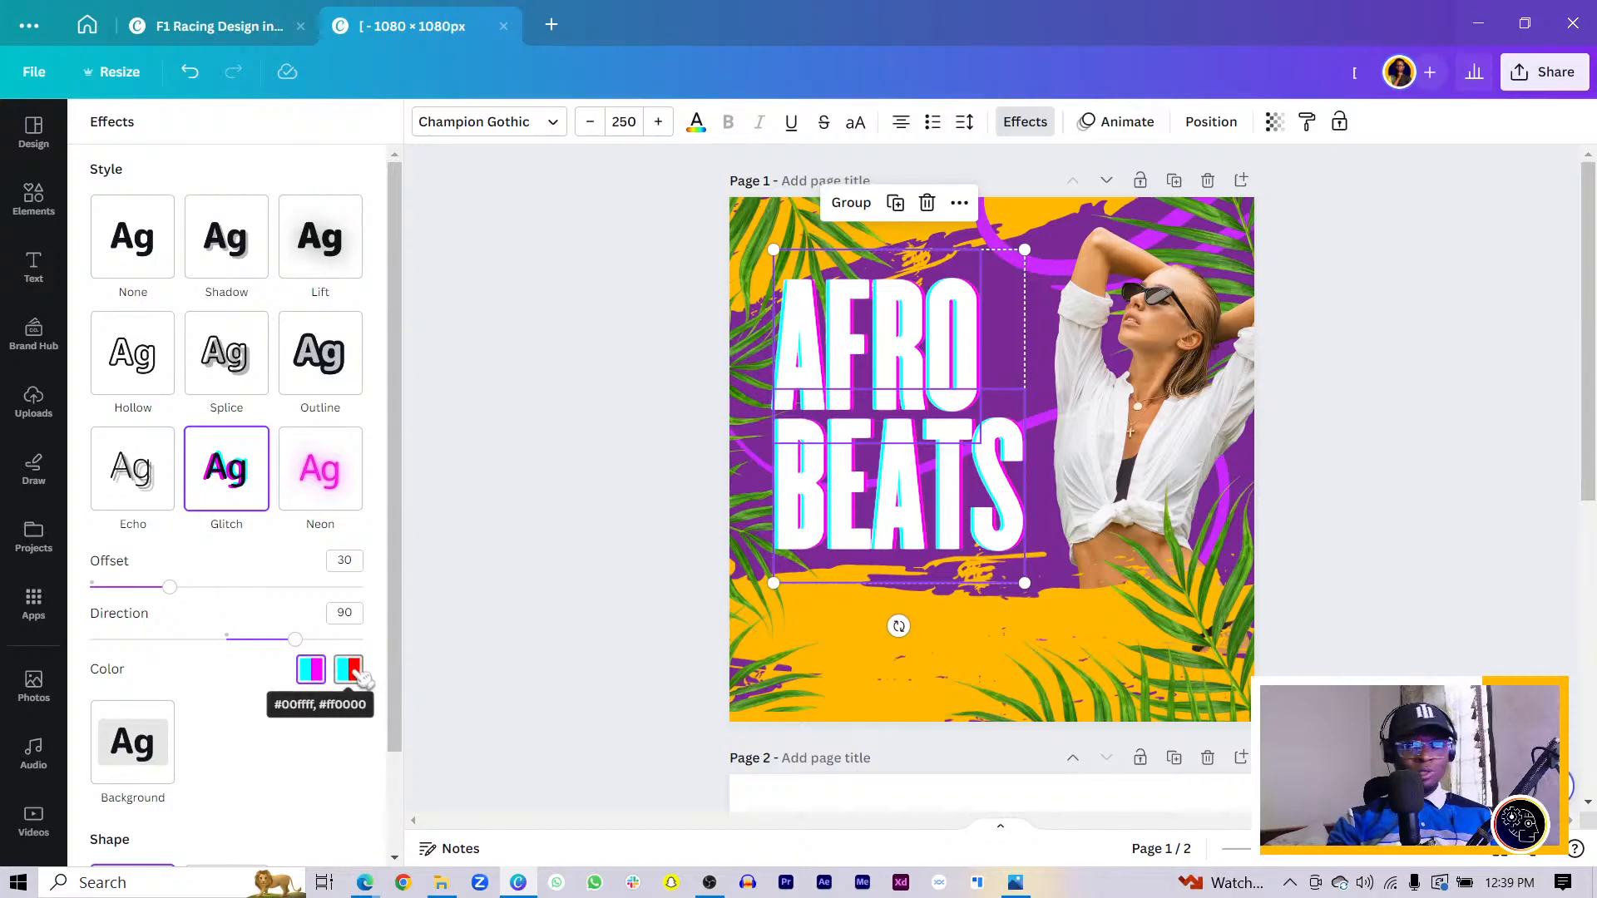
- Switch the AFRO BEATS glitch to cyan and red with offset 34 and direction -45
{"action": "left_click", "coordinate": [359, 672]}
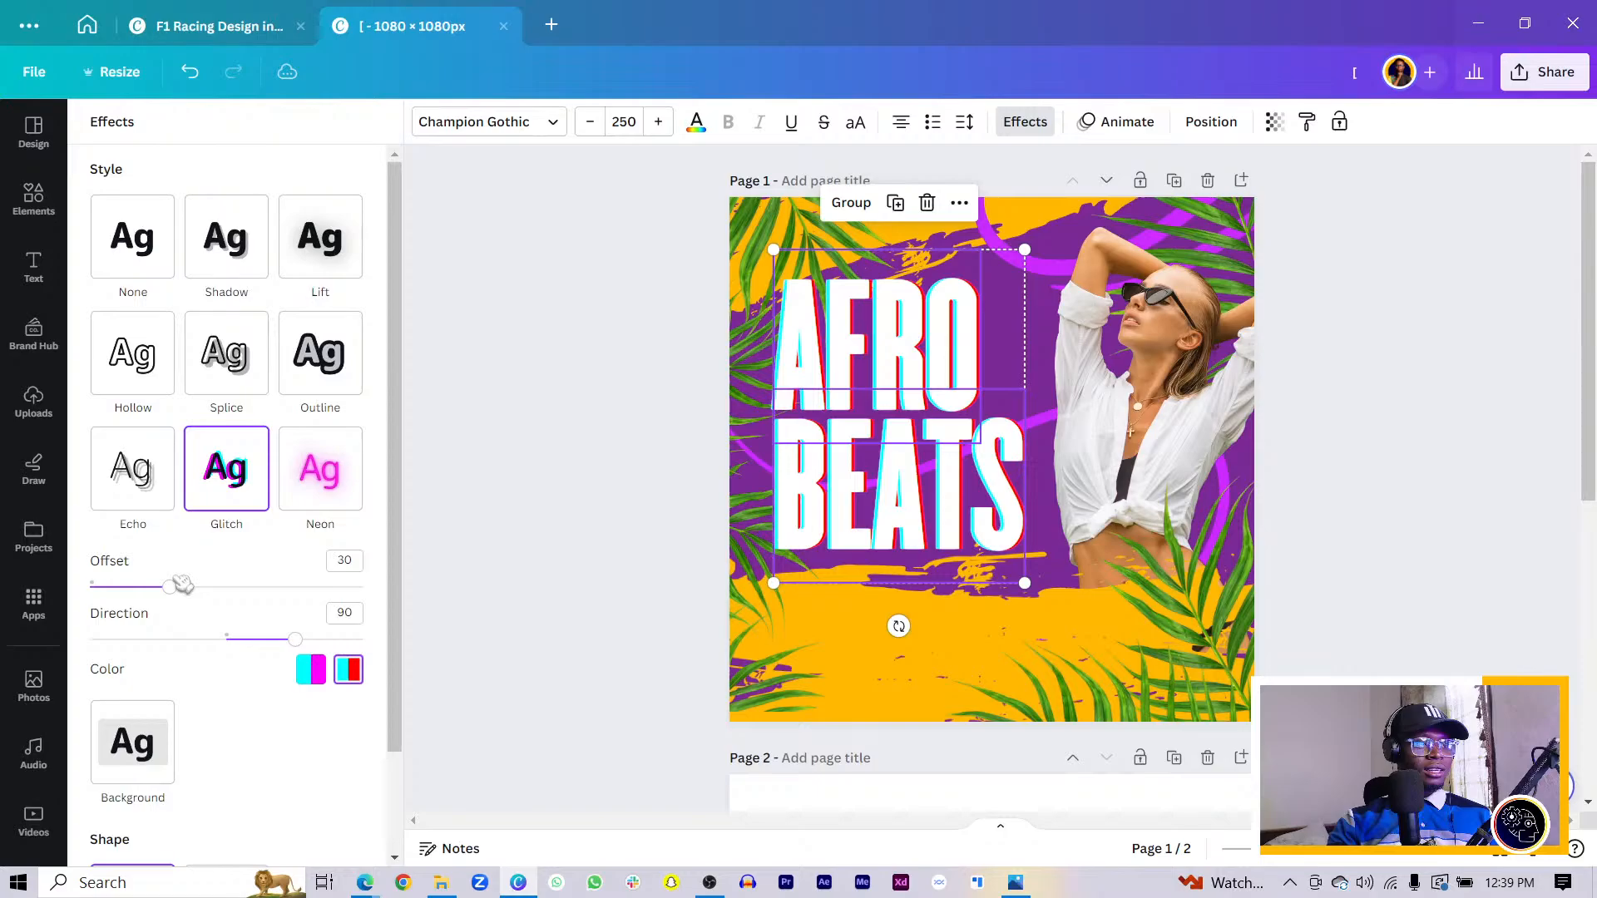
{"action": "mouse_move", "coordinate": [181, 585]}
{"action": "left_mouse_down"}
{"action": "mouse_move", "coordinate": [218, 591]}
{"action": "mouse_move", "coordinate": [36, 599]}
{"action": "mouse_move", "coordinate": [181, 588]}
{"action": "left_mouse_up"}
{"action": "left_click_drag", "start_coordinate": [304, 640], "coordinate": [177, 640]}
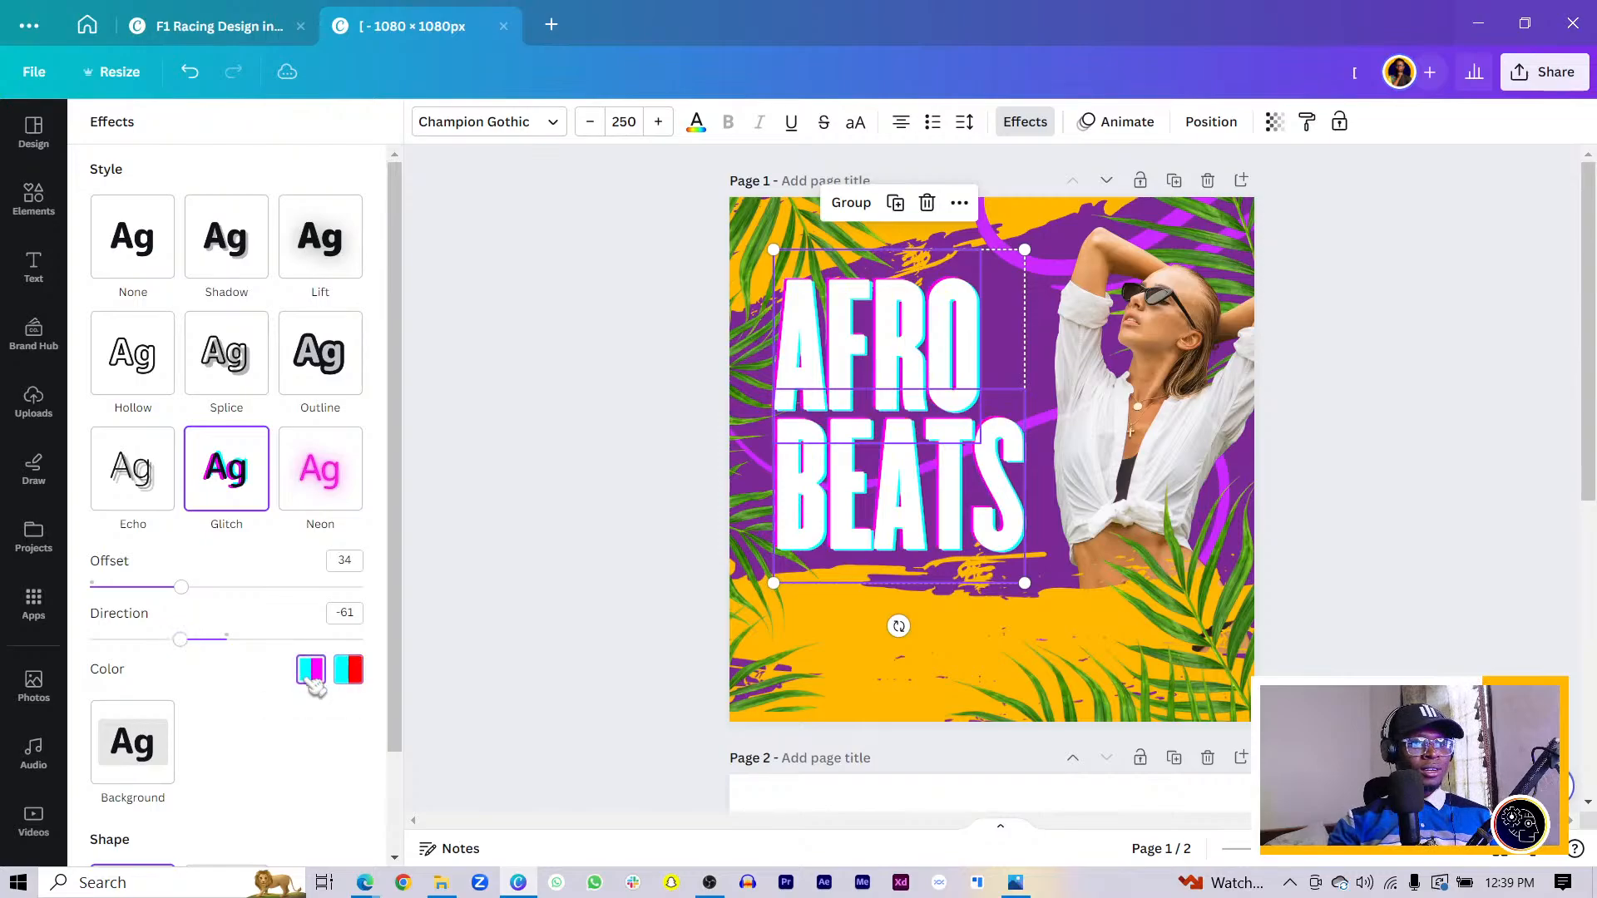
{"action": "left_click", "coordinate": [348, 670]}
{"action": "left_click_drag", "start_coordinate": [179, 639], "coordinate": [200, 708]}
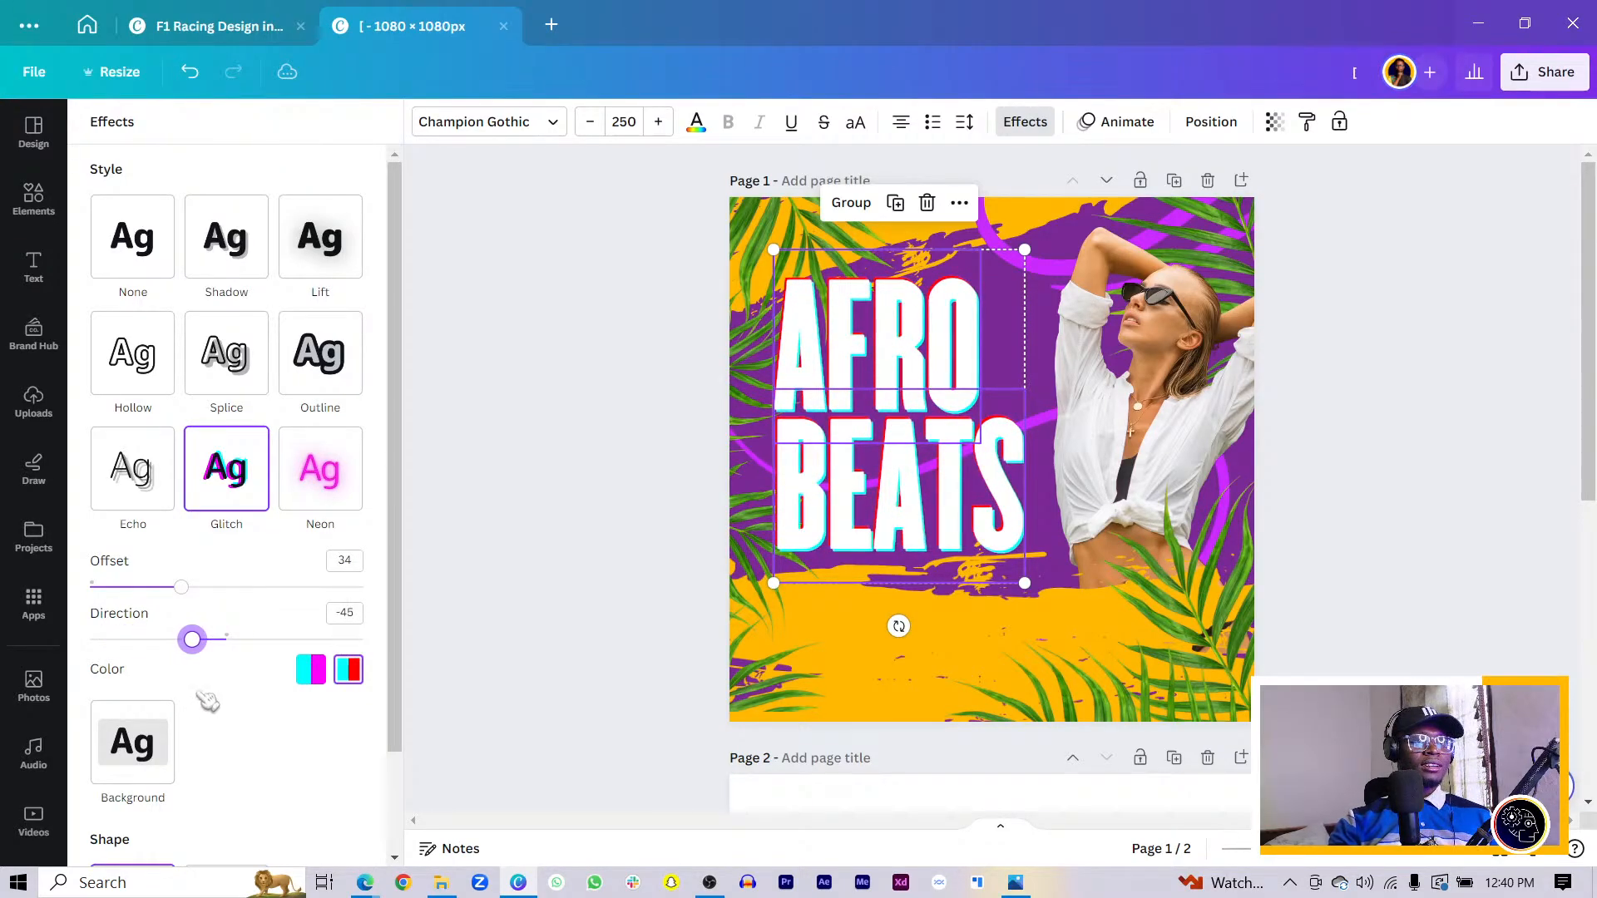
- Move AFRO BEATS down slightly, enlarge it to size 260, and nudge the bottom-left leaf down
{"action": "left_click", "coordinate": [537, 623]}
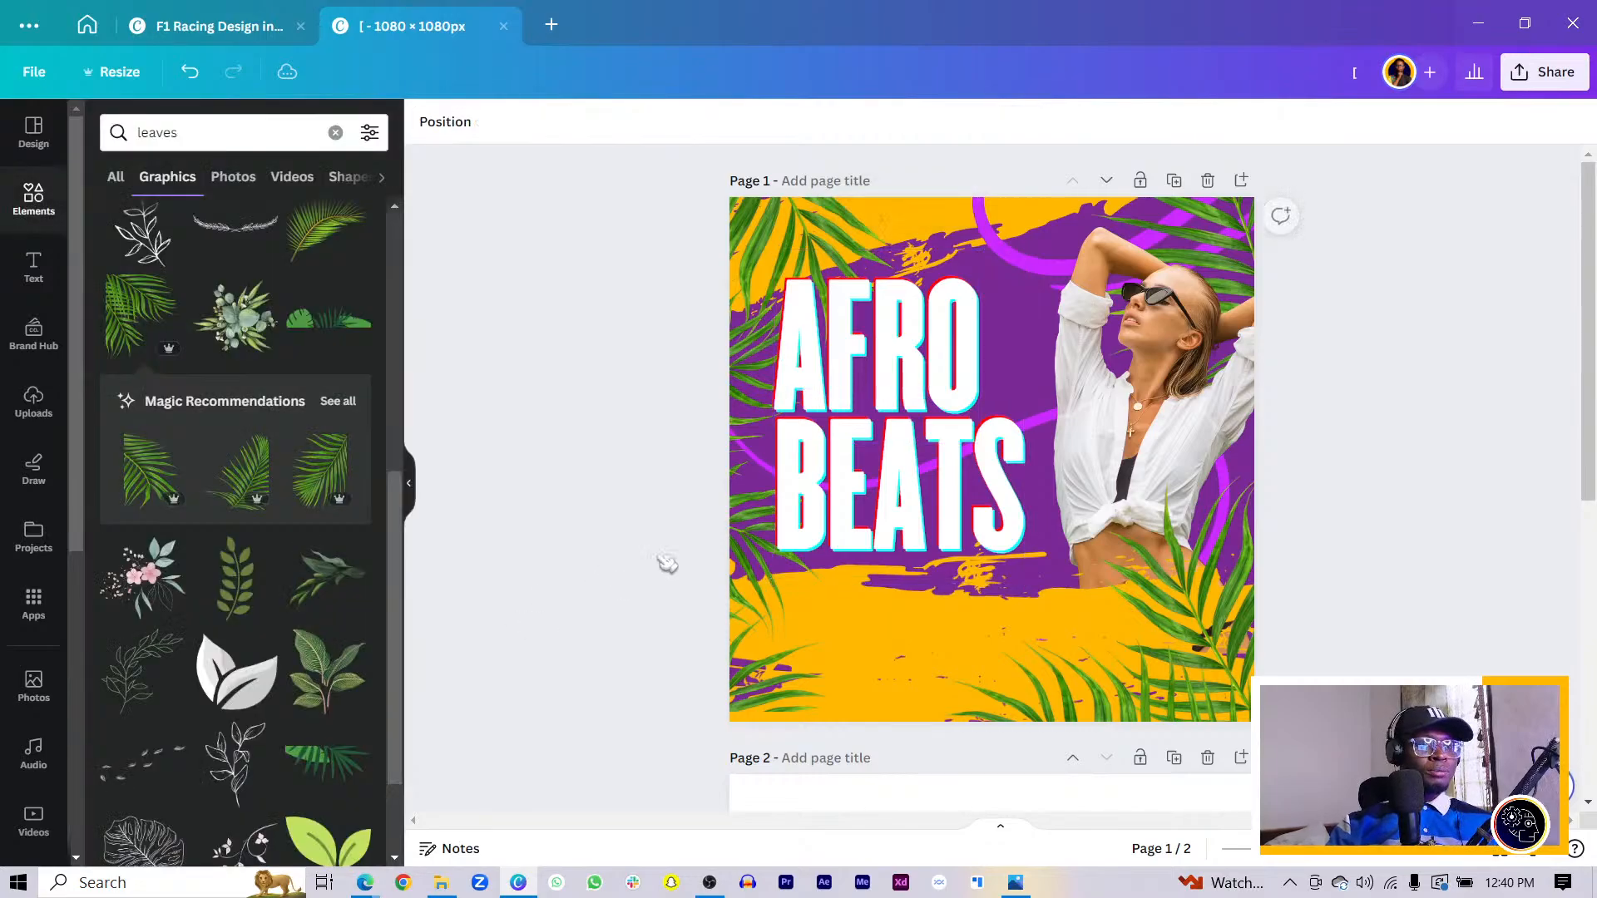
{"action": "left_click", "coordinate": [847, 522]}
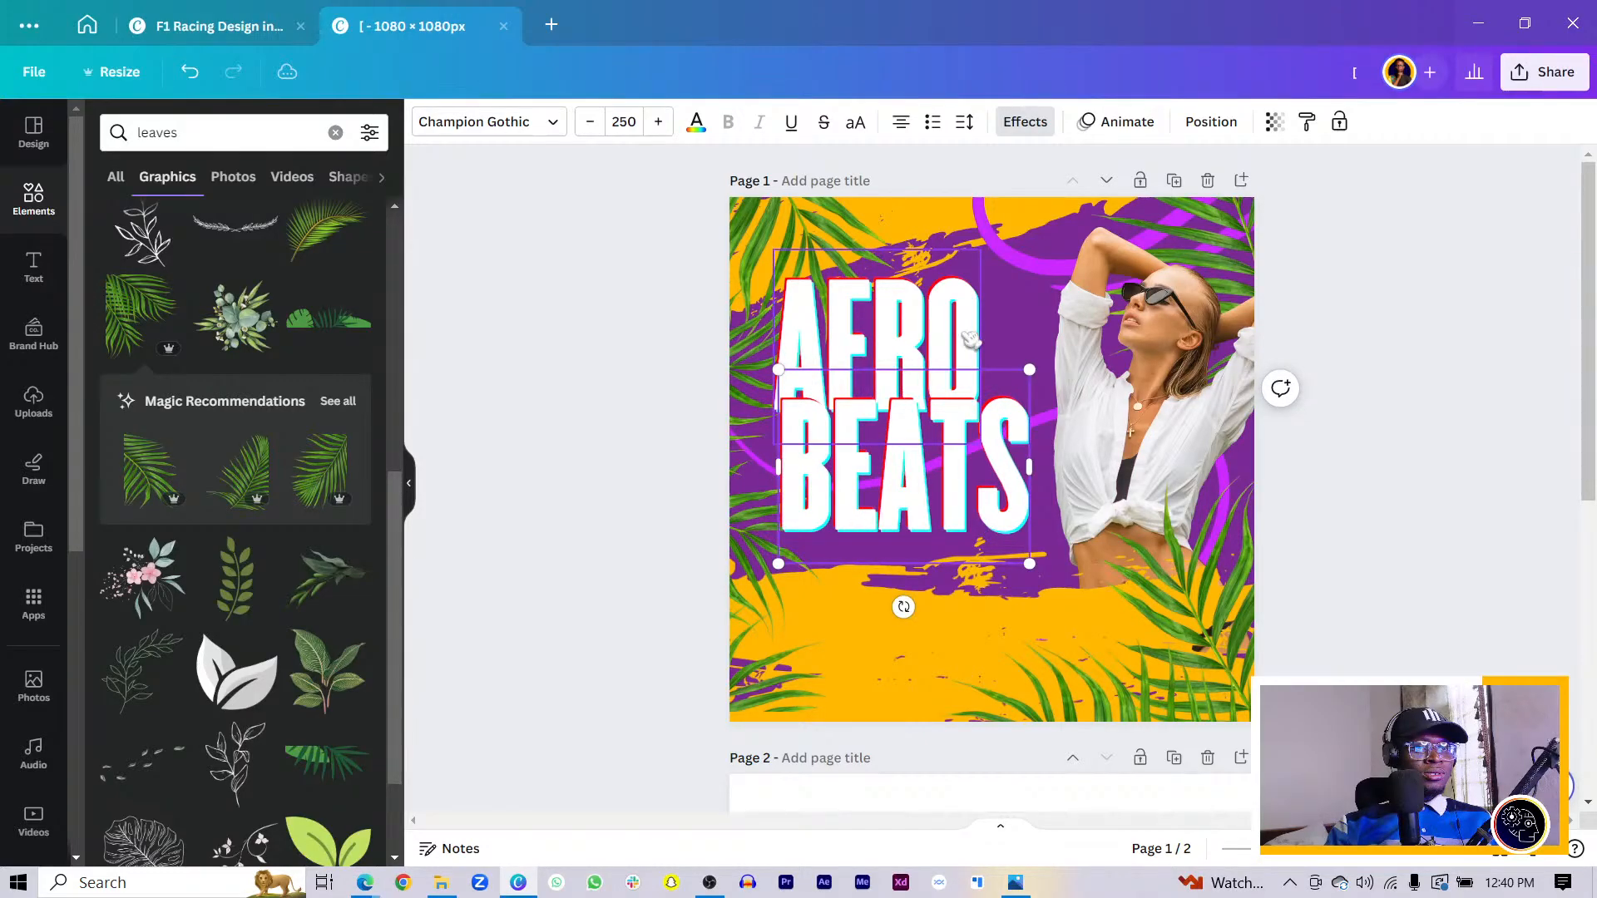
{"action": "left_click_drag", "start_coordinate": [961, 456], "coordinate": [966, 475]}
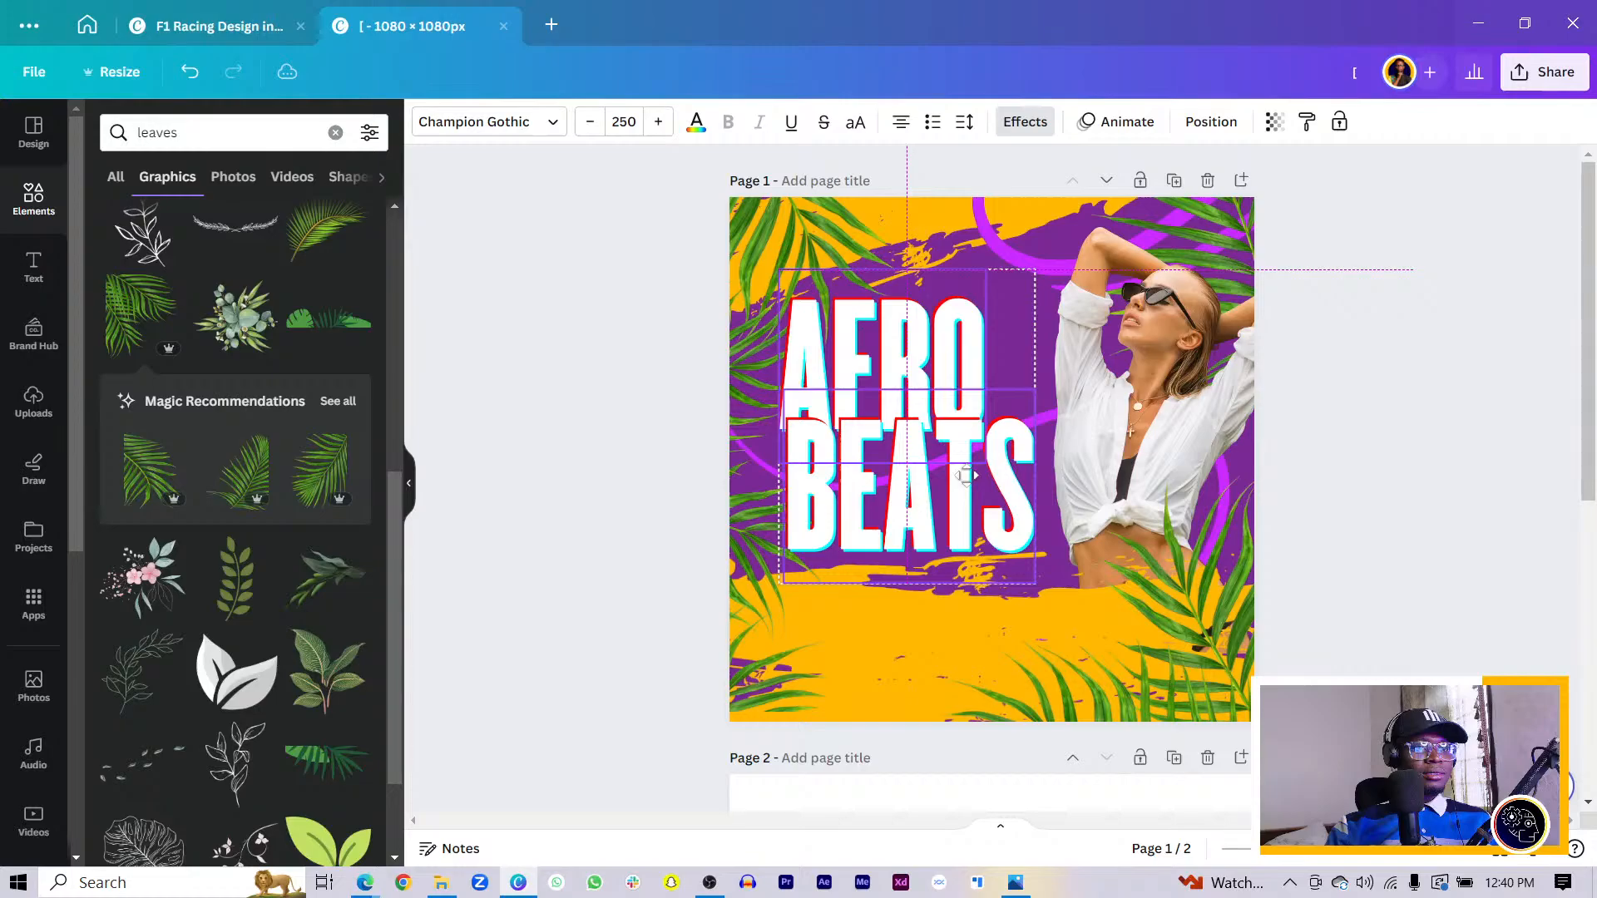
{"action": "left_click_drag", "start_coordinate": [1035, 584], "coordinate": [1043, 598]}
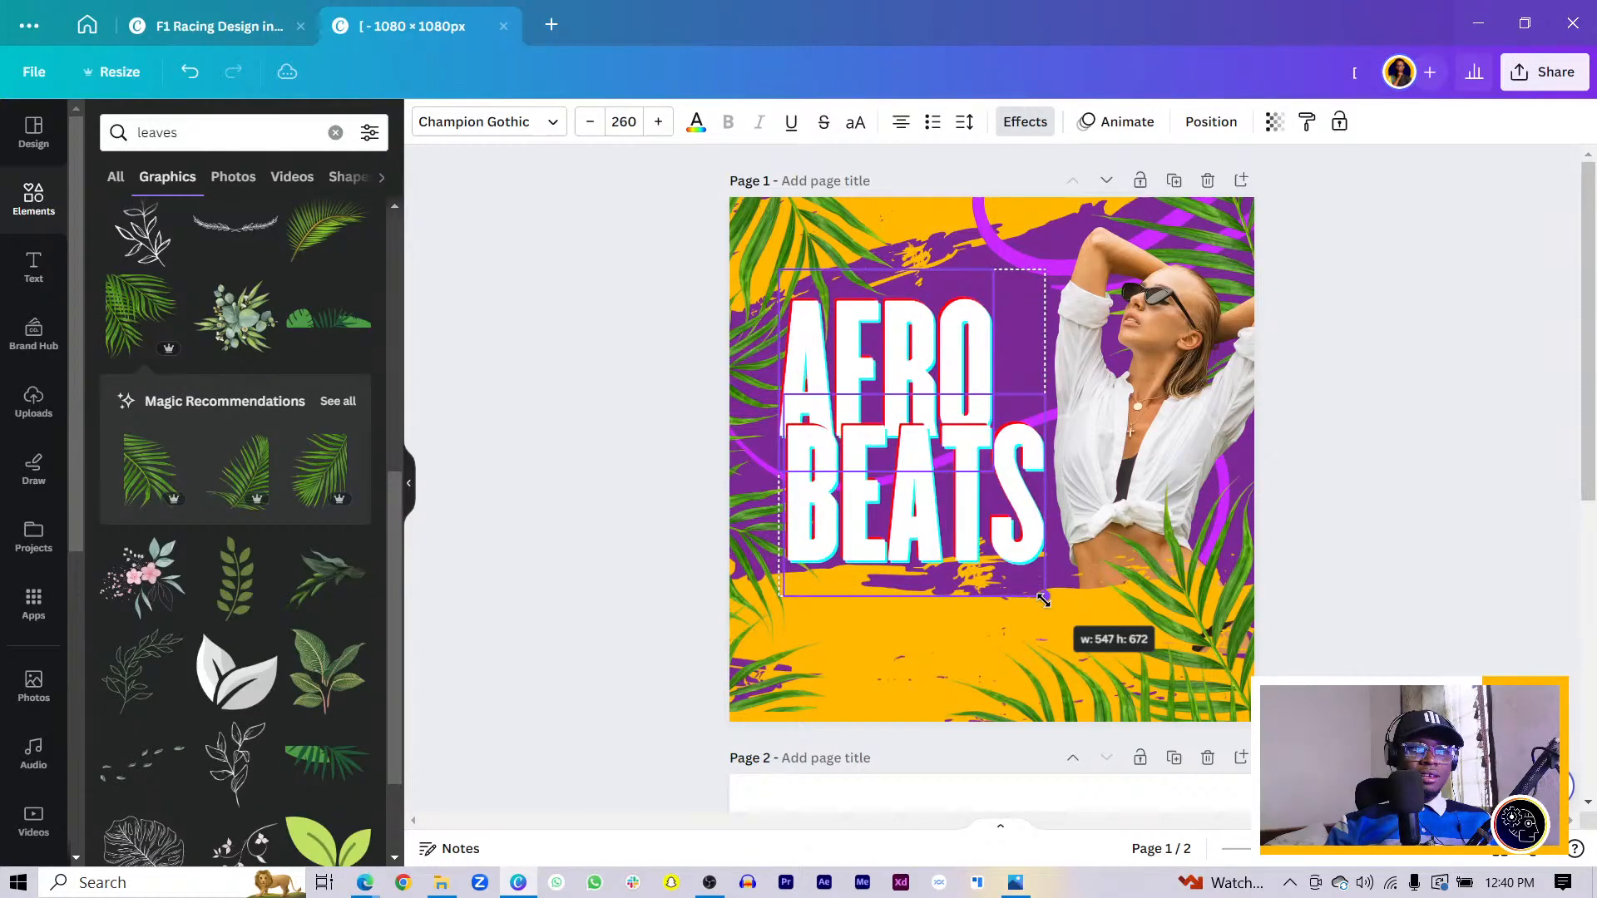
{"action": "left_click", "coordinate": [770, 692]}
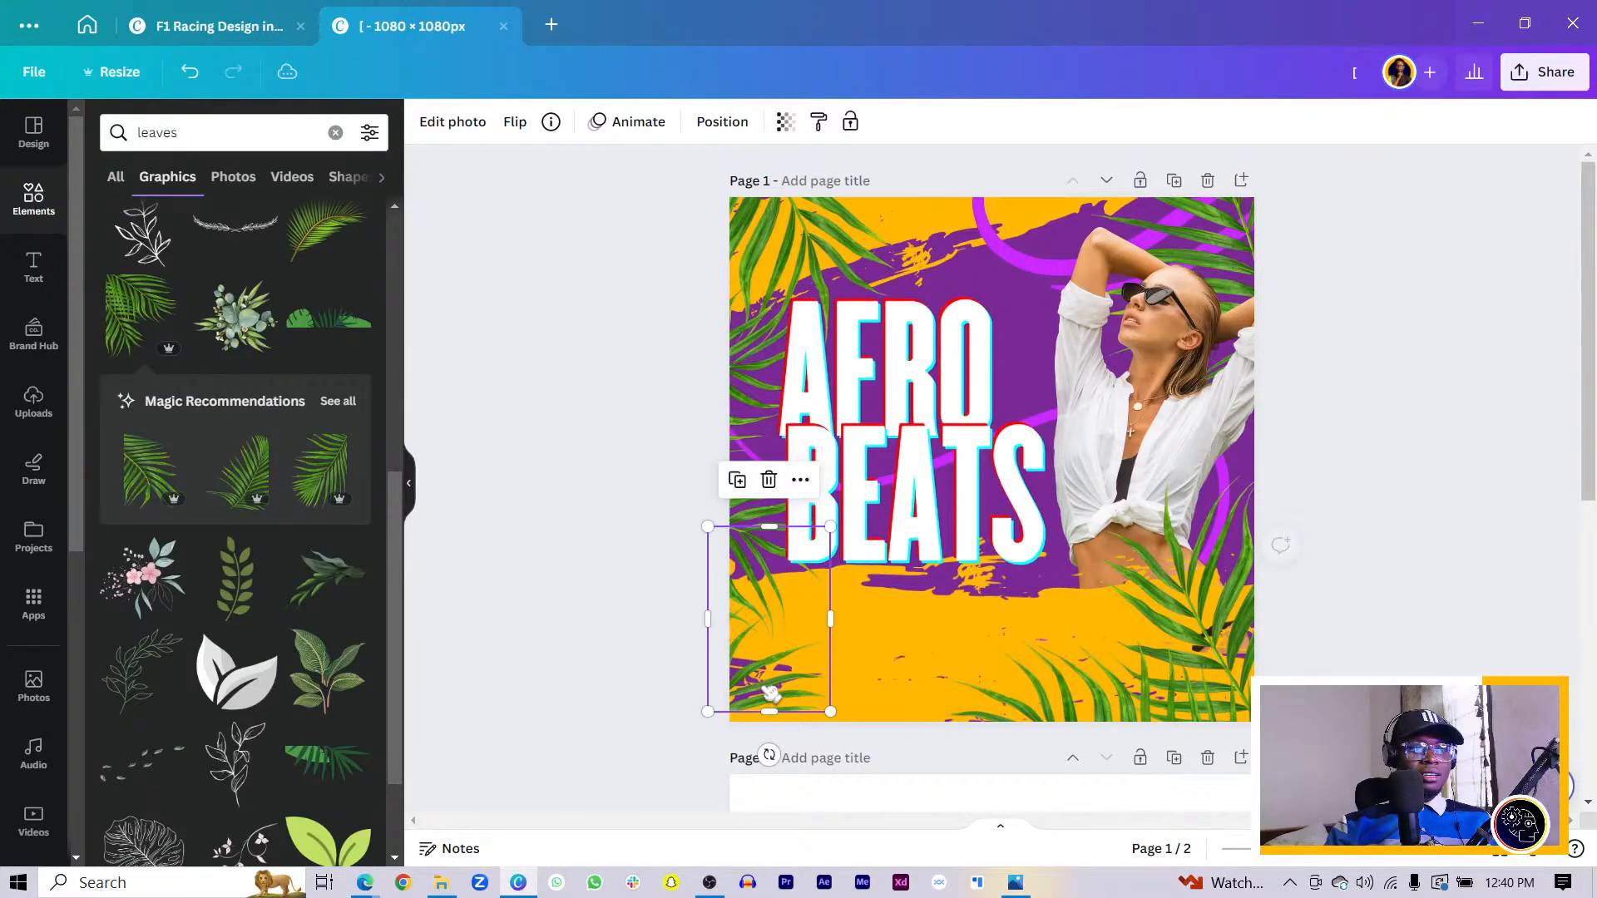
{"action": "left_click_drag", "start_coordinate": [770, 692], "coordinate": [763, 708]}
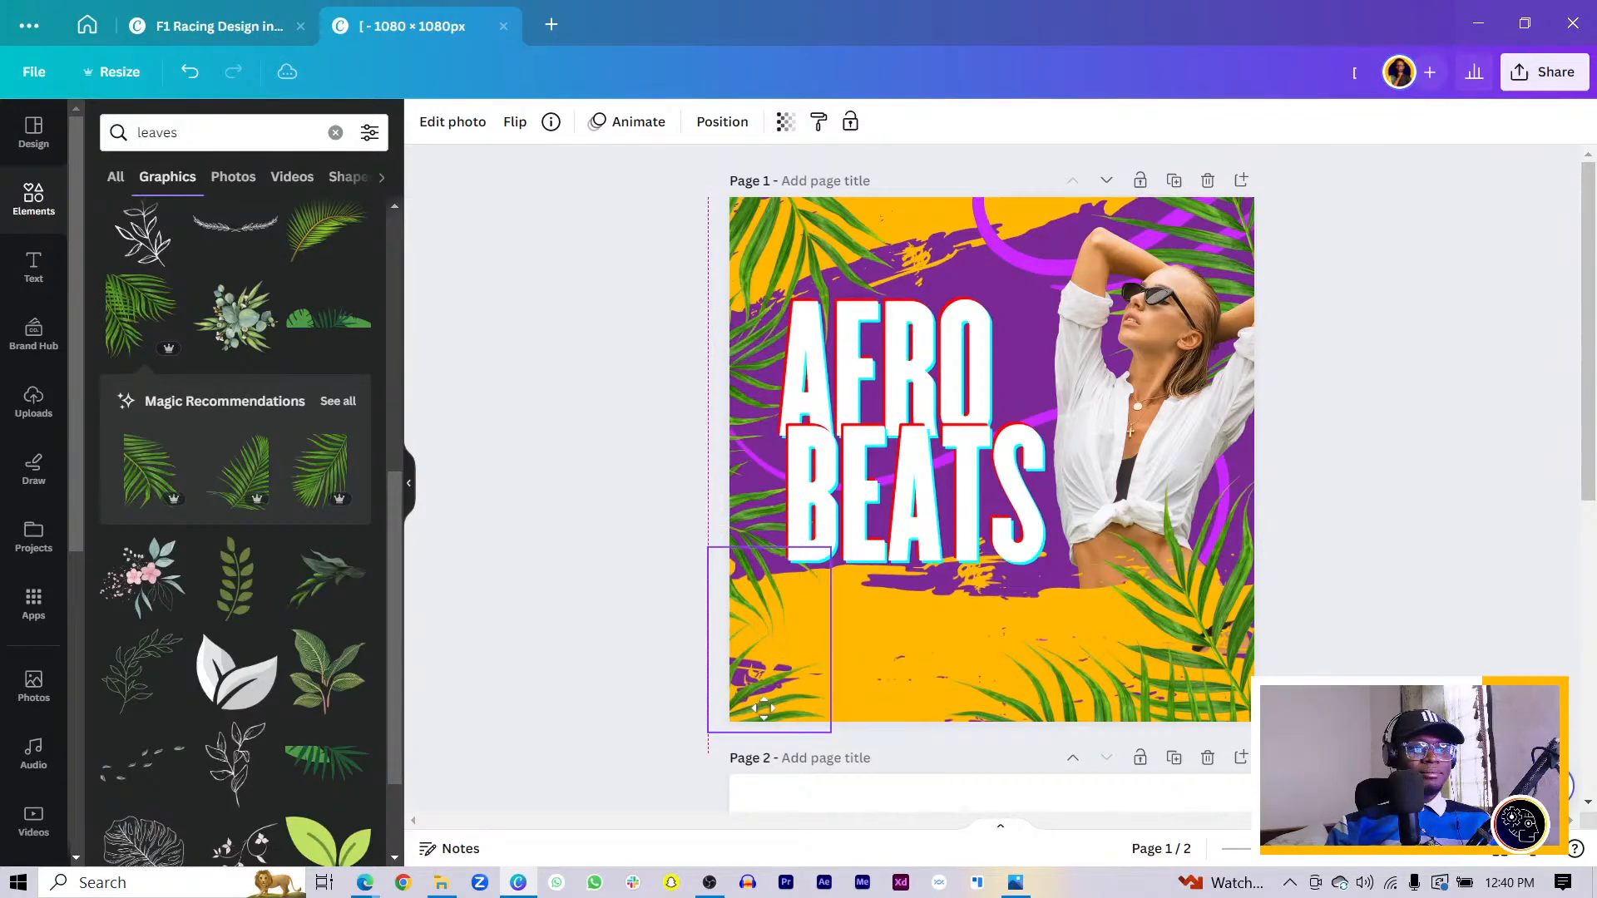
- Move the top leaf up and left and tilt it about 13 degrees
{"action": "left_click", "coordinate": [862, 320]}
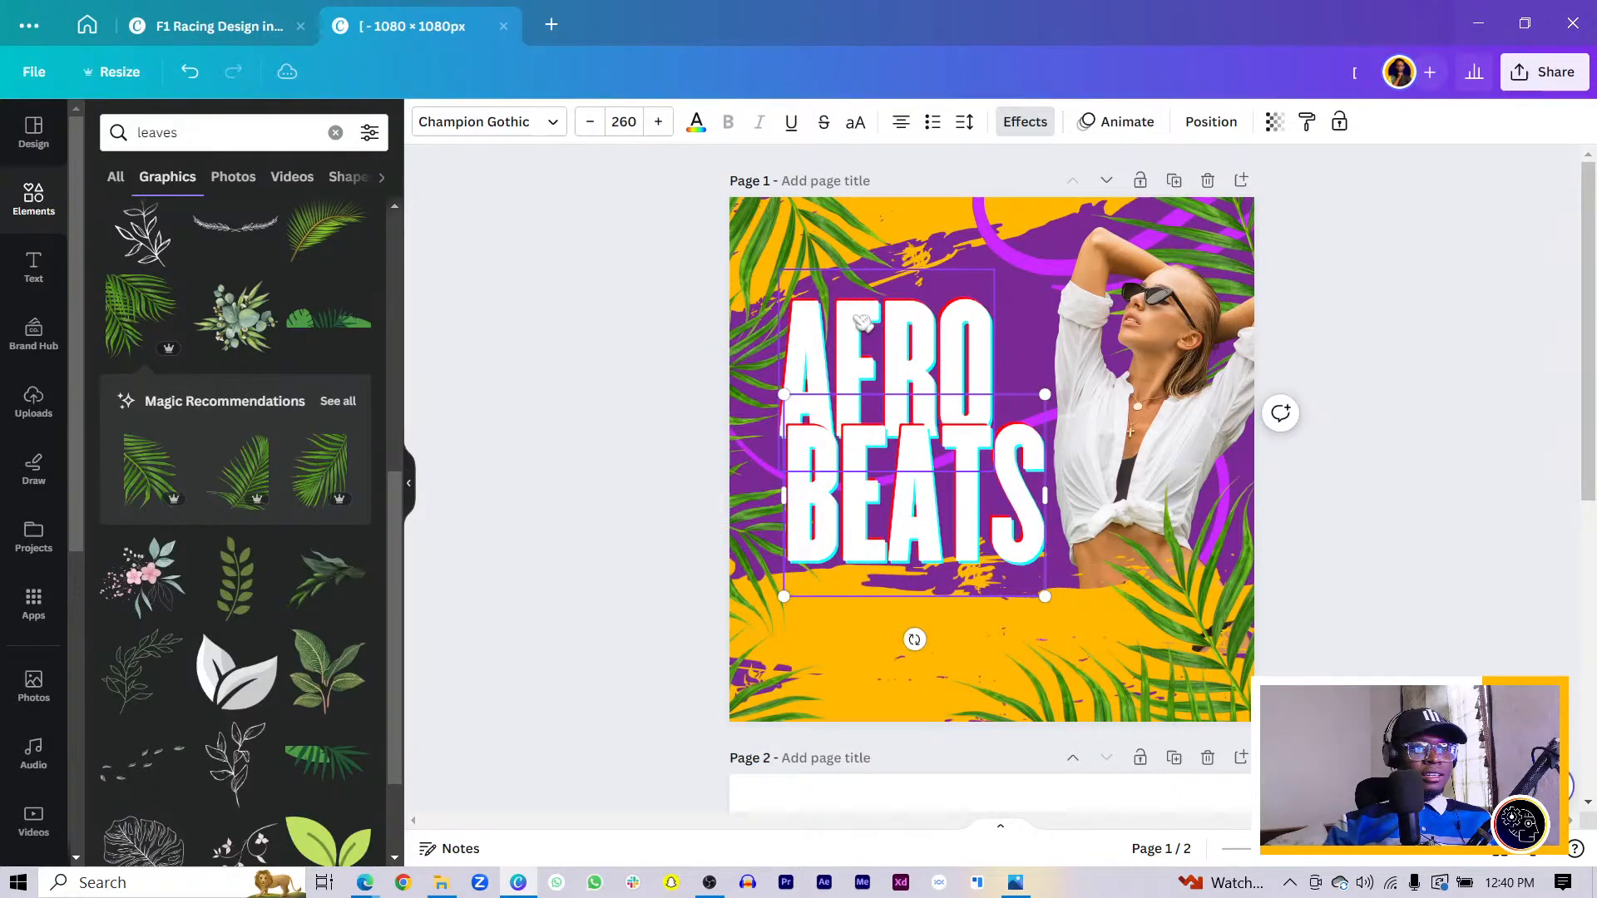
{"action": "left_click", "coordinate": [750, 399], "text": "shift"}
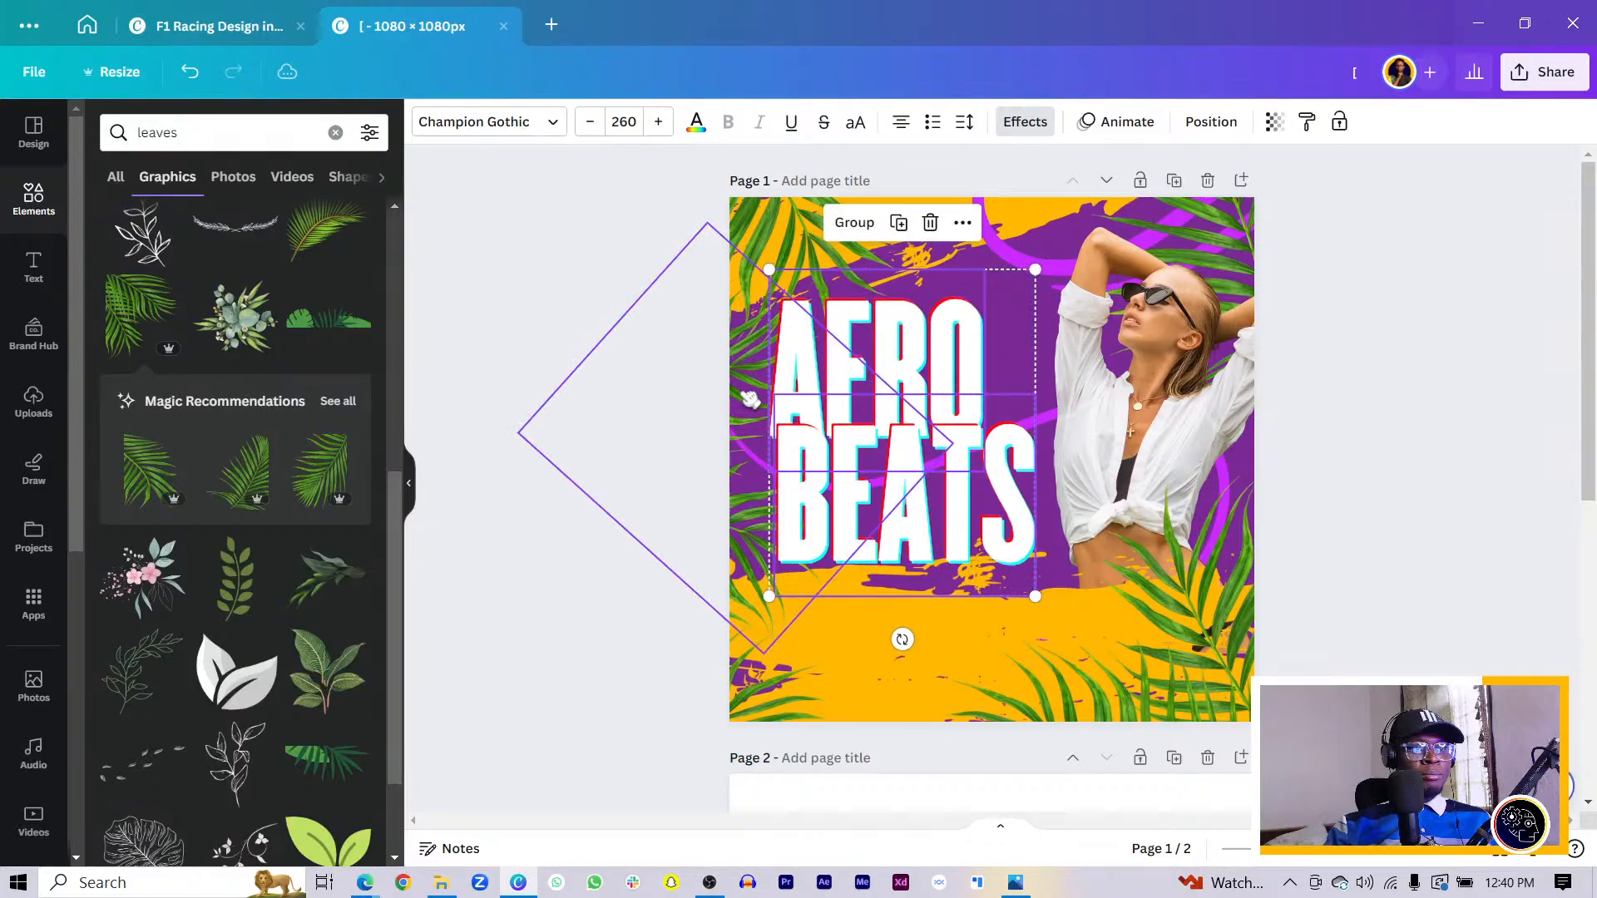
{"action": "left_click", "coordinate": [750, 400]}
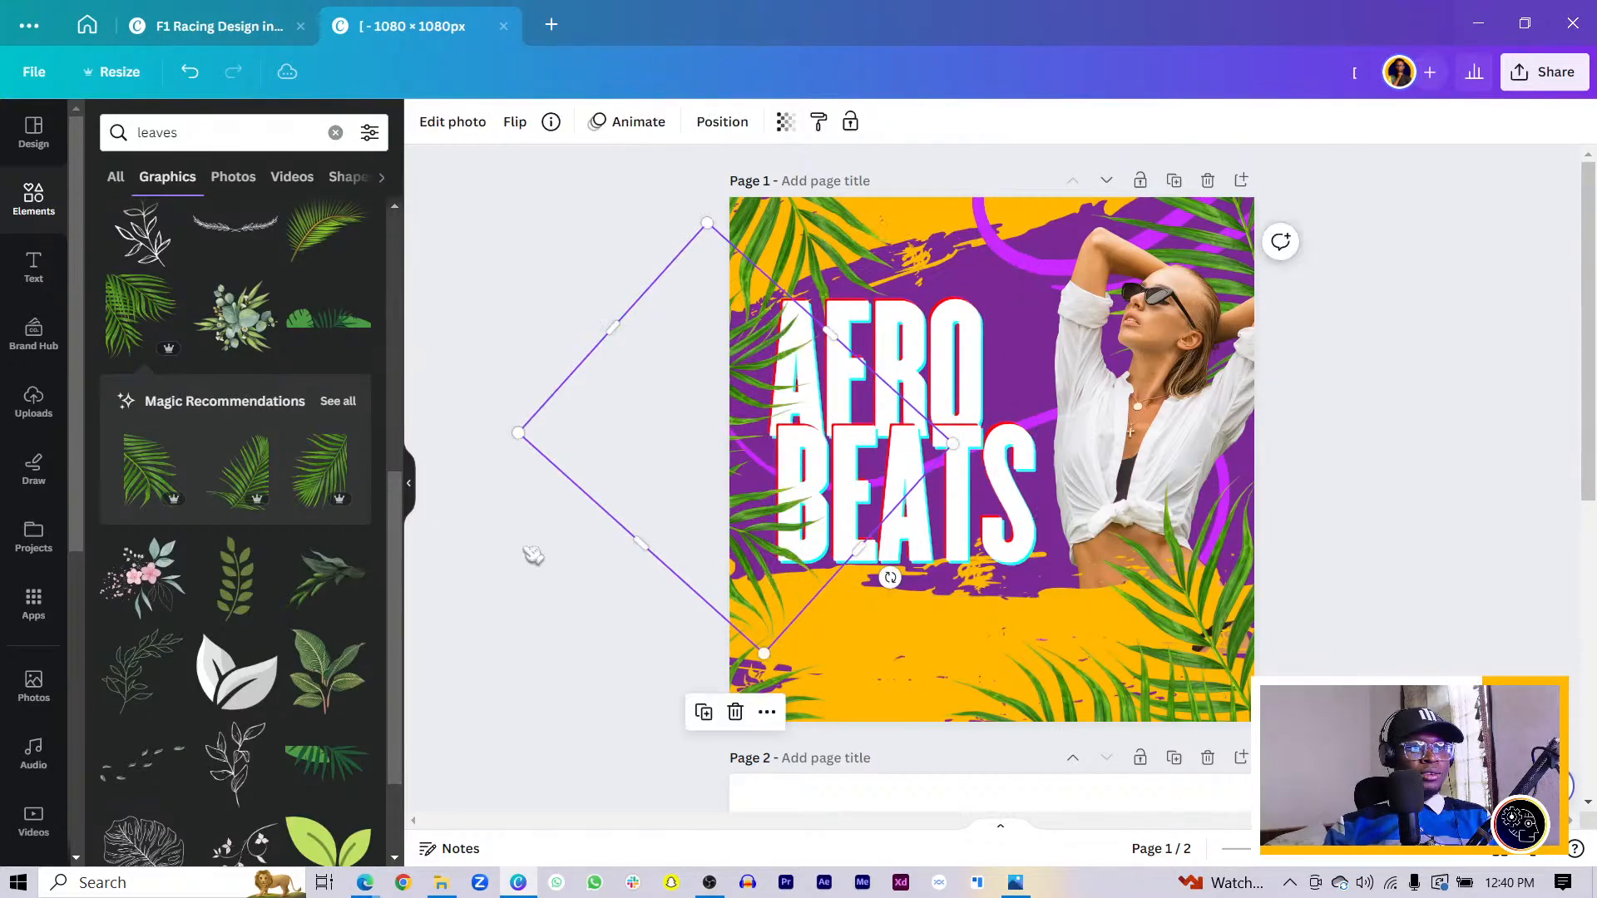
{"action": "left_click", "coordinate": [533, 555]}
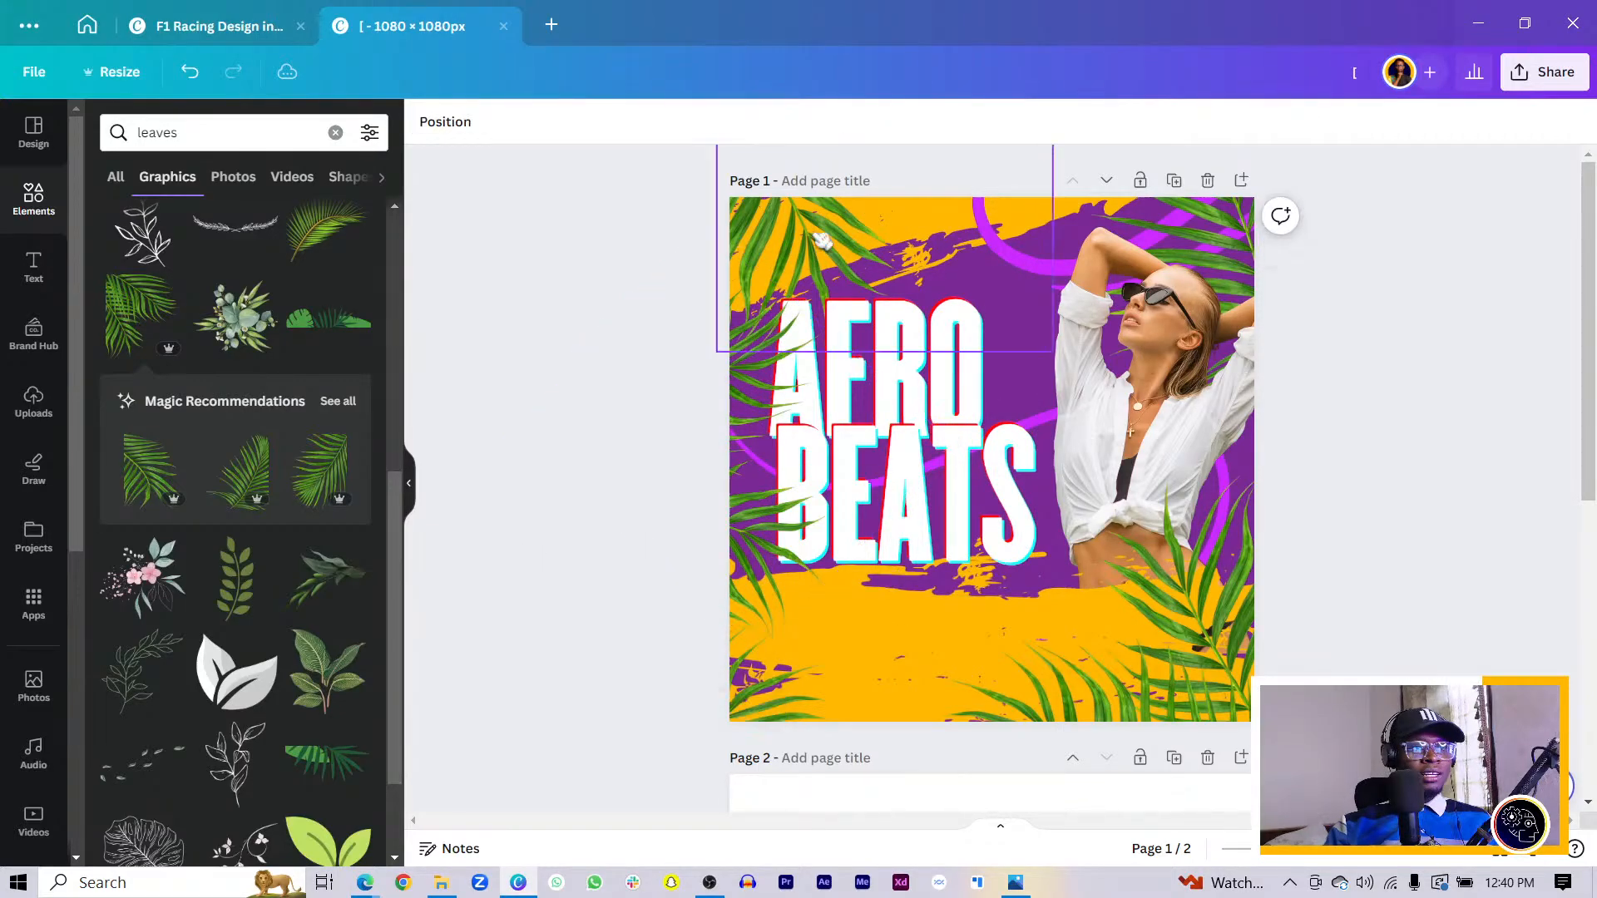
{"action": "left_click_drag", "start_coordinate": [822, 239], "coordinate": [905, 218]}
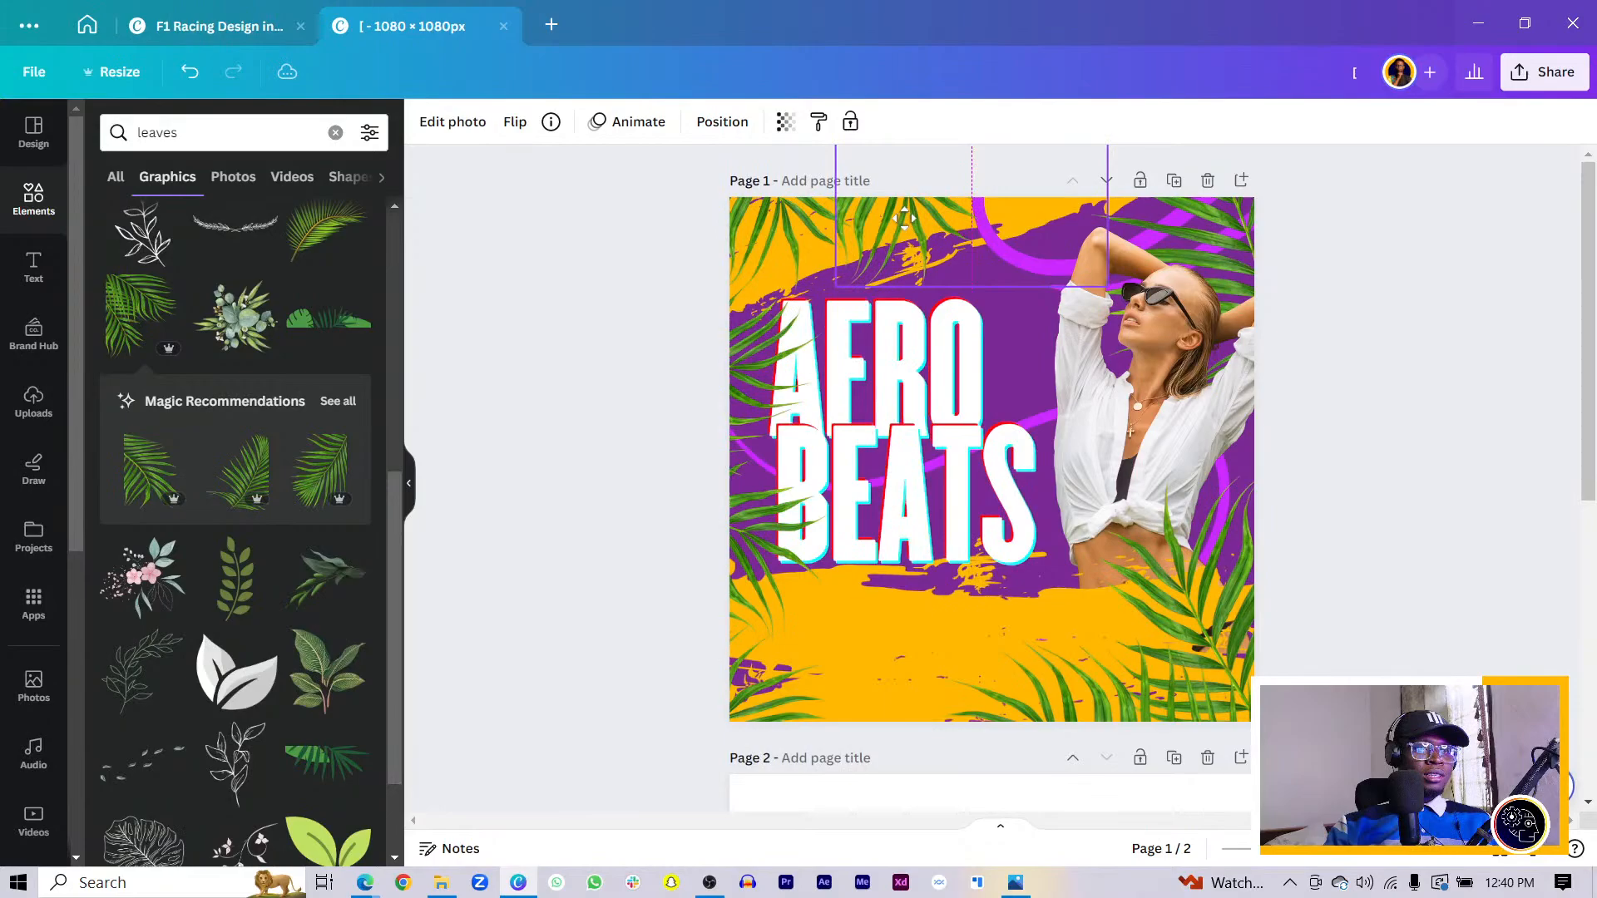
{"action": "left_click_drag", "start_coordinate": [971, 309], "coordinate": [1012, 277]}
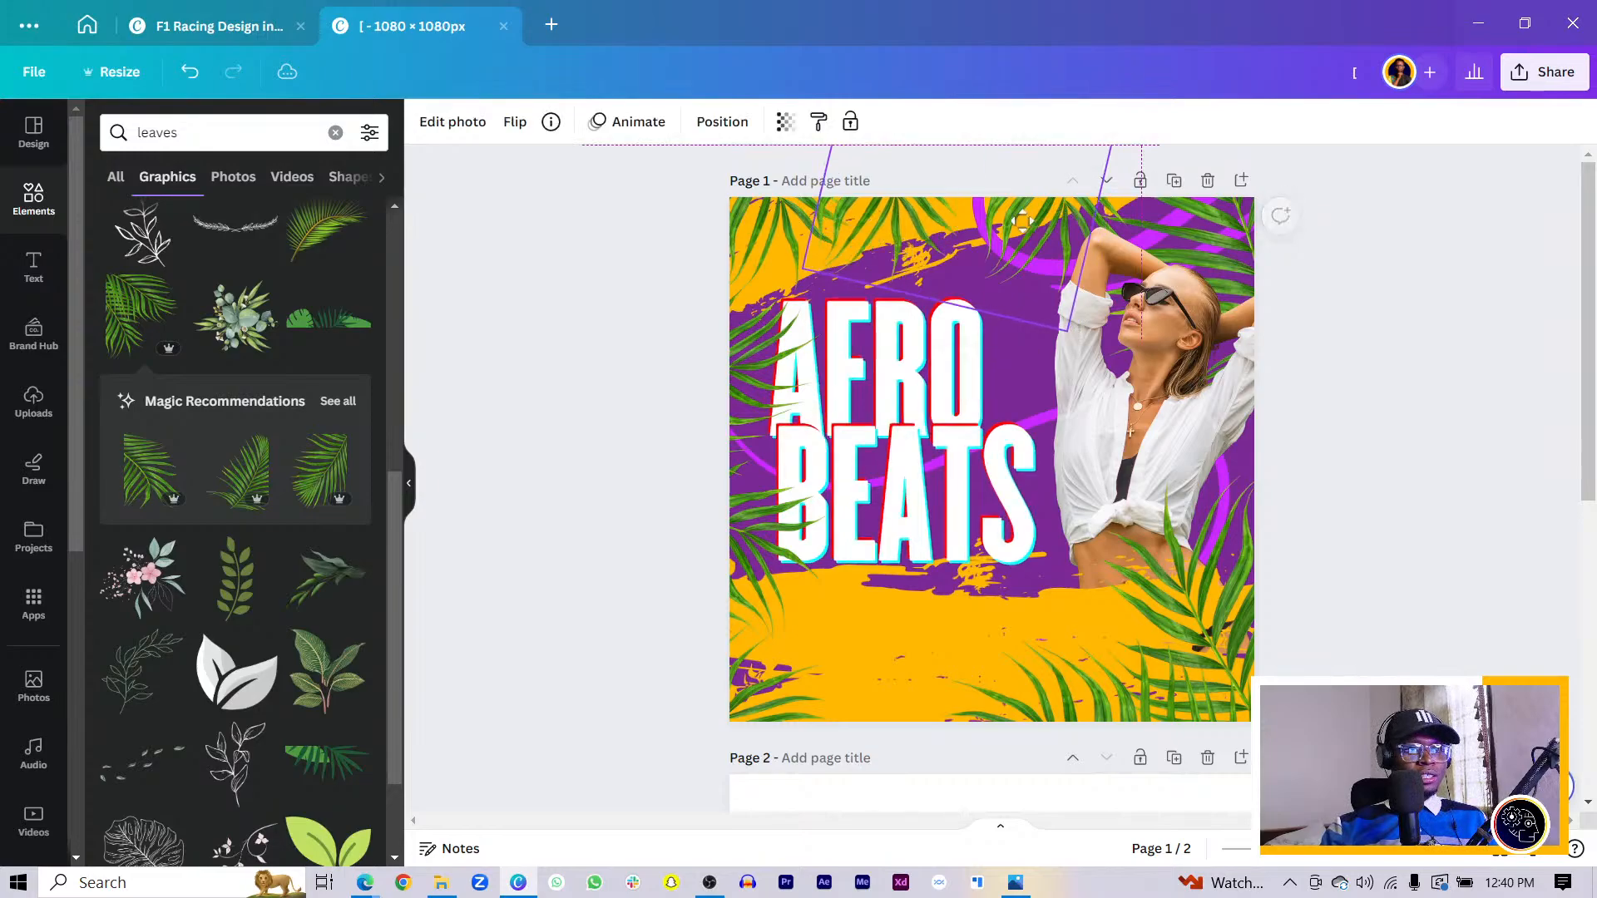
{"action": "mouse_move", "coordinate": [1028, 220]}
{"action": "left_mouse_down"}
{"action": "mouse_move", "coordinate": [1009, 212]}
{"action": "mouse_move", "coordinate": [1043, 218]}
{"action": "left_mouse_up"}
- Crop and enlarge the woman's photo so it overlaps the right edge of BEATS
{"action": "left_click", "coordinate": [1050, 218]}
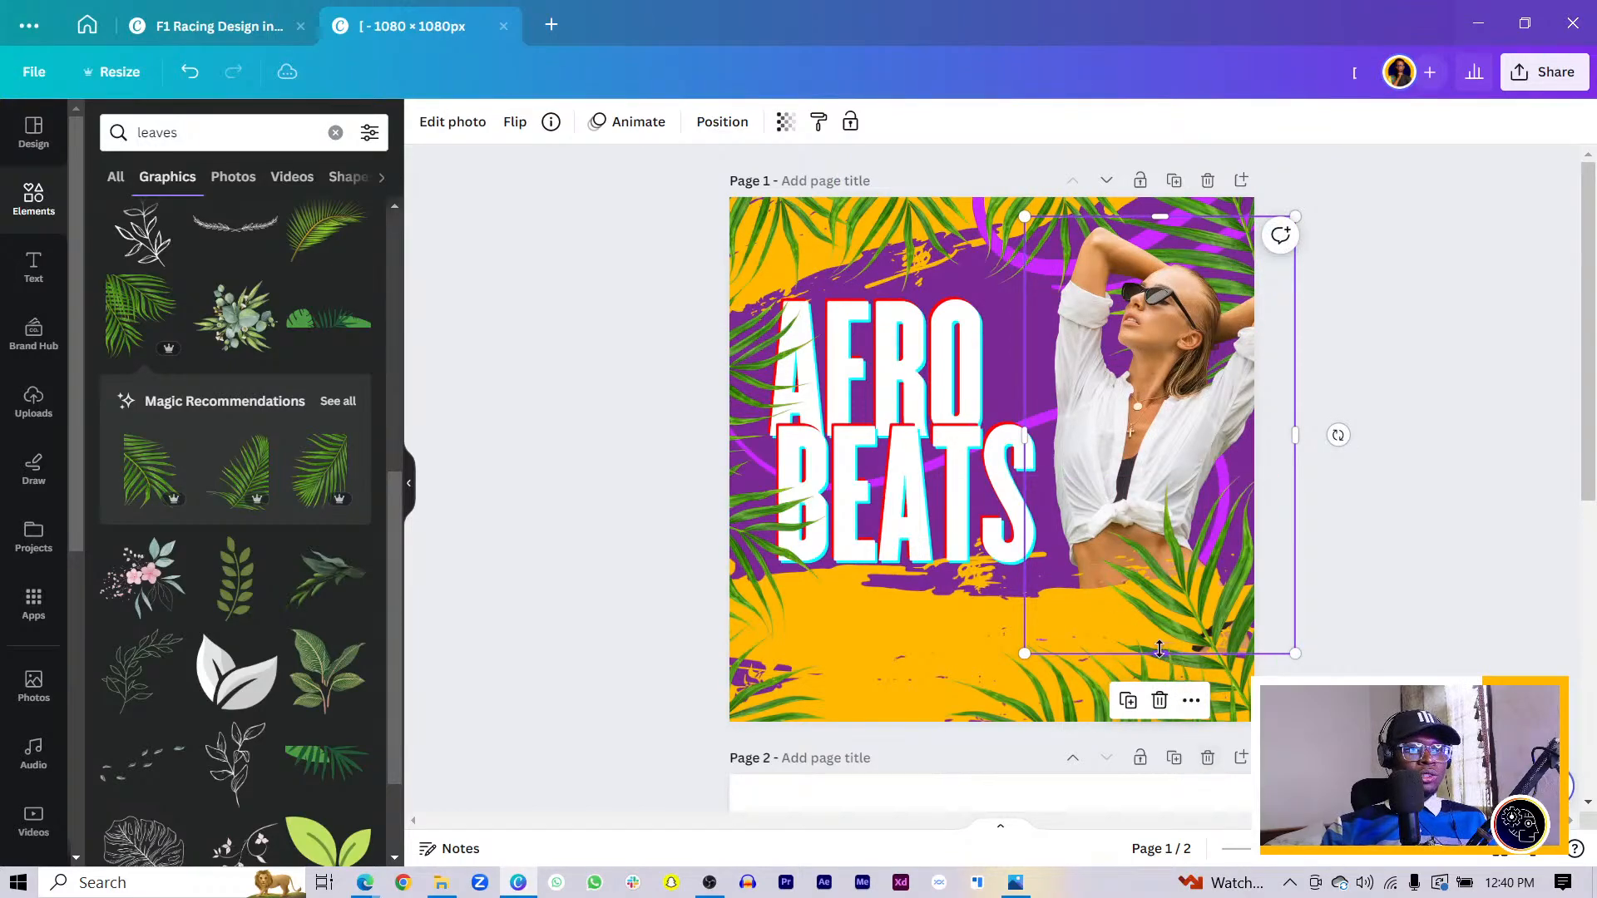
{"action": "left_click_drag", "start_coordinate": [1159, 650], "coordinate": [1161, 559]}
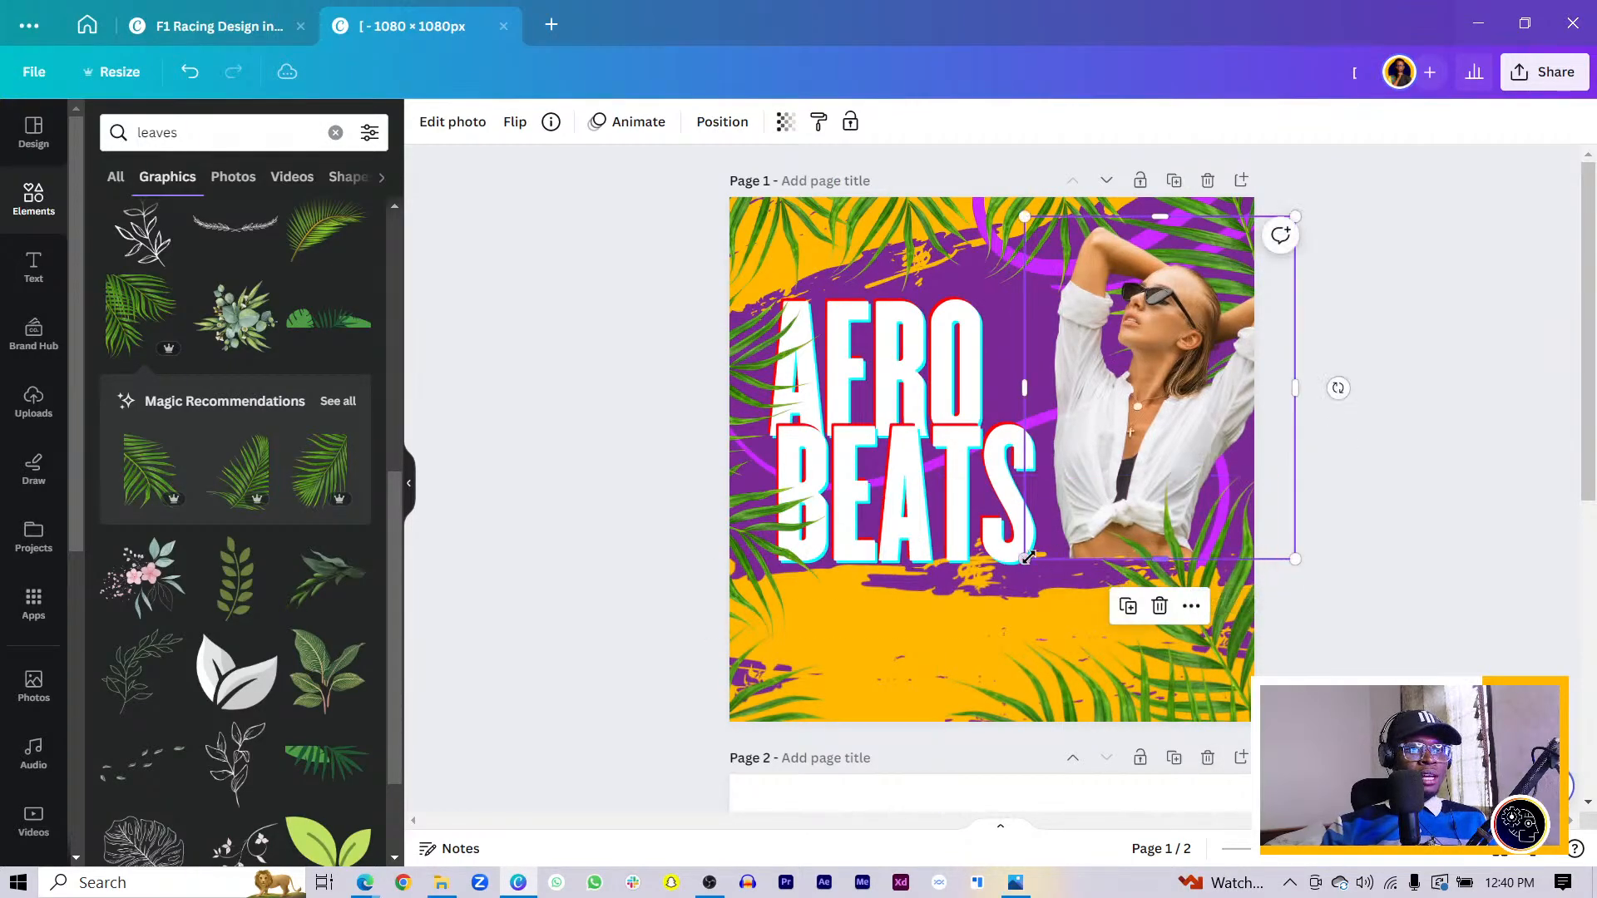
{"action": "left_click_drag", "start_coordinate": [1025, 559], "coordinate": [960, 642]}
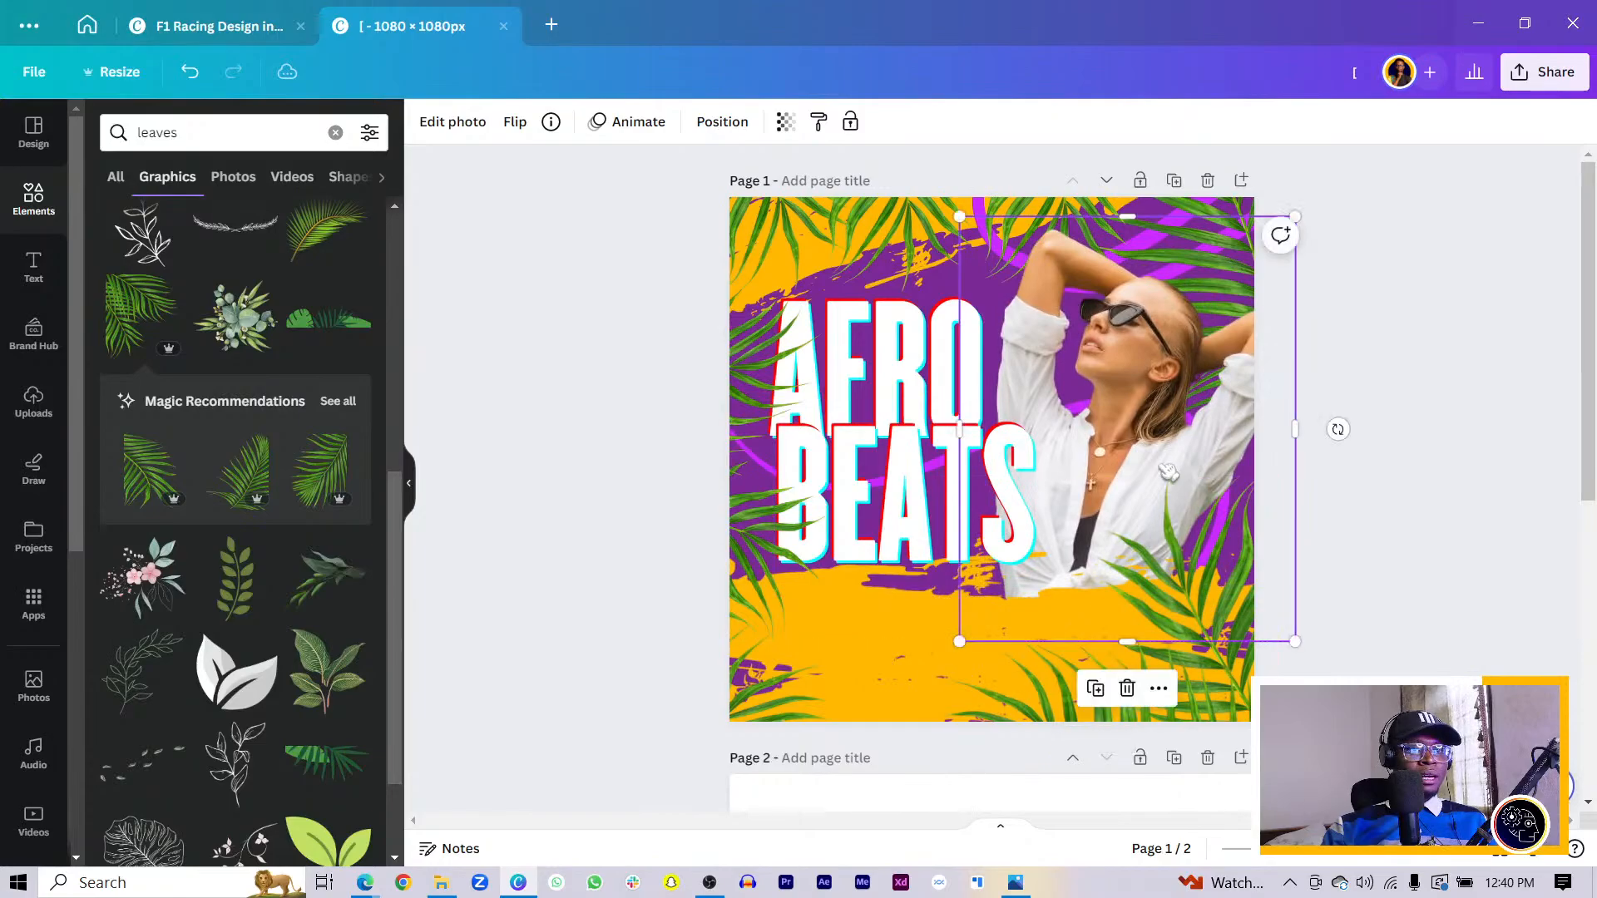
{"action": "left_click_drag", "start_coordinate": [1117, 385], "coordinate": [1164, 385]}
{"action": "key", "text": "ctrl+z"}
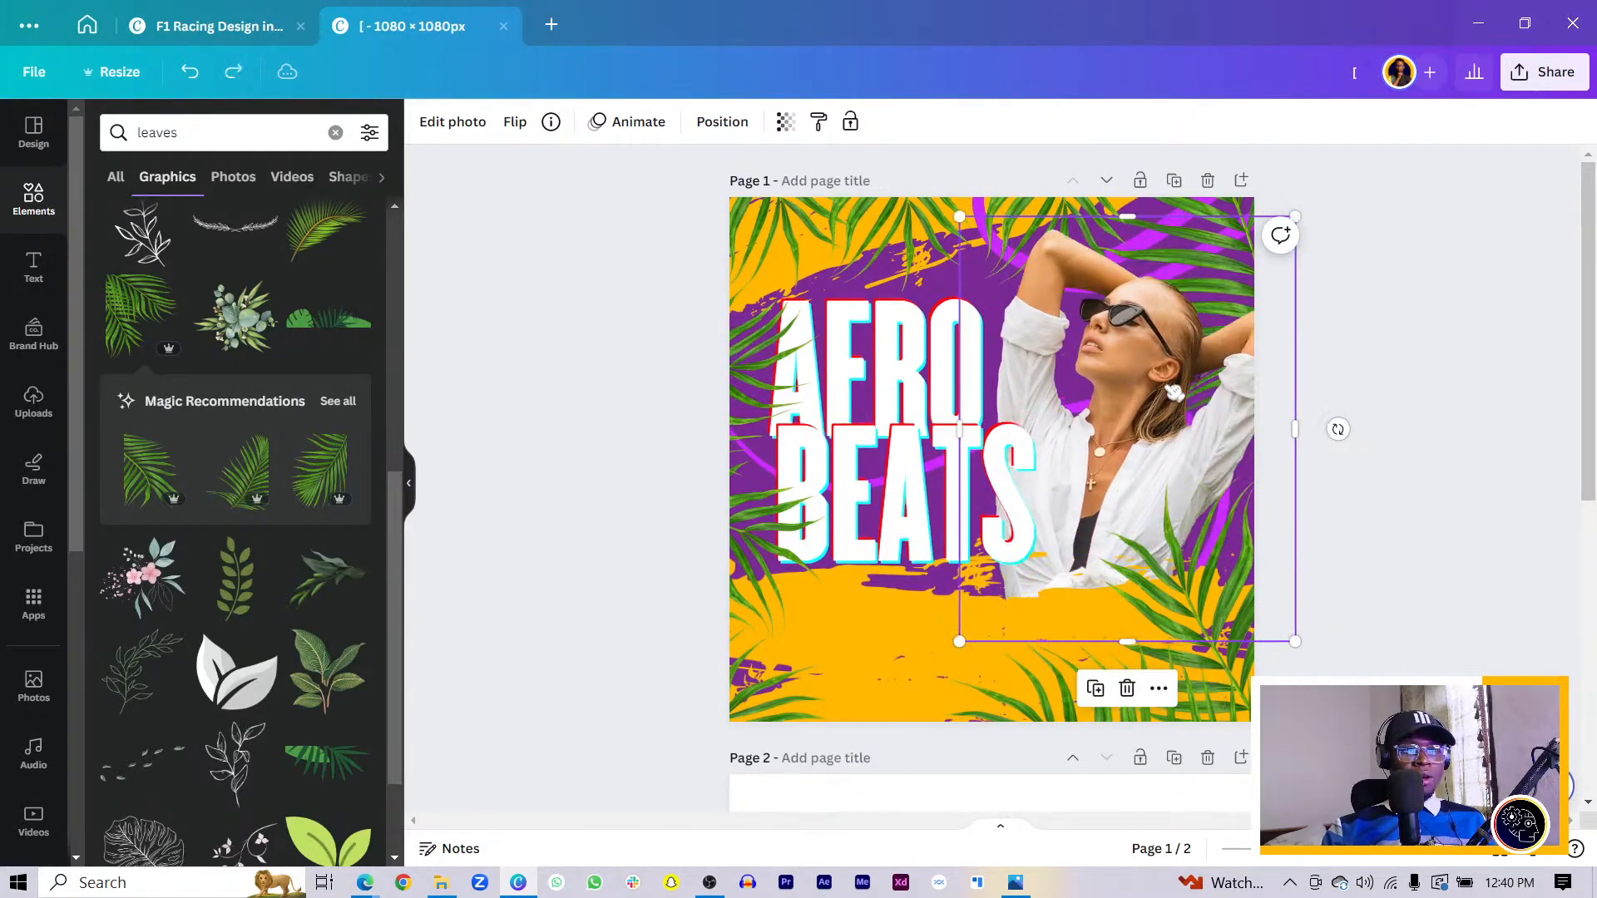
{"action": "key", "text": "ctrl+z"}
{"action": "mouse_move", "coordinate": [1162, 559]}
{"action": "left_mouse_down"}
{"action": "mouse_move", "coordinate": [1164, 606]}
{"action": "mouse_move", "coordinate": [1167, 574]}
{"action": "left_mouse_up"}
{"action": "left_click_drag", "start_coordinate": [1023, 576], "coordinate": [1003, 602]}
{"action": "left_click_drag", "start_coordinate": [1145, 419], "coordinate": [1156, 426]}
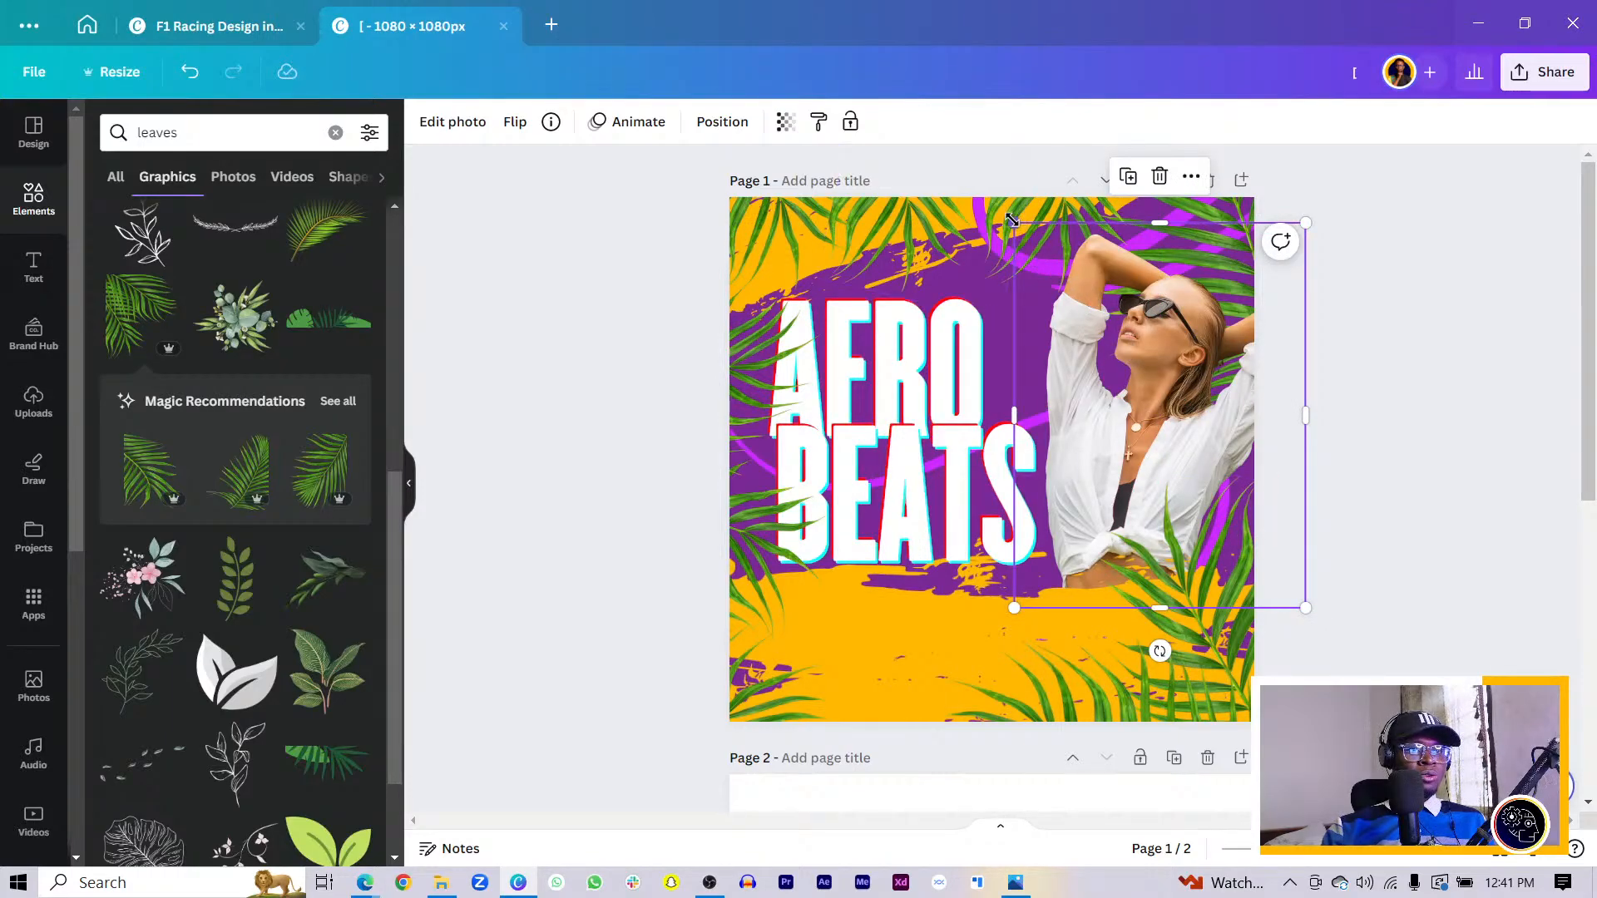
{"action": "left_click_drag", "start_coordinate": [1013, 223], "coordinate": [1009, 216]}
{"action": "left_click_drag", "start_coordinate": [1192, 429], "coordinate": [1194, 435]}
{"action": "left_click_drag", "start_coordinate": [1039, 618], "coordinate": [1039, 626]}
- Nudge AFRO slightly right and BEATS slightly left, then select the rotated leaf
{"action": "left_click", "coordinate": [529, 532]}
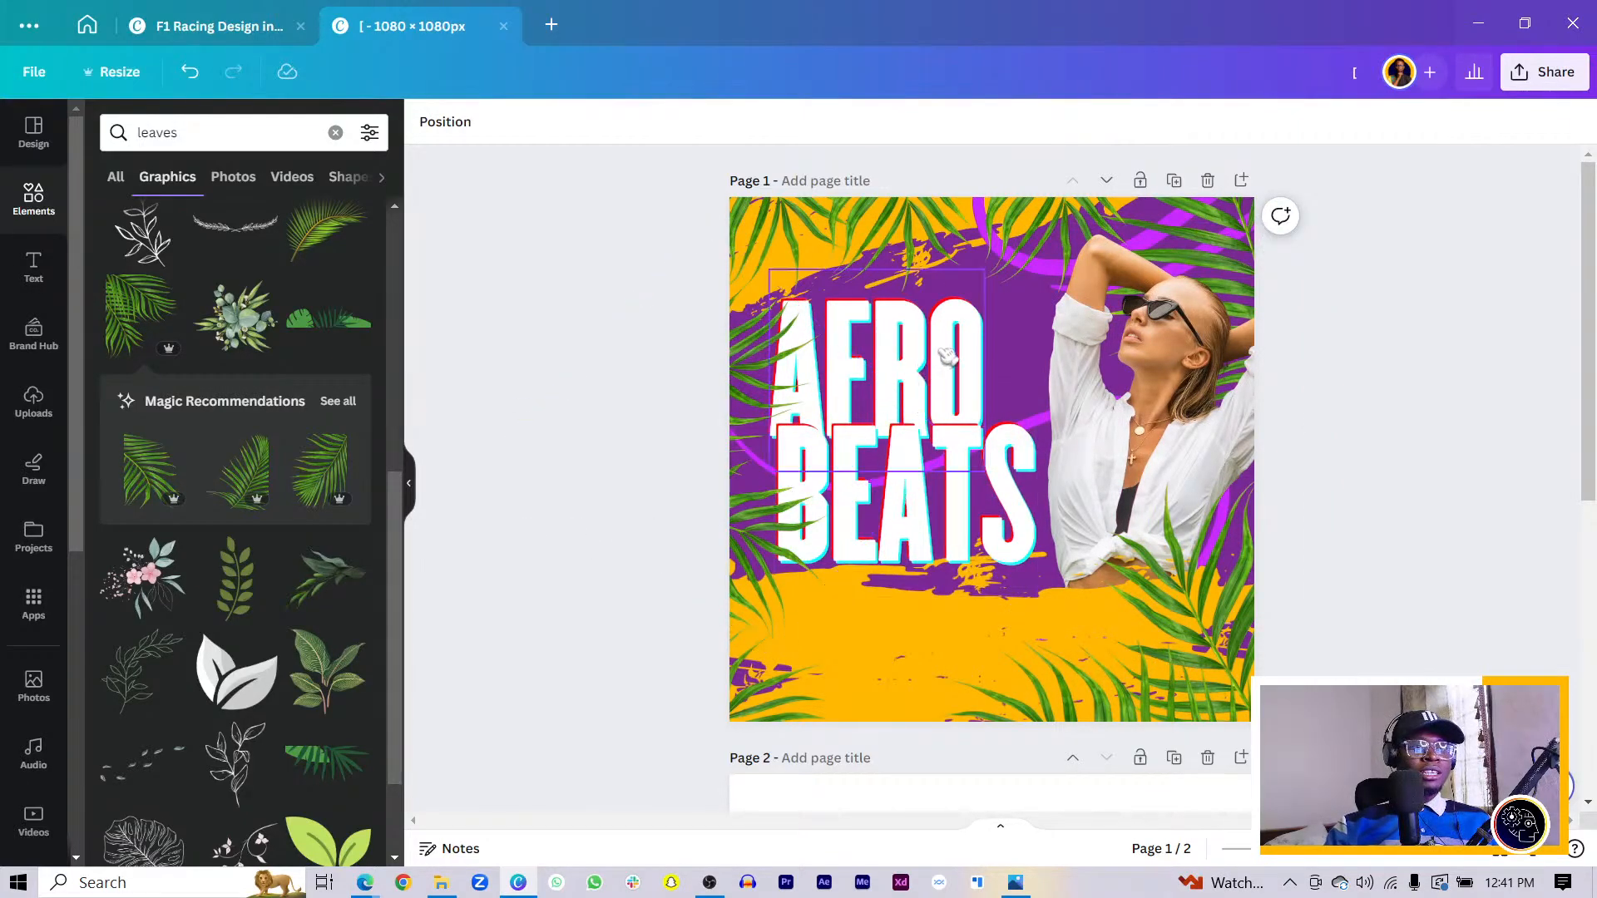
{"action": "left_click_drag", "start_coordinate": [945, 360], "coordinate": [948, 351]}
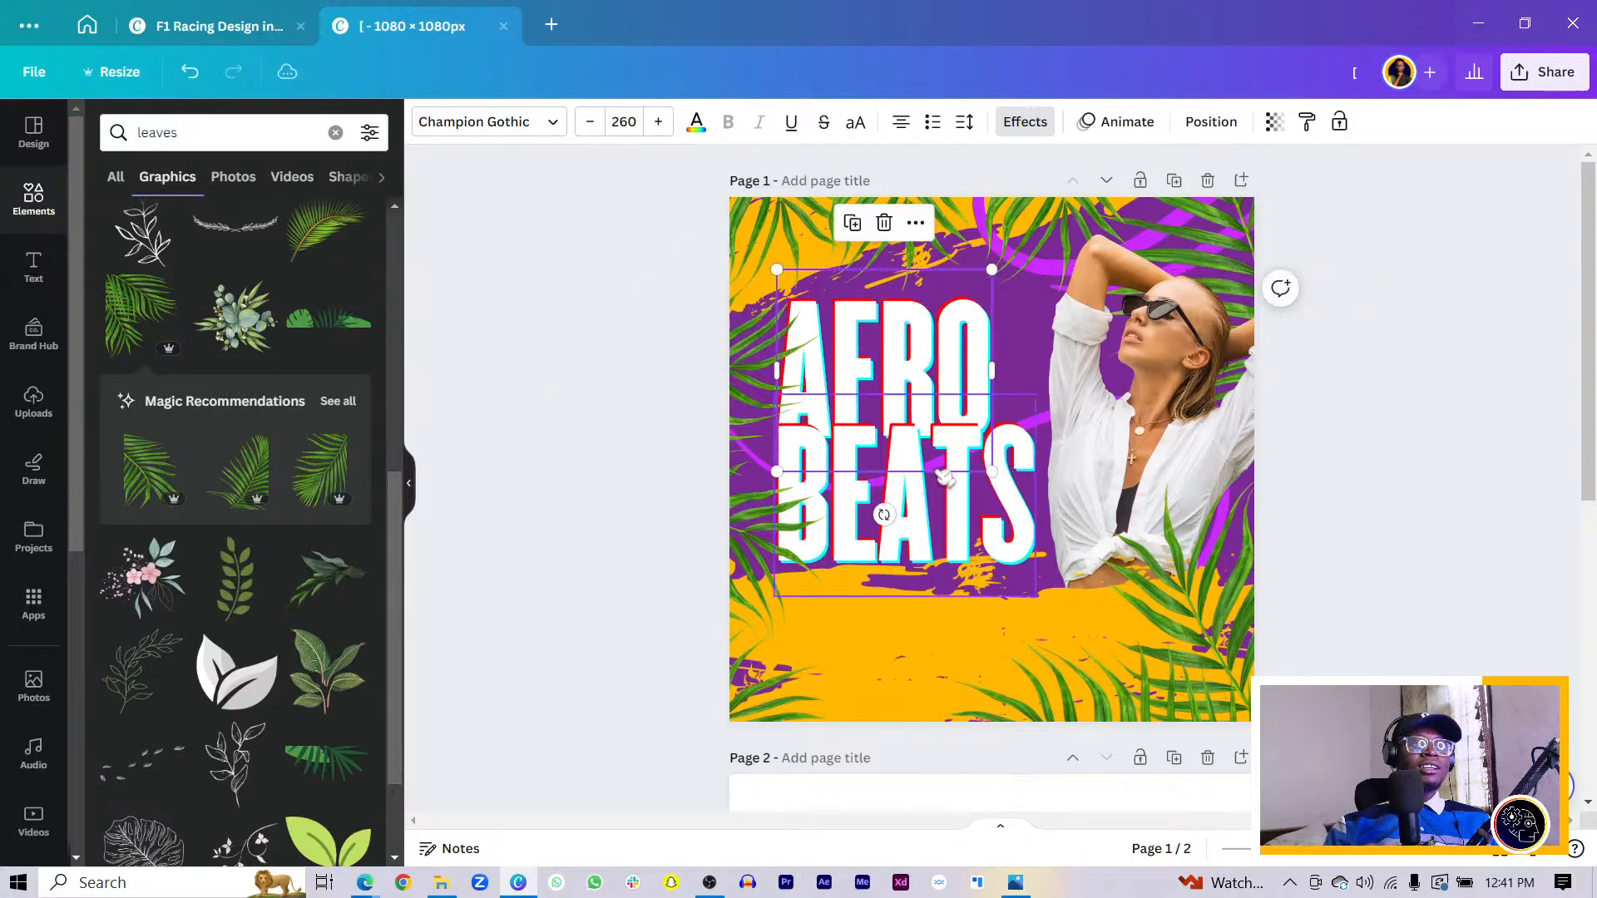
{"action": "left_click_drag", "start_coordinate": [953, 534], "coordinate": [939, 529]}
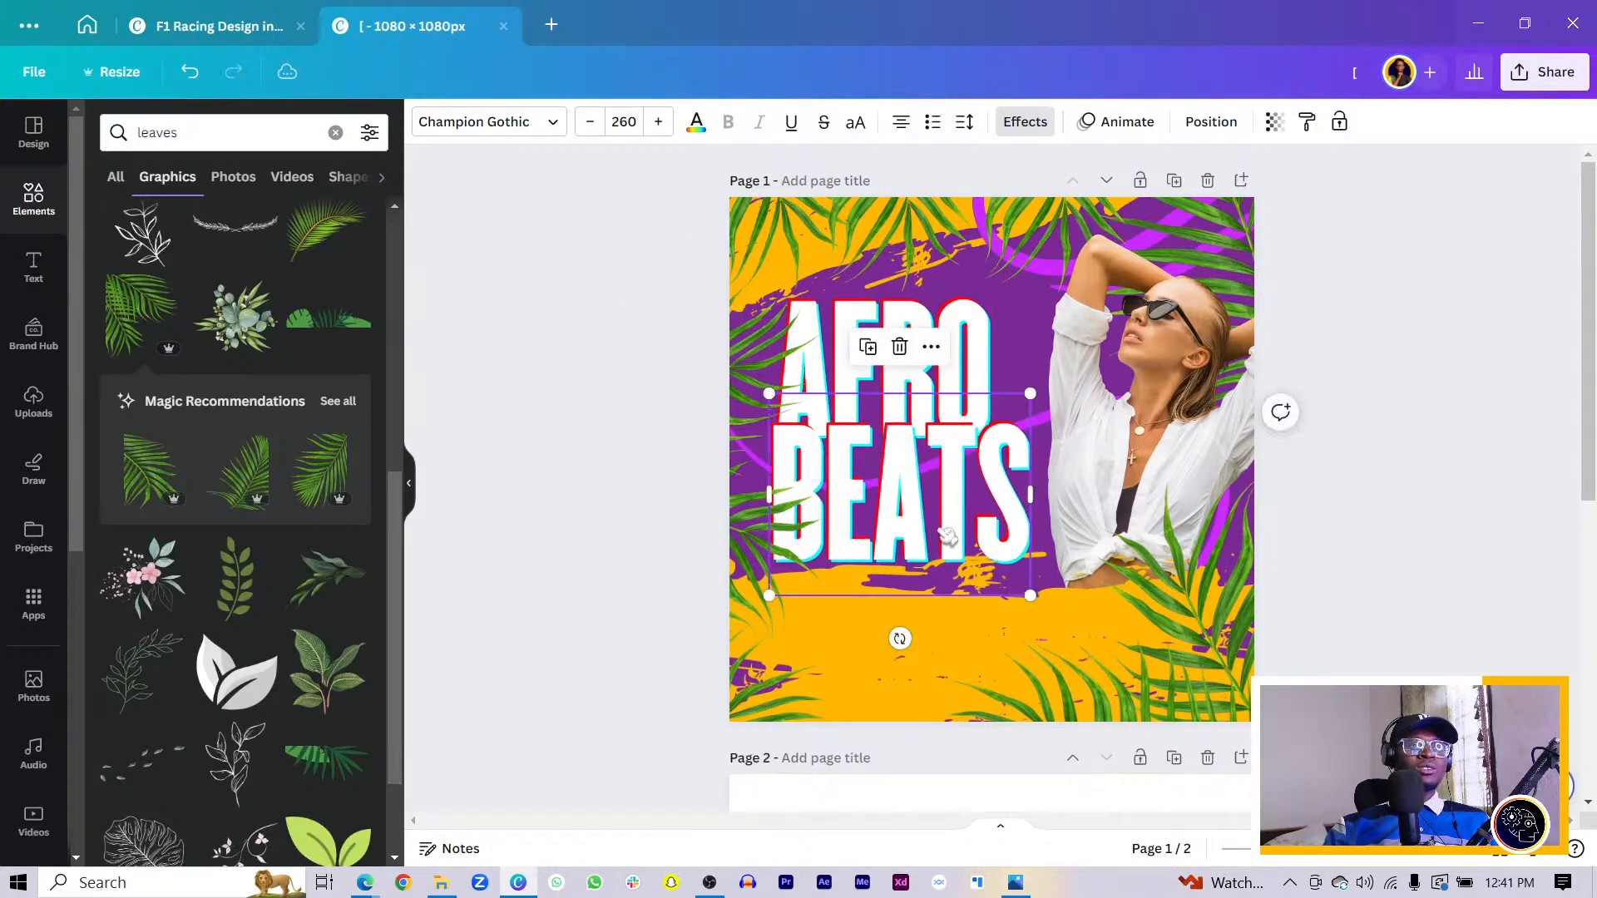
{"action": "left_click", "coordinate": [760, 380]}
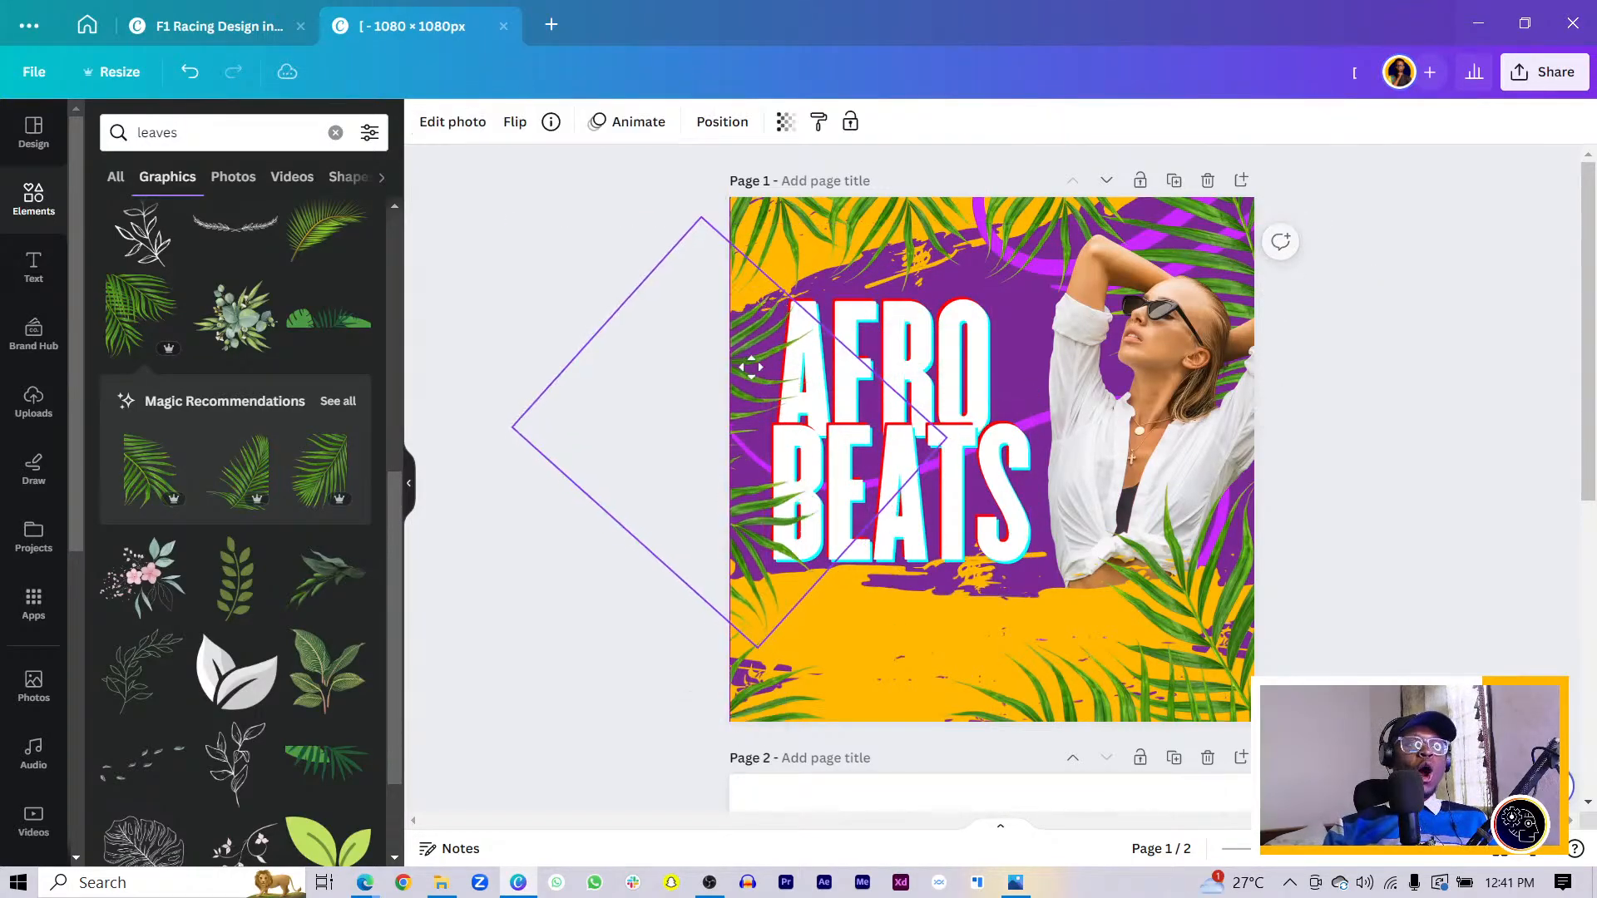
- Add a 'Your paragraph text' box at size 25.8 on the yellow band under BEATS
{"action": "left_click", "coordinate": [607, 605]}
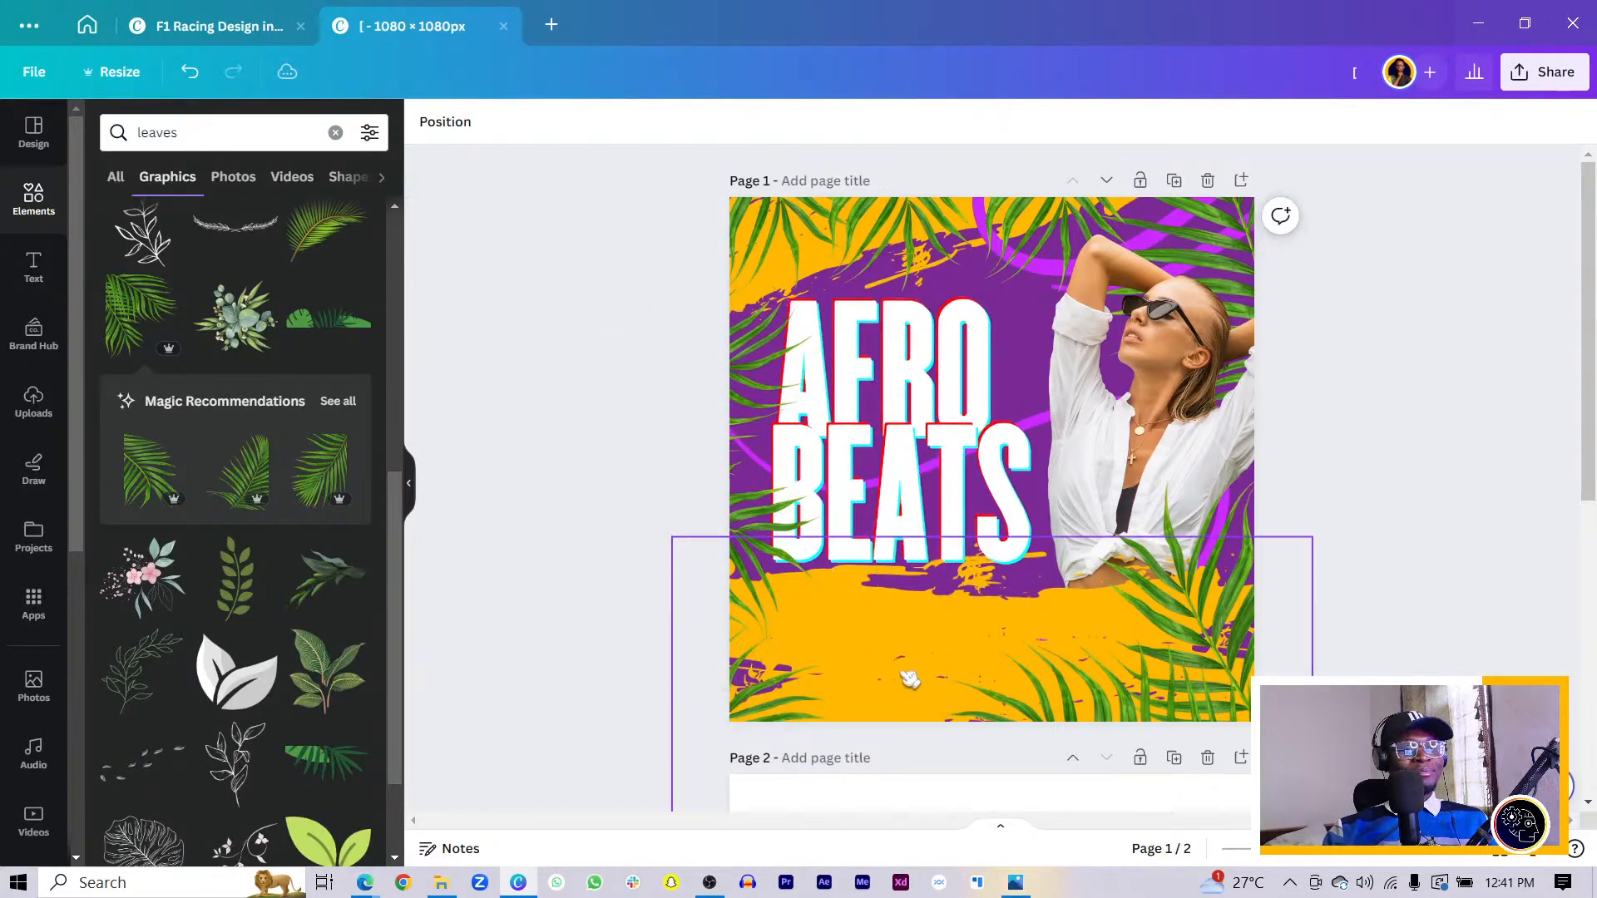
{"action": "scroll", "coordinate": [926, 684], "scroll_direction": "down", "scroll_amount": 5}
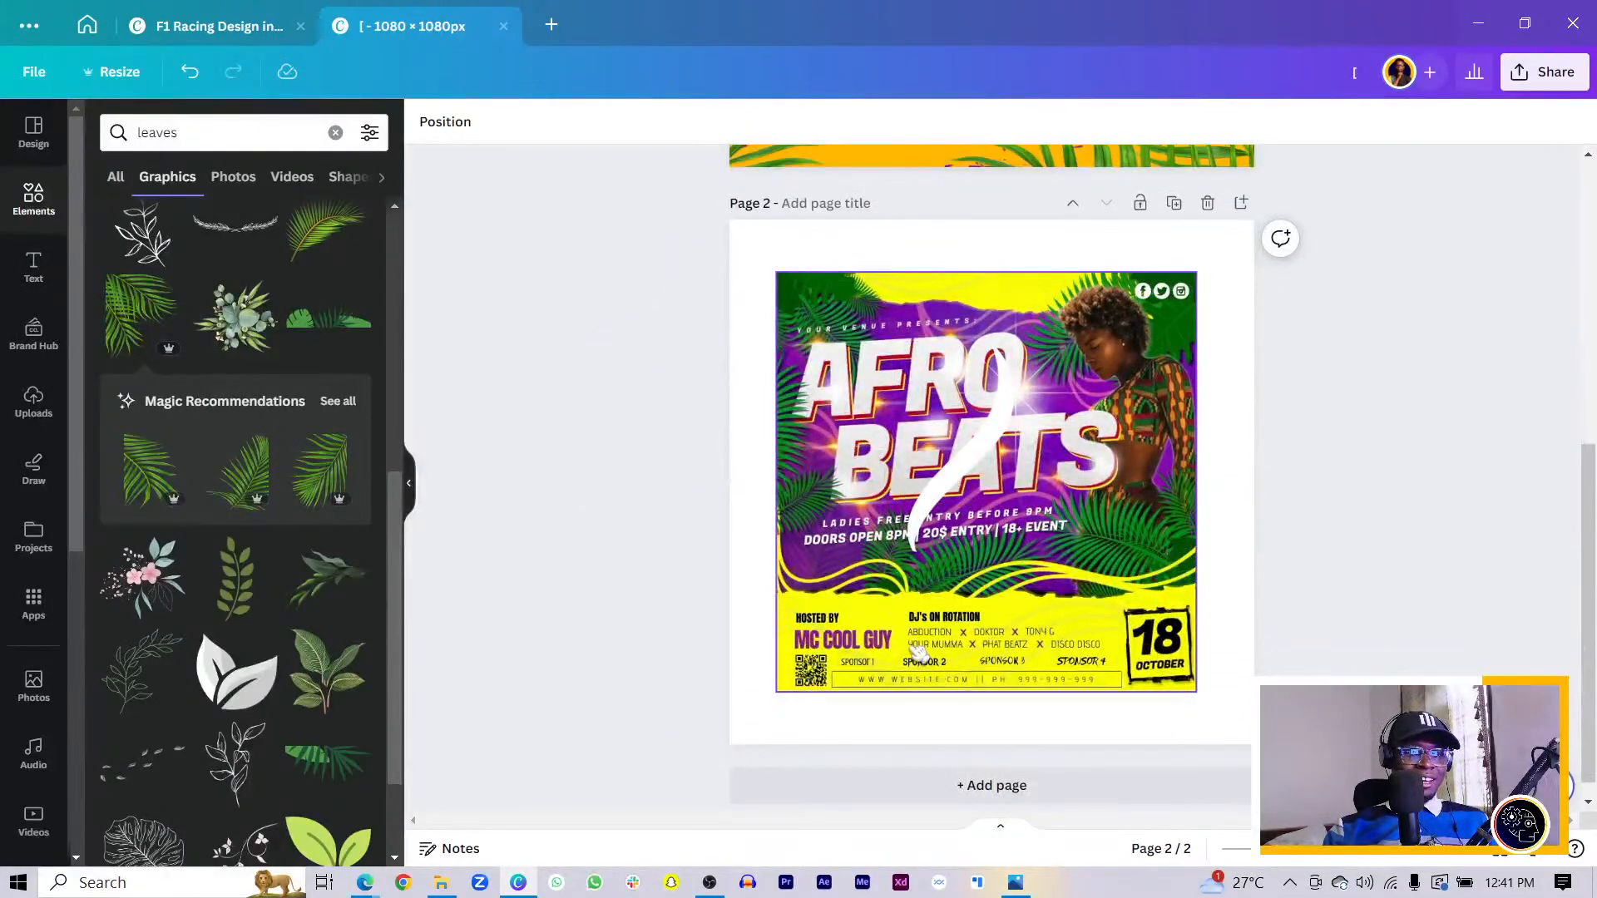
{"action": "scroll", "coordinate": [919, 652], "scroll_direction": "up", "scroll_amount": 5}
{"action": "key", "text": "t"}
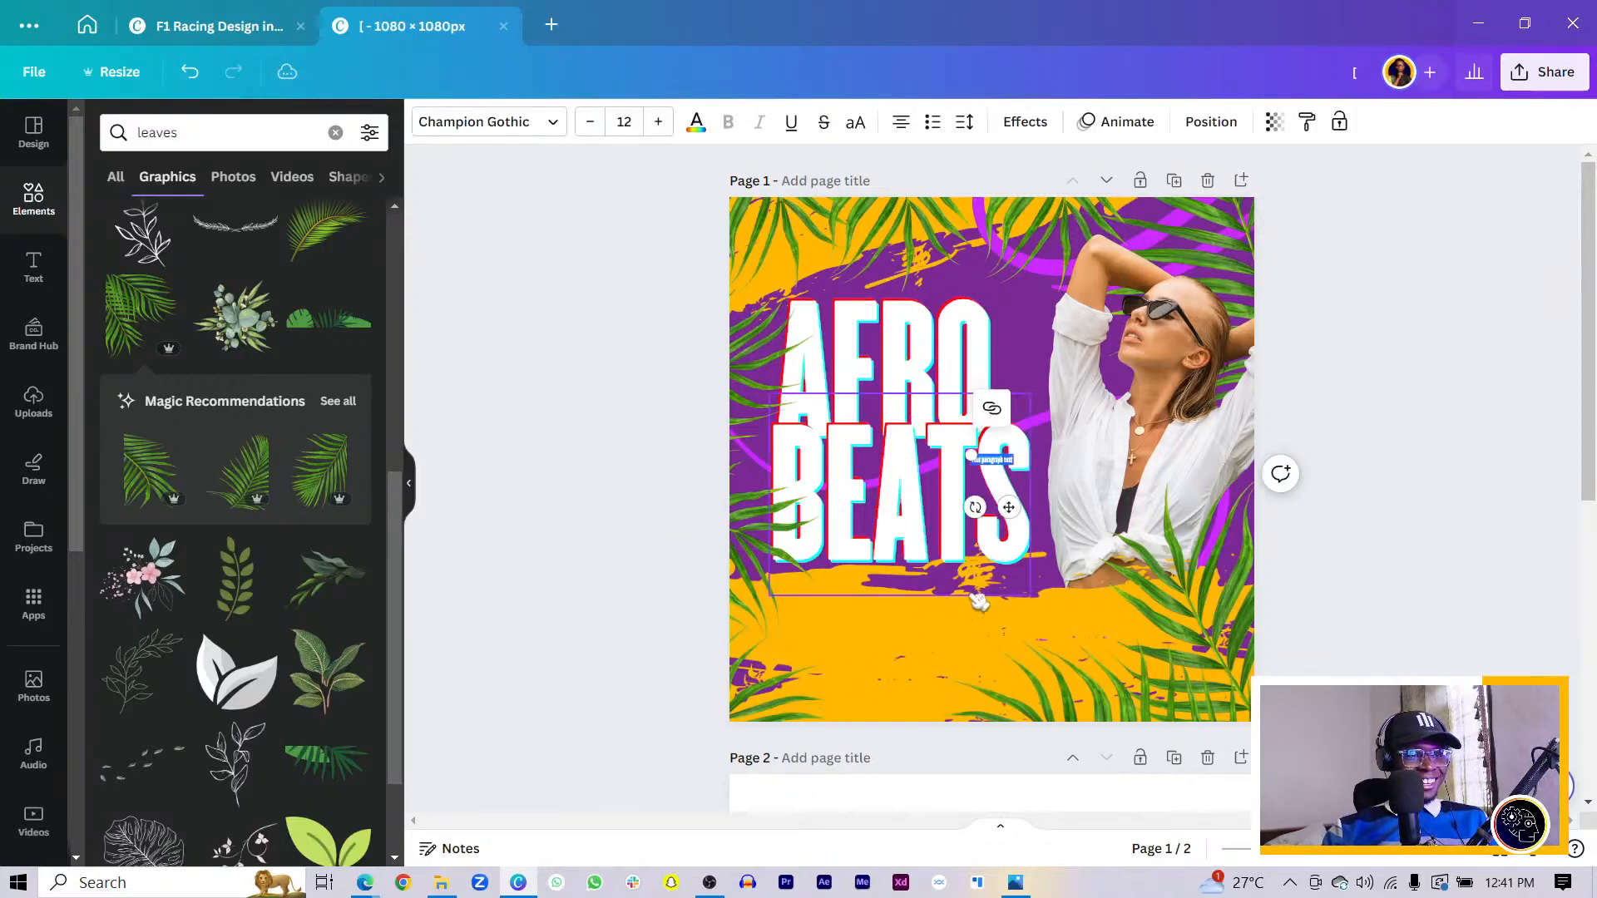
{"action": "left_click_drag", "start_coordinate": [1012, 509], "coordinate": [947, 654]}
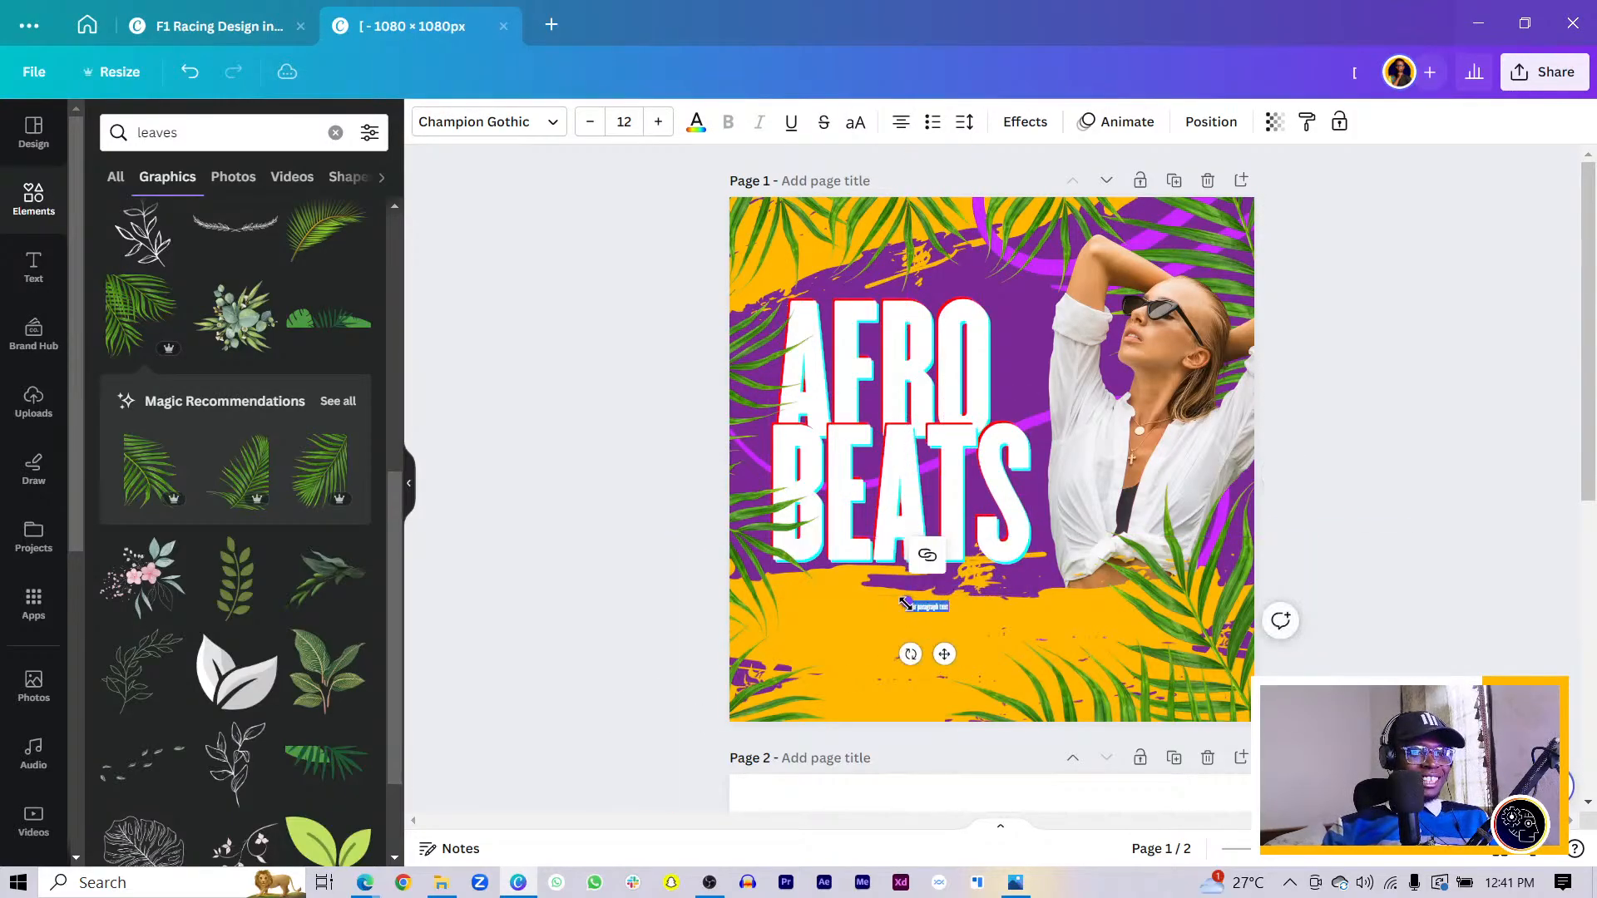
{"action": "left_click_drag", "start_coordinate": [906, 602], "coordinate": [859, 586]}
{"action": "left_click_drag", "start_coordinate": [922, 653], "coordinate": [847, 658]}
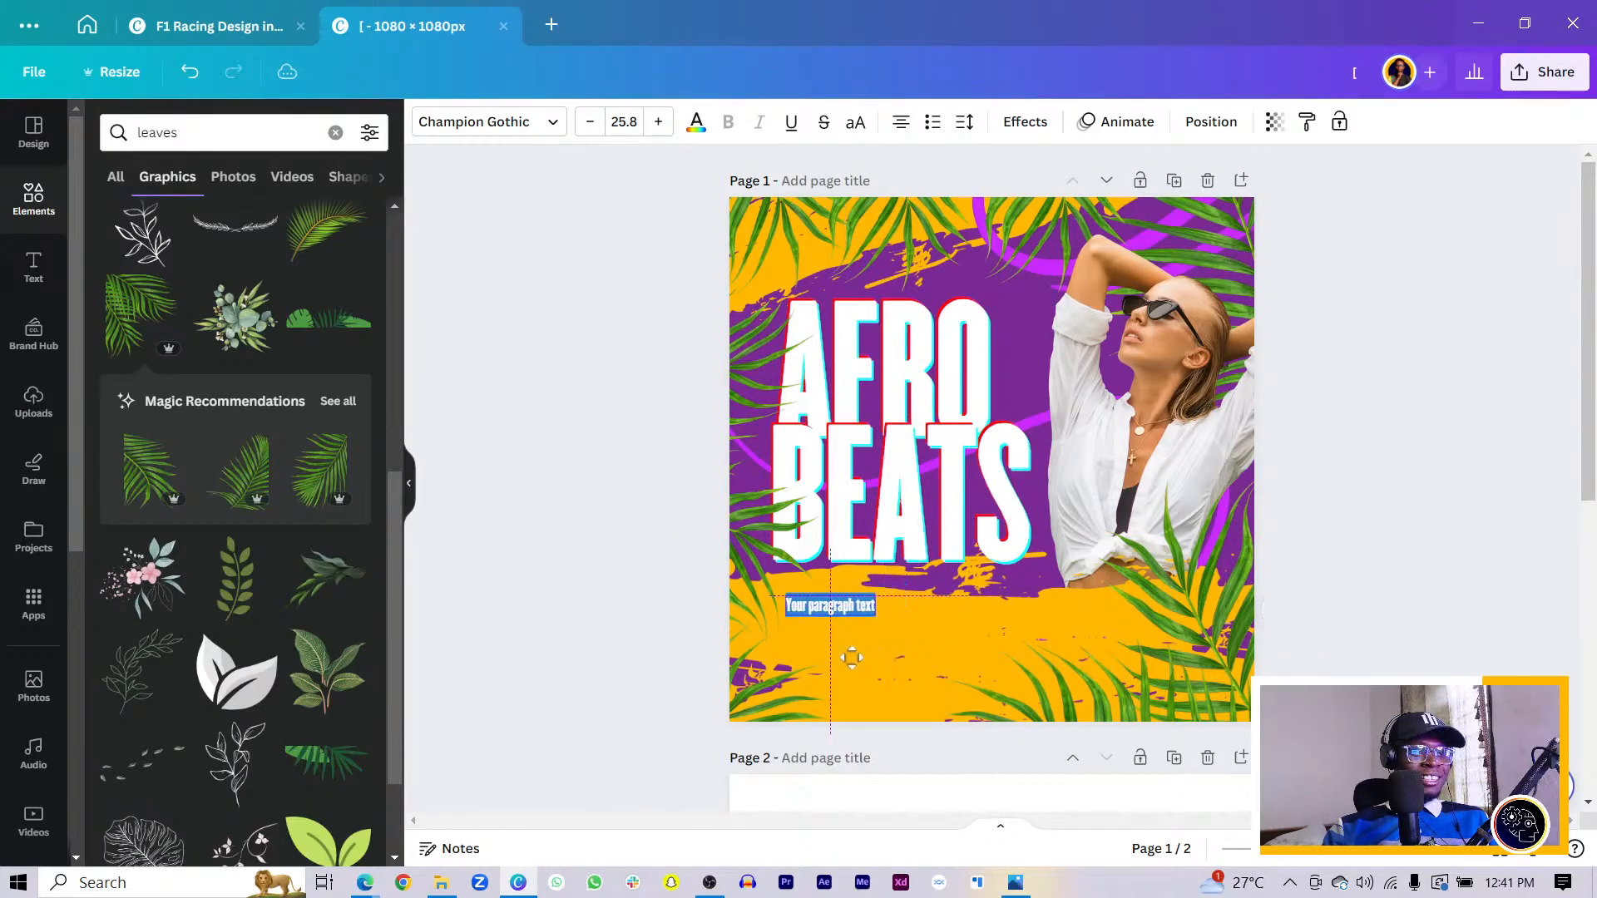
{"action": "left_click", "coordinate": [471, 125]}
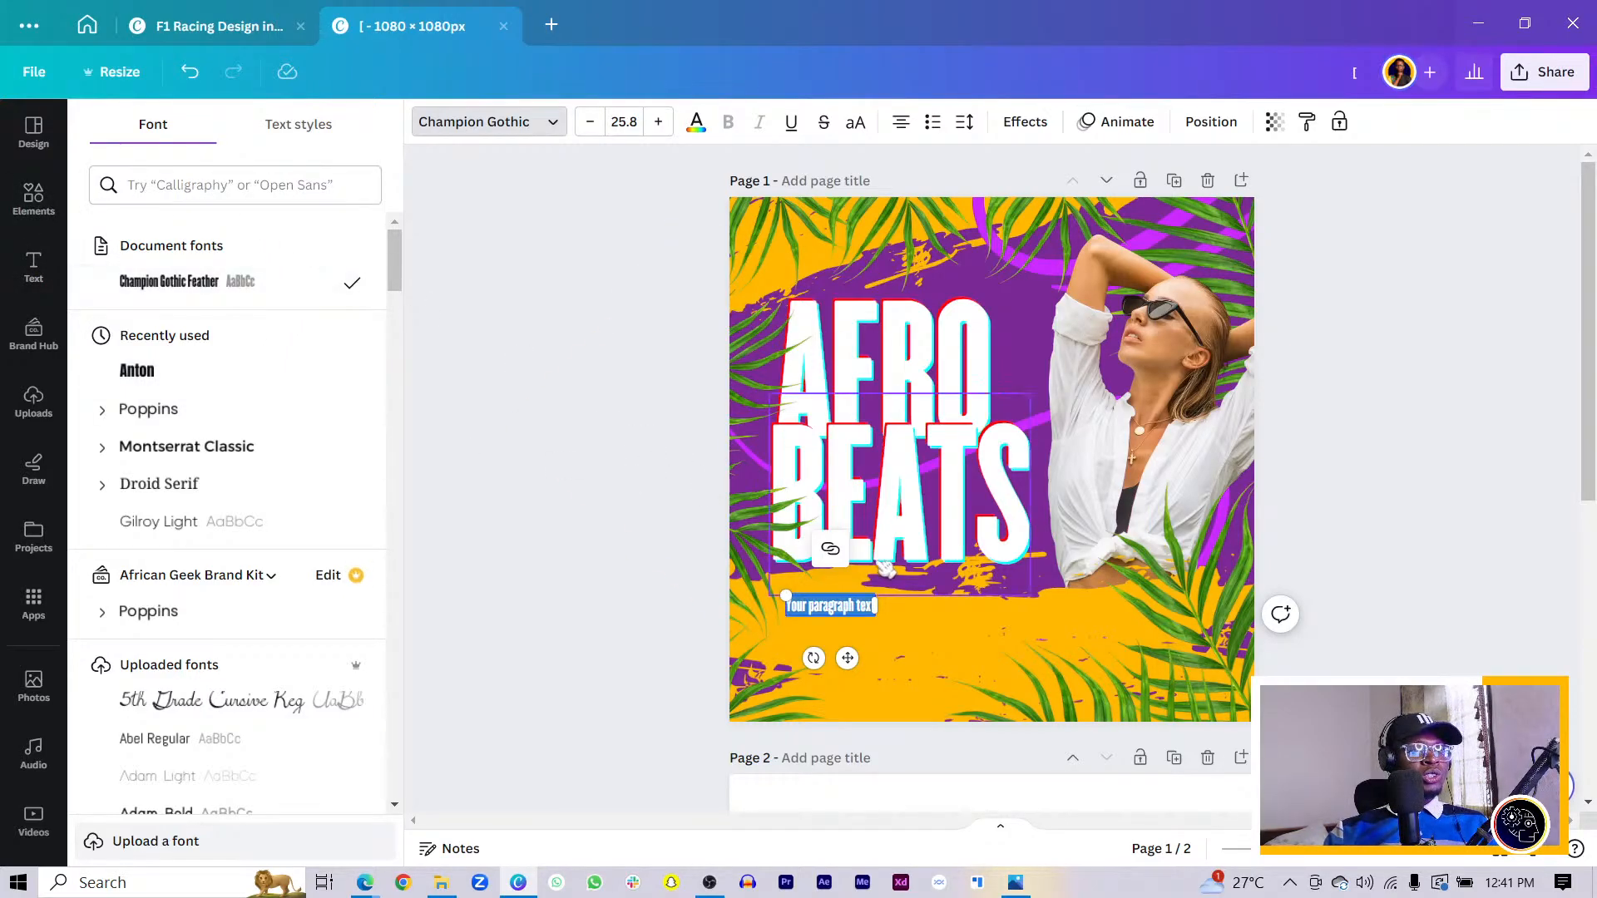
- Set the paragraph text font to Poppins SemiBold
{"action": "left_click", "coordinate": [105, 411]}
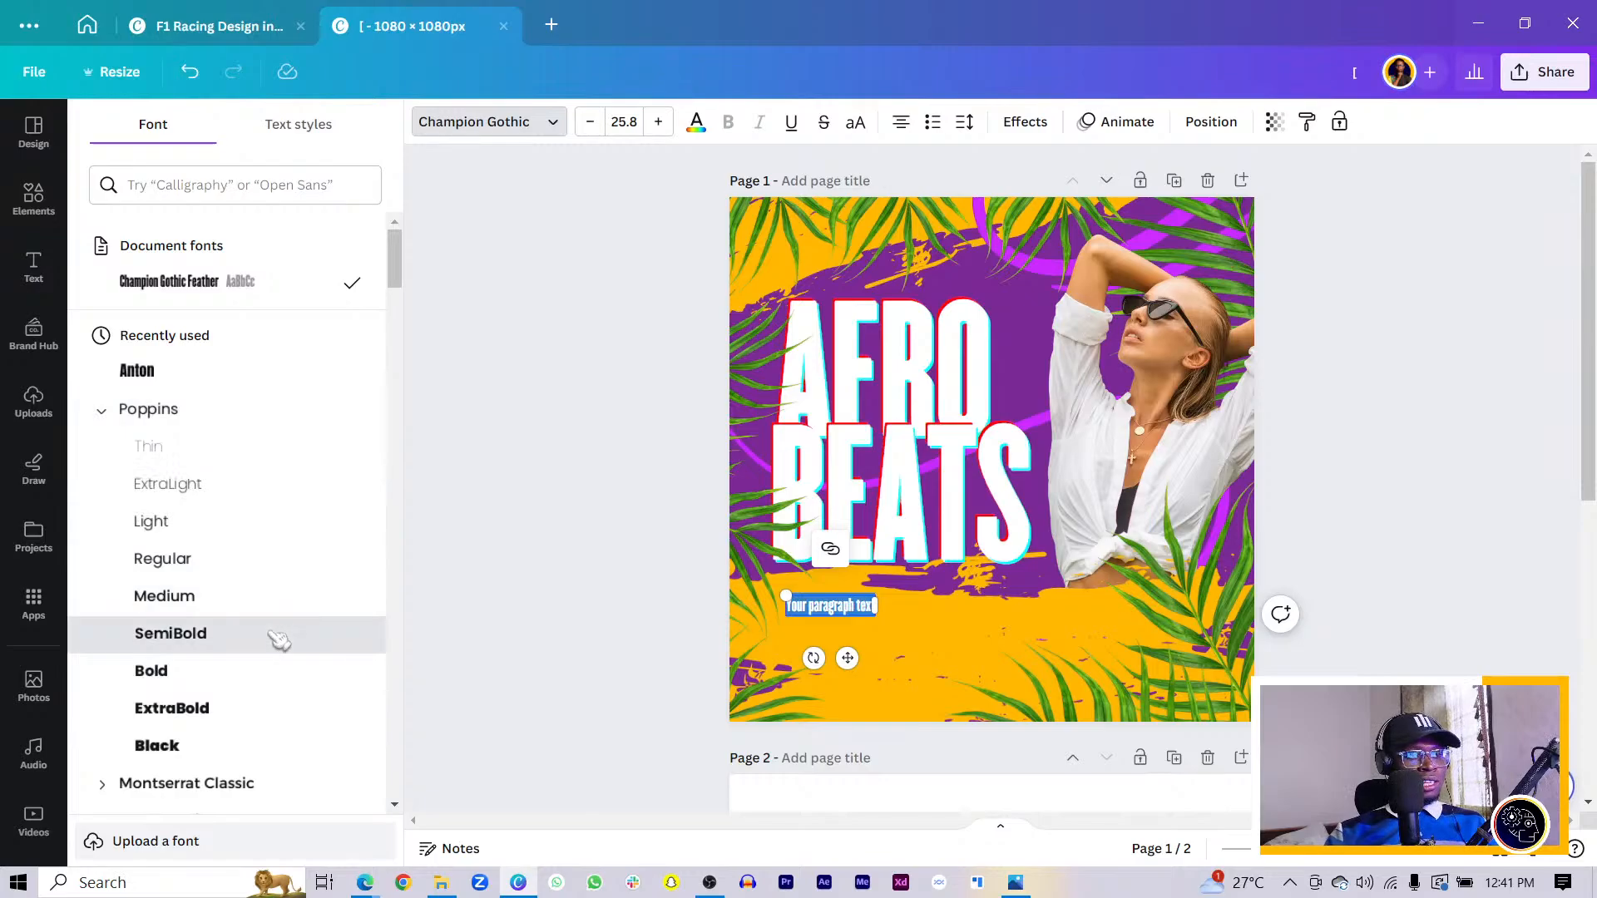
{"action": "left_click", "coordinate": [279, 634]}
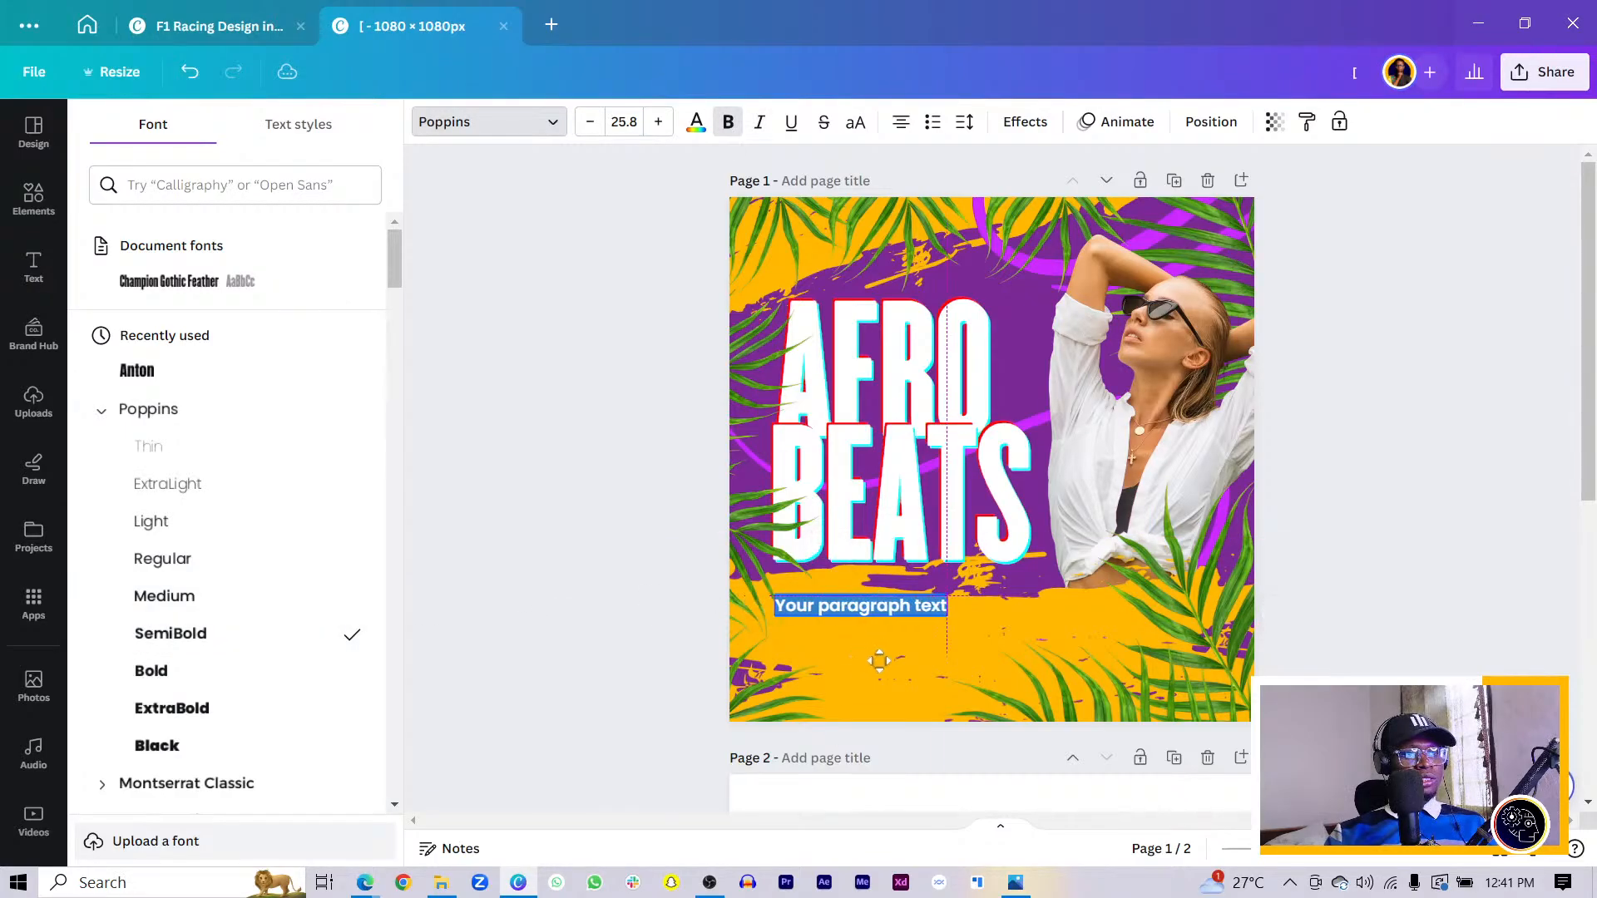
{"action": "scroll", "coordinate": [883, 658], "scroll_direction": "down", "scroll_amount": 4}
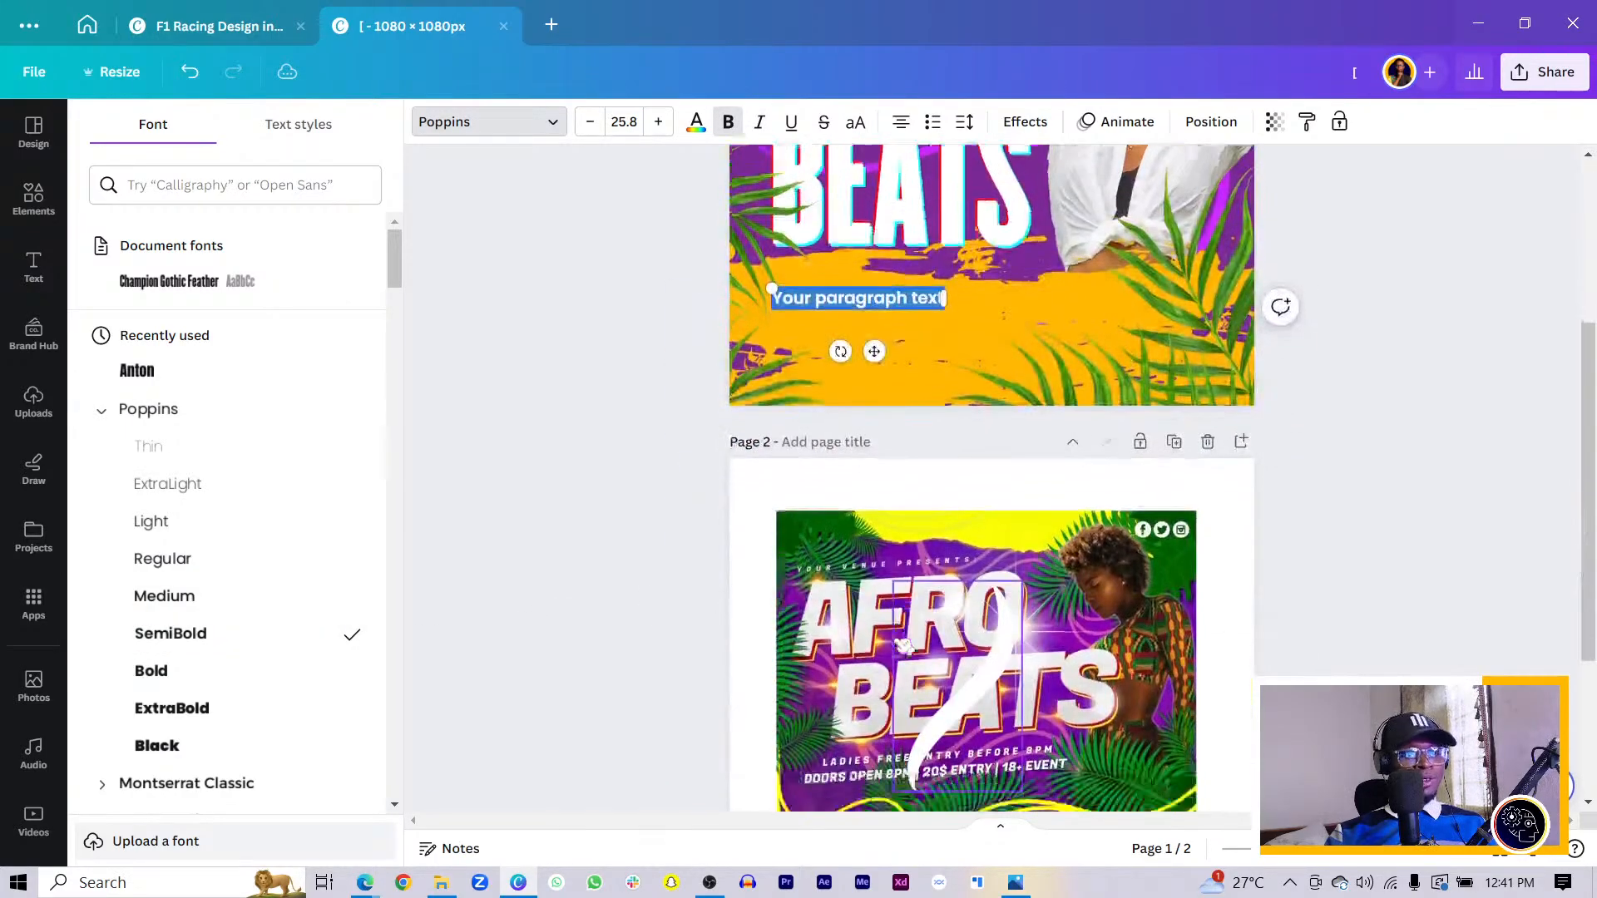
{"action": "scroll", "coordinate": [902, 645], "scroll_direction": "down", "scroll_amount": 3}
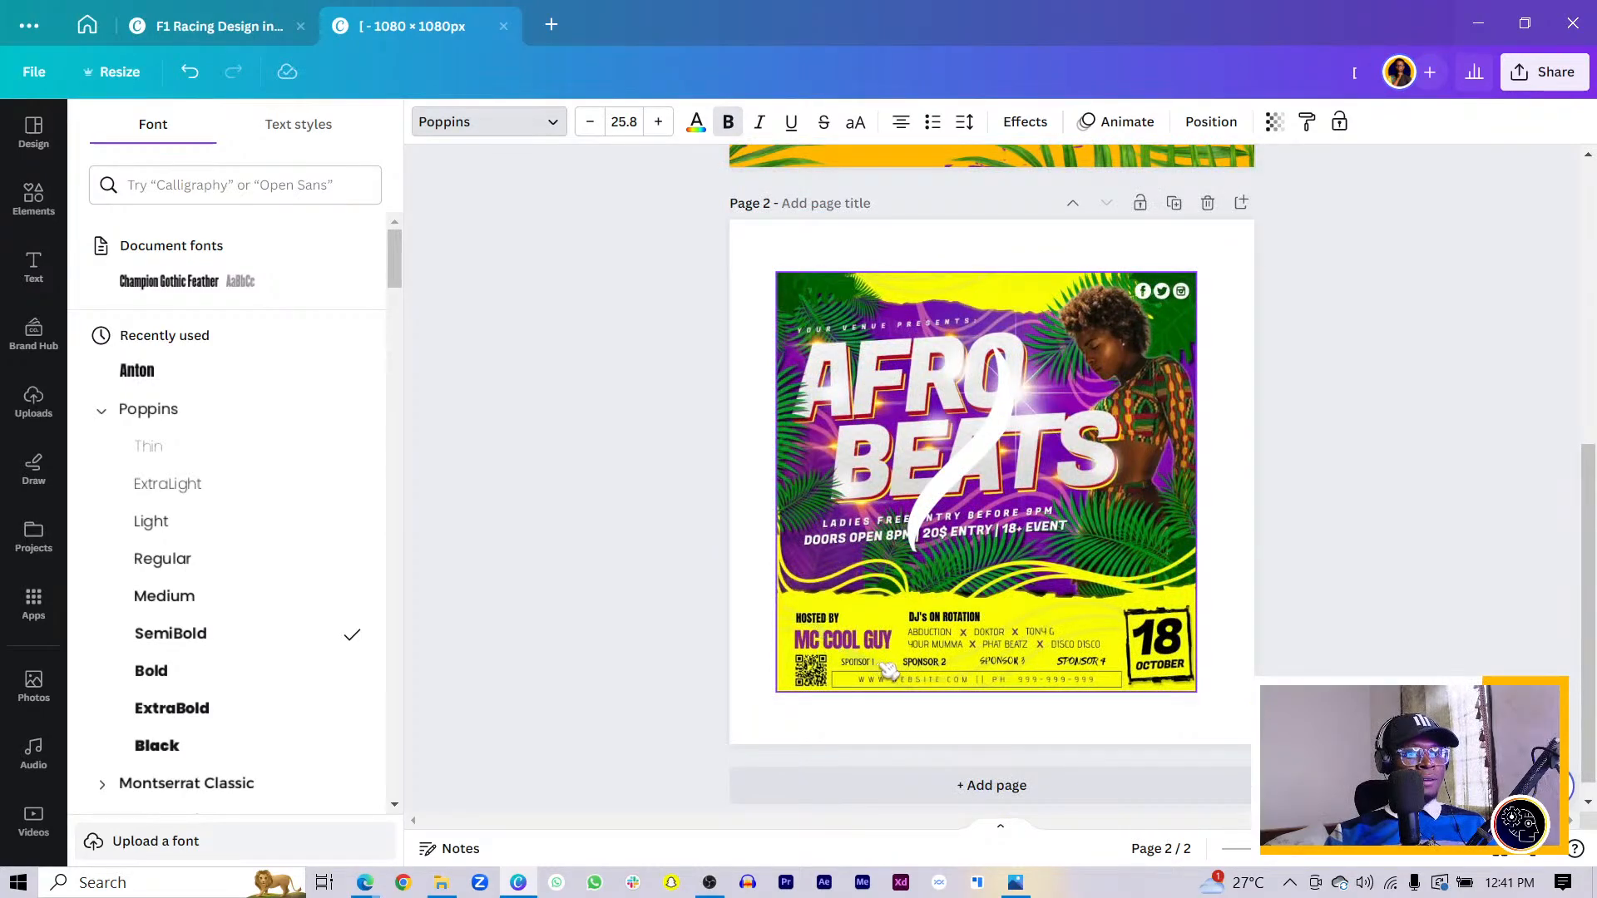
{"action": "scroll", "coordinate": [889, 670], "scroll_direction": "up", "scroll_amount": 7}
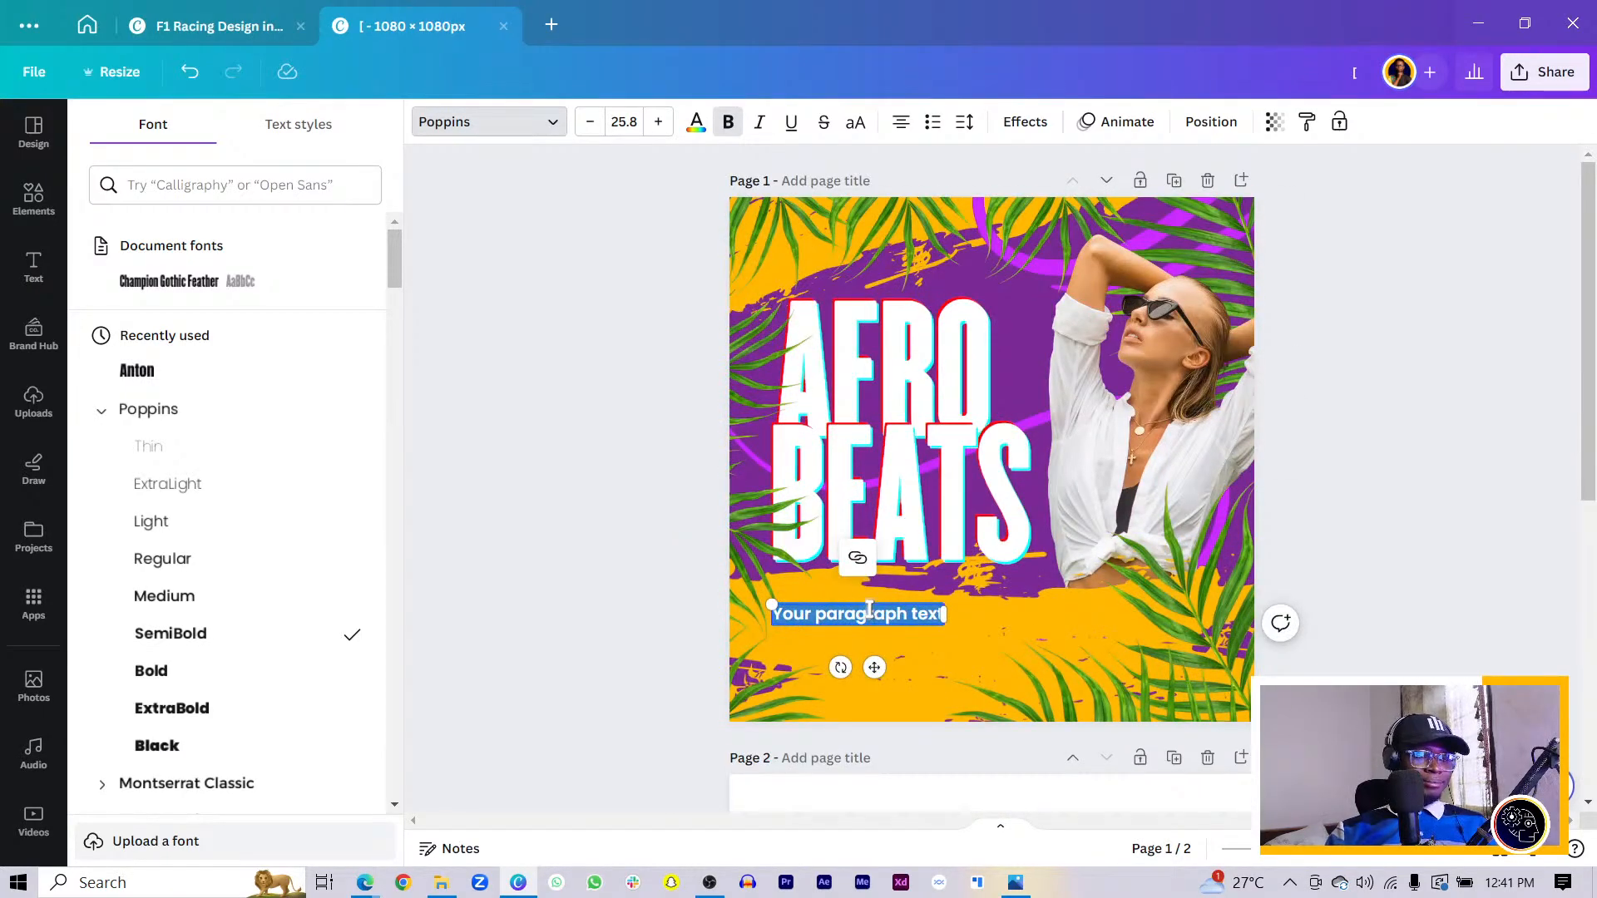
- Replace the placeholder with HOSTED BY and move it toward the lower left
{"action": "key", "text": "BackSpace"}
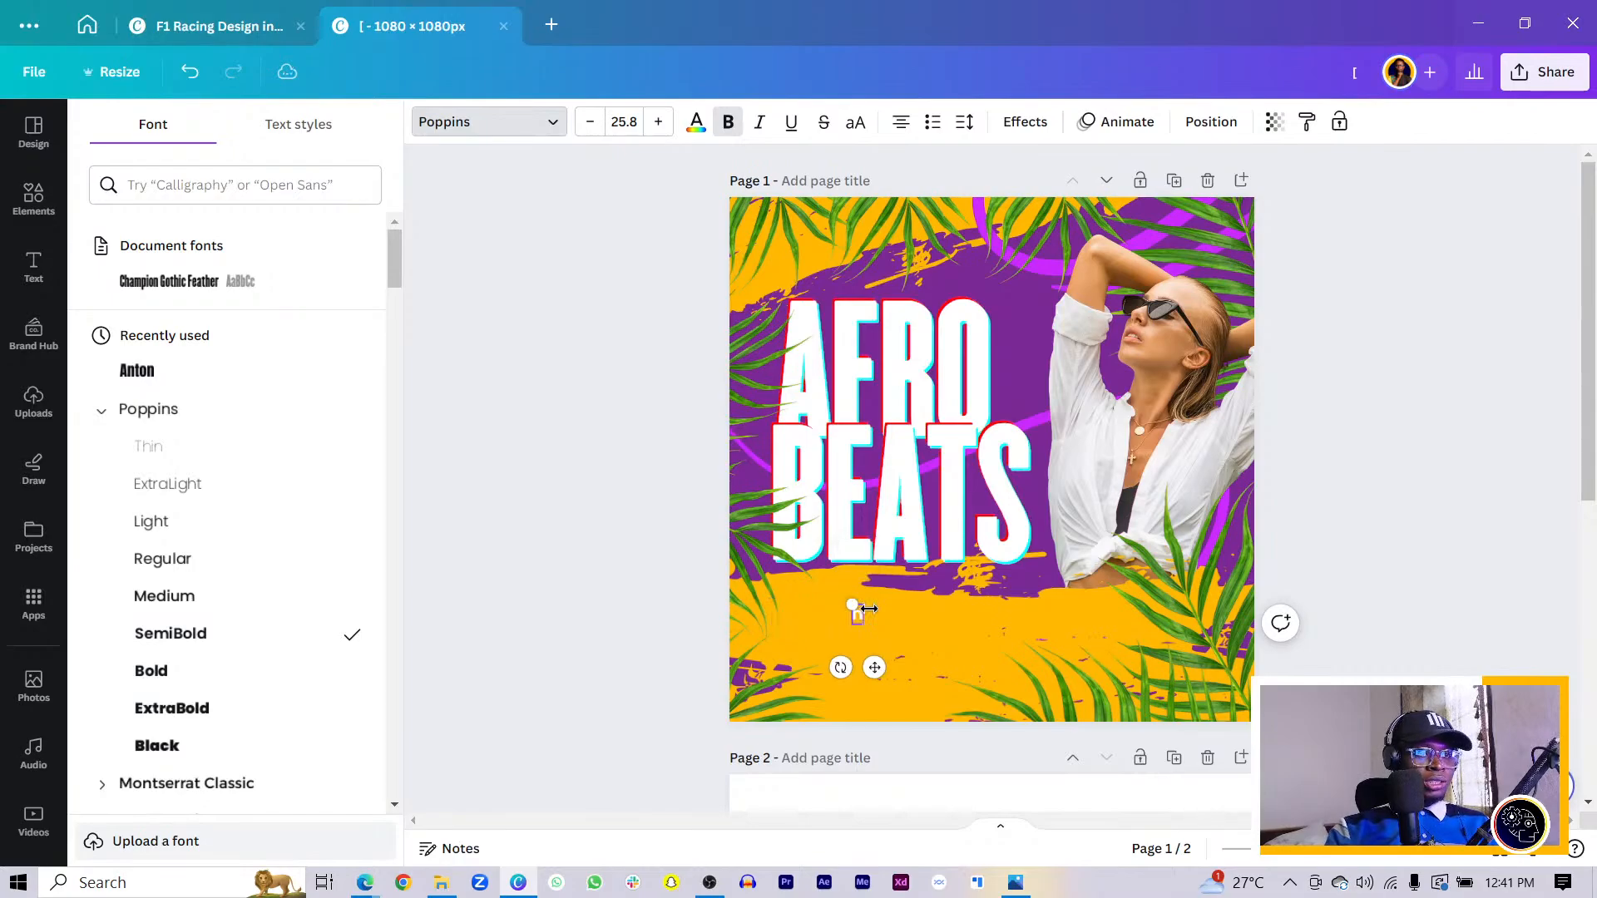
{"action": "key", "text": "Caps_Lock"}
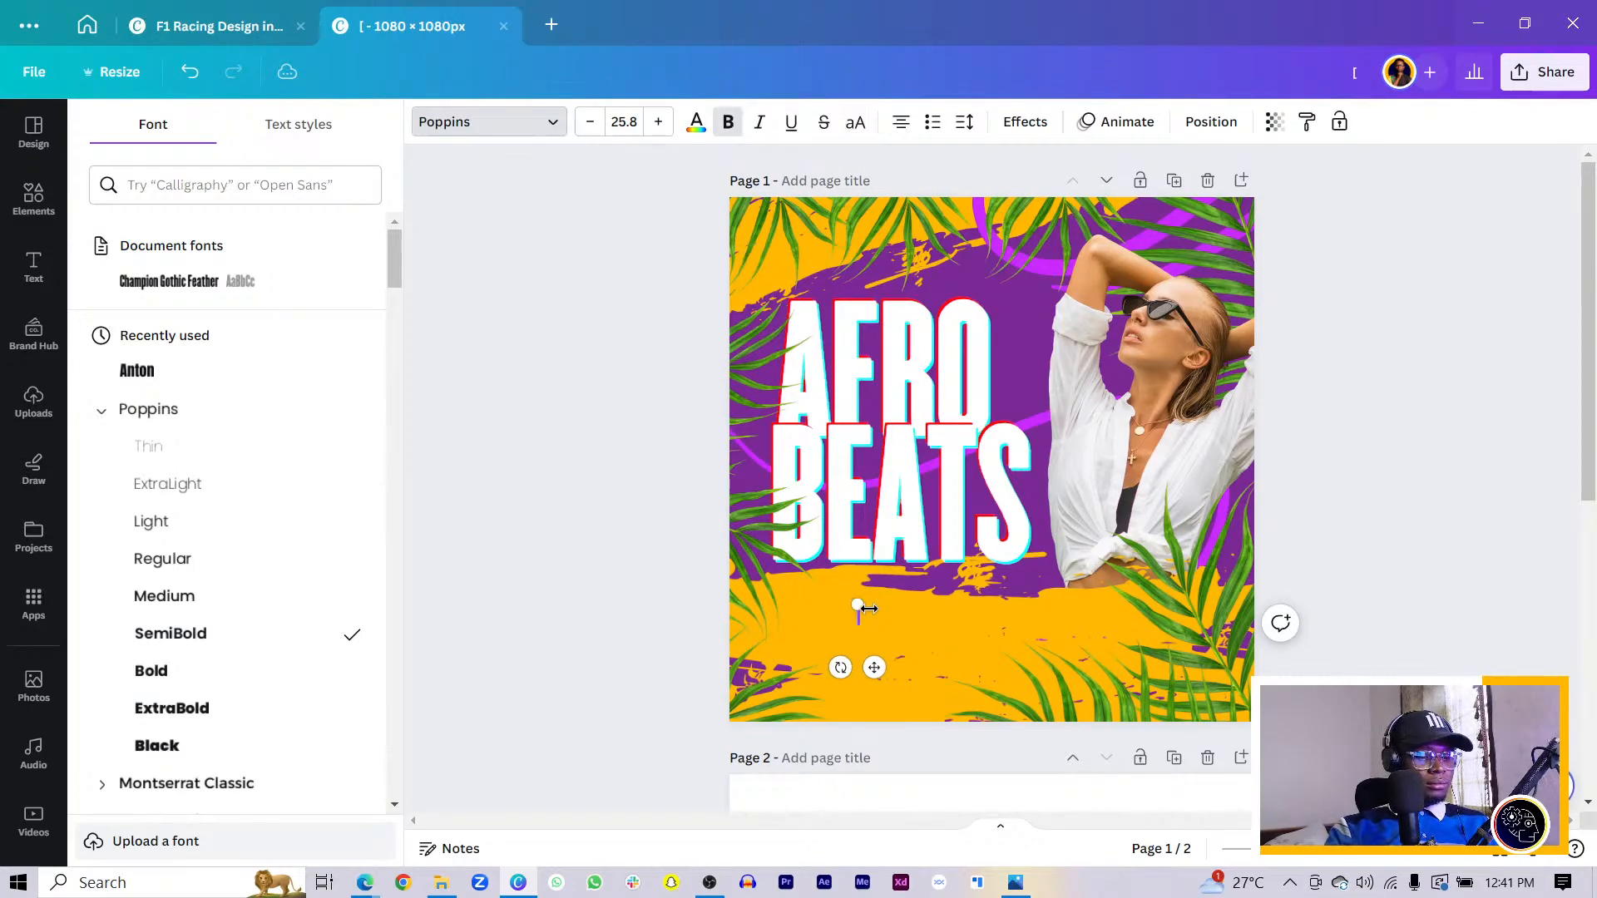
{"action": "key", "text": "Caps_Lock"}
{"action": "type", "text": "HOSTED B"}
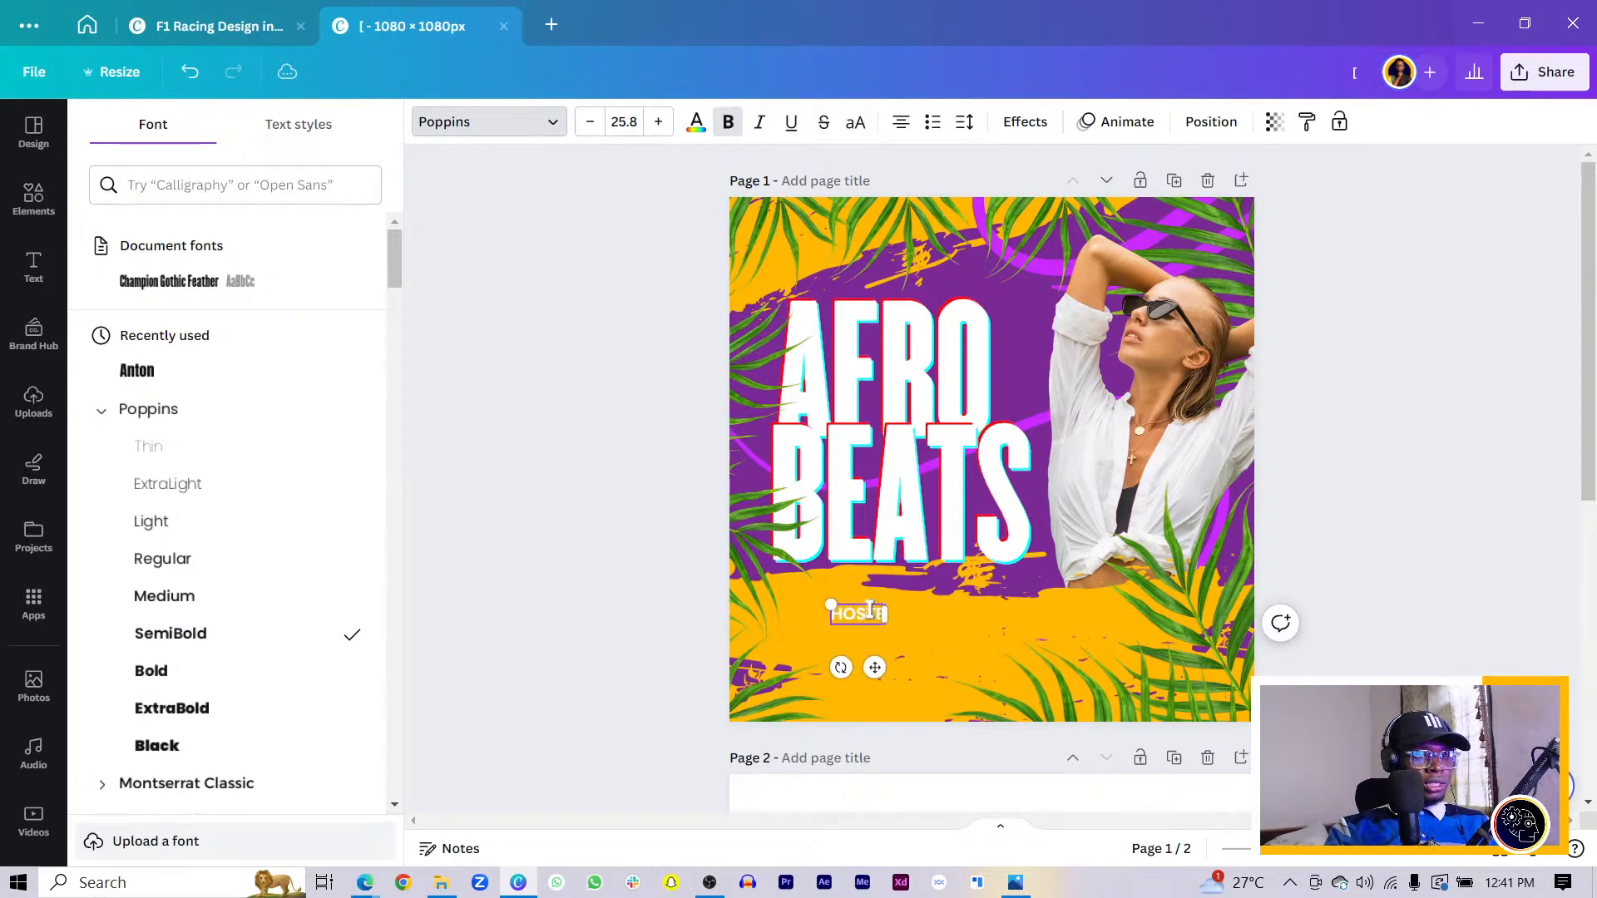
{"action": "type", "text": "Y"}
{"action": "left_click_drag", "start_coordinate": [874, 668], "coordinate": [842, 668]}
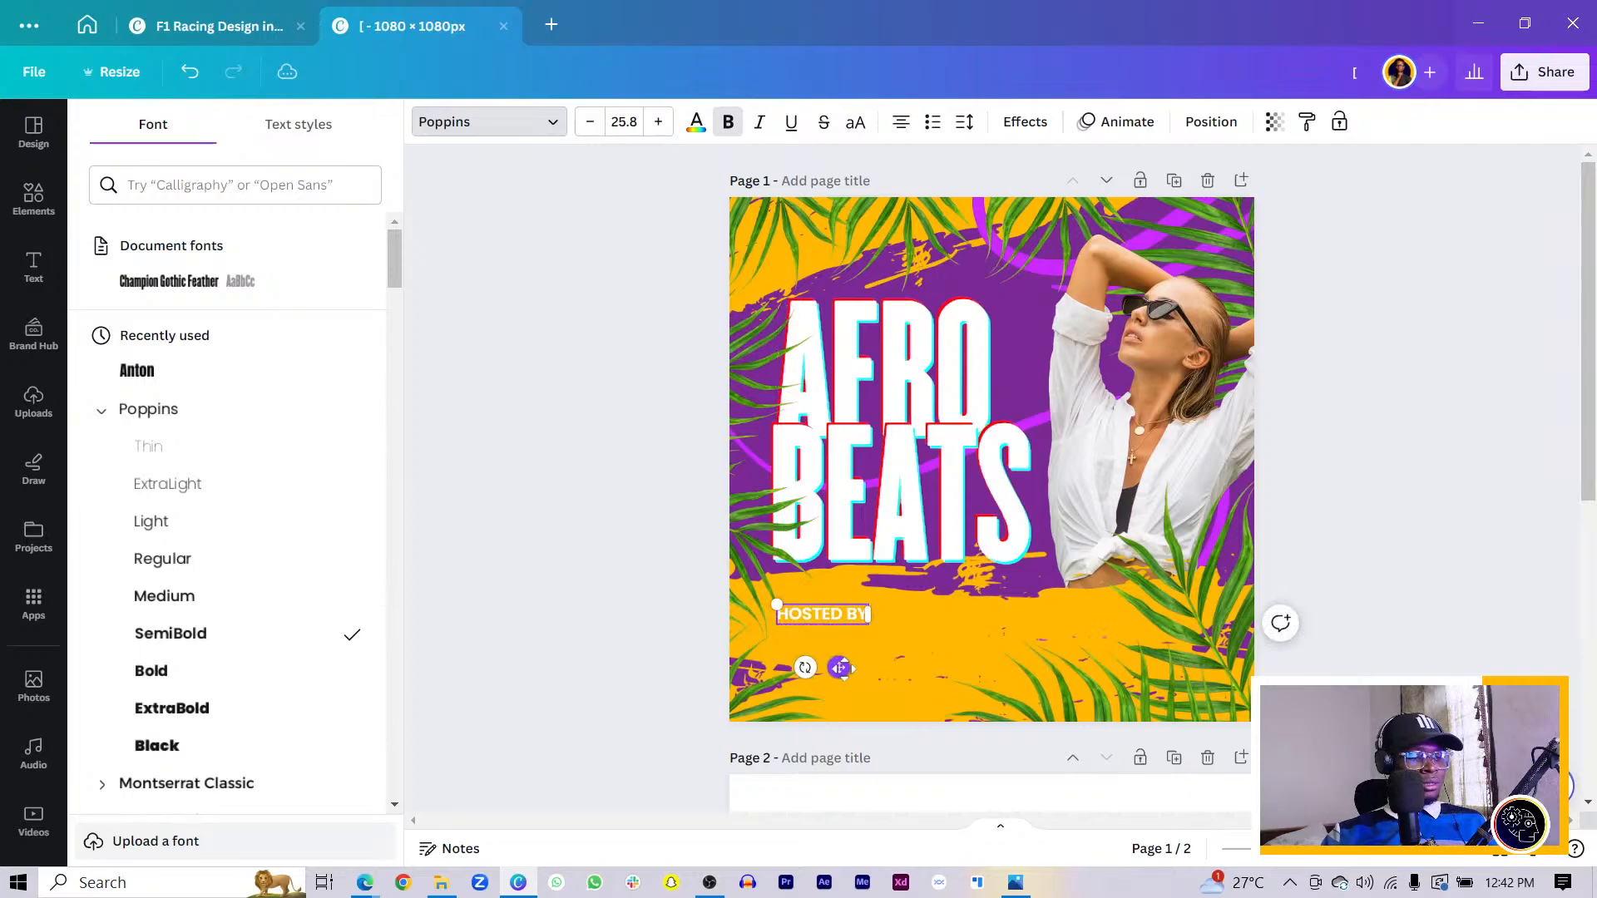
- Duplicate HOSTED BY below itself and retype the copy as the host's name at size 41.4
{"action": "left_click", "coordinate": [33, 198]}
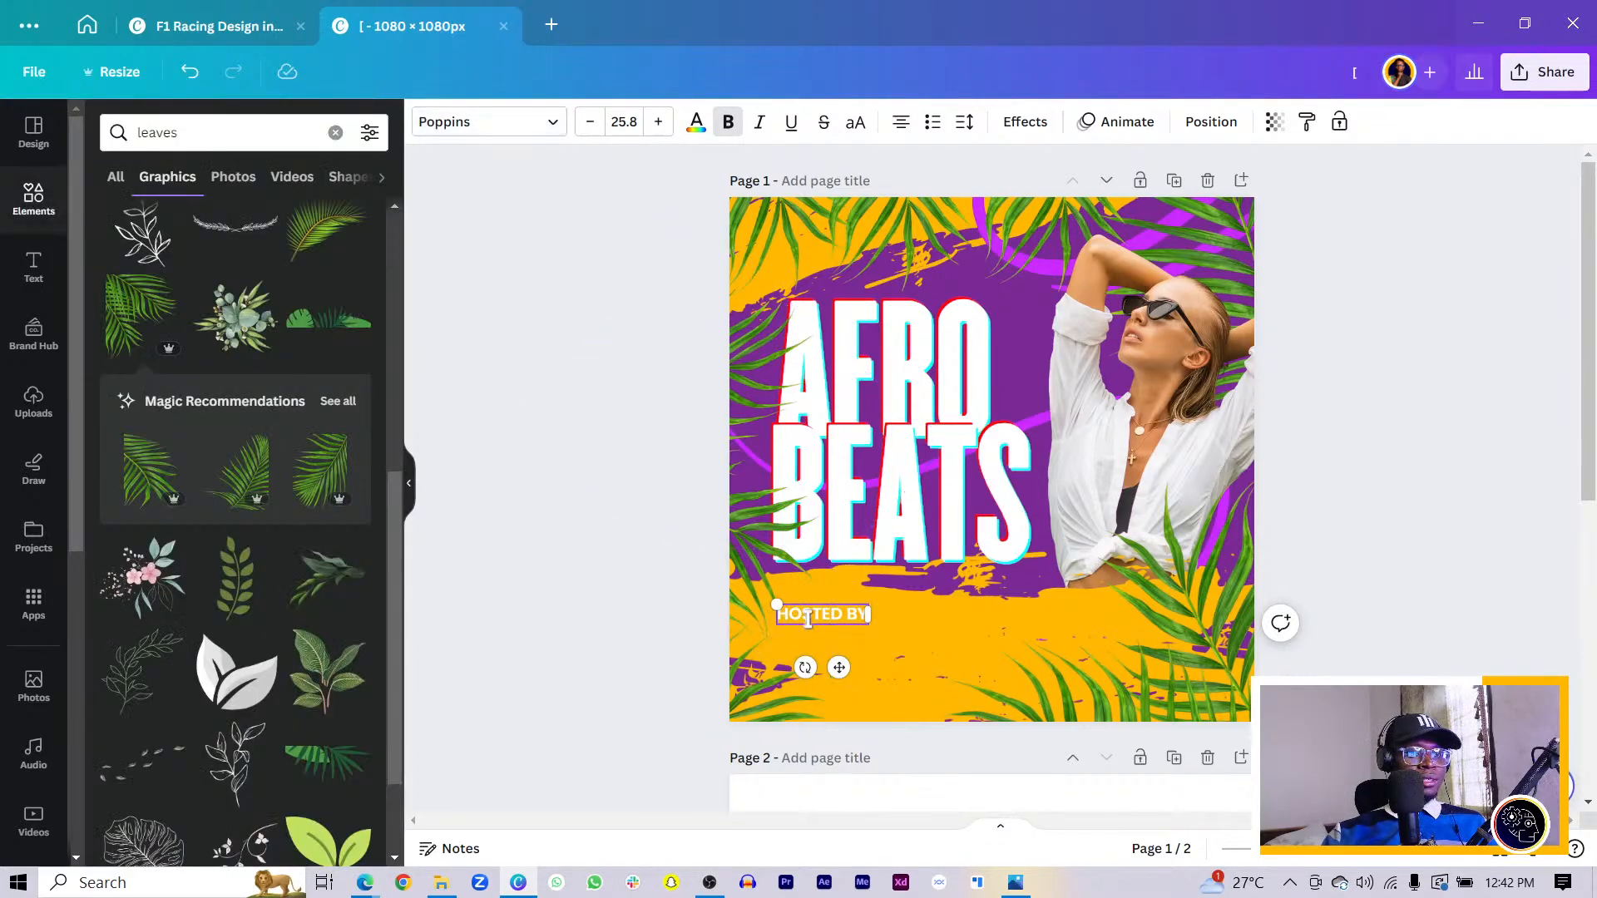
{"action": "left_click_drag", "start_coordinate": [840, 668], "coordinate": [836, 682], "text": "alt"}
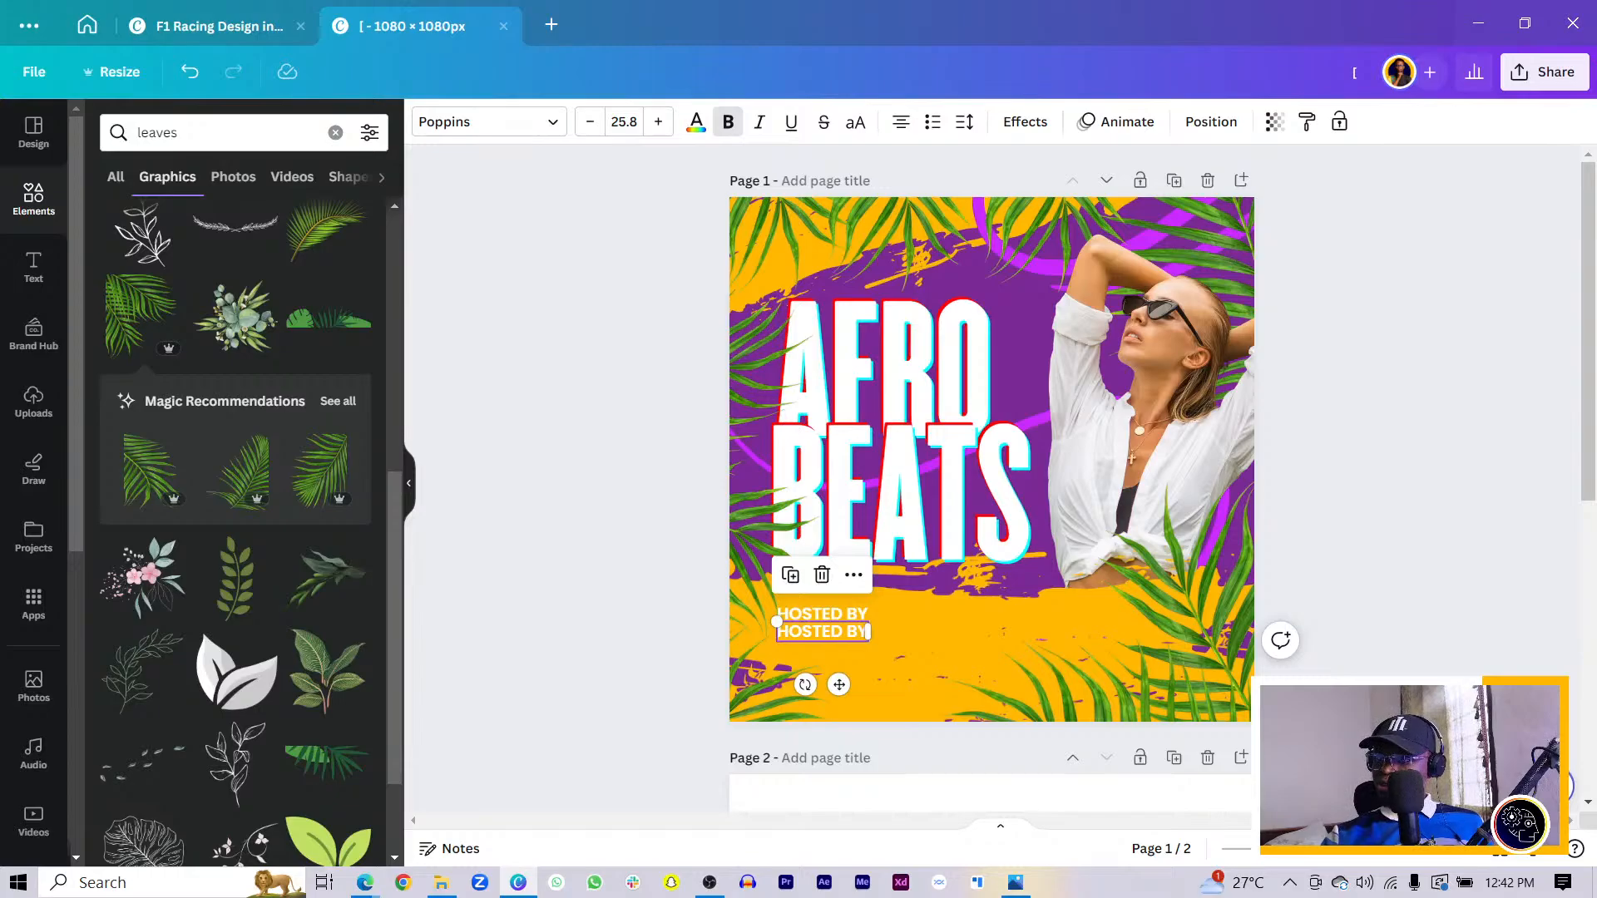
{"action": "double_click", "coordinate": [819, 634]}
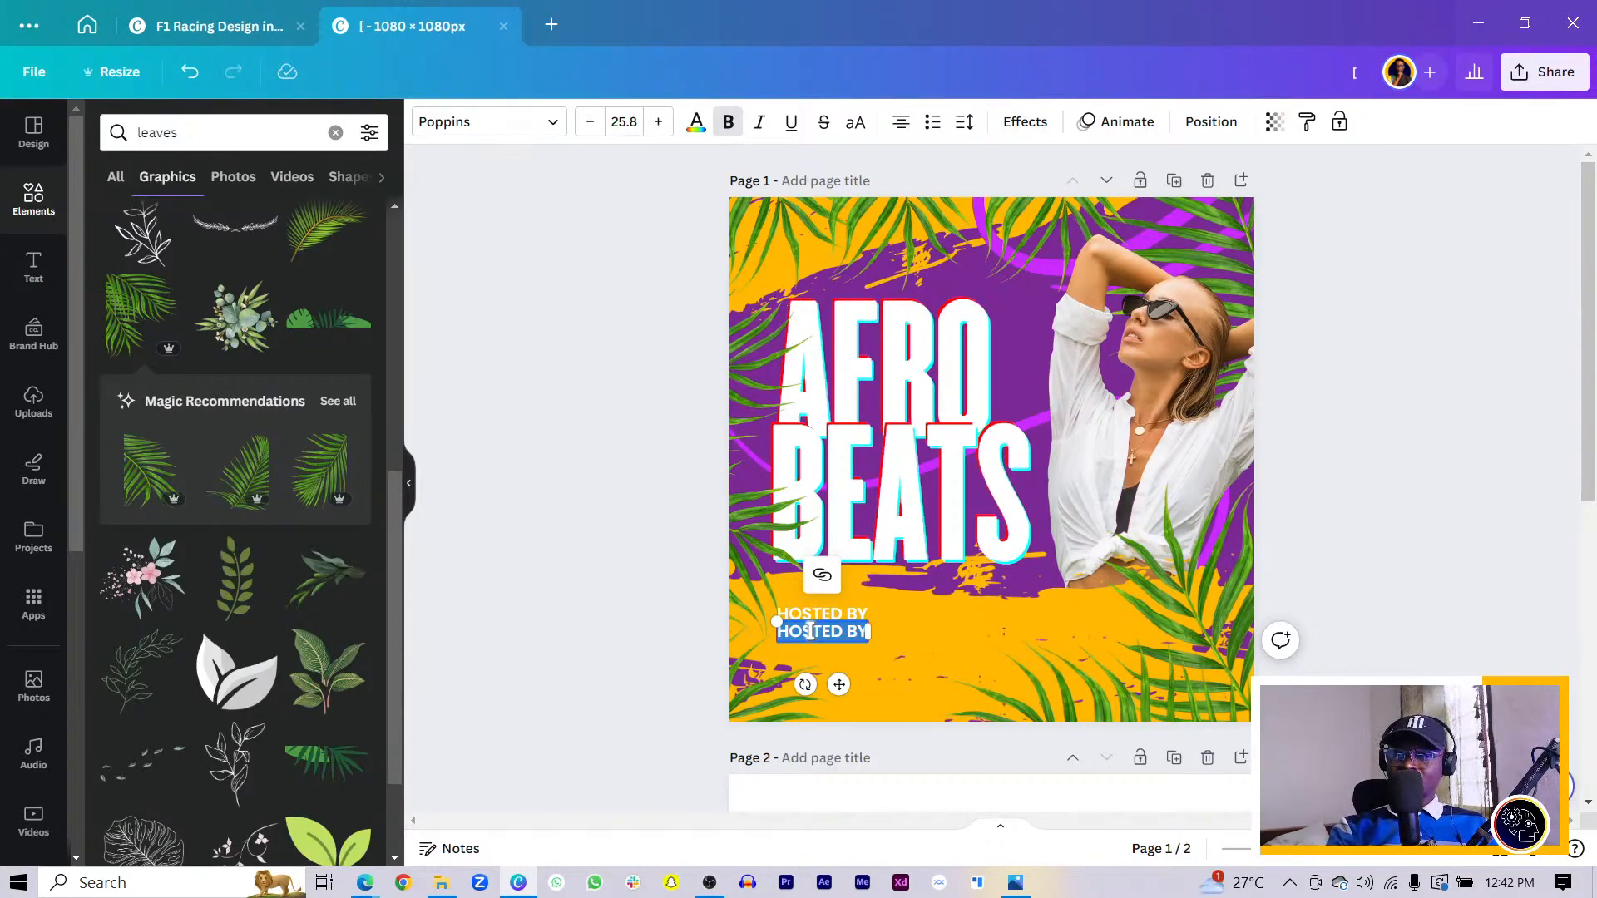
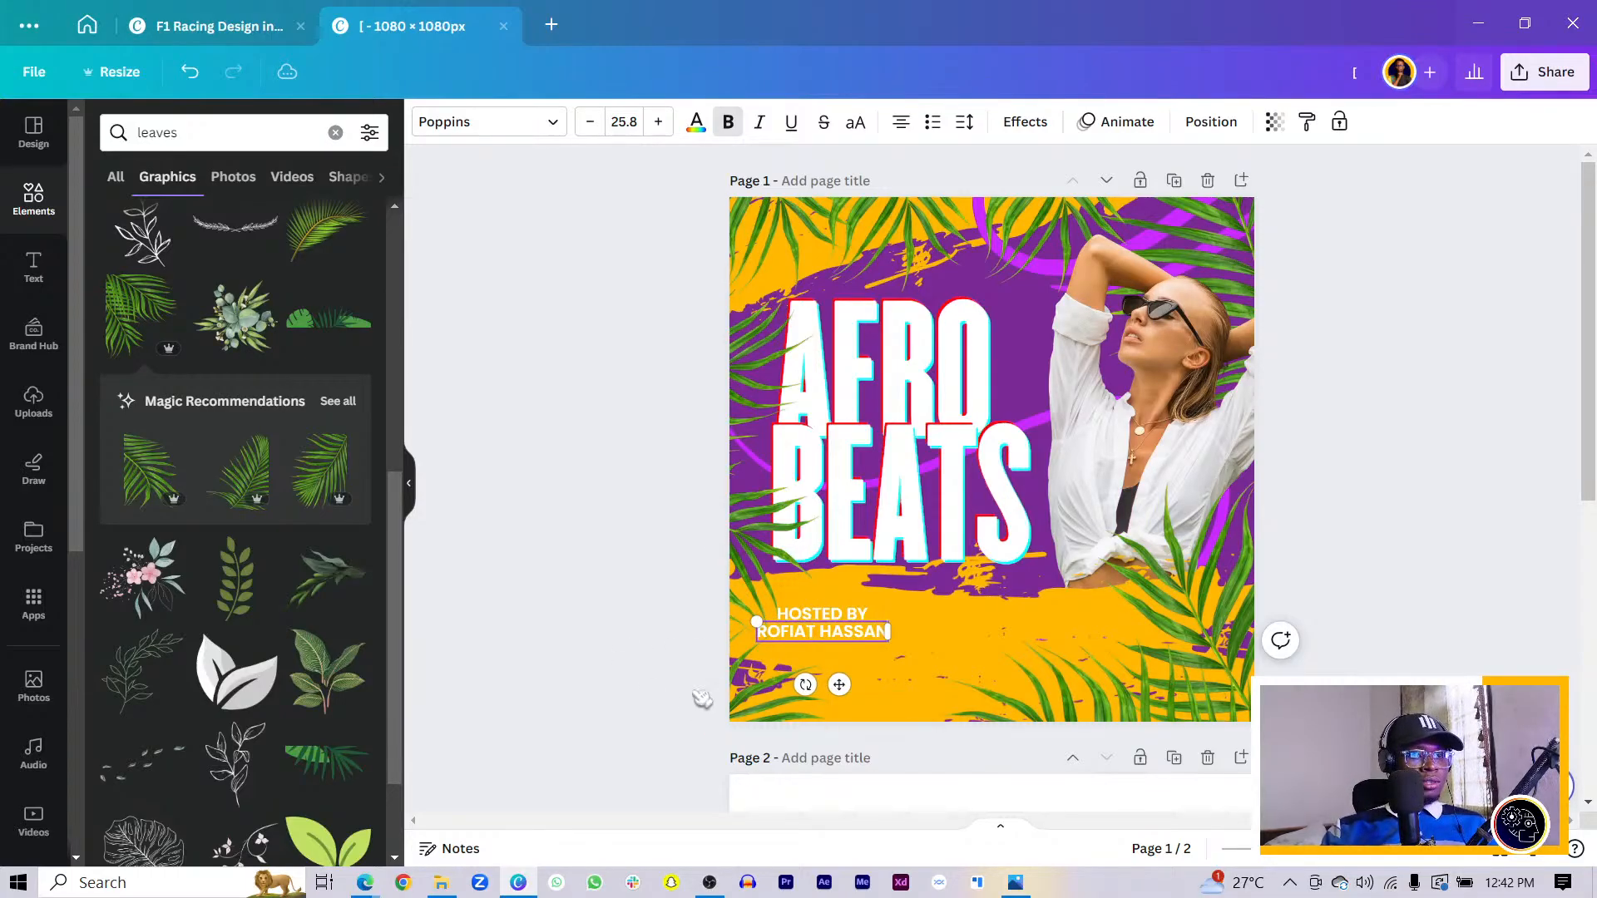
{"action": "left_click_drag", "start_coordinate": [840, 685], "coordinate": [988, 674]}
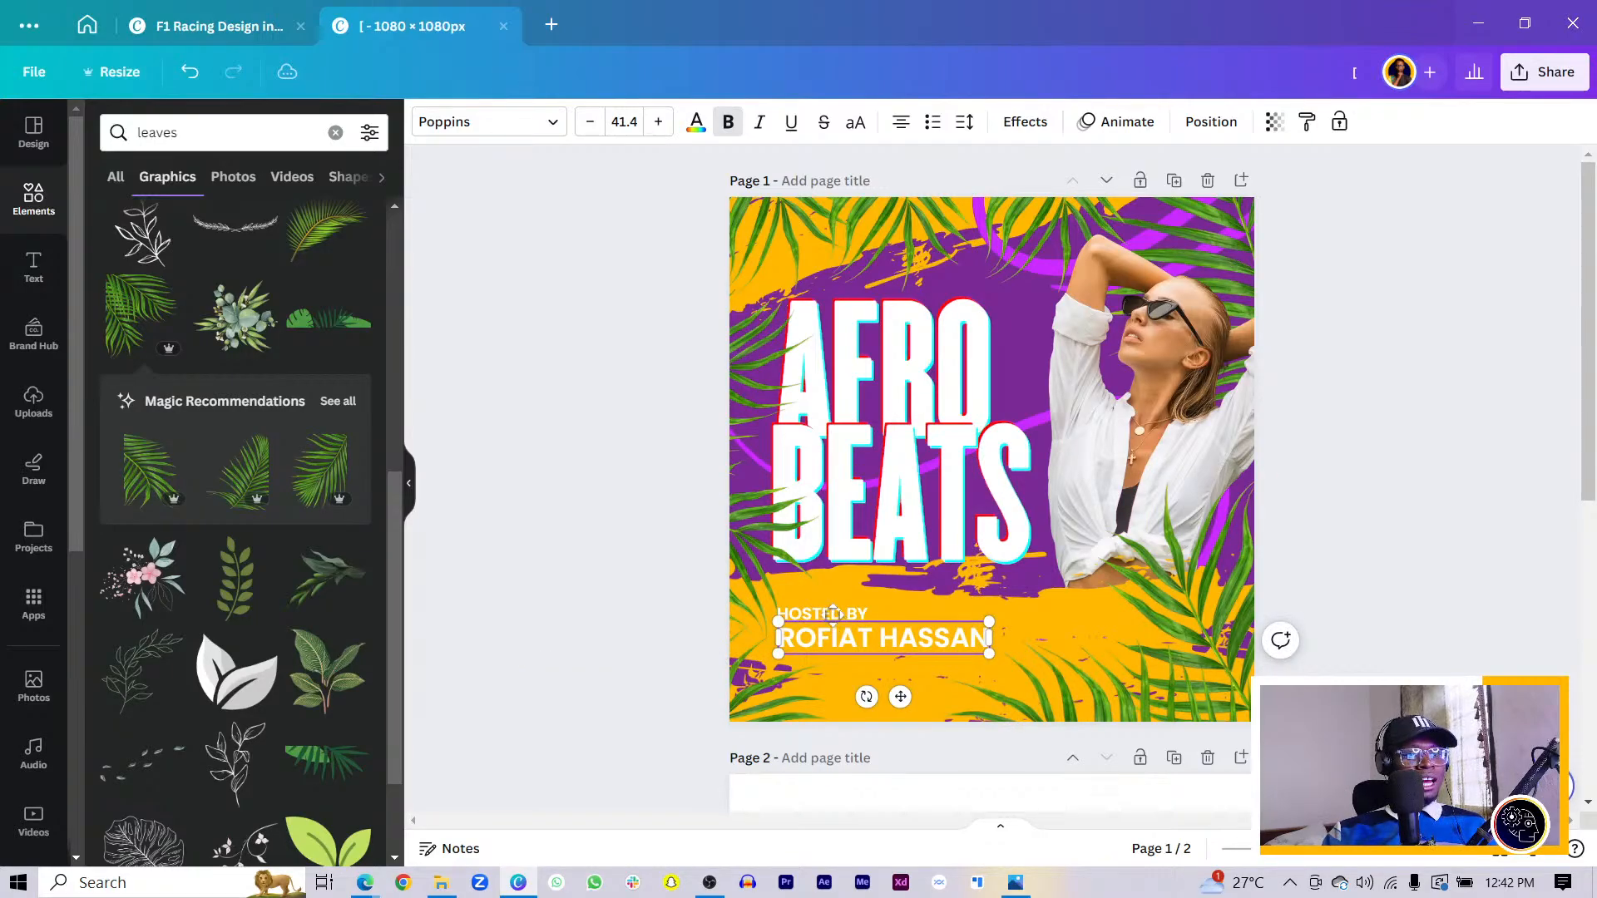
{"action": "left_click", "coordinate": [833, 614], "text": "shift"}
{"action": "left_click_drag", "start_coordinate": [834, 614], "coordinate": [828, 616]}
{"action": "left_click", "coordinate": [532, 669]}
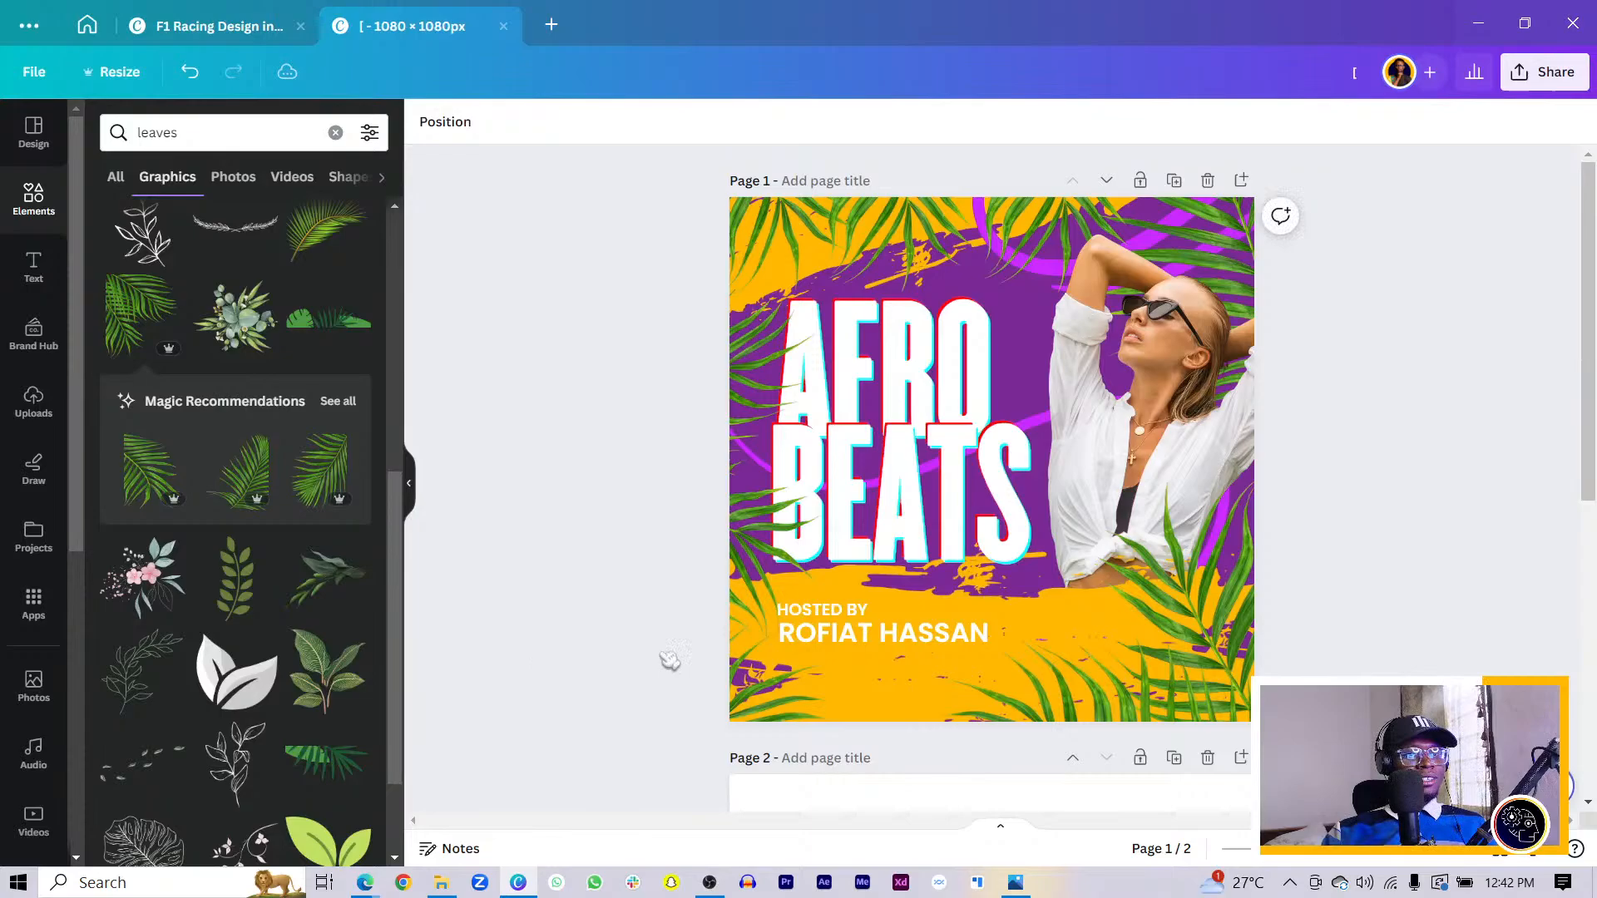
- Push the palm leaf partly off the right edge and stretch the yellow brush shape across the bottom right
{"action": "left_click", "coordinate": [832, 641]}
{"action": "scroll", "coordinate": [832, 640], "scroll_direction": "down", "scroll_amount": 7}
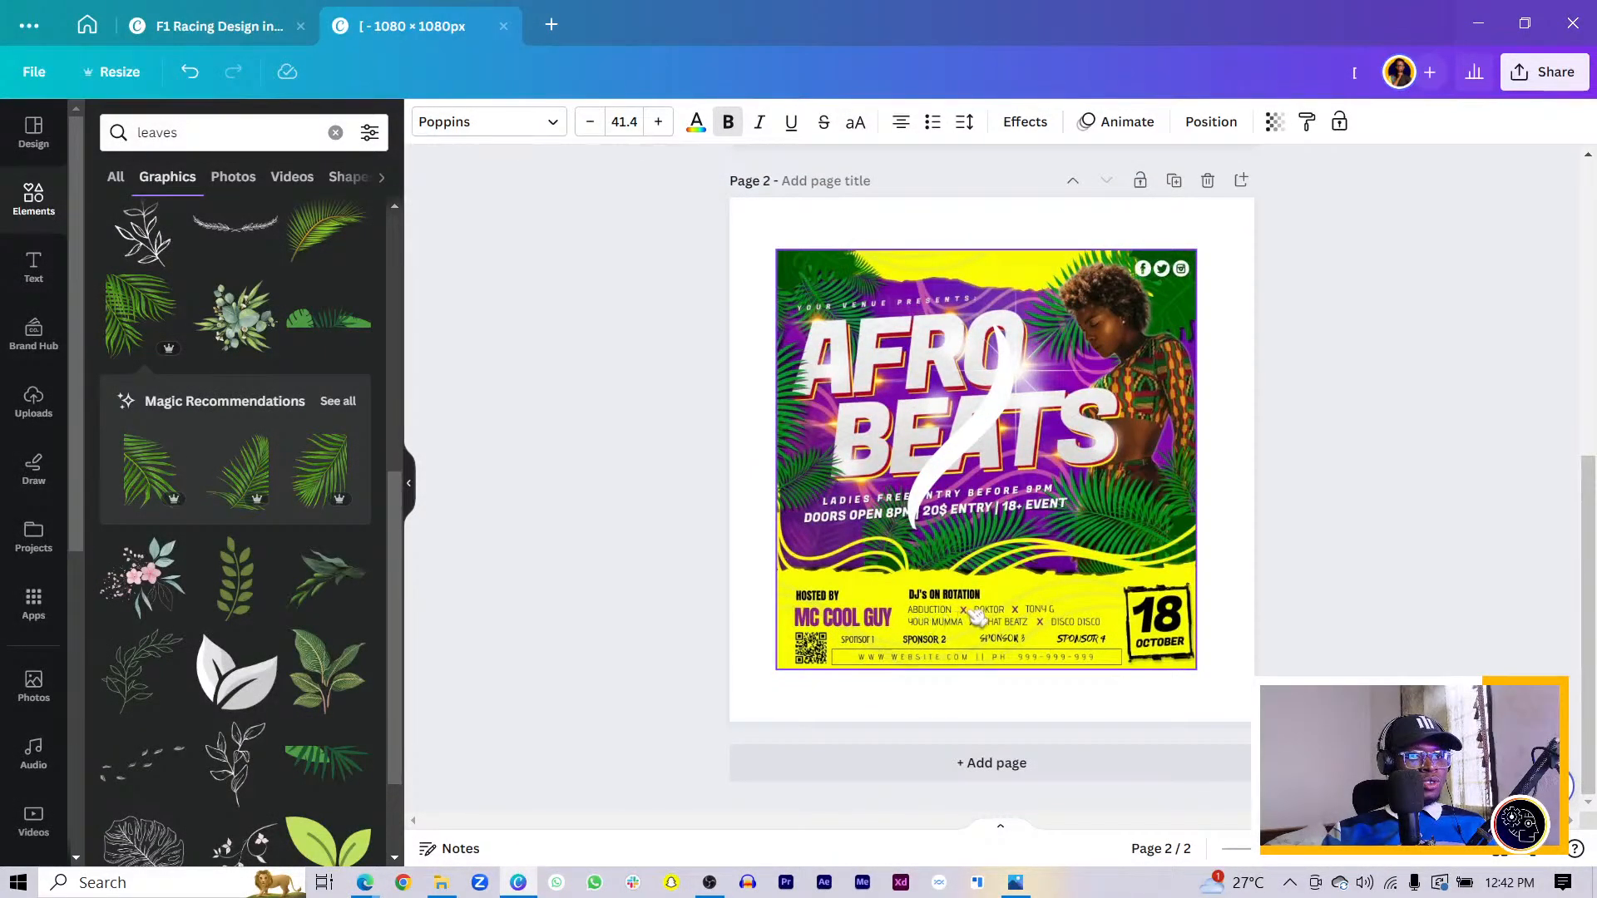
{"action": "scroll", "coordinate": [977, 624], "scroll_direction": "up", "scroll_amount": 7}
{"action": "left_click_drag", "start_coordinate": [889, 640], "coordinate": [1043, 732]}
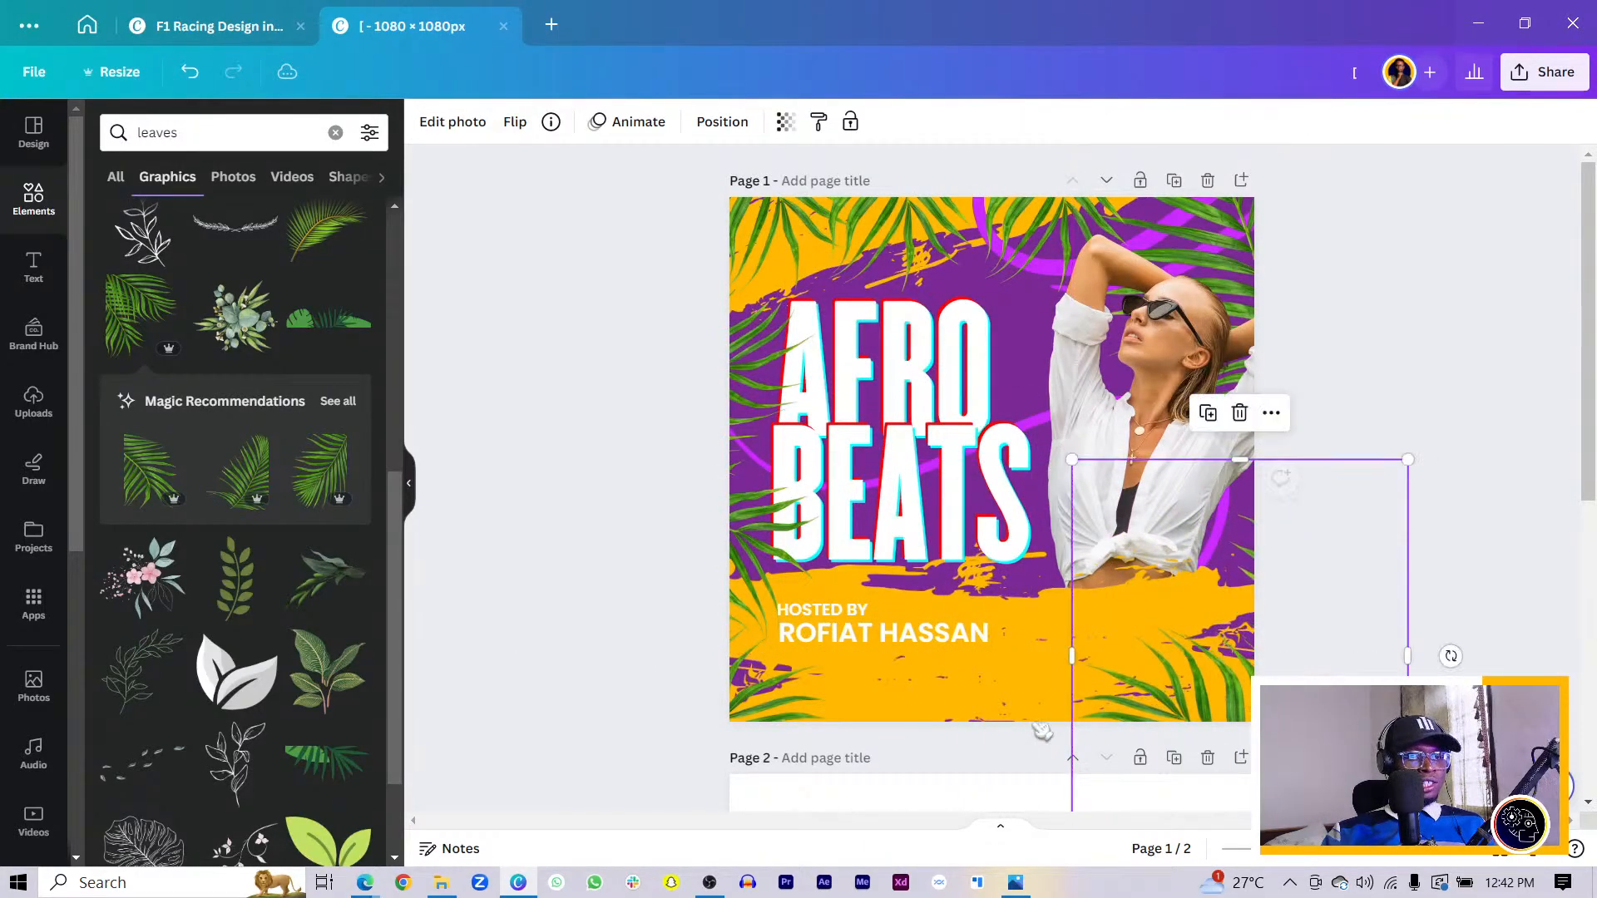
{"action": "left_click", "coordinate": [965, 682]}
{"action": "mouse_move", "coordinate": [965, 682]}
{"action": "left_mouse_down"}
{"action": "mouse_move", "coordinate": [1333, 658]}
{"action": "mouse_move", "coordinate": [1327, 672]}
{"action": "left_mouse_up"}
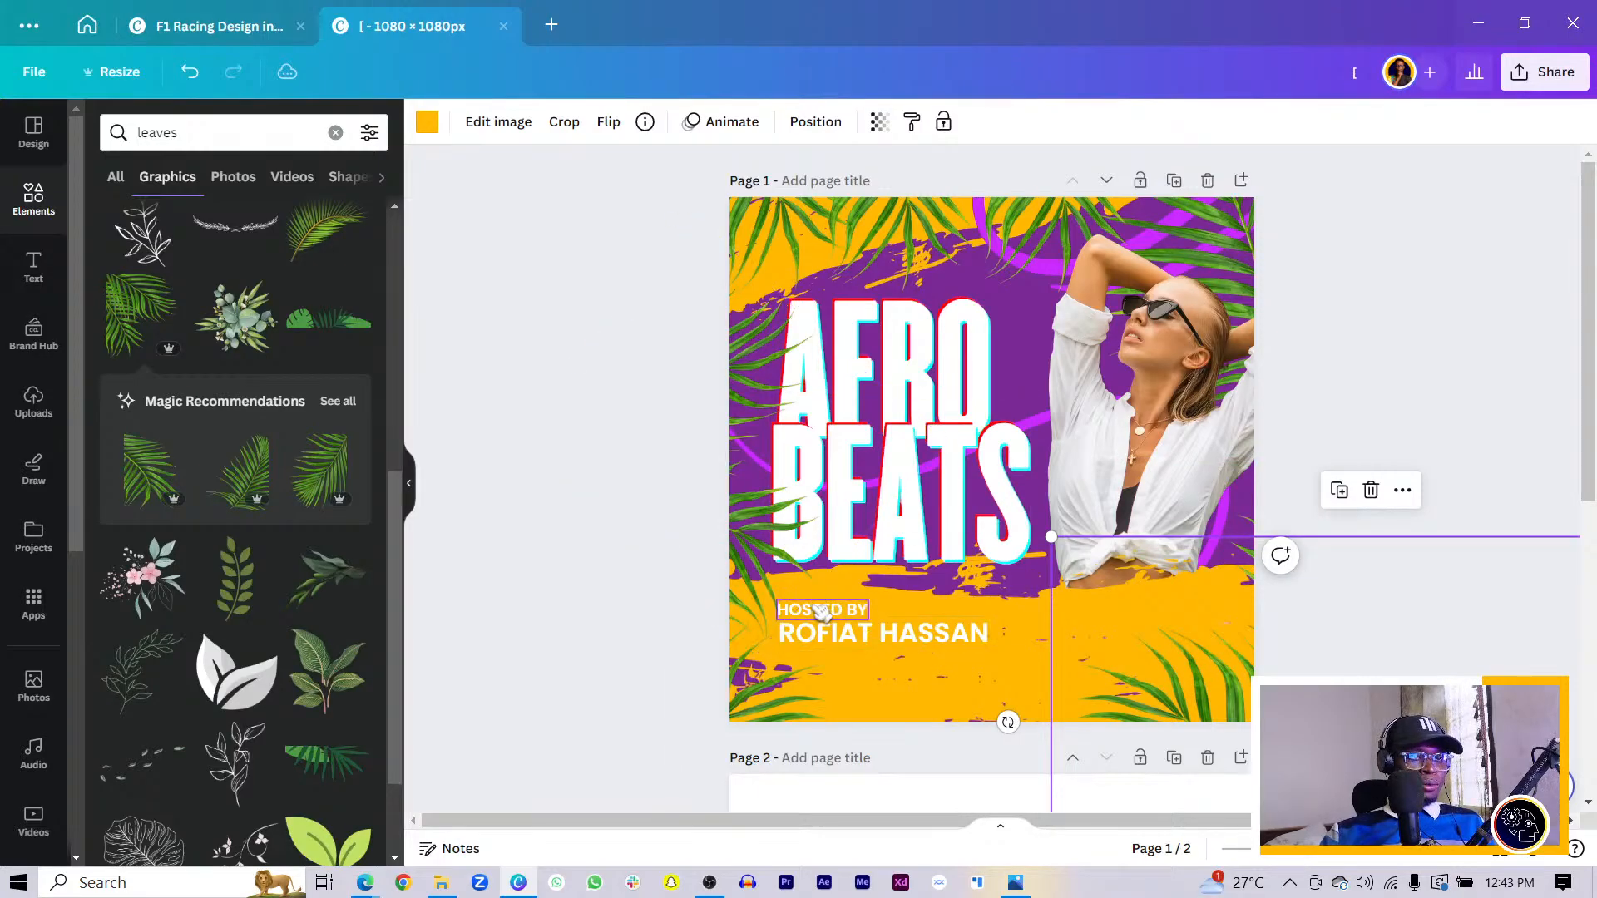
- Duplicate HOSTED BY to the right and retype the copy as DJs ON ROTATION
{"action": "left_click_drag", "start_coordinate": [822, 613], "coordinate": [1106, 658]}
{"action": "double_click", "coordinate": [1108, 610]}
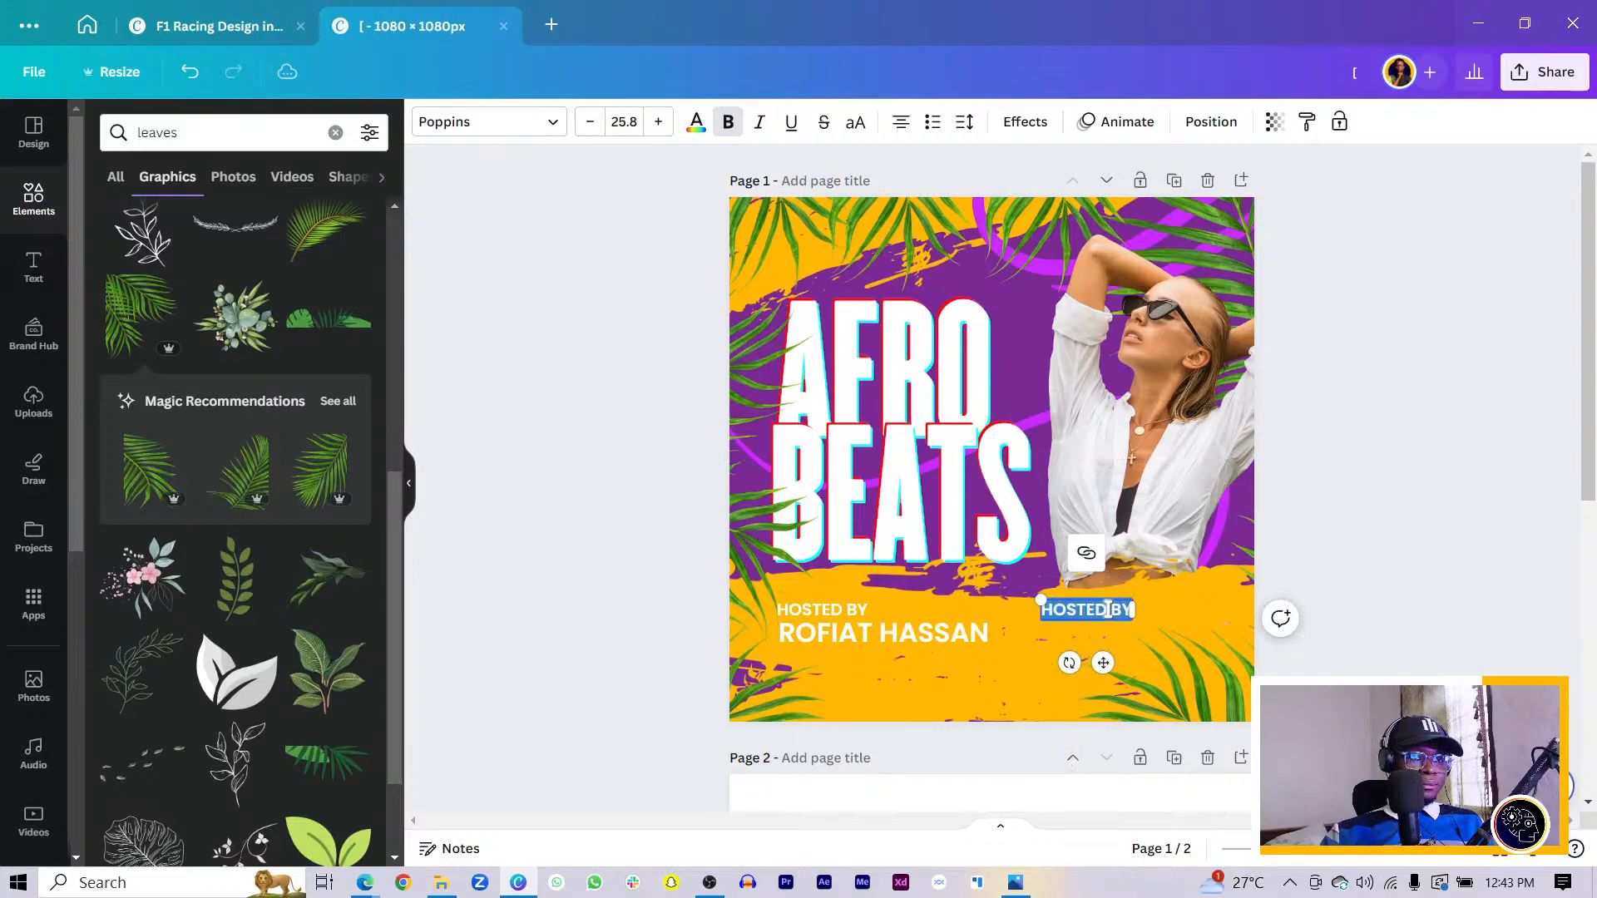
{"action": "key", "text": "BackSpace"}
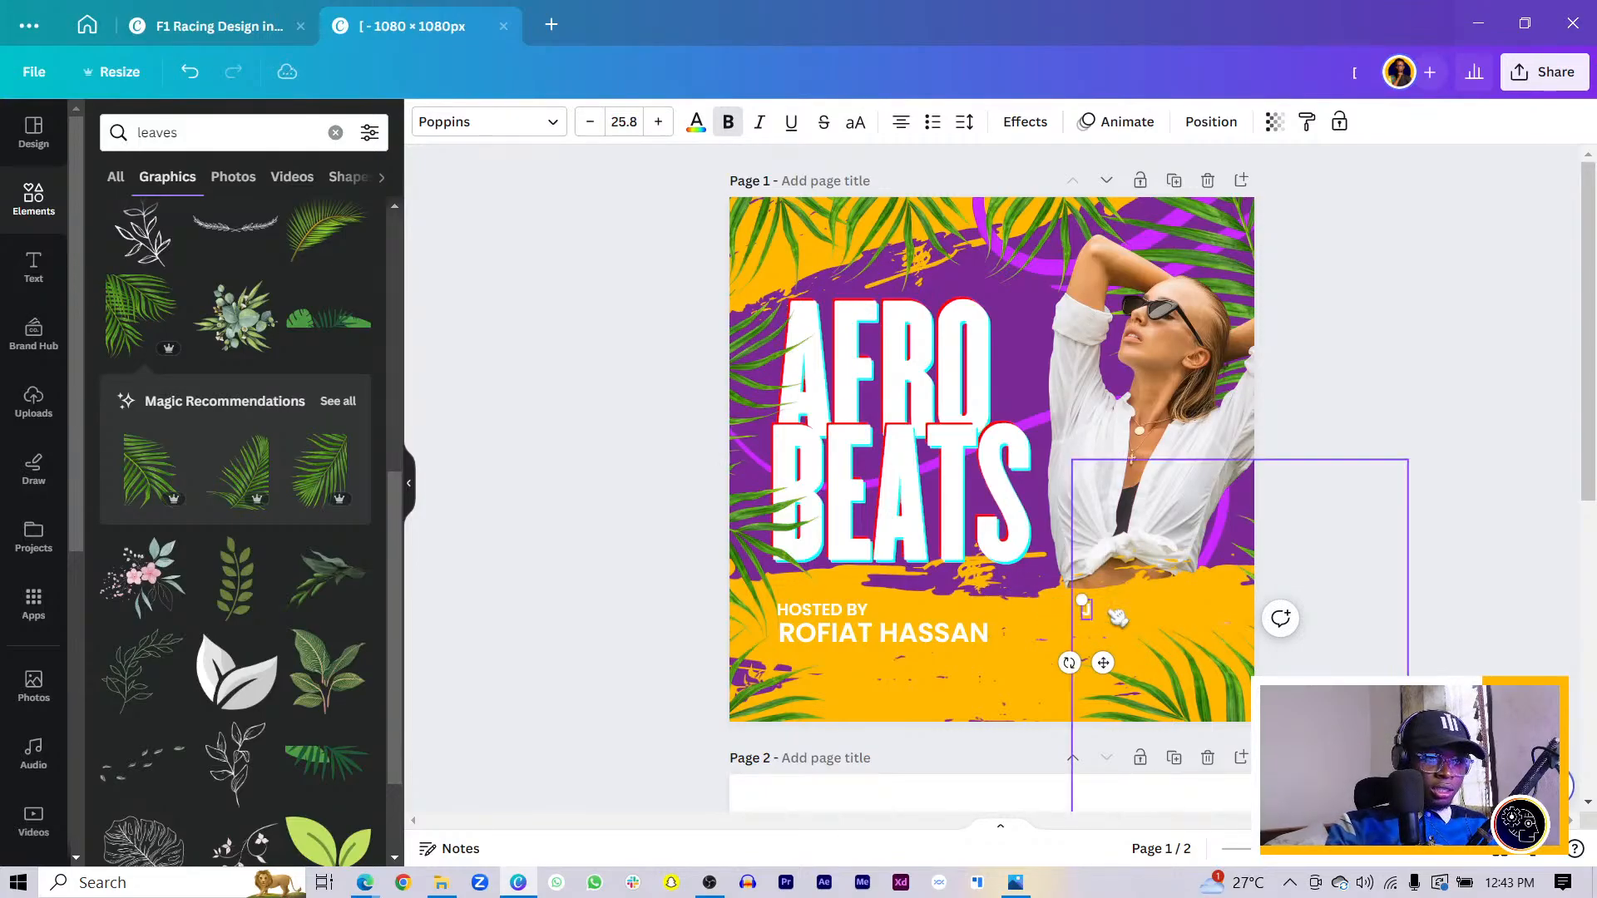
{"action": "type", "text": "S."}
{"action": "key", "text": "BackSpace"}
{"action": "key", "text": "BackSpace"}
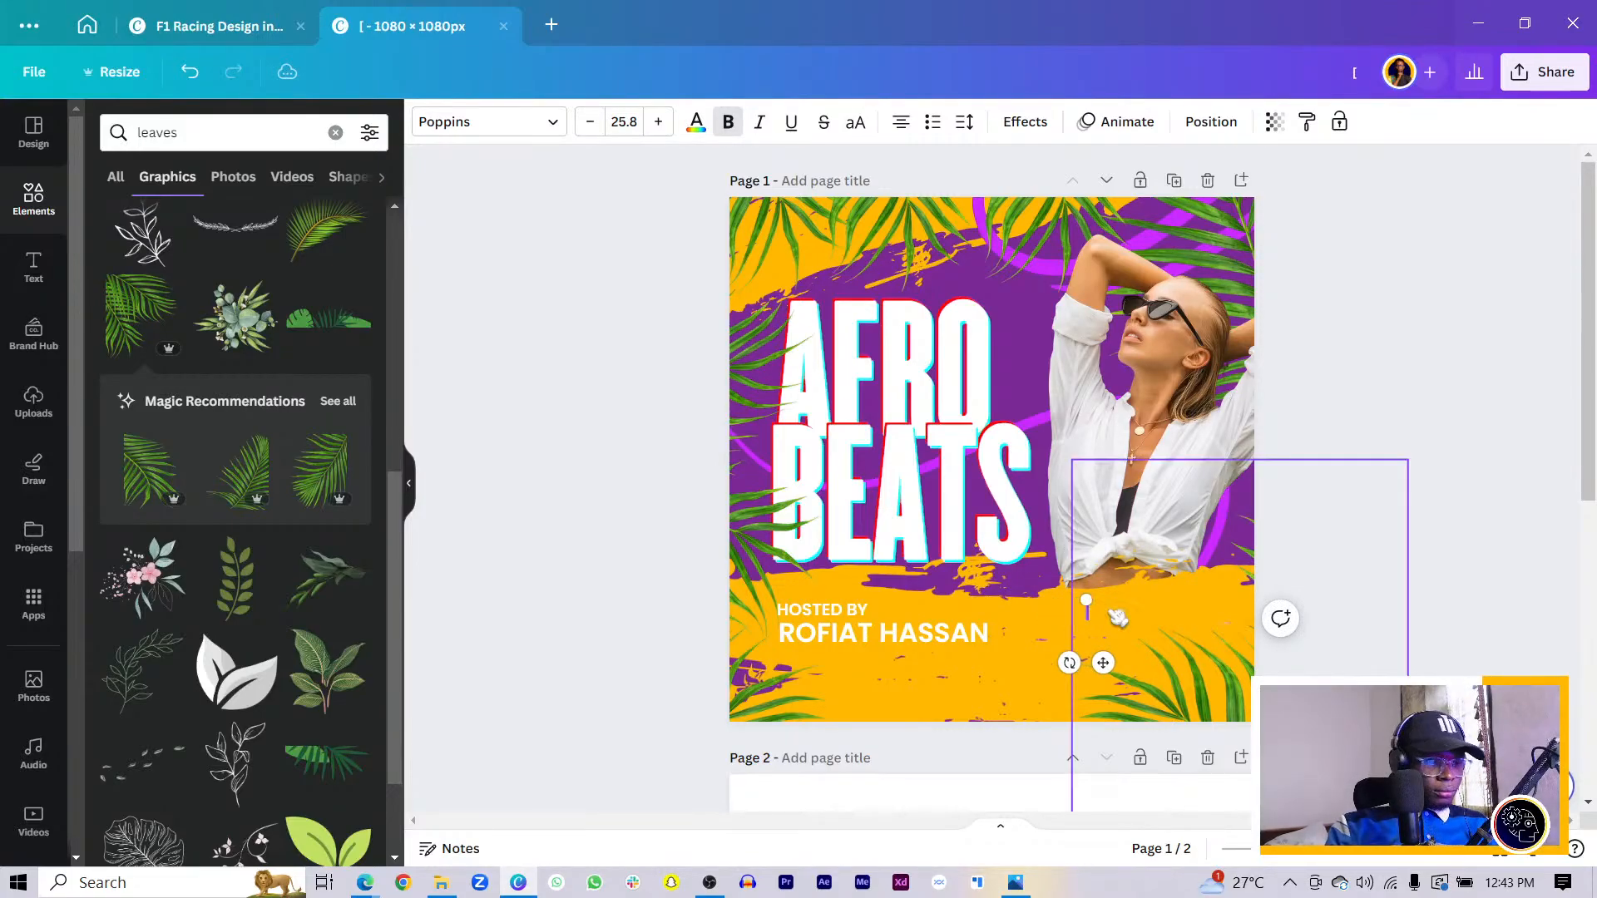
{"action": "type", "text": "DS"}
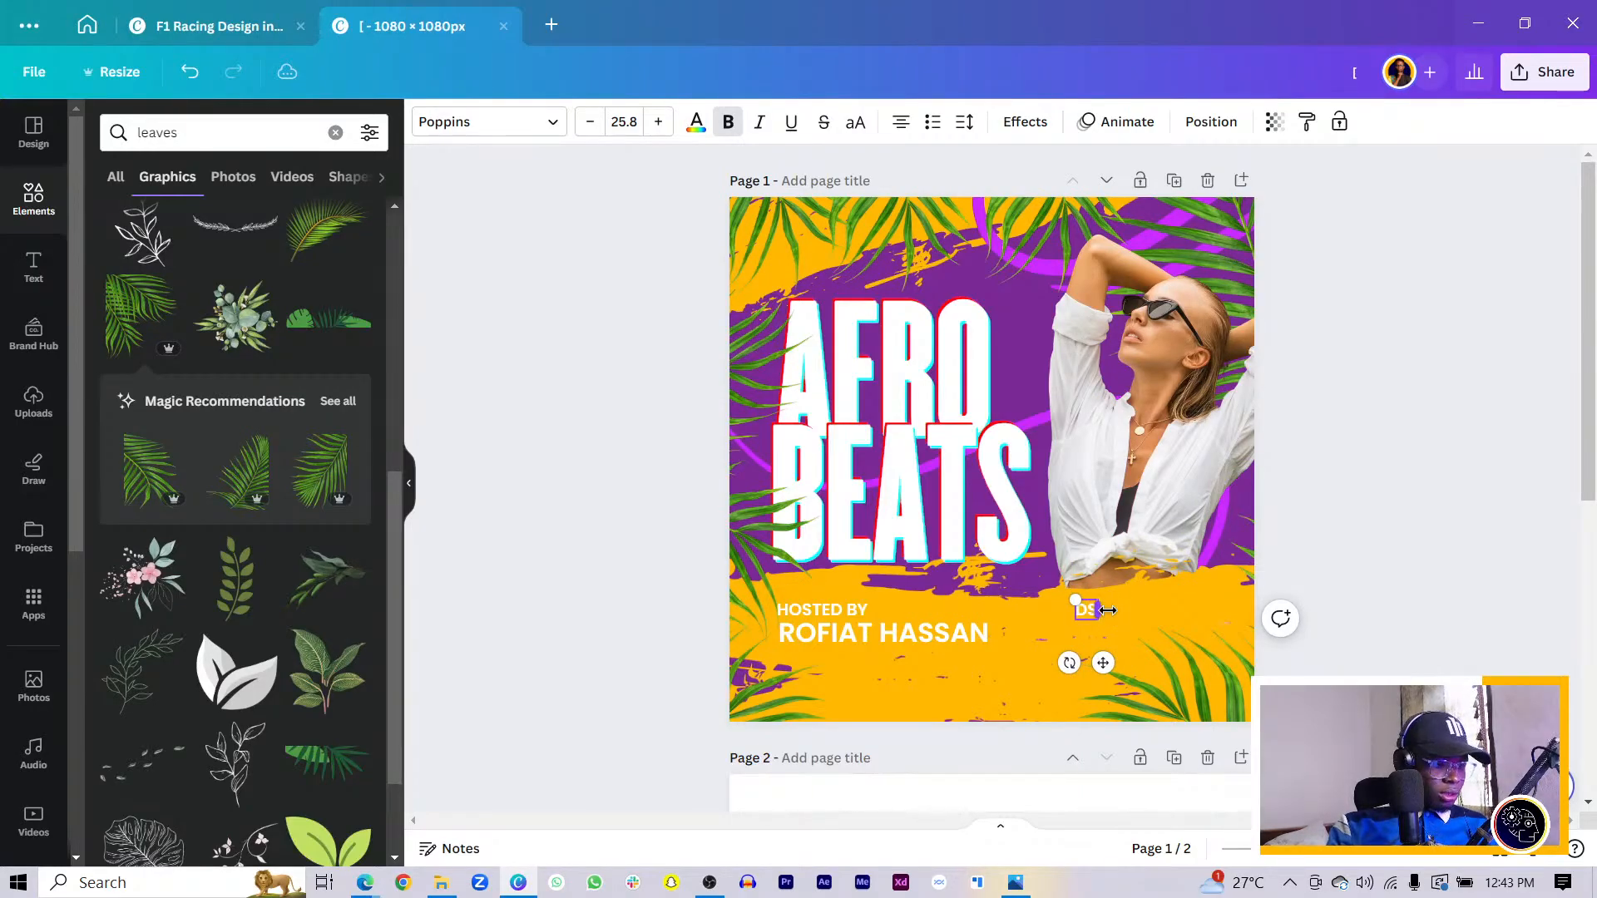
{"action": "key", "text": "Caps_Lock"}
{"action": "type", "text": "a"}
{"action": "type", "text": " O"}
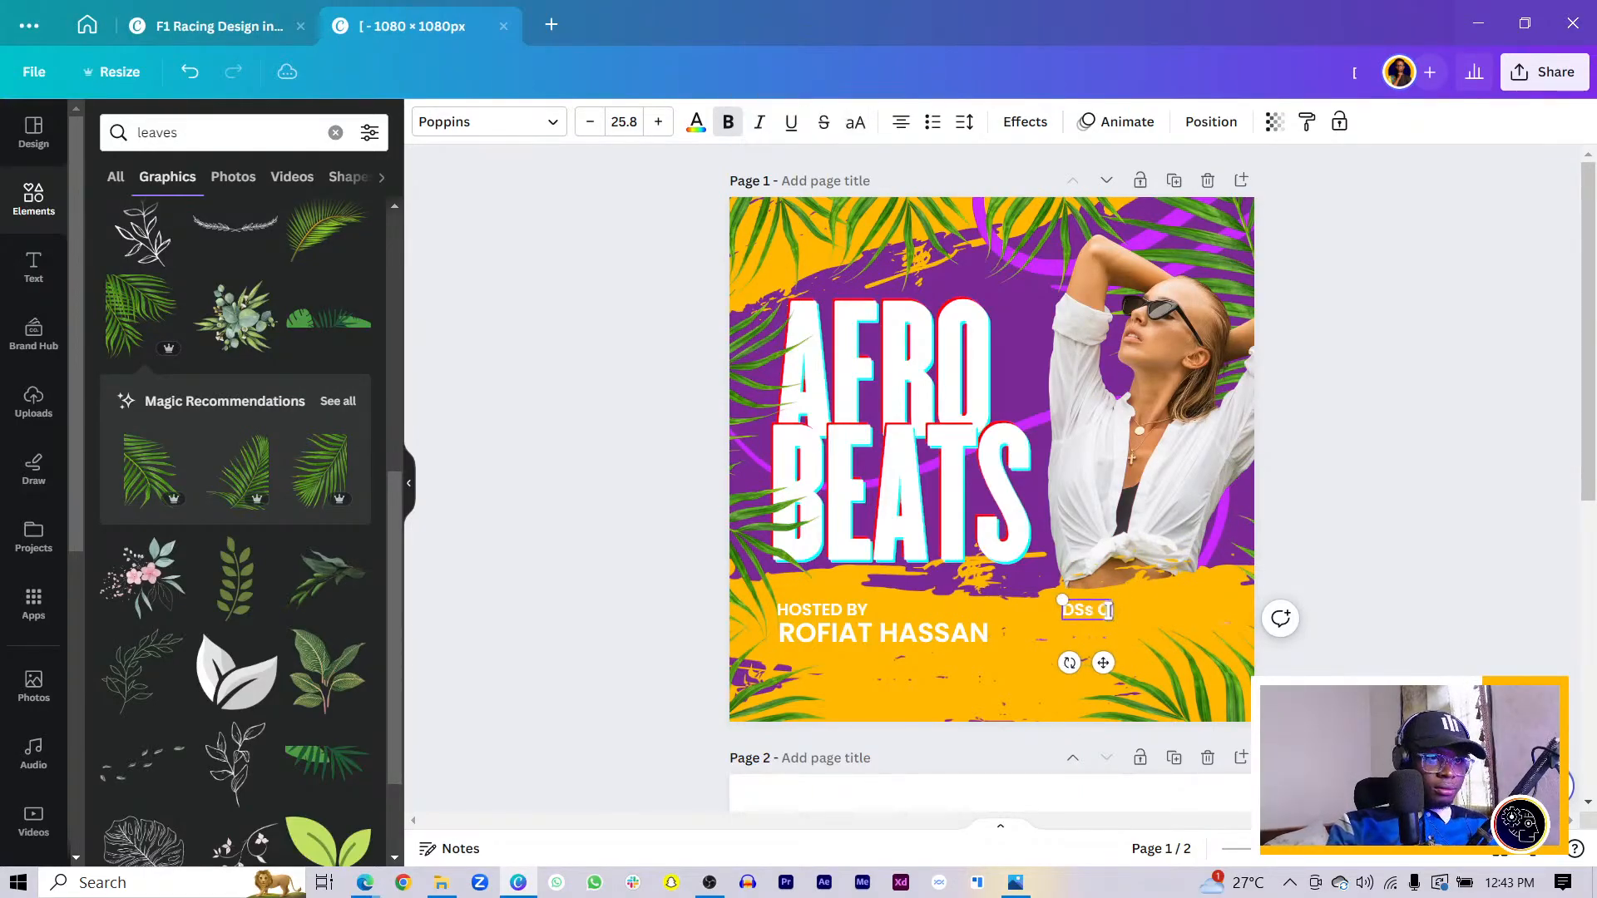
{"action": "type", "text": "N ROTATION"}
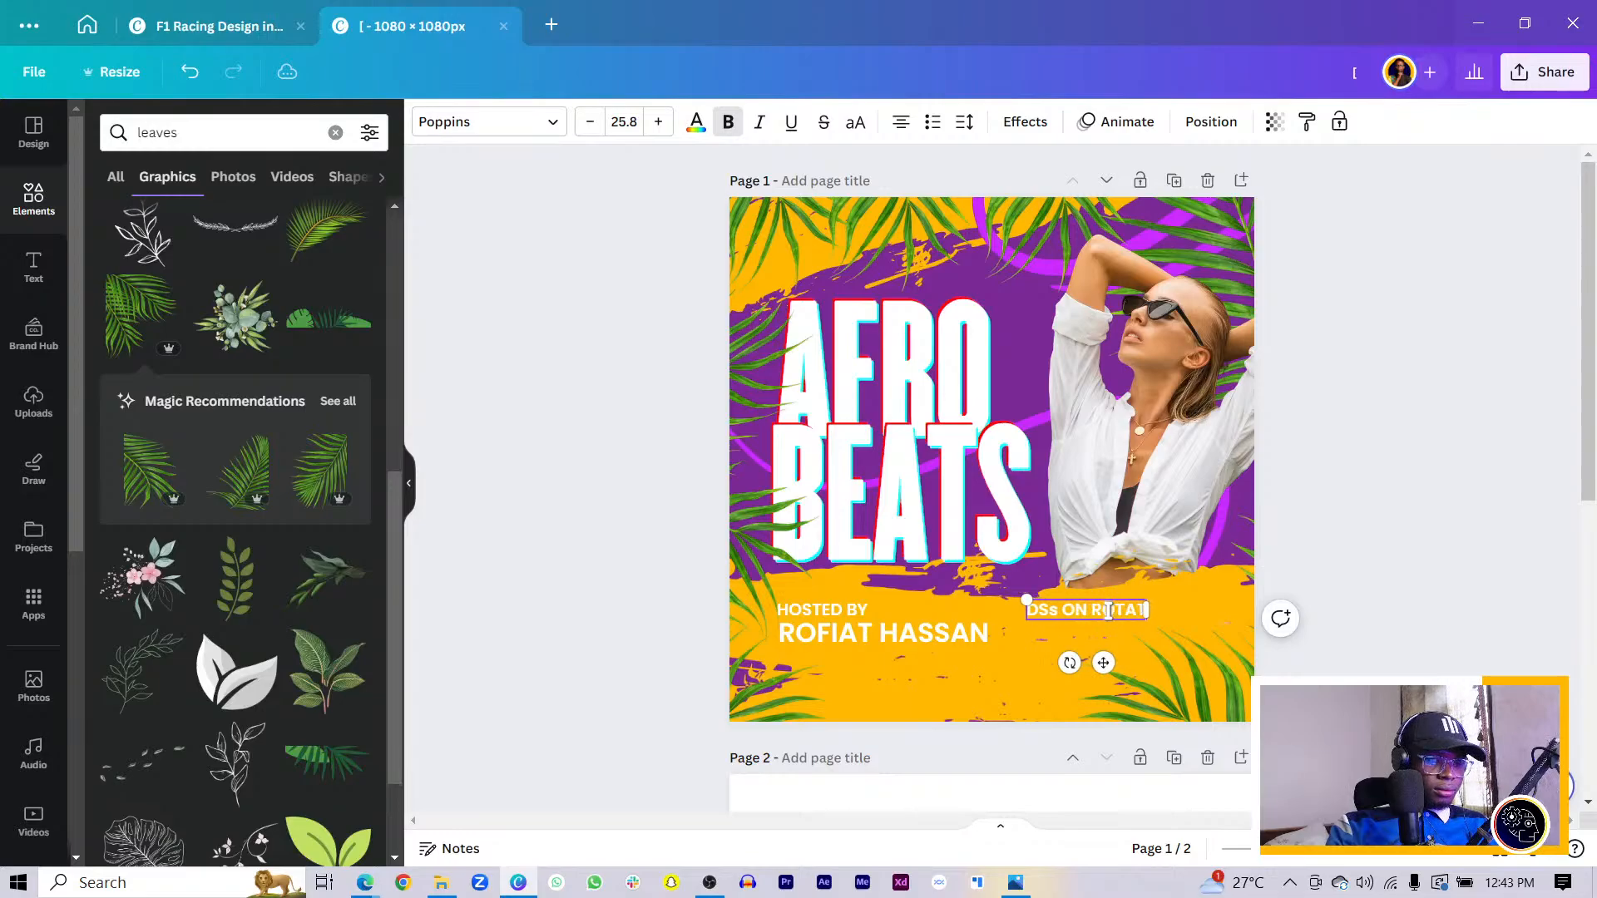
- Correct the typo to 'DJs' and move the line beneath the host's name
{"action": "left_click", "coordinate": [1028, 610]}
{"action": "key", "text": "BackSpace"}
{"action": "type", "text": "J"}
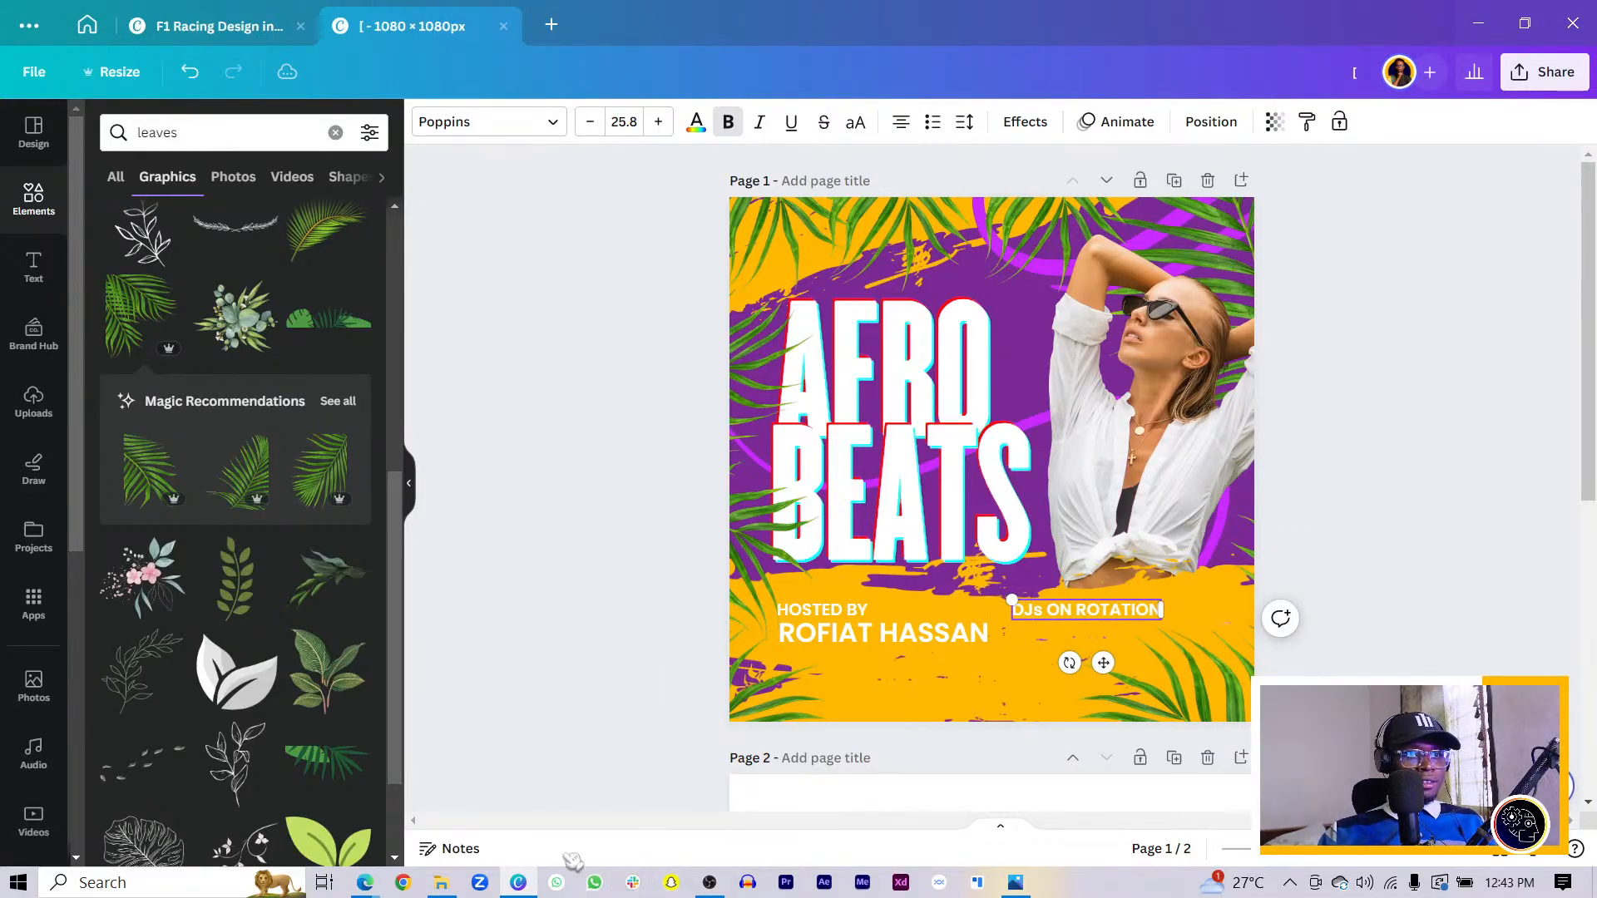
{"action": "left_click", "coordinate": [551, 736]}
{"action": "left_click_drag", "start_coordinate": [1063, 610], "coordinate": [834, 664]}
{"action": "scroll", "coordinate": [1023, 670], "scroll_direction": "down", "scroll_amount": 6}
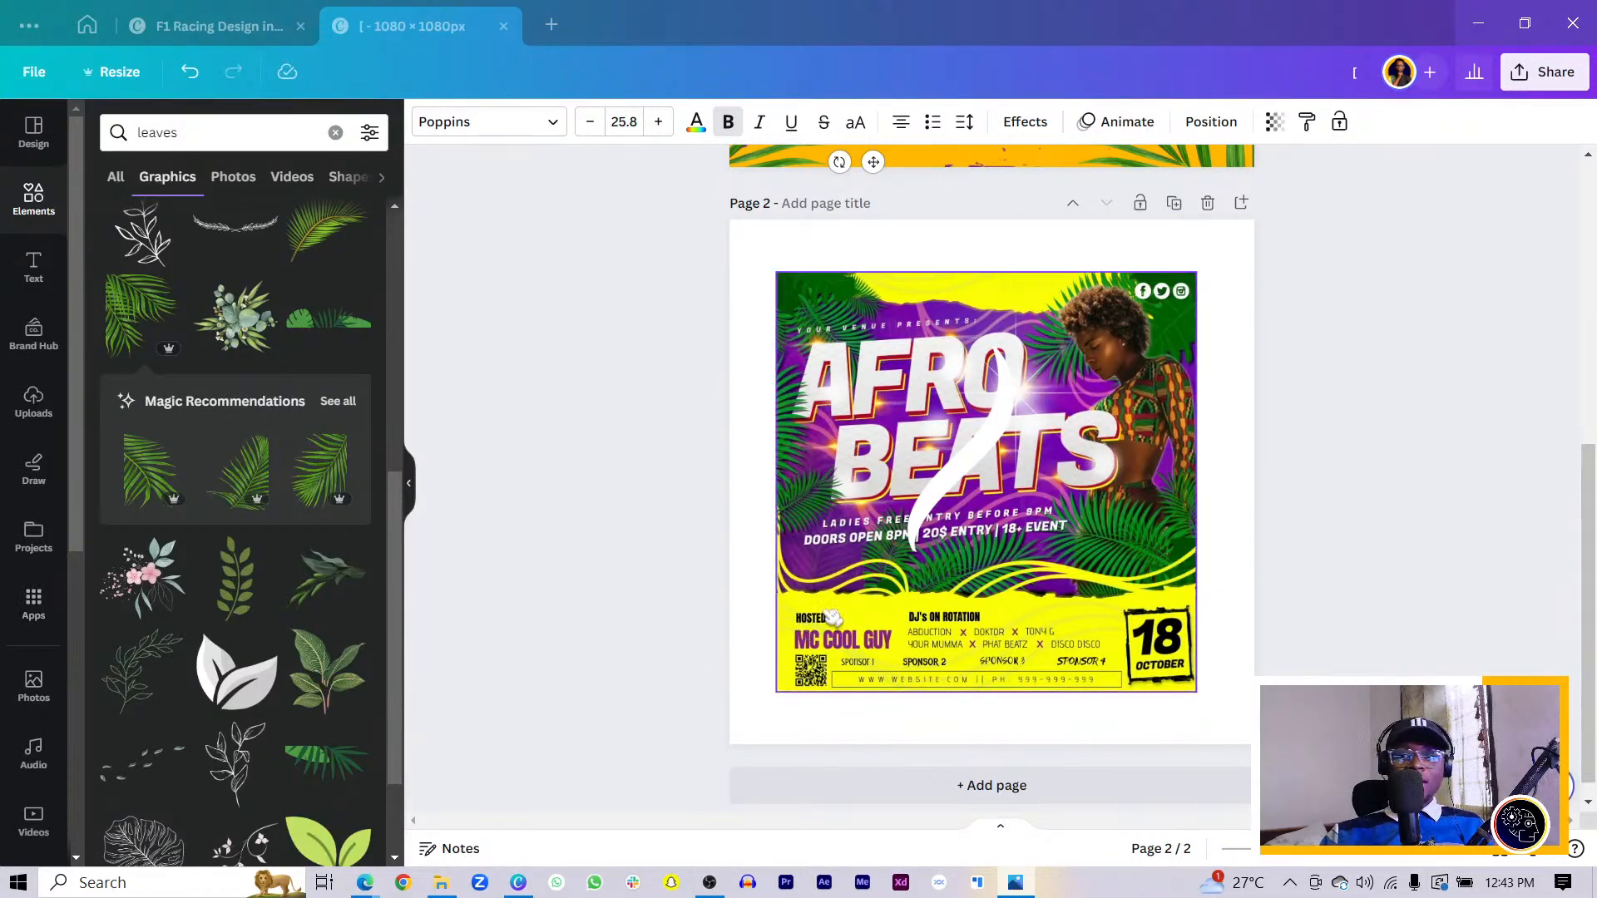
- Move the HOSTED BY, host name and DJs ON ROTATION lines up slightly together
{"action": "scroll", "coordinate": [865, 660], "scroll_direction": "up", "scroll_amount": 5}
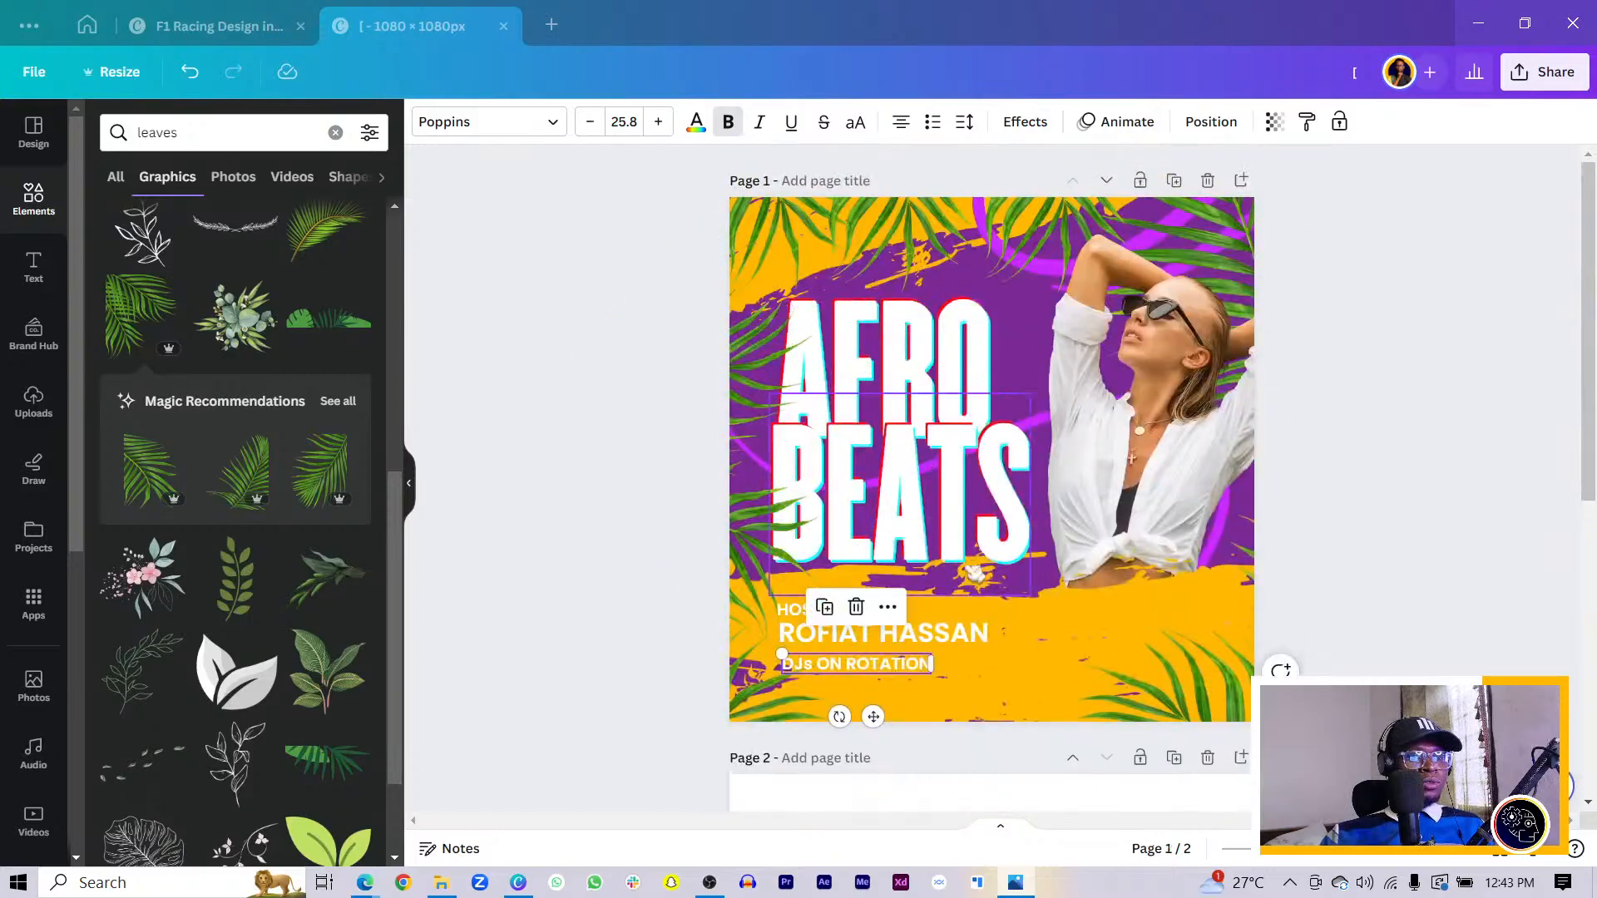
{"action": "left_click", "coordinate": [759, 695]}
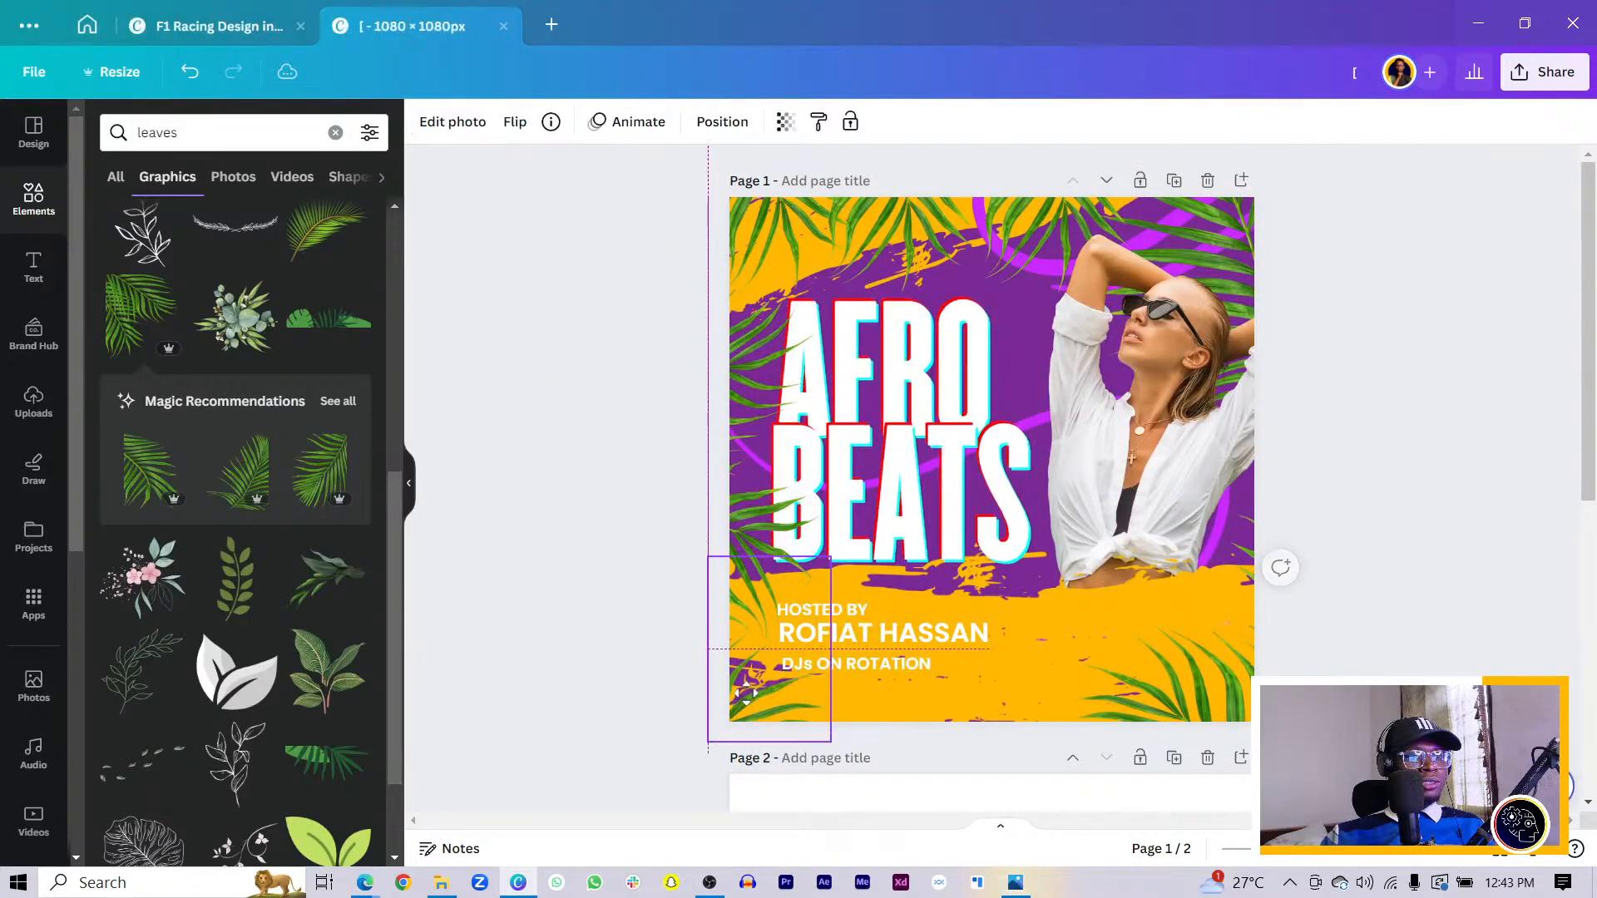
{"action": "left_click", "coordinate": [892, 665]}
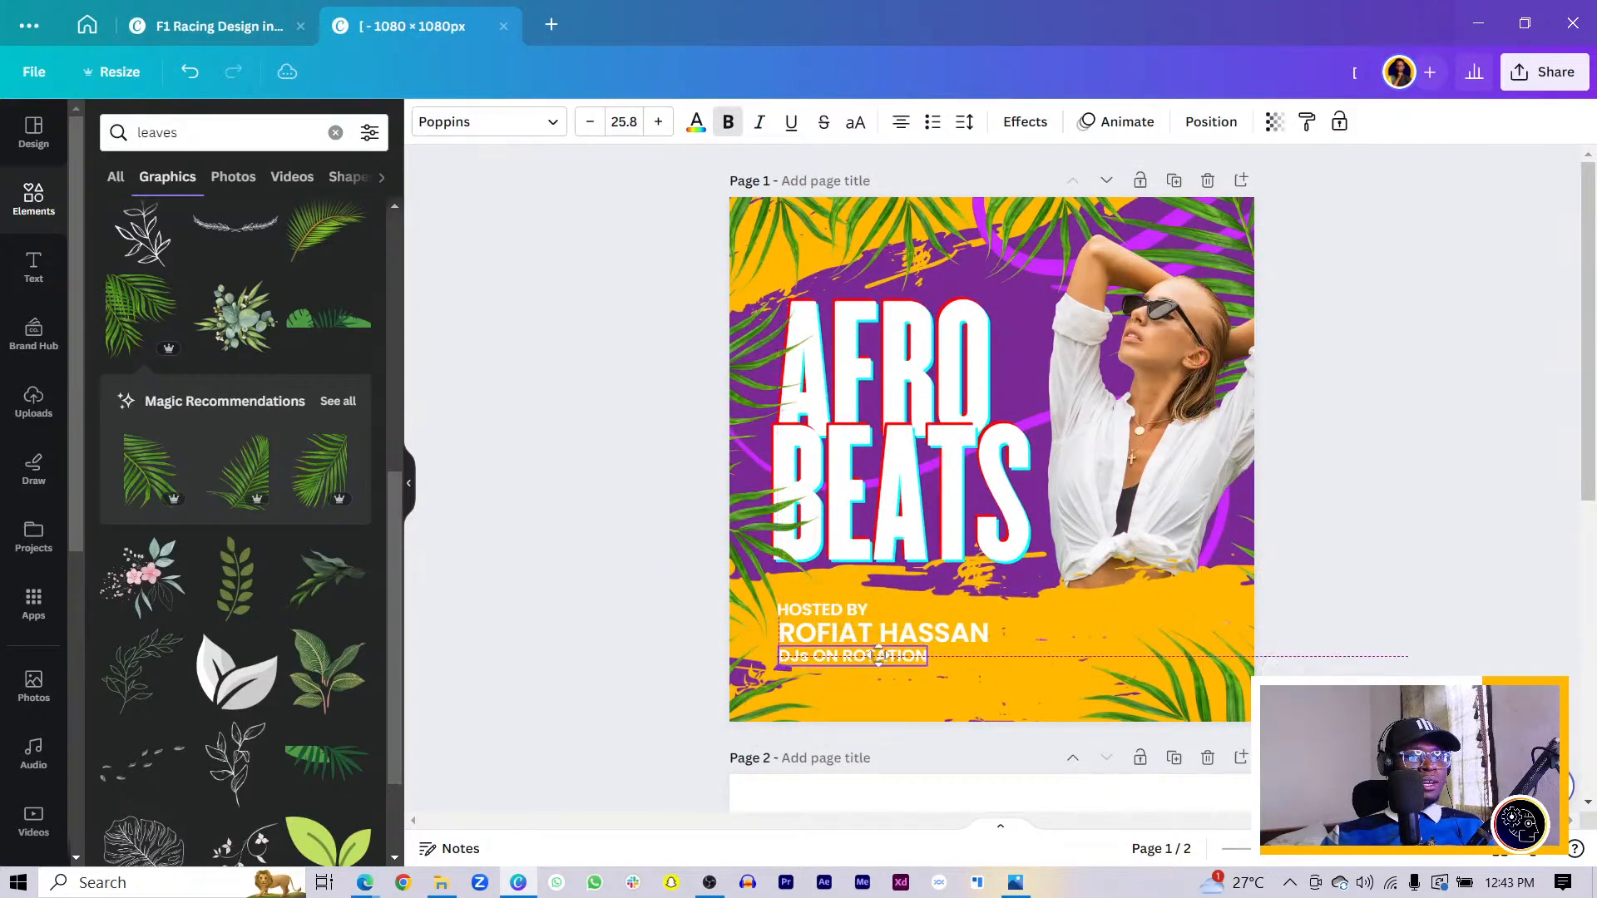
{"action": "left_click_drag", "start_coordinate": [892, 666], "coordinate": [888, 661]}
{"action": "left_click", "coordinate": [803, 637], "text": "shift"}
{"action": "left_click", "coordinate": [808, 614], "text": "shift"}
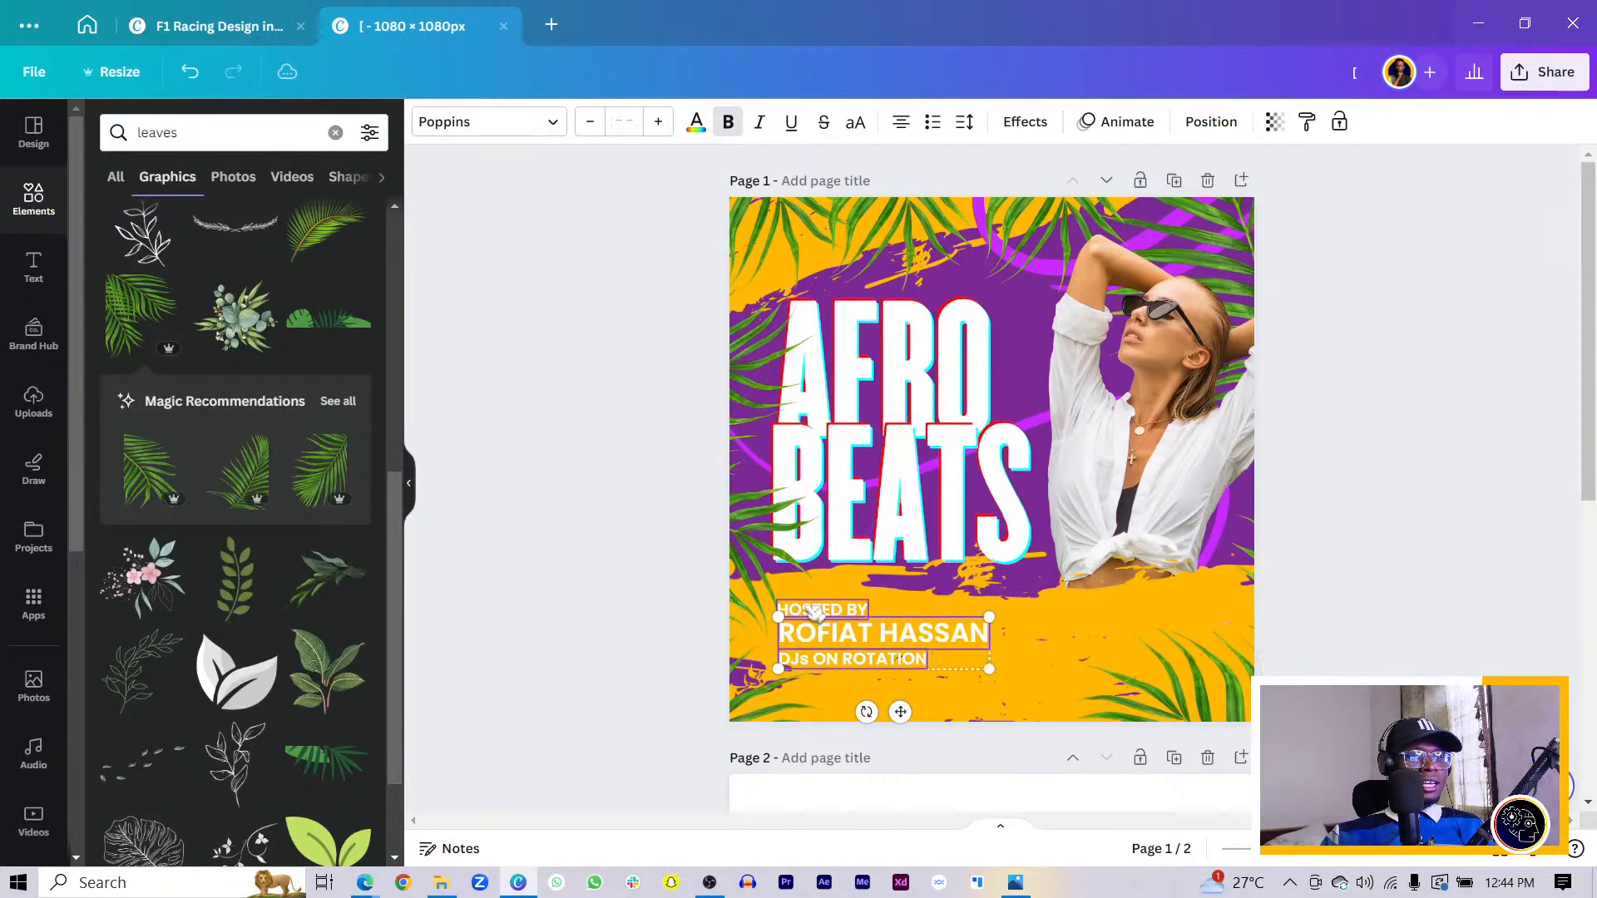
{"action": "left_click_drag", "start_coordinate": [813, 612], "coordinate": [881, 666]}
{"action": "left_click", "coordinate": [629, 661]}
- Copy the host's name below DJs ON ROTATION at size 28.7 and shrink both label lines
{"action": "left_click", "coordinate": [890, 630]}
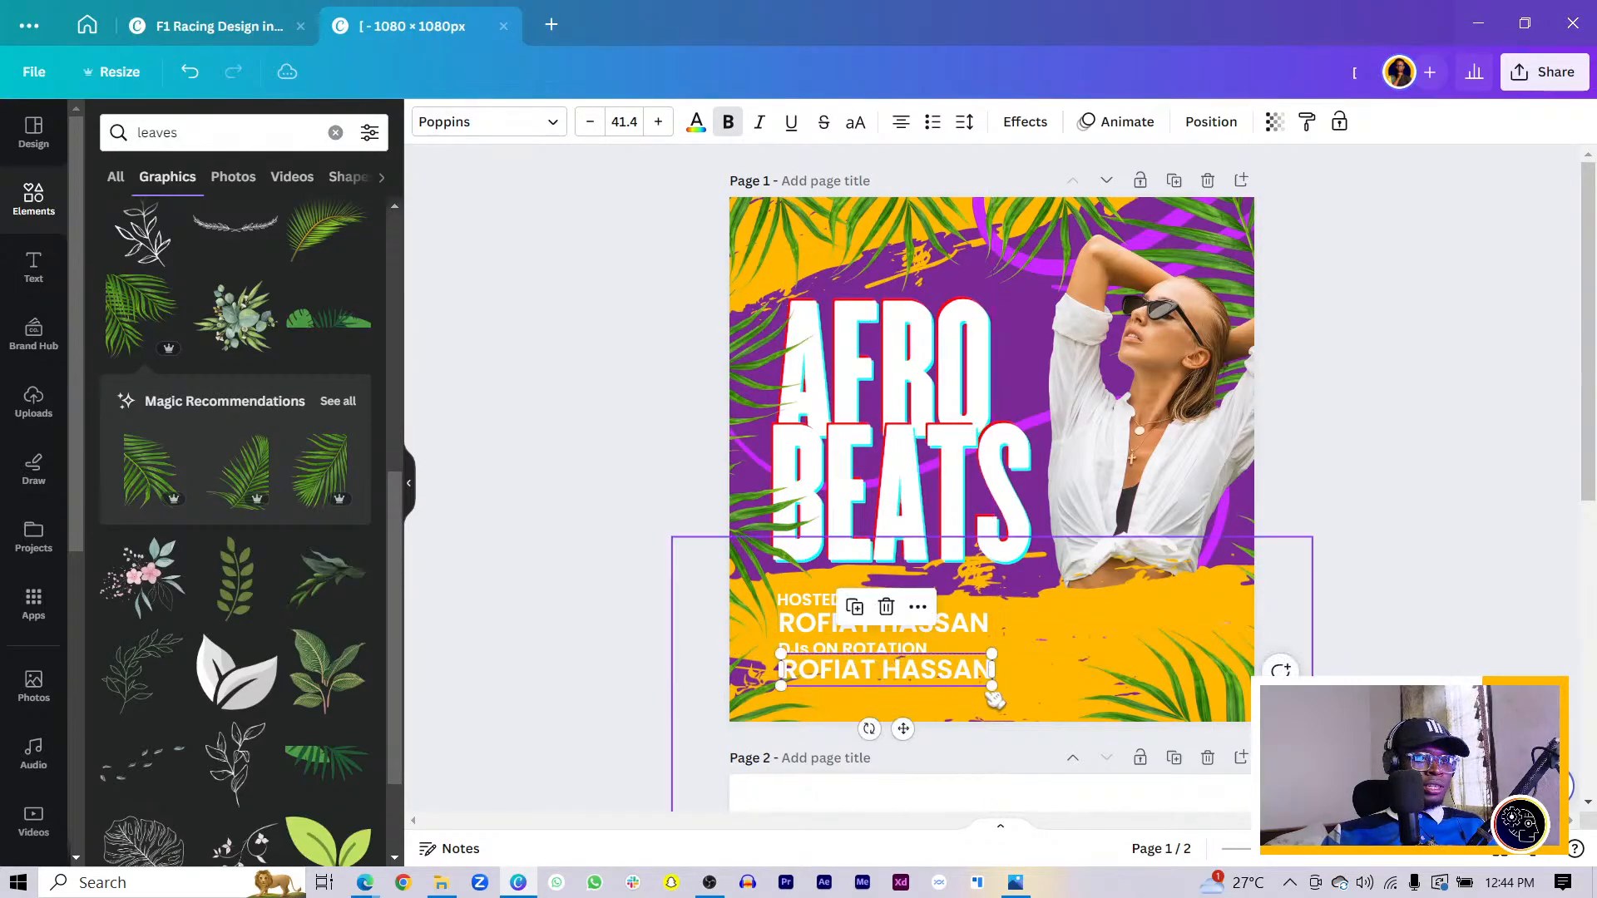
{"action": "left_click_drag", "start_coordinate": [992, 686], "coordinate": [925, 692]}
{"action": "key", "text": "Escape"}
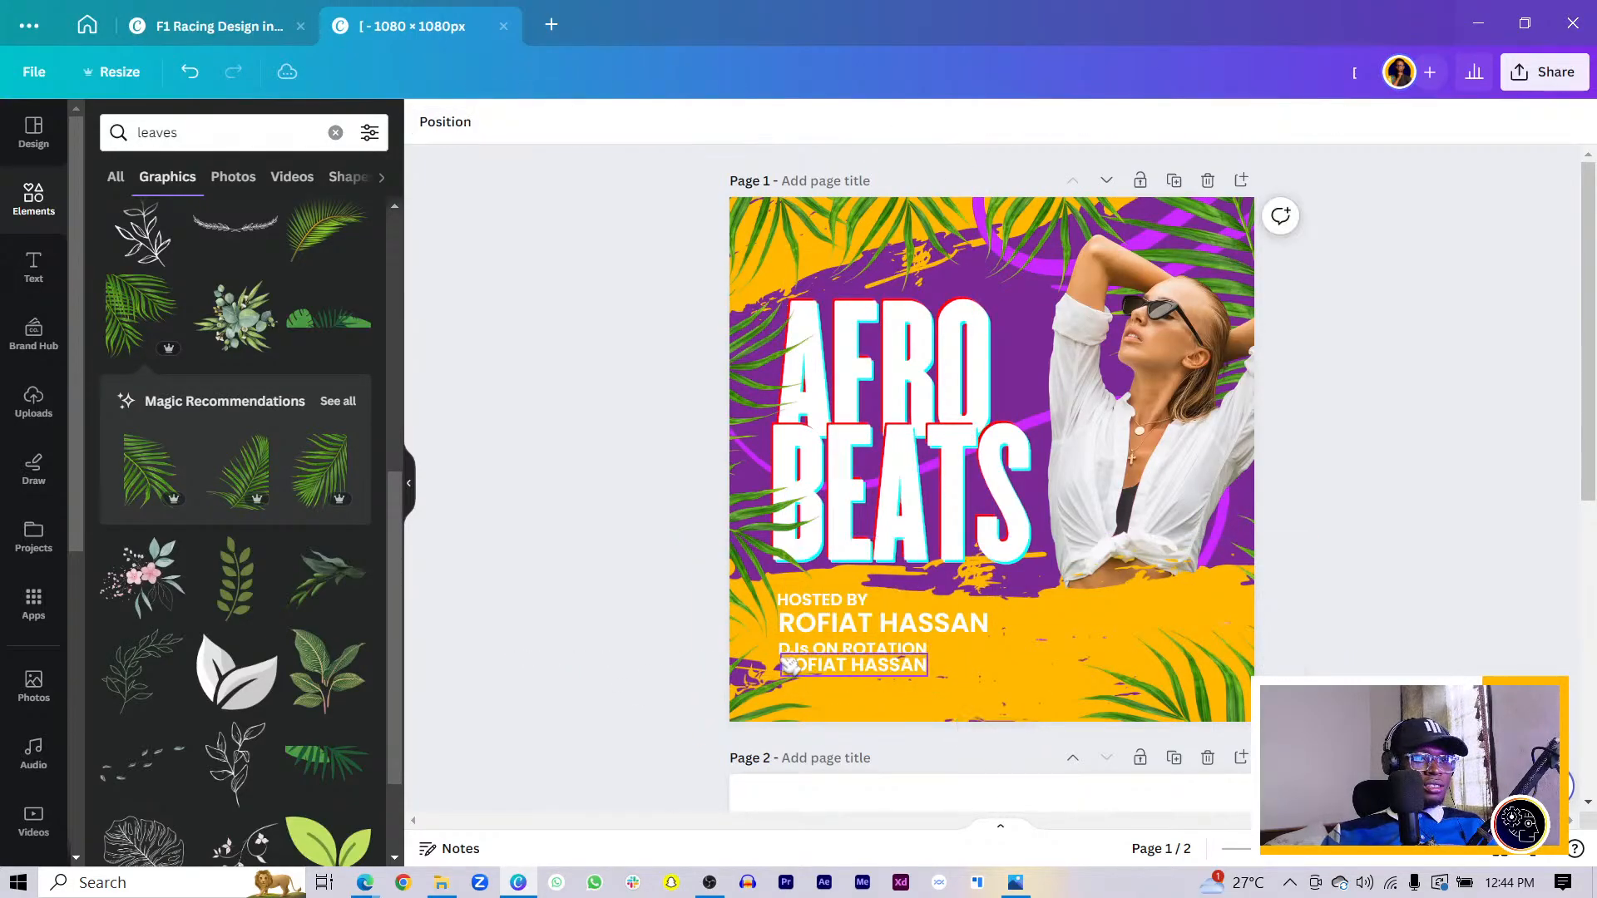
{"action": "left_click", "coordinate": [830, 658]}
{"action": "left_click", "coordinate": [832, 601], "text": "shift"}
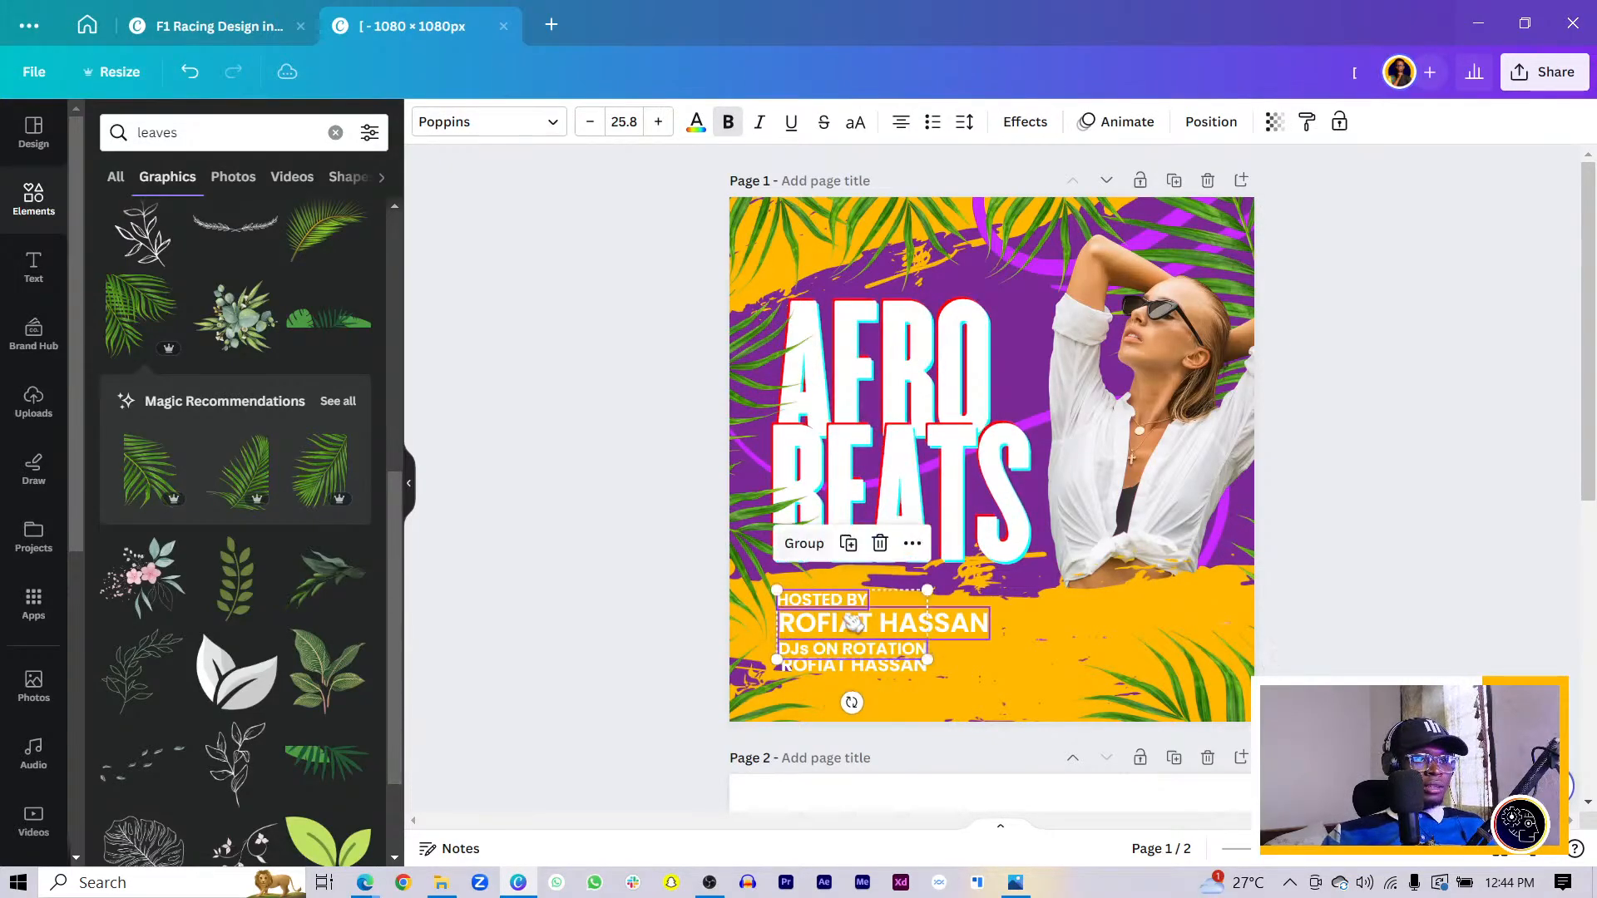
{"action": "left_click", "coordinate": [590, 121]}
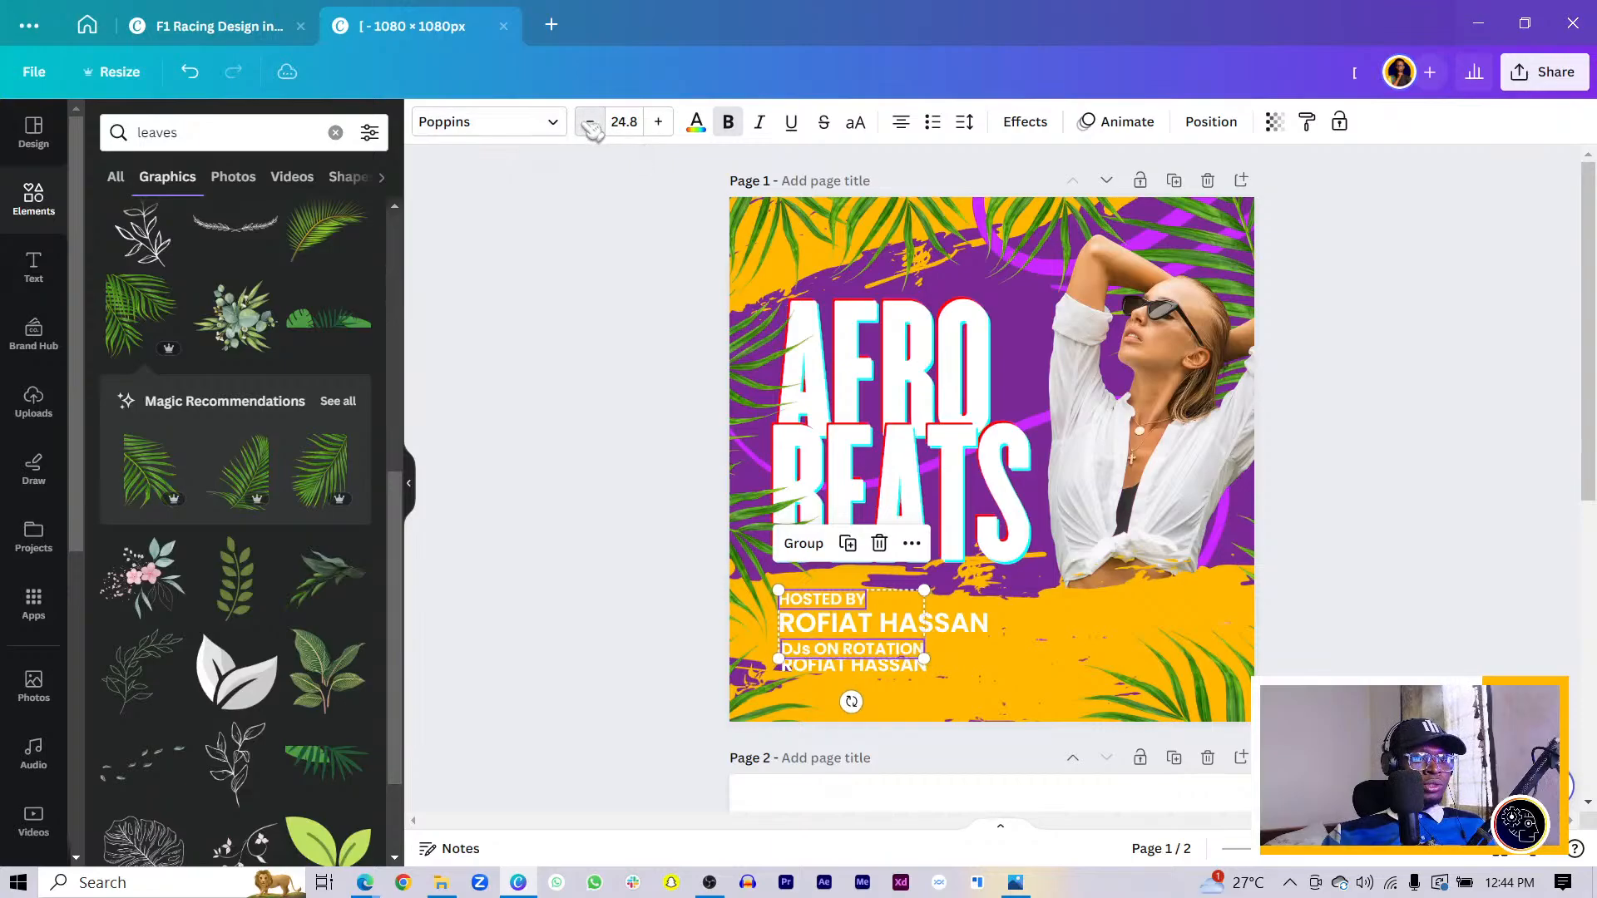
{"action": "left_click", "coordinate": [590, 122]}
{"action": "left_click", "coordinate": [590, 122]}
{"action": "left_click", "coordinate": [590, 122]}
{"action": "left_click", "coordinate": [589, 121]}
{"action": "left_click", "coordinate": [590, 121]}
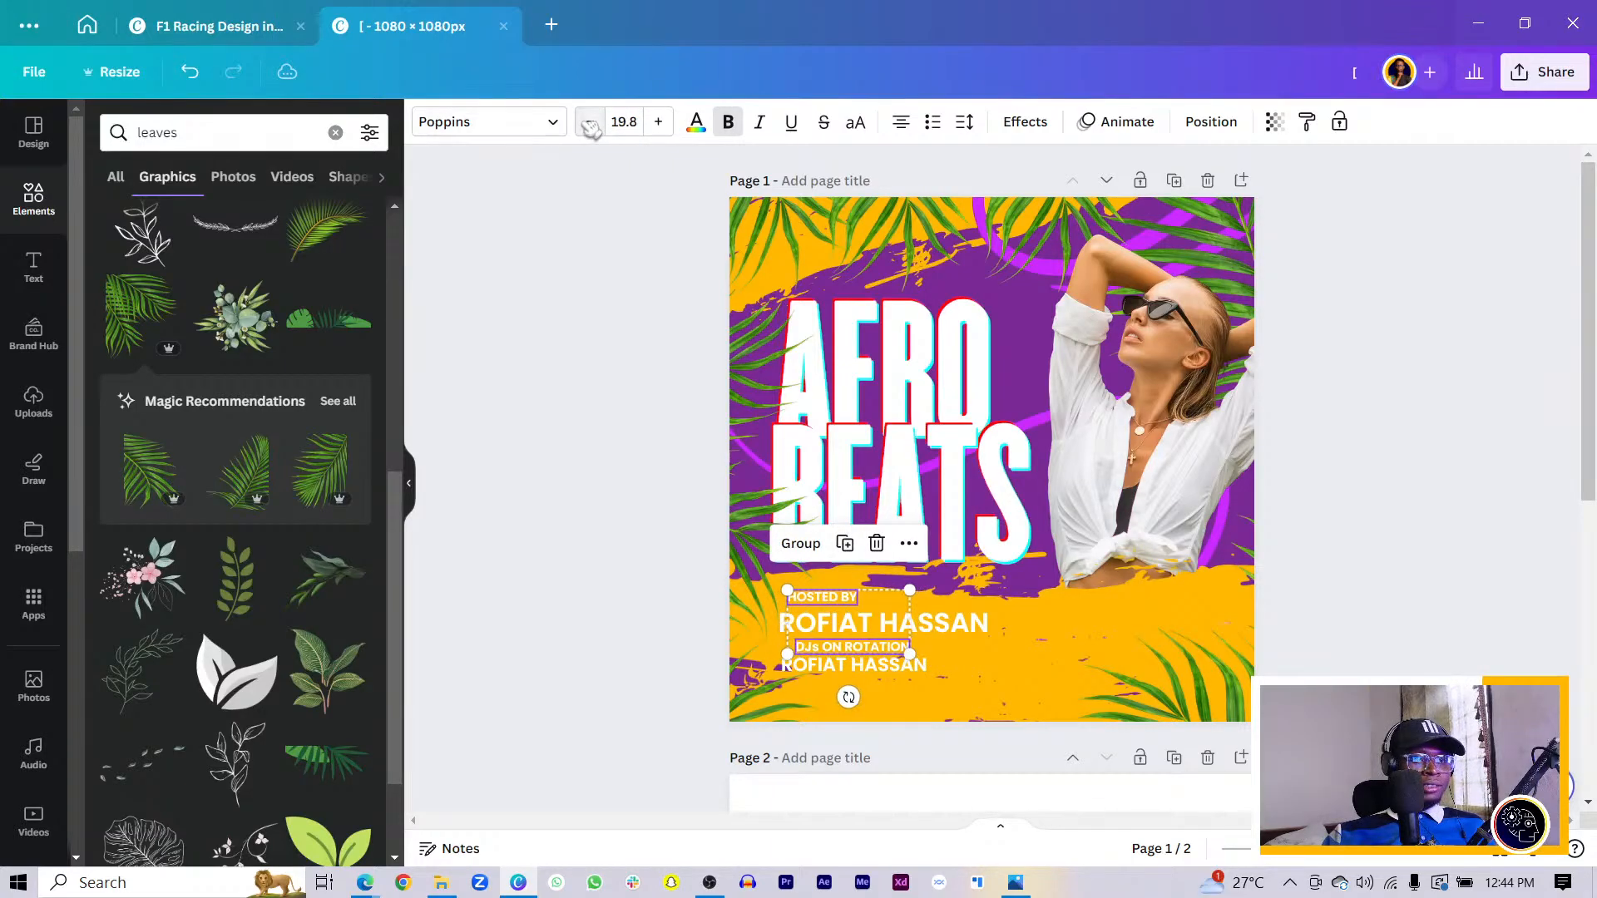
{"action": "left_click", "coordinate": [638, 560]}
- Align HOSTED BY, the host's name and DJs ON ROTATION to a common left edge
{"action": "scroll", "coordinate": [598, 577], "scroll_direction": "up", "scroll_amount": 5}
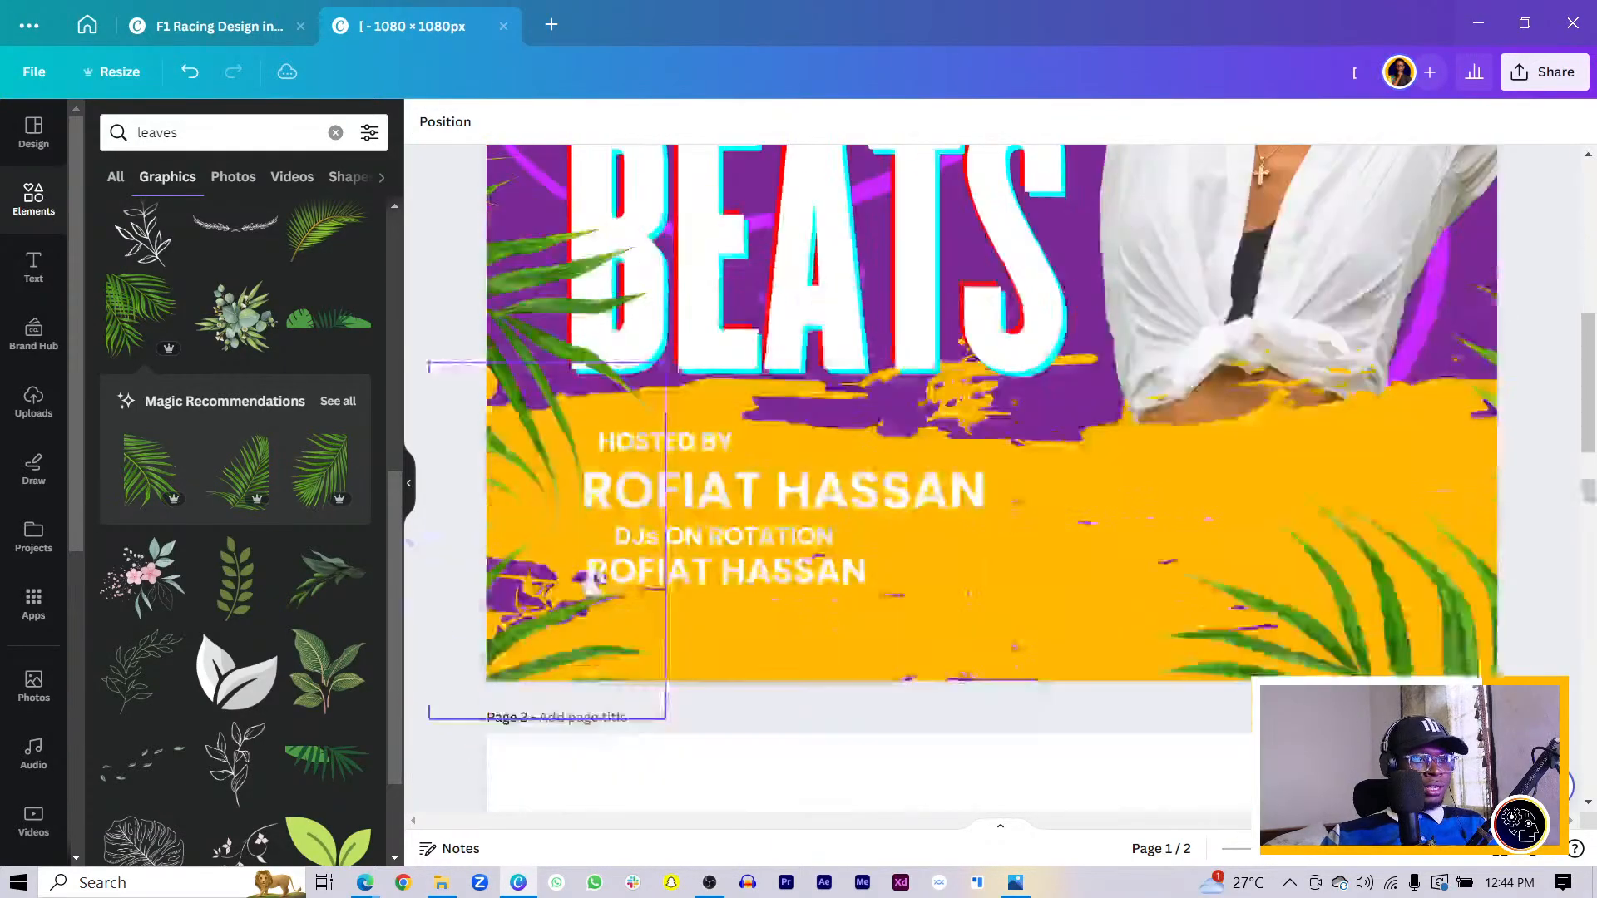
{"action": "left_click", "coordinate": [665, 522]}
{"action": "left_click_drag", "start_coordinate": [665, 522], "coordinate": [659, 526]}
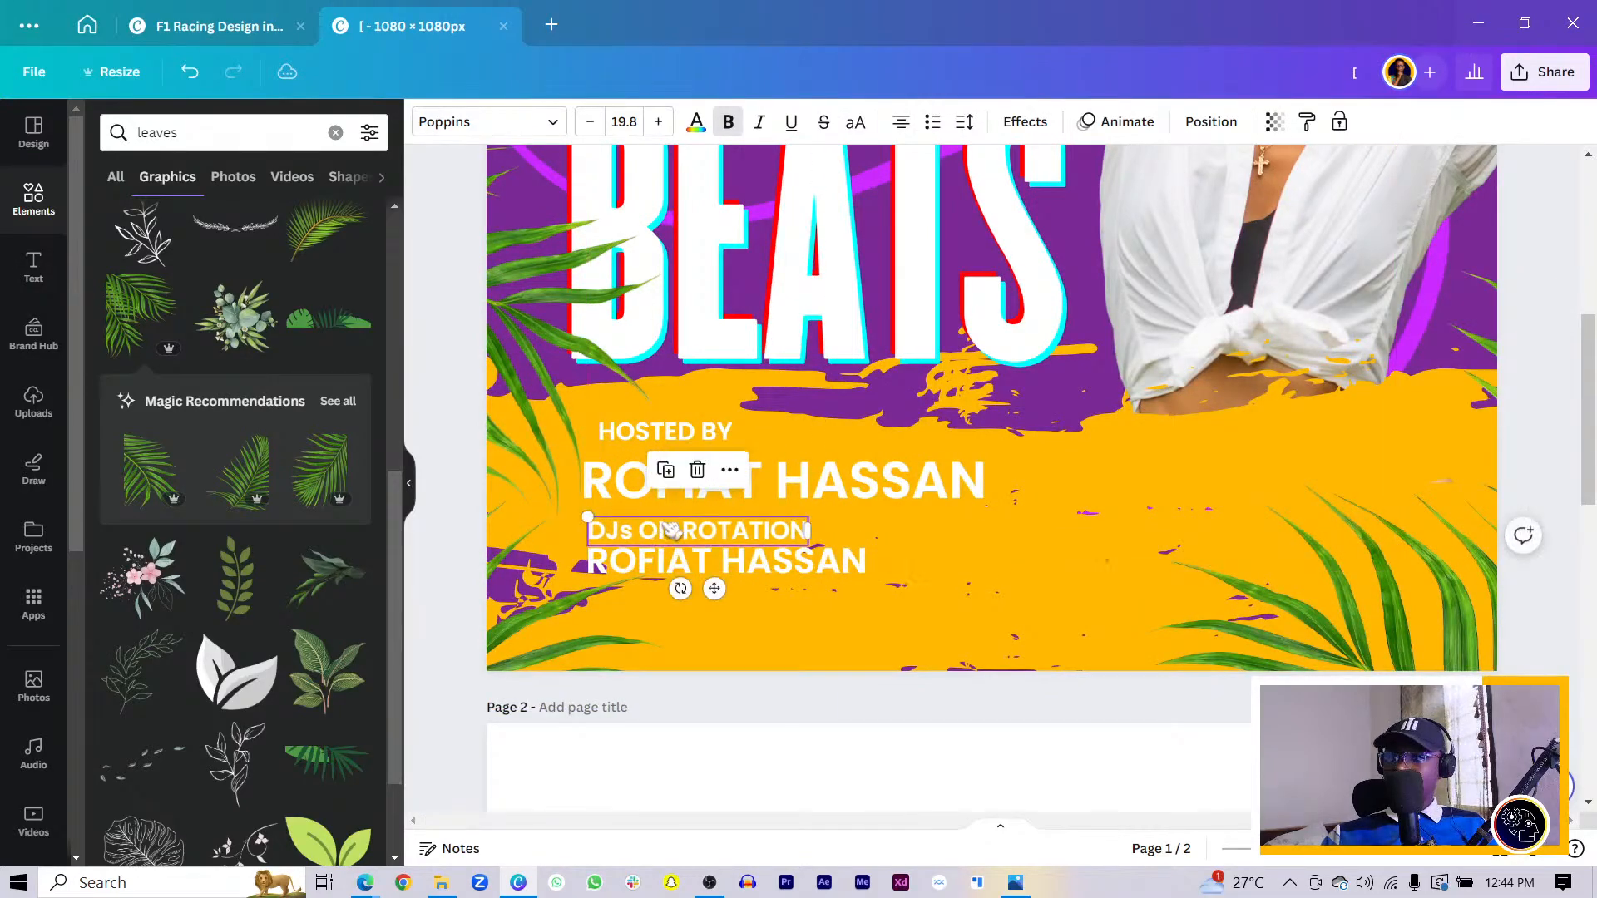
{"action": "left_click_drag", "start_coordinate": [657, 434], "coordinate": [641, 444]}
{"action": "left_click", "coordinate": [723, 495]}
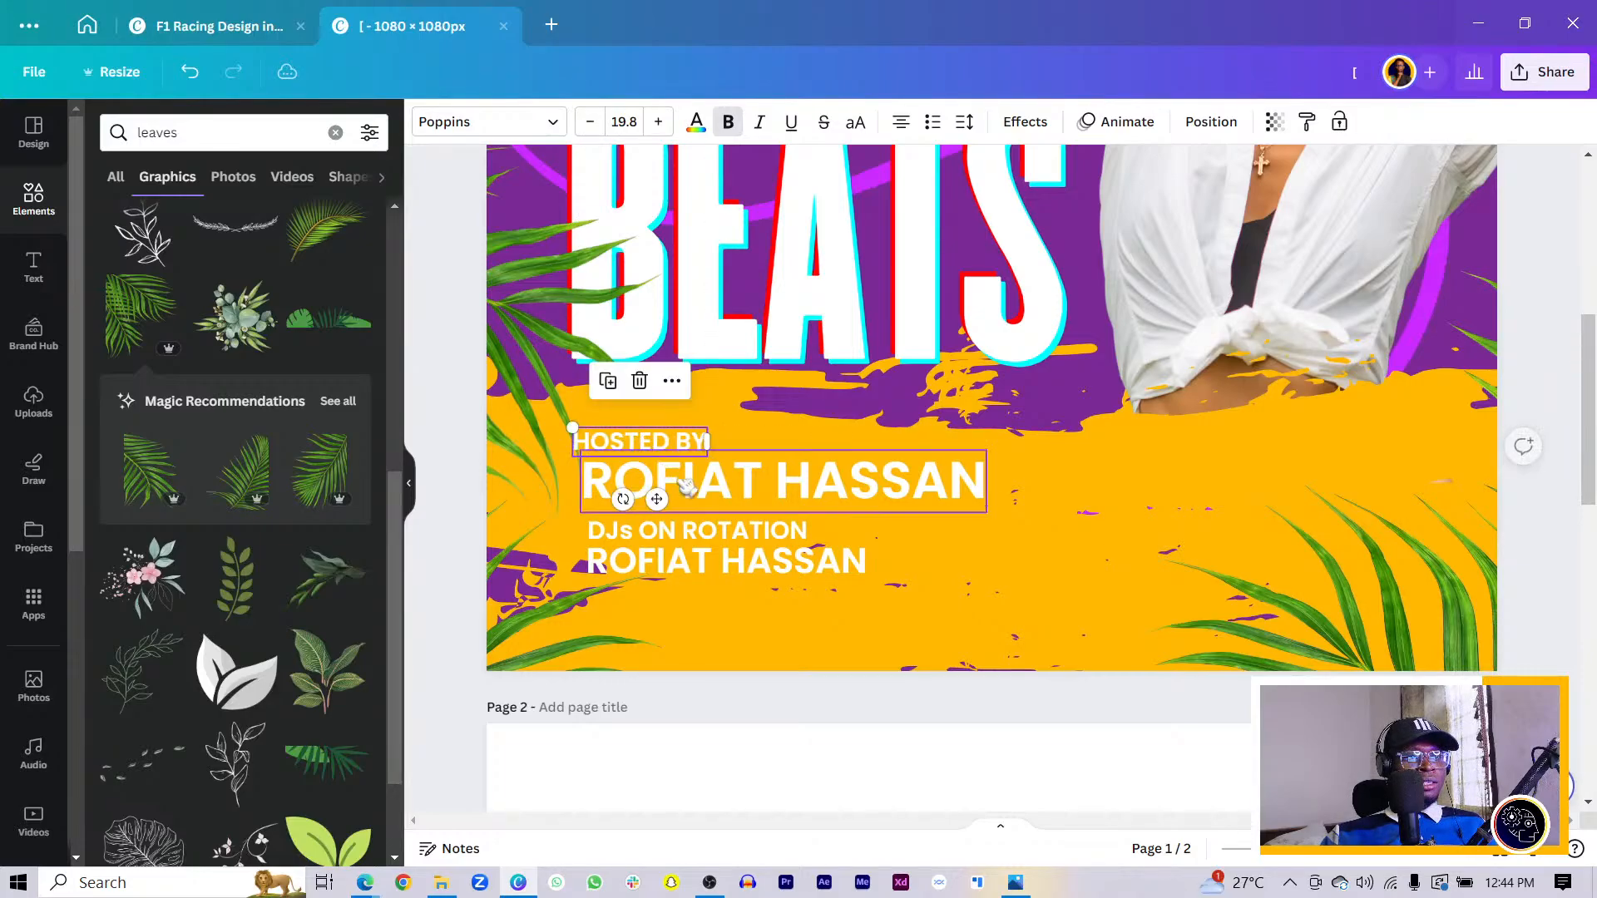
{"action": "left_click_drag", "start_coordinate": [723, 495], "coordinate": [713, 491]}
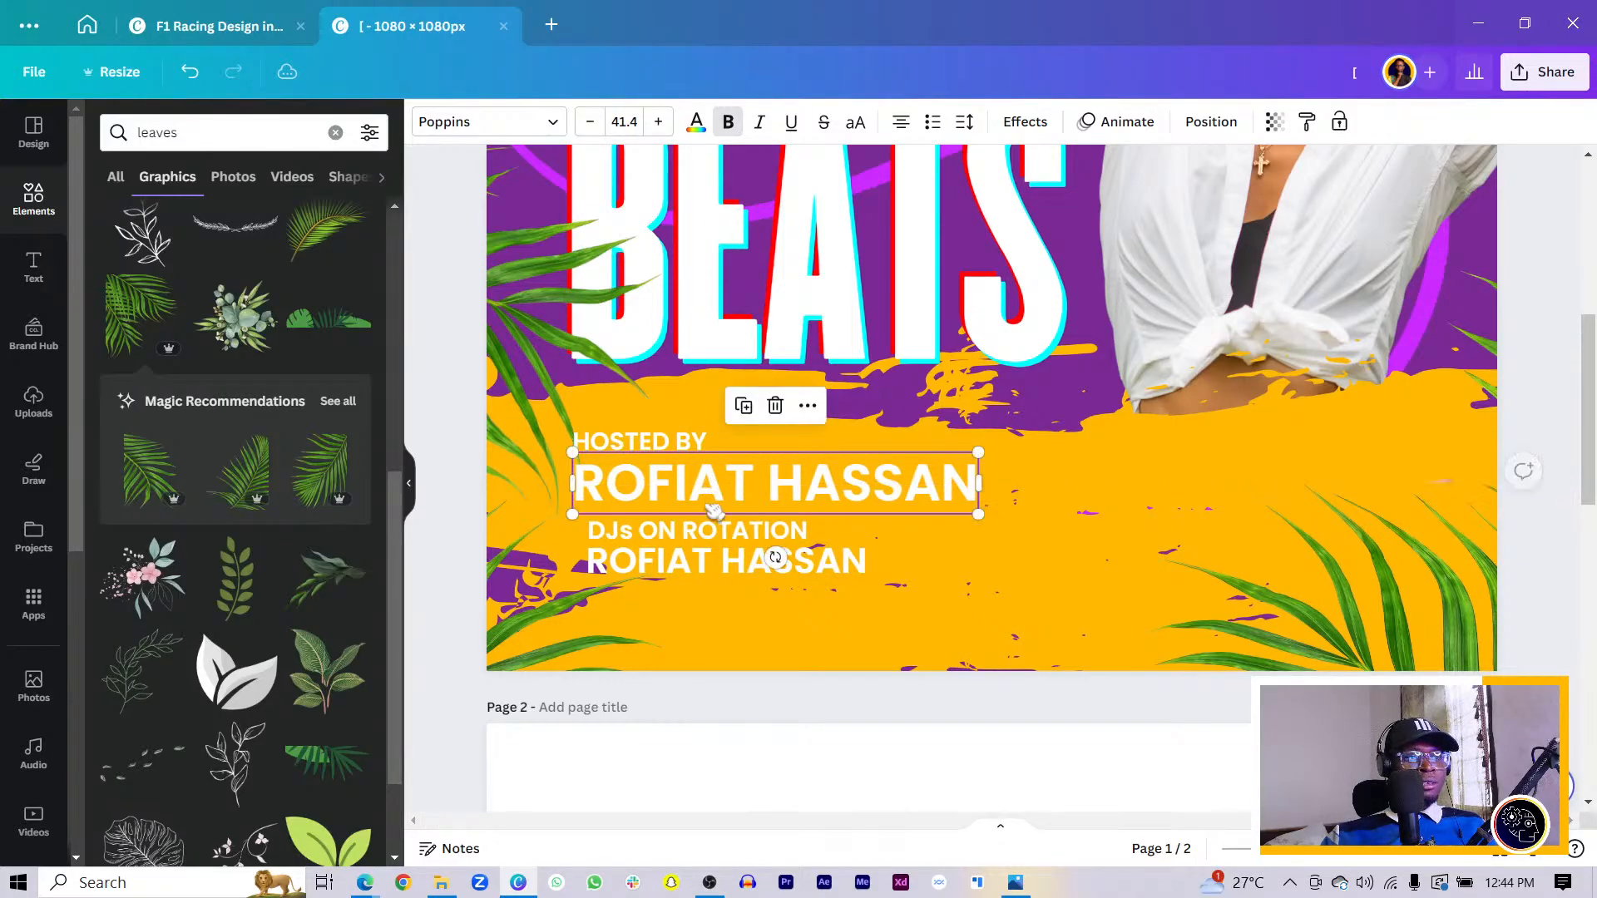
{"action": "left_click", "coordinate": [770, 560]}
{"action": "left_click_drag", "start_coordinate": [770, 560], "coordinate": [755, 567]}
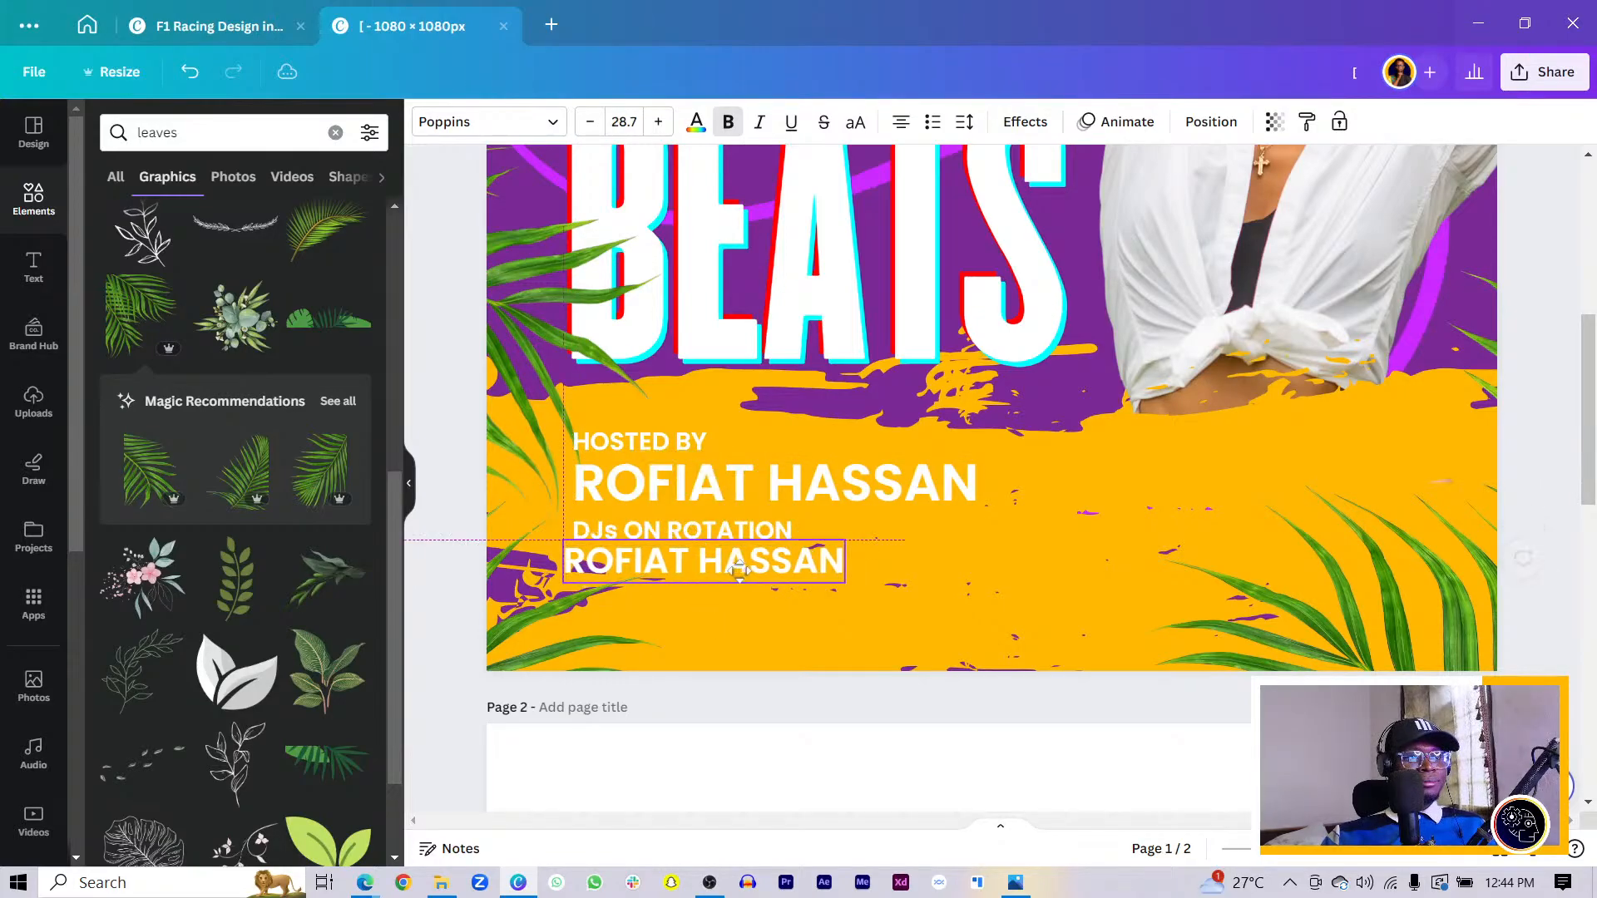
- Retype the copied line as the DJ's name prefixed with 'DJ', aligned under DJs ON ROTATION
{"action": "double_click", "coordinate": [754, 565]}
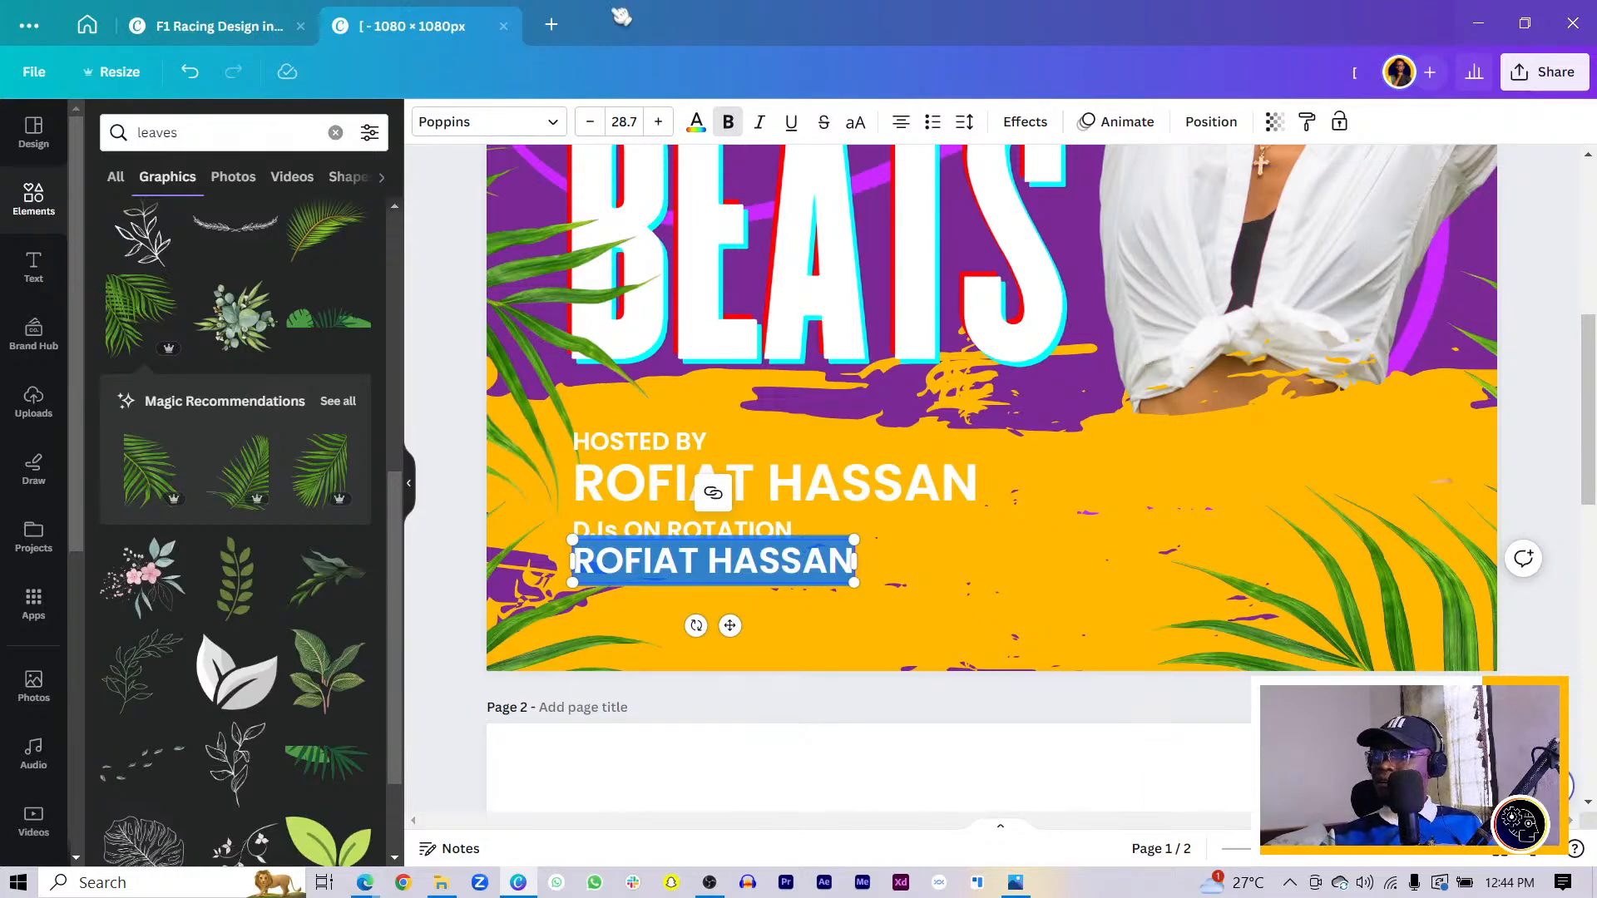
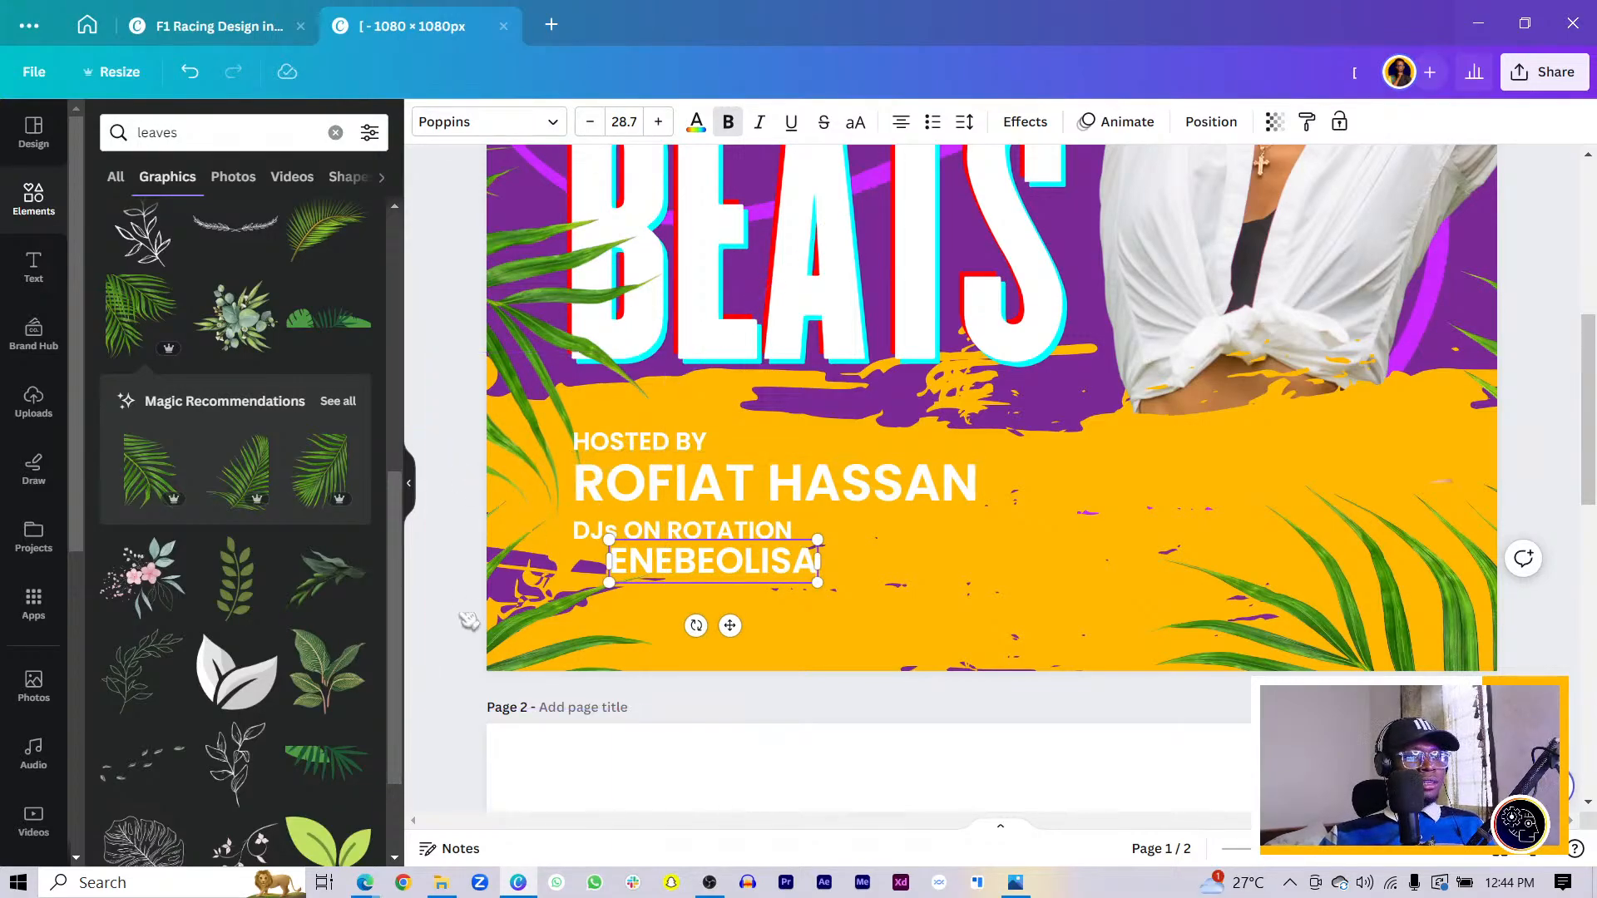
{"action": "left_click_drag", "start_coordinate": [711, 566], "coordinate": [747, 568]}
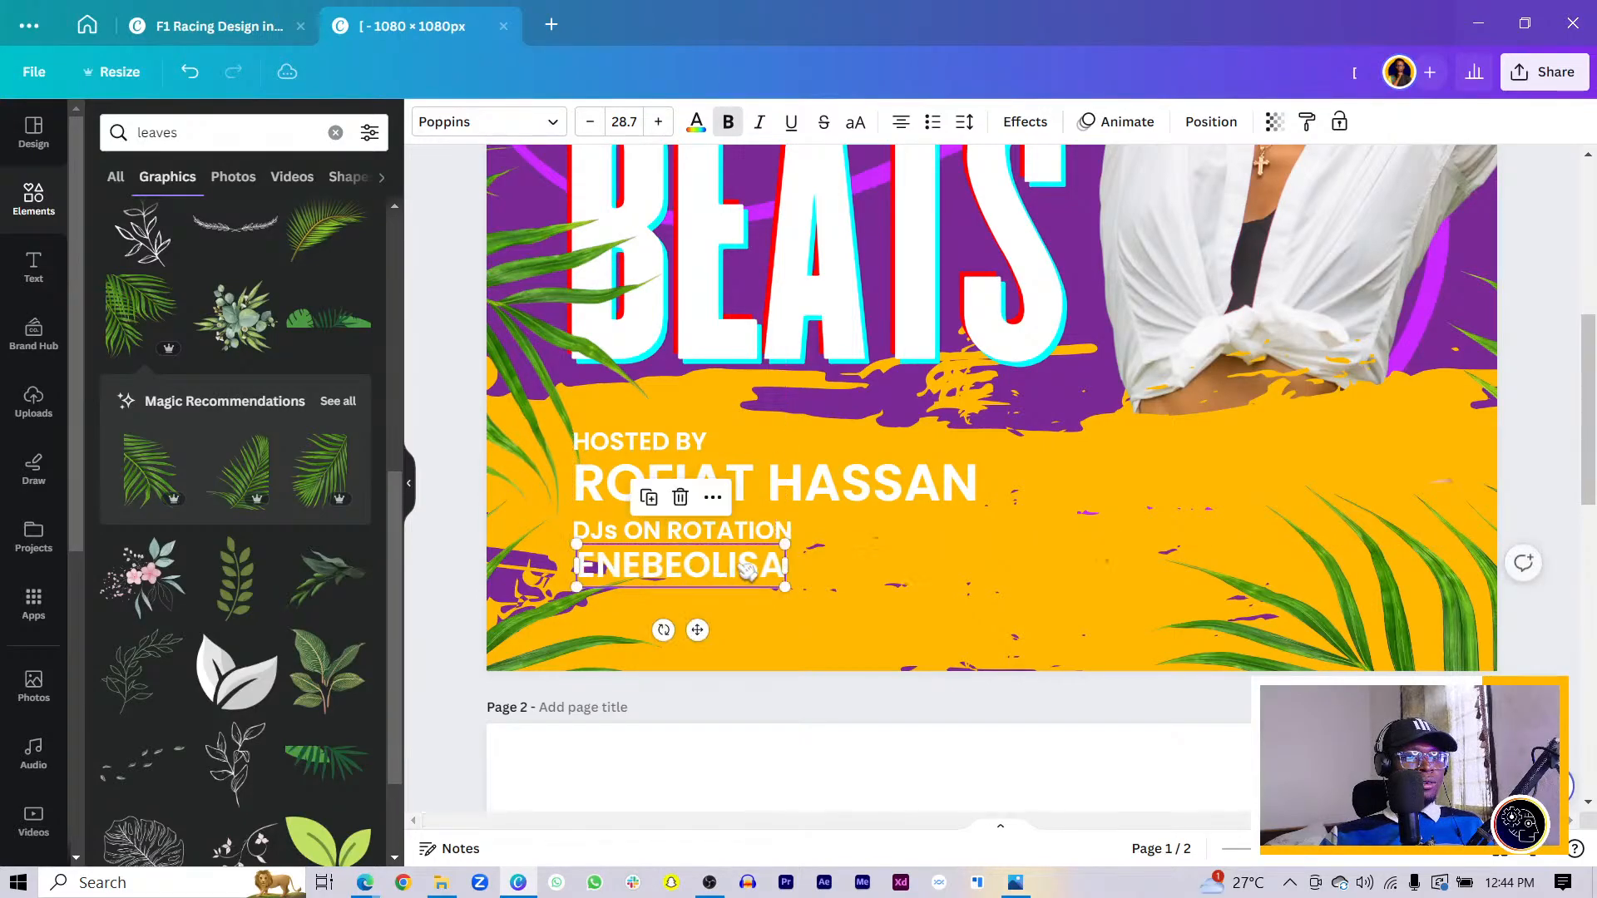
{"action": "left_click", "coordinate": [745, 569]}
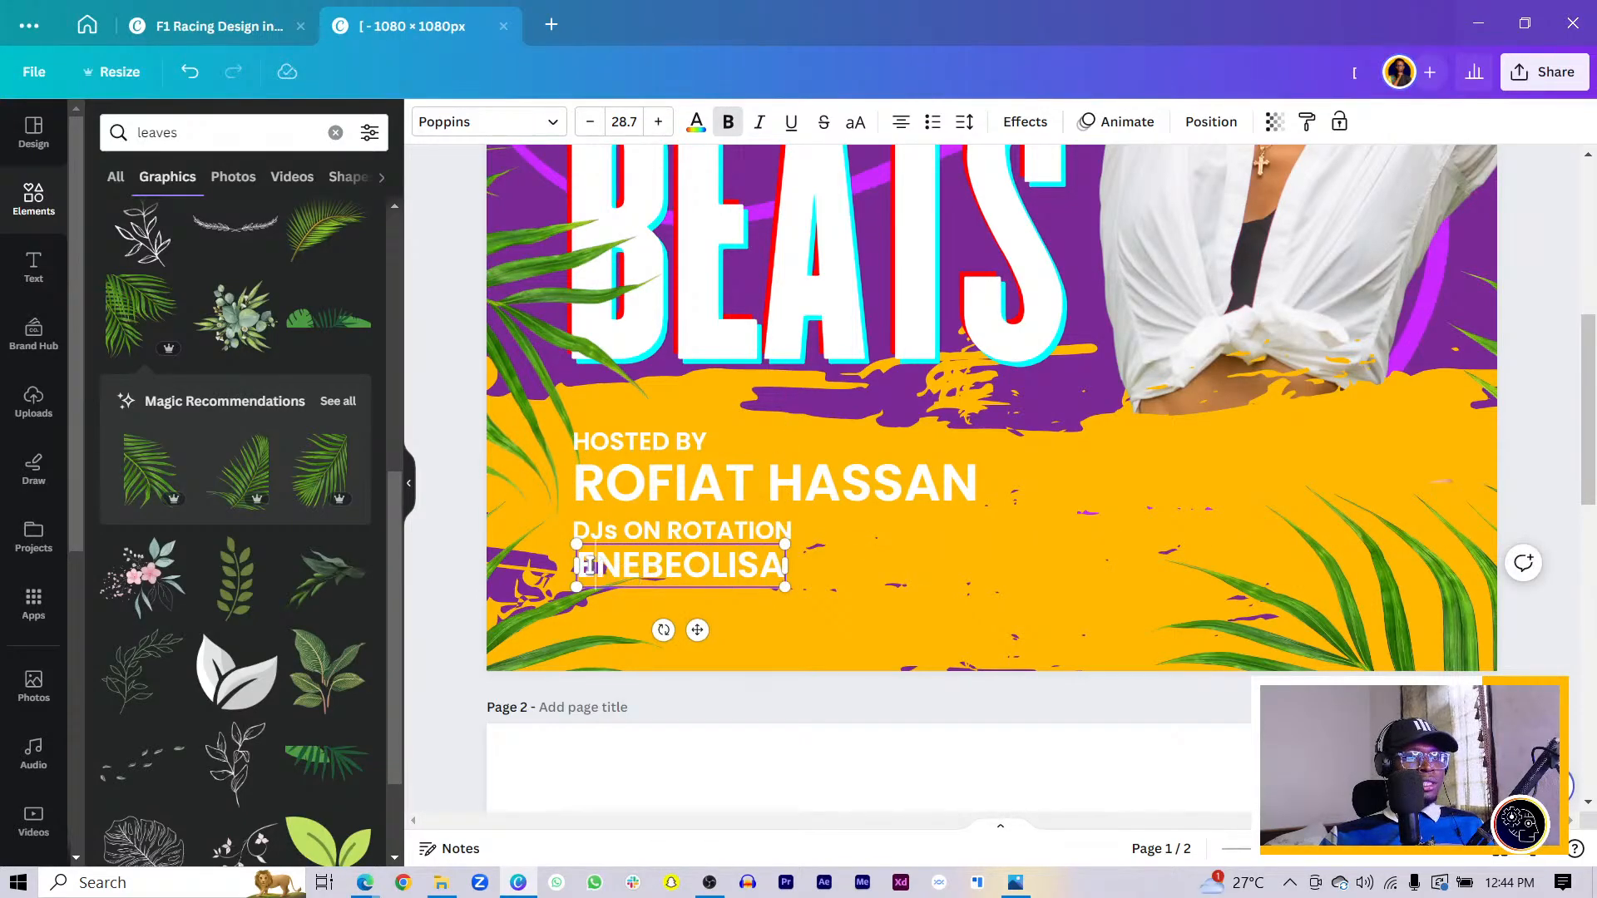
{"action": "type", "text": "DJ"}
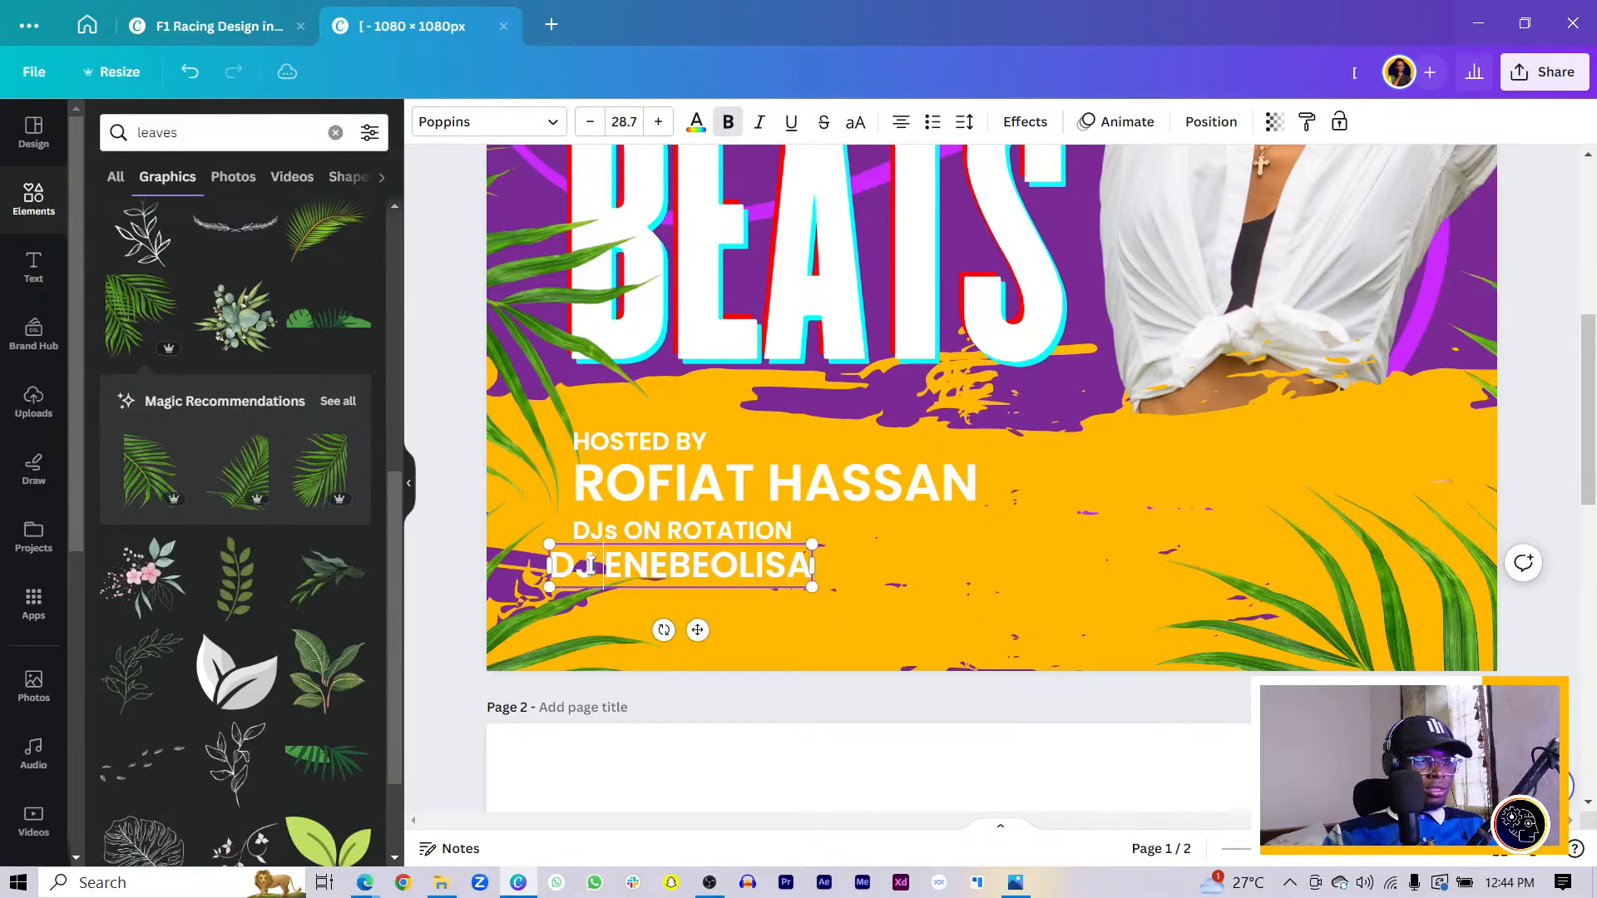
{"action": "left_click_drag", "start_coordinate": [697, 630], "coordinate": [732, 630]}
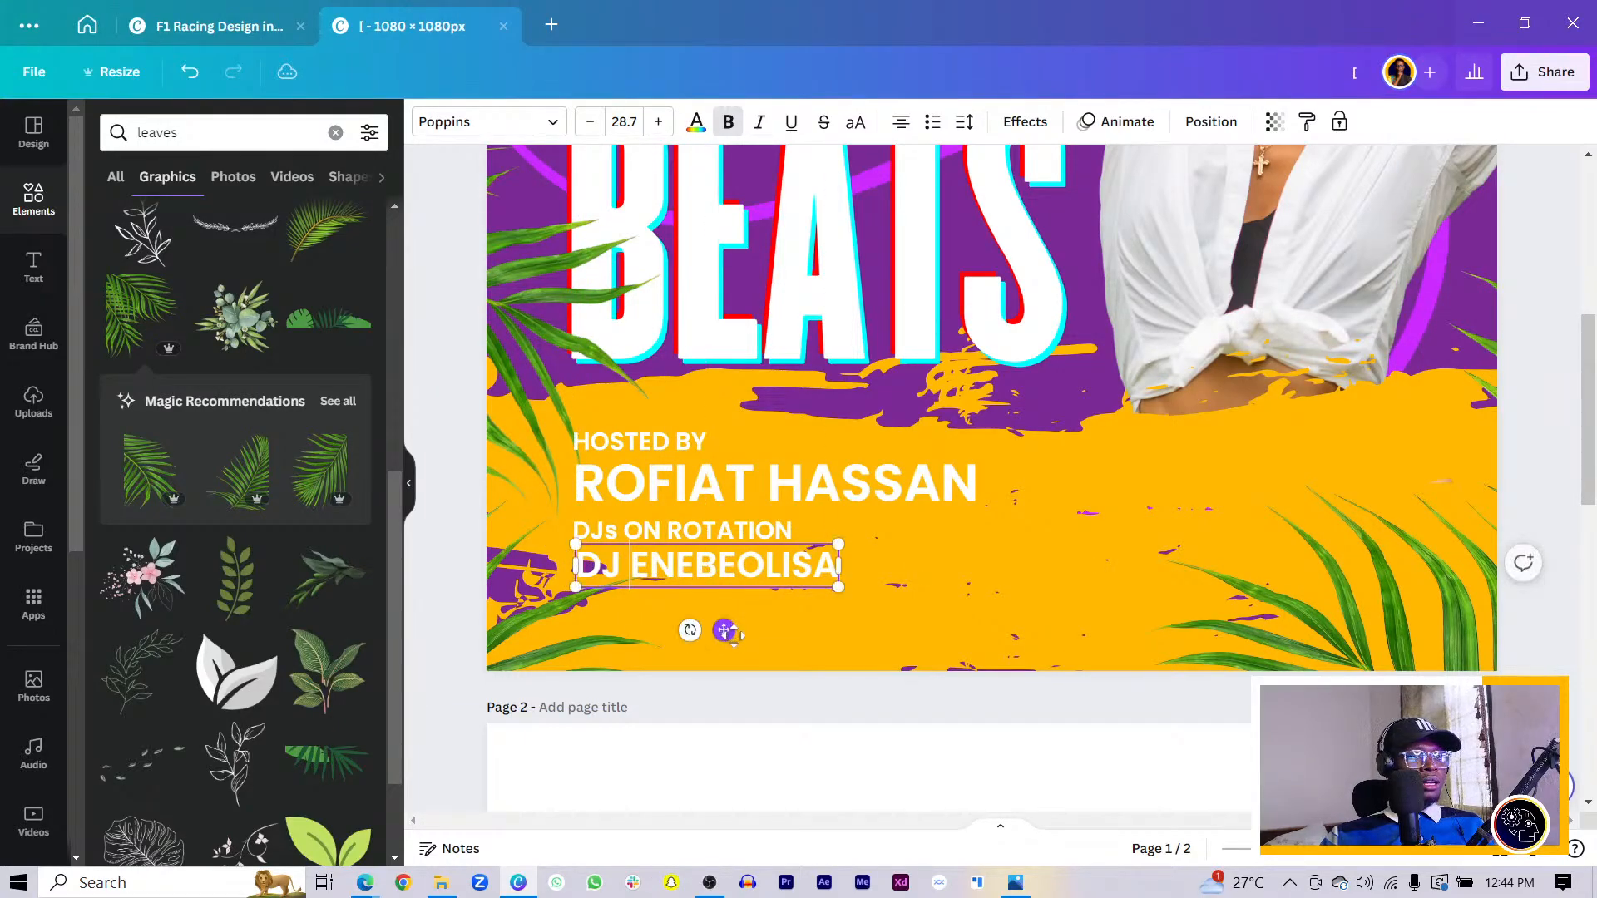
{"action": "left_click", "coordinate": [468, 686]}
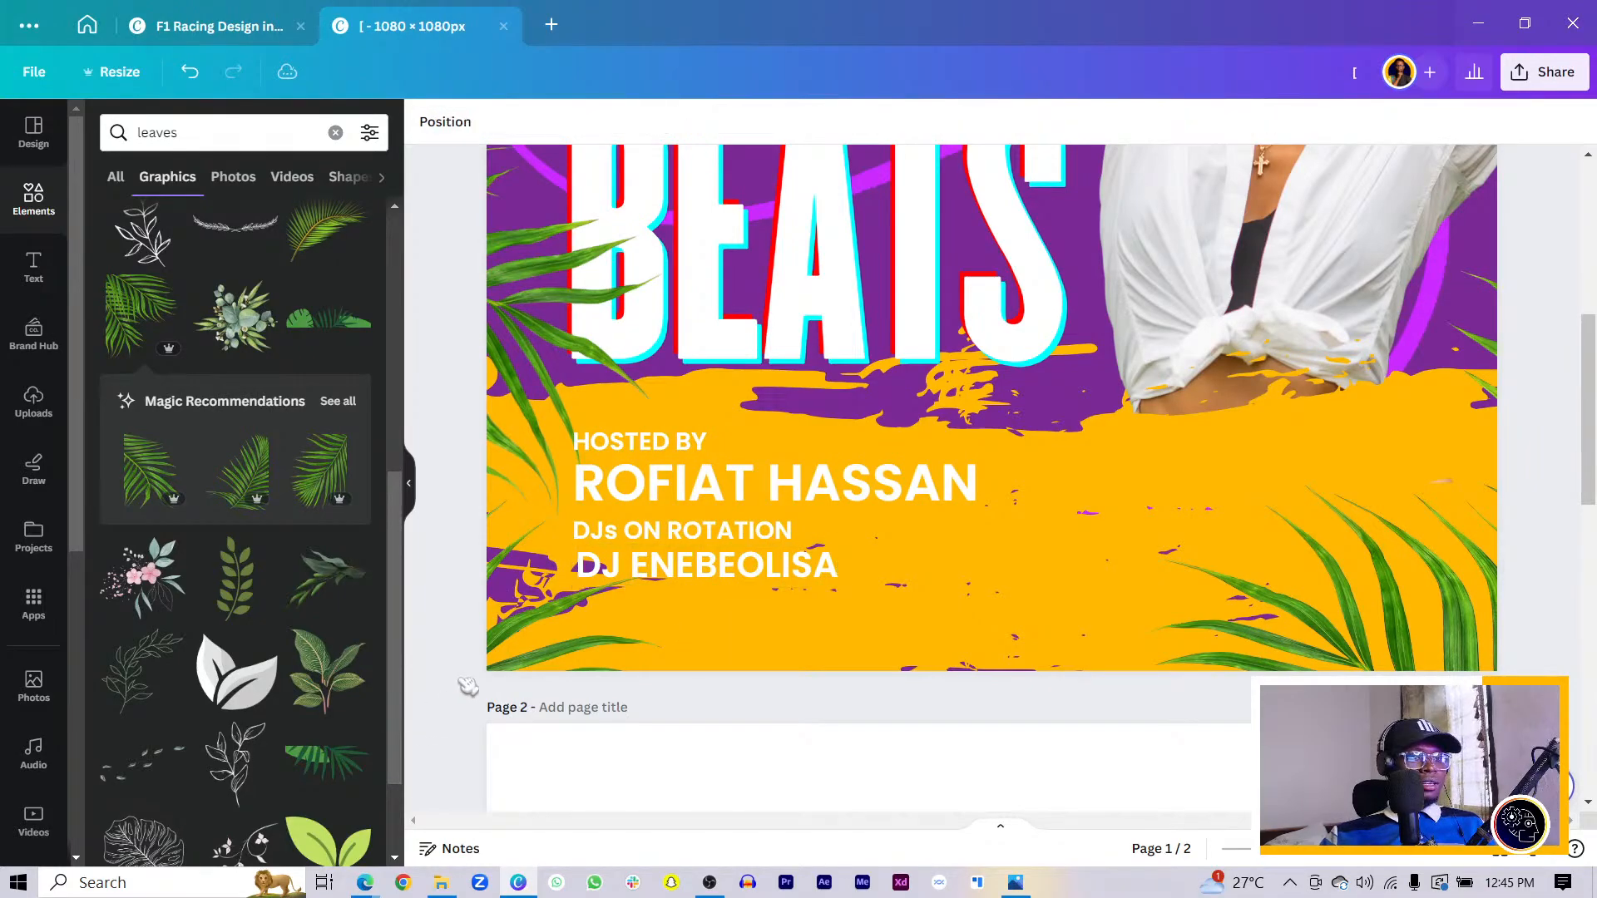
- Duplicate a DJ name line and place the copy just below the original
{"action": "left_click", "coordinate": [725, 554]}
{"action": "key", "text": "ctrl+f"}
{"action": "left_click", "coordinate": [707, 566]}
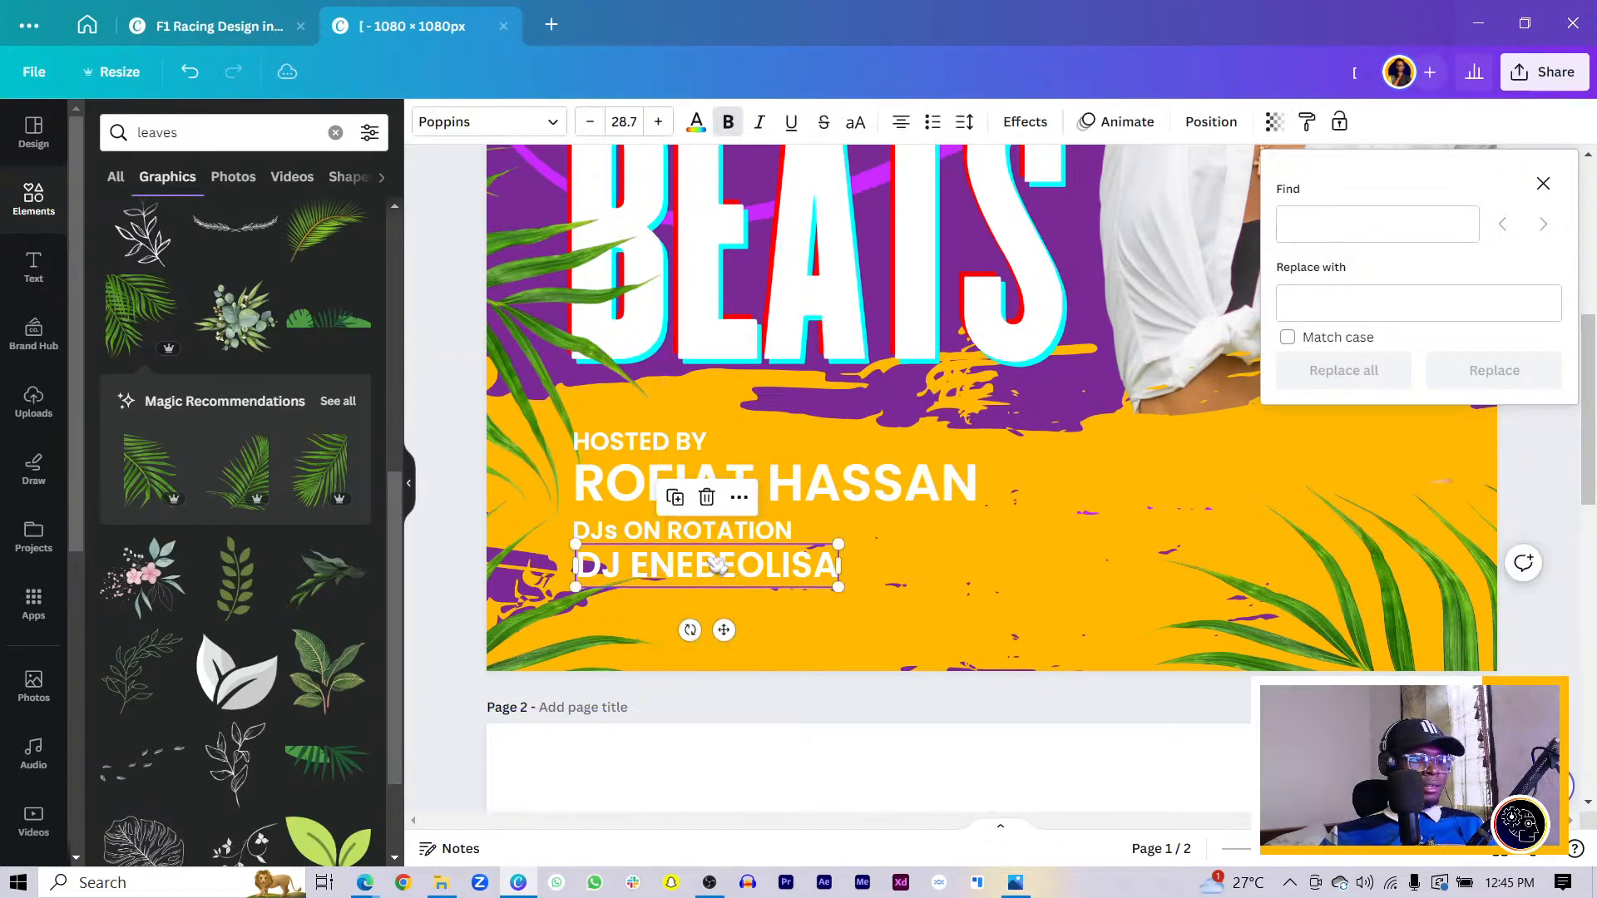
{"action": "key", "text": "ctrl+d"}
{"action": "left_click_drag", "start_coordinate": [685, 574], "coordinate": [694, 602]}
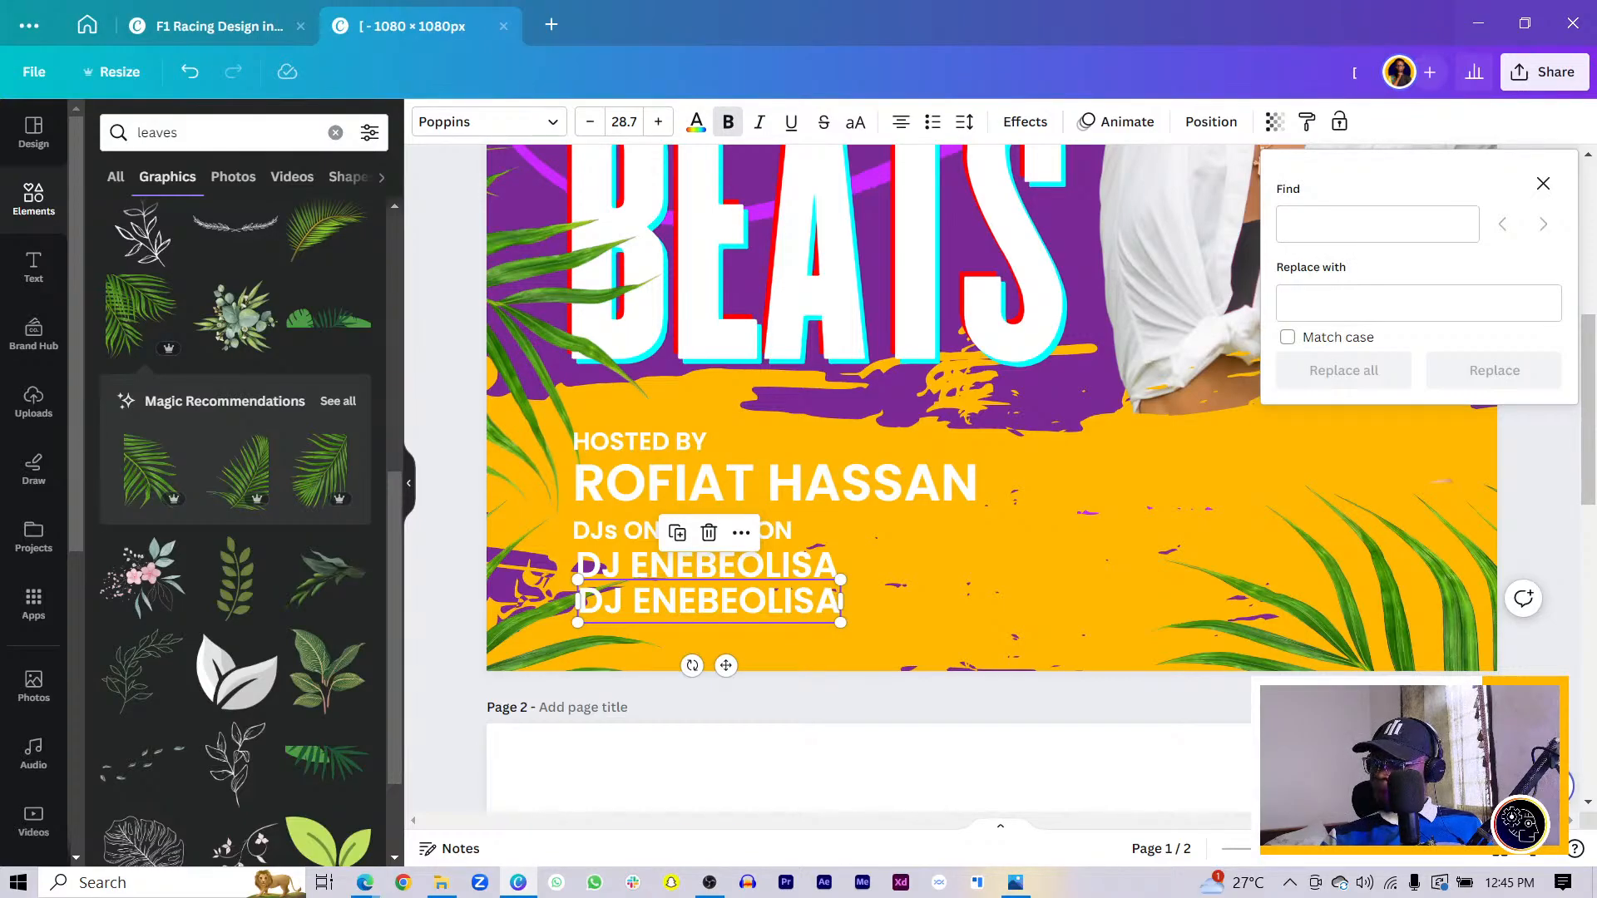
- Replace the copied line's name with a new DJ name and align it under the line above
{"action": "double_click", "coordinate": [641, 613]}
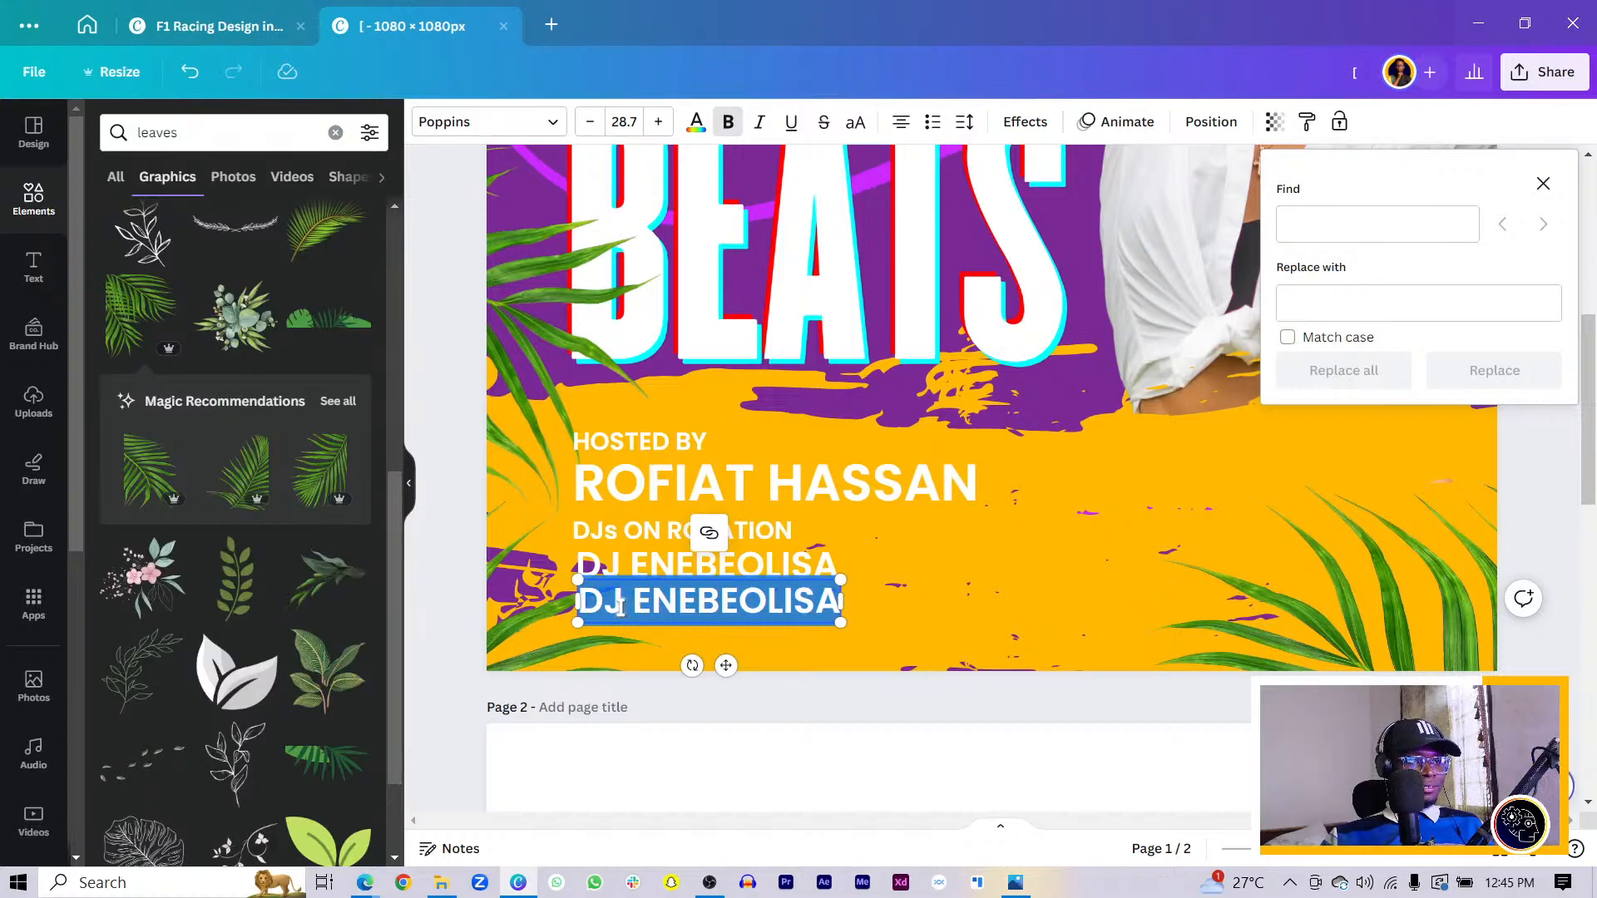
{"action": "left_click", "coordinate": [834, 623]}
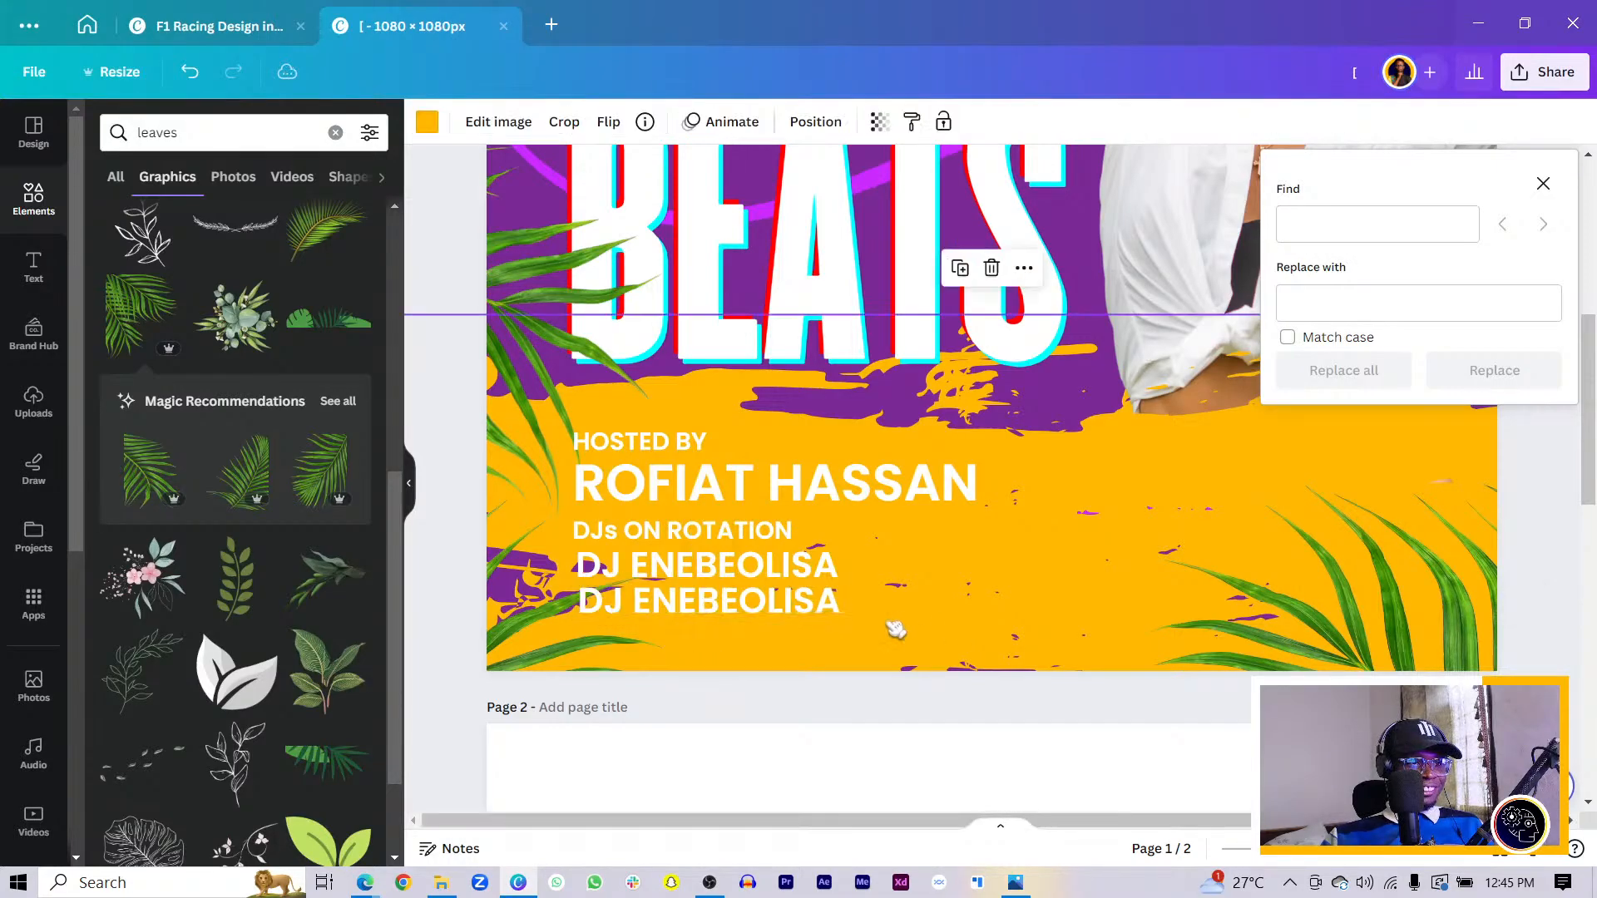
{"action": "left_click", "coordinate": [805, 610]}
{"action": "left_click", "coordinate": [806, 609]}
{"action": "double_click", "coordinate": [772, 600]}
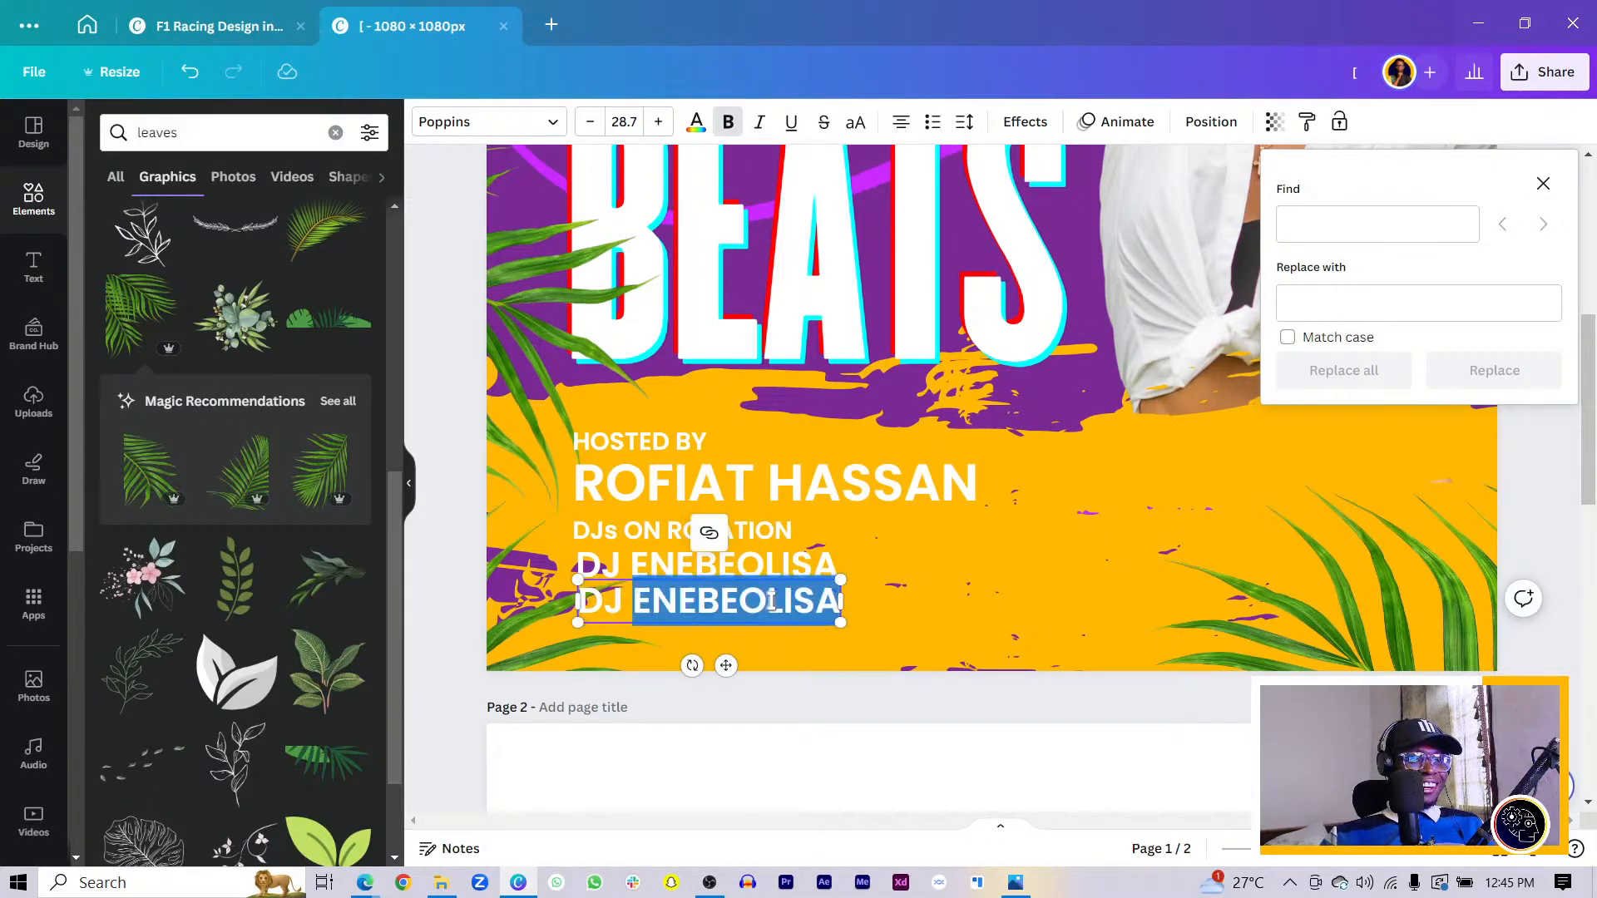
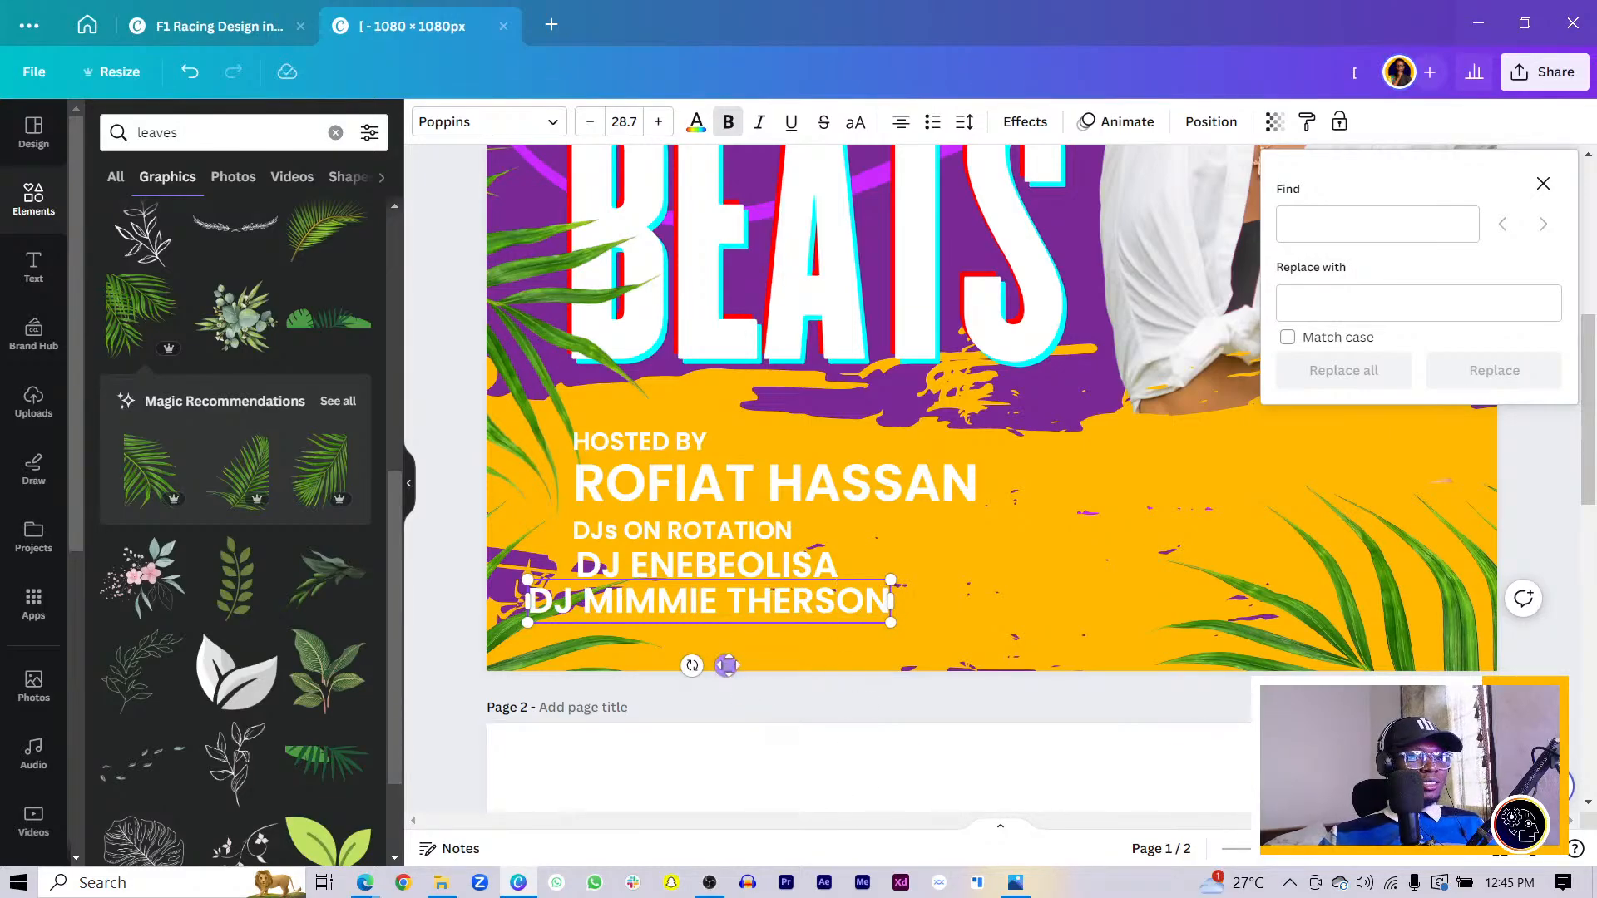
{"action": "left_click_drag", "start_coordinate": [726, 665], "coordinate": [774, 665]}
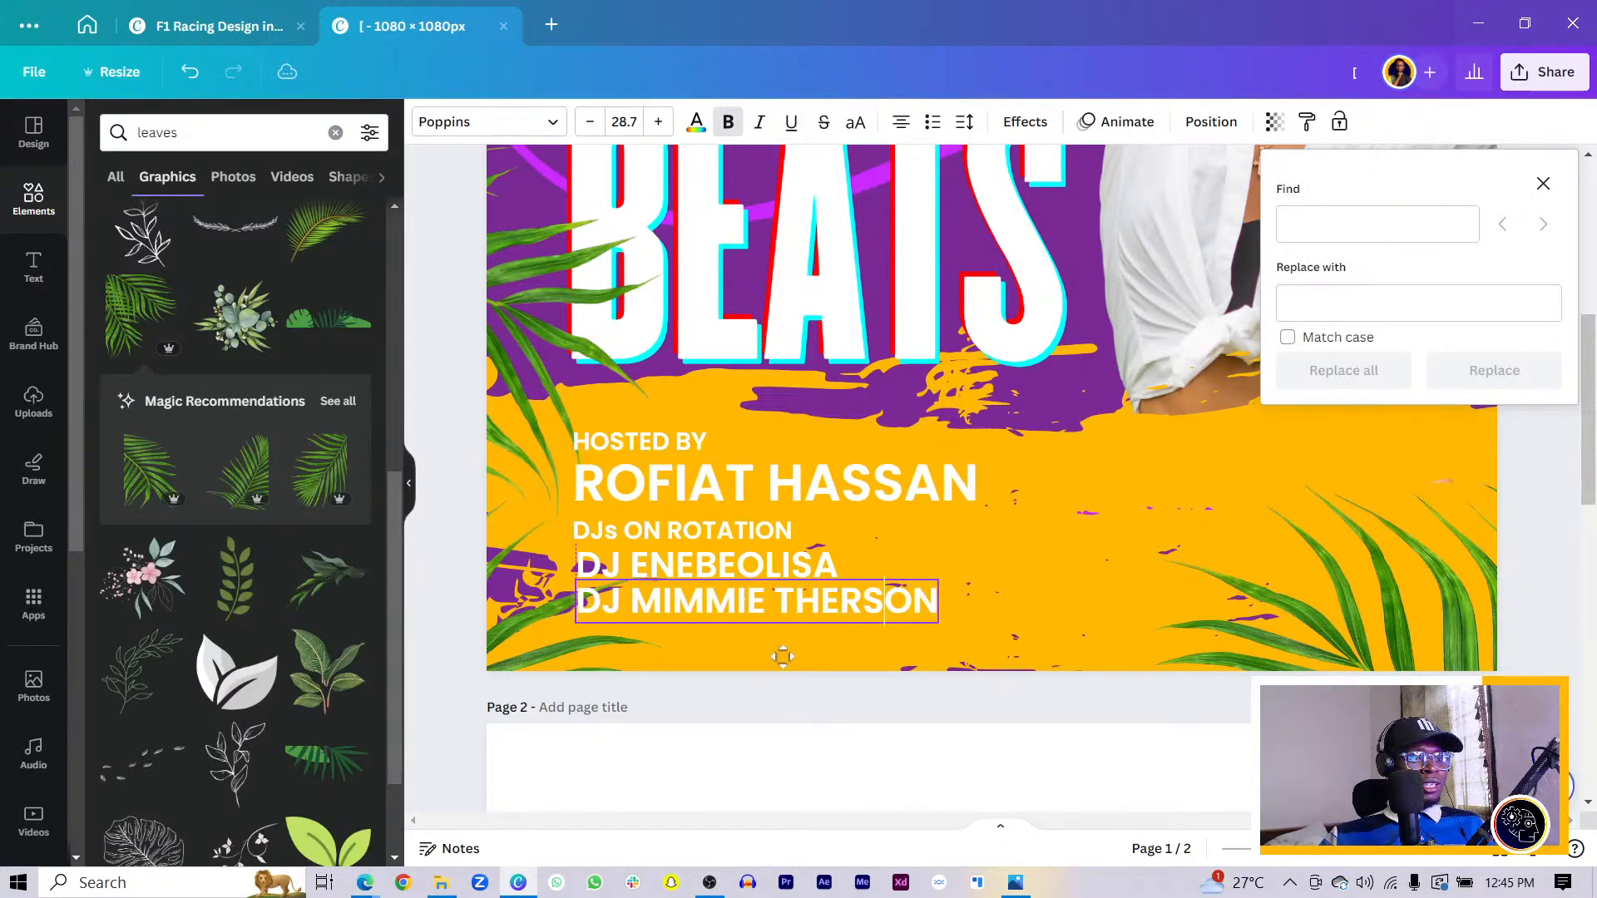
- Scale down the whole HOSTED BY and DJ text block together
{"action": "left_click", "coordinate": [687, 566], "text": "shift"}
{"action": "left_click", "coordinate": [689, 537], "text": "shift"}
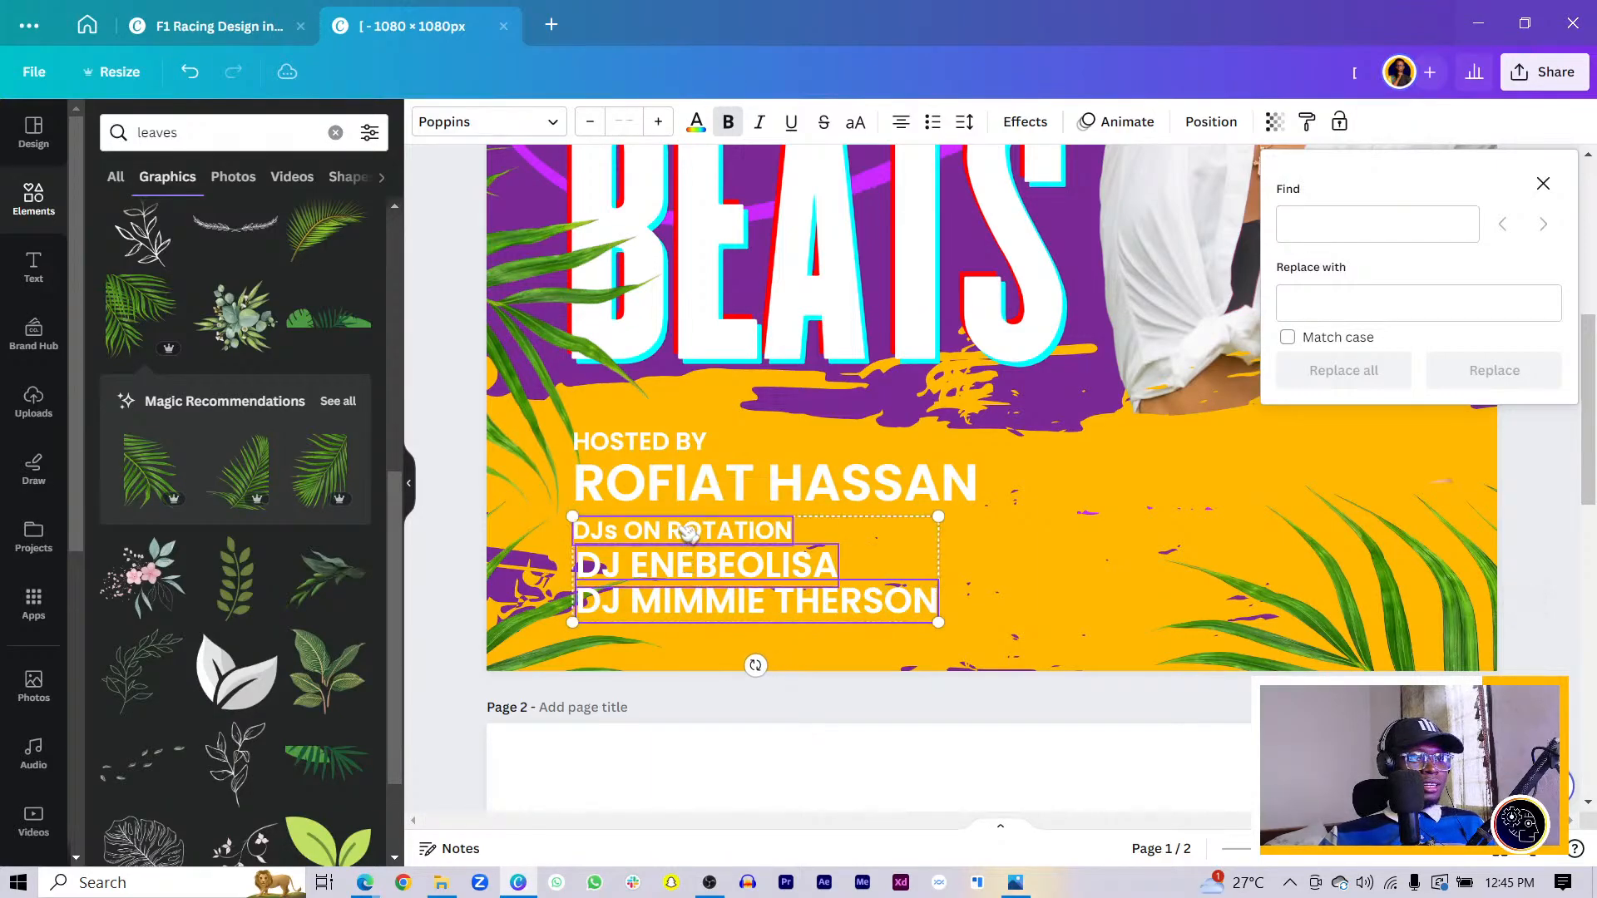
{"action": "left_click", "coordinate": [682, 491], "text": "shift"}
{"action": "left_click", "coordinate": [669, 443], "text": "shift"}
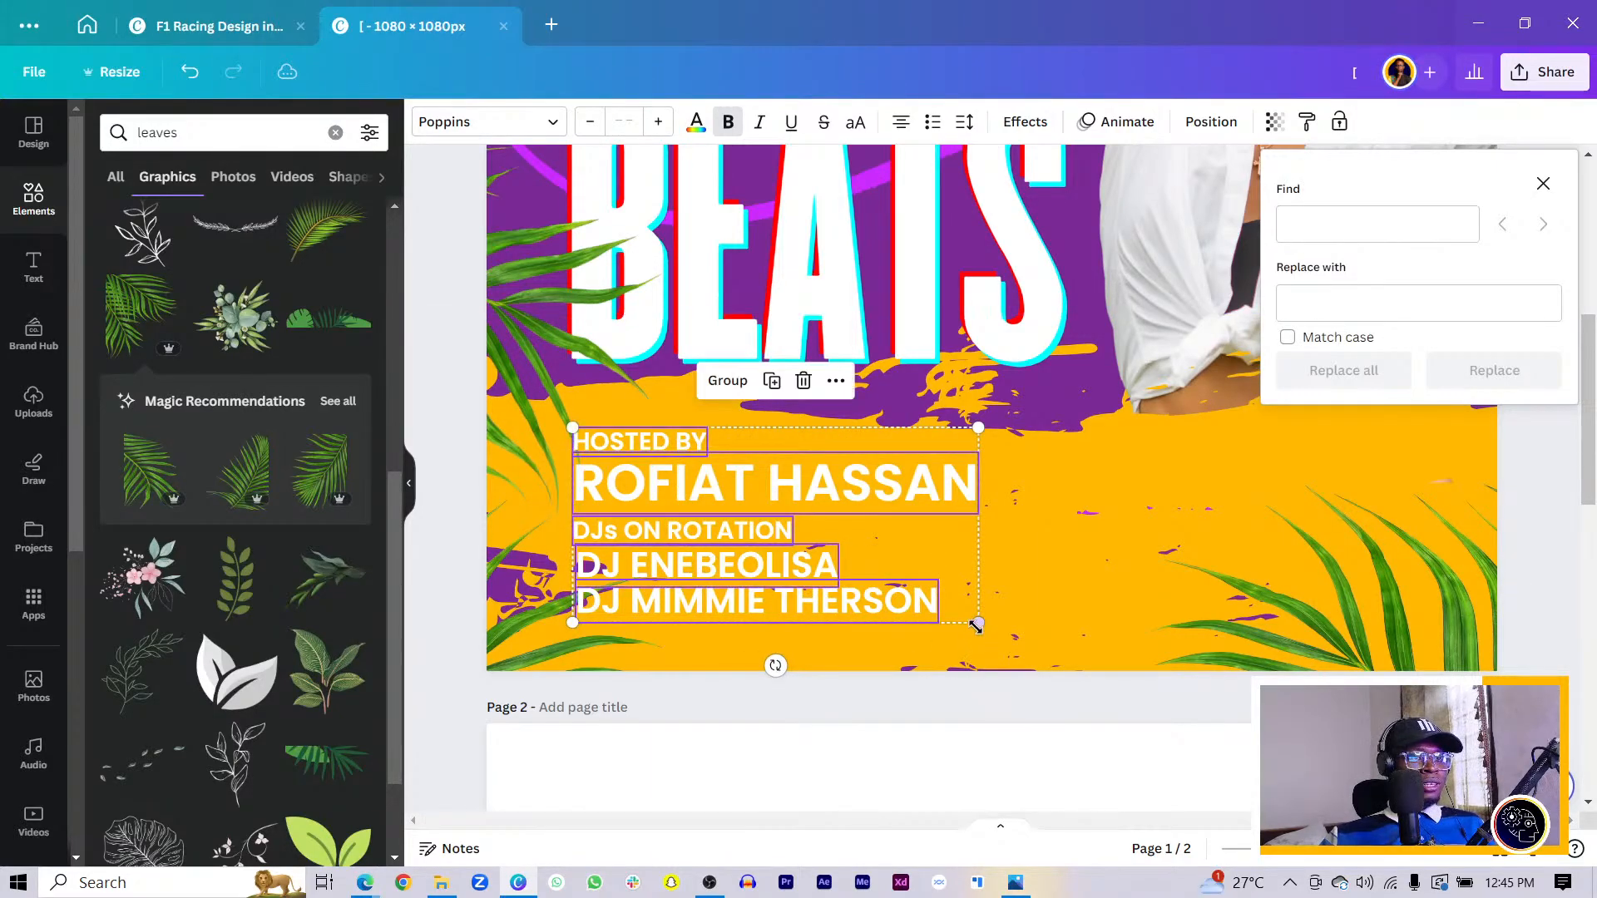
{"action": "left_click_drag", "start_coordinate": [978, 624], "coordinate": [904, 609]}
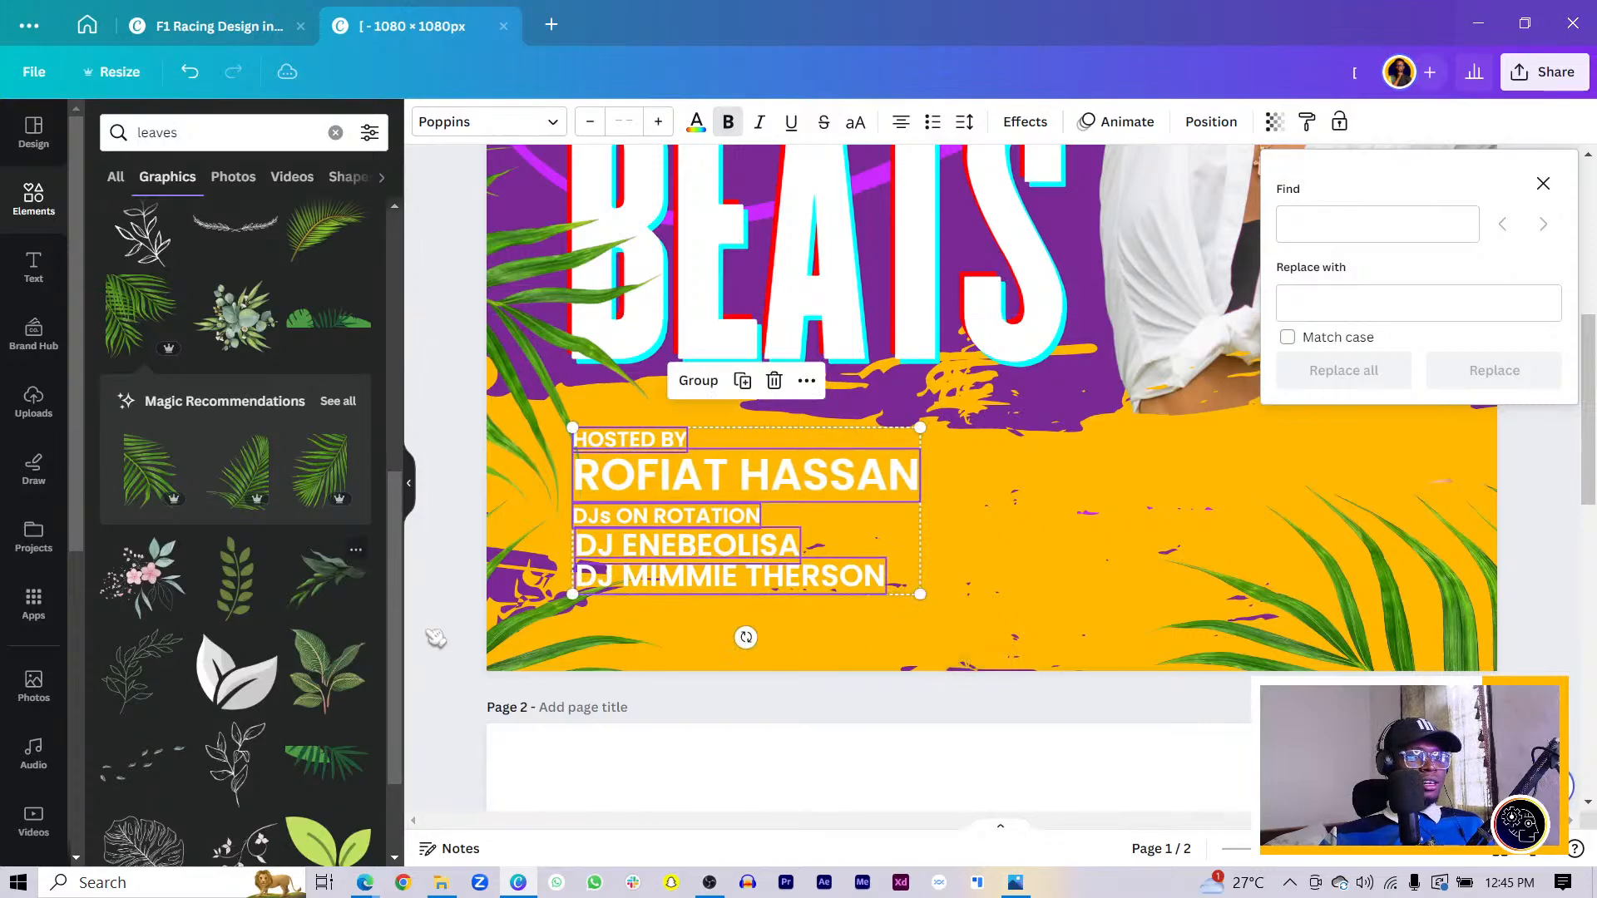
{"action": "left_click", "coordinate": [499, 637]}
- Copy the second DJ line below it, enter another DJ name, and line it up
{"action": "left_click", "coordinate": [713, 577]}
{"action": "left_click_drag", "start_coordinate": [713, 577], "coordinate": [689, 607]}
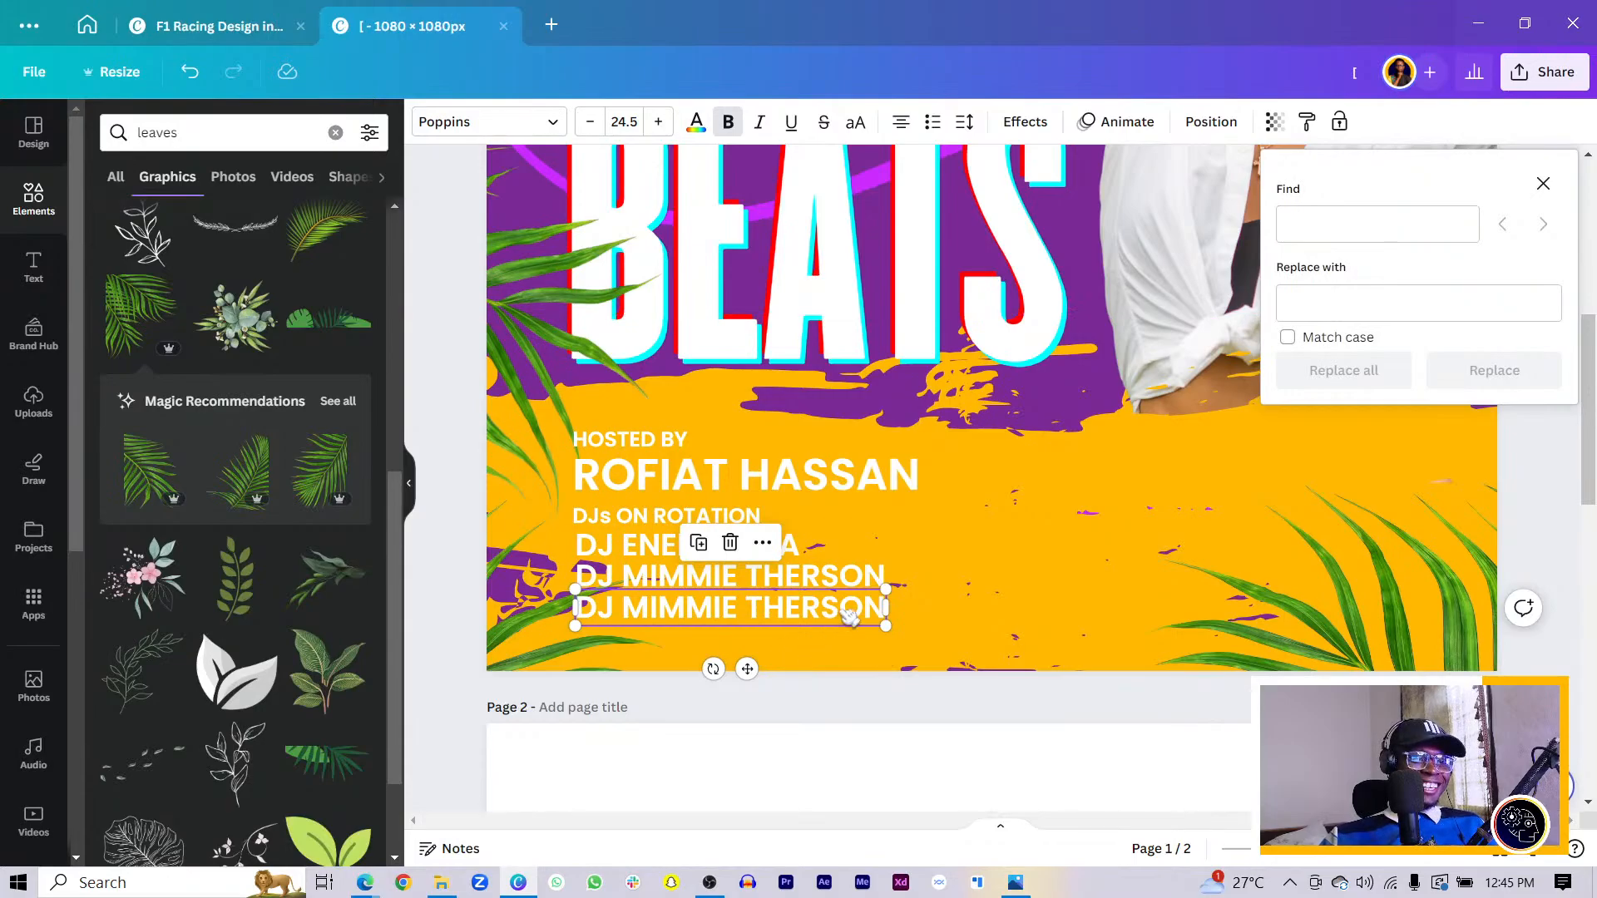
{"action": "left_click_drag", "start_coordinate": [840, 620], "coordinate": [790, 625]}
{"action": "left_click", "coordinate": [624, 612]}
{"action": "left_click", "coordinate": [624, 606]}
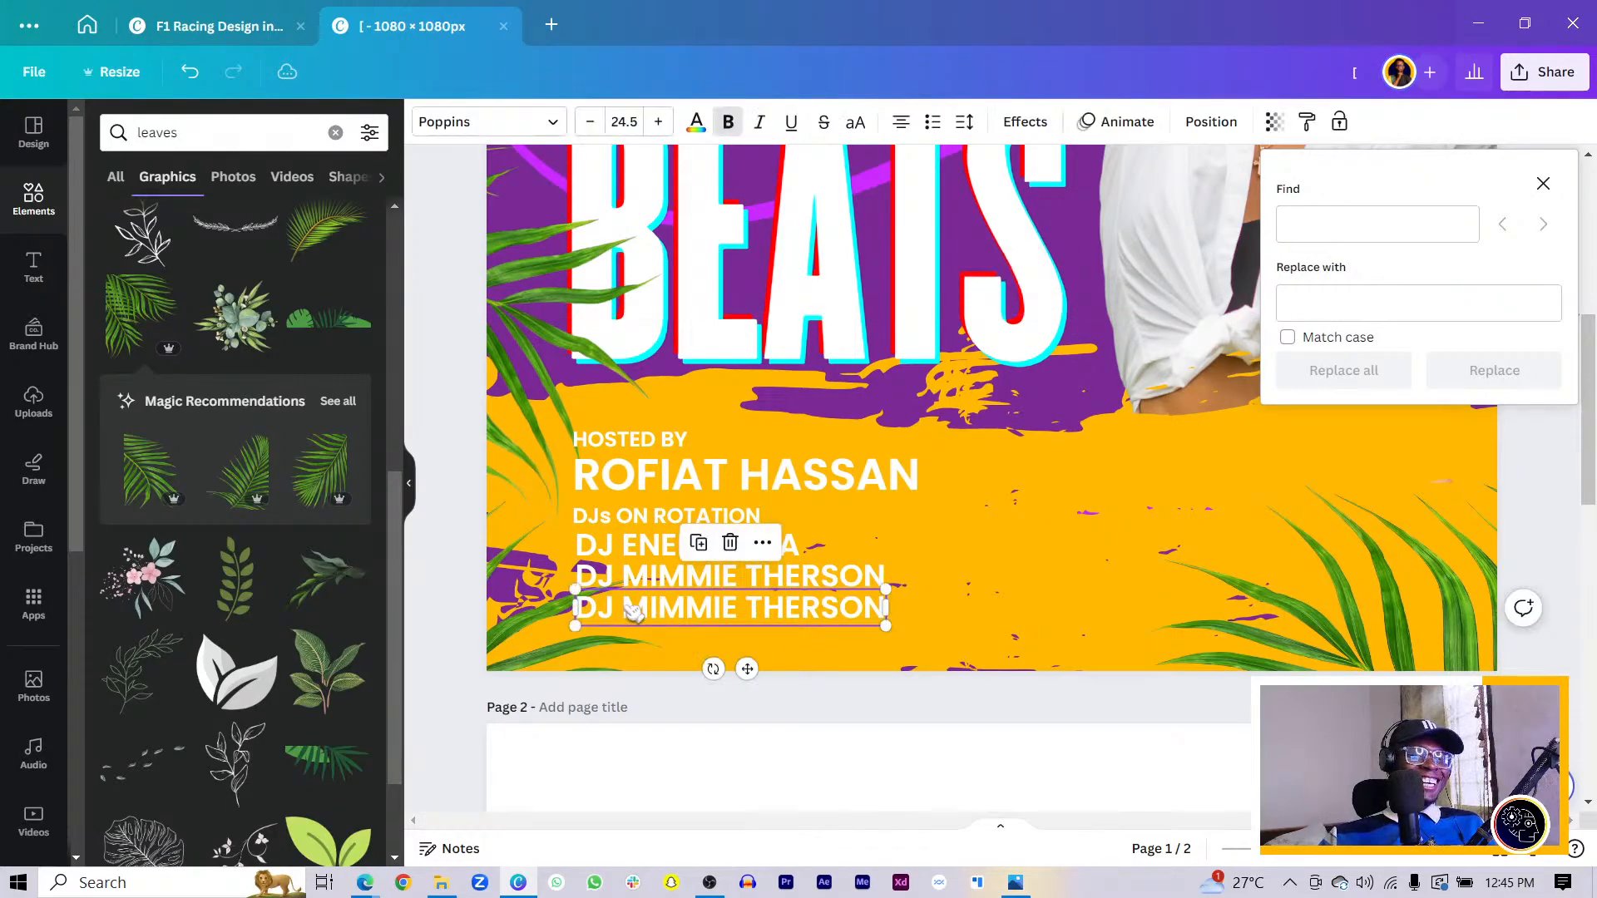
{"action": "left_click", "coordinate": [624, 605]}
{"action": "left_click", "coordinate": [624, 606]}
{"action": "left_click_drag", "start_coordinate": [624, 606], "coordinate": [888, 599]}
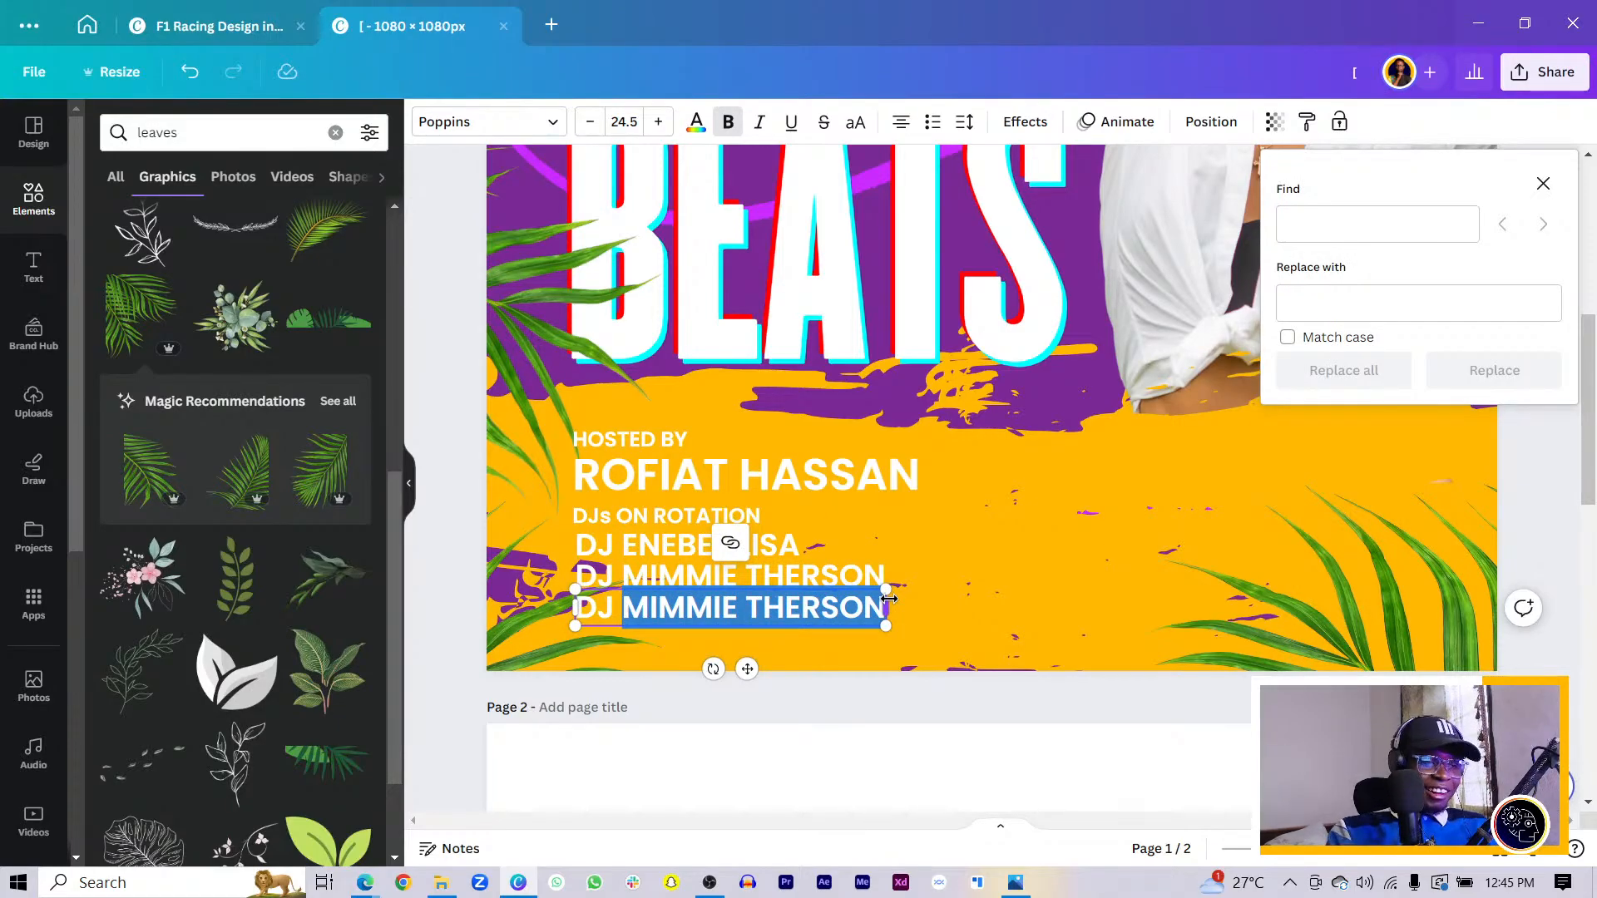
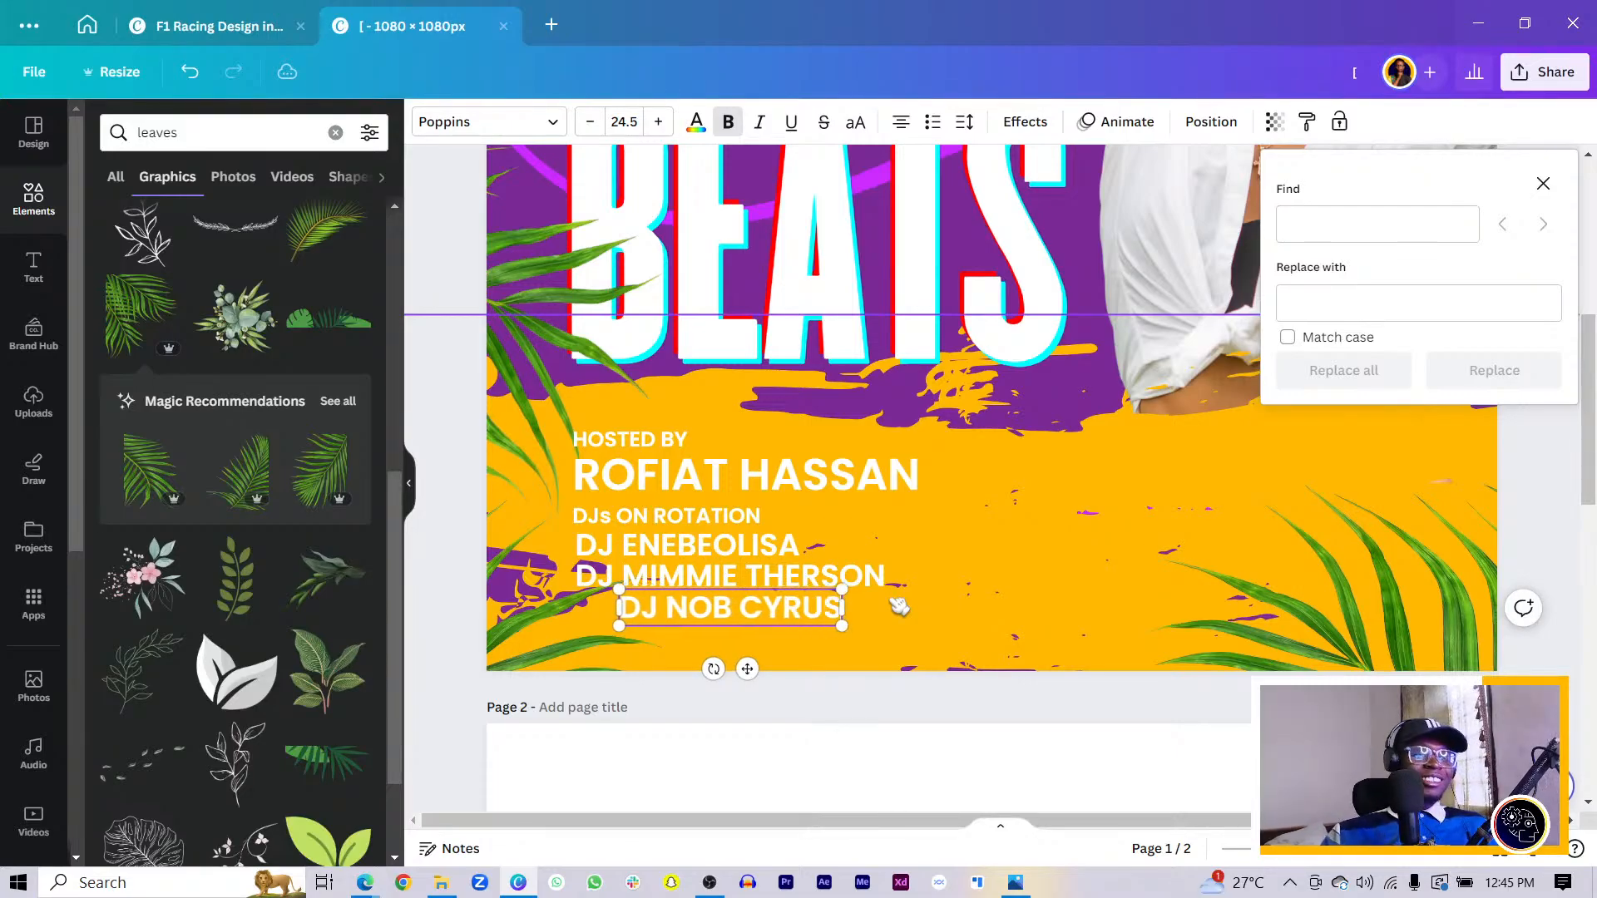
{"action": "left_click_drag", "start_coordinate": [747, 668], "coordinate": [708, 664]}
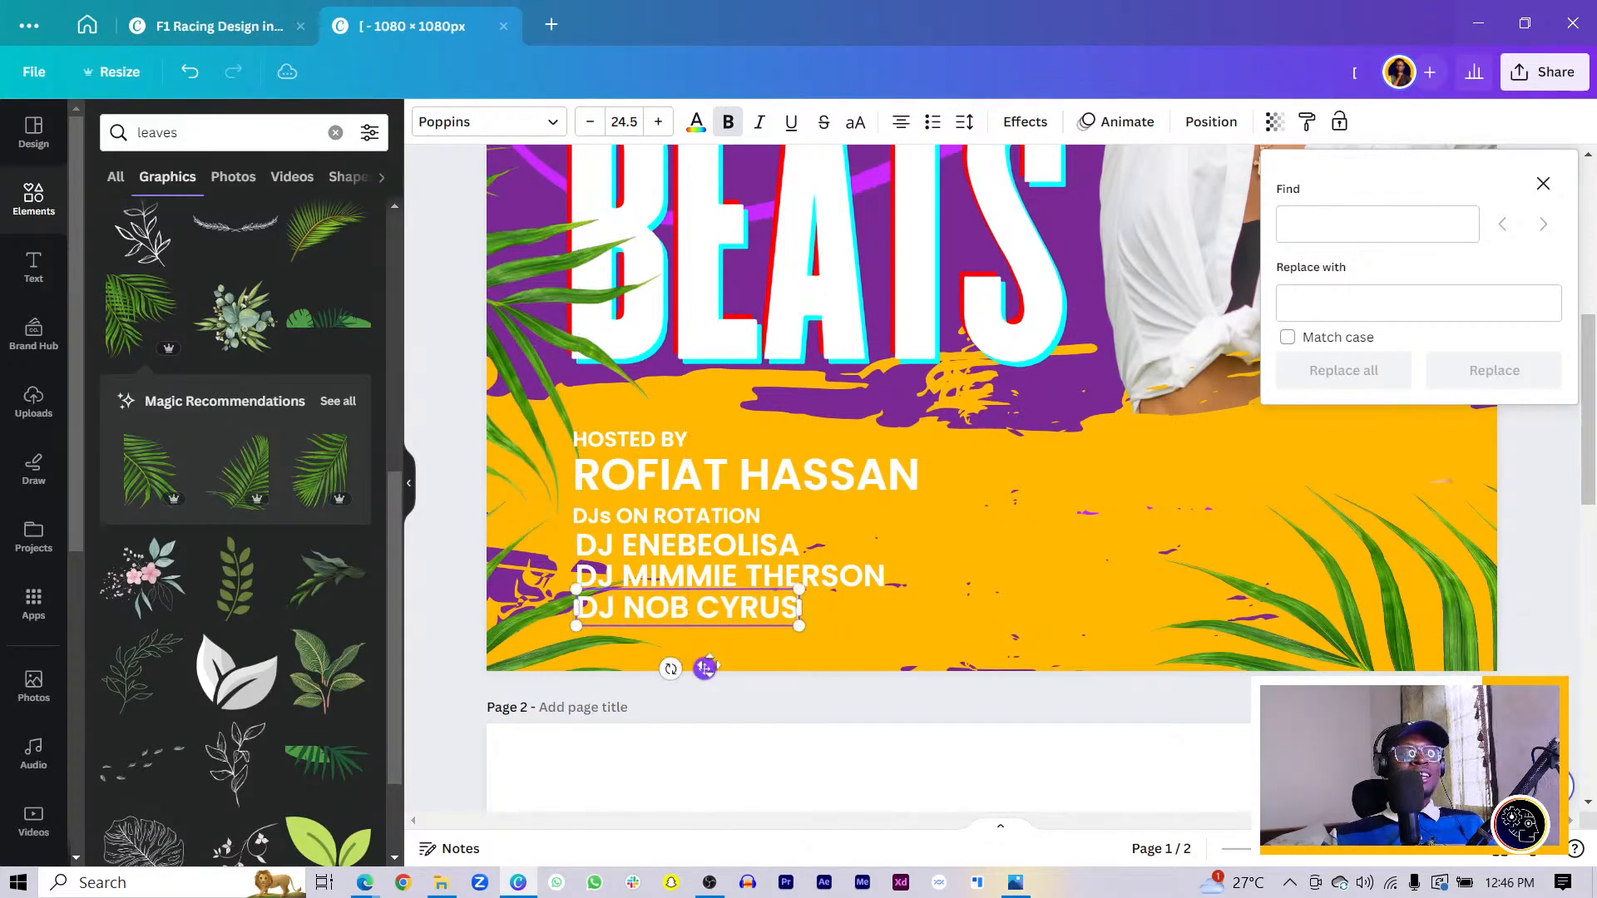
- Nudge the three DJ name lines so they stack left-aligned
{"action": "left_click", "coordinate": [764, 575], "text": "shift"}
{"action": "left_click", "coordinate": [730, 544], "text": "shift"}
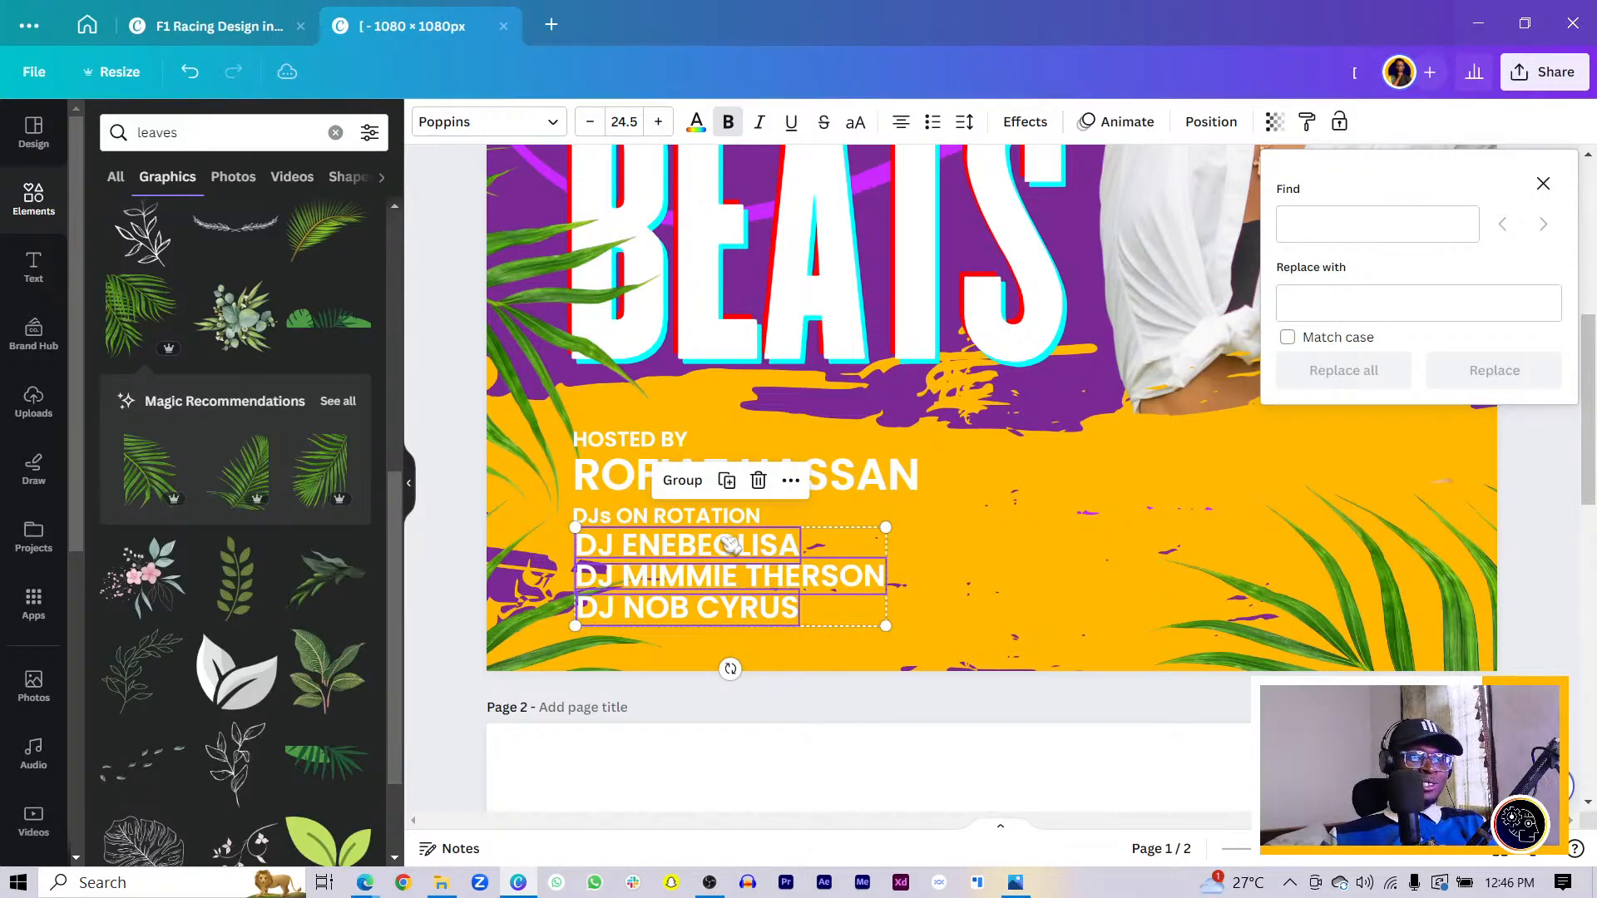
{"action": "left_click_drag", "start_coordinate": [730, 544], "coordinate": [729, 544]}
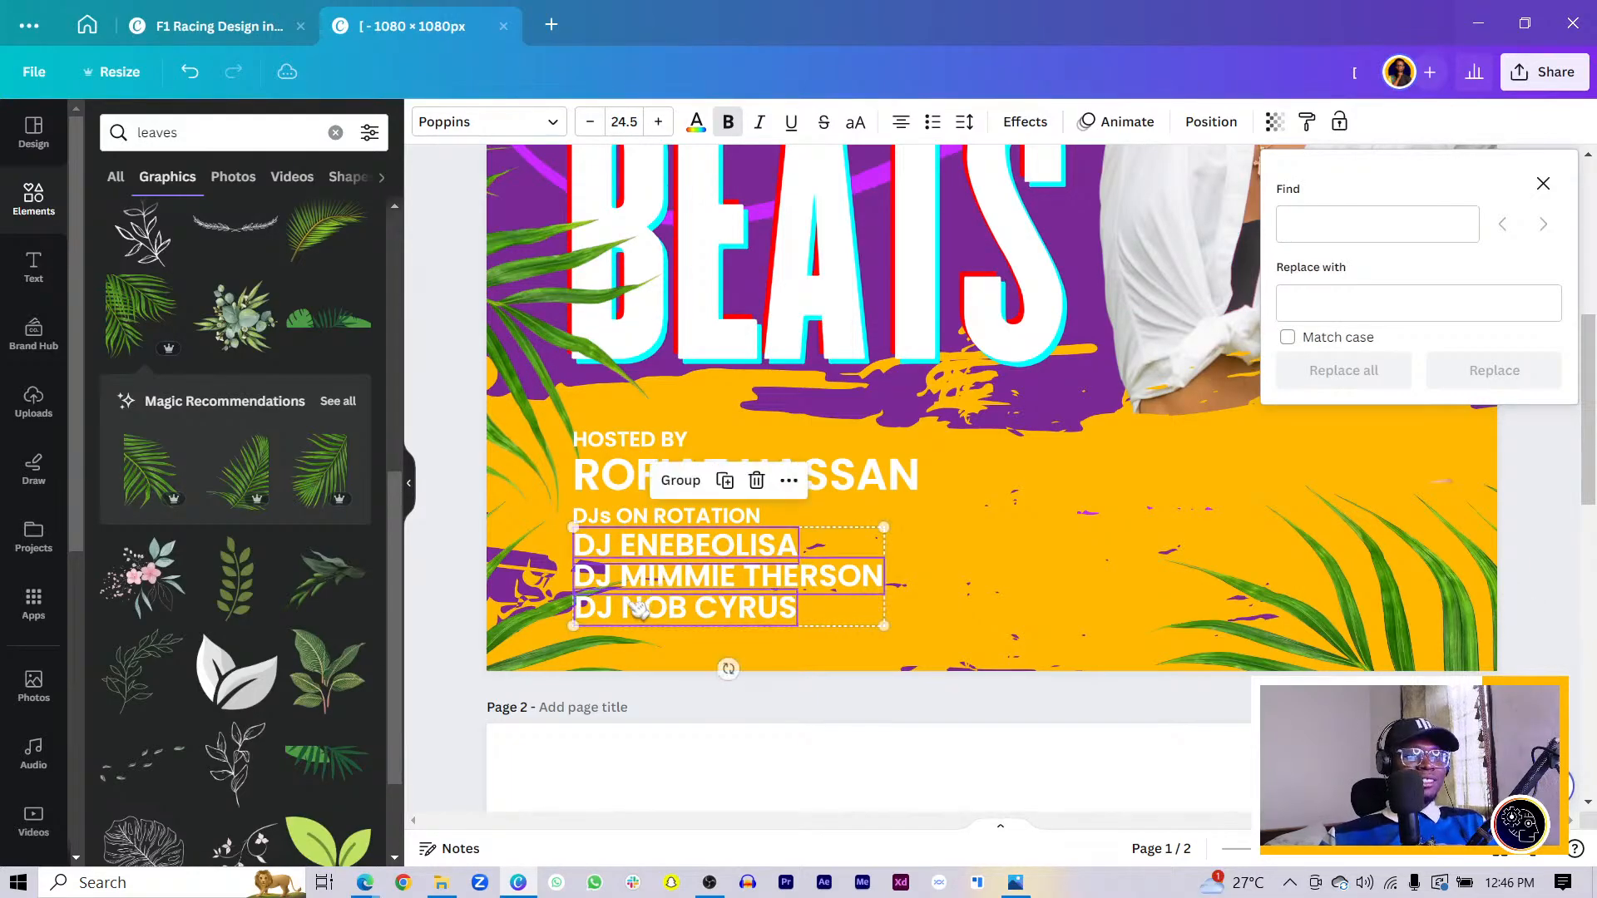
{"action": "left_click", "coordinate": [484, 624]}
{"action": "left_click", "coordinate": [653, 578]}
{"action": "left_click_drag", "start_coordinate": [652, 579], "coordinate": [654, 580]}
{"action": "left_click", "coordinate": [630, 610]}
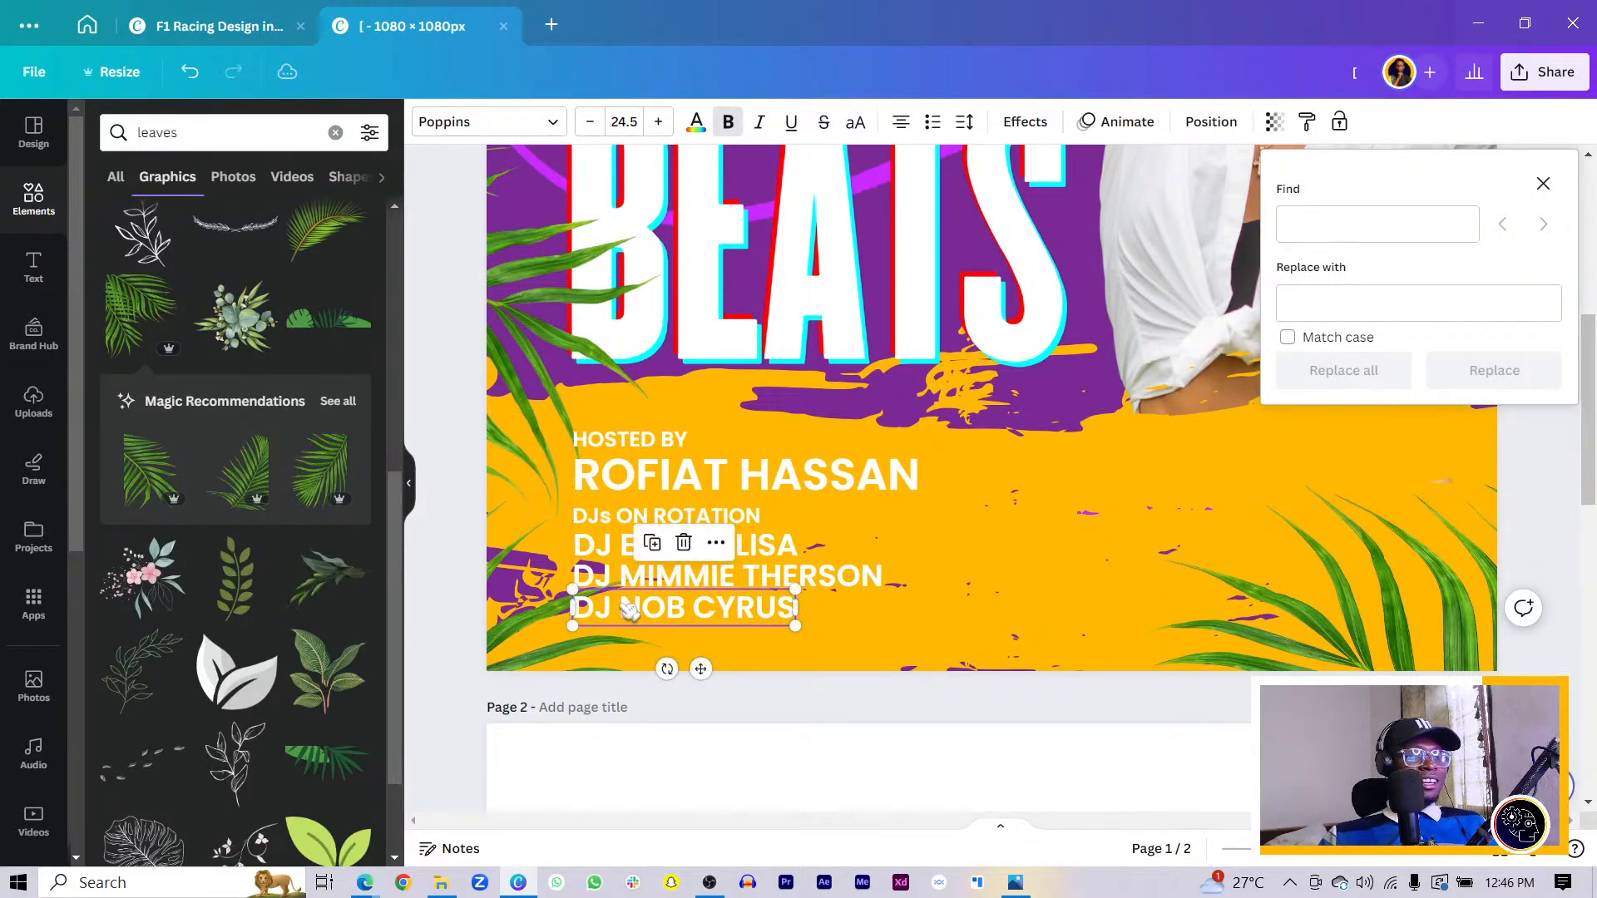
{"action": "left_click", "coordinate": [727, 589], "text": "shift"}
{"action": "left_click", "coordinate": [720, 553], "text": "shift"}
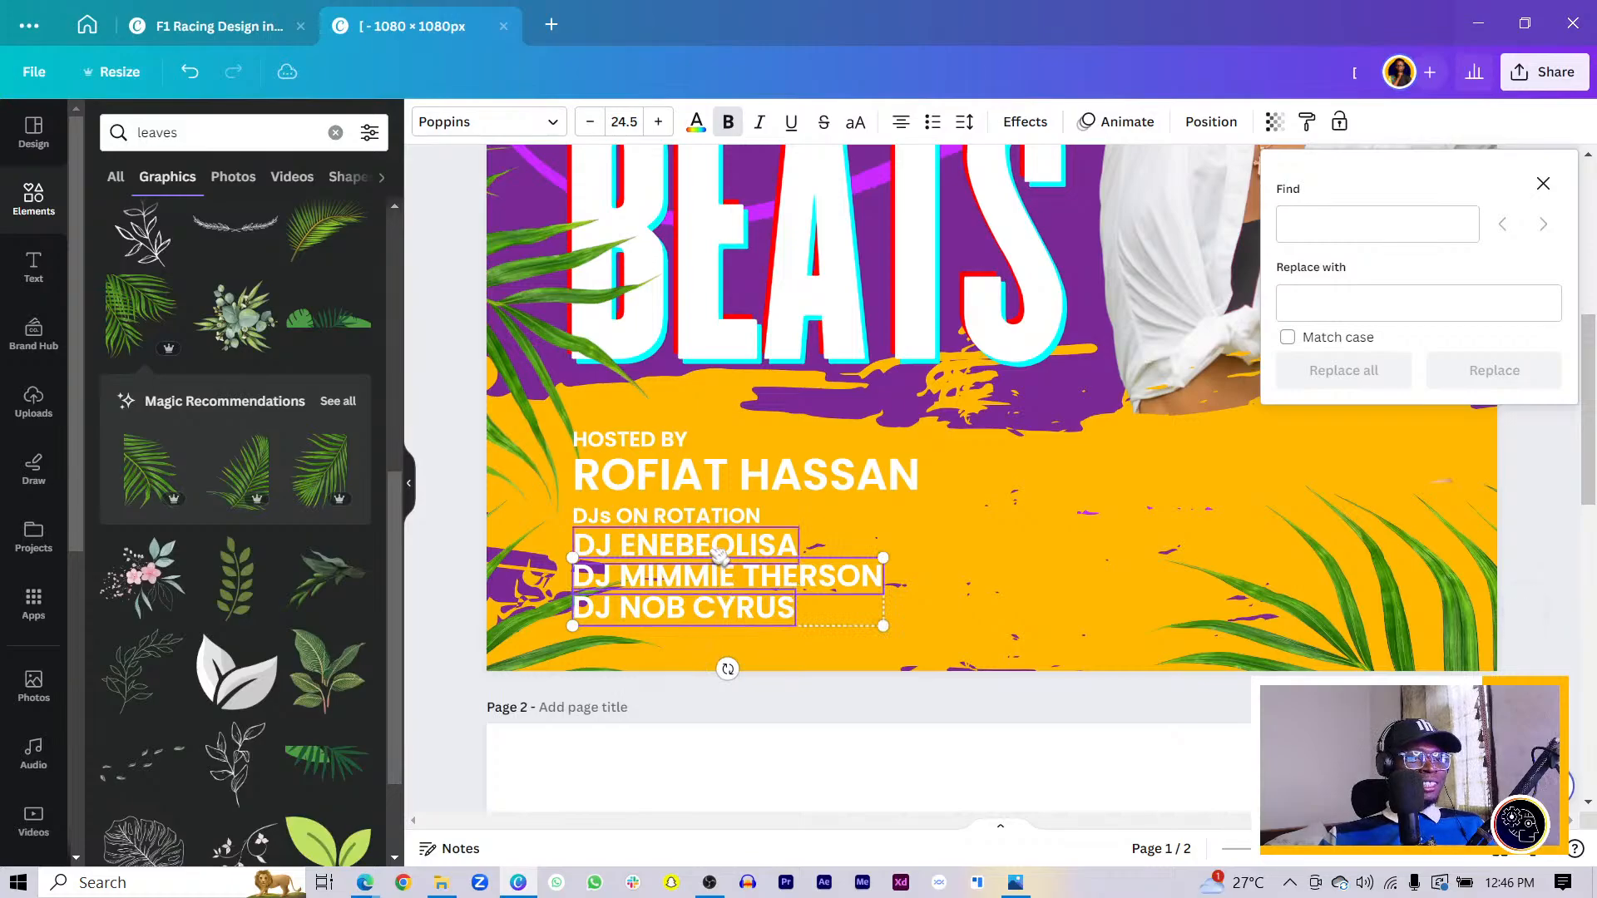
- Change the host's name text colour to the purple document swatch
{"action": "scroll", "coordinate": [732, 516], "scroll_direction": "down", "scroll_amount": 10}
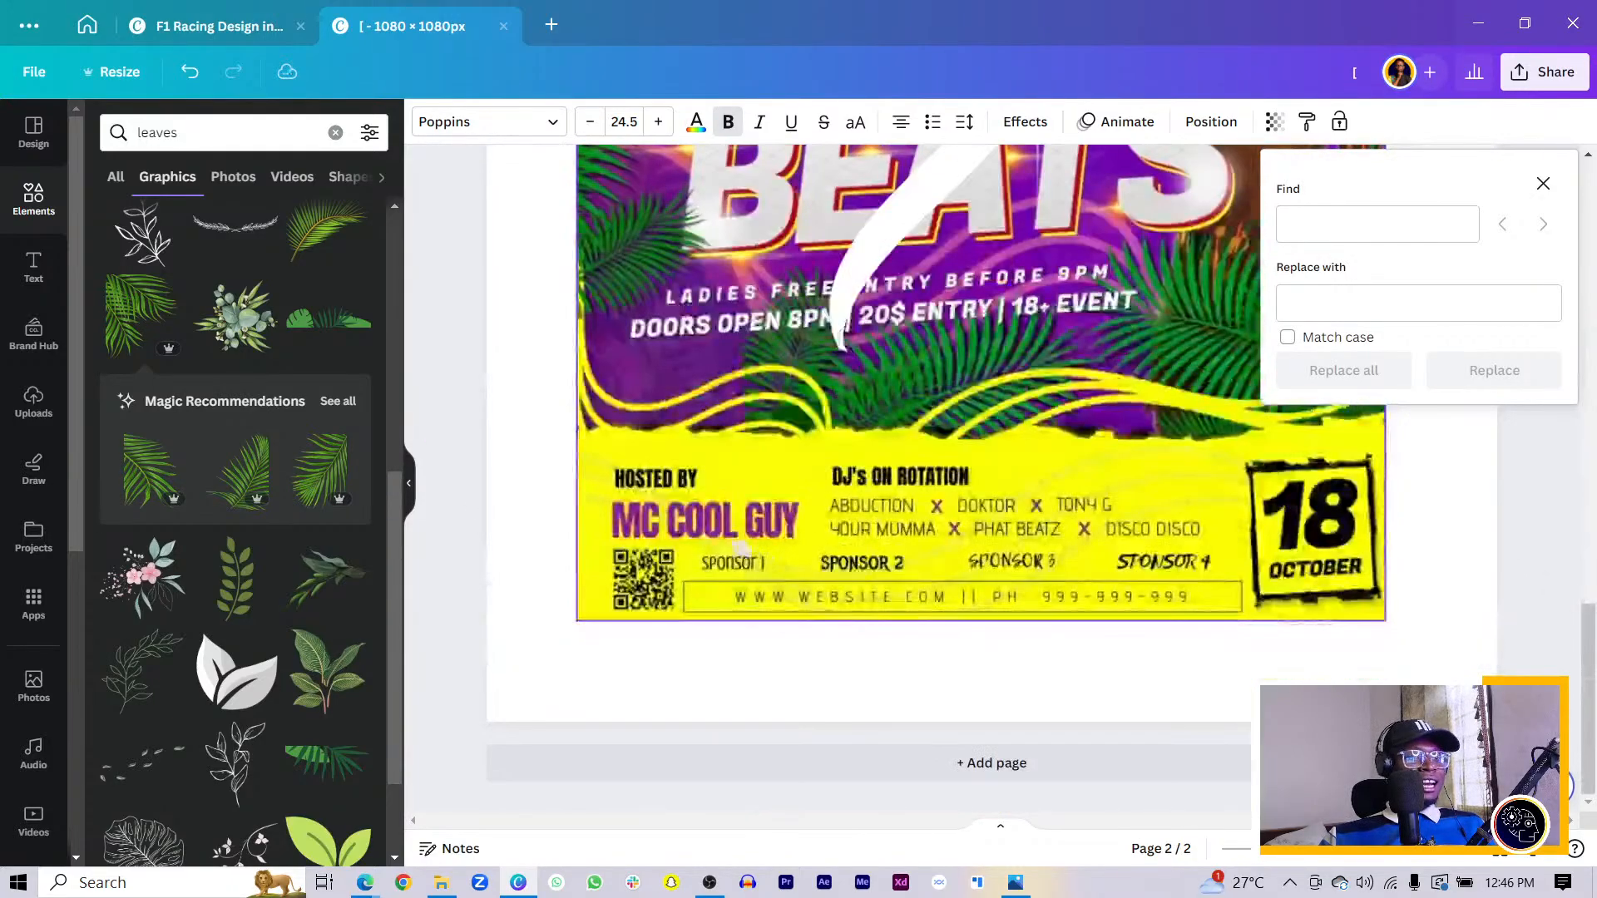
{"action": "scroll", "coordinate": [738, 532], "scroll_direction": "up", "scroll_amount": 10}
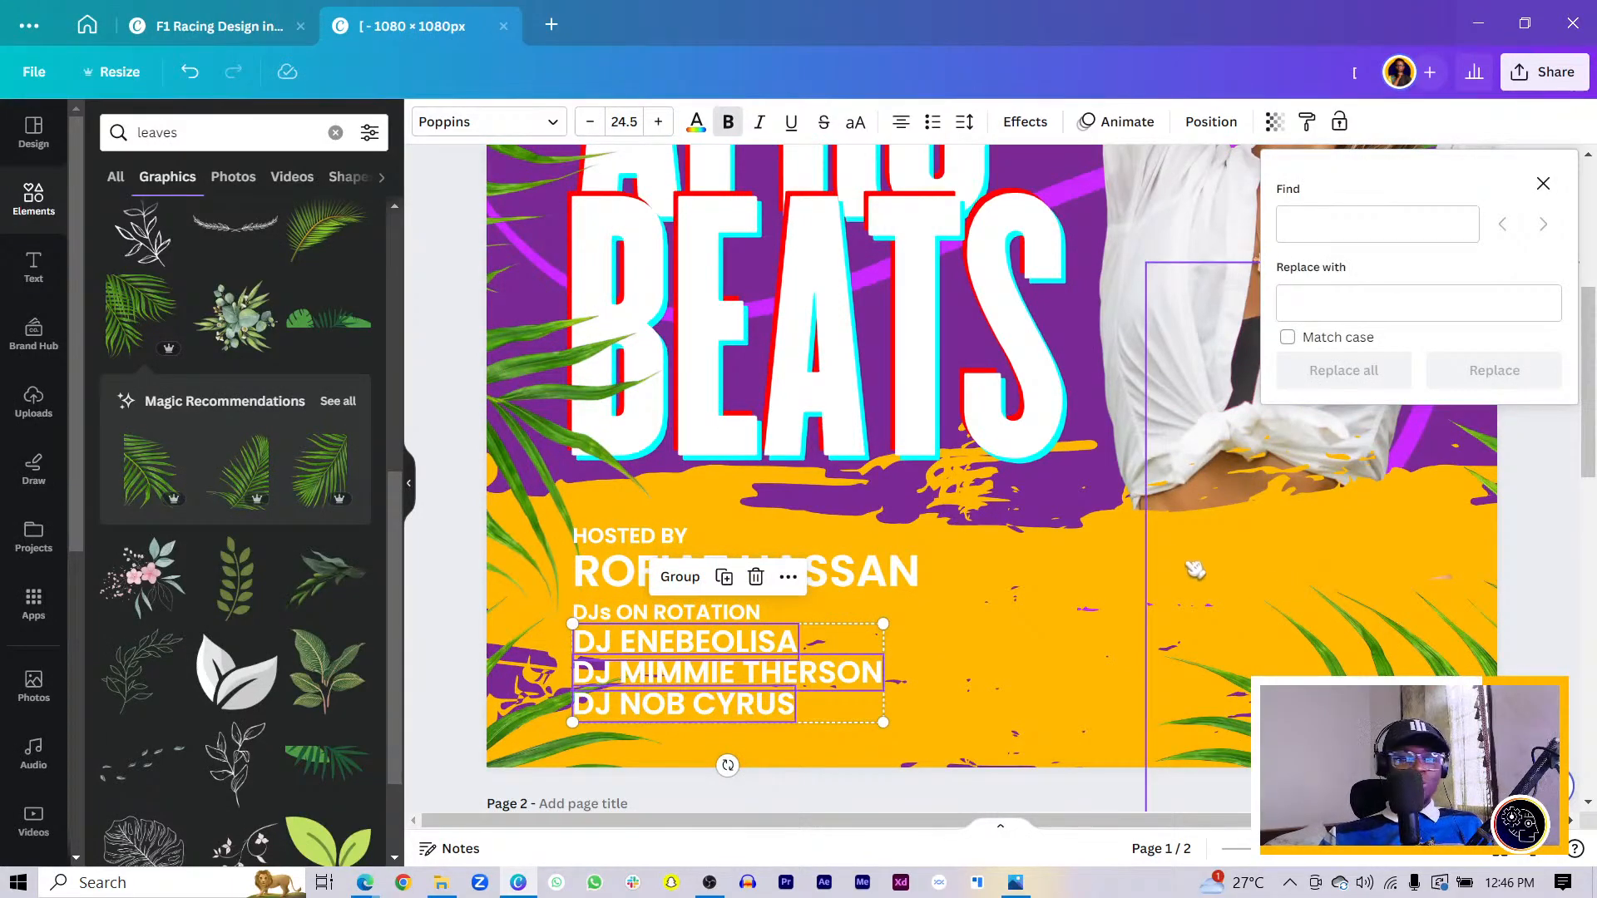
{"action": "scroll", "coordinate": [1164, 570], "scroll_direction": "down", "scroll_amount": 3}
{"action": "left_click", "coordinate": [434, 549]}
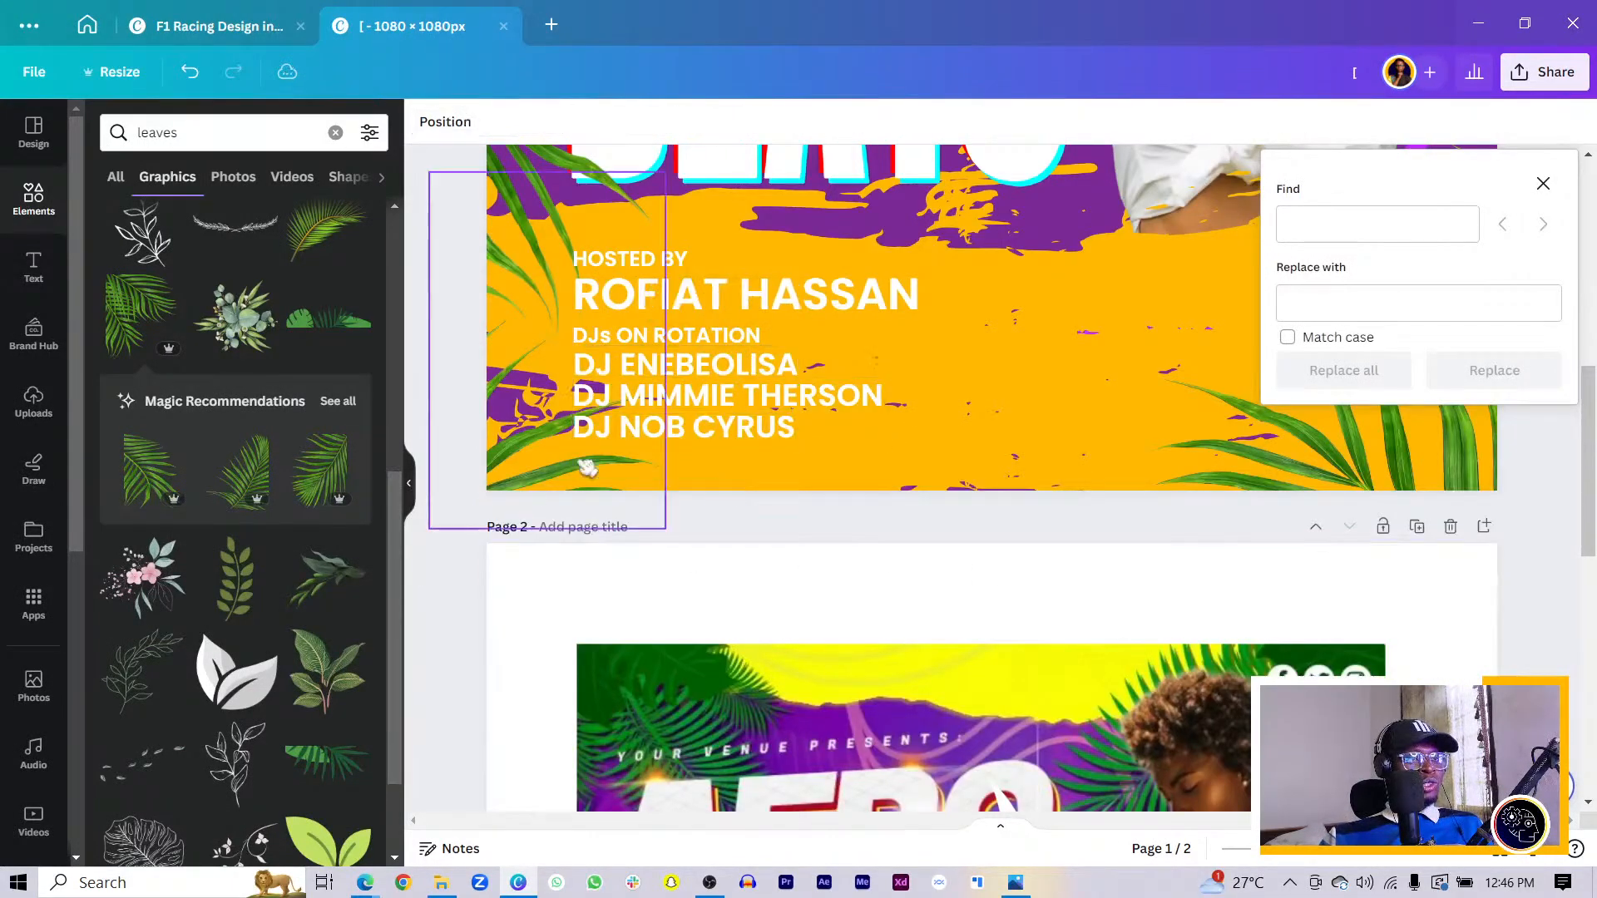
{"action": "left_click", "coordinate": [707, 305]}
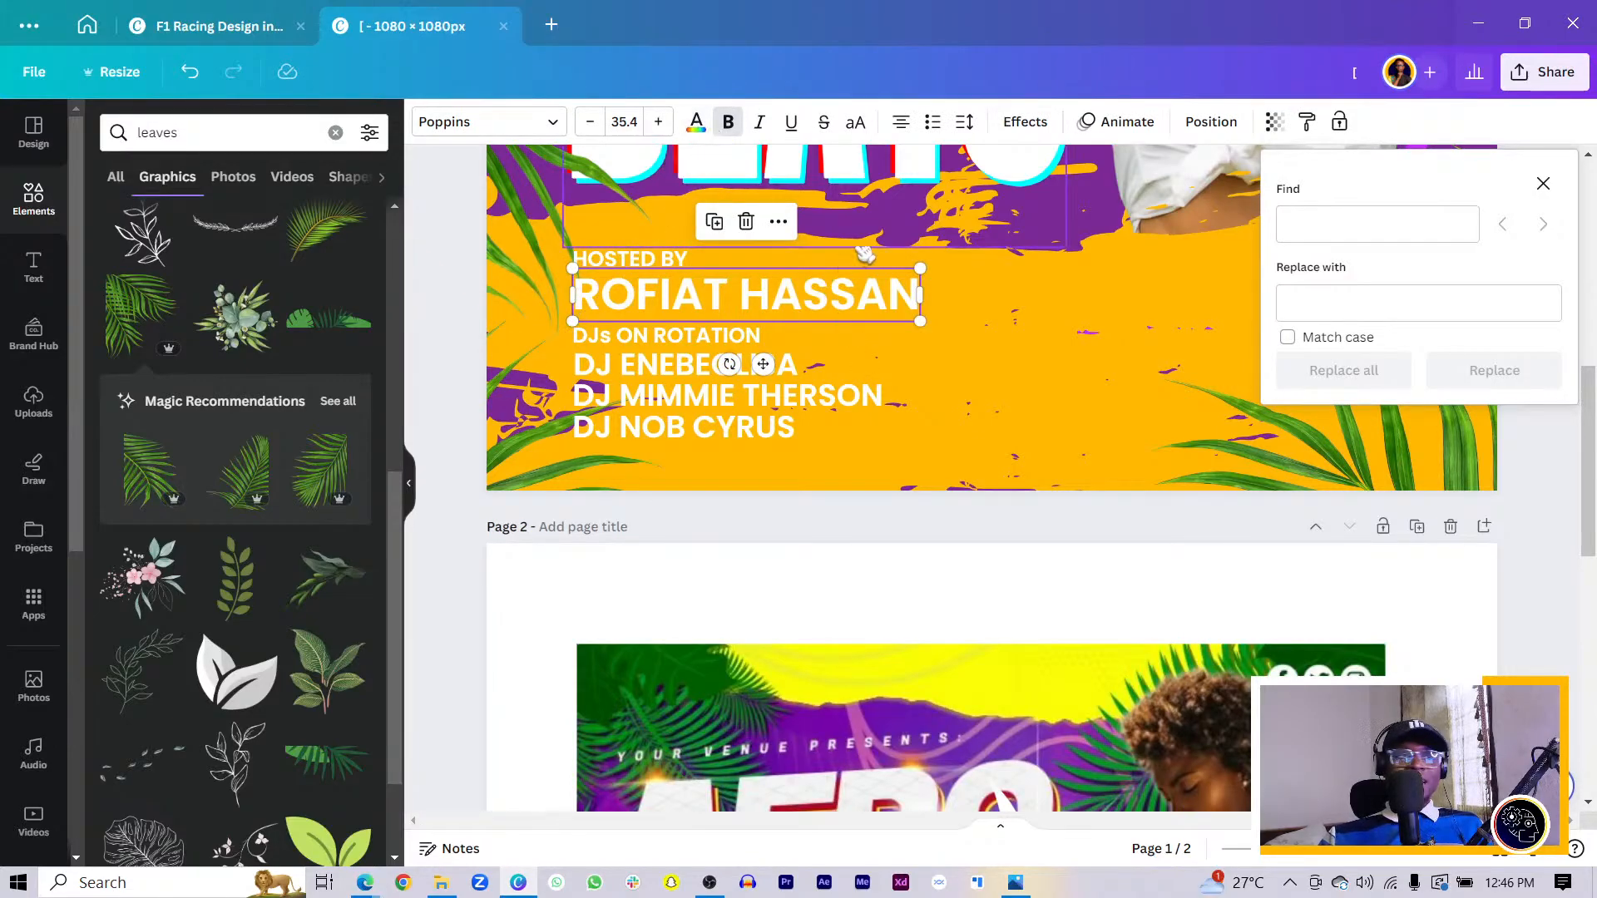
{"action": "left_click", "coordinate": [696, 122]}
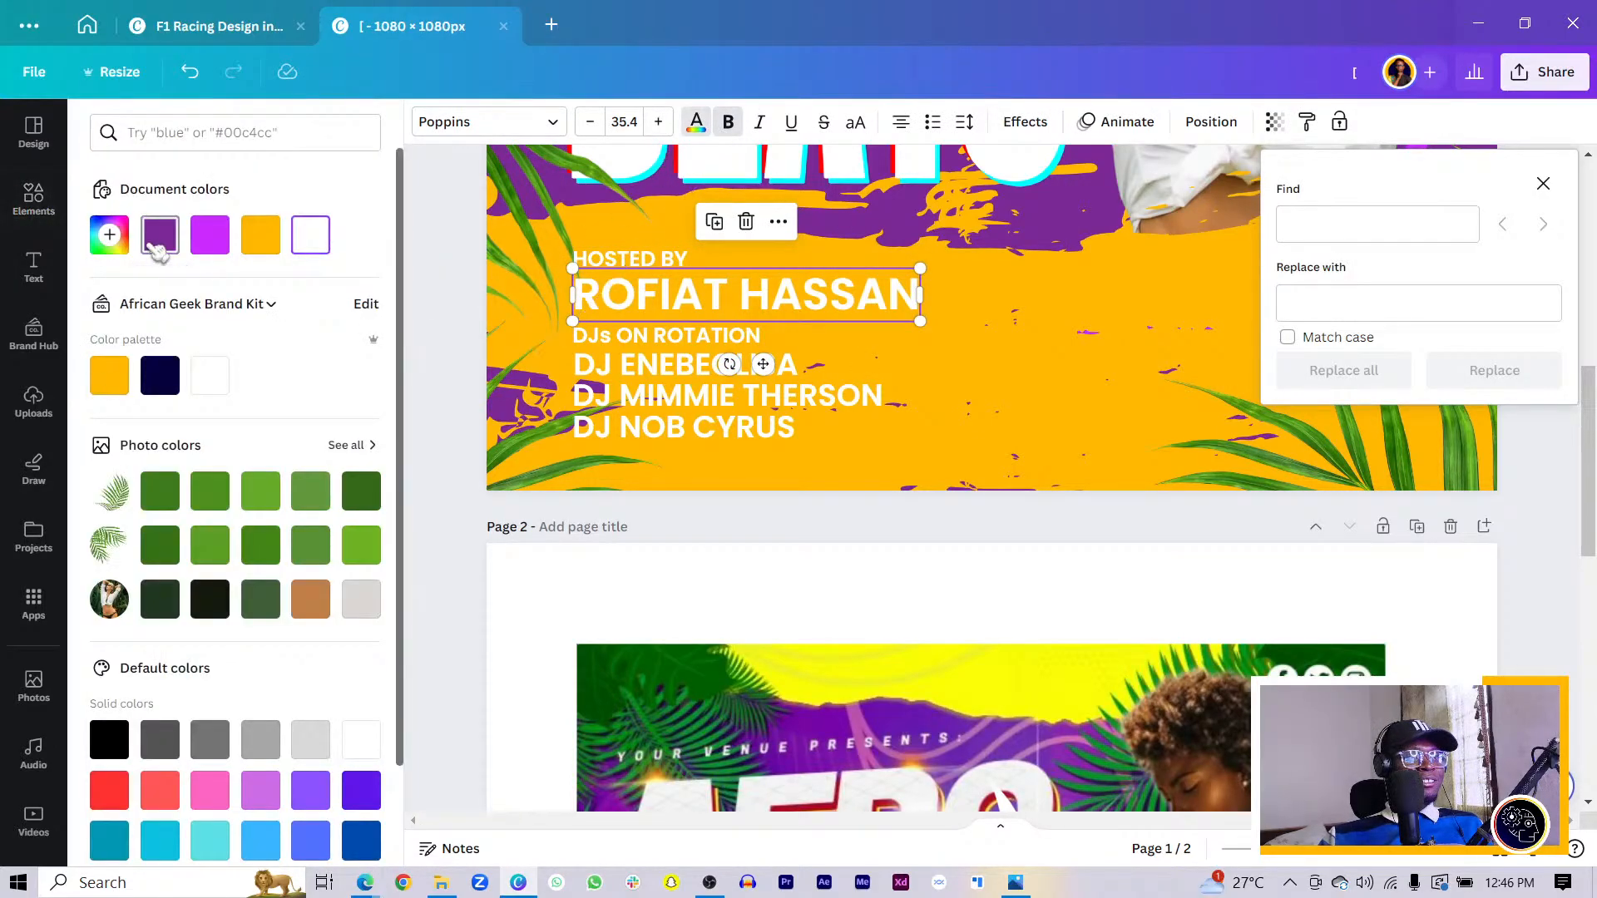
{"action": "left_click", "coordinate": [158, 243]}
- Apply the same purple to all three DJ name lines
{"action": "left_click", "coordinate": [684, 363]}
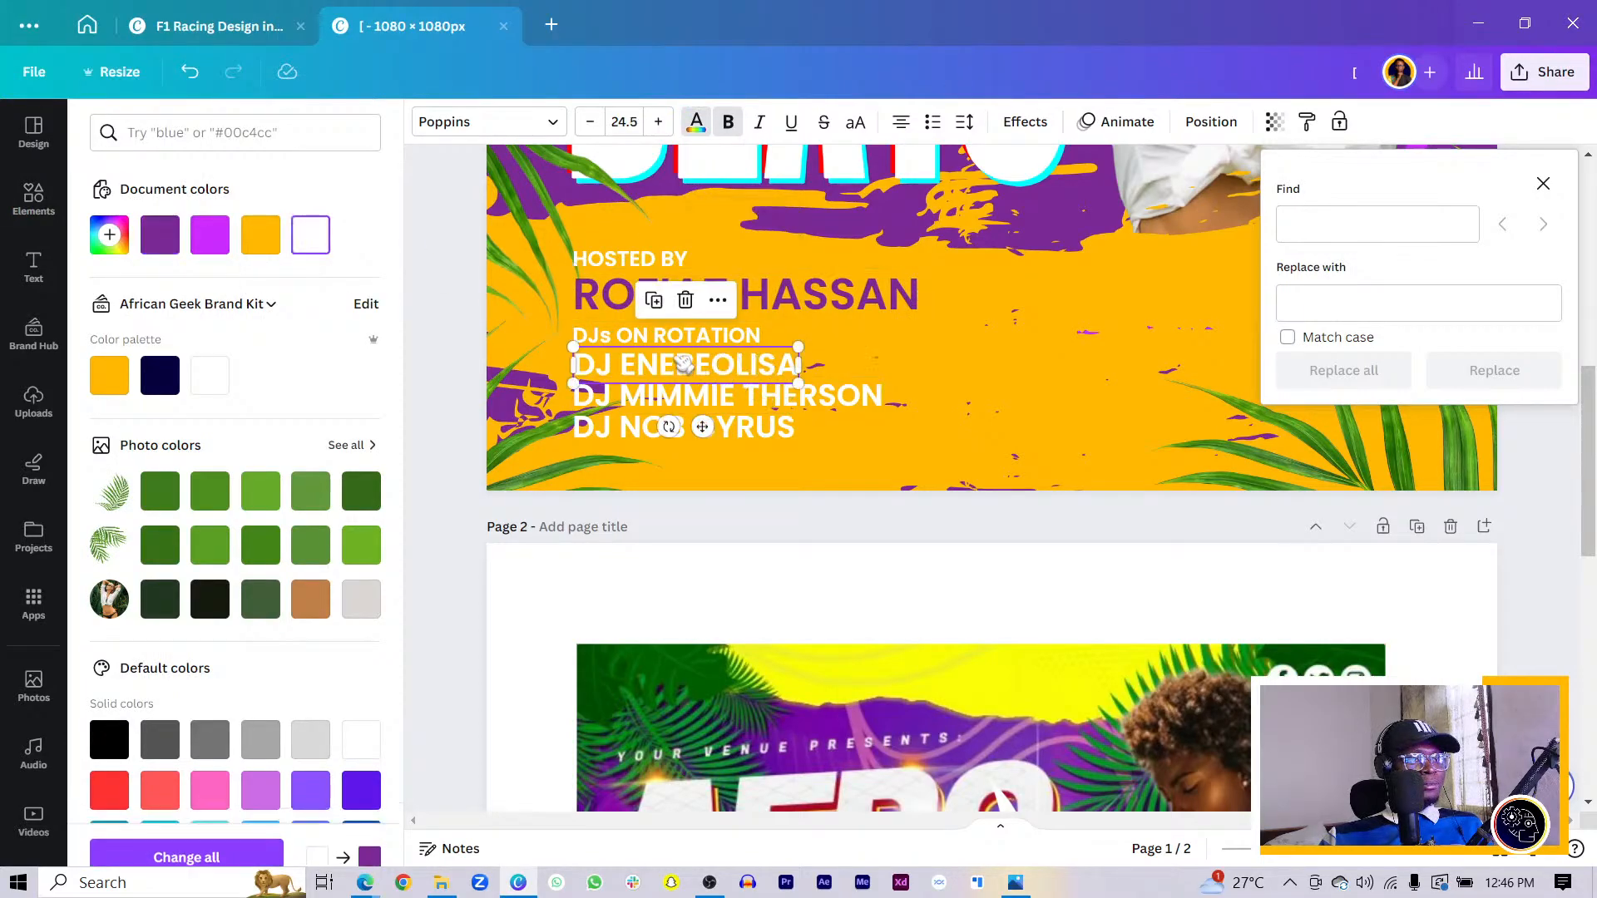
{"action": "left_click", "coordinate": [703, 395], "text": "shift"}
{"action": "left_click", "coordinate": [690, 427], "text": "shift"}
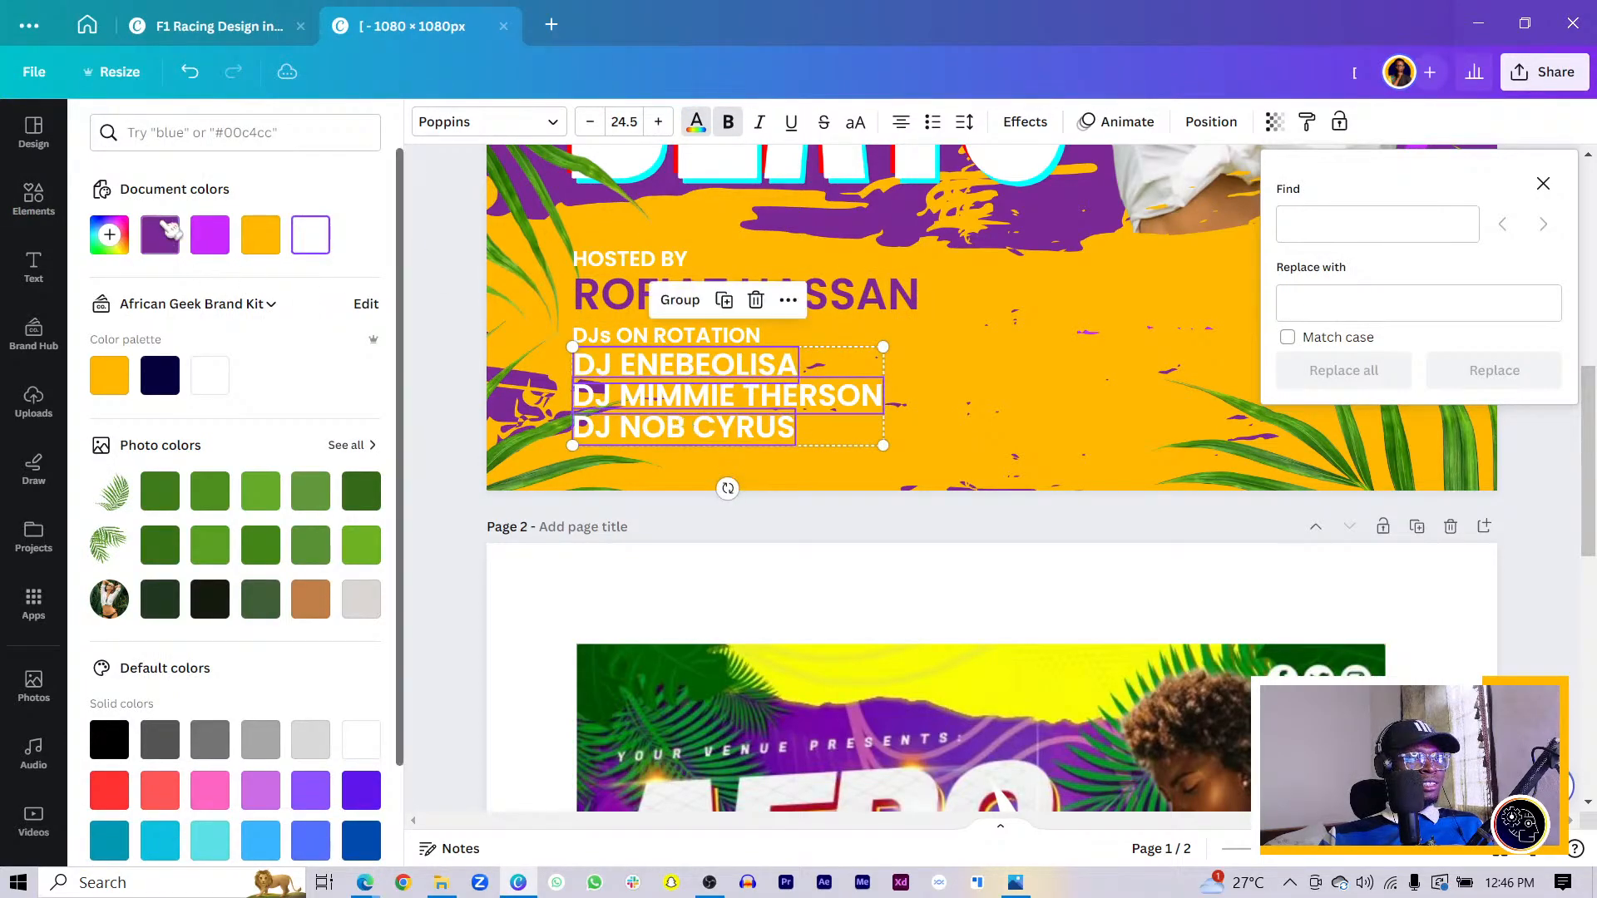
{"action": "left_click", "coordinate": [163, 233]}
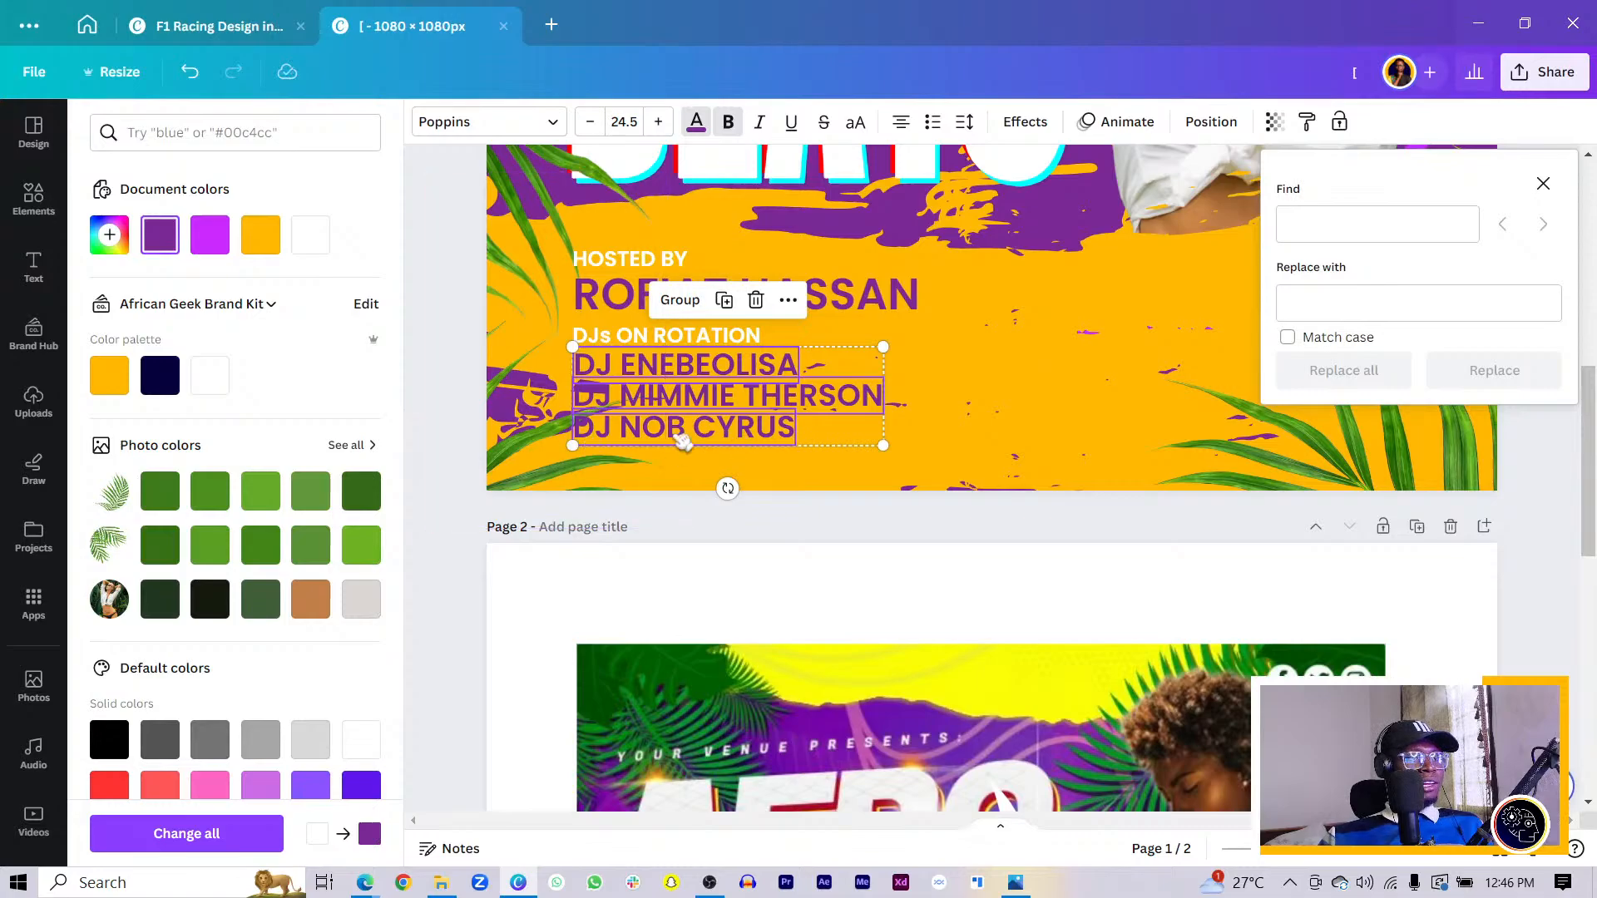
- Move the left palm-leaf graphic slightly up and to the right
{"action": "left_click", "coordinate": [463, 408]}
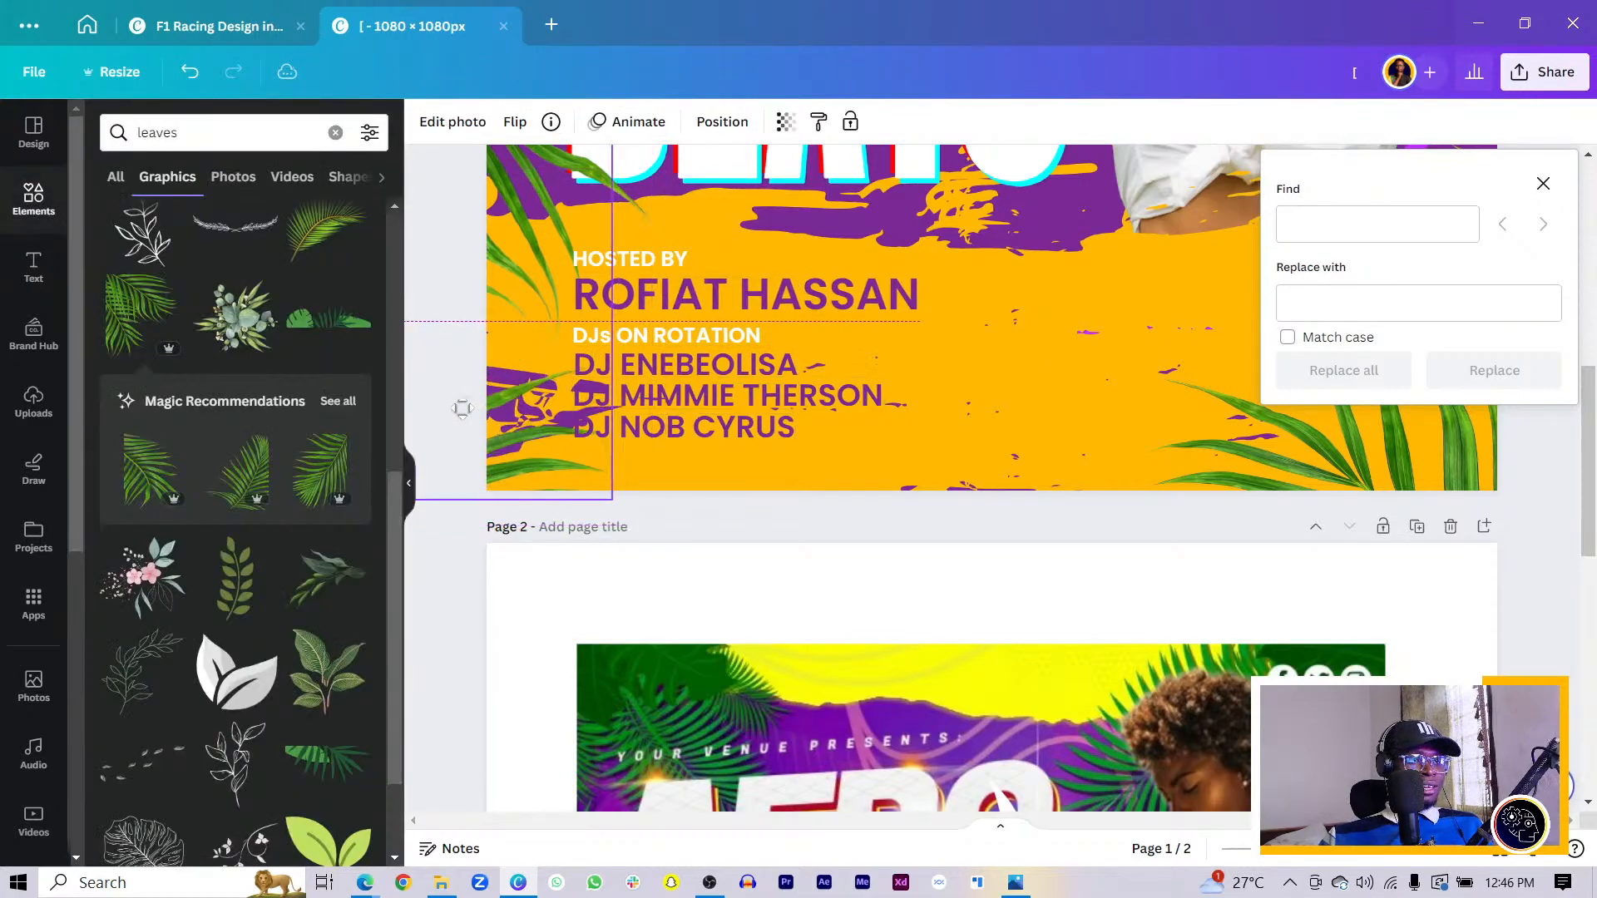
{"action": "left_click", "coordinate": [1016, 420]}
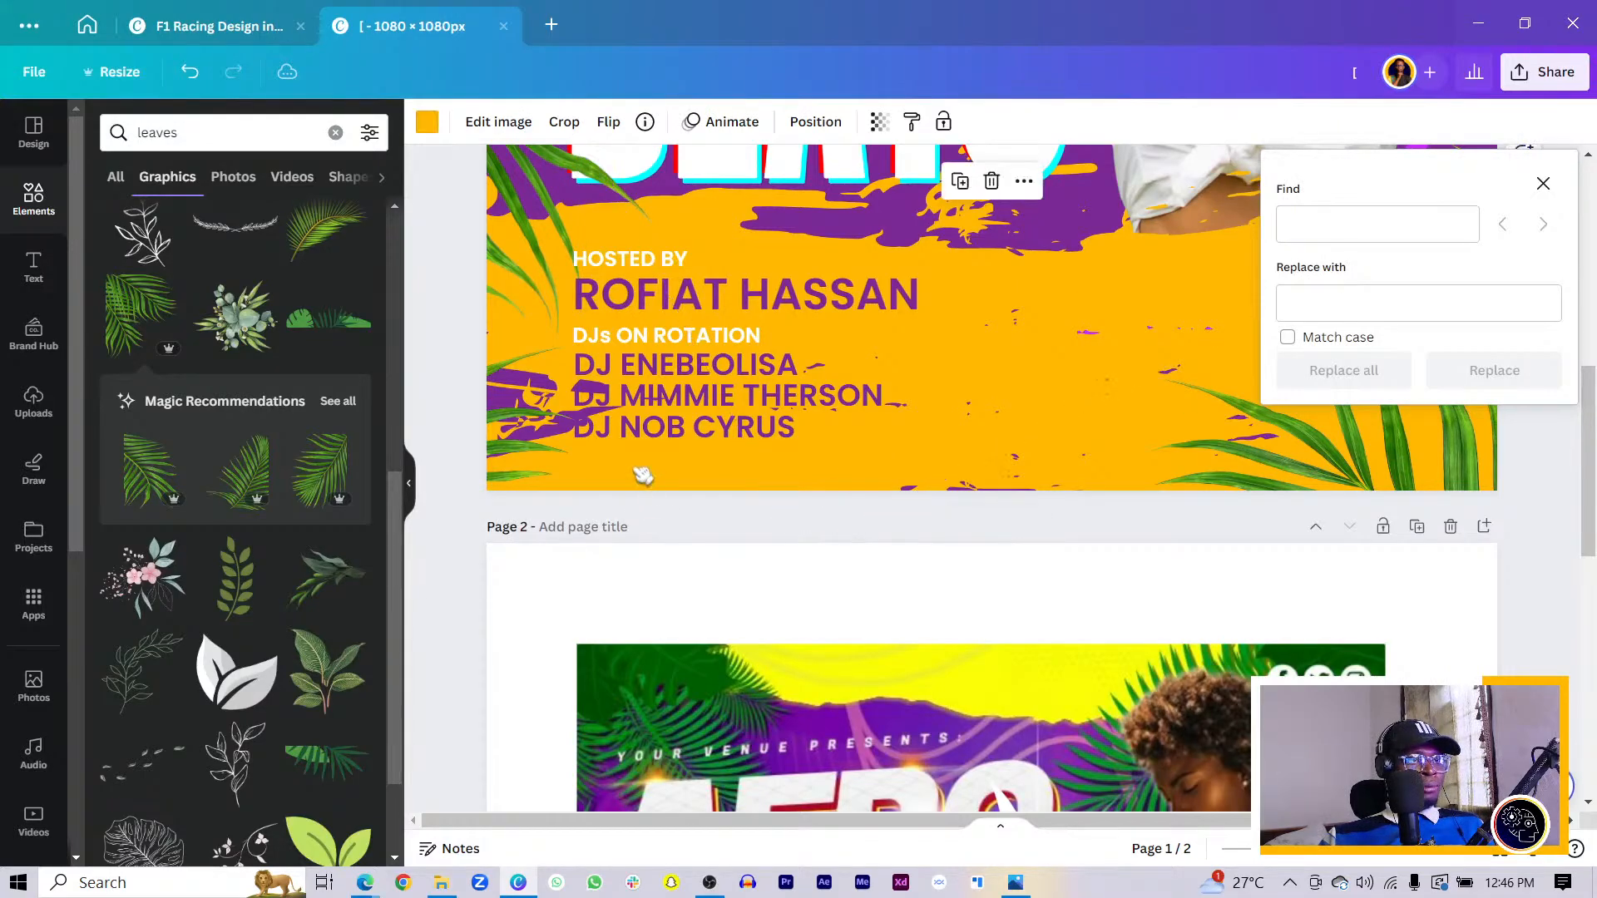
{"action": "left_click_drag", "start_coordinate": [642, 475], "coordinate": [154, 454]}
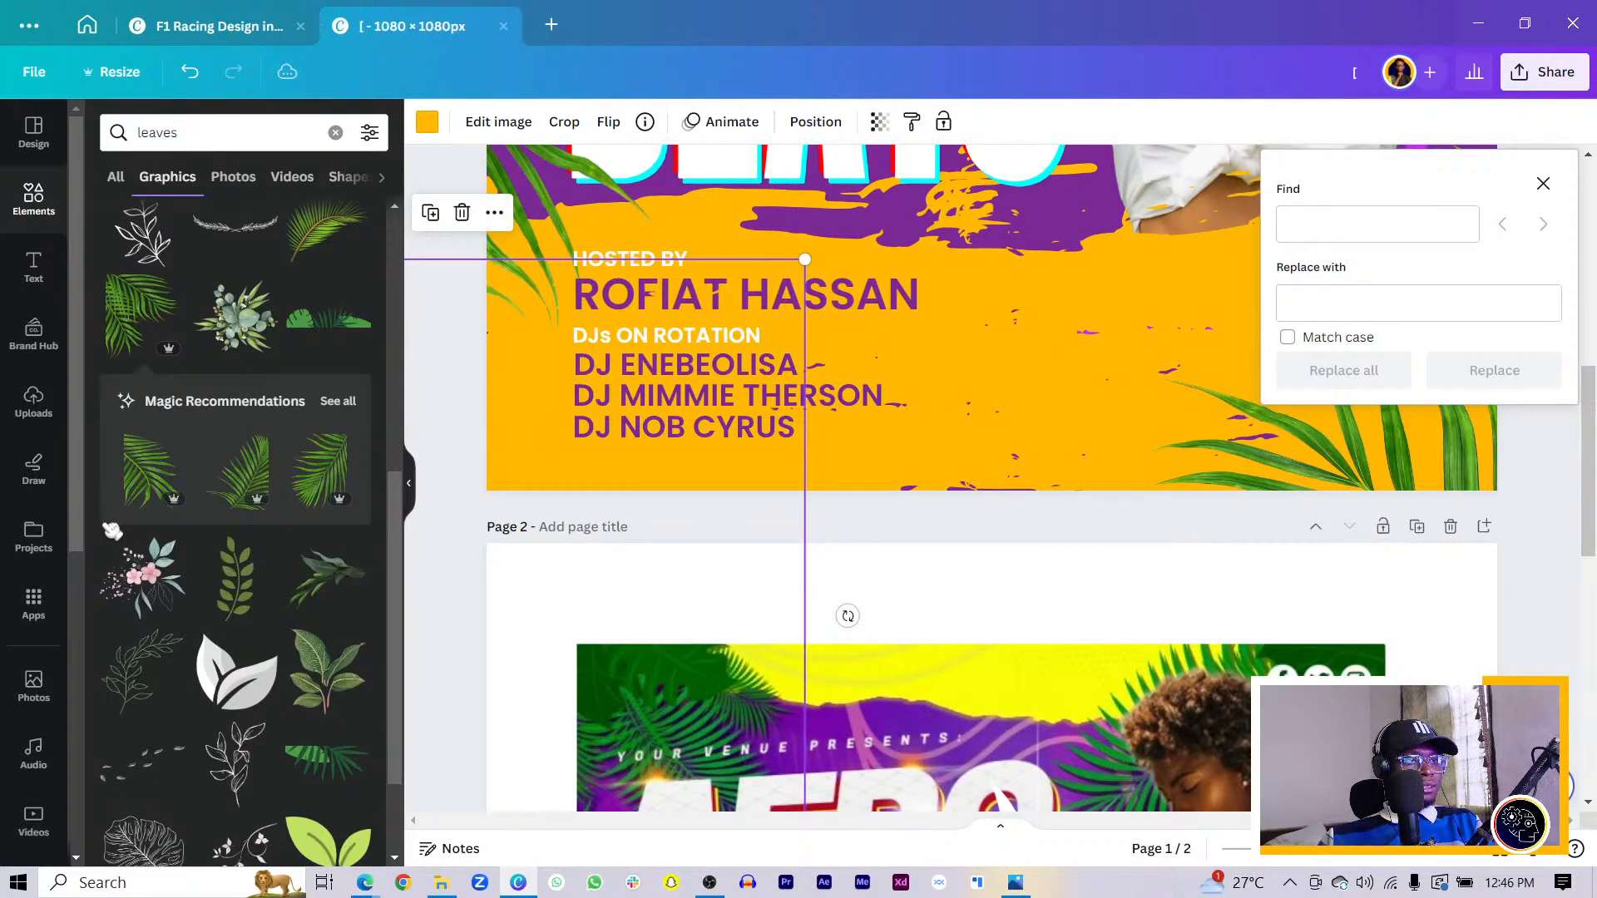
{"action": "left_click", "coordinate": [525, 445]}
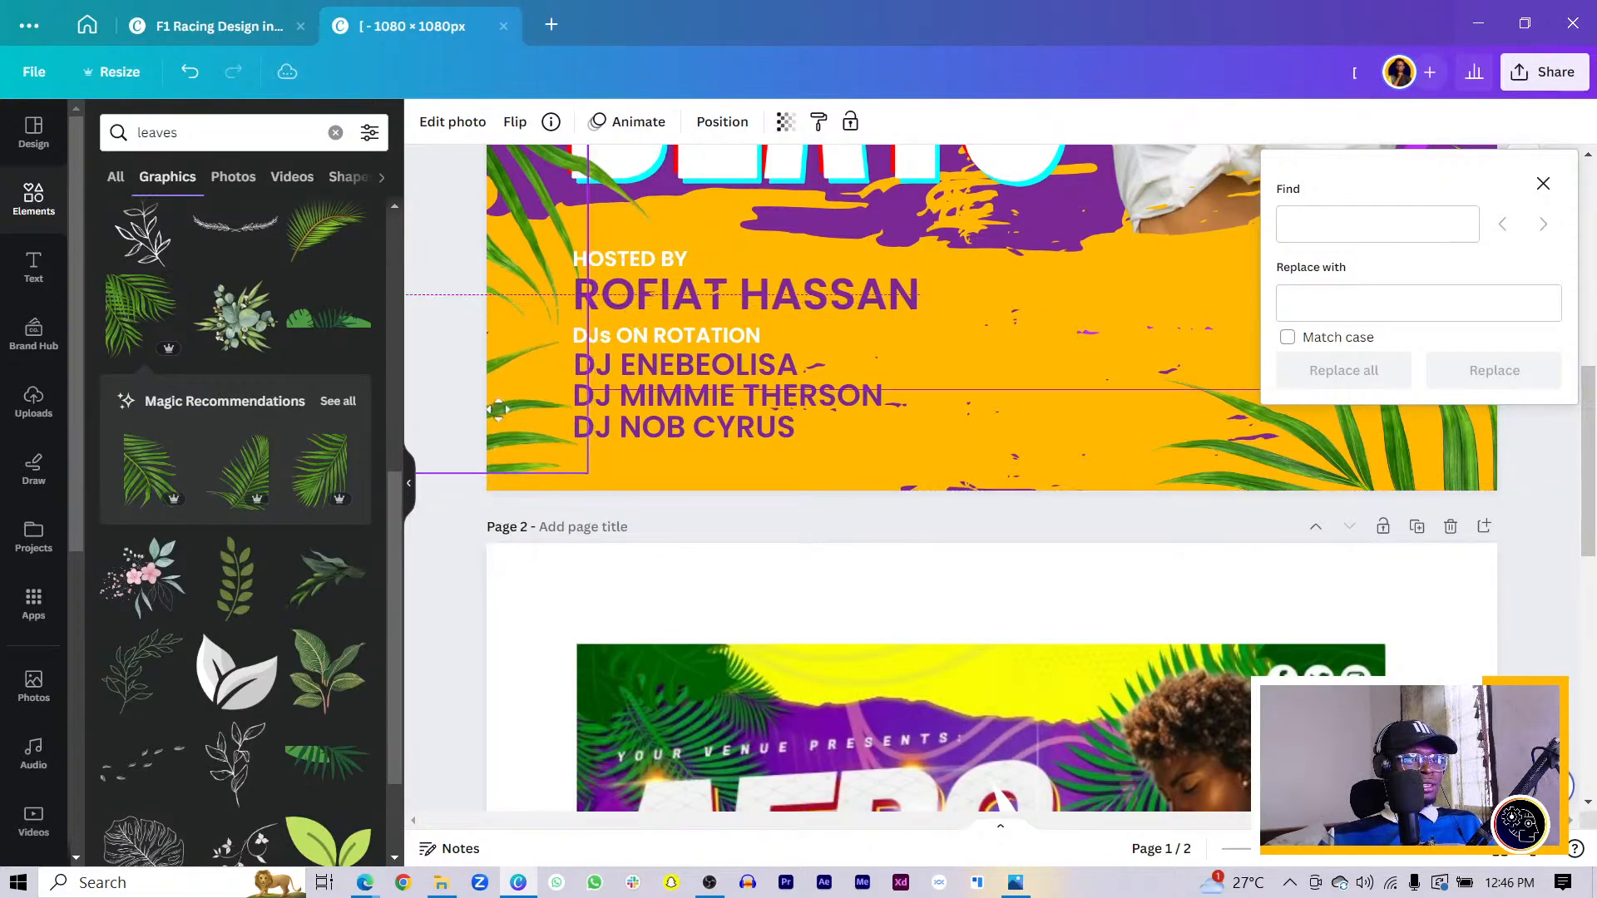
{"action": "left_click_drag", "start_coordinate": [485, 456], "coordinate": [502, 425]}
{"action": "mouse_move", "coordinate": [587, 539]}
{"action": "left_mouse_down"}
{"action": "mouse_move", "coordinate": [699, 560]}
{"action": "mouse_move", "coordinate": [535, 528]}
{"action": "mouse_move", "coordinate": [584, 507]}
{"action": "left_mouse_up"}
- Zoom out and scroll to page 2 and back
{"action": "key", "text": "ctrl+minus"}
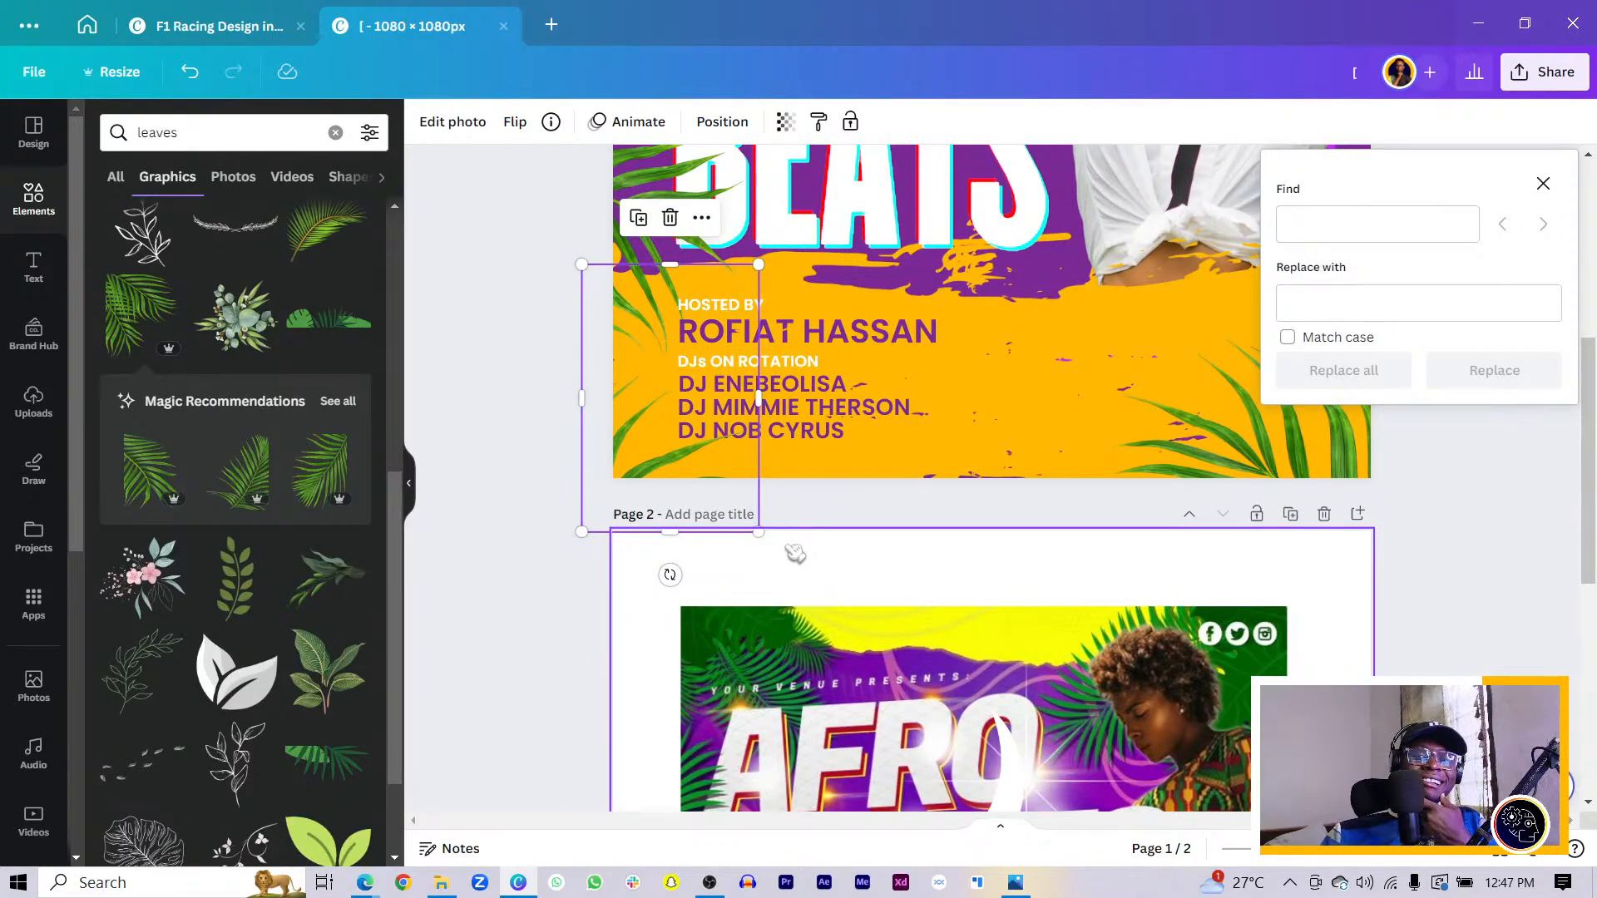
{"action": "scroll", "coordinate": [1011, 586], "scroll_direction": "down", "scroll_amount": 6}
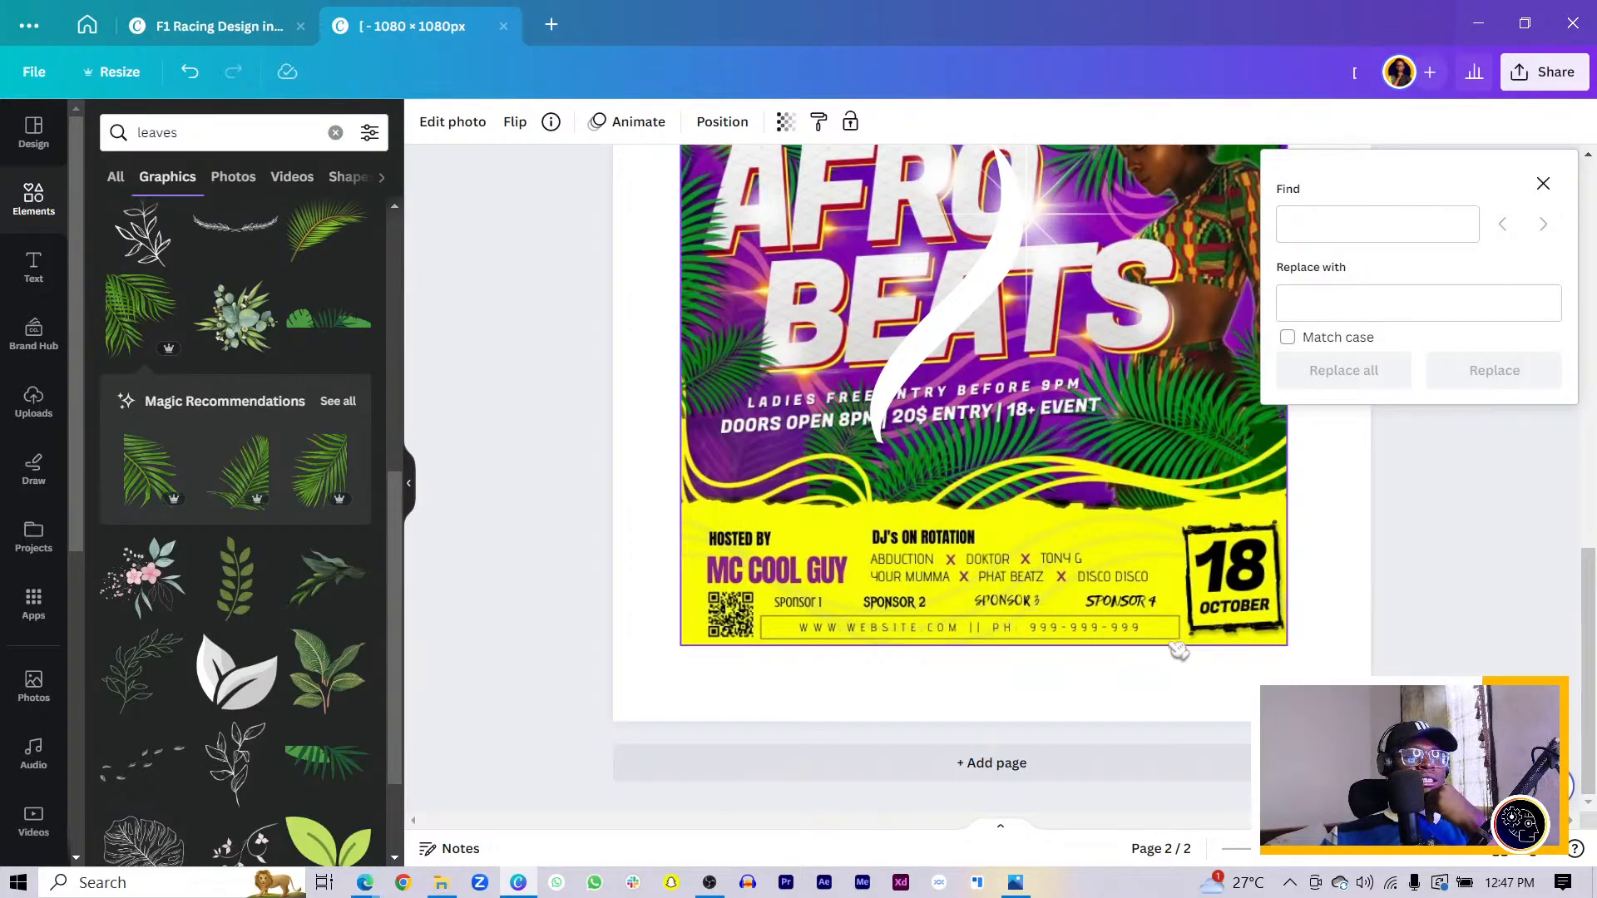
{"action": "scroll", "coordinate": [500, 526], "scroll_direction": "up", "scroll_amount": 8}
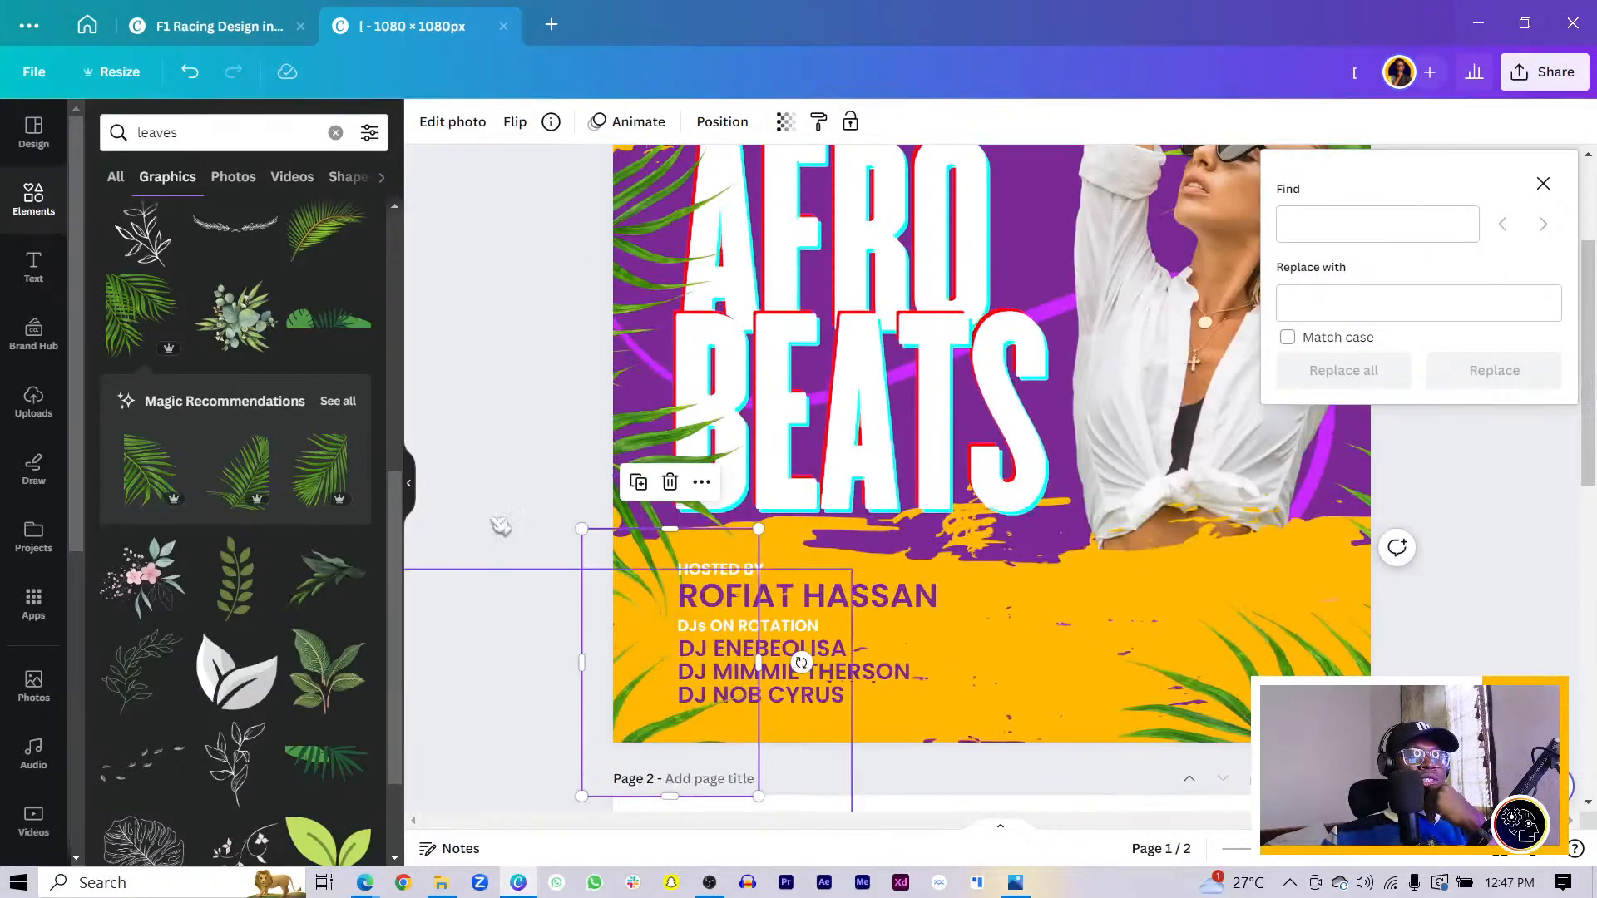
- Search Elements for 'QR C' and place a QR code at the poster's lower right
{"action": "left_click", "coordinate": [208, 133]}
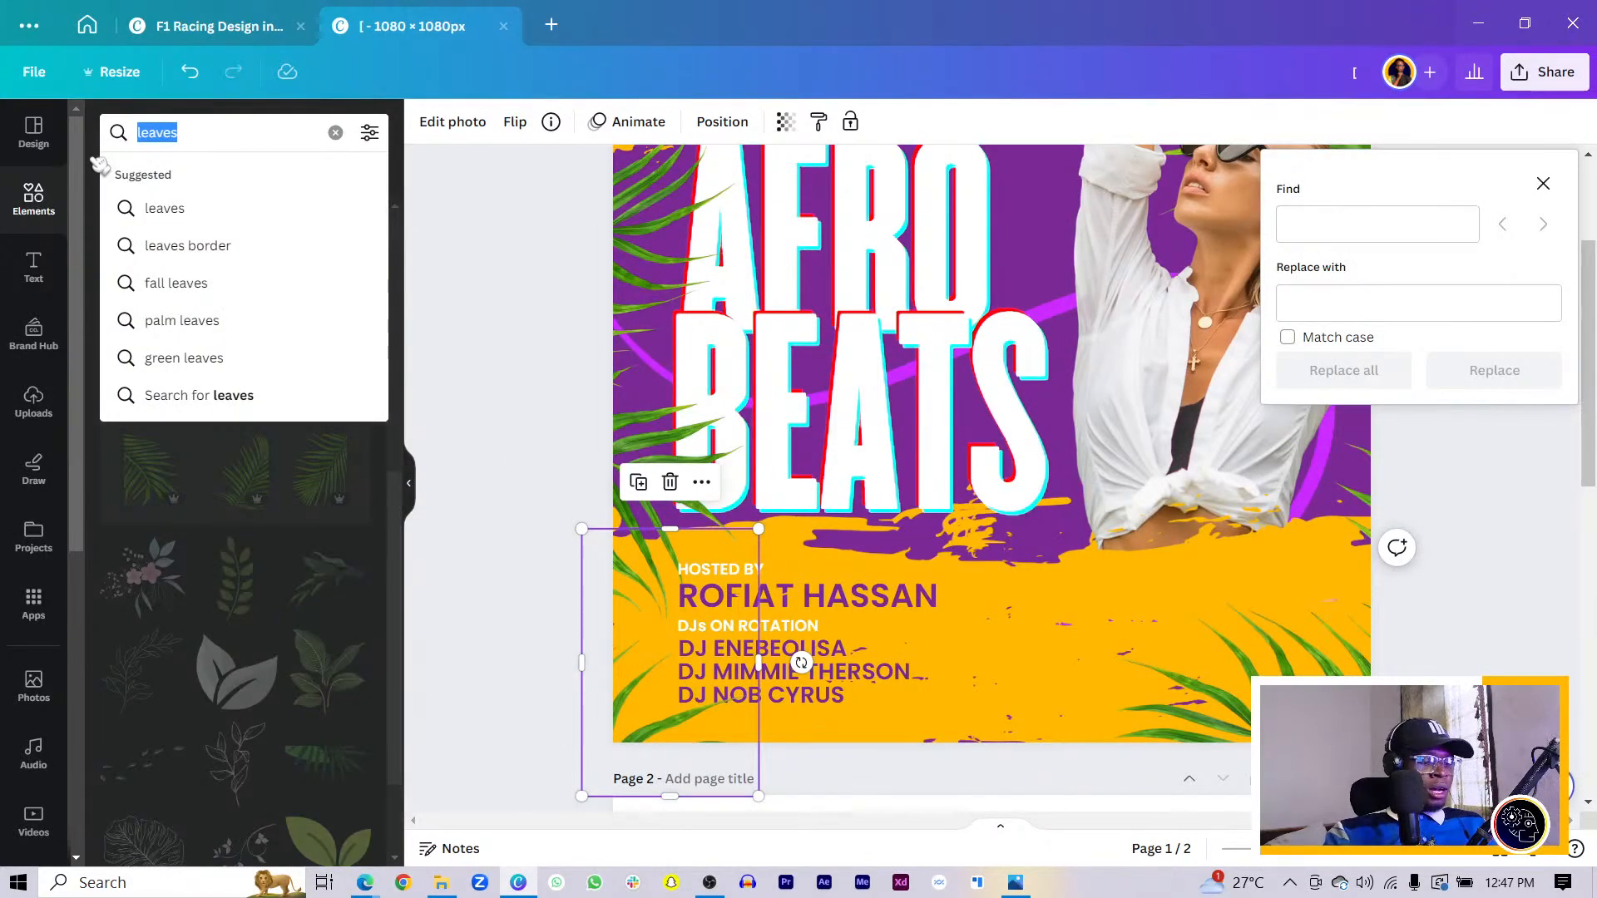
{"action": "type", "text": "QR"}
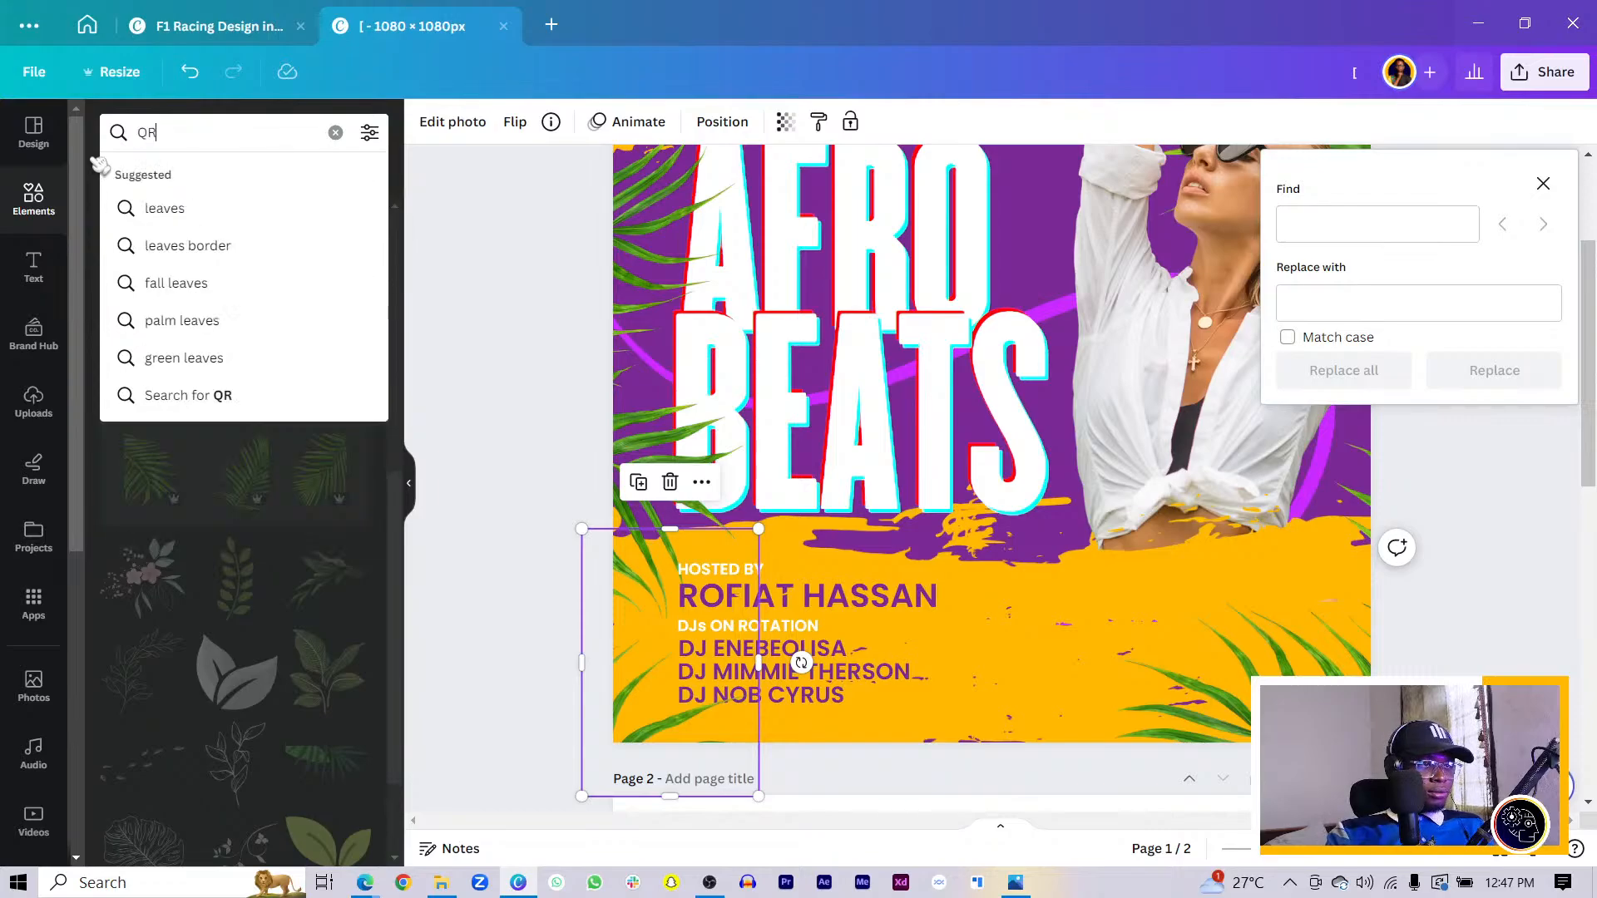
{"action": "type", "text": " CODE"}
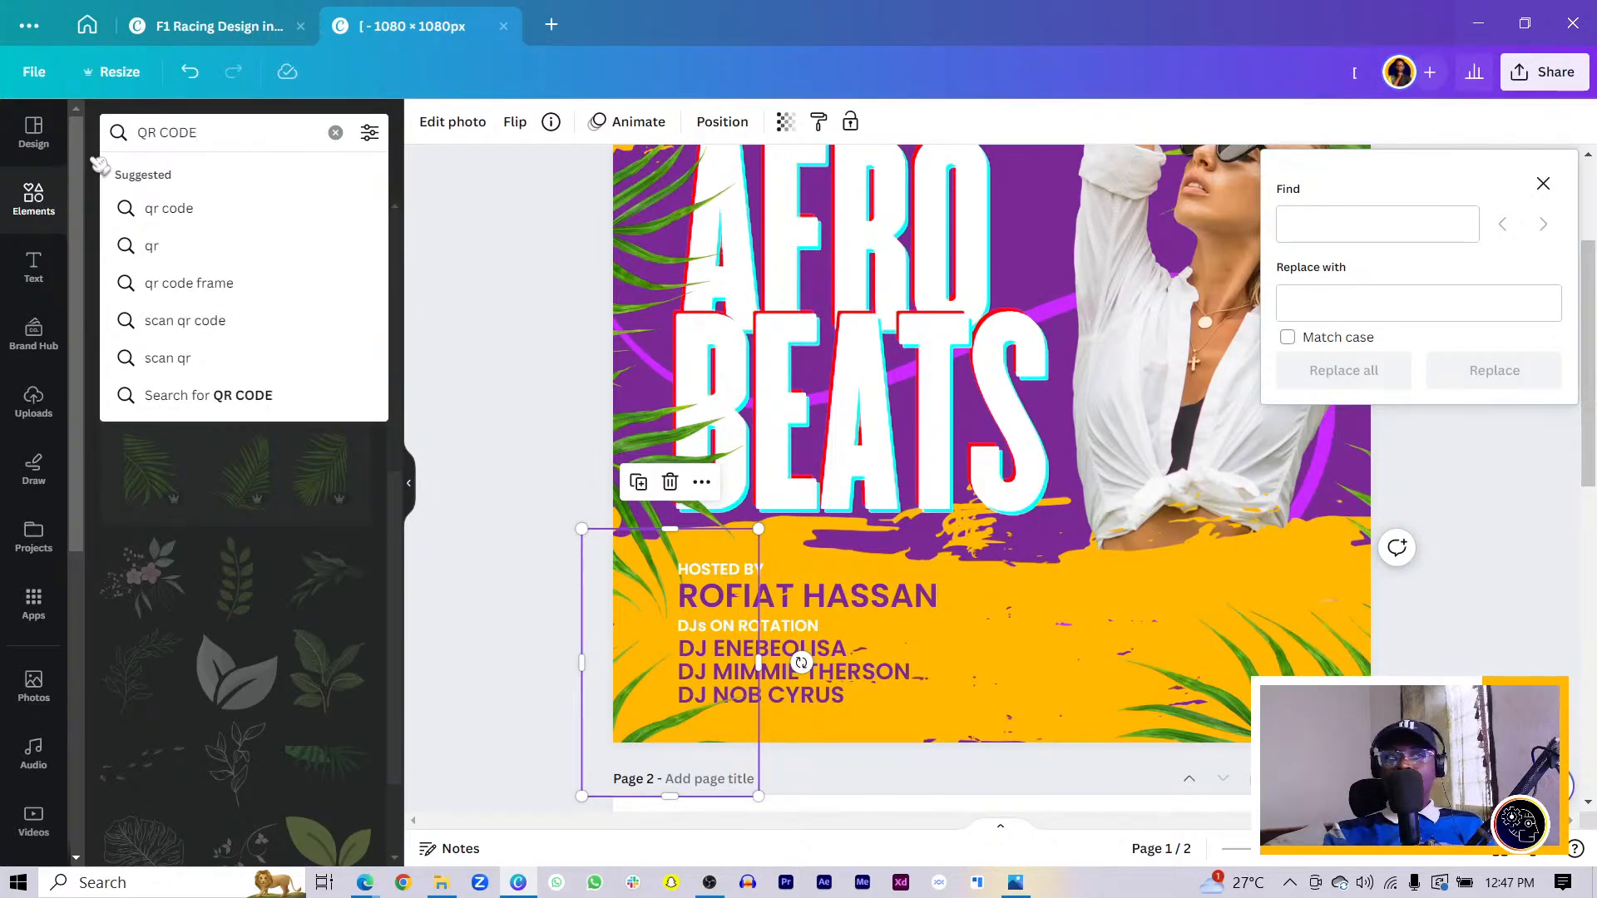
{"action": "key", "text": "Return"}
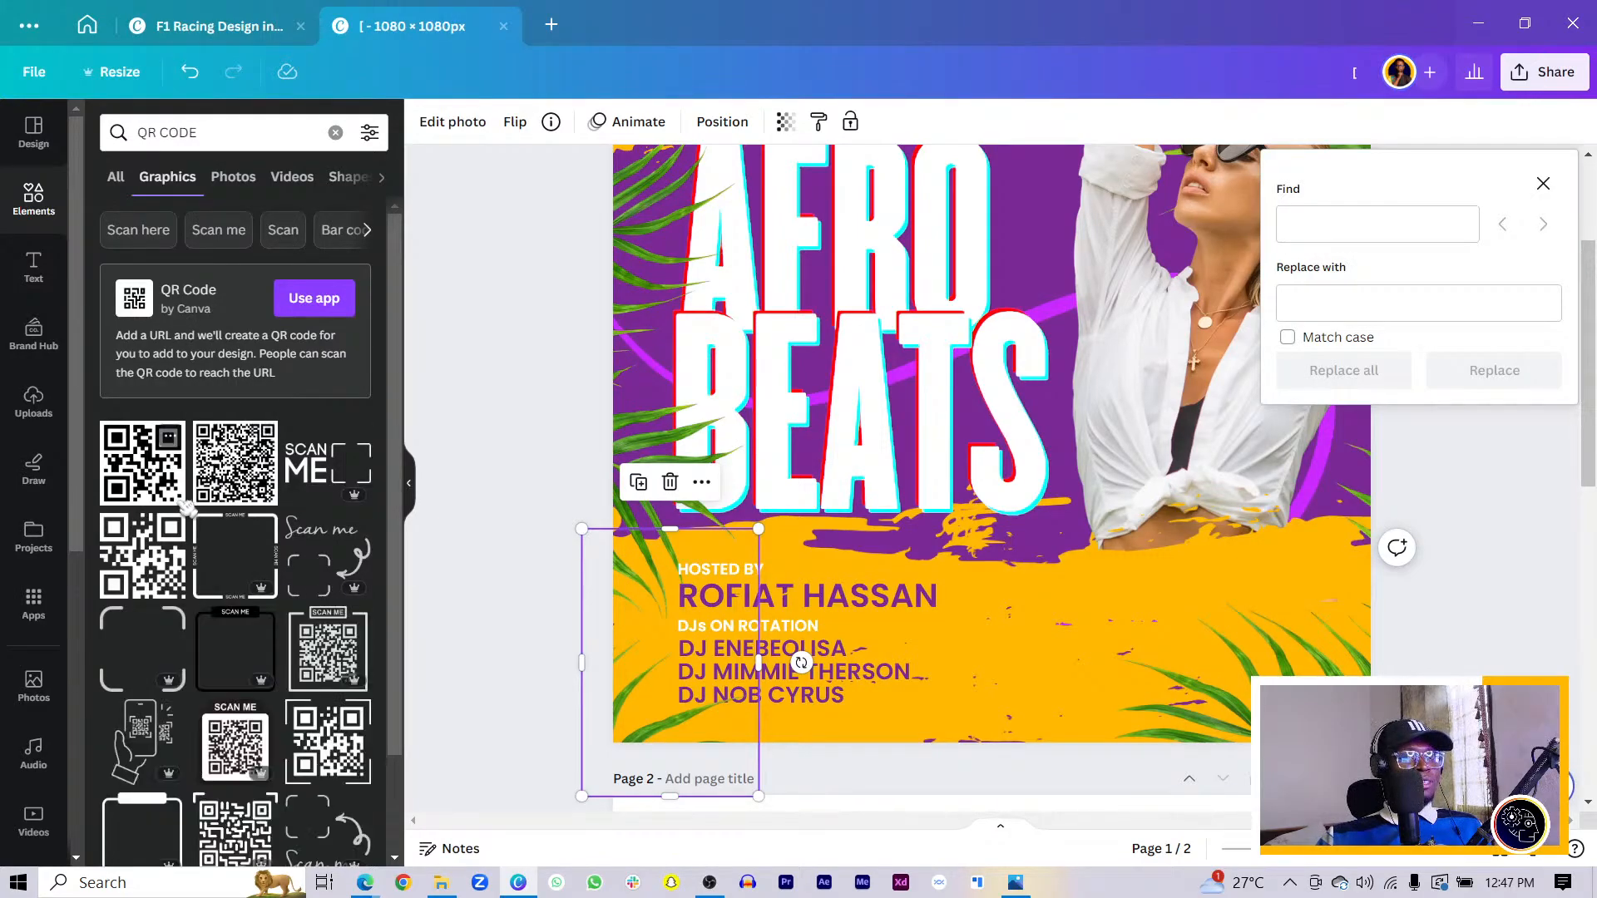
{"action": "left_click", "coordinate": [156, 568]}
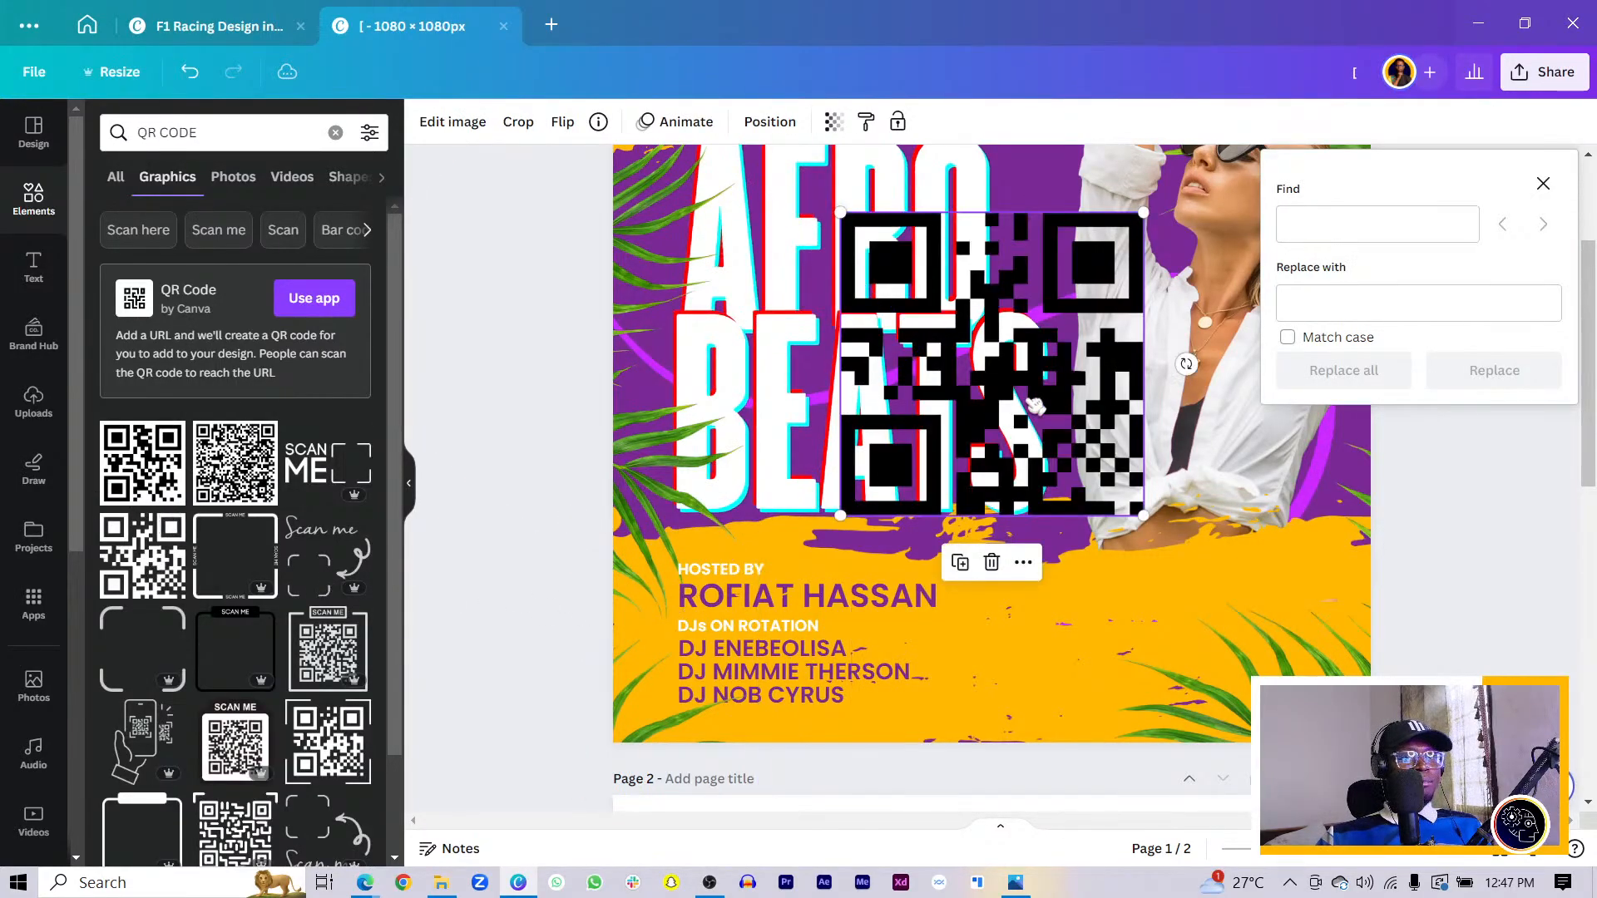
{"action": "left_click_drag", "start_coordinate": [932, 376], "coordinate": [1055, 572]}
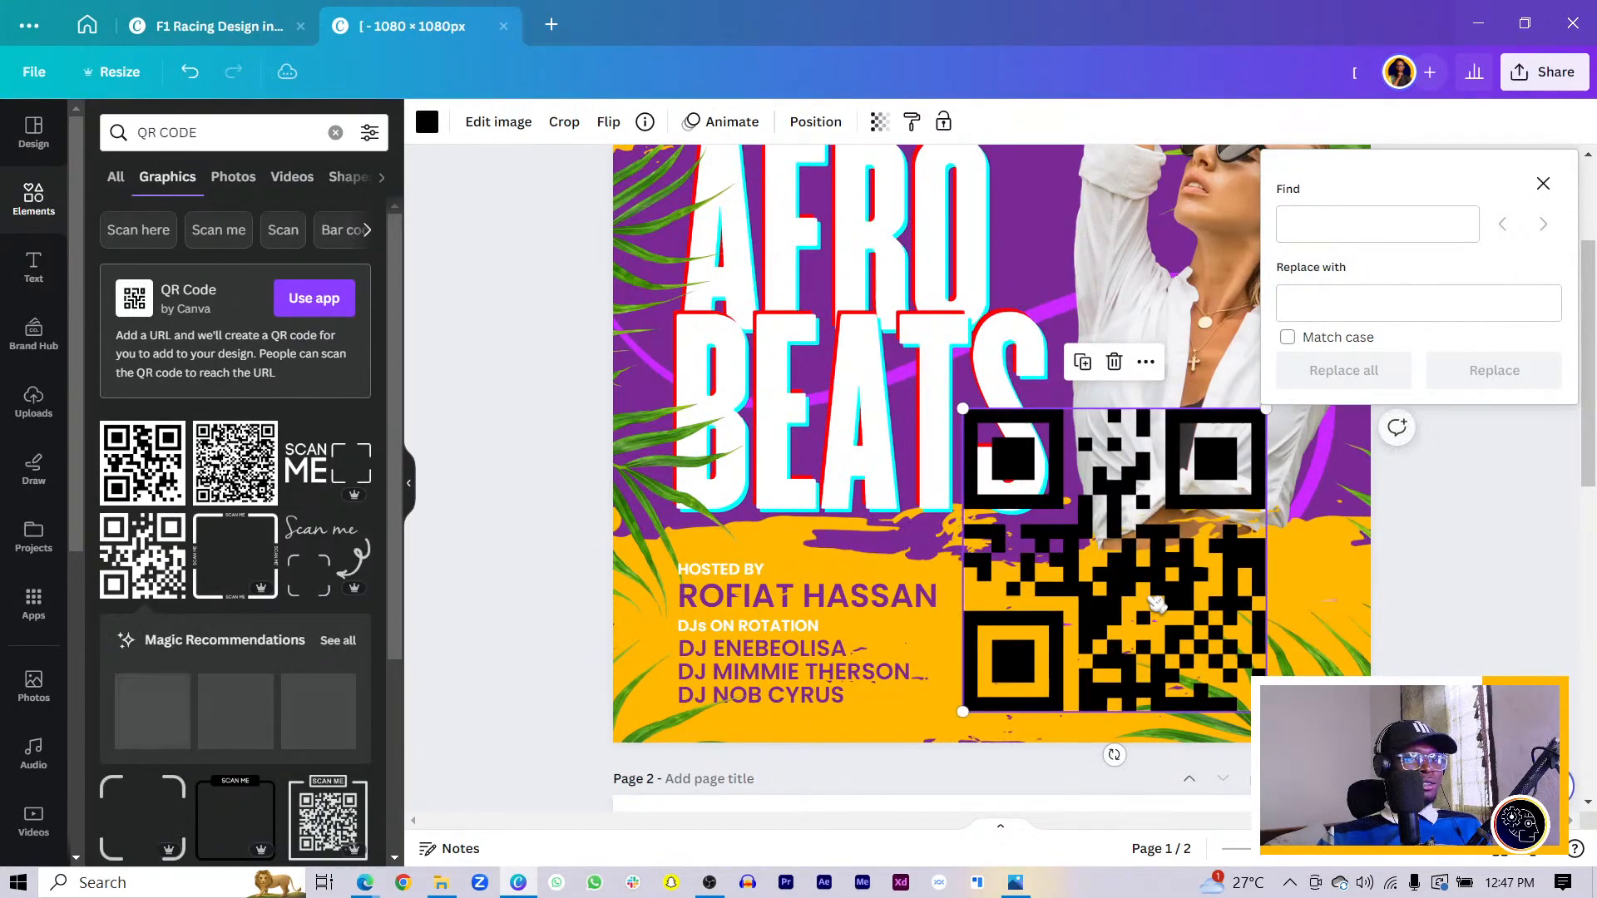
{"action": "left_click", "coordinate": [542, 566]}
- Add a square shape over the QR code, sized to cover it, filled white
{"action": "key", "text": "r"}
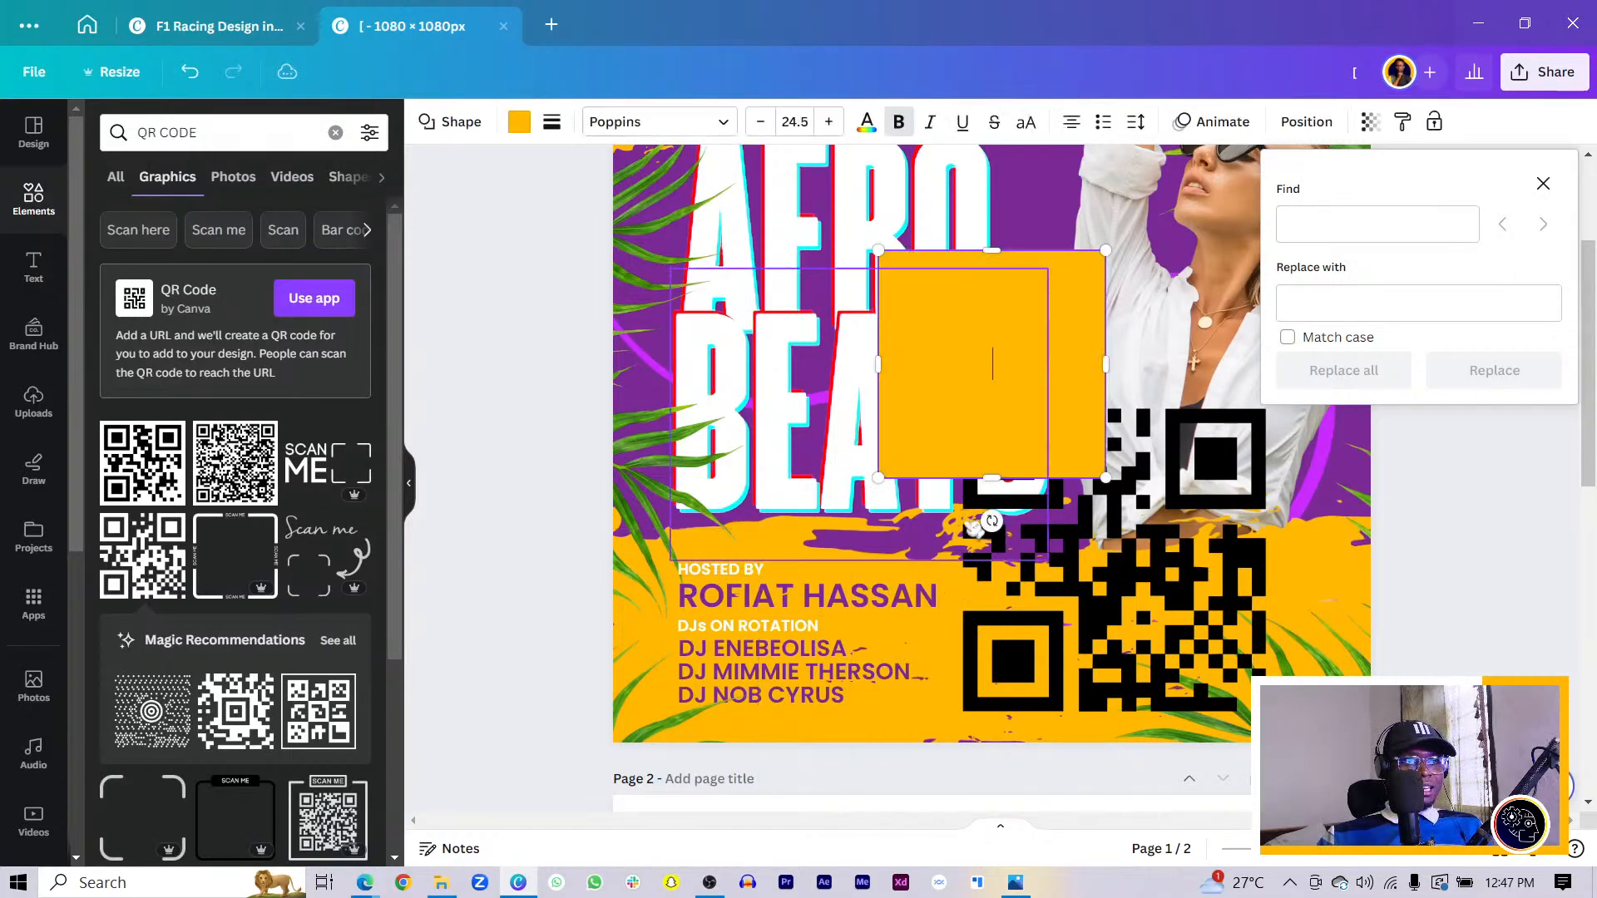
{"action": "left_click_drag", "start_coordinate": [1011, 397], "coordinate": [1098, 545]}
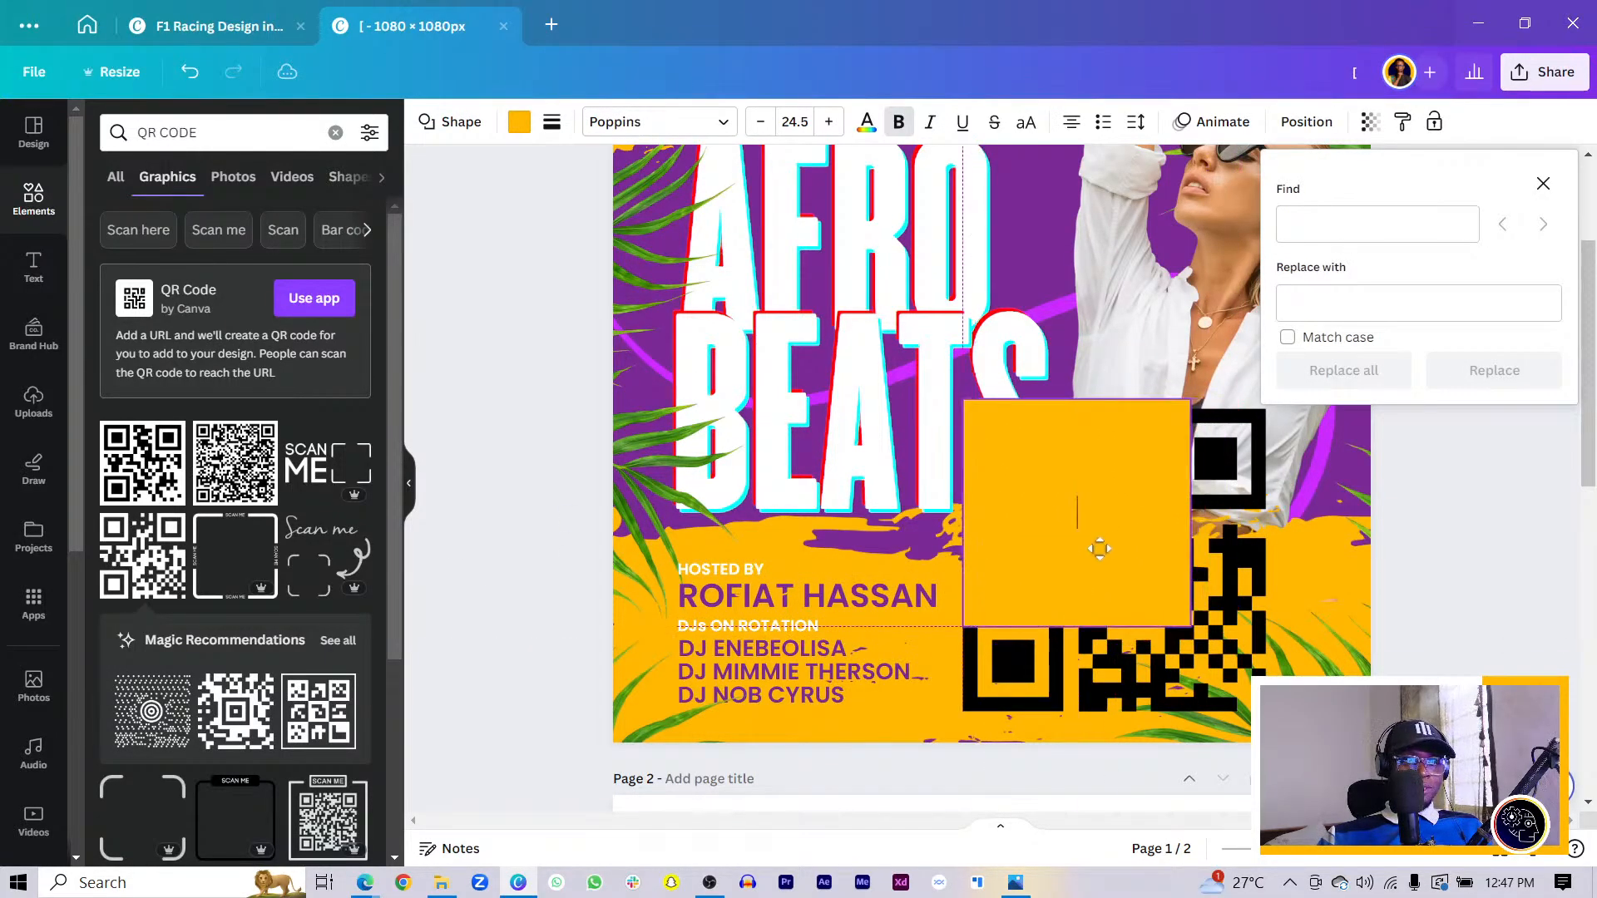
{"action": "left_click_drag", "start_coordinate": [1195, 635], "coordinate": [1266, 712]}
{"action": "key", "text": "Escape"}
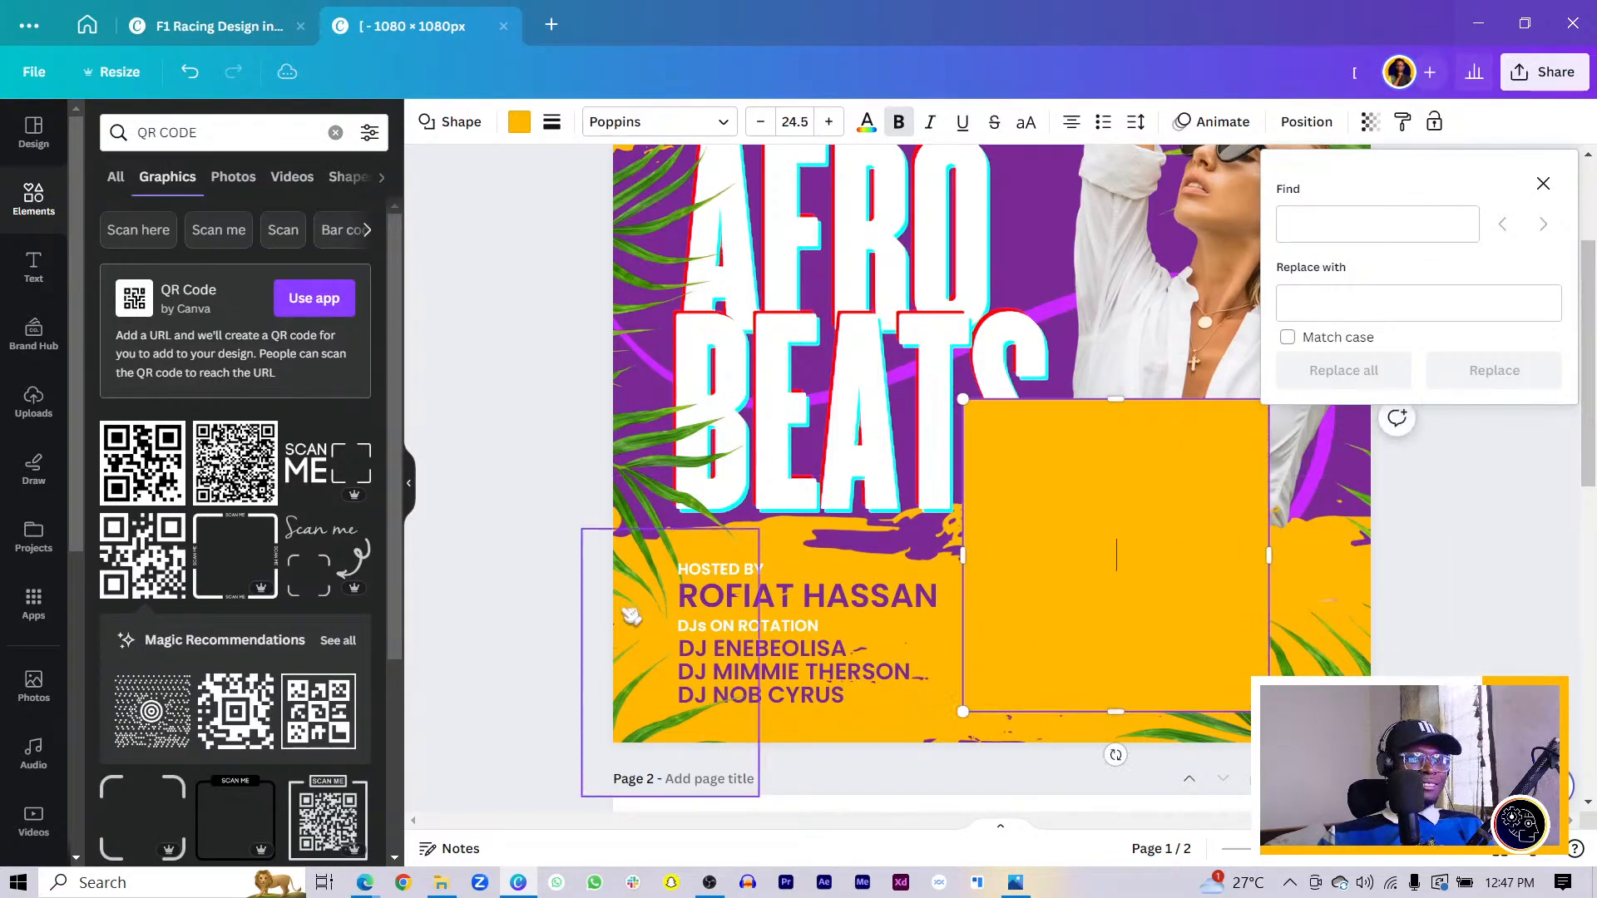
{"action": "key", "text": "Escape"}
{"action": "left_click", "coordinate": [1169, 582]}
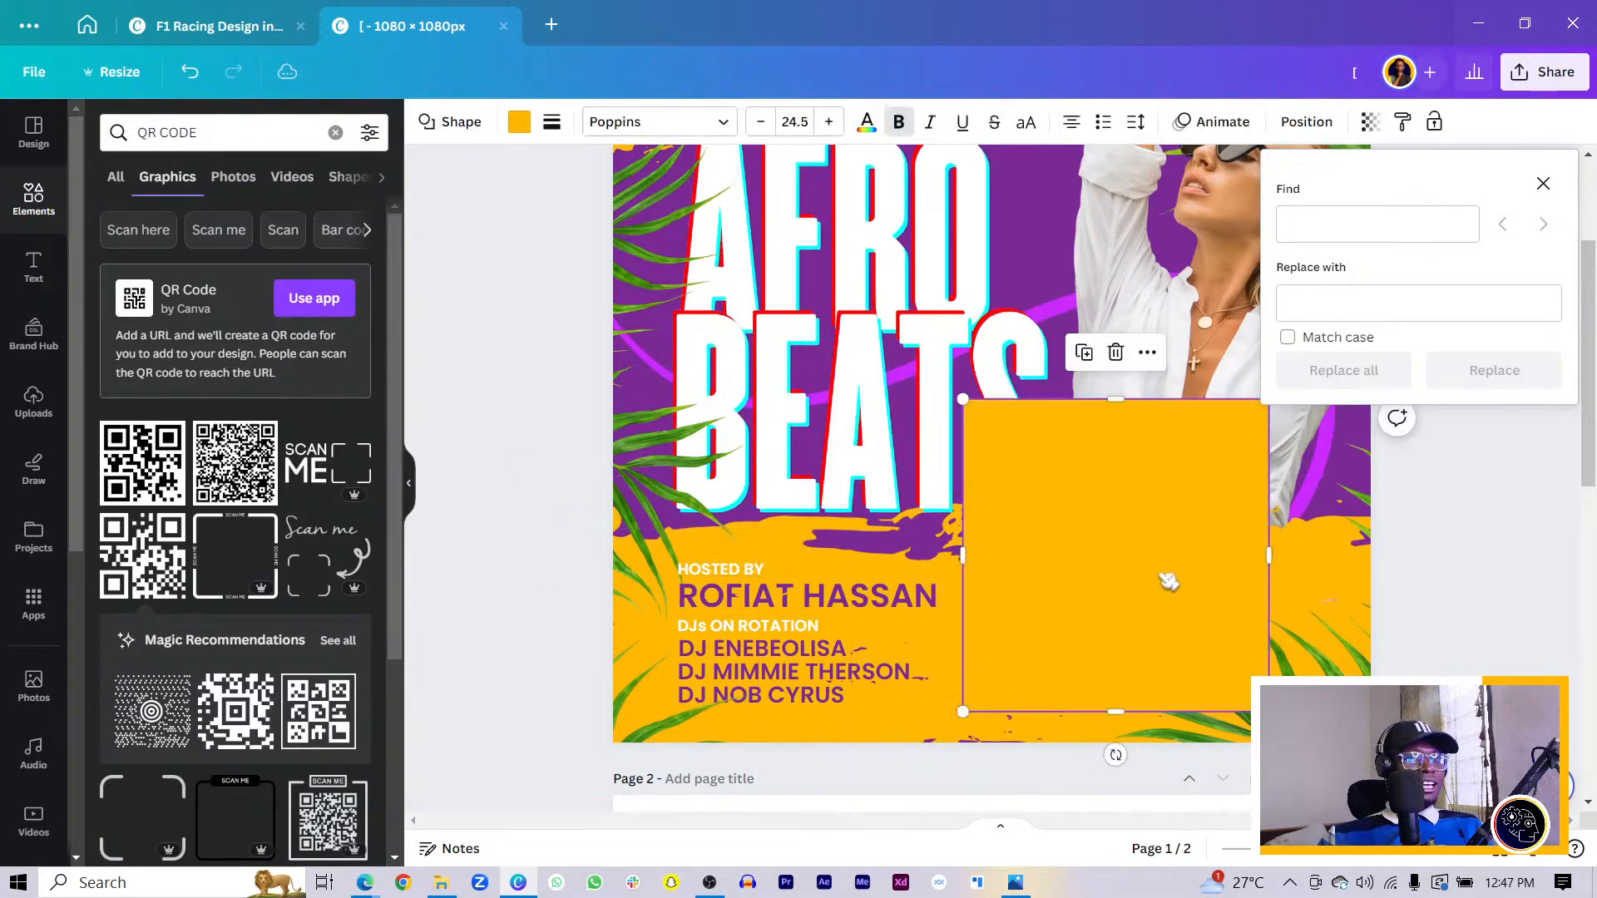
{"action": "left_click", "coordinate": [519, 121]}
{"action": "left_click", "coordinate": [210, 426]}
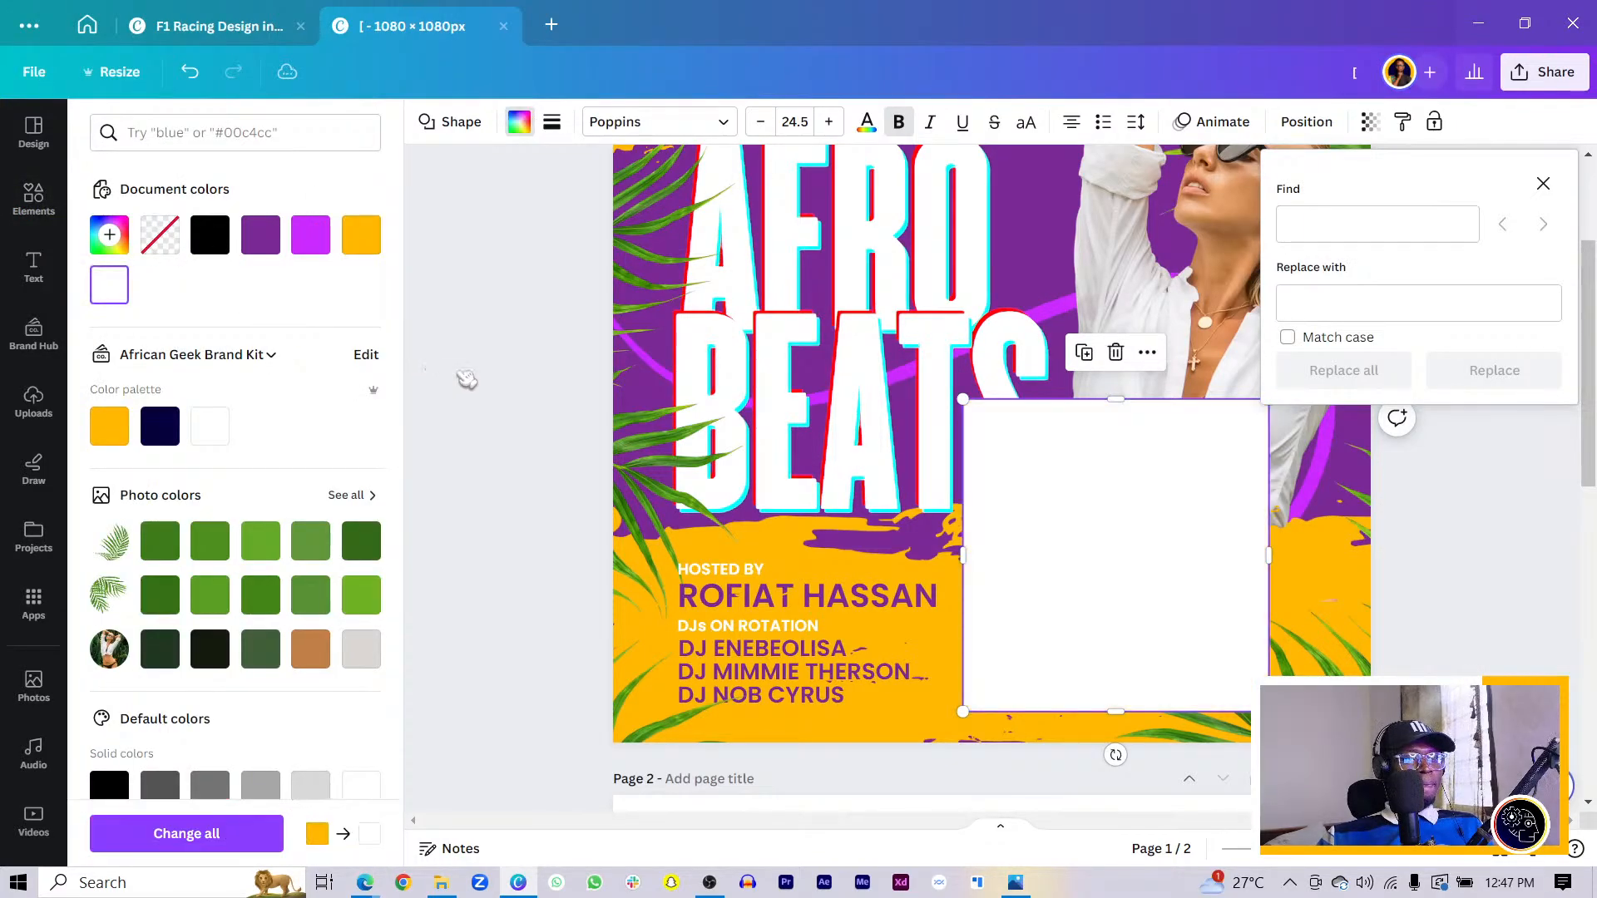
{"action": "left_click", "coordinate": [468, 377]}
{"action": "left_click_drag", "start_coordinate": [1165, 549], "coordinate": [1167, 533]}
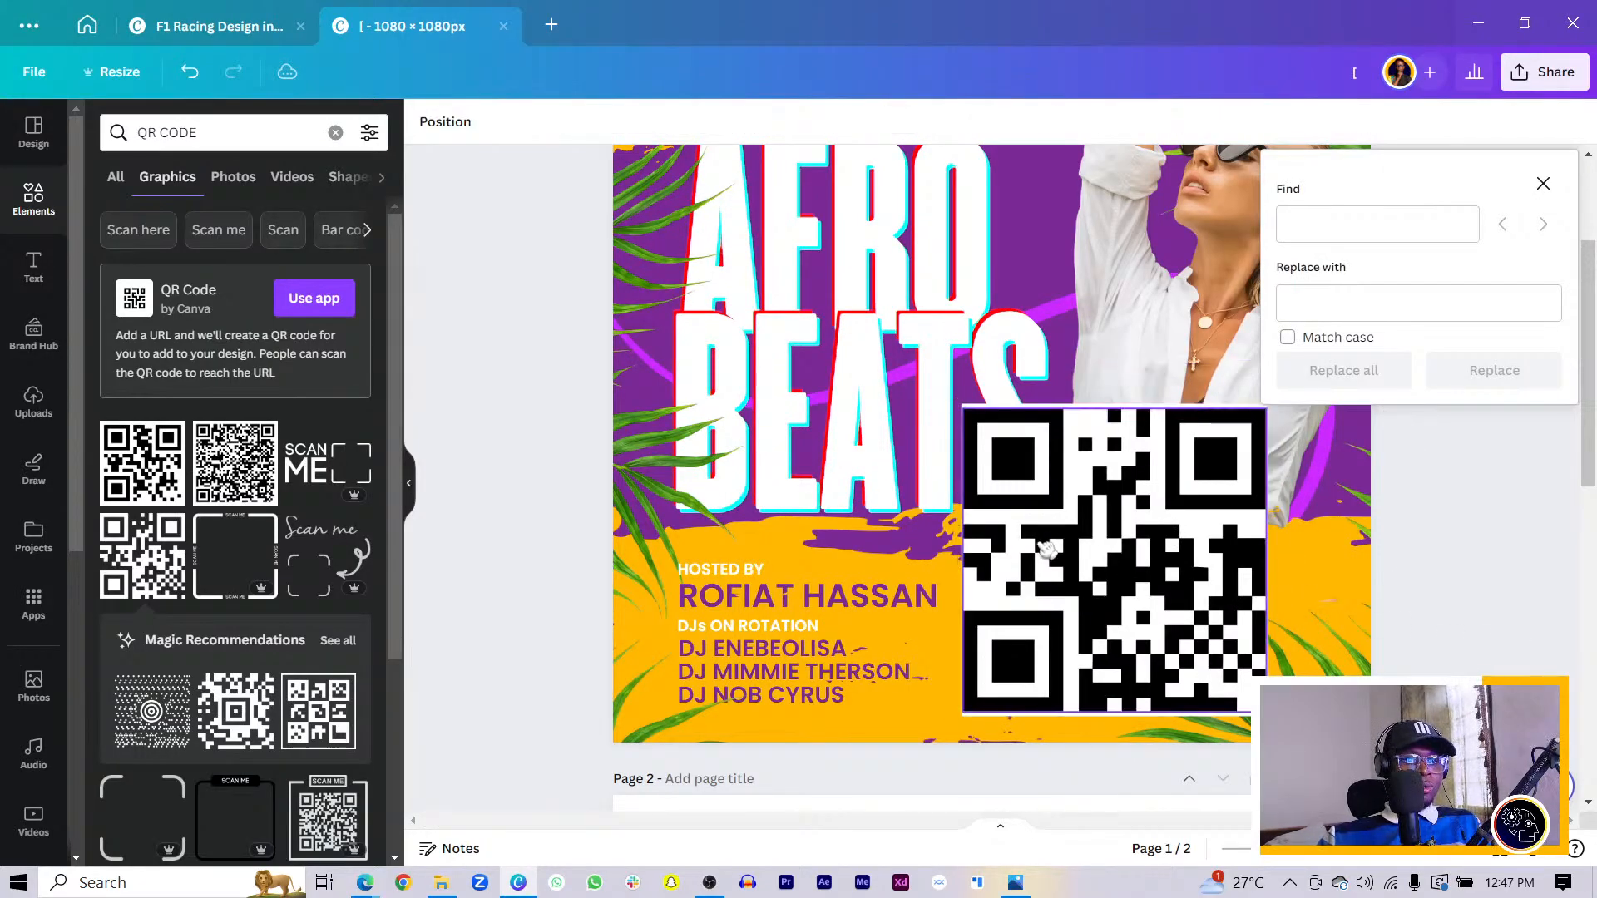
- Center and shrink the QR code on its white backing, then group them
{"action": "left_click_drag", "start_coordinate": [1045, 547], "coordinate": [1048, 543]}
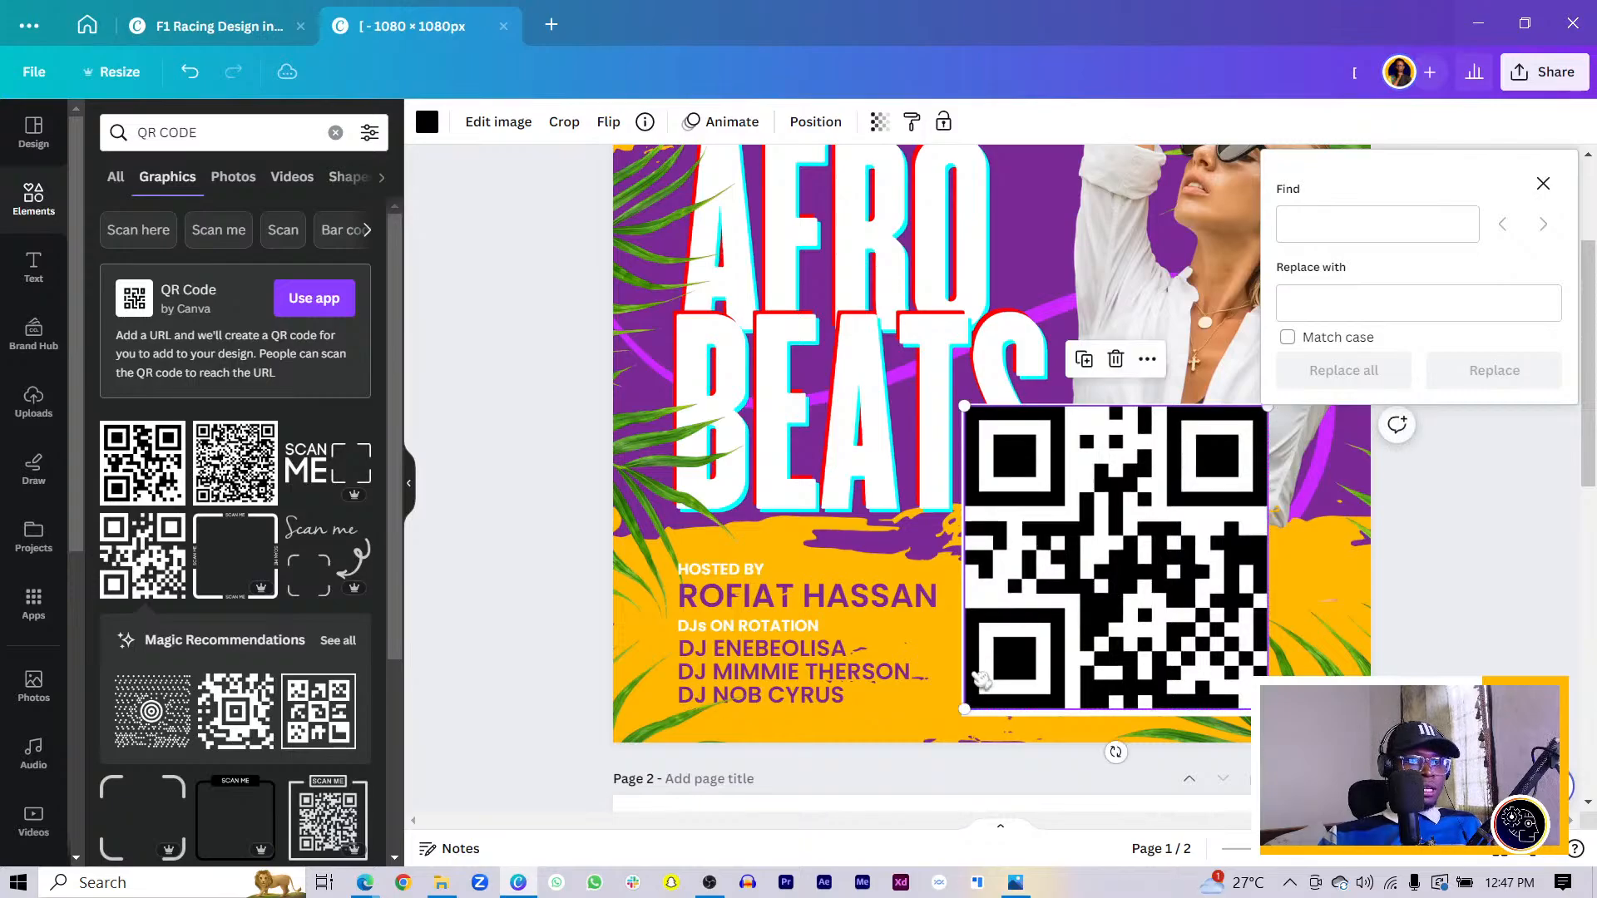
{"action": "left_click_drag", "start_coordinate": [967, 709], "coordinate": [978, 701]}
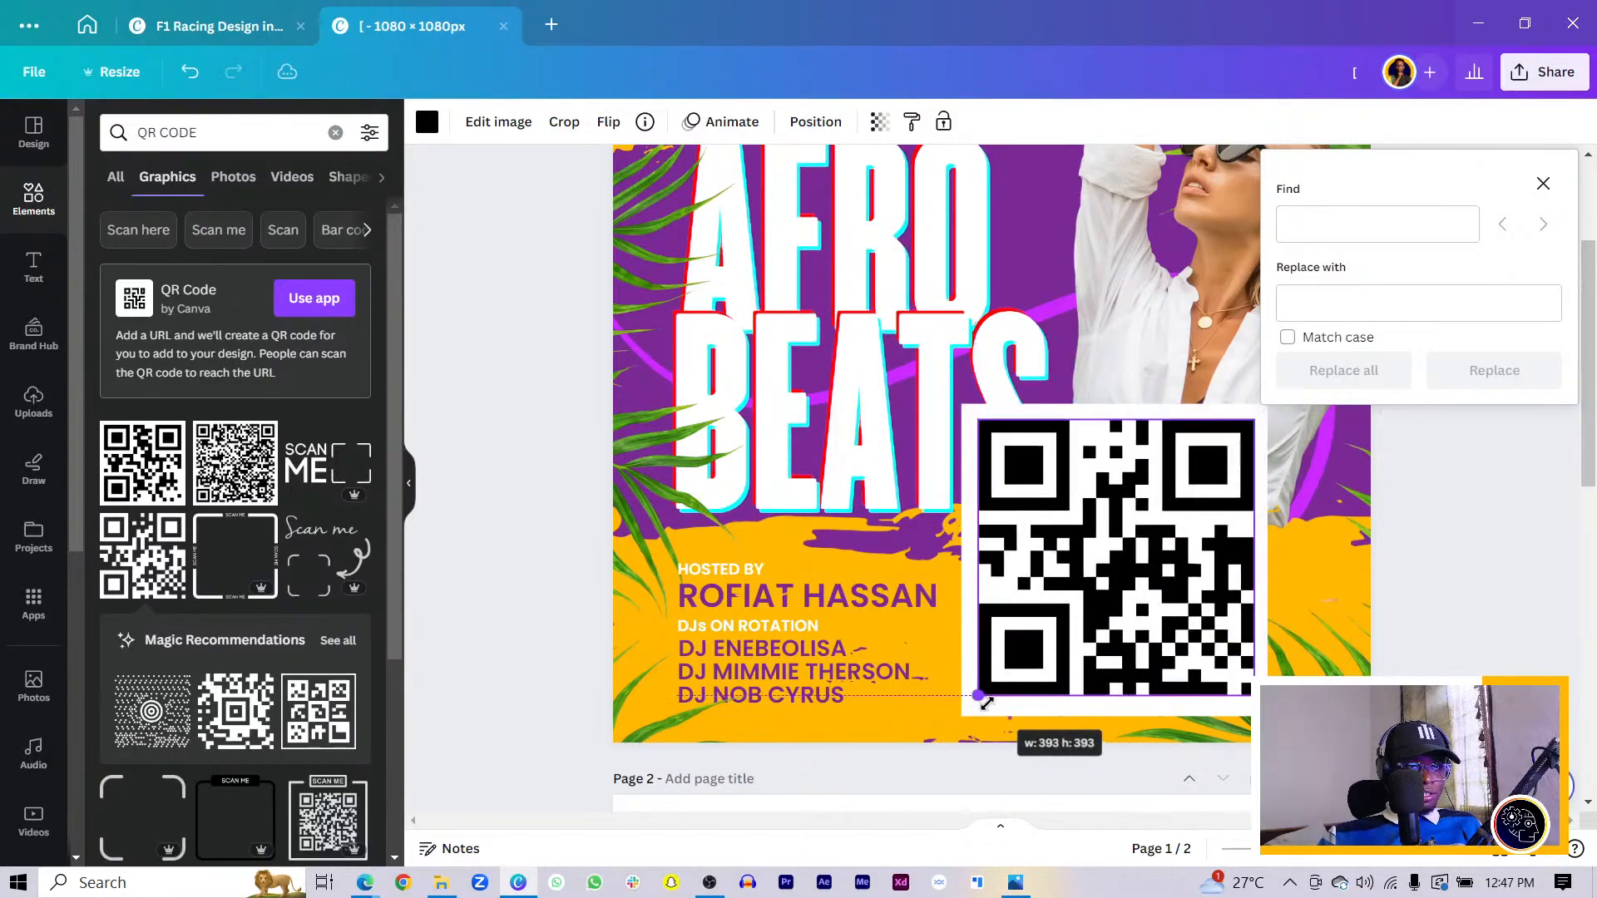
{"action": "left_click_drag", "start_coordinate": [1038, 626], "coordinate": [1047, 640]}
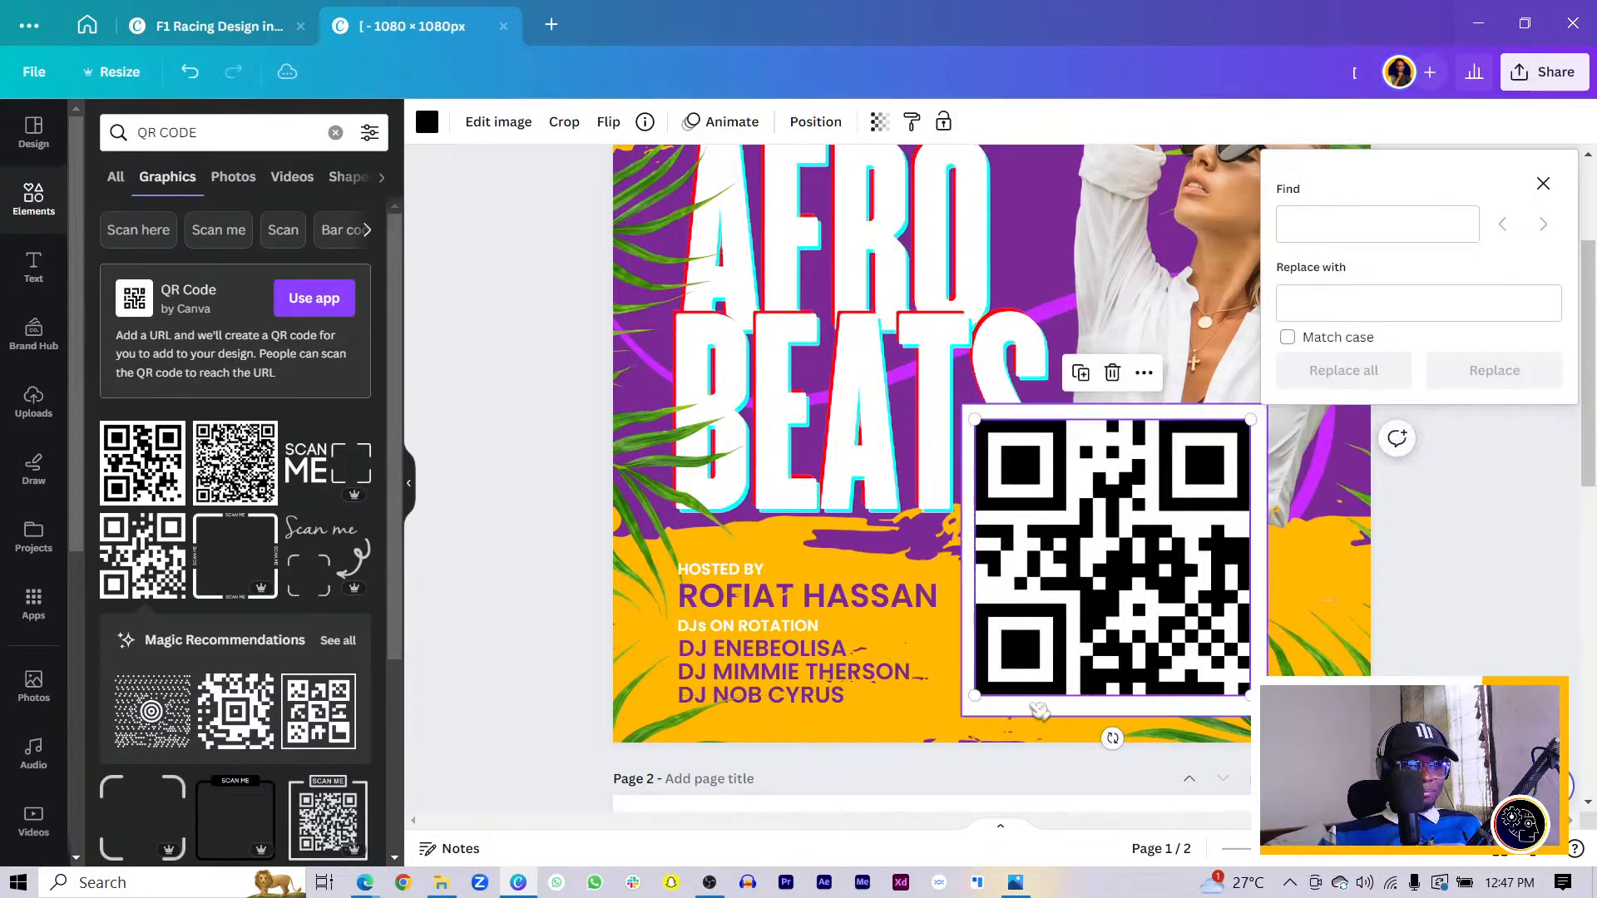
{"action": "left_click", "coordinate": [1040, 709], "text": "shift"}
{"action": "left_click_drag", "start_coordinate": [963, 717], "coordinate": [1086, 591]}
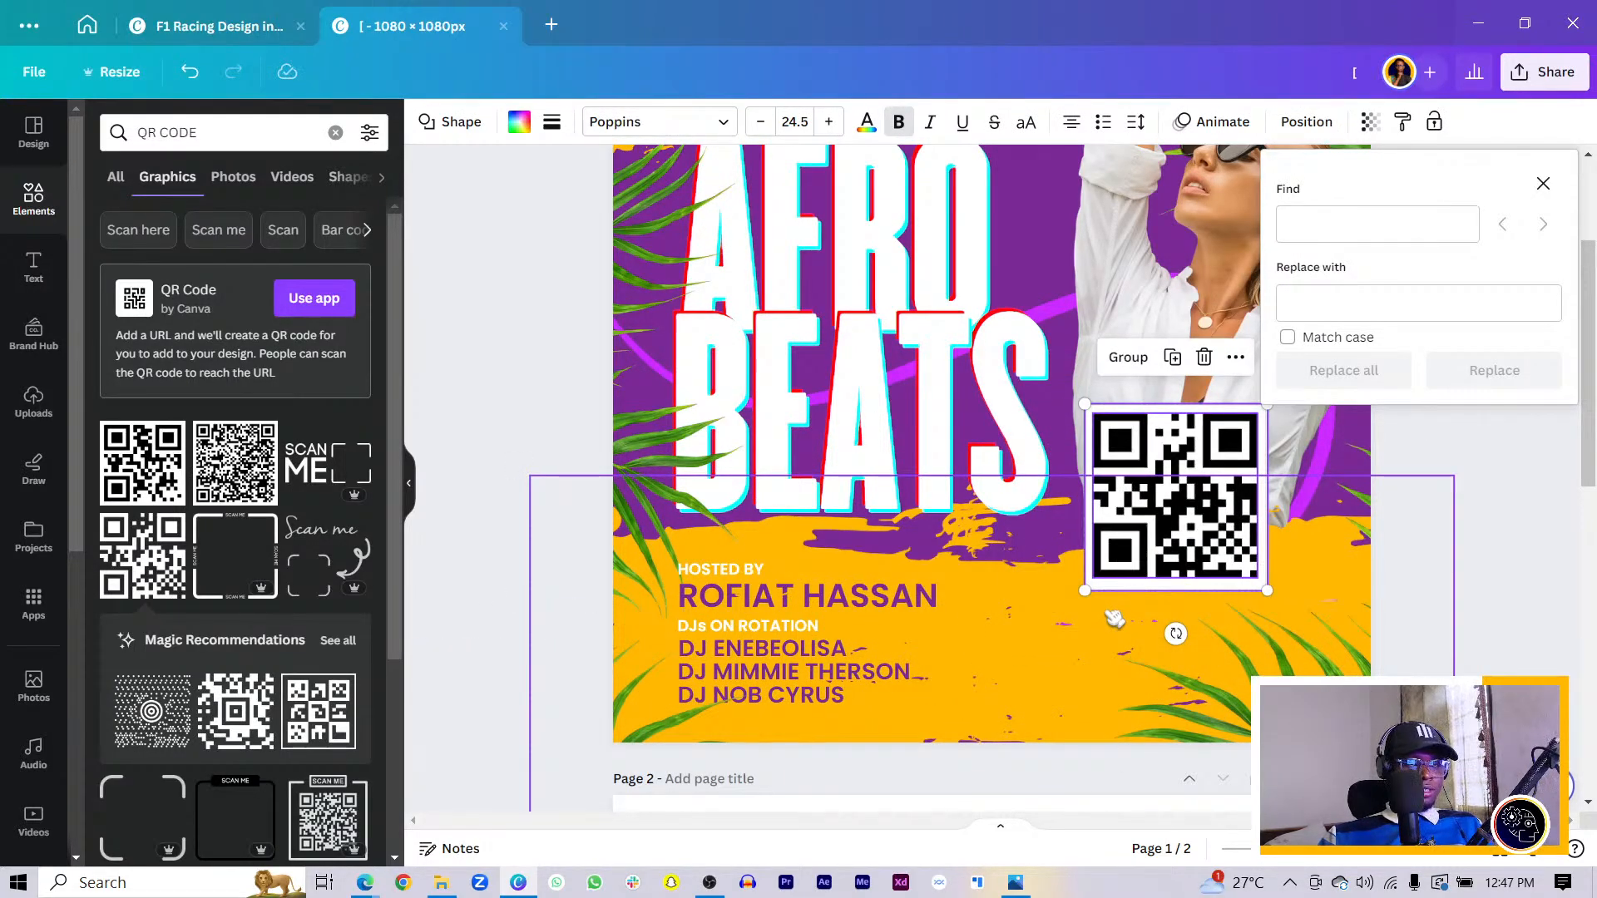
{"action": "key", "text": "ctrl+g"}
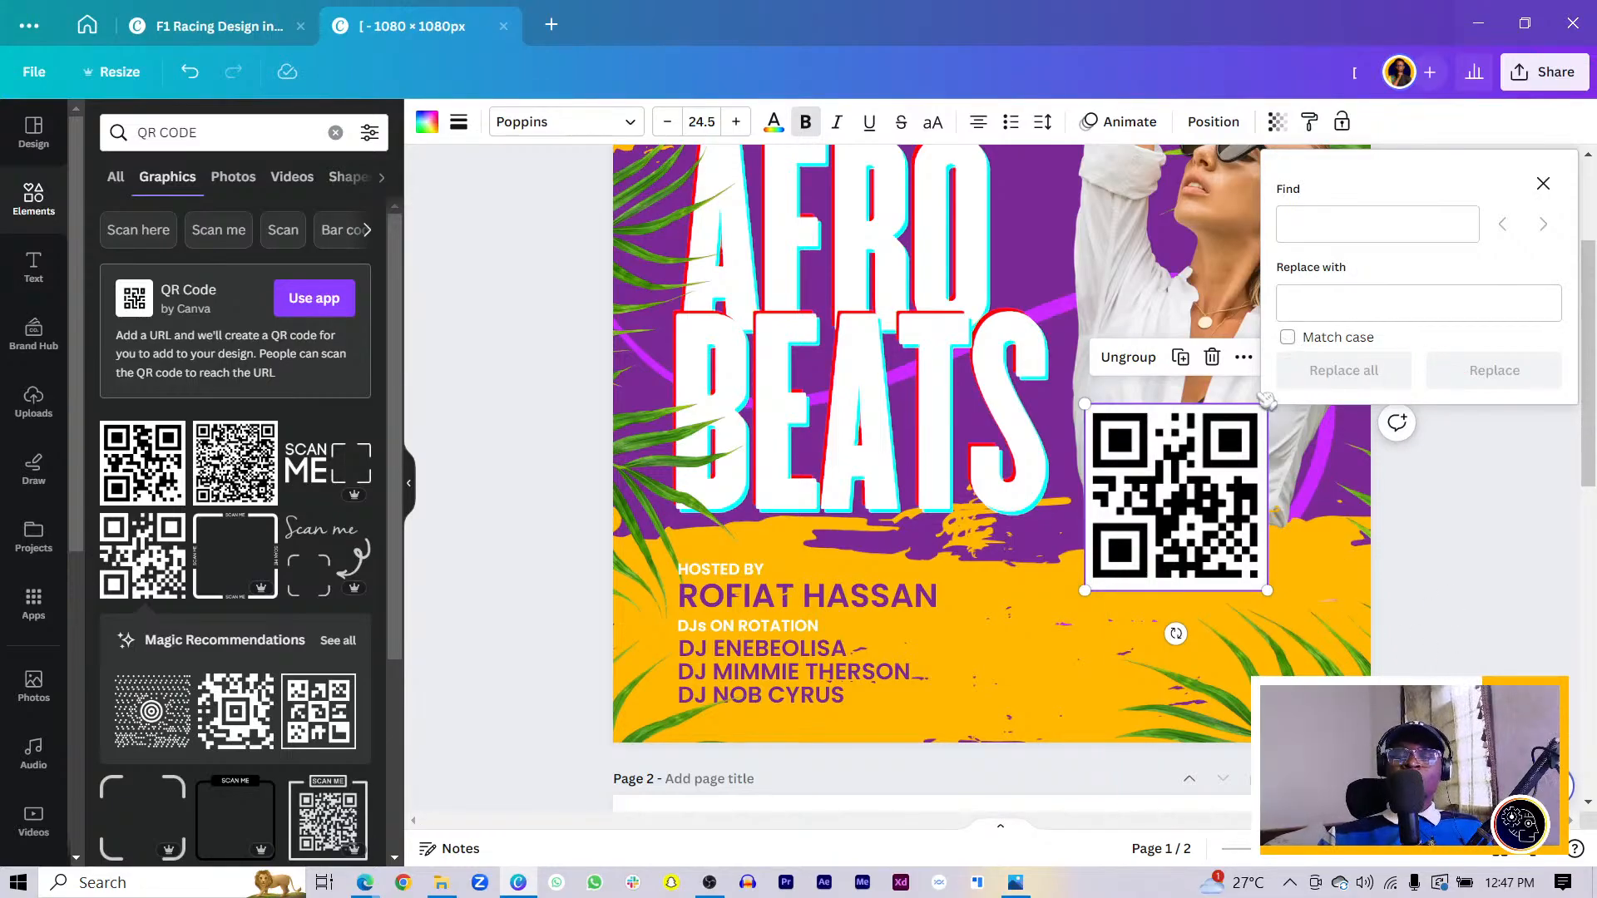
- Move the QR group into the lower-right corner and bring the palm leaf in front
{"action": "left_click_drag", "start_coordinate": [1093, 418], "coordinate": [1233, 579]}
{"action": "left_click_drag", "start_coordinate": [1225, 684], "coordinate": [1208, 704]}
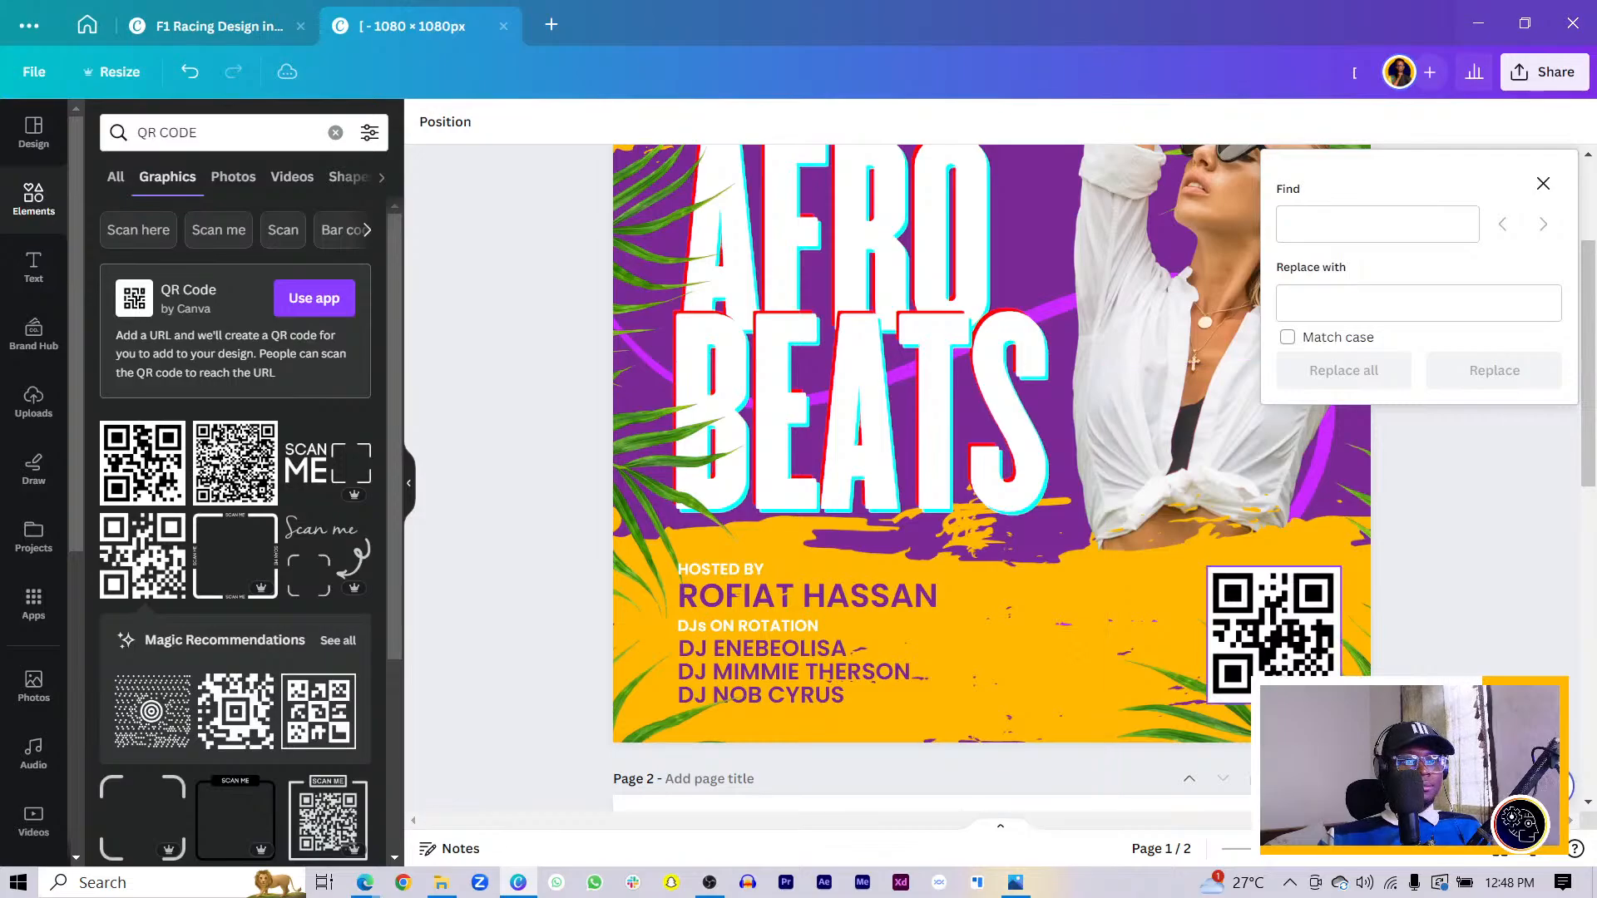
{"action": "left_click", "coordinate": [1273, 635]}
{"action": "left_click", "coordinate": [1443, 540]}
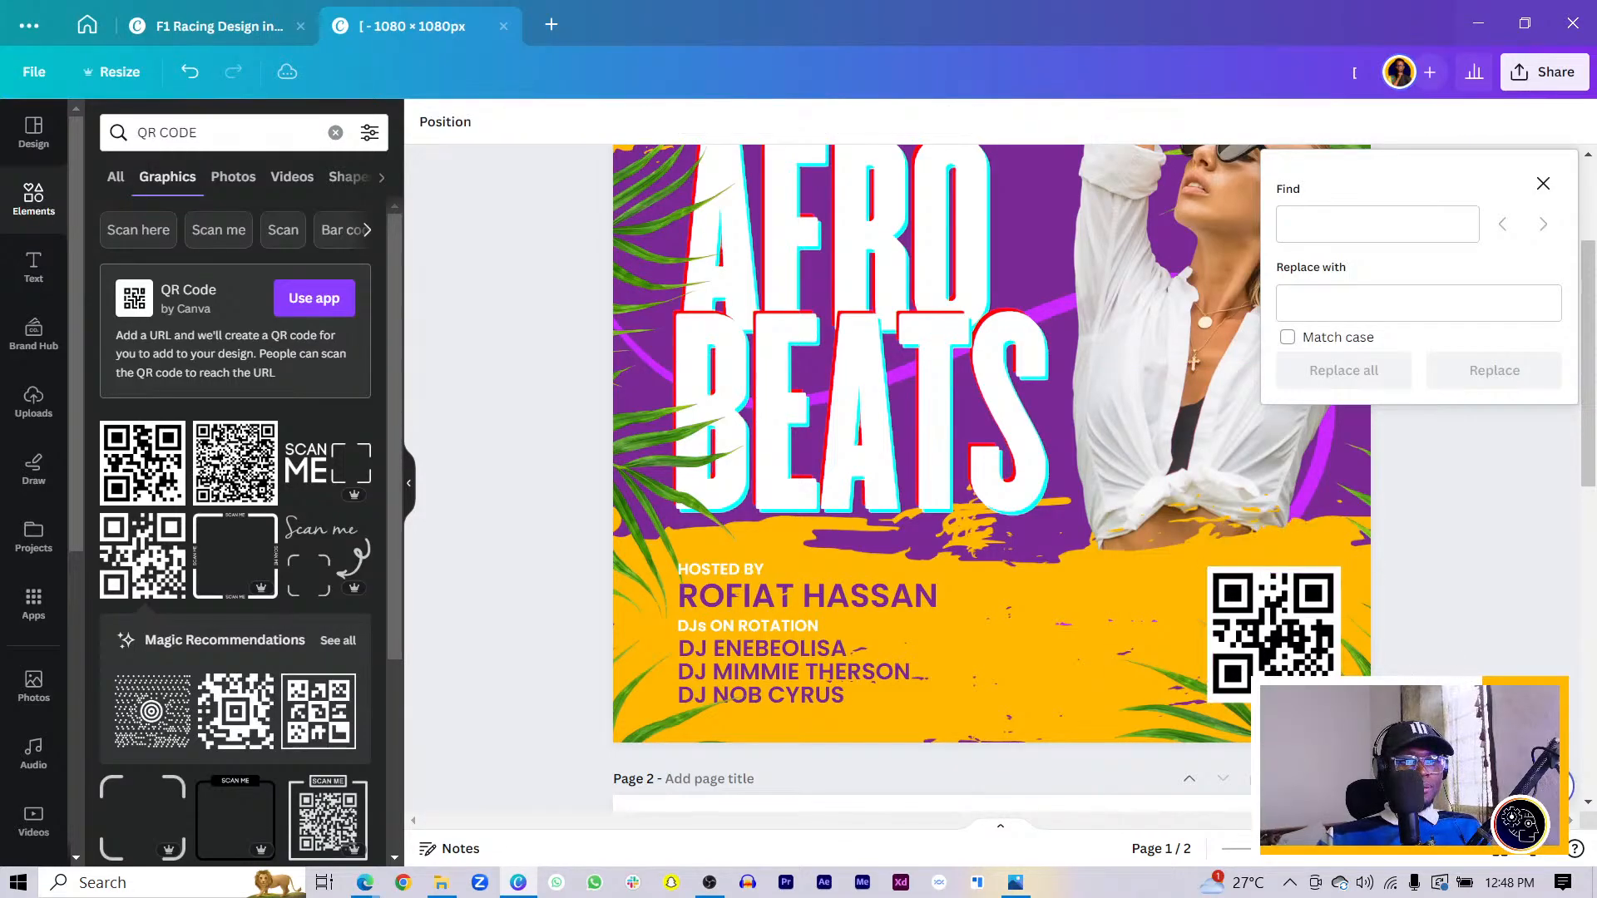
{"action": "left_click_drag", "start_coordinate": [1330, 716], "coordinate": [1294, 765]}
{"action": "key", "text": "ctrl+]"}
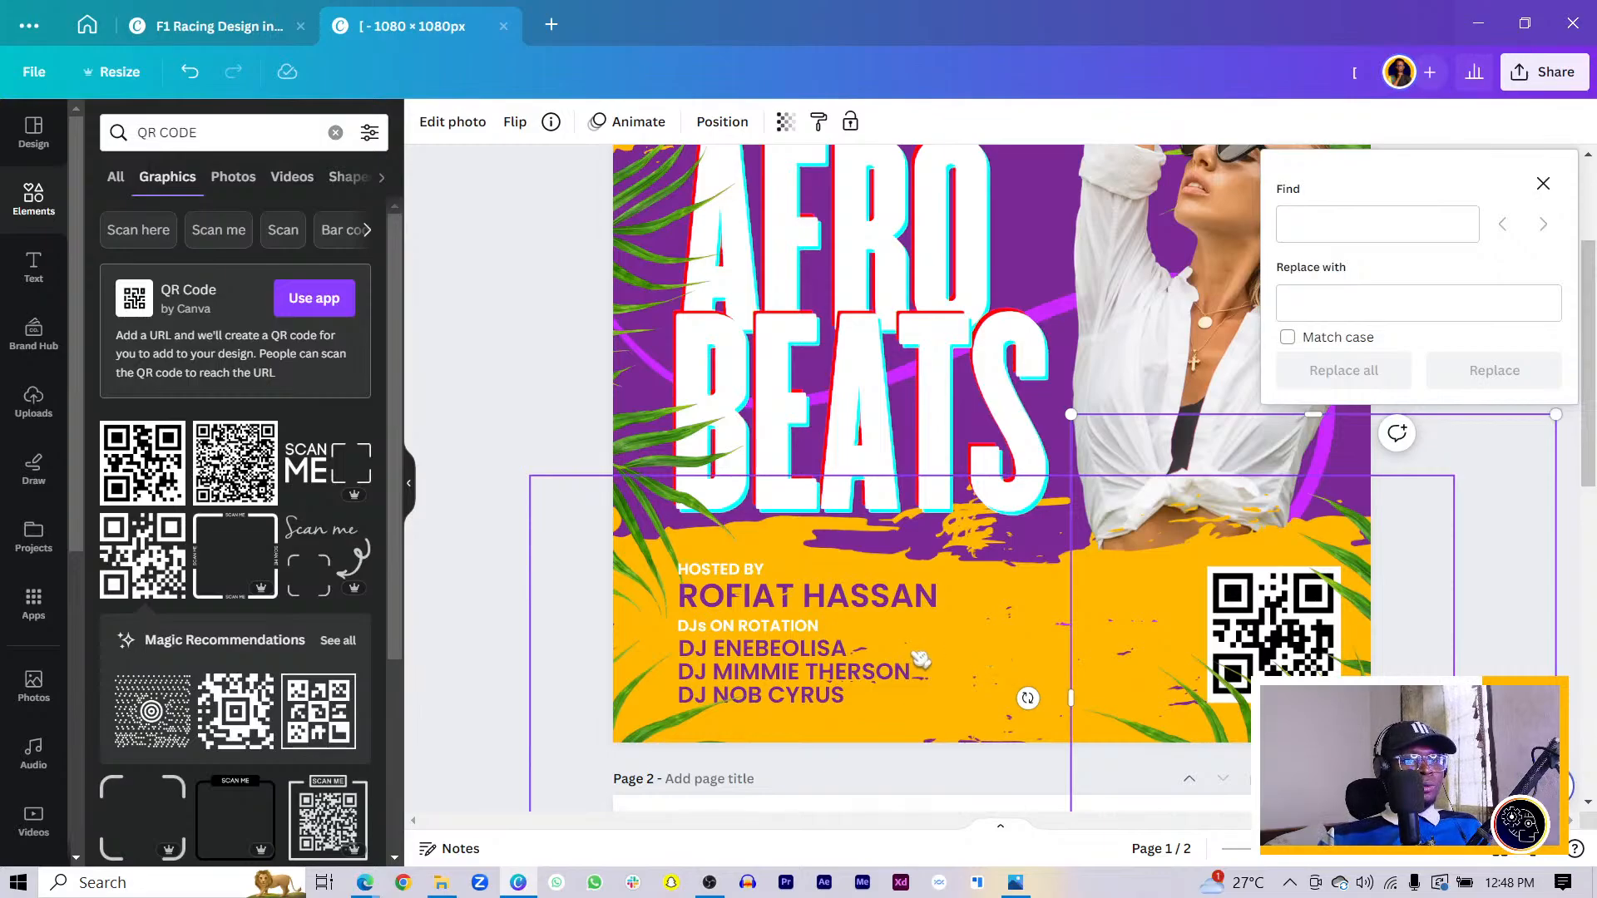
- Check the page 2 reference, then Alt-drag a copy of the host name beside the QR code
{"action": "left_click", "coordinate": [772, 571]}
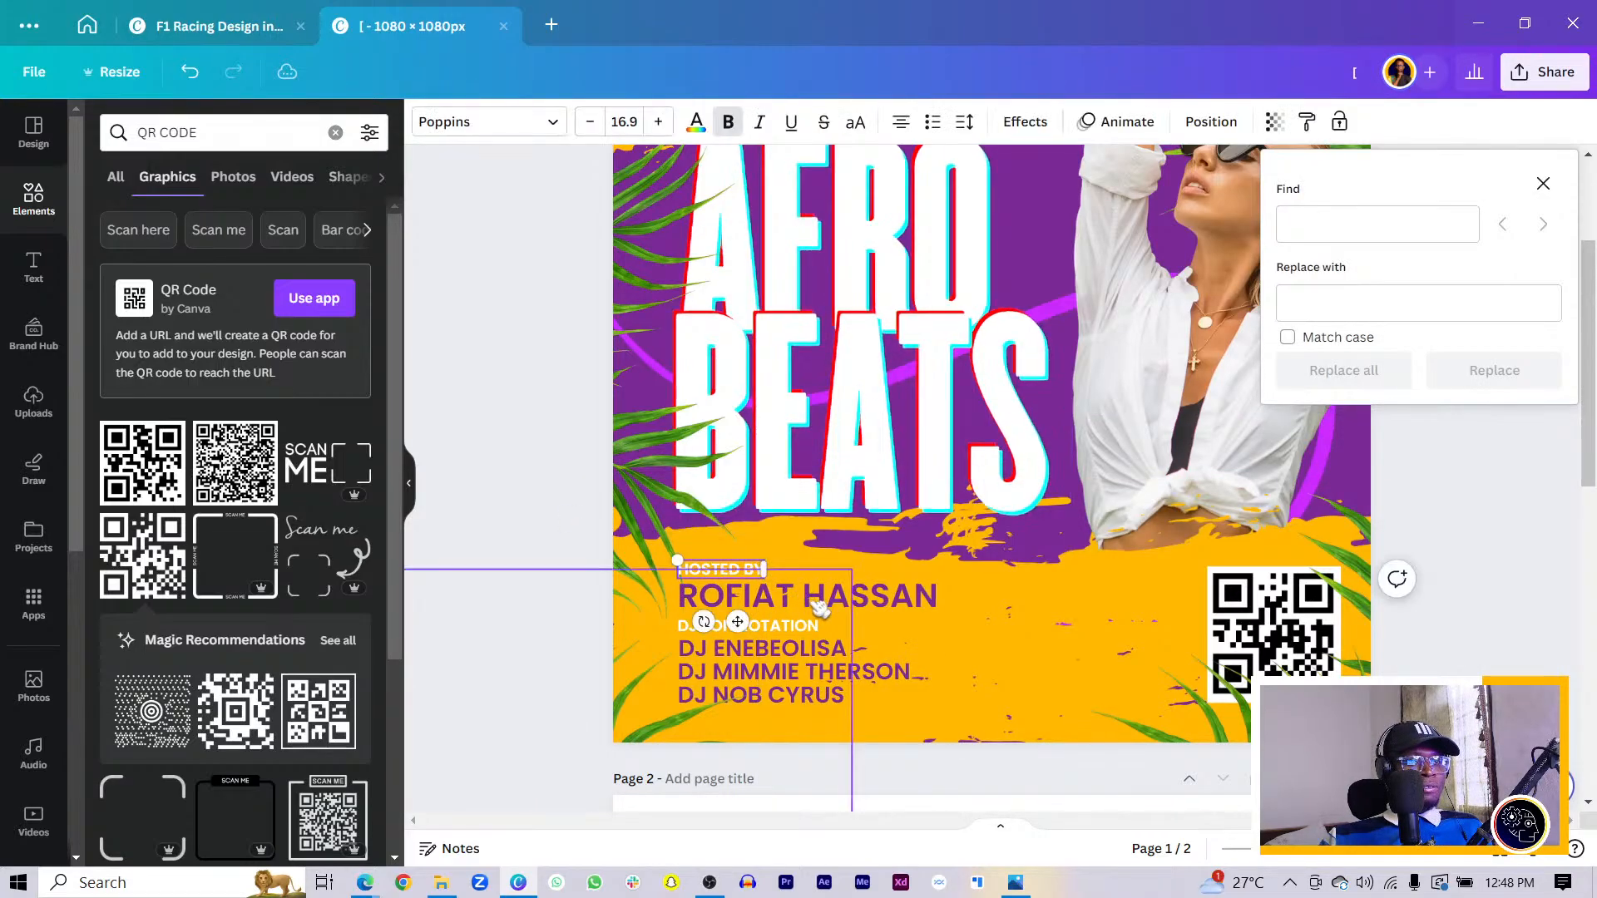
{"action": "left_click", "coordinate": [873, 606], "text": "shift"}
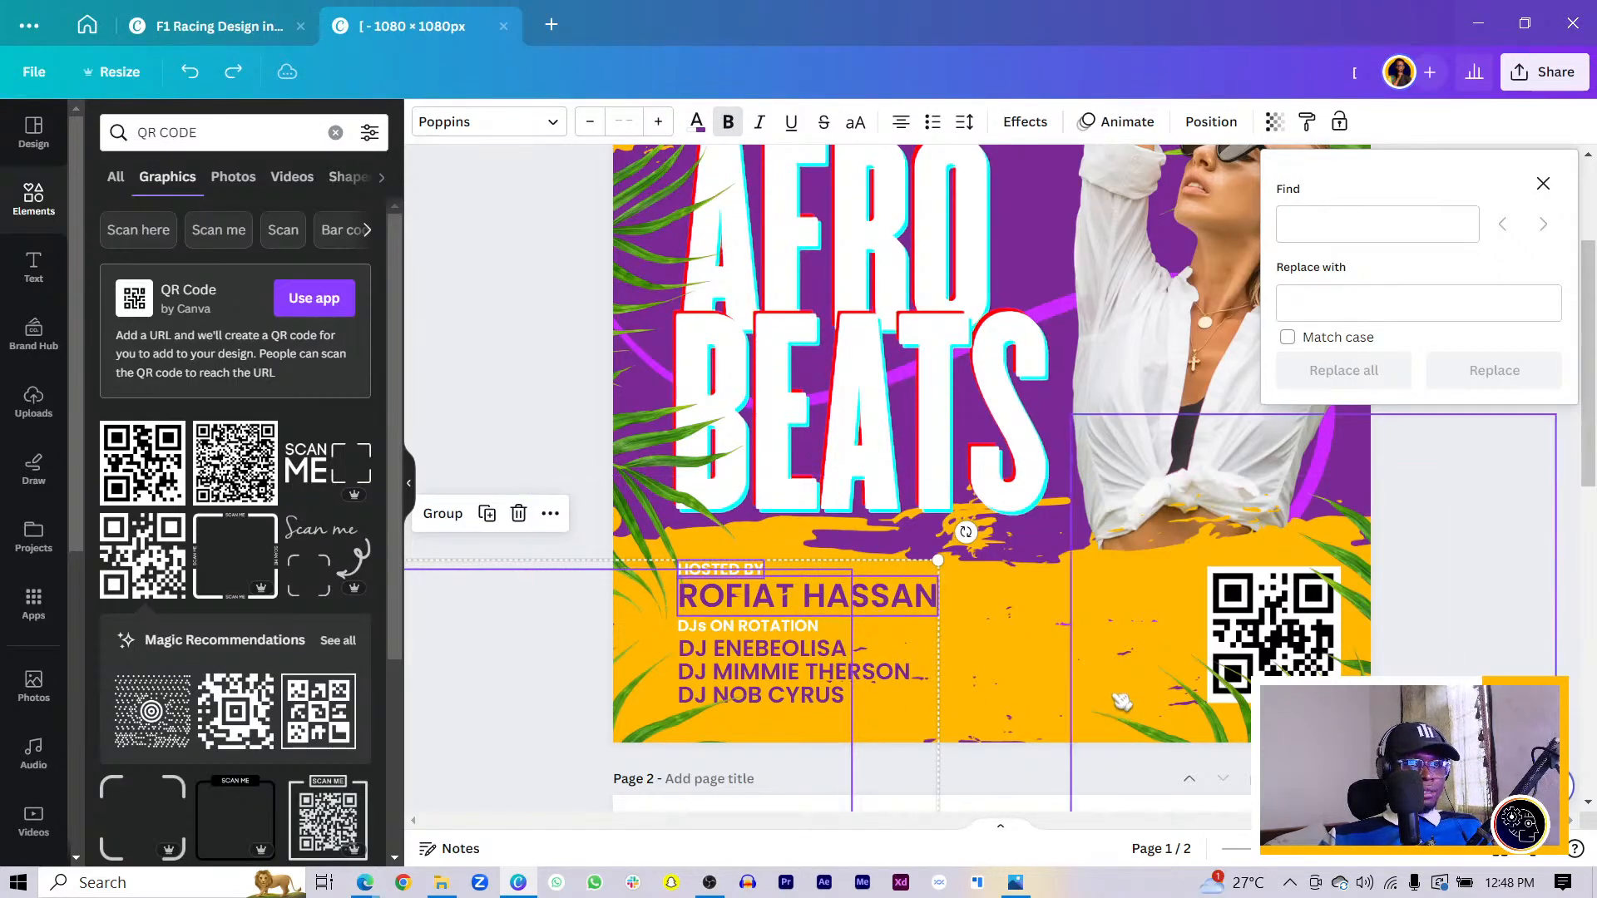
{"action": "left_click", "coordinate": [1270, 638]}
{"action": "scroll", "coordinate": [1248, 632], "scroll_direction": "down", "scroll_amount": 10}
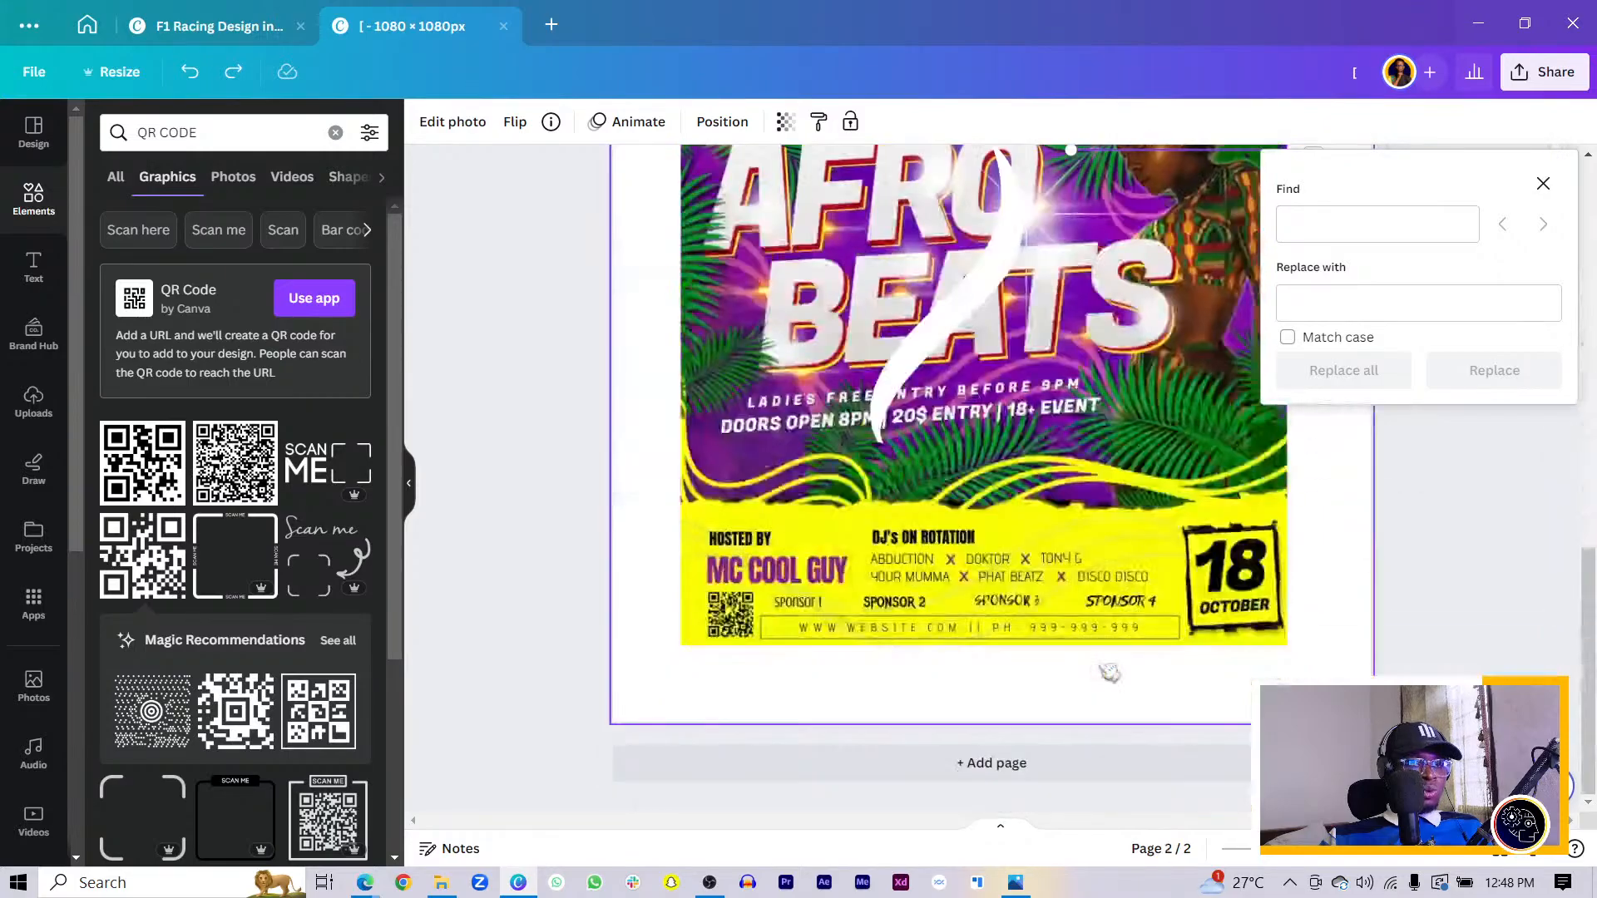
{"action": "scroll", "coordinate": [853, 520], "scroll_direction": "up", "scroll_amount": 10}
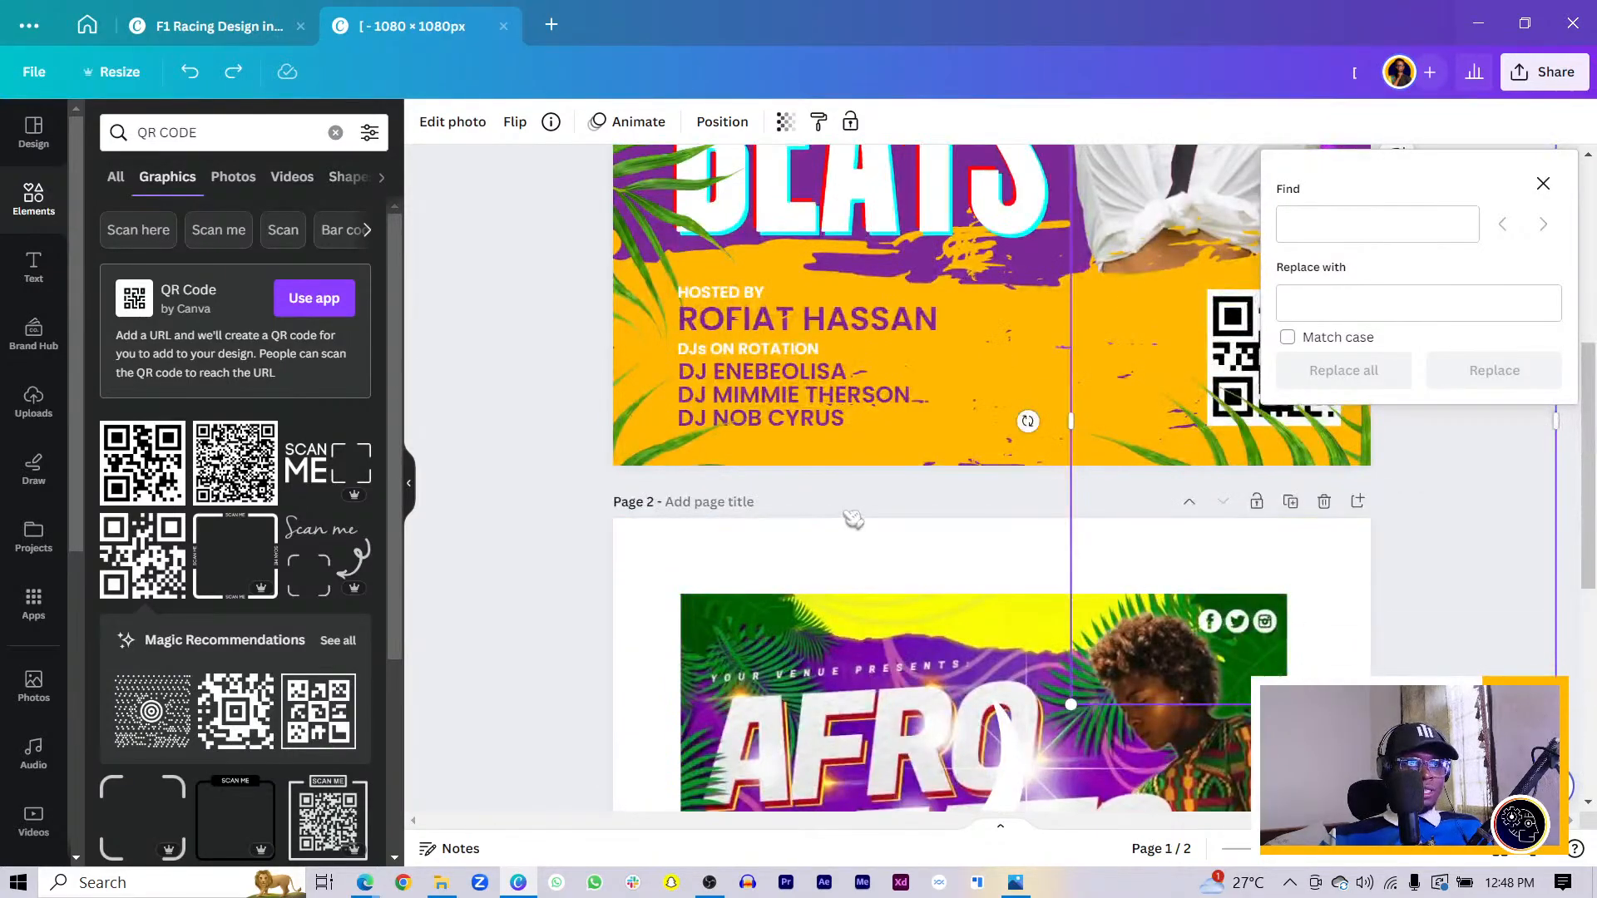
{"action": "left_click", "coordinate": [839, 601]}
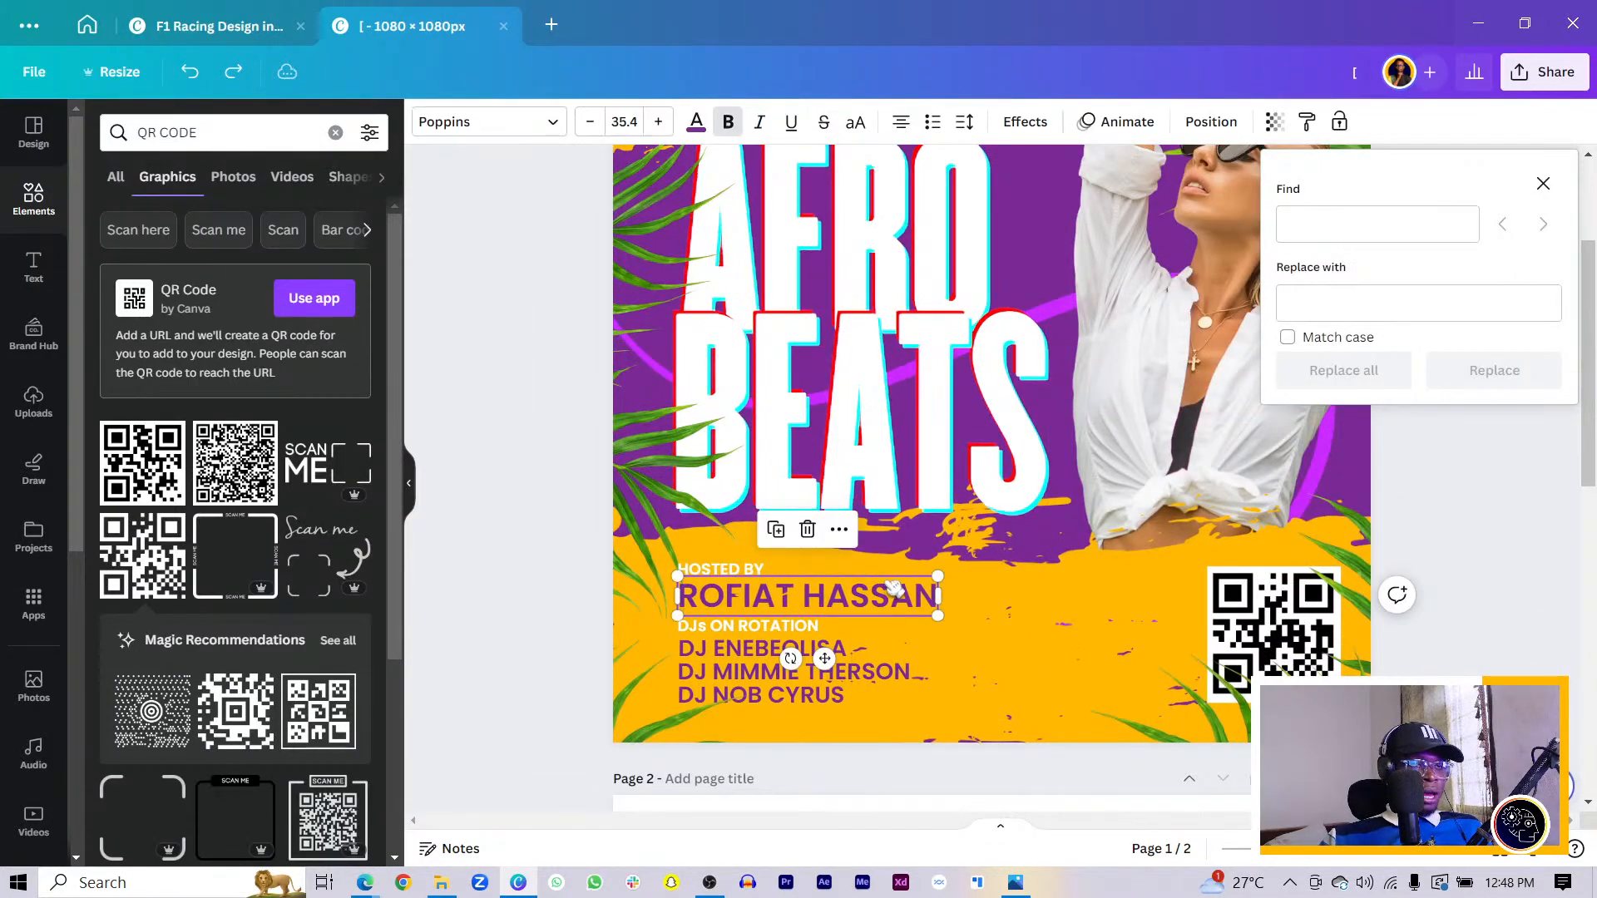
{"action": "left_click_drag", "start_coordinate": [838, 600], "coordinate": [1172, 587]}
- Copy HOSTED BY near the QR code and retype the copied name as 29 SEPT beneath it
{"action": "left_click", "coordinate": [757, 569]}
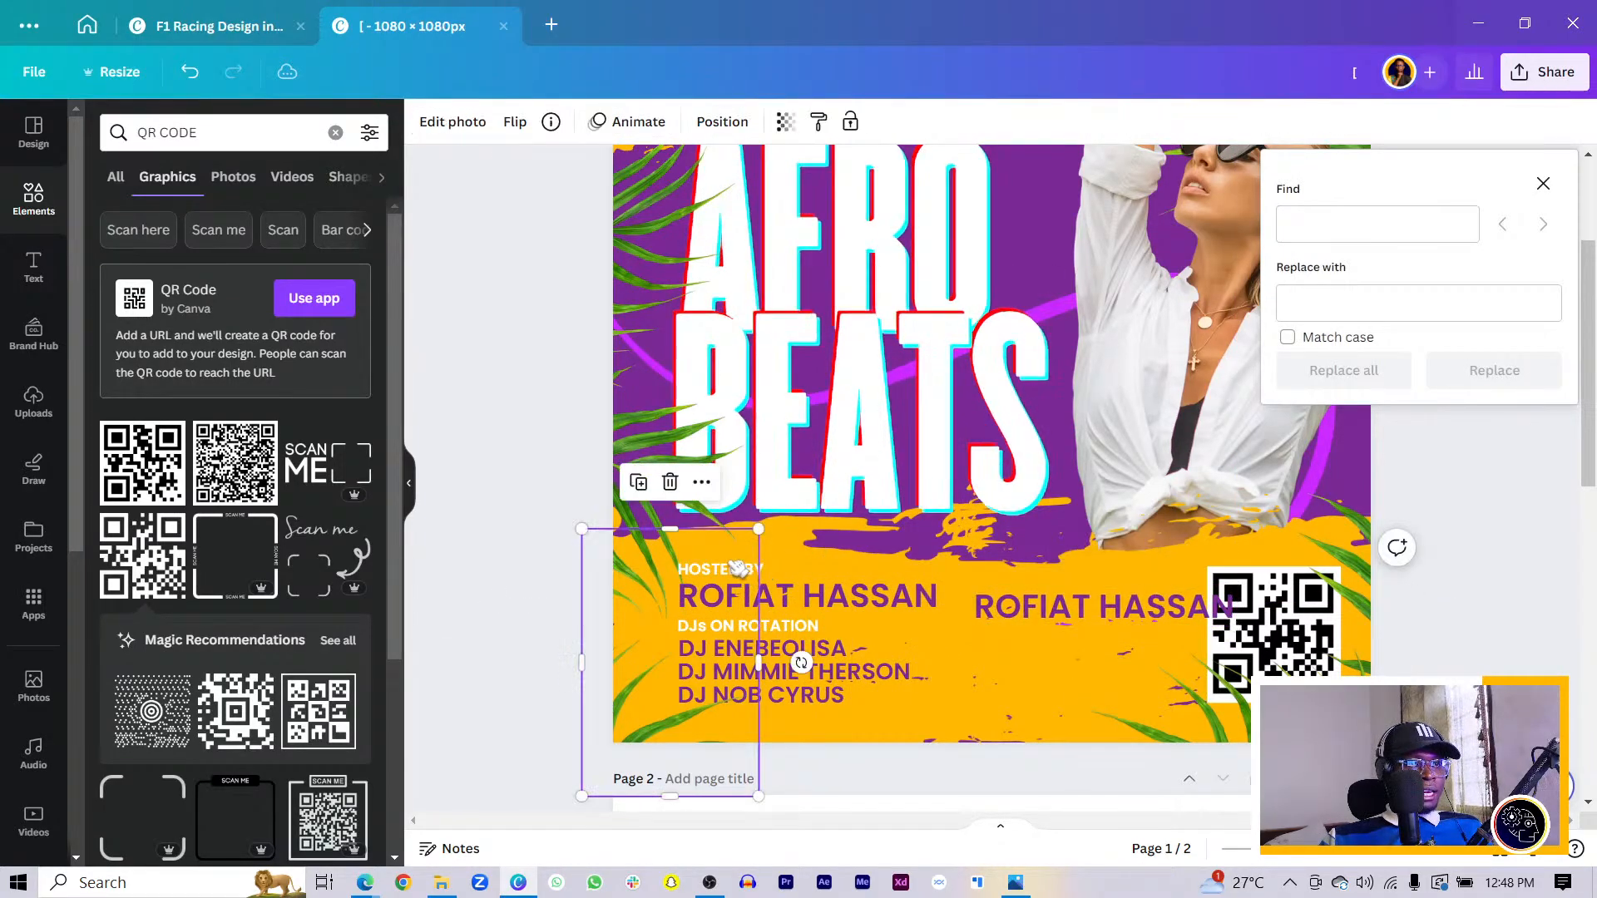
{"action": "left_click", "coordinate": [753, 569]}
{"action": "left_click_drag", "start_coordinate": [732, 621], "coordinate": [1054, 628]}
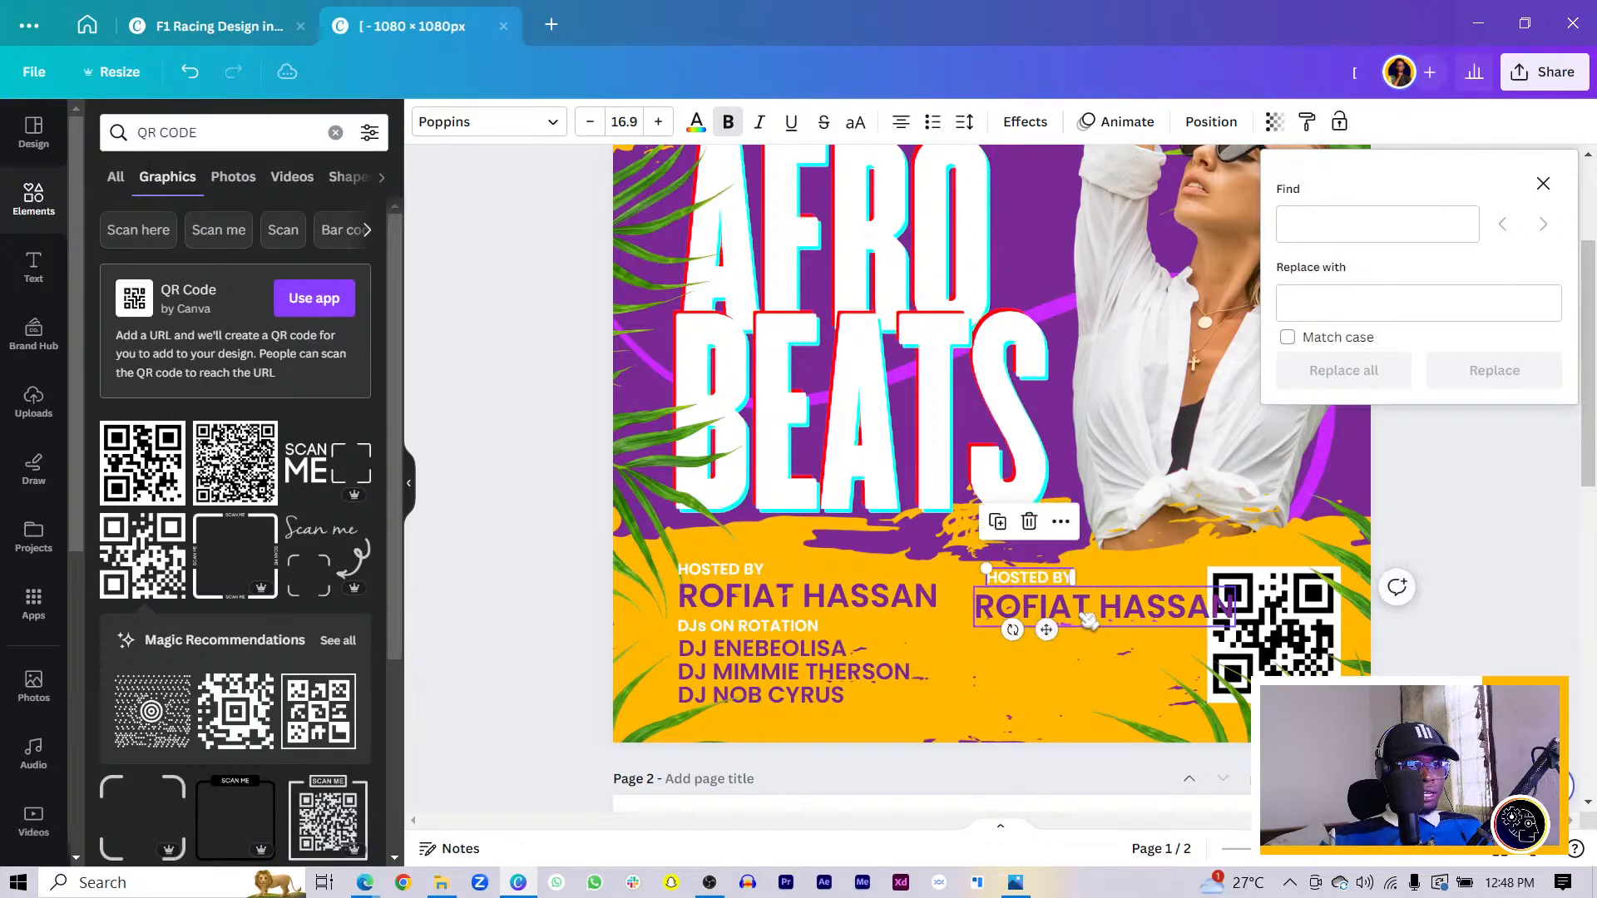
{"action": "left_click", "coordinate": [1131, 611]}
{"action": "double_click", "coordinate": [1133, 611]}
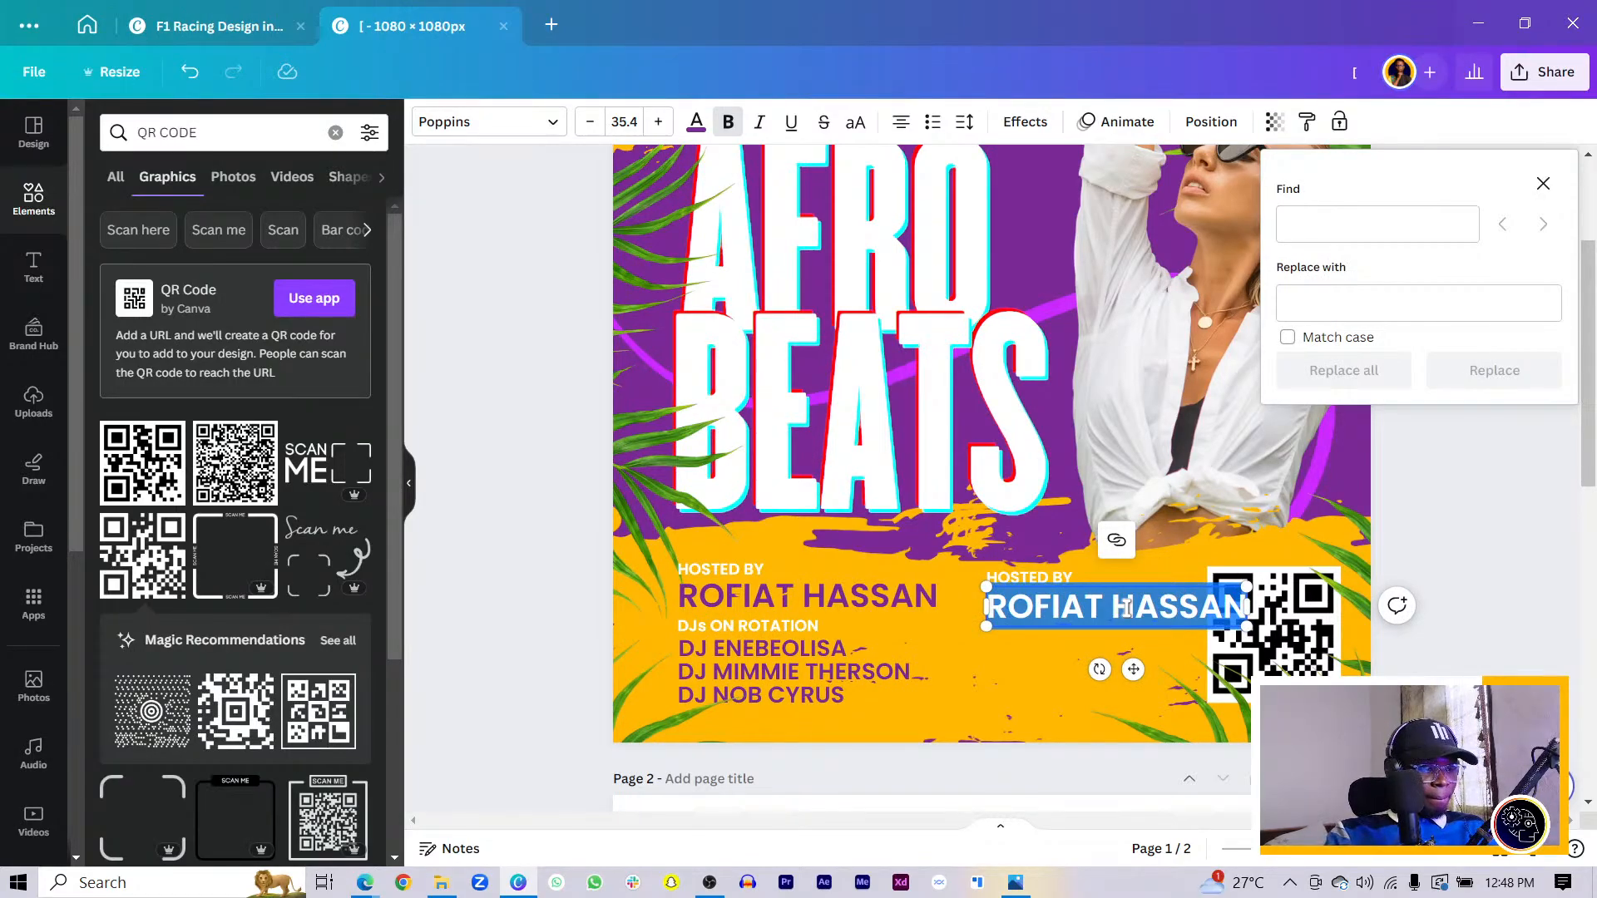
{"action": "key", "text": "BackSpace"}
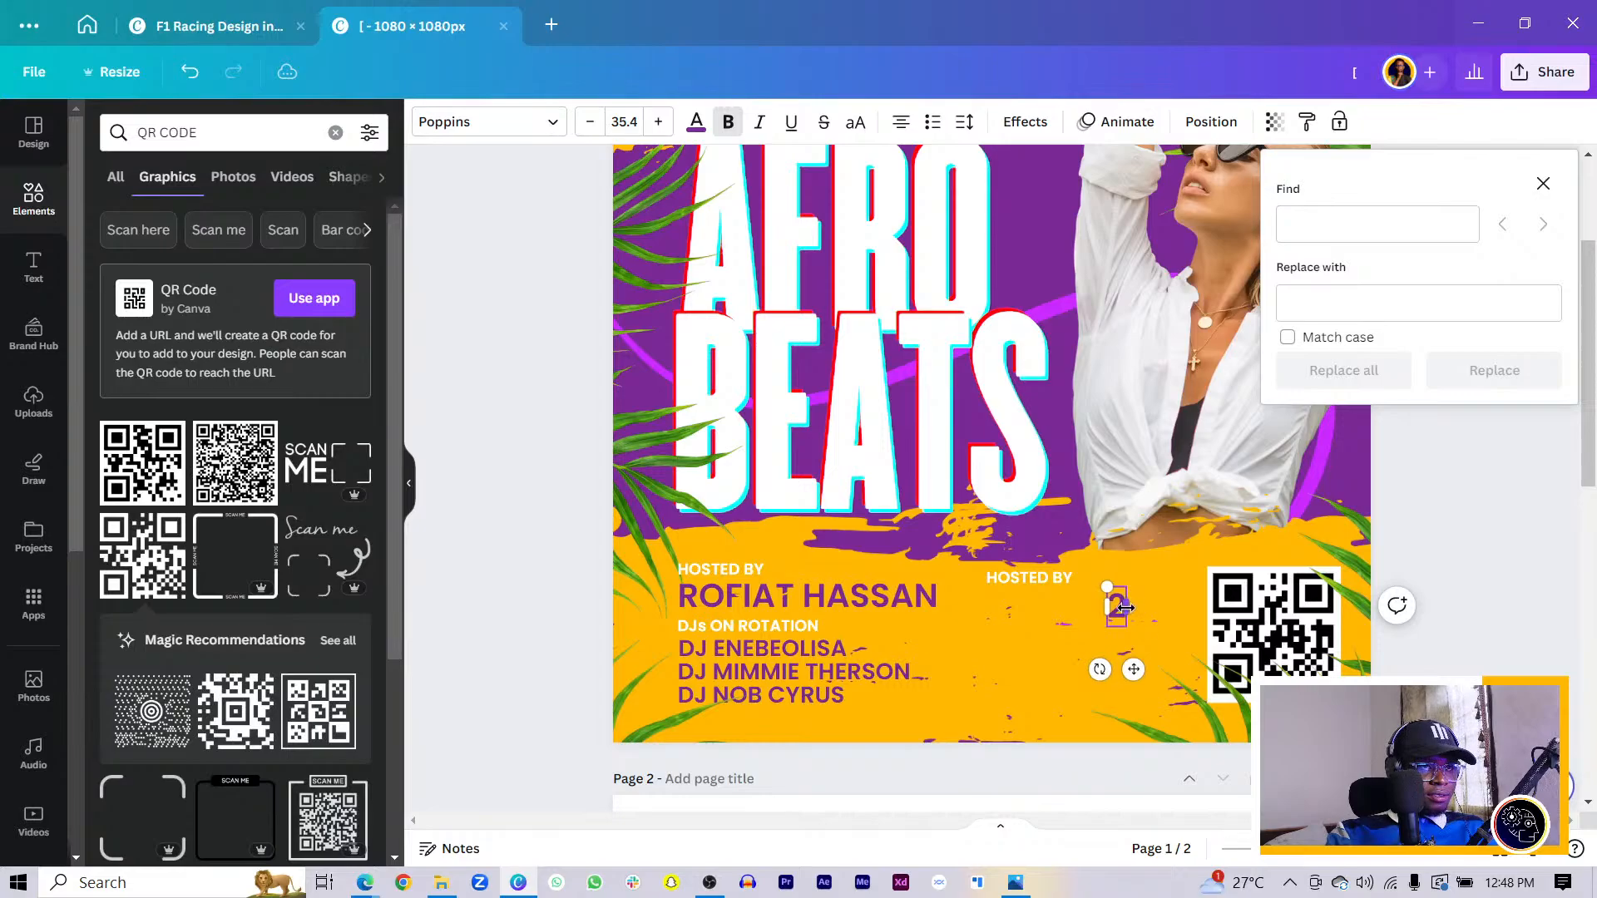
{"action": "type", "text": "29 S"}
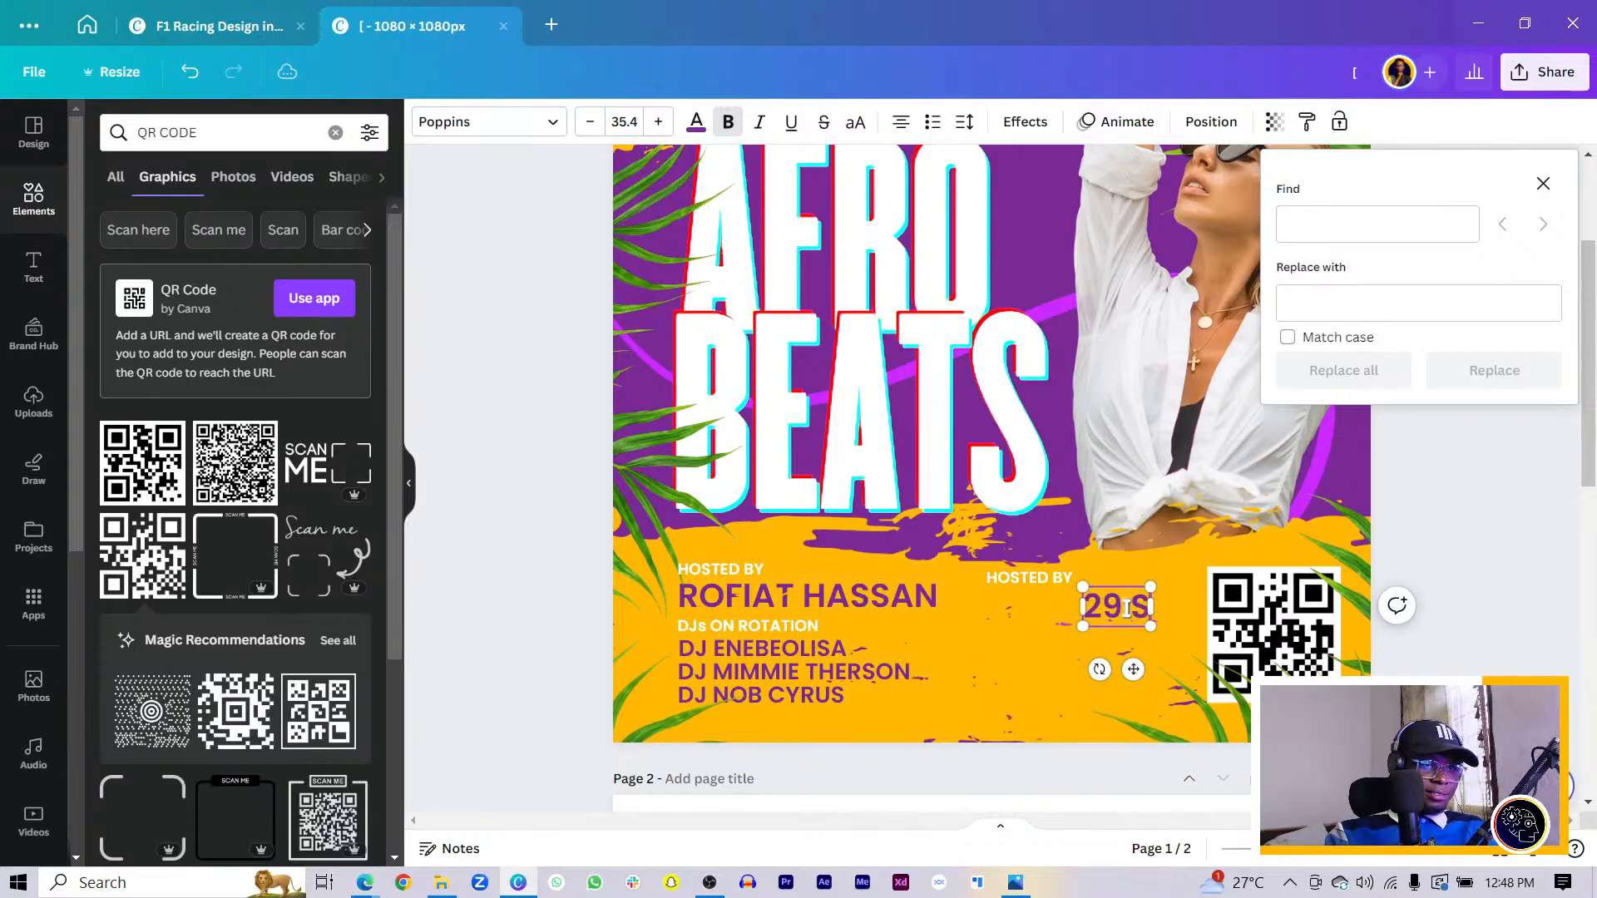
{"action": "type", "text": "EPT"}
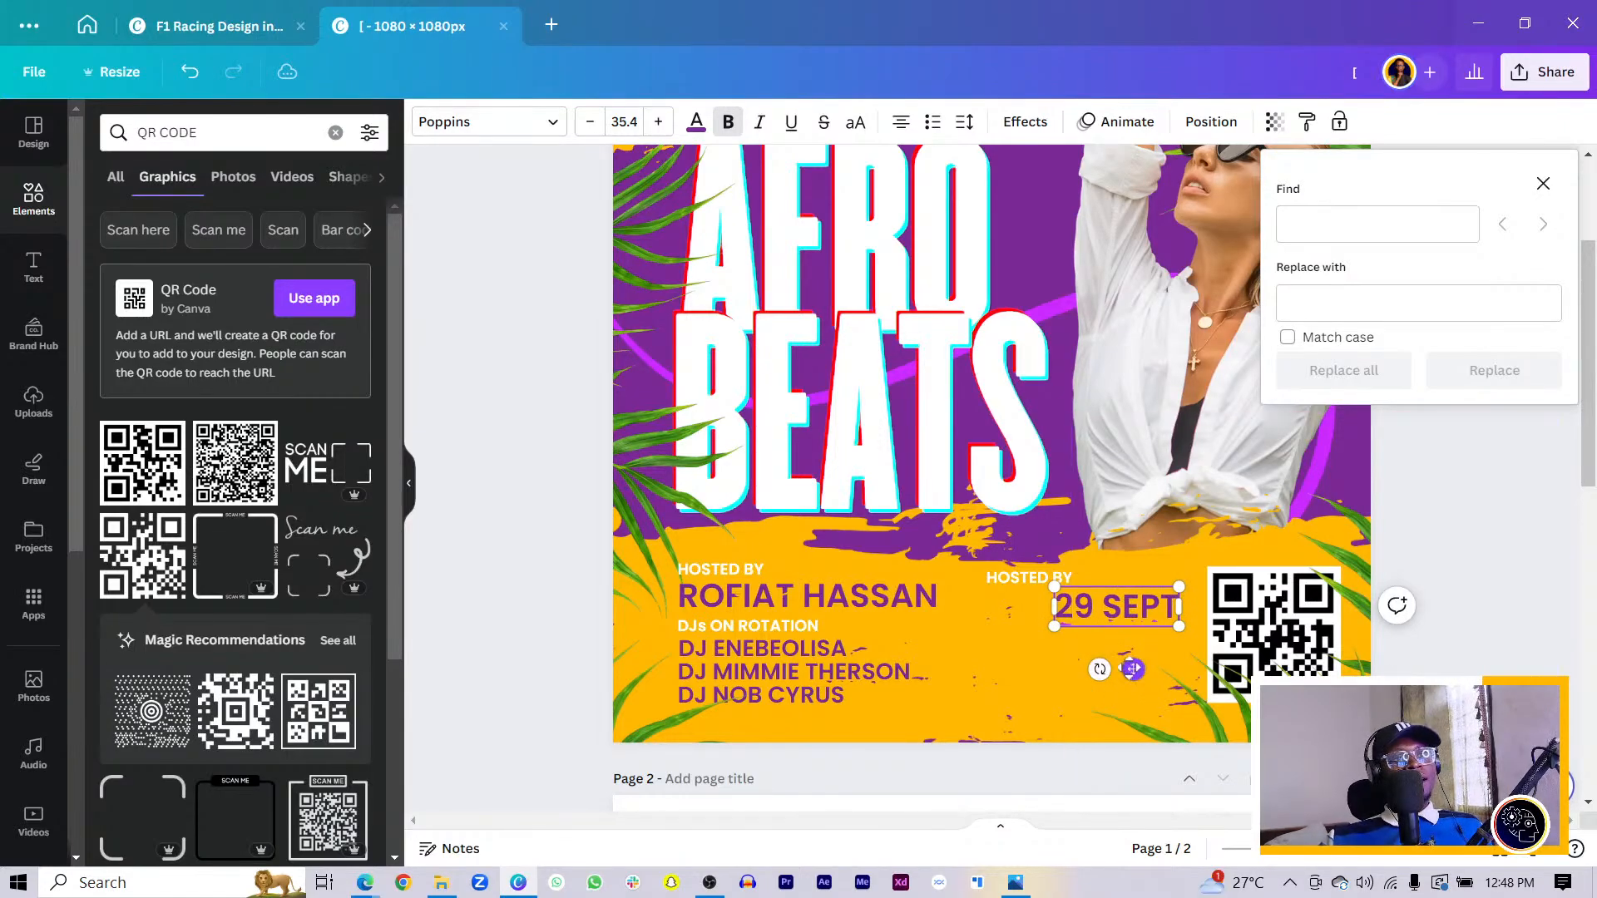
{"action": "left_click_drag", "start_coordinate": [1133, 669], "coordinate": [1126, 628]}
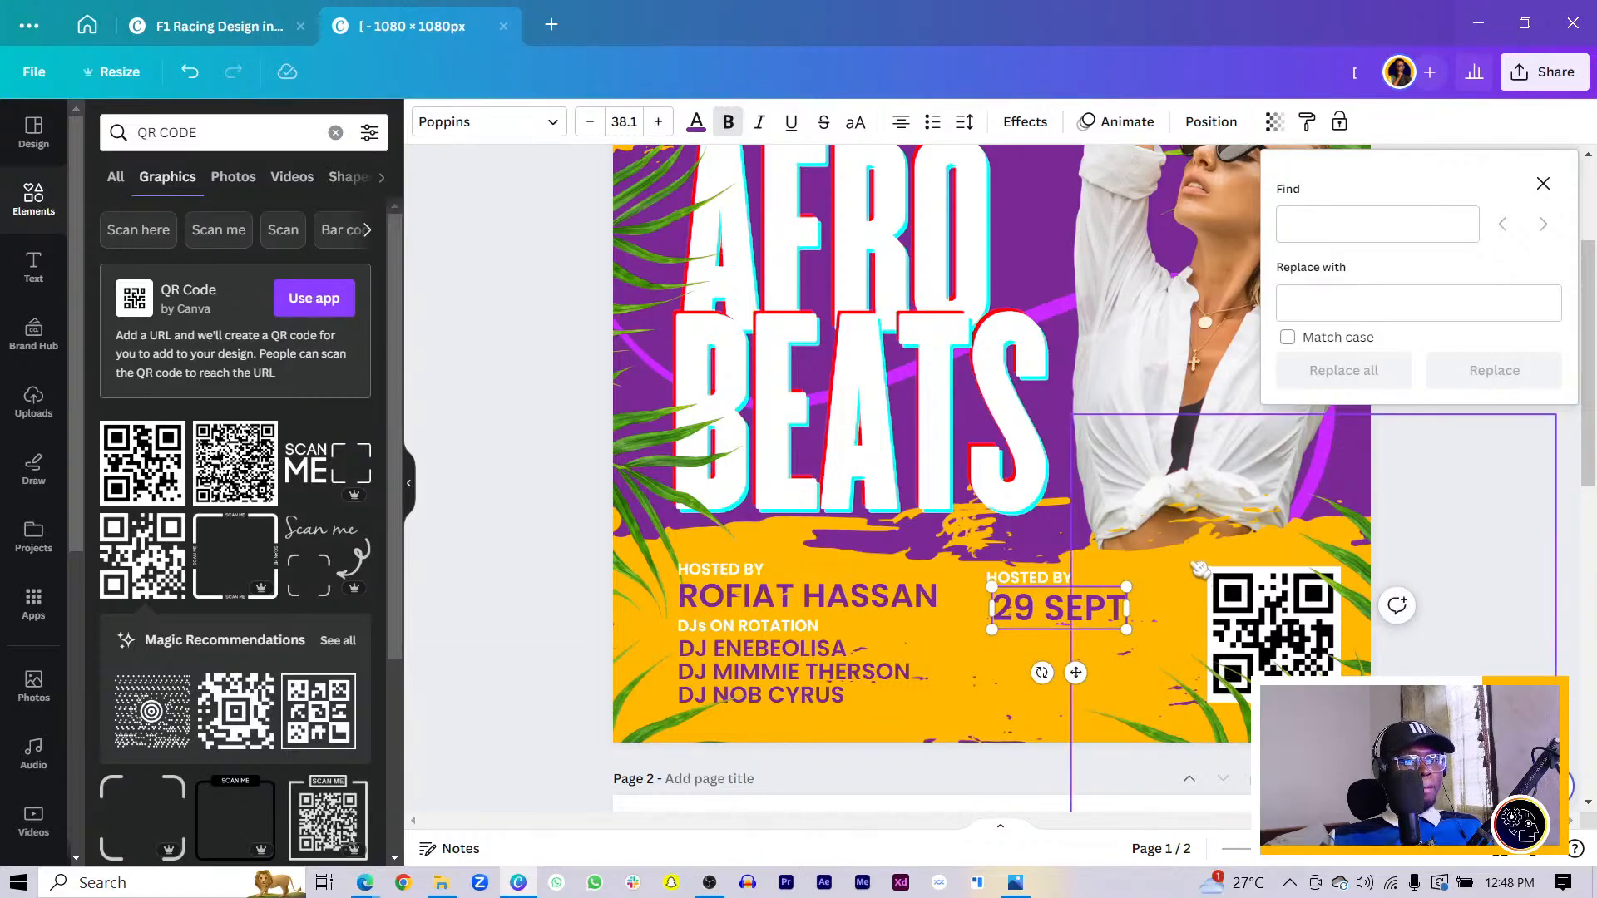
- Shift the yellow splash slightly and snap 29 SEPT to HOSTED BY's left edge
{"action": "left_click", "coordinate": [998, 662]}
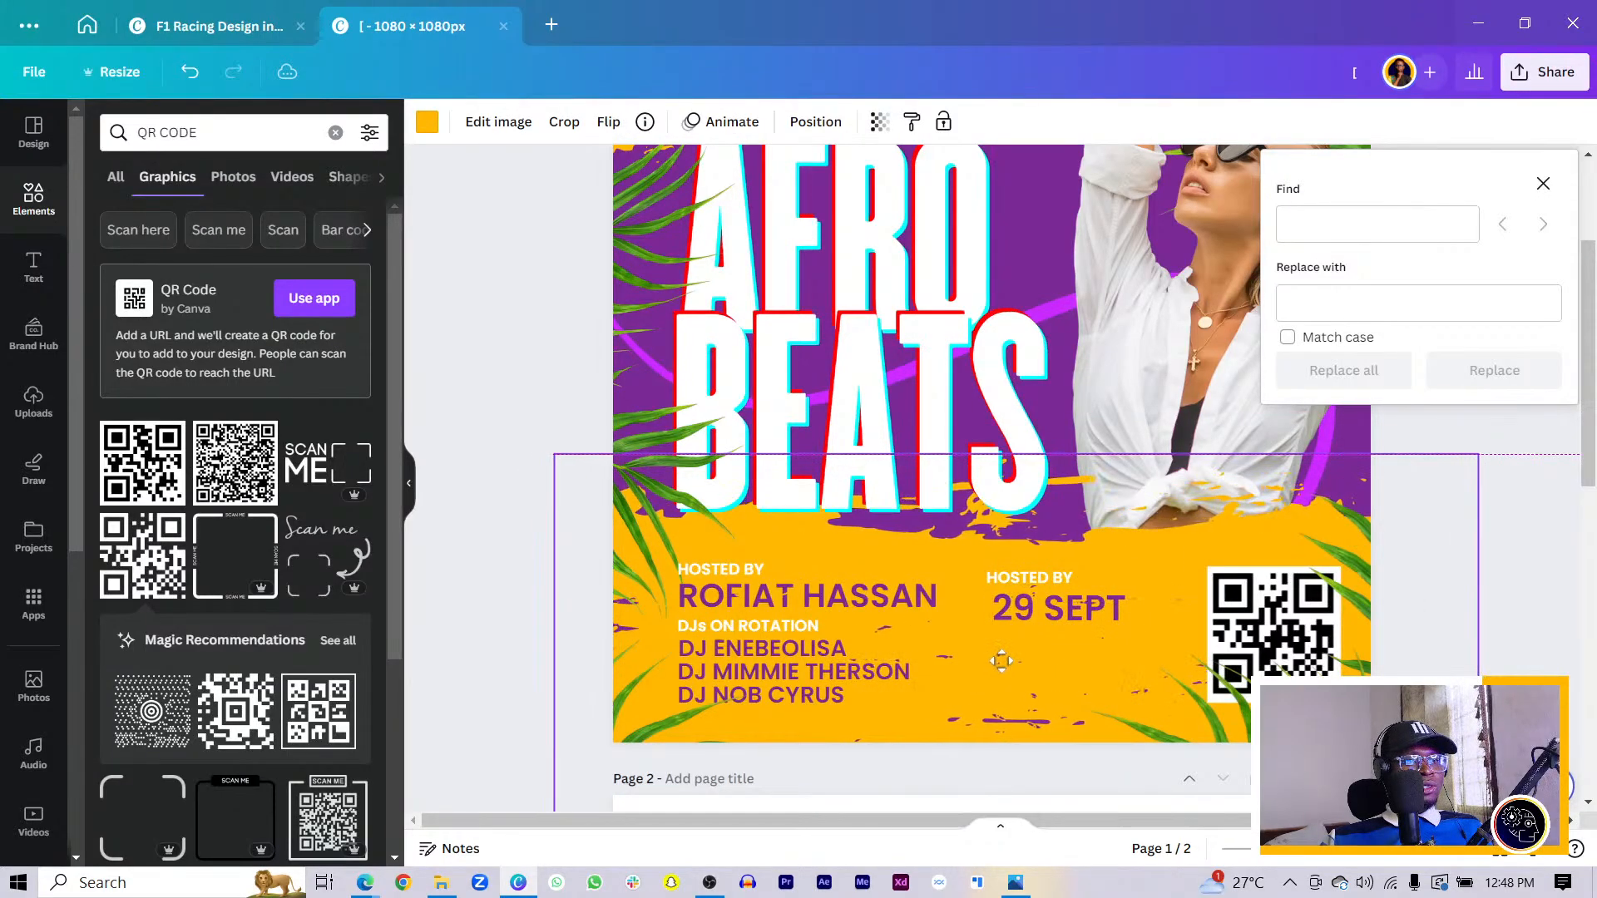
{"action": "left_click_drag", "start_coordinate": [1001, 662], "coordinate": [990, 668]}
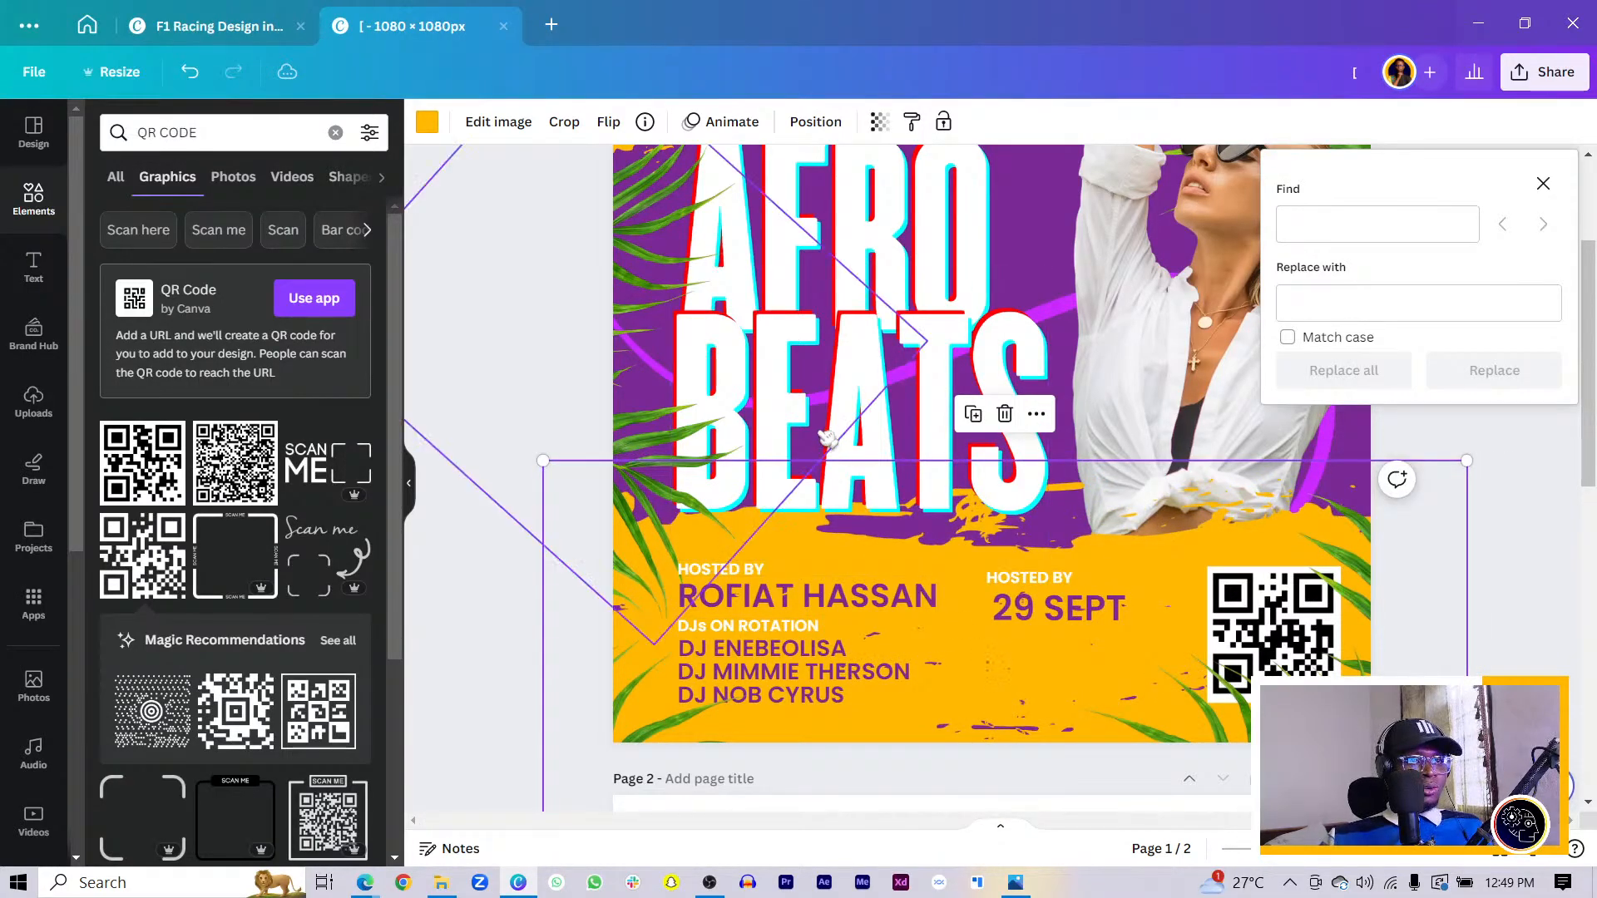
{"action": "left_click", "coordinate": [940, 397]}
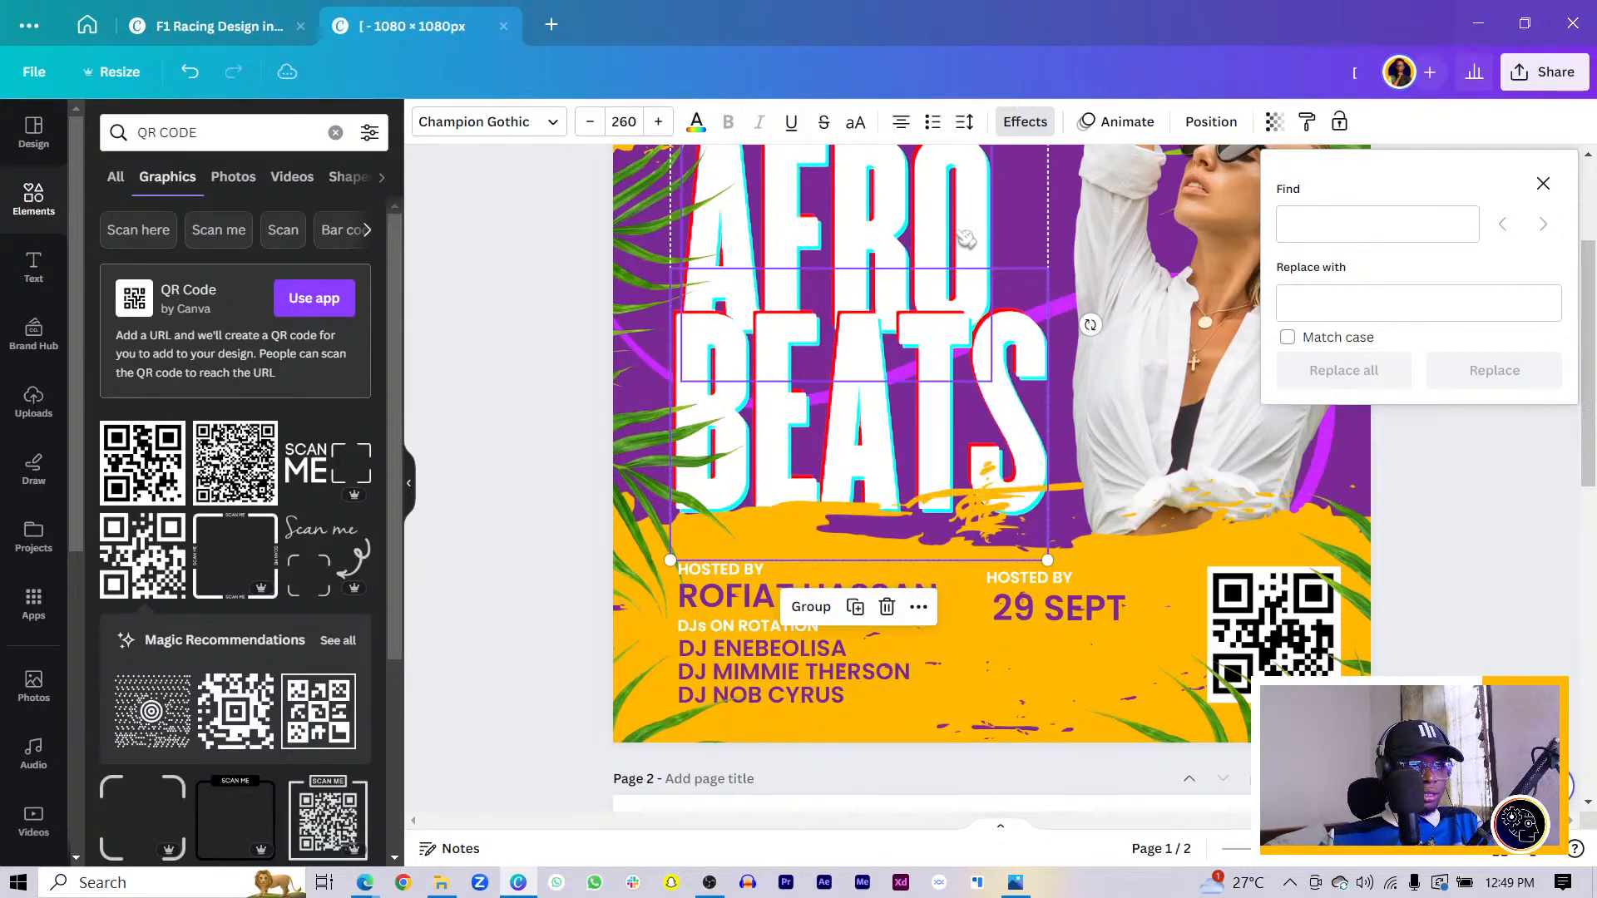
{"action": "left_click", "coordinate": [1474, 653]}
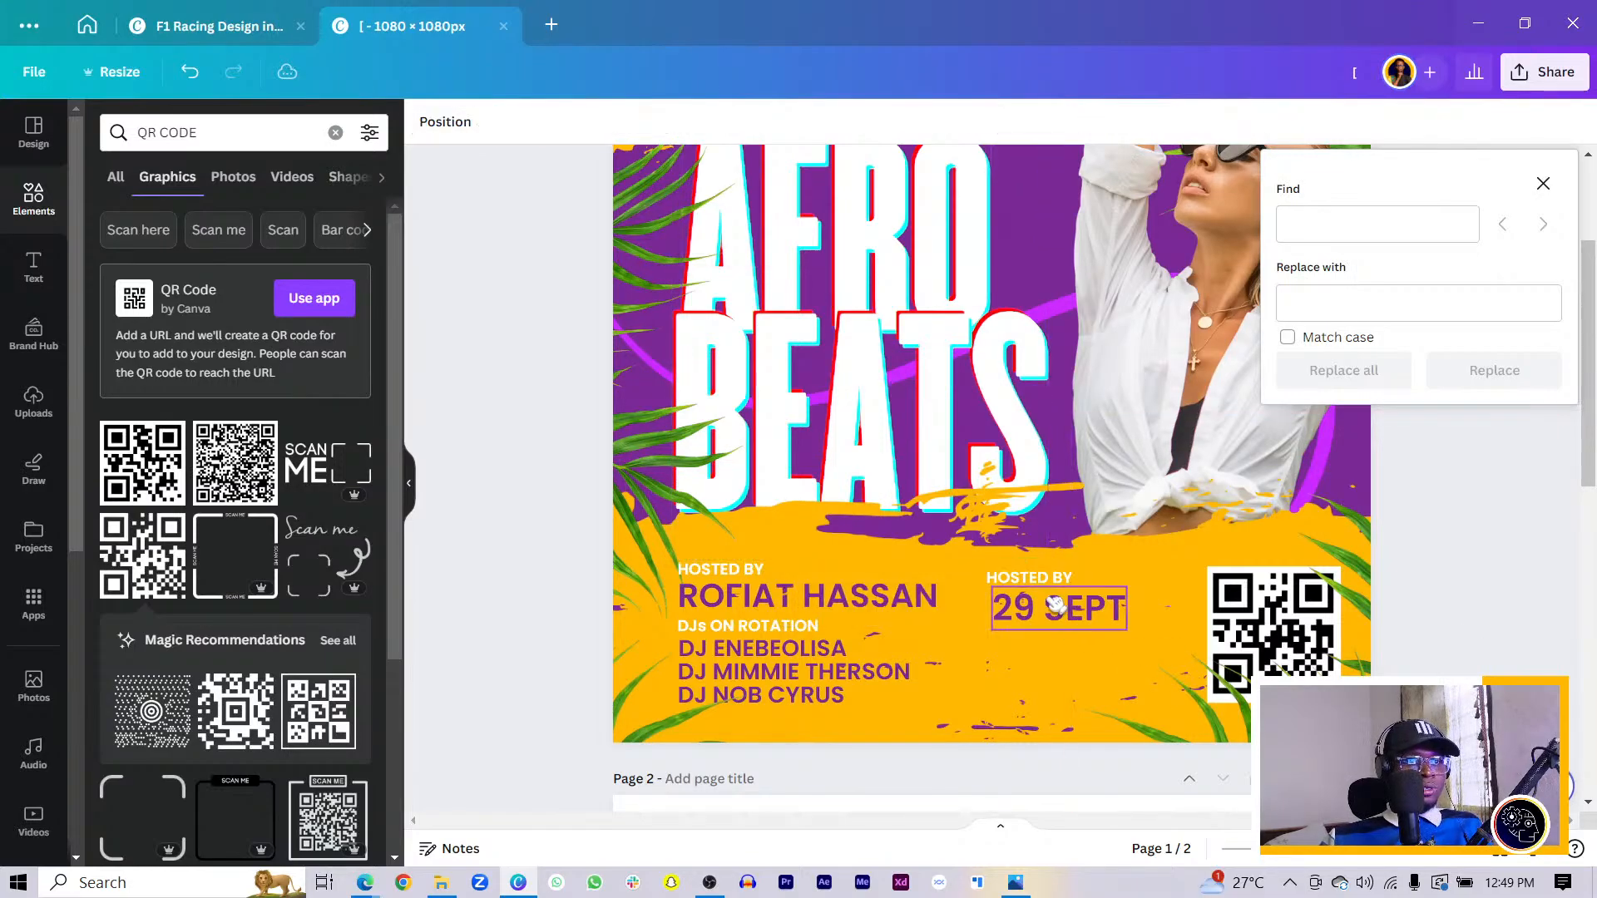
{"action": "mouse_move", "coordinate": [1050, 607]}
{"action": "left_mouse_down"}
{"action": "mouse_move", "coordinate": [1032, 604]}
{"action": "mouse_move", "coordinate": [1044, 607]}
{"action": "left_mouse_up"}
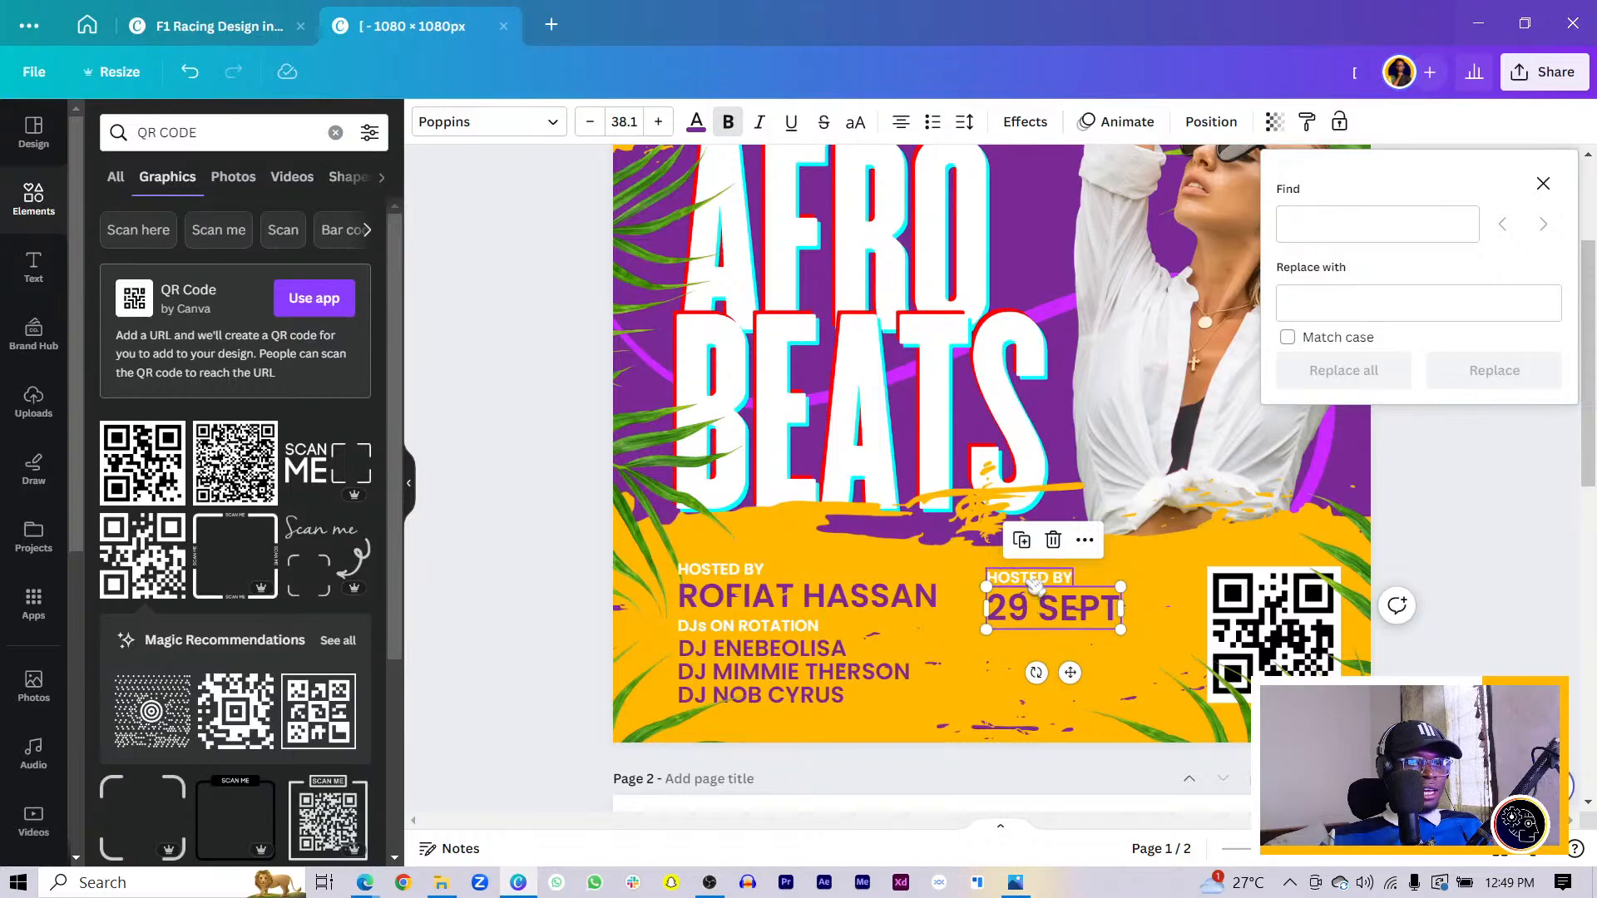
- Rename the right-hand label EVENT DETAILS, align it, and duplicate the label-and-date pair below
{"action": "double_click", "coordinate": [1031, 579]}
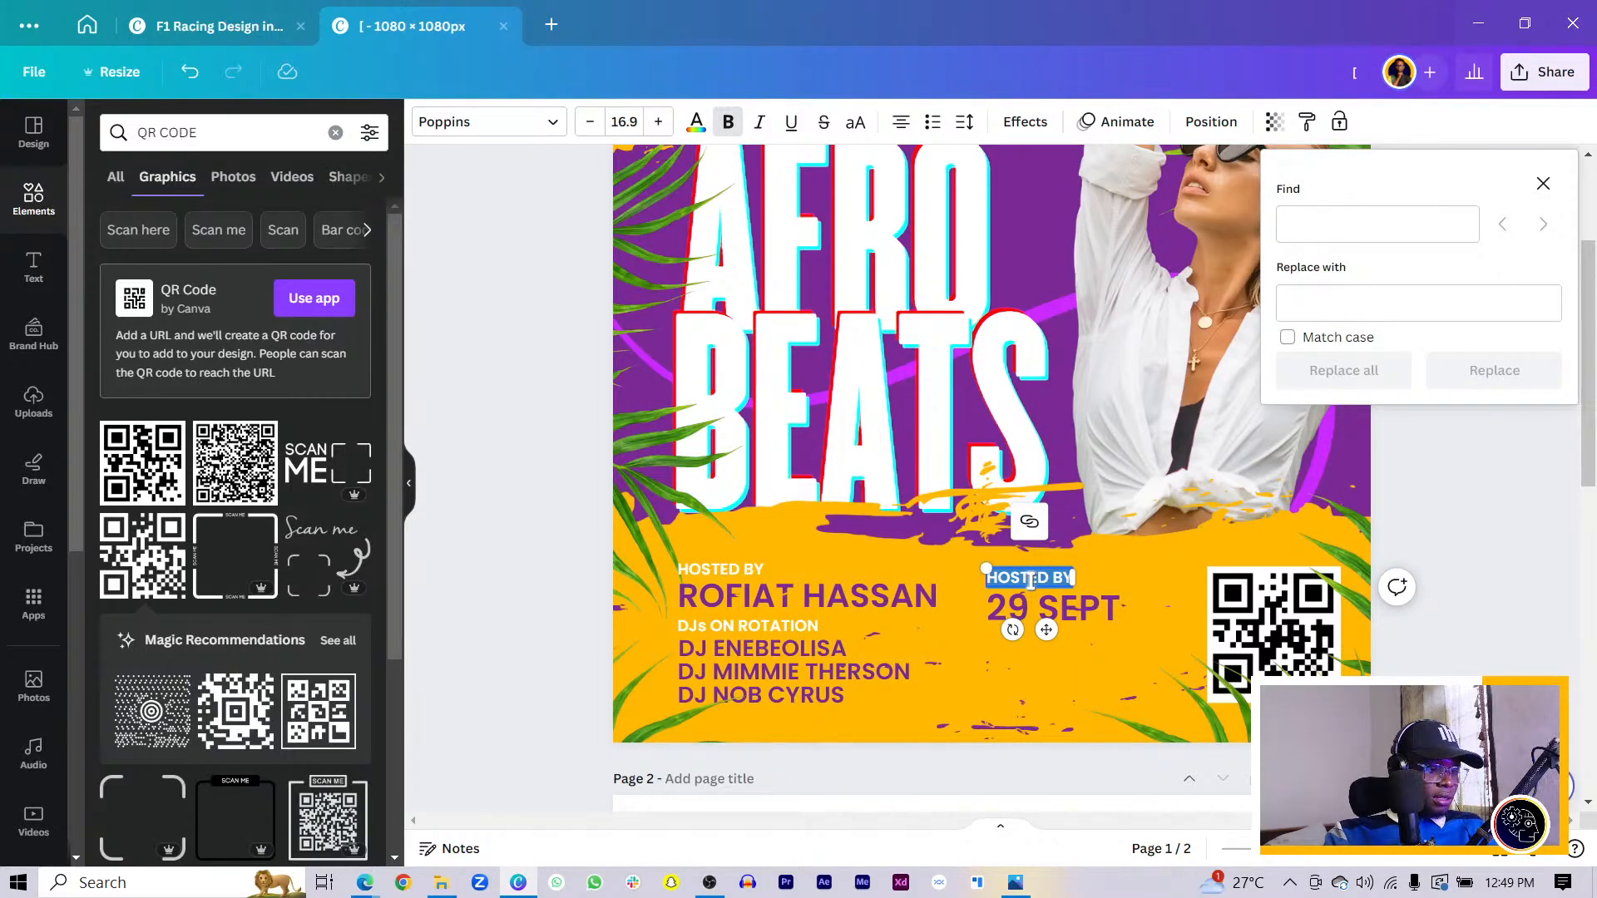
{"action": "type", "text": "EVENT"}
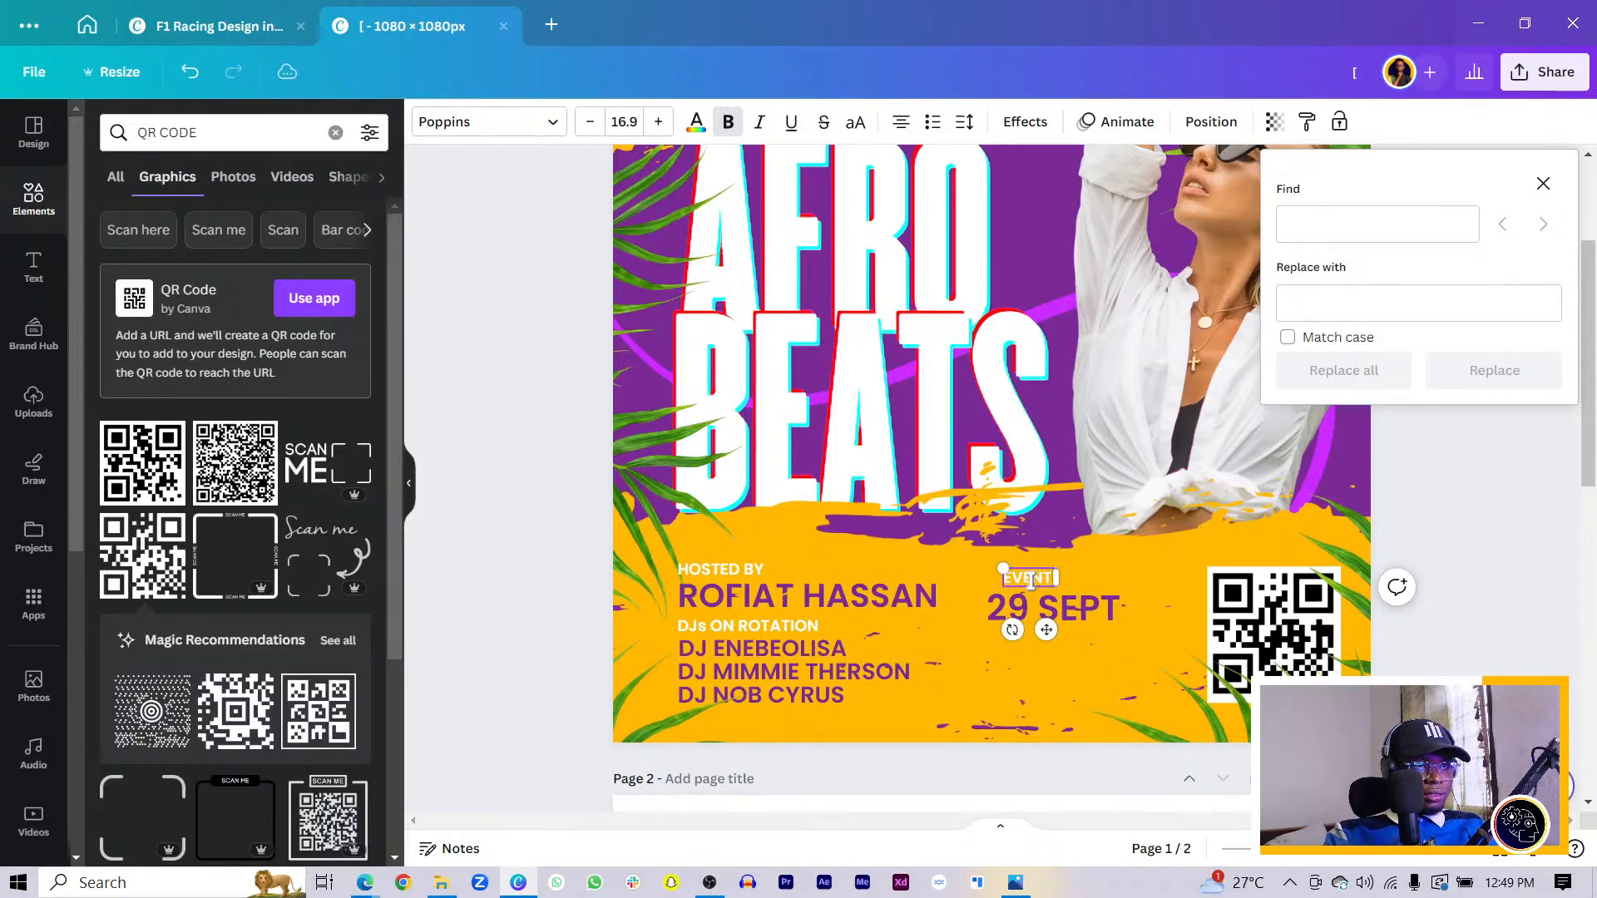
{"action": "type", "text": " DETAILS"}
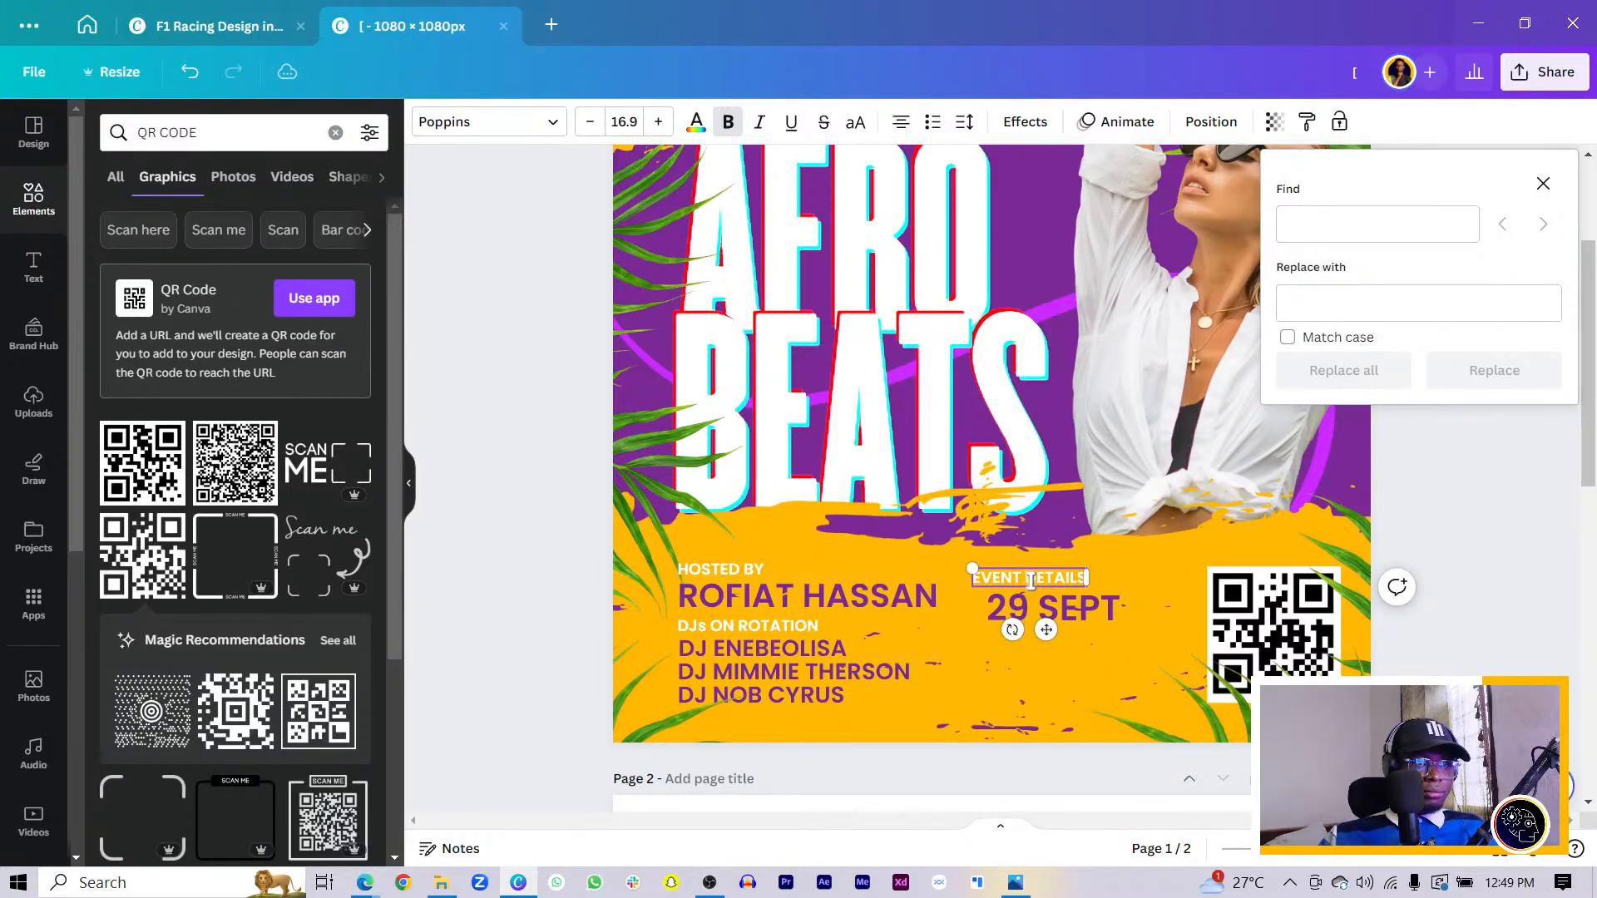
{"action": "left_click_drag", "start_coordinate": [1047, 630], "coordinate": [1058, 629]}
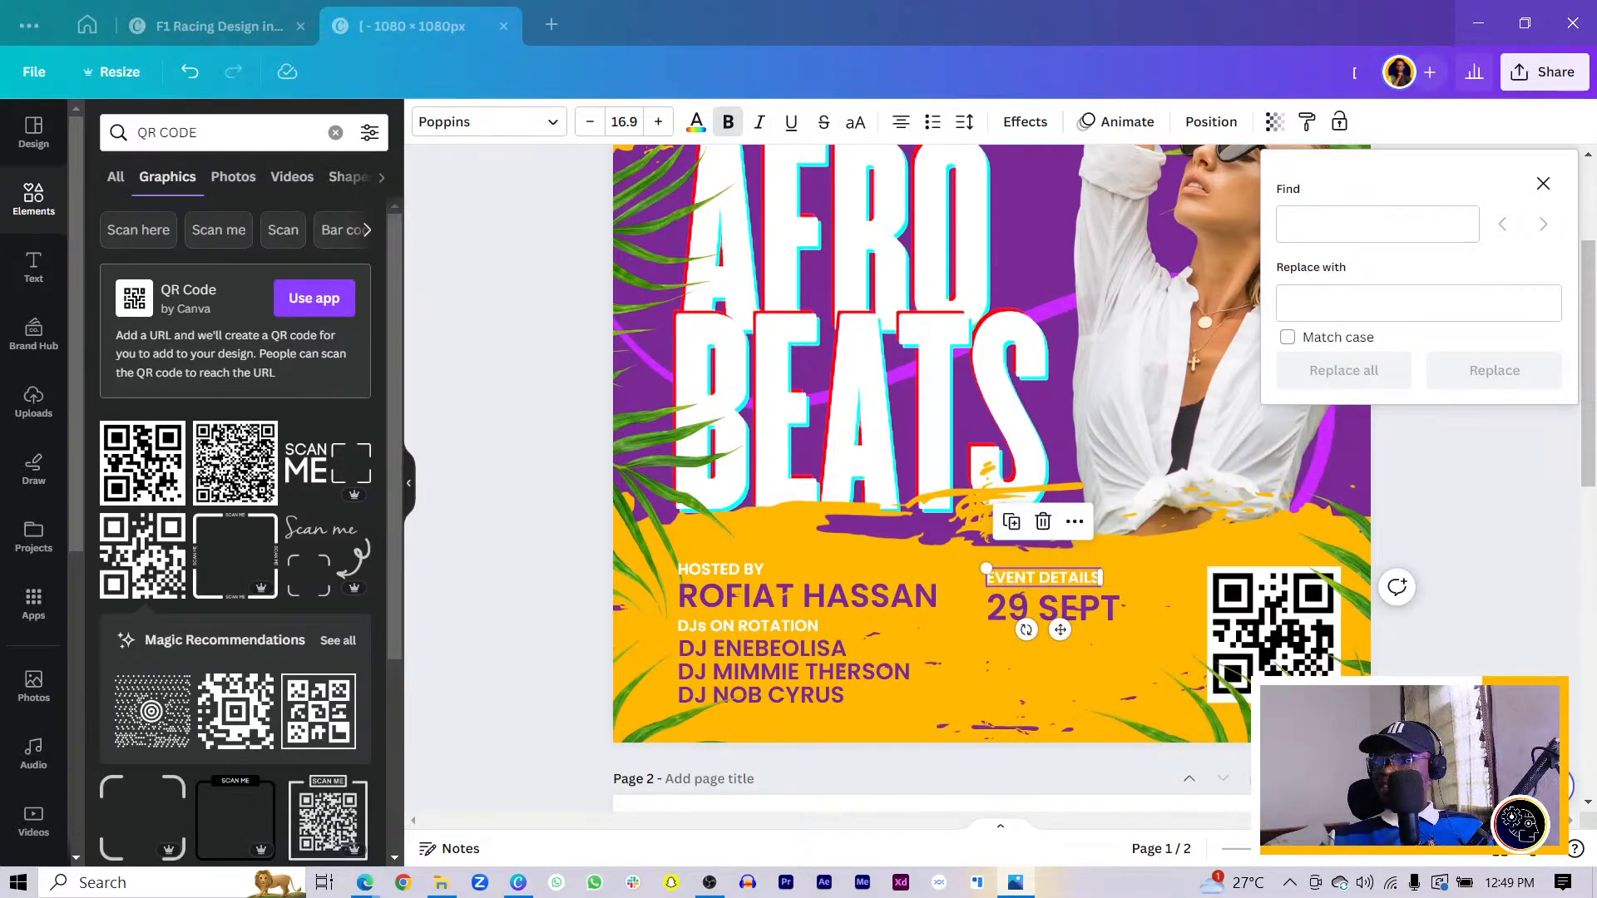
{"action": "left_click_drag", "start_coordinate": [1060, 629], "coordinate": [1046, 678]}
{"action": "left_click", "coordinate": [1036, 577], "text": "shift"}
- Retype the copied label as REGISTRATION DETAILS and reposition it
{"action": "double_click", "coordinate": [1028, 647]}
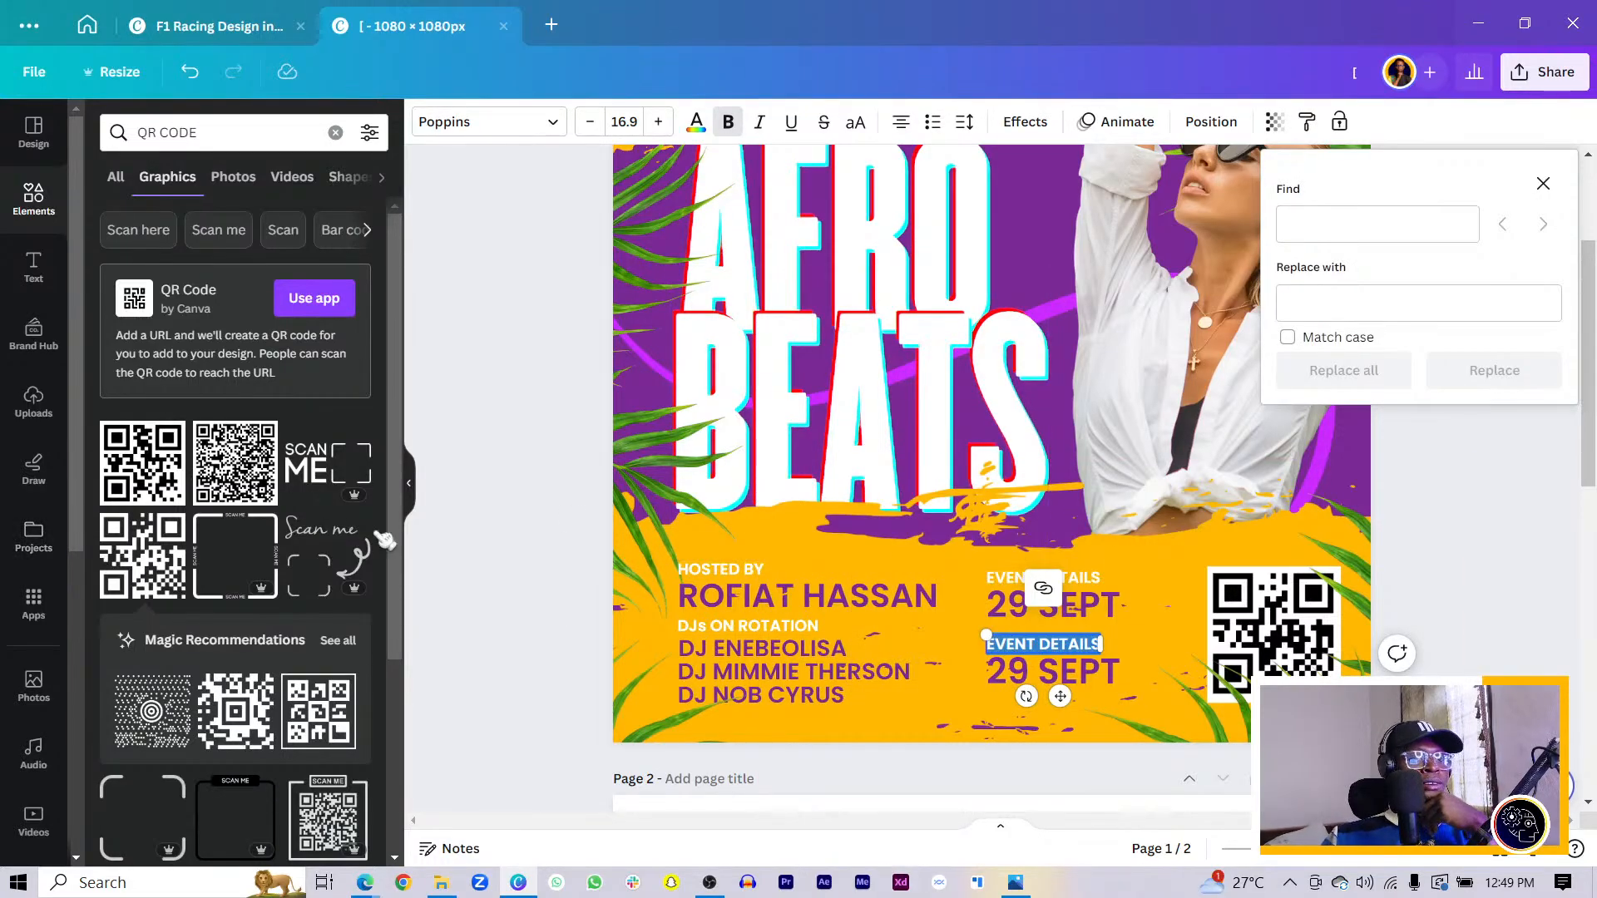
{"action": "scroll", "coordinate": [988, 573], "scroll_direction": "down", "scroll_amount": 10}
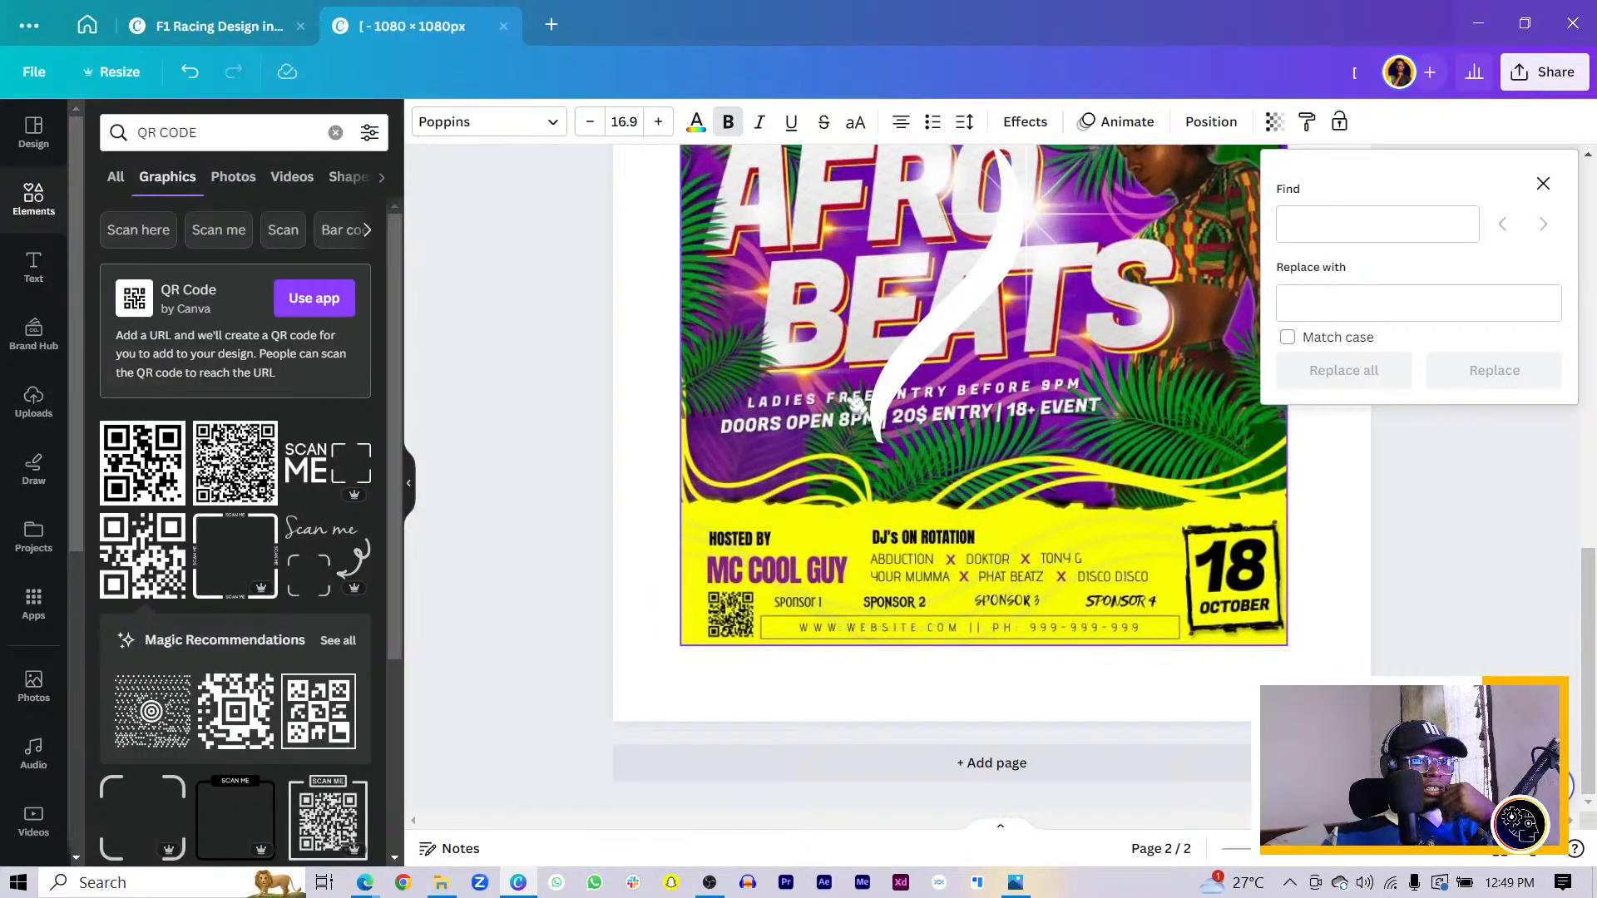
{"action": "scroll", "coordinate": [811, 433], "scroll_direction": "up", "scroll_amount": 10}
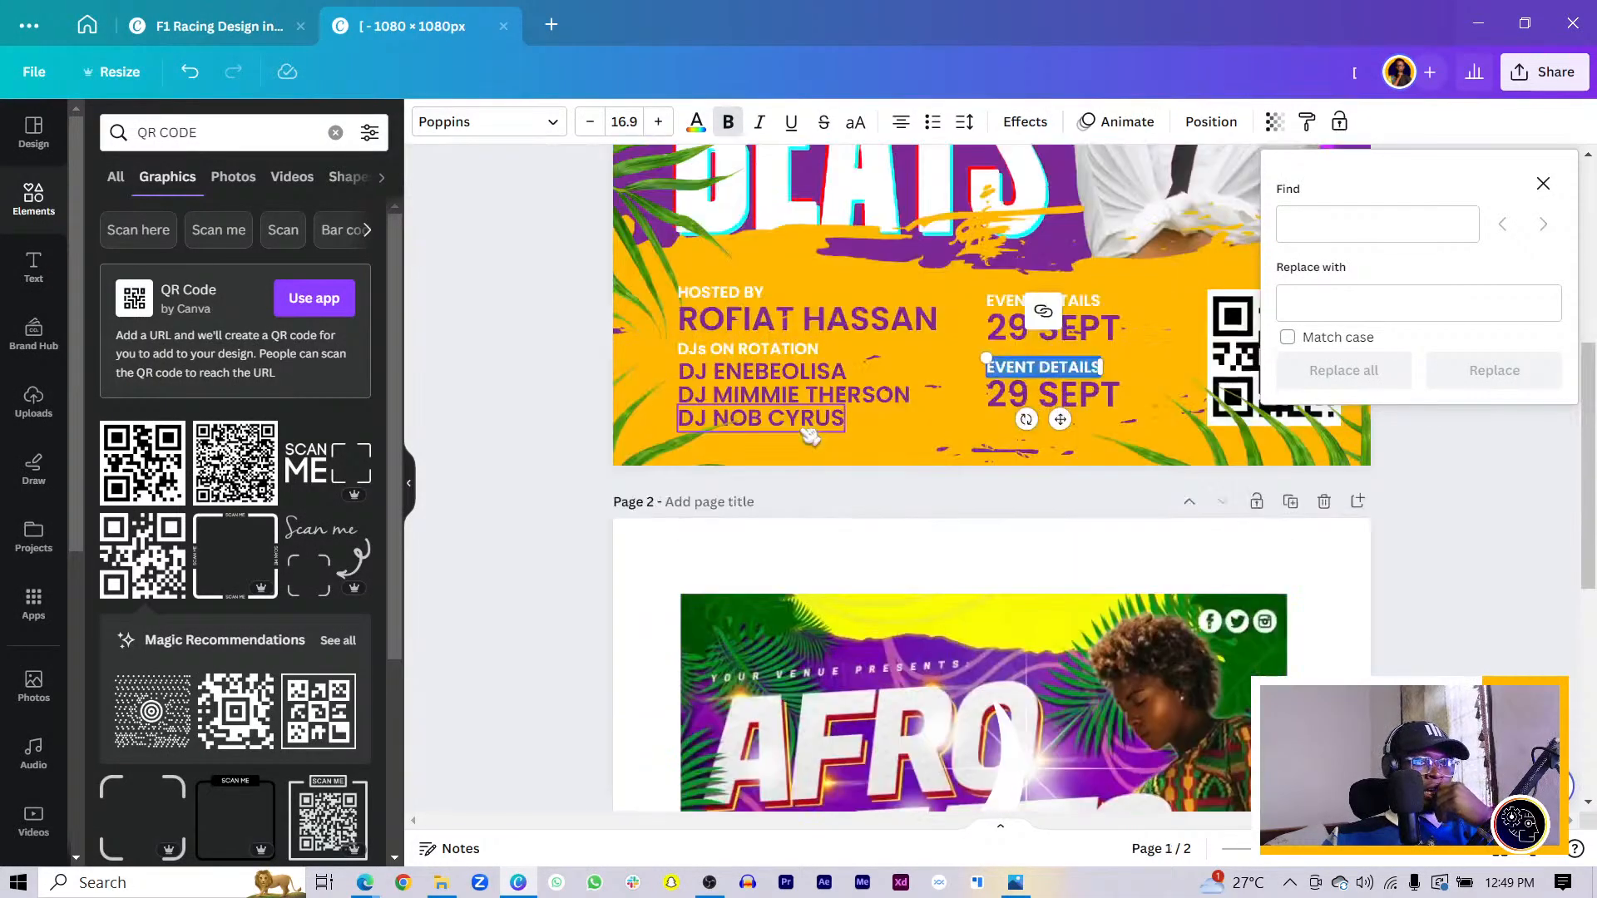
{"action": "scroll", "coordinate": [838, 486], "scroll_direction": "down", "scroll_amount": 5}
{"action": "scroll", "coordinate": [838, 486], "scroll_direction": "down", "scroll_amount": 6}
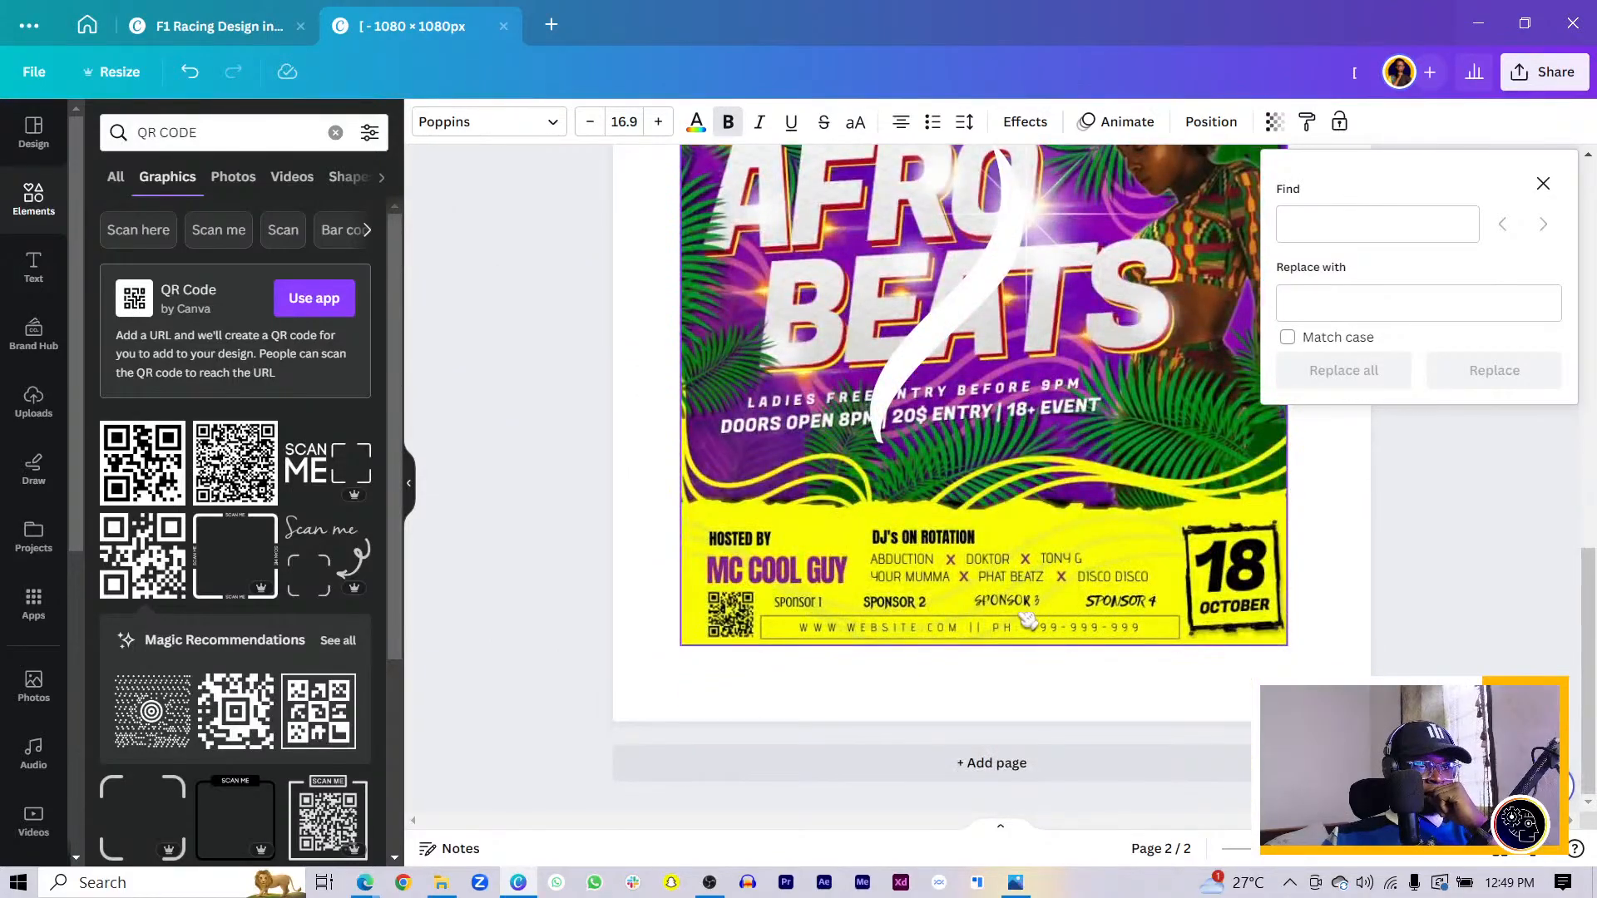
{"action": "scroll", "coordinate": [1037, 630], "scroll_direction": "up", "scroll_amount": 5}
{"action": "left_click", "coordinate": [1090, 674]}
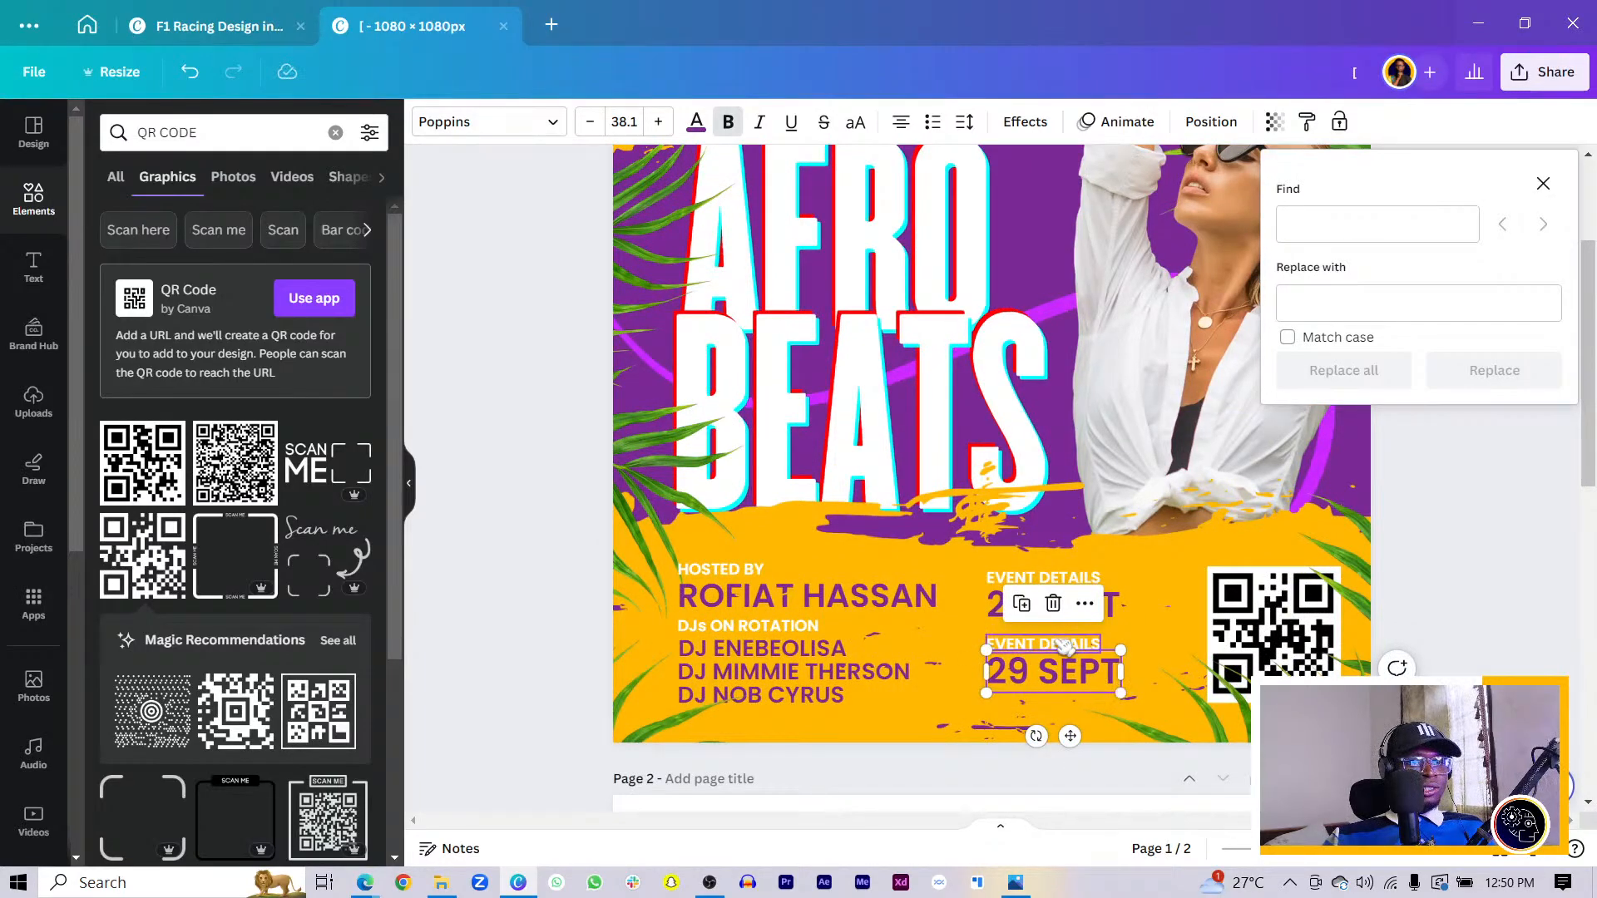
{"action": "left_click", "coordinate": [1054, 644]}
{"action": "left_click", "coordinate": [1053, 644]}
{"action": "key", "text": "BackSpace"}
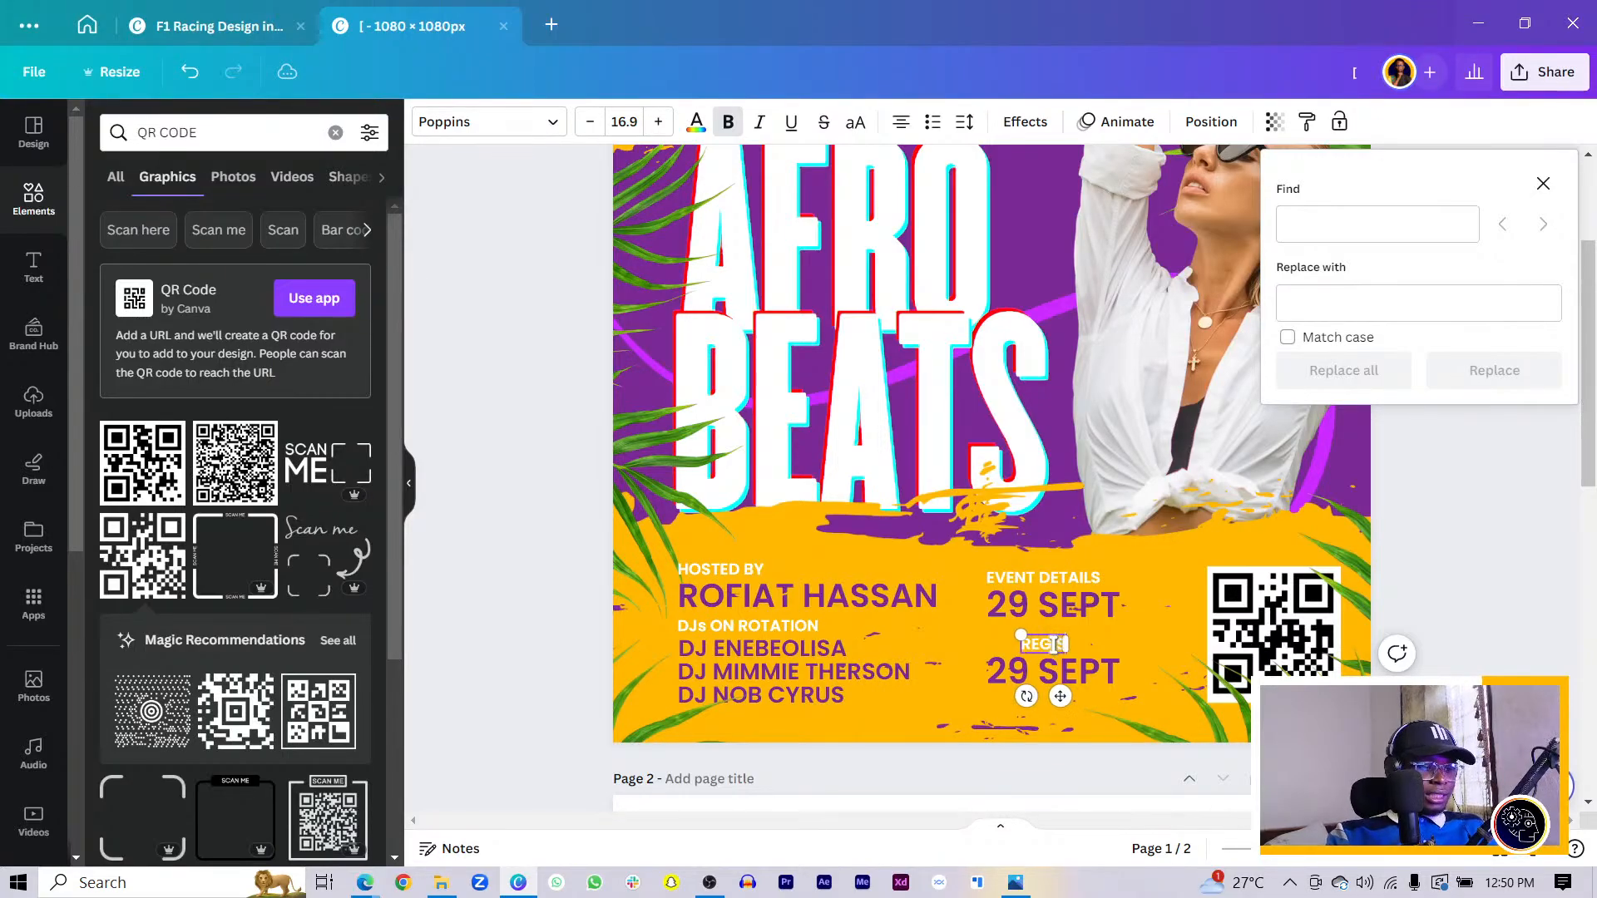
{"action": "type", "text": "REGISTRATION DETAILS"}
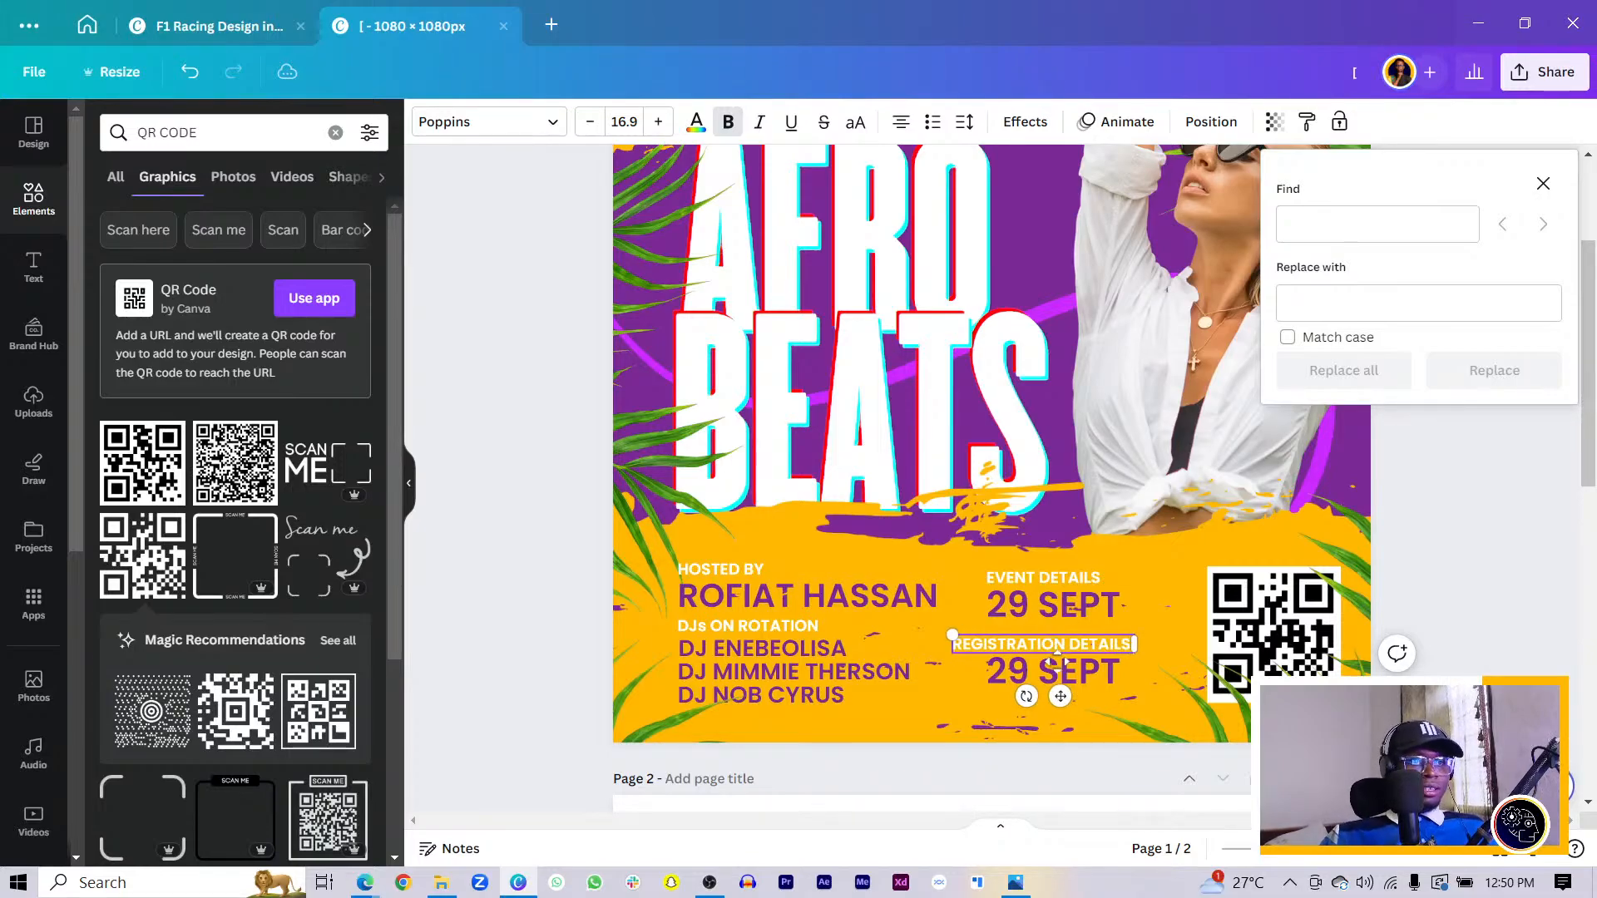
{"action": "left_click_drag", "start_coordinate": [1061, 696], "coordinate": [1084, 684]}
{"action": "double_click", "coordinate": [1038, 678]}
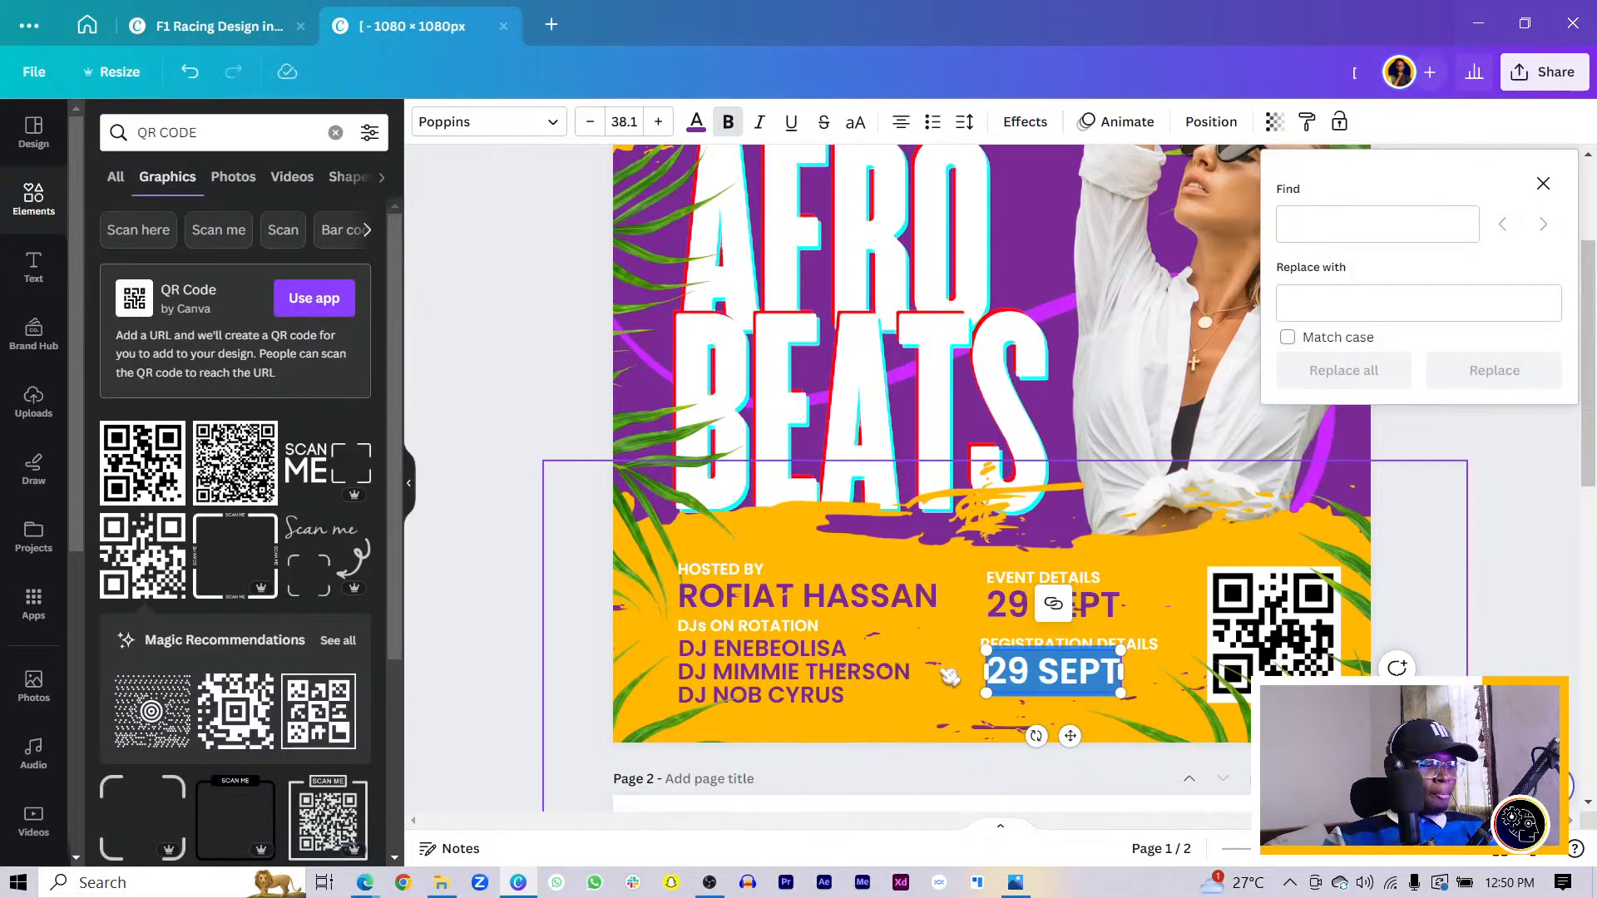
{"action": "type", "text": "WWW."}
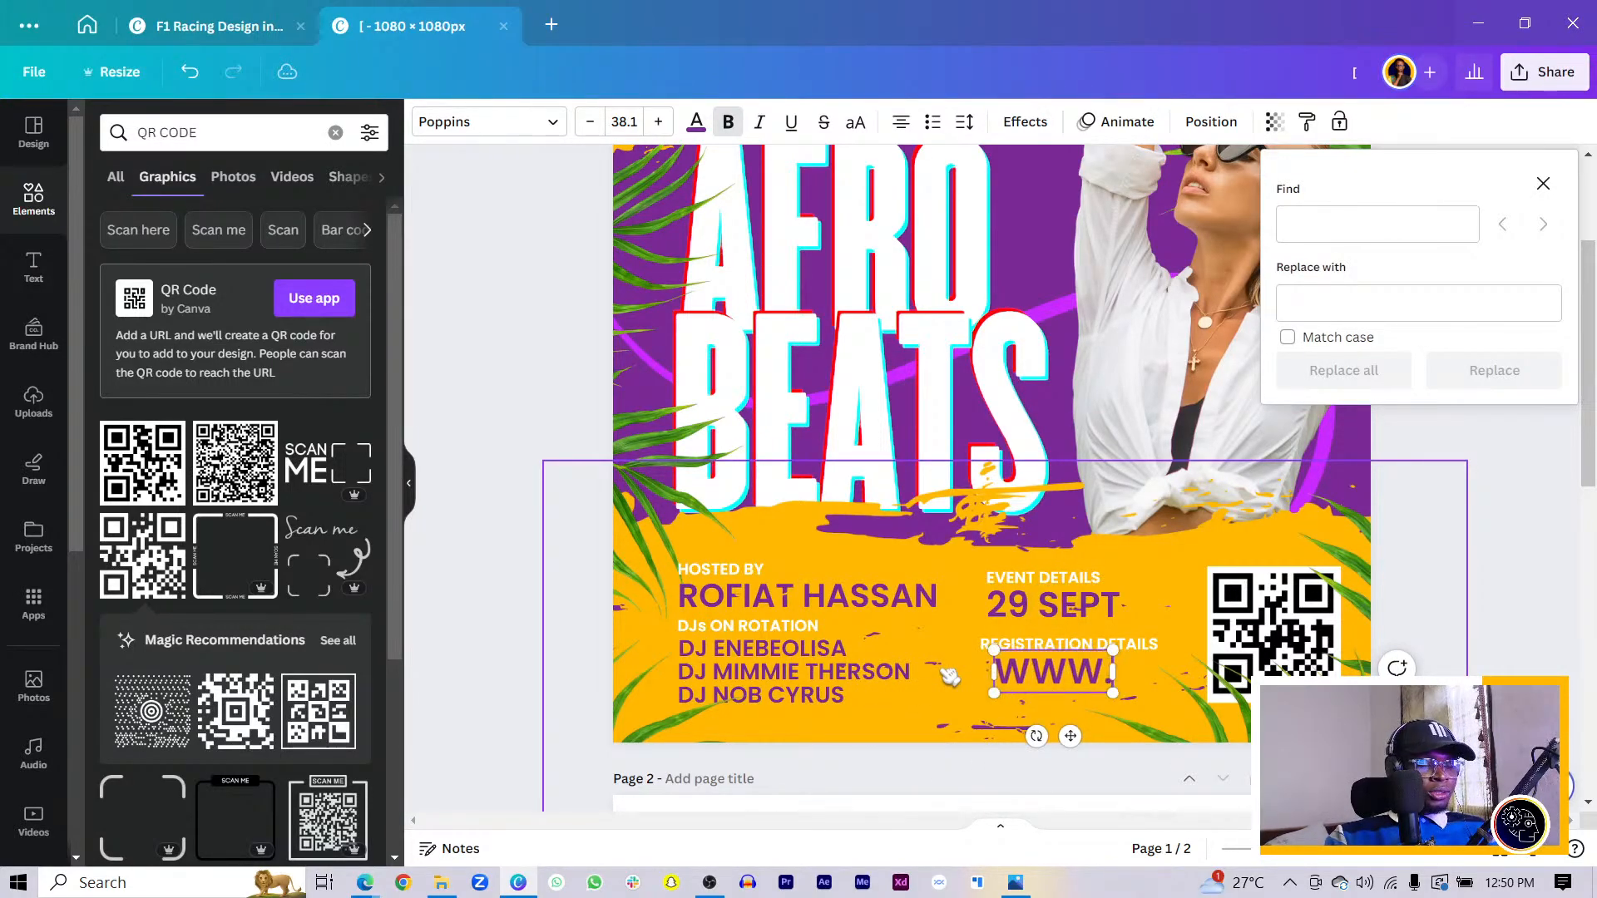
{"action": "type", "text": "REG"}
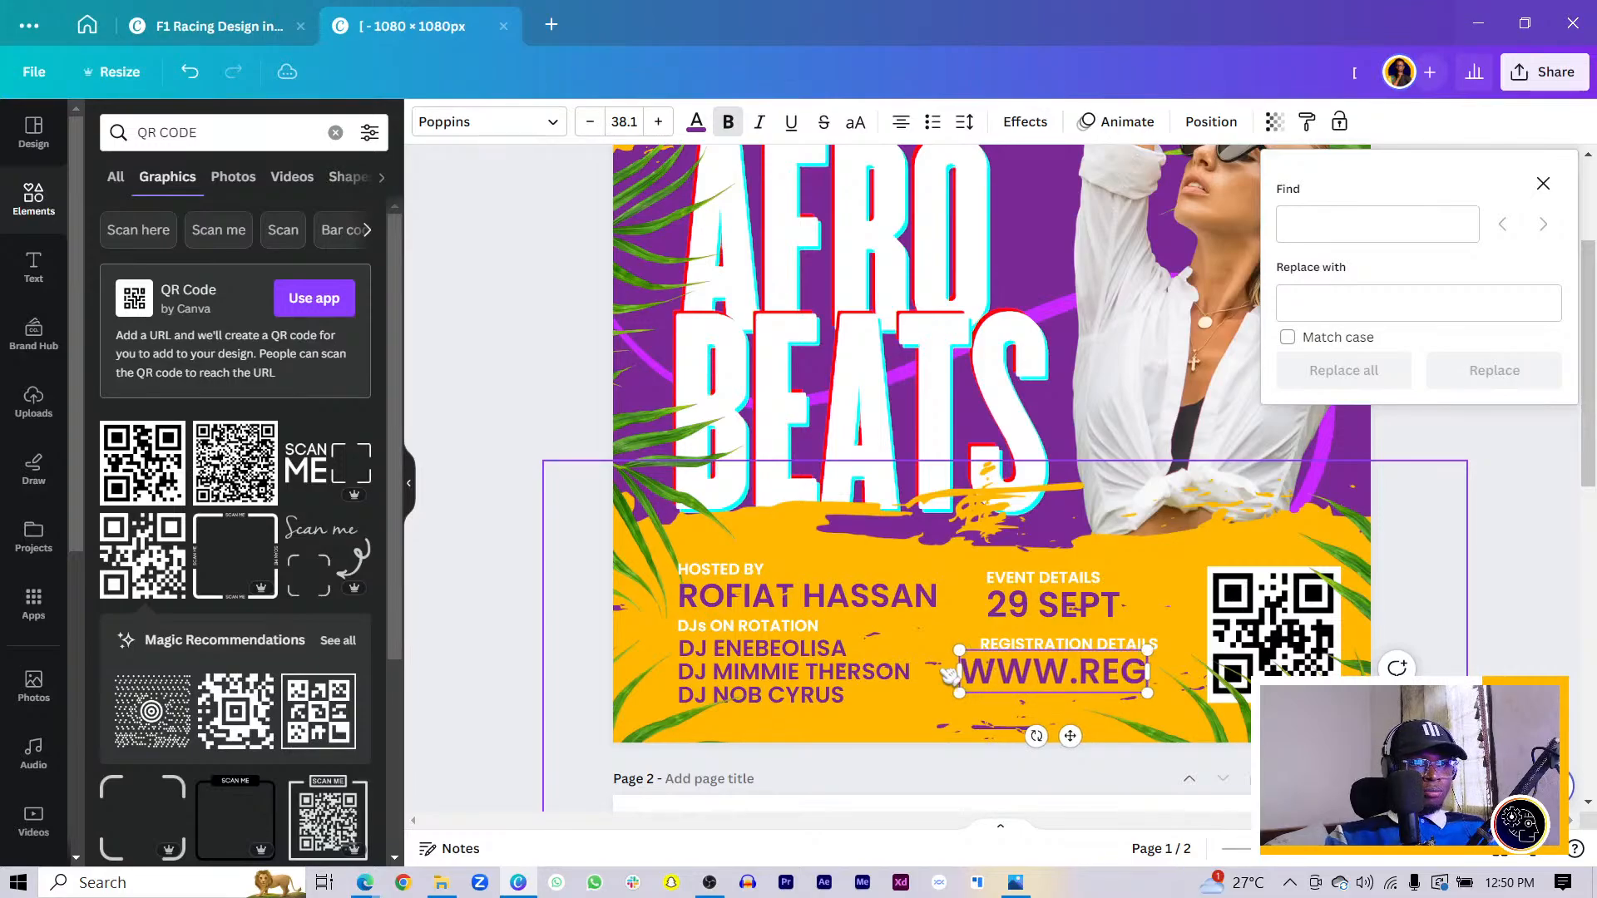
{"action": "type", "text": "ISTERHERE.COM"}
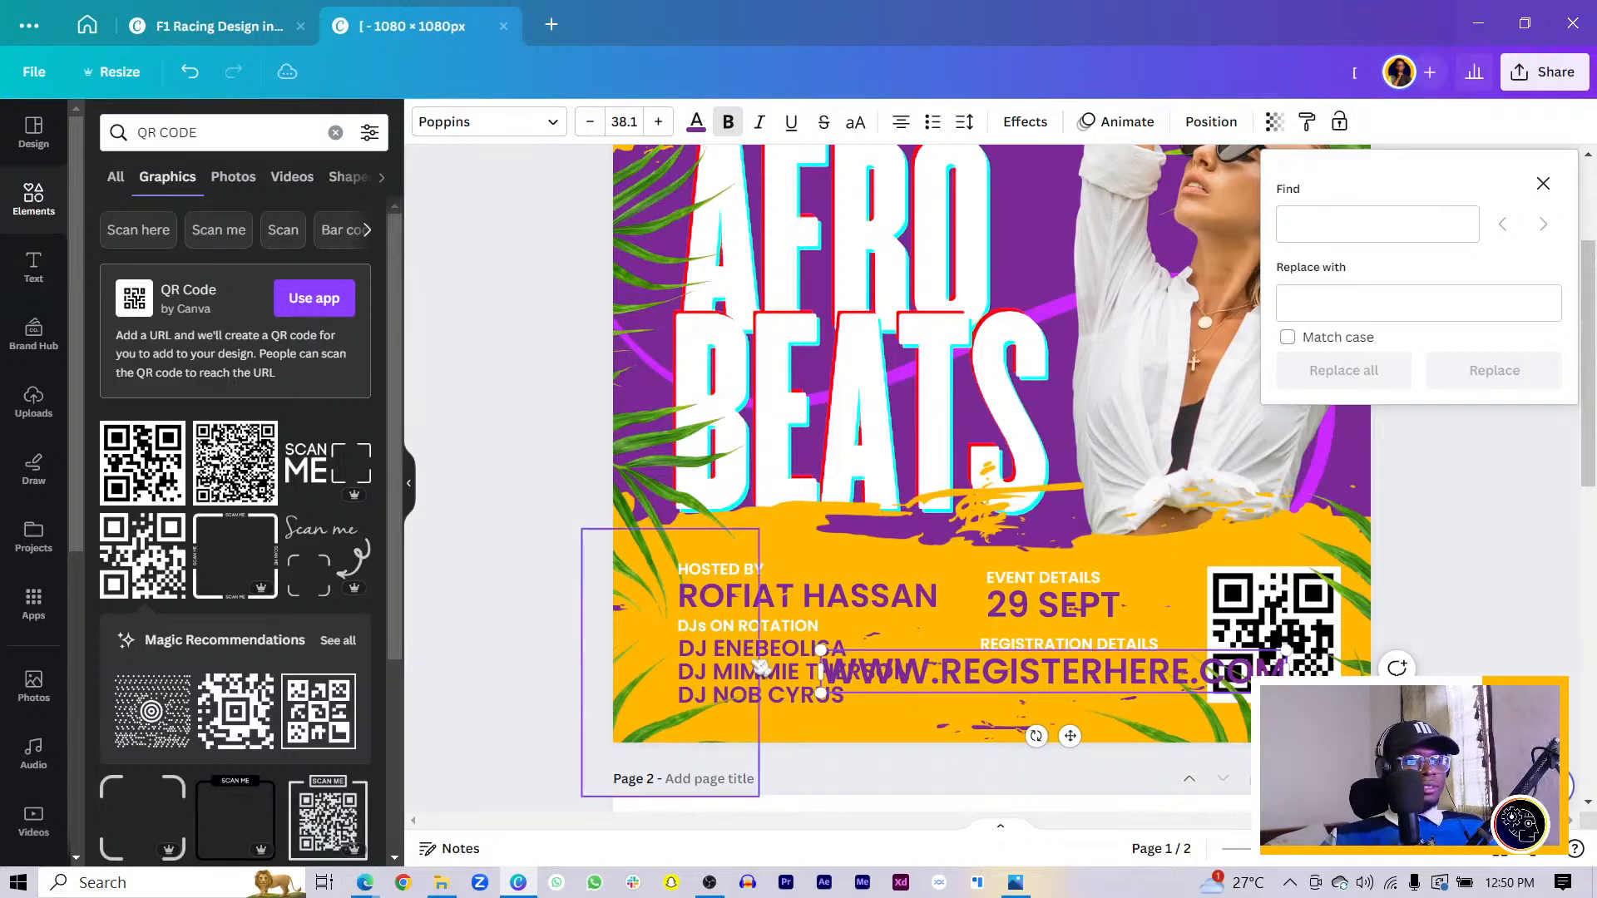
{"action": "left_click_drag", "start_coordinate": [820, 689], "coordinate": [1022, 675]}
{"action": "left_click_drag", "start_coordinate": [1168, 718], "coordinate": [1124, 726]}
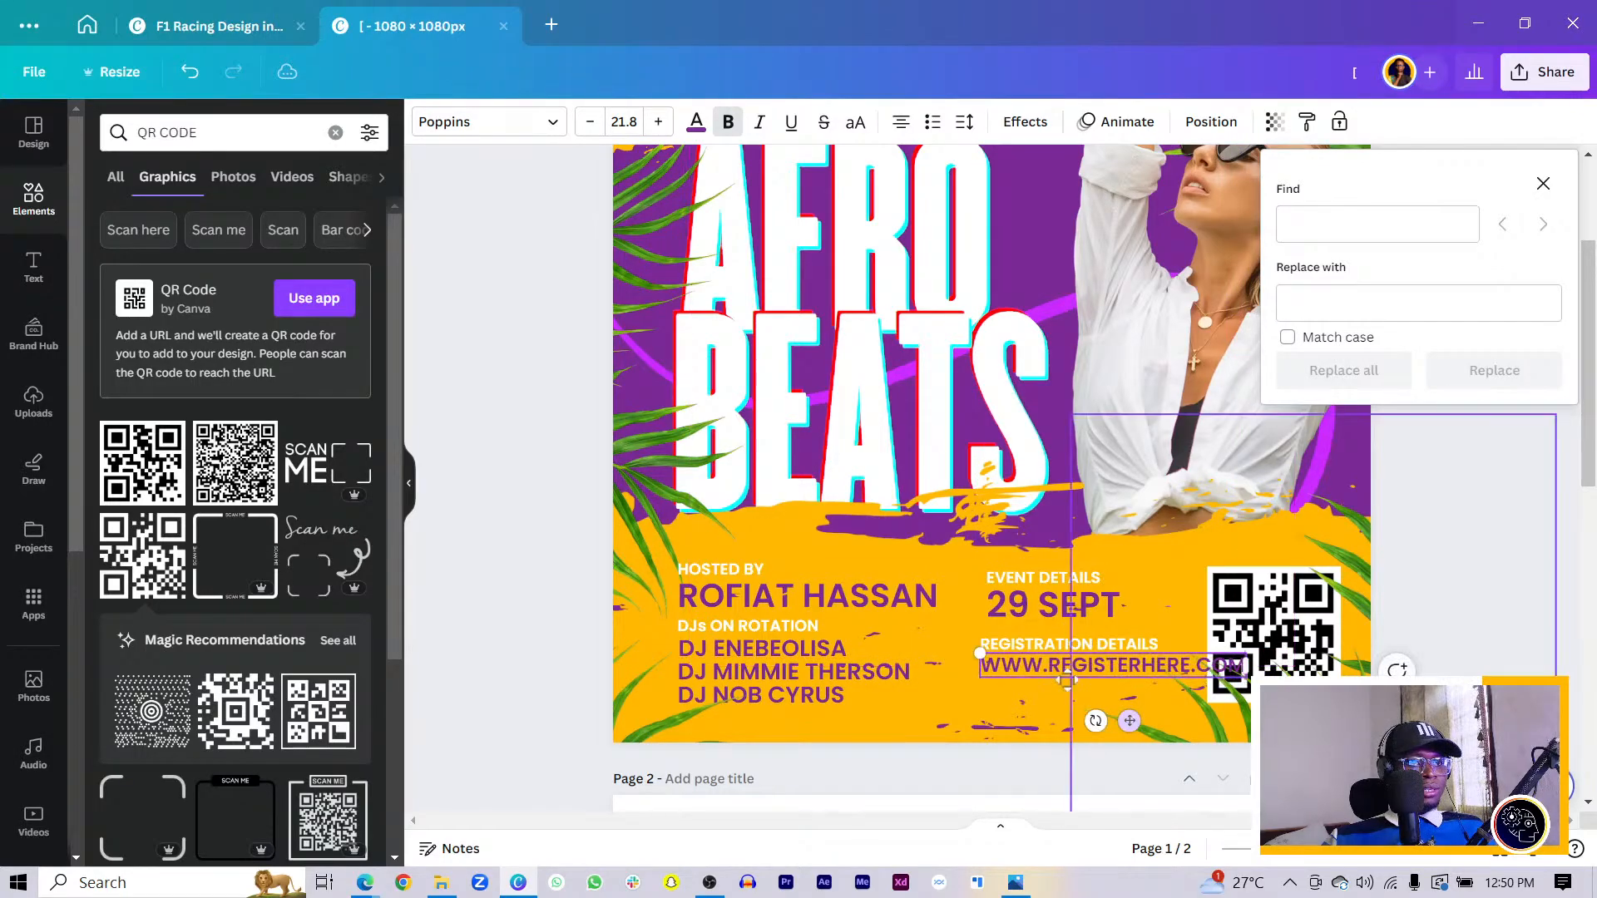
- Shift the event texts and the host and DJ blocks slightly left, away from the QR code
{"action": "left_click", "coordinate": [1002, 612], "text": "shift"}
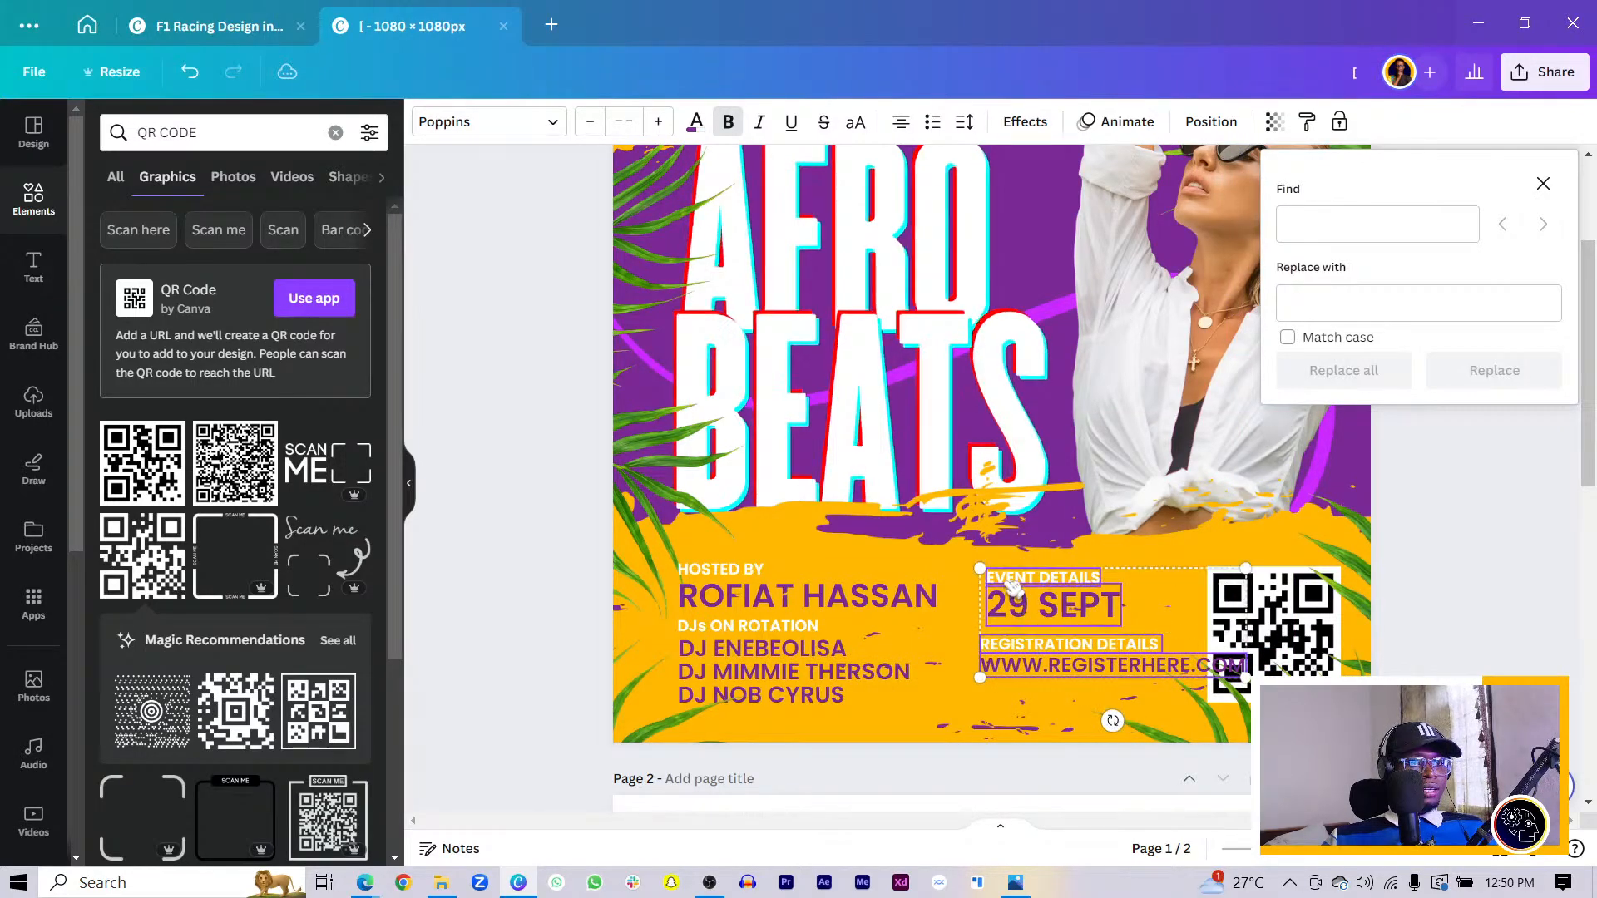
{"action": "left_click_drag", "start_coordinate": [997, 615], "coordinate": [980, 614]}
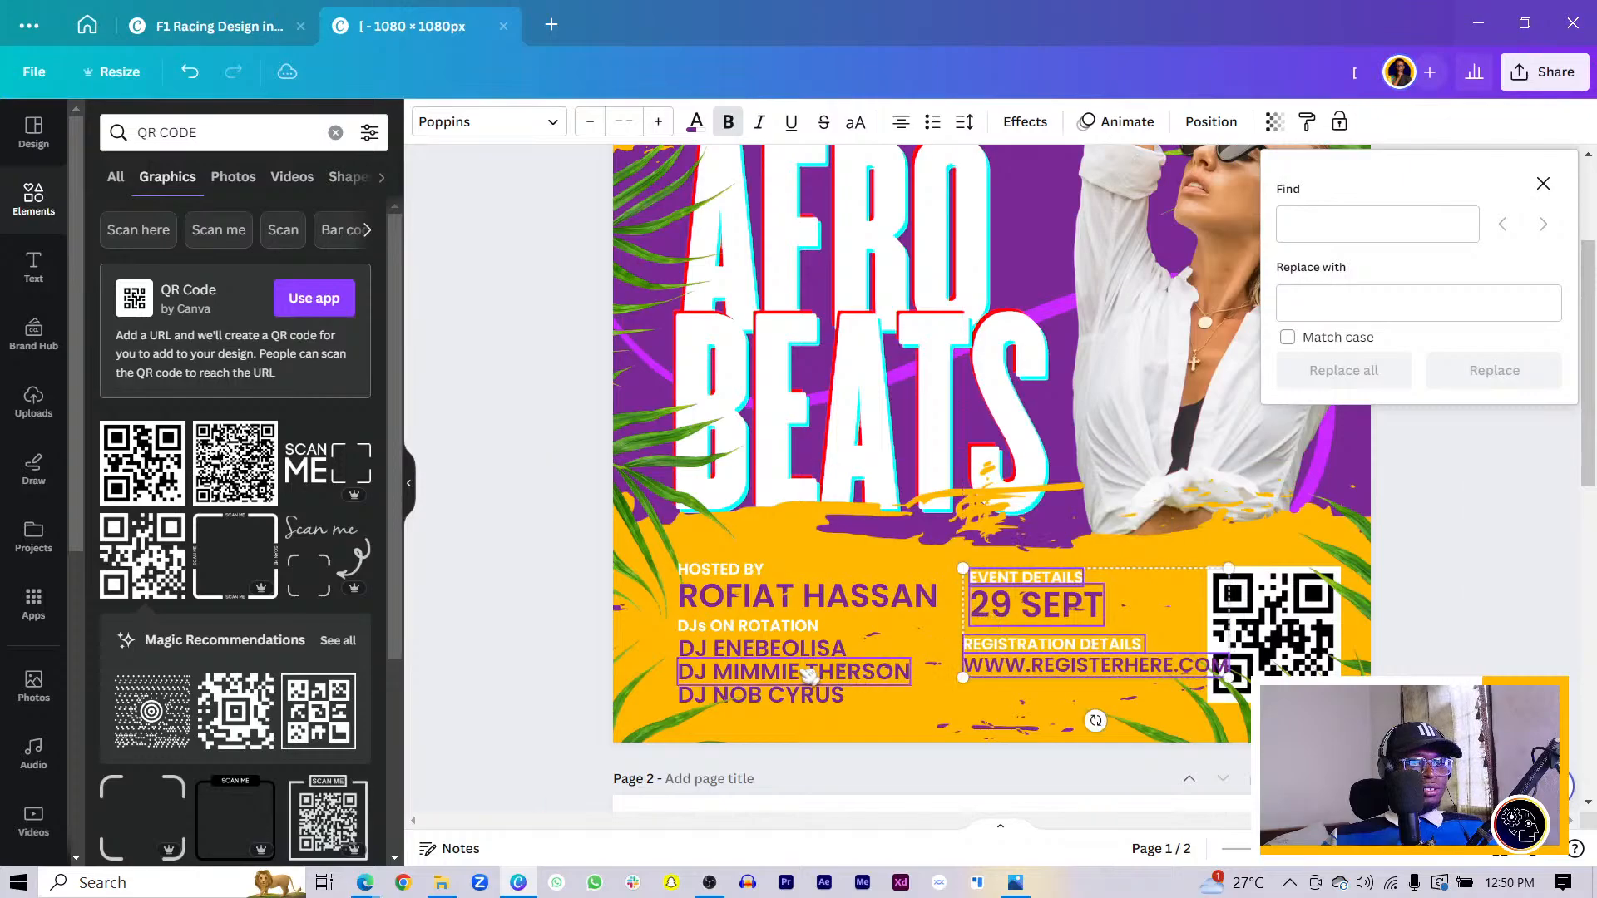
{"action": "left_click", "coordinate": [790, 648], "text": "shift"}
{"action": "left_click_drag", "start_coordinate": [790, 638], "coordinate": [740, 587]}
{"action": "key", "text": "Escape"}
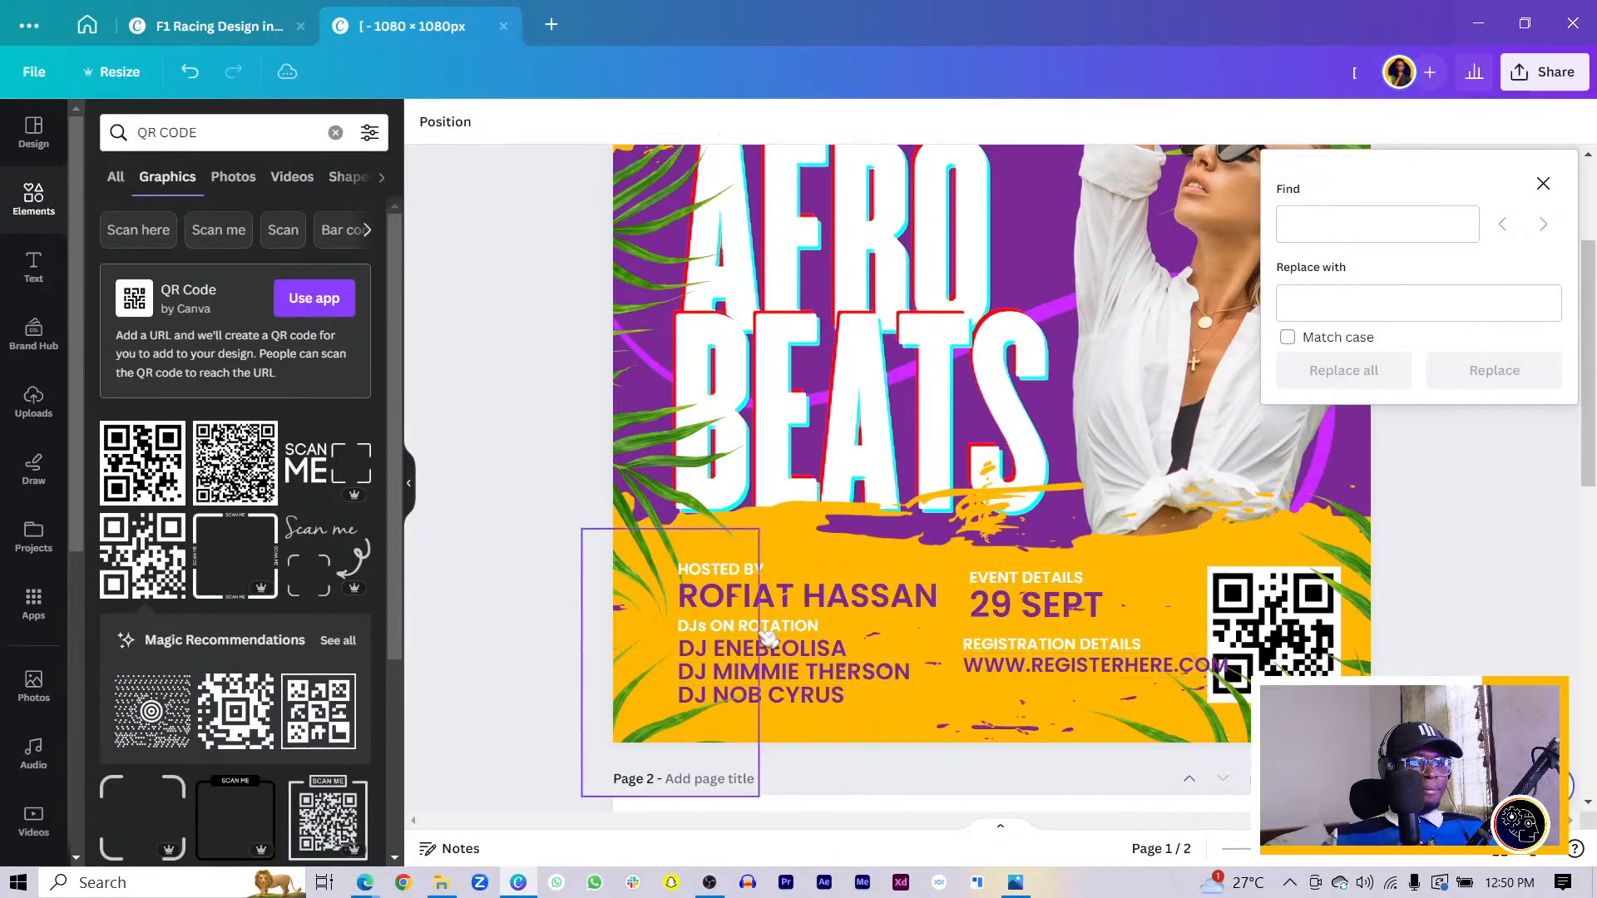
- Multi-select the HOSTED BY label, host name, DJ lines, and event and registration texts
{"action": "left_click", "coordinate": [751, 574]}
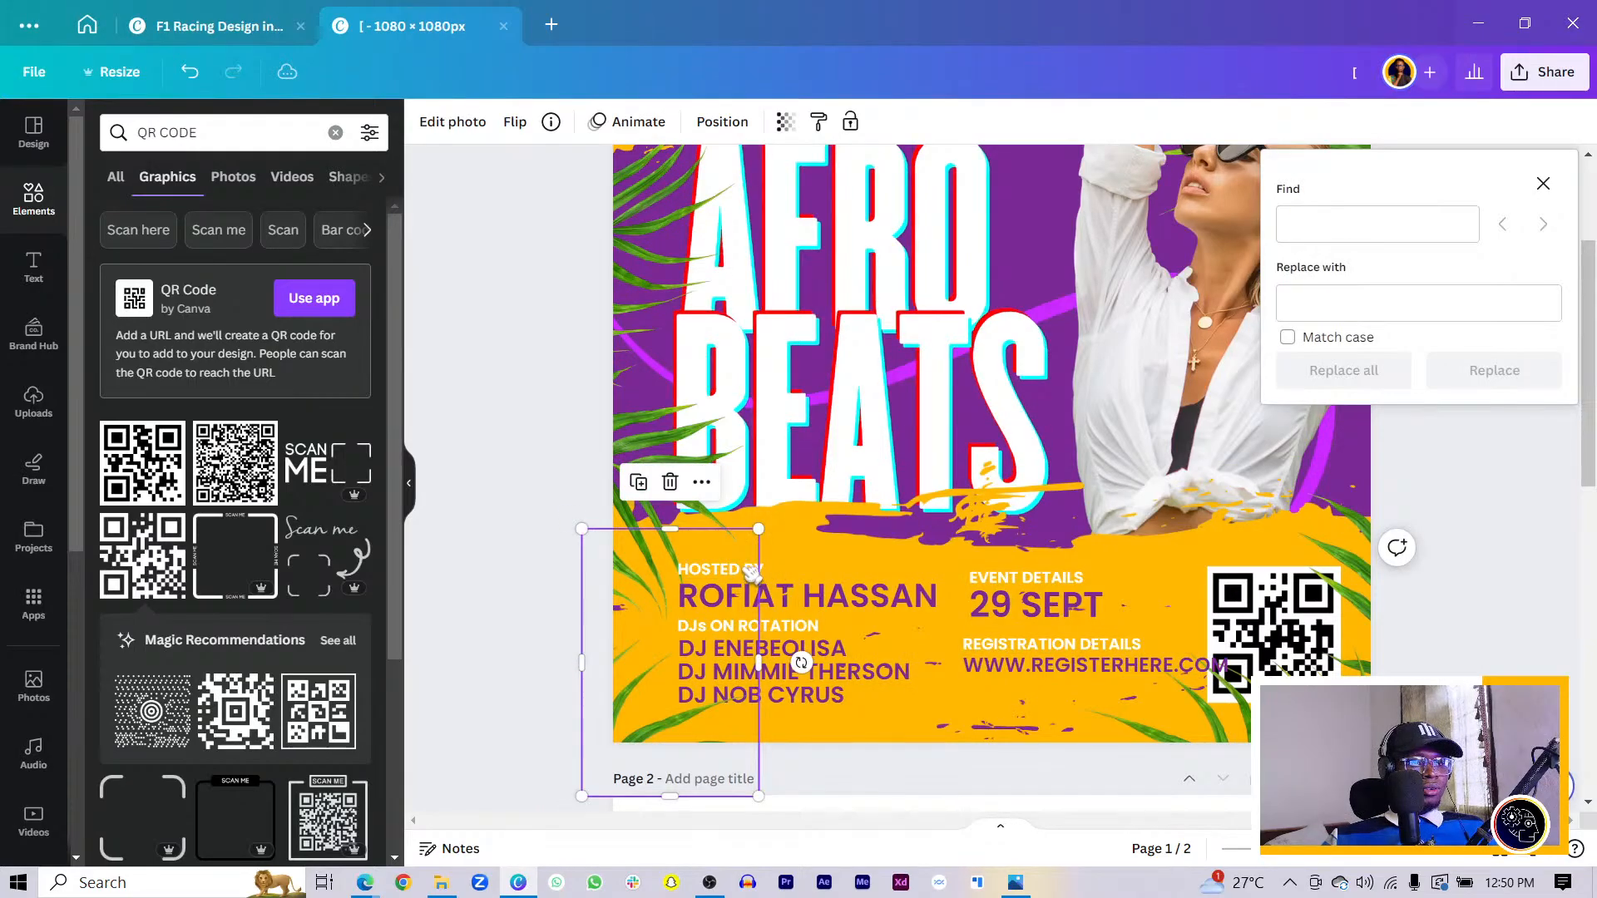
{"action": "left_click", "coordinate": [748, 571]}
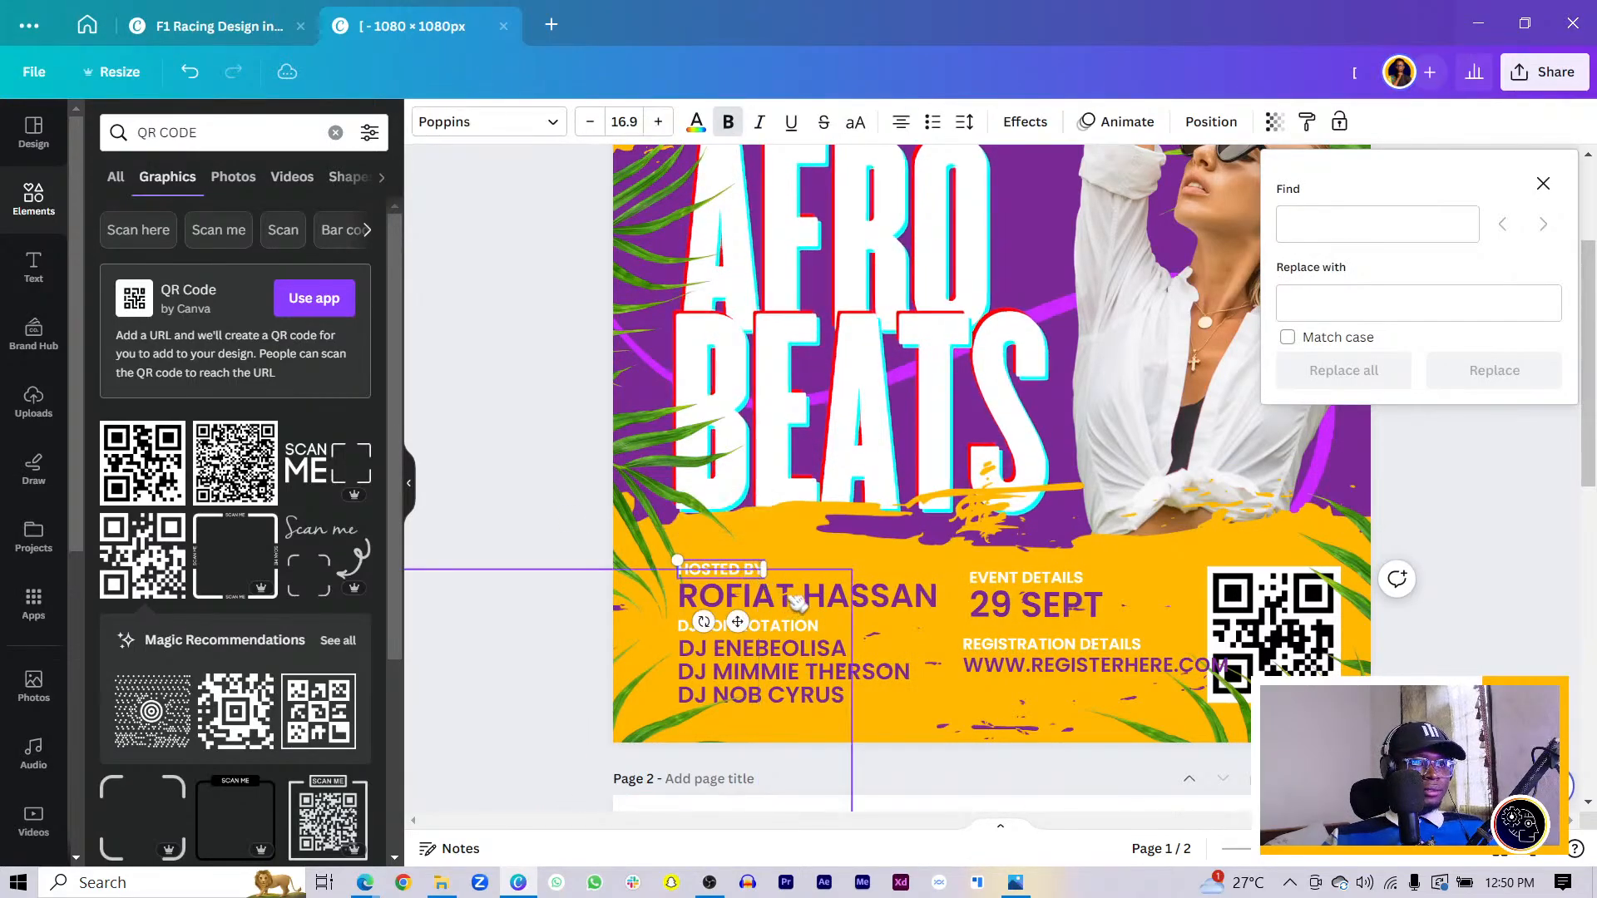
{"action": "left_click", "coordinate": [796, 601], "text": "shift"}
{"action": "left_click", "coordinate": [811, 628], "text": "shift"}
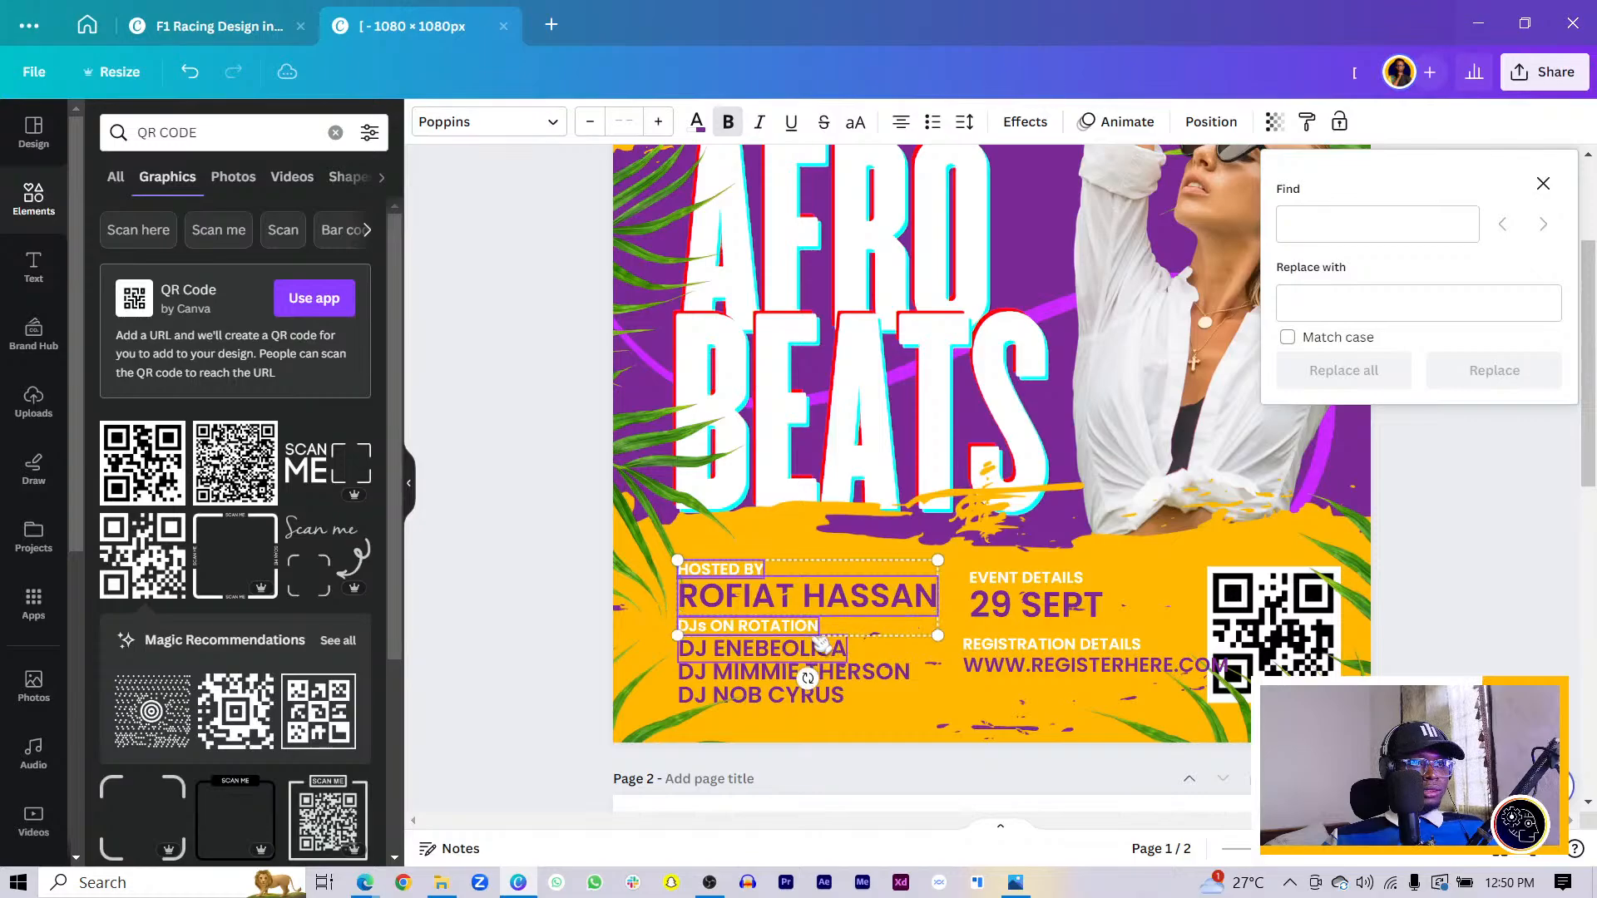
{"action": "left_click", "coordinate": [819, 649], "text": "shift"}
{"action": "left_click", "coordinate": [855, 672], "text": "shift"}
{"action": "left_click", "coordinate": [838, 697], "text": "shift"}
{"action": "left_click", "coordinate": [988, 668], "text": "shift"}
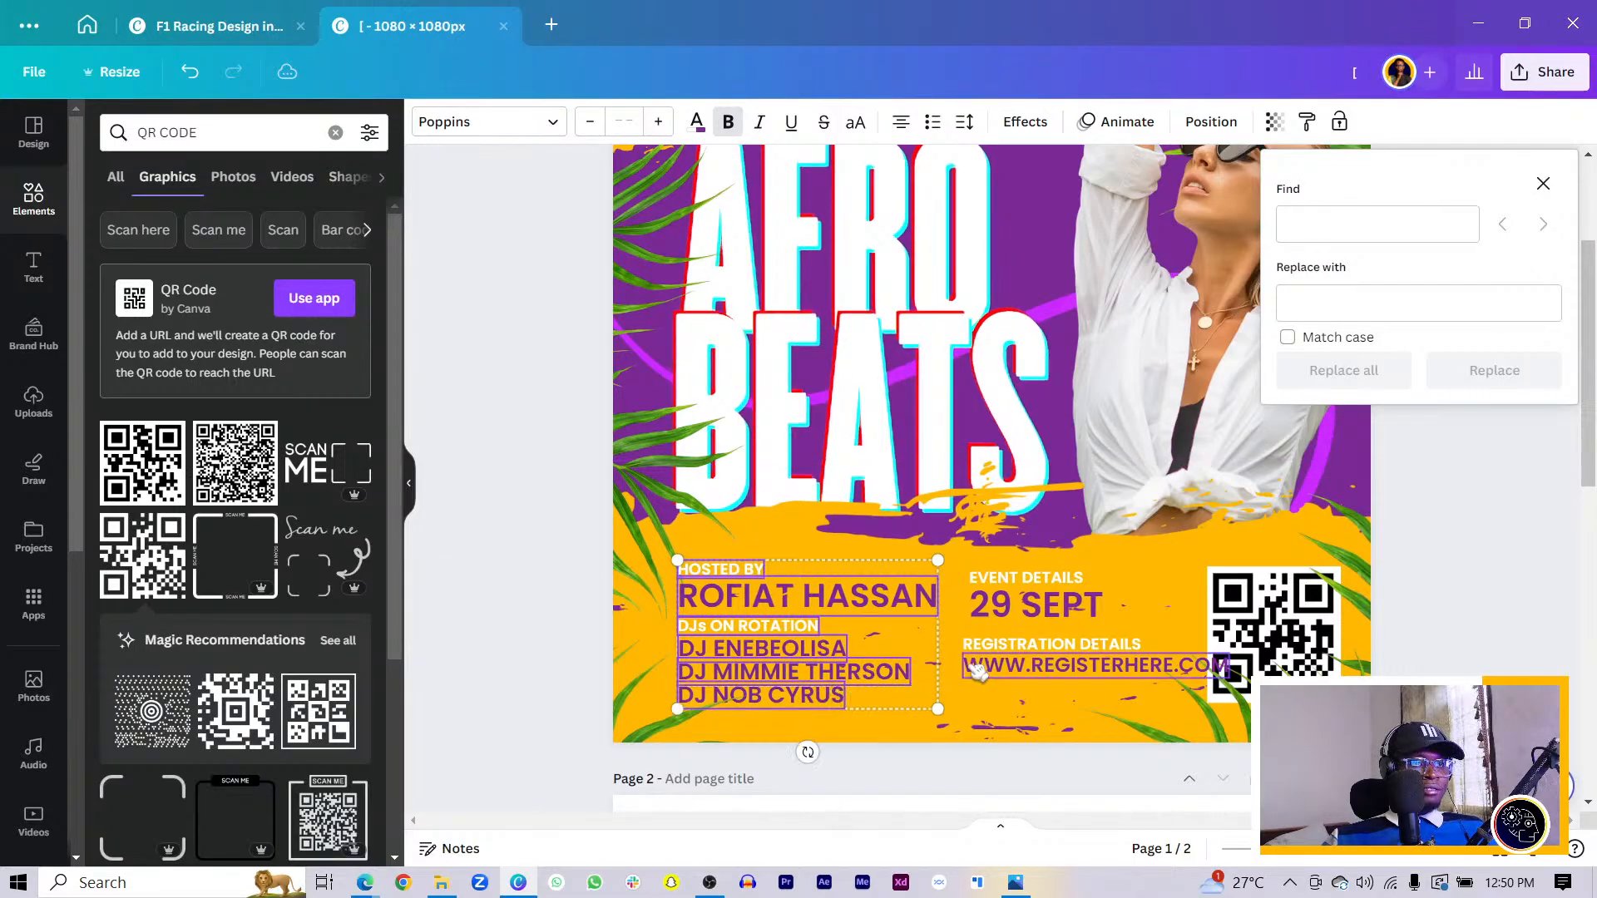
{"action": "left_click", "coordinate": [990, 647], "text": "shift"}
{"action": "left_click", "coordinate": [990, 607], "text": "shift"}
{"action": "left_click", "coordinate": [988, 580], "text": "shift"}
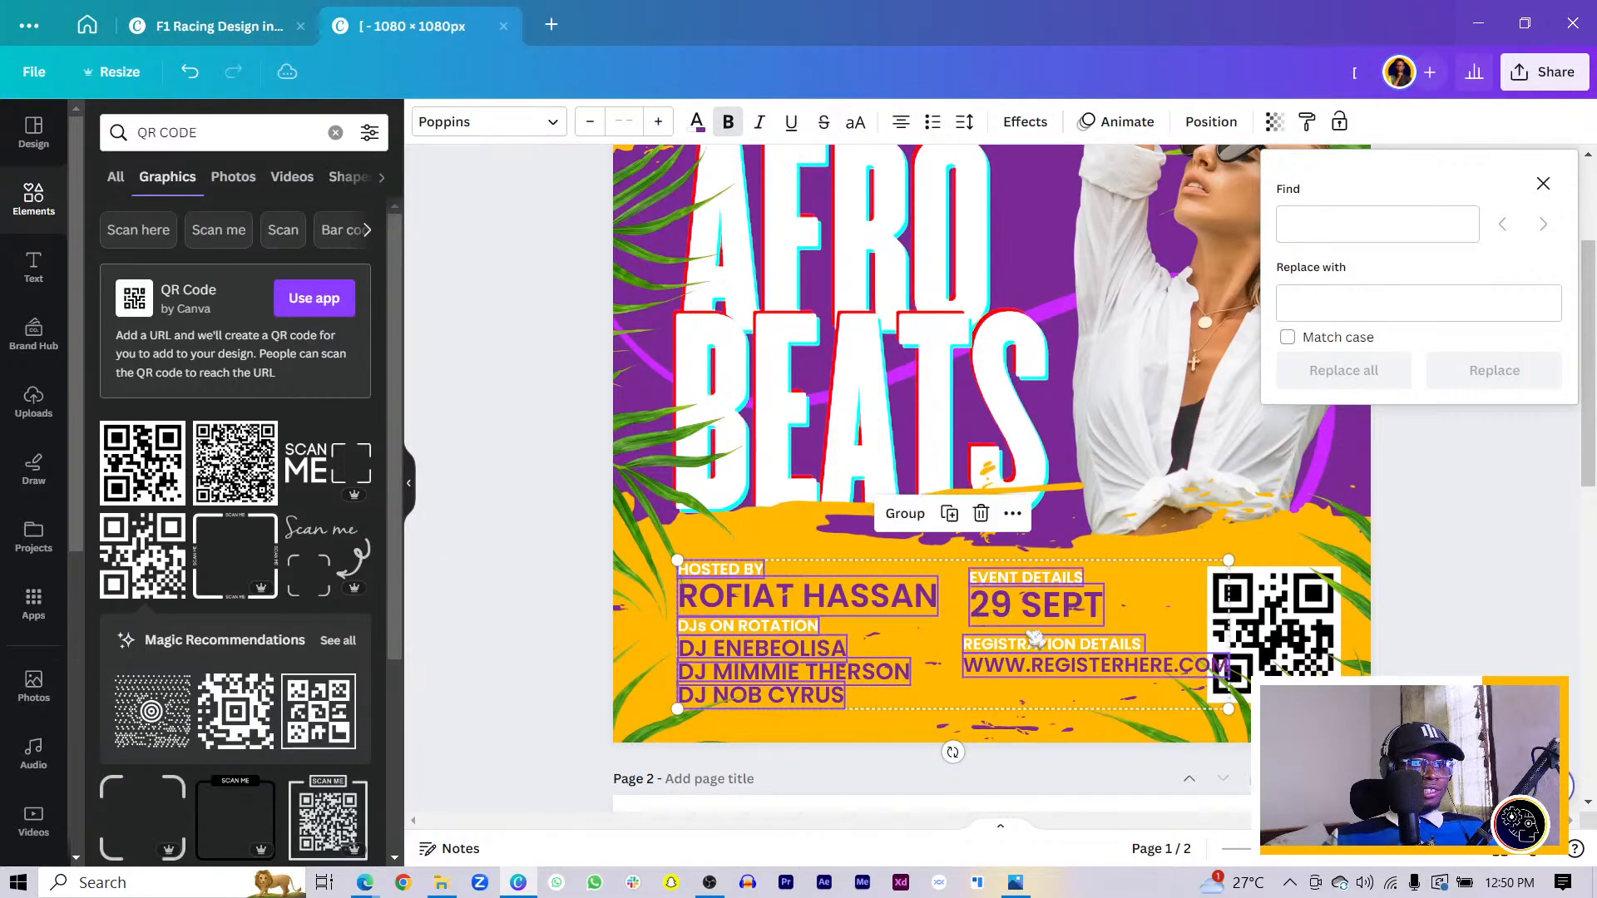
- Scale the selected info texts down together, leaving the web address at size 19.3
{"action": "left_click_drag", "start_coordinate": [1229, 709], "coordinate": [1168, 712]}
{"action": "left_click_drag", "start_coordinate": [1073, 665], "coordinate": [1092, 674]}
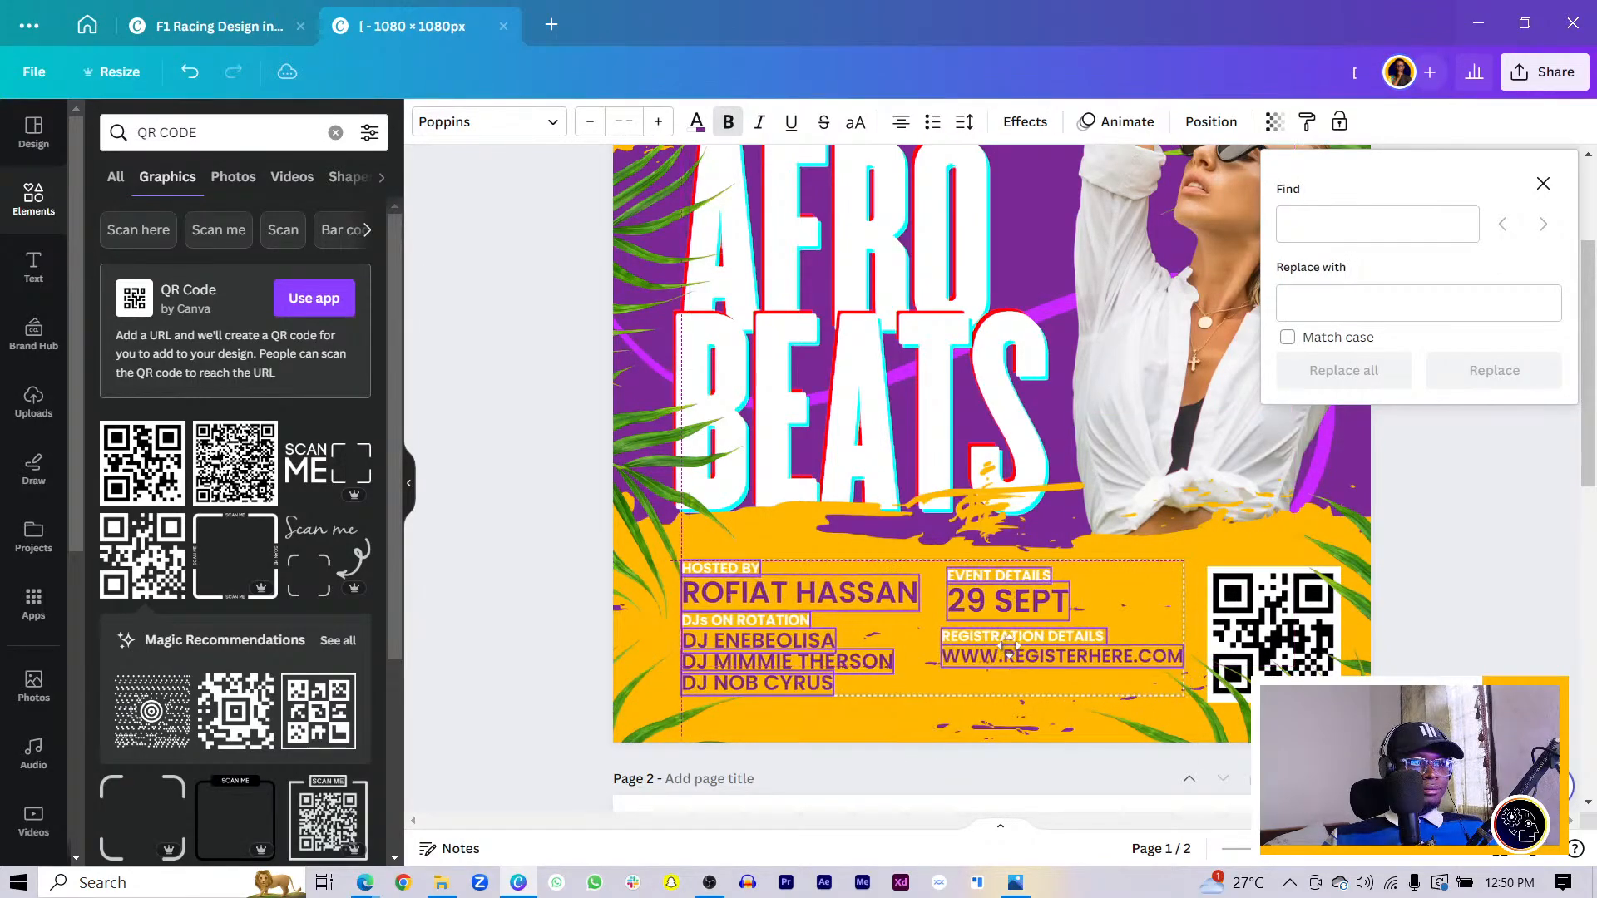
{"action": "left_click_drag", "start_coordinate": [1183, 695], "coordinate": [1166, 697]}
{"action": "left_click", "coordinate": [1424, 659]}
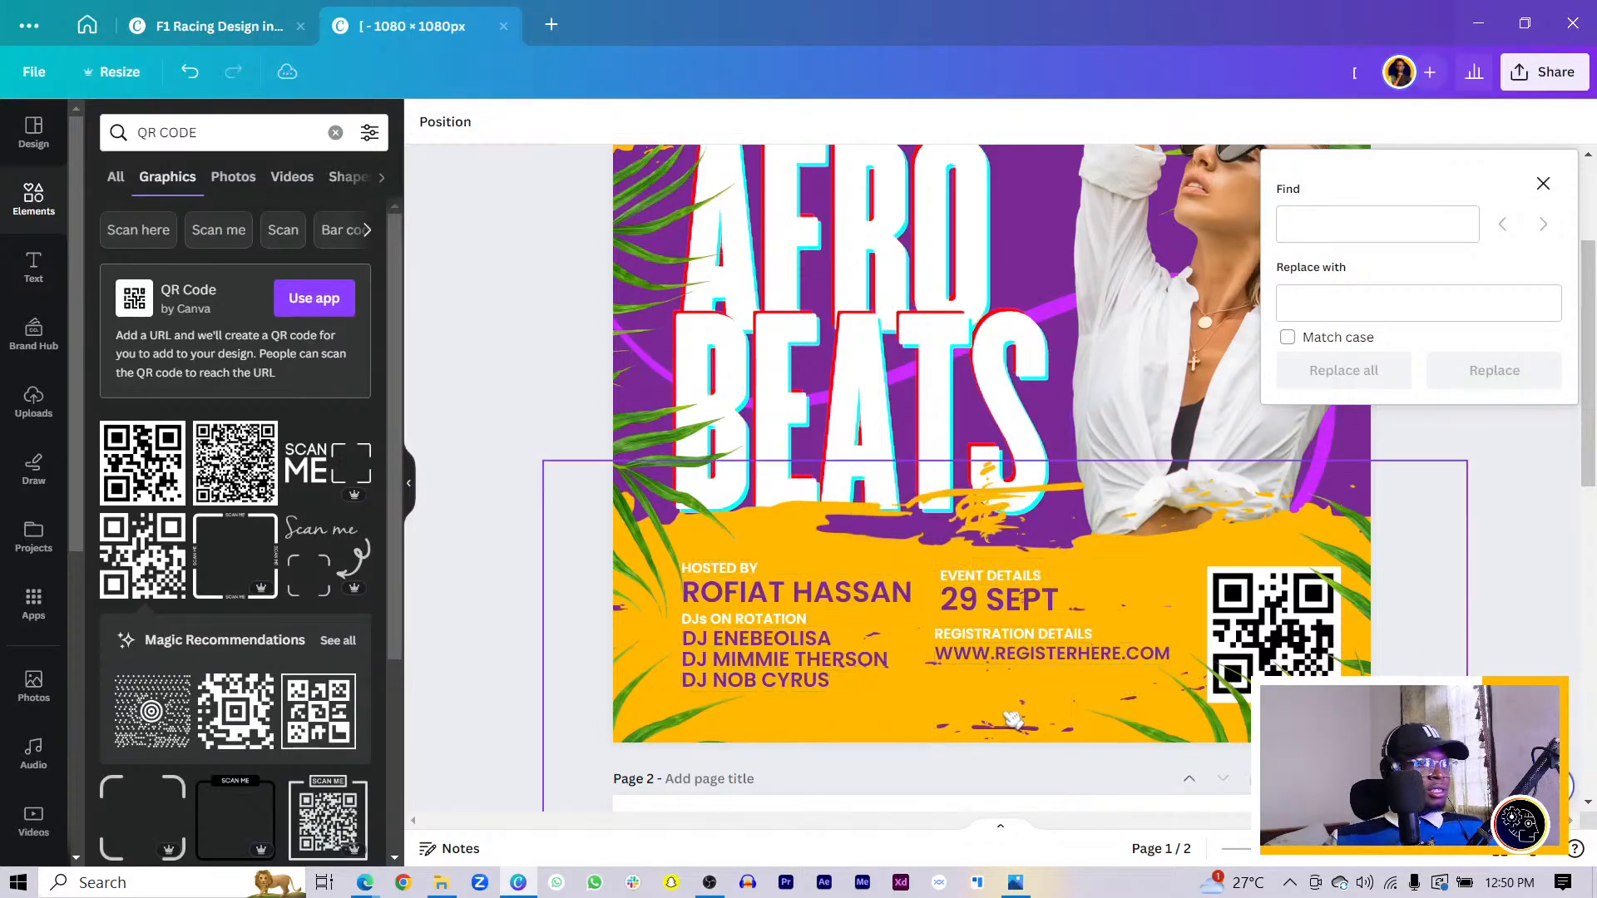
{"action": "left_click", "coordinate": [961, 656]}
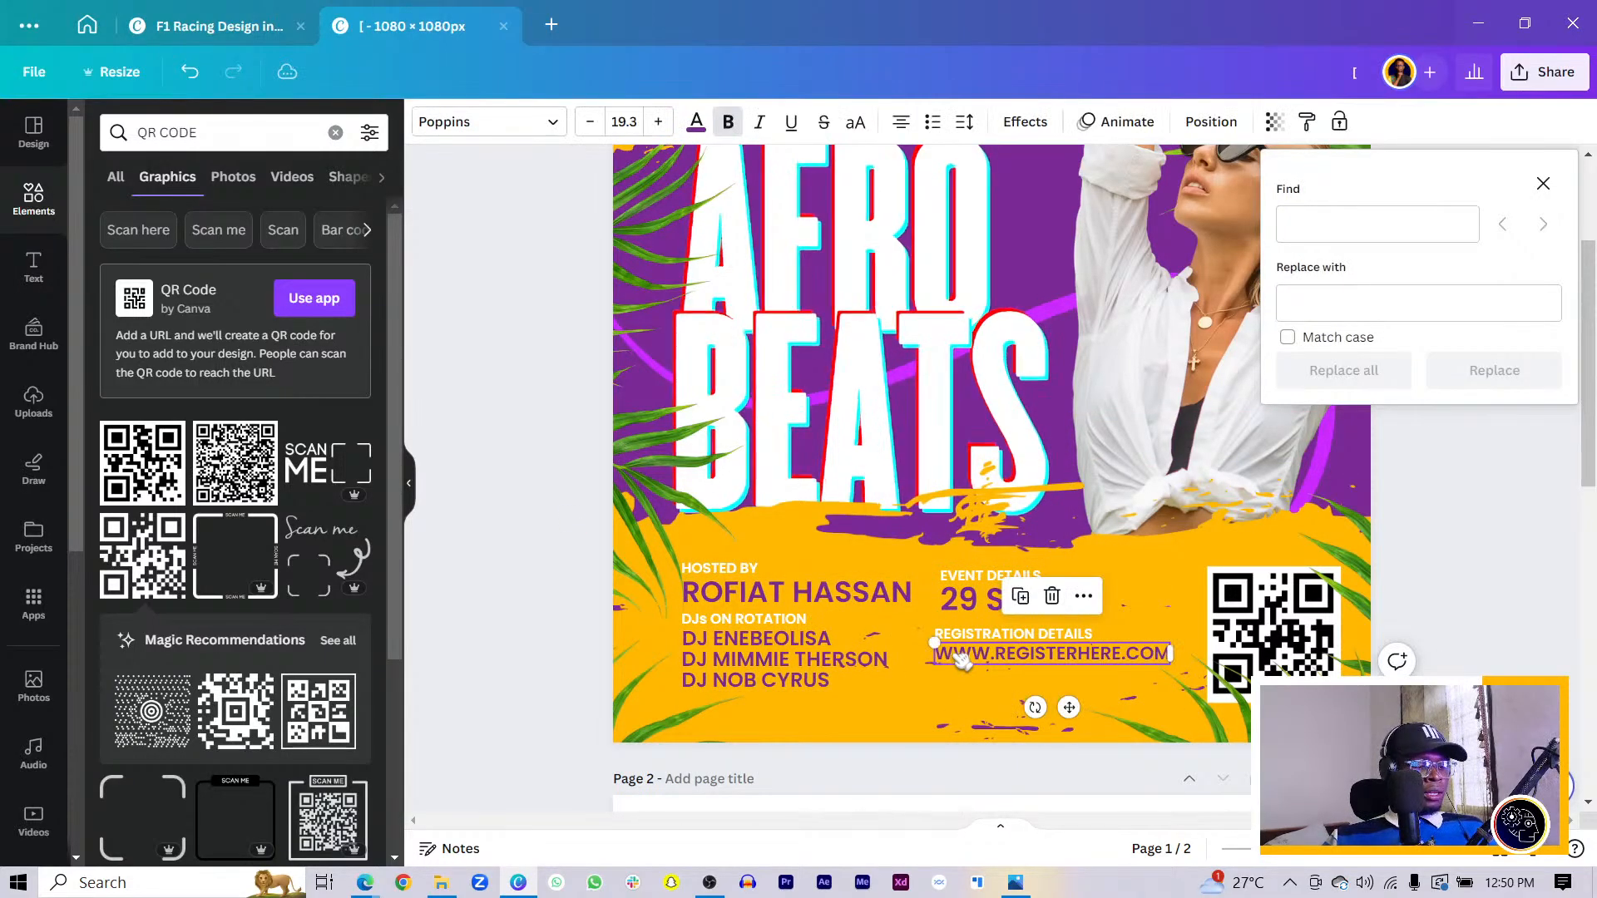
- Move the duplicated URL line down, retype it as PURCHASE TICKETS AT ENTRANCE, and narrow it to wrap
{"action": "left_click_drag", "start_coordinate": [963, 655], "coordinate": [948, 679]}
{"action": "double_click", "coordinate": [947, 679]}
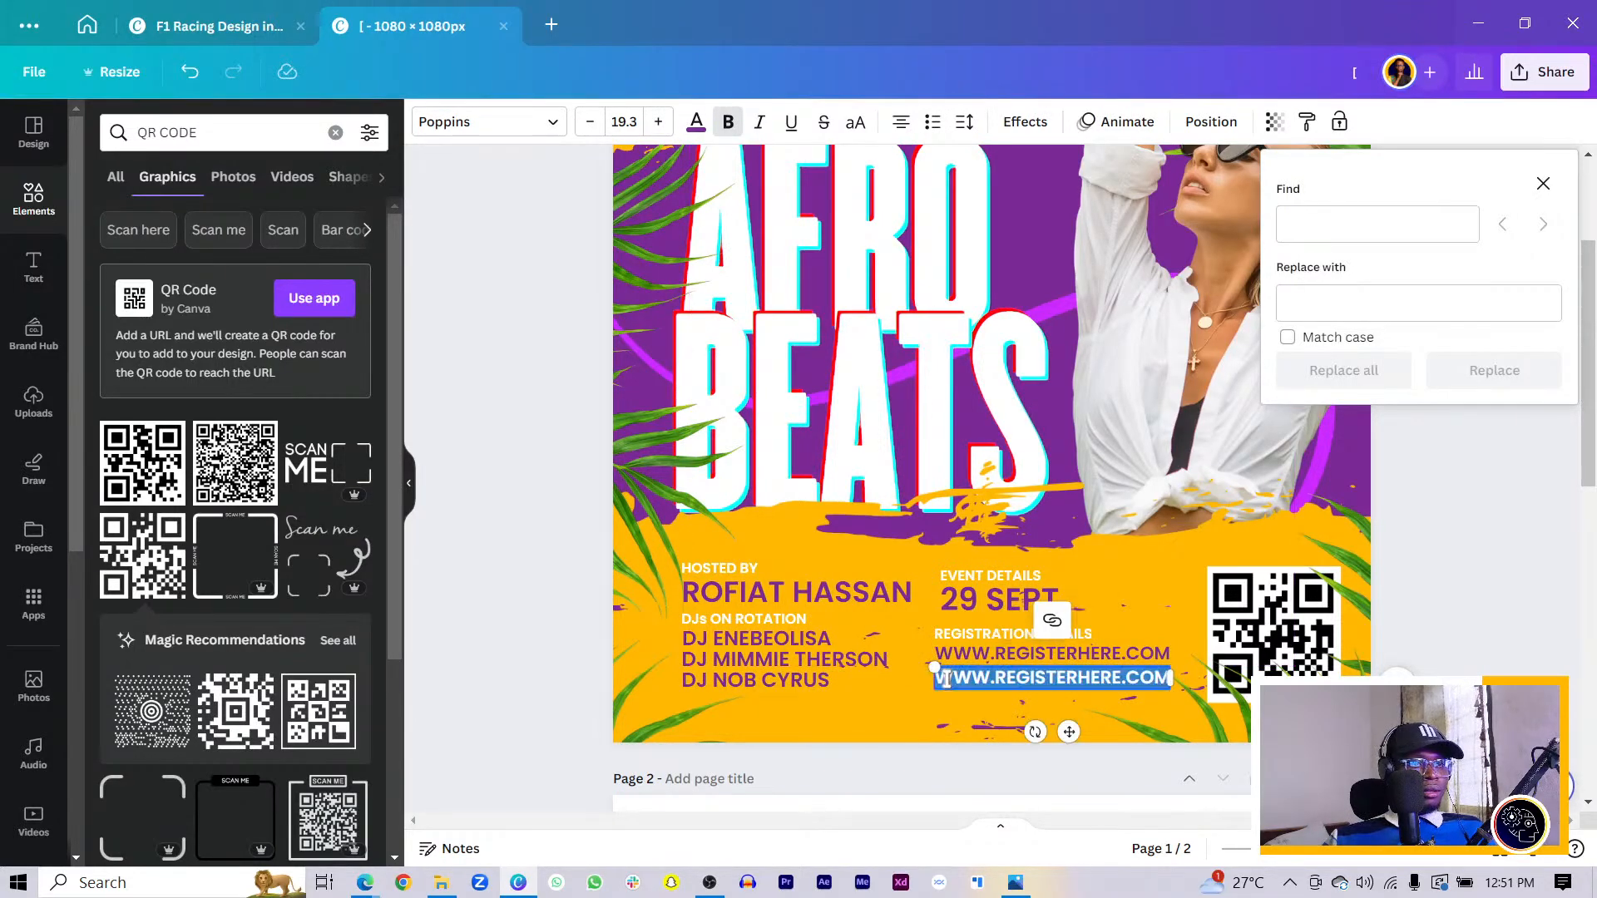
{"action": "type", "text": "PUS"}
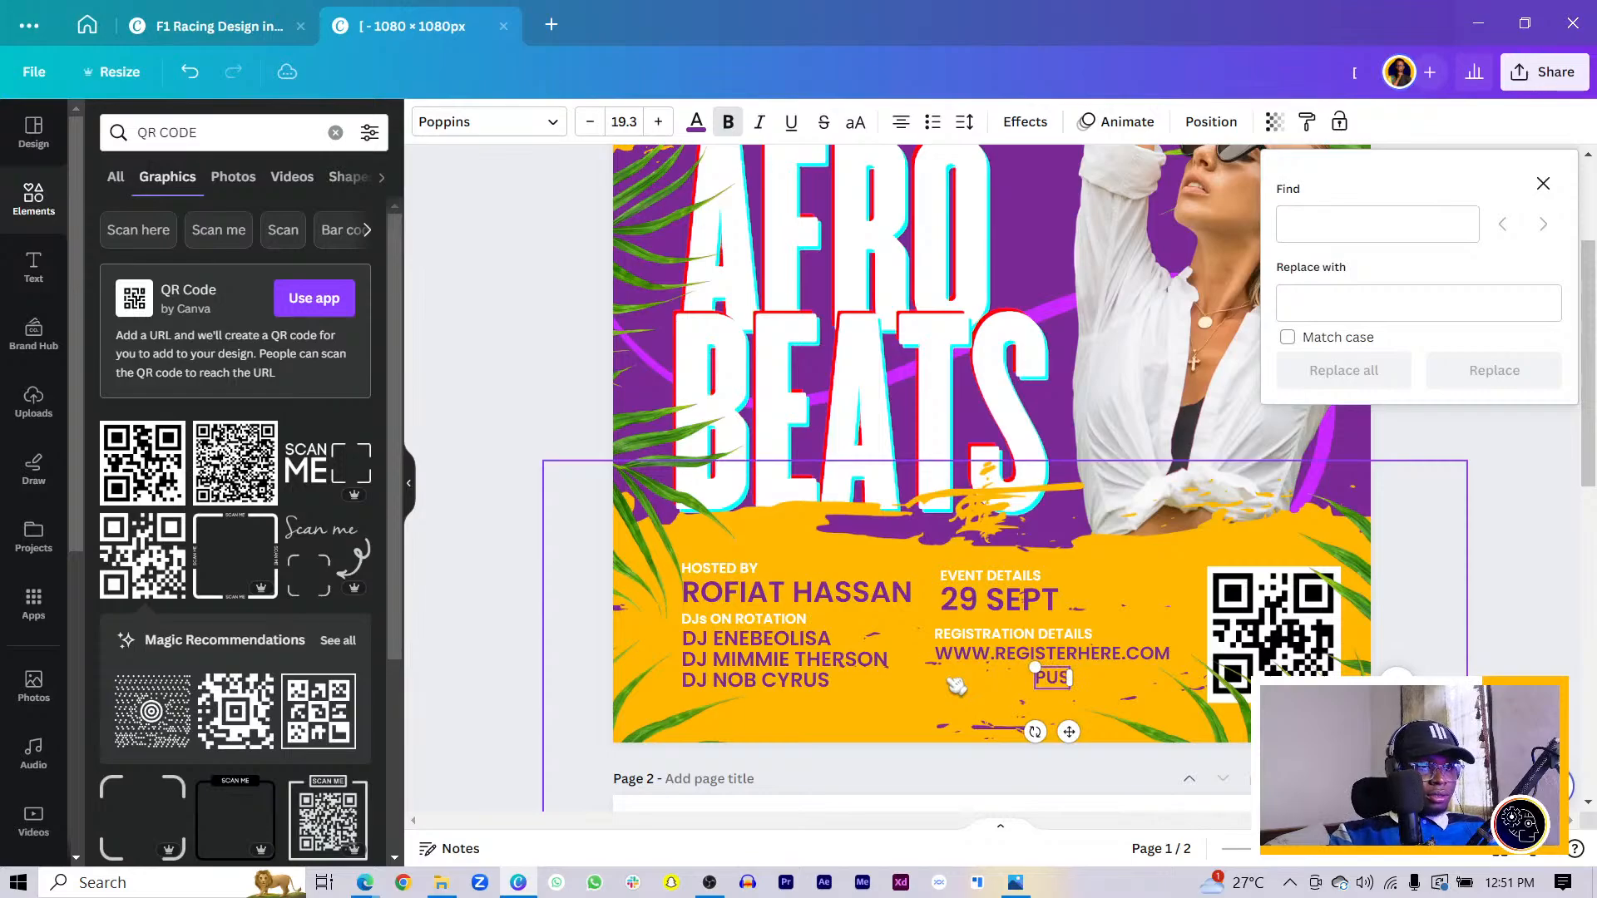
{"action": "type", "text": "CHASE T"}
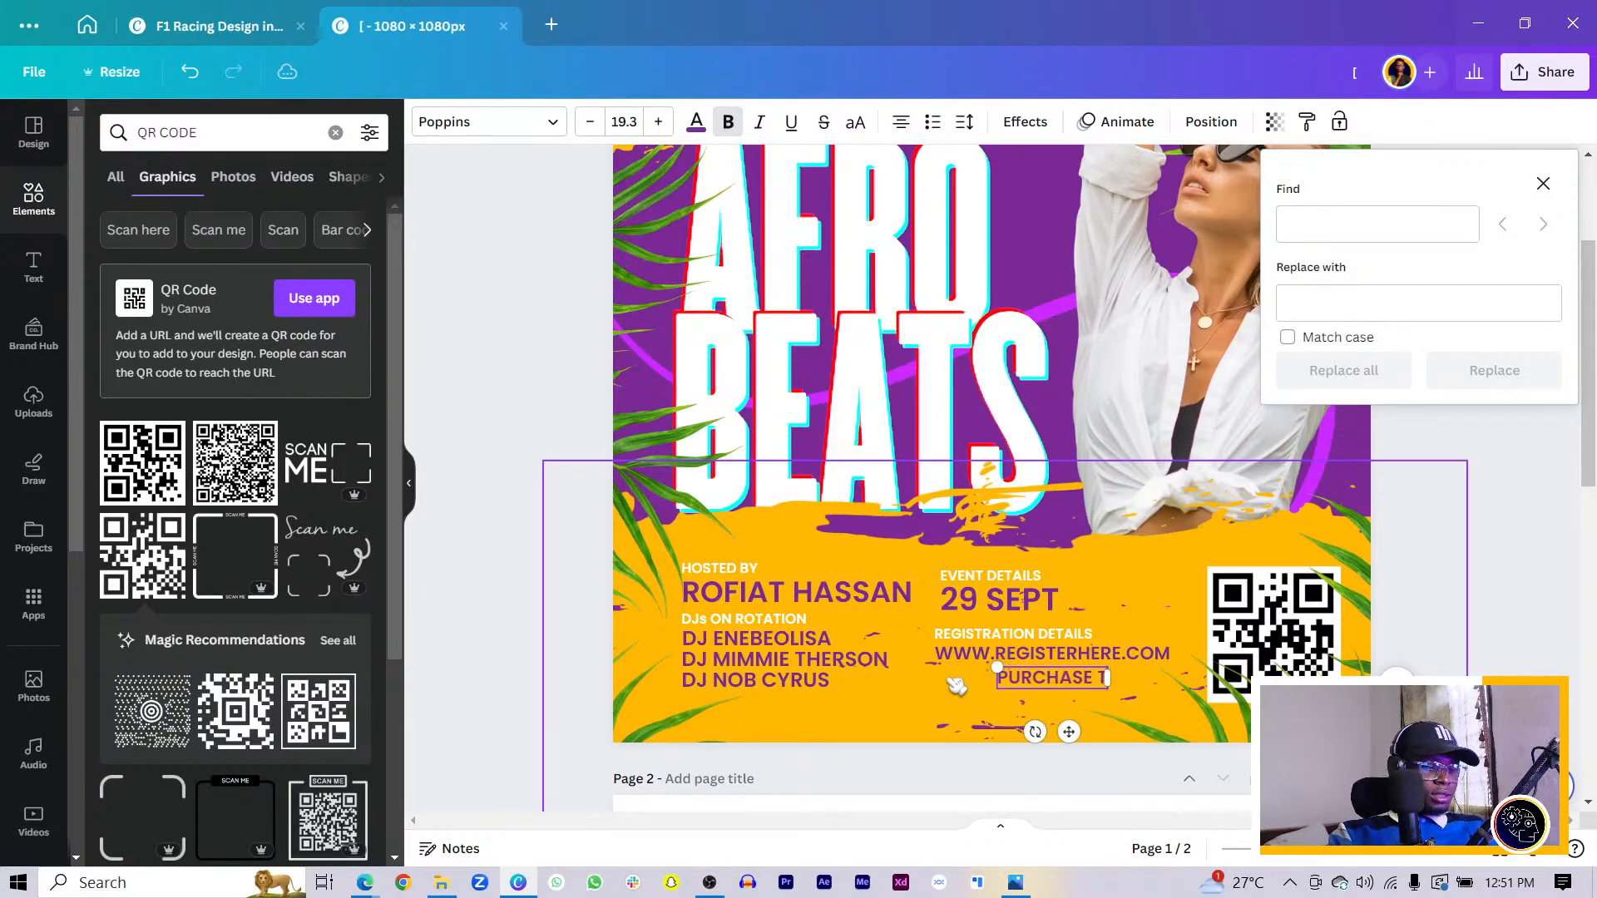
{"action": "type", "text": "ICKETS A"}
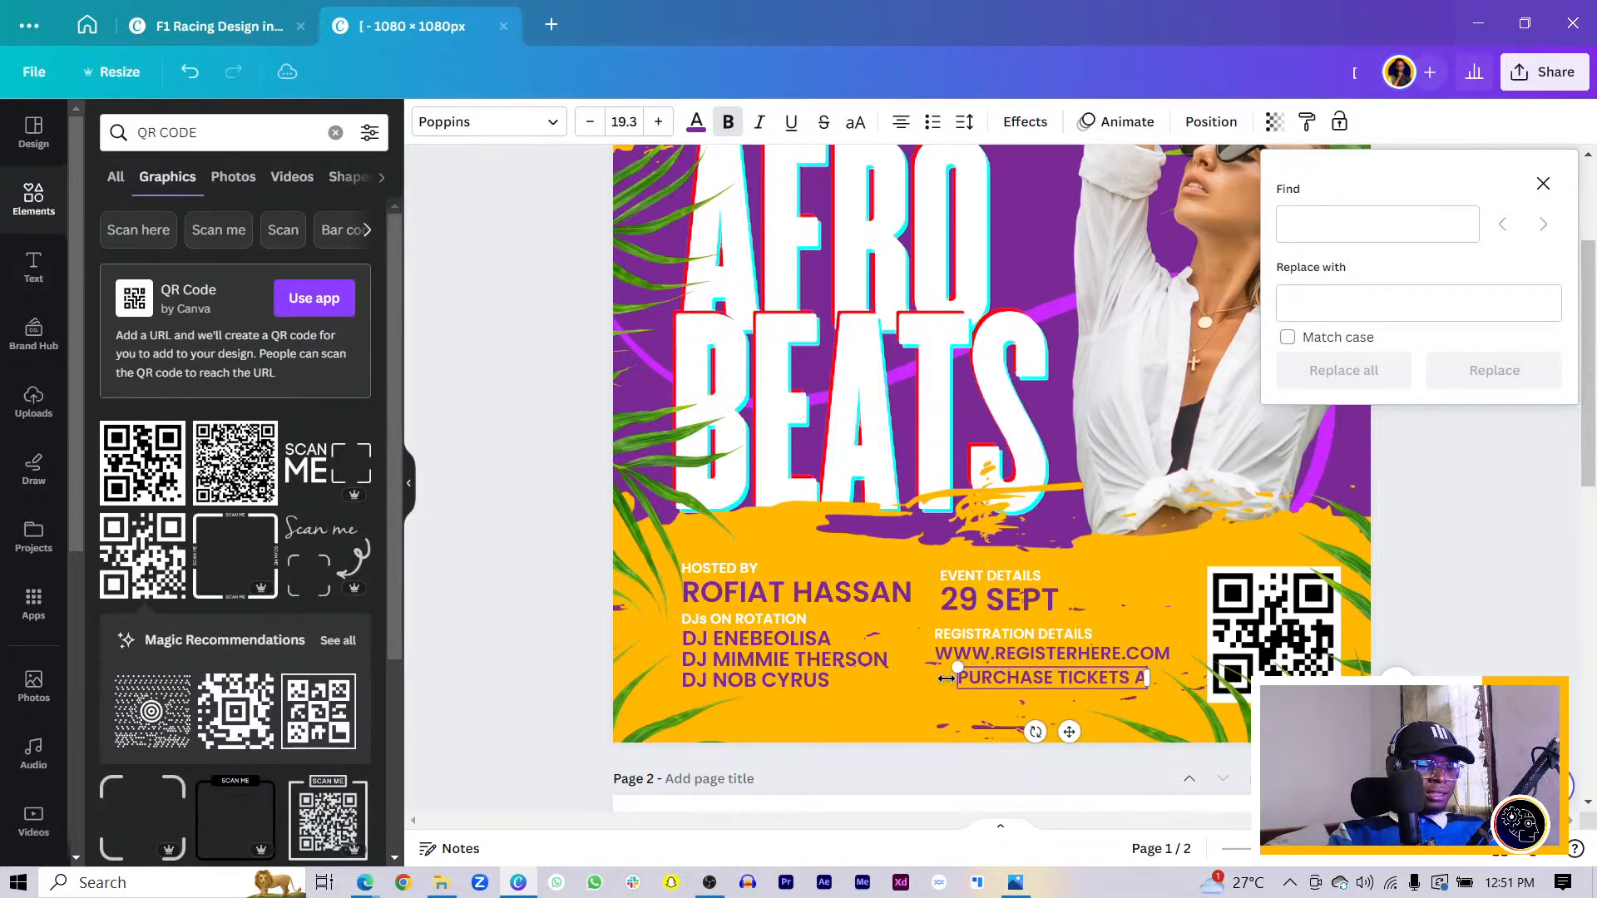
{"action": "type", "text": "T ENTRA"}
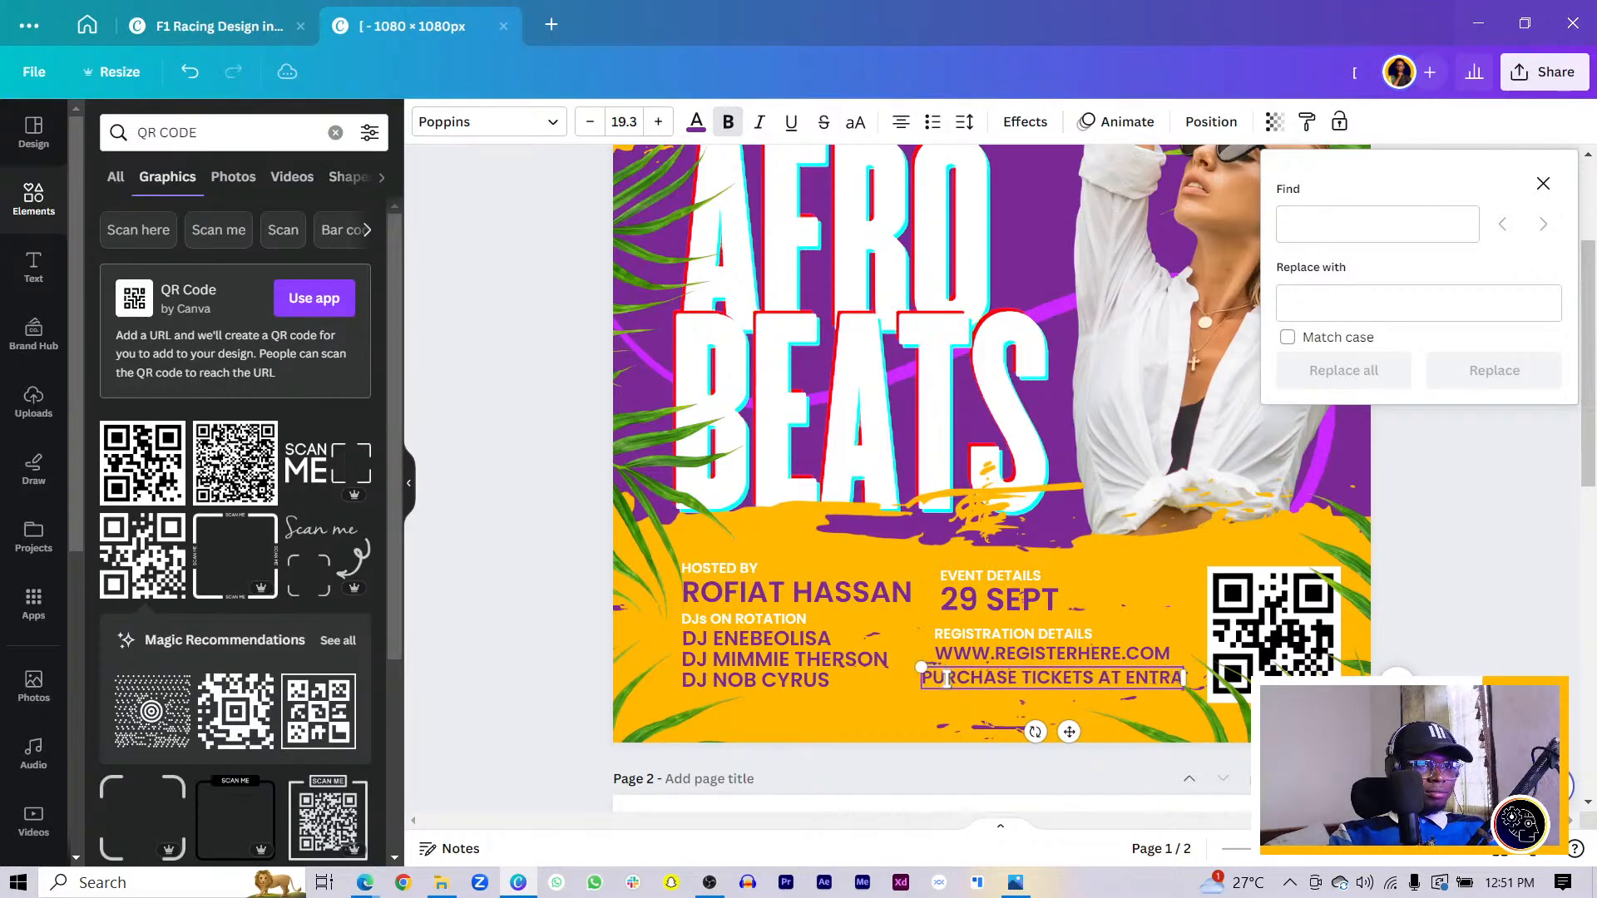
{"action": "type", "text": "NCE"}
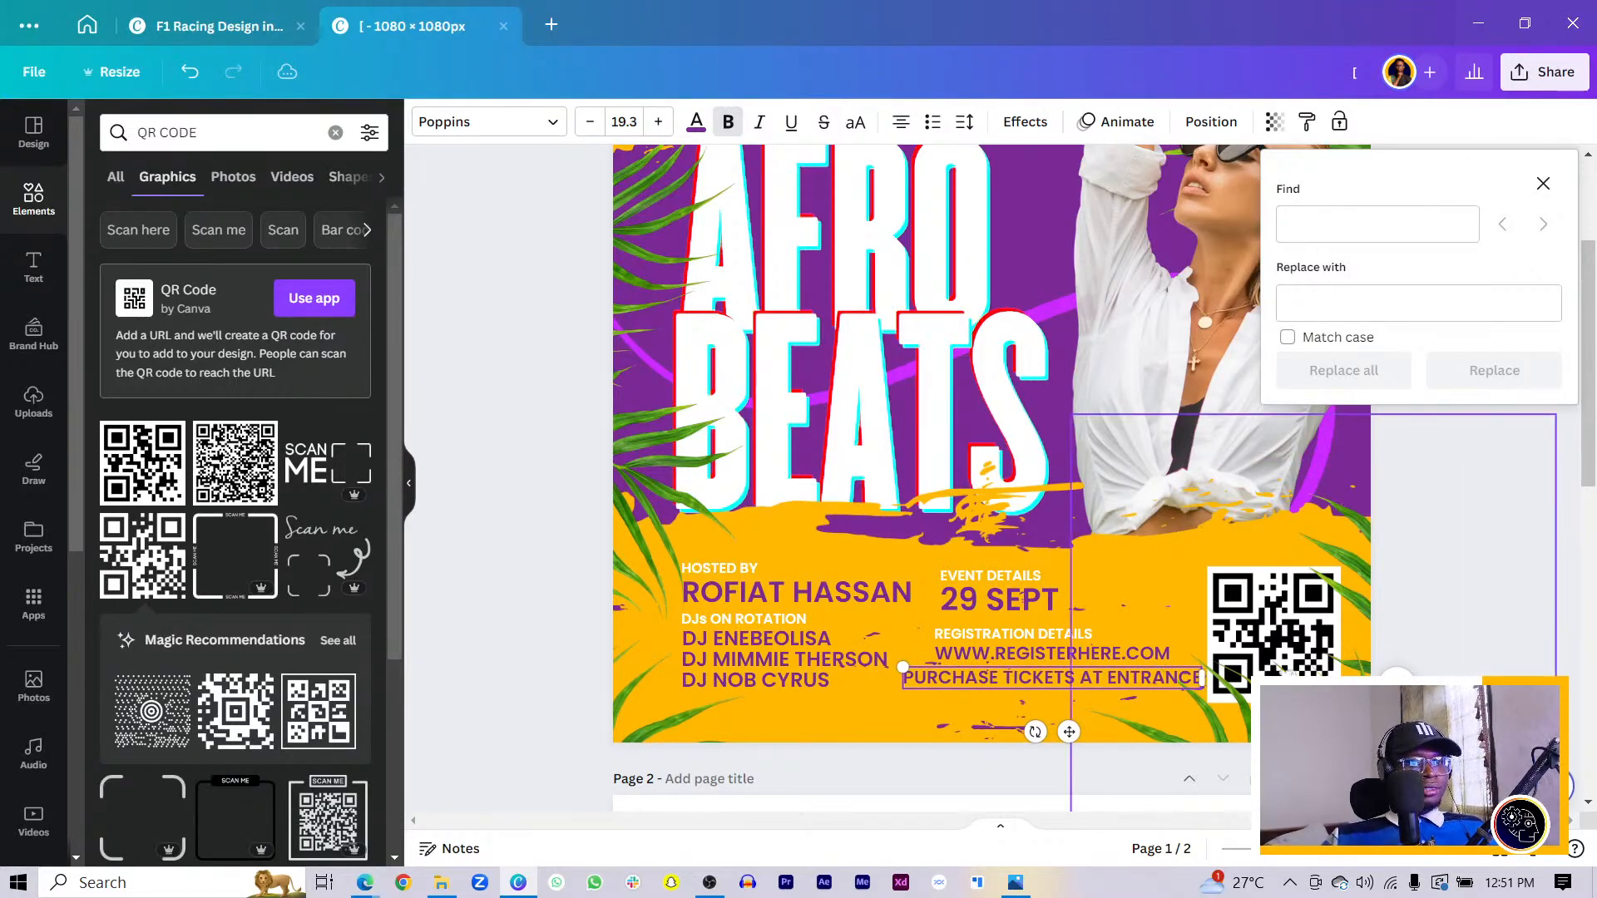
{"action": "left_click_drag", "start_coordinate": [1204, 678], "coordinate": [1107, 690]}
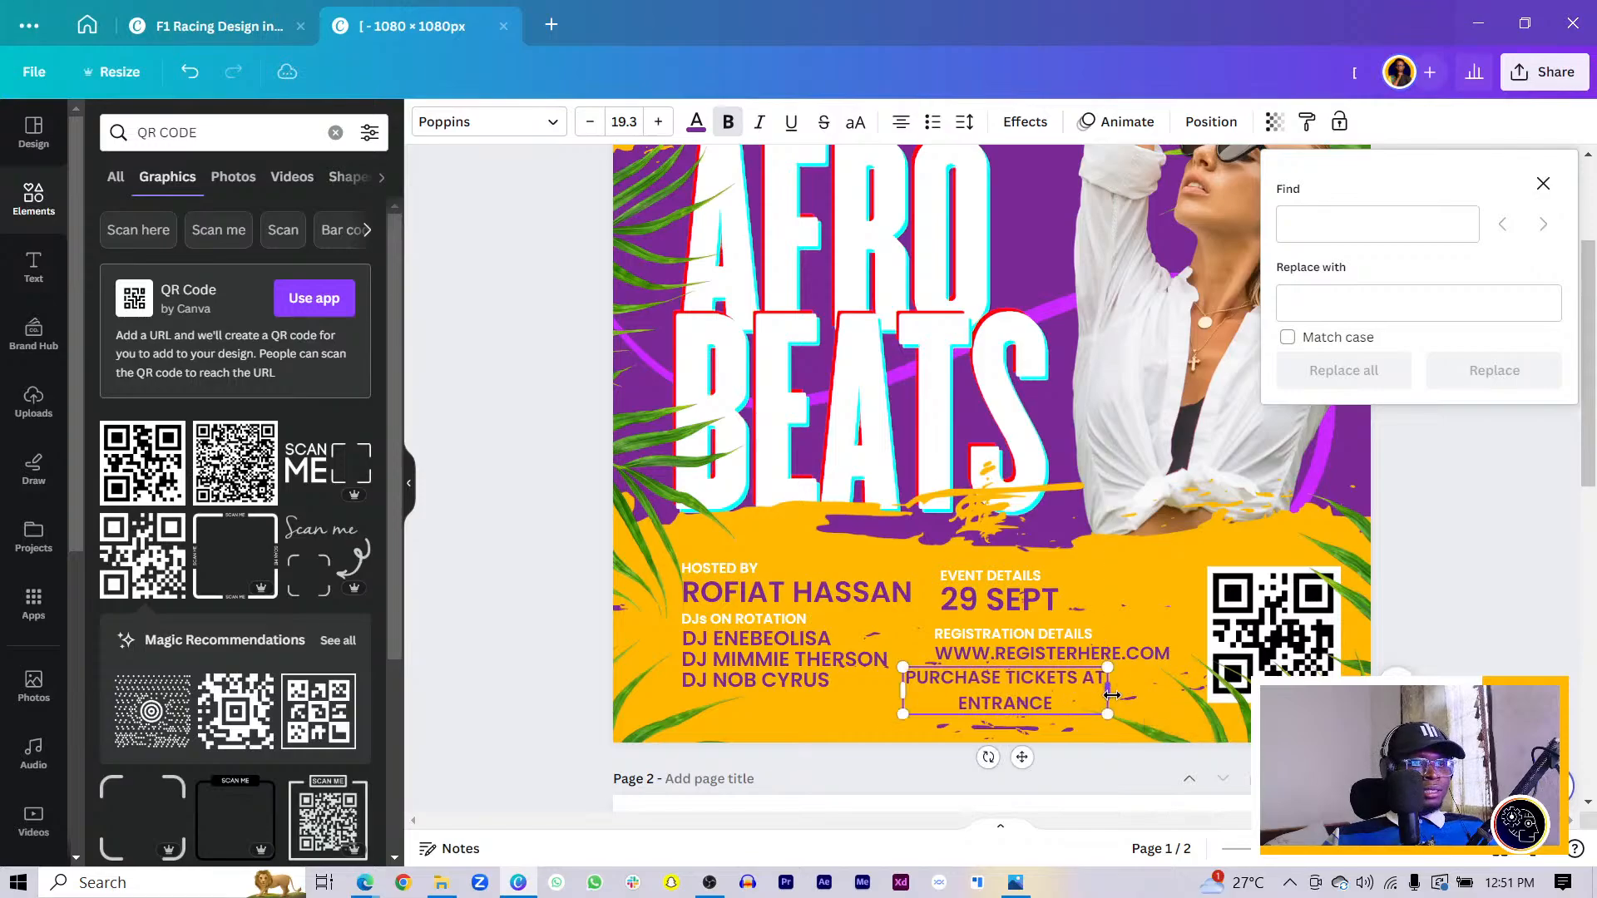
- Left-align the ticket text and tighten its line spacing to 0.93
{"action": "left_click", "coordinate": [901, 123]}
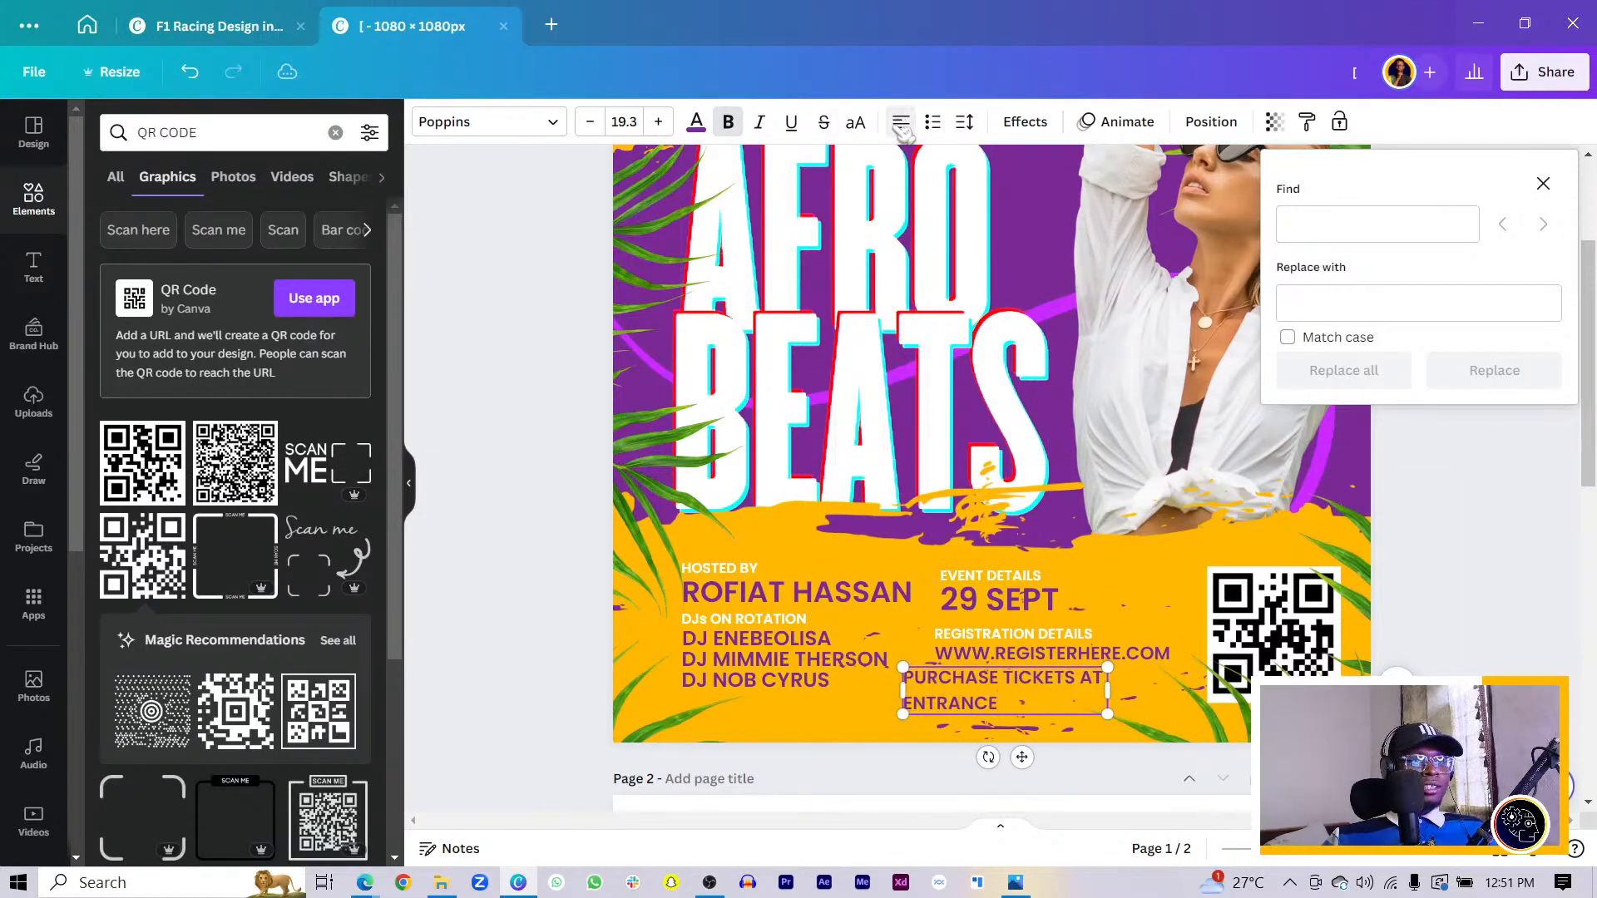
{"action": "left_click_drag", "start_coordinate": [1048, 711], "coordinate": [1006, 624]}
{"action": "left_click", "coordinate": [964, 122]}
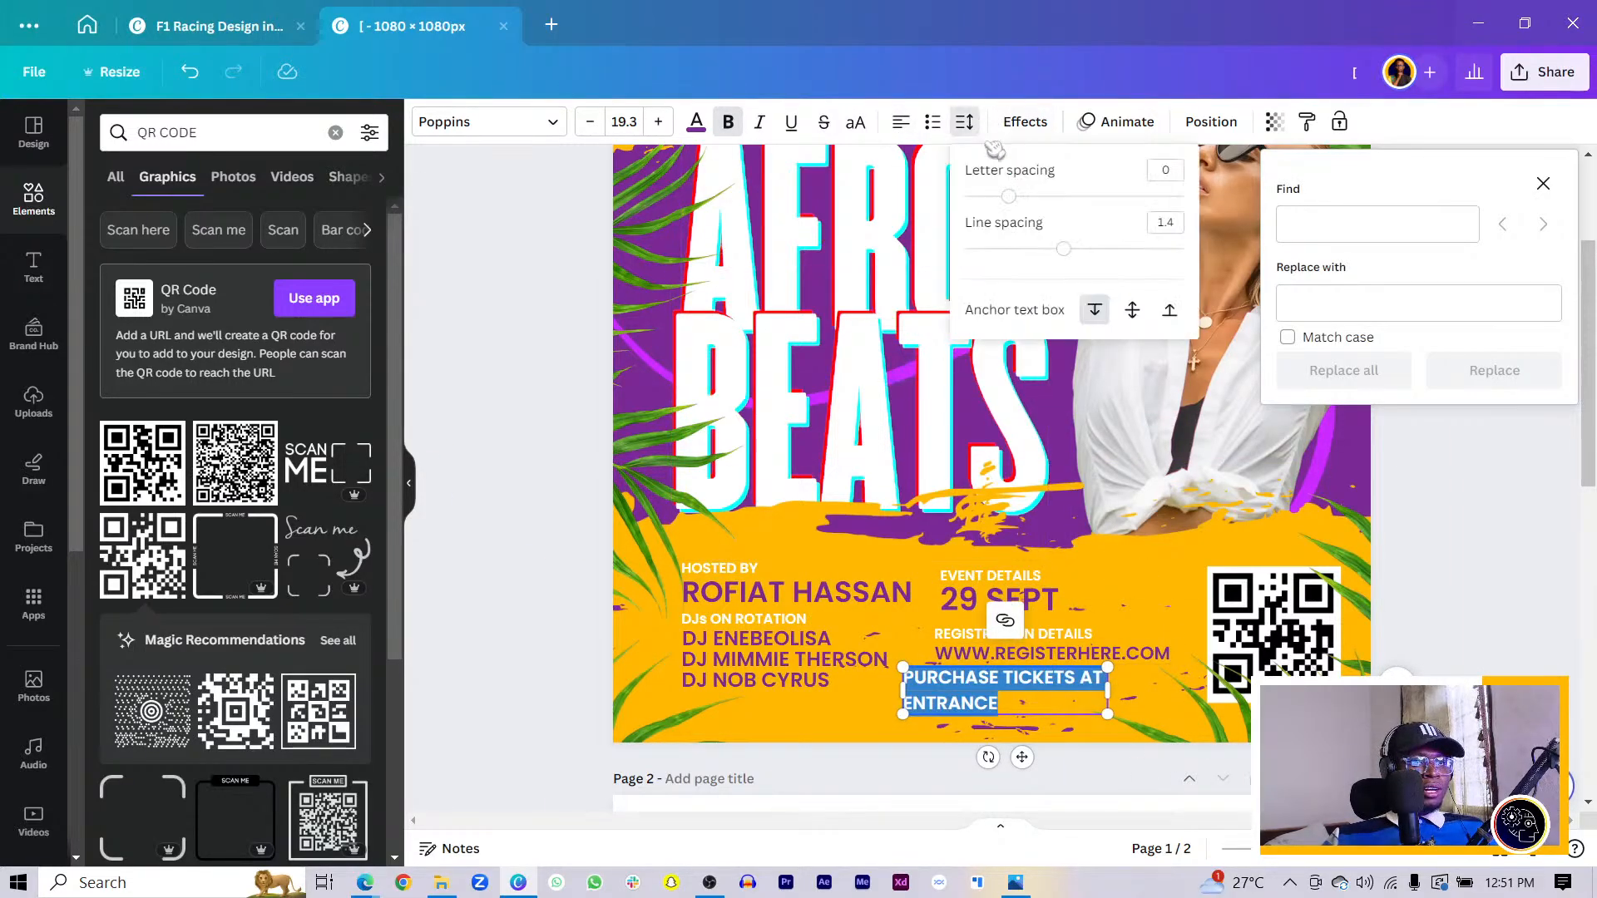
{"action": "left_click_drag", "start_coordinate": [1065, 250], "coordinate": [1019, 260]}
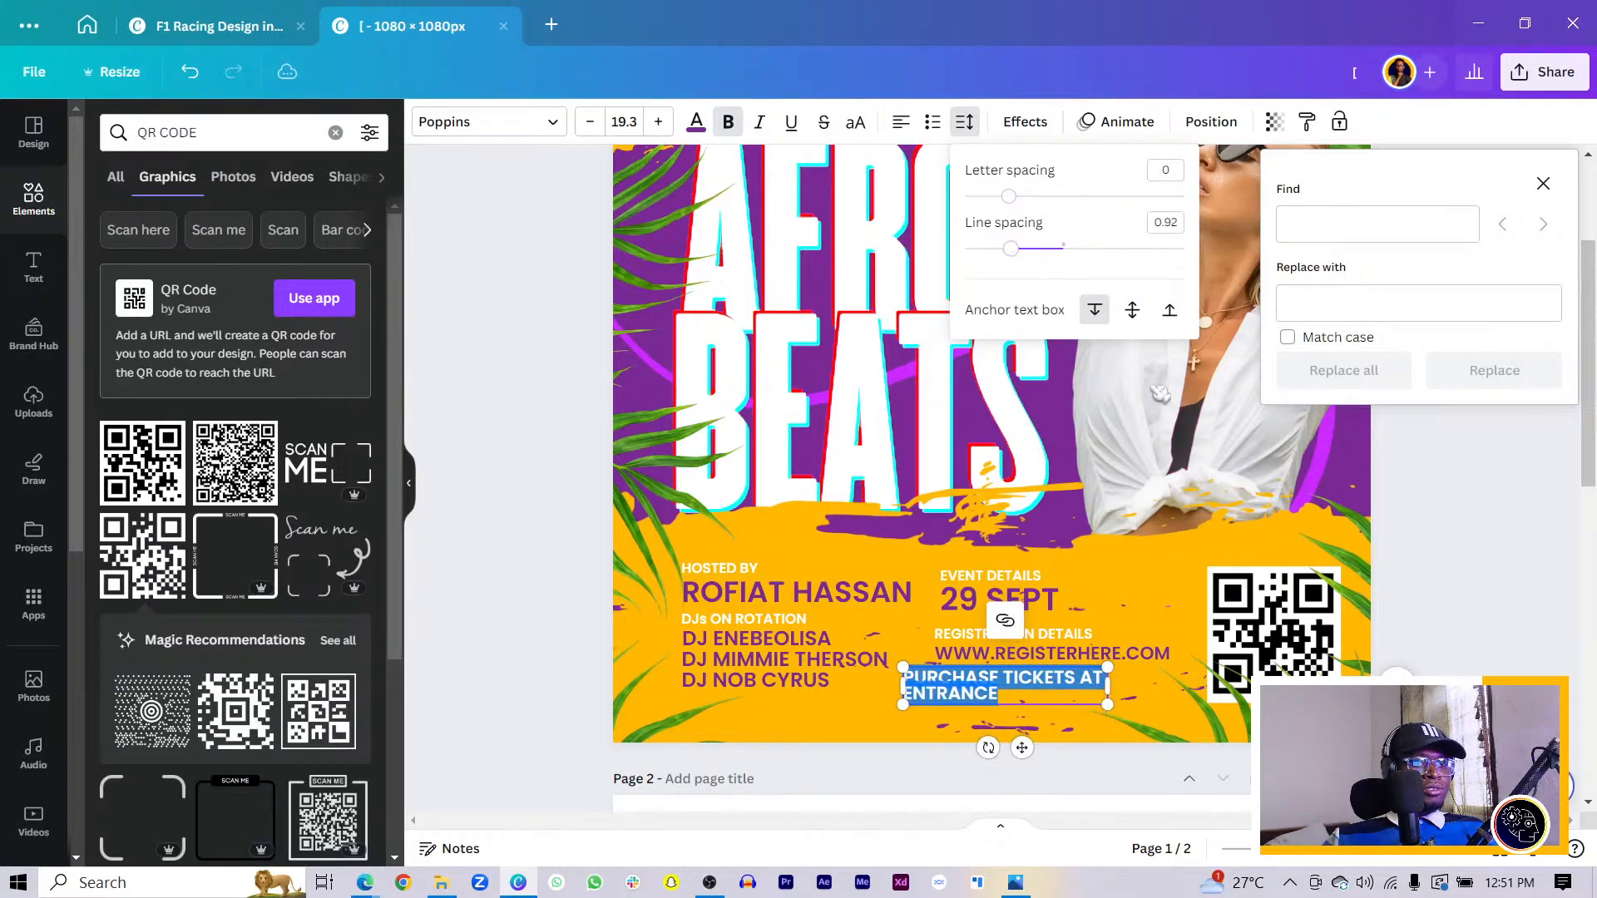
{"action": "left_click", "coordinate": [1445, 633]}
- Position the two-line ticket note under the URL, wrapping after TICKETS
{"action": "left_click_drag", "start_coordinate": [949, 681], "coordinate": [985, 681]}
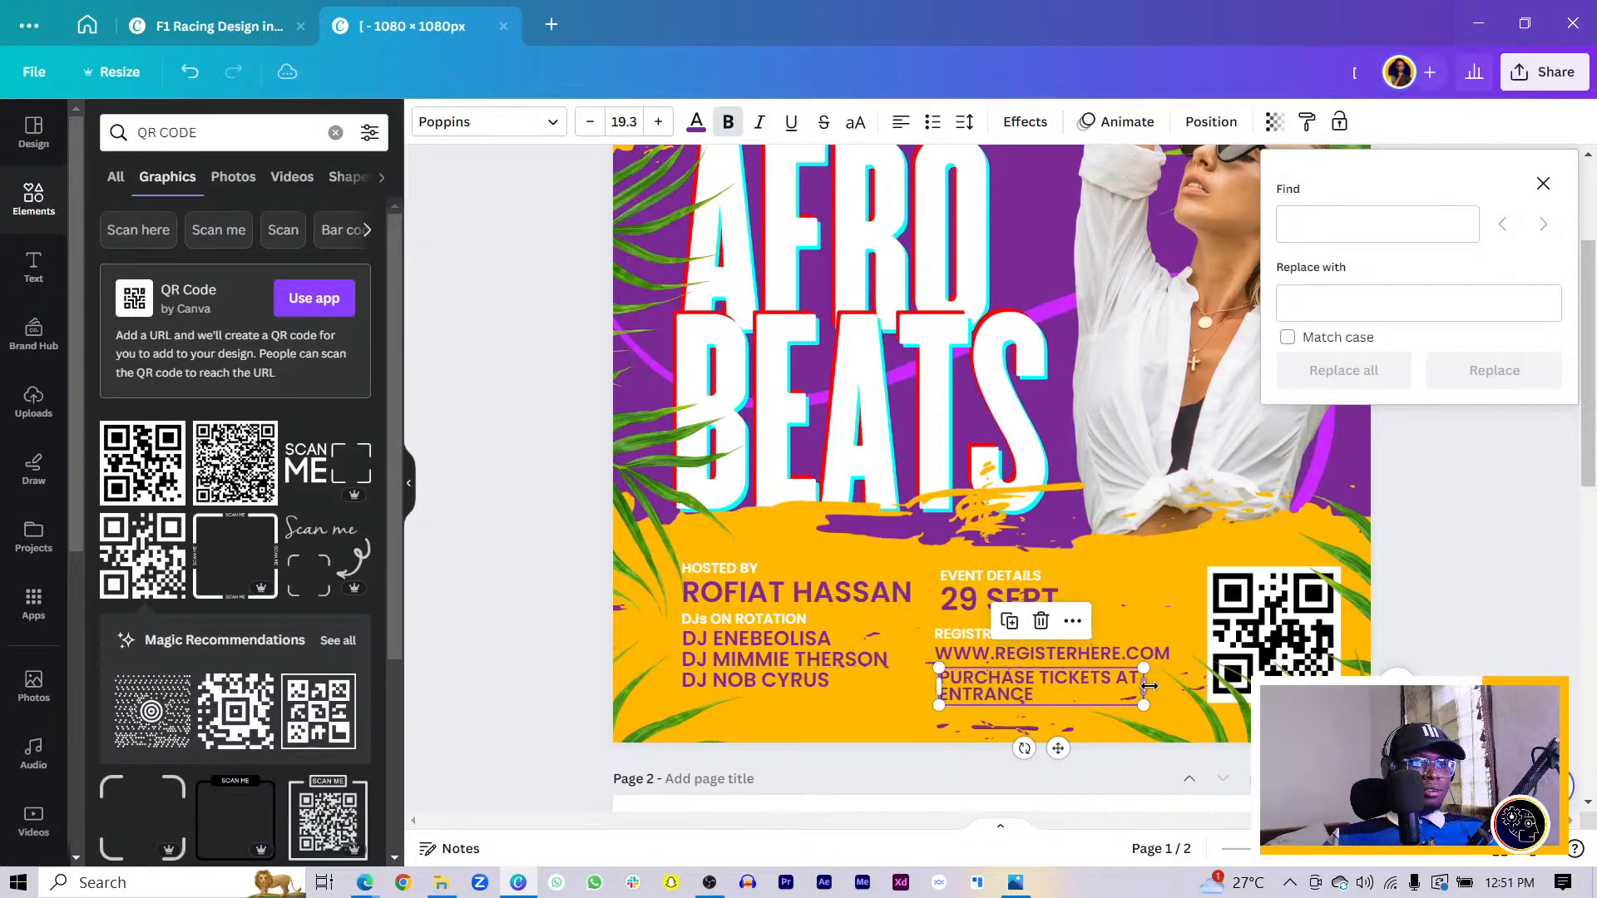
{"action": "left_click_drag", "start_coordinate": [1149, 686], "coordinate": [1130, 686]}
{"action": "left_click_drag", "start_coordinate": [1034, 682], "coordinate": [1030, 696]}
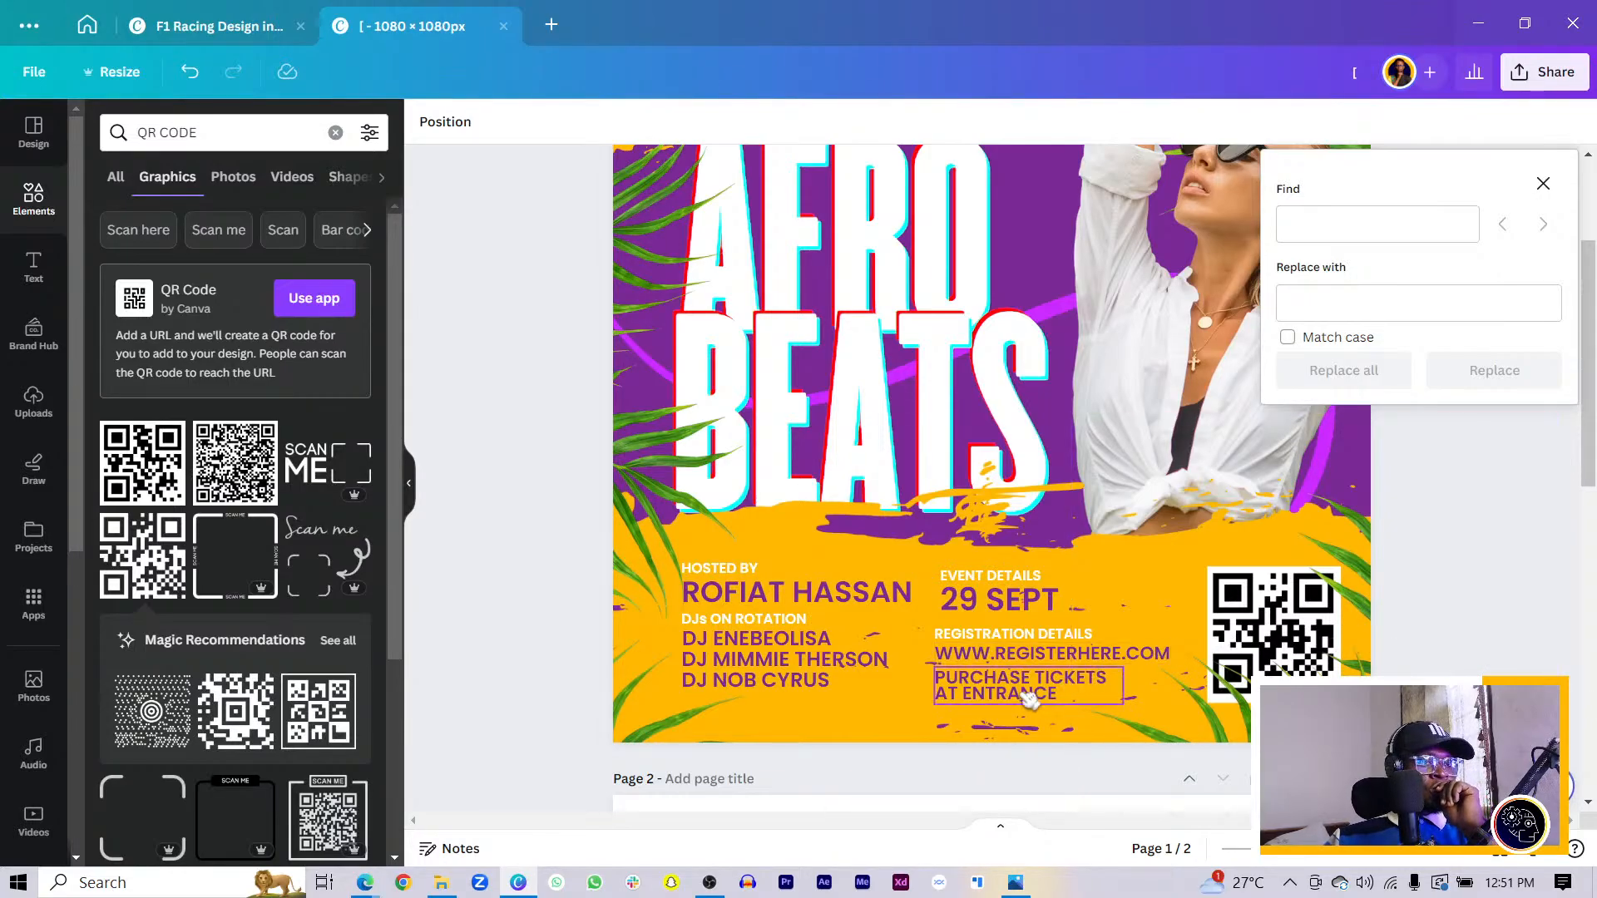
{"action": "left_click", "coordinate": [980, 701]}
{"action": "left_click_drag", "start_coordinate": [980, 695], "coordinate": [970, 692]}
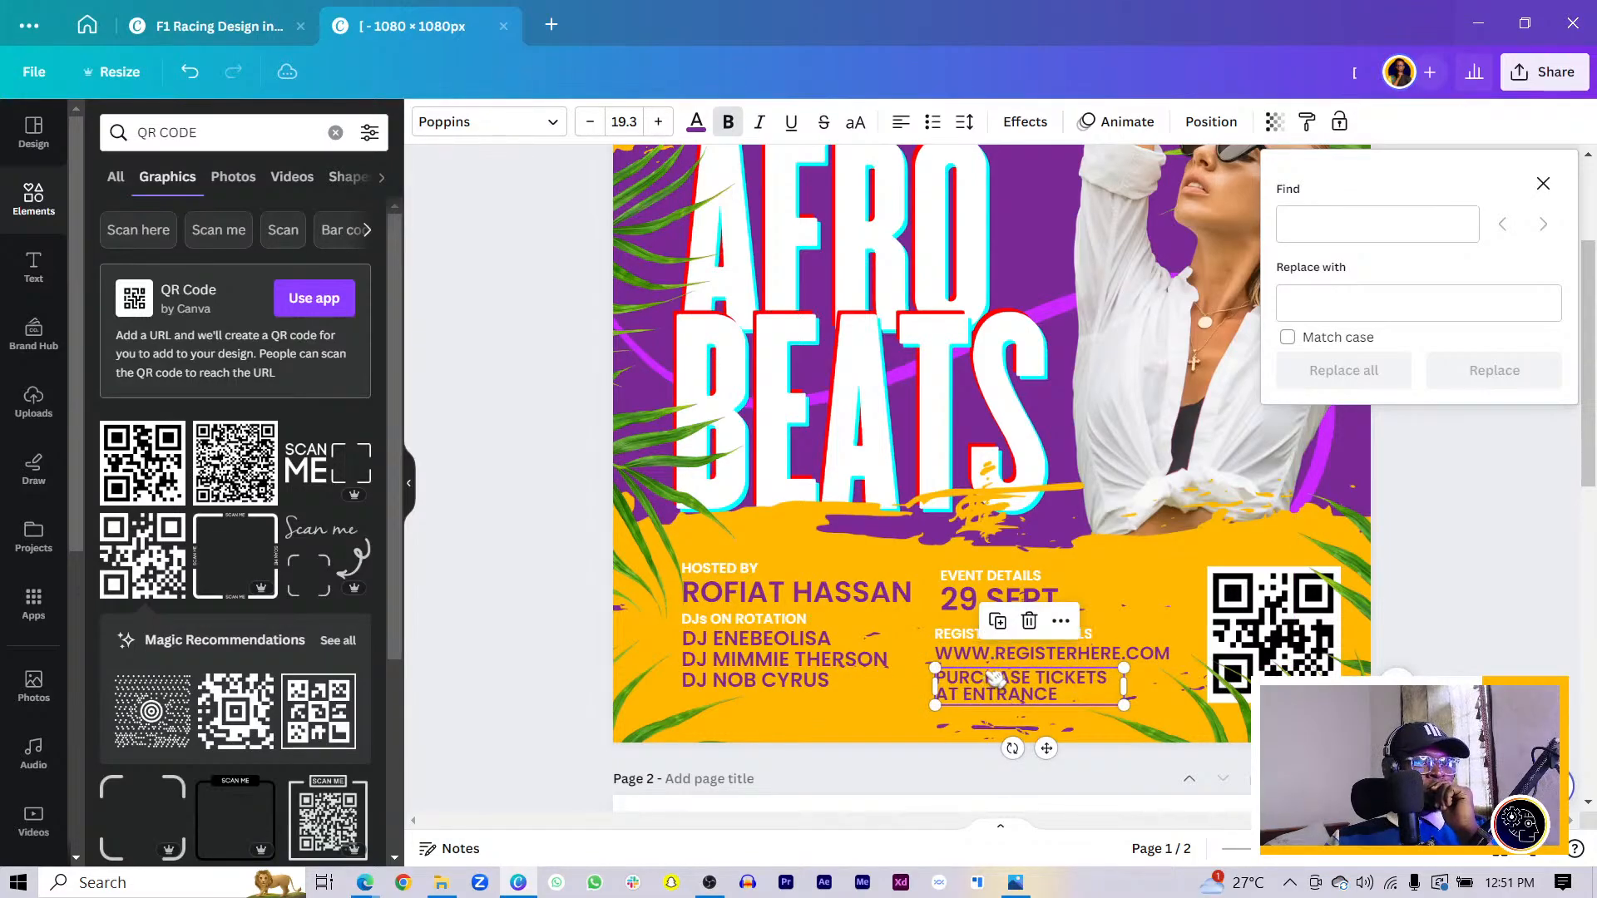
{"action": "left_click", "coordinate": [998, 662]}
{"action": "scroll", "coordinate": [1000, 660], "scroll_direction": "up", "scroll_amount": 3}
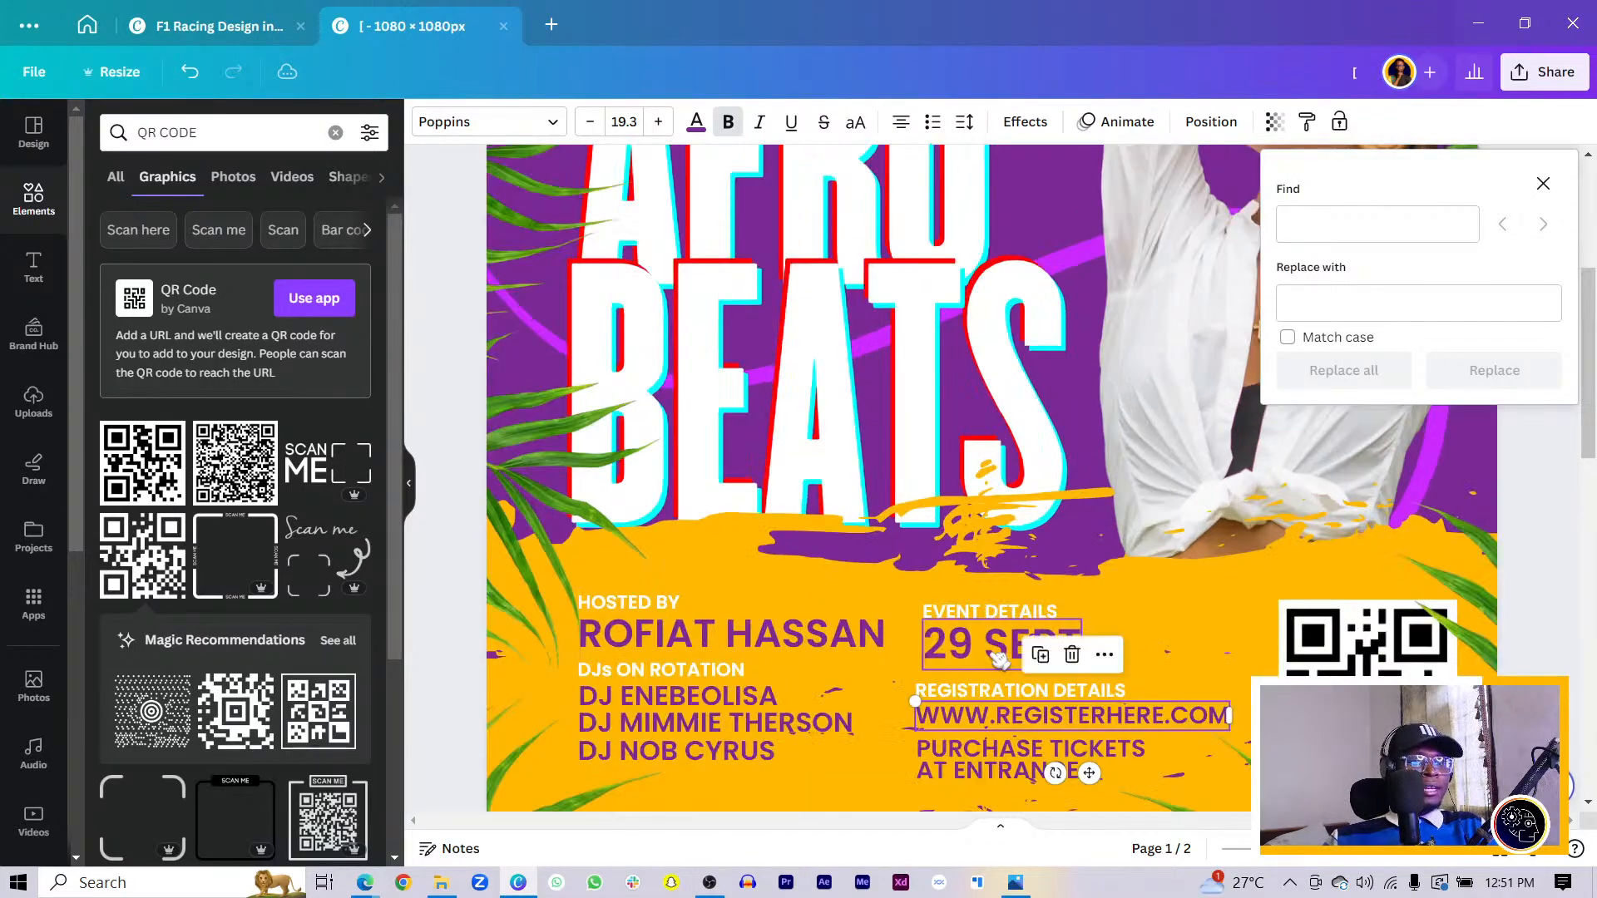
{"action": "scroll", "coordinate": [1001, 660], "scroll_direction": "down", "scroll_amount": 3}
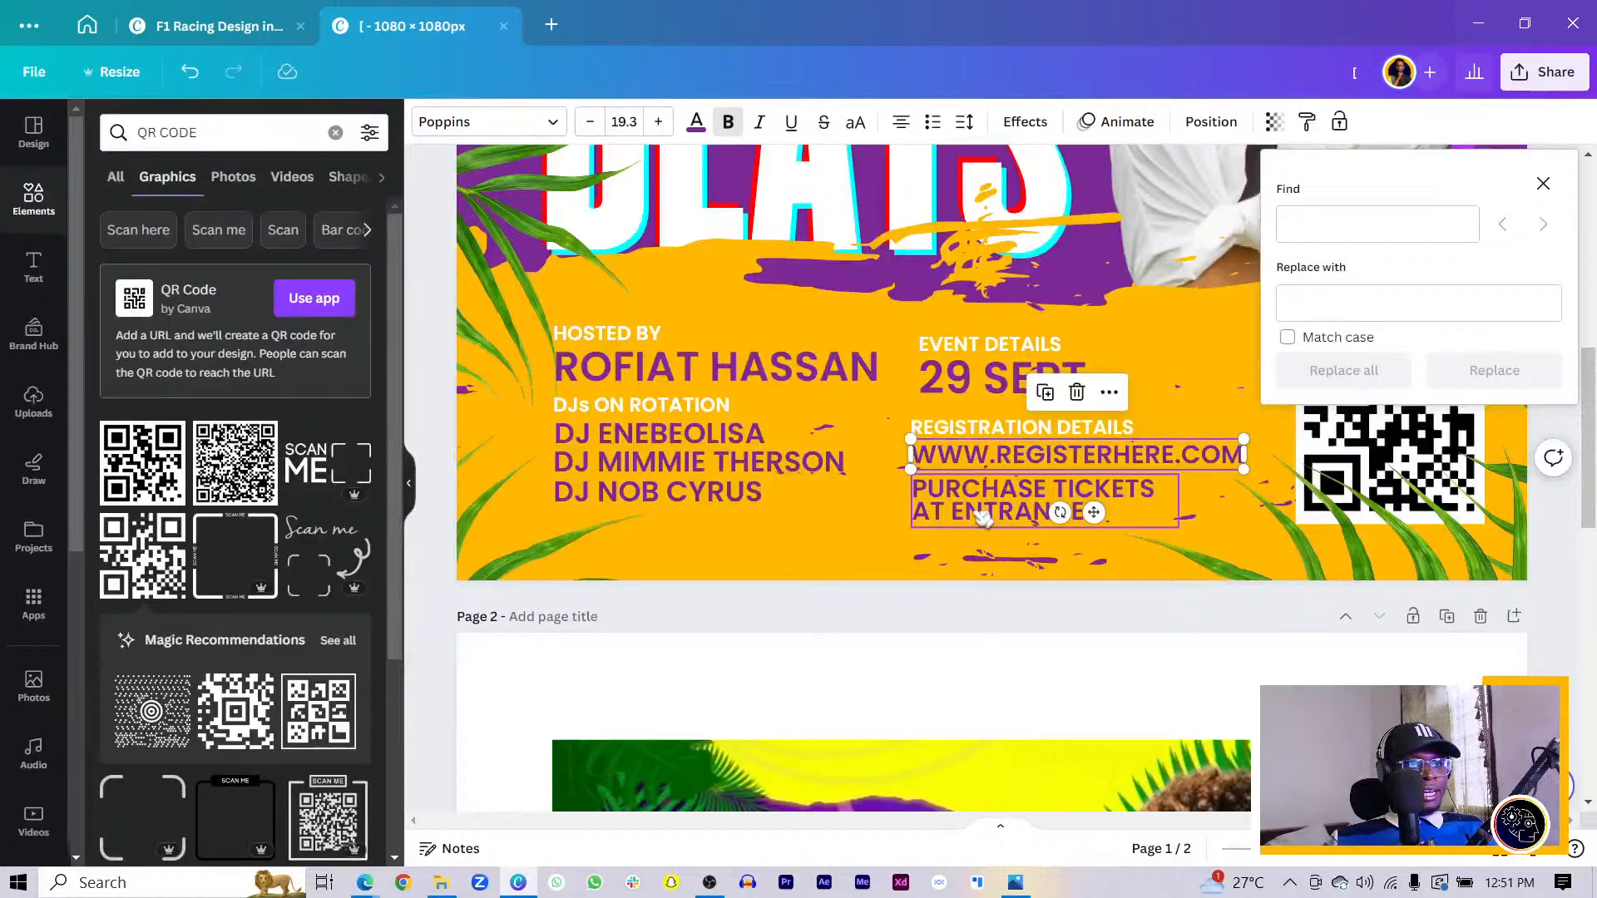
{"action": "left_click", "coordinate": [982, 516]}
{"action": "left_click", "coordinate": [900, 624]}
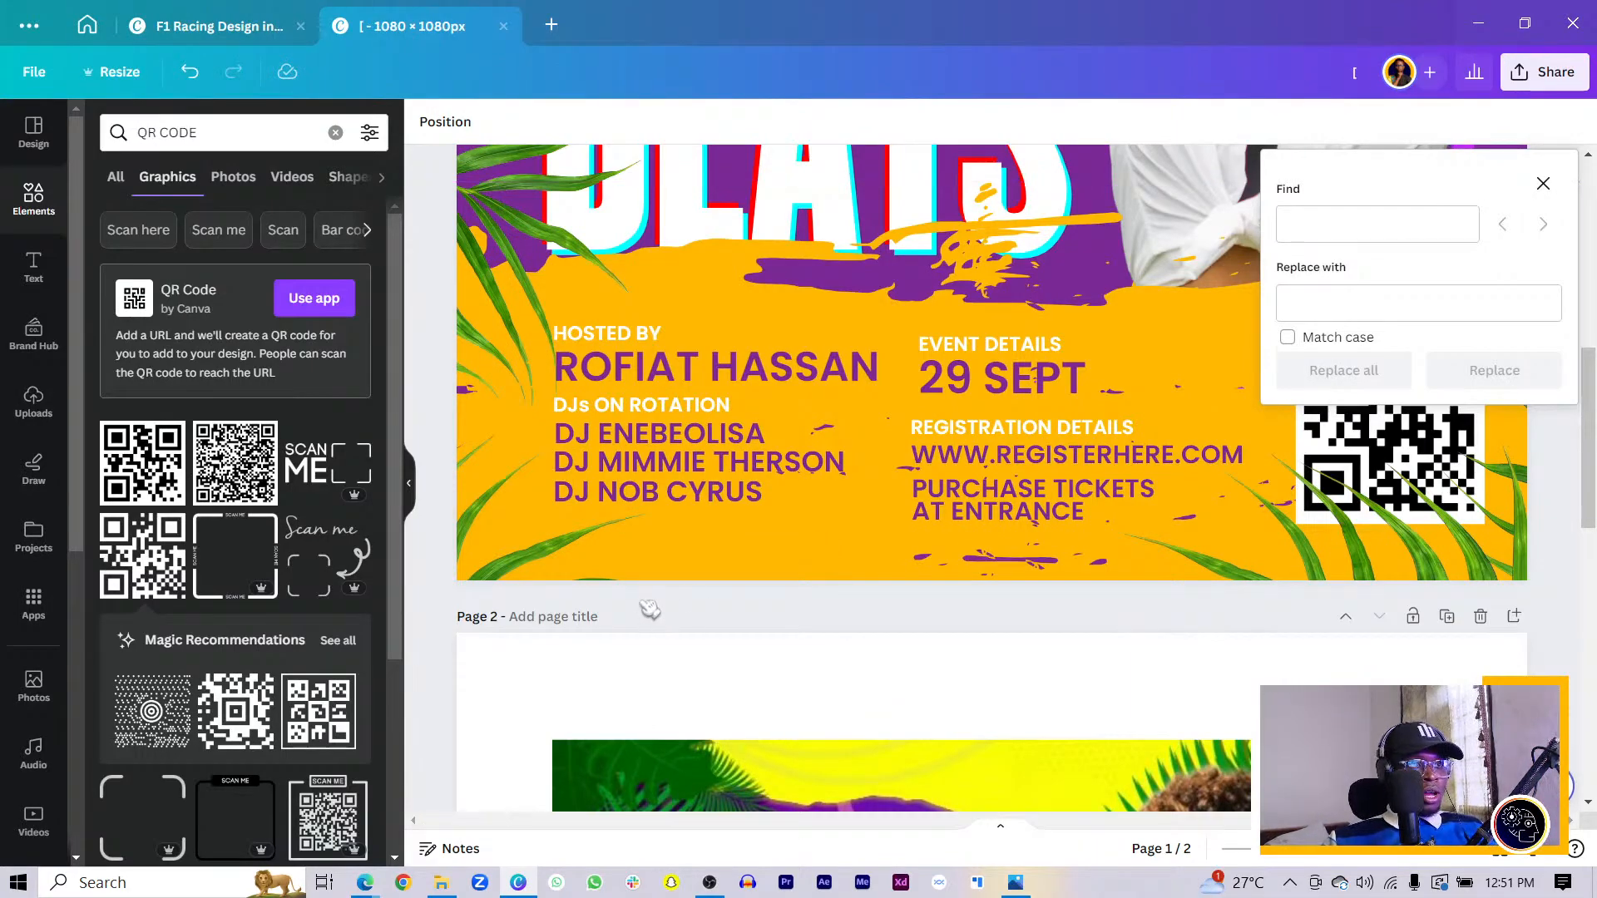
- Search the Elements panel for ARROW graphics
{"action": "left_click", "coordinate": [275, 131]}
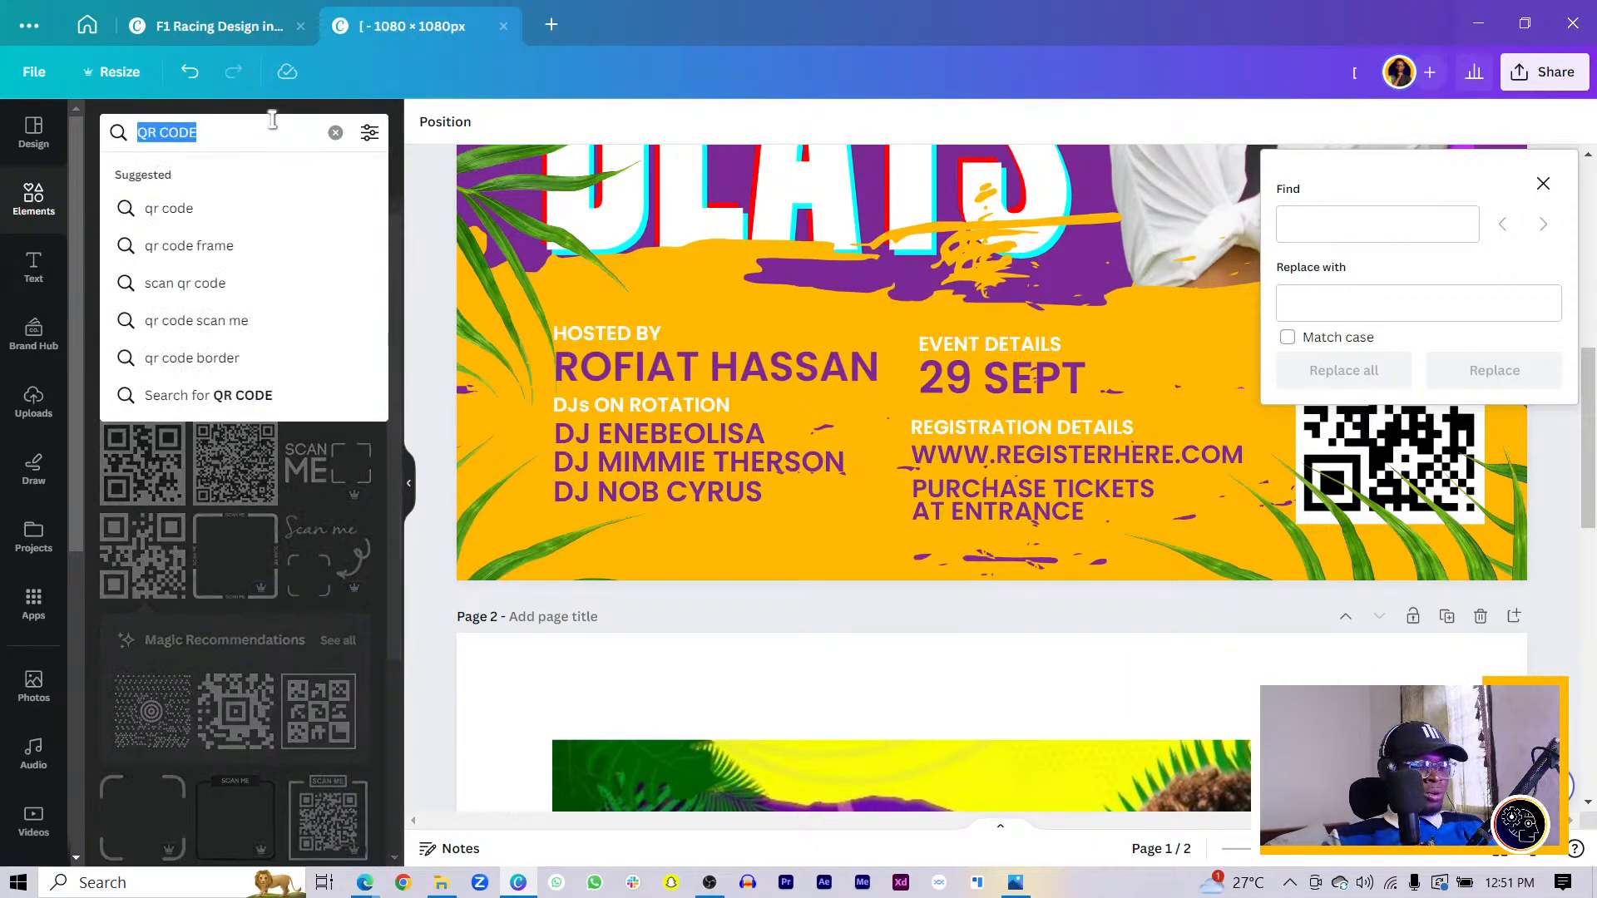
{"action": "type", "text": "ARROW"}
{"action": "key", "text": "Return"}
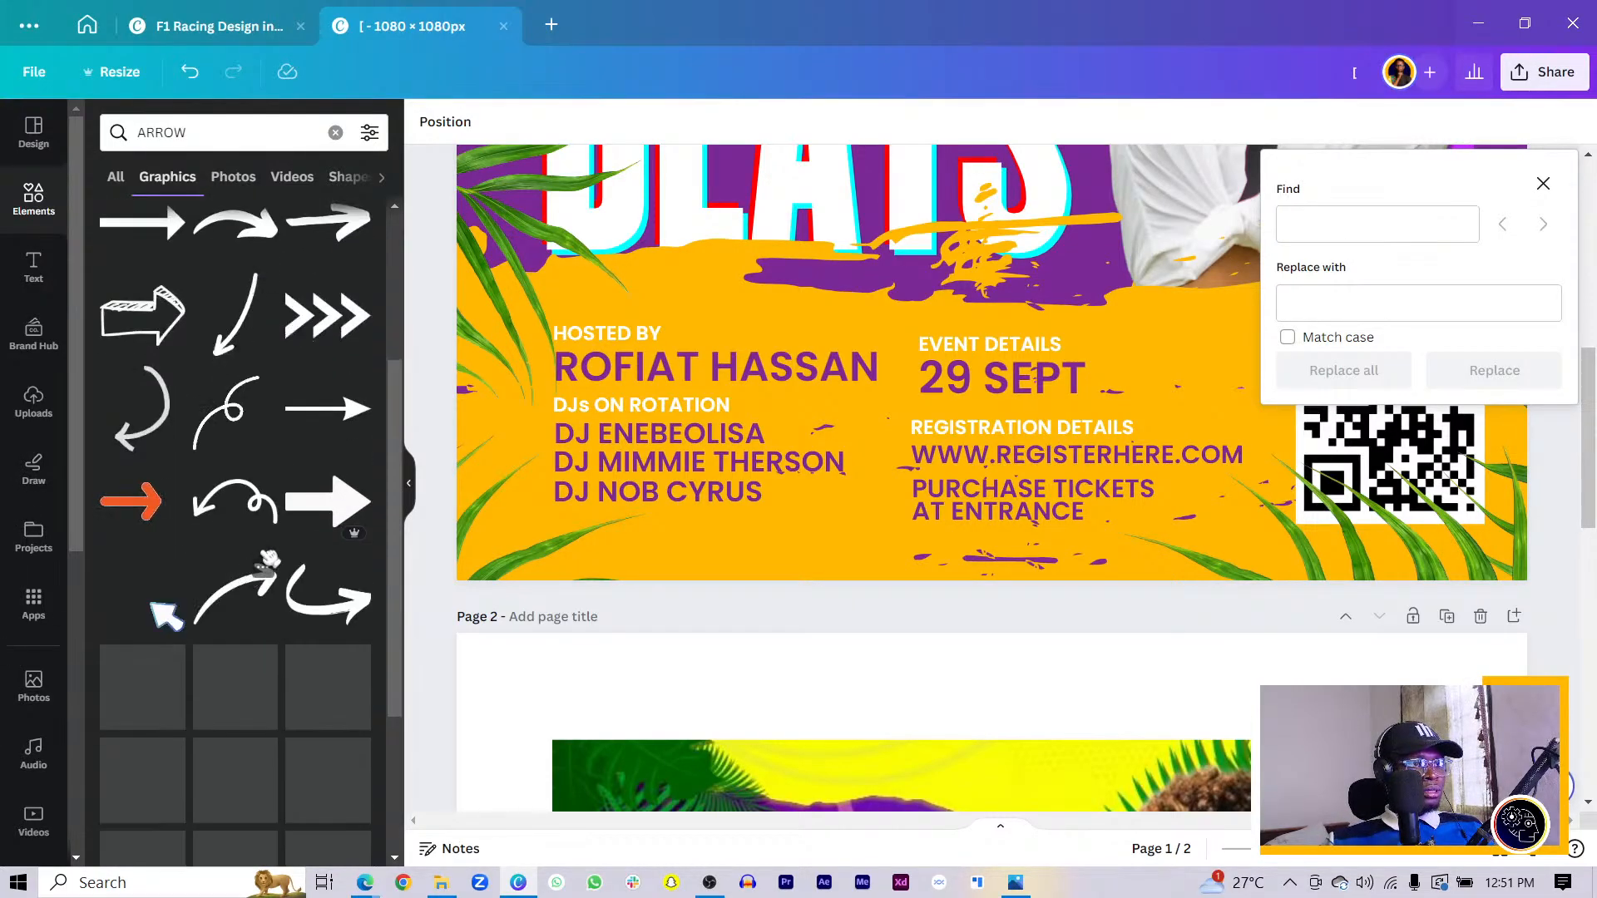
- Start a quick search for a triangle shape with /TRIAN
{"action": "left_click", "coordinate": [206, 138]}
{"action": "double_click", "coordinate": [205, 140]}
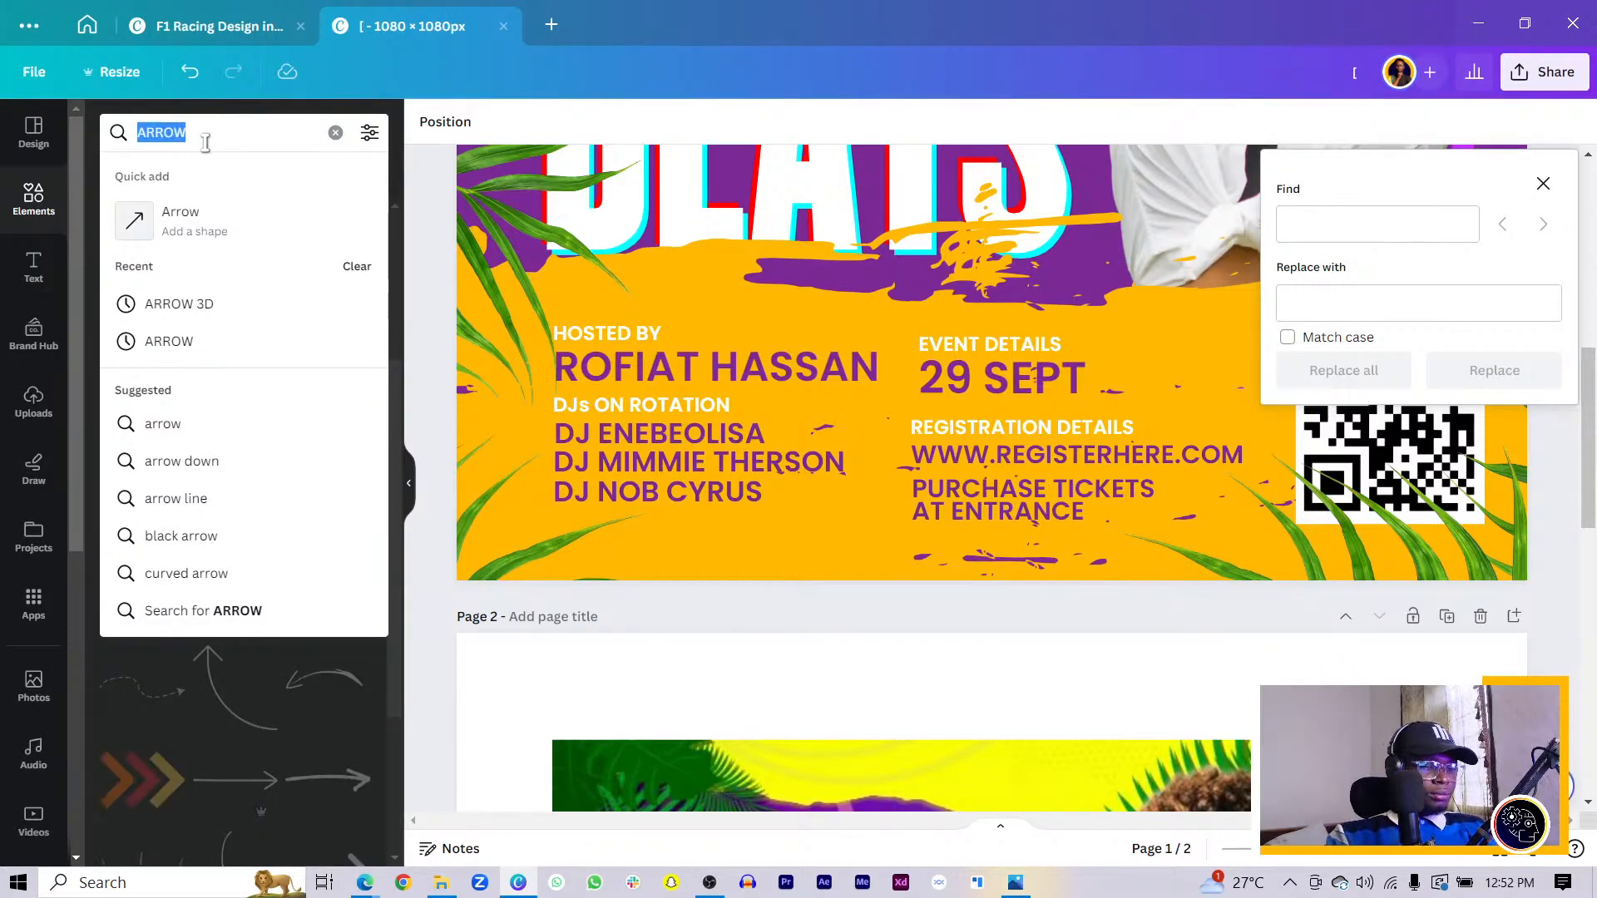
{"action": "left_click", "coordinate": [832, 612]}
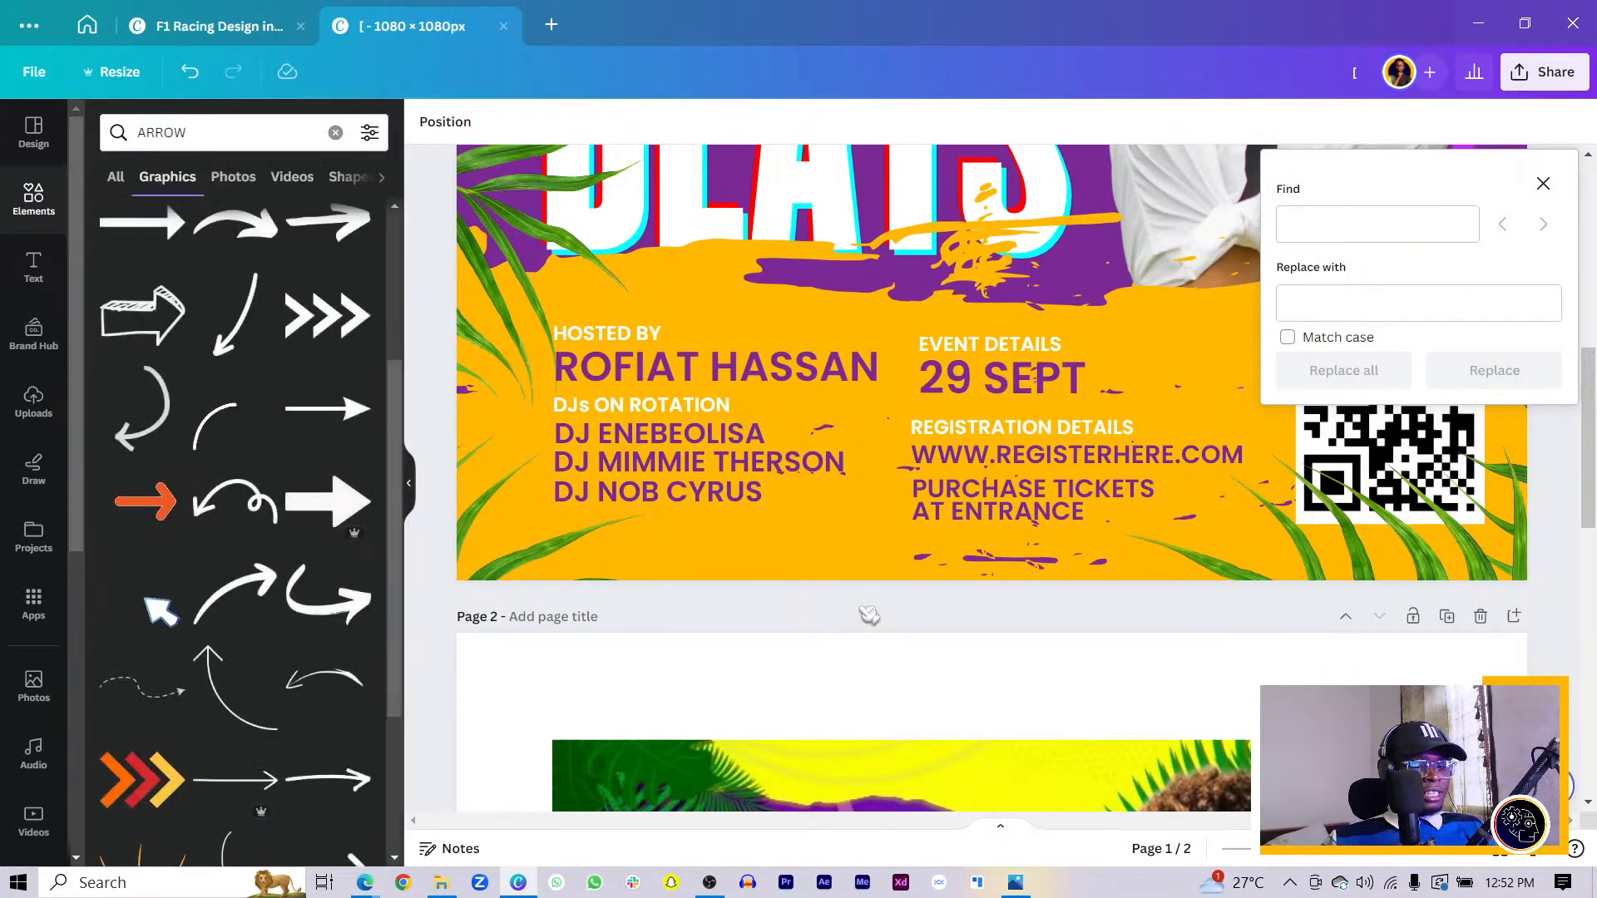
{"action": "type", "text": "/"}
{"action": "type", "text": "TRIAN"}
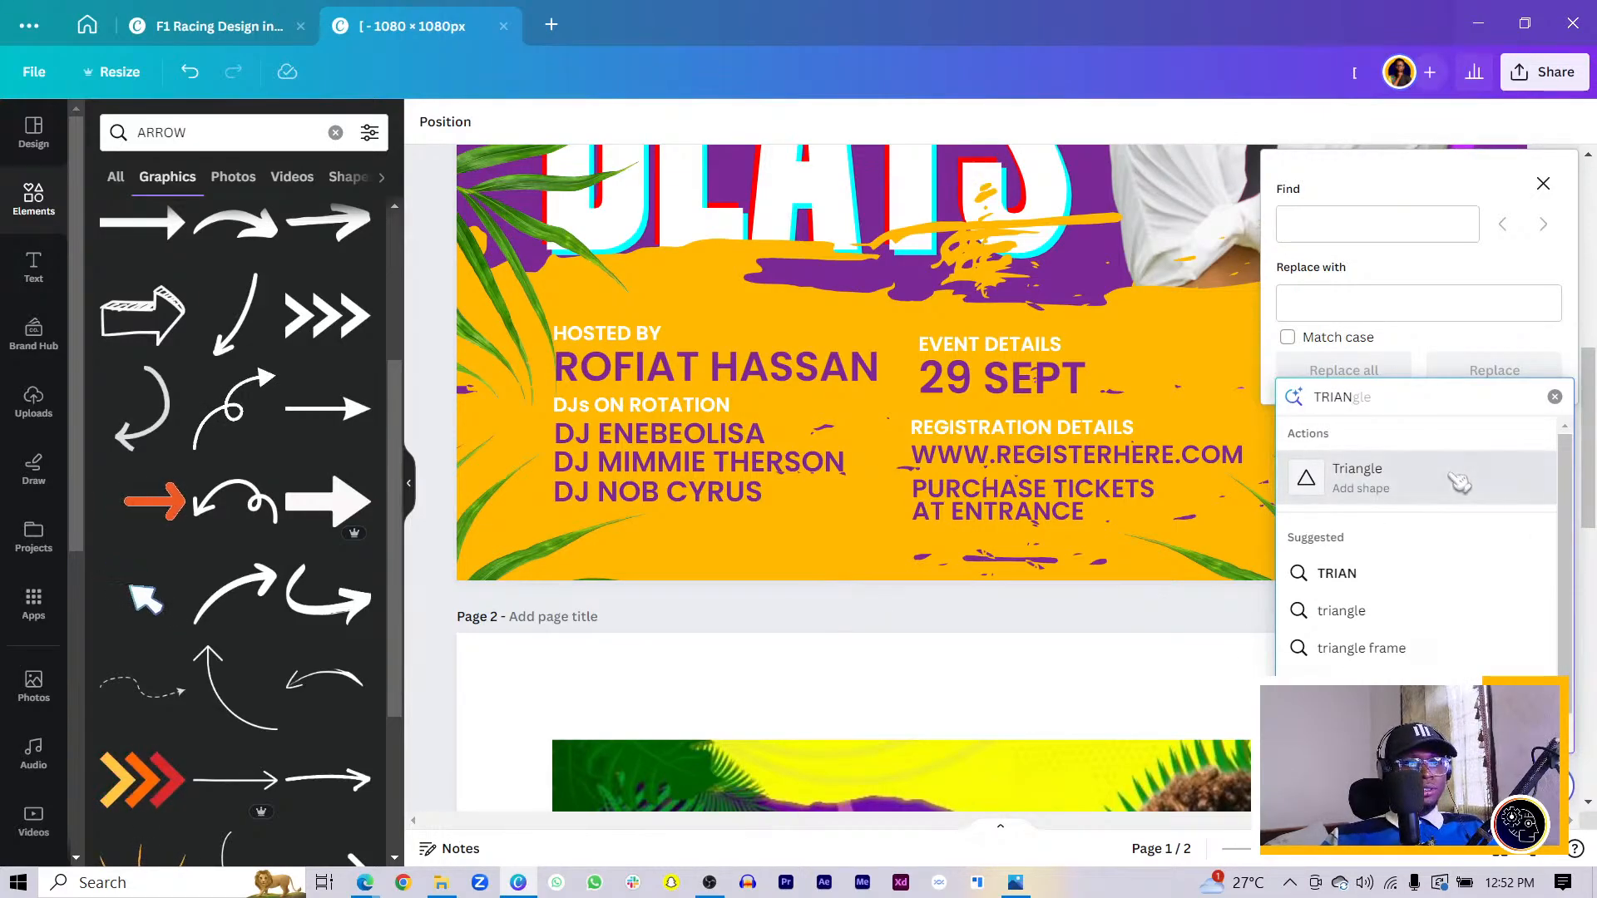
- Add a Triangle shape rotated to point right, shrunk and placed beside the registration URL
{"action": "key", "text": "Return"}
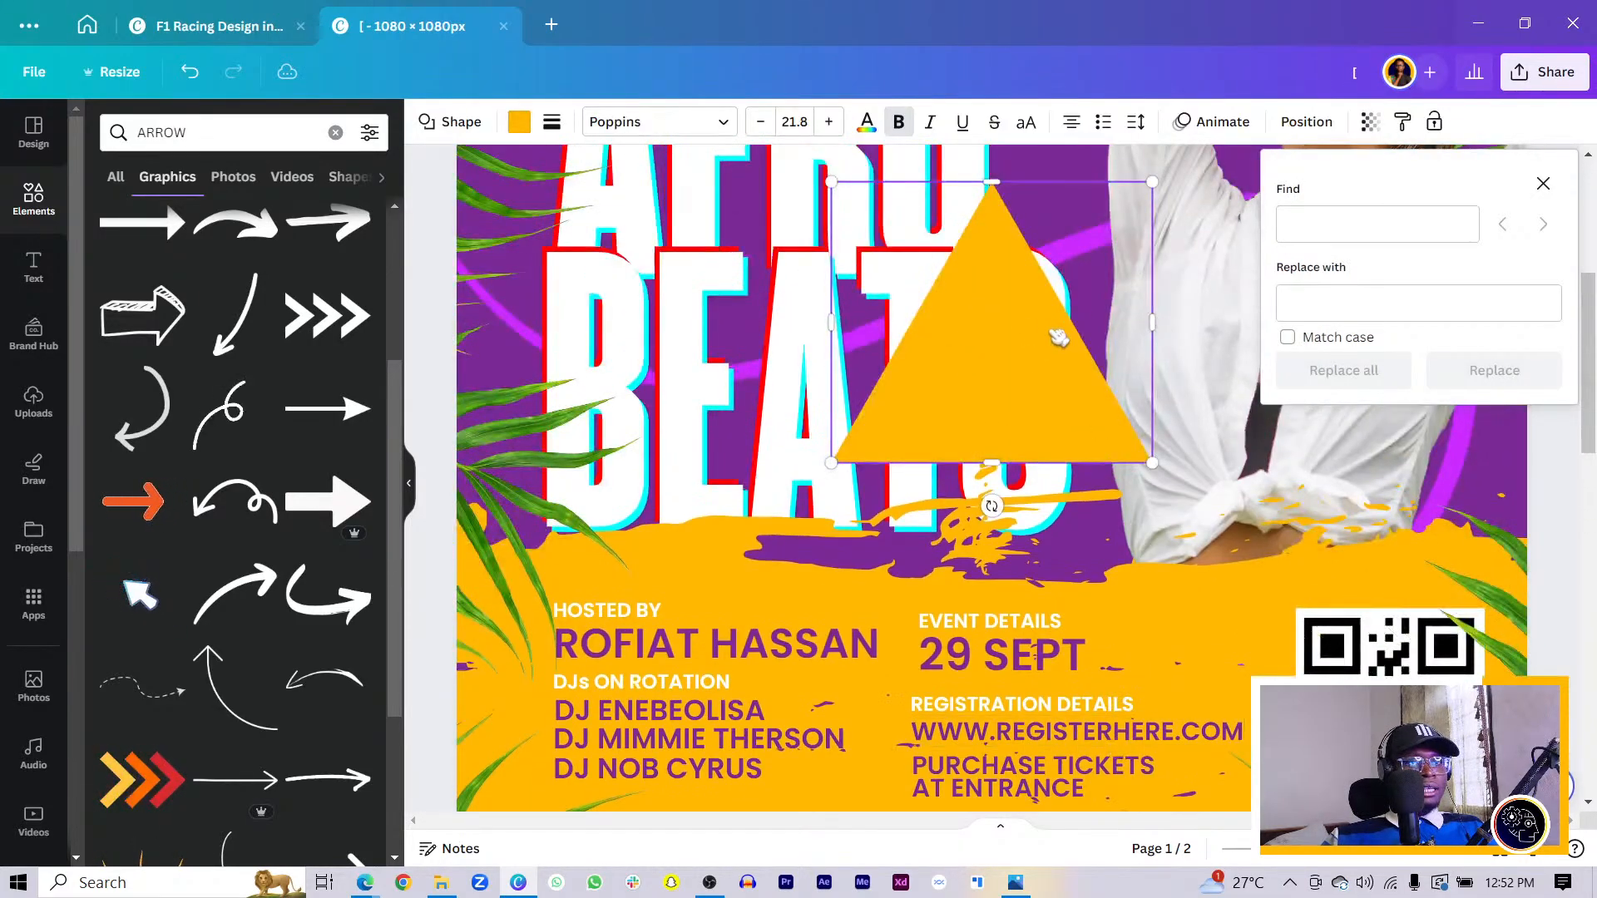
{"action": "left_click", "coordinate": [1541, 178]}
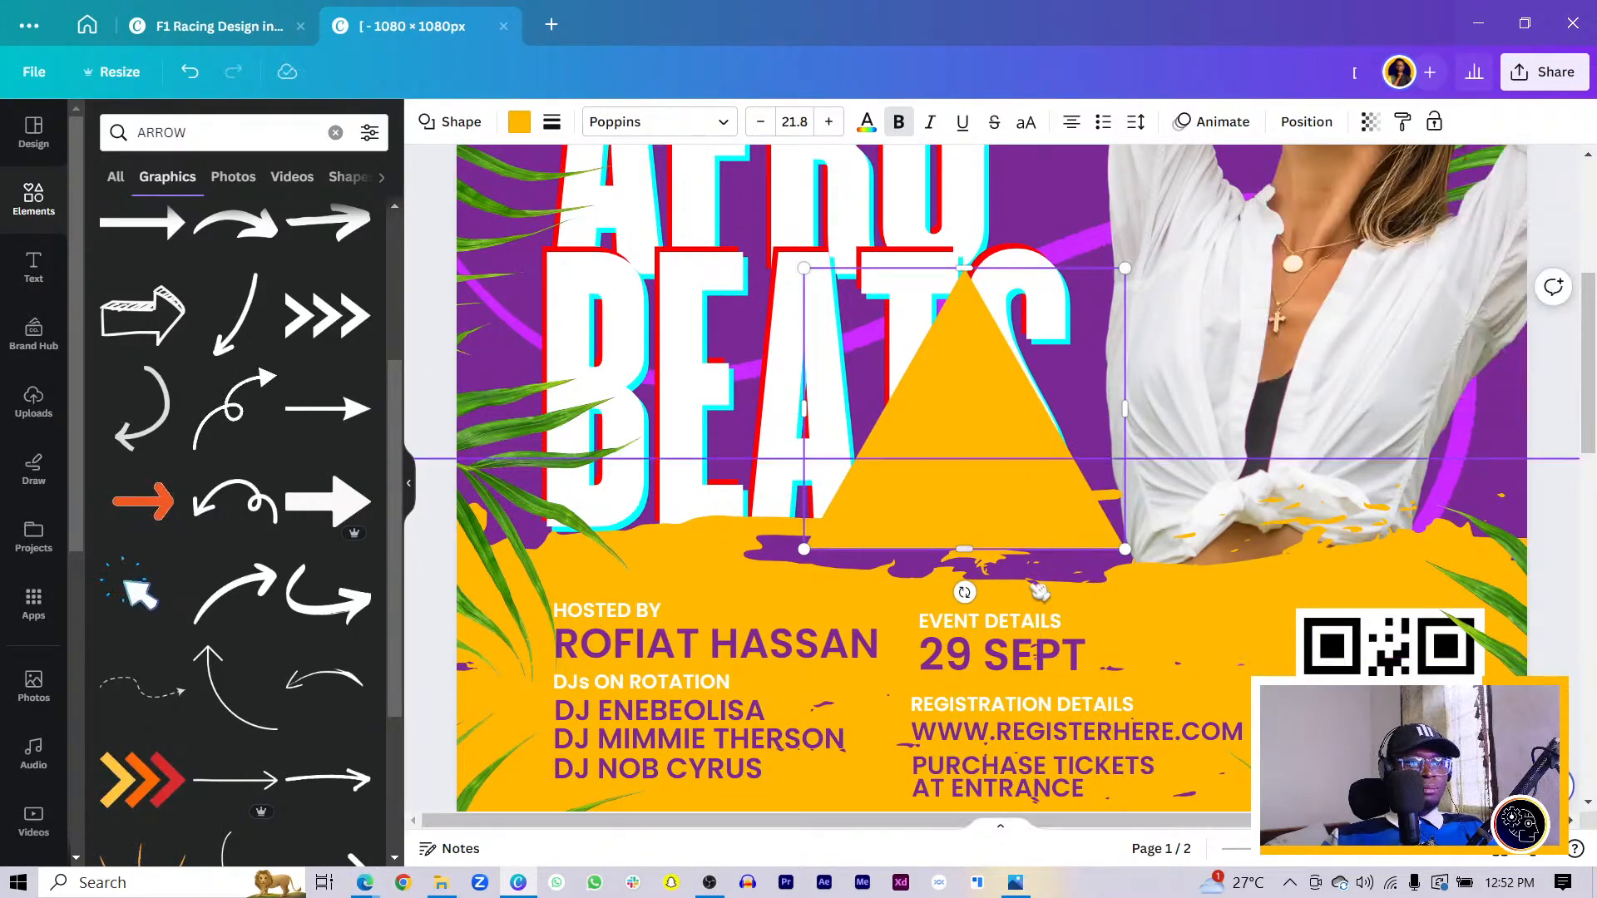
{"action": "left_click_drag", "start_coordinate": [962, 592], "coordinate": [734, 418]}
{"action": "left_click_drag", "start_coordinate": [1106, 248], "coordinate": [846, 546]}
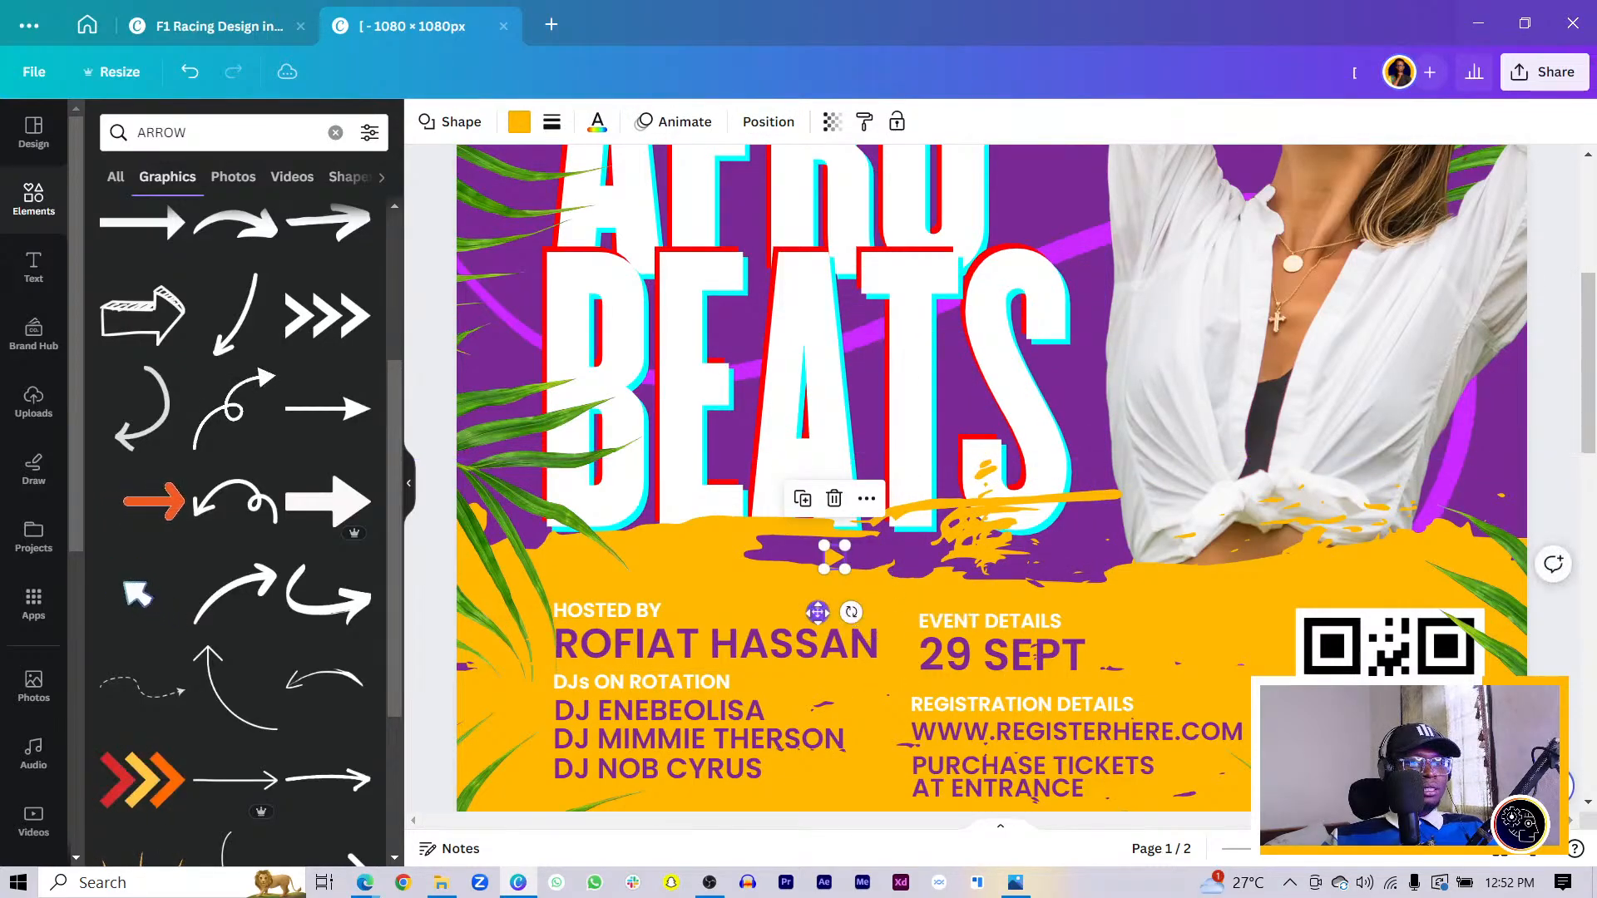
{"action": "left_click_drag", "start_coordinate": [818, 612], "coordinate": [882, 782]}
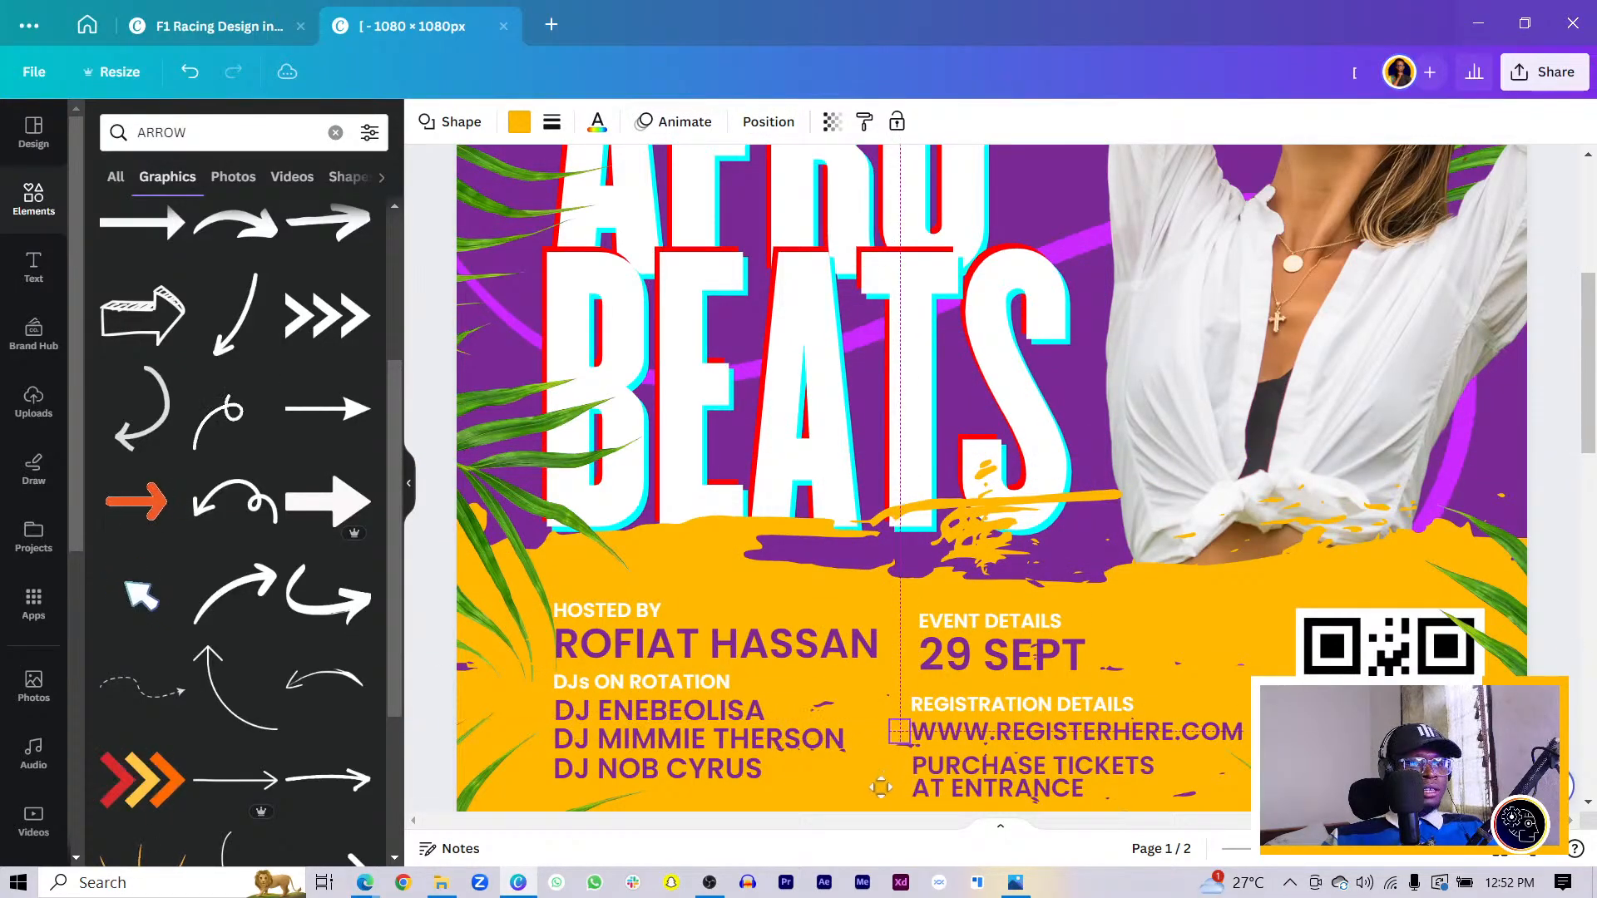
- Color the triangle white, resize it to 20×17, and duplicate it
{"action": "left_click", "coordinate": [520, 123]}
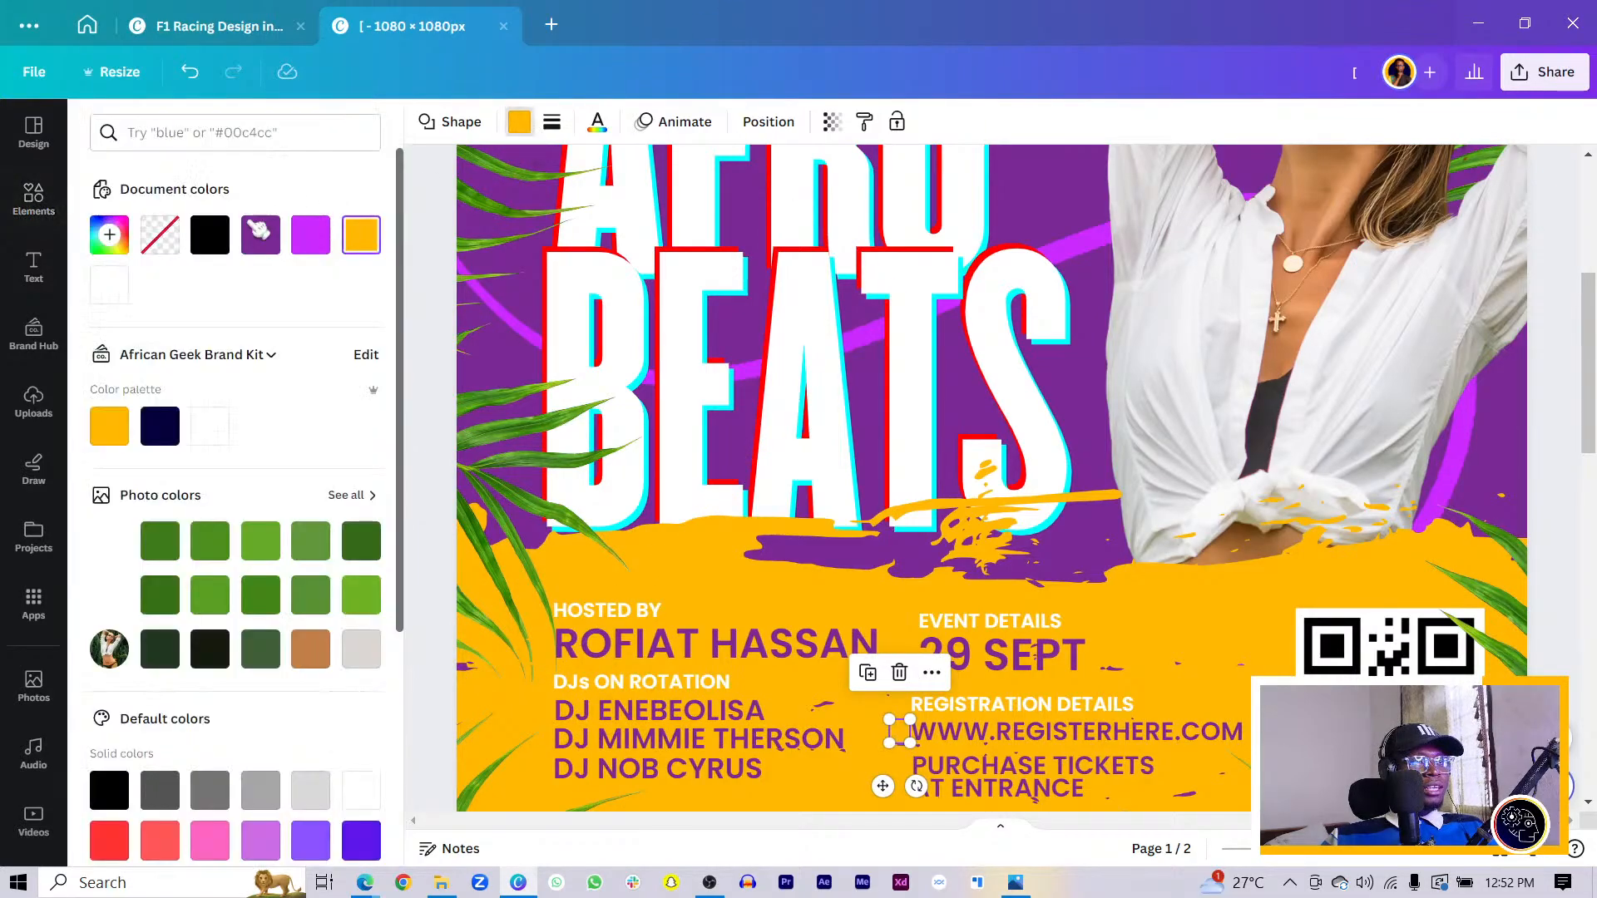
{"action": "left_click", "coordinate": [124, 301]}
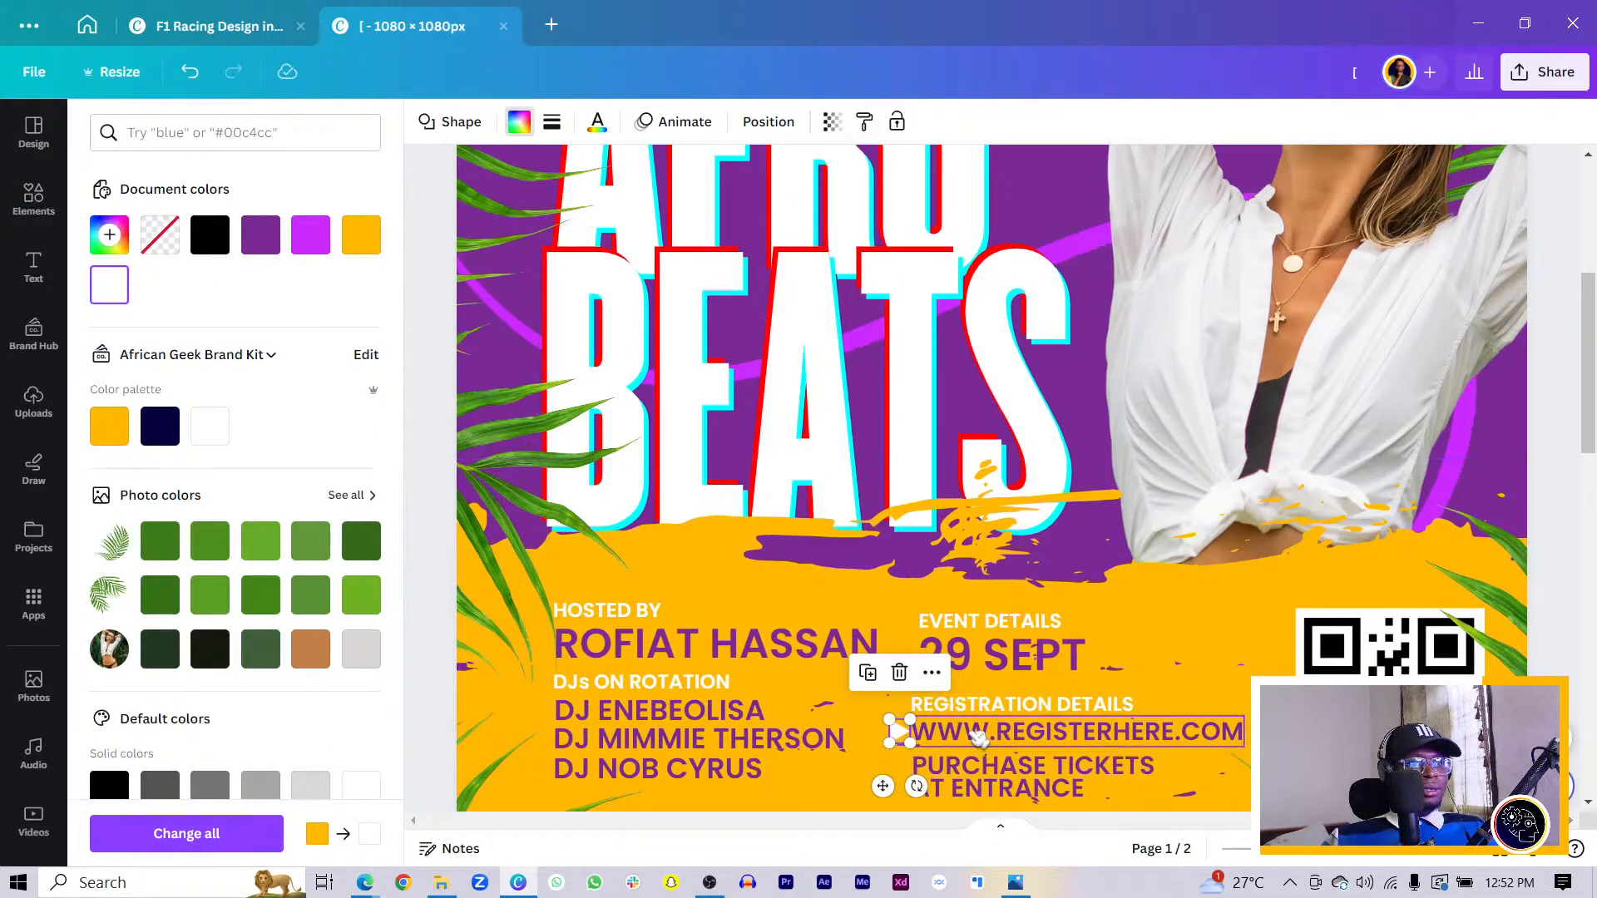
{"action": "left_click", "coordinate": [972, 742]}
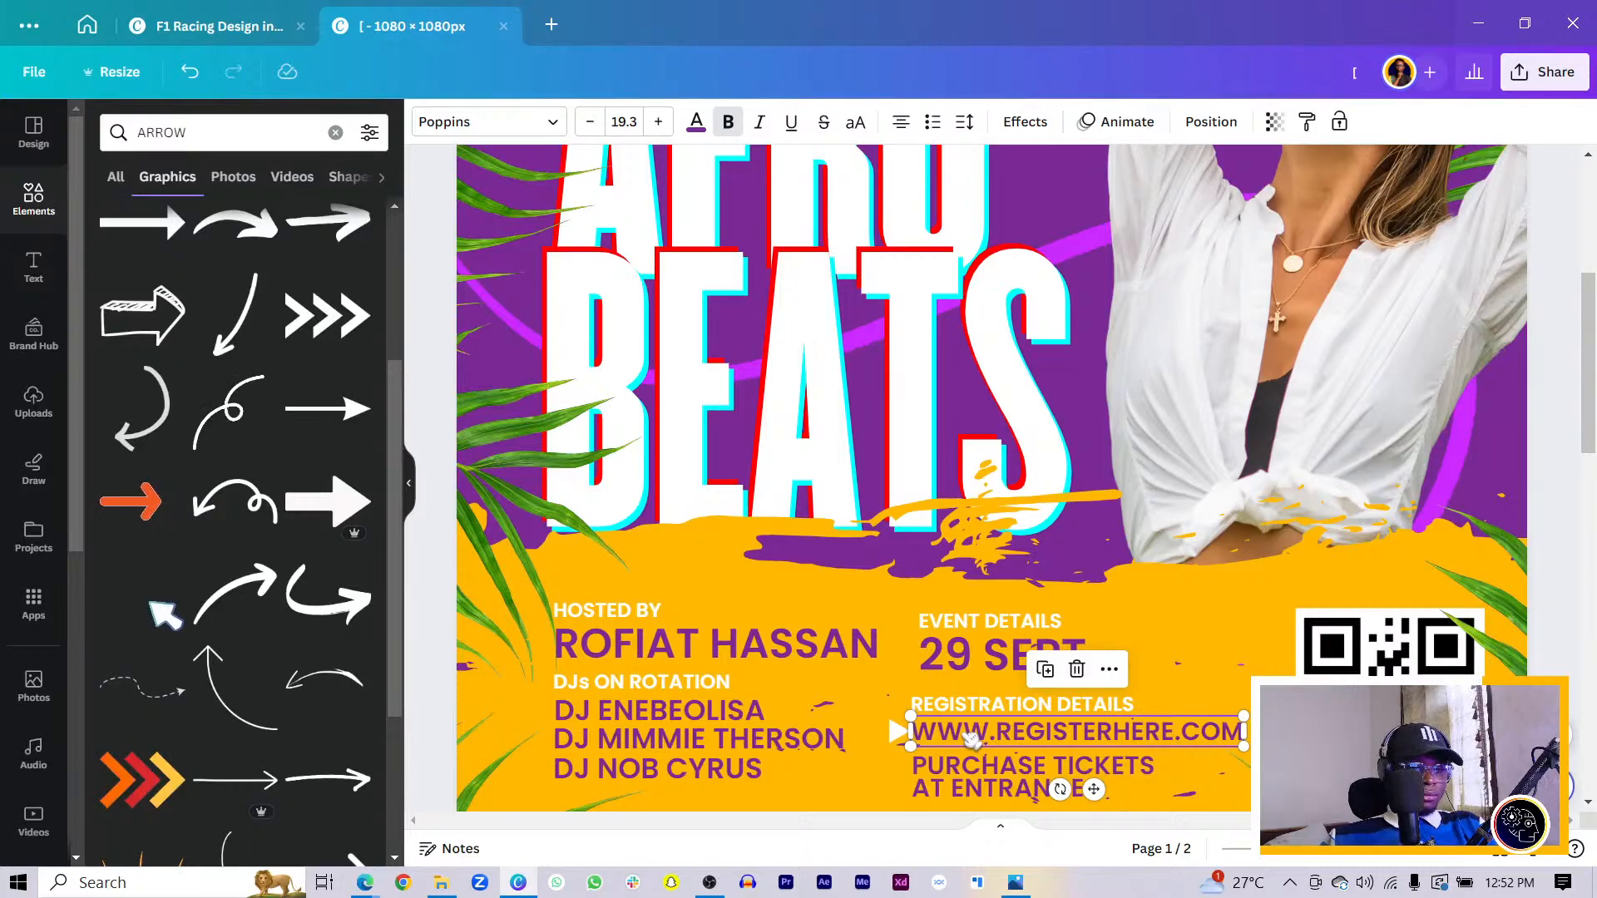
{"action": "scroll", "coordinate": [971, 743], "scroll_direction": "up", "scroll_amount": 5}
{"action": "scroll", "coordinate": [760, 623], "scroll_direction": "down", "scroll_amount": 5}
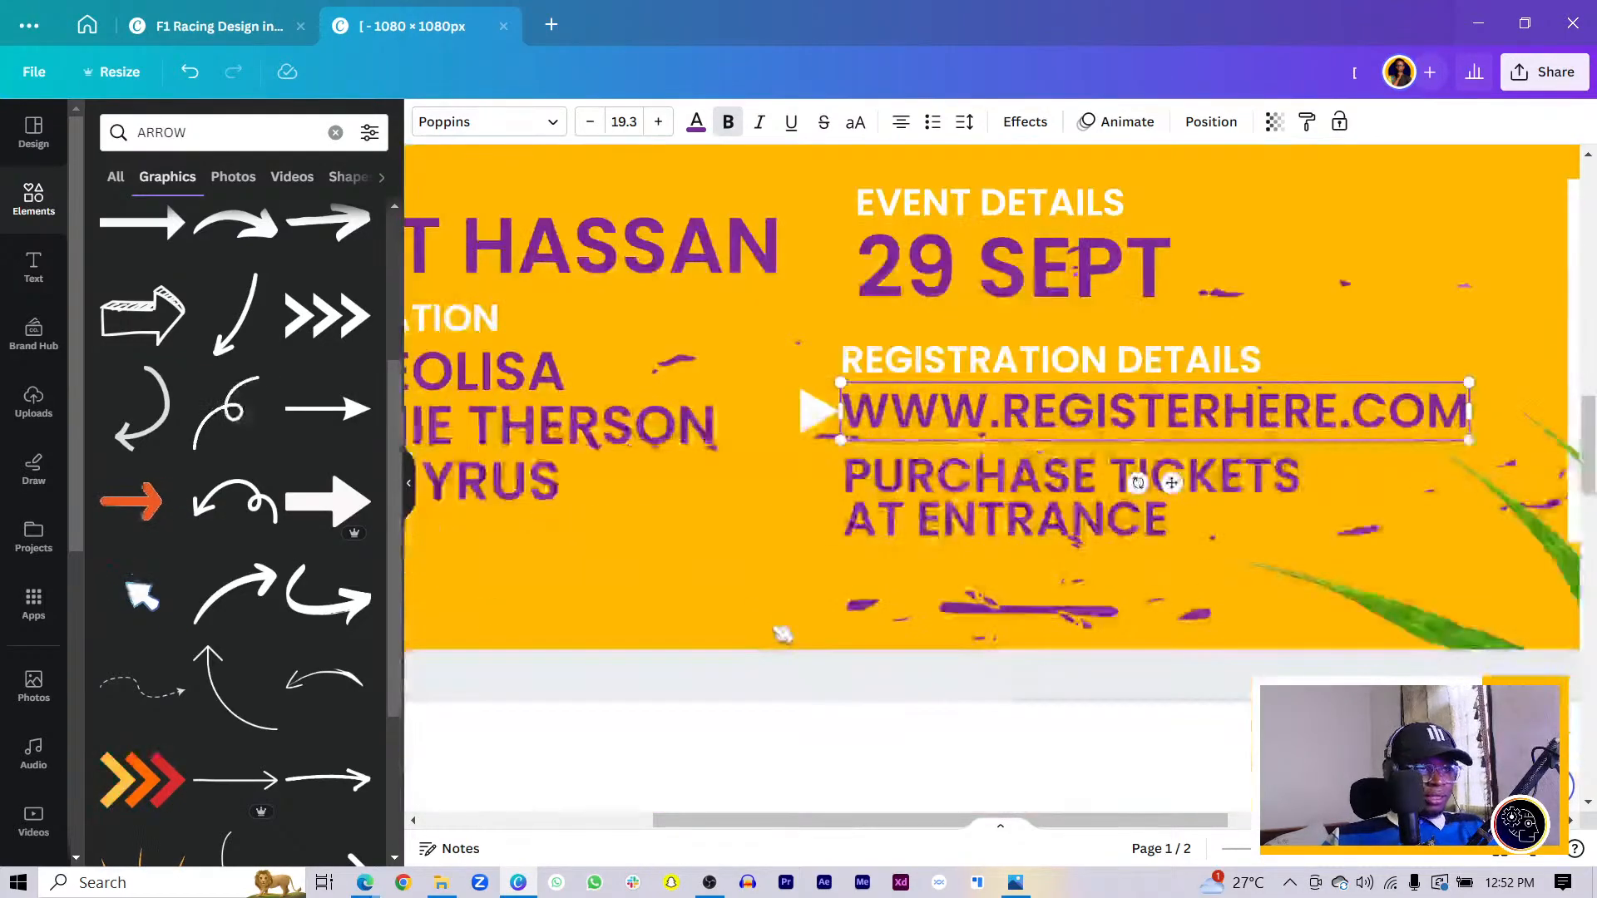
{"action": "left_click", "coordinate": [810, 409]}
{"action": "left_click_drag", "start_coordinate": [839, 431], "coordinate": [813, 475]}
{"action": "key", "text": "ctrl+d"}
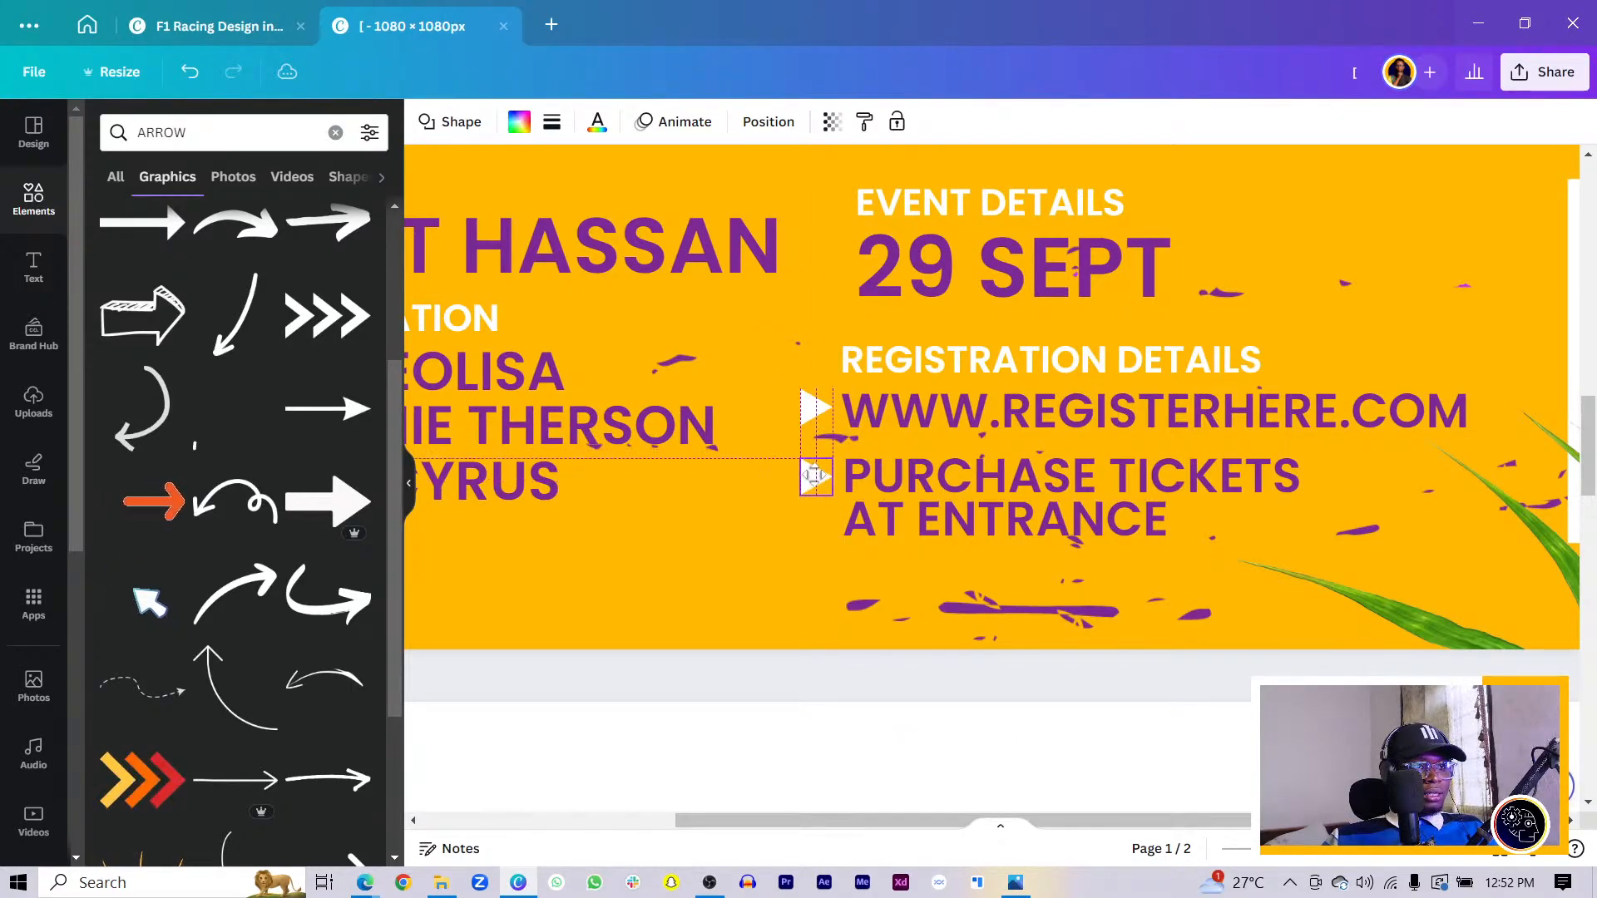
- Move the URL and ticket lines with their triangle bullets right together
{"action": "left_click", "coordinate": [857, 476], "text": "shift"}
{"action": "left_click", "coordinate": [915, 413], "text": "shift"}
{"action": "left_click", "coordinate": [818, 407], "text": "shift"}
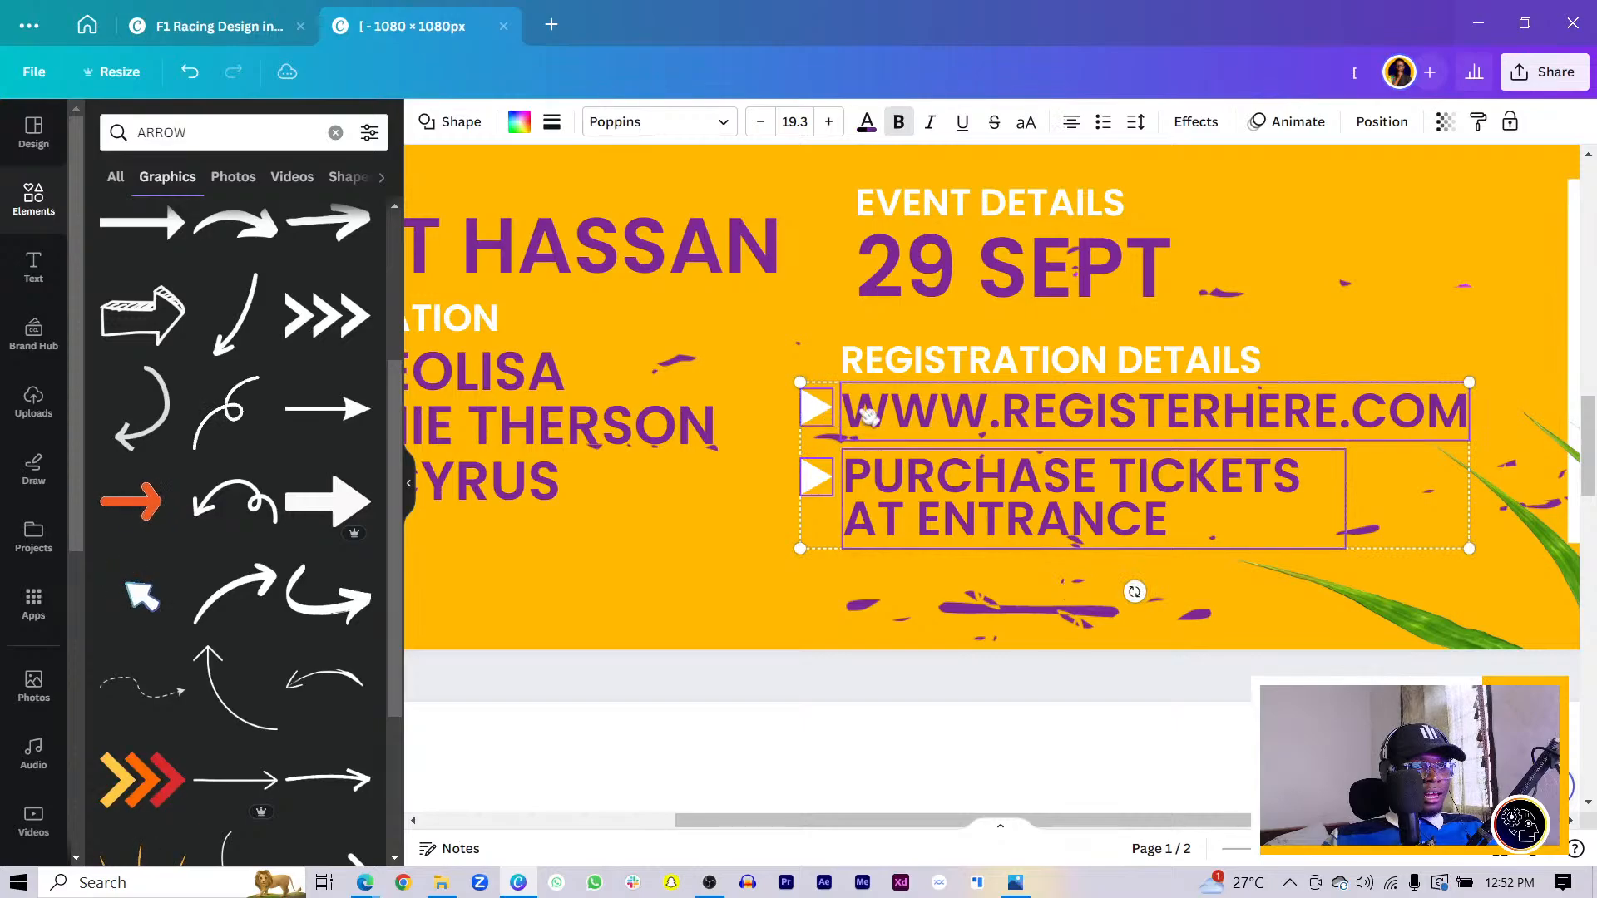
{"action": "left_click_drag", "start_coordinate": [868, 415], "coordinate": [957, 412]}
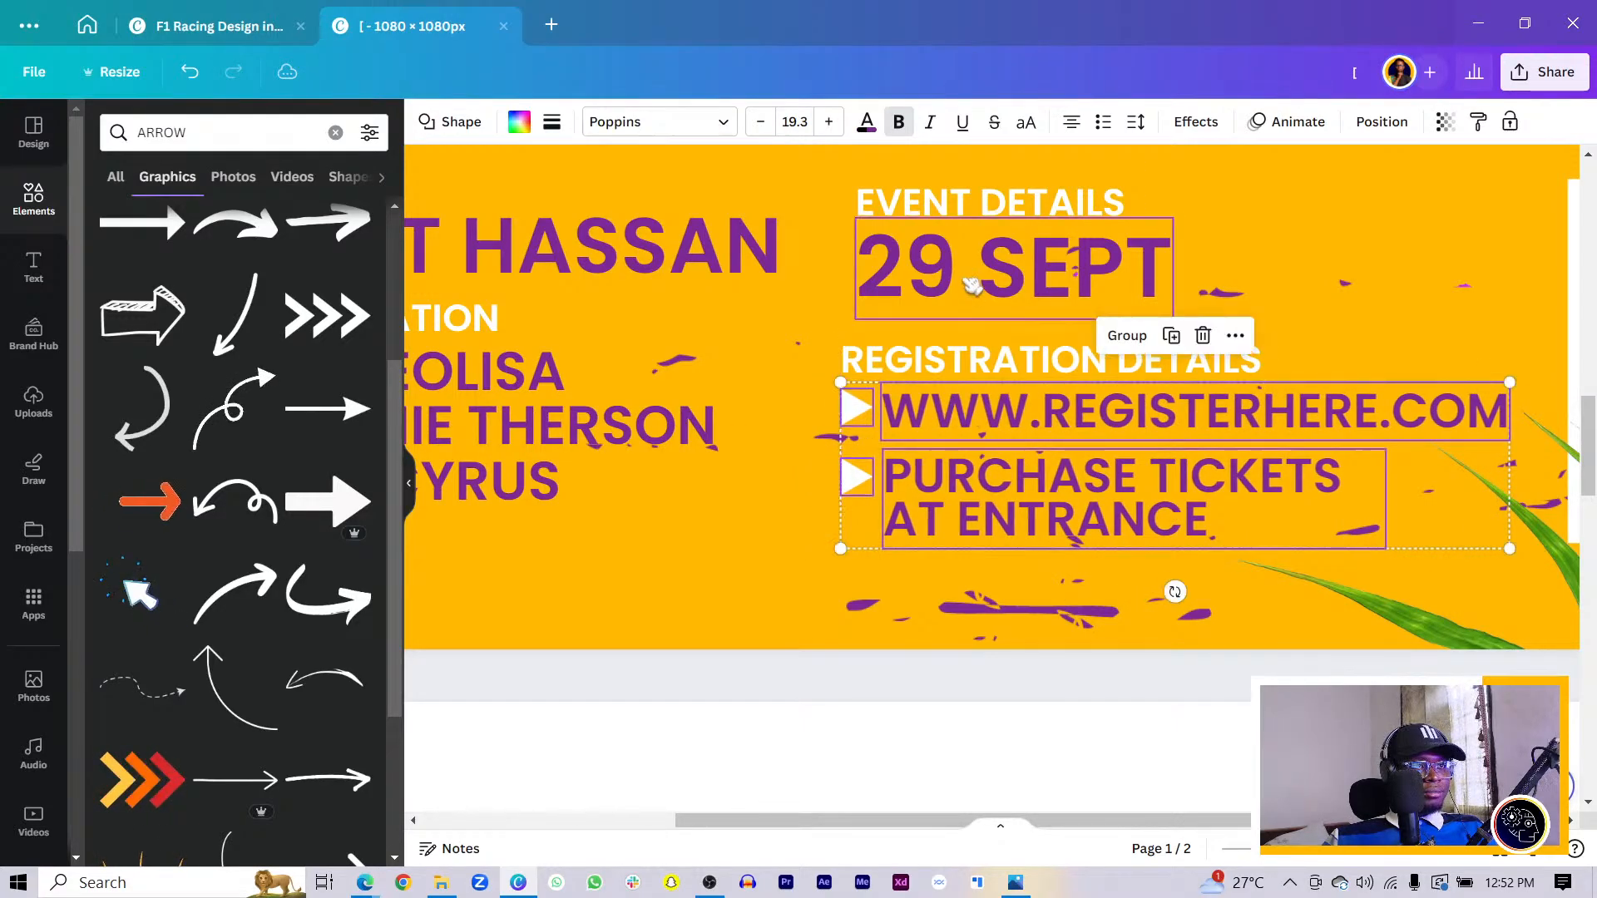
- Shift the whole block from EVENT DETAILS down to the ticket line slightly right
{"action": "left_click", "coordinate": [958, 266]}
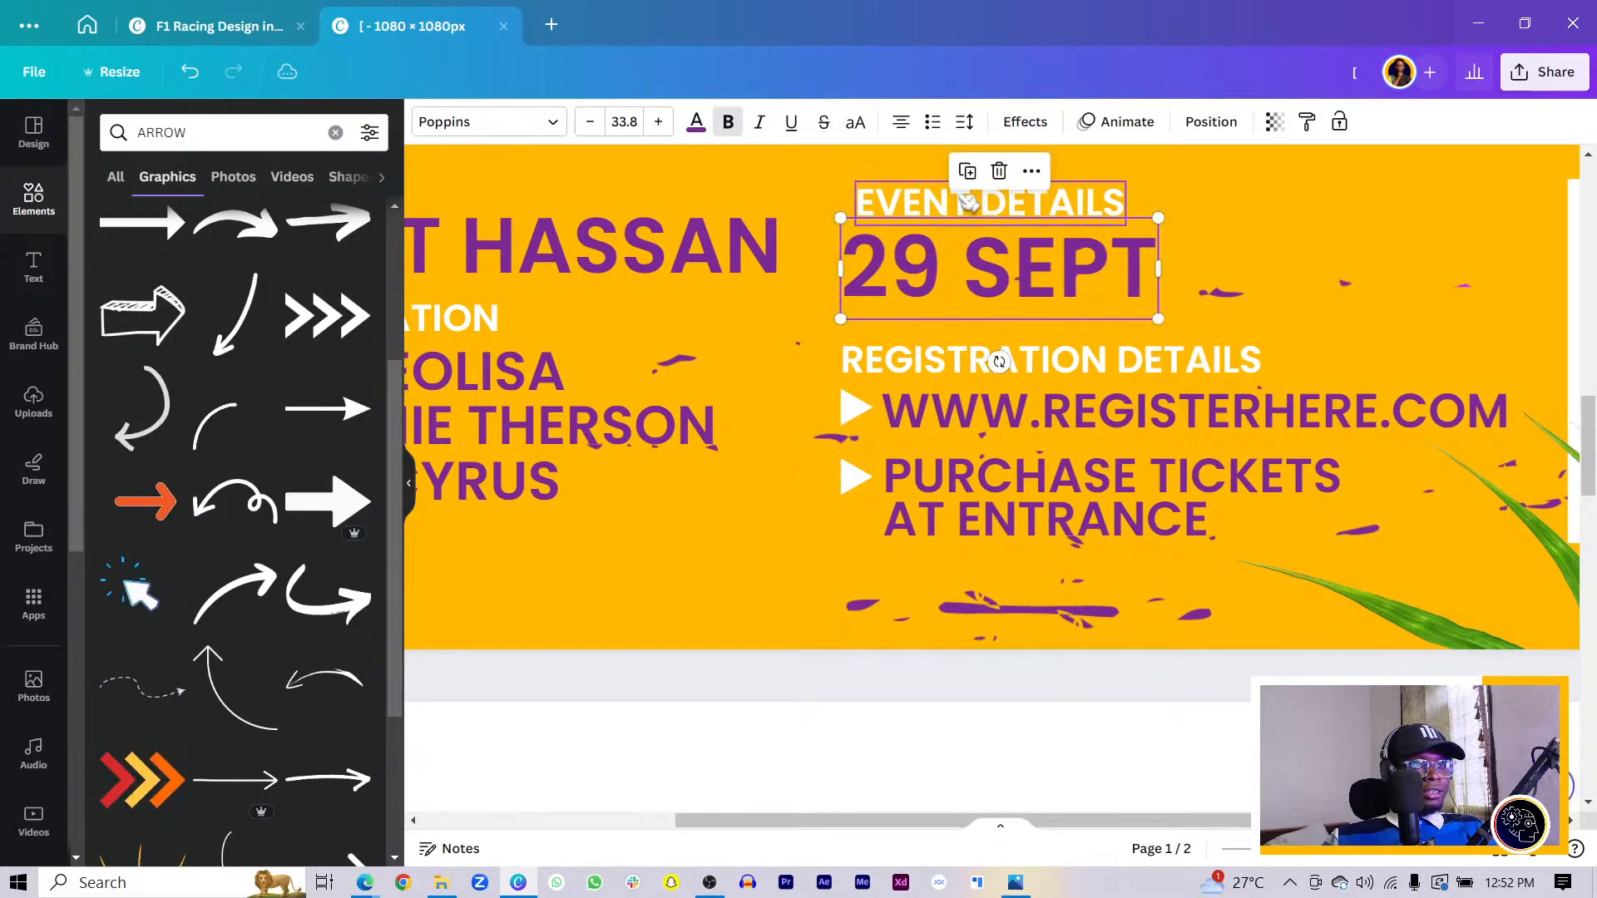
{"action": "left_click", "coordinate": [943, 202]}
{"action": "left_click", "coordinate": [916, 261], "text": "shift"}
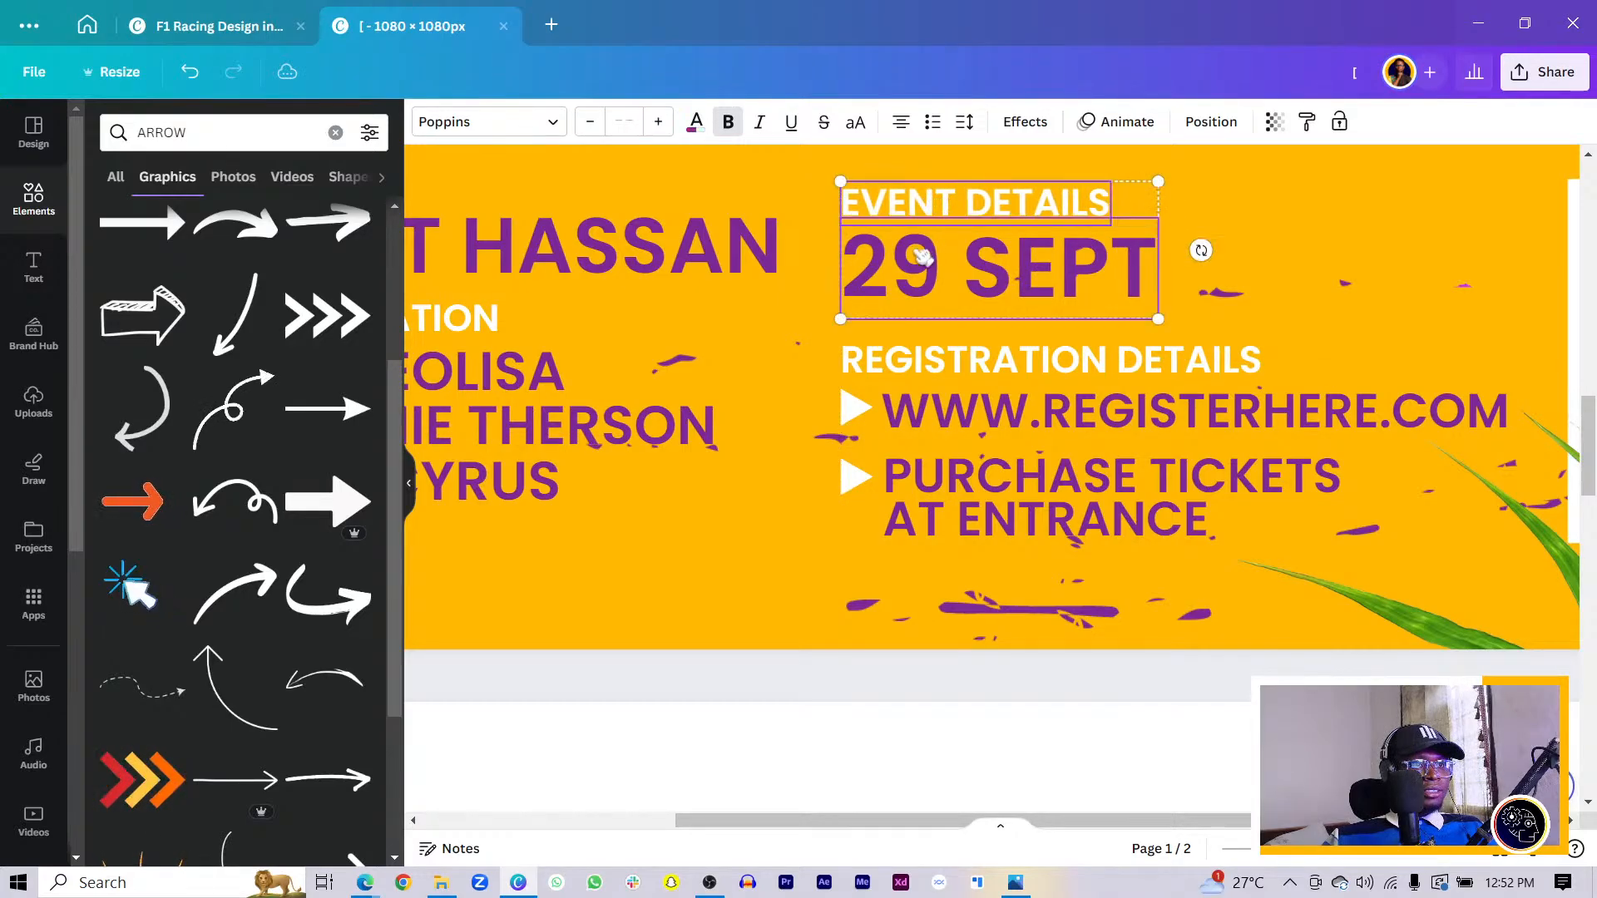
{"action": "left_click", "coordinate": [909, 360], "text": "shift"}
{"action": "left_click", "coordinate": [913, 424], "text": "shift"}
{"action": "left_click", "coordinate": [865, 410], "text": "shift"}
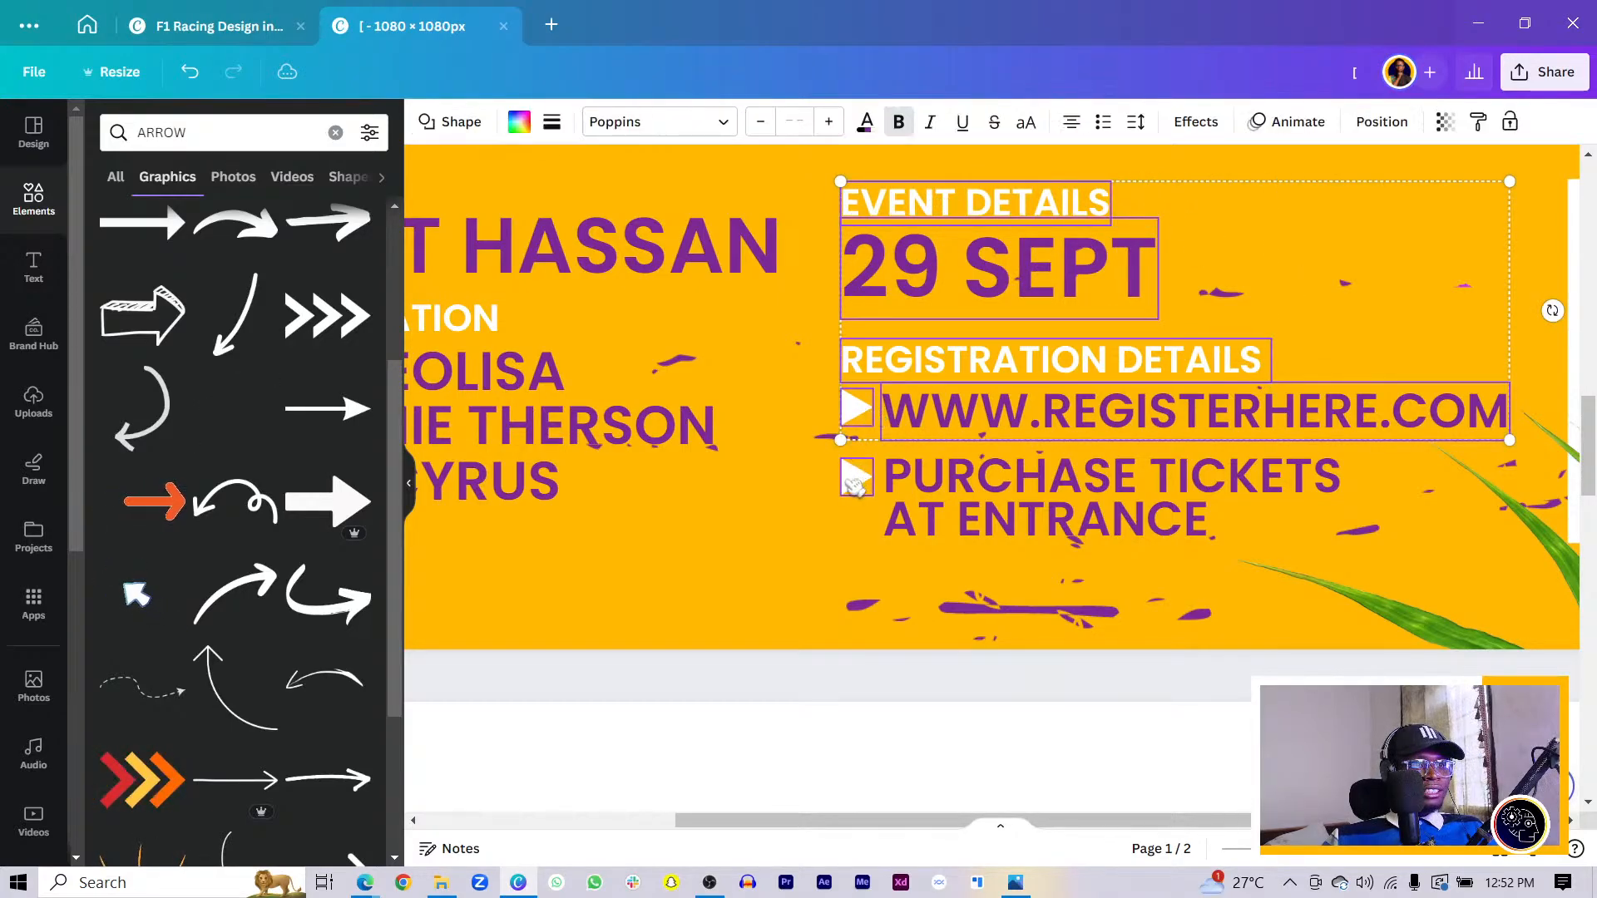
{"action": "left_click", "coordinate": [855, 478], "text": "shift"}
{"action": "left_click", "coordinate": [922, 507], "text": "shift"}
{"action": "left_click_drag", "start_coordinate": [926, 360], "coordinate": [932, 360]}
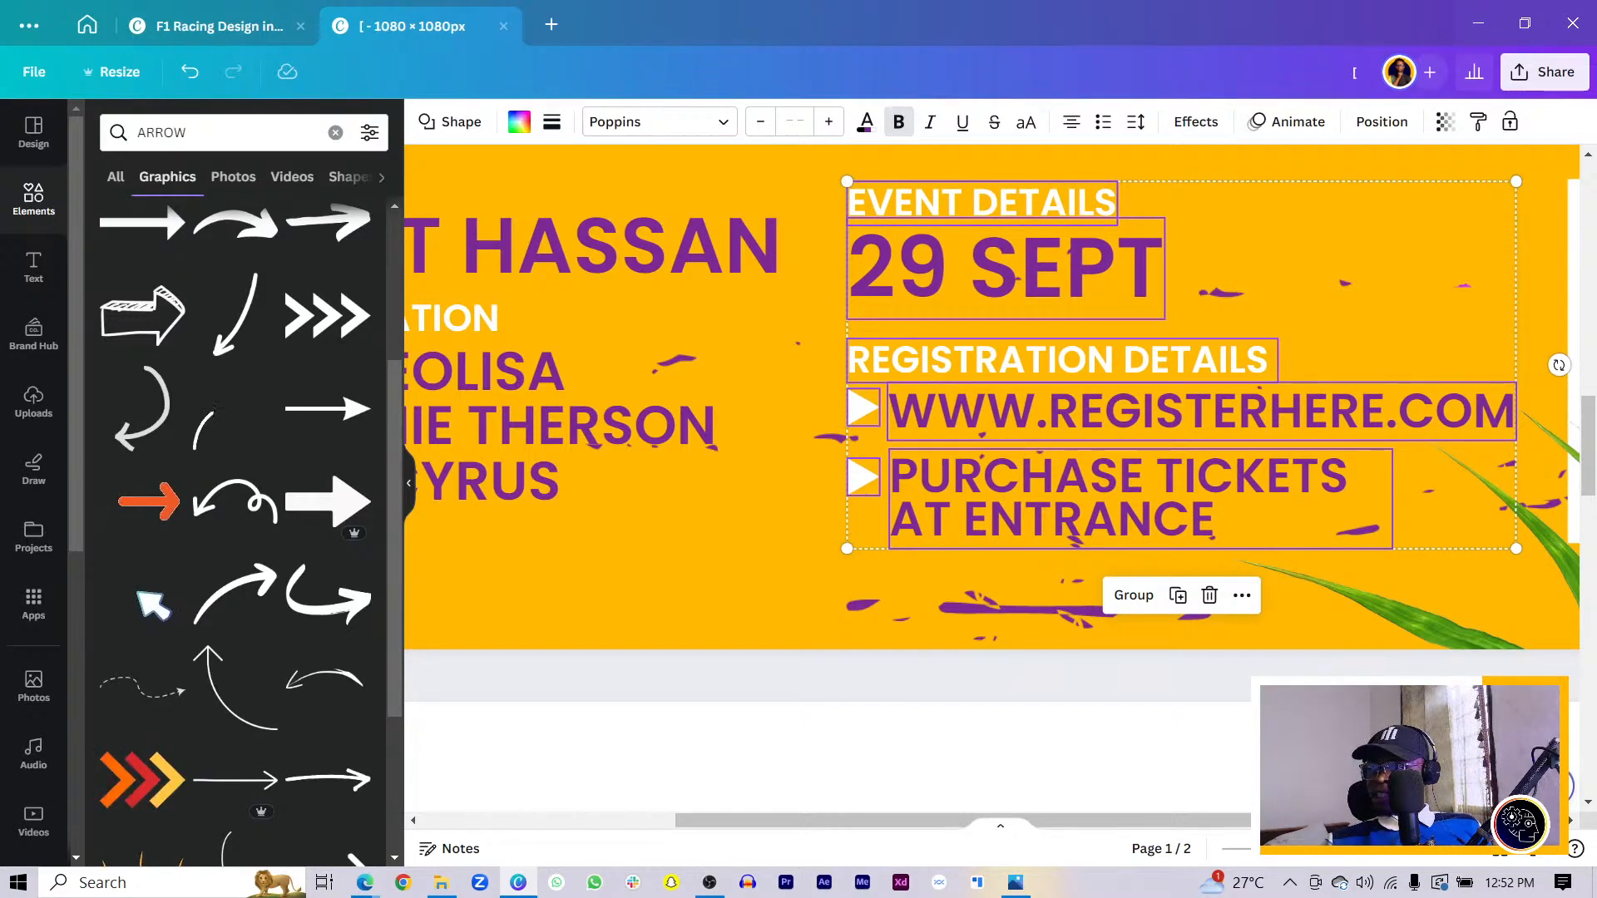
- Deselect the event details block and select the BEATS title
{"action": "left_click", "coordinate": [649, 565]}
{"action": "scroll", "coordinate": [649, 562], "scroll_direction": "down", "scroll_amount": 5}
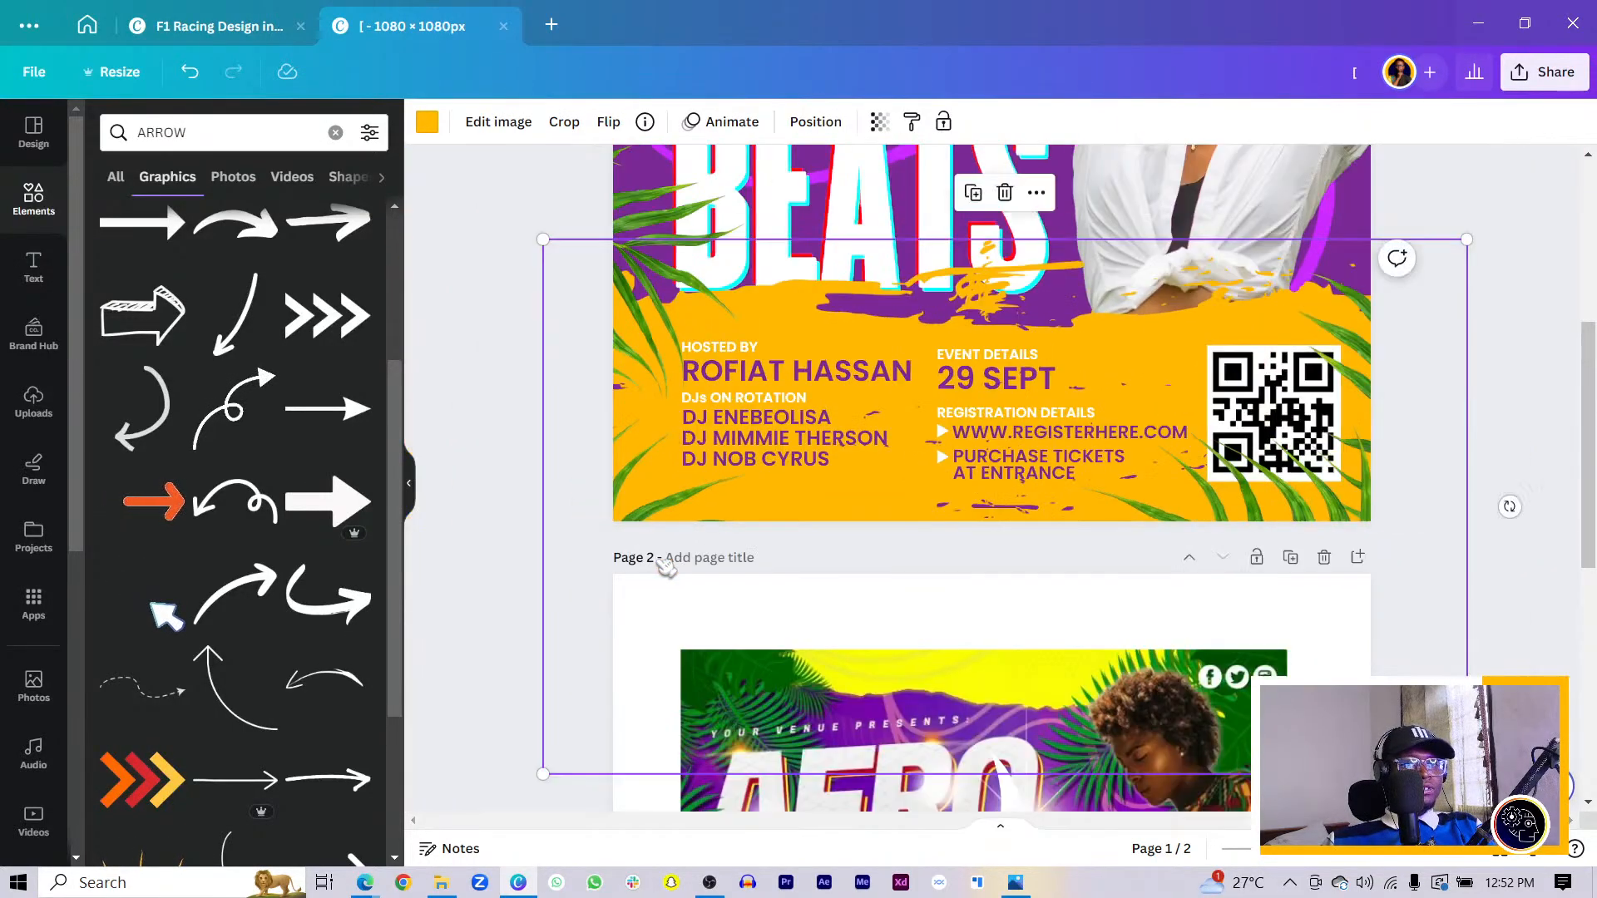
{"action": "scroll", "coordinate": [666, 565], "scroll_direction": "up", "scroll_amount": 3}
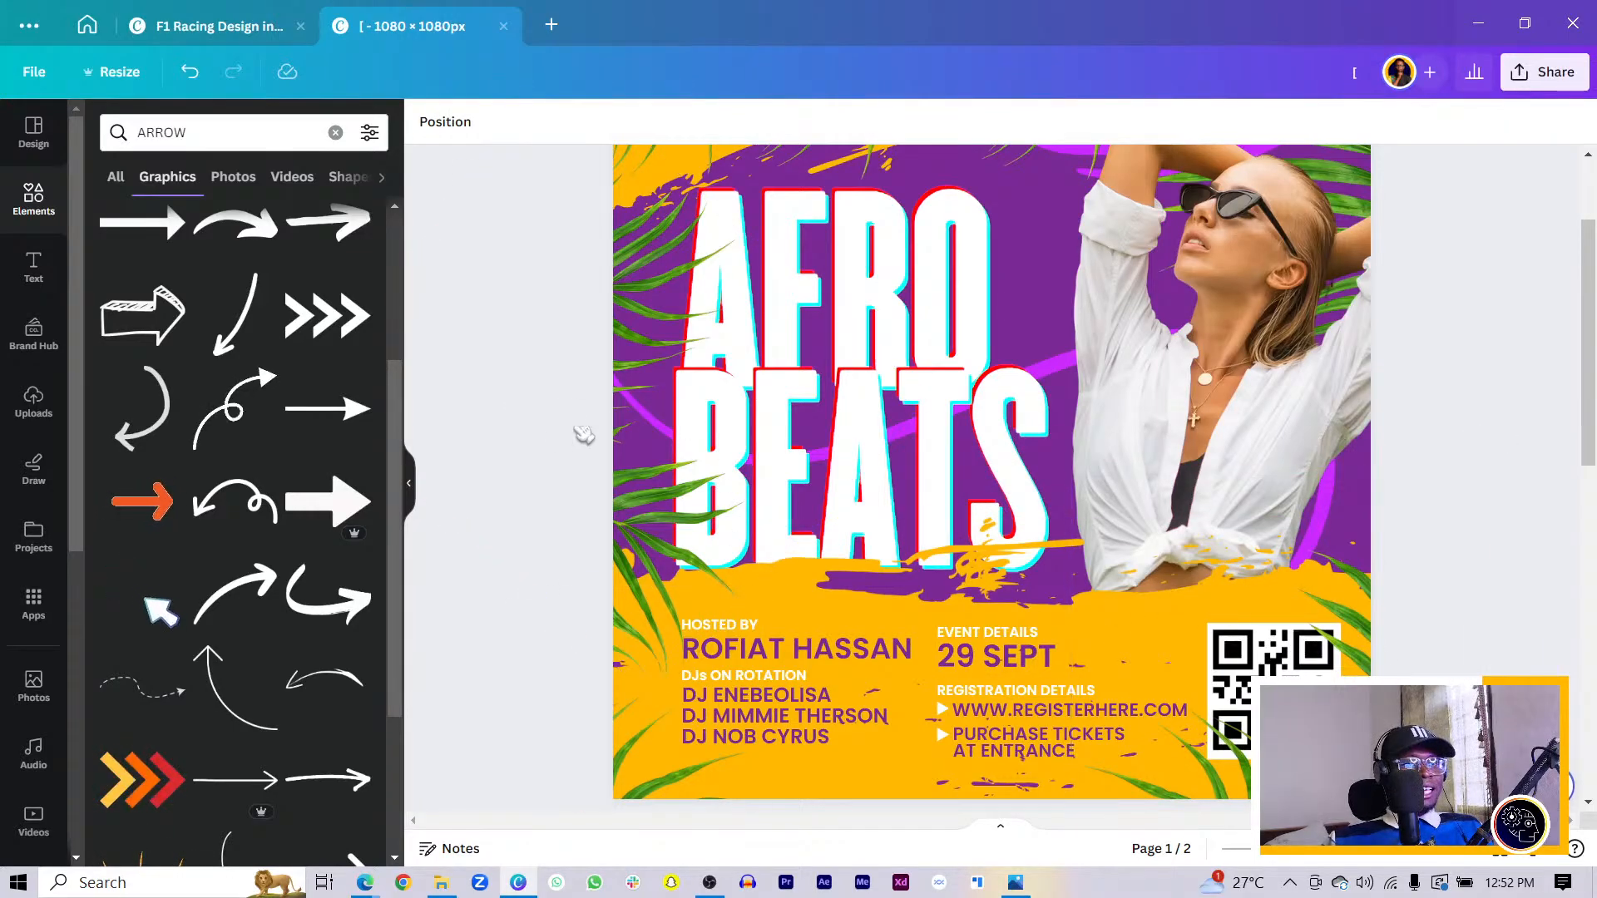
{"action": "scroll", "coordinate": [958, 450], "scroll_direction": "up", "scroll_amount": 1}
{"action": "left_click", "coordinate": [965, 539]}
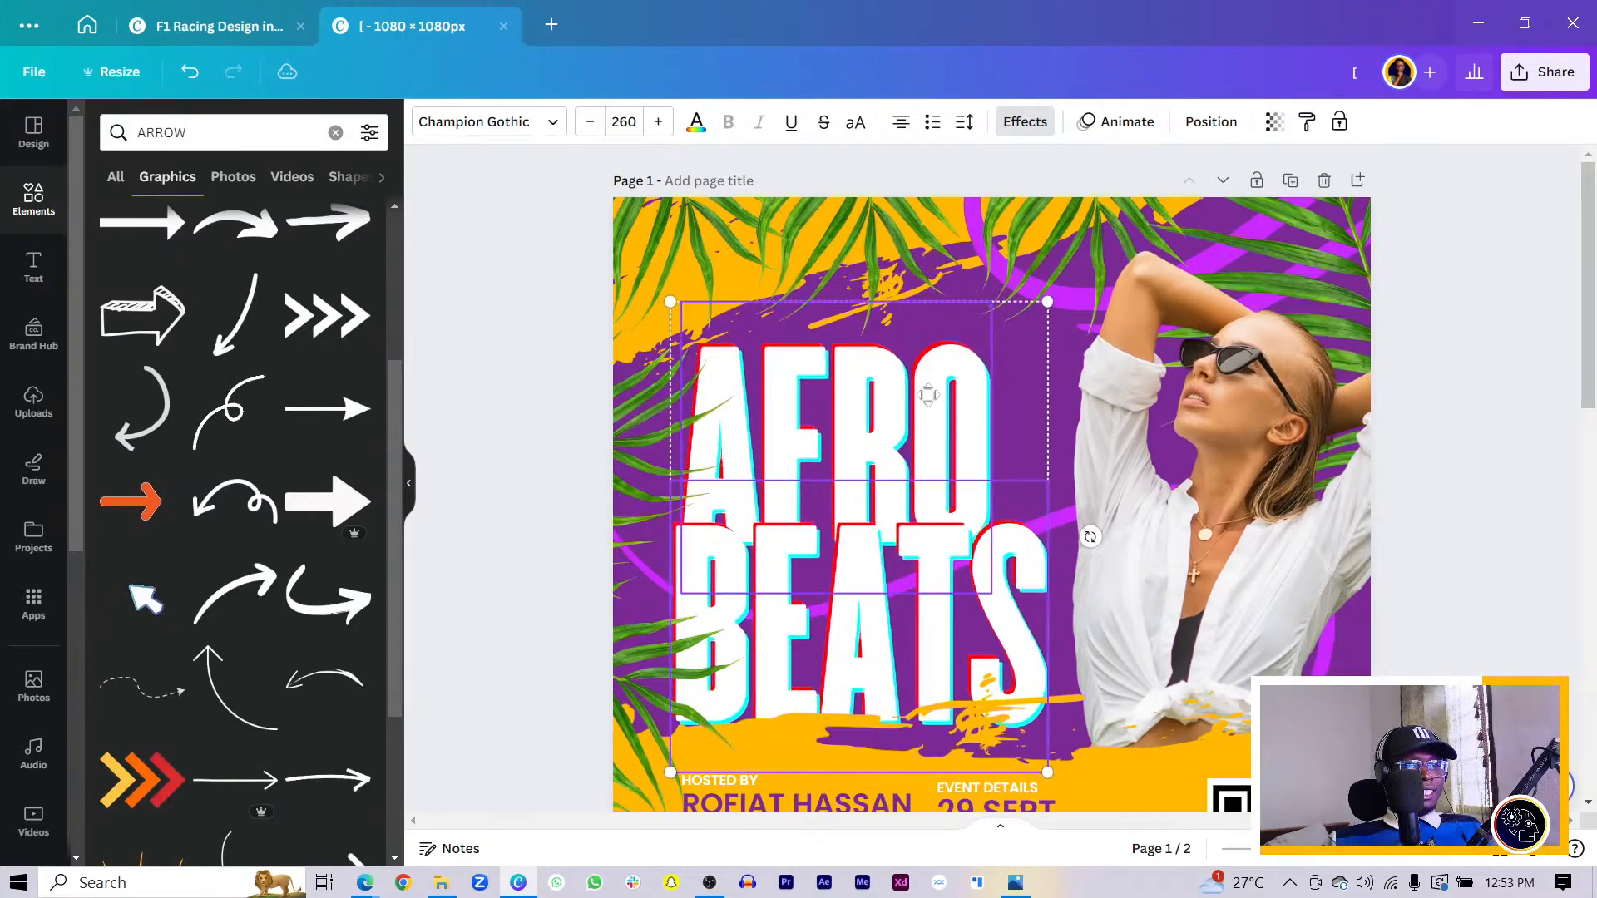
- Raise the AFRO BEATS title and place a DJs ON ROTATION copy beneath it
{"action": "left_click_drag", "start_coordinate": [930, 418], "coordinate": [943, 364]}
{"action": "left_click", "coordinate": [521, 577]}
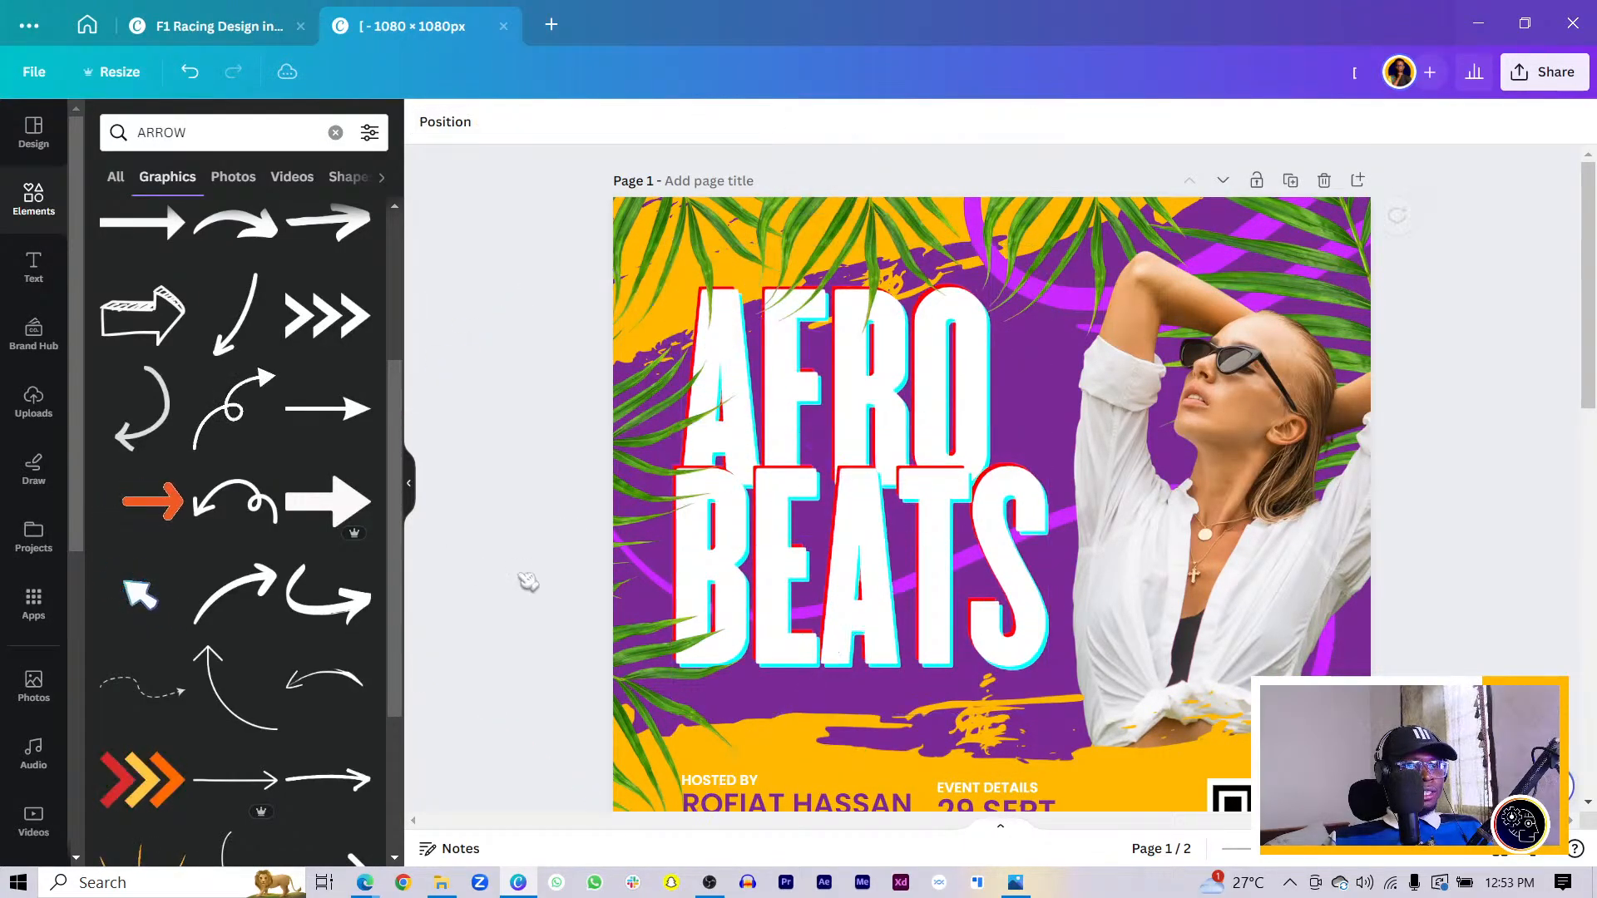
{"action": "scroll", "coordinate": [749, 566], "scroll_direction": "down", "scroll_amount": 3}
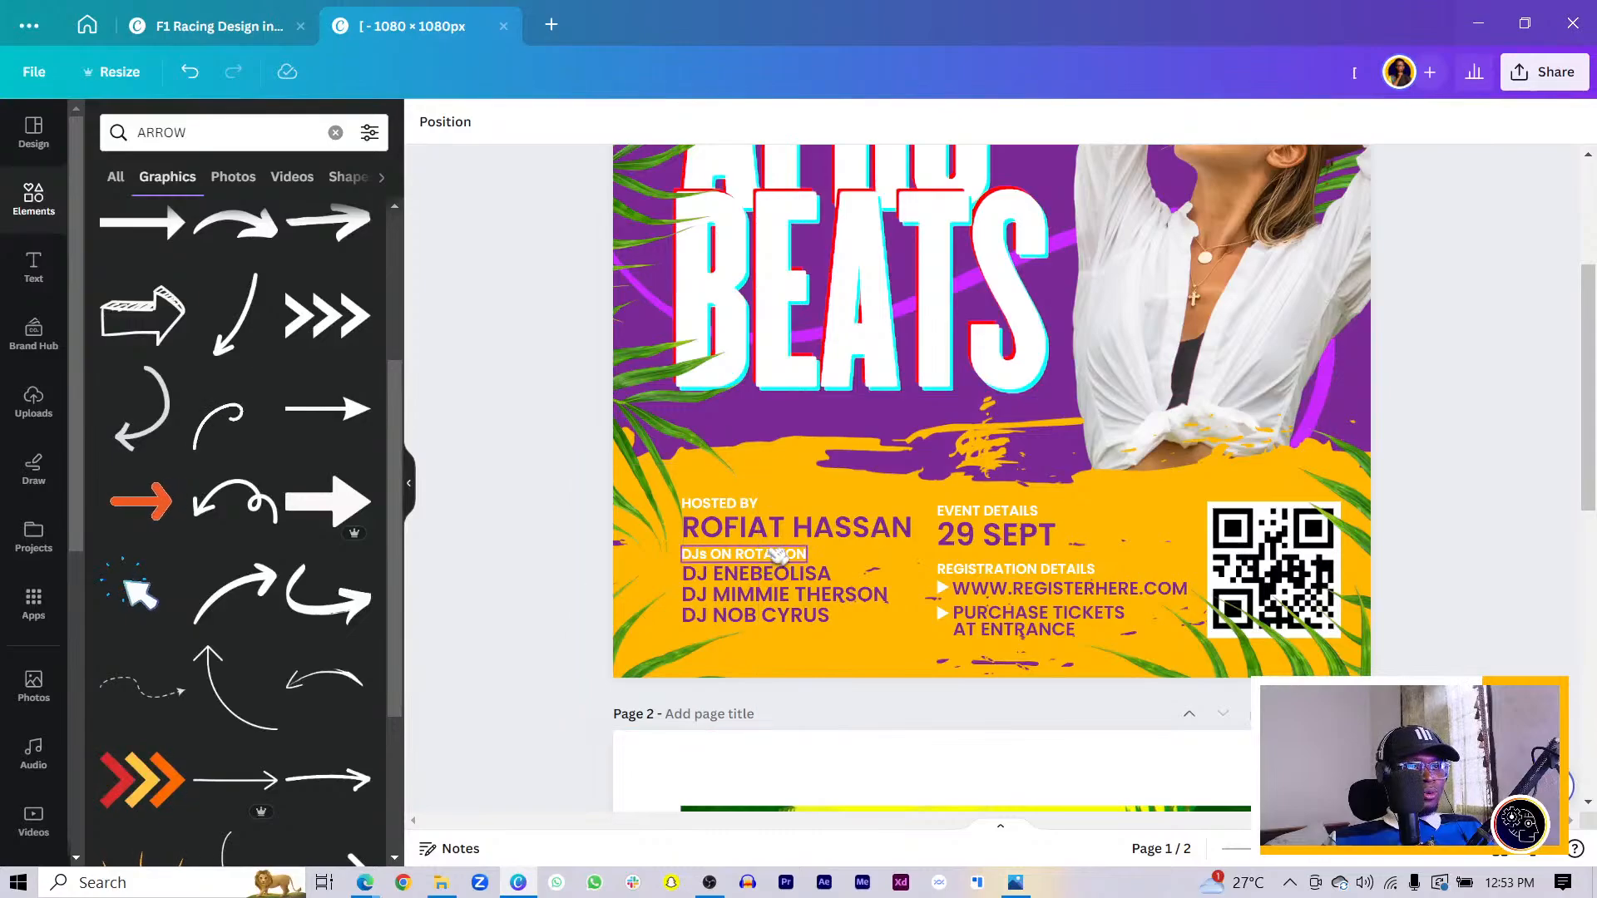
{"action": "left_click_drag", "start_coordinate": [807, 614], "coordinate": [1069, 410]}
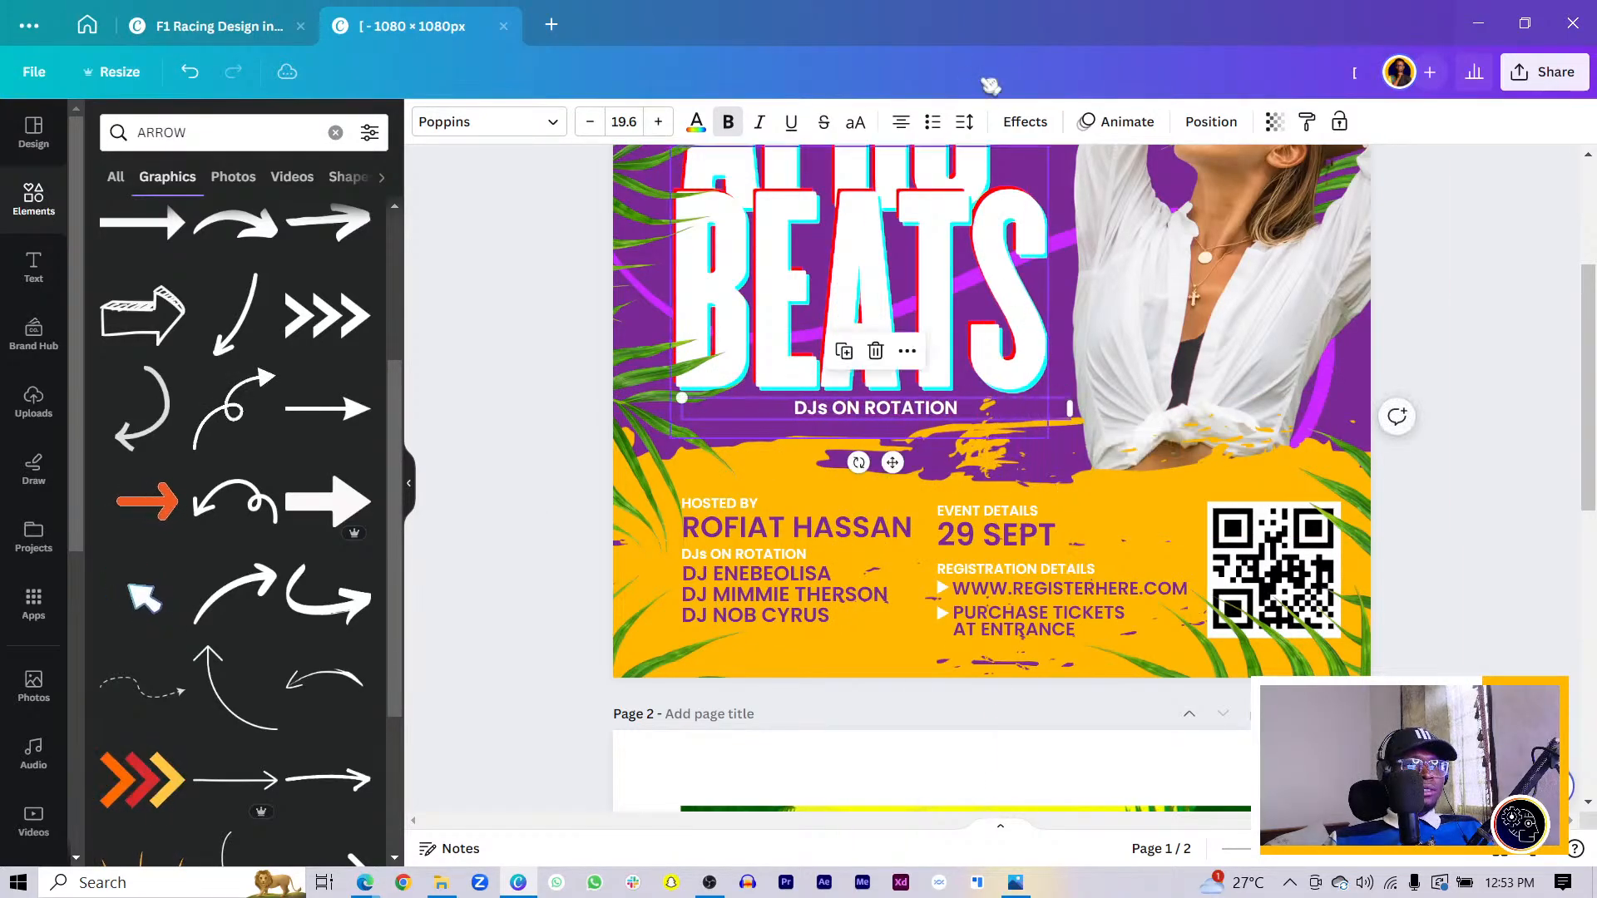
- Left-align the copy, retype it as FREE DRINKS FOR ALL LADIES, enlarge and italicize it
{"action": "left_click", "coordinate": [901, 122]}
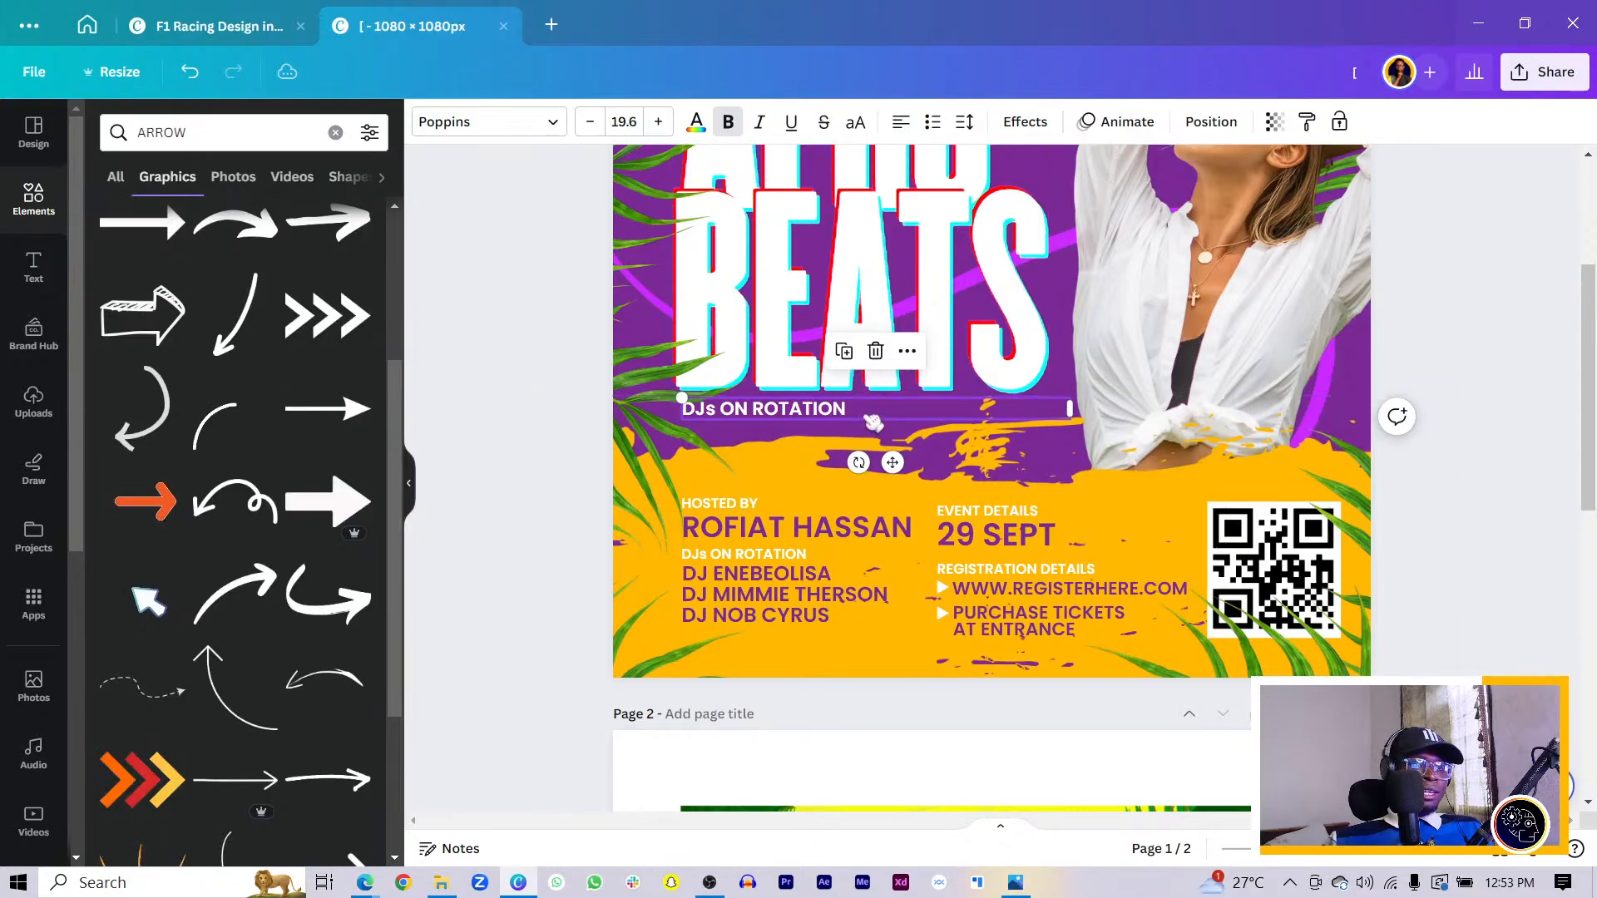
{"action": "double_click", "coordinate": [865, 417]}
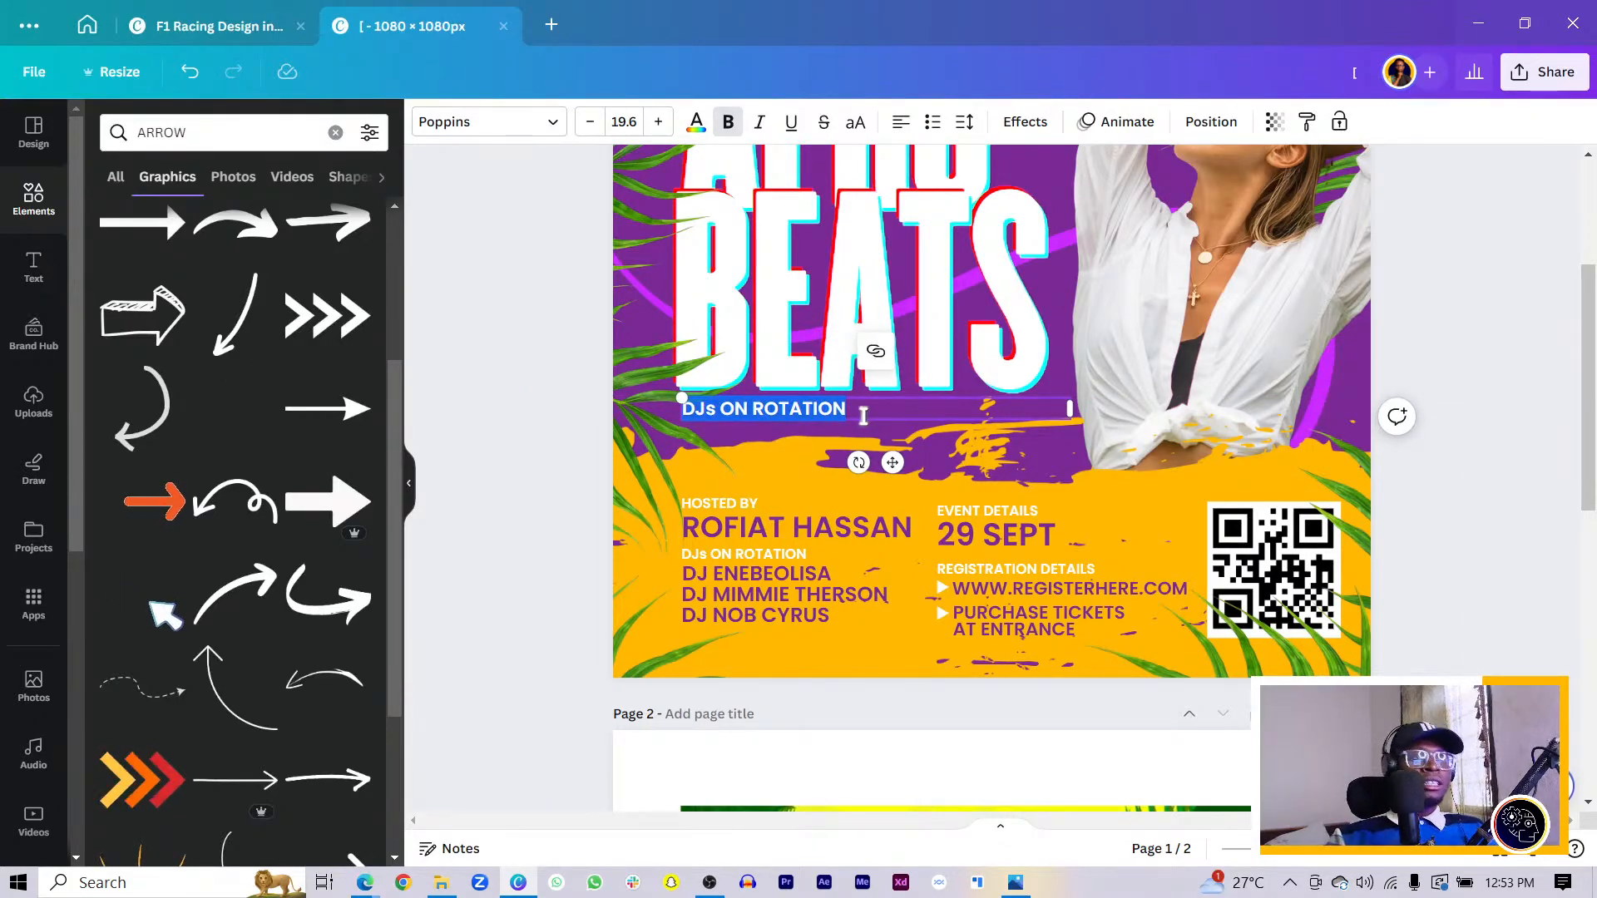
{"action": "type", "text": "FREE DRINKS FOR ALL LADIES"}
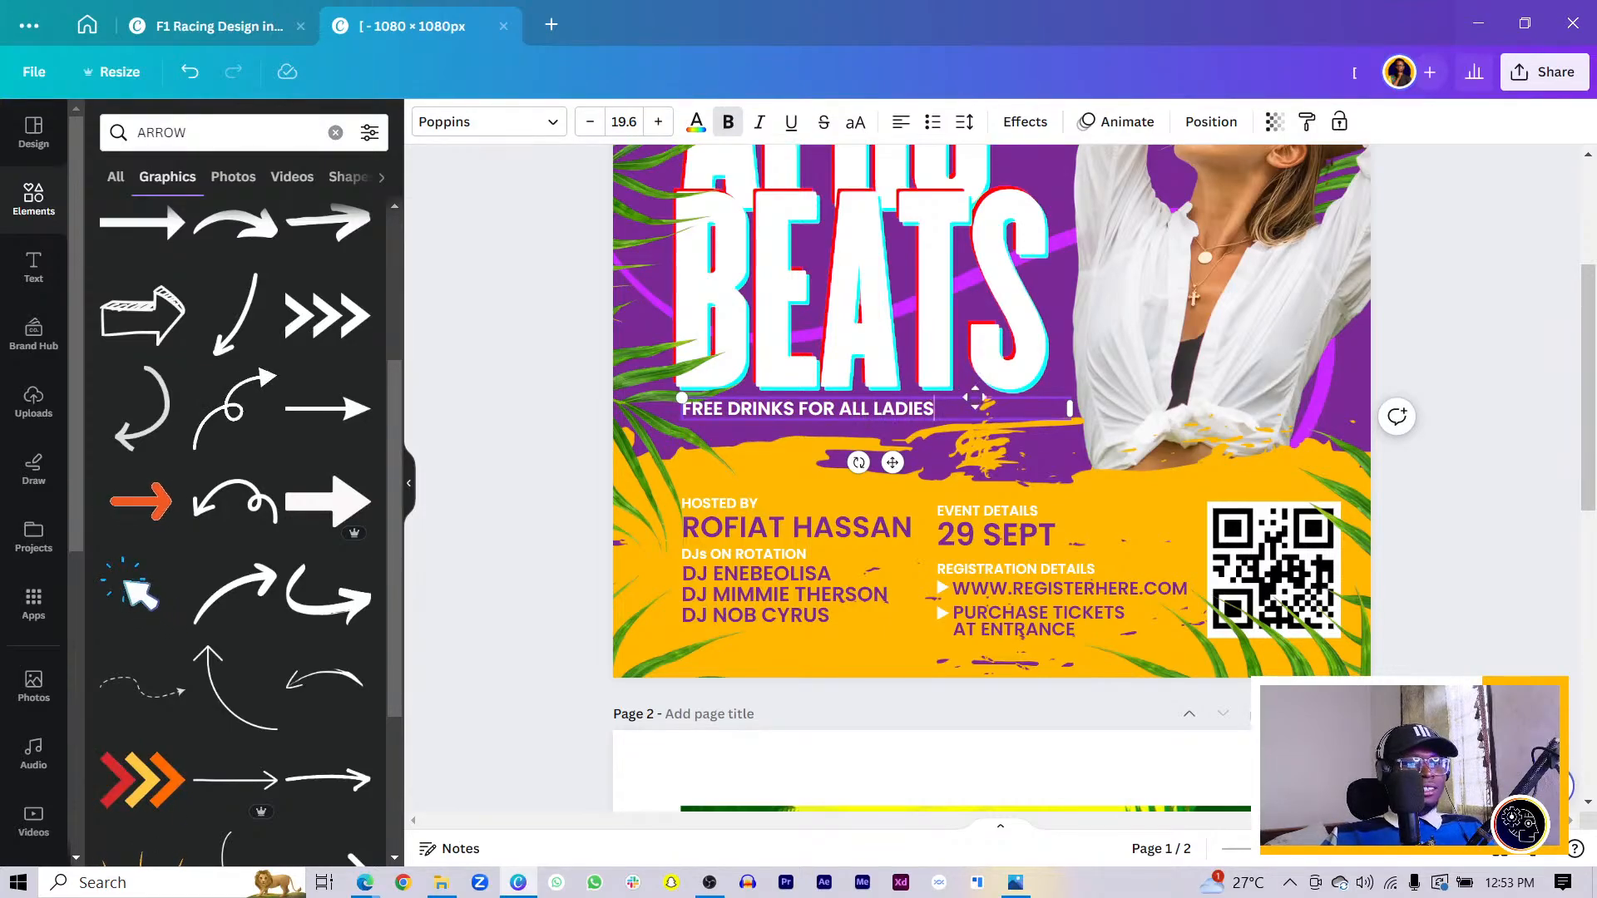
{"action": "left_click_drag", "start_coordinate": [1006, 414], "coordinate": [1053, 434]}
{"action": "left_click", "coordinate": [588, 382]}
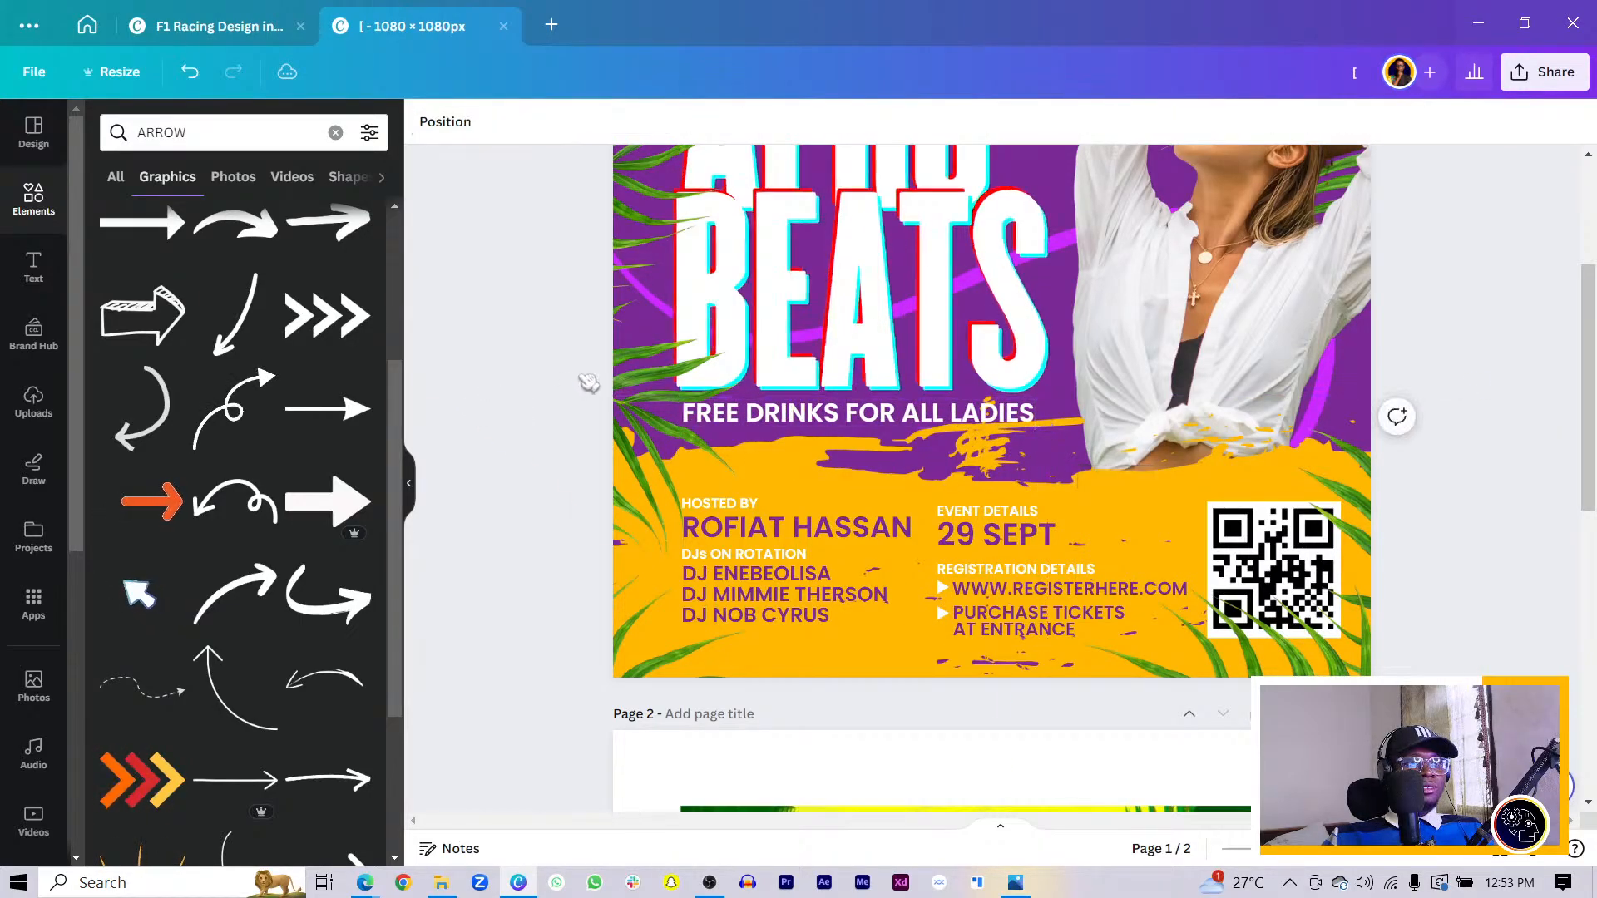
{"action": "left_click", "coordinate": [878, 418]}
{"action": "key", "text": "ctrl+i"}
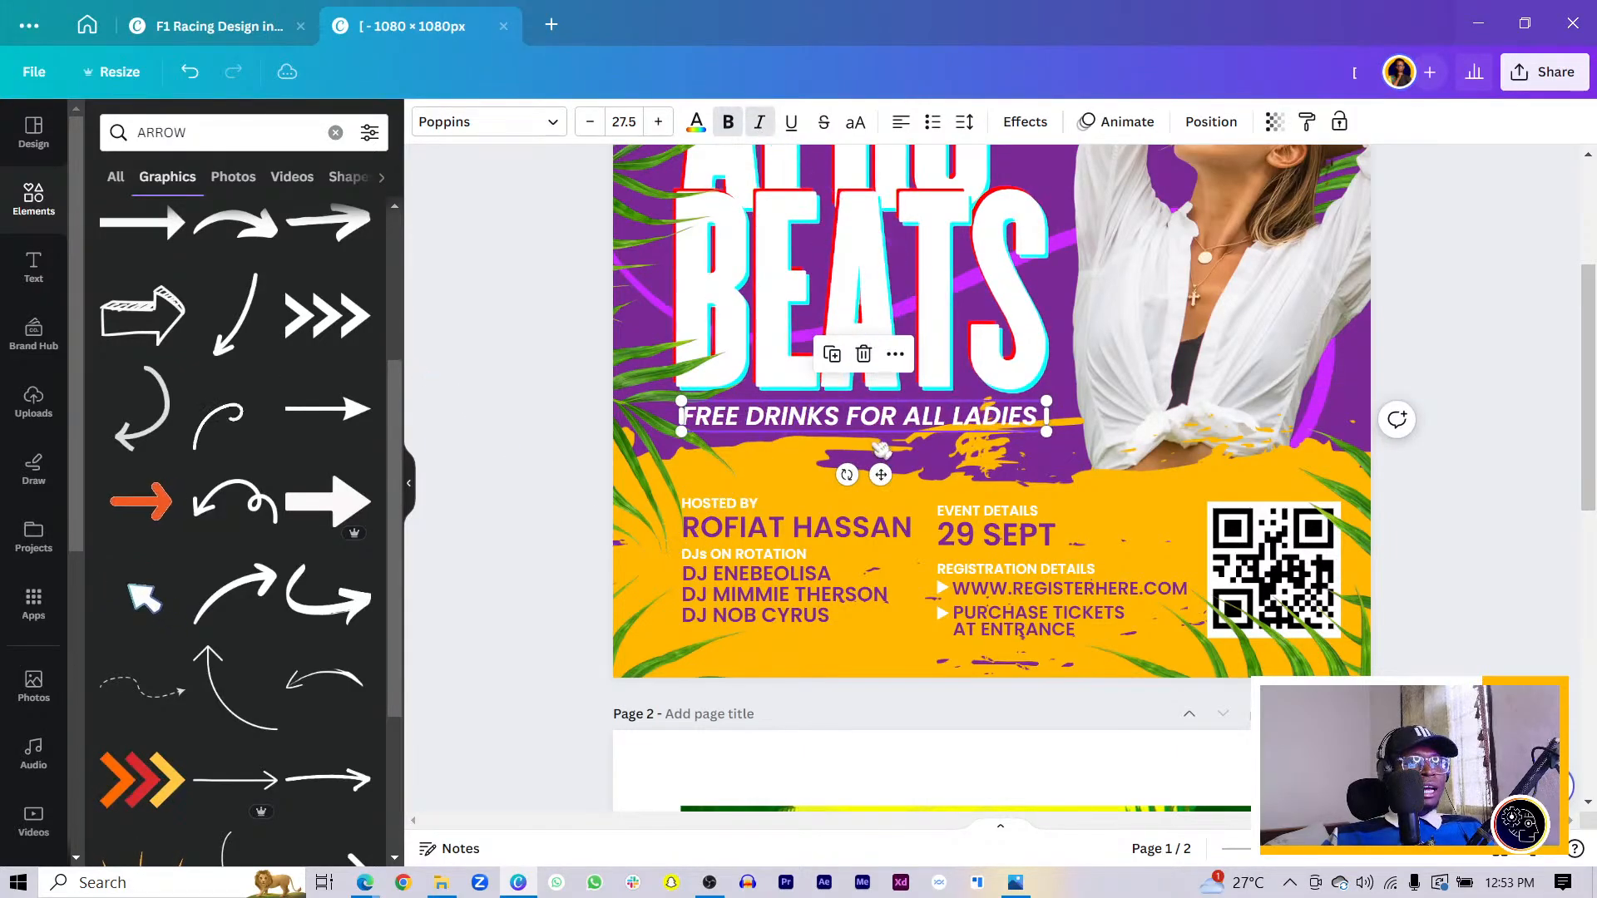
{"action": "left_click_drag", "start_coordinate": [884, 424], "coordinate": [879, 425]}
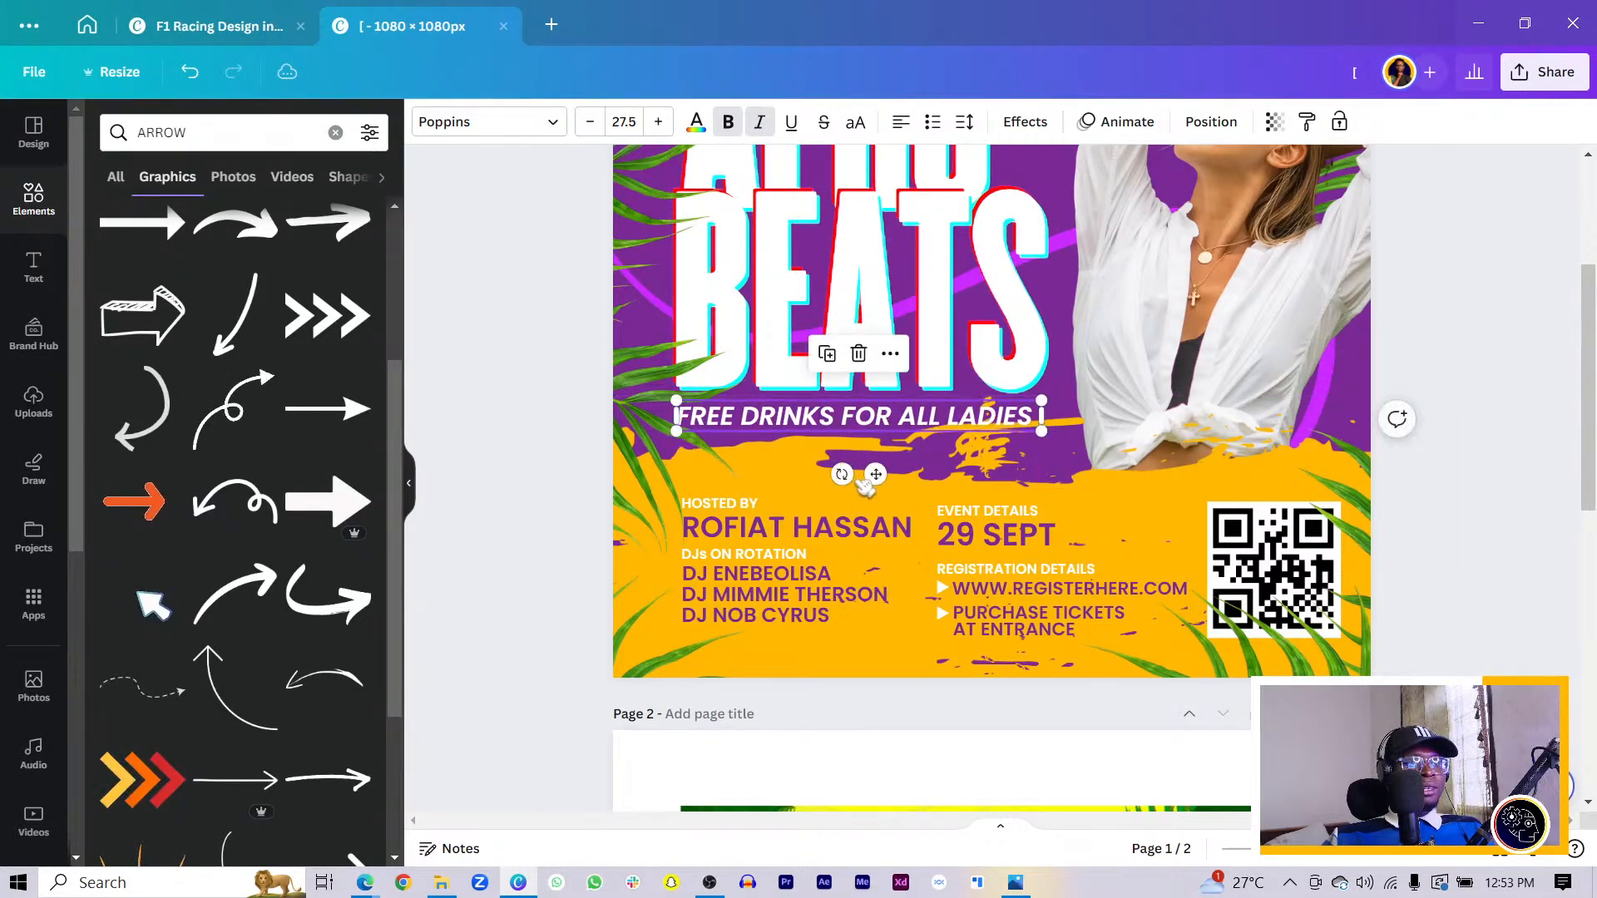
{"action": "left_click", "coordinate": [807, 463]}
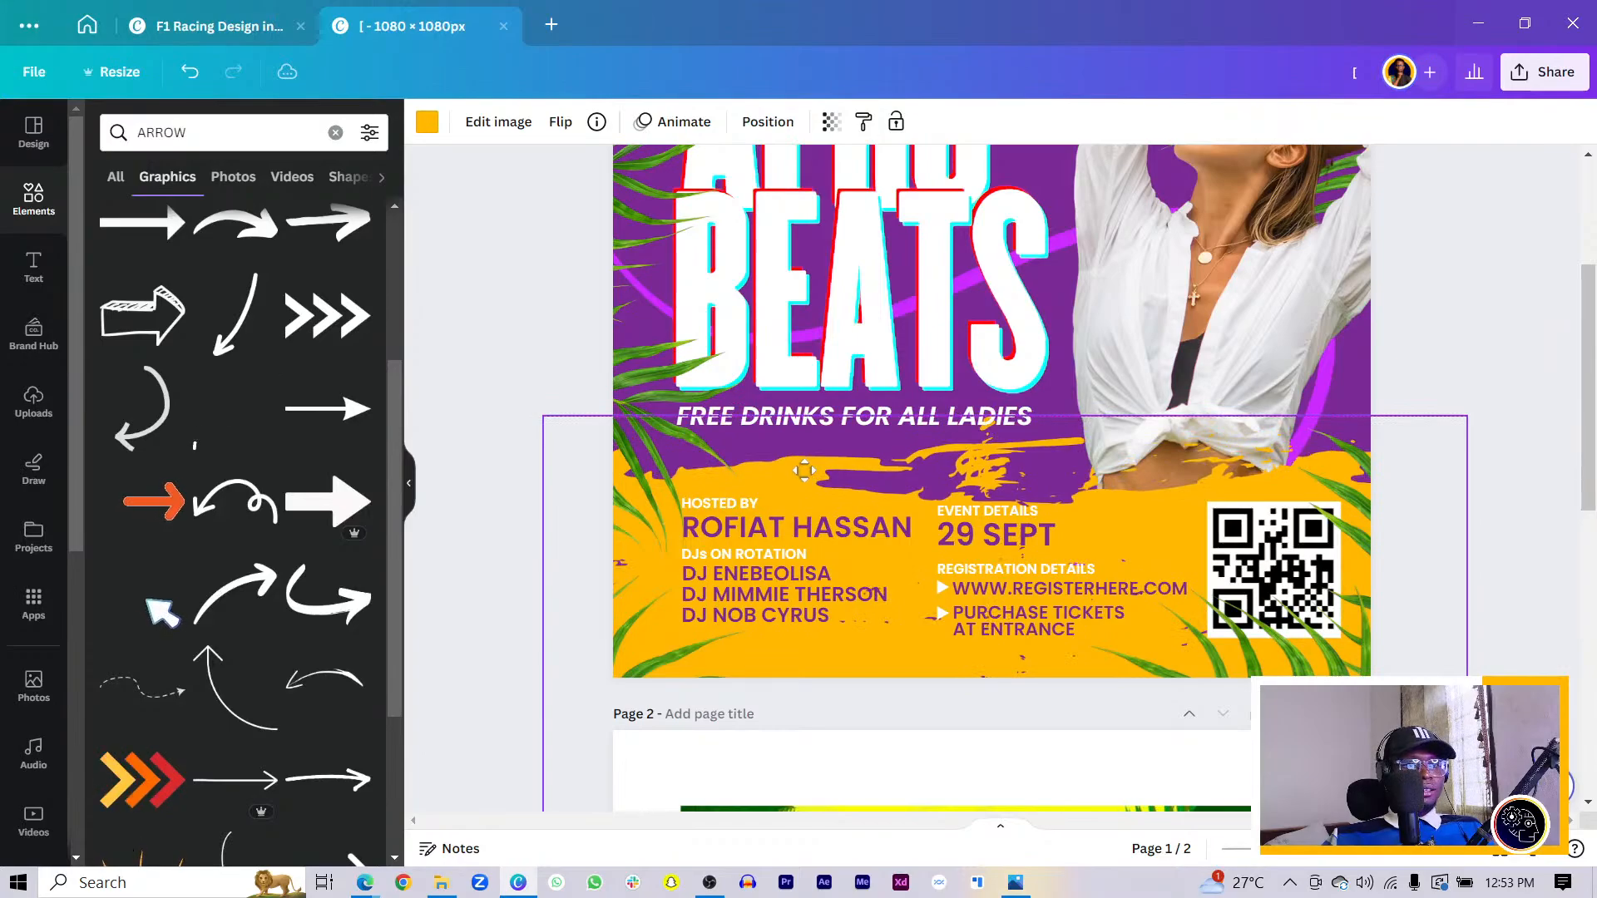
{"action": "left_click", "coordinate": [831, 415]}
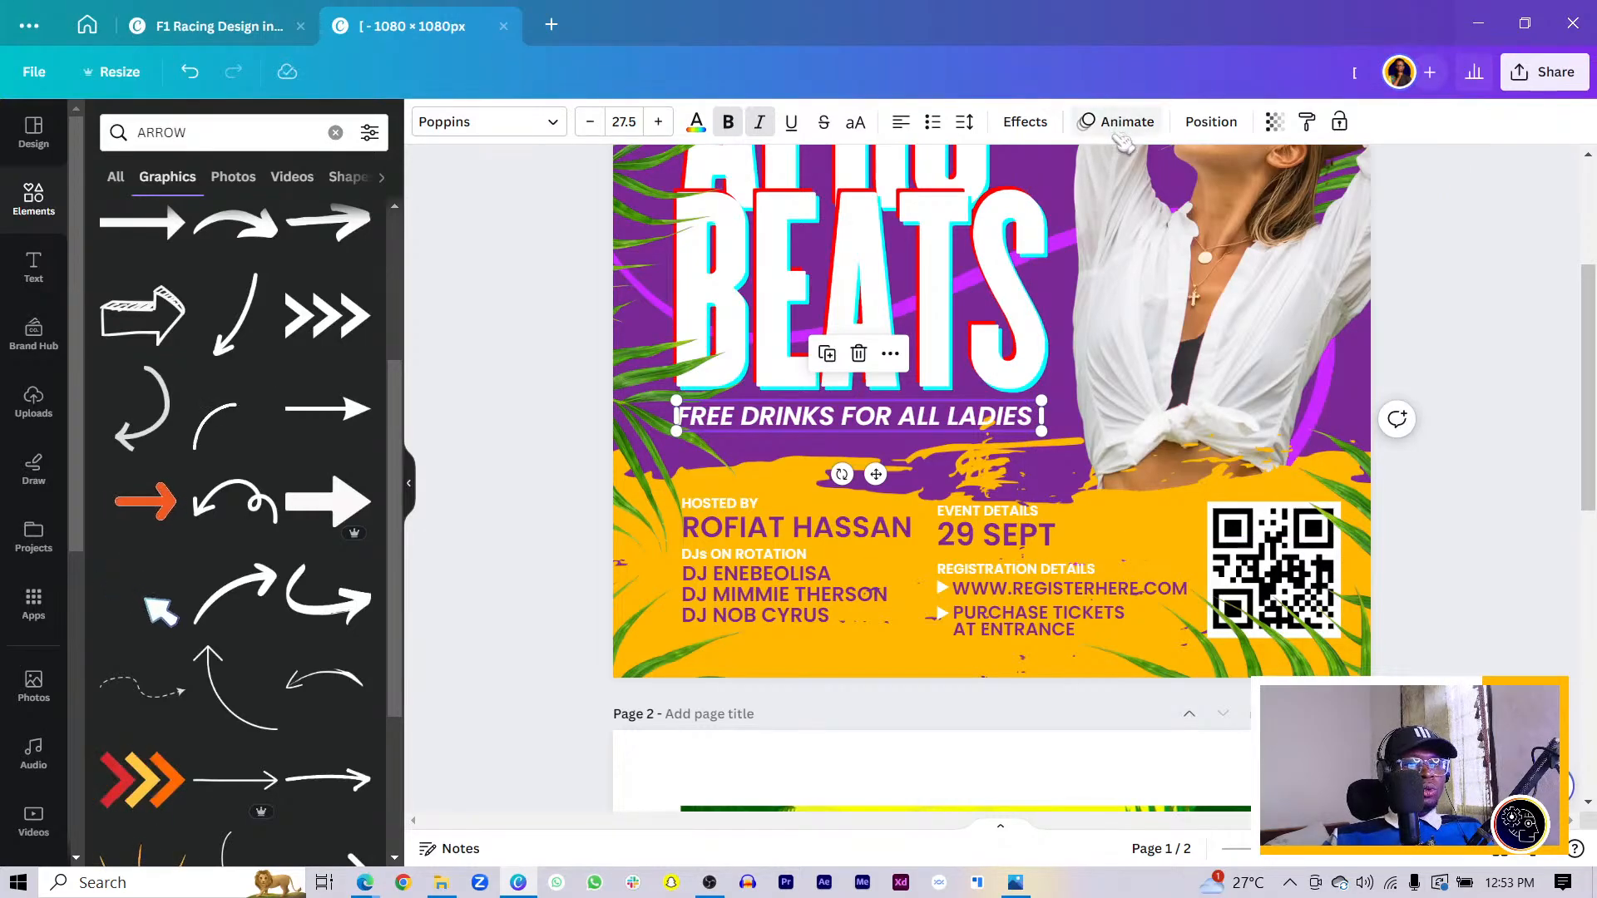
- Apply the Glitch effect to the tagline with offset 90
{"action": "left_click", "coordinate": [1030, 123]}
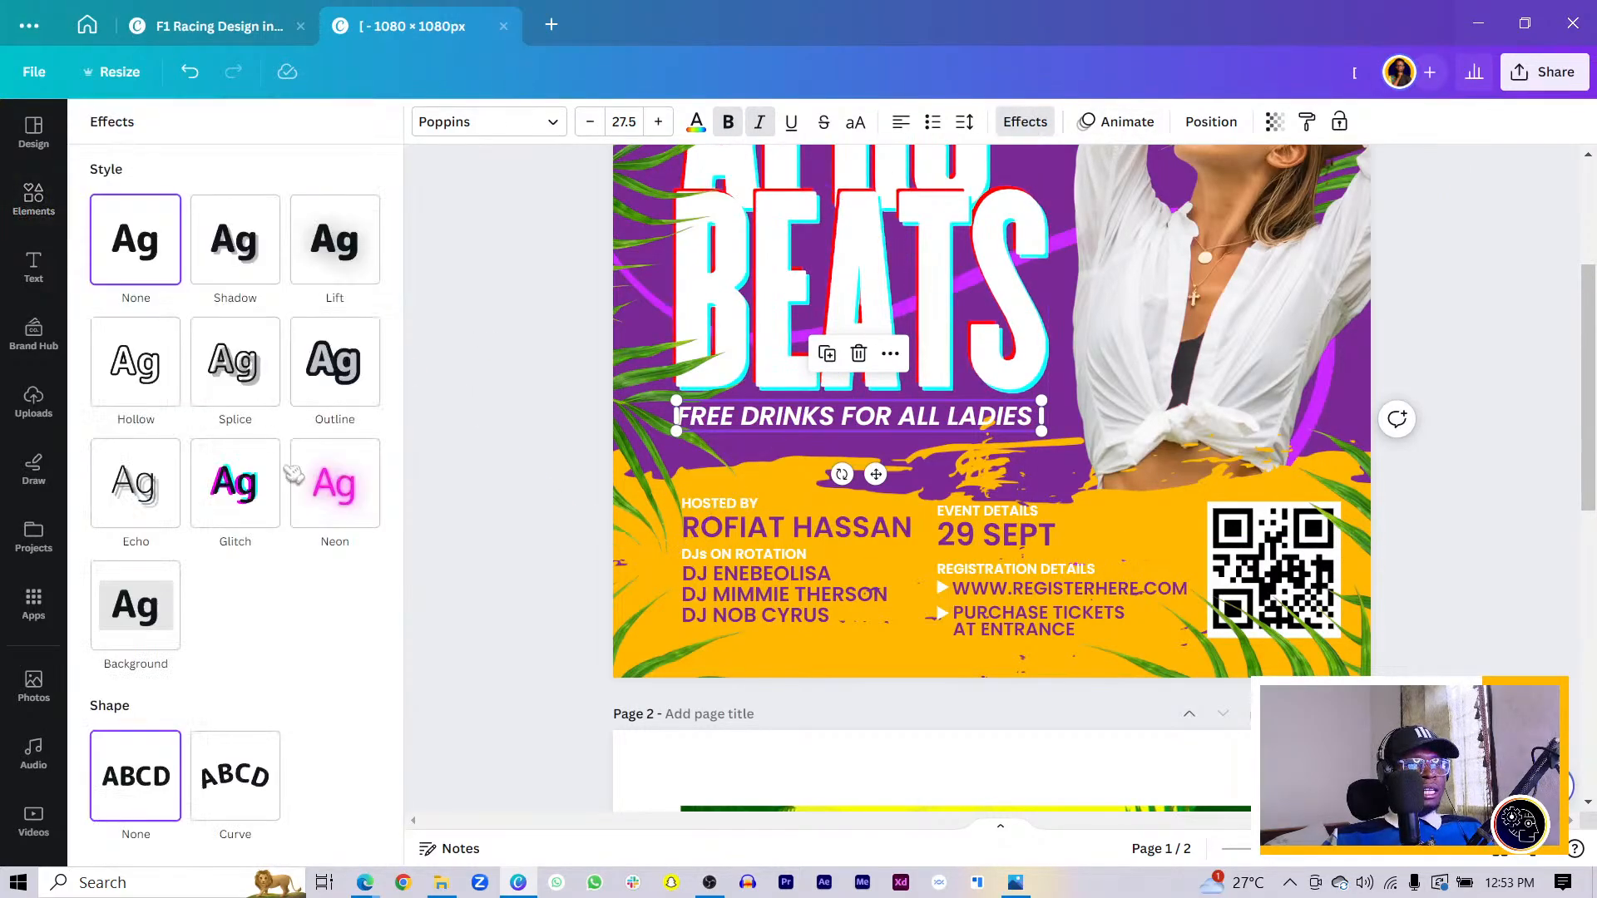
{"action": "left_click", "coordinate": [240, 504]}
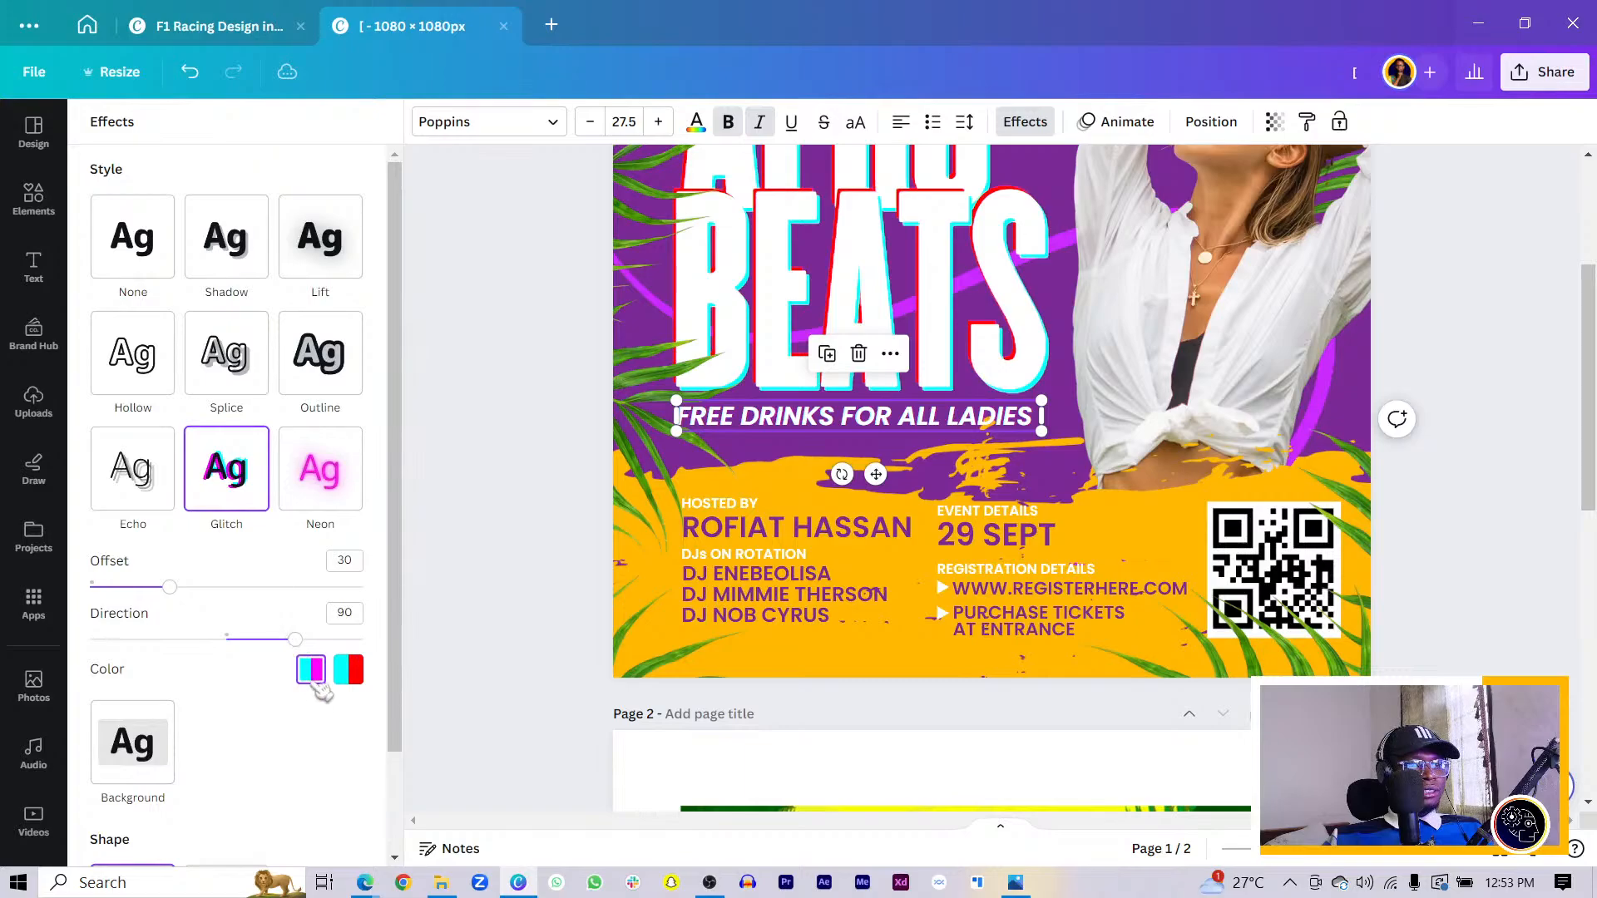
{"action": "left_click_drag", "start_coordinate": [179, 588], "coordinate": [339, 588]}
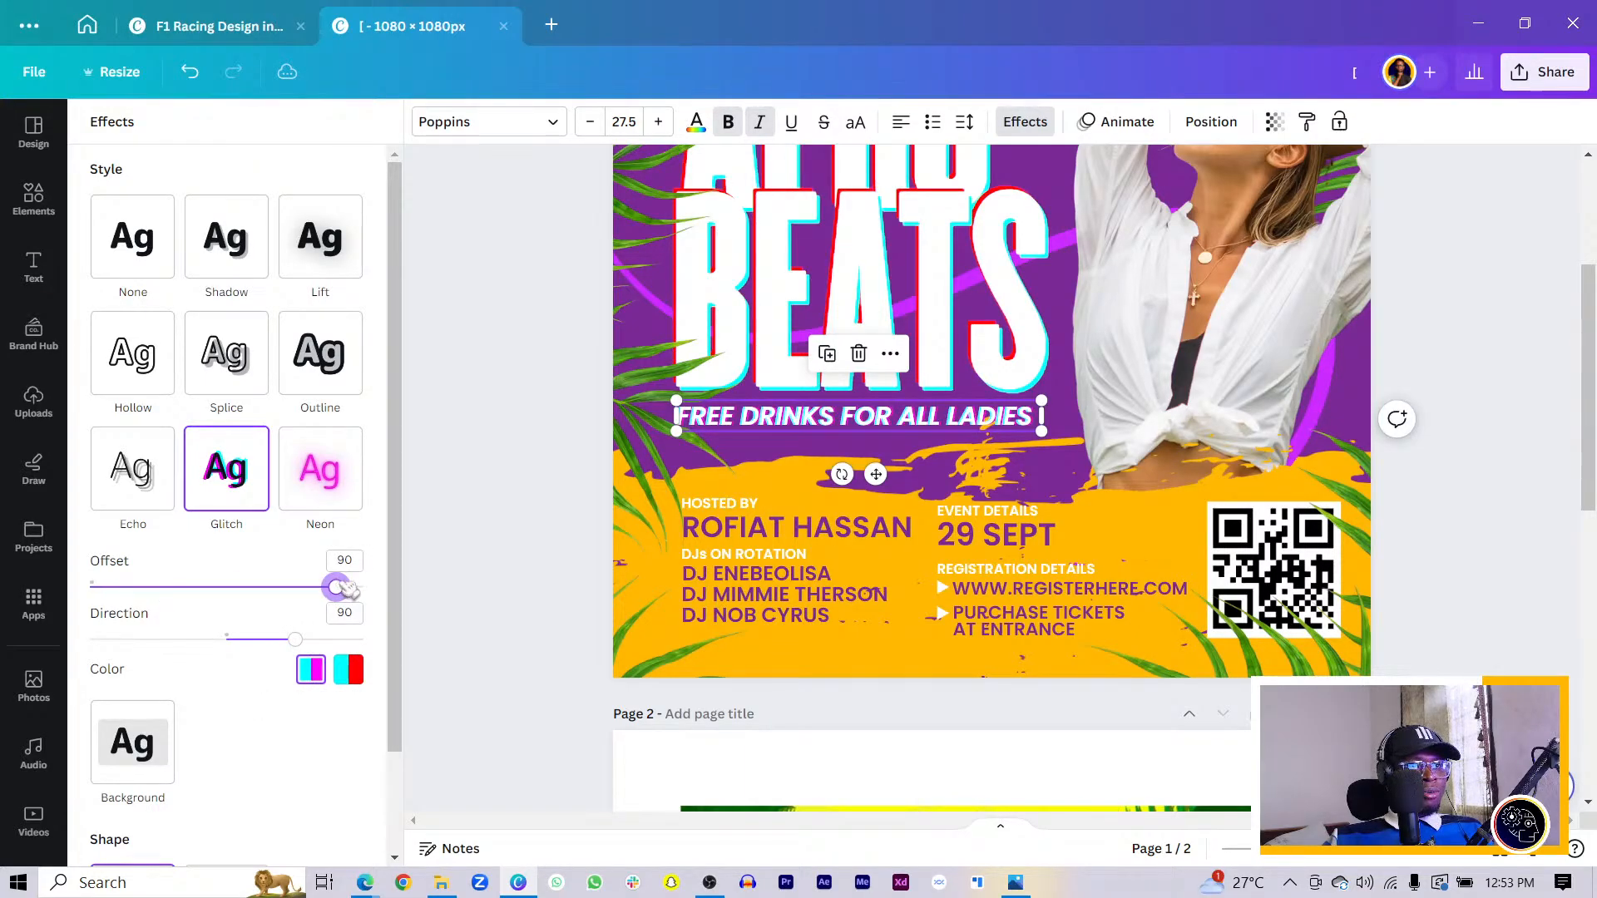
- Tilt the title and tagline together by -5°, lower them, and enlarge them
{"action": "left_click", "coordinate": [1001, 273]}
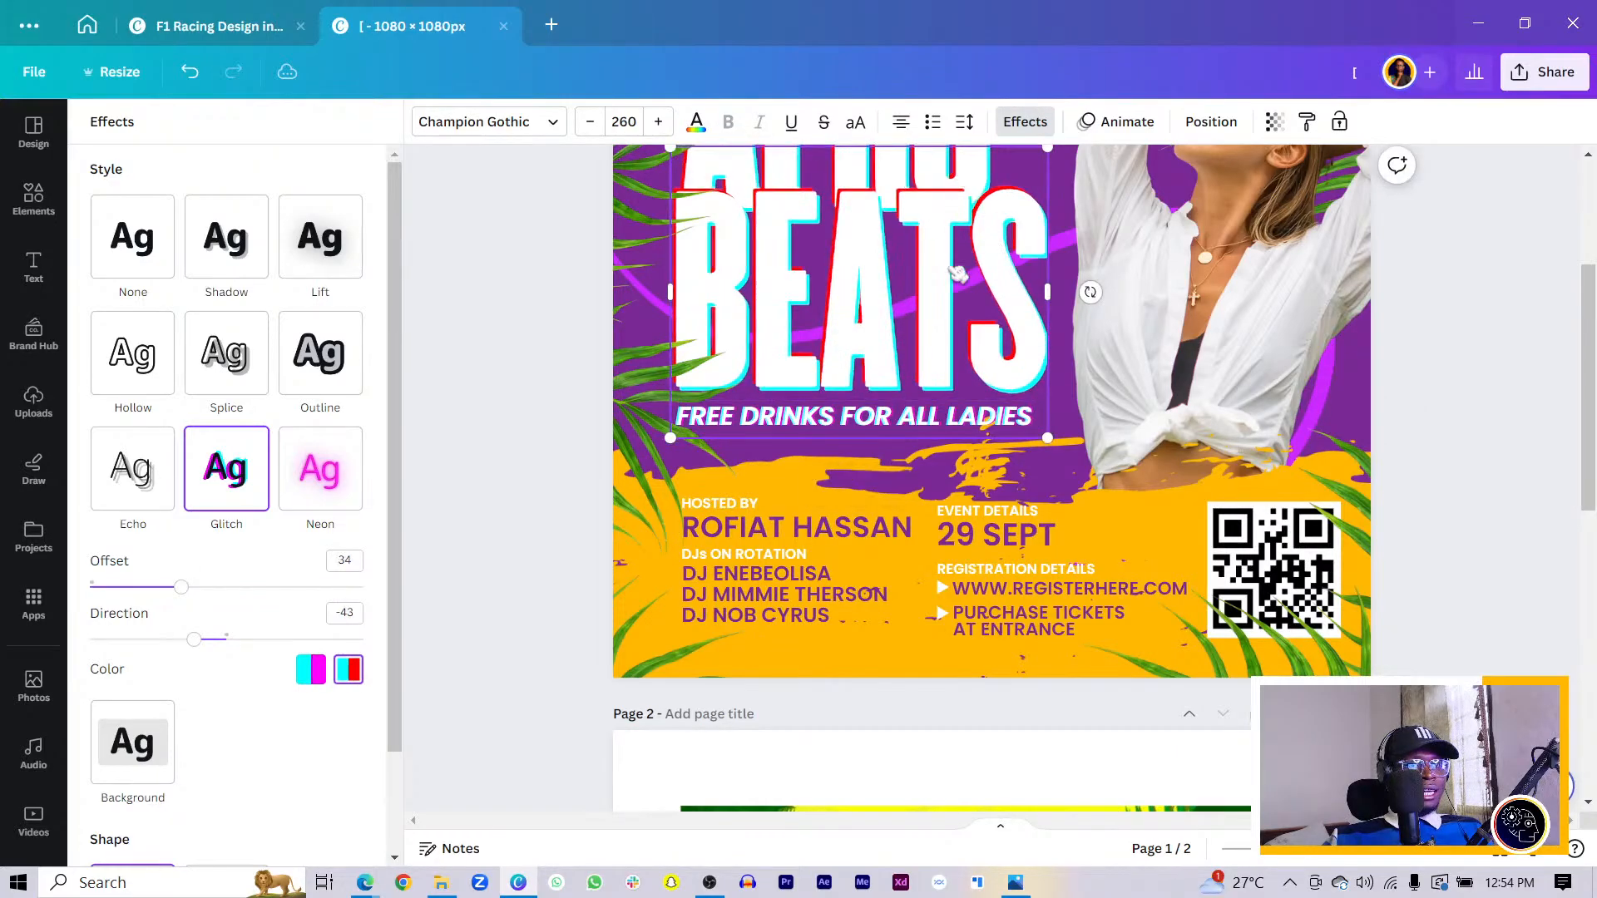
{"action": "scroll", "coordinate": [958, 274], "scroll_direction": "up", "scroll_amount": 3}
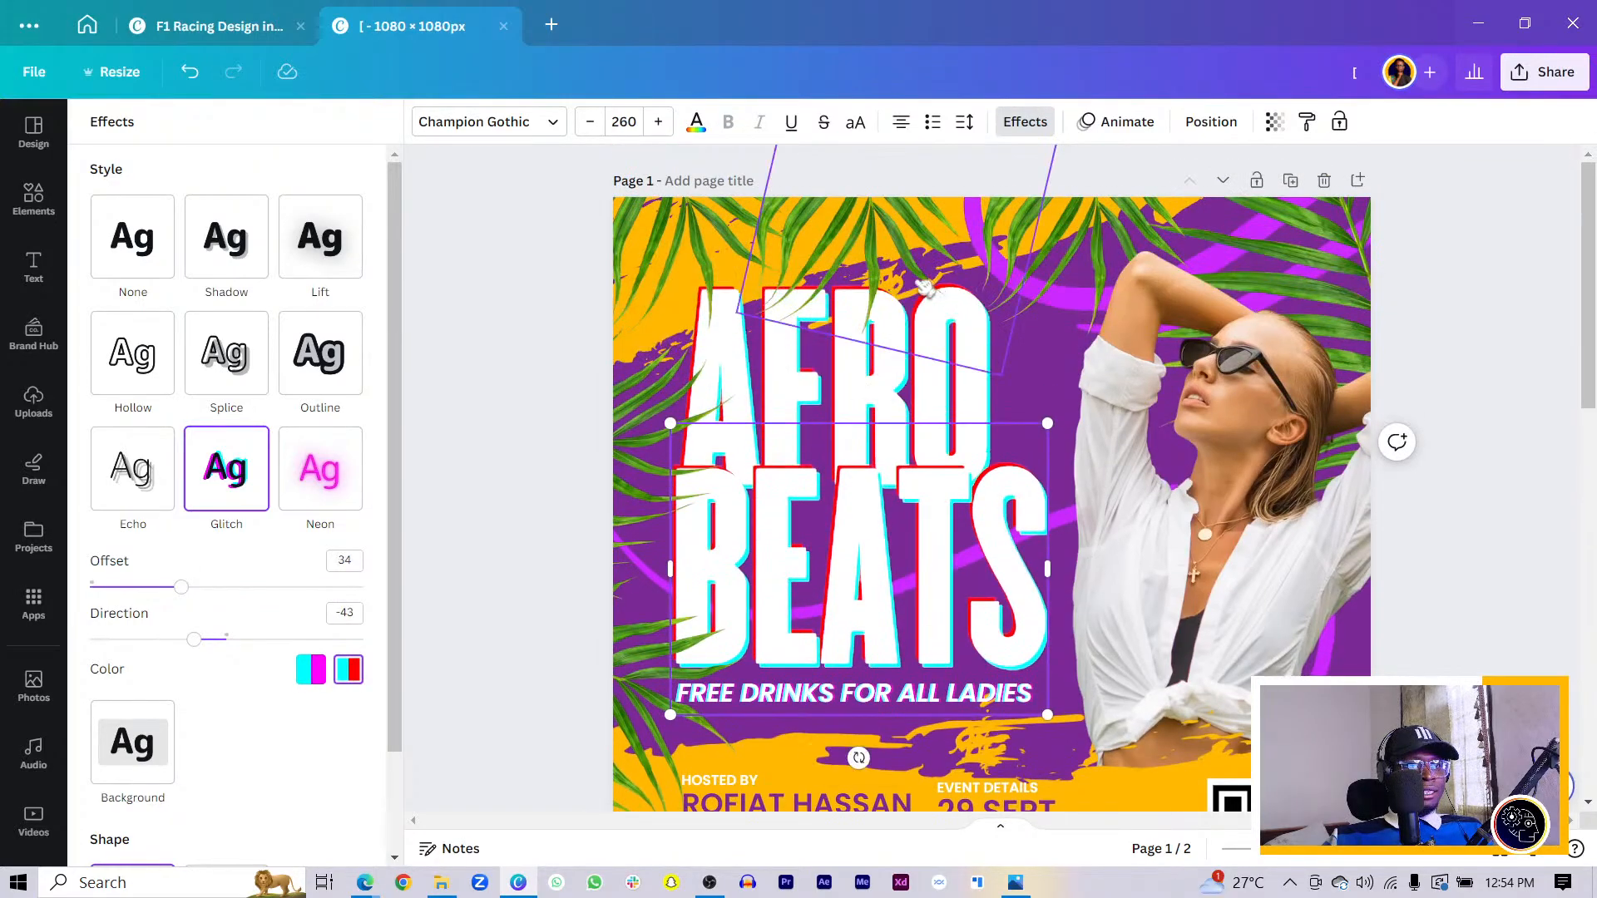
{"action": "left_click", "coordinate": [844, 695], "text": "shift"}
{"action": "mouse_move", "coordinate": [858, 757]}
{"action": "left_mouse_down"}
{"action": "mouse_move", "coordinate": [882, 761]}
{"action": "mouse_move", "coordinate": [841, 763]}
{"action": "left_mouse_up"}
{"action": "left_click_drag", "start_coordinate": [885, 607], "coordinate": [883, 634]}
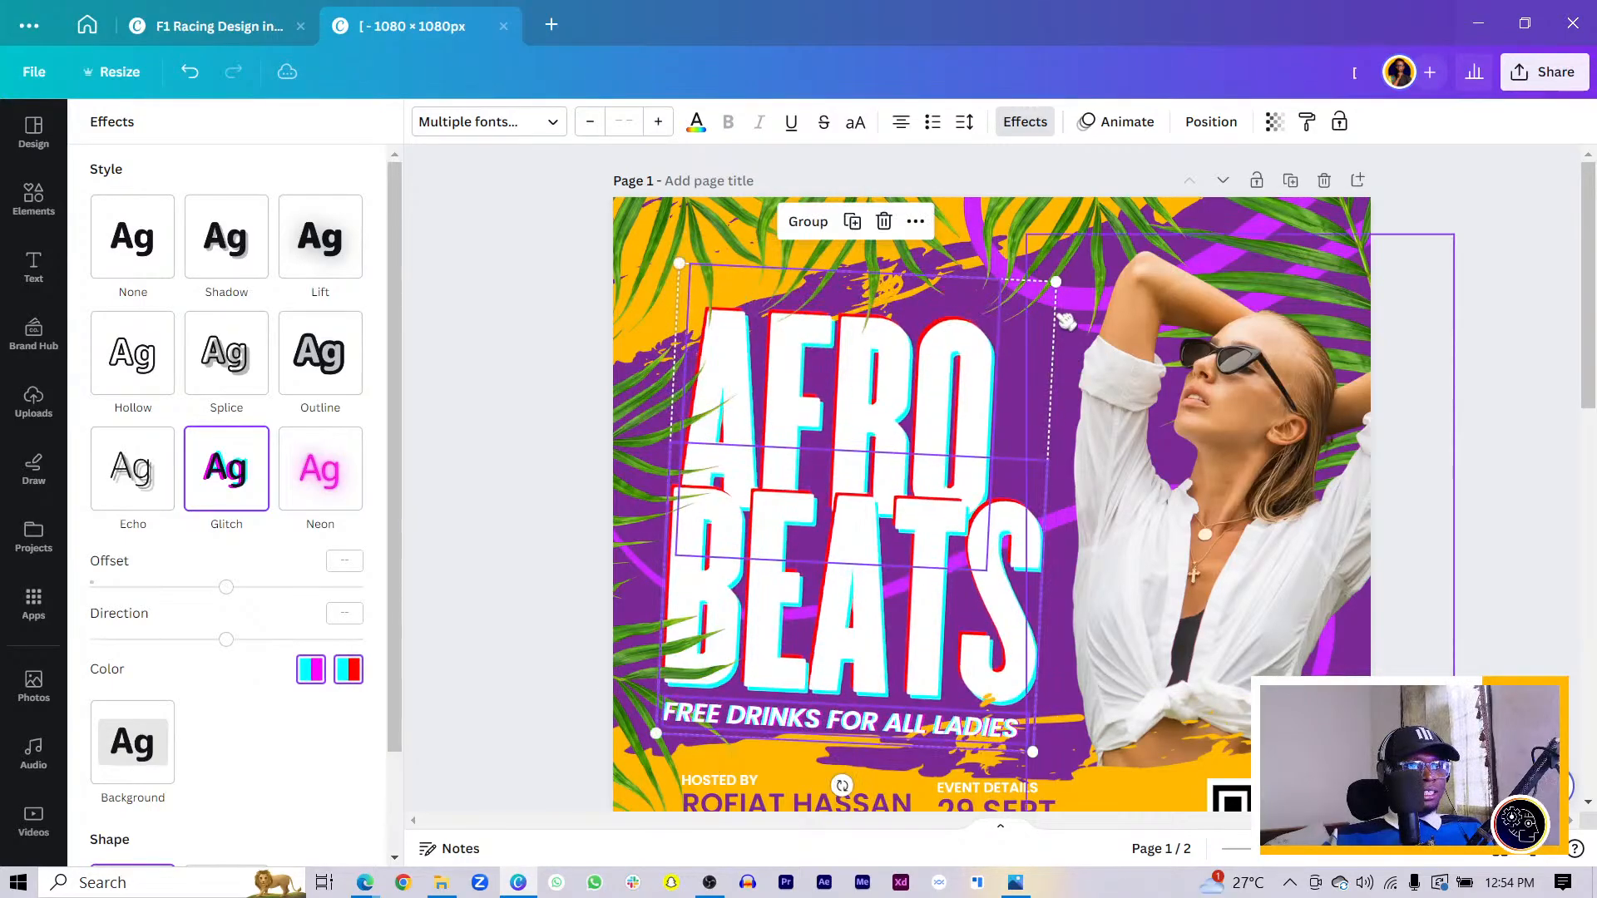
{"action": "left_click_drag", "start_coordinate": [1059, 291], "coordinate": [1078, 259]}
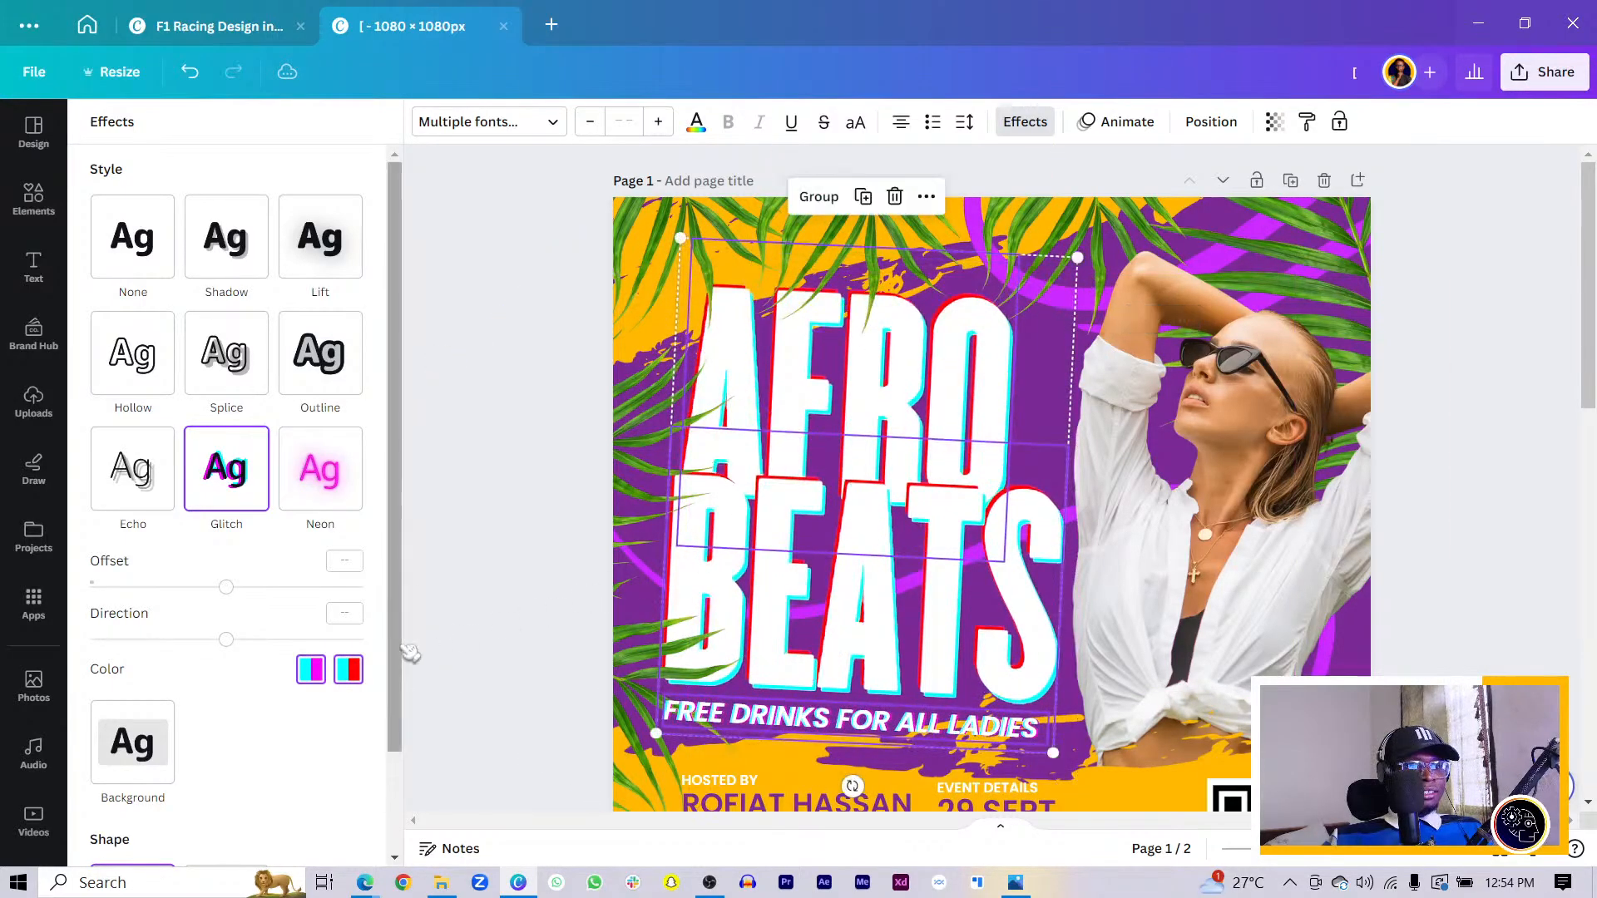
{"action": "left_click", "coordinate": [742, 707]}
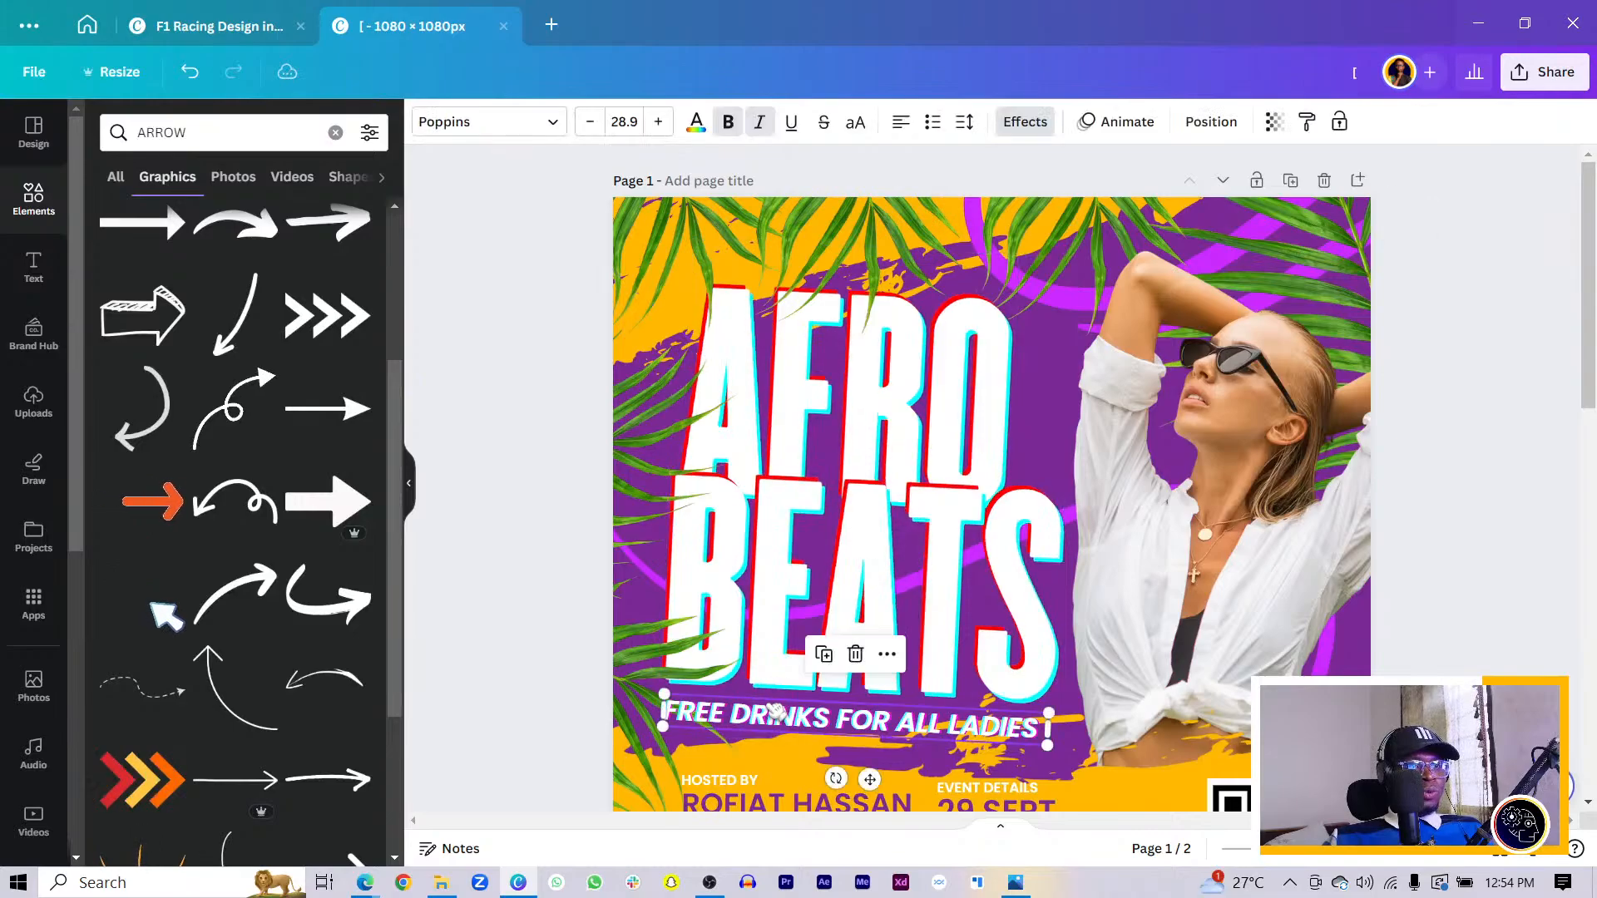
- Straighten the tagline back to 0° and zoom out to view the whole page
{"action": "left_click_drag", "start_coordinate": [836, 782], "coordinate": [833, 773]}
{"action": "left_click", "coordinate": [534, 600]}
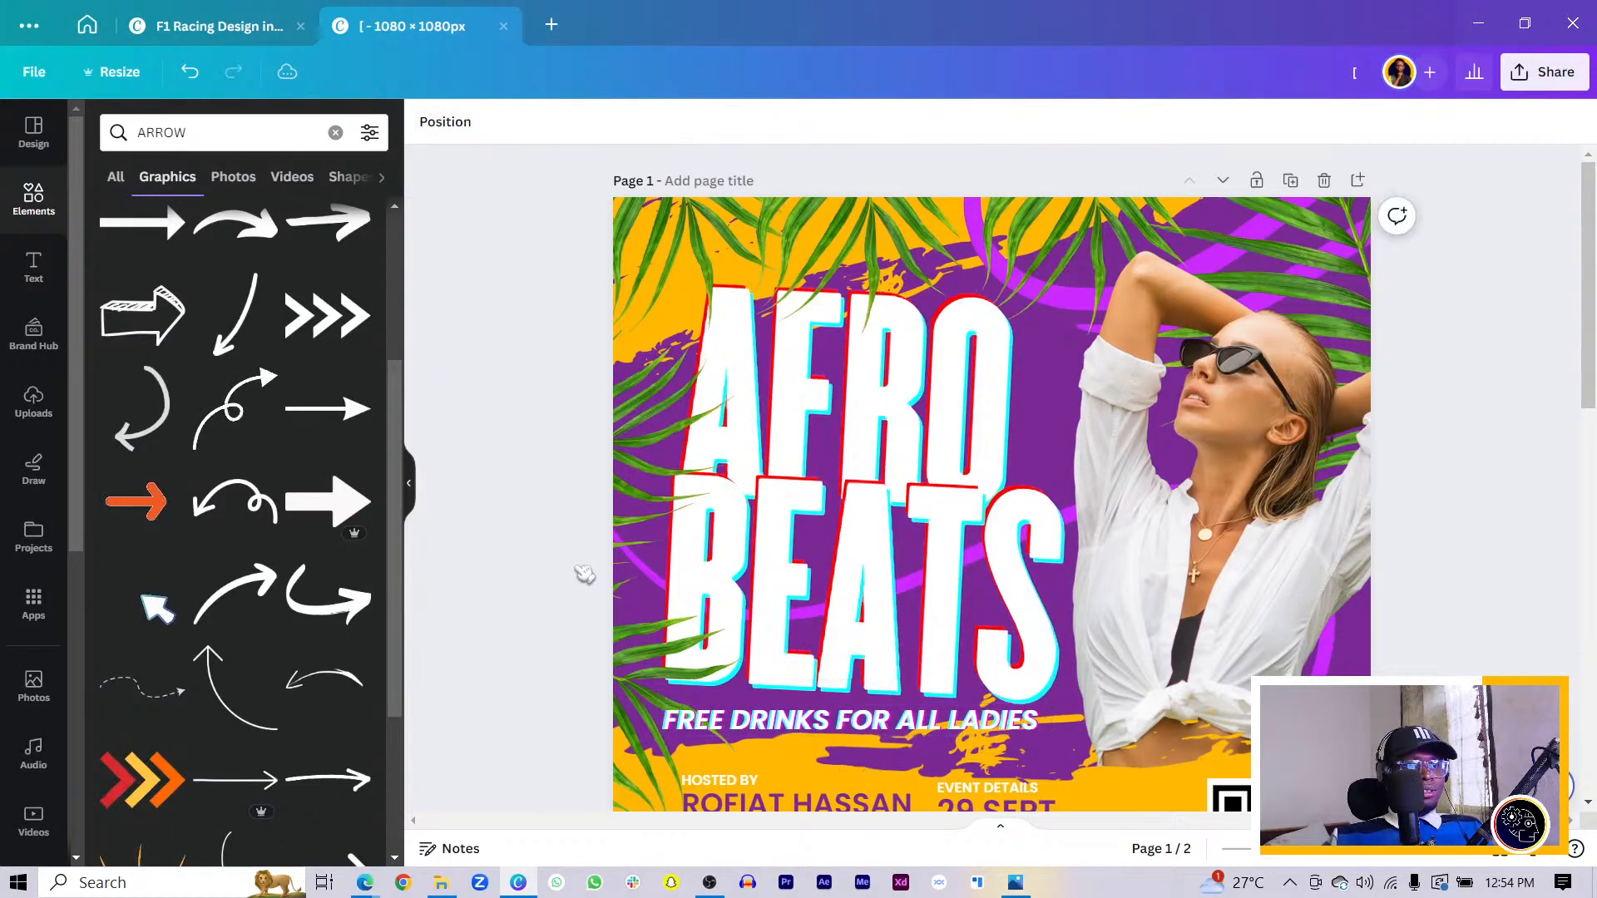
{"action": "key", "text": "ctrl+minus"}
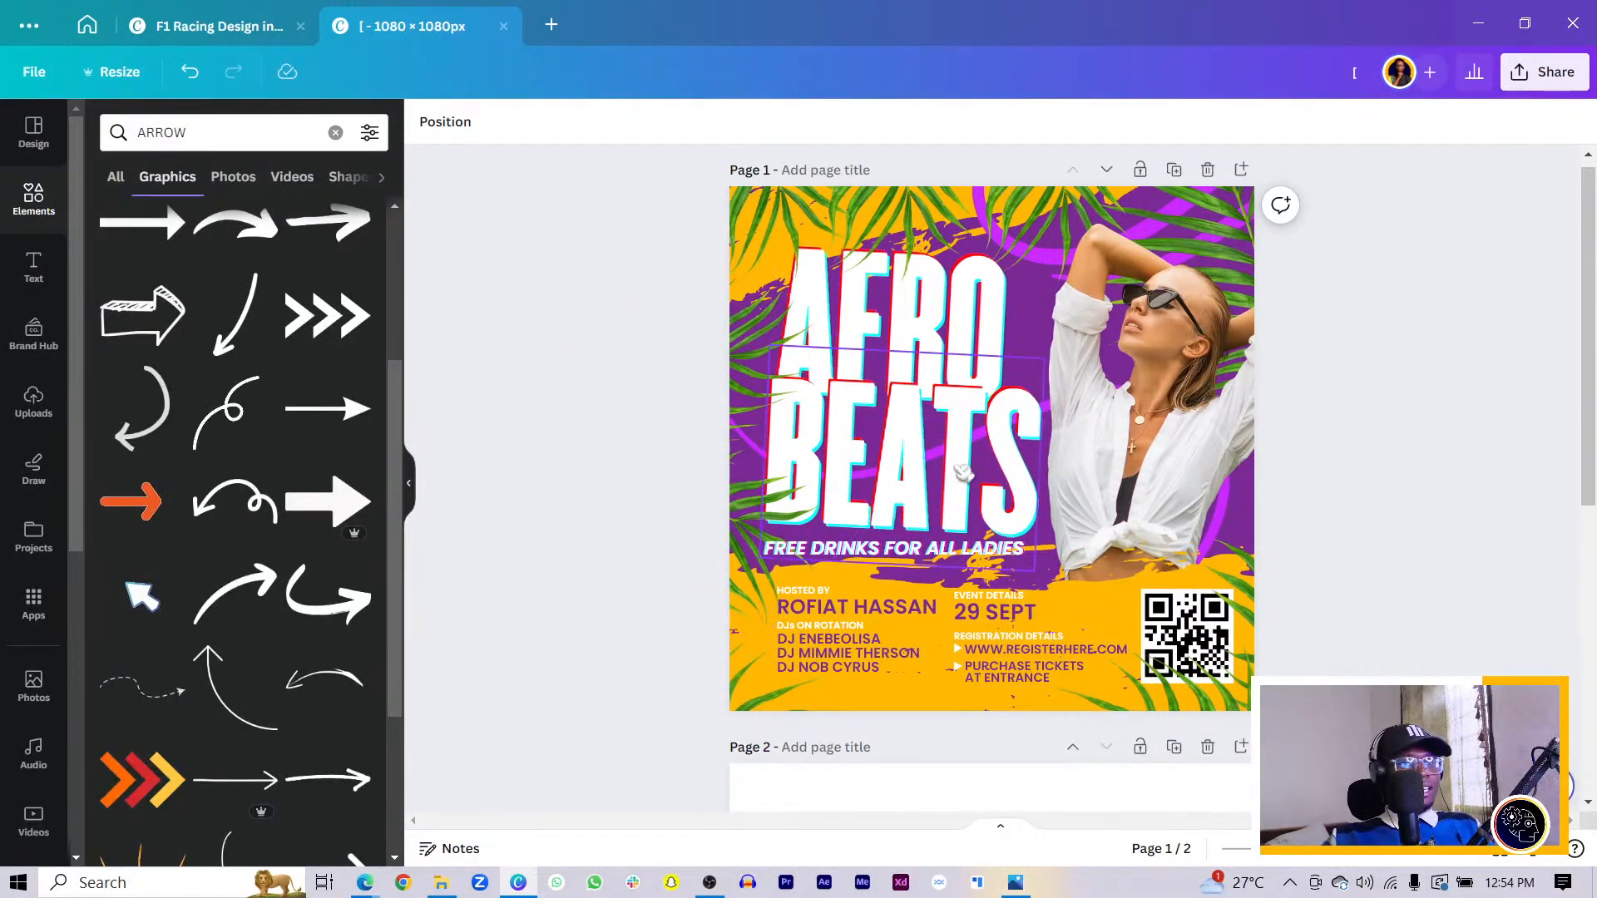
{"action": "scroll", "coordinate": [1058, 600], "scroll_direction": "up", "scroll_amount": 1}
{"action": "scroll", "coordinate": [1058, 600], "scroll_direction": "down", "scroll_amount": 5}
{"action": "scroll", "coordinate": [1058, 601], "scroll_direction": "up", "scroll_amount": 5}
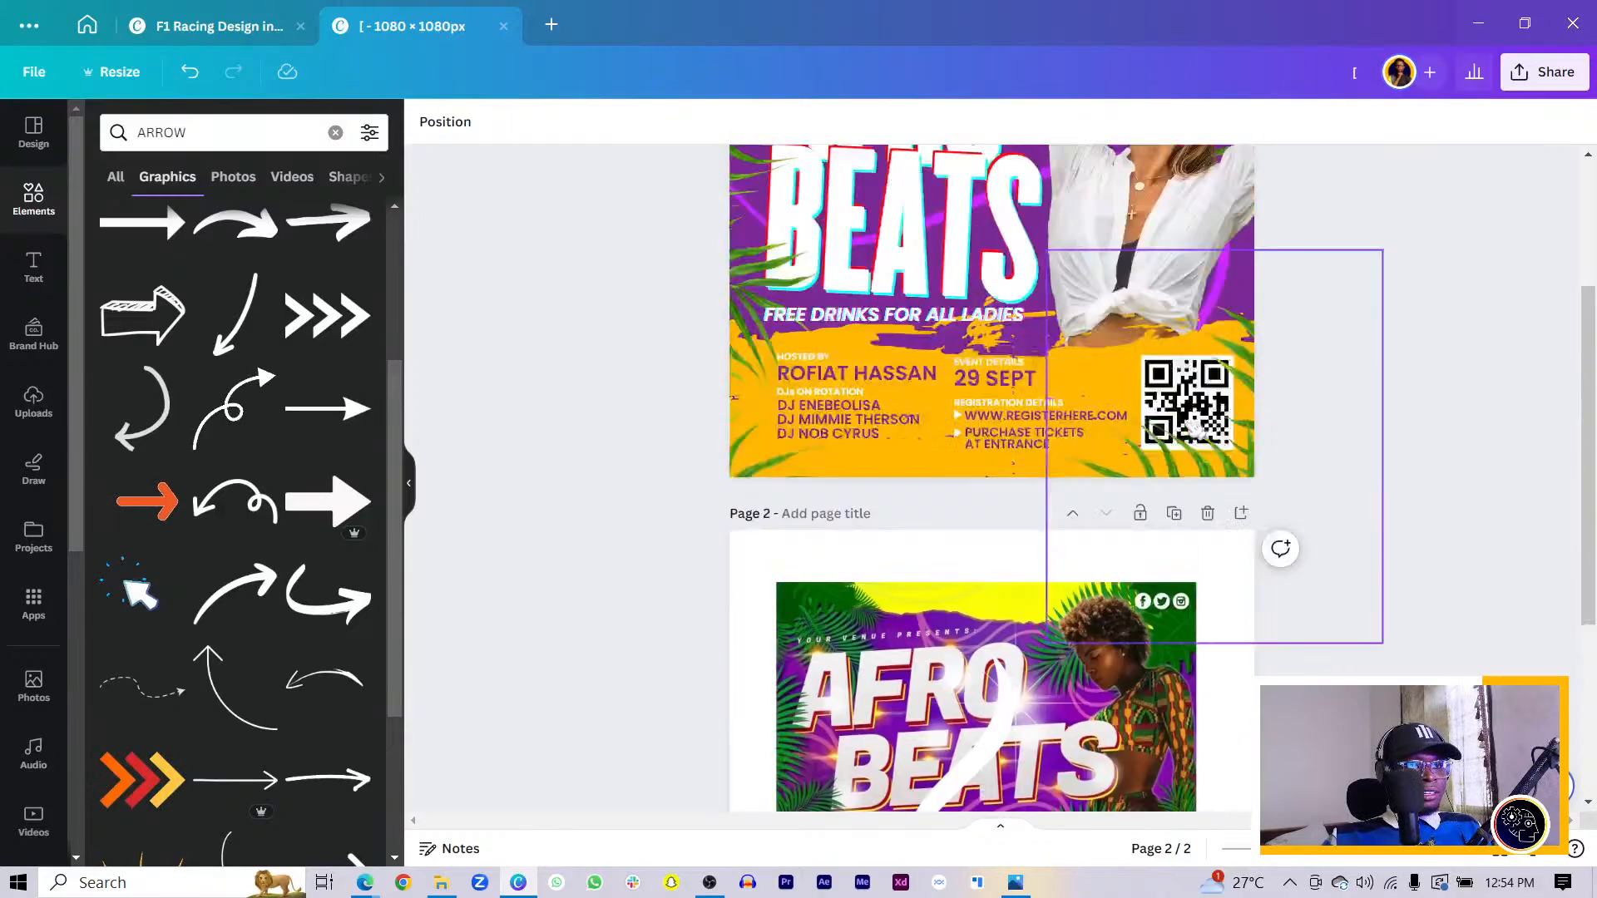
- Search Elements for LIGHT and add a sparkle light graphic
{"action": "left_click", "coordinate": [192, 126]}
{"action": "double_click", "coordinate": [195, 126]}
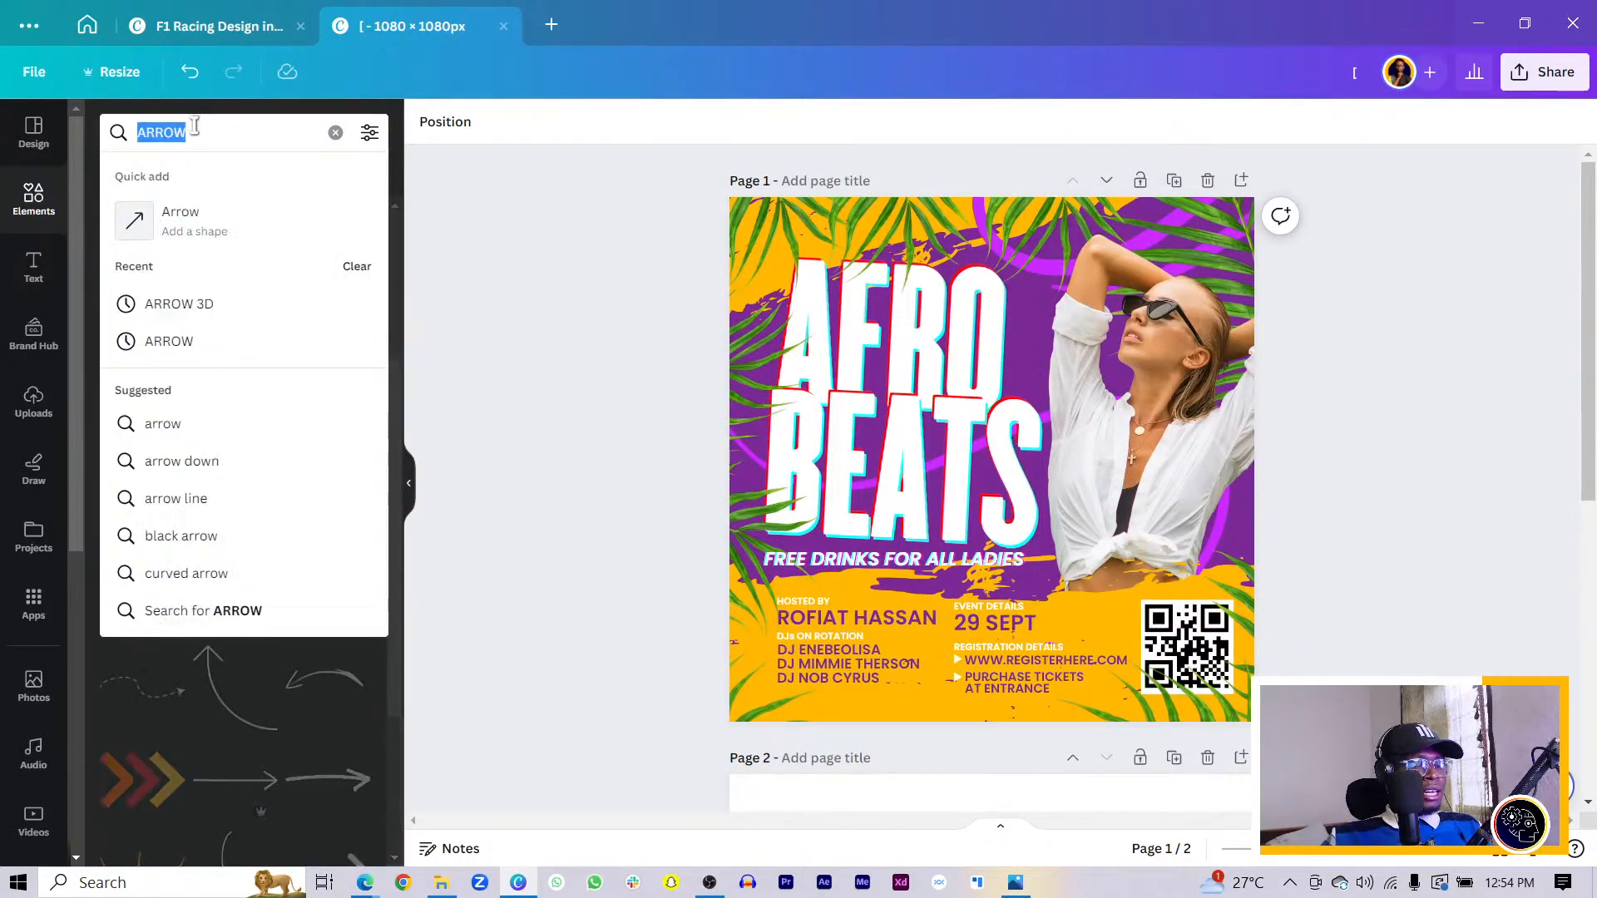
{"action": "type", "text": "LIGHT"}
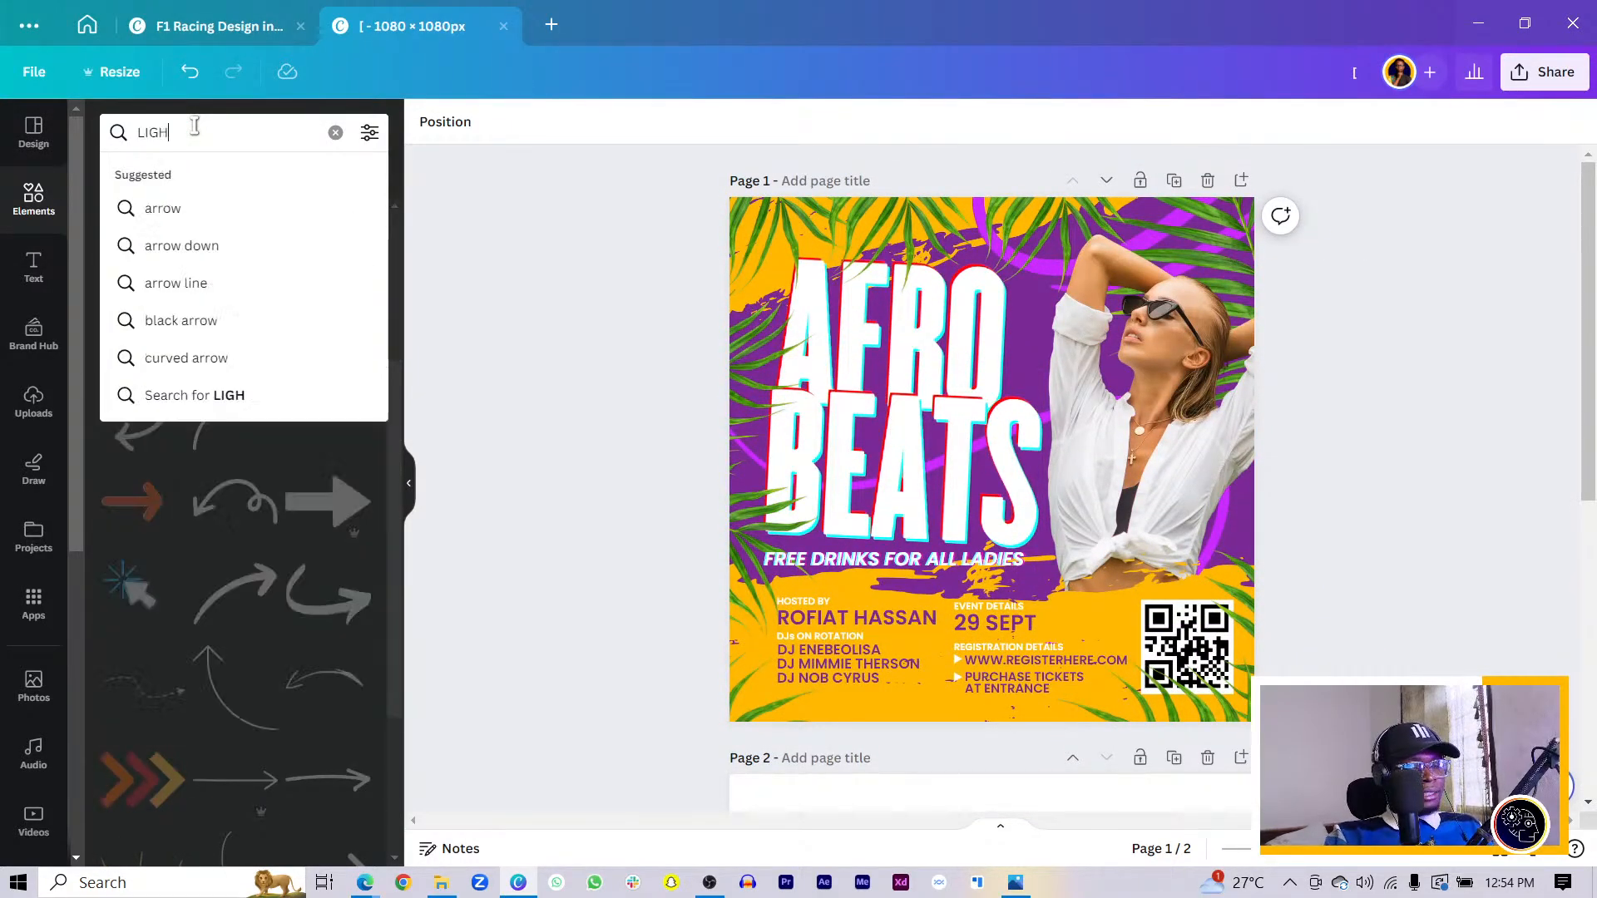
{"action": "key", "text": "Return"}
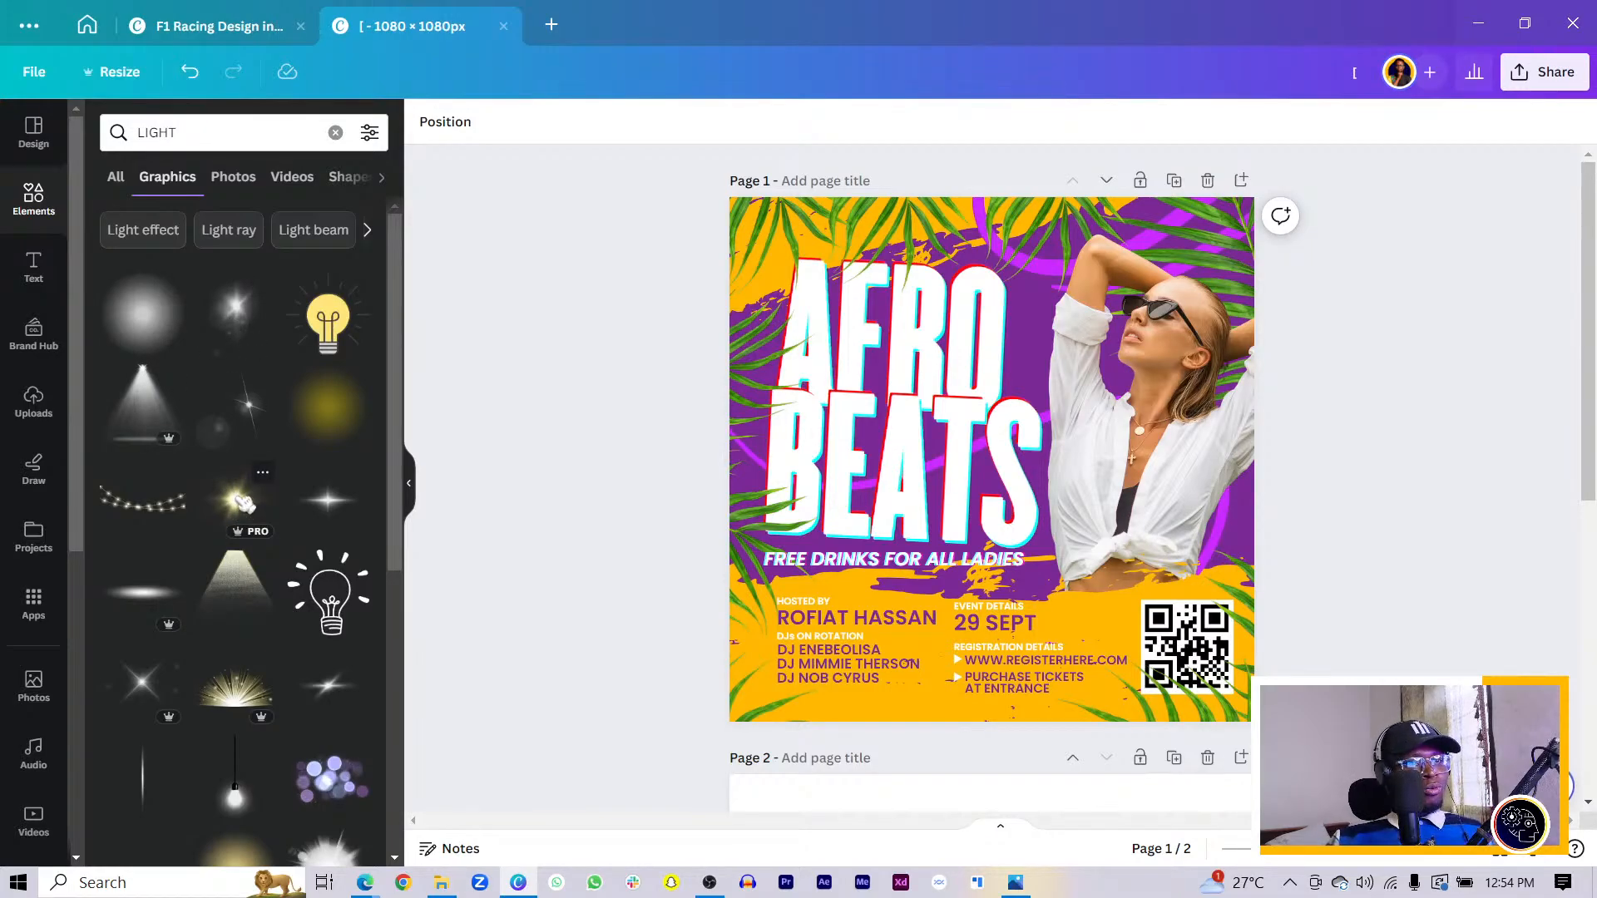
{"action": "left_click", "coordinate": [244, 503]}
- Shrink the sparkle into a small glow on the AFRO lettering
{"action": "scroll", "coordinate": [990, 478], "scroll_direction": "up", "scroll_amount": 3}
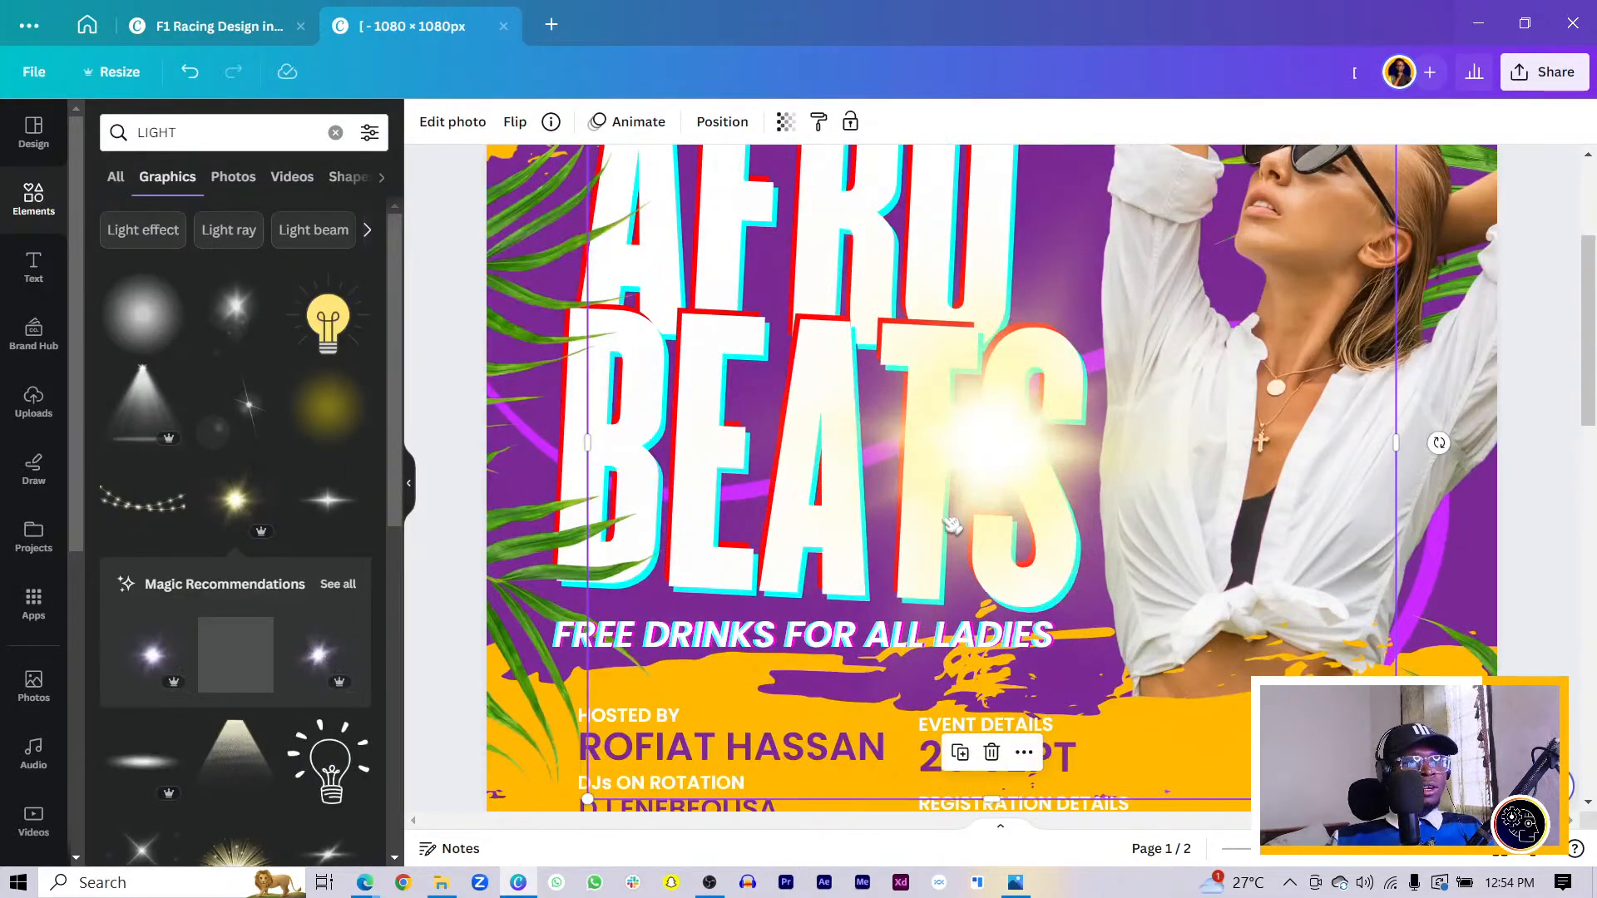
{"action": "left_click_drag", "start_coordinate": [950, 524], "coordinate": [917, 507]}
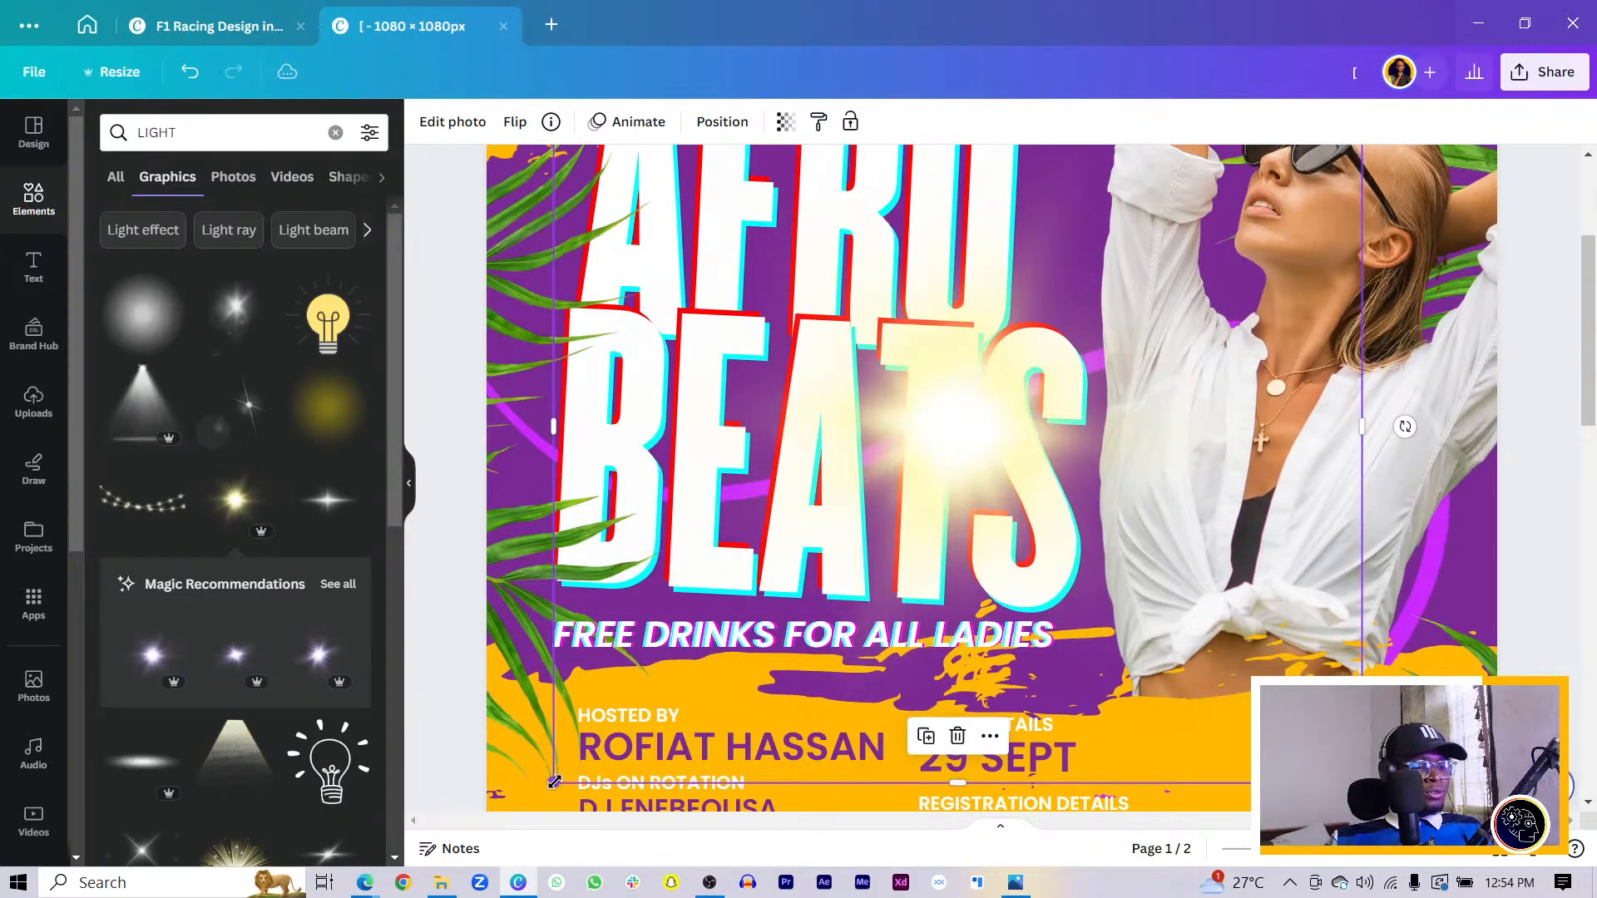
{"action": "left_click_drag", "start_coordinate": [553, 782], "coordinate": [670, 680]}
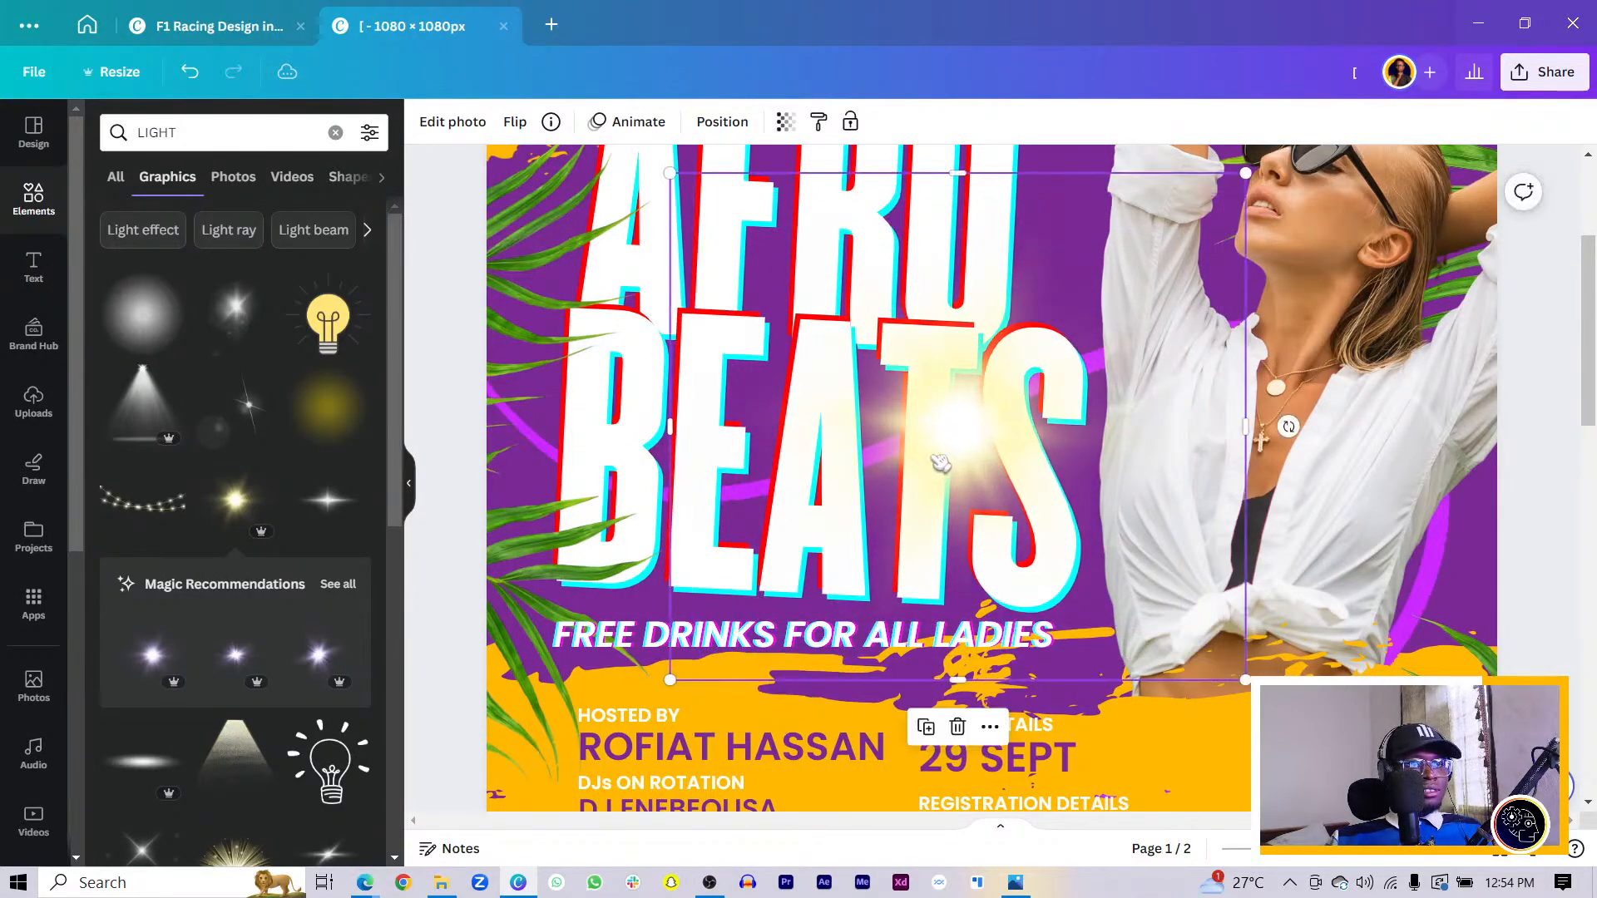
{"action": "left_click_drag", "start_coordinate": [940, 464], "coordinate": [578, 352]}
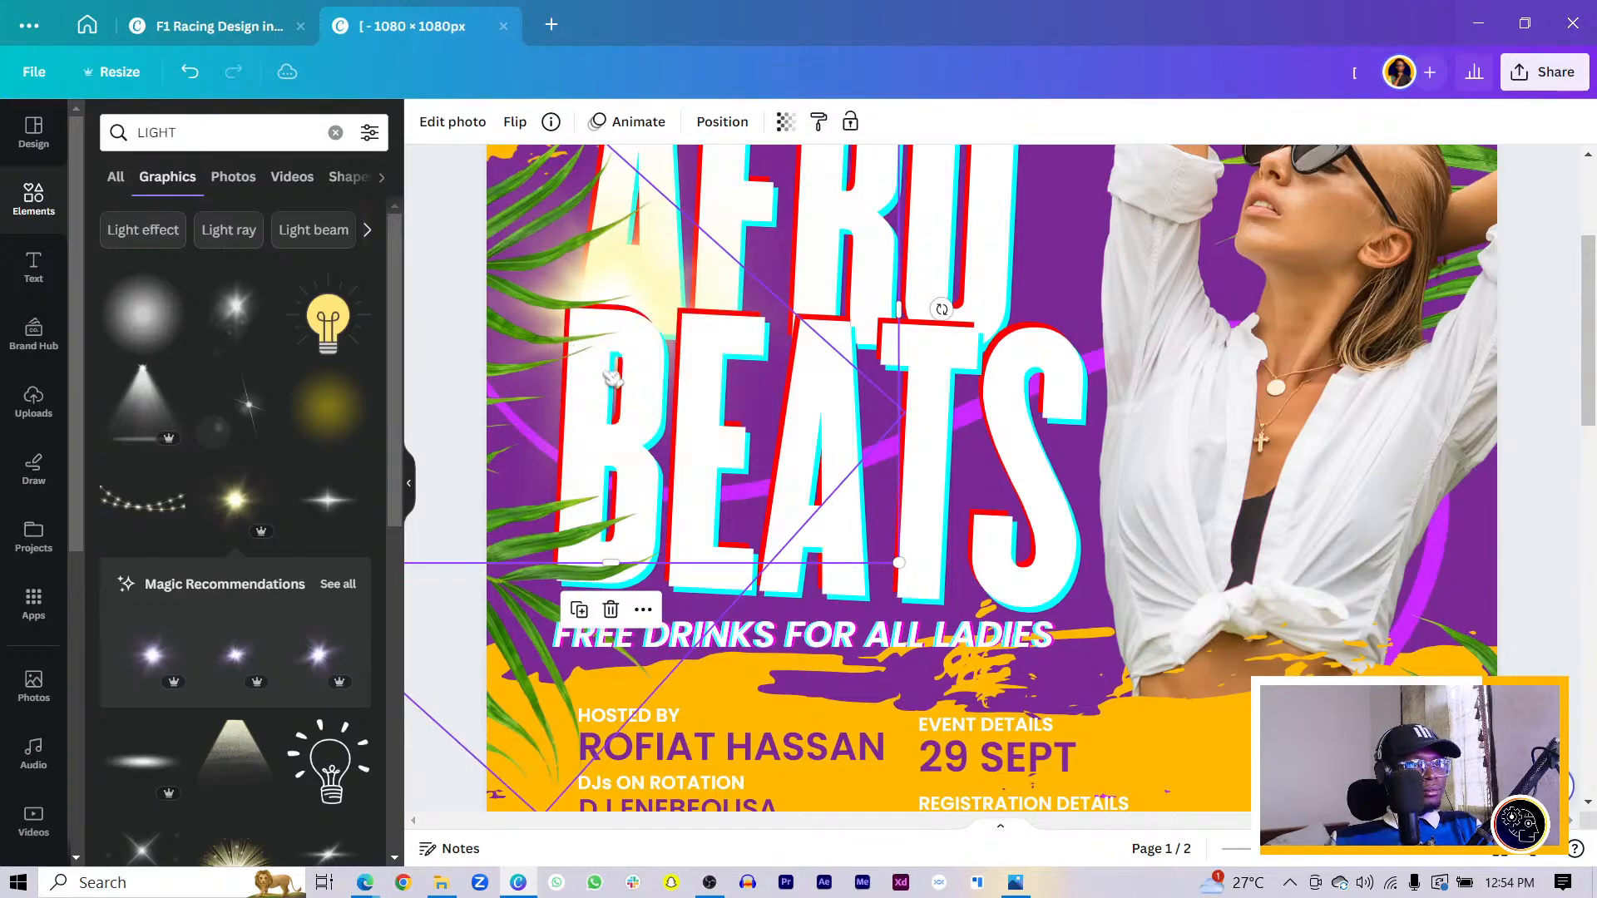
{"action": "left_click_drag", "start_coordinate": [645, 396], "coordinate": [942, 587]}
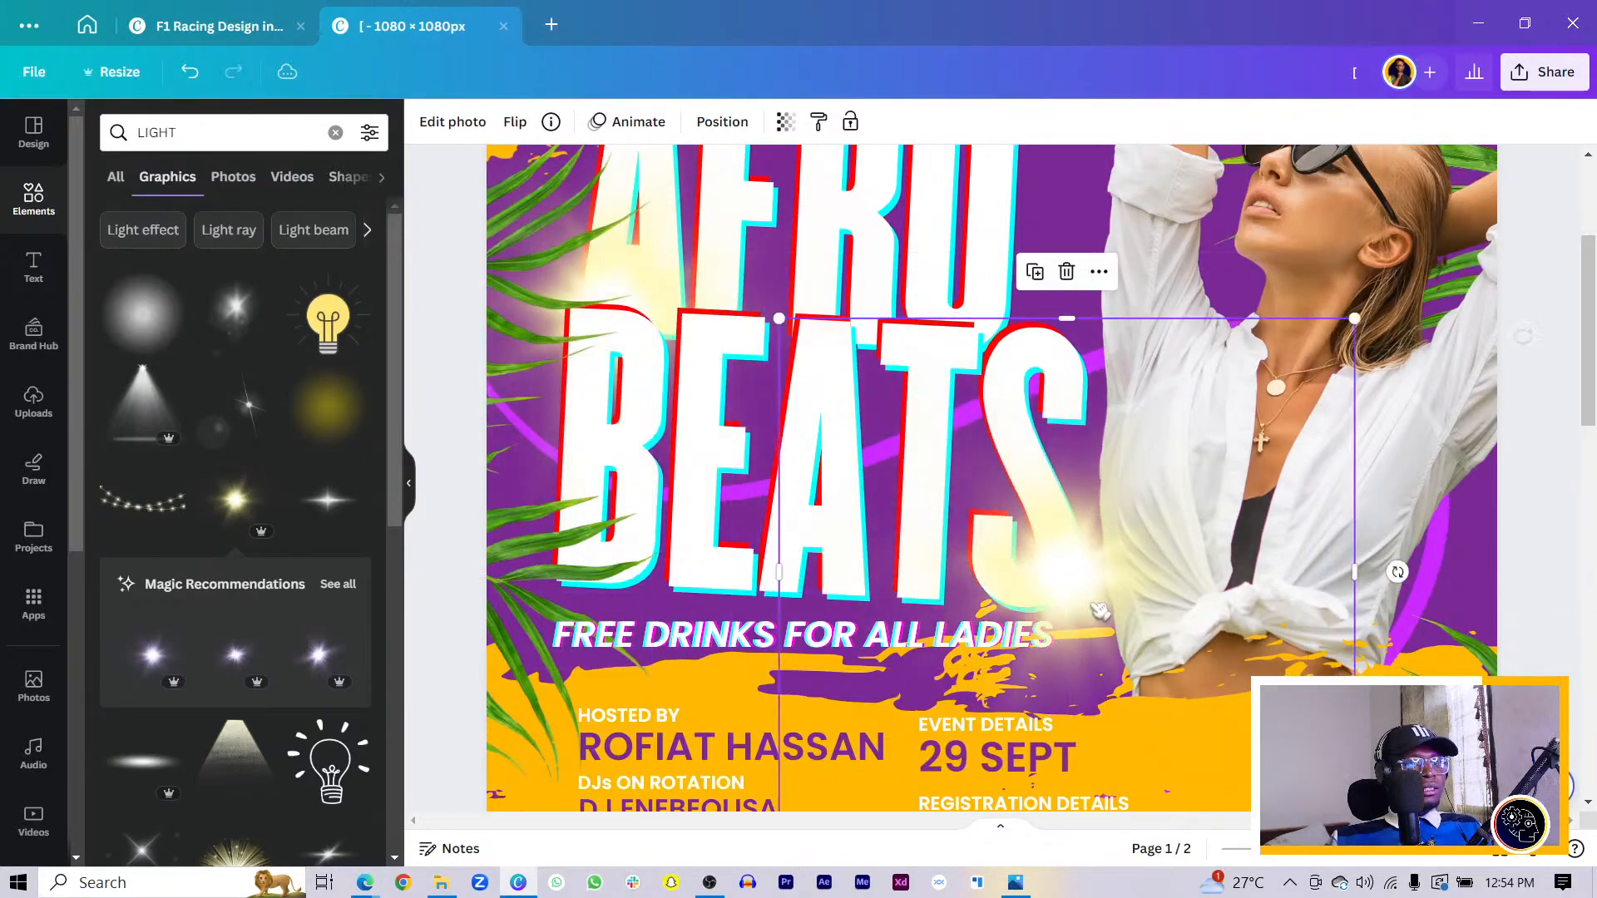
{"action": "scroll", "coordinate": [942, 587], "scroll_direction": "down", "scroll_amount": 3}
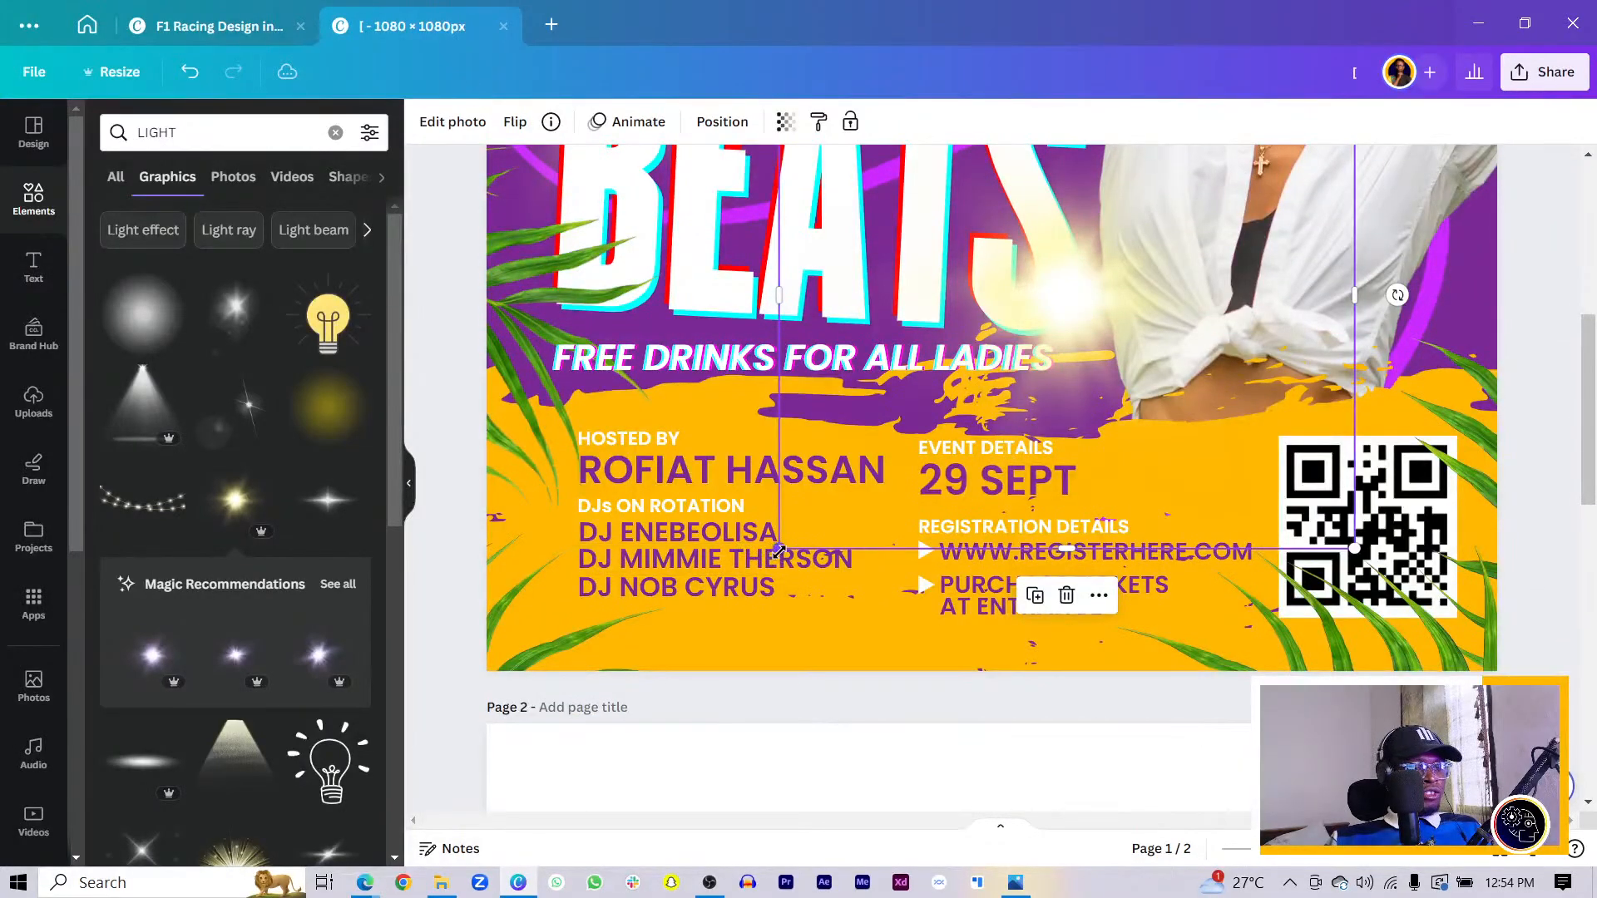
{"action": "left_click_drag", "start_coordinate": [780, 550], "coordinate": [884, 455]}
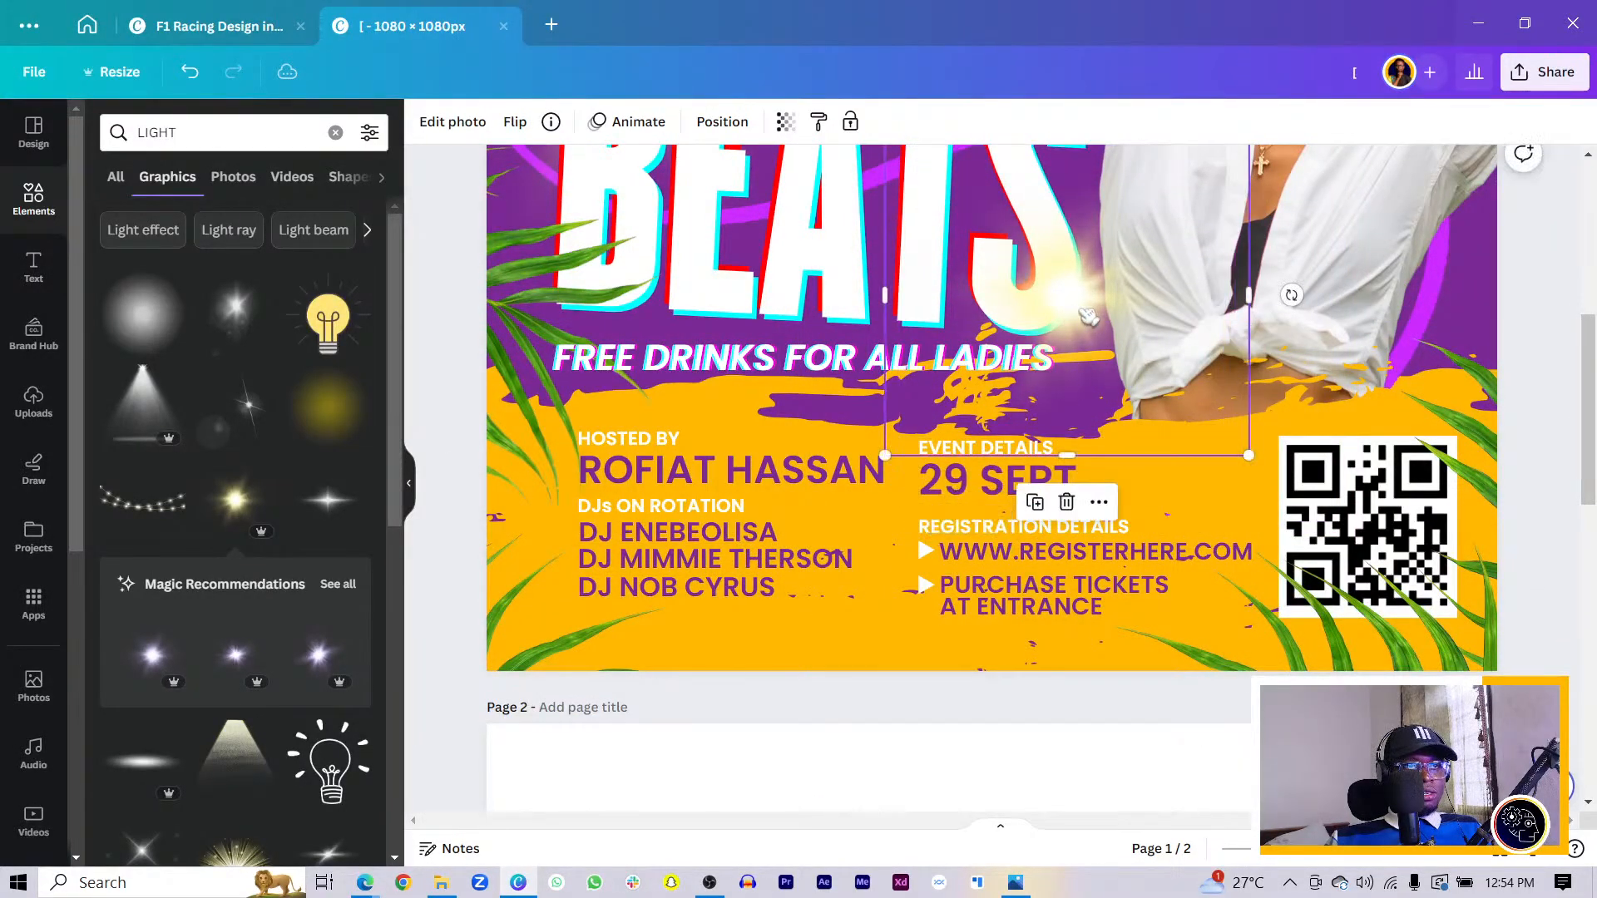
{"action": "left_click_drag", "start_coordinate": [1087, 317], "coordinate": [1096, 320]}
{"action": "scroll", "coordinate": [1083, 320], "scroll_direction": "down", "scroll_amount": 5}
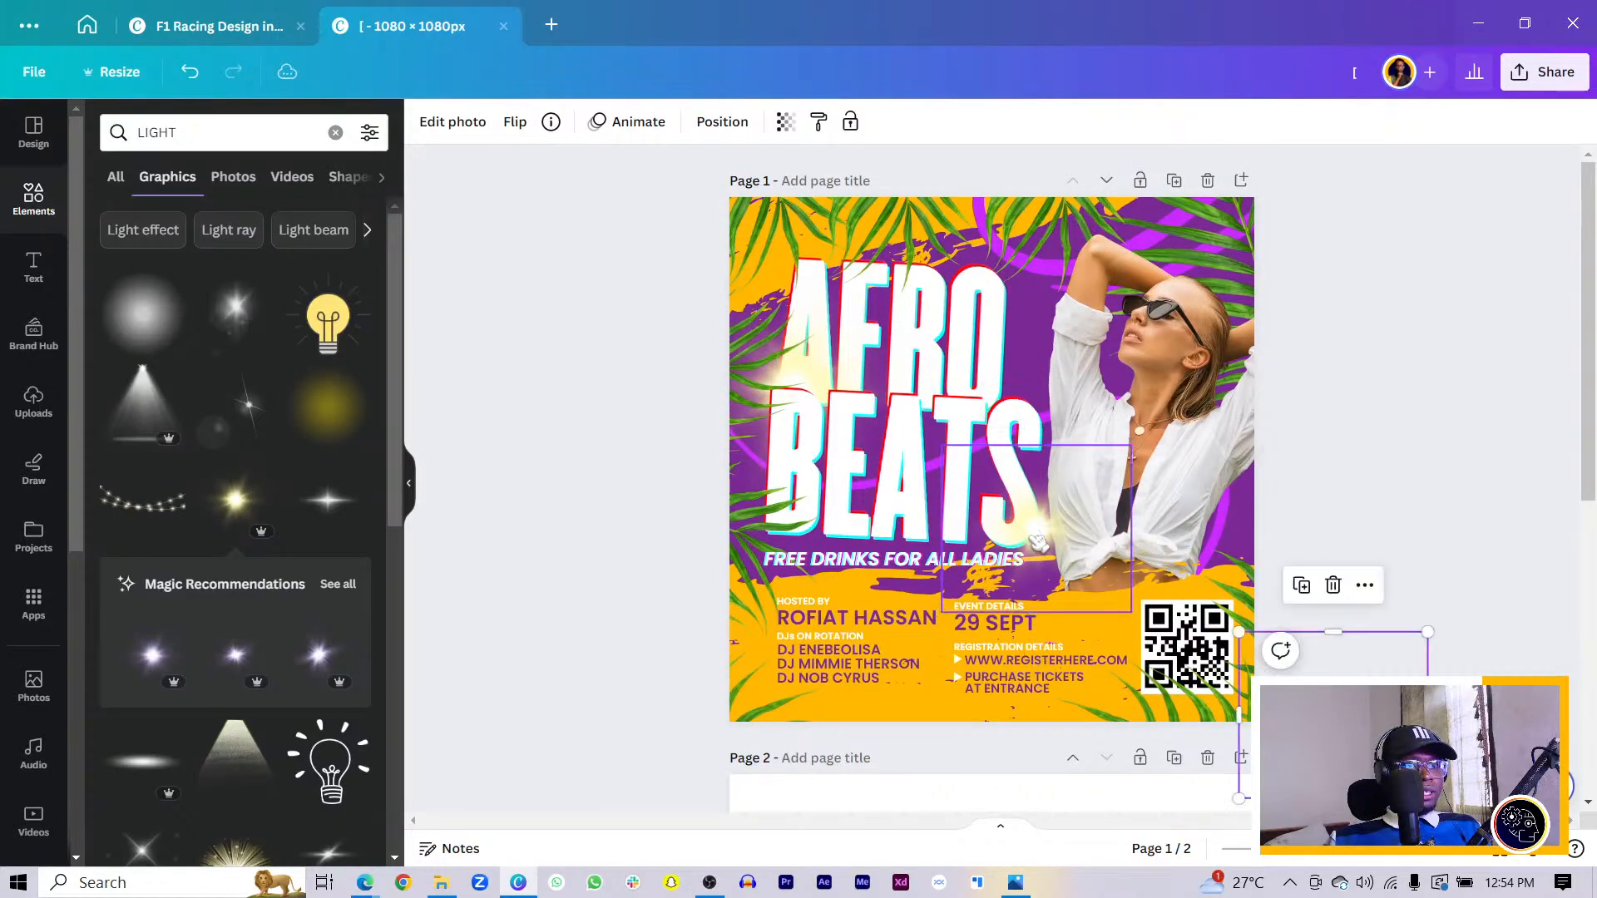
{"action": "left_click_drag", "start_coordinate": [1034, 530], "coordinate": [879, 529]}
{"action": "left_click_drag", "start_coordinate": [763, 589], "coordinate": [794, 561]}
- Add a light-ray graphic, tilt it, and move it onto the woman's chest
{"action": "left_click", "coordinate": [930, 313]}
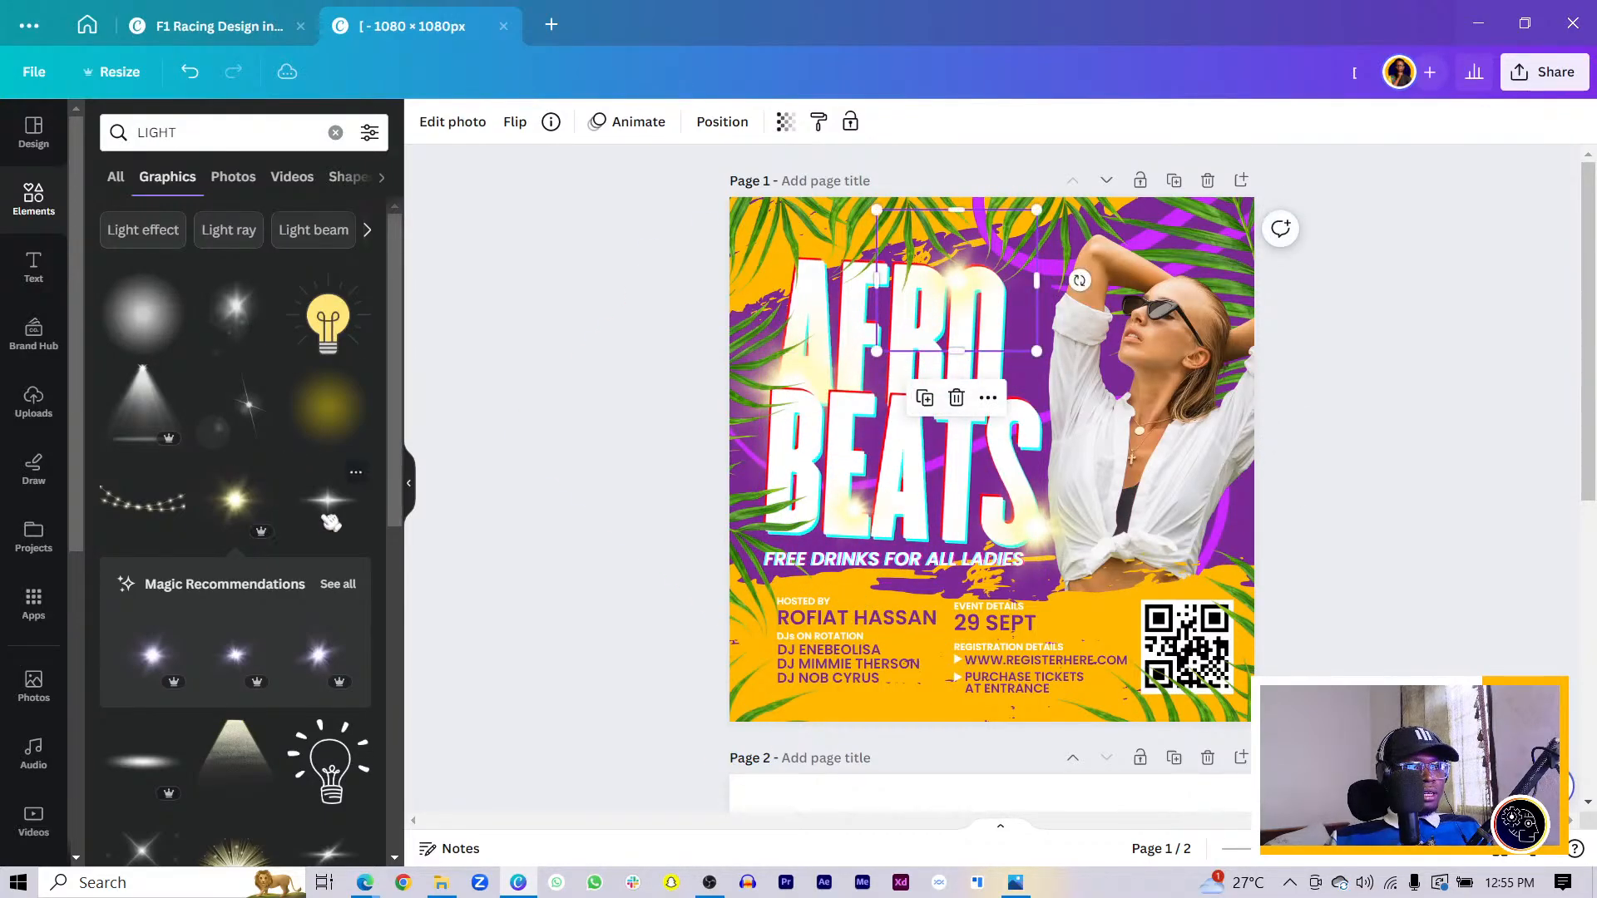
{"action": "left_click", "coordinate": [356, 504]}
{"action": "left_click_drag", "start_coordinate": [940, 482], "coordinate": [1137, 318]}
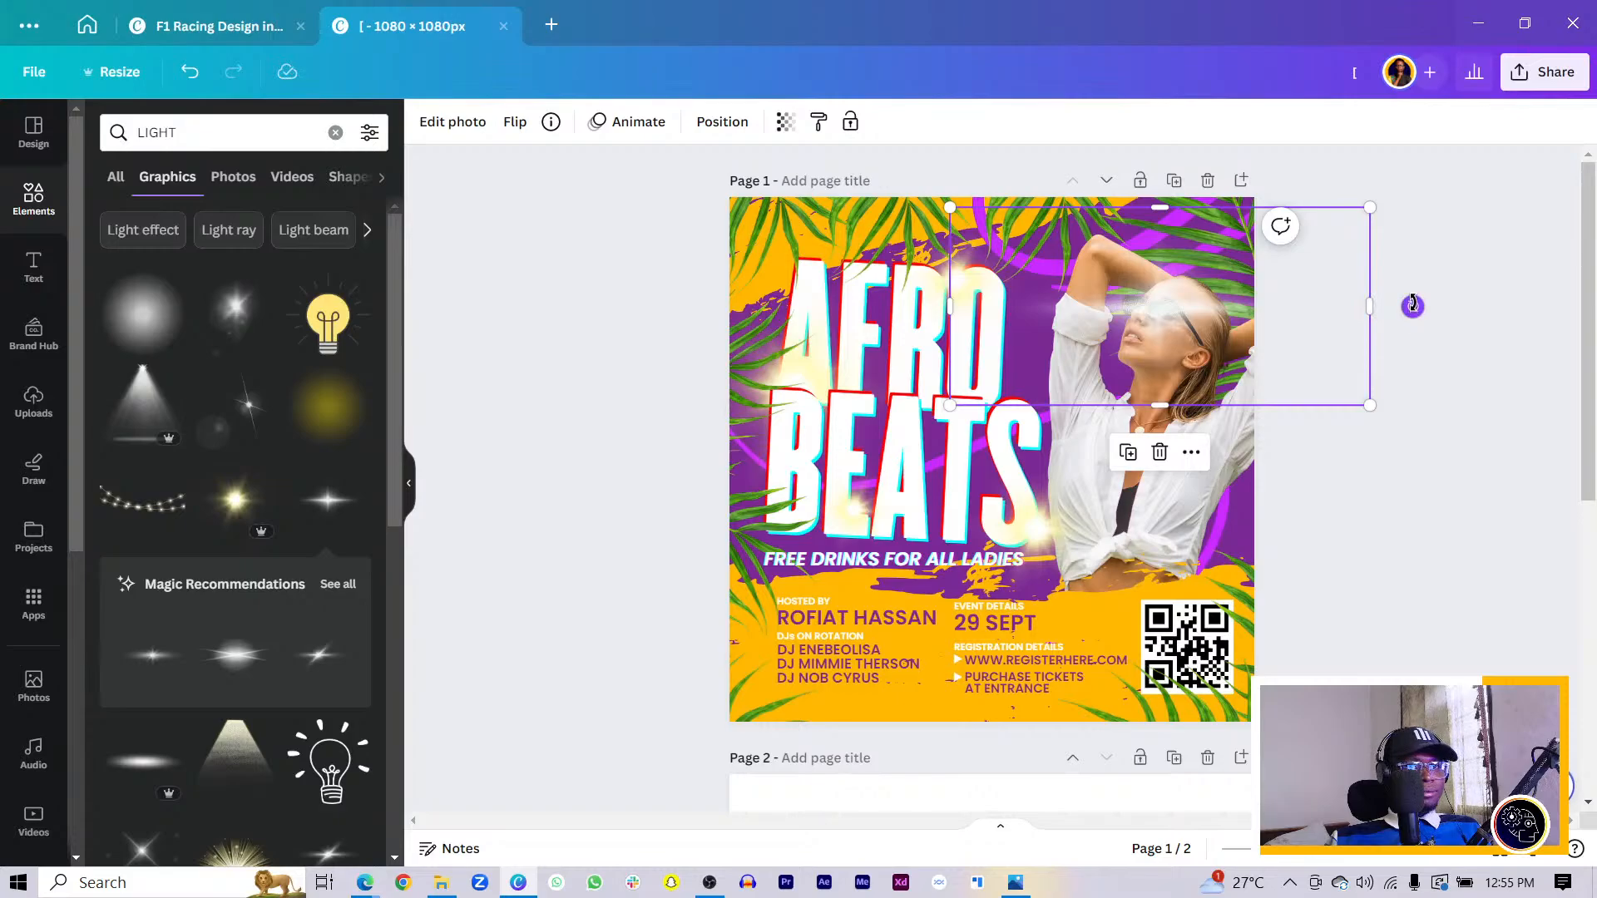
{"action": "mouse_move", "coordinate": [1413, 306]}
{"action": "left_mouse_down"}
{"action": "mouse_move", "coordinate": [1414, 357]}
{"action": "mouse_move", "coordinate": [1412, 325]}
{"action": "left_mouse_up"}
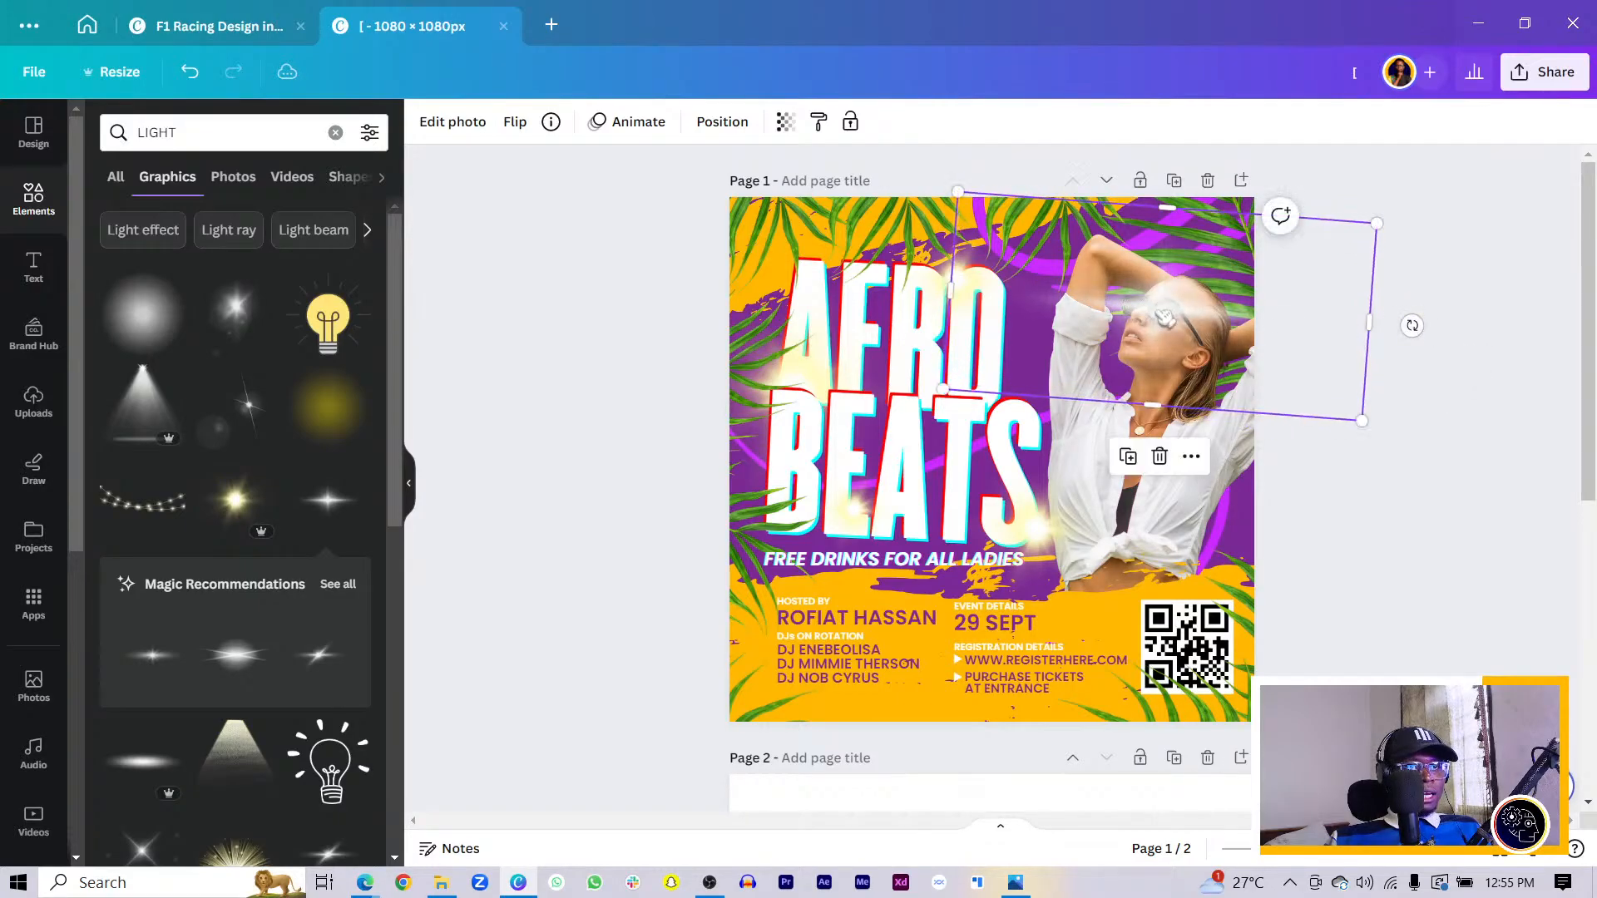
{"action": "left_click_drag", "start_coordinate": [1165, 315], "coordinate": [1153, 430]}
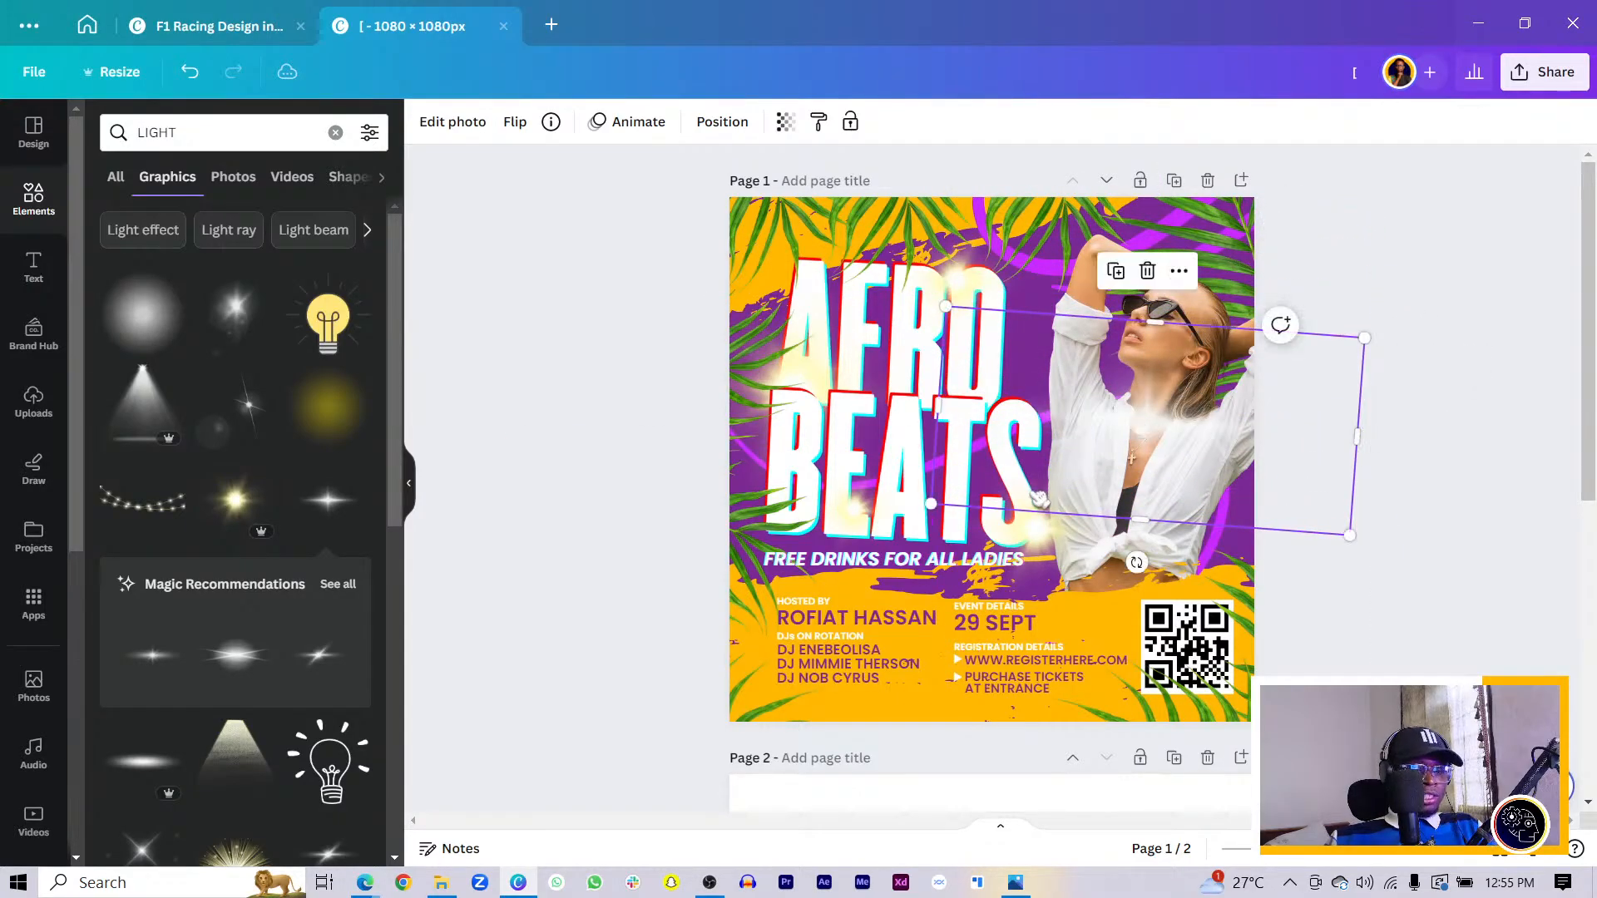
- Enlarge the light ray and fine-tune its position across her chest
{"action": "scroll", "coordinate": [1039, 498], "scroll_direction": "up", "scroll_amount": 5}
{"action": "left_click_drag", "start_coordinate": [845, 542], "coordinate": [1186, 425]}
{"action": "left_click_drag", "start_coordinate": [1348, 376], "coordinate": [1356, 382]}
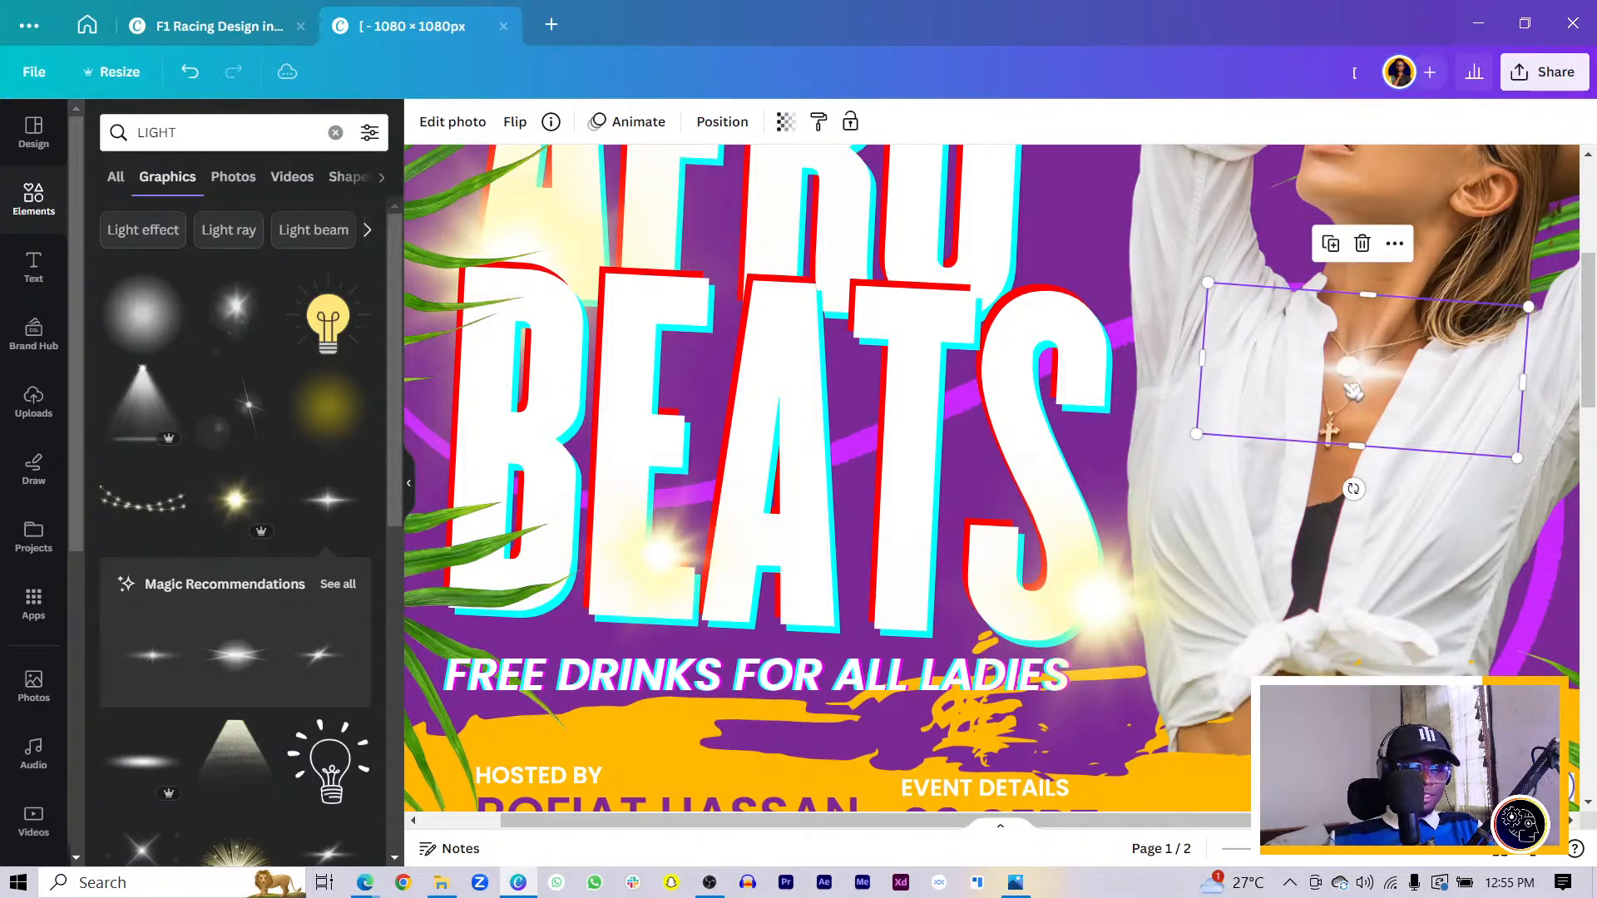
{"action": "scroll", "coordinate": [1353, 391], "scroll_direction": "down", "scroll_amount": 5}
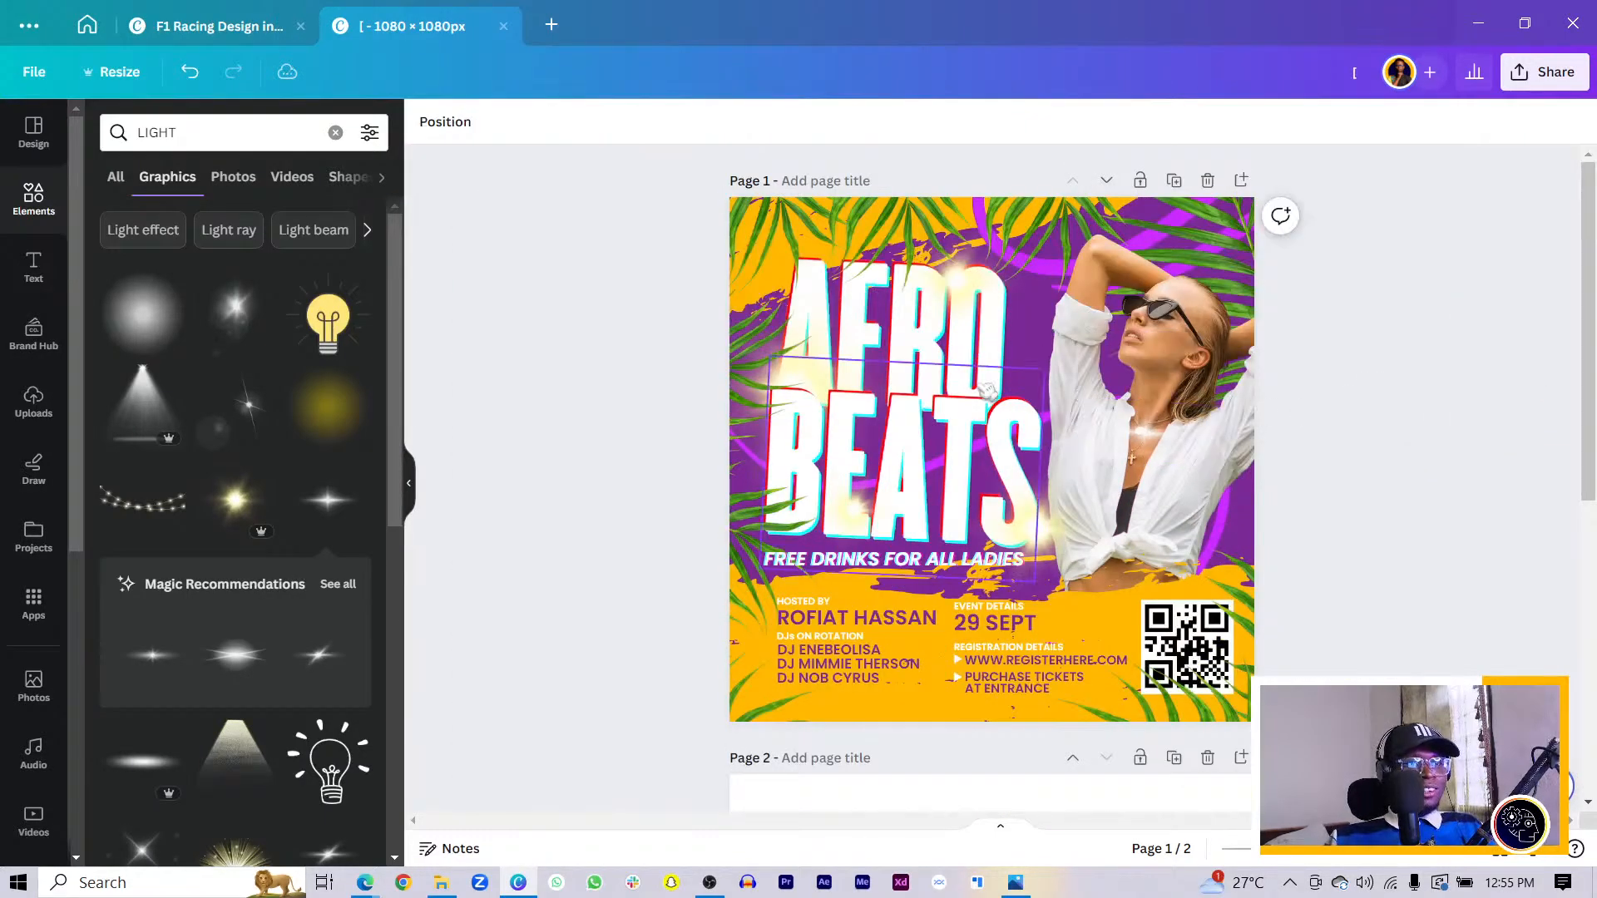
{"action": "left_click", "coordinate": [992, 286]}
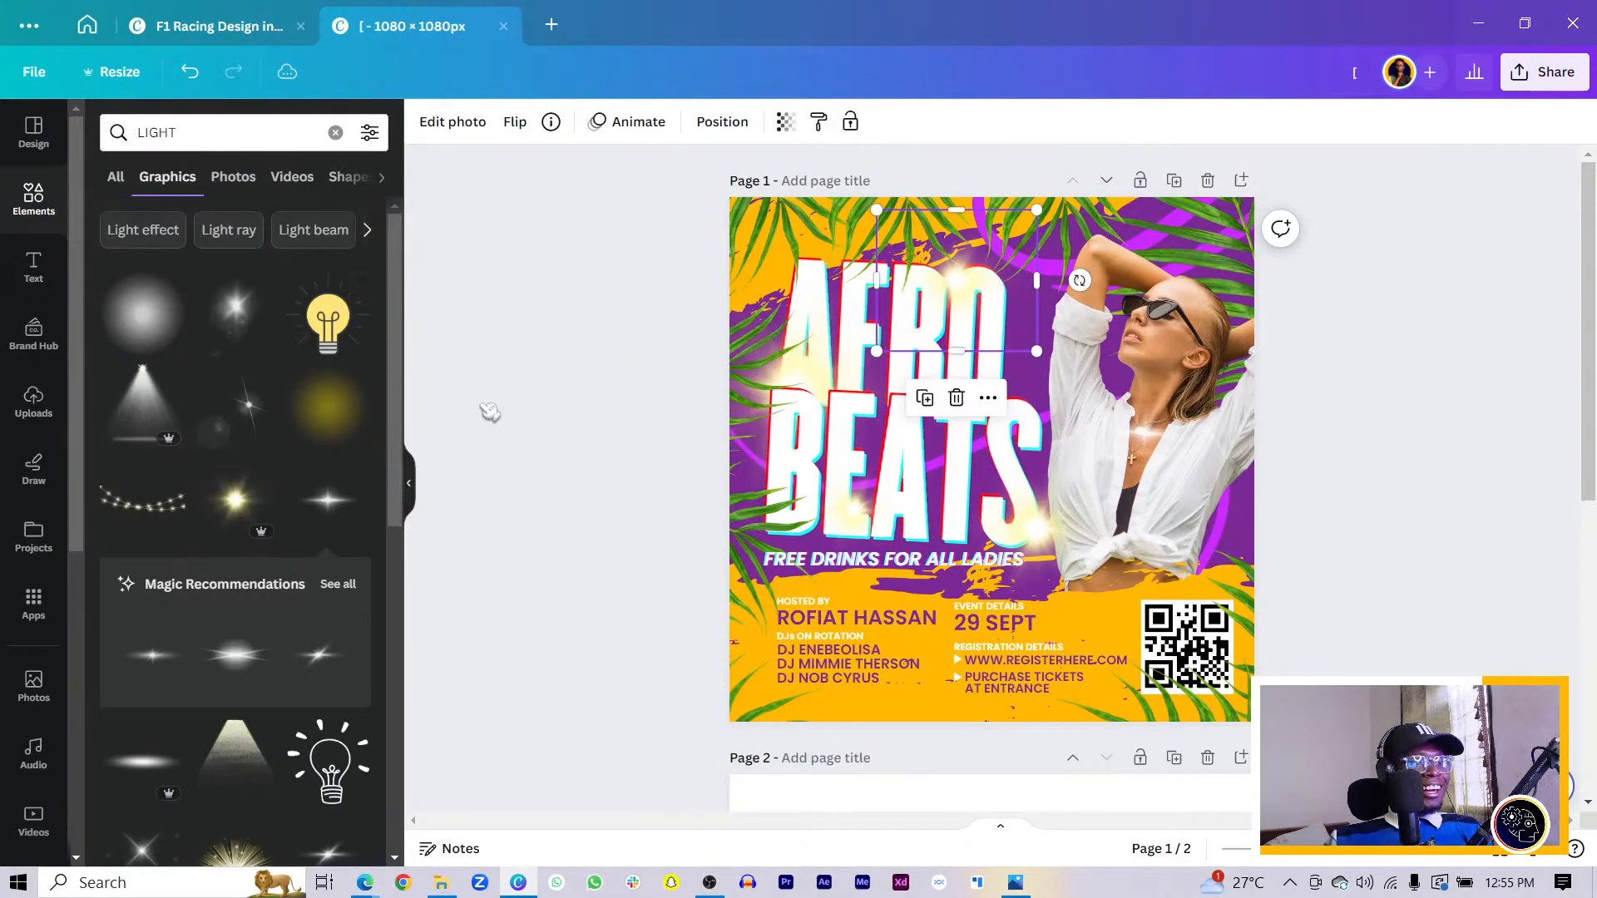
{"action": "scroll", "coordinate": [268, 453], "scroll_direction": "down", "scroll_amount": 6}
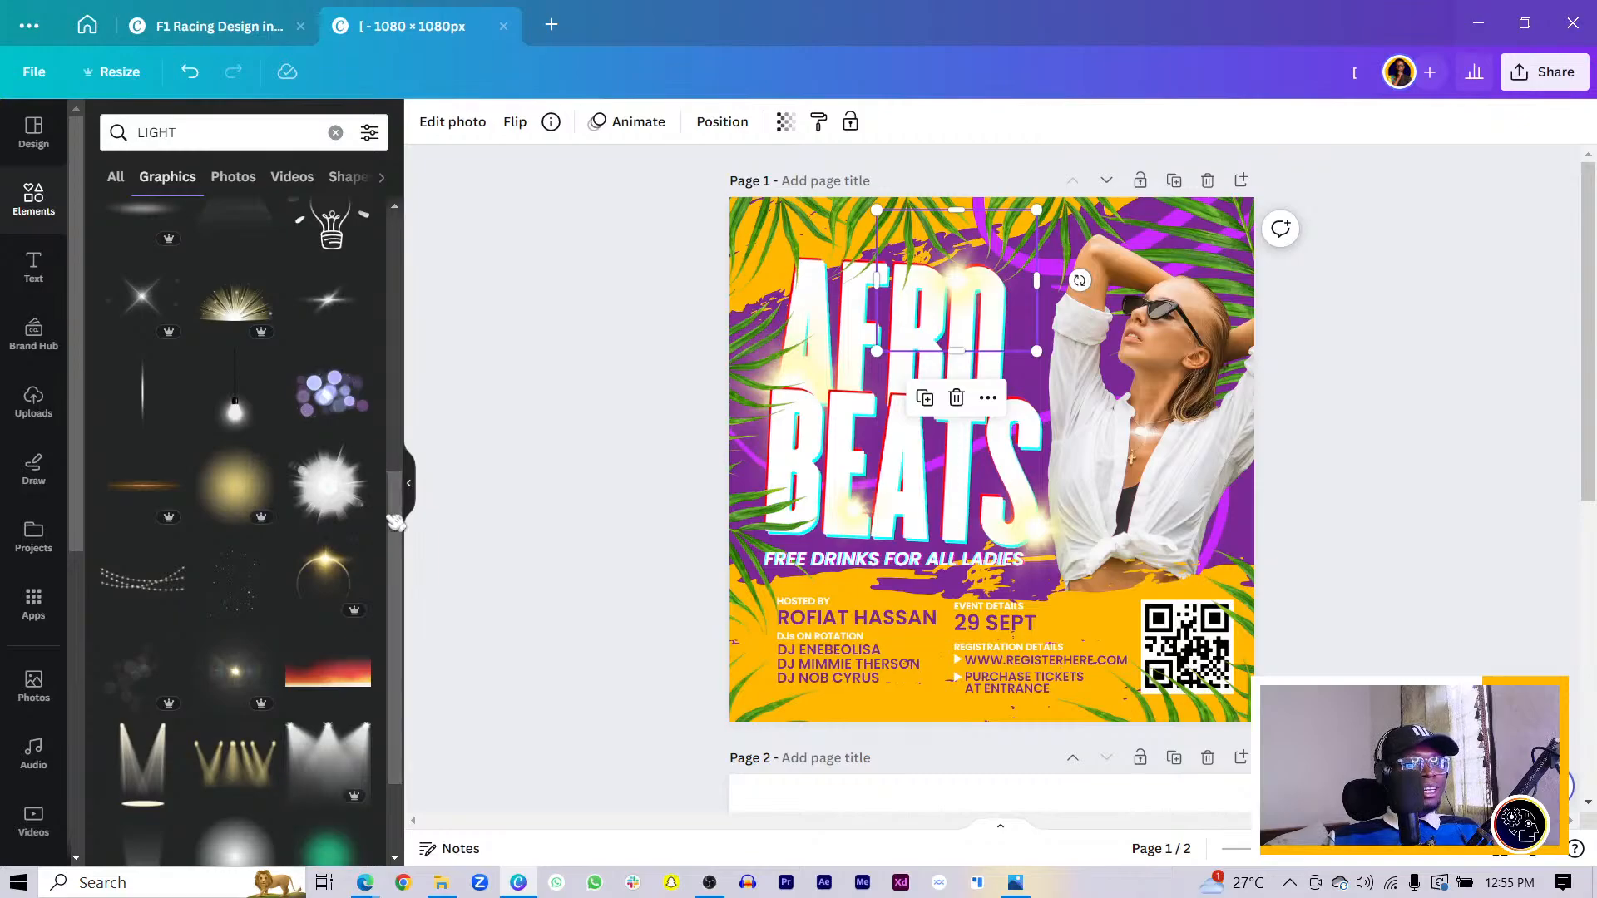
{"action": "left_click", "coordinate": [236, 140]}
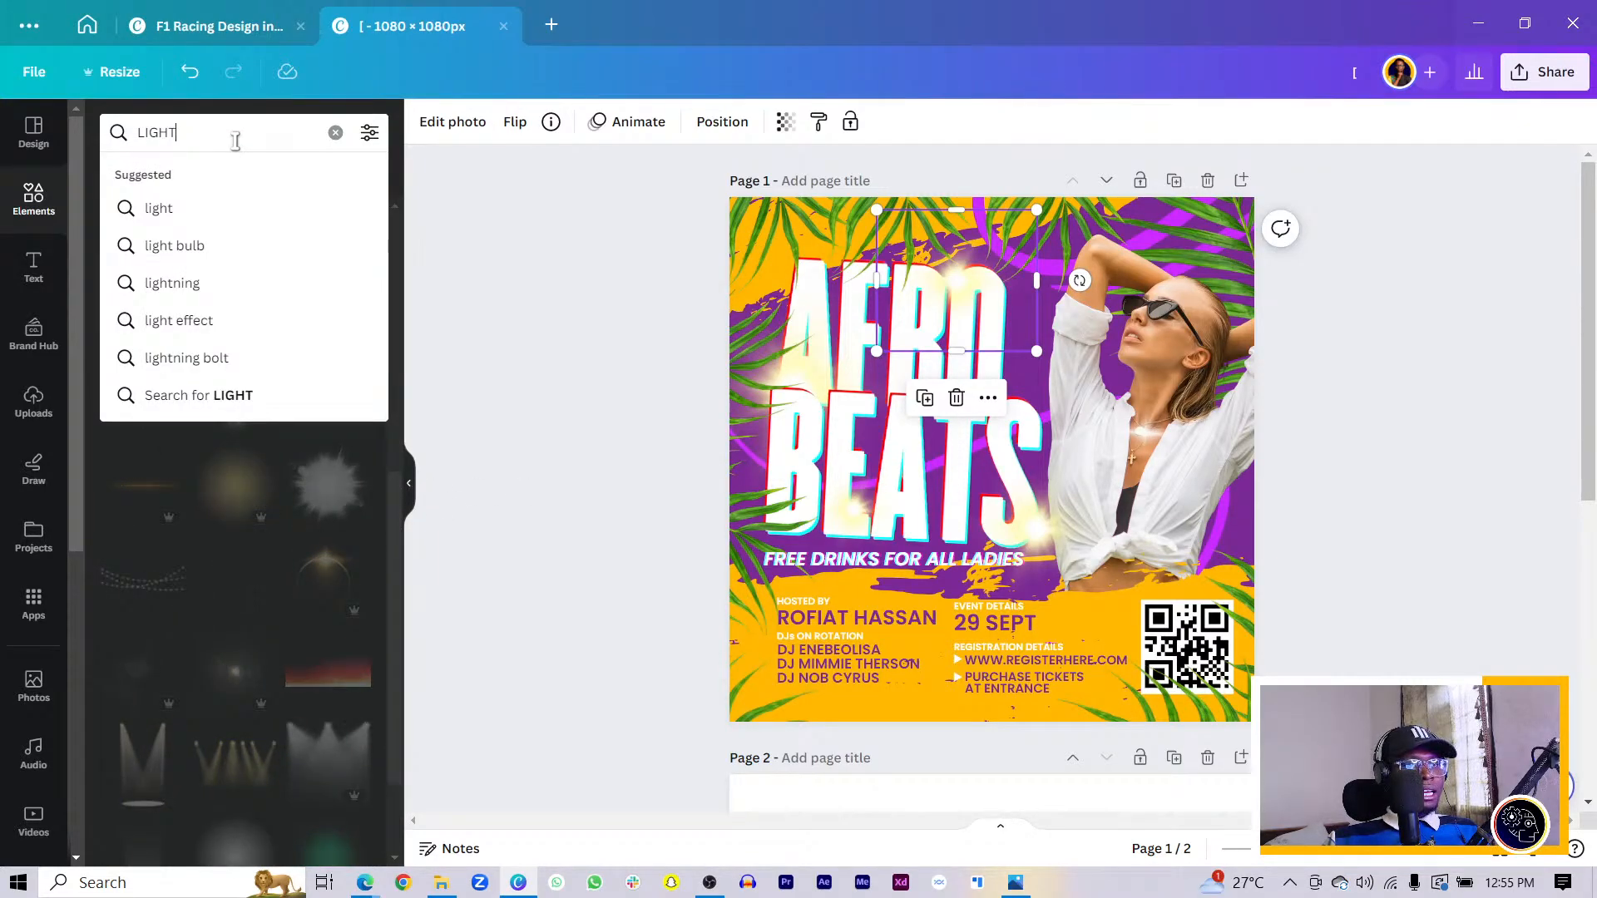
- Search elements for 'BOKEH' and delete the bokeh graphic added by mistake
{"action": "left_click", "coordinate": [498, 466]}
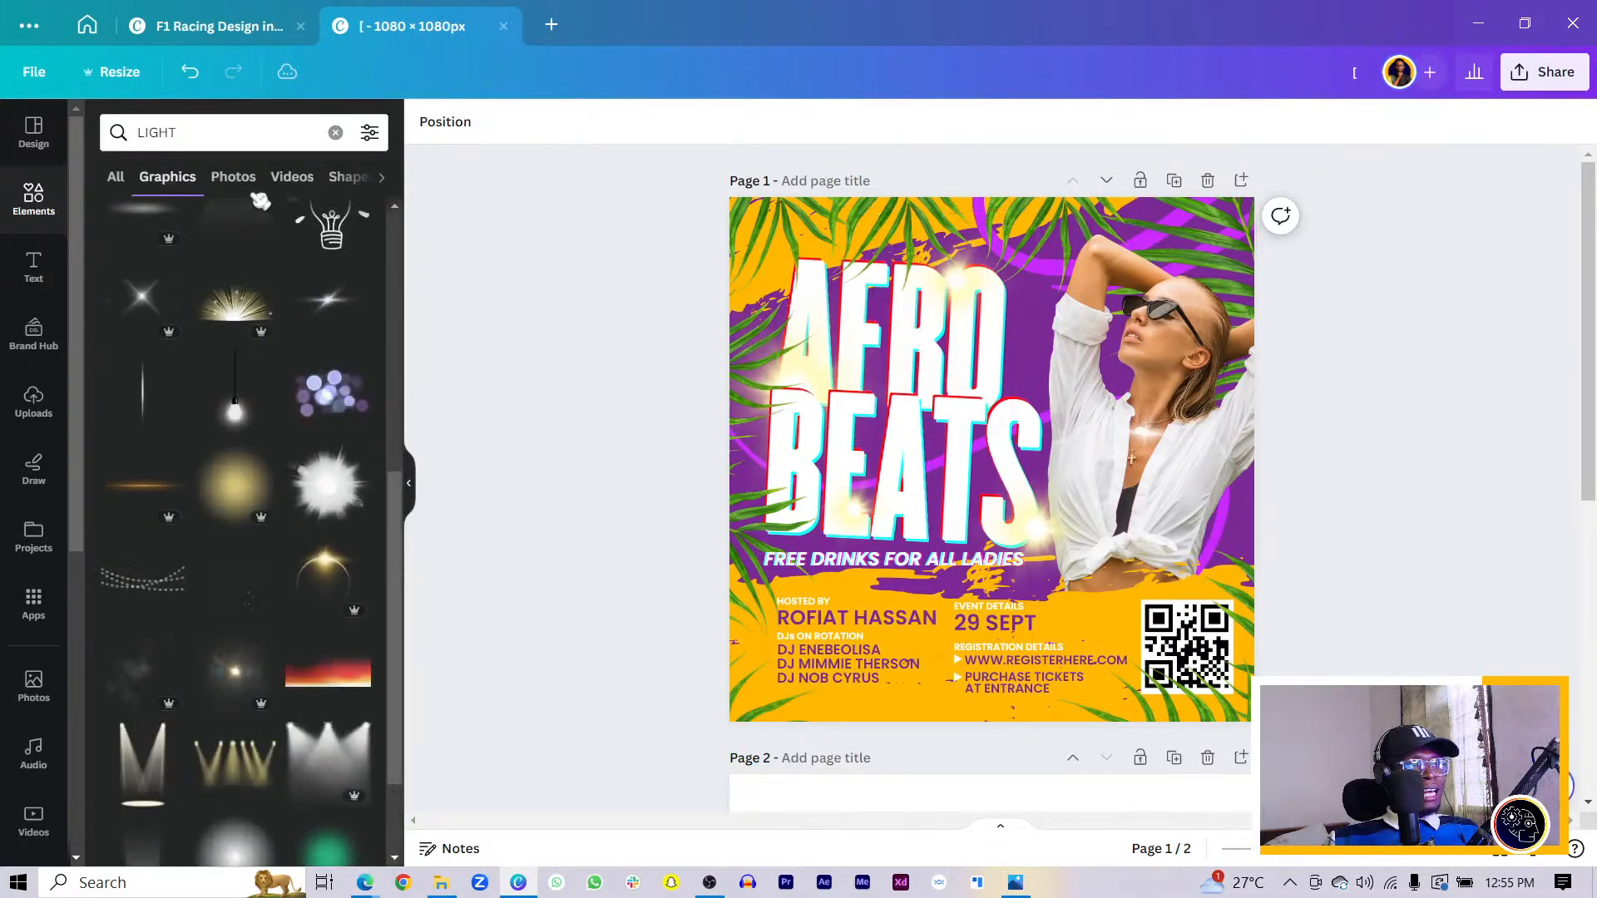
{"action": "left_click", "coordinate": [240, 142]}
{"action": "type", "text": "B"}
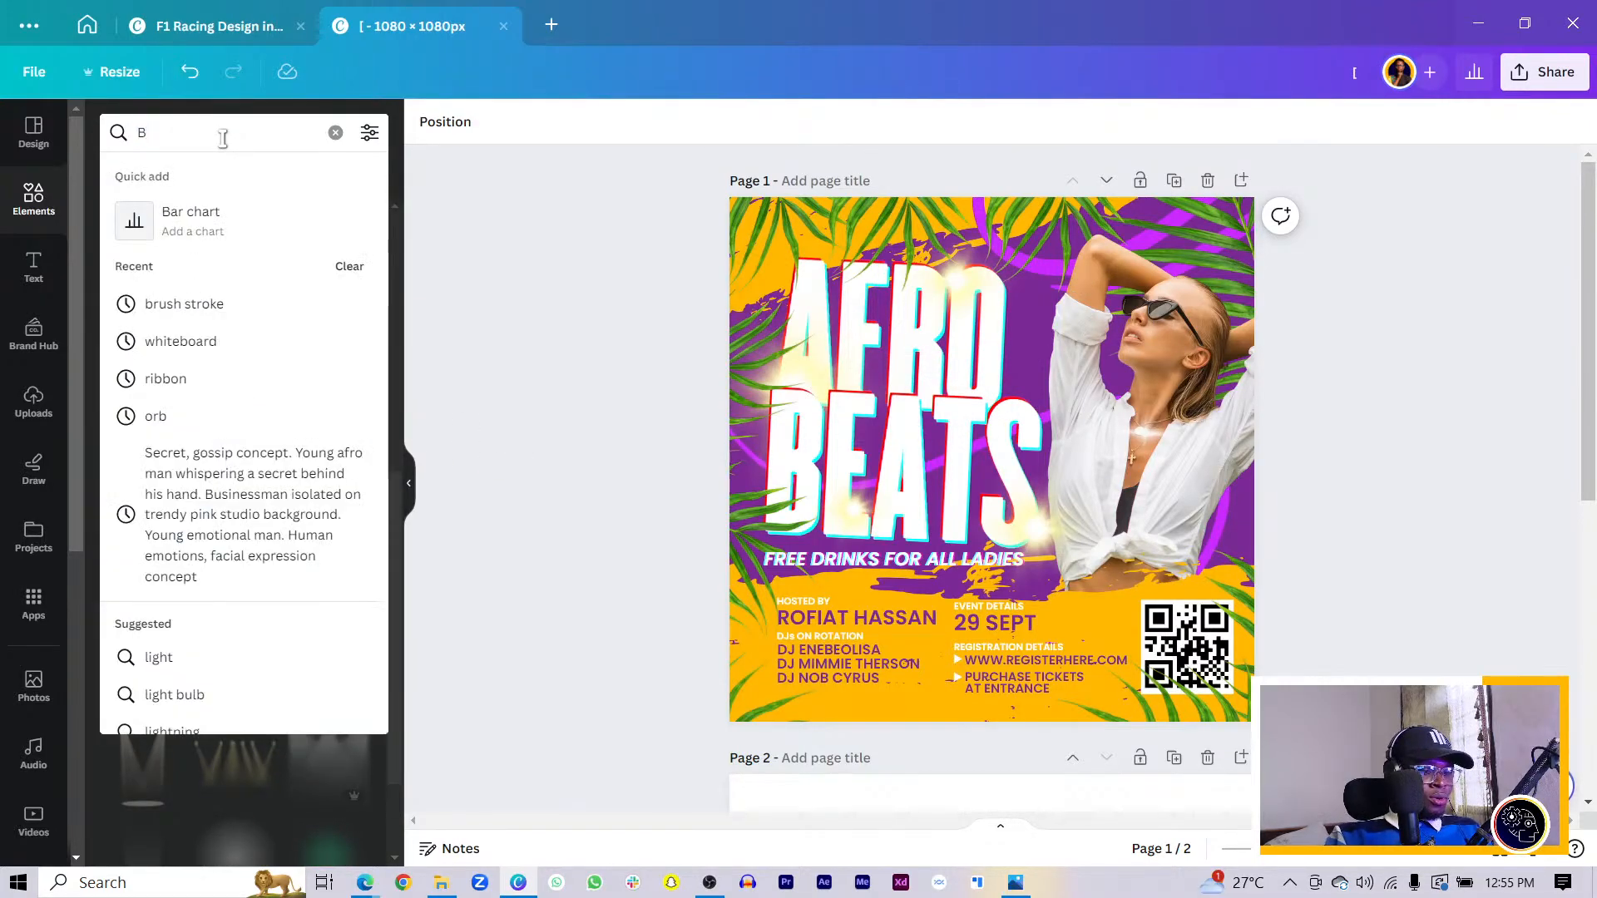
{"action": "type", "text": "OKEH"}
{"action": "key", "text": "Return"}
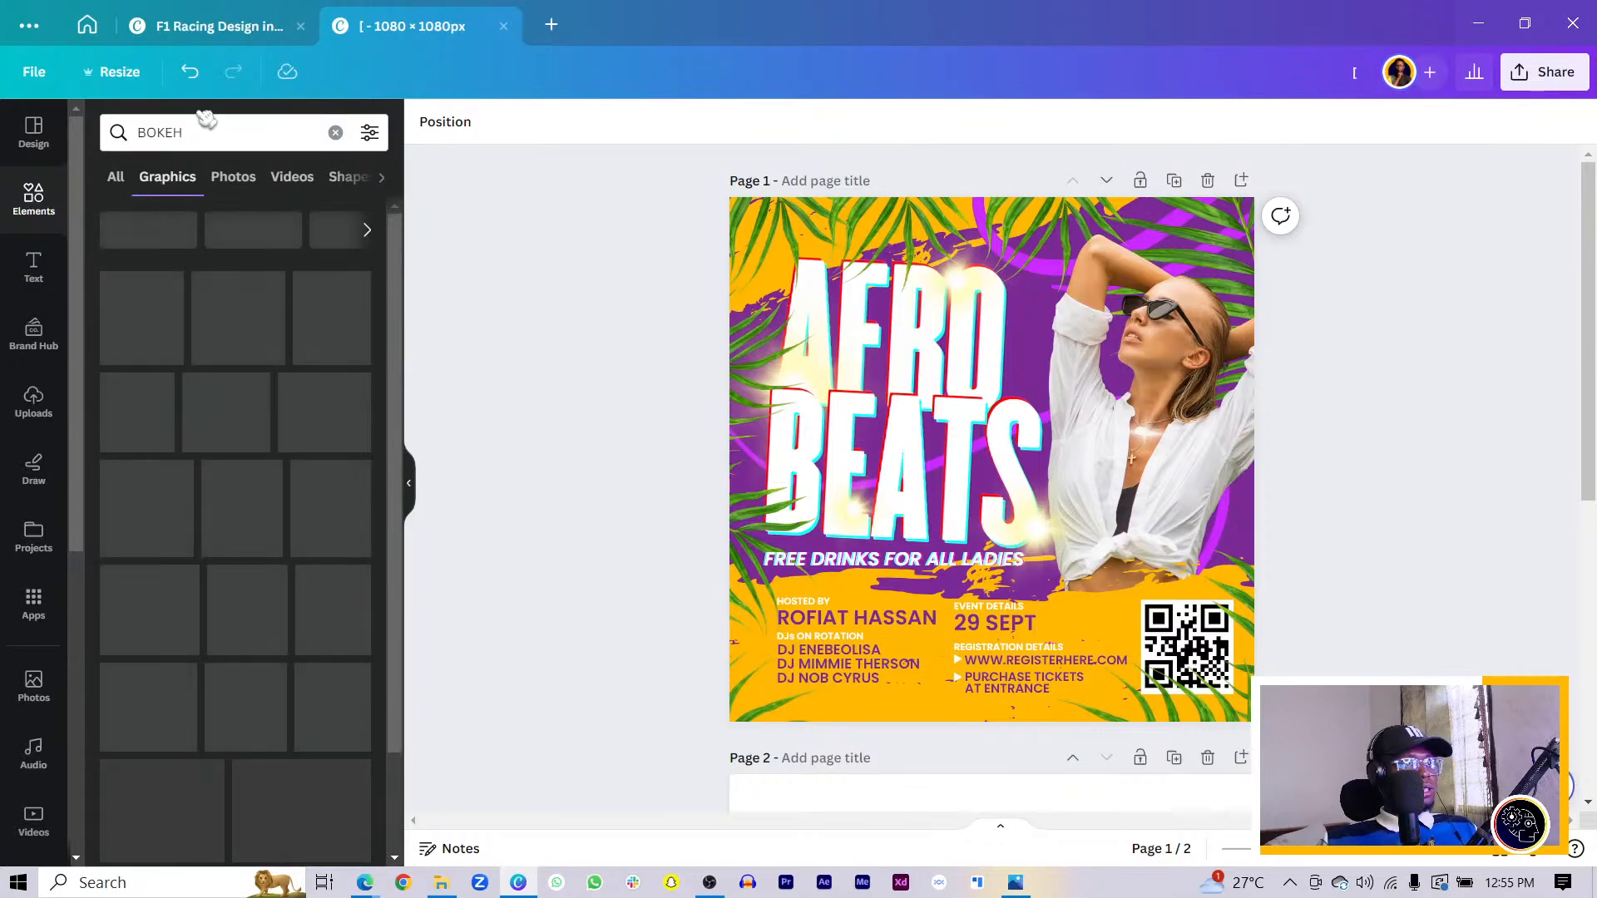
{"action": "left_click", "coordinate": [274, 434]}
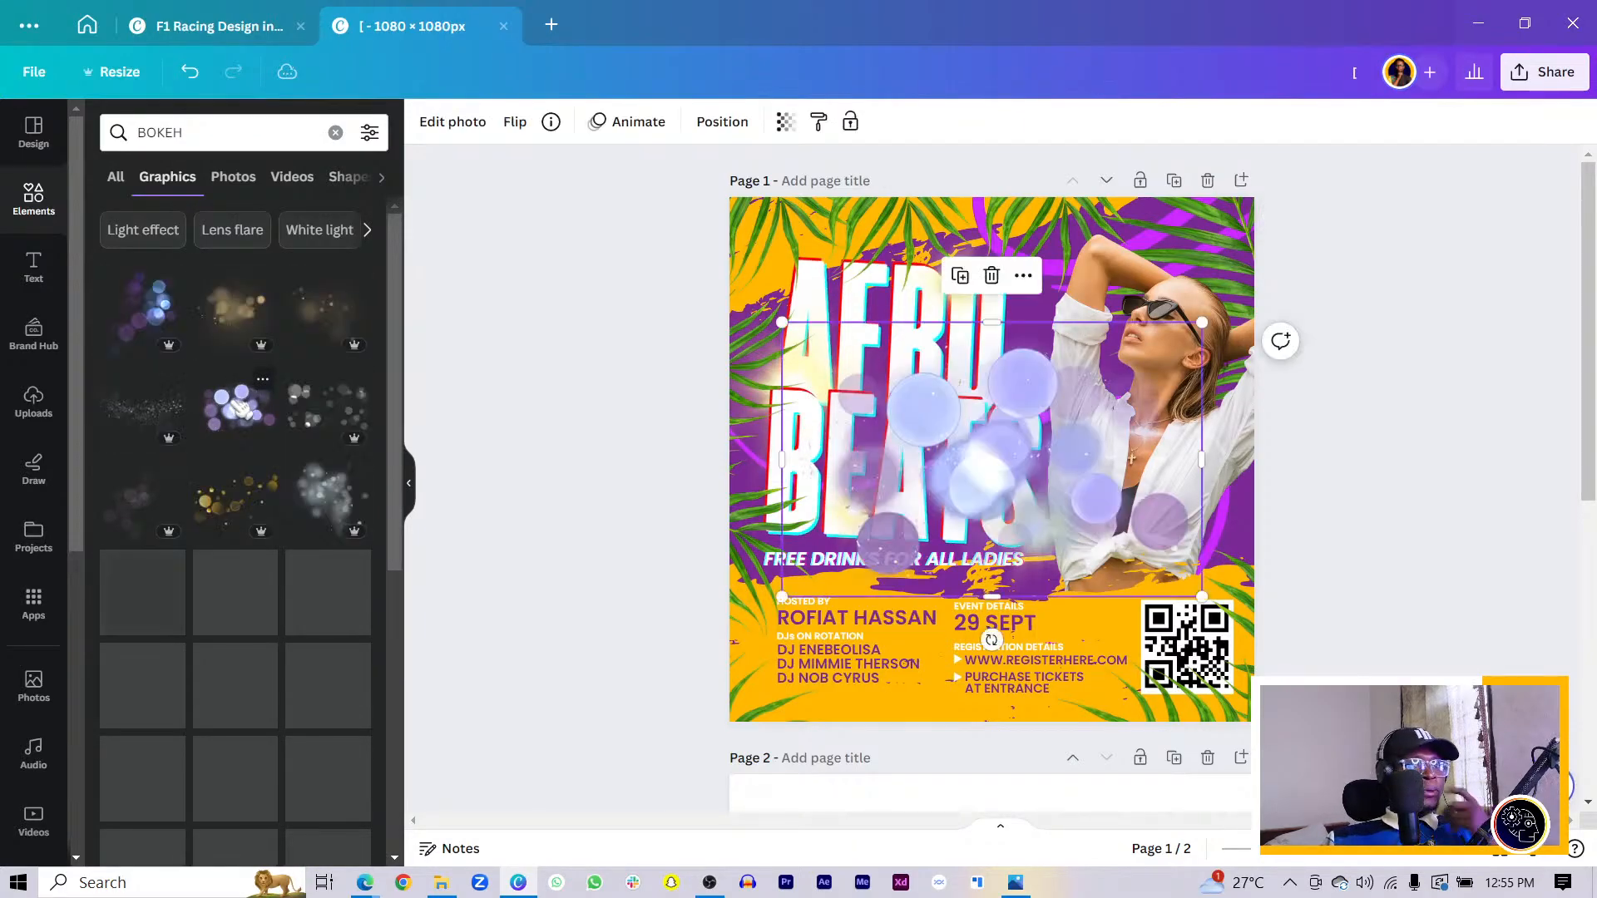
{"action": "key", "text": "Delete"}
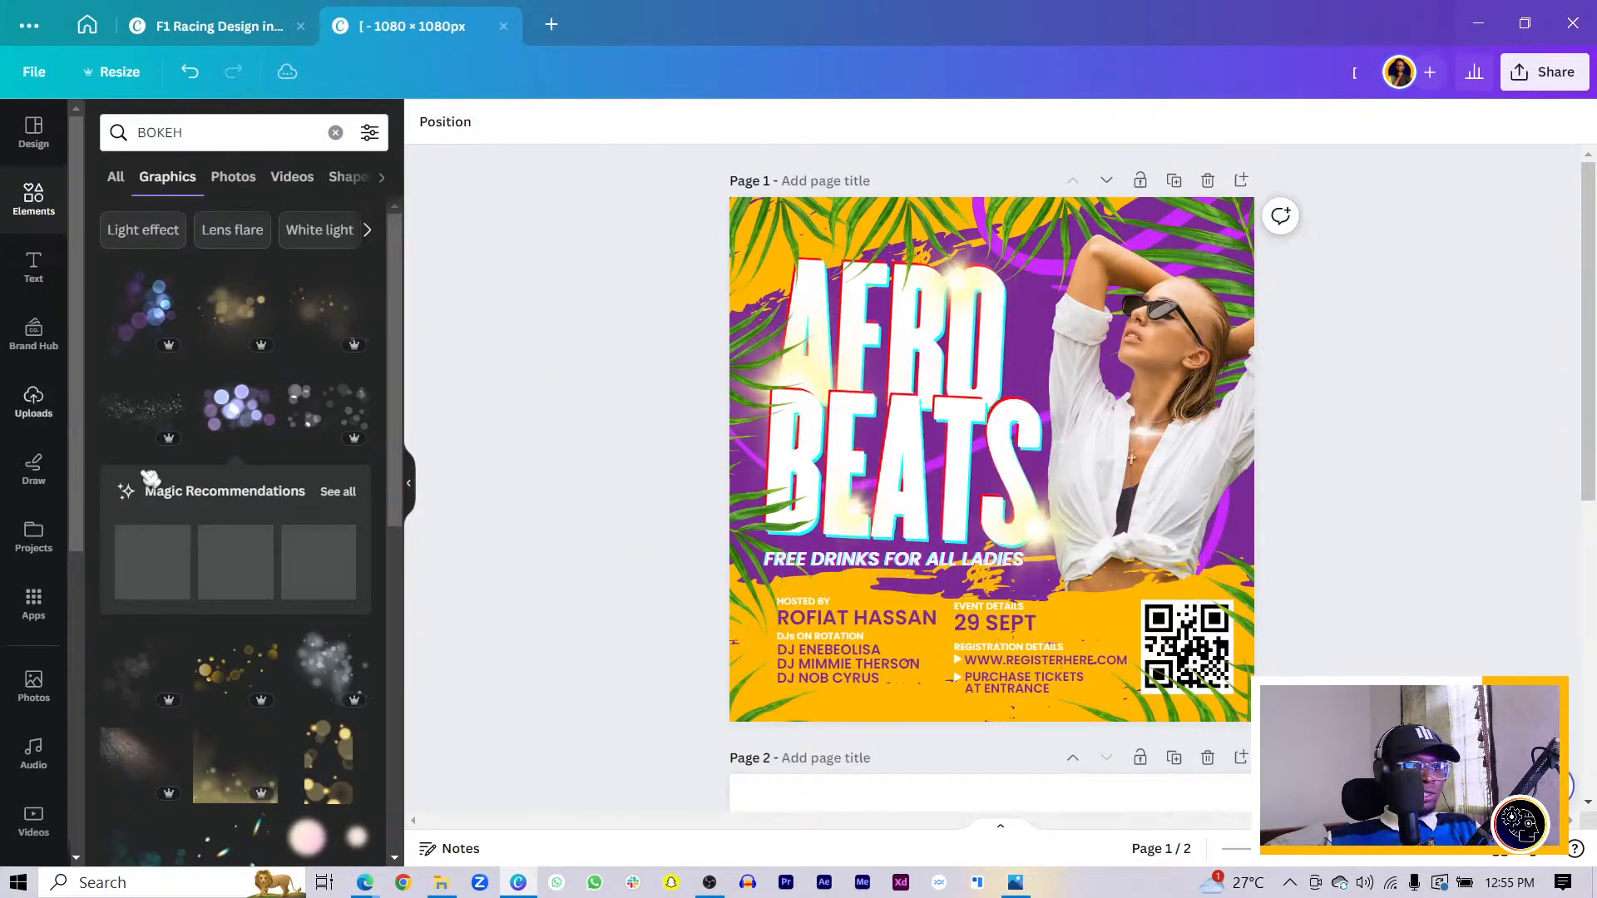
- Add the purple bokeh photo from the Photos results and stretch it over the page
{"action": "left_click", "coordinate": [244, 178]}
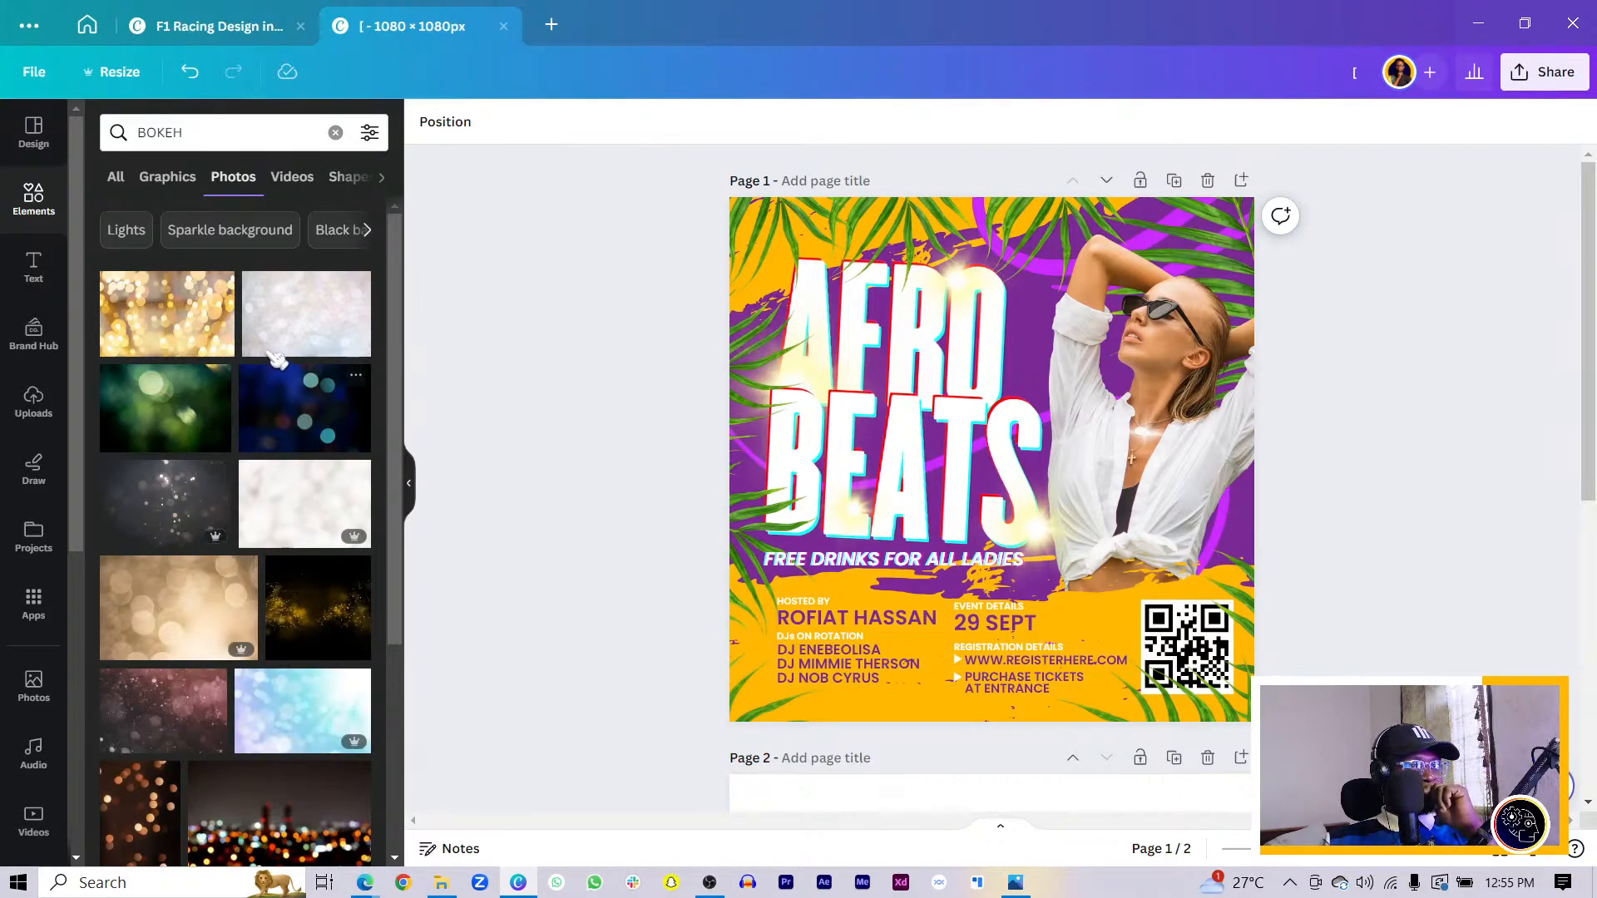
{"action": "scroll", "coordinate": [305, 389], "scroll_direction": "down", "scroll_amount": 3}
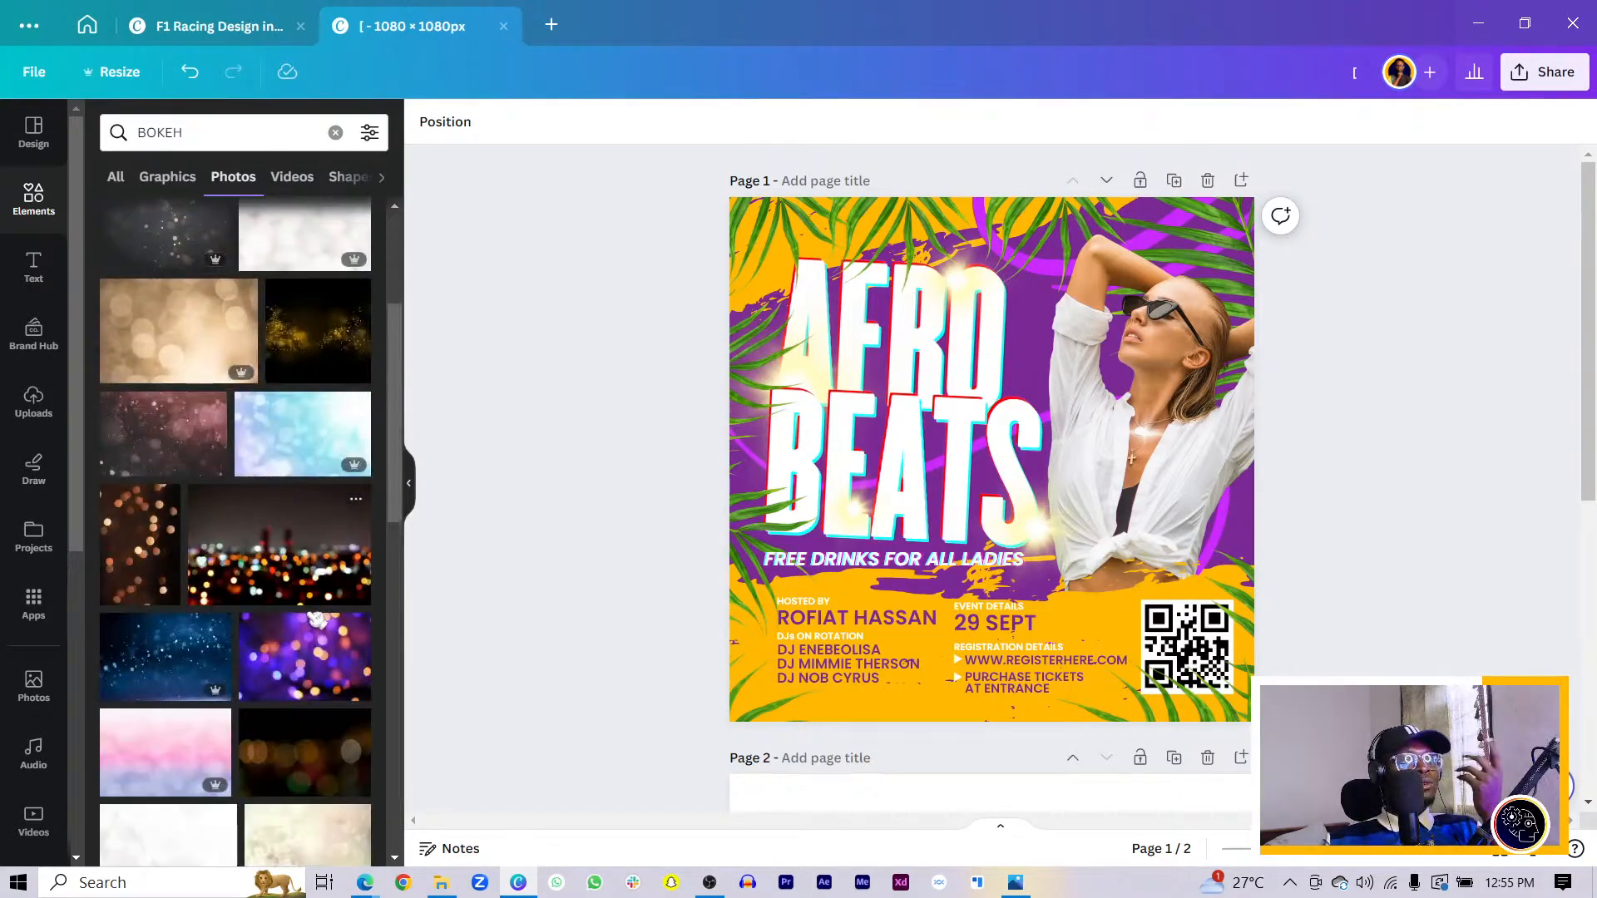
{"action": "left_click", "coordinate": [324, 644]}
{"action": "left_click_drag", "start_coordinate": [857, 546], "coordinate": [785, 413]}
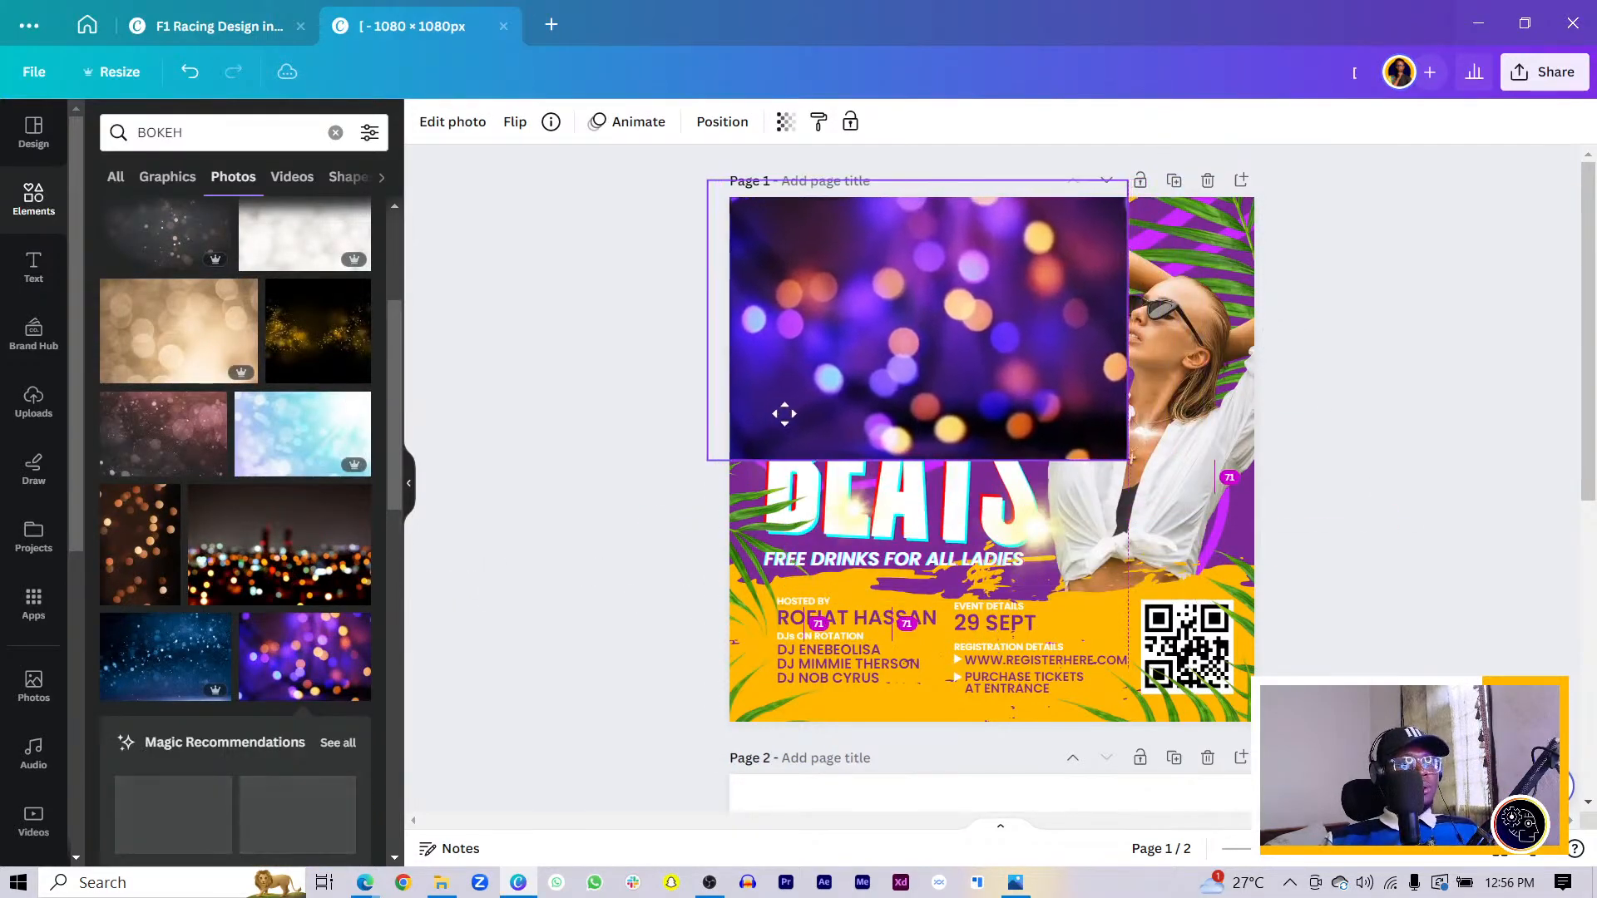
{"action": "left_click_drag", "start_coordinate": [1128, 464], "coordinate": [1378, 641]}
- Move the bokeh photo to the bottom layer and bring up its photo editing options
{"action": "right_click", "coordinate": [1120, 517]}
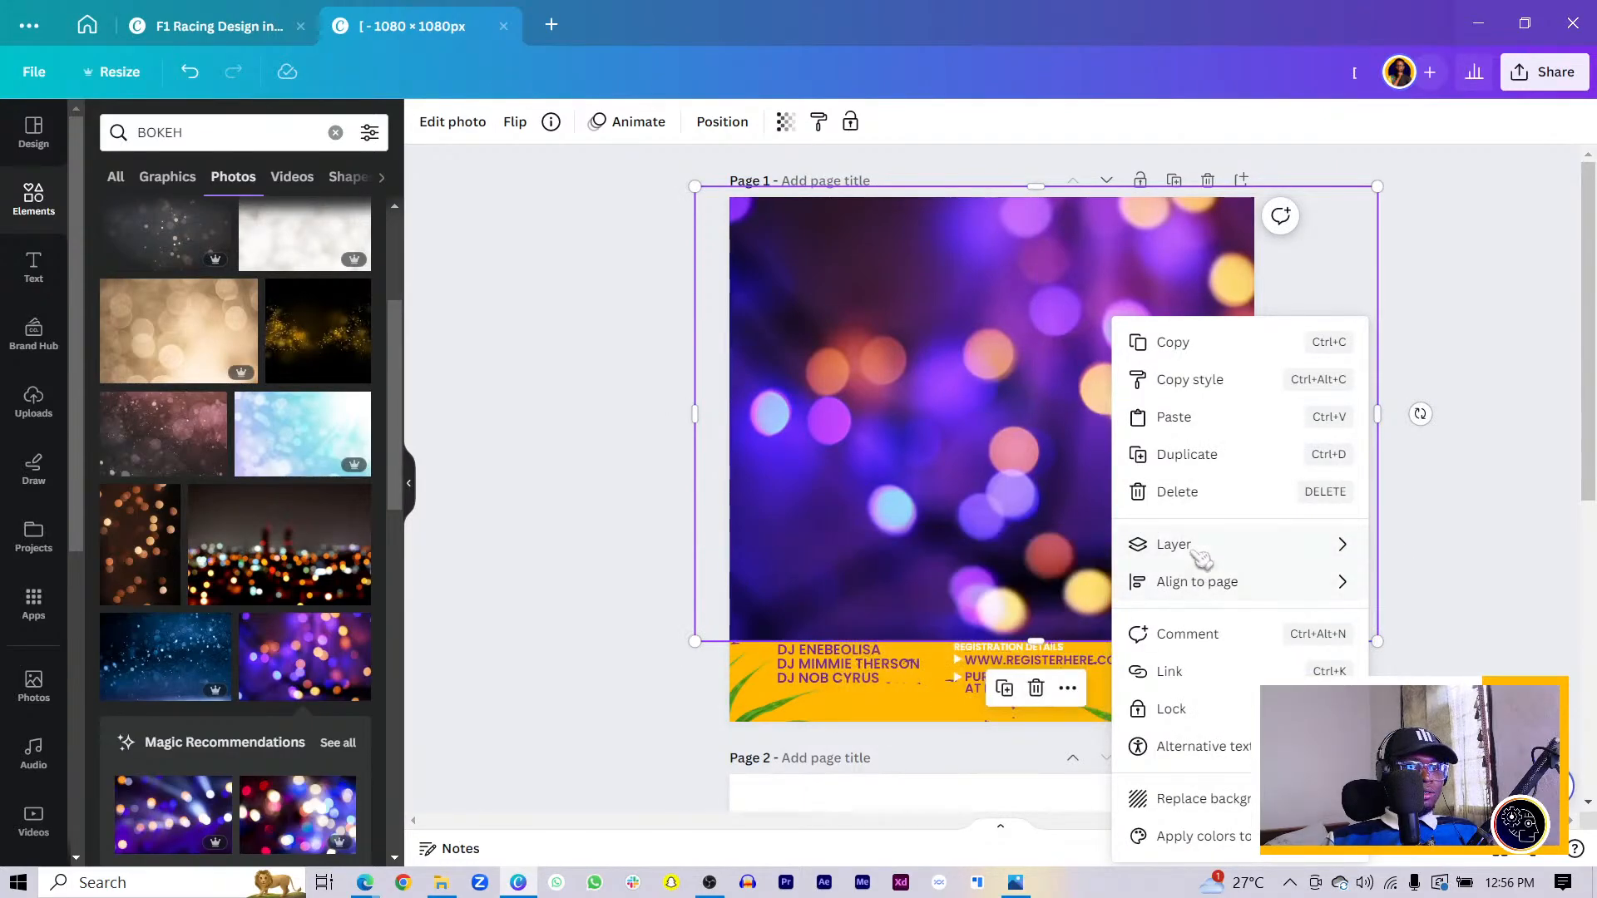
{"action": "mouse_move", "coordinate": [1198, 553]}
{"action": "left_click", "coordinate": [918, 701]}
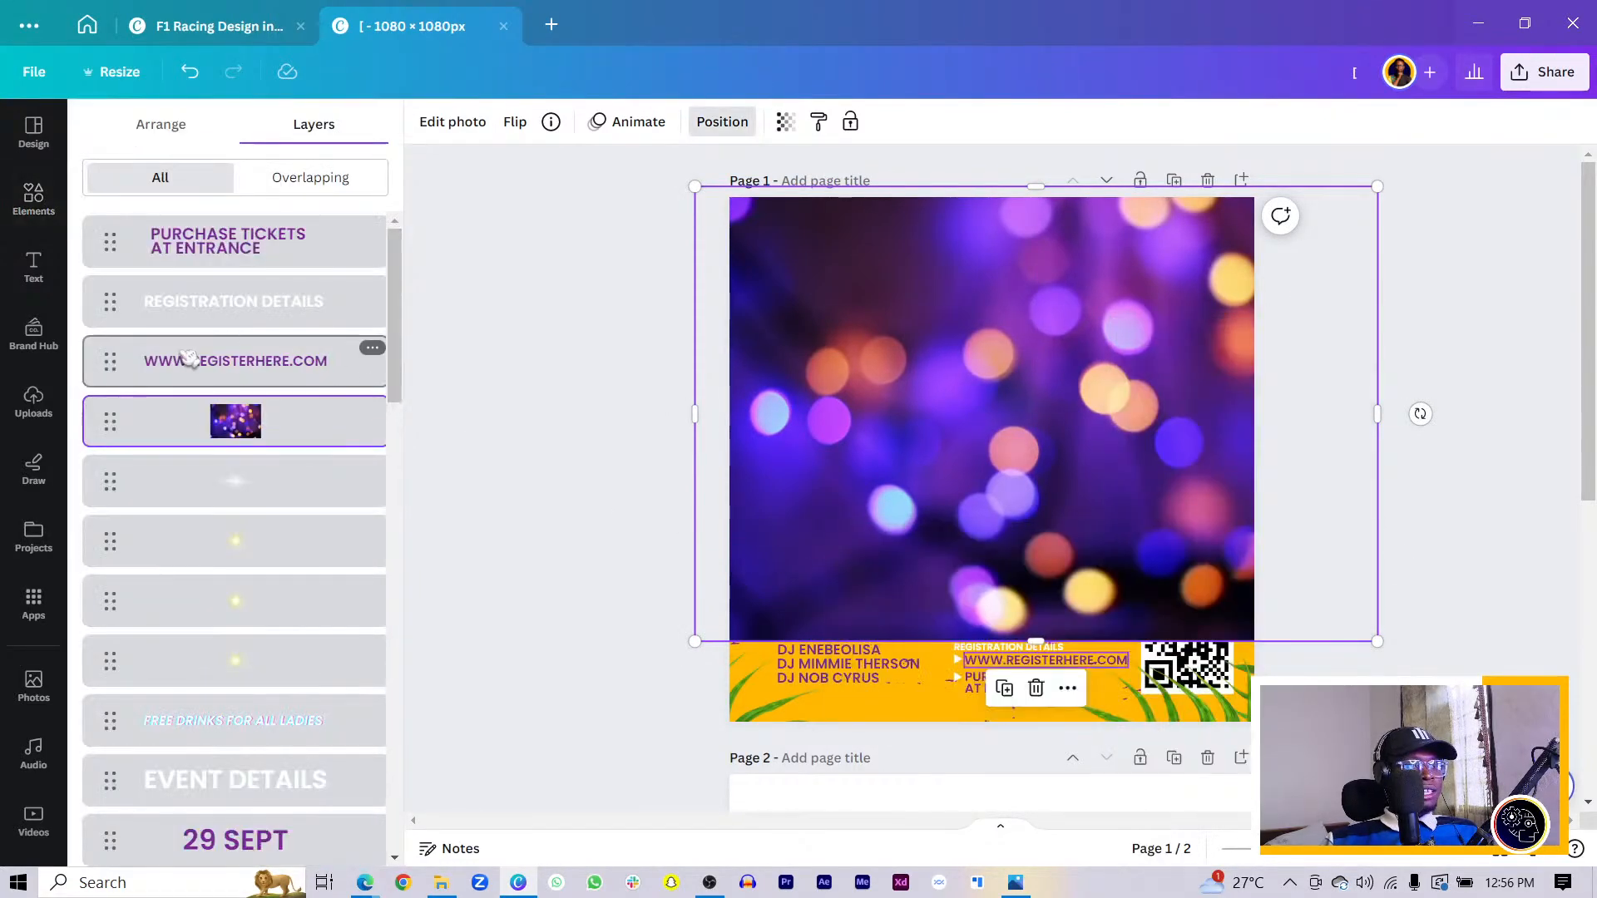
{"action": "left_click_drag", "start_coordinate": [214, 433], "coordinate": [208, 817]}
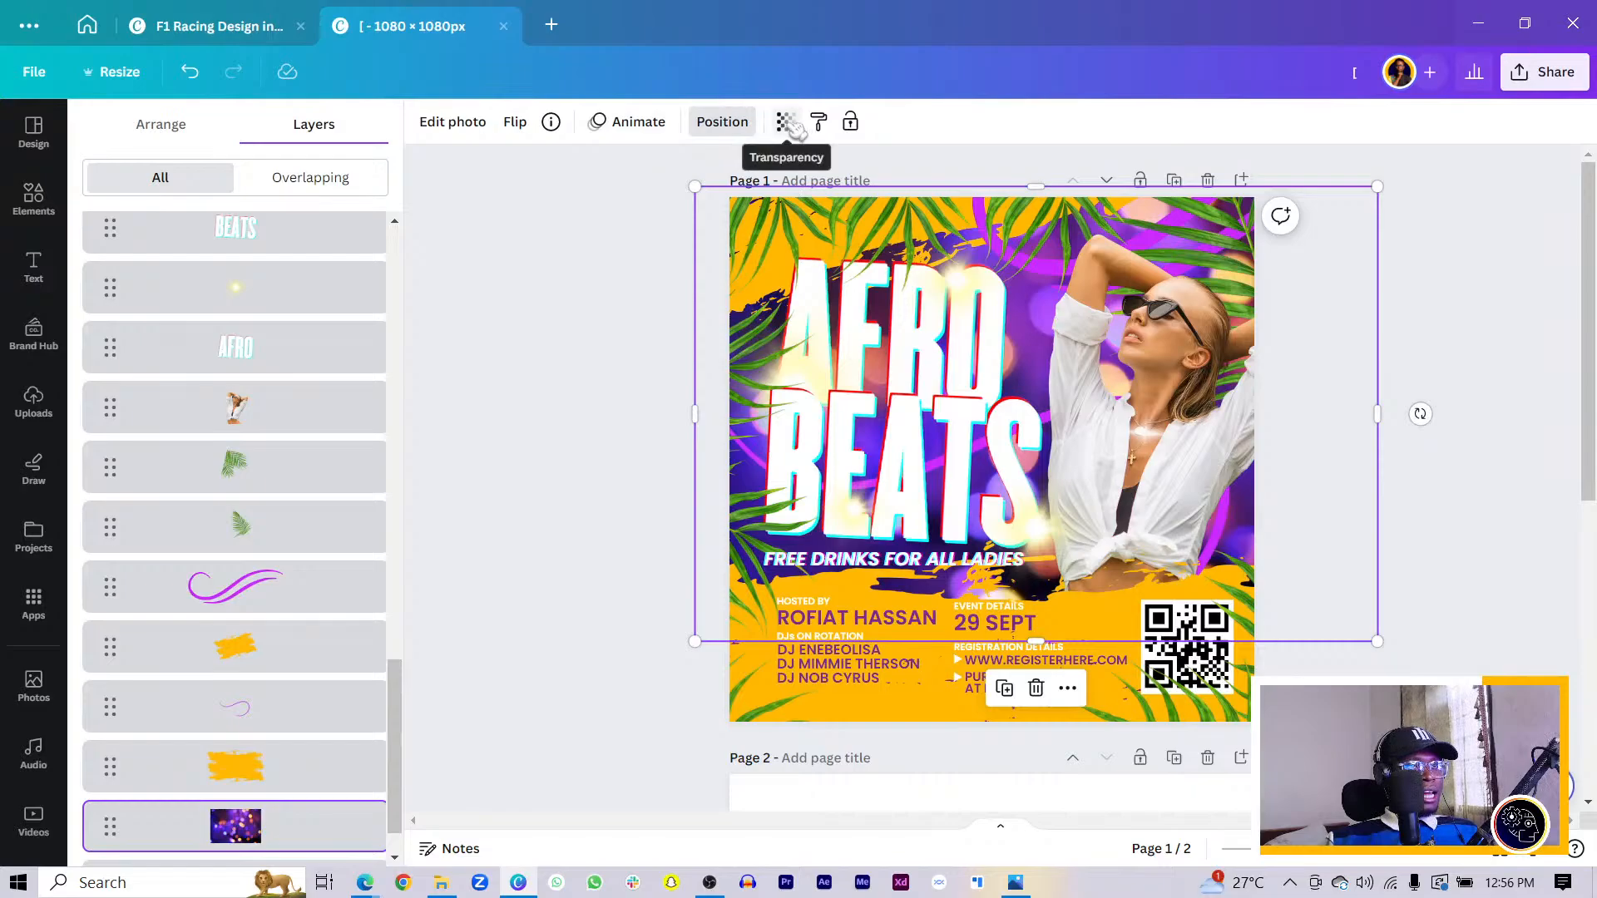
{"action": "left_click", "coordinate": [452, 123]}
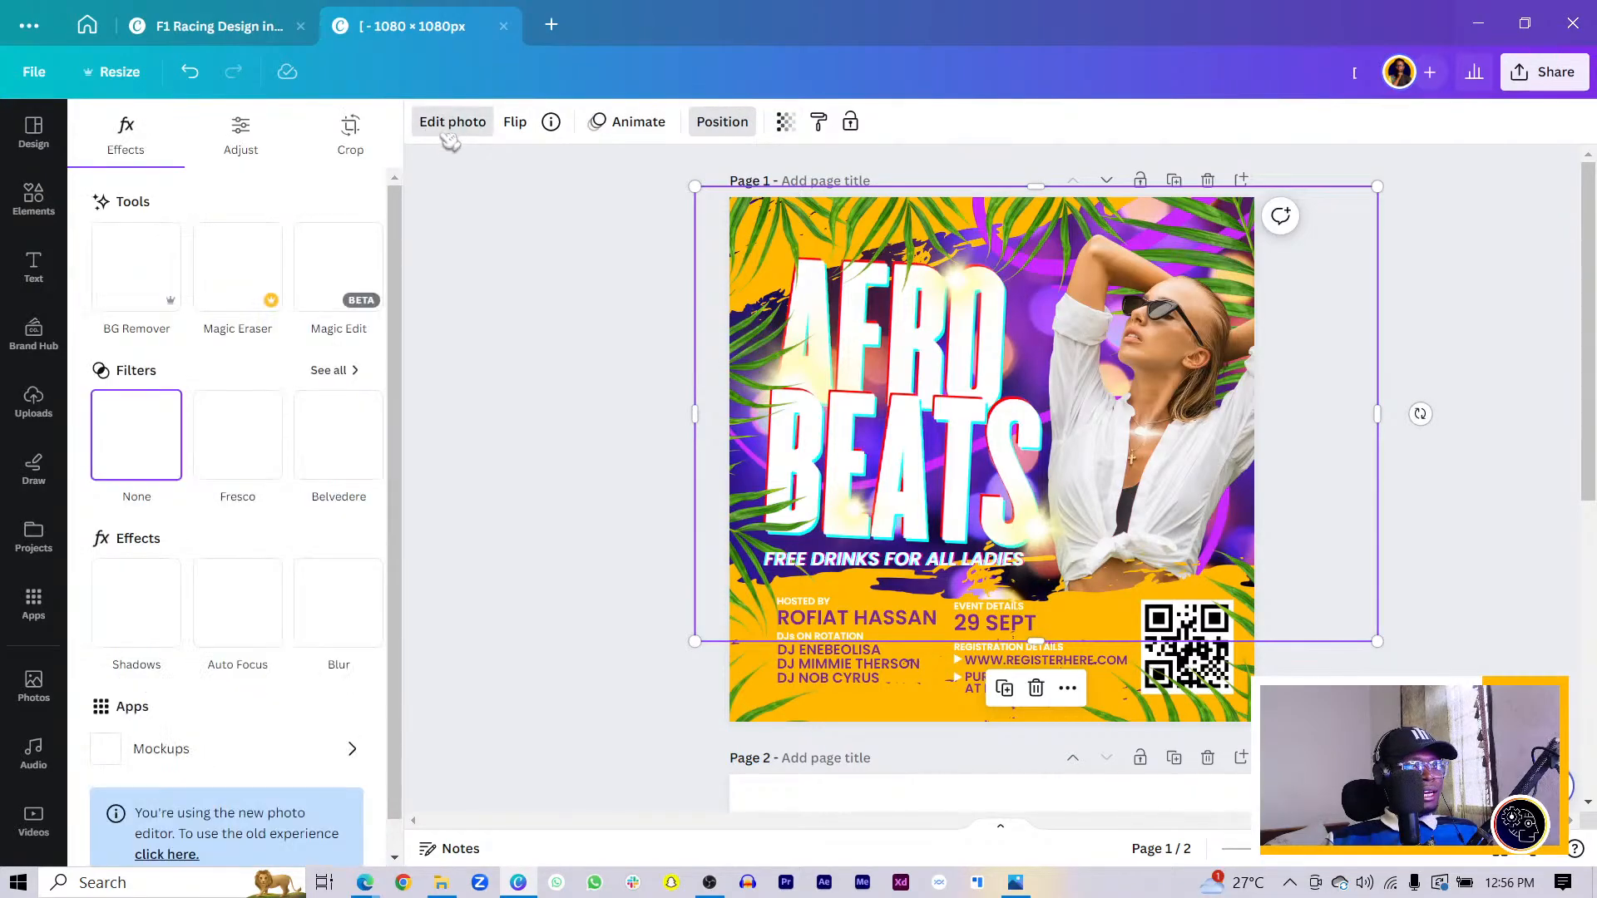
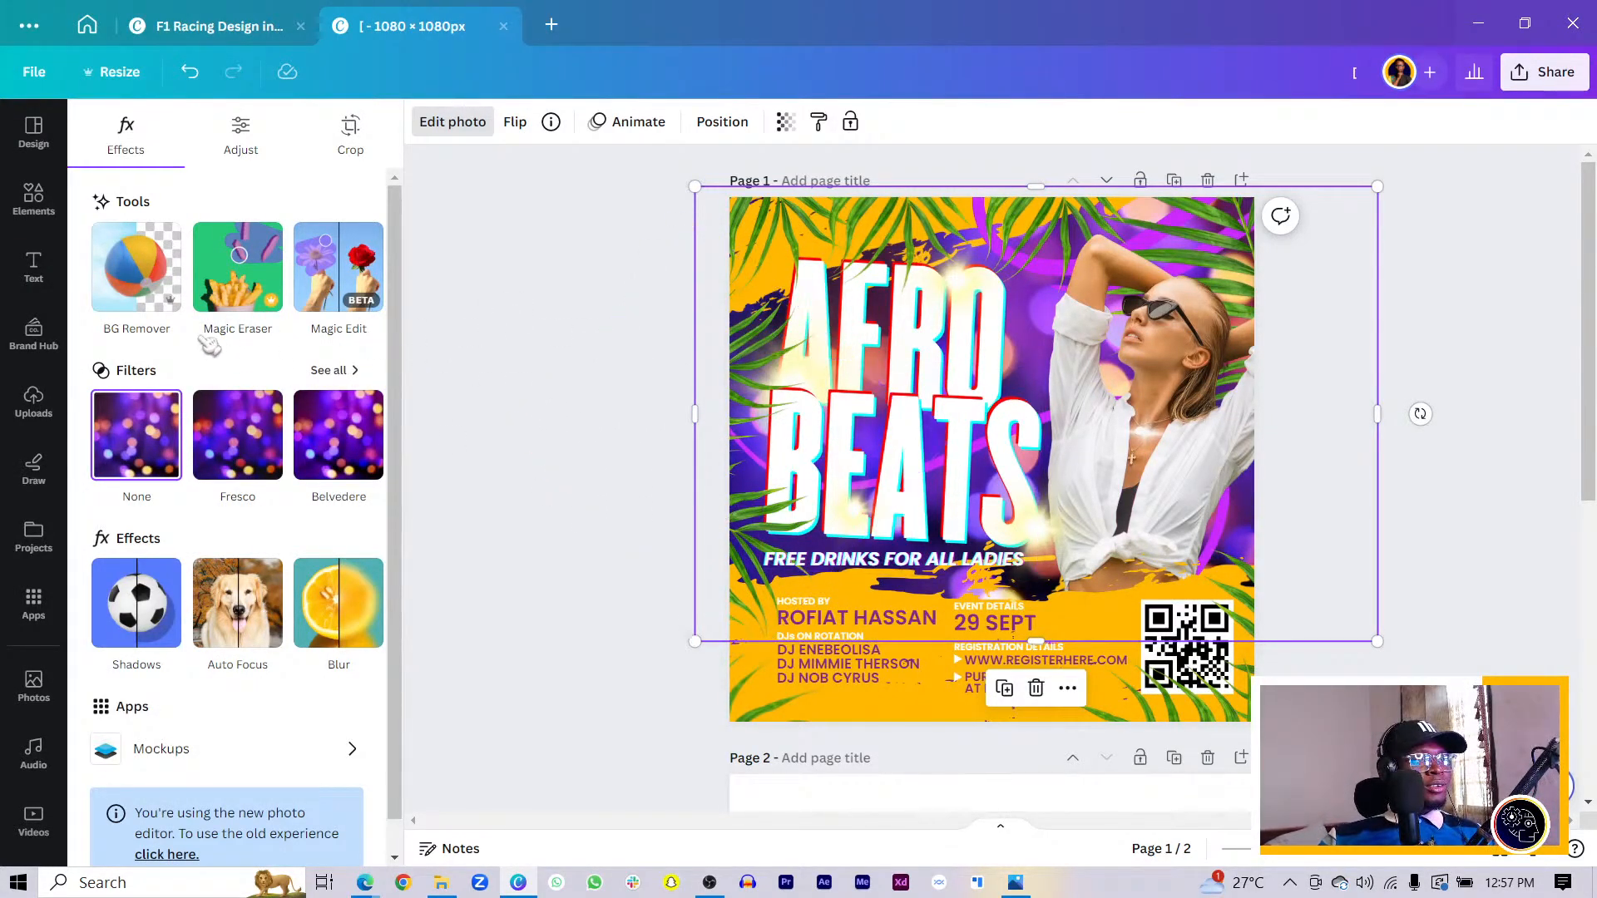
- Give the bokeh photo a Blur effect at intensity 68 and lower its transparency to 26
{"action": "scroll", "coordinate": [212, 358], "scroll_direction": "down", "scroll_amount": 1}
{"action": "left_click", "coordinate": [333, 587]}
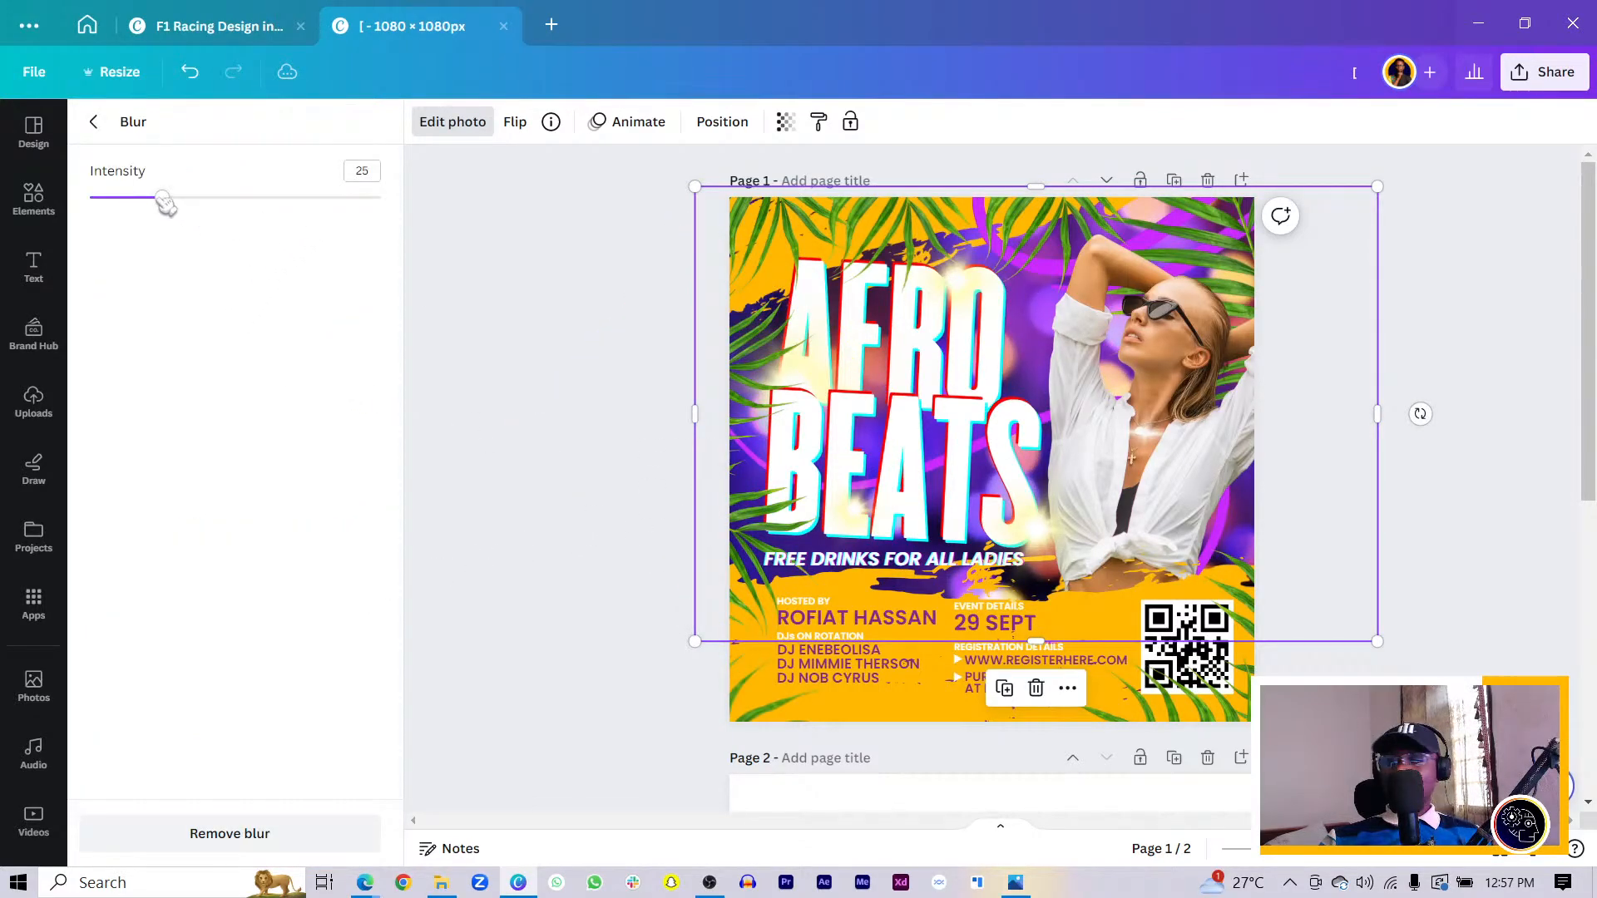
{"action": "left_click_drag", "start_coordinate": [162, 200], "coordinate": [293, 234]}
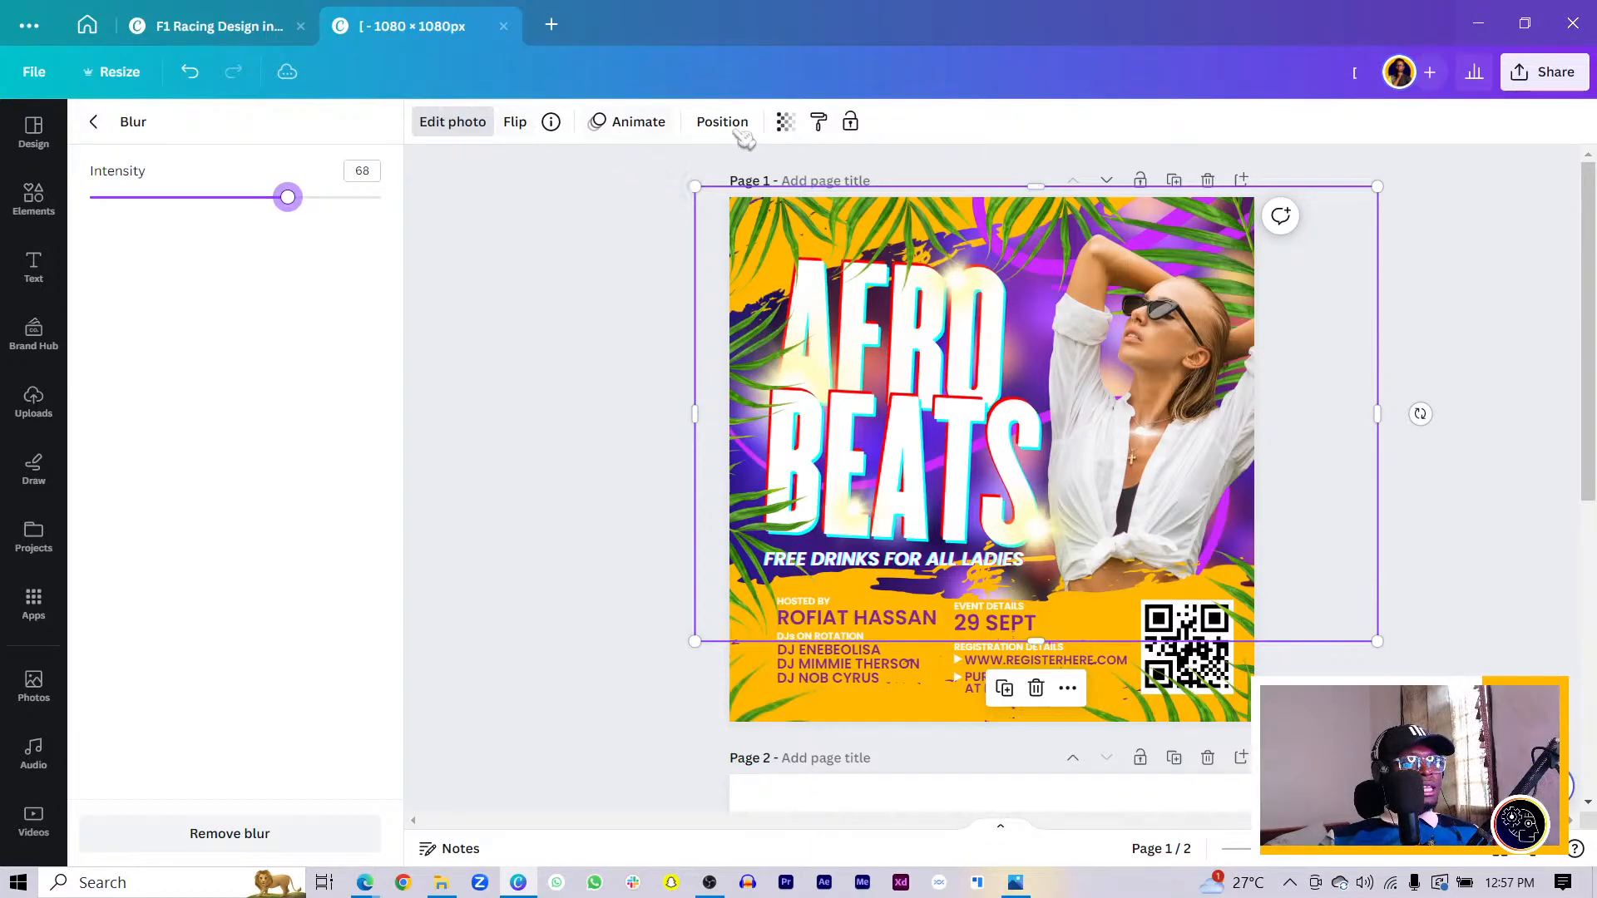
{"action": "left_click", "coordinate": [785, 122]}
{"action": "left_click_drag", "start_coordinate": [786, 202], "coordinate": [663, 198]}
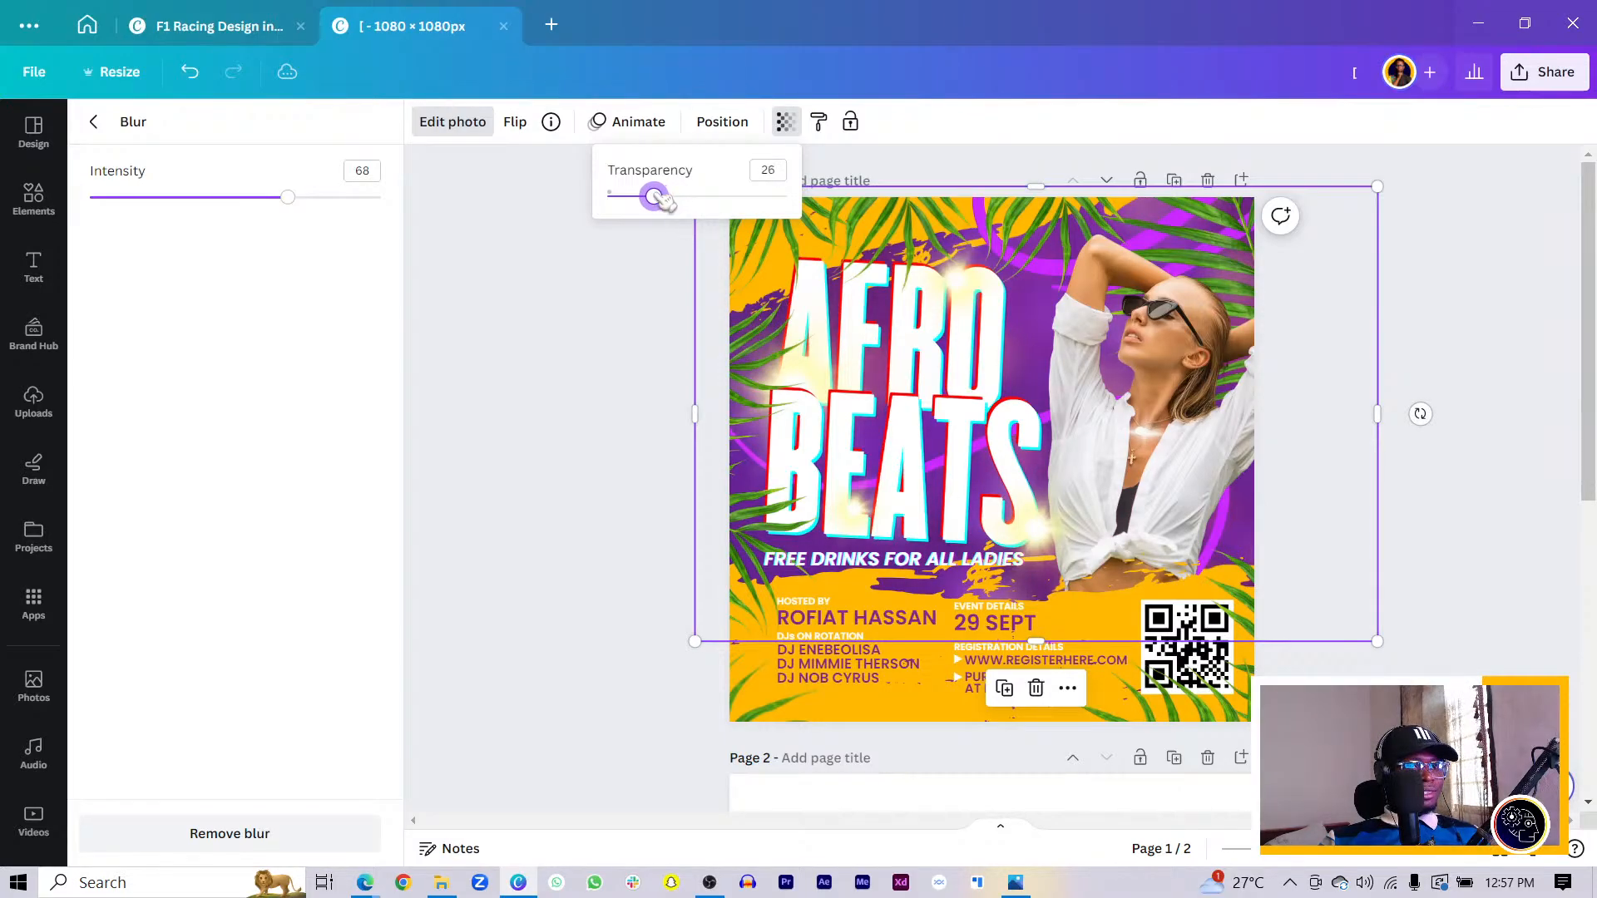
{"action": "left_click", "coordinate": [537, 406]}
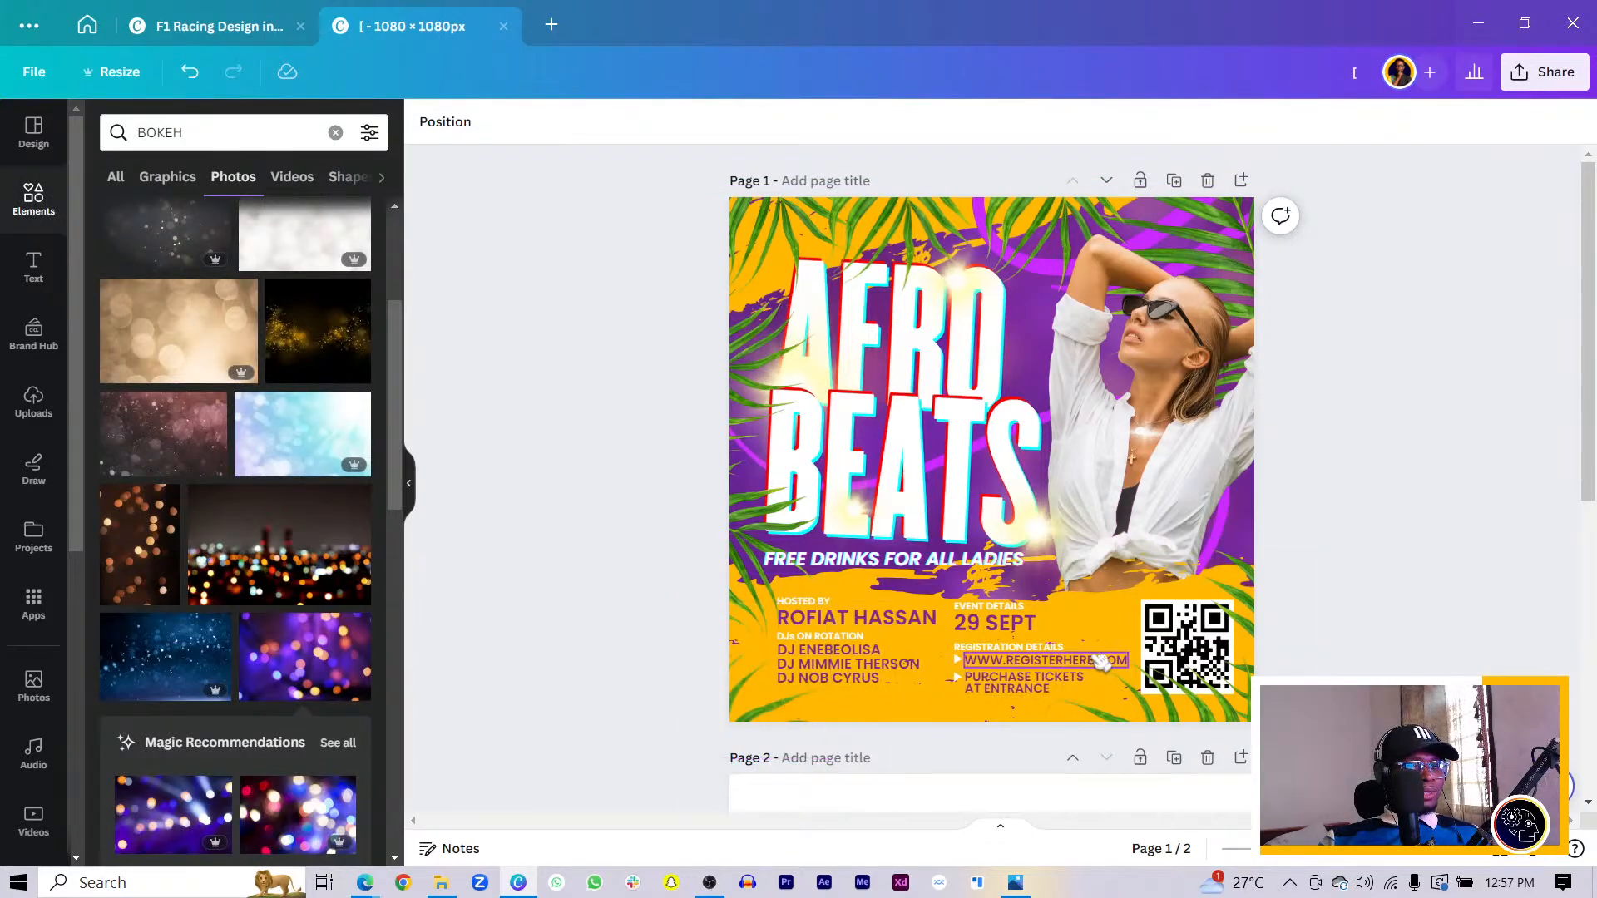
- Duplicate the DJs ON ROTATION text box and place the copy at page 1's bottom
{"action": "left_click", "coordinate": [823, 640]}
{"action": "left_click_drag", "start_coordinate": [844, 686], "coordinate": [1132, 704]}
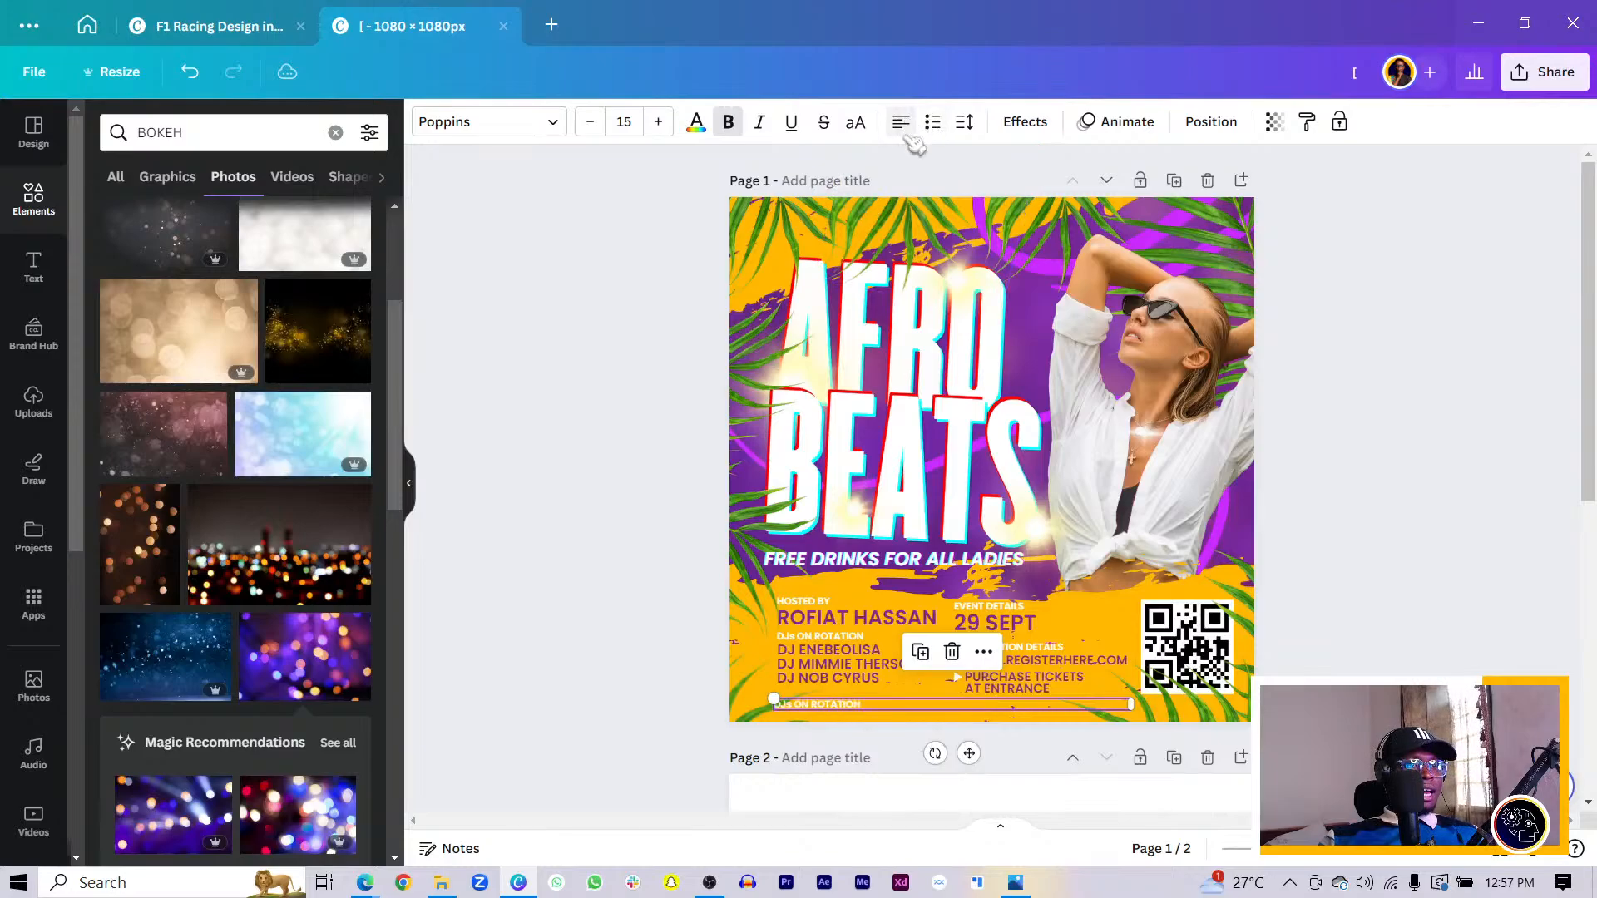
{"action": "scroll", "coordinate": [799, 391], "scroll_direction": "down", "scroll_amount": 5}
{"action": "scroll", "coordinate": [907, 449], "scroll_direction": "up", "scroll_amount": 3}
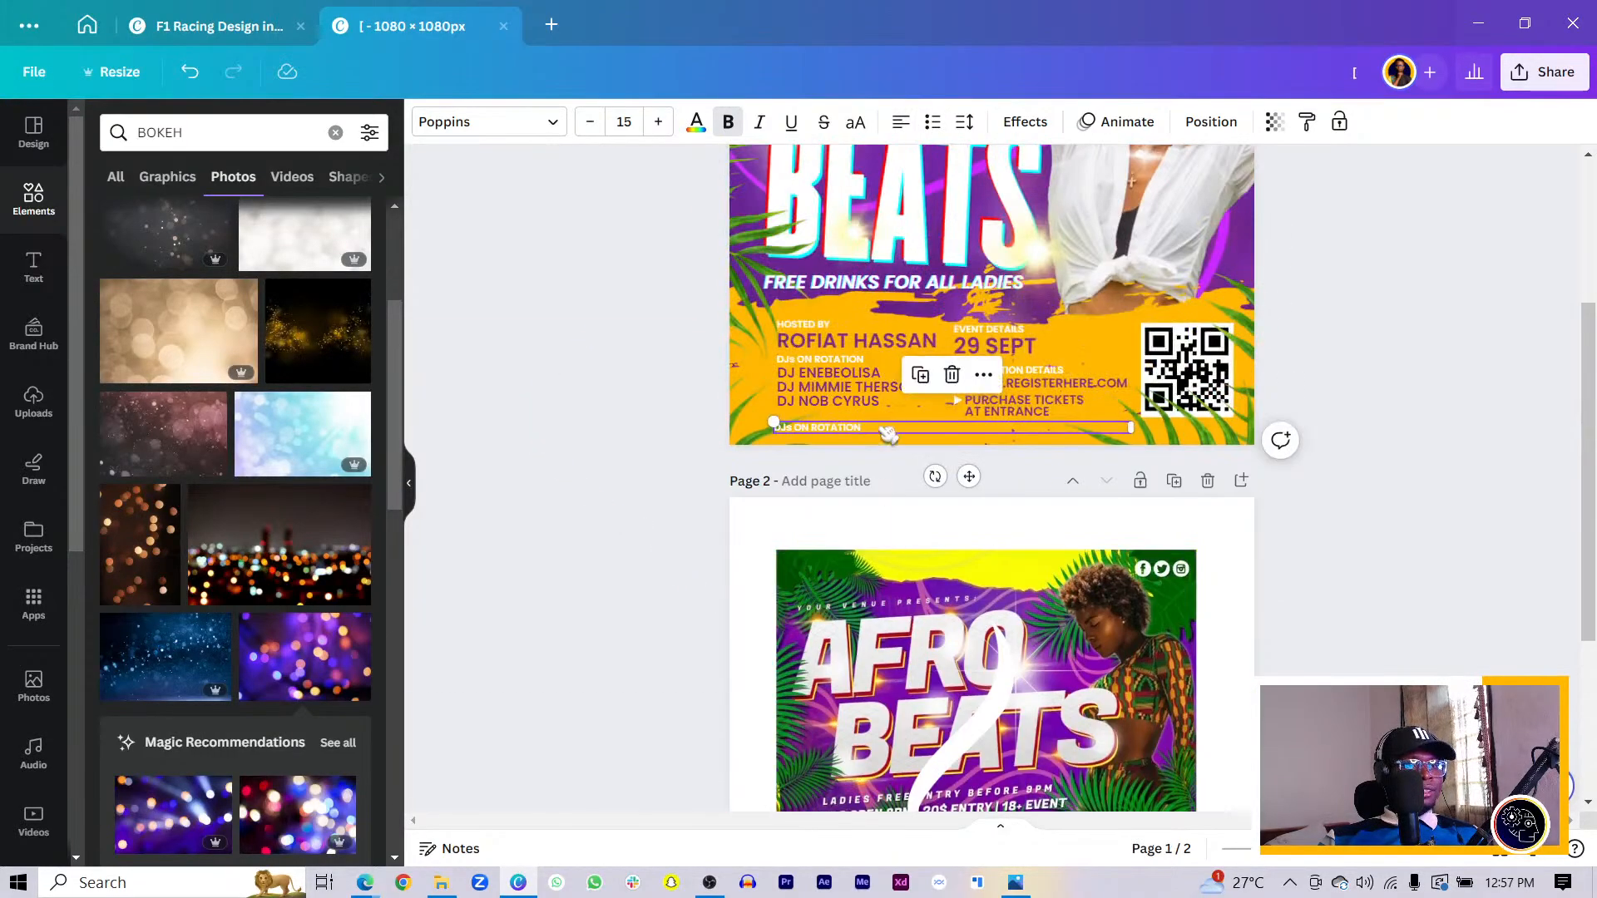
- Replace the copy's text with 'THIS EVENT IS ONLY FOR PERSONS OVER 18+'
{"action": "double_click", "coordinate": [895, 427]}
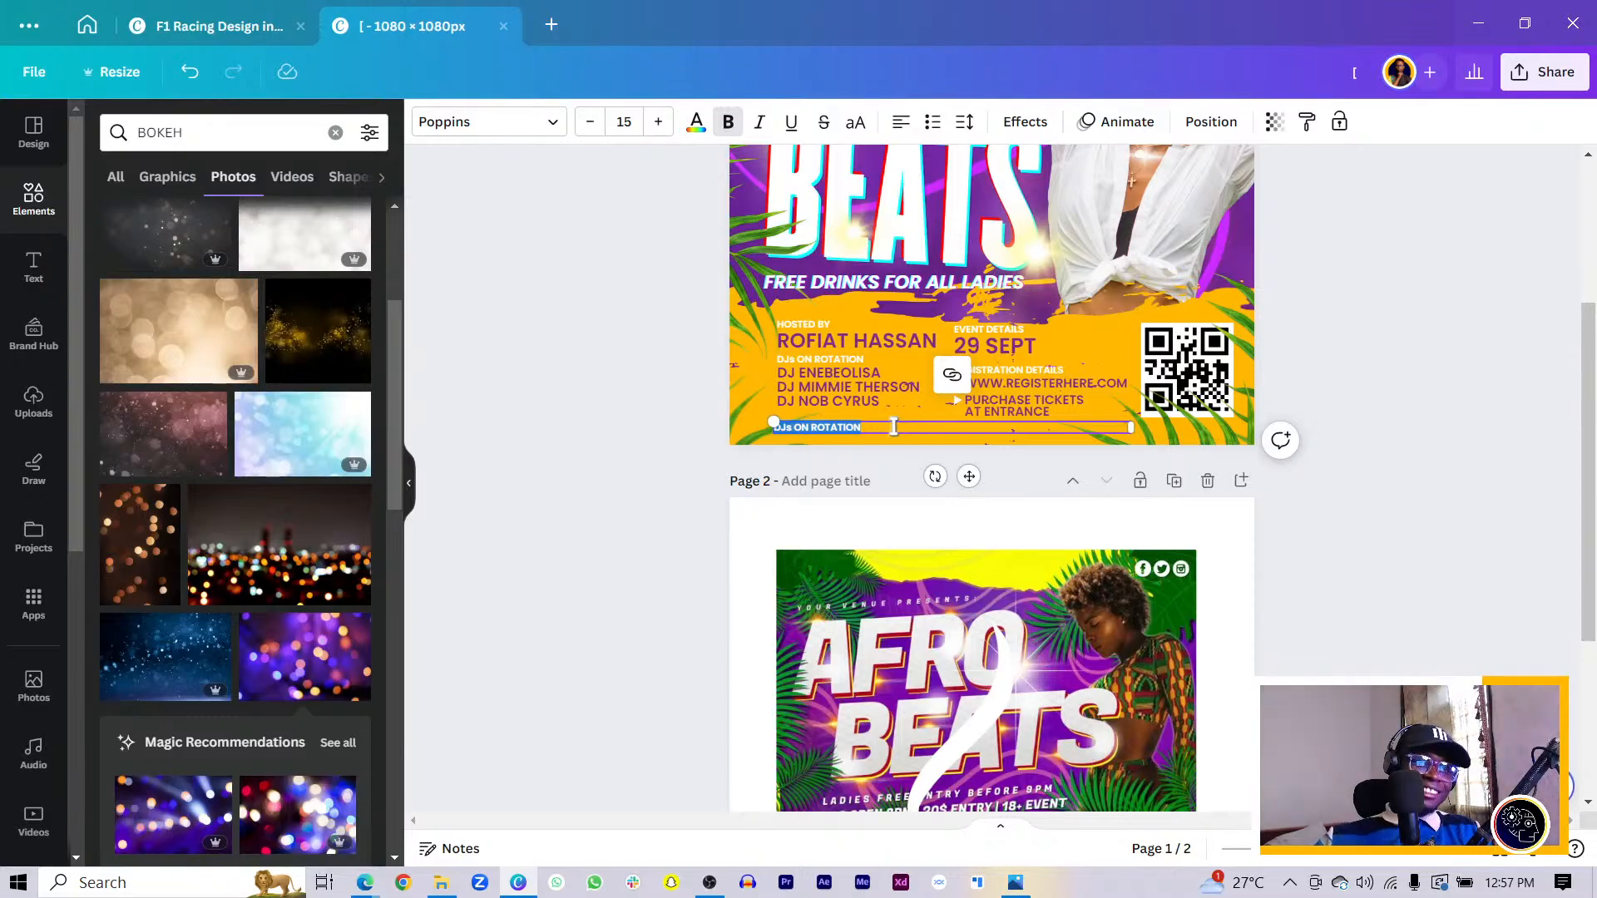
{"action": "key", "text": "ctrl+plus"}
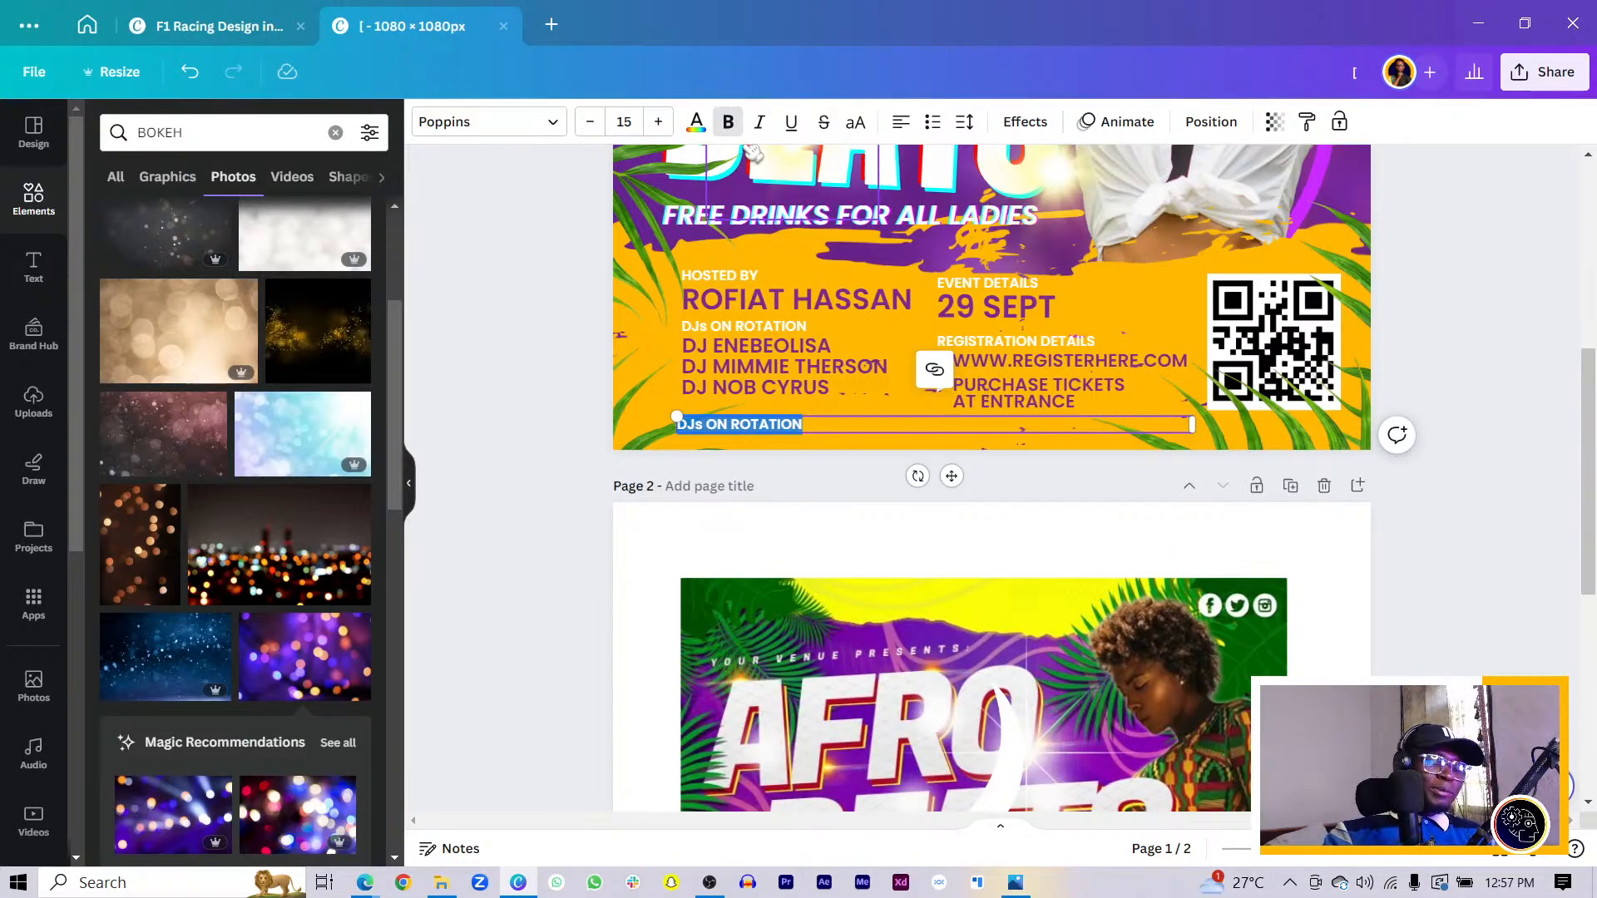
{"action": "type", "text": "THE"}
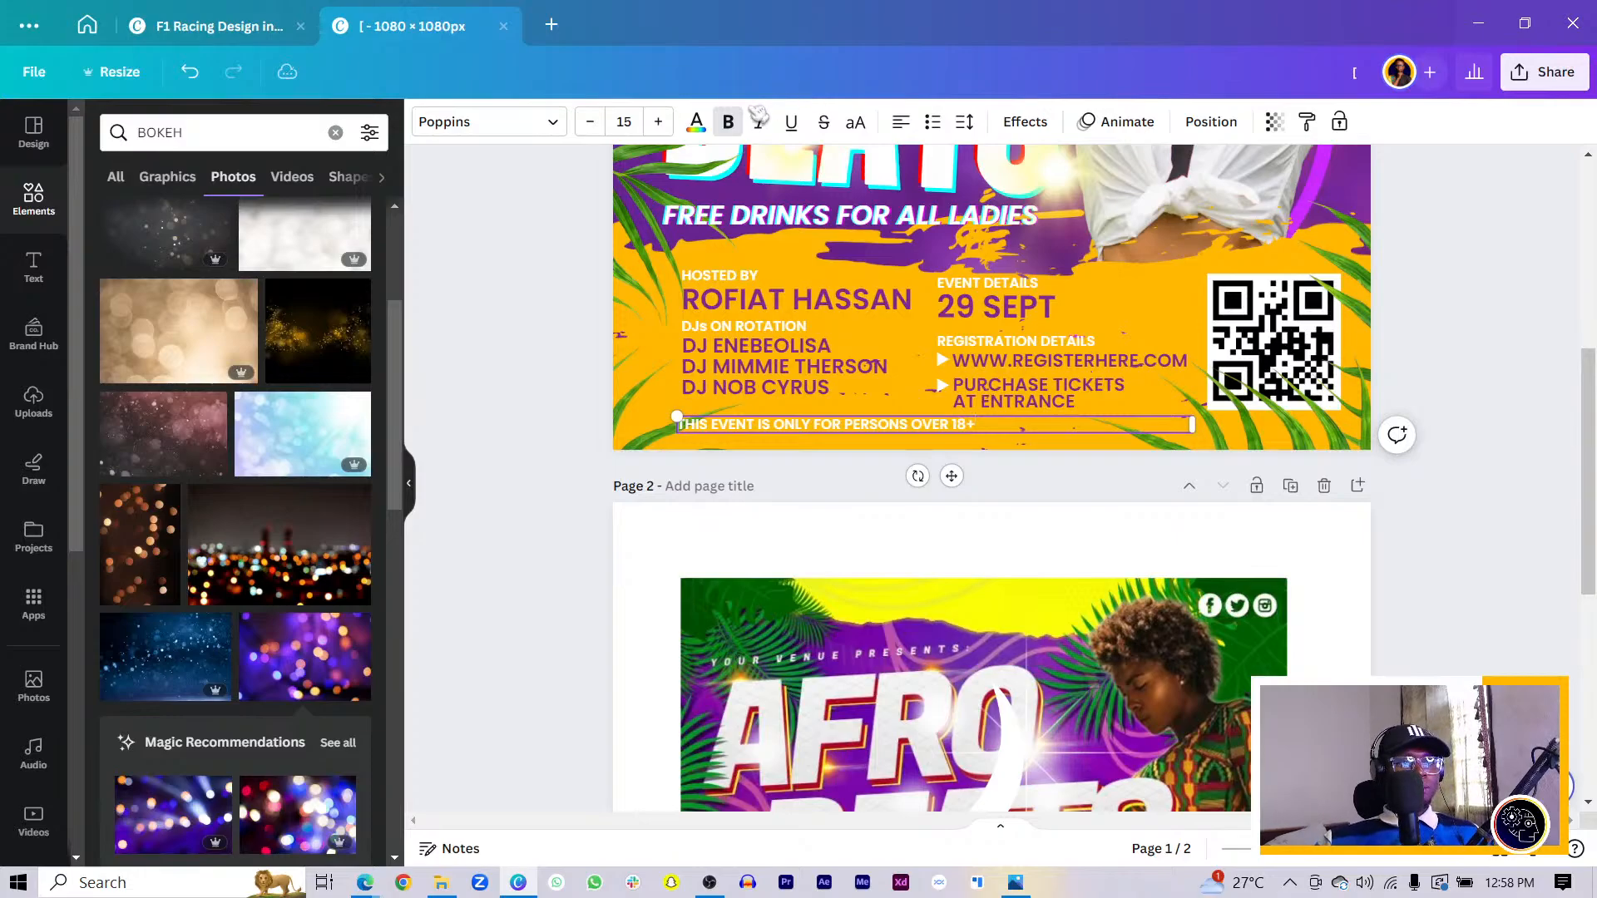
{"action": "left_click_drag", "start_coordinate": [582, 481], "coordinate": [760, 239]}
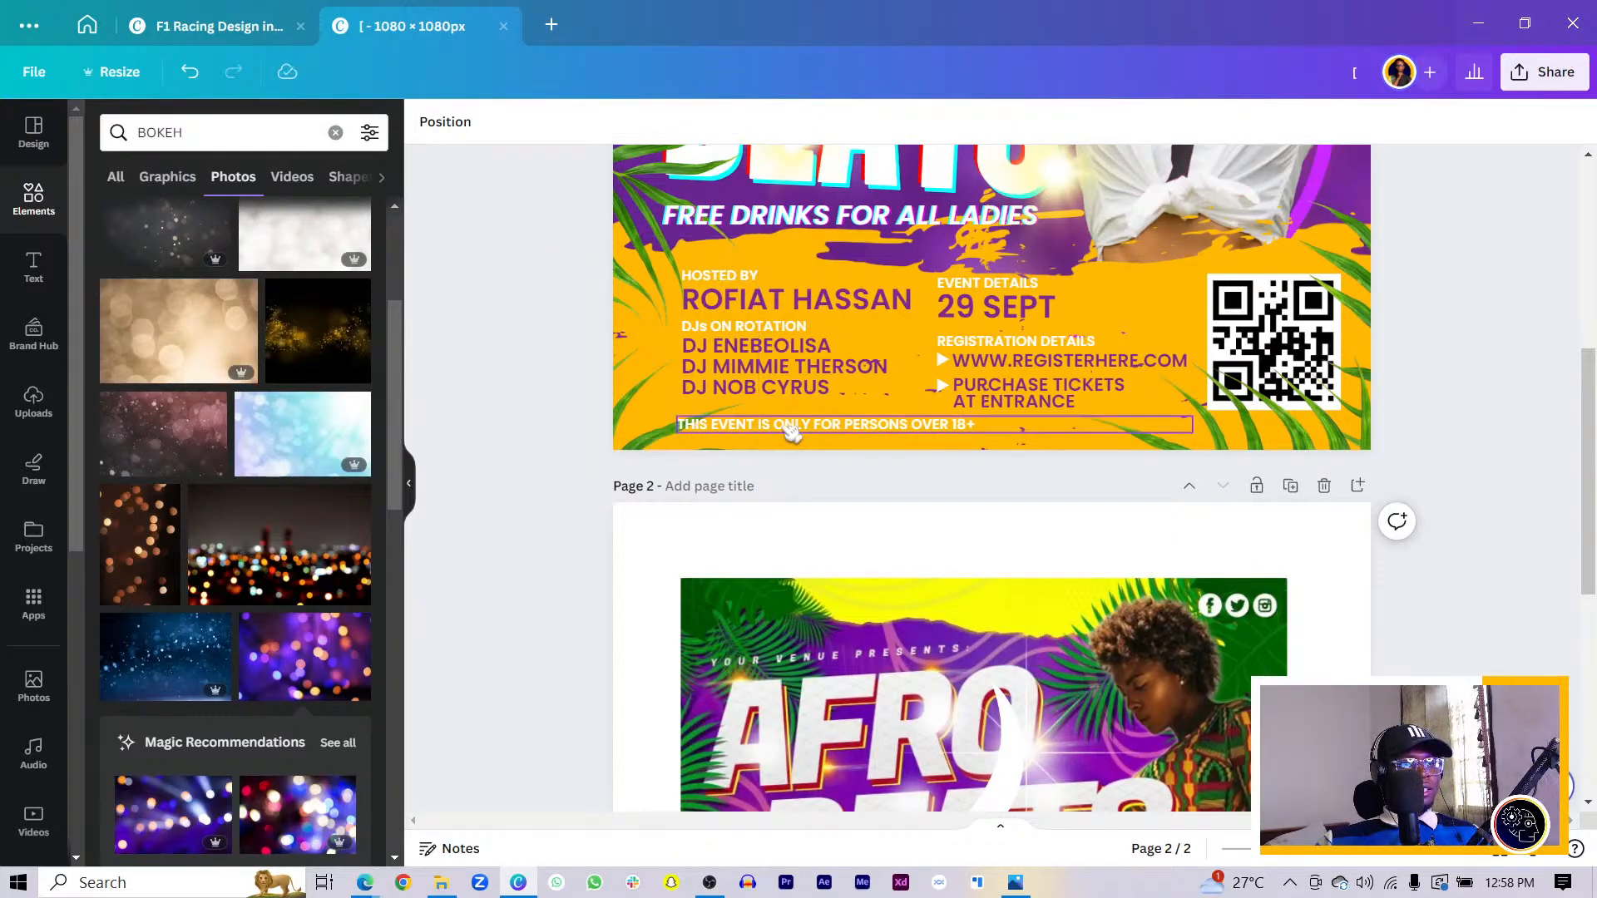
{"action": "left_click", "coordinate": [794, 431]}
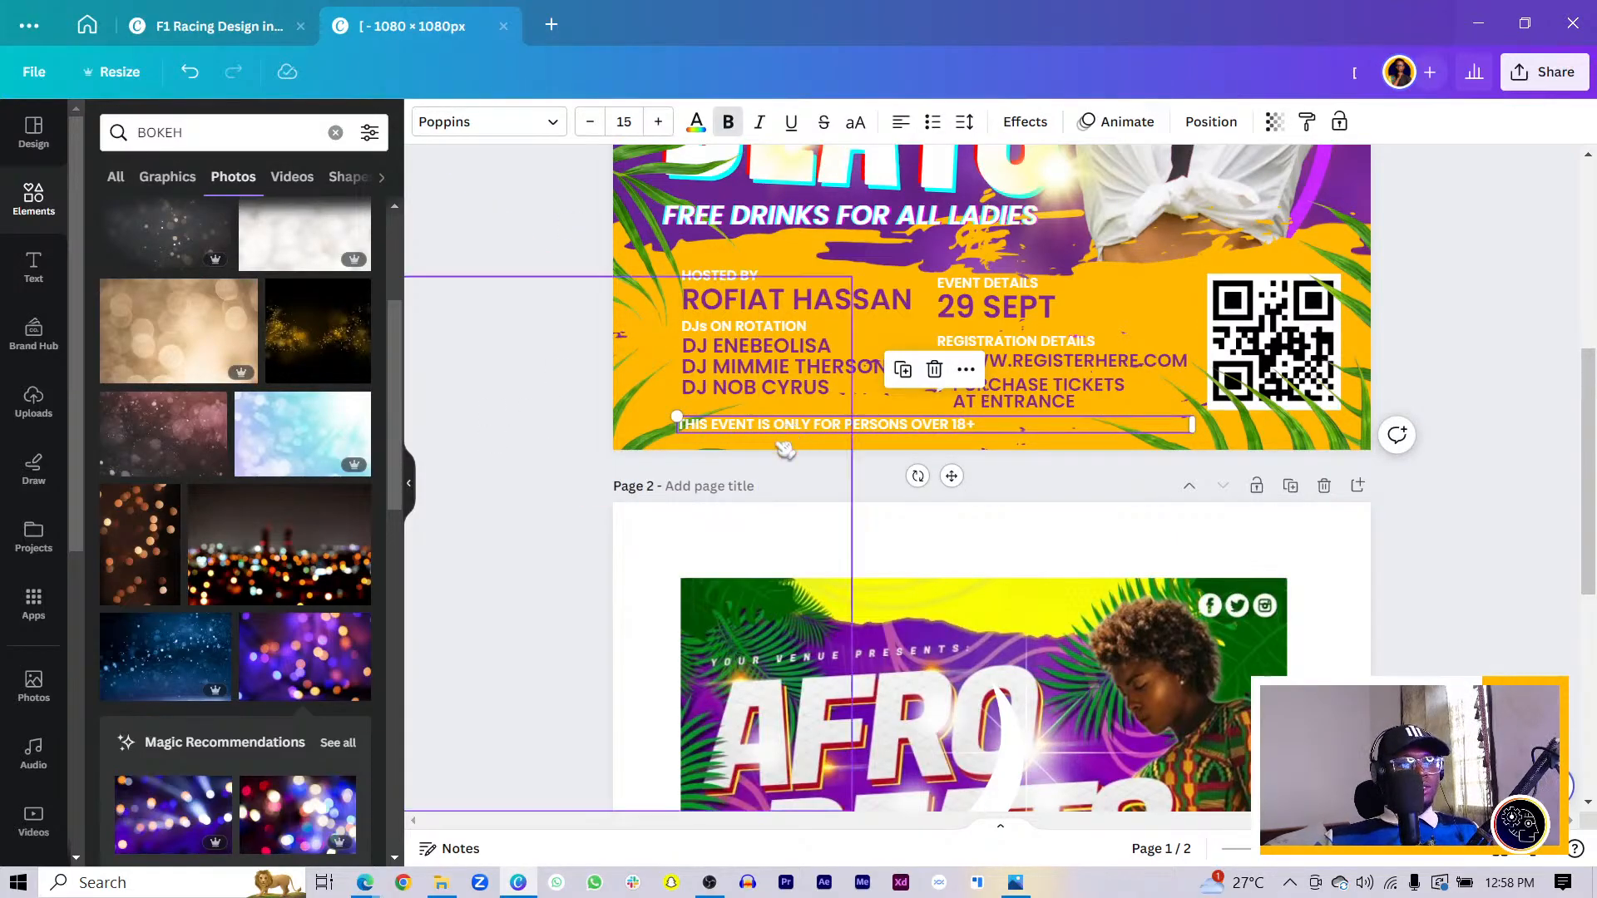
{"action": "scroll", "coordinate": [984, 451], "scroll_direction": "down", "scroll_amount": 2}
{"action": "scroll", "coordinate": [1245, 503], "scroll_direction": "up", "scroll_amount": 5}
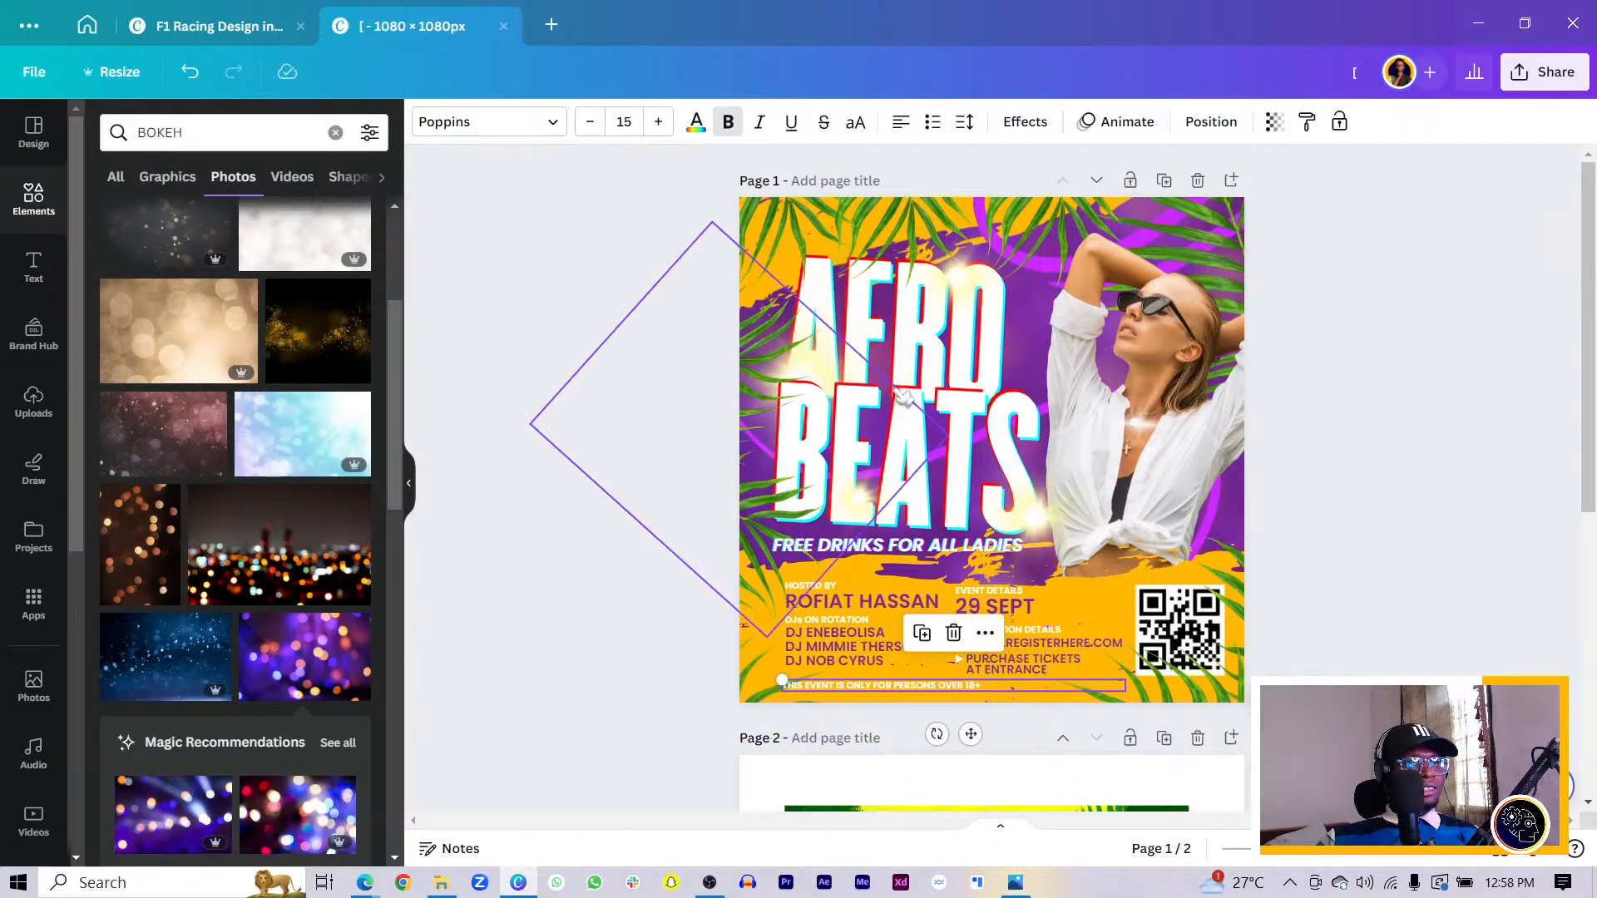
- Rotate the top-left palm-leaf image, narrow it, and shift it right and down
{"action": "left_click", "coordinate": [769, 258]}
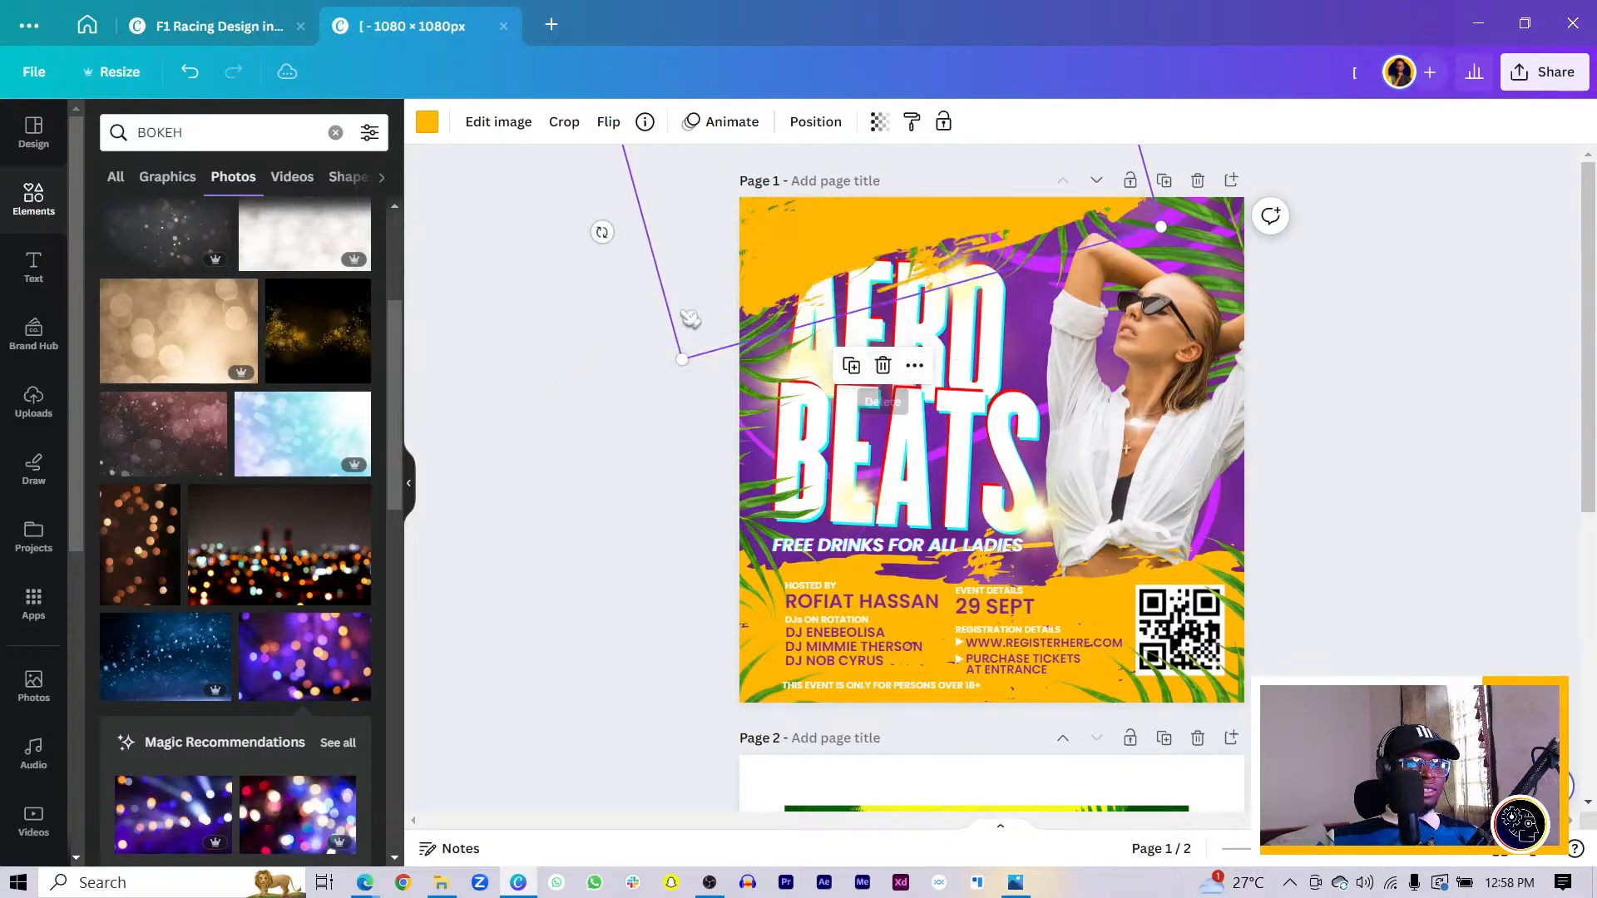
{"action": "left_click_drag", "start_coordinate": [594, 225], "coordinate": [1457, 497]}
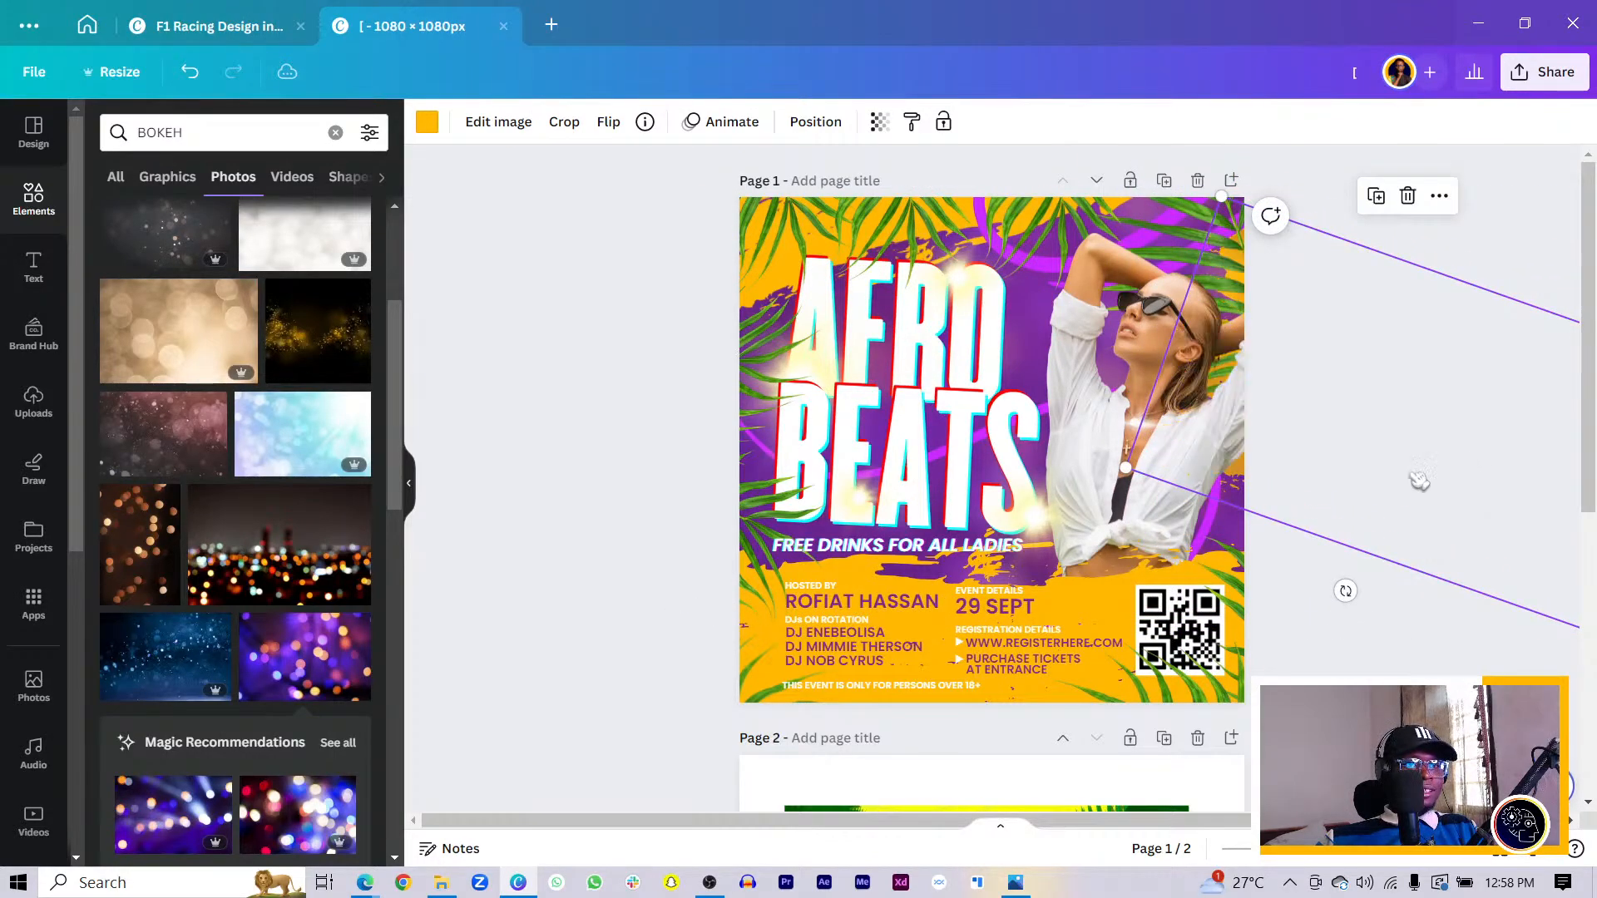
{"action": "left_click_drag", "start_coordinate": [1575, 328], "coordinate": [986, 526]}
{"action": "left_click_drag", "start_coordinate": [1290, 516], "coordinate": [1326, 588]}
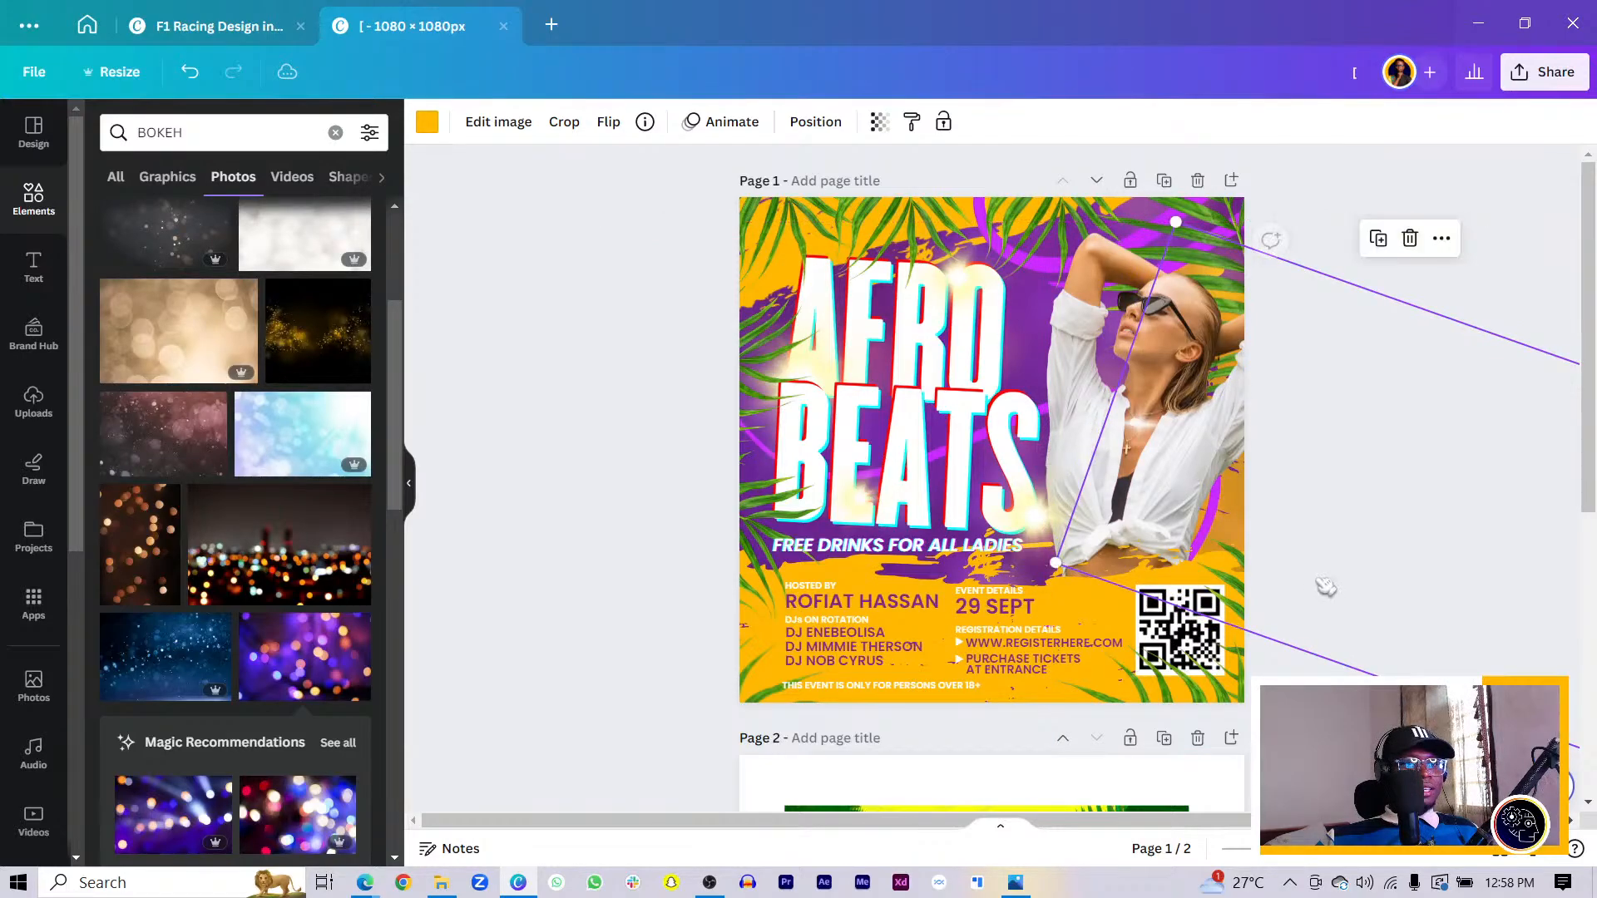
{"action": "left_click", "coordinate": [574, 583]}
{"action": "scroll", "coordinate": [632, 586], "scroll_direction": "down", "scroll_amount": 5}
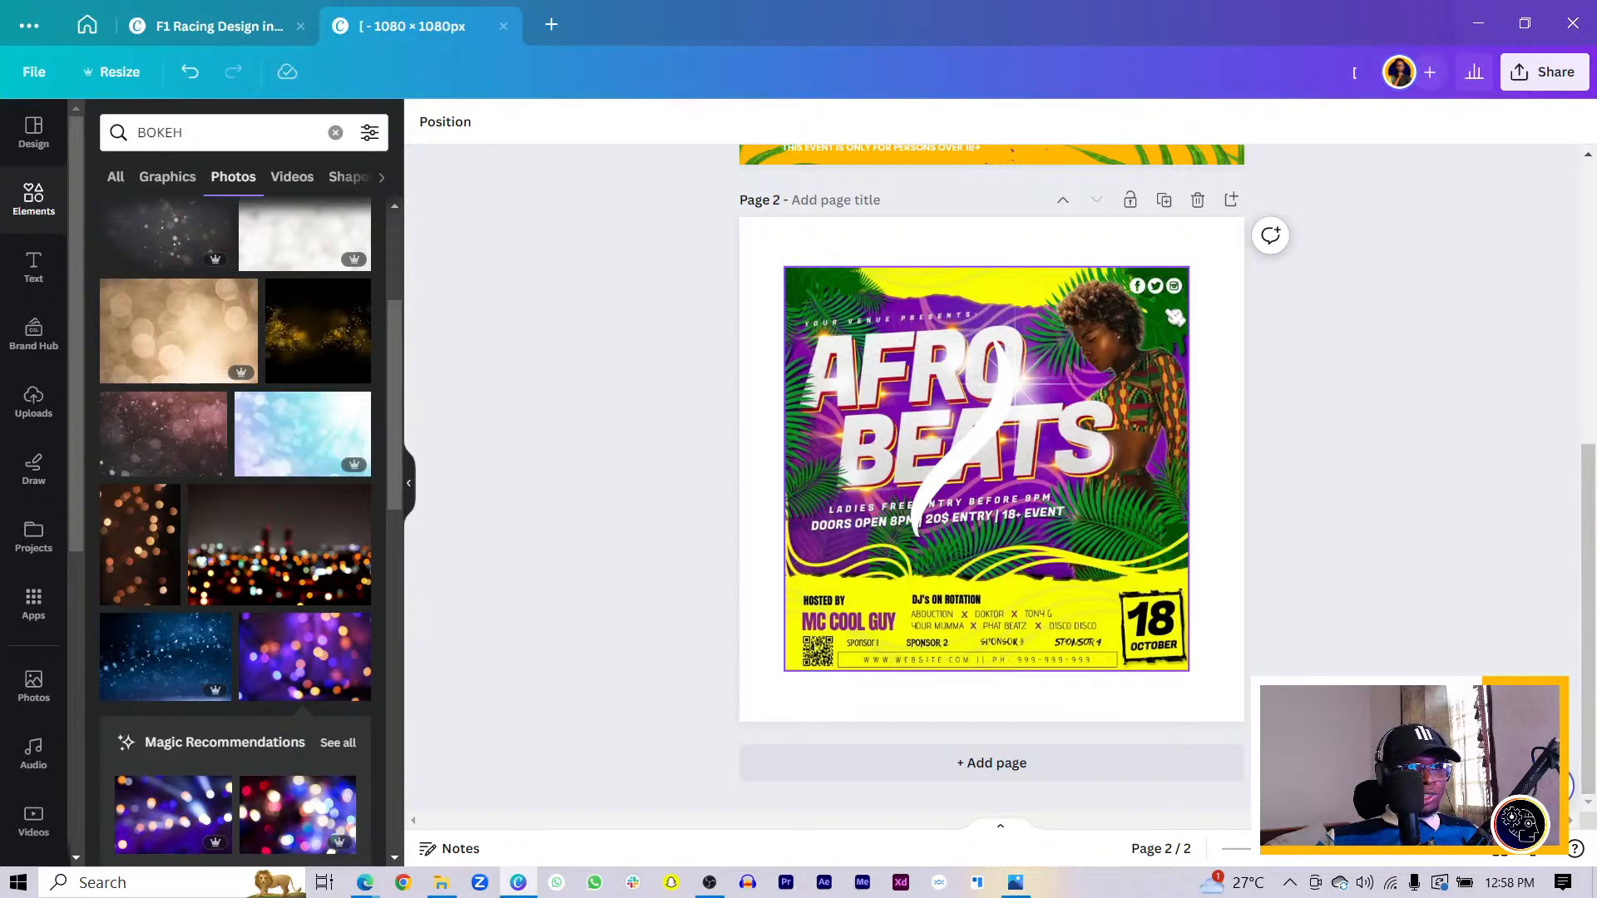
{"action": "scroll", "coordinate": [1174, 317], "scroll_direction": "up", "scroll_amount": 5}
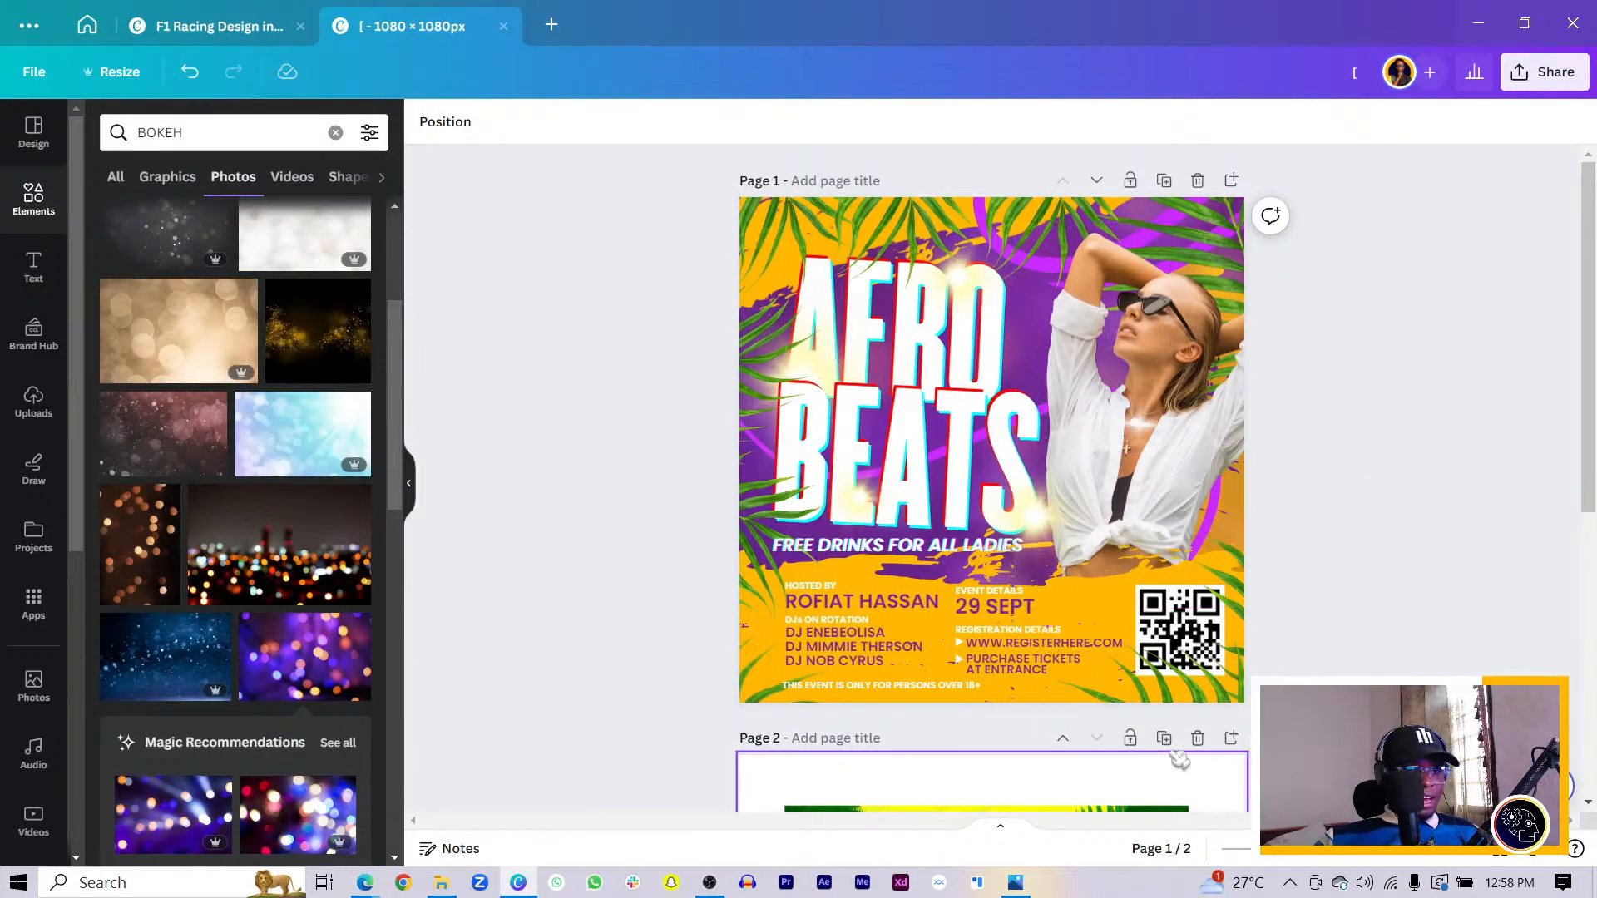
{"action": "left_click", "coordinate": [1232, 688]}
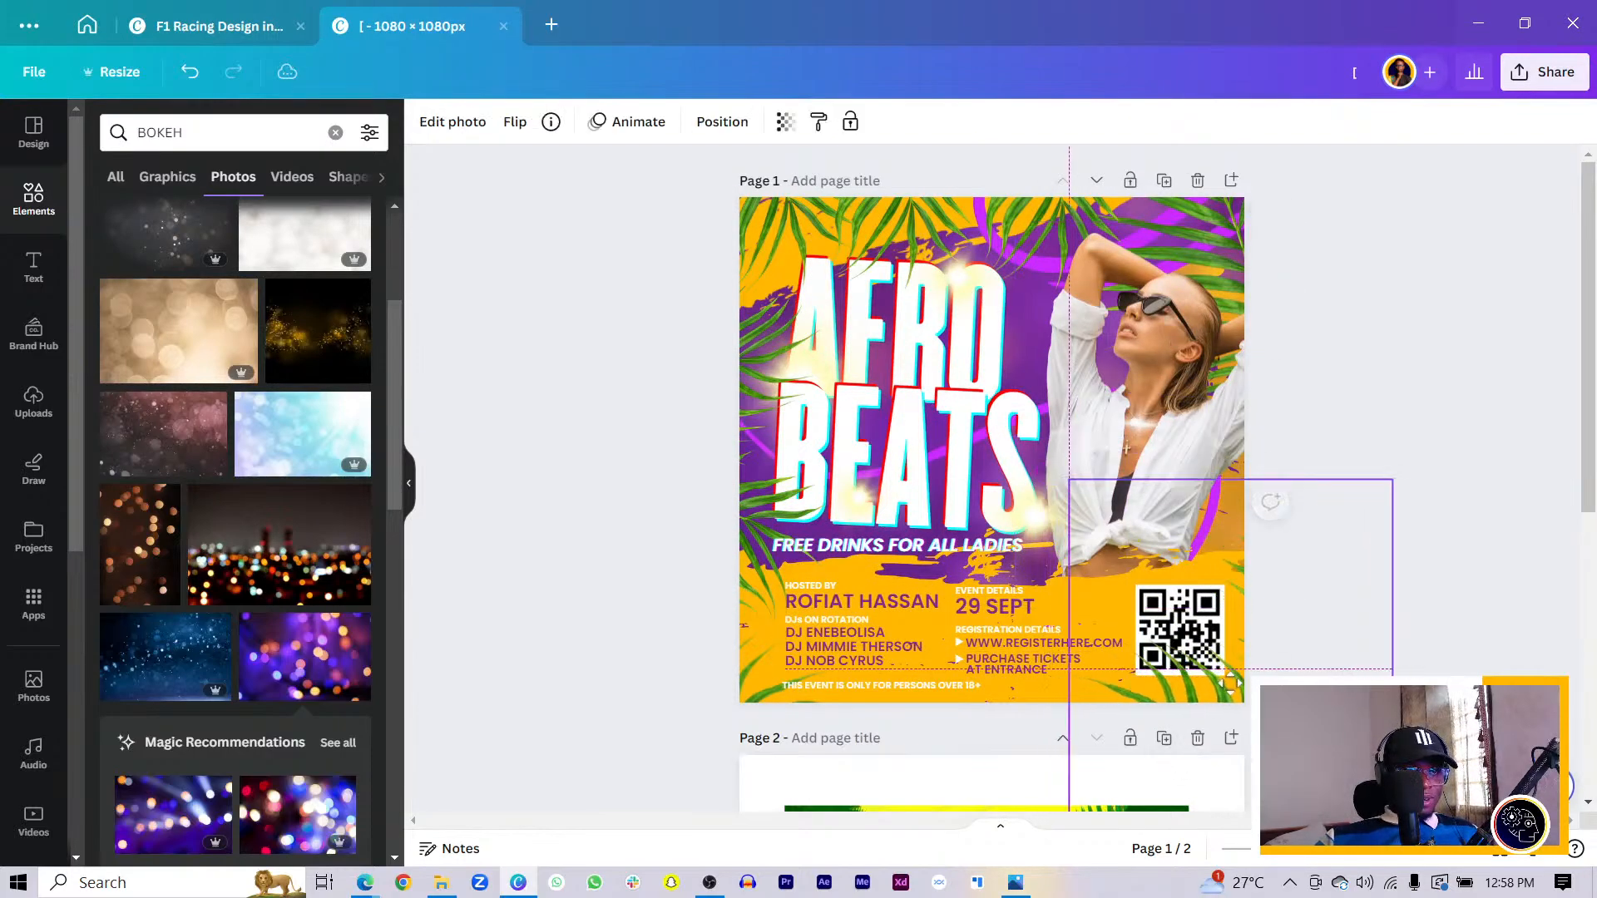
{"action": "left_click", "coordinate": [1183, 622]}
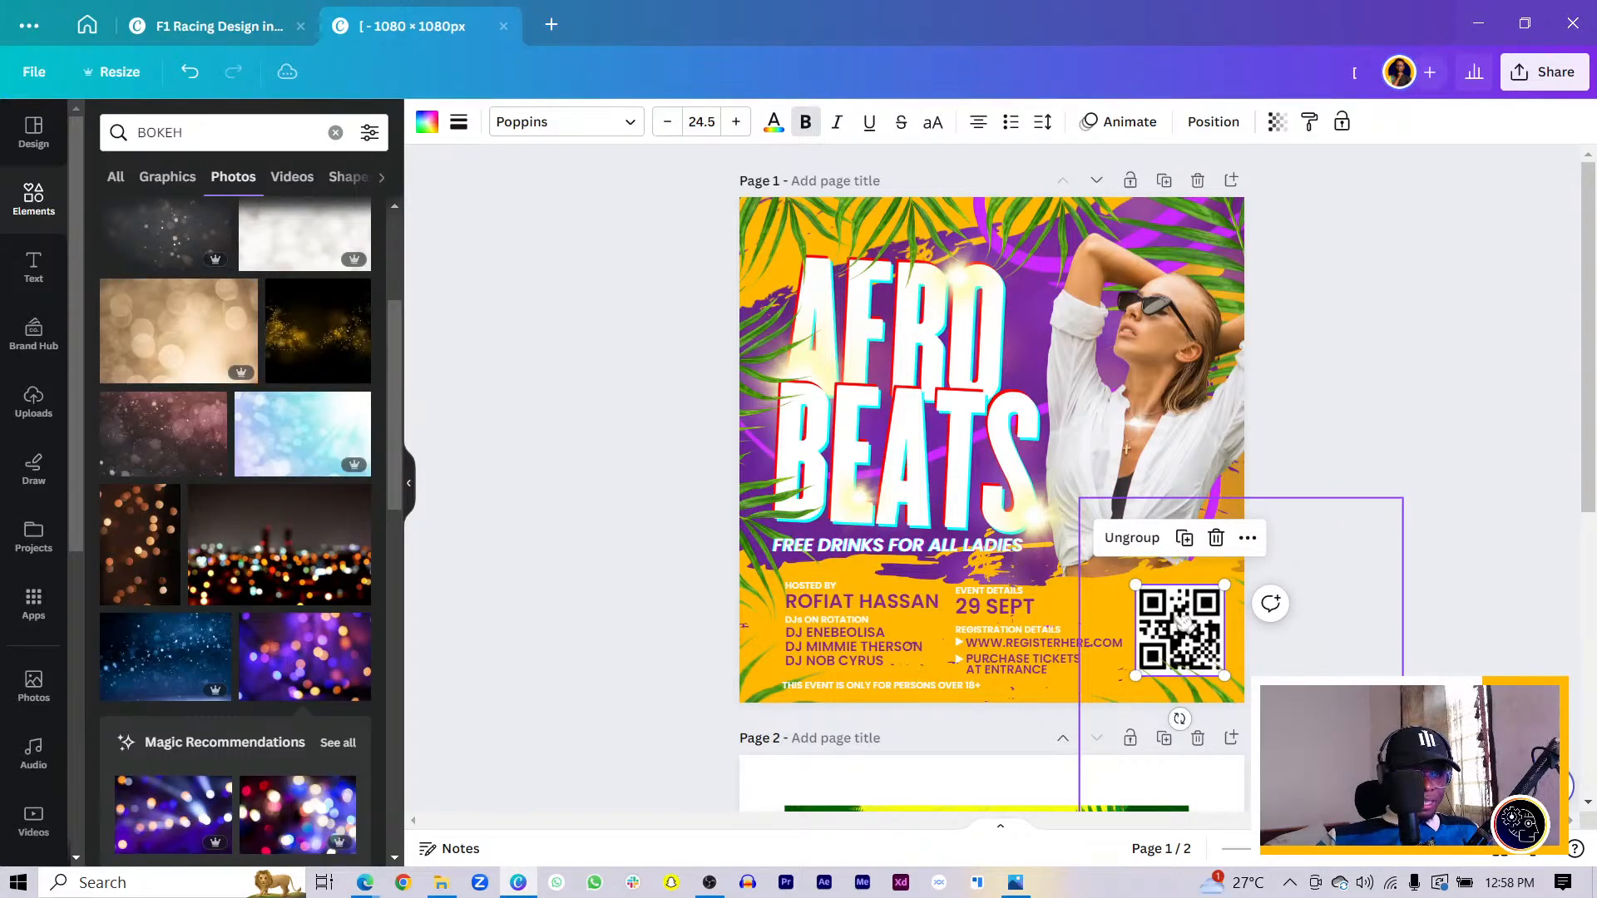
{"action": "left_click", "coordinate": [1182, 622]}
{"action": "left_click", "coordinate": [1183, 622]}
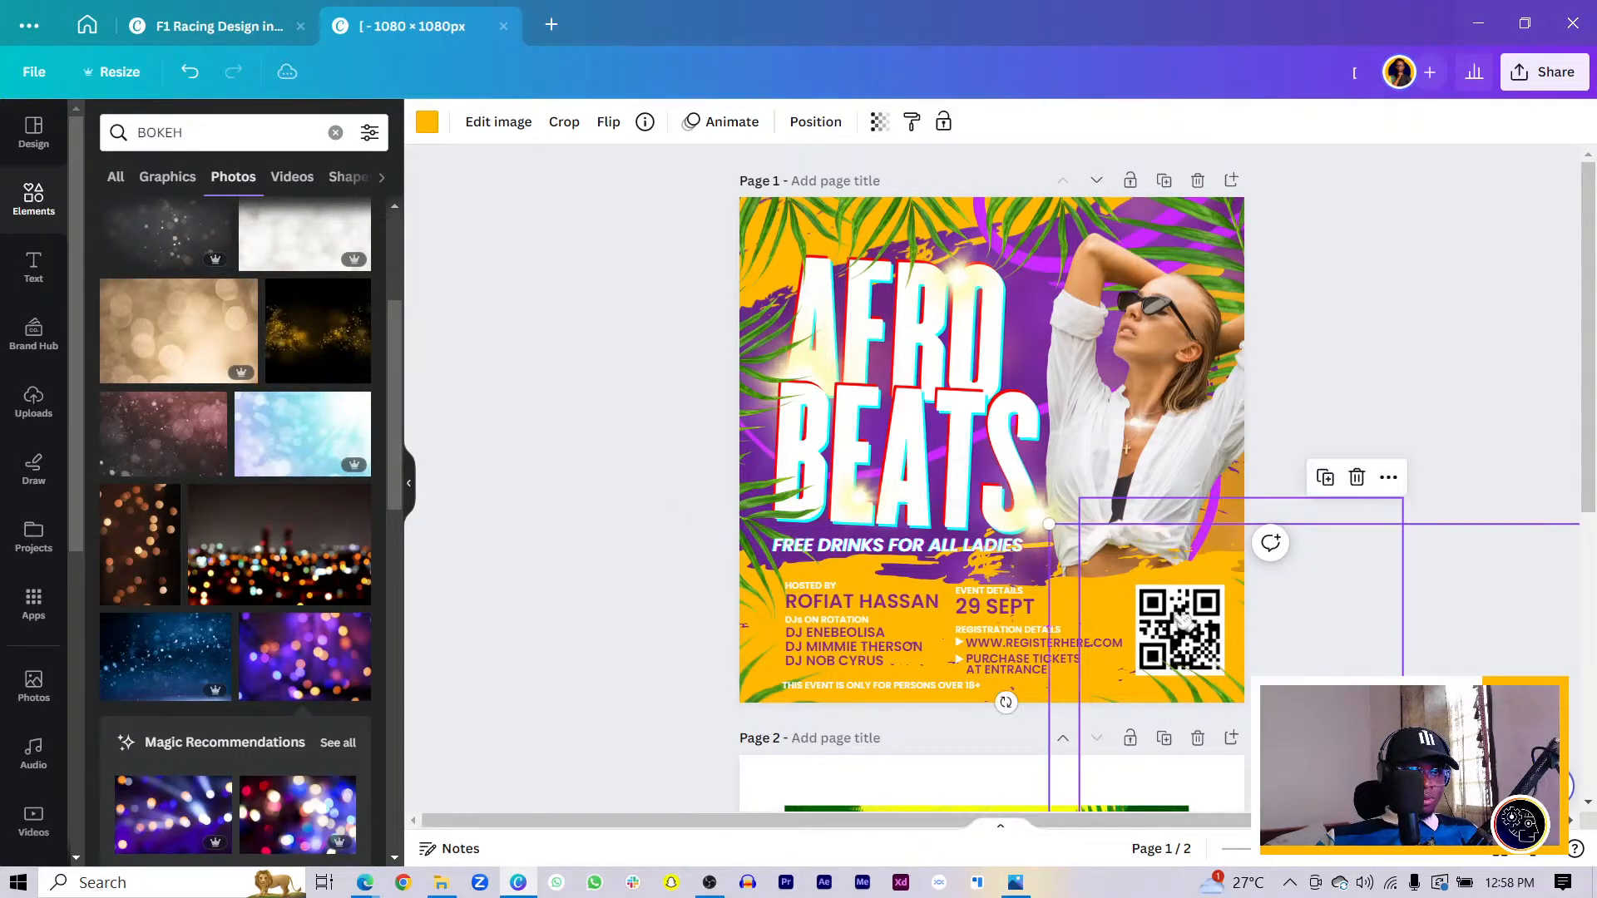
{"action": "left_click", "coordinate": [1183, 623]}
{"action": "left_click", "coordinate": [1182, 622]}
{"action": "left_click", "coordinate": [1183, 622]}
{"action": "left_click", "coordinate": [1183, 623]}
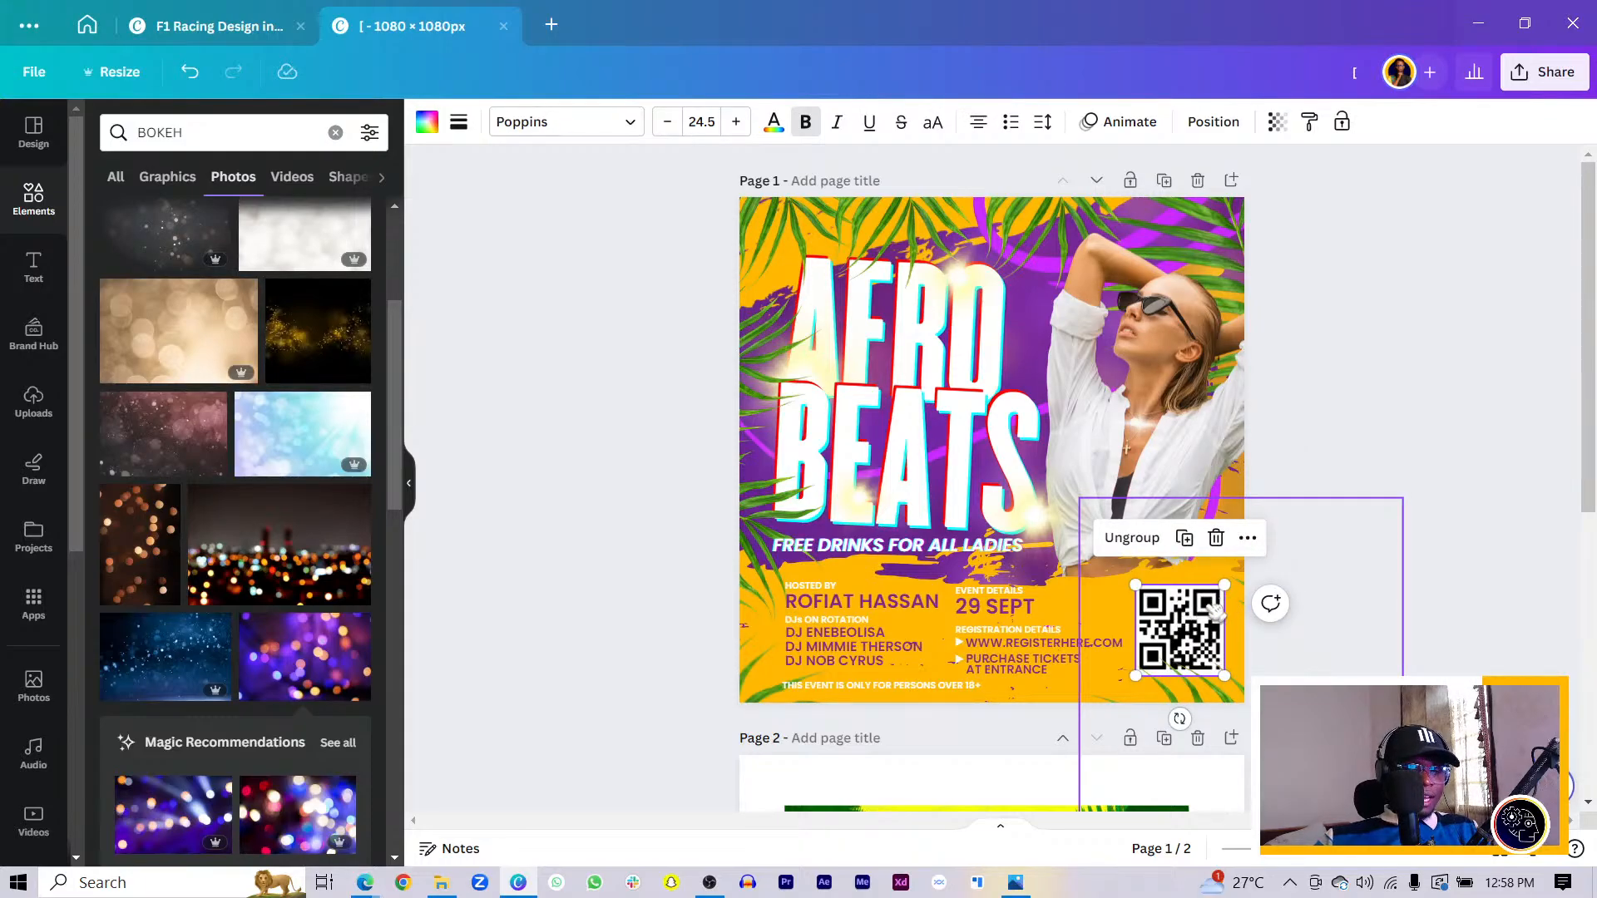
{"action": "scroll", "coordinate": [1215, 611], "scroll_direction": "up", "scroll_amount": 3}
{"action": "scroll", "coordinate": [1214, 611], "scroll_direction": "down", "scroll_amount": 3}
{"action": "left_click", "coordinate": [1421, 363]}
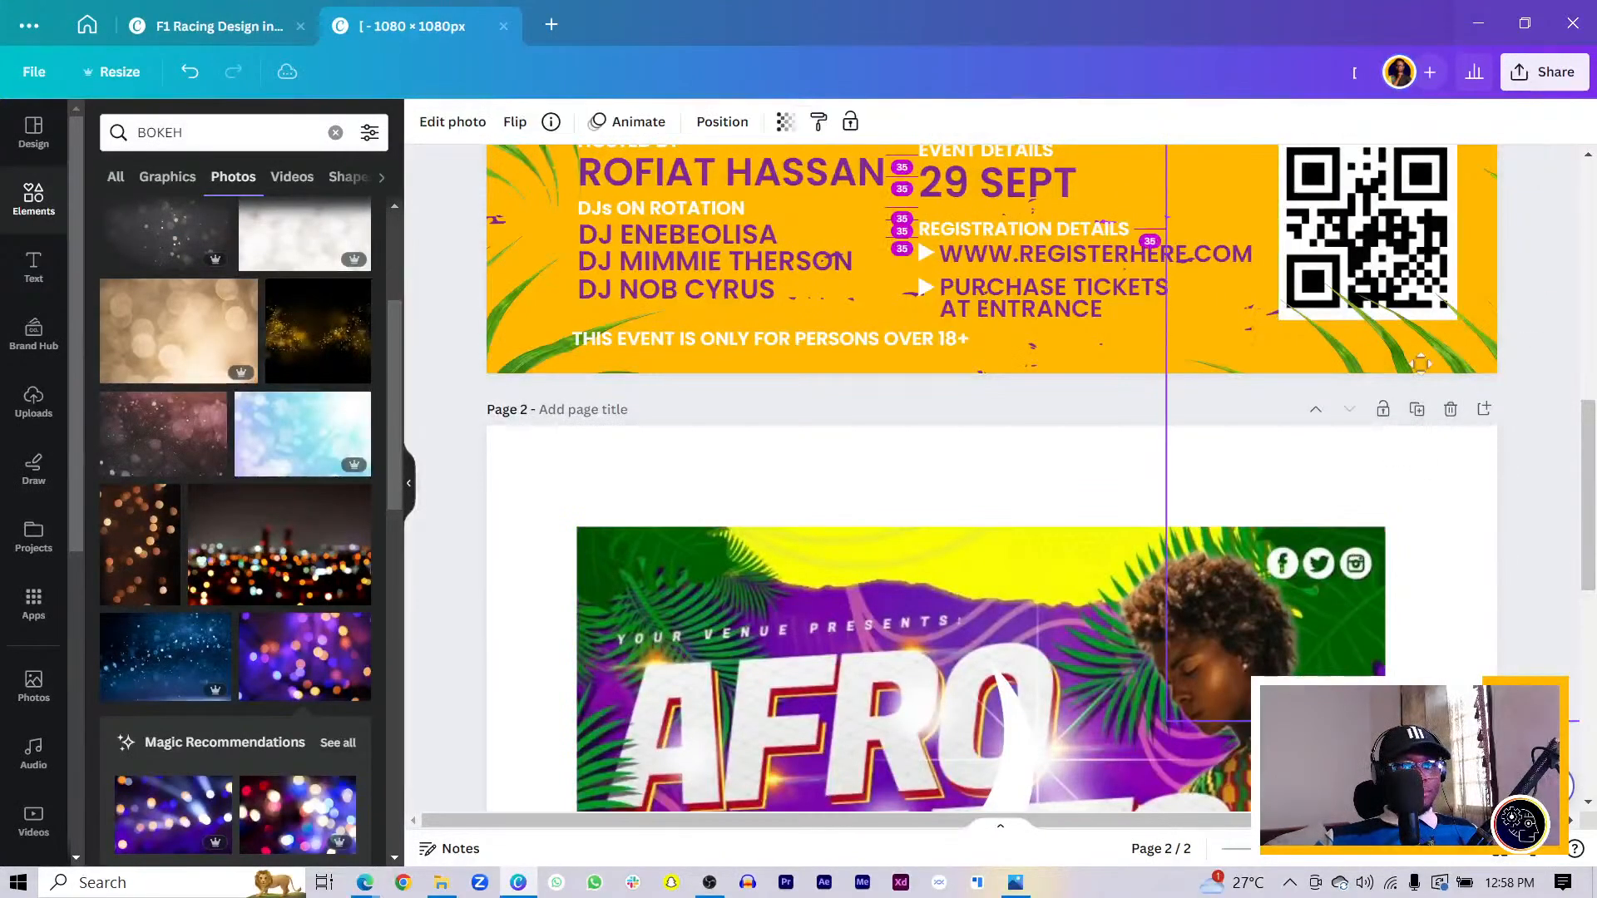
{"action": "left_click_drag", "start_coordinate": [1428, 358], "coordinate": [1089, 362]}
{"action": "left_click", "coordinate": [1358, 246]}
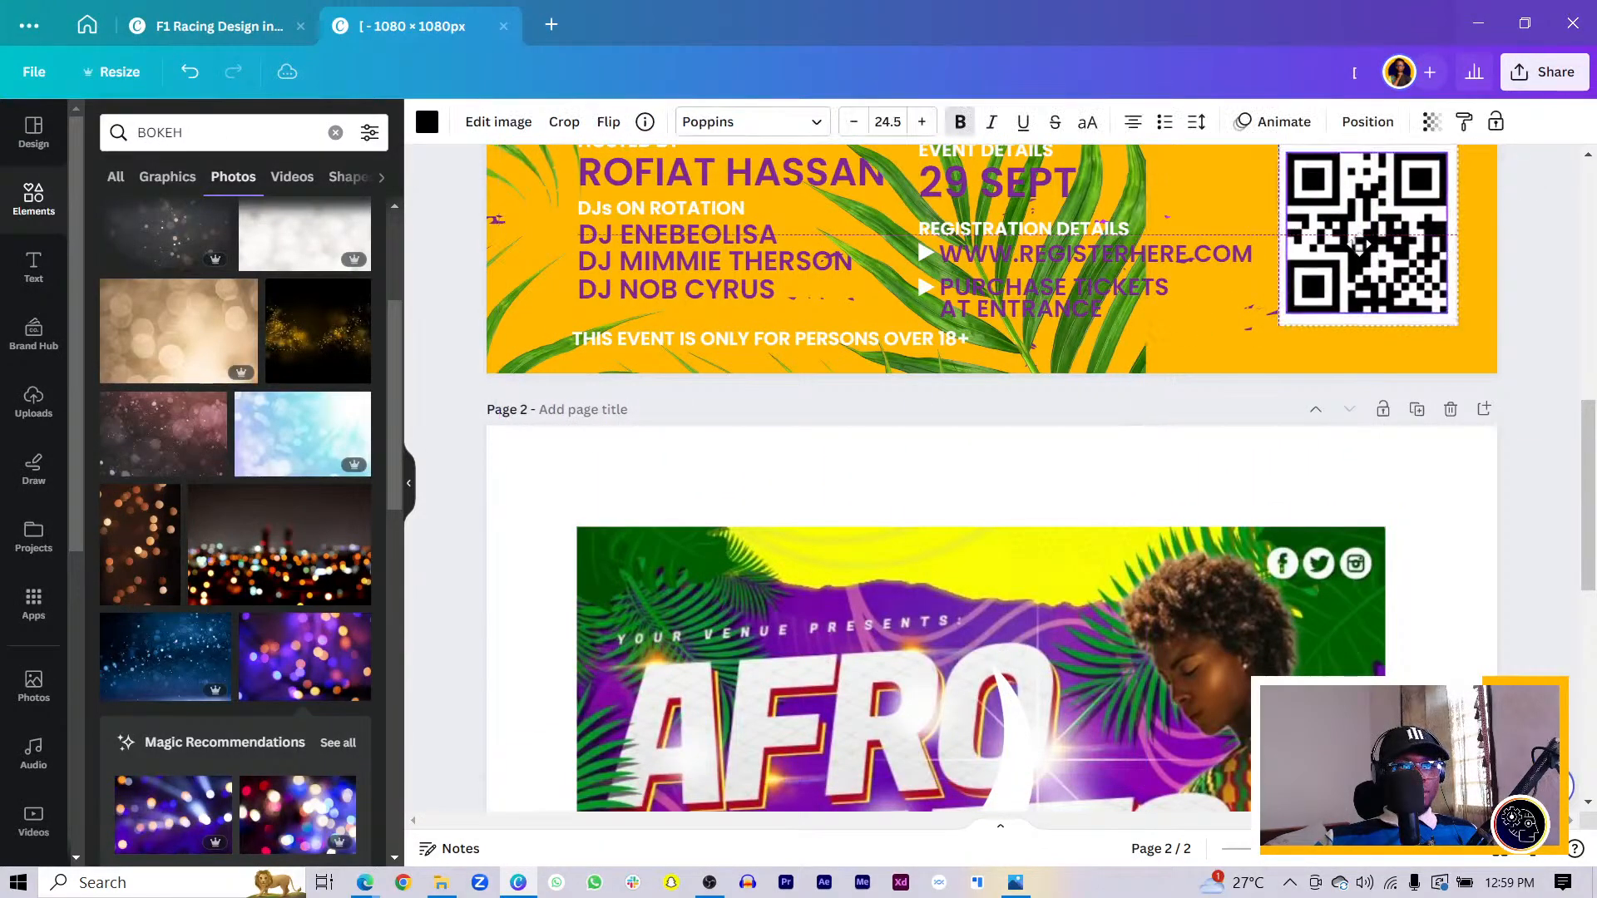
{"action": "key", "text": "ctrl+z"}
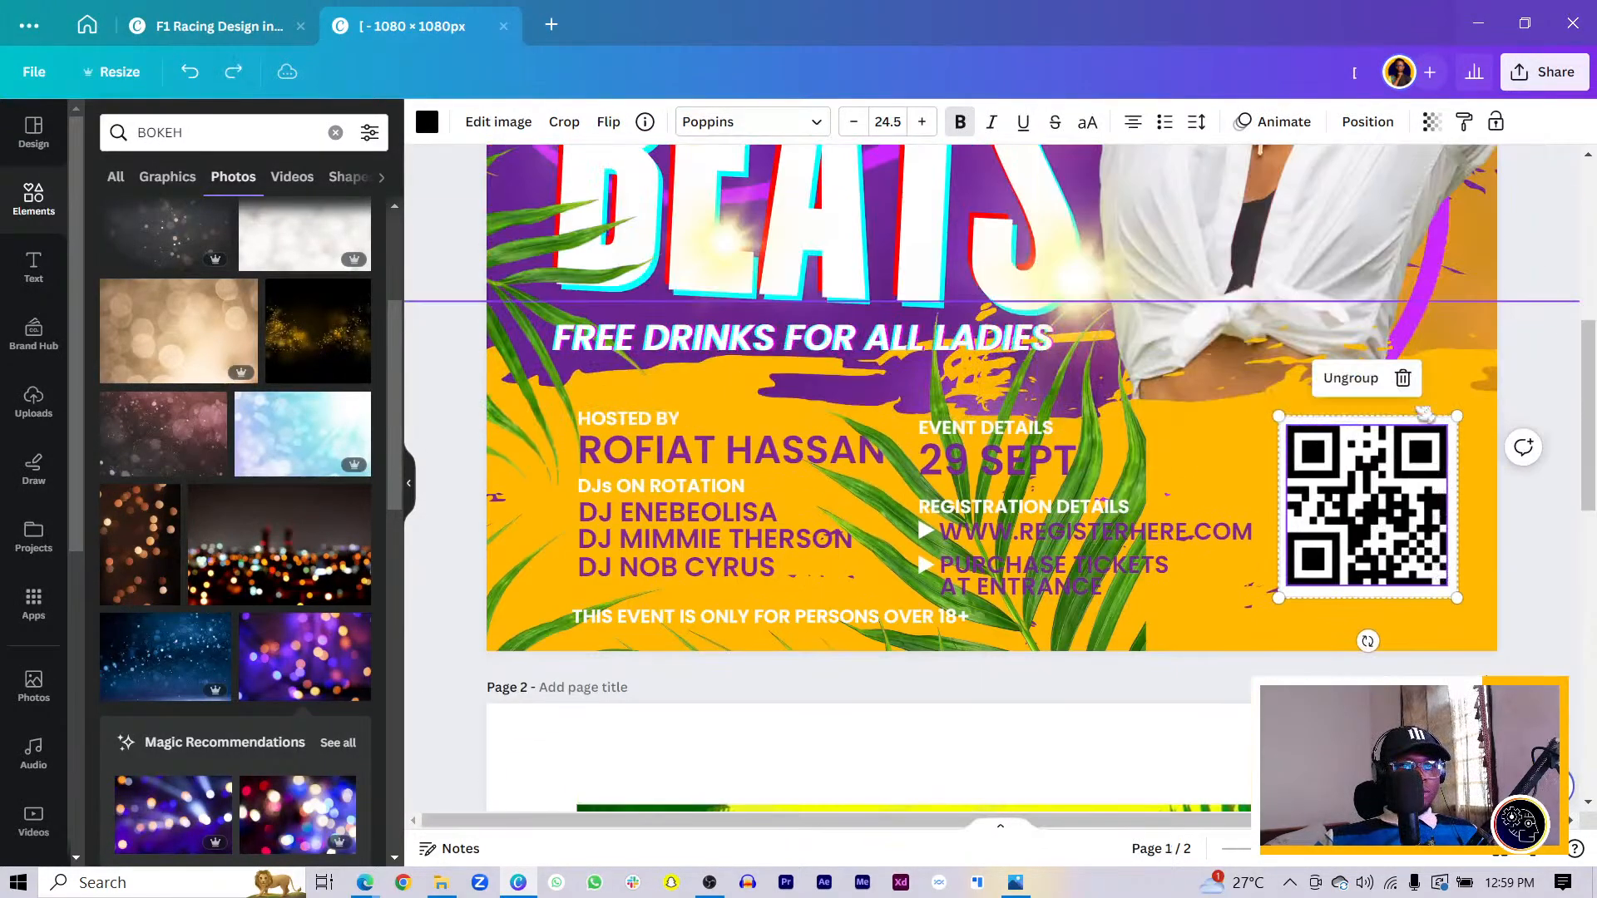
{"action": "key", "text": "ctrl+shift+g"}
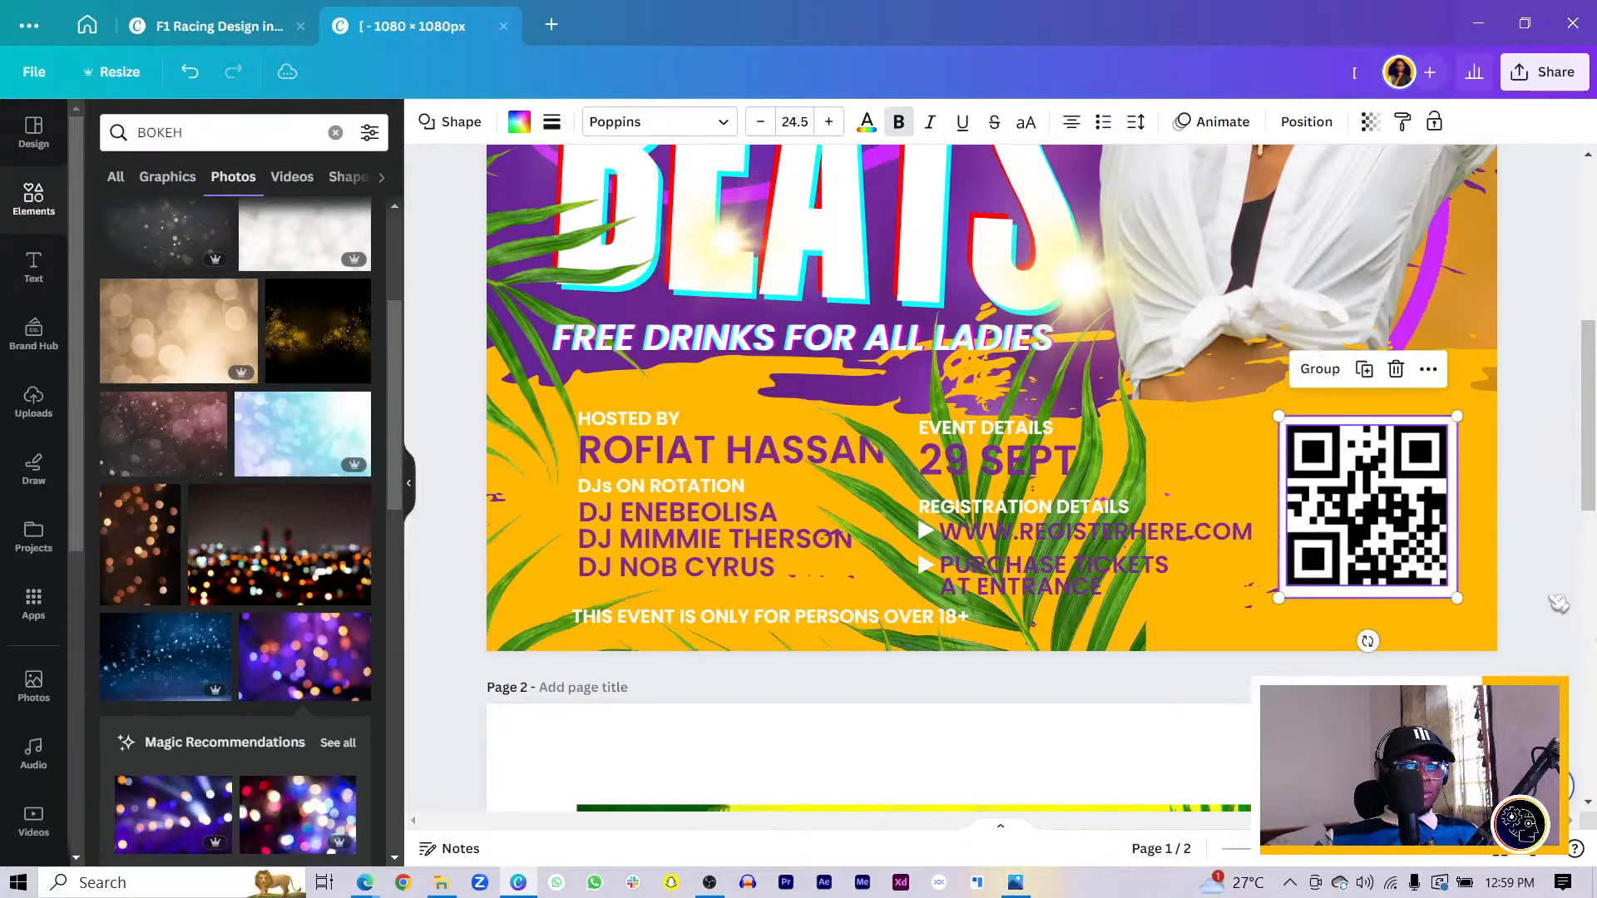
{"action": "left_click_drag", "start_coordinate": [1329, 509], "coordinate": [1336, 514]}
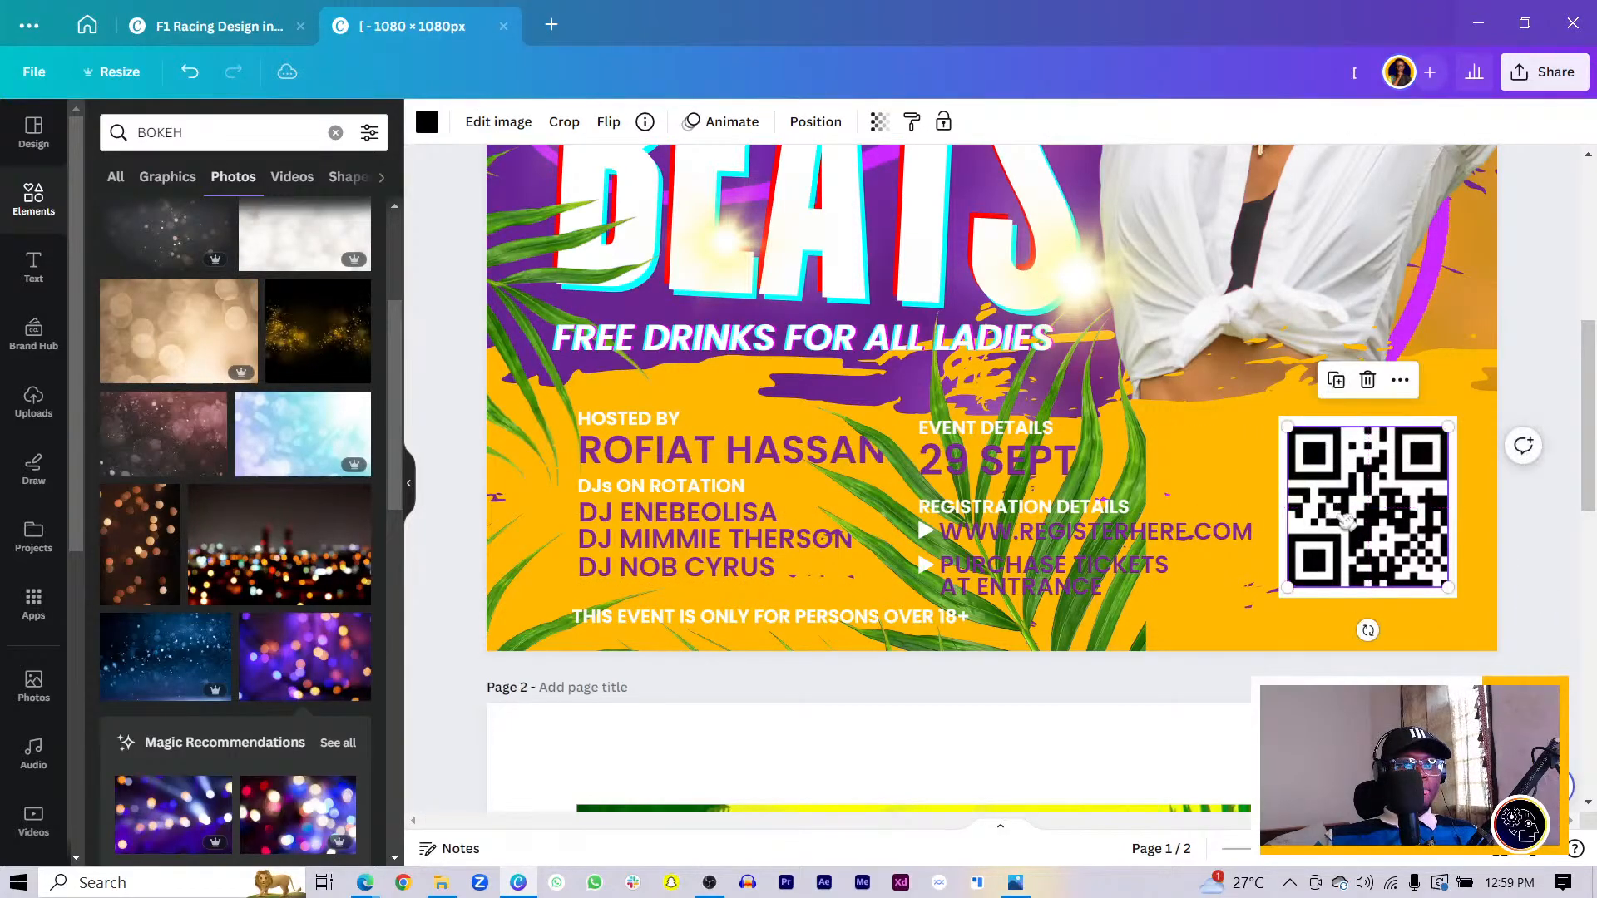
{"action": "left_click", "coordinate": [1352, 599], "text": "shift"}
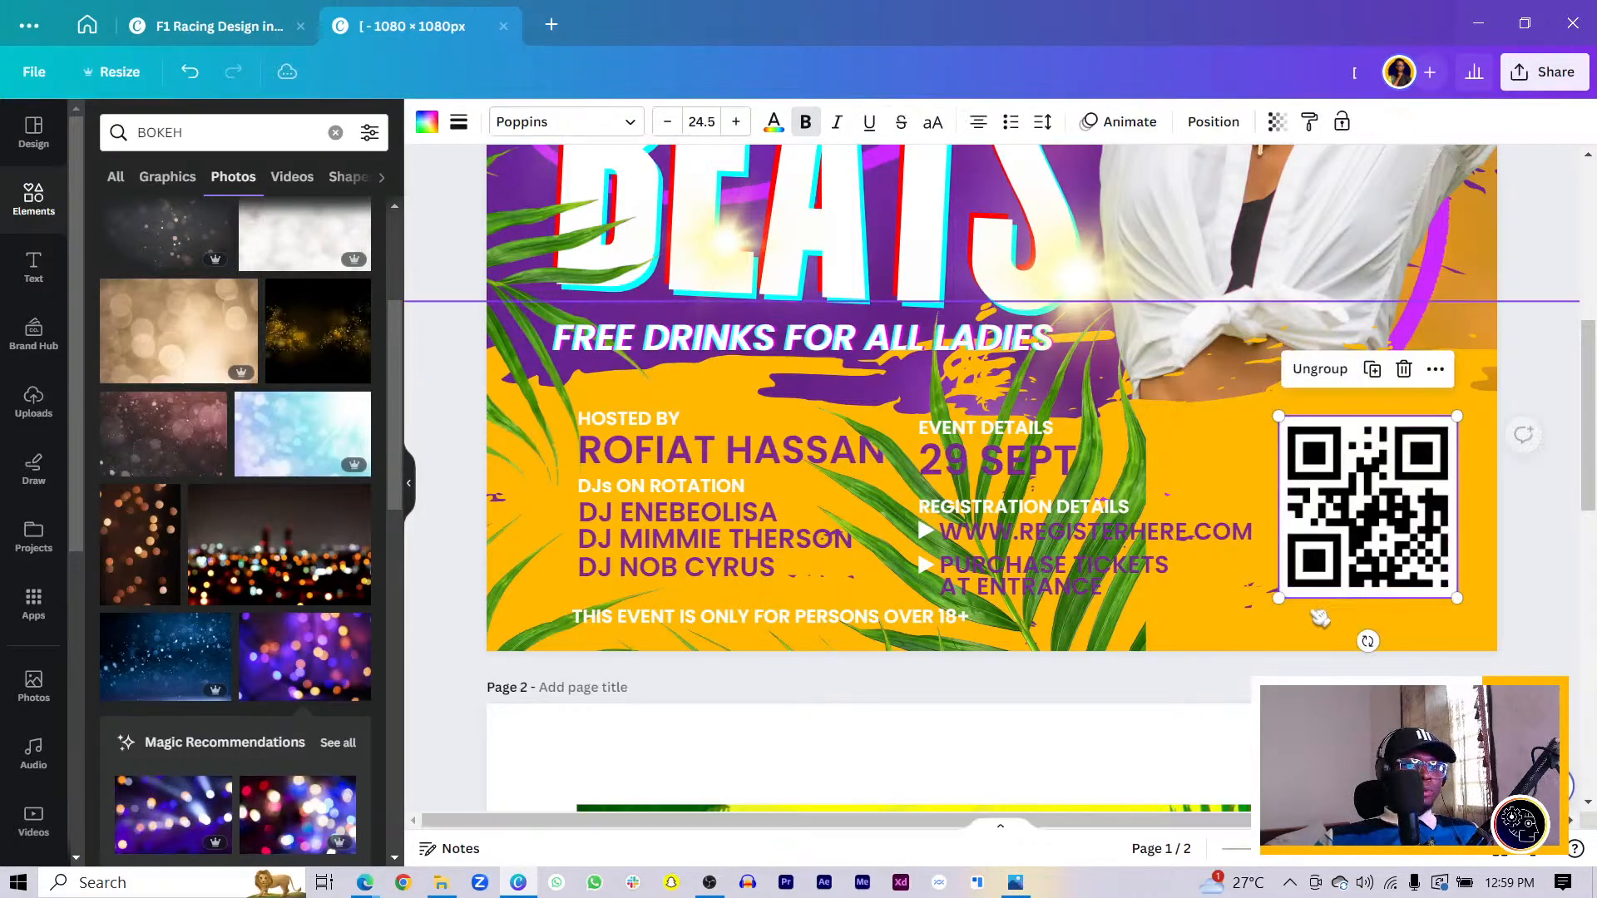
{"action": "left_click", "coordinate": [1111, 624]}
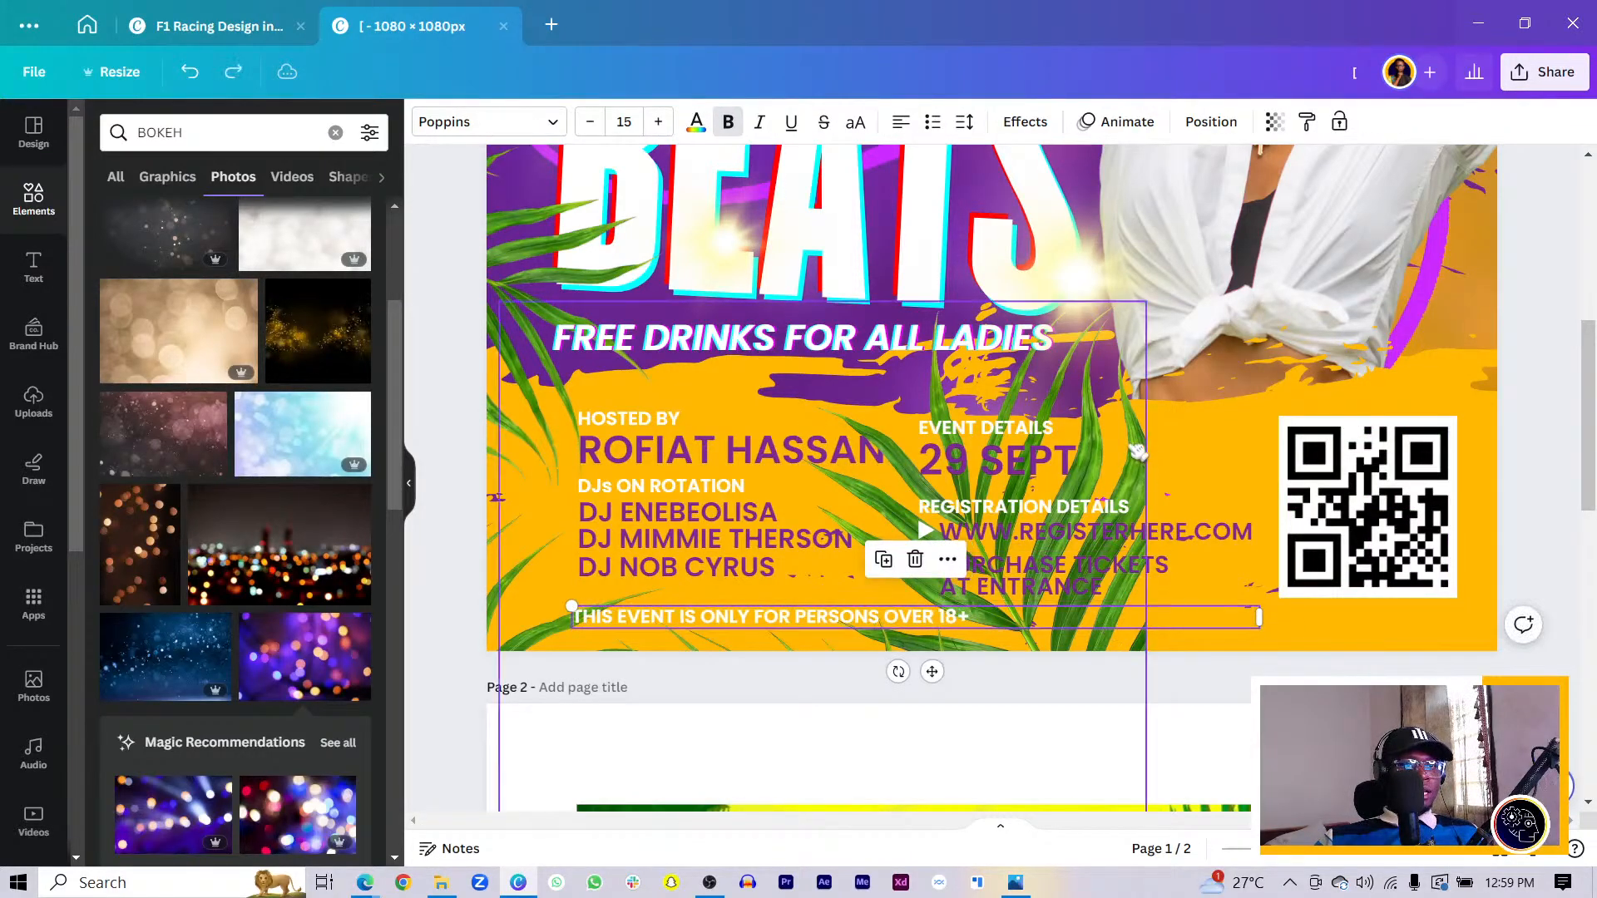
{"action": "left_click_drag", "start_coordinate": [1110, 636], "coordinate": [1498, 400]}
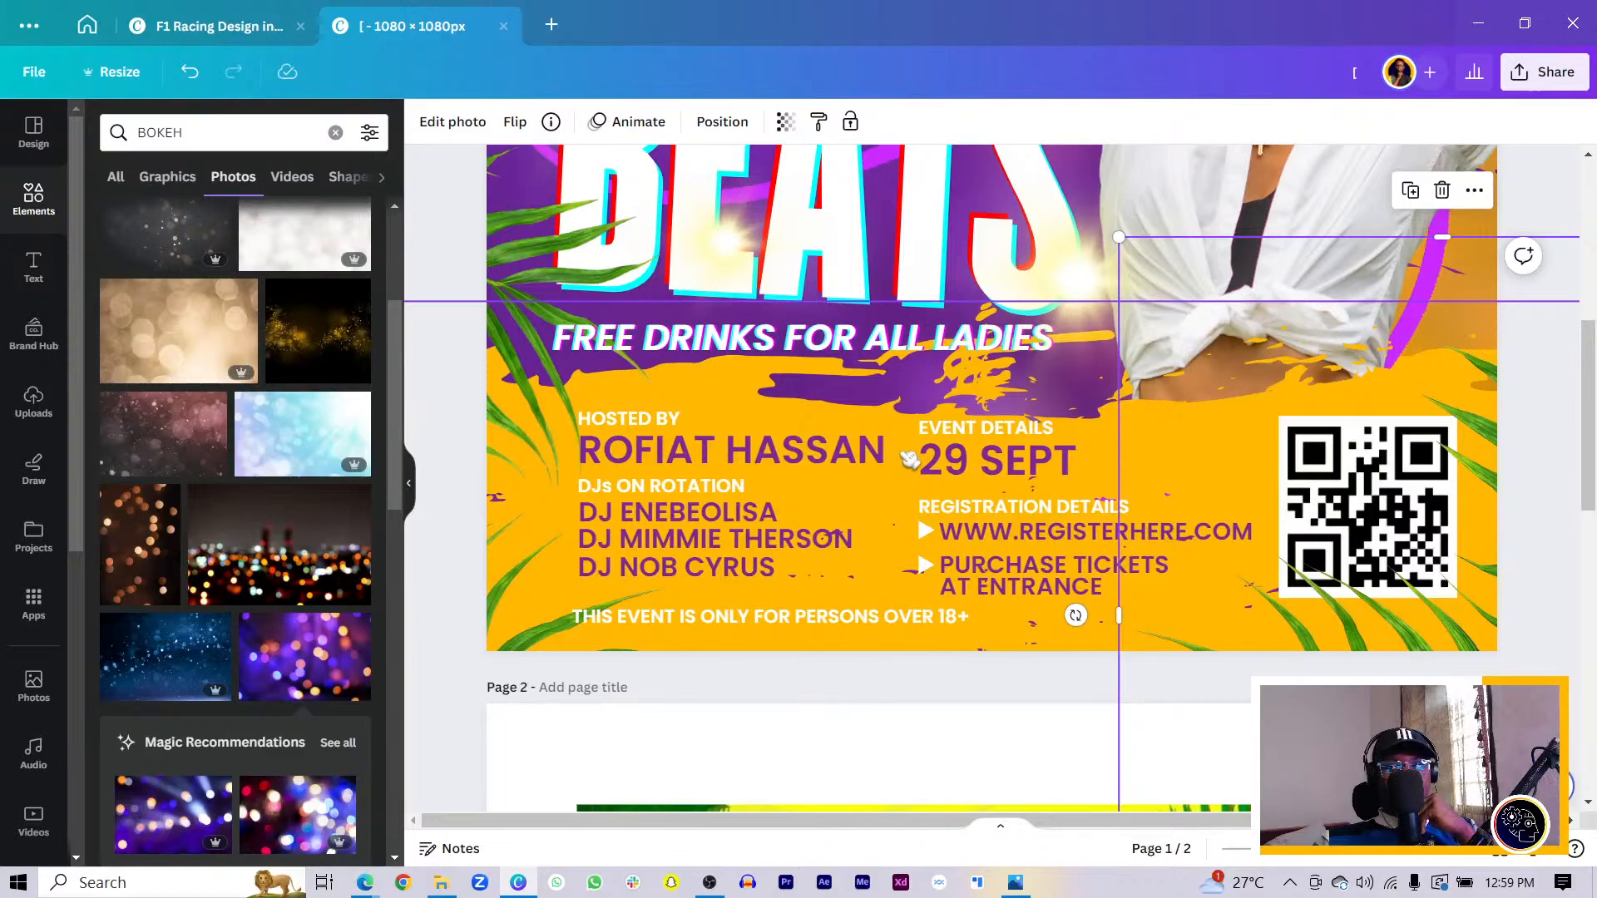
{"action": "scroll", "coordinate": [973, 495], "scroll_direction": "up", "scroll_amount": 2}
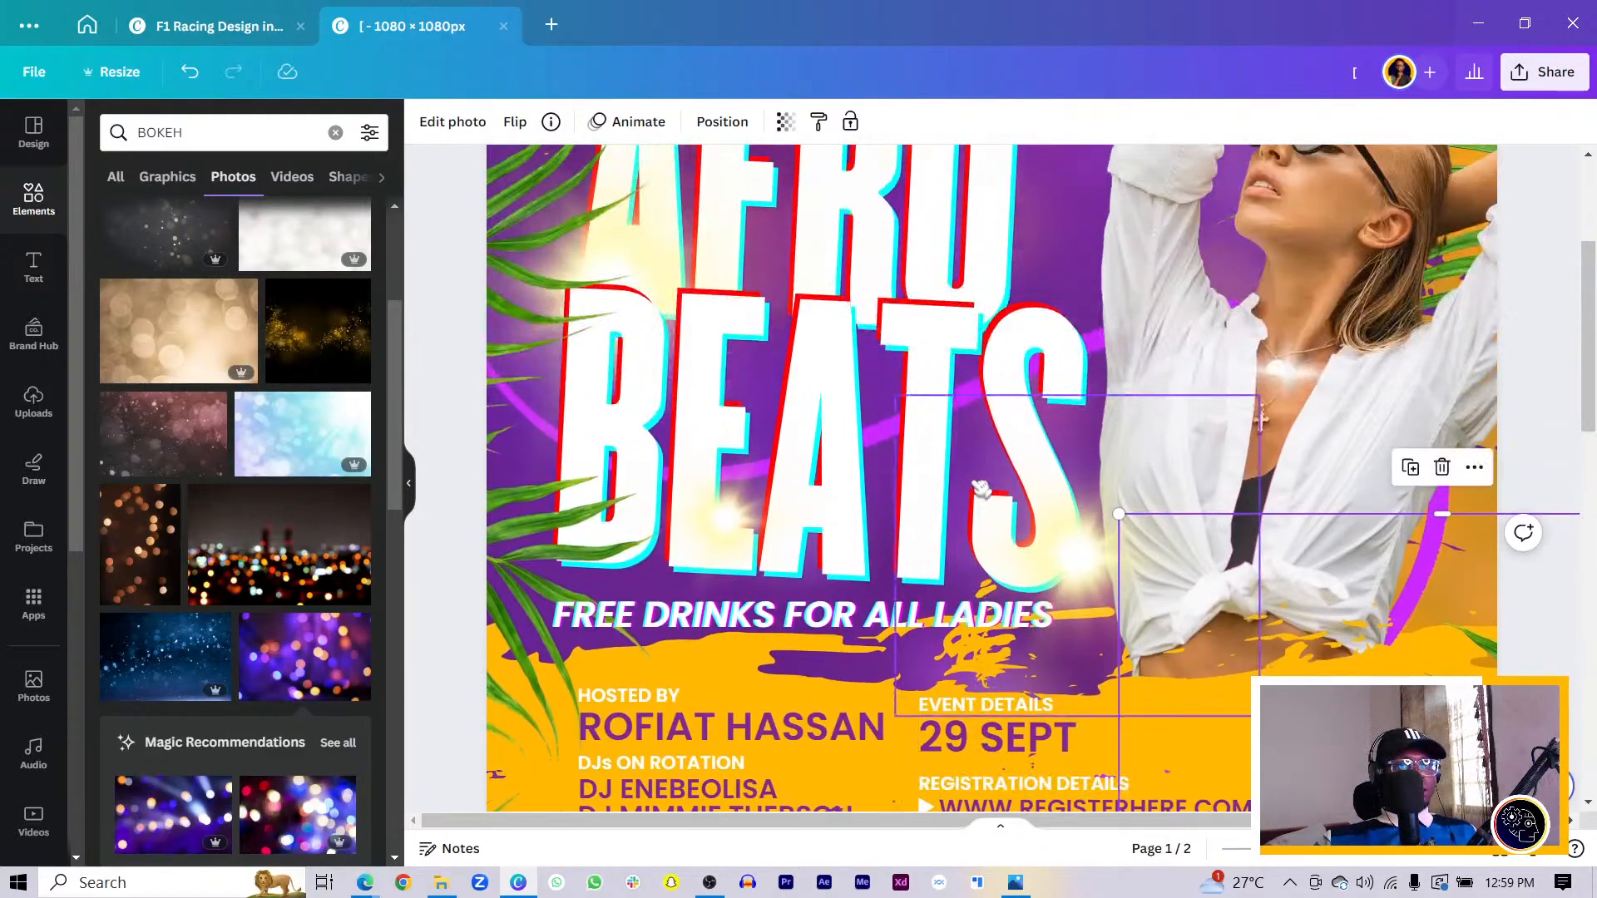
{"action": "scroll", "coordinate": [985, 497], "scroll_direction": "down", "scroll_amount": 5}
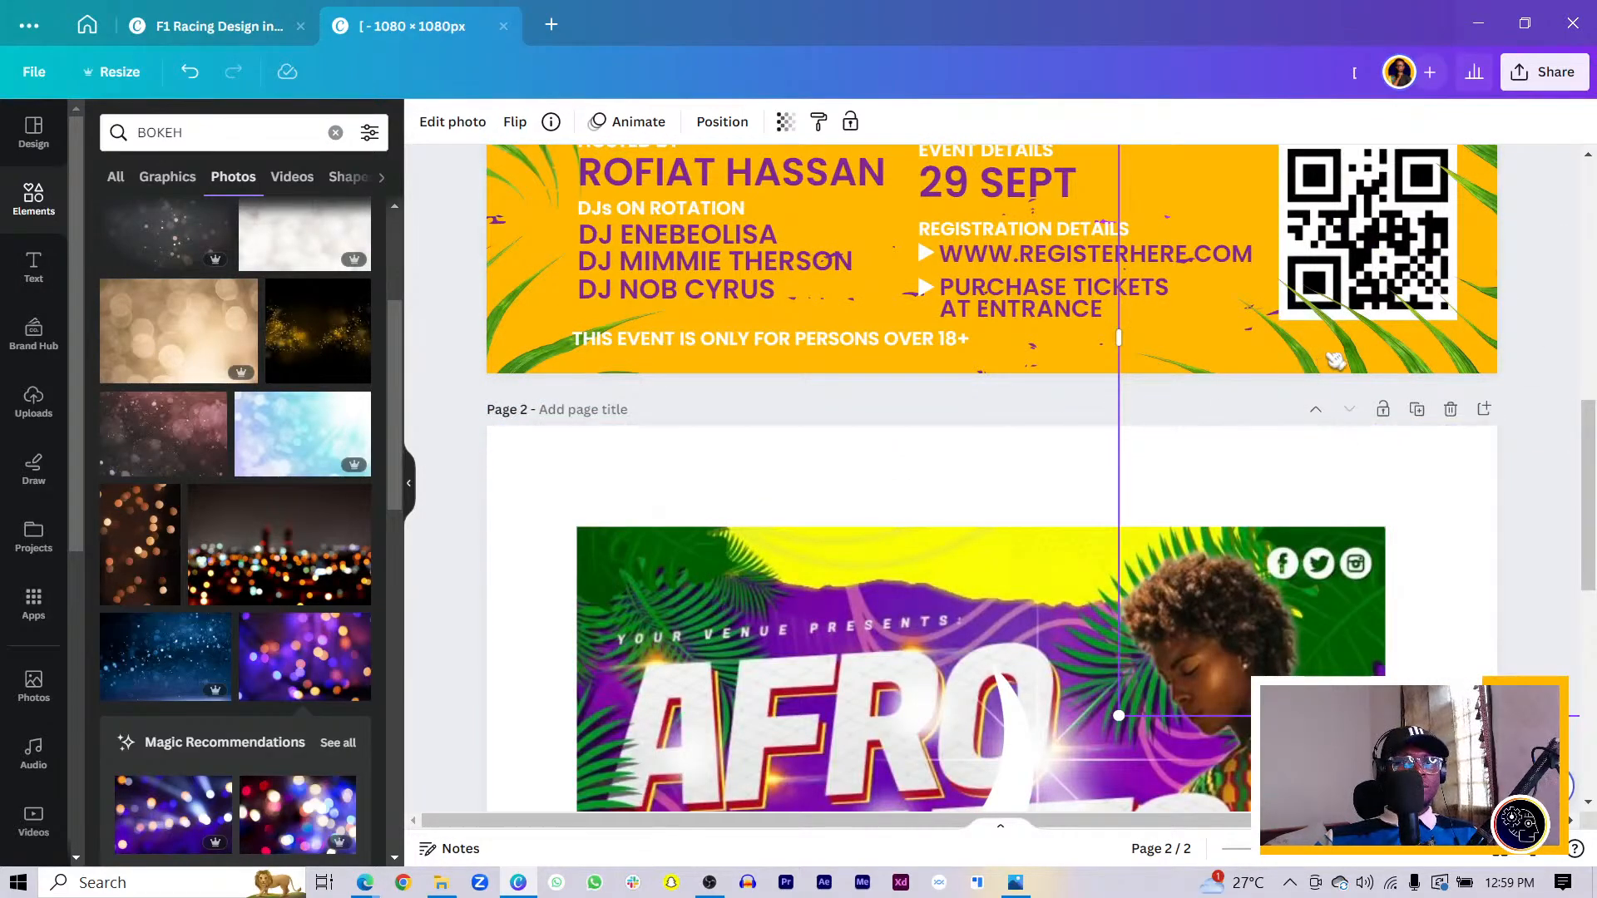
- Search Elements for FACEBOOK and switch the results to Graphics
{"action": "double_click", "coordinate": [229, 142]}
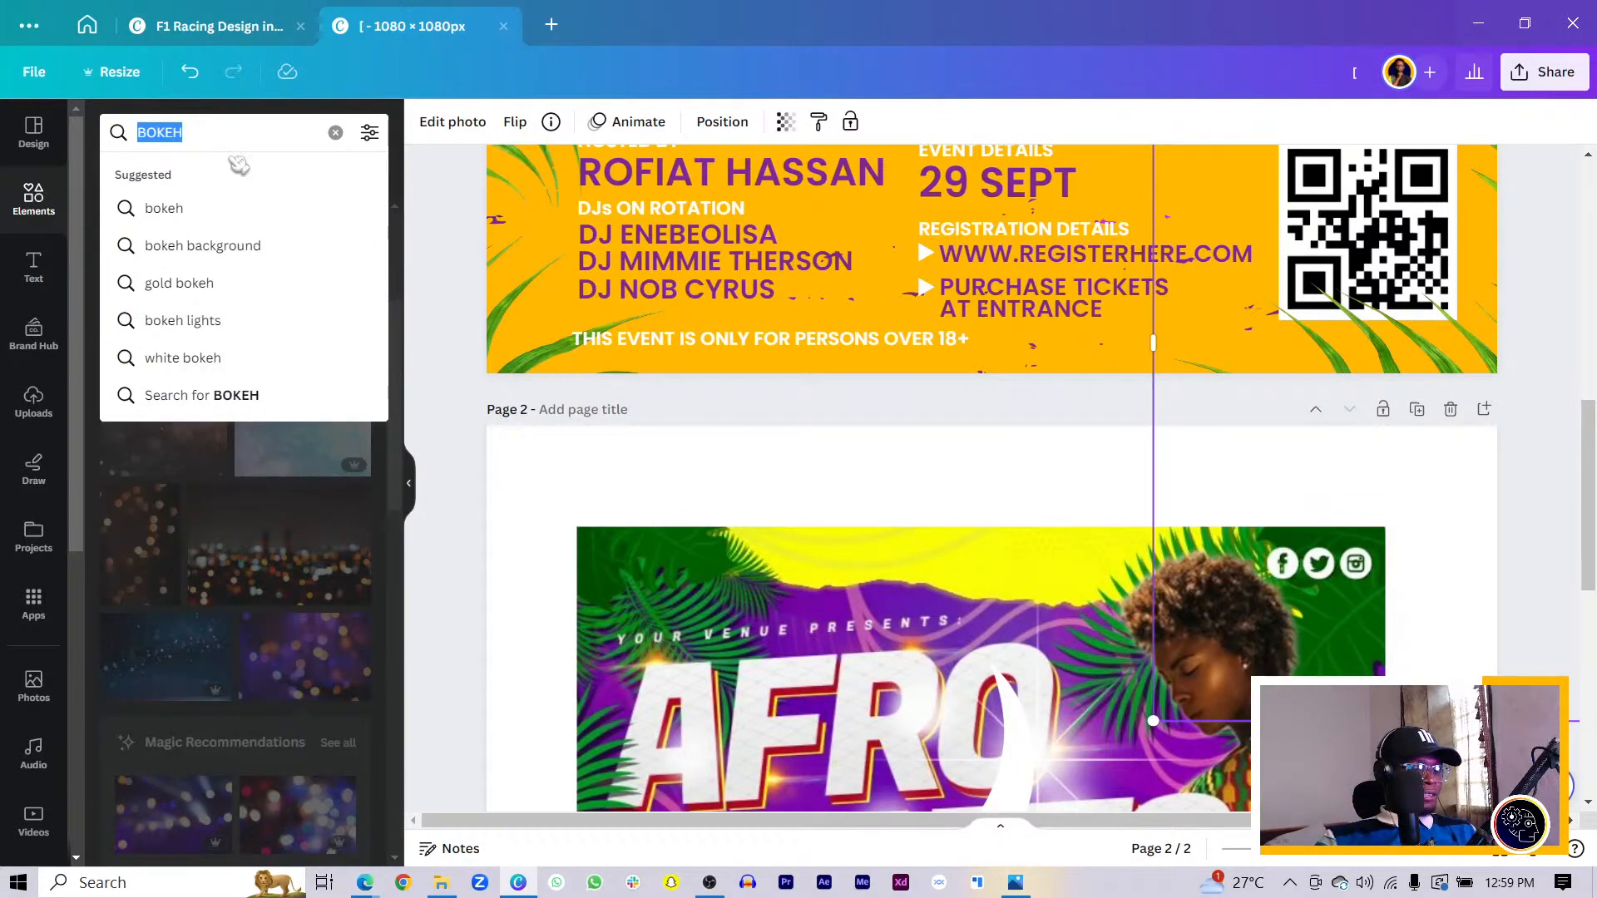
{"action": "type", "text": "FACE"}
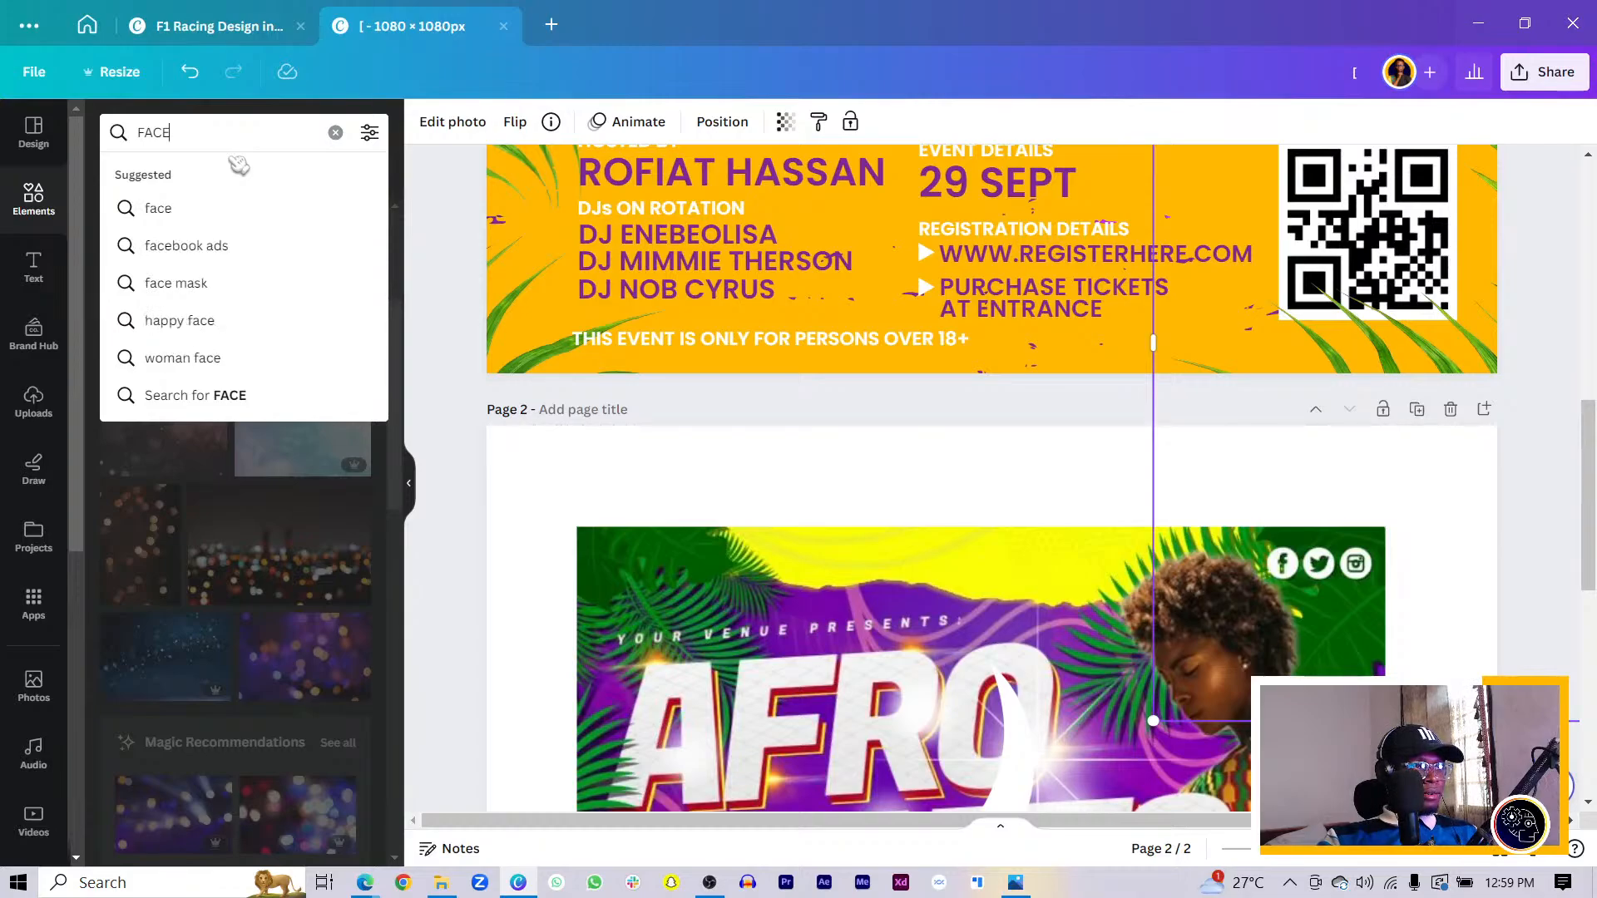
{"action": "type", "text": "BOOK"}
{"action": "key", "text": "Return"}
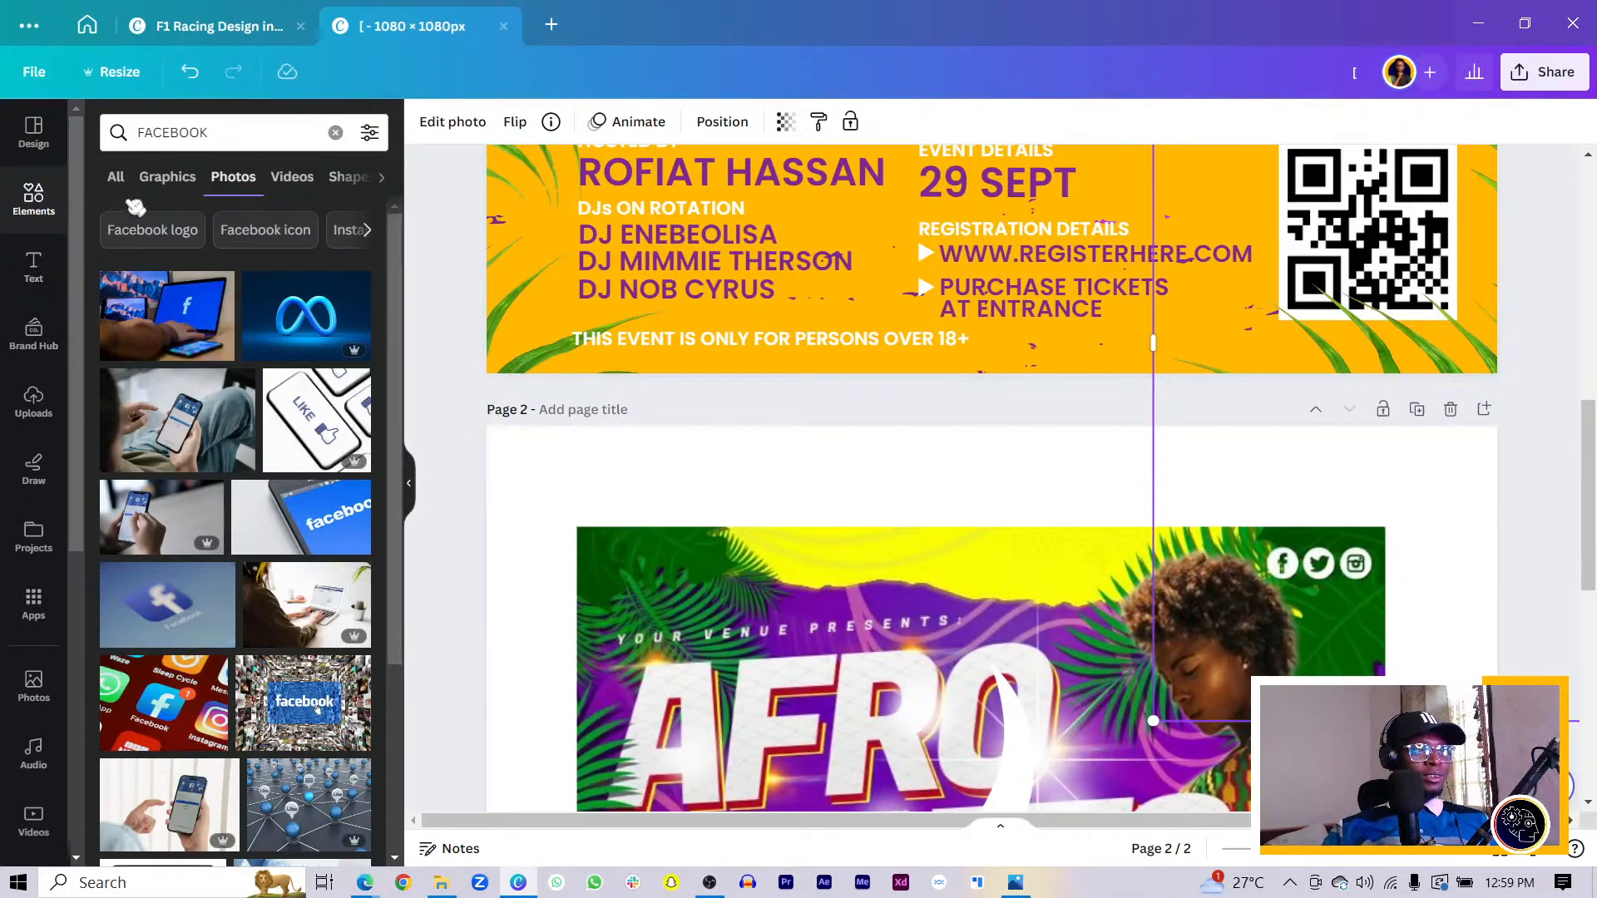
{"action": "left_click", "coordinate": [168, 177]}
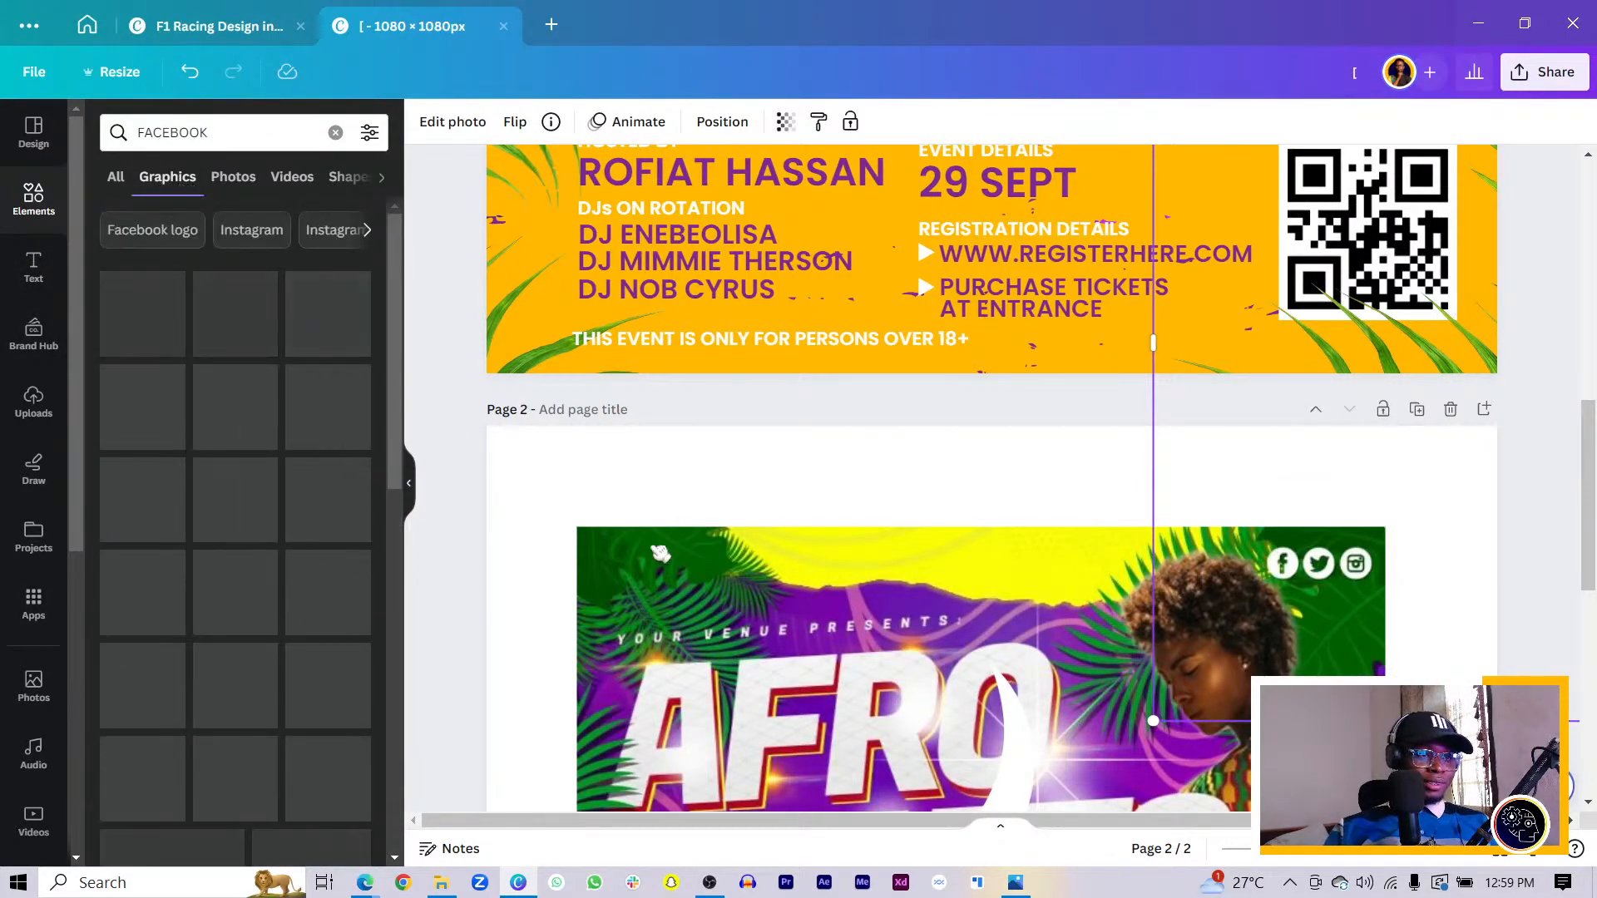
{"action": "scroll", "coordinate": [777, 497], "scroll_direction": "down", "scroll_amount": 5}
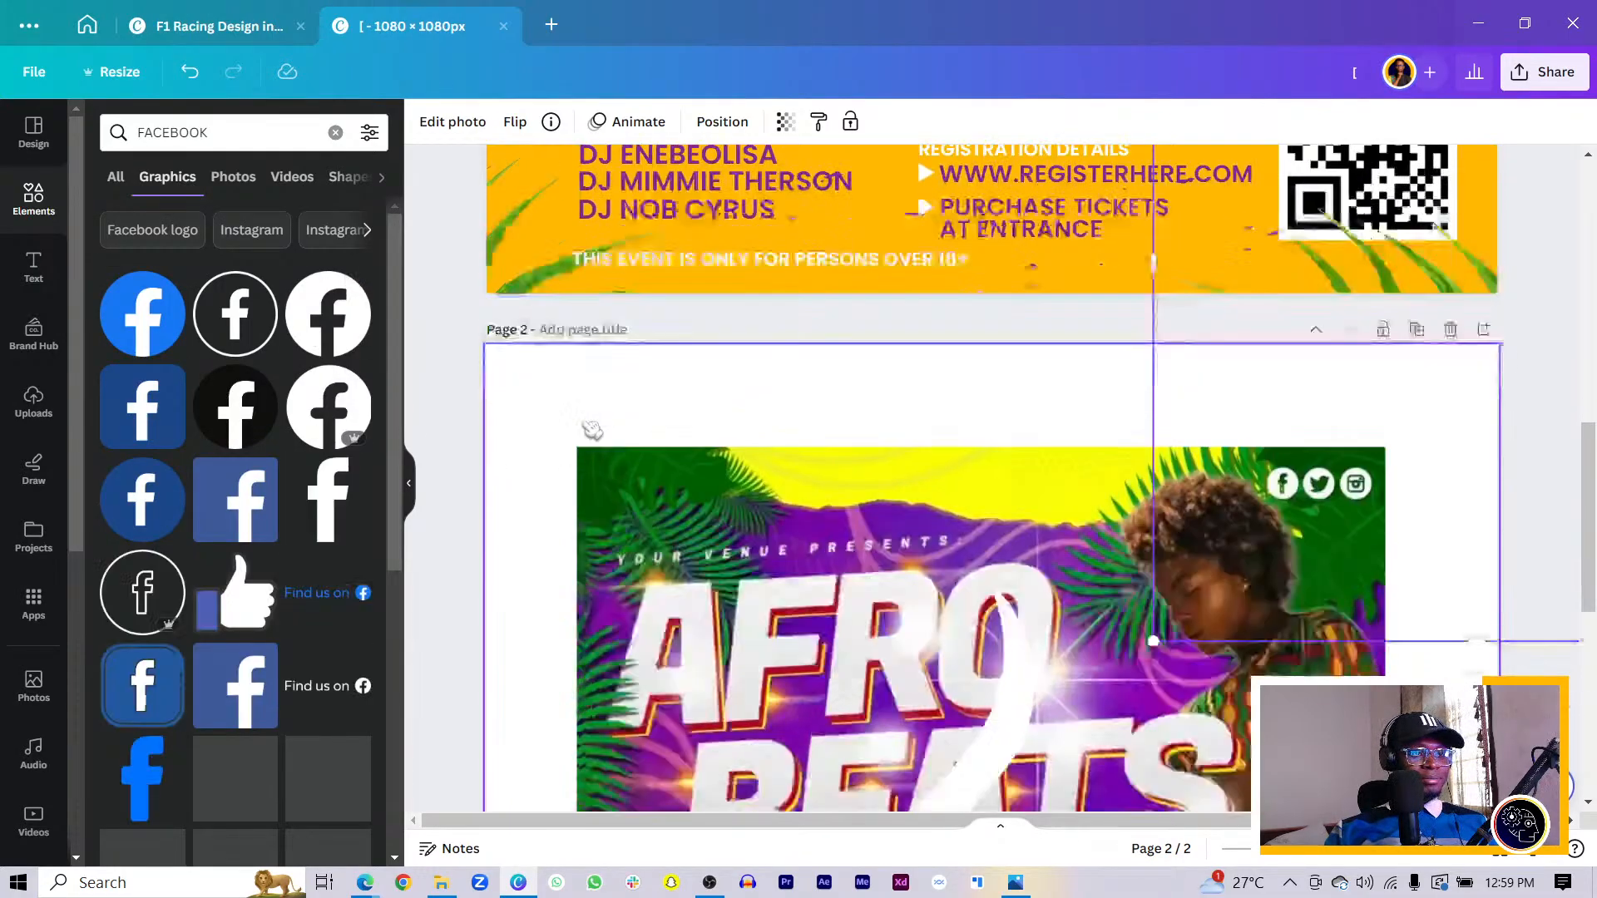
{"action": "scroll", "coordinate": [797, 558], "scroll_direction": "down", "scroll_amount": 2}
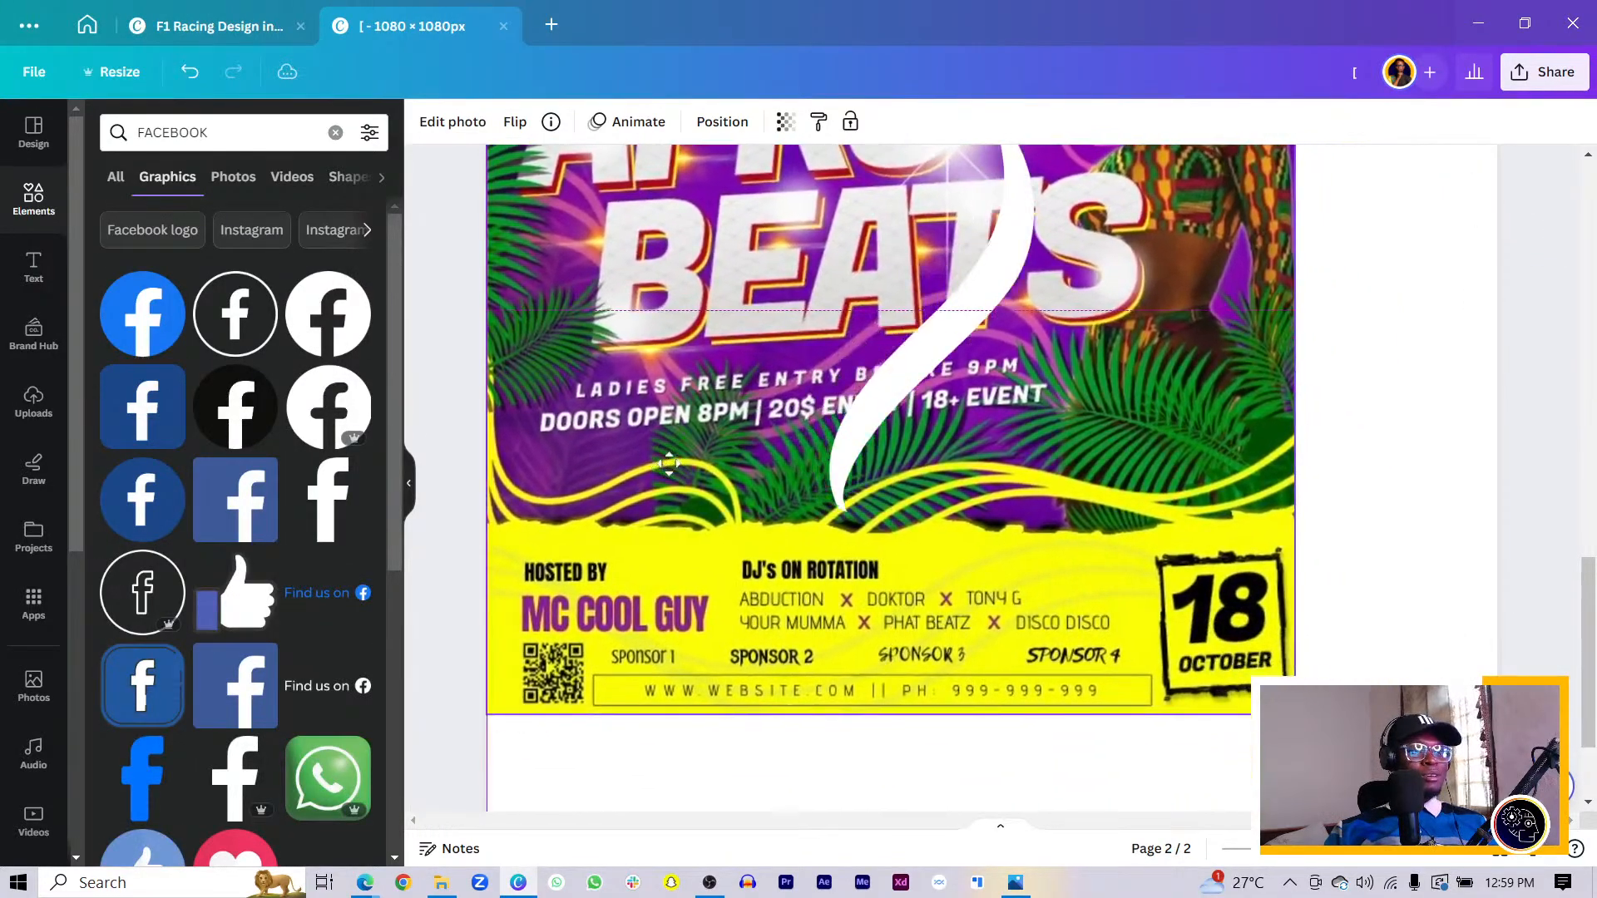
- Add the black circle Facebook and Twitter logos to page 2
{"action": "left_click", "coordinate": [329, 314]}
{"action": "left_click_drag", "start_coordinate": [892, 386], "coordinate": [971, 611]}
{"action": "left_click_drag", "start_coordinate": [1073, 599], "coordinate": [984, 208]}
{"action": "left_click", "coordinate": [342, 503]}
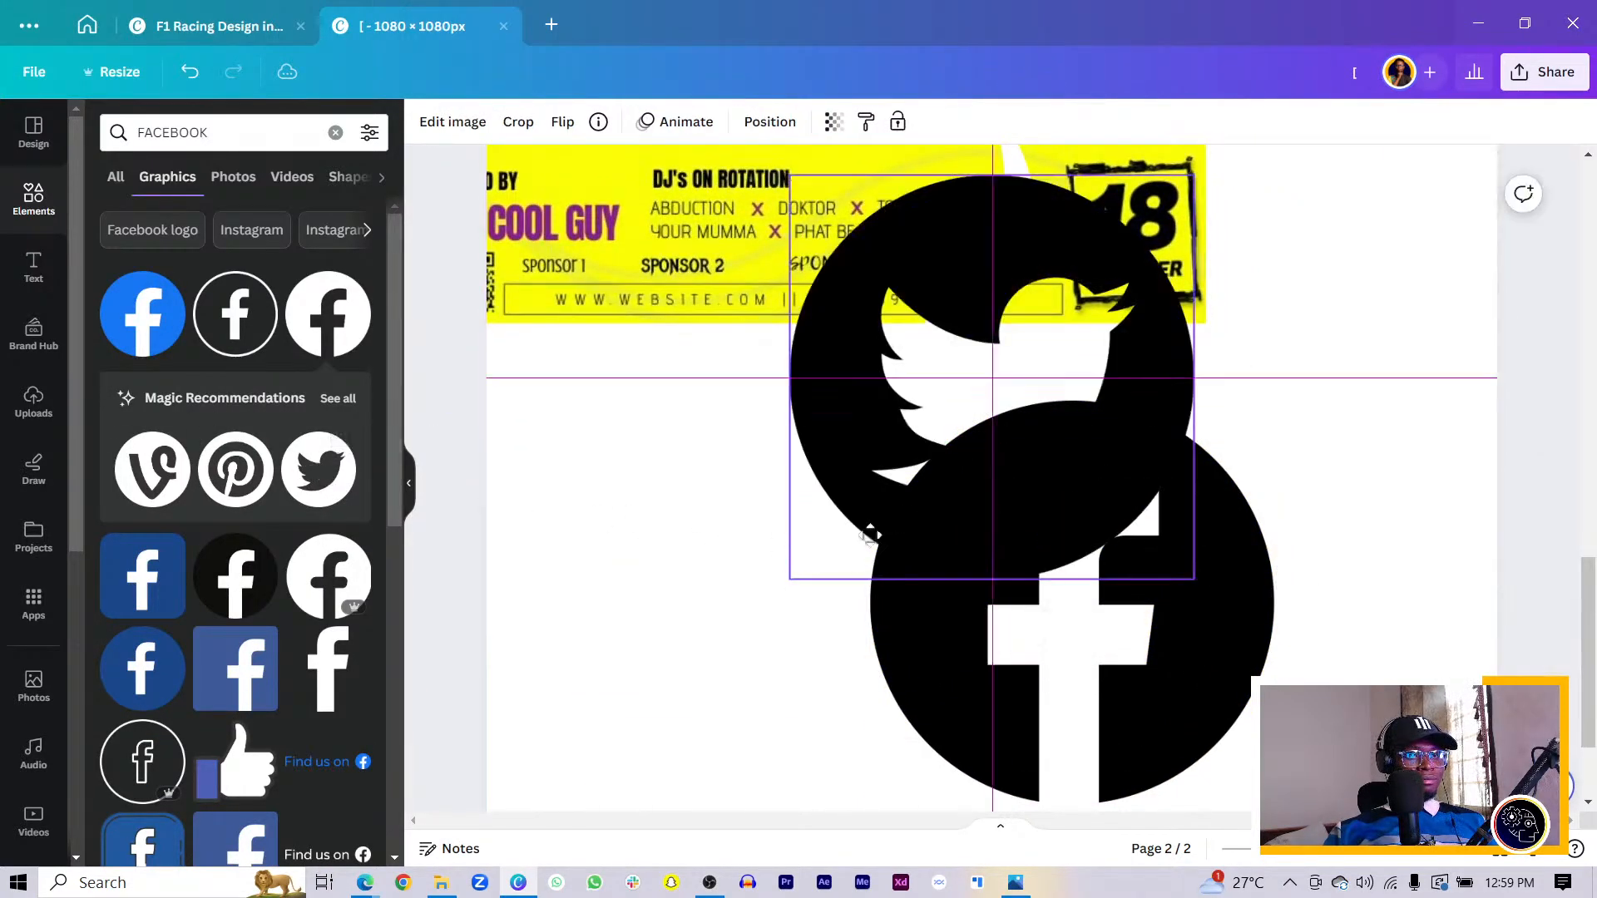
{"action": "left_click_drag", "start_coordinate": [866, 535], "coordinate": [689, 717]}
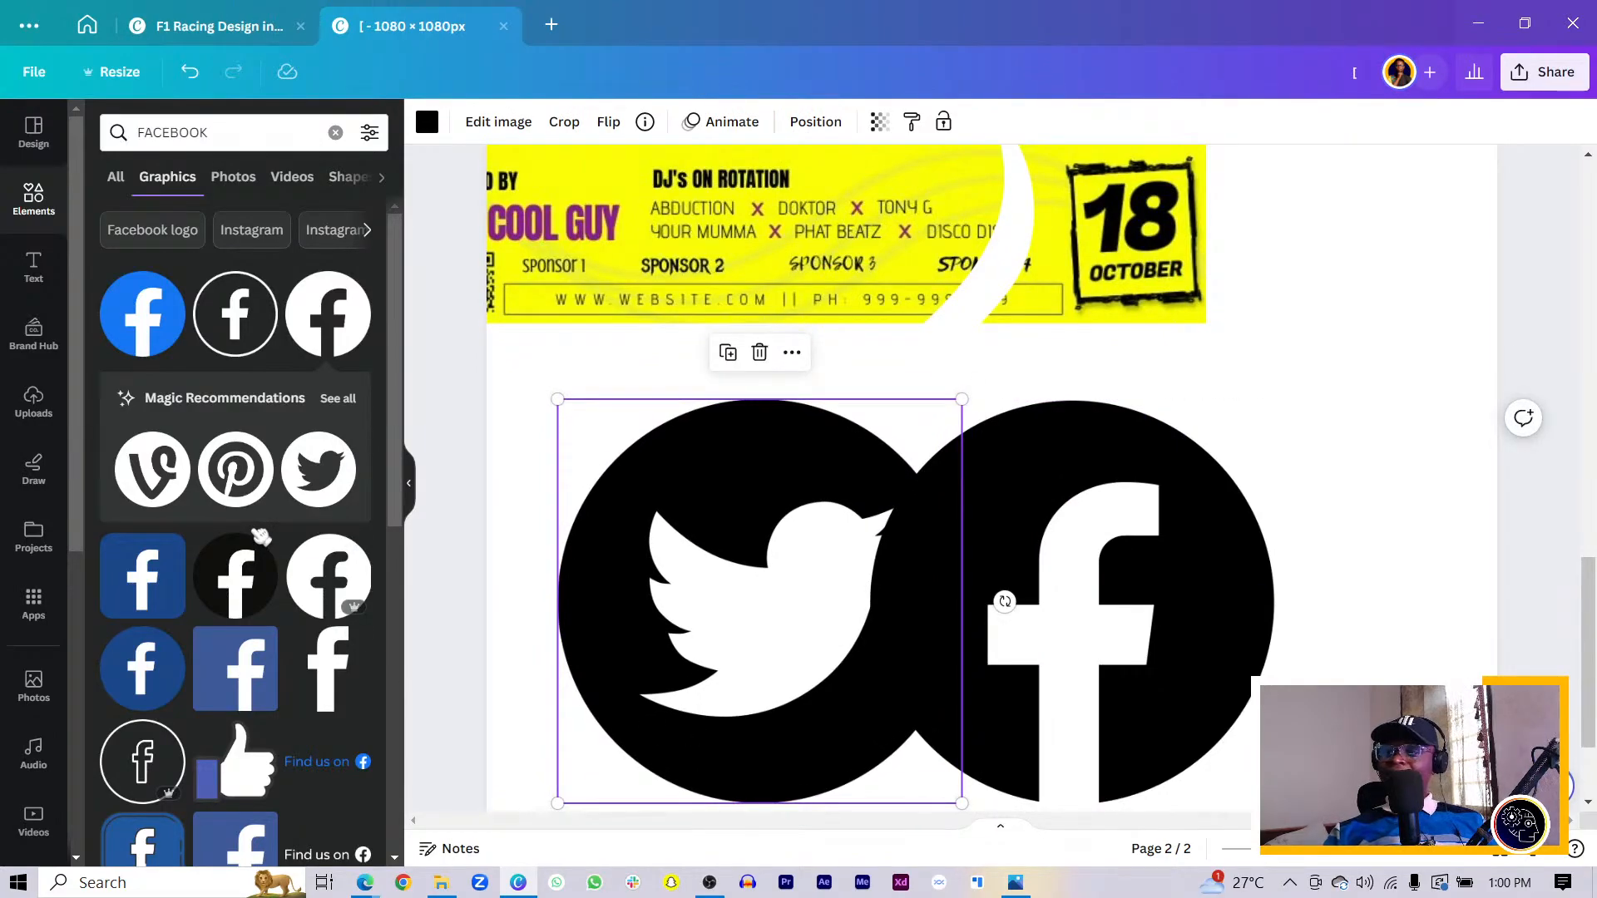
- Line up the Facebook and Twitter circles side by side and shrink them together
{"action": "left_click", "coordinate": [1002, 602]}
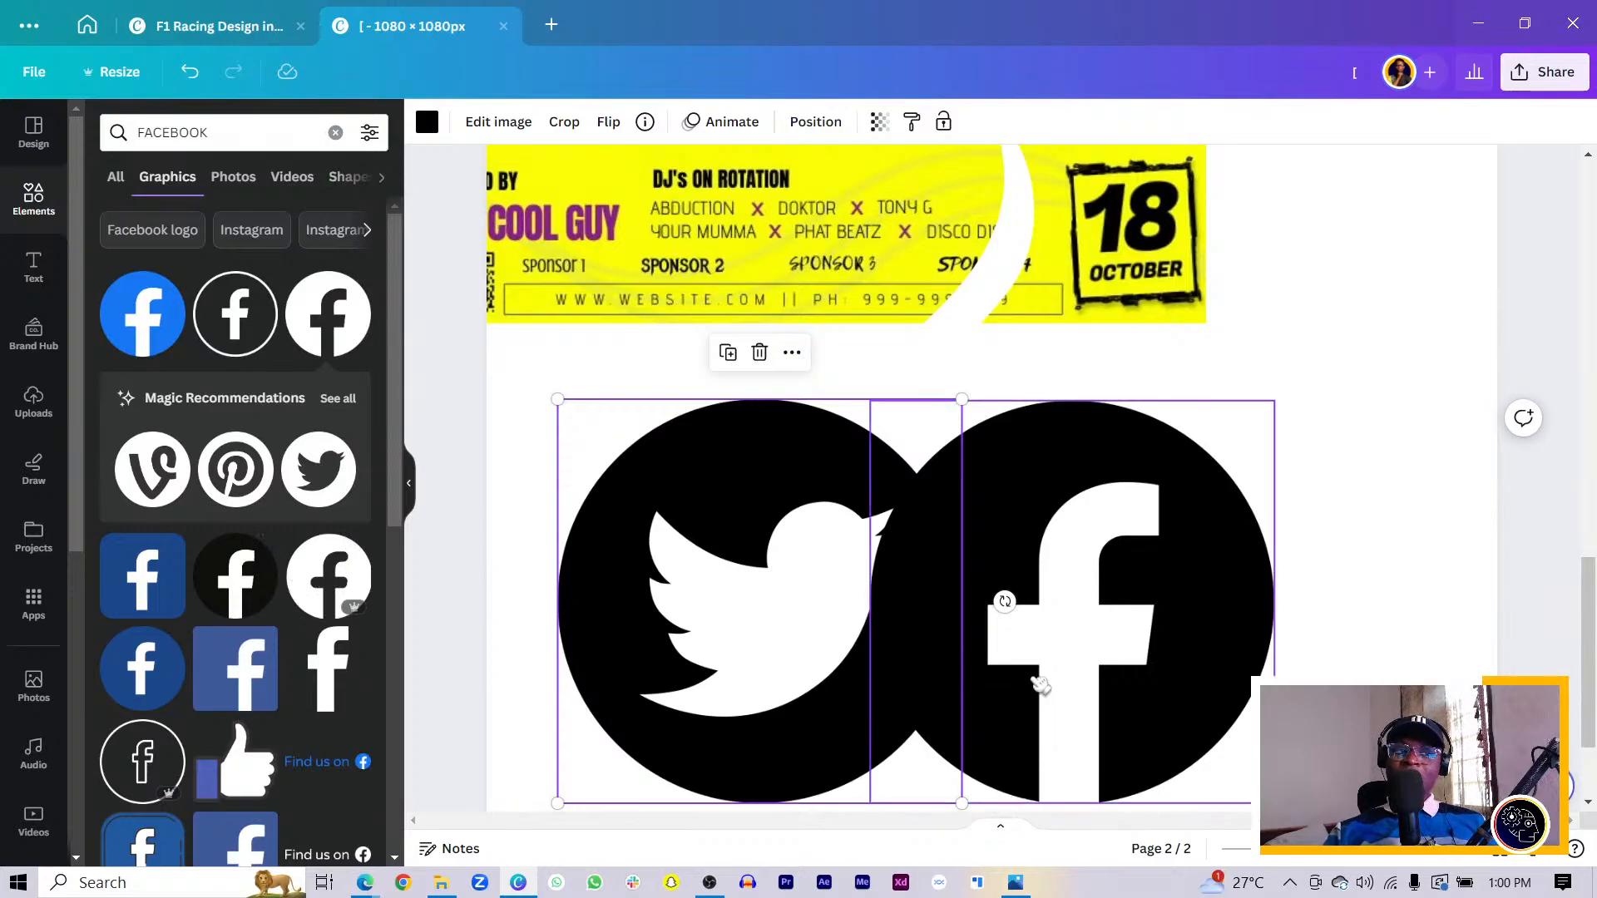
{"action": "left_click_drag", "start_coordinate": [1041, 699], "coordinate": [1148, 702]}
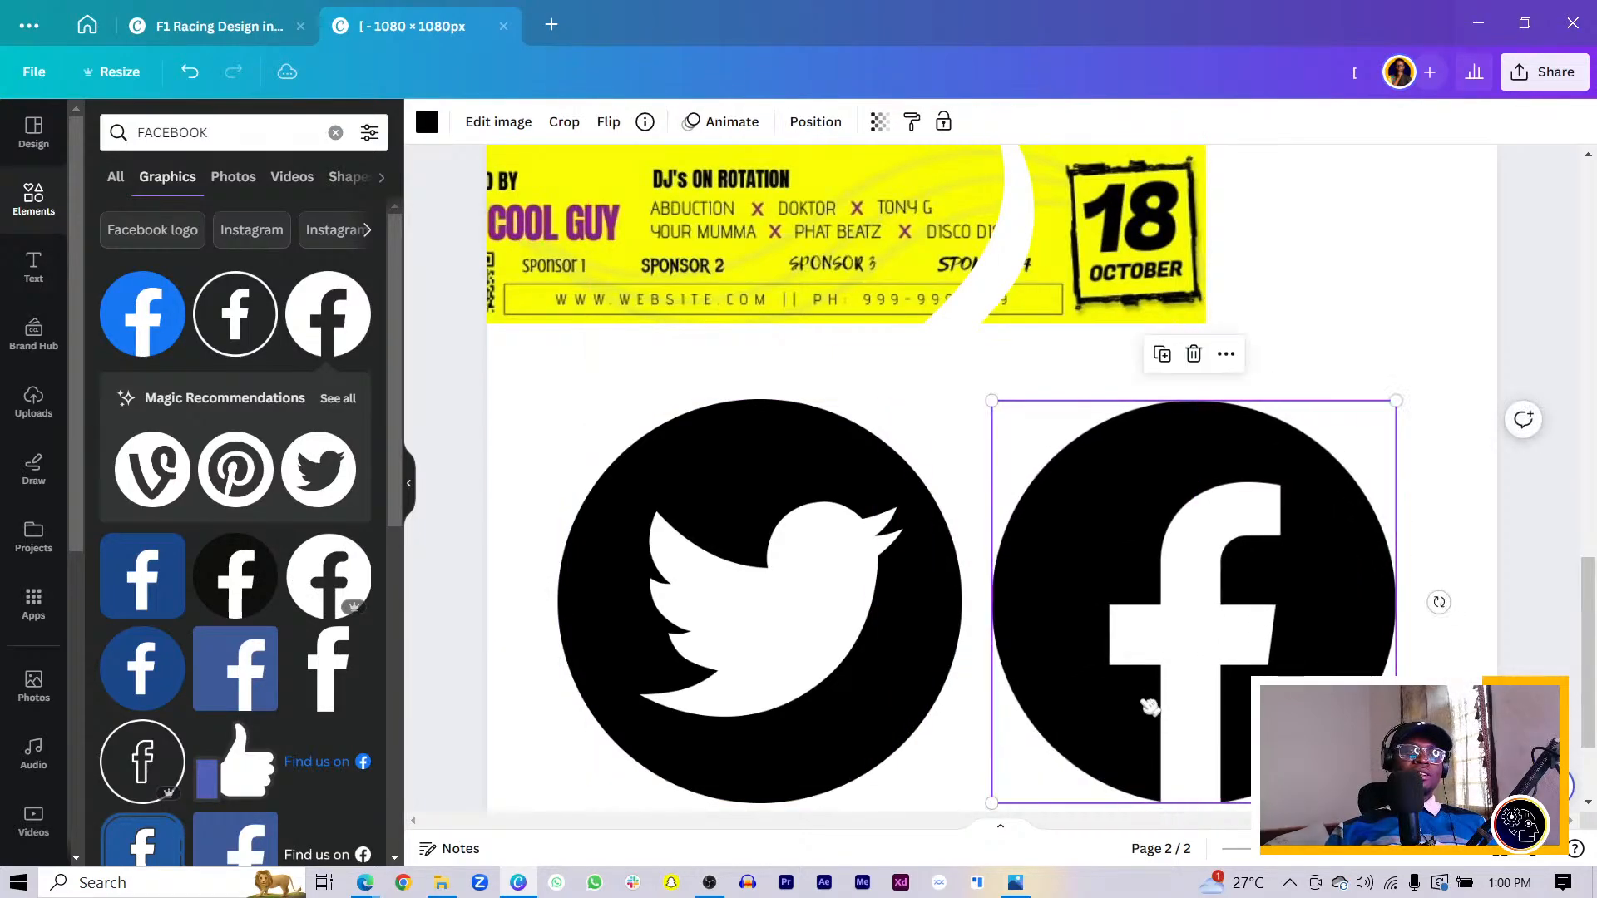
{"action": "left_click", "coordinate": [816, 682], "text": "shift"}
{"action": "left_click_drag", "start_coordinate": [815, 682], "coordinate": [801, 660]}
{"action": "left_click_drag", "start_coordinate": [539, 385], "coordinate": [1031, 739]}
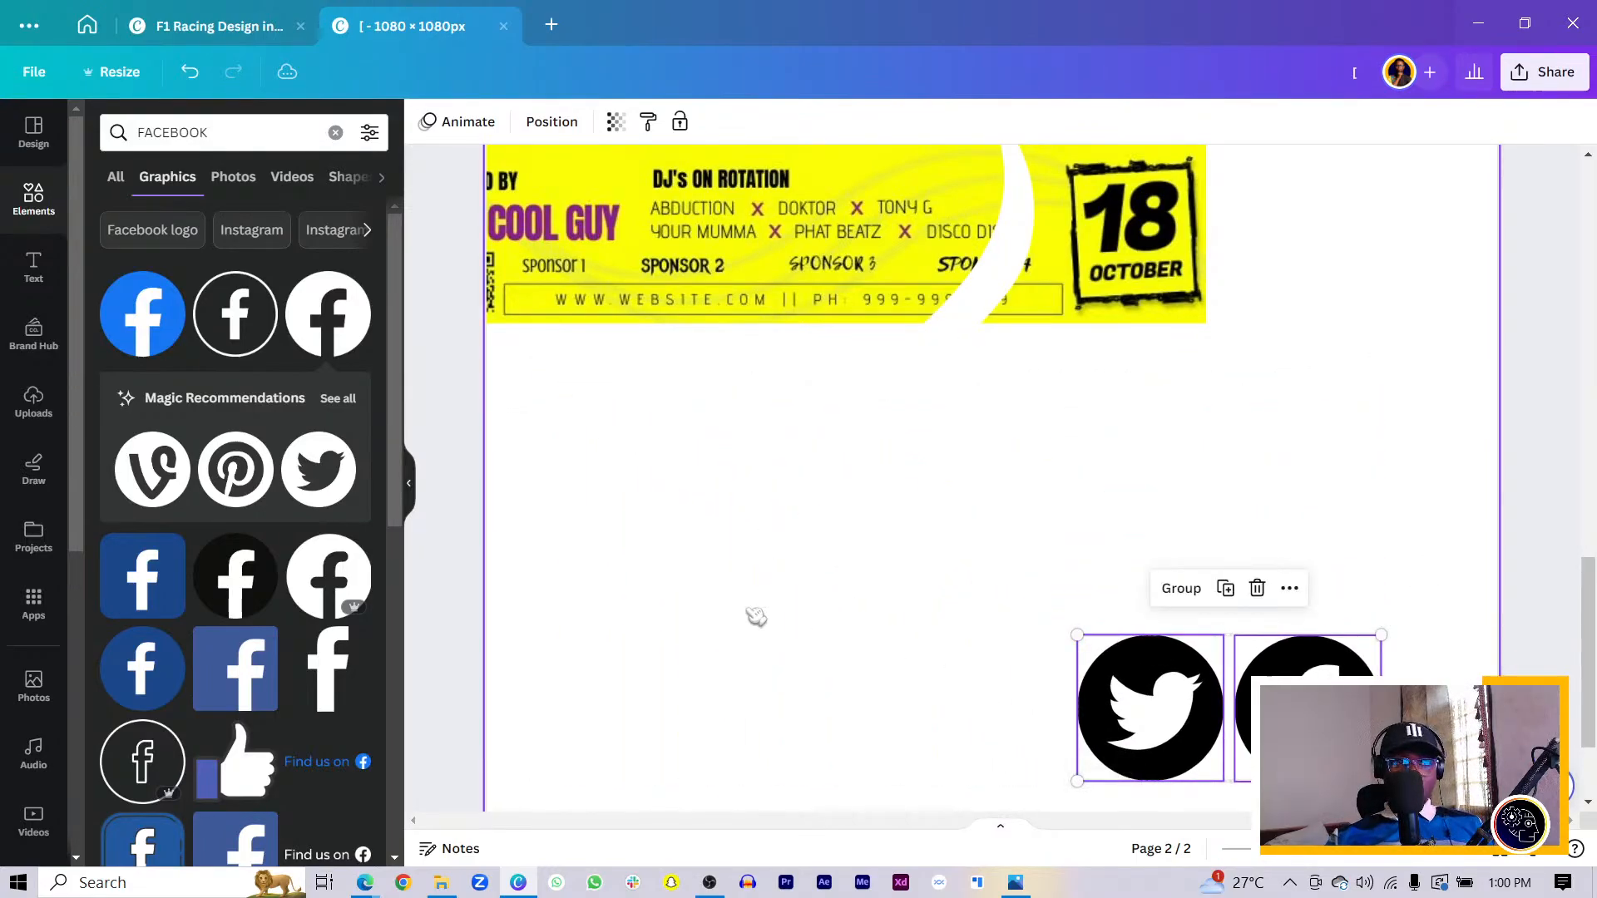
{"action": "left_click", "coordinate": [756, 615]}
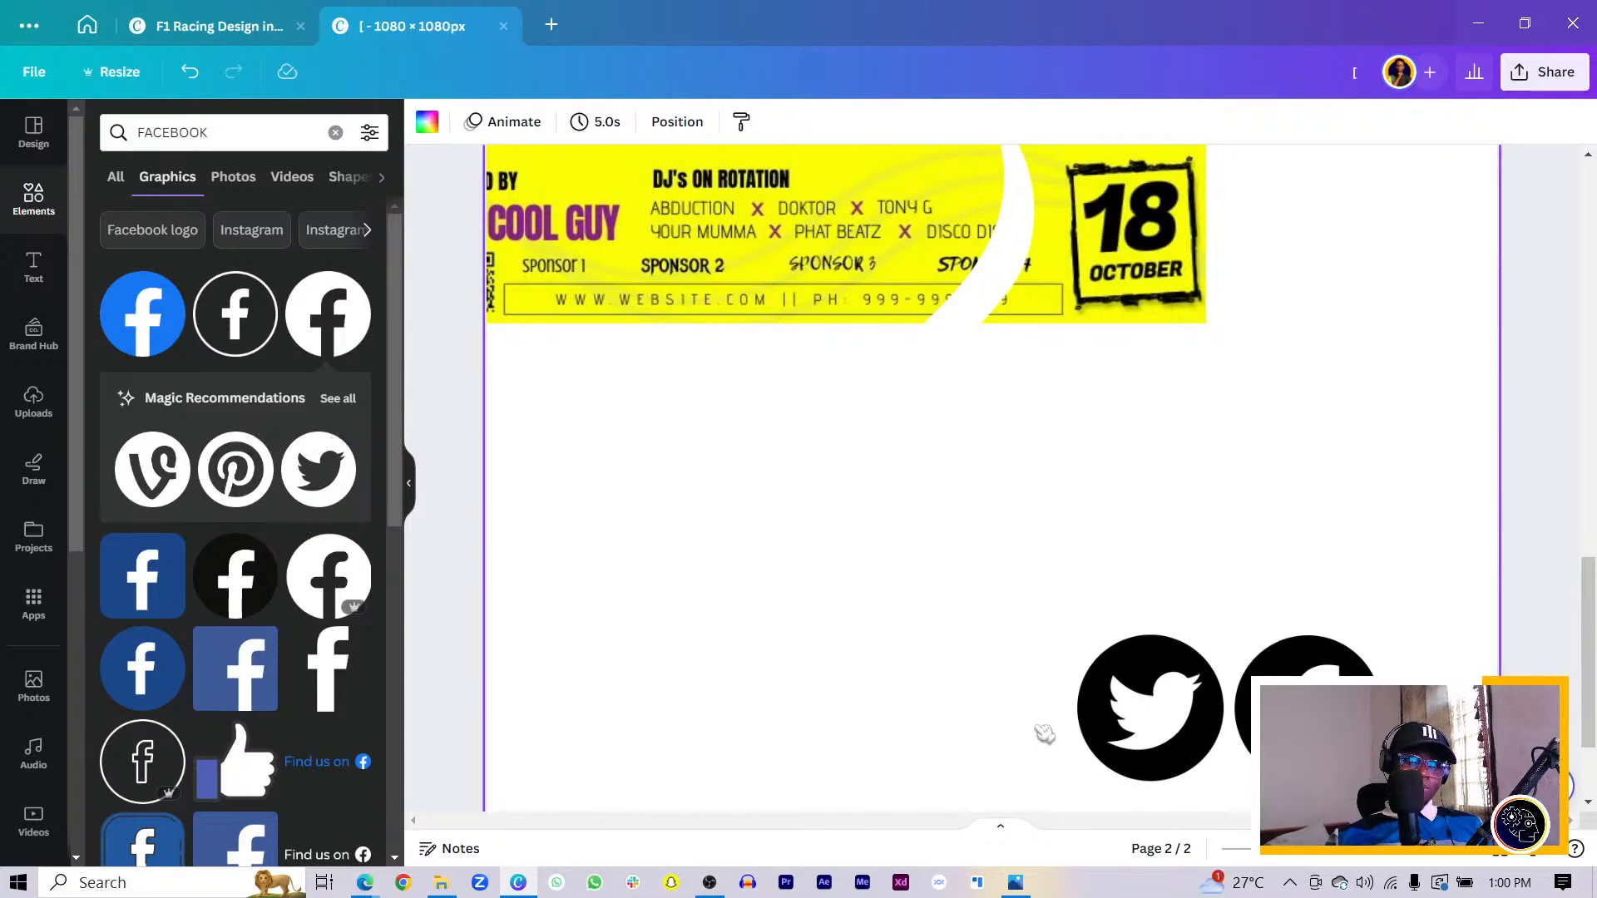
{"action": "left_click_drag", "start_coordinate": [1267, 761], "coordinate": [954, 762]}
{"action": "scroll", "coordinate": [295, 613], "scroll_direction": "down", "scroll_amount": 4}
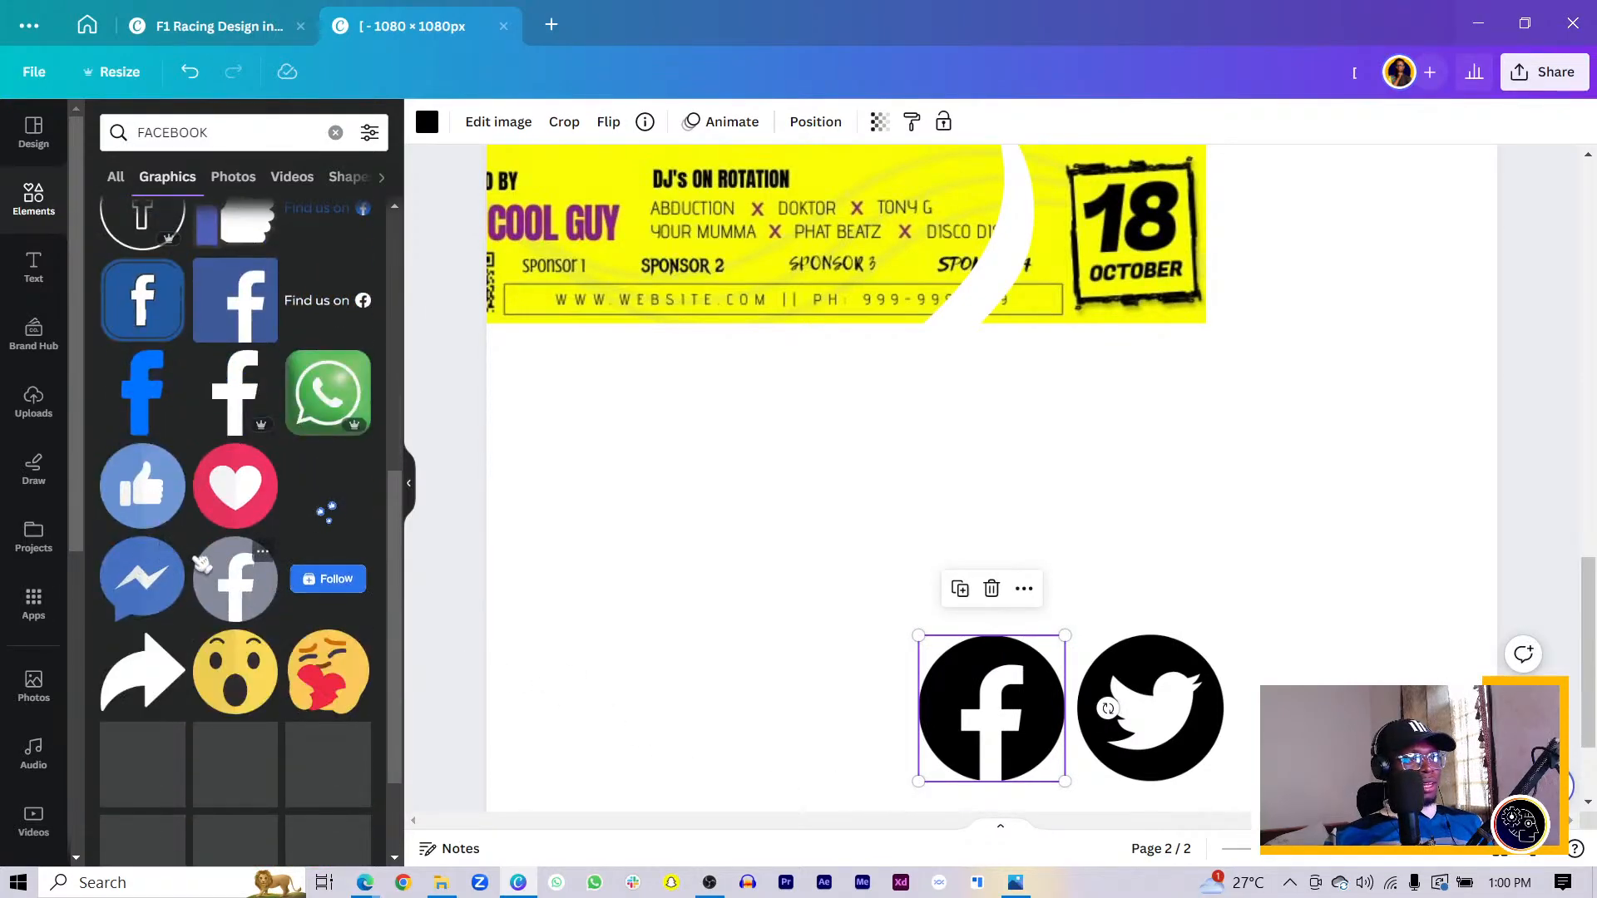
{"action": "left_click", "coordinate": [1115, 717]}
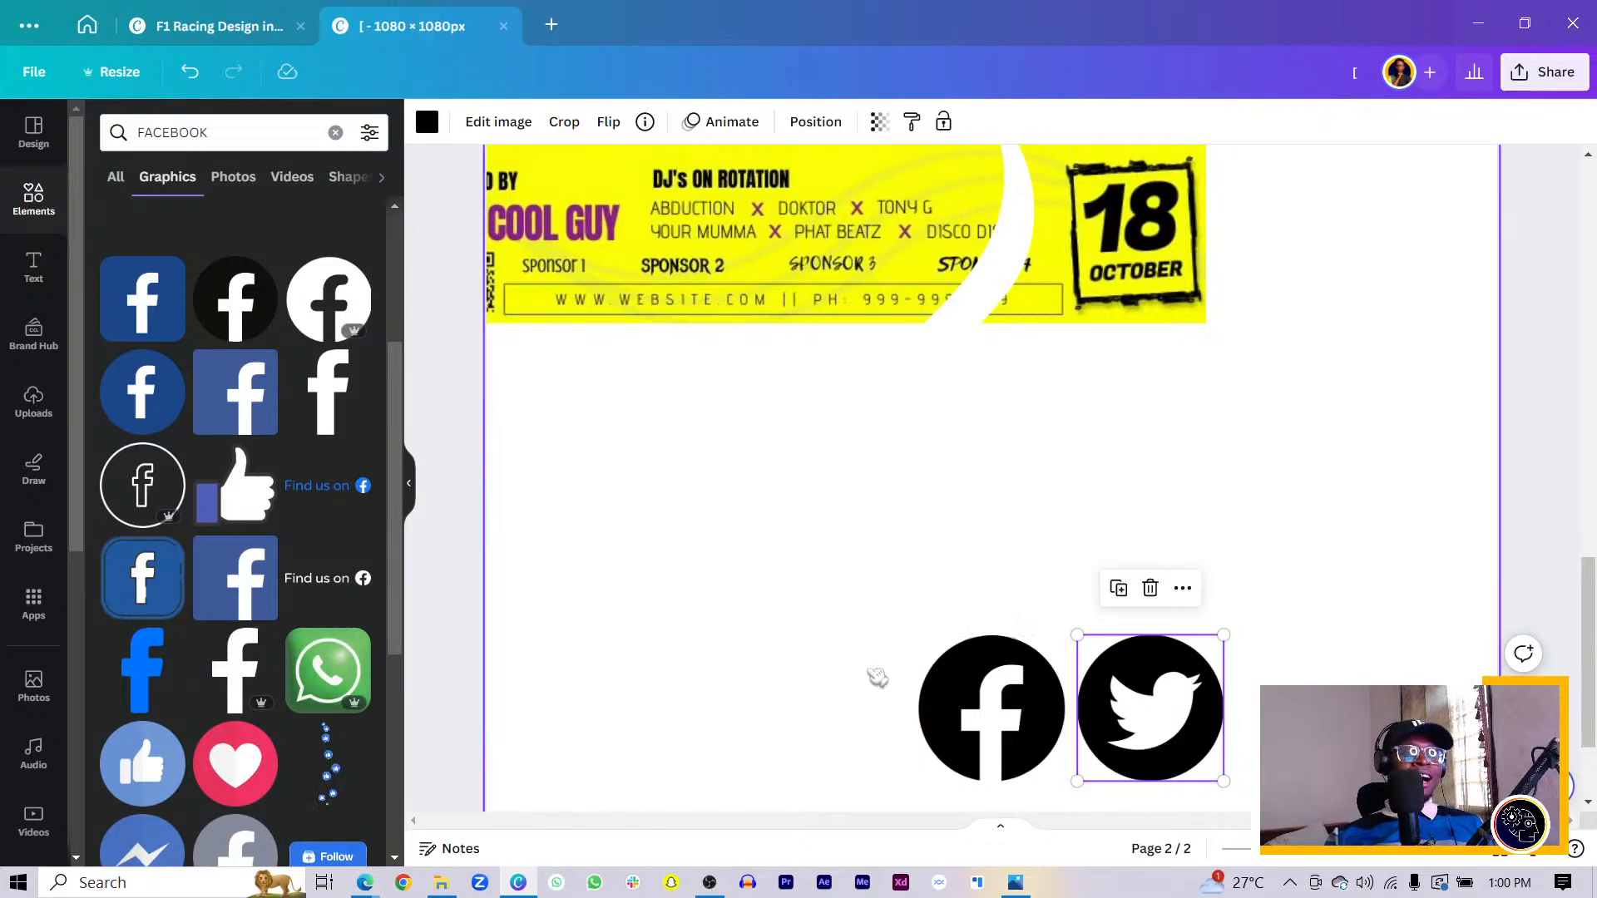
{"action": "scroll", "coordinate": [193, 433], "scroll_direction": "up", "scroll_amount": 3}
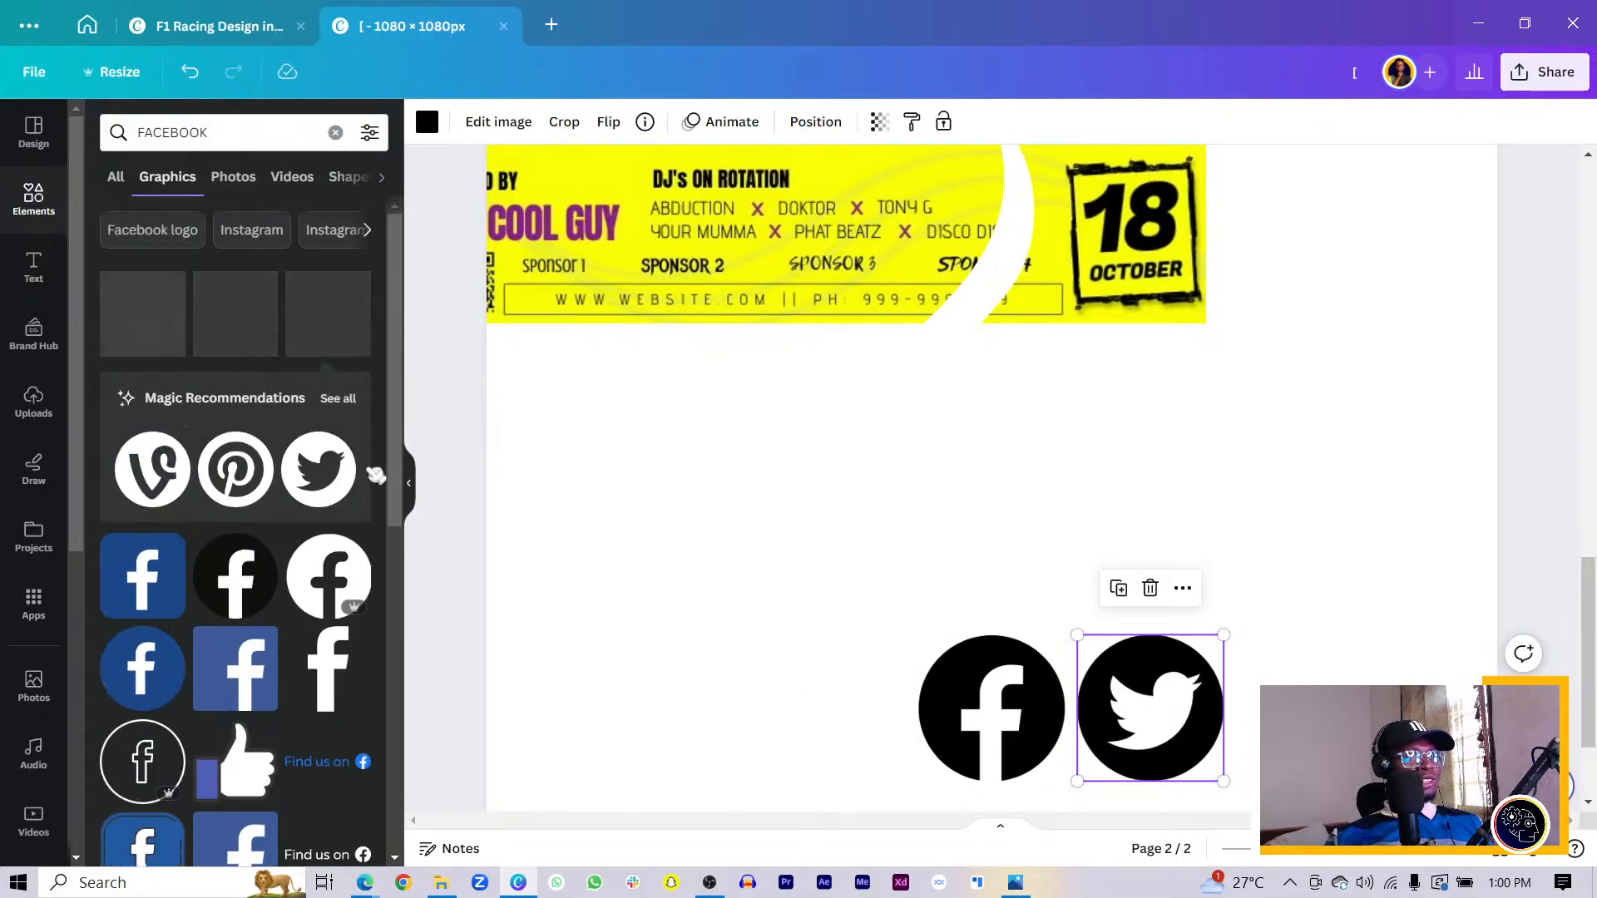
- Add a Pinterest circle beside them and shrink the three-icon row to about 108 × 34
{"action": "left_click", "coordinate": [233, 474]}
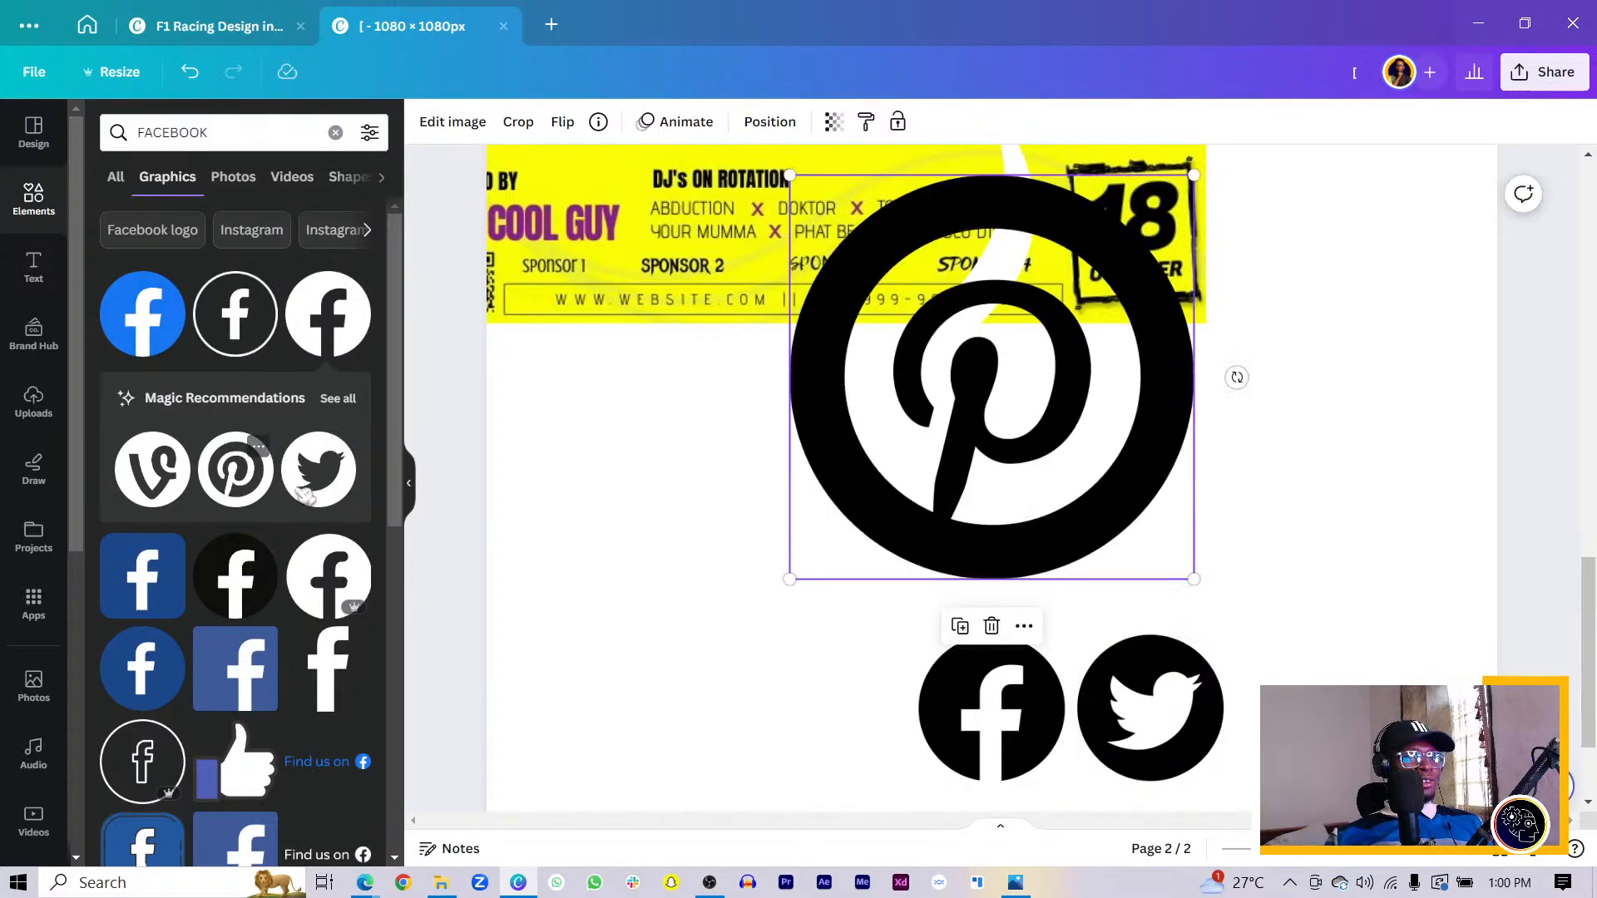
{"action": "left_click_drag", "start_coordinate": [1025, 519], "coordinate": [1072, 624]}
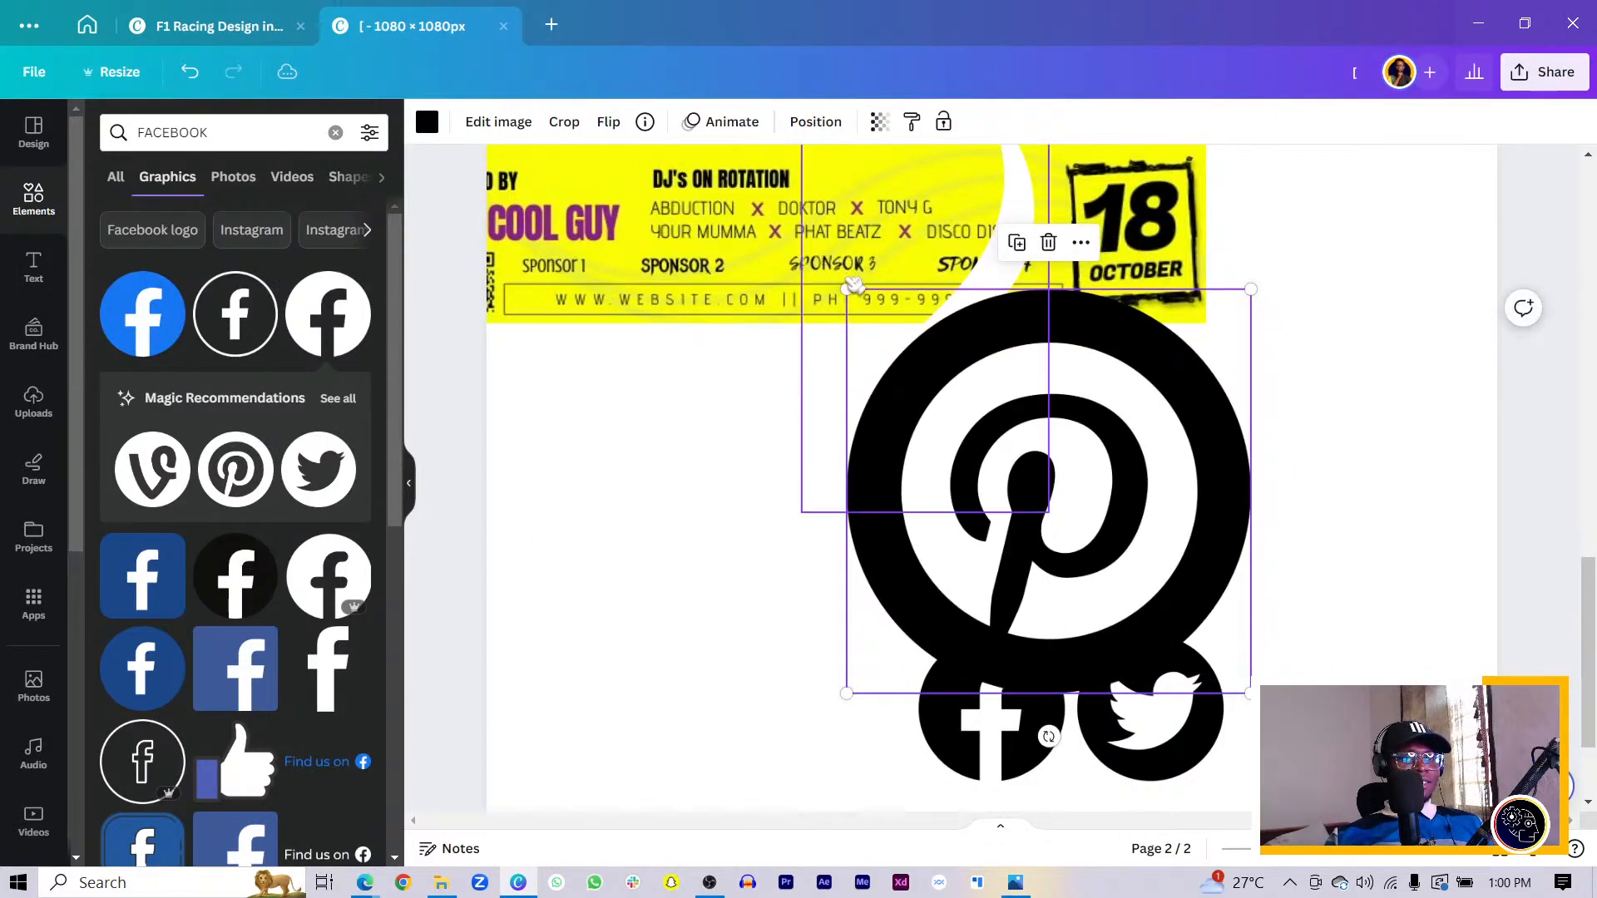
{"action": "left_click_drag", "start_coordinate": [847, 288], "coordinate": [1048, 489]}
{"action": "left_click_drag", "start_coordinate": [1152, 605], "coordinate": [1339, 697]}
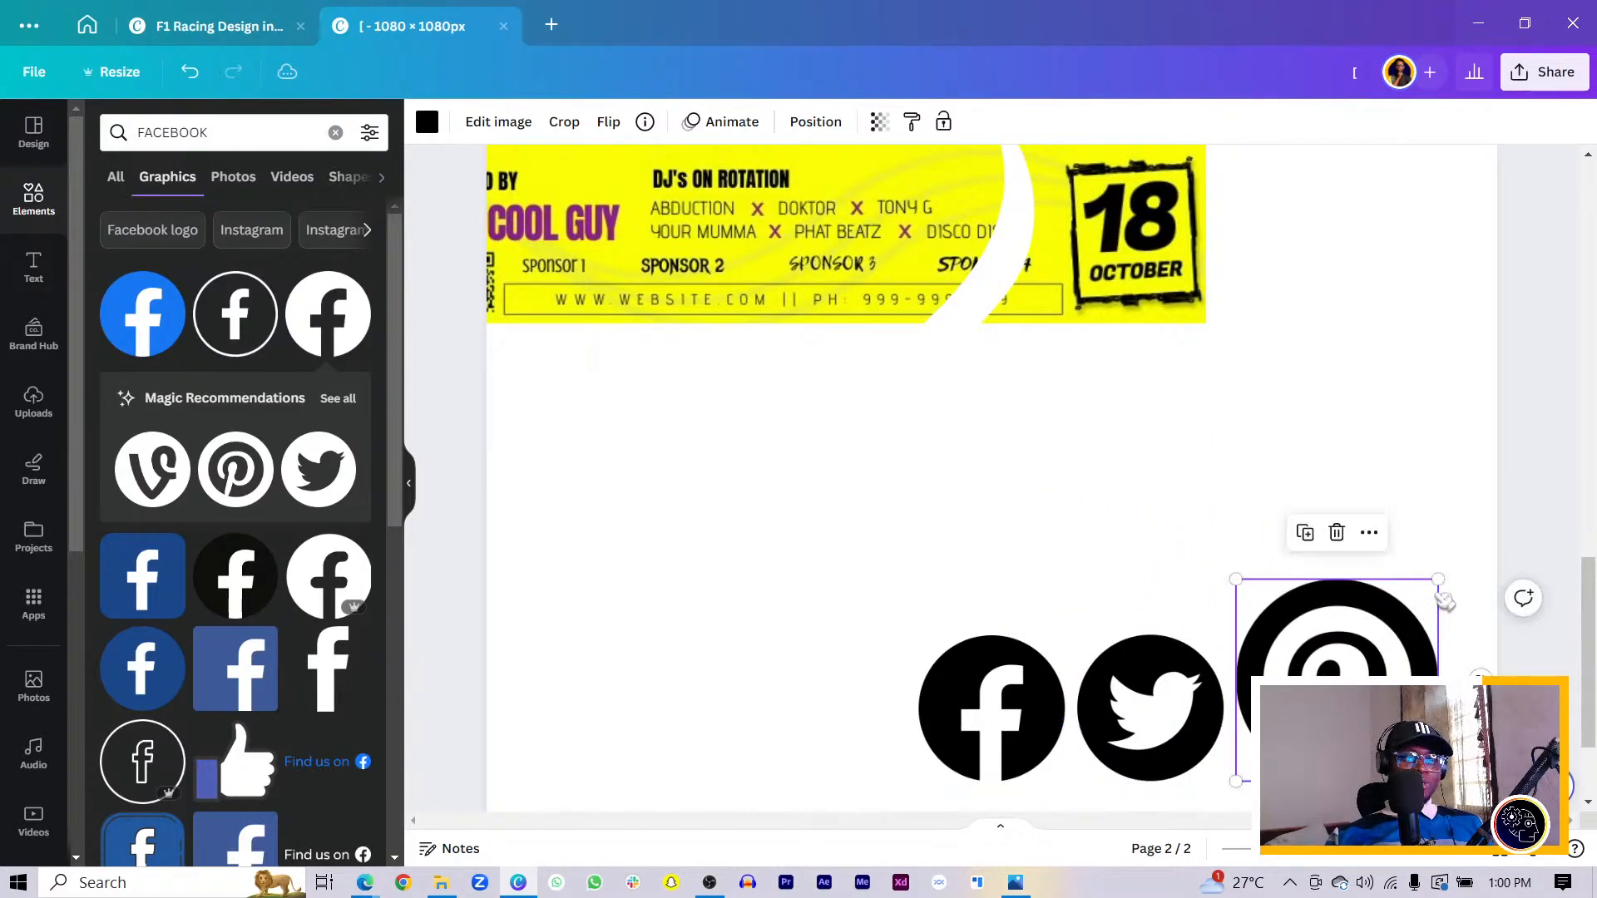
{"action": "left_click_drag", "start_coordinate": [1439, 582], "coordinate": [1409, 666]}
{"action": "left_click_drag", "start_coordinate": [720, 638], "coordinate": [1397, 786]}
{"action": "left_click_drag", "start_coordinate": [1383, 635], "coordinate": [860, 515]}
- Recolour the Facebook, Twitter and Pinterest icons white from Document colours
{"action": "left_click", "coordinate": [857, 526]}
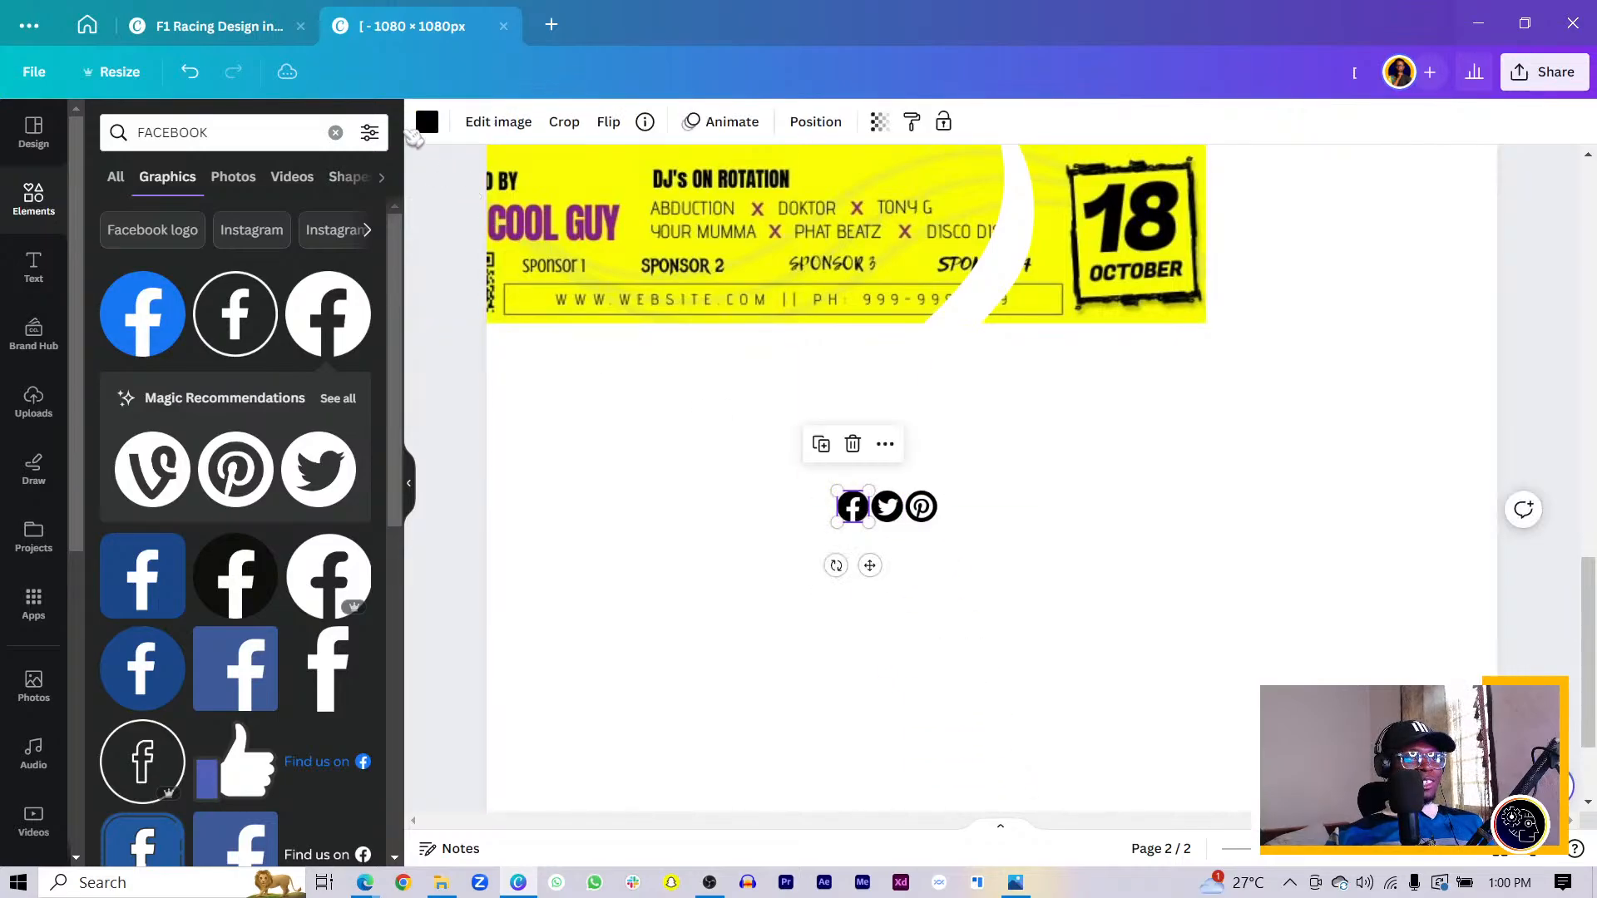
{"action": "left_click", "coordinate": [427, 123]}
{"action": "left_click", "coordinate": [361, 234]}
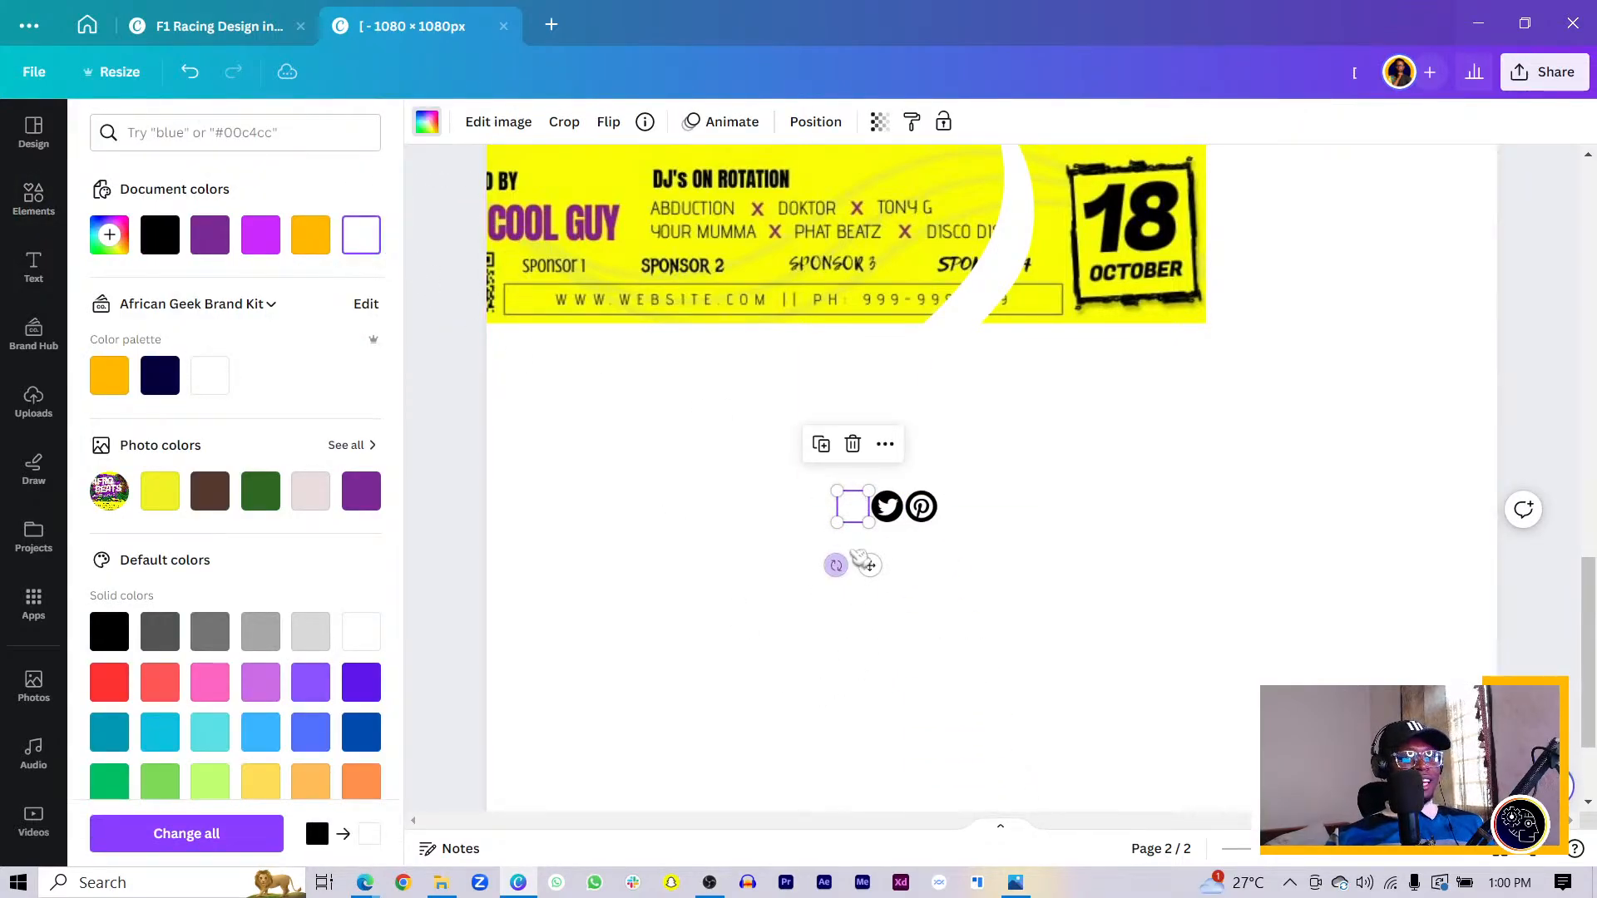
{"action": "left_click", "coordinate": [898, 509]}
{"action": "left_click", "coordinate": [361, 234]}
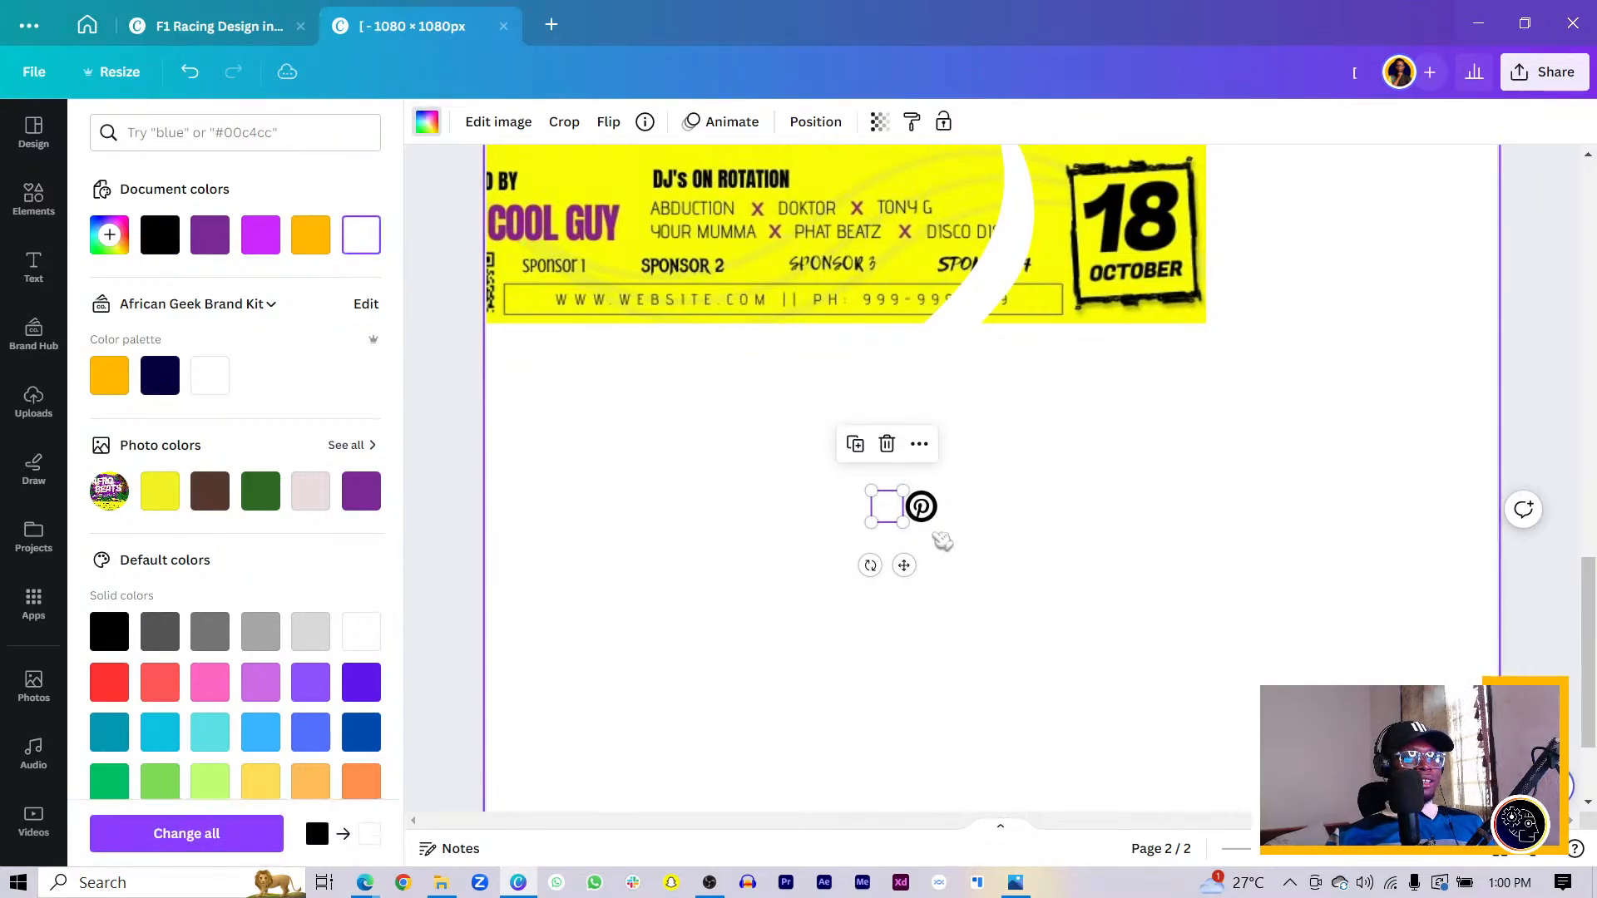
{"action": "left_click", "coordinate": [922, 509]}
{"action": "left_click", "coordinate": [361, 235]}
- Move the icon row onto page 1 beneath the QR code and group it with Ctrl+G
{"action": "left_click_drag", "start_coordinate": [649, 541], "coordinate": [1052, 530]}
{"action": "left_click_drag", "start_coordinate": [630, 613], "coordinate": [978, 524]}
{"action": "left_click", "coordinate": [978, 524]}
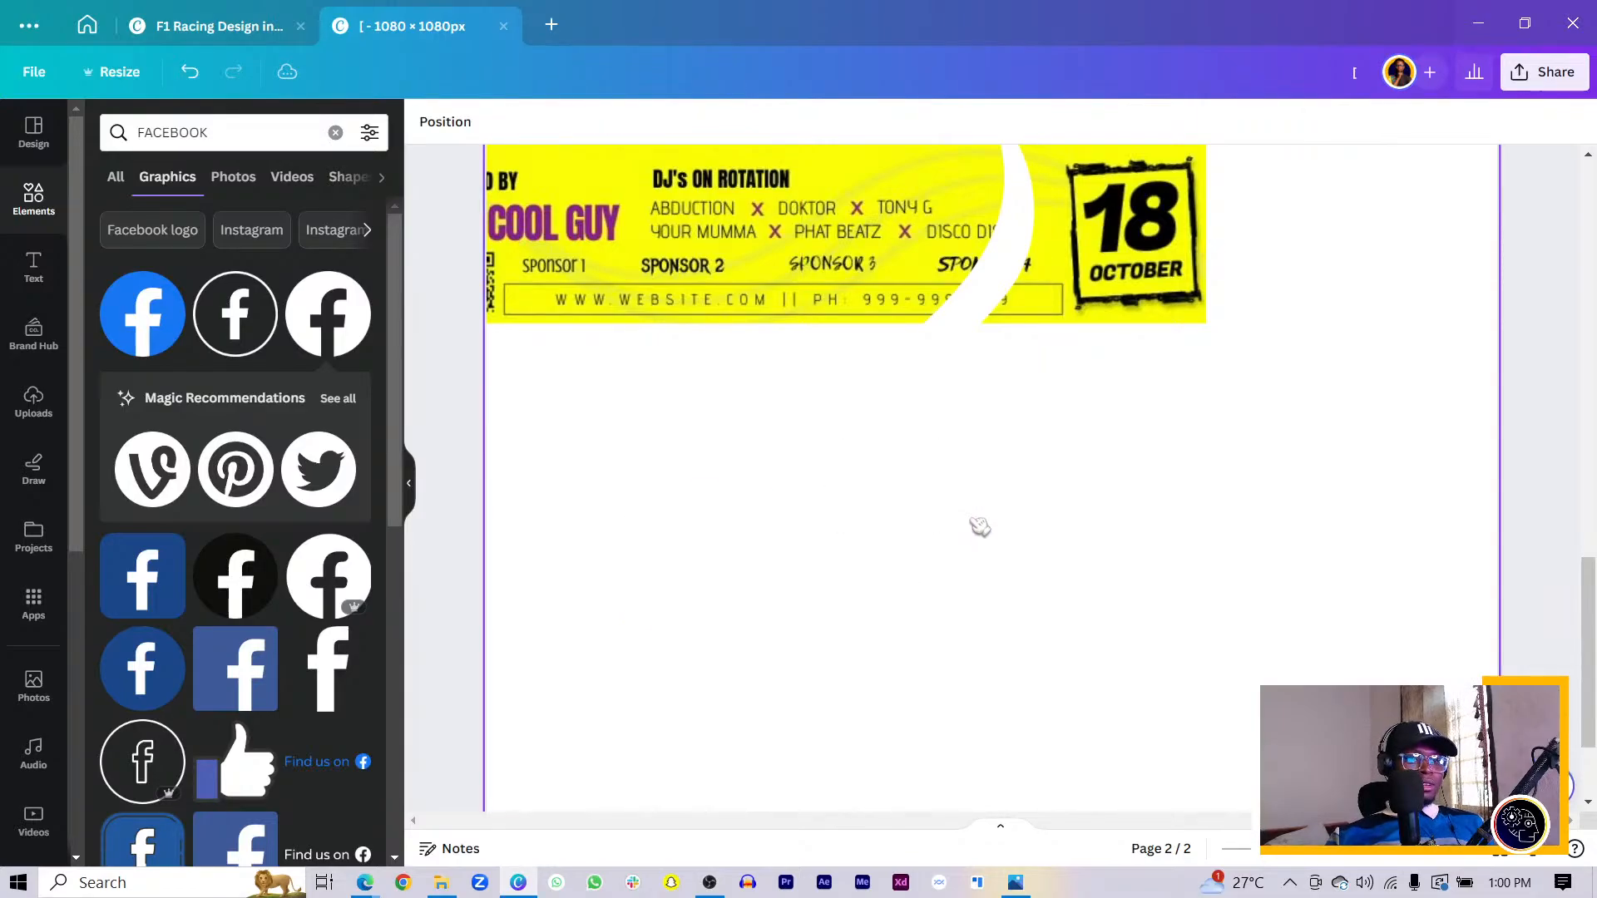
{"action": "scroll", "coordinate": [980, 526], "scroll_direction": "up", "scroll_amount": 5}
{"action": "scroll", "coordinate": [981, 525], "scroll_direction": "up", "scroll_amount": 2}
{"action": "scroll", "coordinate": [973, 527], "scroll_direction": "down", "scroll_amount": 3}
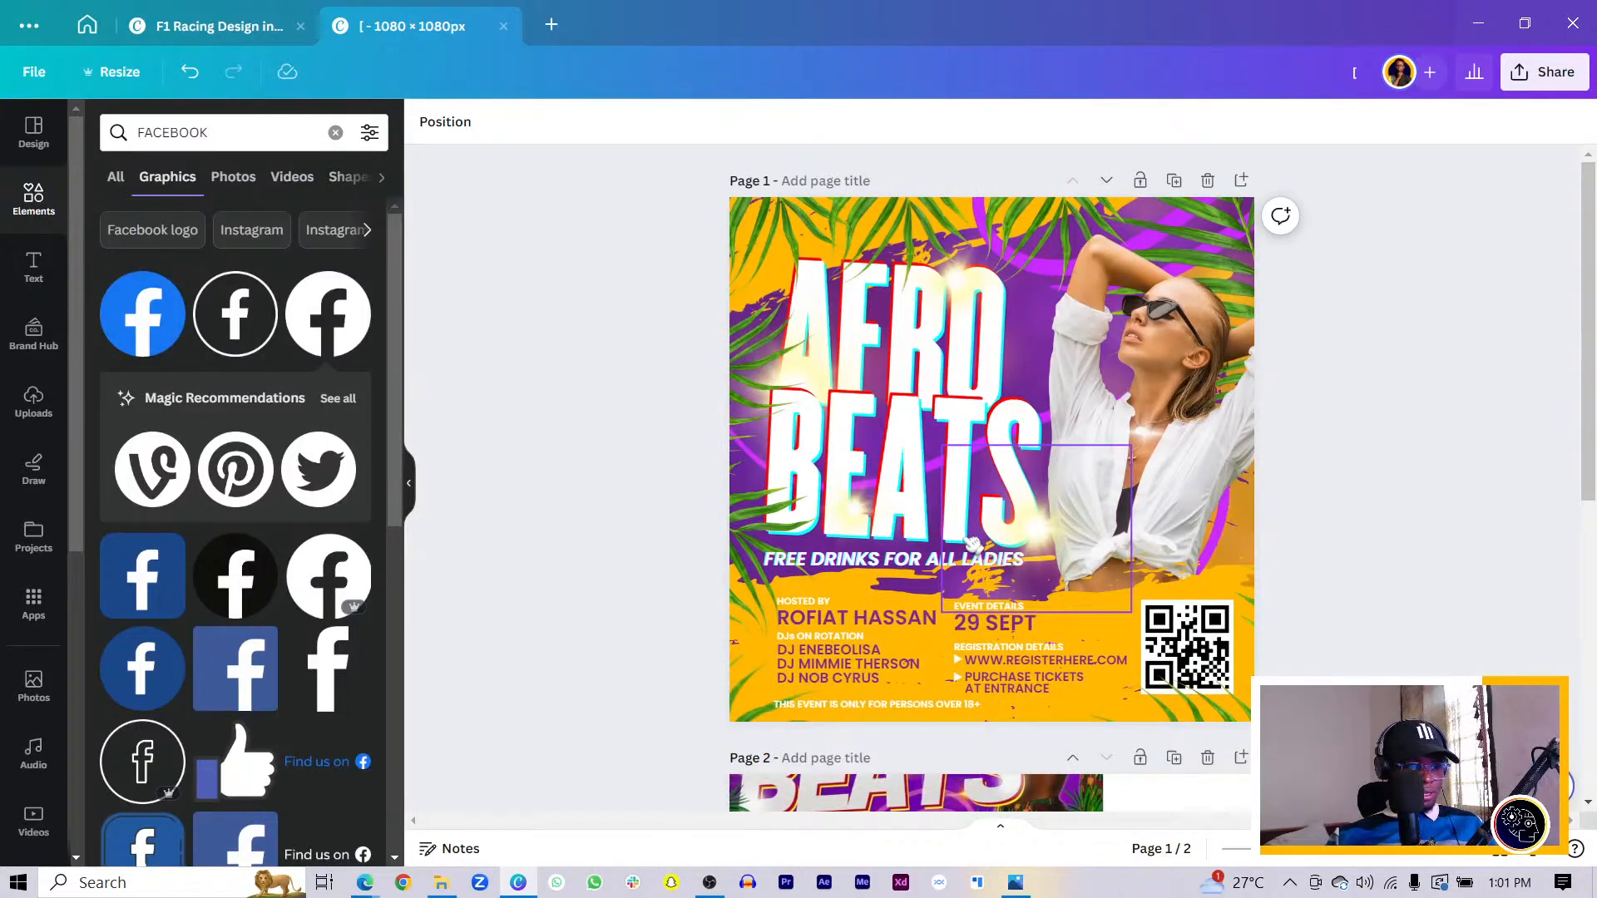
{"action": "left_click", "coordinate": [972, 542]}
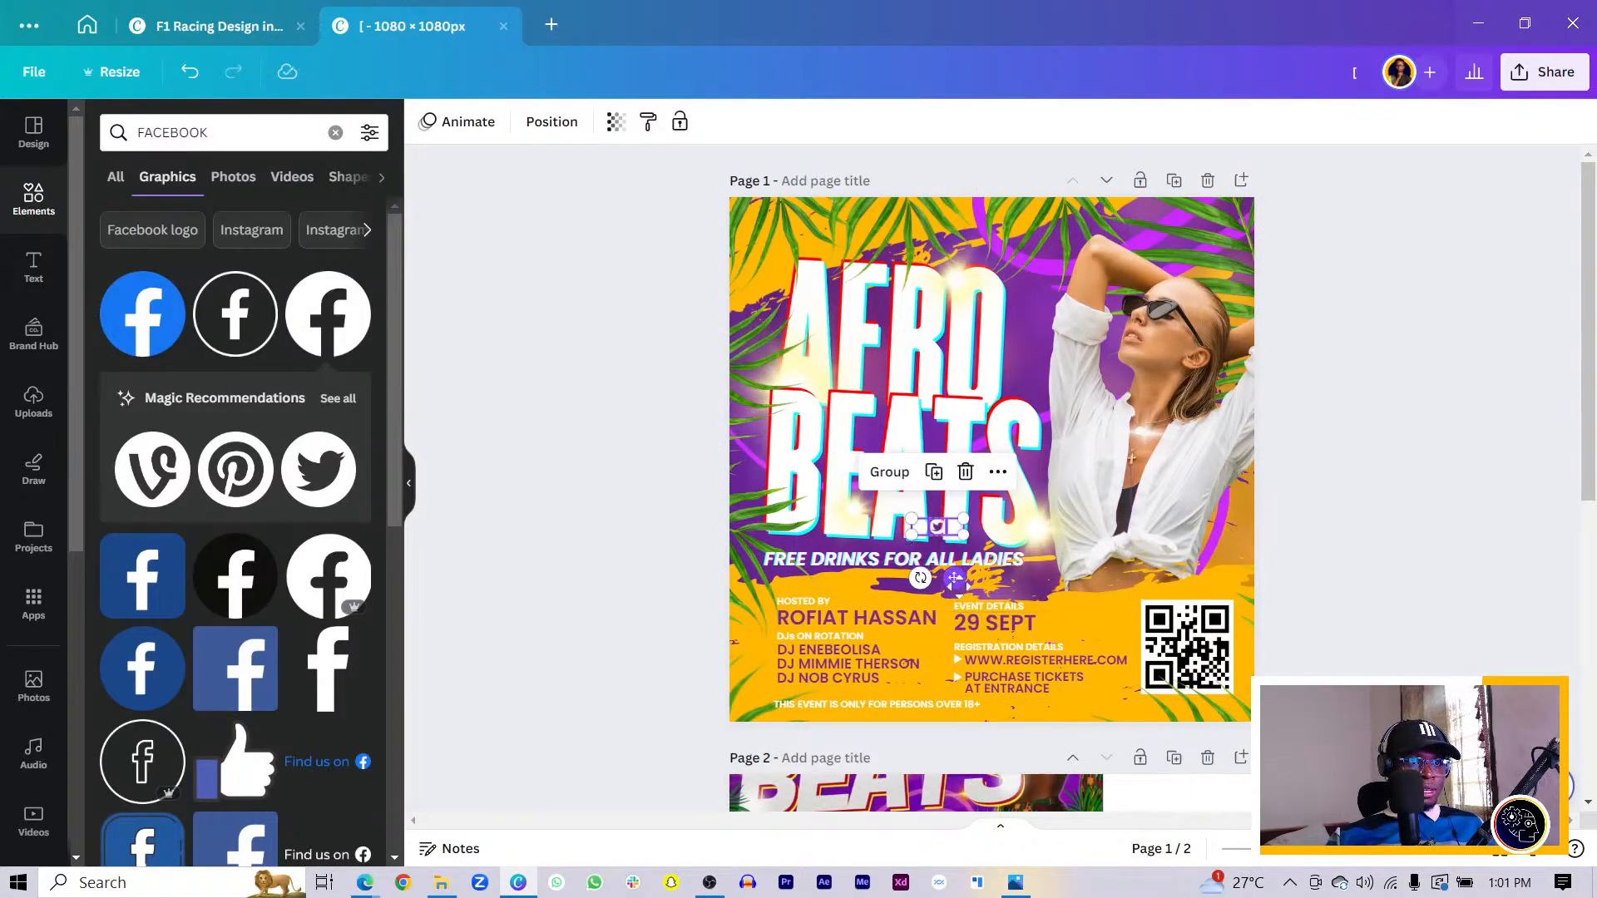
{"action": "left_click_drag", "start_coordinate": [955, 579], "coordinate": [1181, 762]}
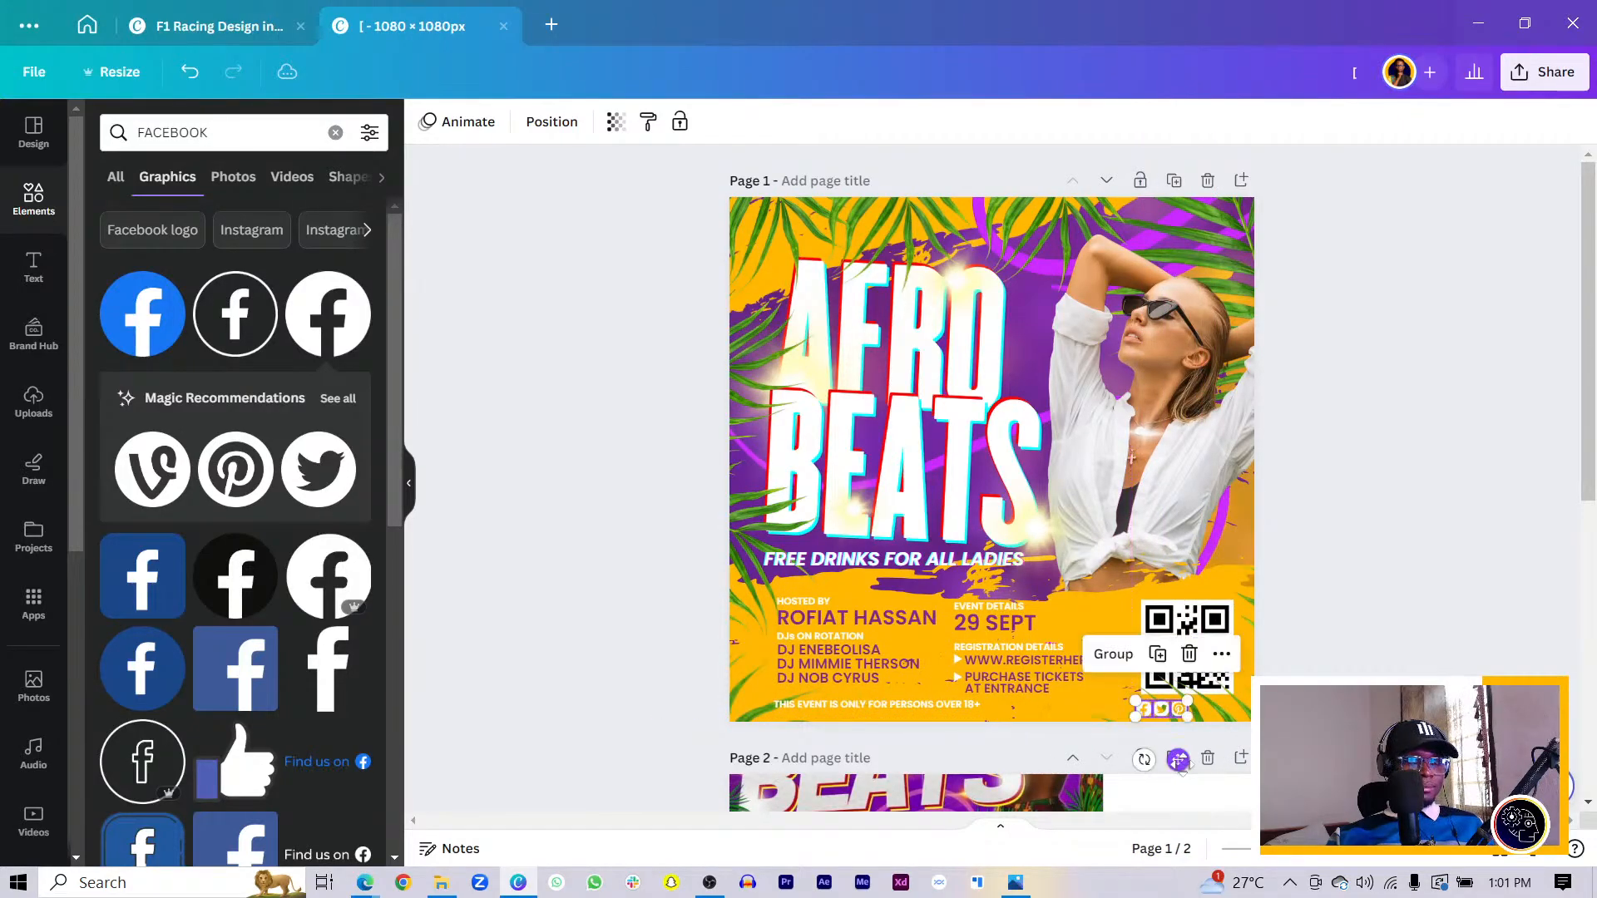
{"action": "key", "text": "ctrl+g"}
{"action": "scroll", "coordinate": [1182, 763], "scroll_direction": "up", "scroll_amount": 3}
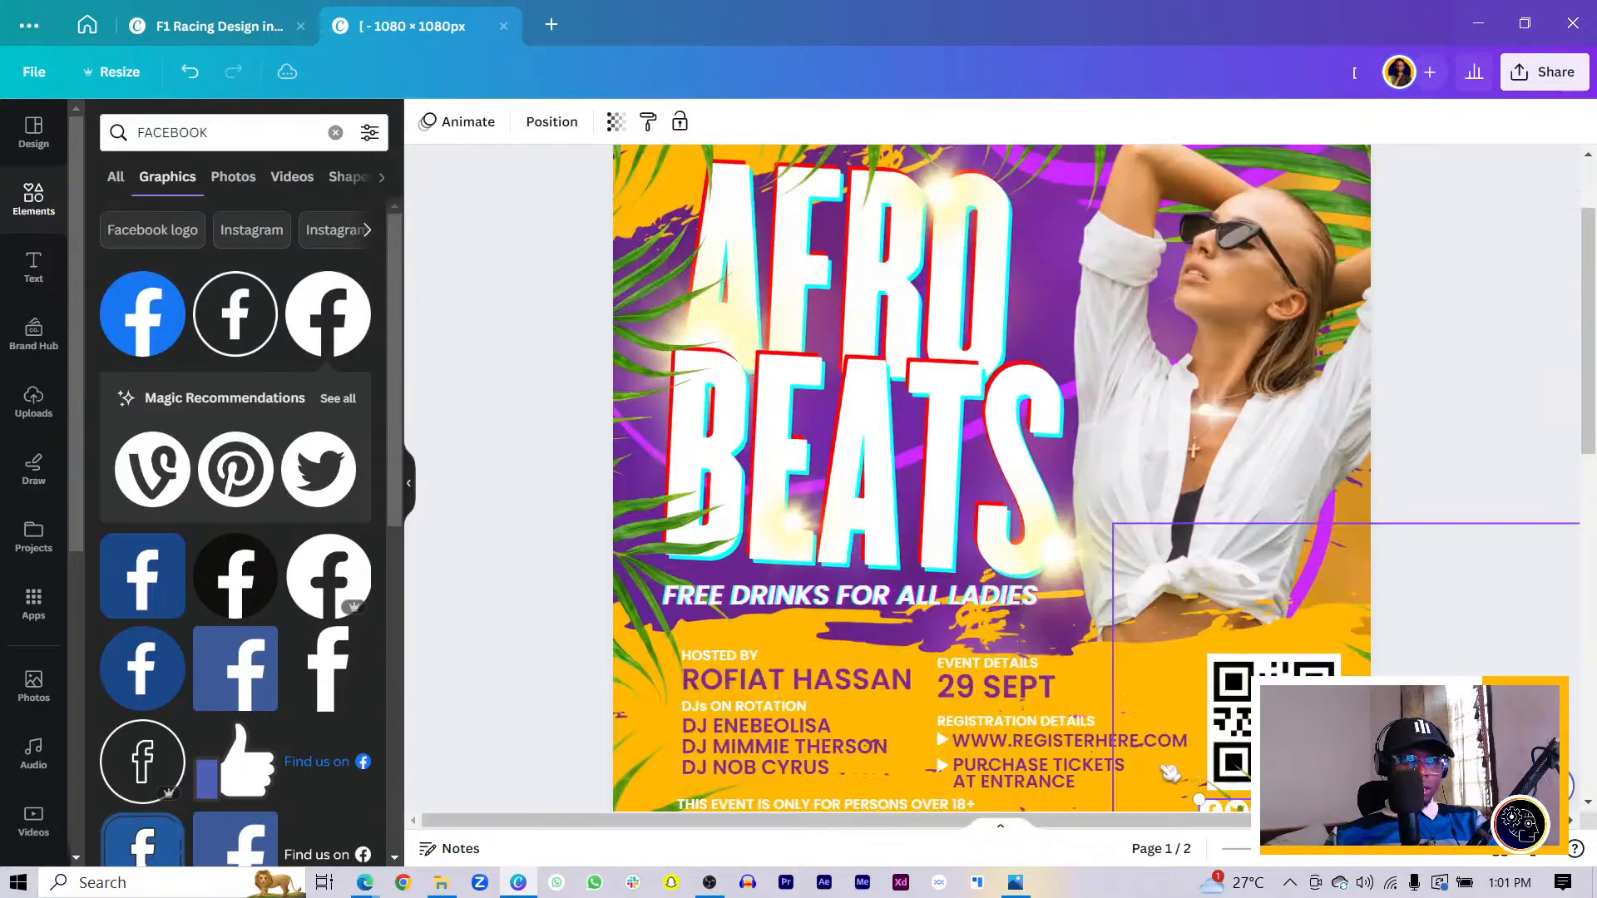
{"action": "scroll", "coordinate": [1098, 517], "scroll_direction": "down", "scroll_amount": 3}
{"action": "scroll", "coordinate": [1098, 517], "scroll_direction": "up", "scroll_amount": 3}
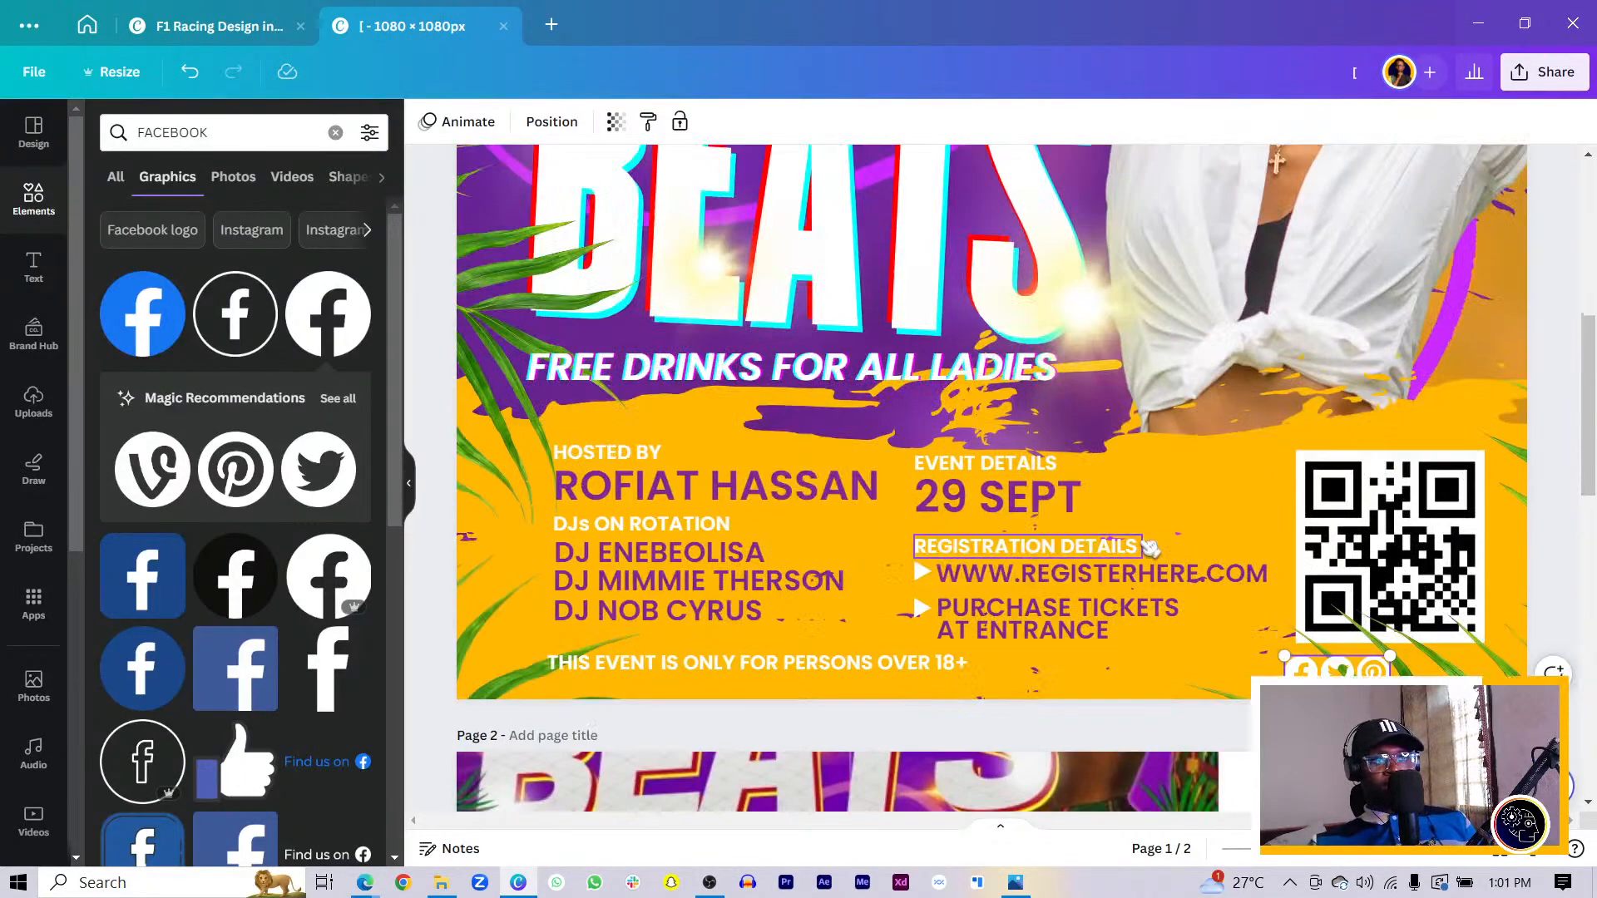
- Nudge the QR code up, raise the social icons under it, and shift the leaf photo
{"action": "left_click", "coordinate": [1412, 498]}
{"action": "left_click_drag", "start_coordinate": [1412, 498], "coordinate": [1407, 450]}
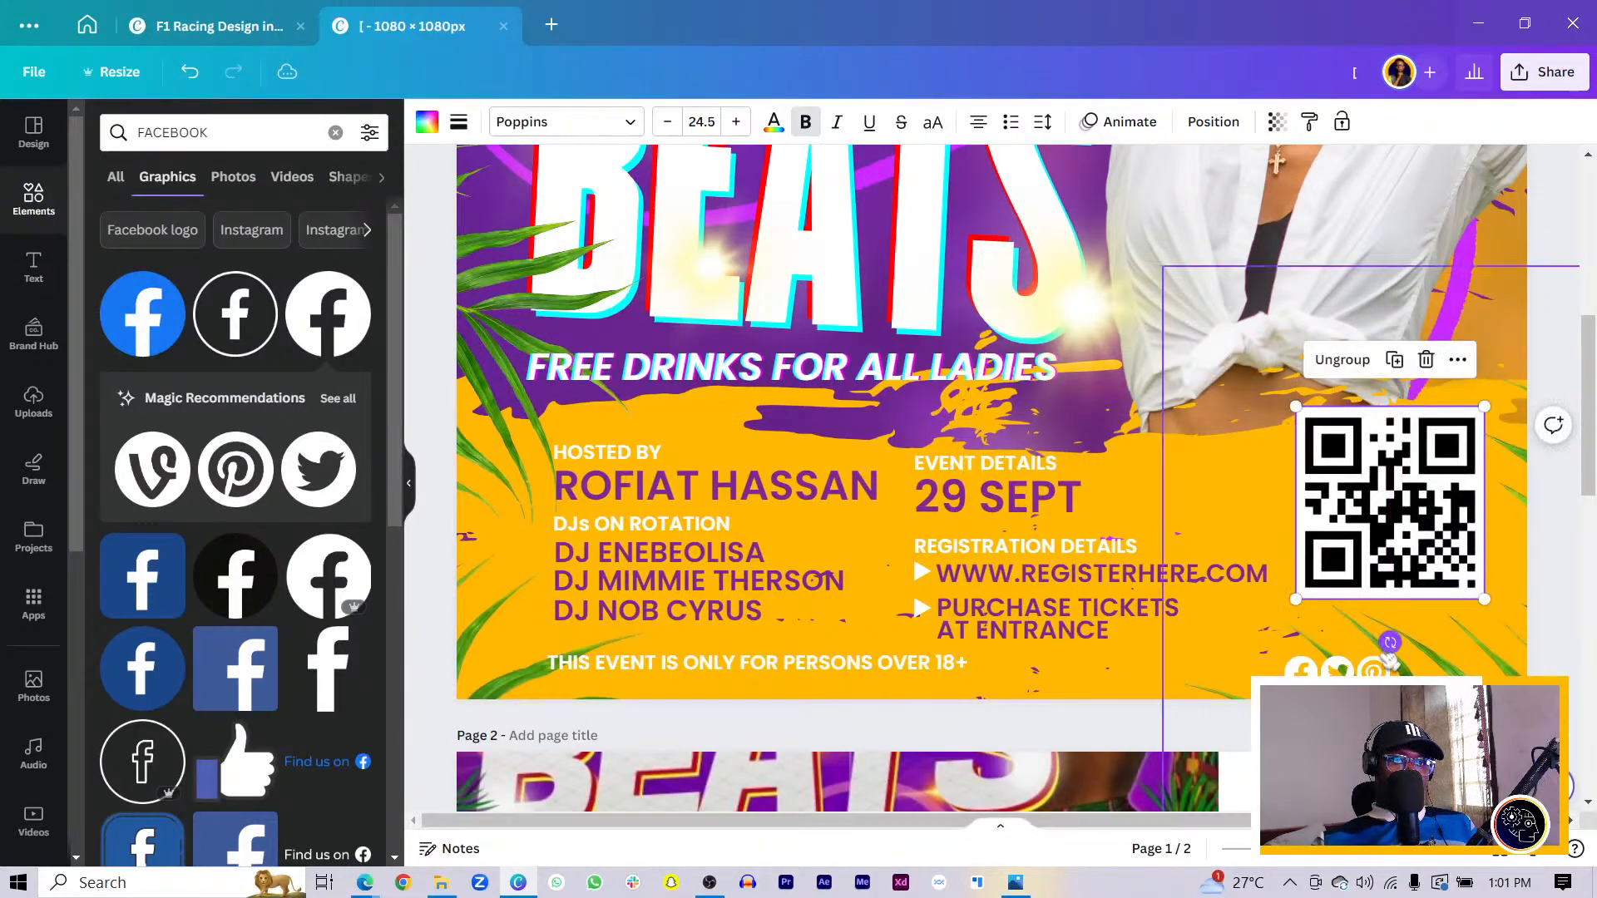
{"action": "left_click_drag", "start_coordinate": [1372, 670], "coordinate": [1460, 624]}
{"action": "left_click", "coordinate": [1439, 574]}
{"action": "left_click_drag", "start_coordinate": [1448, 707], "coordinate": [1413, 723]}
- Turn the copied notice text into a 12.8 pt 'Follow us' label left of the icons
{"action": "left_click_drag", "start_coordinate": [819, 676], "coordinate": [1379, 632]}
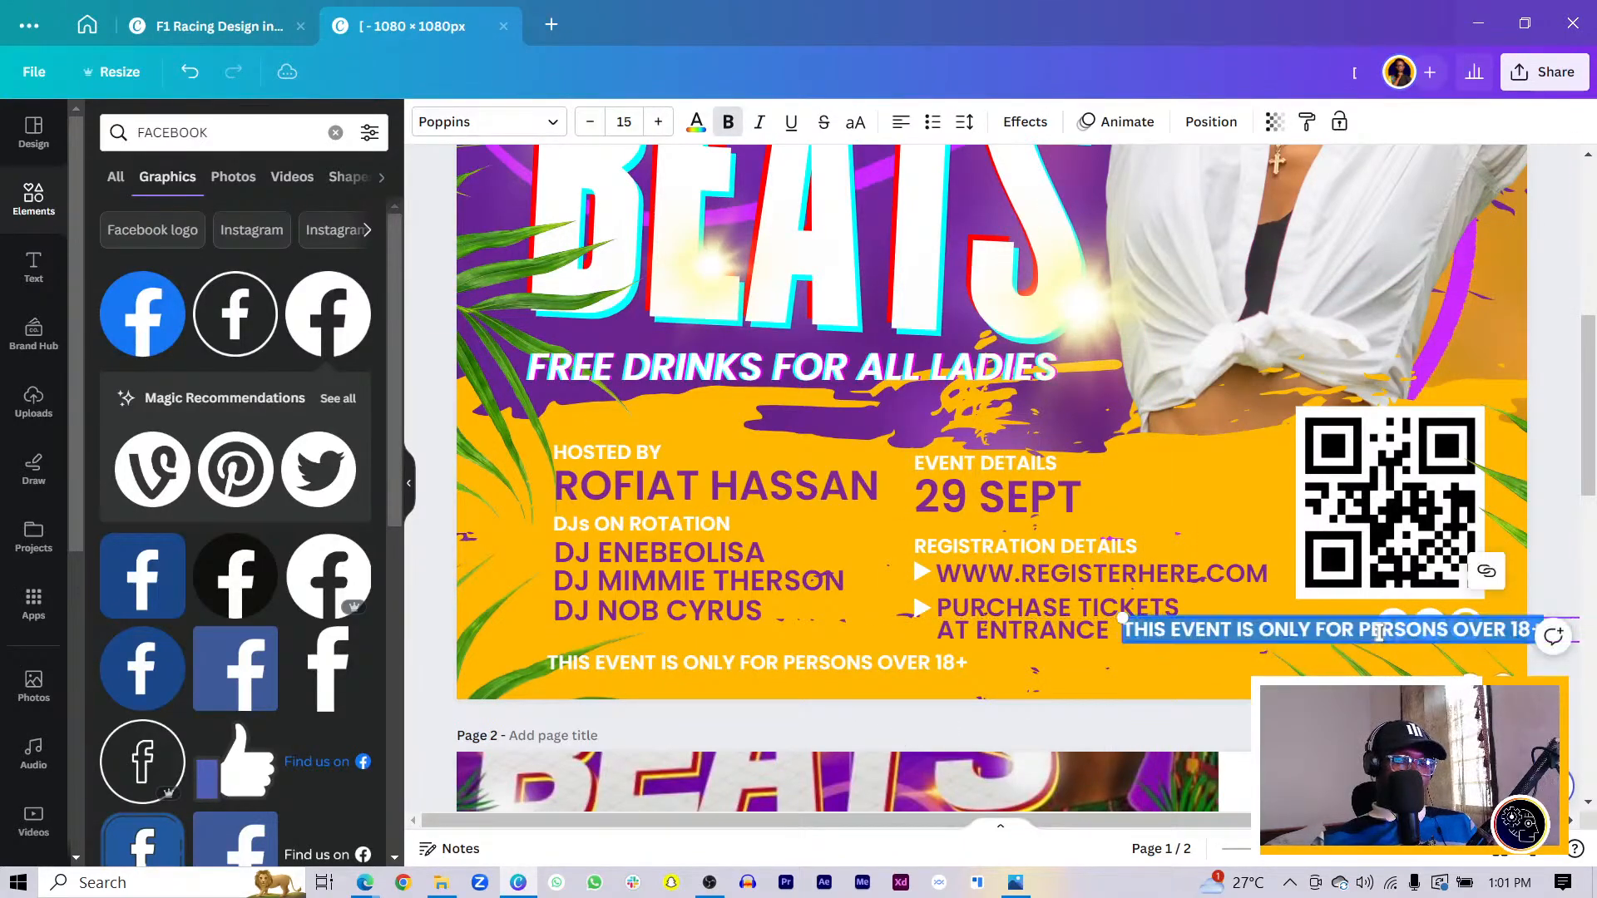
{"action": "type", "text": "FOL"}
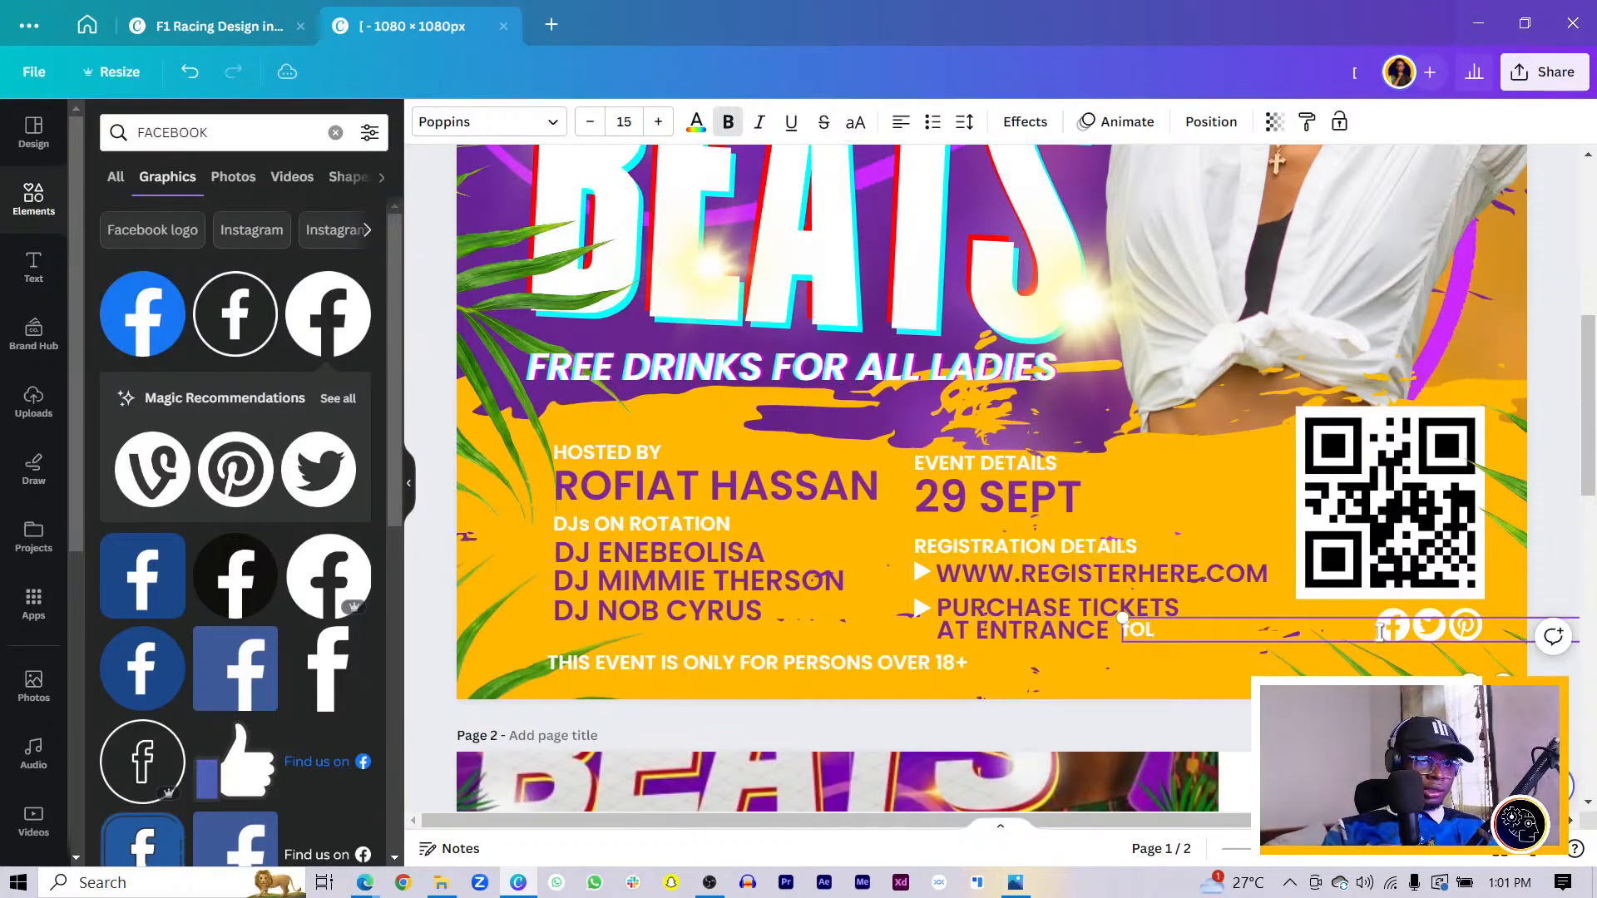
{"action": "key", "text": "Caps_Lock"}
{"action": "type", "text": "ollow us"}
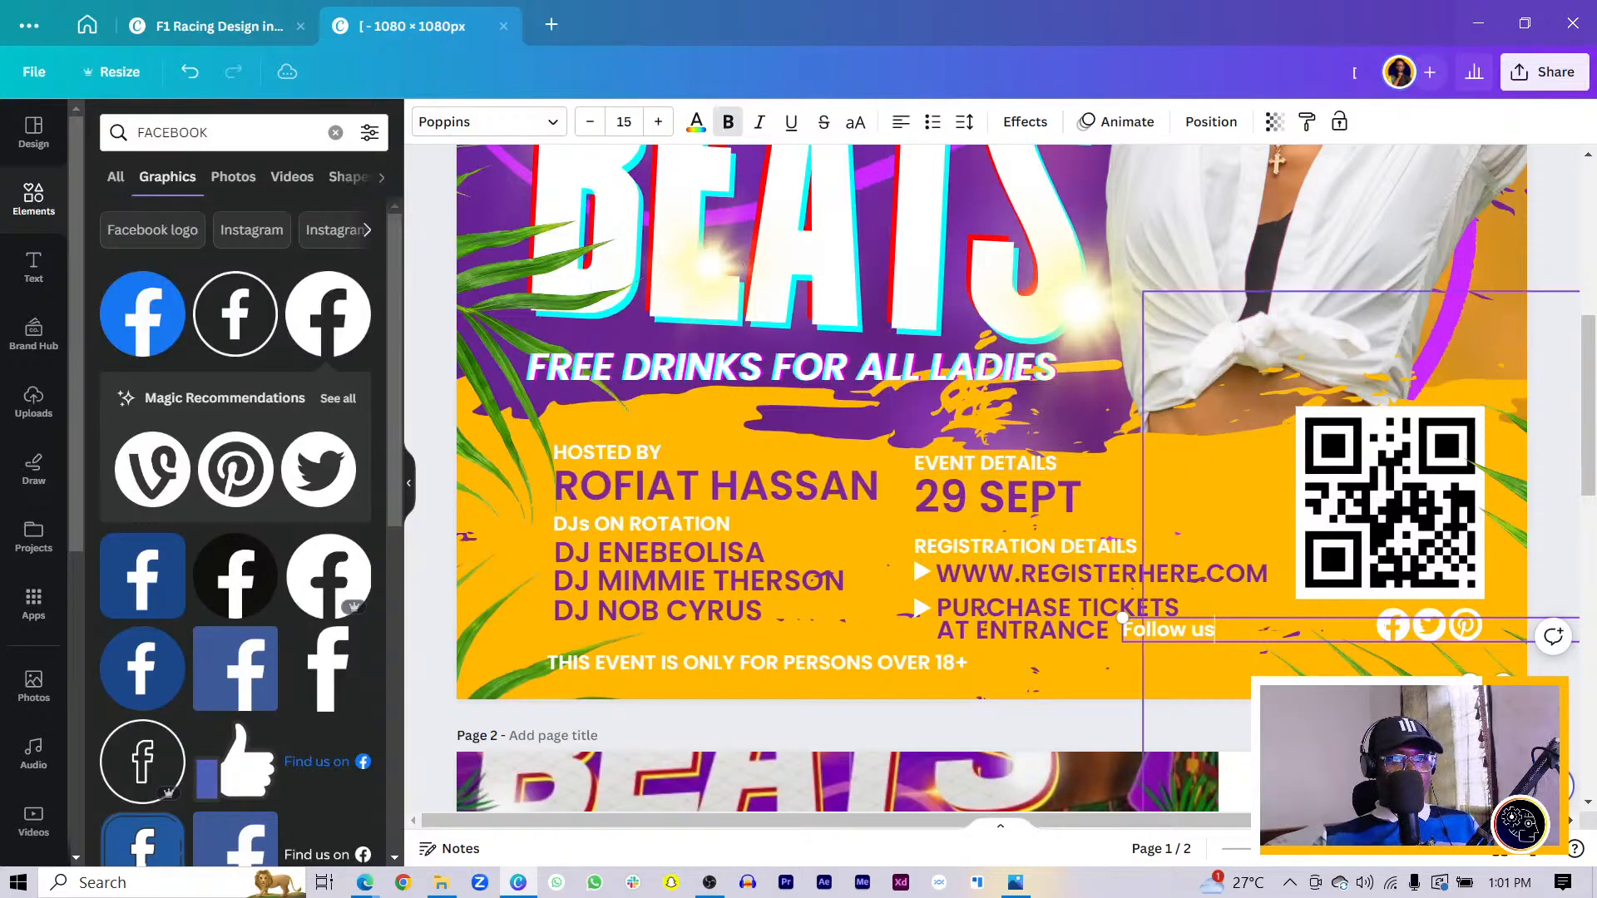
{"action": "left_click_drag", "start_coordinate": [1169, 630], "coordinate": [1337, 624]}
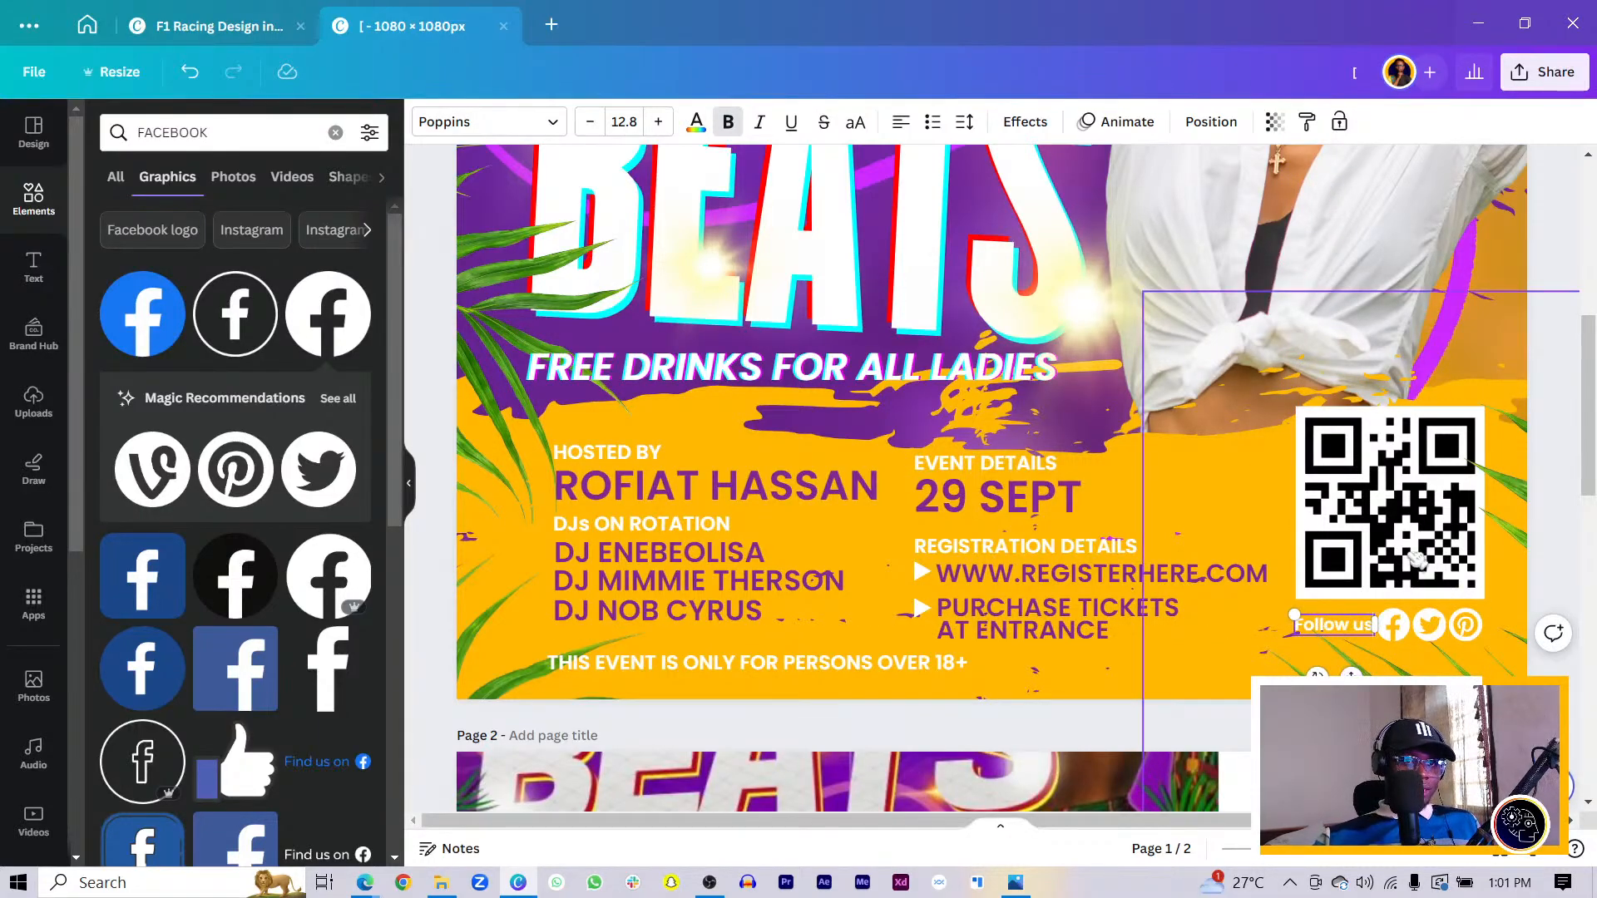
{"action": "left_click", "coordinate": [1372, 689]}
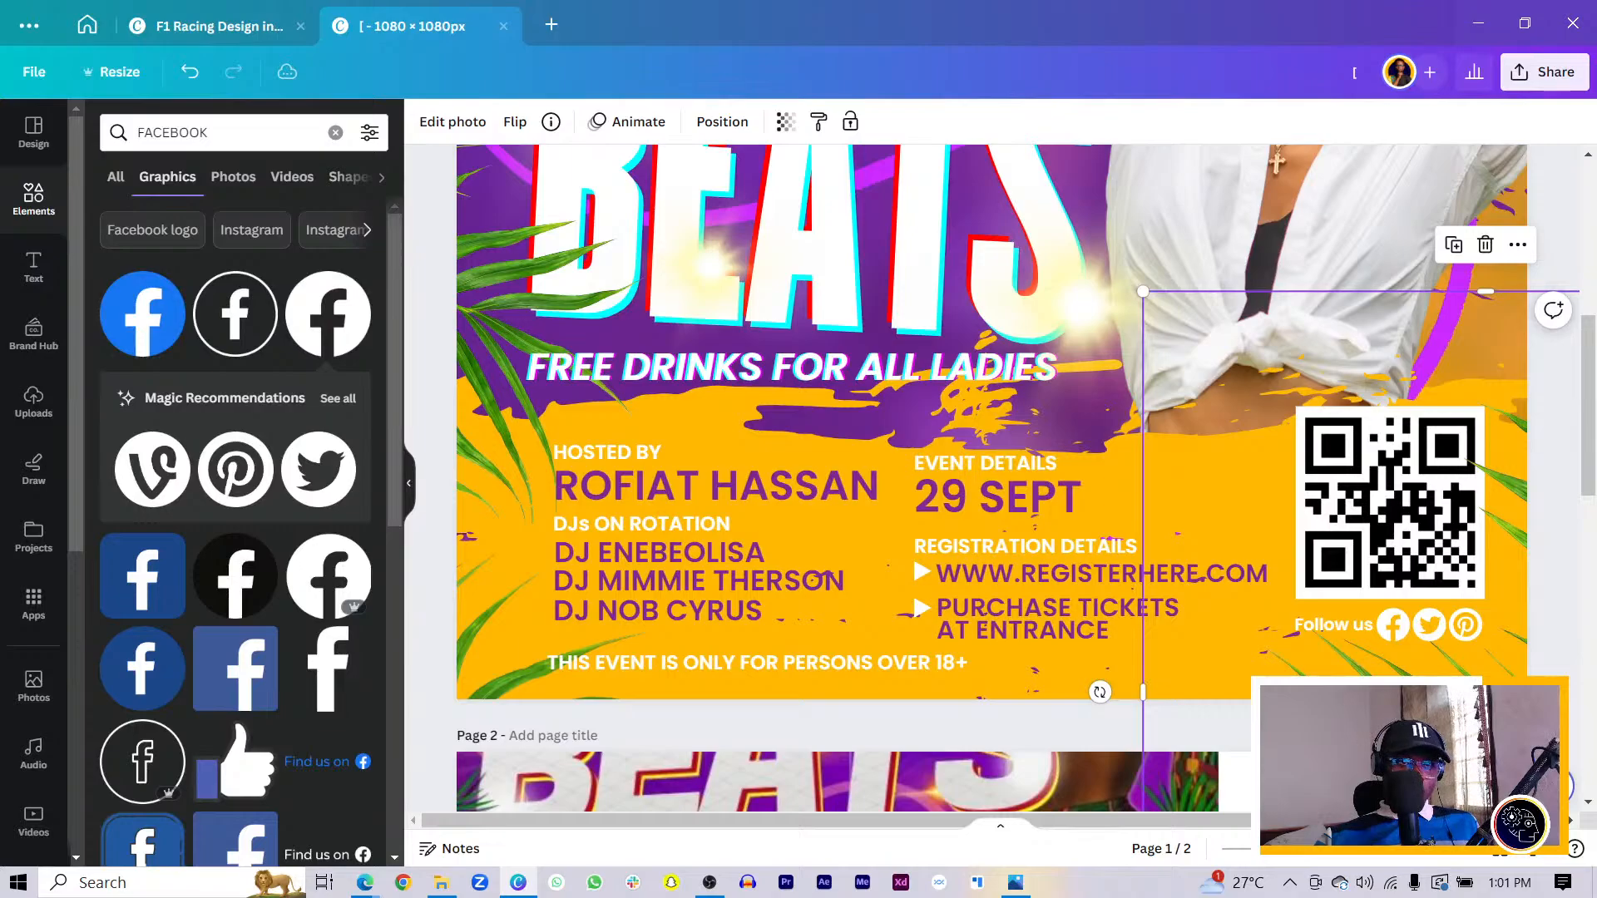
- Select the QR code and Follow us row together and move them lower on page 1
{"action": "key", "text": "ctrl+minus"}
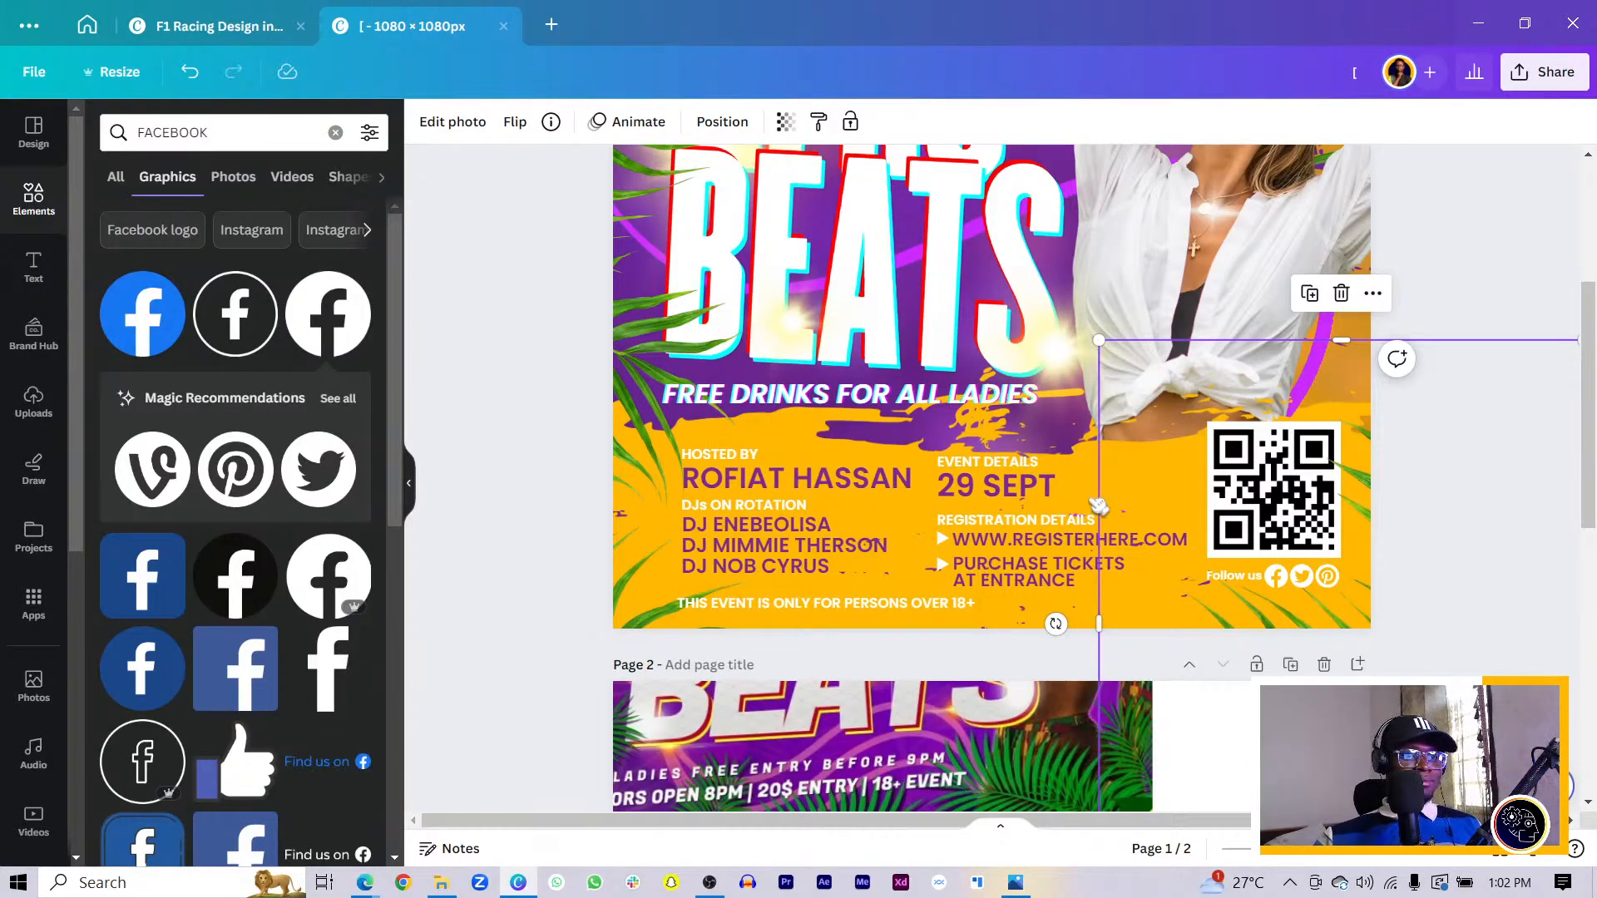
{"action": "left_click", "coordinate": [1233, 582]}
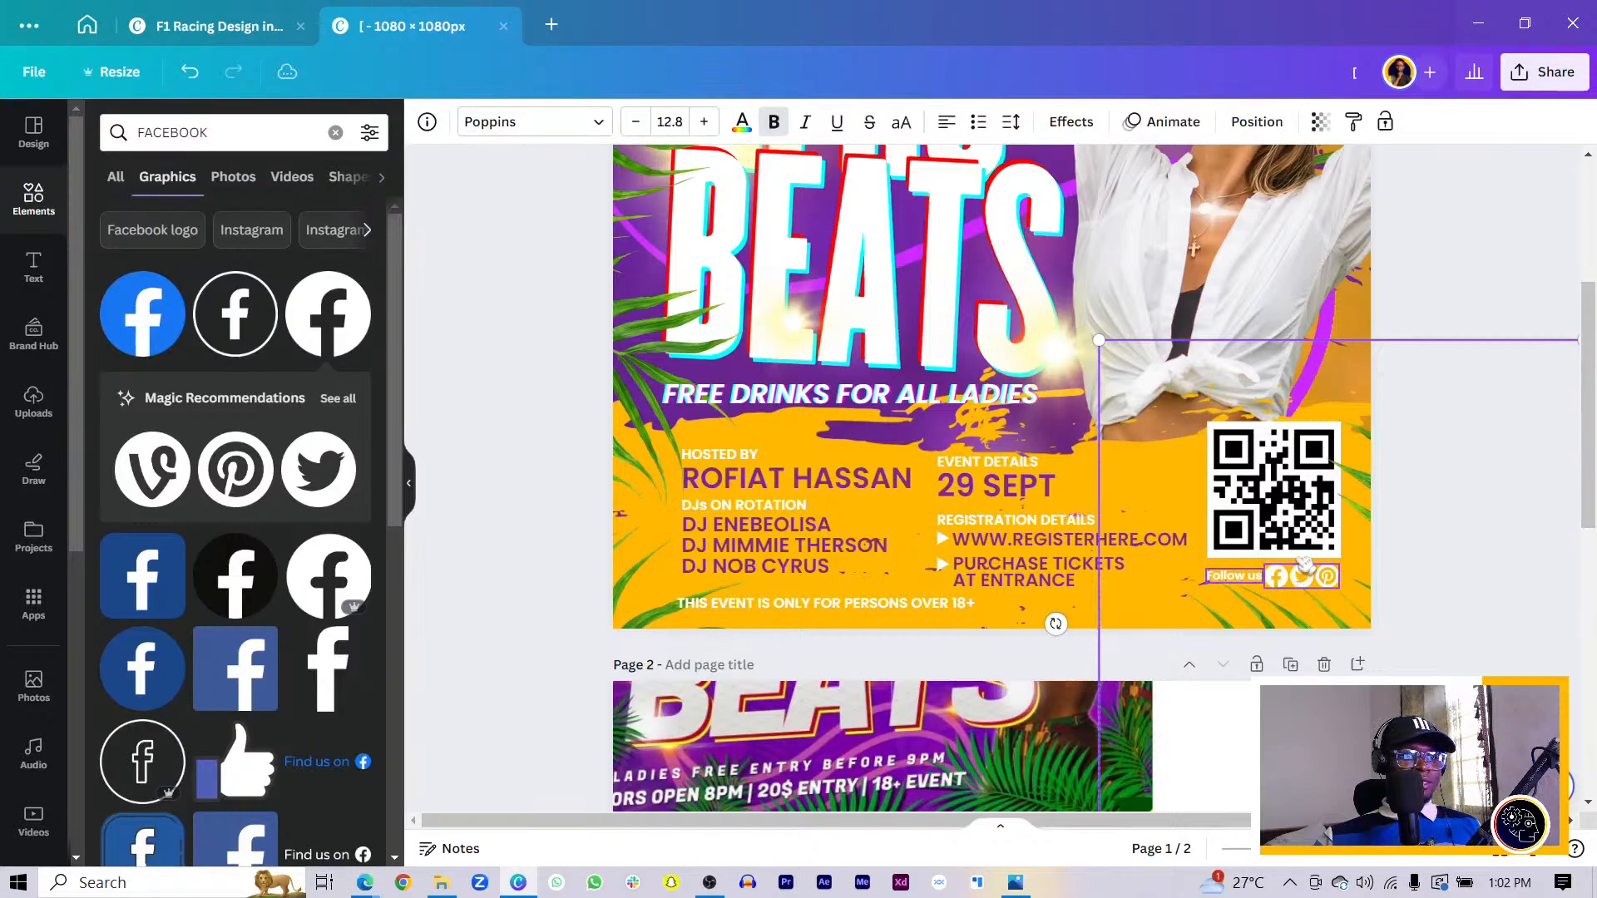
{"action": "left_click", "coordinate": [1269, 482]}
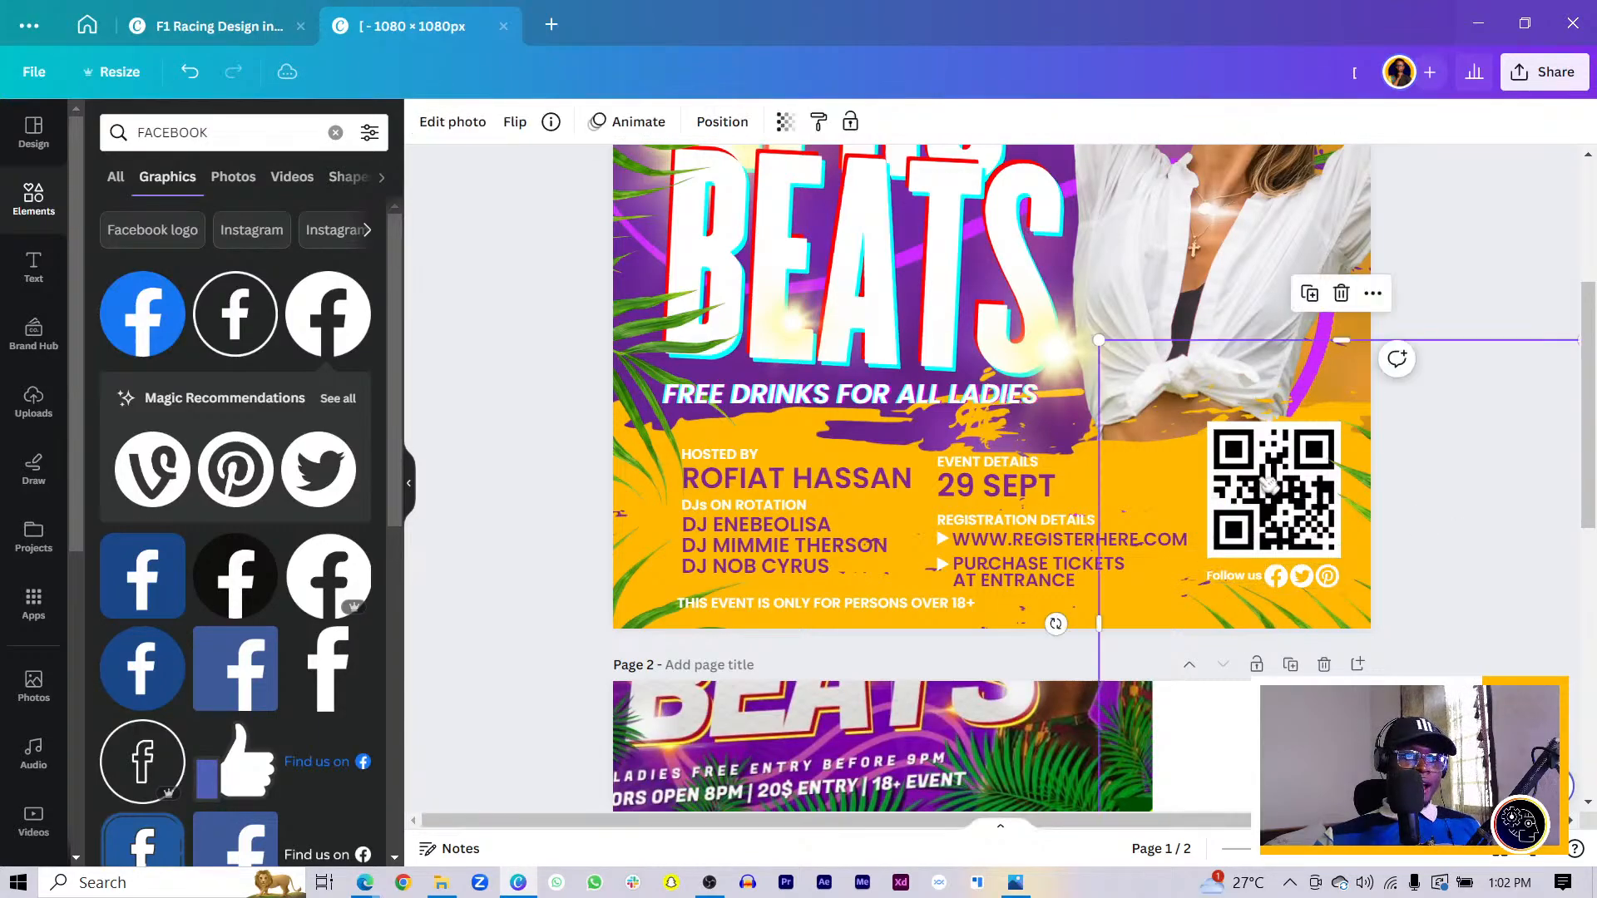
{"action": "left_click", "coordinate": [1269, 484]}
{"action": "left_click", "coordinate": [1260, 581]}
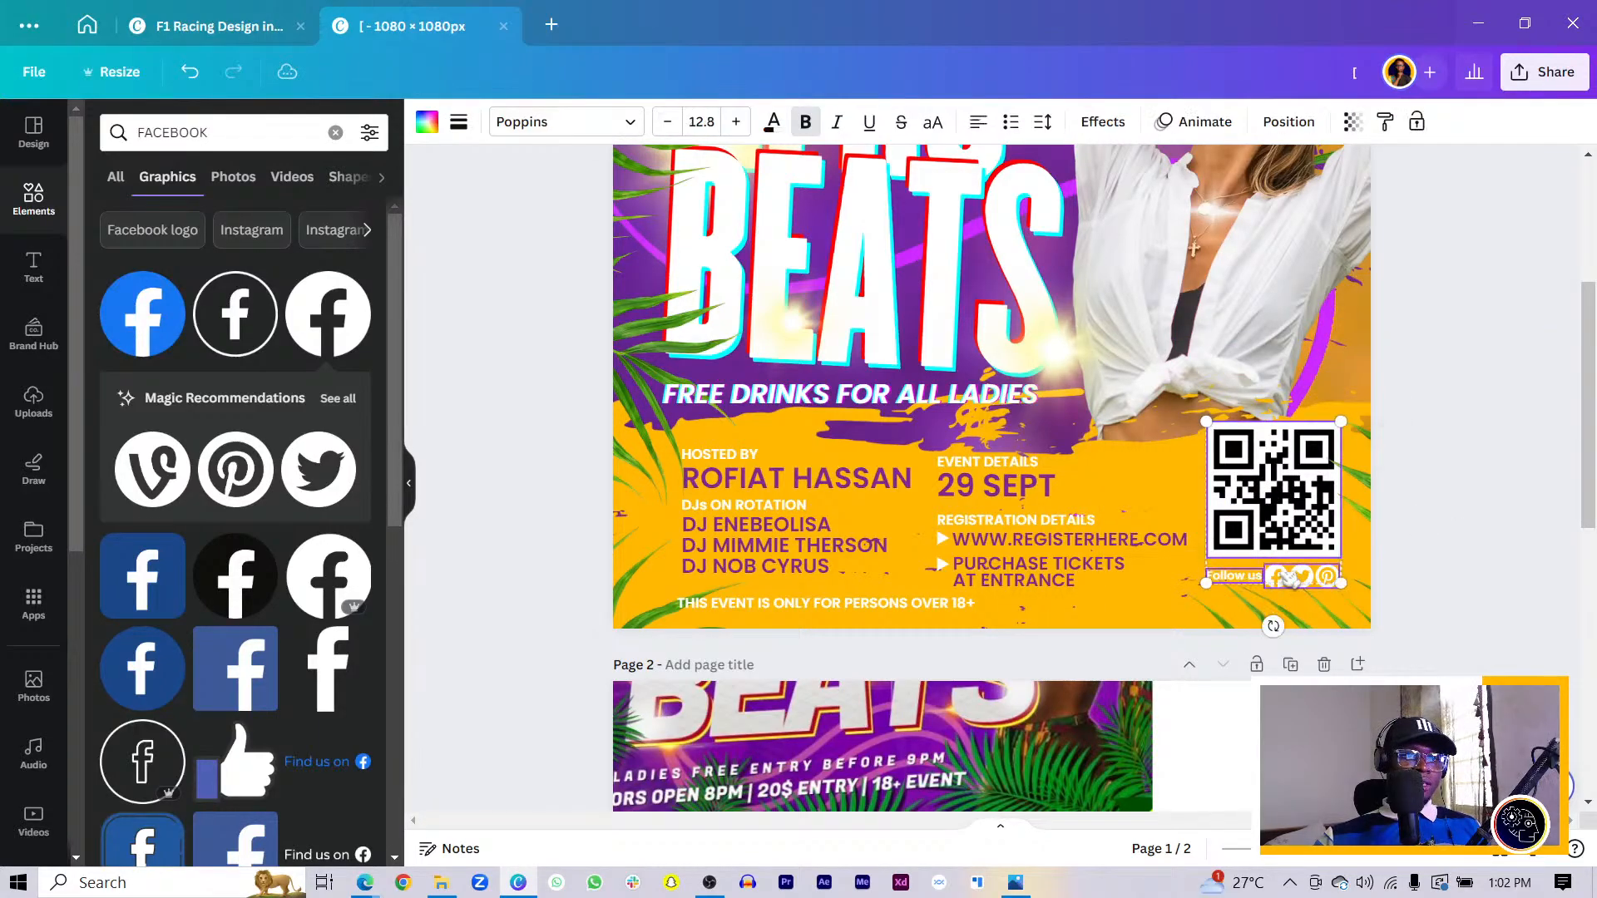
{"action": "left_click_drag", "start_coordinate": [1289, 579], "coordinate": [1294, 582]}
{"action": "key", "text": "ctrl+z"}
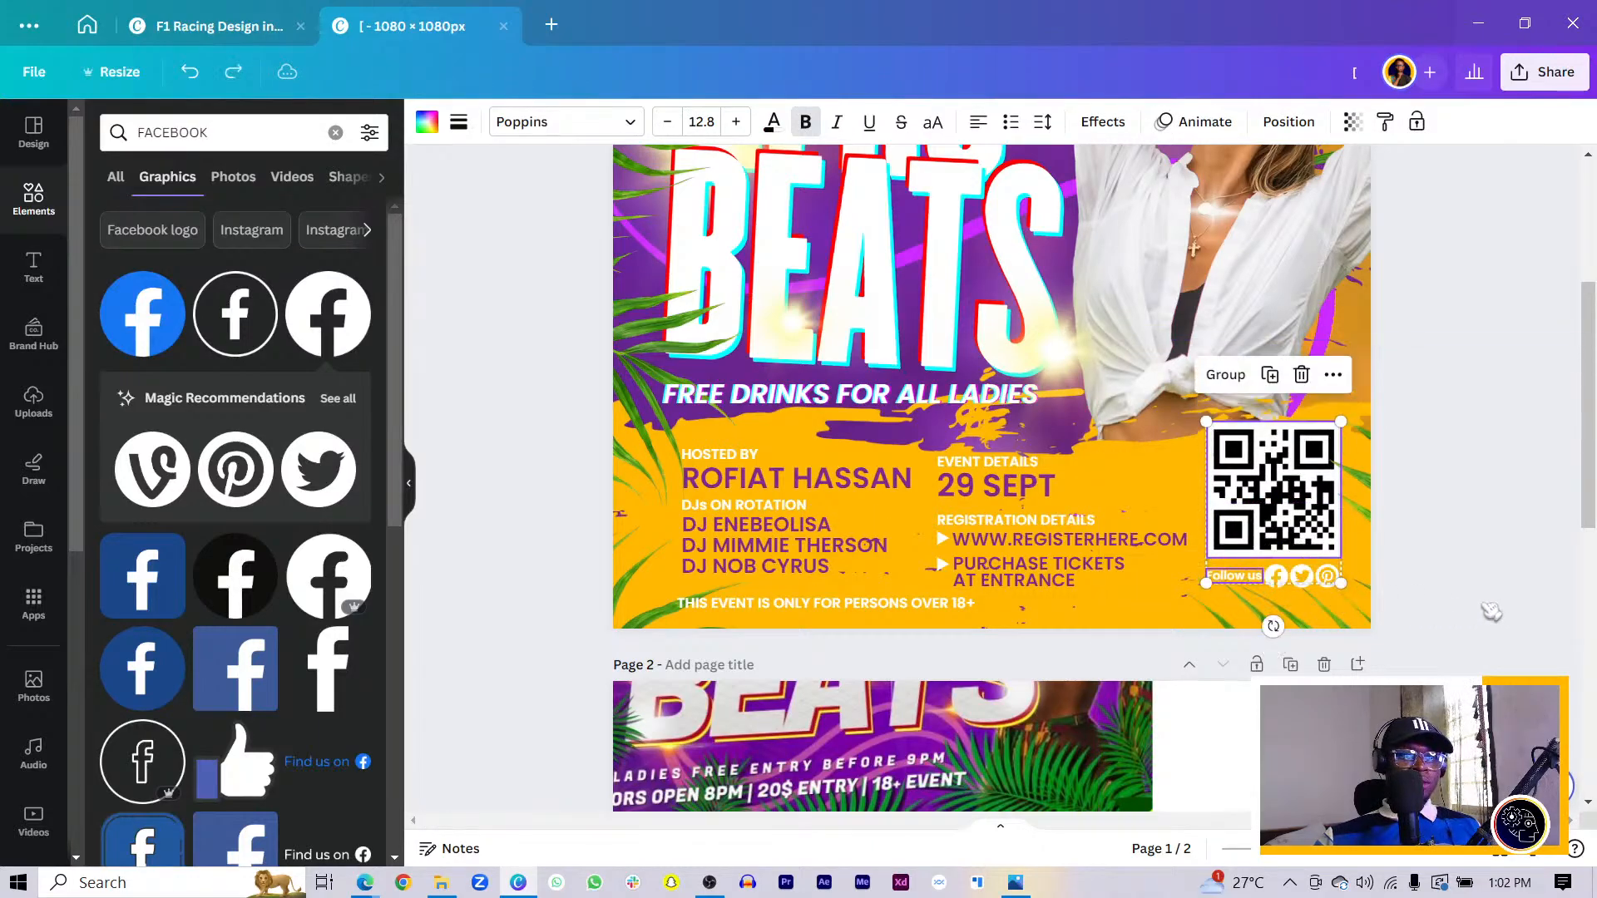
{"action": "left_click", "coordinate": [1491, 611]}
{"action": "left_click", "coordinate": [1331, 582]}
{"action": "left_click", "coordinate": [1282, 450]}
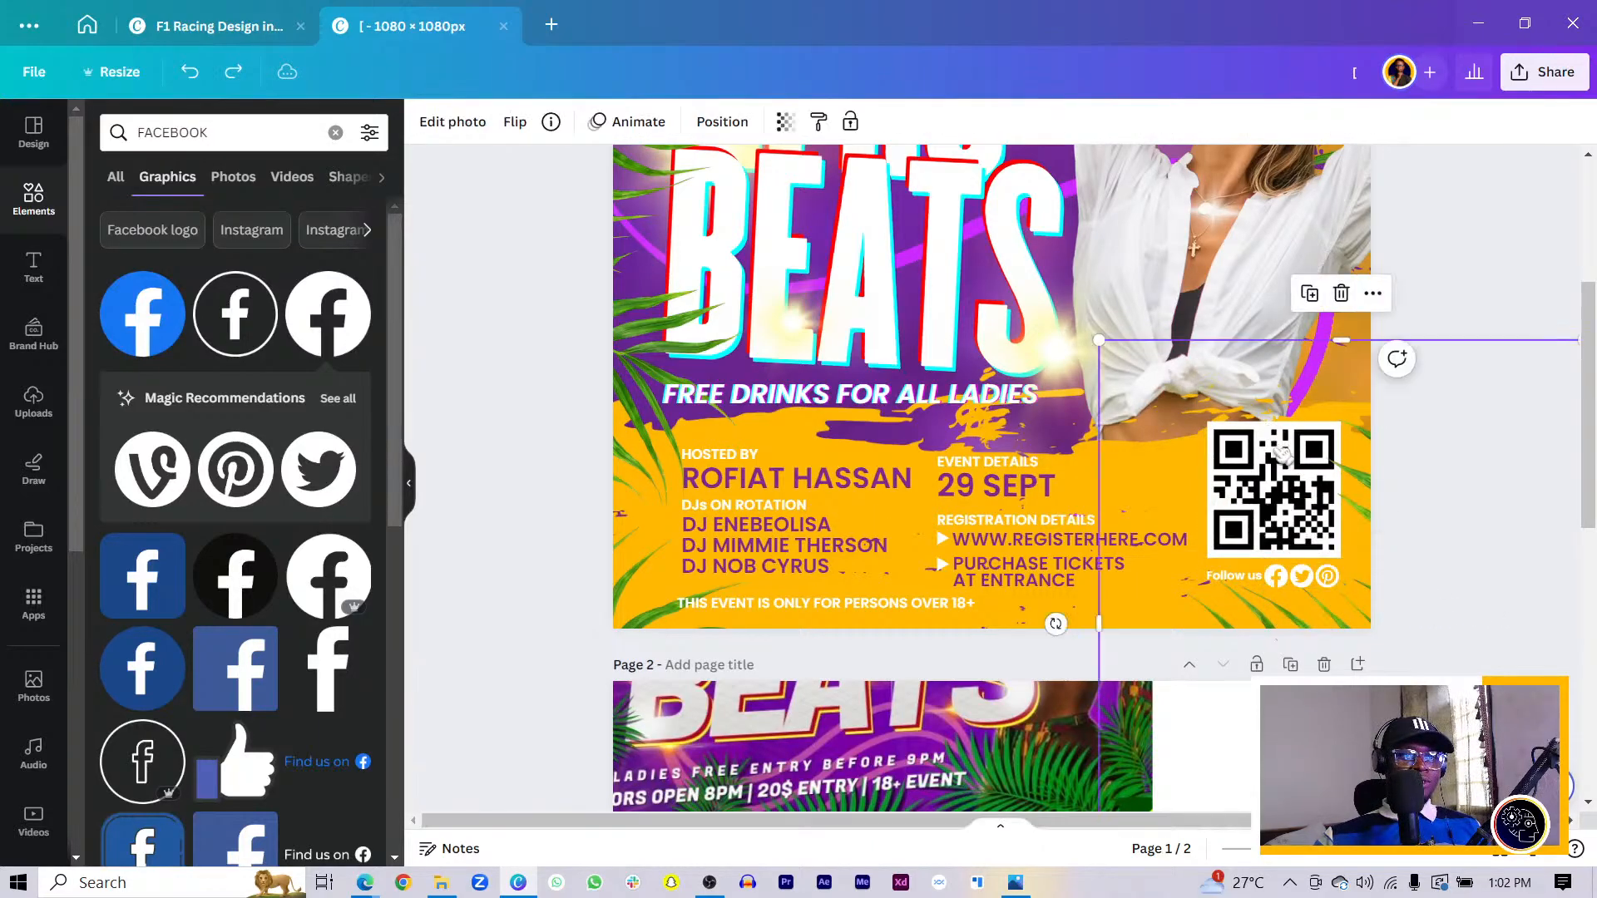
{"action": "left_click", "coordinate": [1281, 451]}
{"action": "left_click", "coordinate": [1285, 580]}
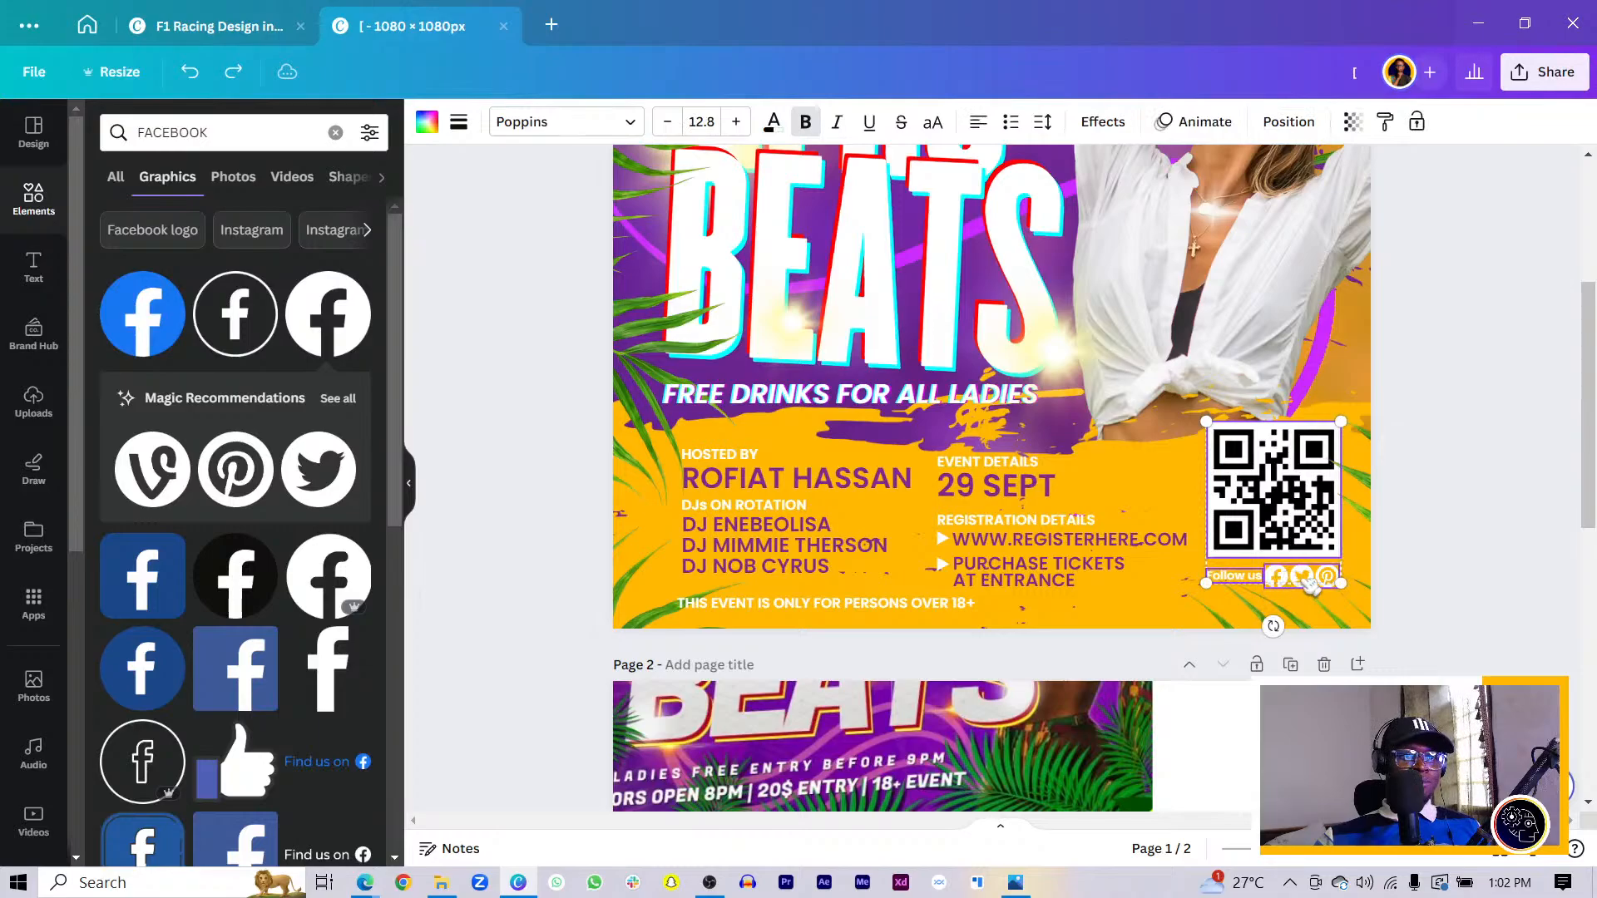
{"action": "left_click", "coordinate": [1302, 581]}
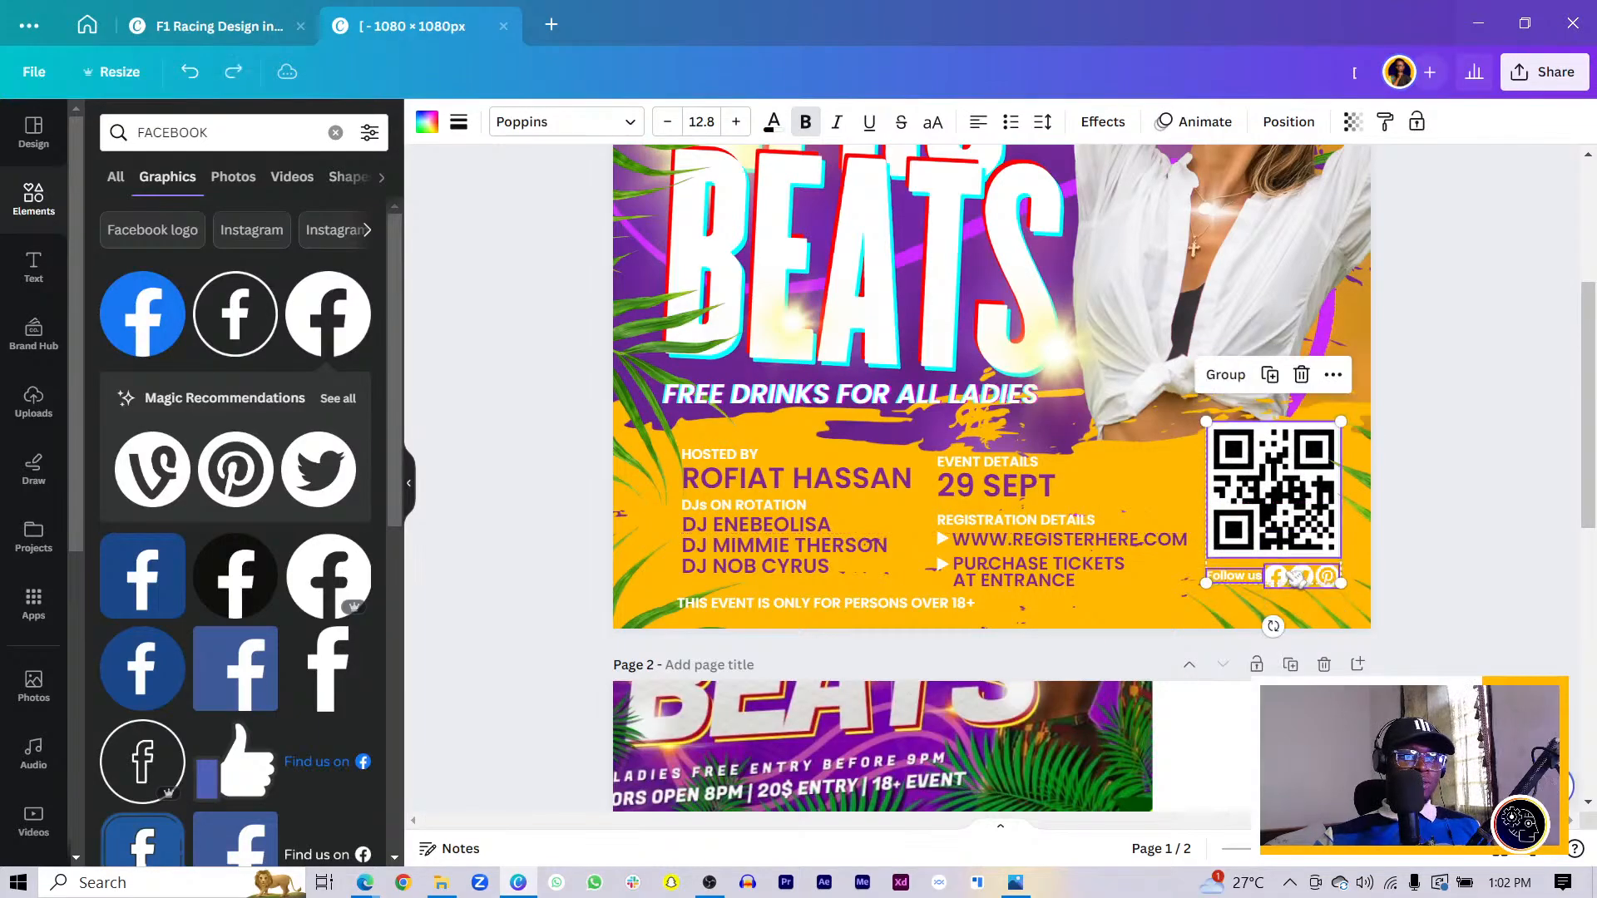
{"action": "left_click", "coordinate": [1314, 585]}
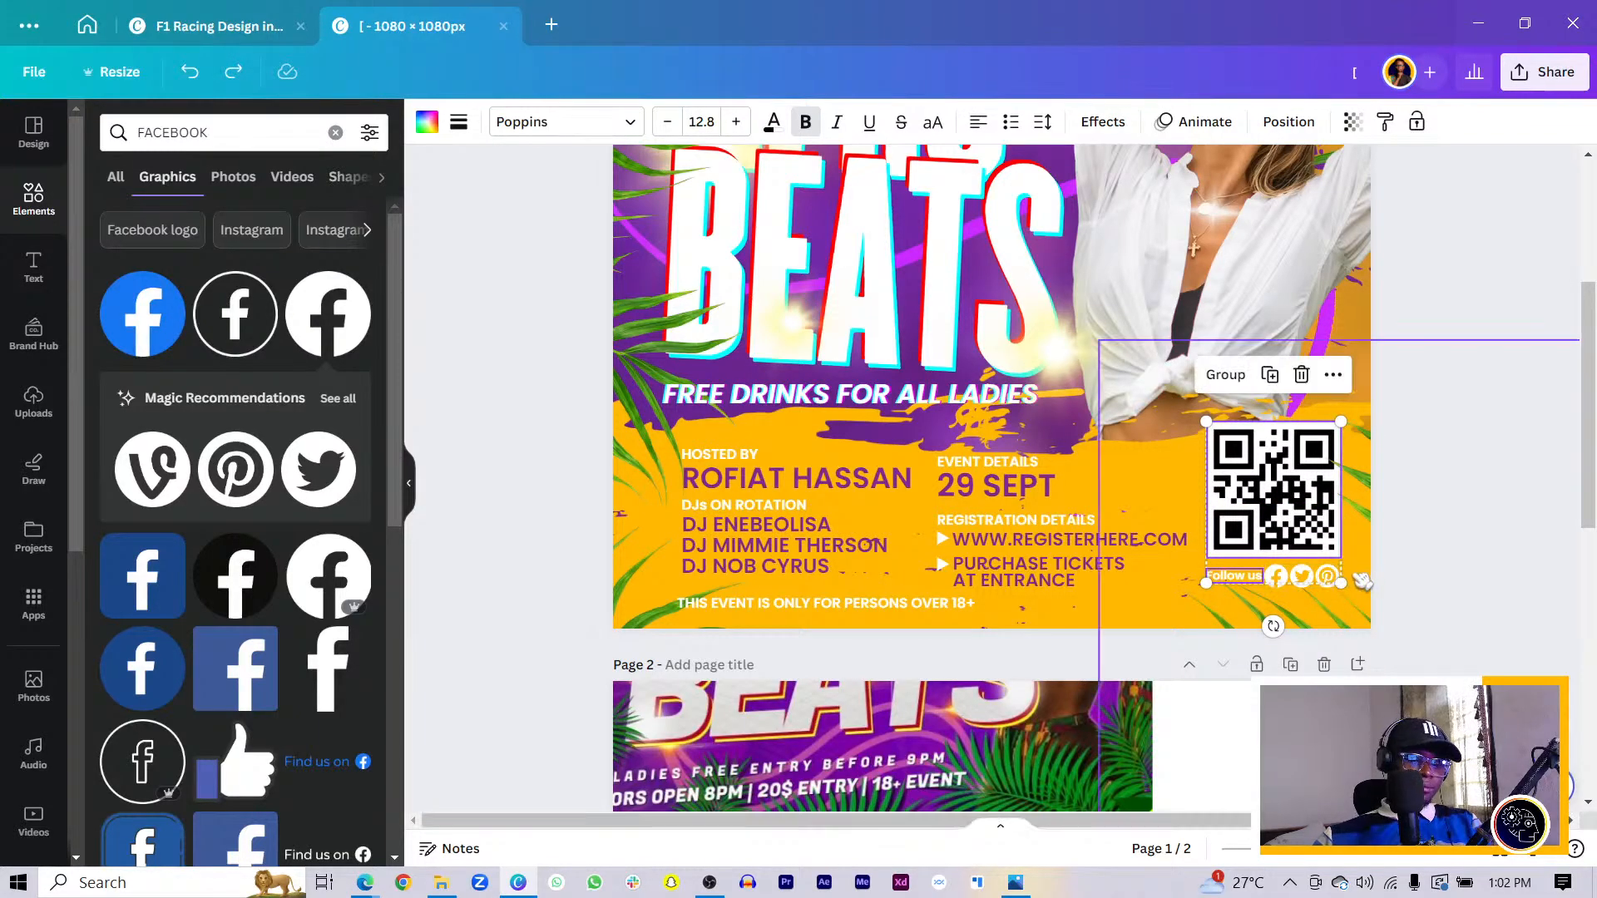
{"action": "scroll", "coordinate": [1341, 576], "scroll_direction": "up", "scroll_amount": 3}
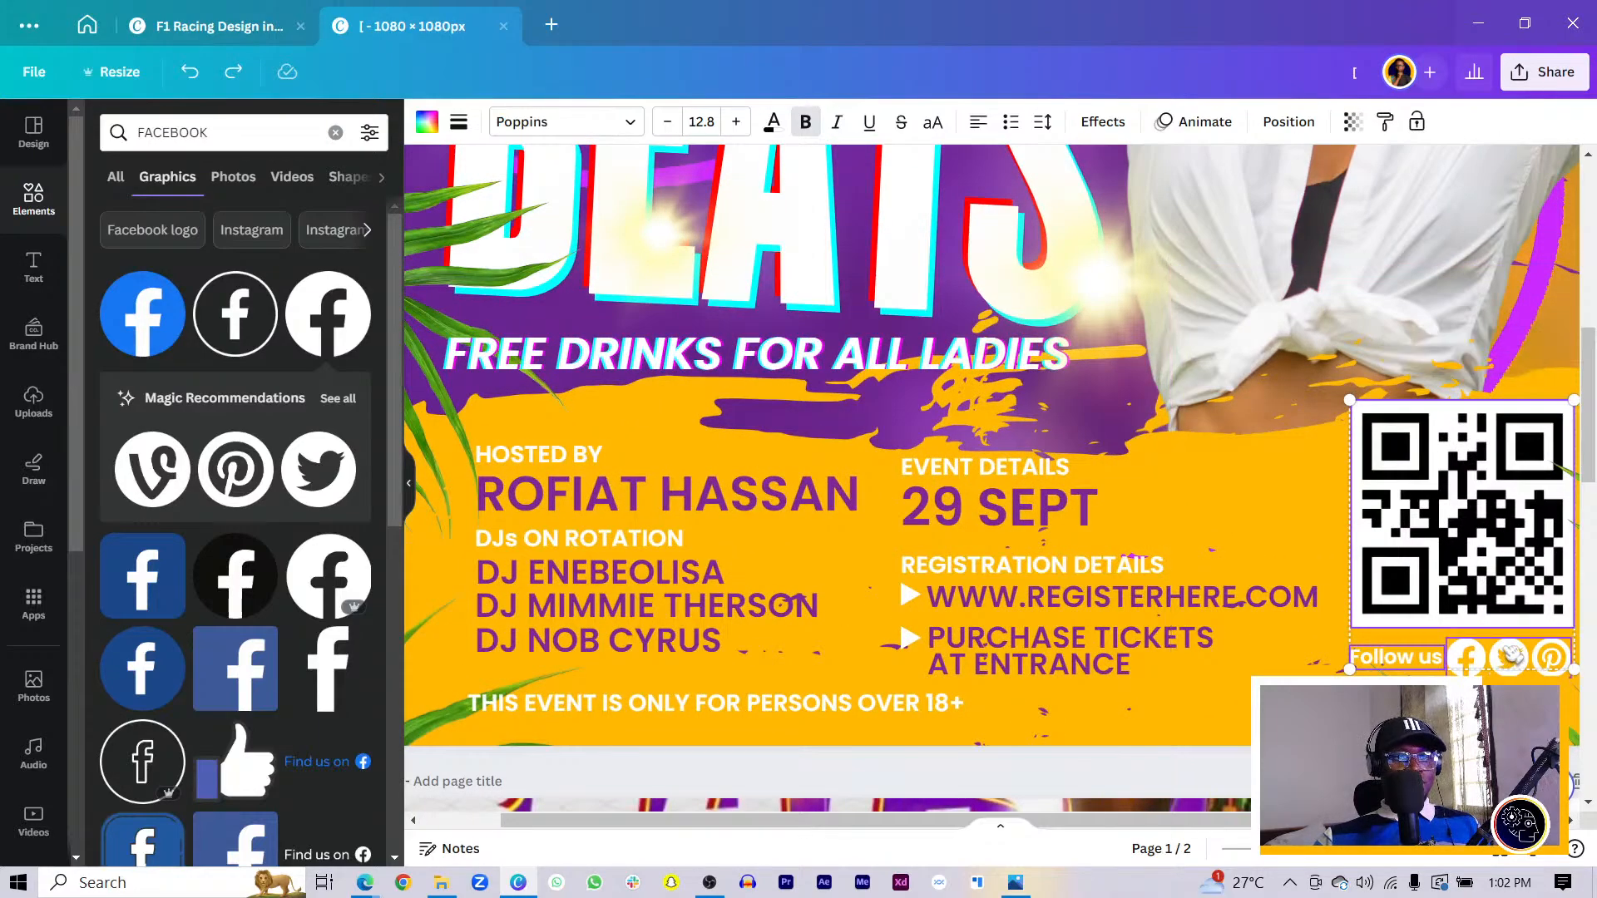
{"action": "left_click_drag", "start_coordinate": [1448, 571], "coordinate": [1449, 607]}
- Move the social icons down beside the Follow us label
{"action": "left_click", "coordinate": [1518, 668]}
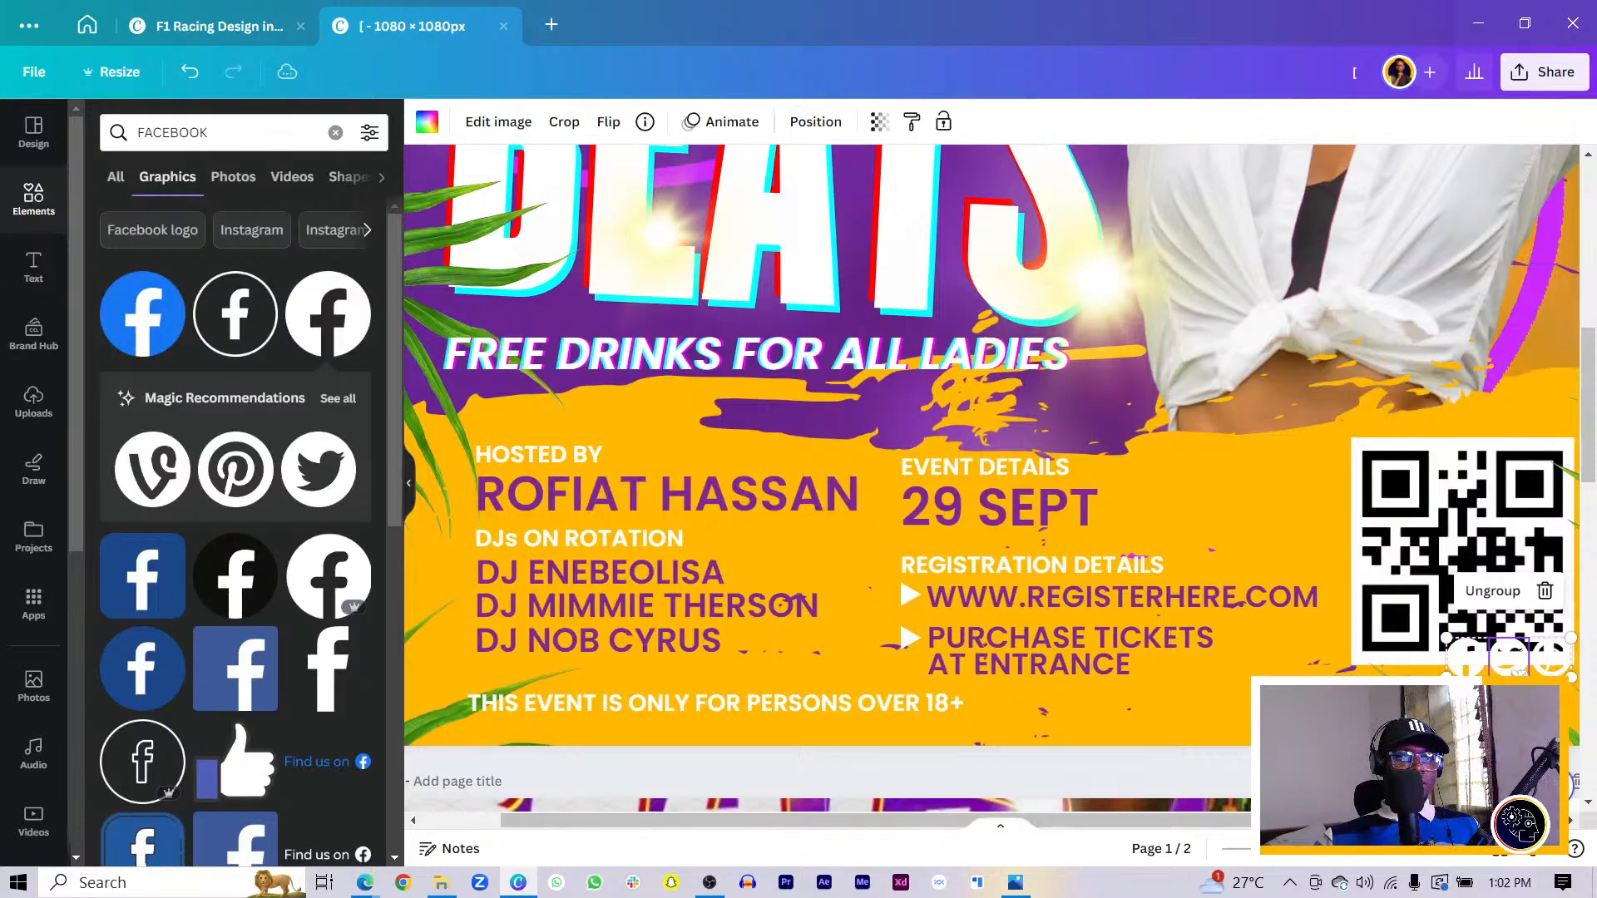
{"action": "left_click_drag", "start_coordinate": [1516, 664], "coordinate": [1516, 699]}
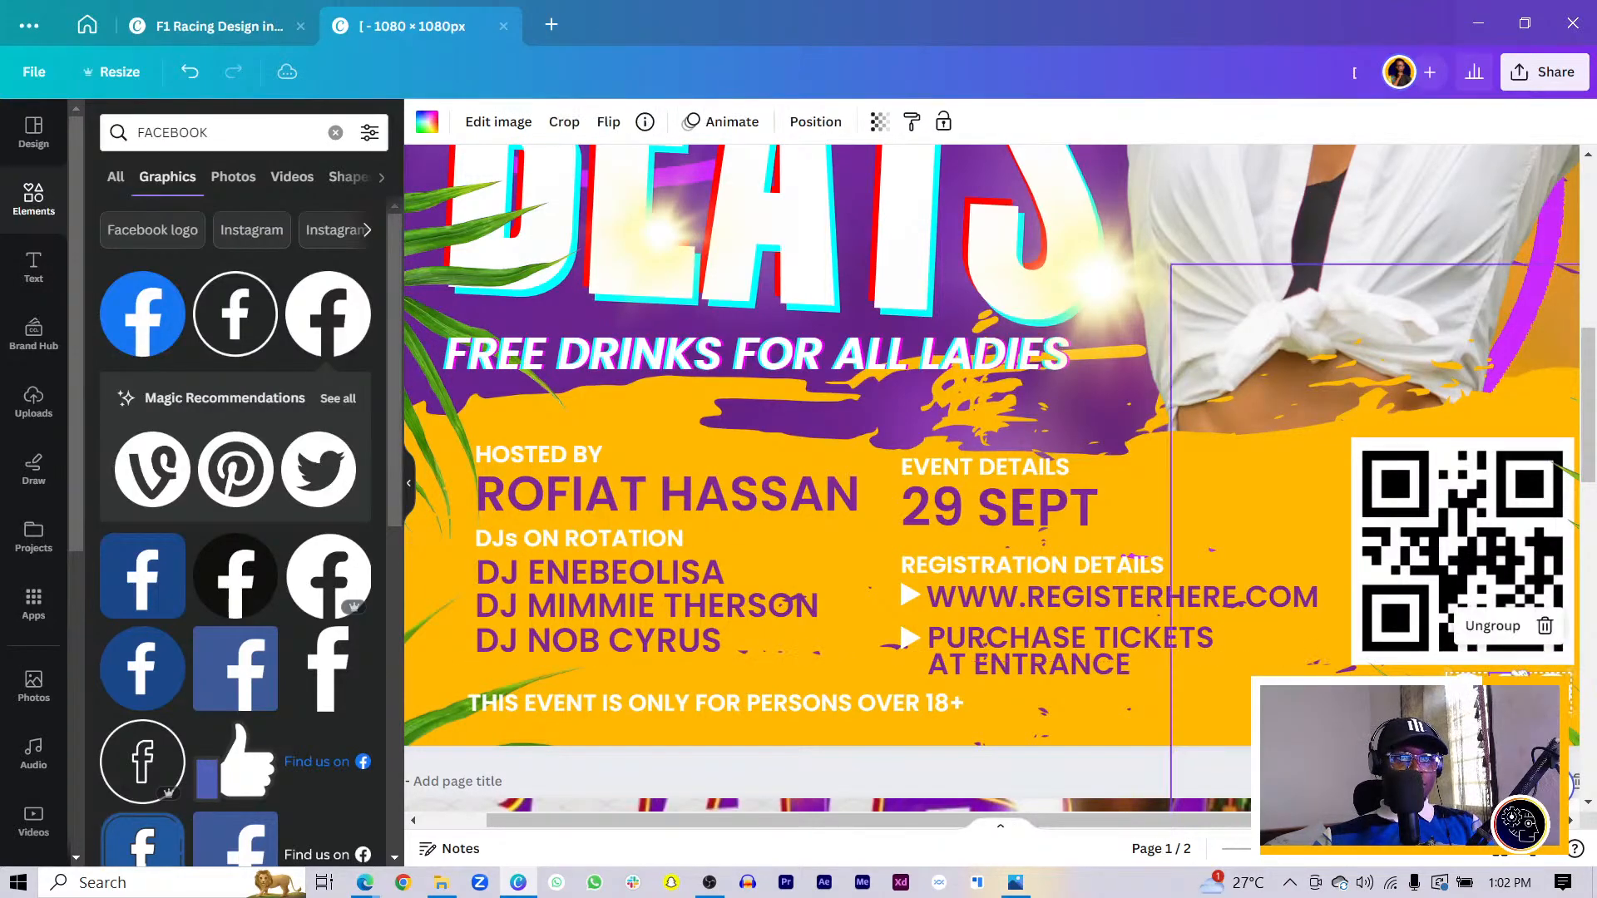
{"action": "key", "text": "ctrl+minus"}
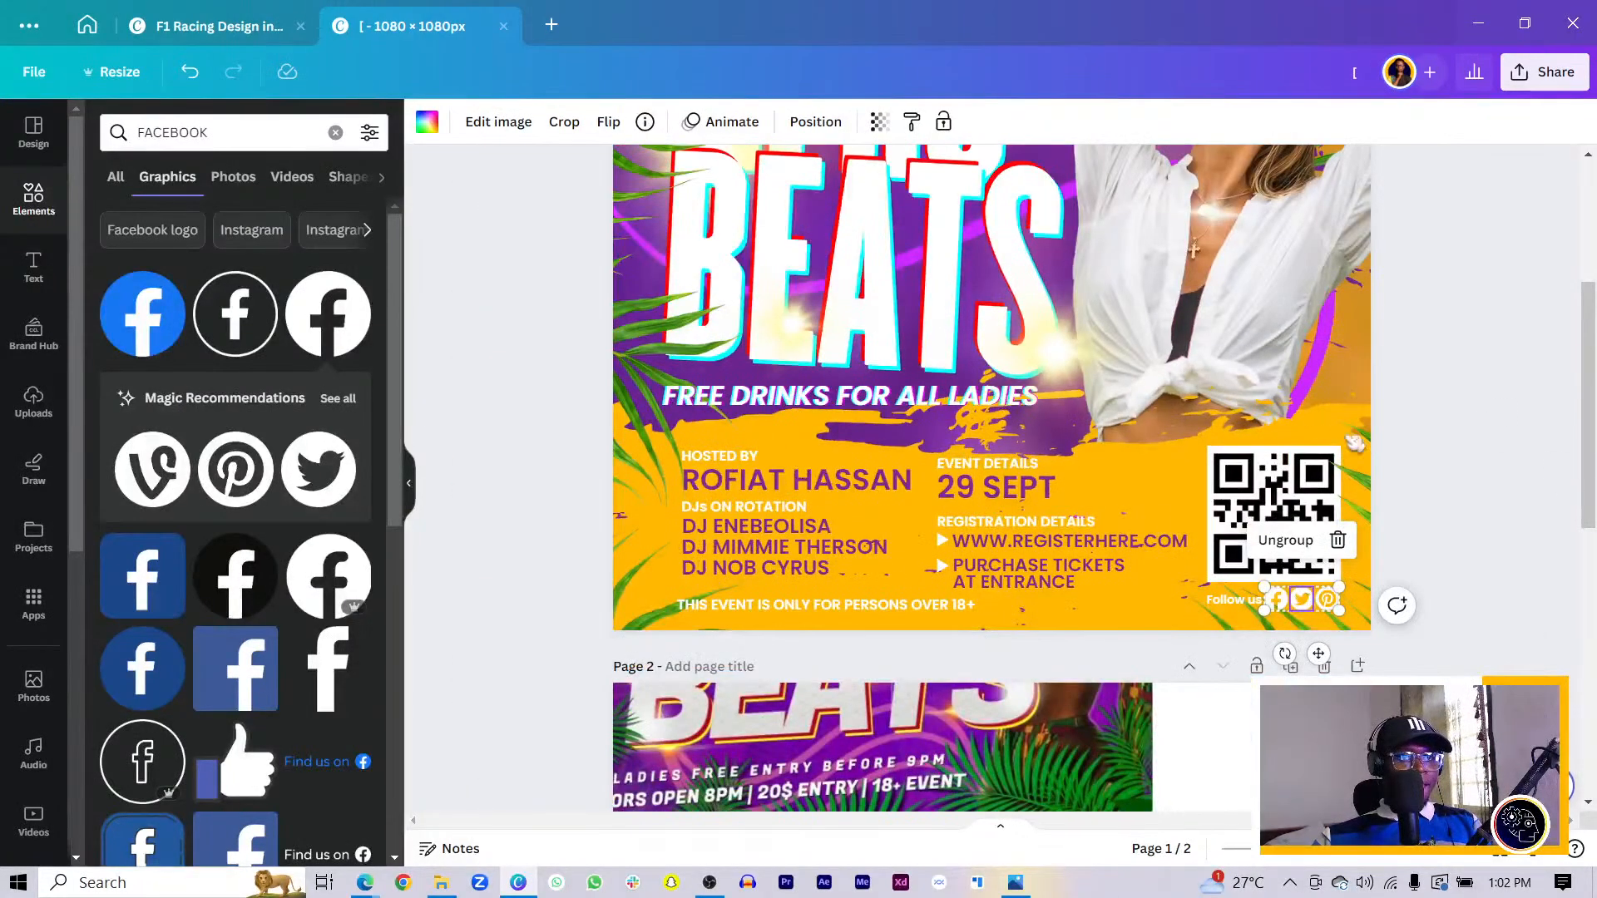
{"action": "left_click", "coordinate": [1354, 443]}
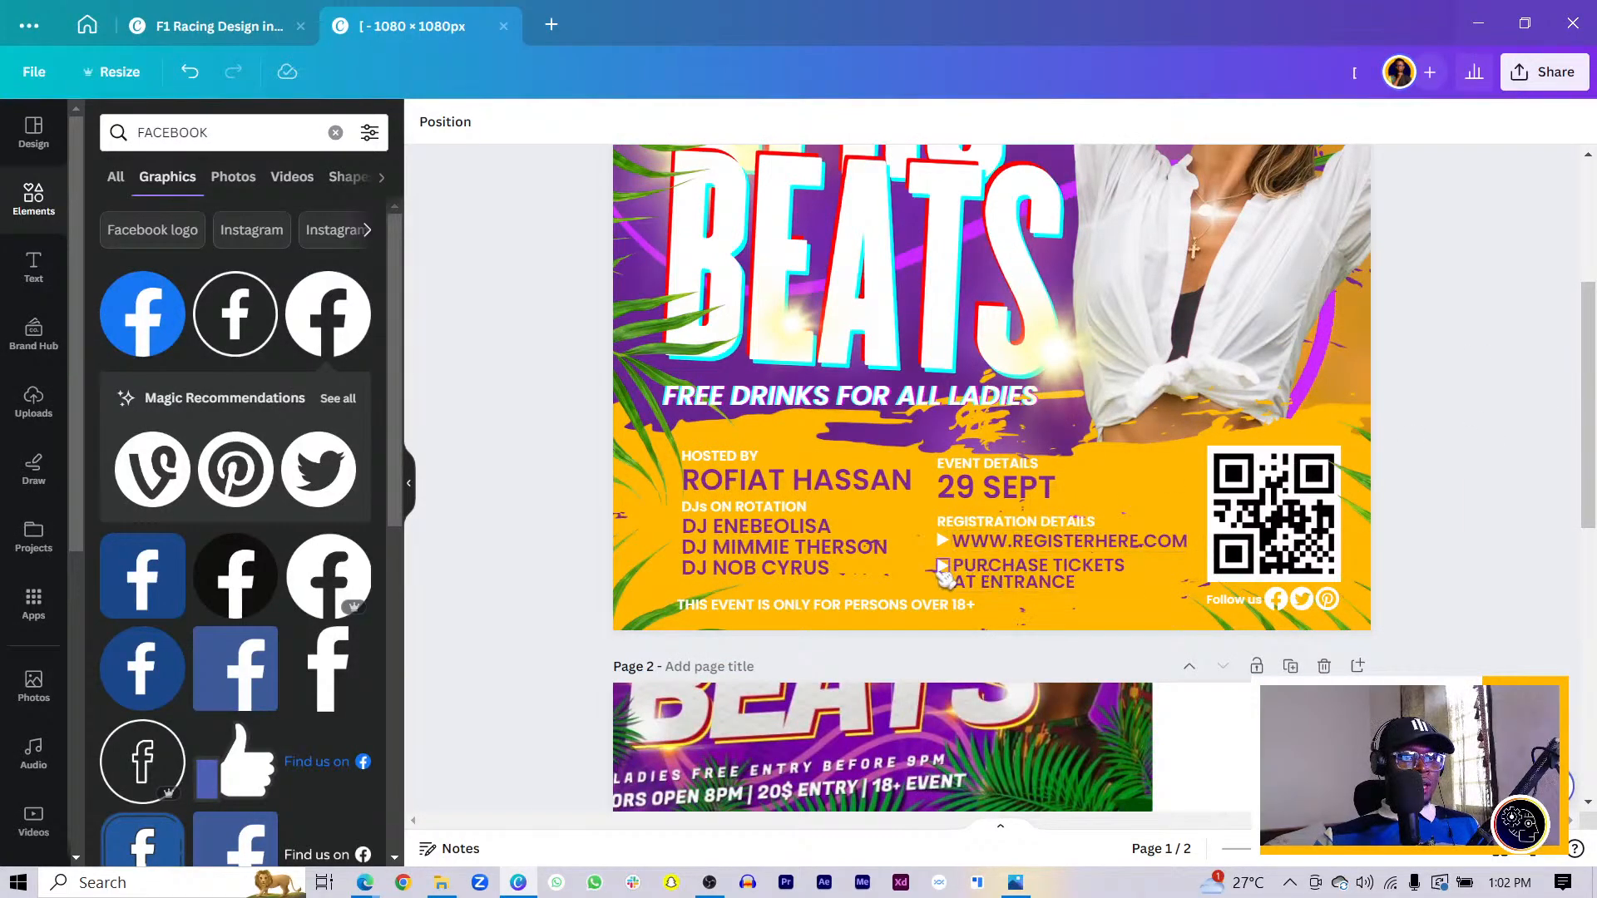
{"action": "key", "text": "ctrl+minus"}
{"action": "scroll", "coordinate": [946, 573], "scroll_direction": "up", "scroll_amount": 1}
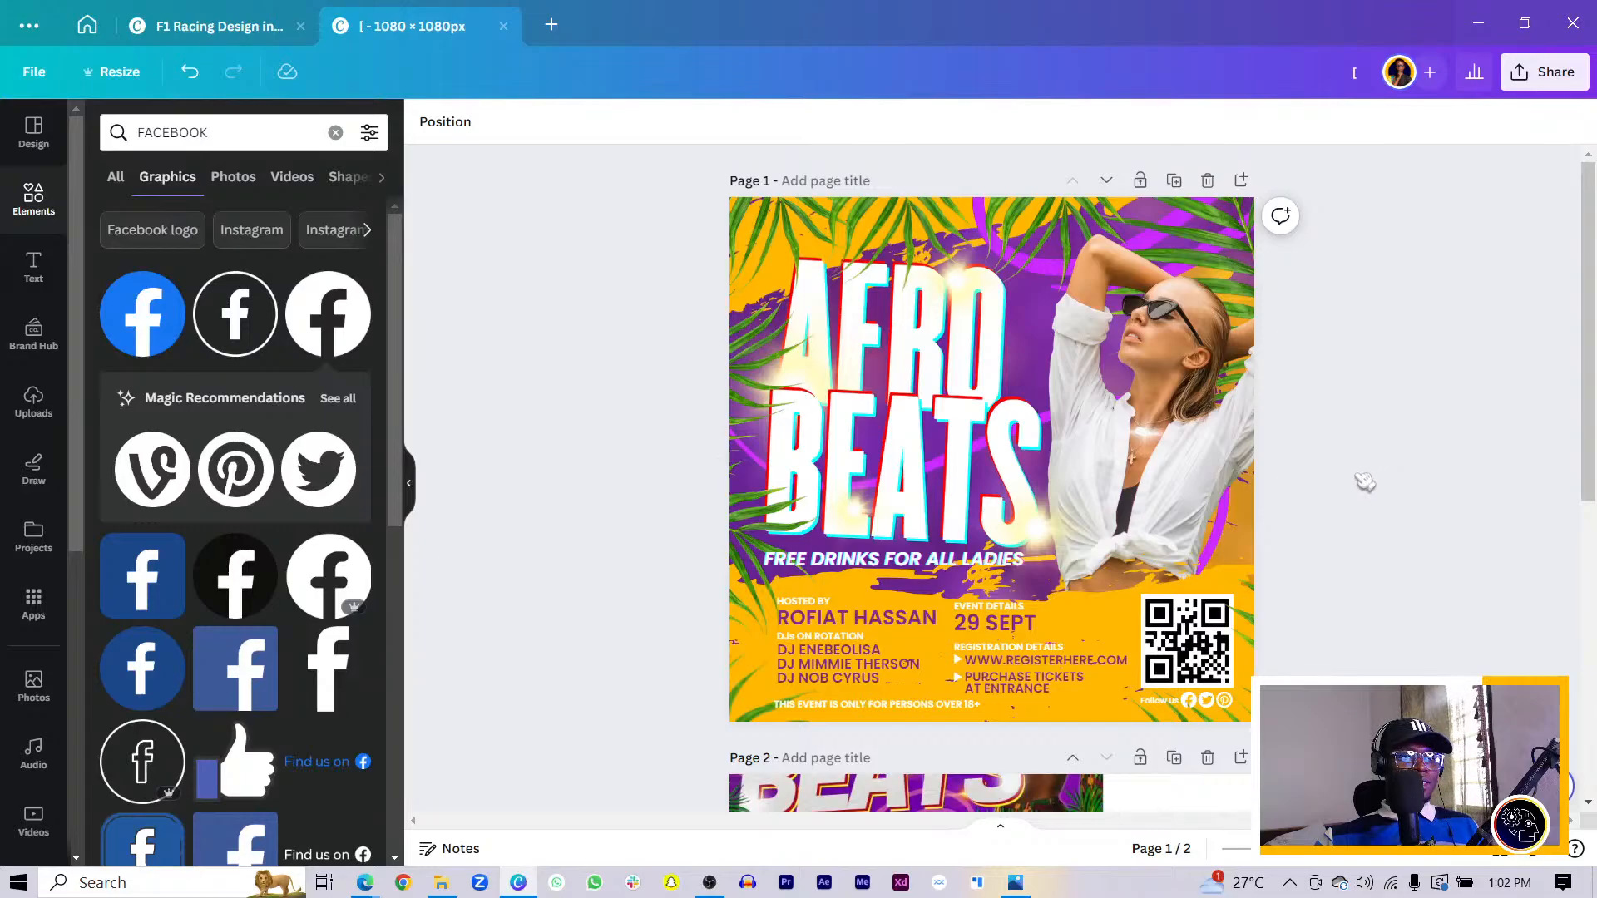
{"action": "scroll", "coordinate": [1364, 481], "scroll_direction": "down", "scroll_amount": 5}
- Set page 2's flyer image as the page background
{"action": "left_click", "coordinate": [915, 516]}
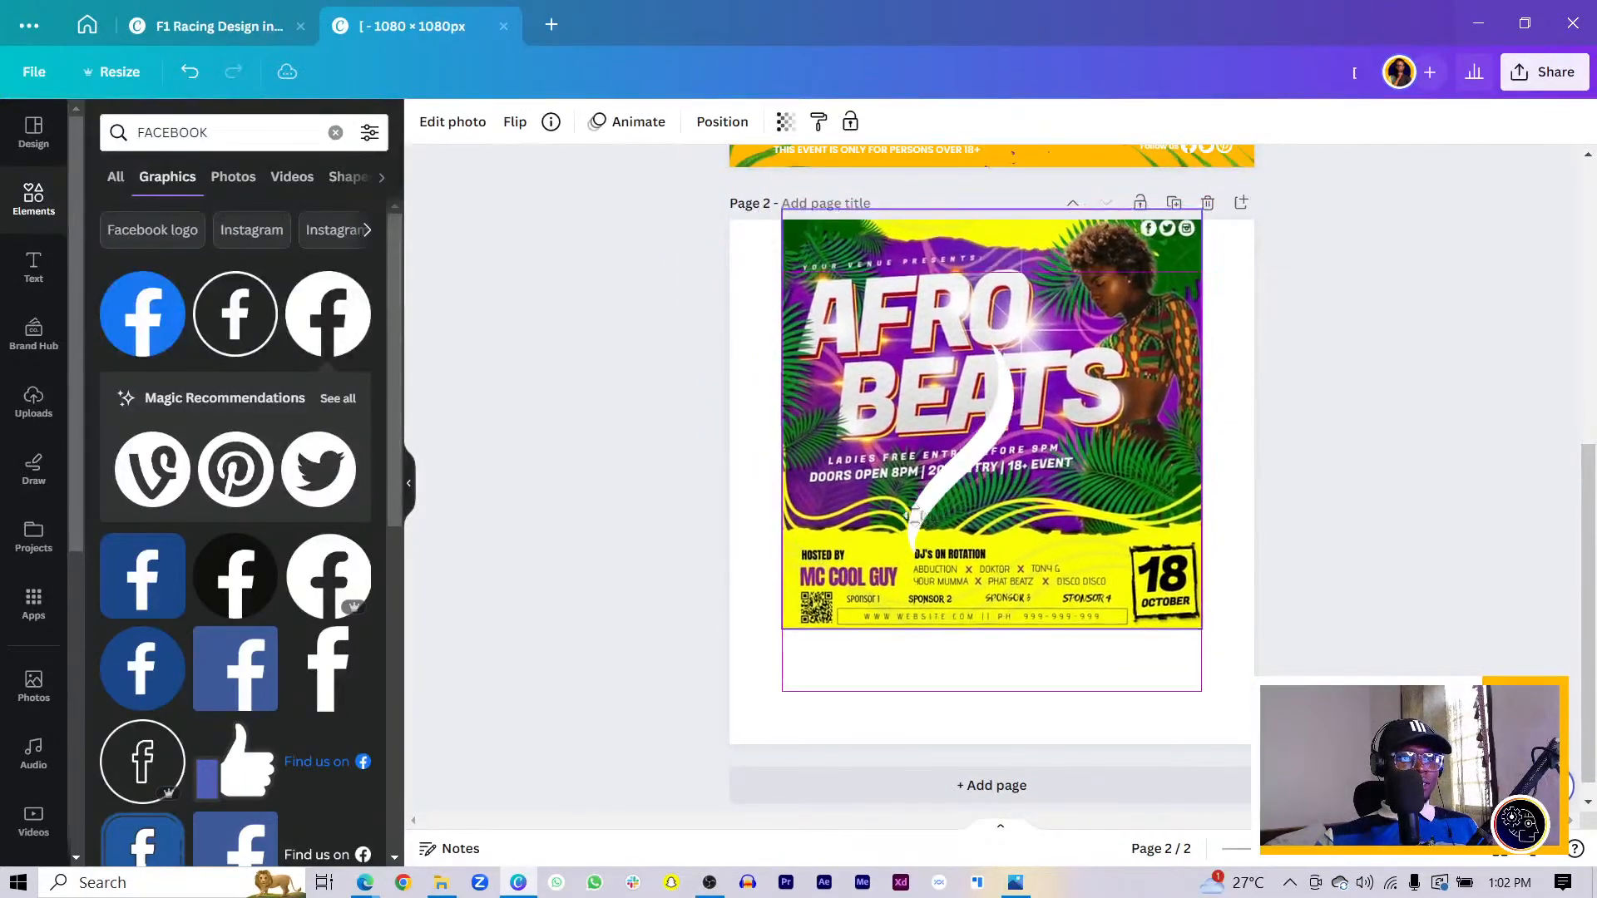
{"action": "left_click", "coordinate": [930, 487]}
{"action": "key", "text": "Escape"}
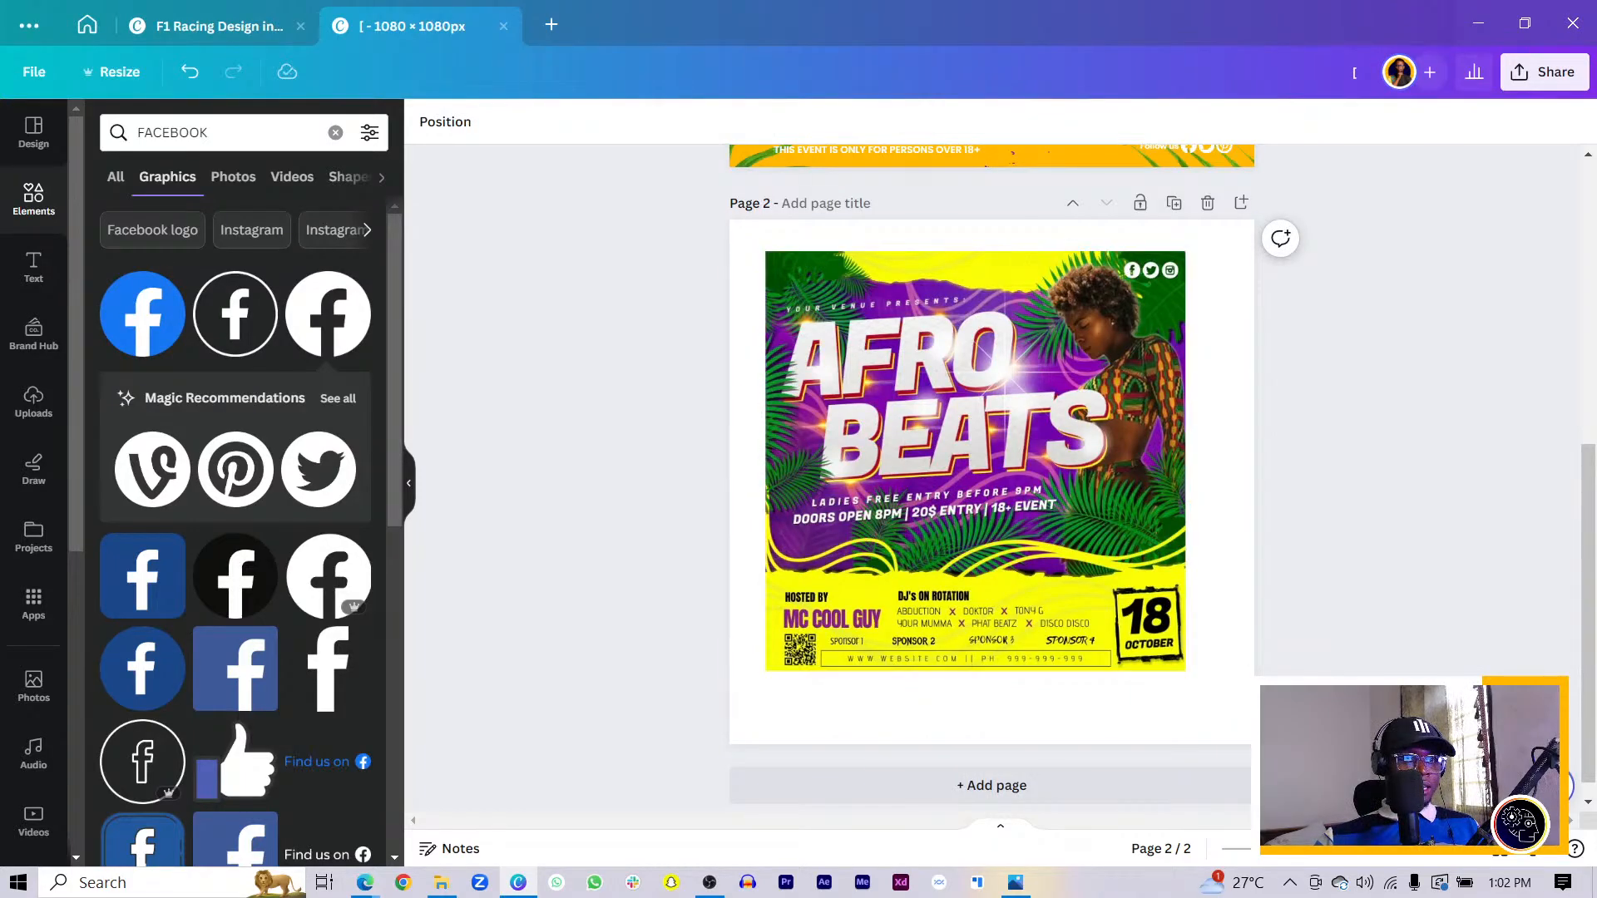
{"action": "scroll", "coordinate": [1275, 640], "scroll_direction": "up", "scroll_amount": 5}
{"action": "scroll", "coordinate": [1165, 582], "scroll_direction": "down", "scroll_amount": 3}
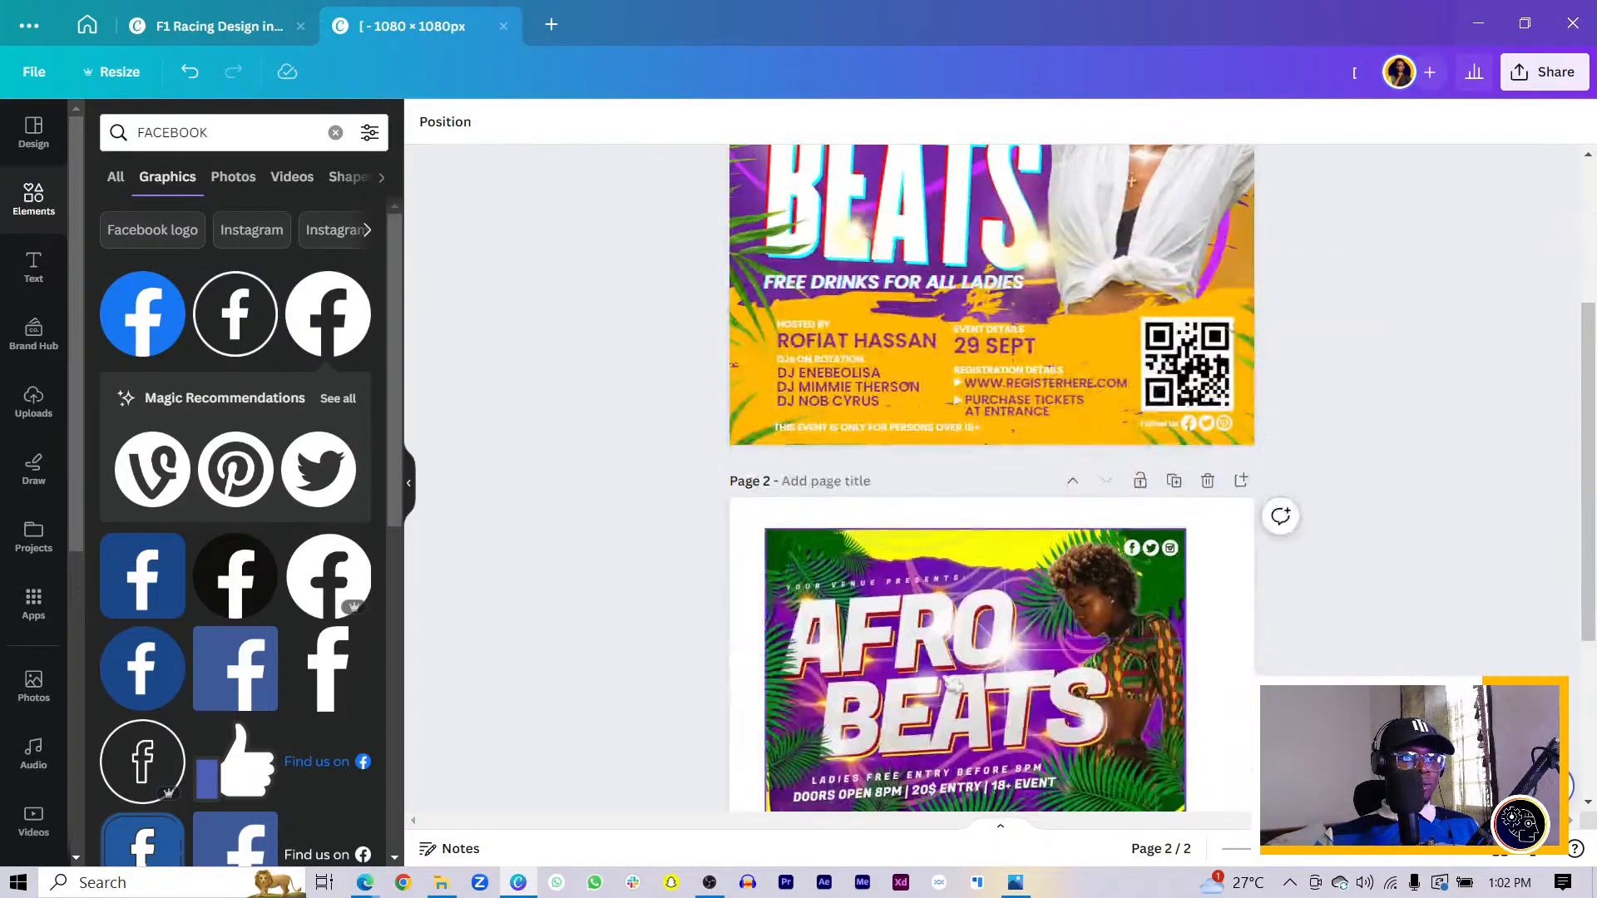
{"action": "right_click", "coordinate": [940, 687]}
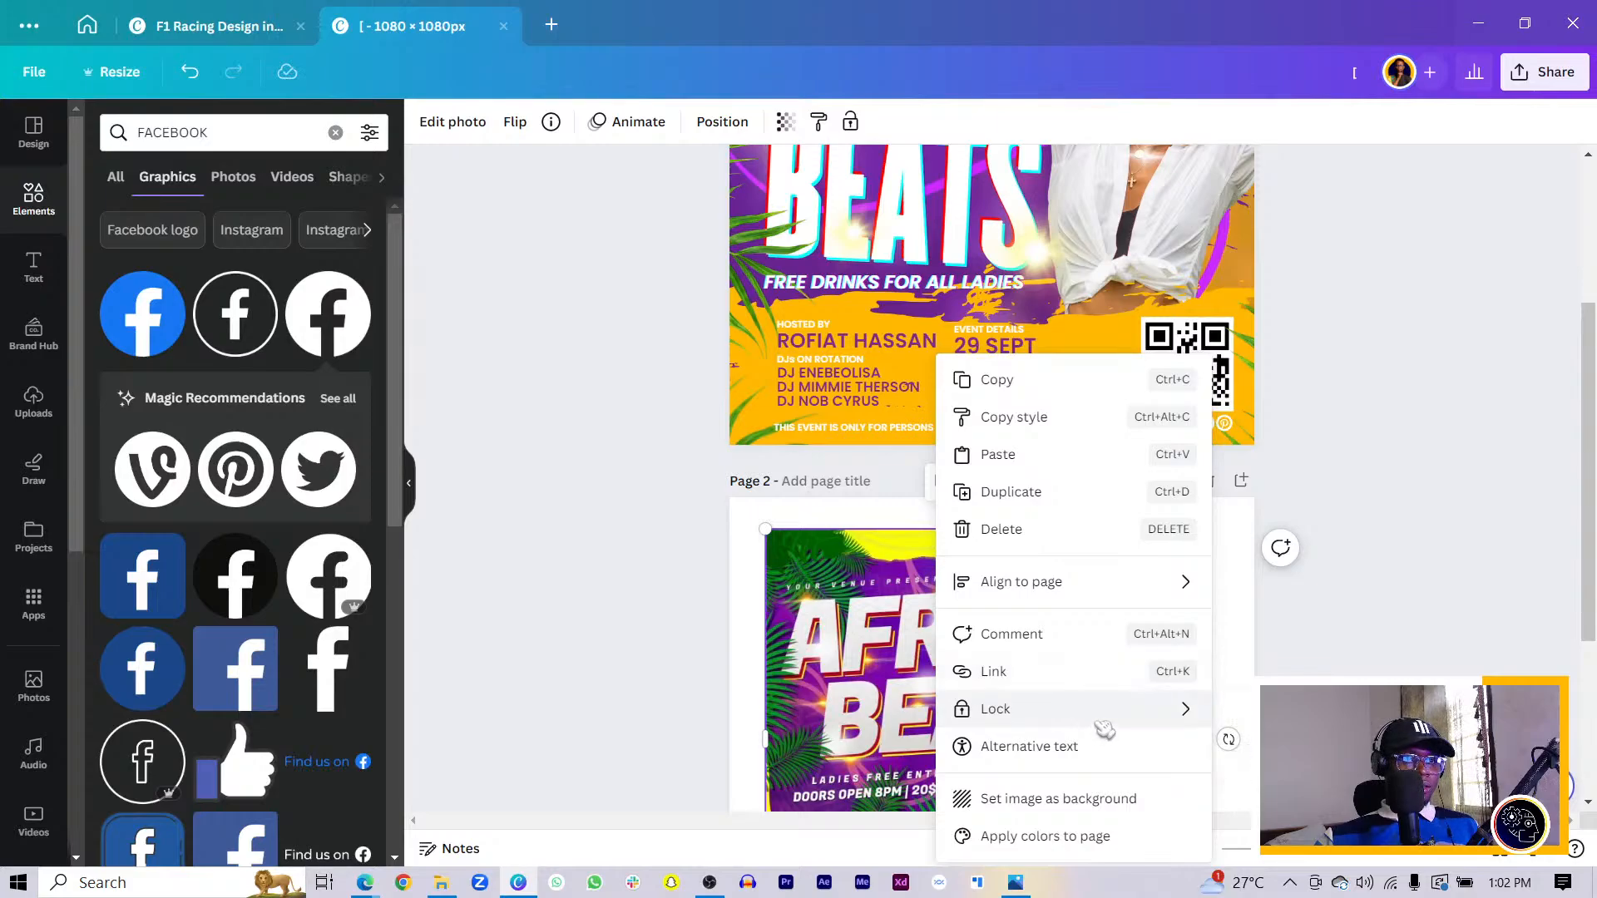
{"action": "left_click", "coordinate": [1088, 798]}
{"action": "scroll", "coordinate": [1358, 649], "scroll_direction": "down", "scroll_amount": 3}
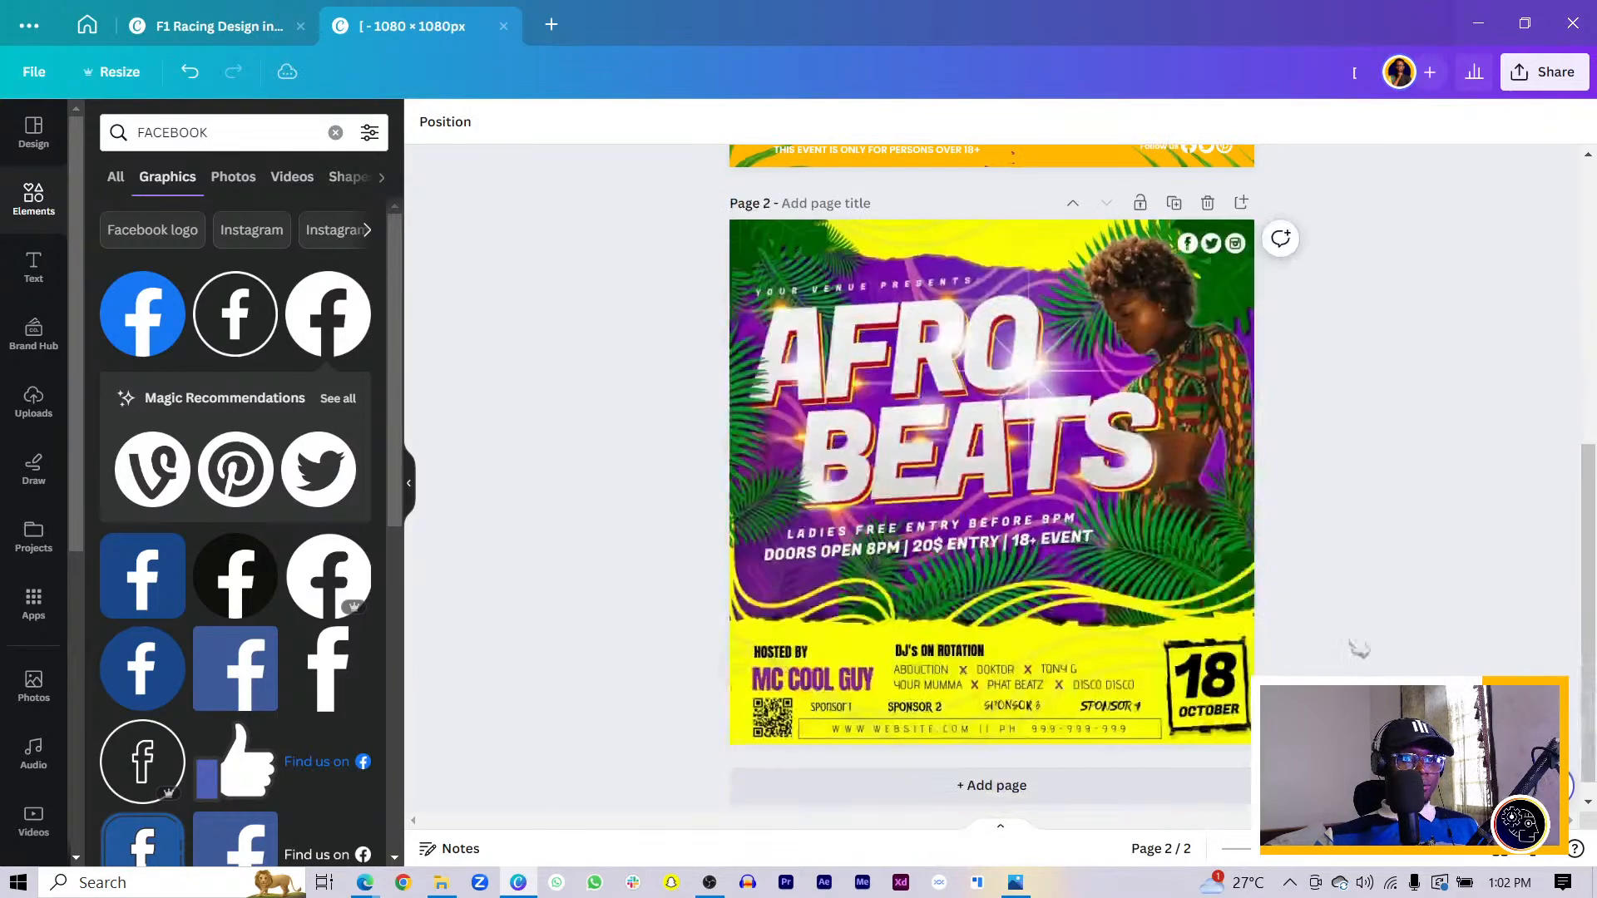
{"action": "scroll", "coordinate": [774, 555], "scroll_direction": "up", "scroll_amount": 5}
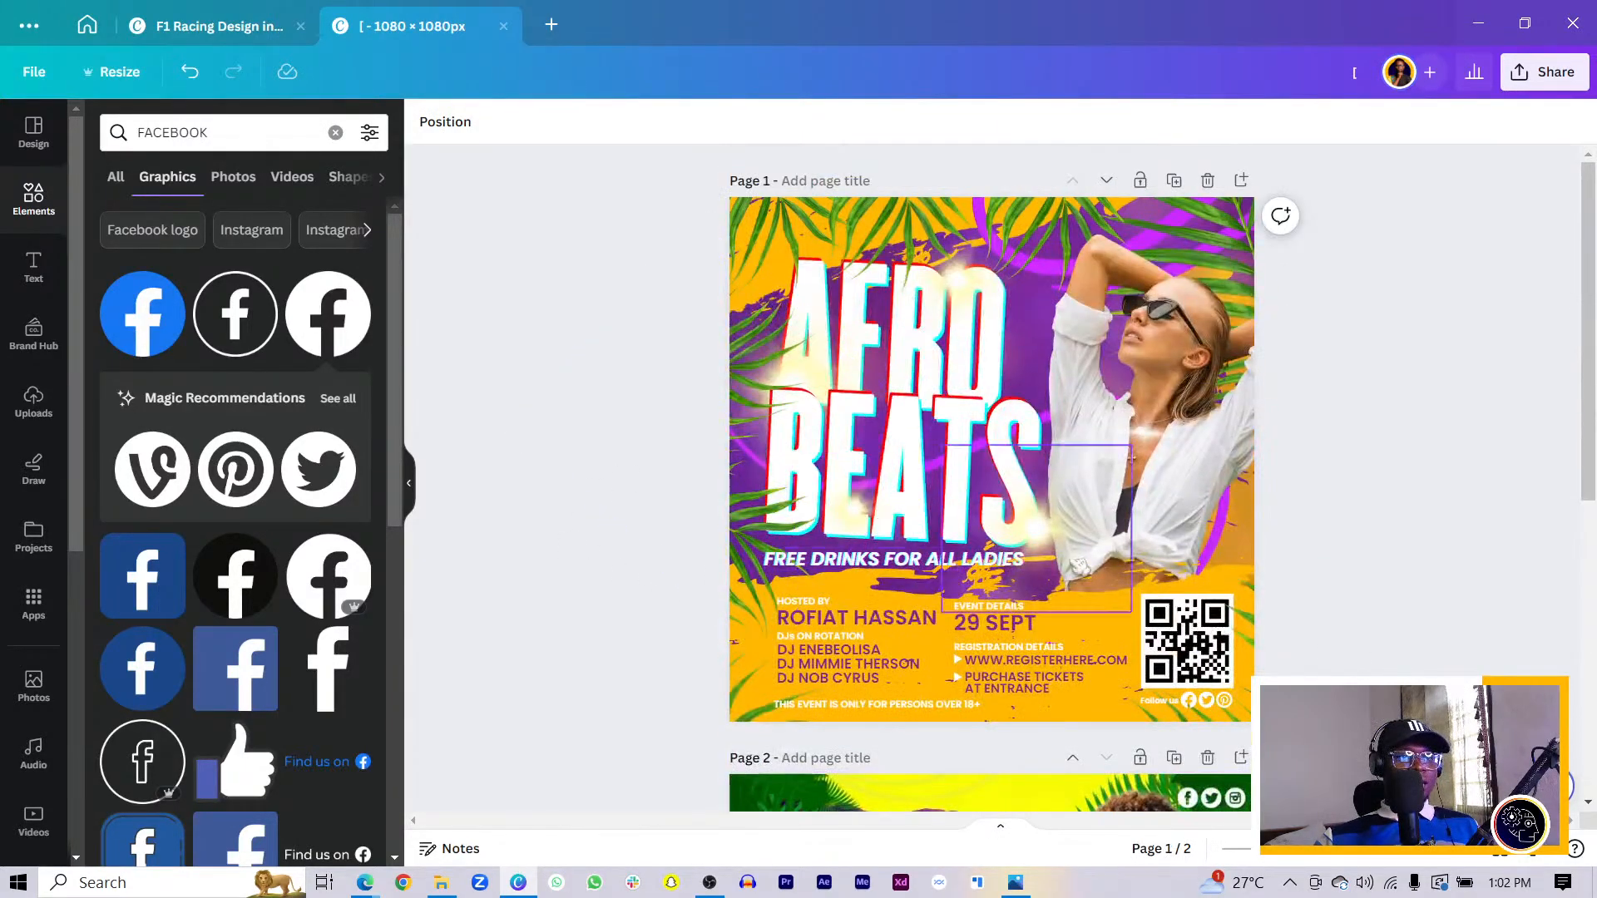
{"action": "left_click", "coordinate": [1163, 450]}
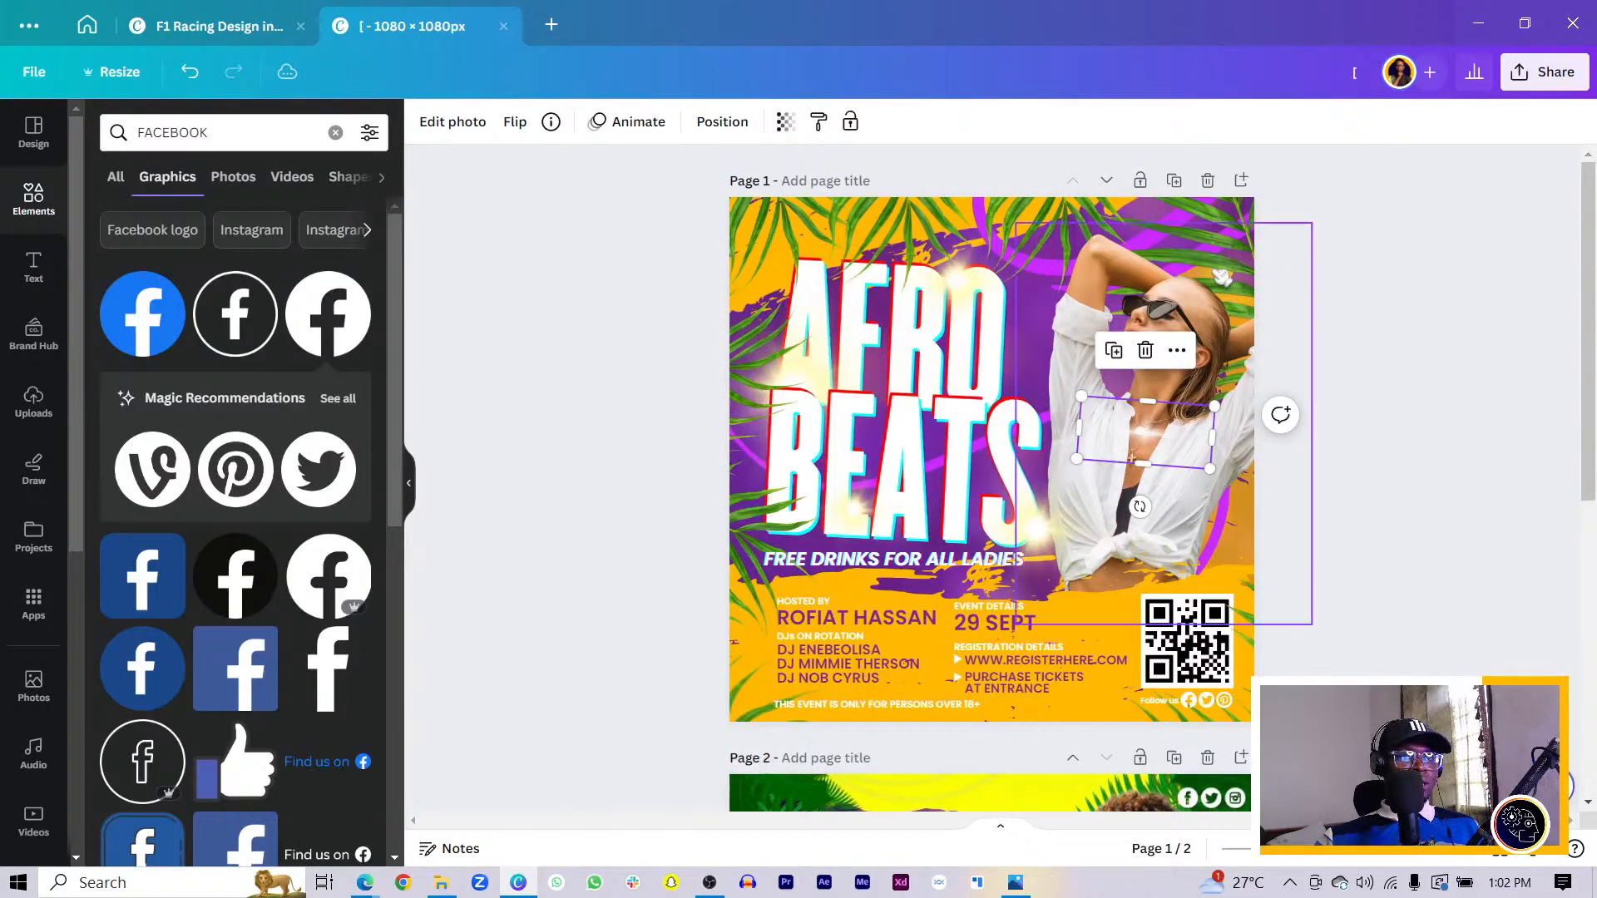
- Warm the woman photo's temperature and set brightness 10 and contrast 46 in Adjust
{"action": "left_click", "coordinate": [1195, 299]}
{"action": "left_click", "coordinate": [440, 122]}
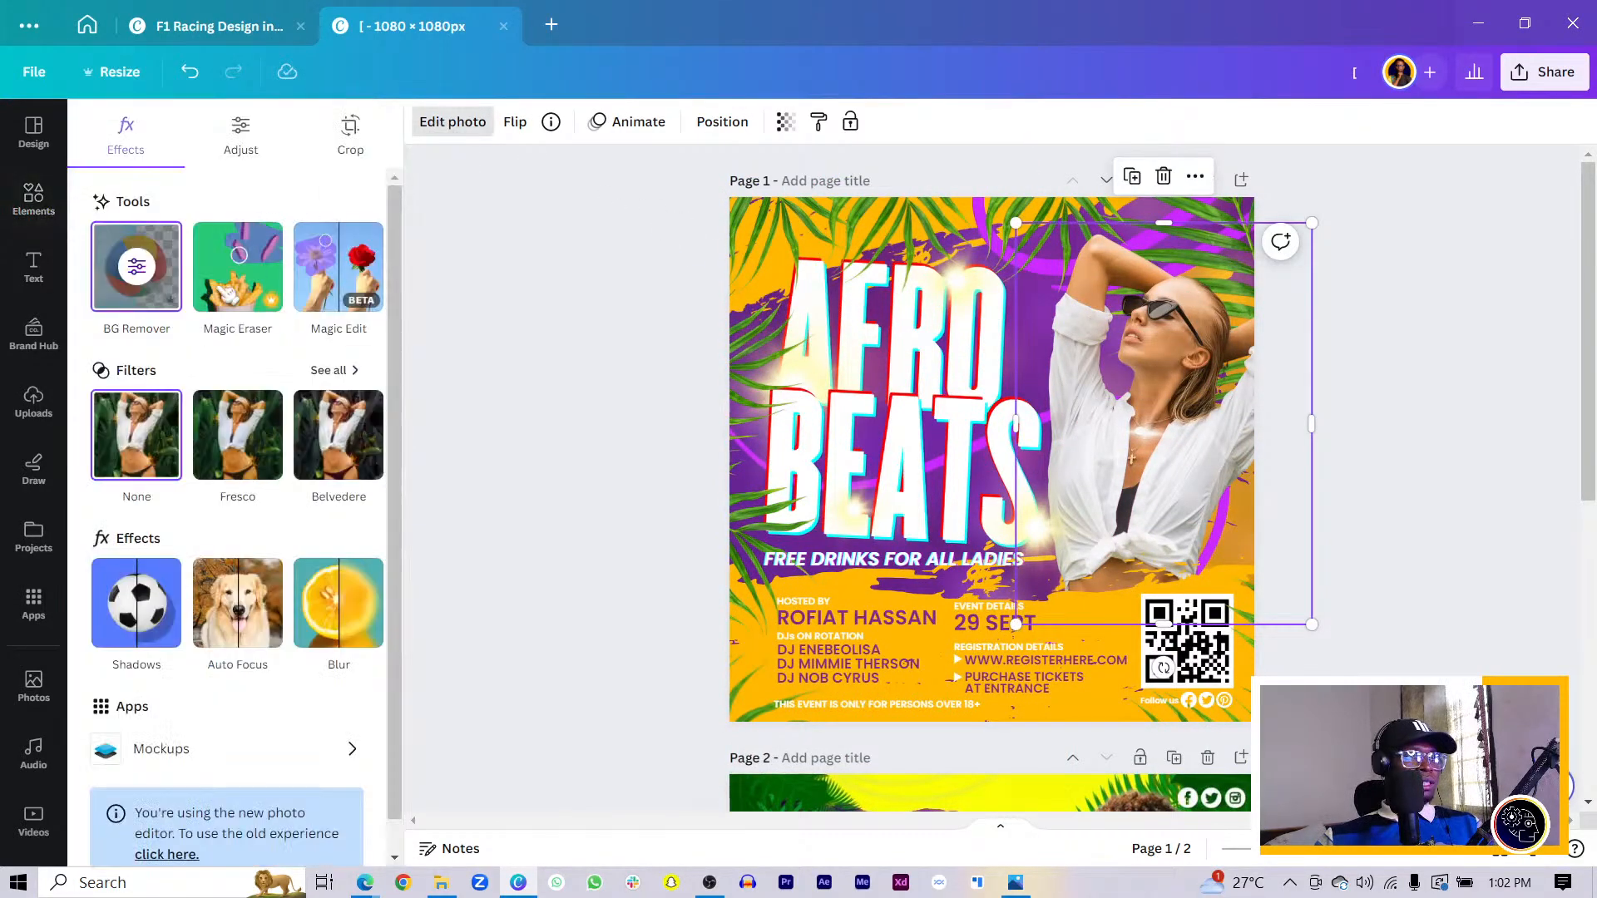
{"action": "left_click", "coordinate": [266, 136]}
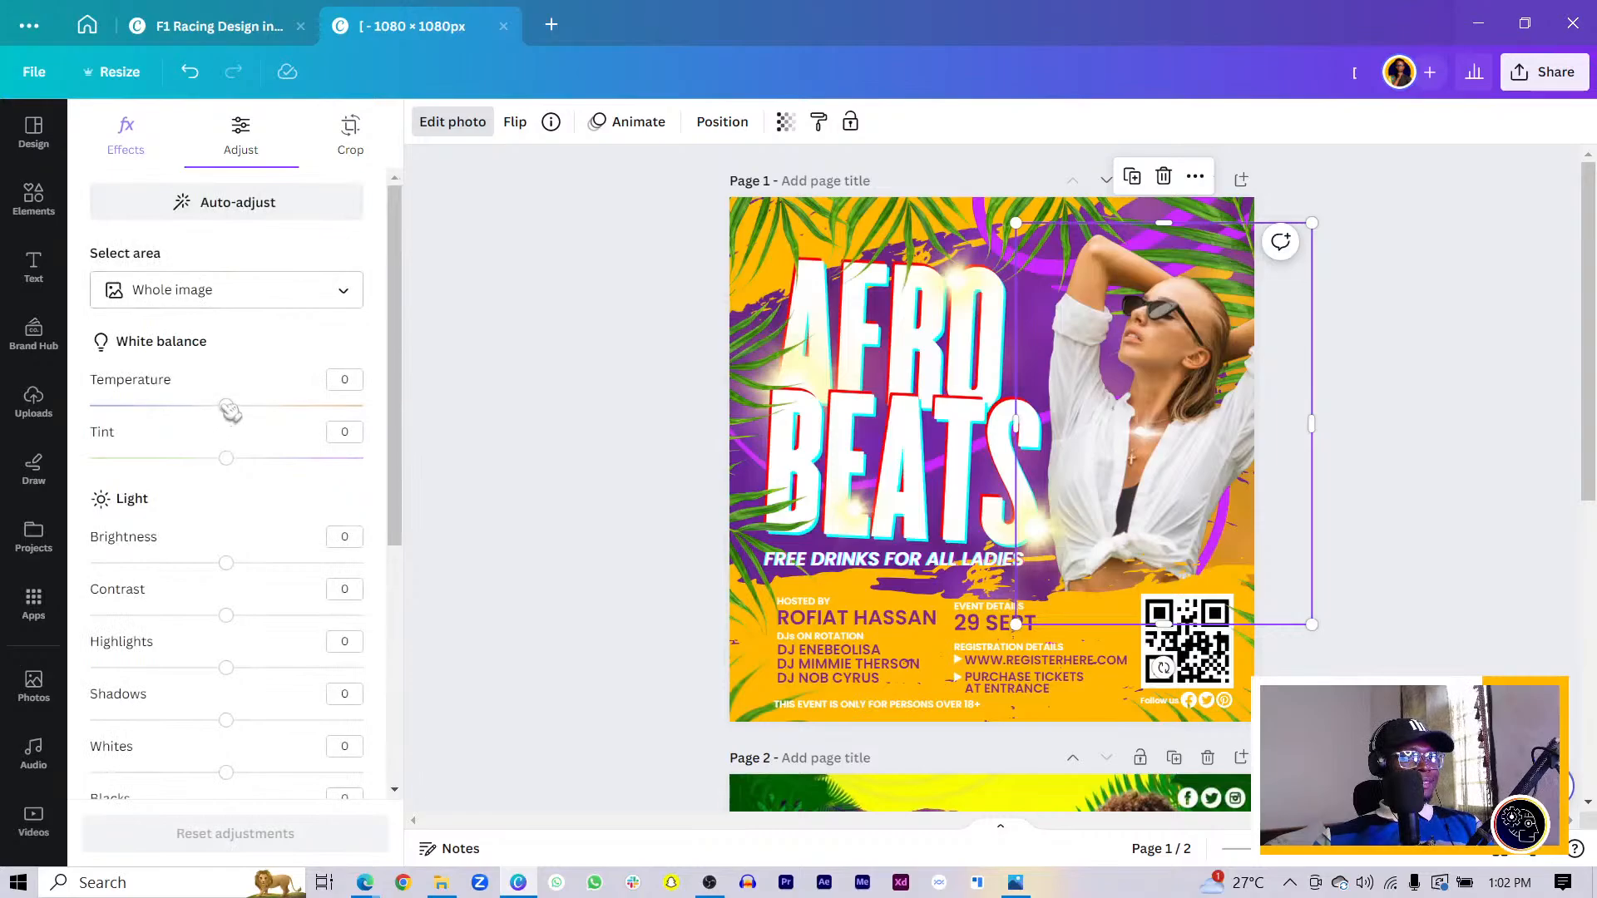
{"action": "left_click_drag", "start_coordinate": [228, 408], "coordinate": [250, 470]}
{"action": "left_click_drag", "start_coordinate": [232, 568], "coordinate": [242, 566]}
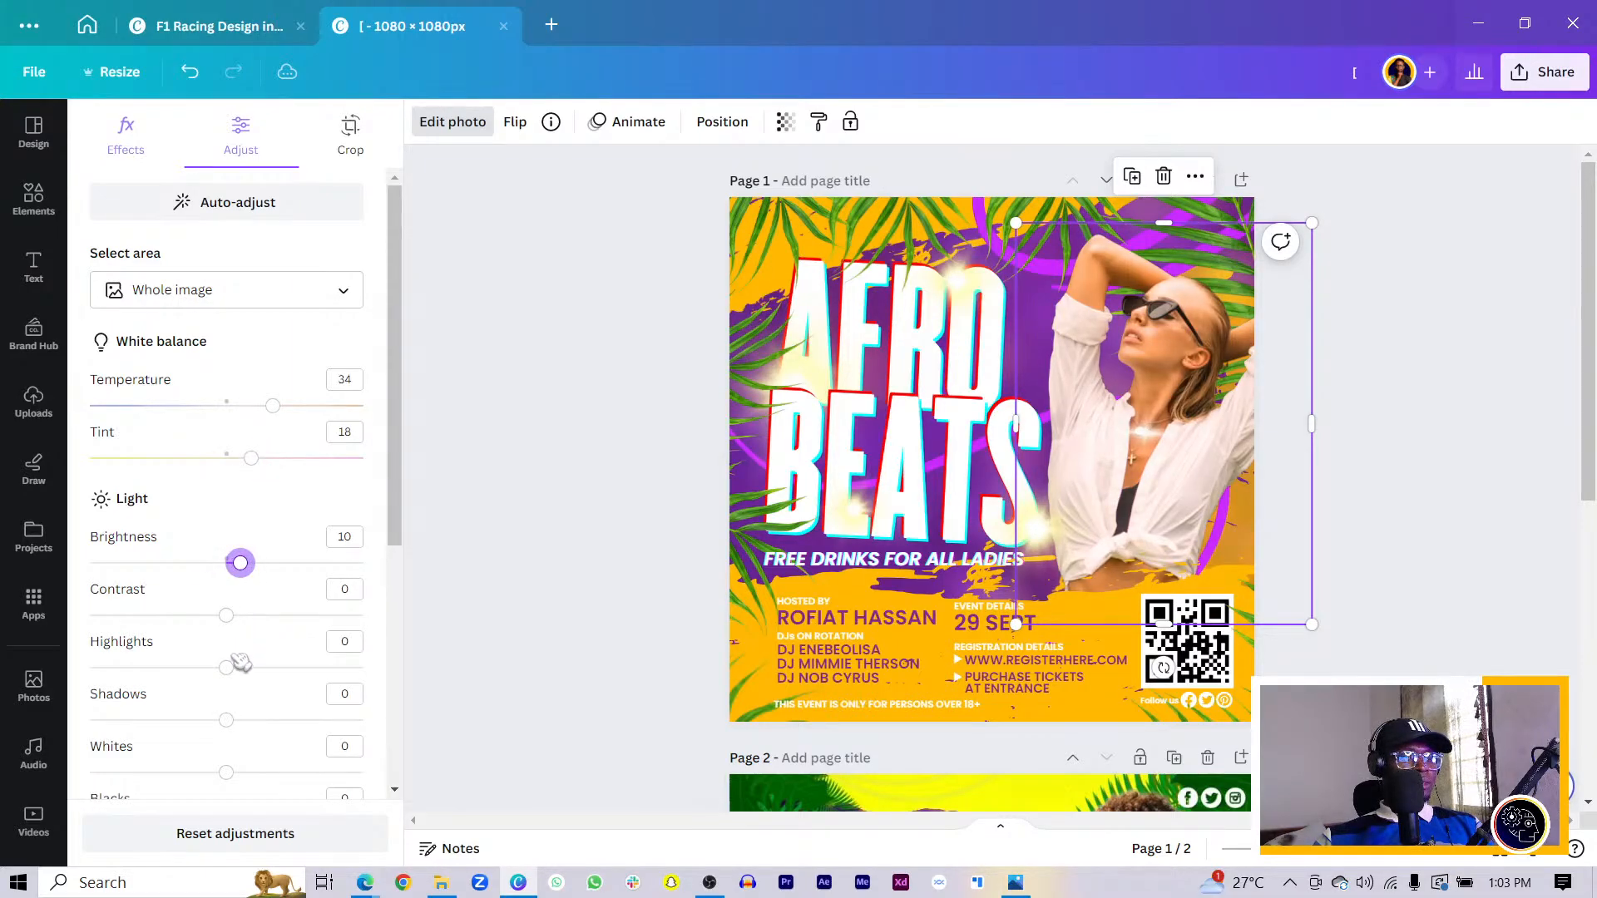
{"action": "left_click_drag", "start_coordinate": [236, 615], "coordinate": [292, 620]}
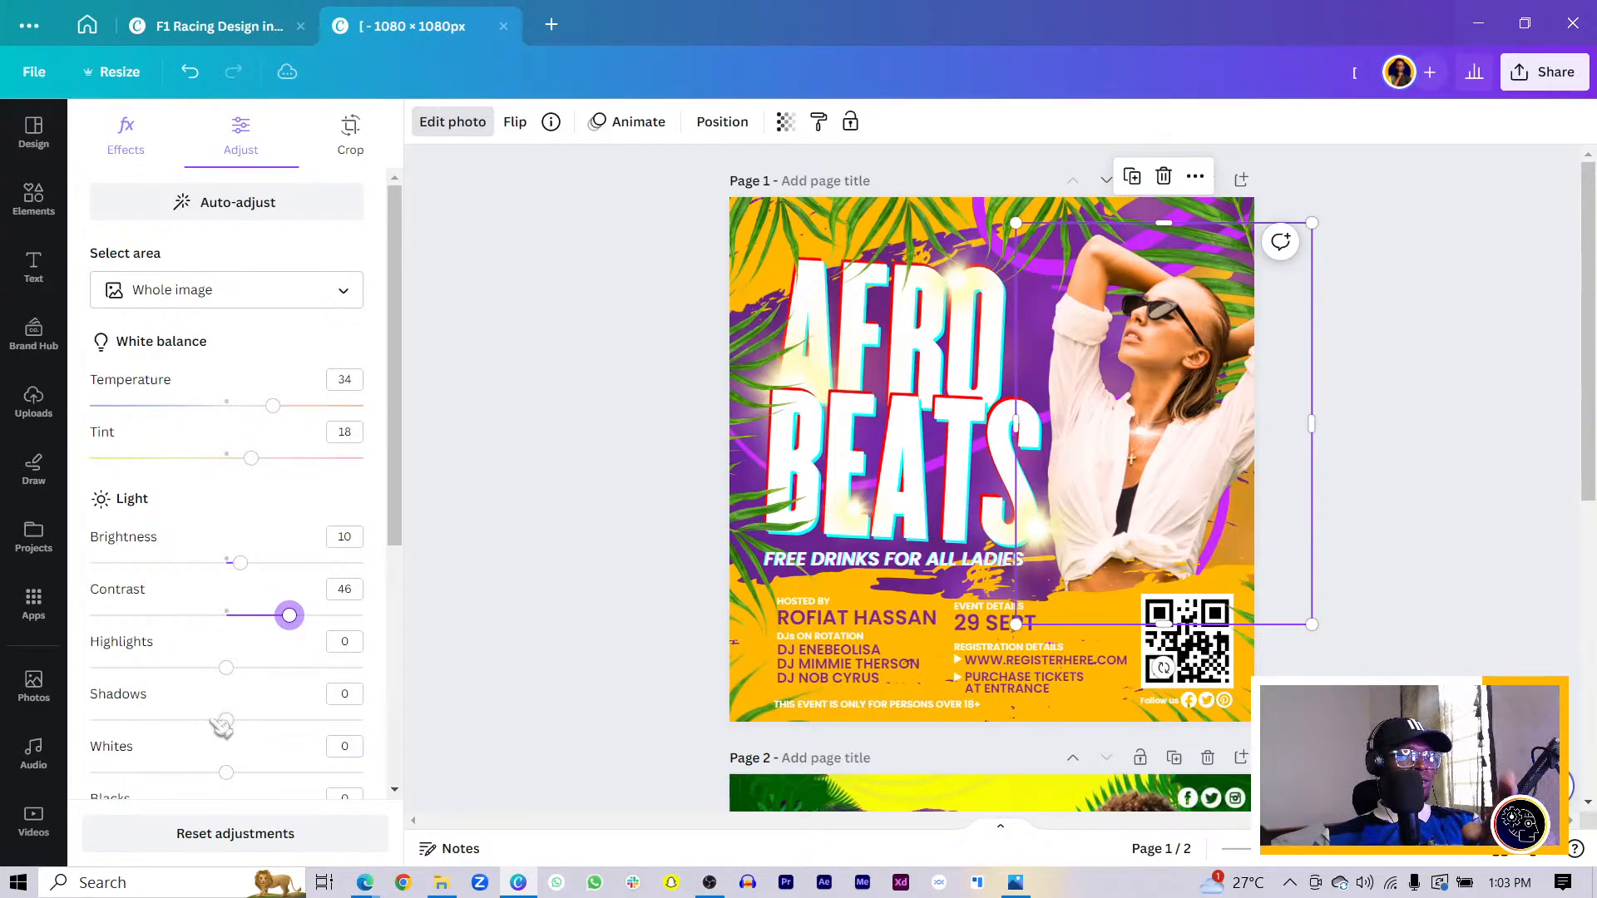
- Set the photo's shadows to 13, whites to -20 and blacks to 26
{"action": "left_click_drag", "start_coordinate": [228, 722], "coordinate": [254, 731]}
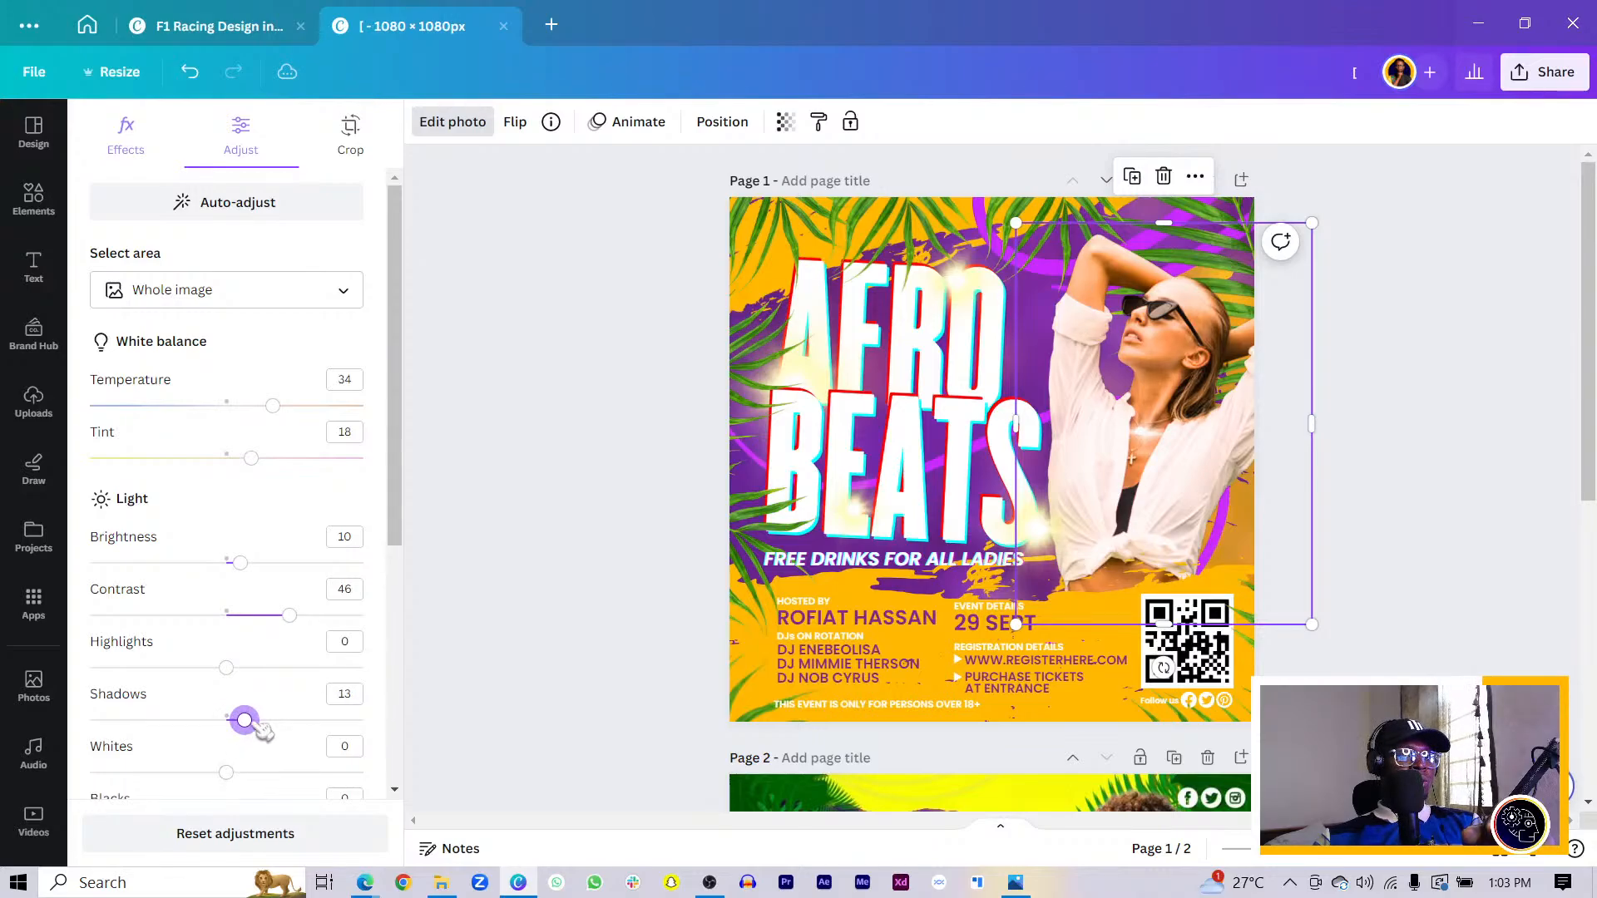
{"action": "left_click_drag", "start_coordinate": [226, 773], "coordinate": [201, 774]}
{"action": "scroll", "coordinate": [202, 775], "scroll_direction": "down", "scroll_amount": 3}
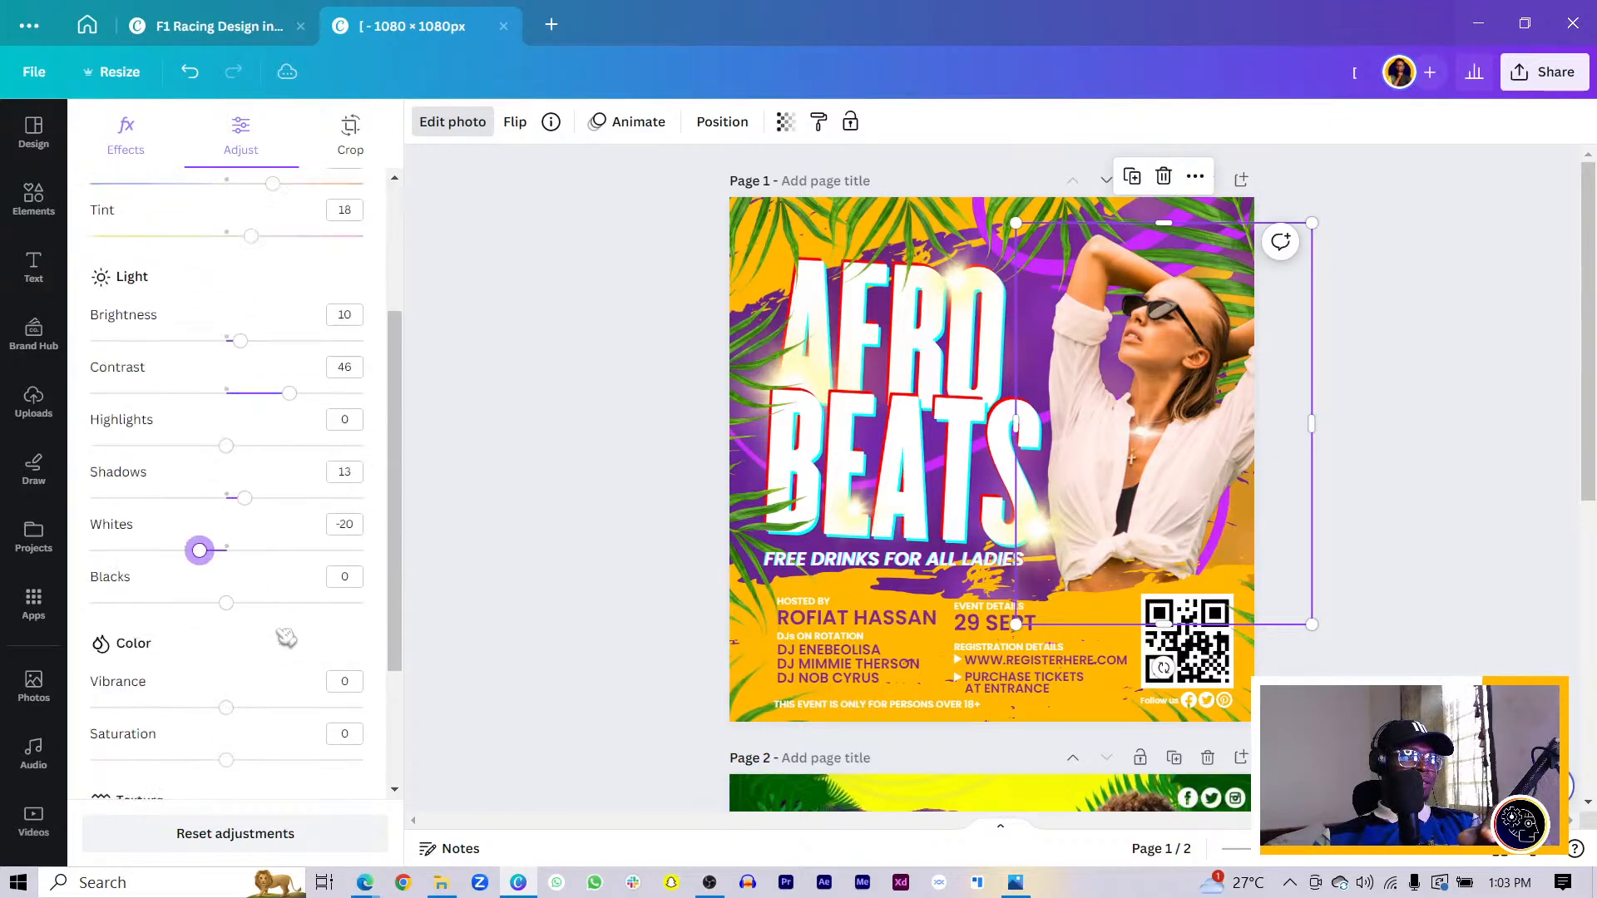
{"action": "left_click_drag", "start_coordinate": [228, 551], "coordinate": [264, 553]}
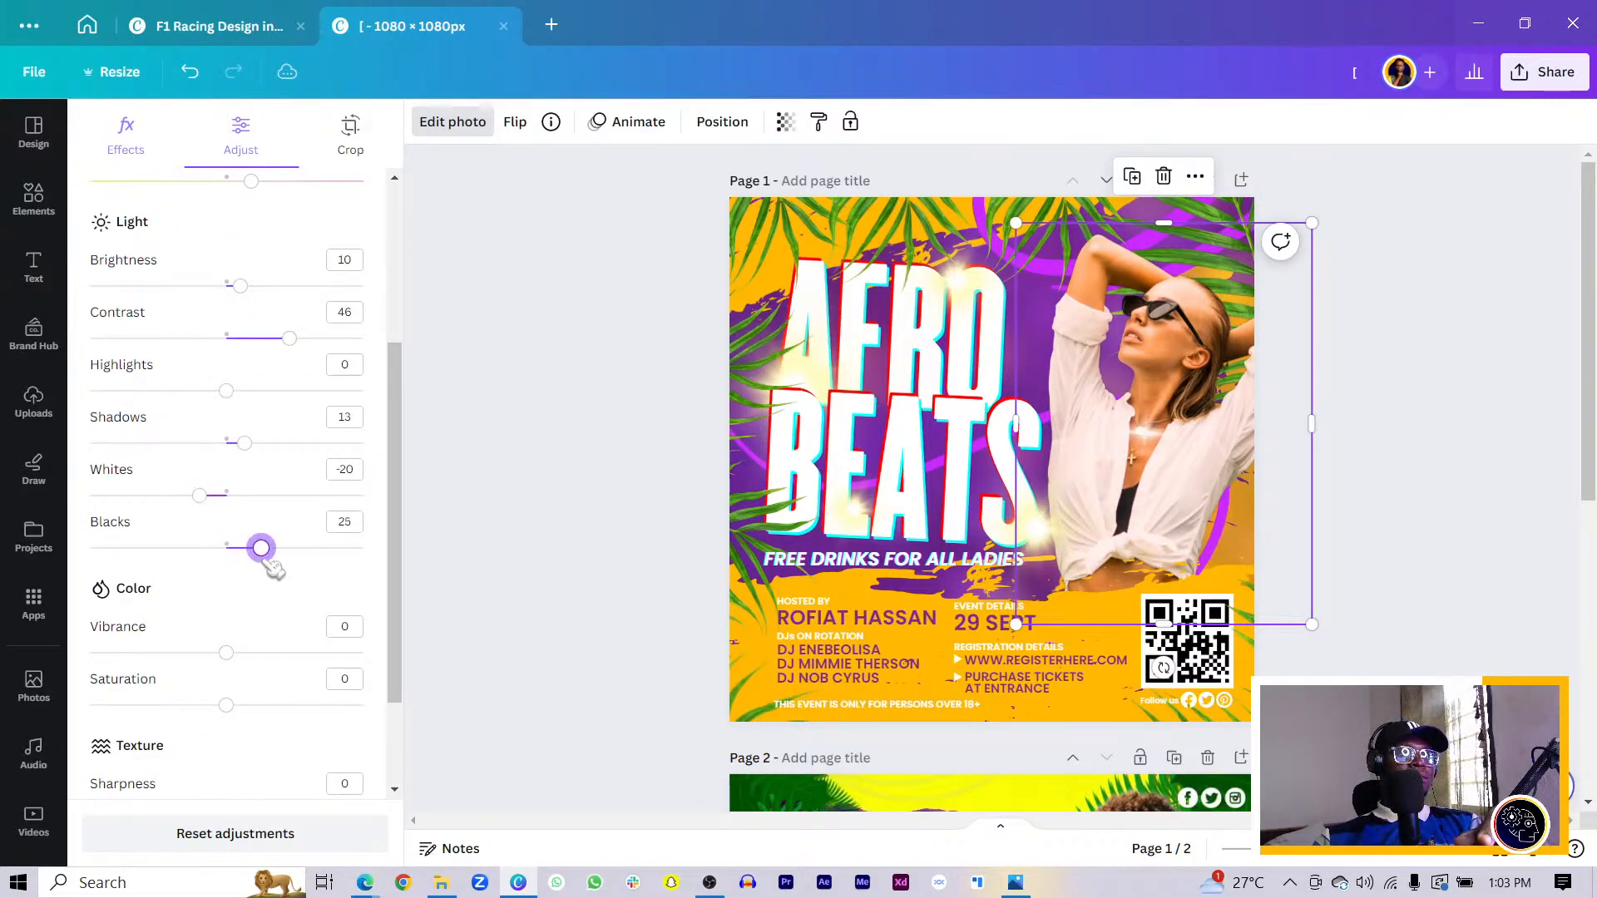
{"action": "scroll", "coordinate": [260, 589], "scroll_direction": "down", "scroll_amount": 2}
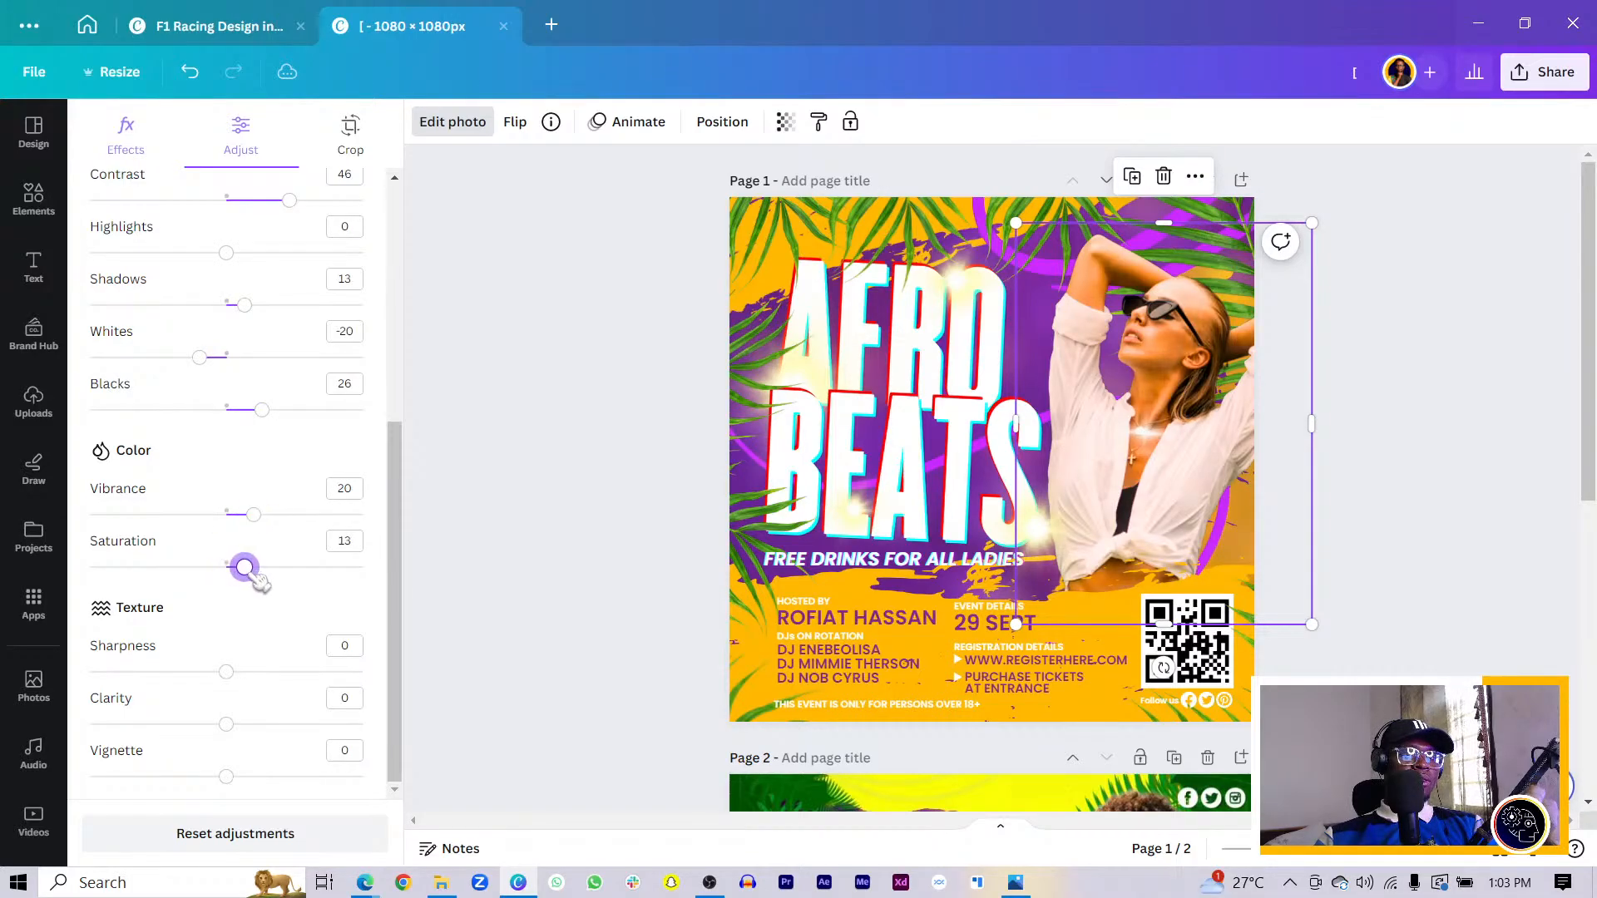
{"action": "scroll", "coordinate": [741, 465], "scroll_direction": "down", "scroll_amount": 6}
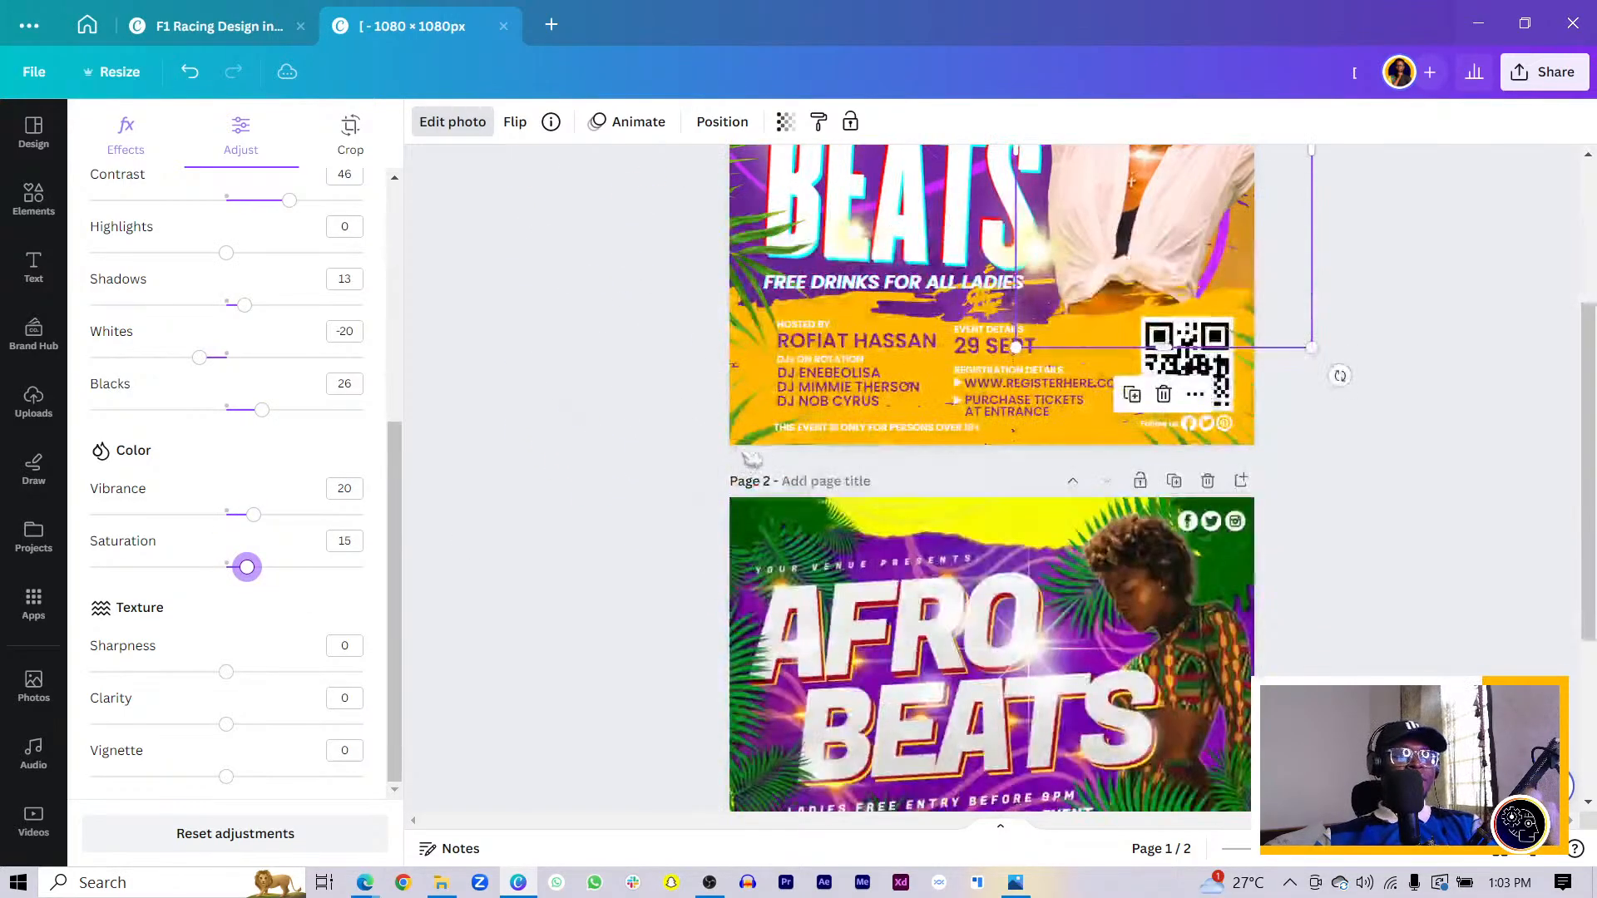
{"action": "scroll", "coordinate": [1176, 423], "scroll_direction": "up", "scroll_amount": 6}
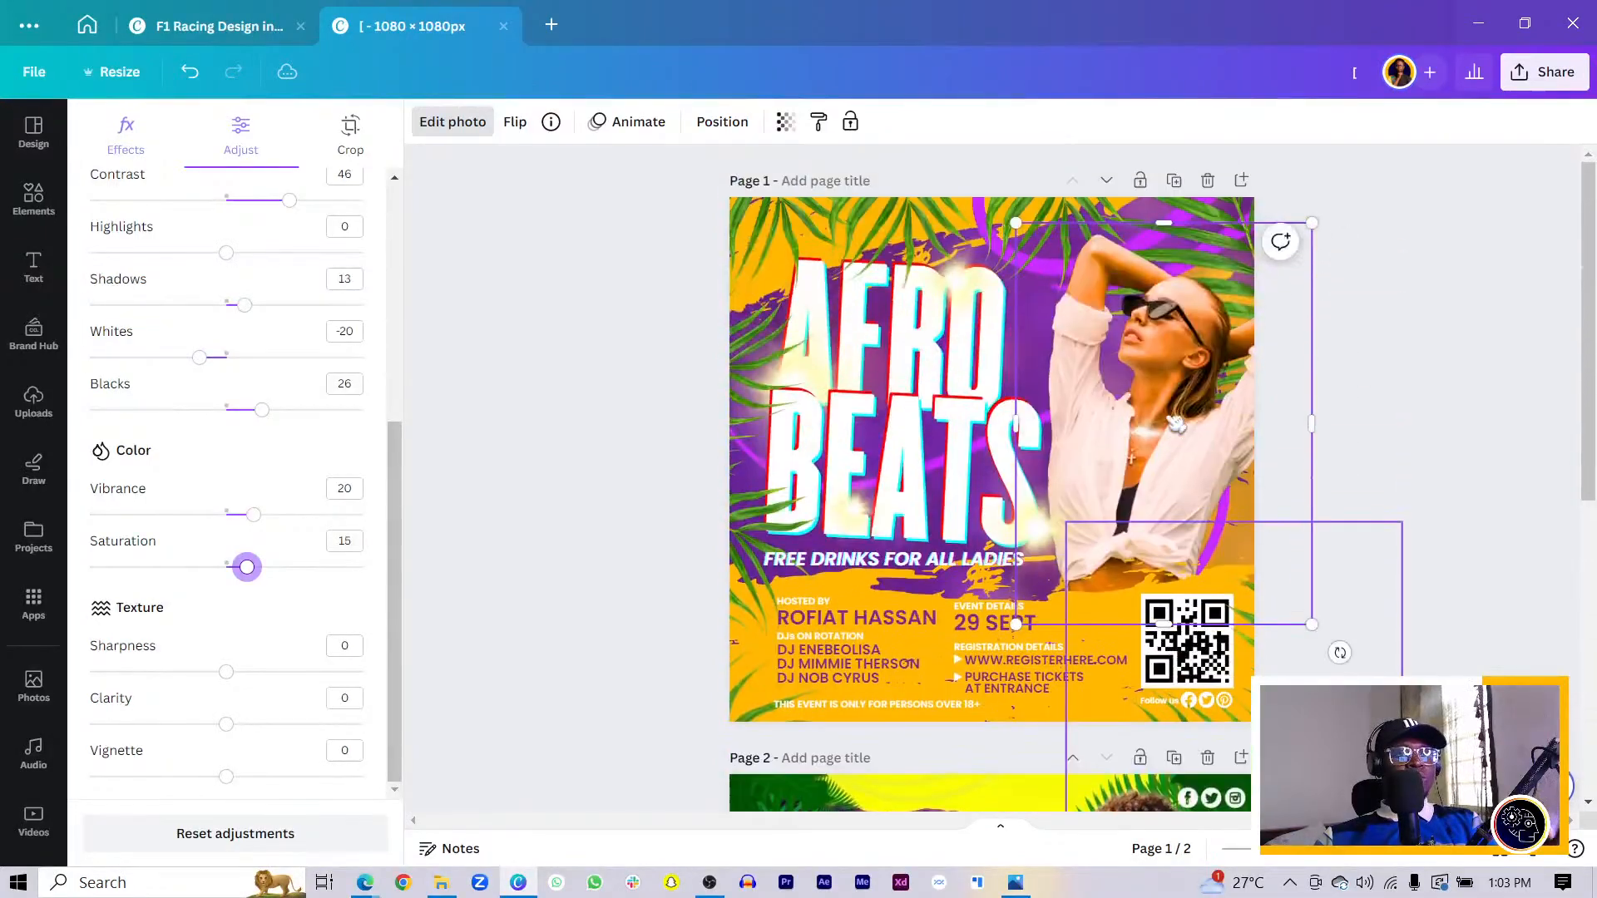
- Search the Elements library for 'sexy african lady' after correcting a misspelled first attempt
{"action": "left_click", "coordinate": [35, 200]}
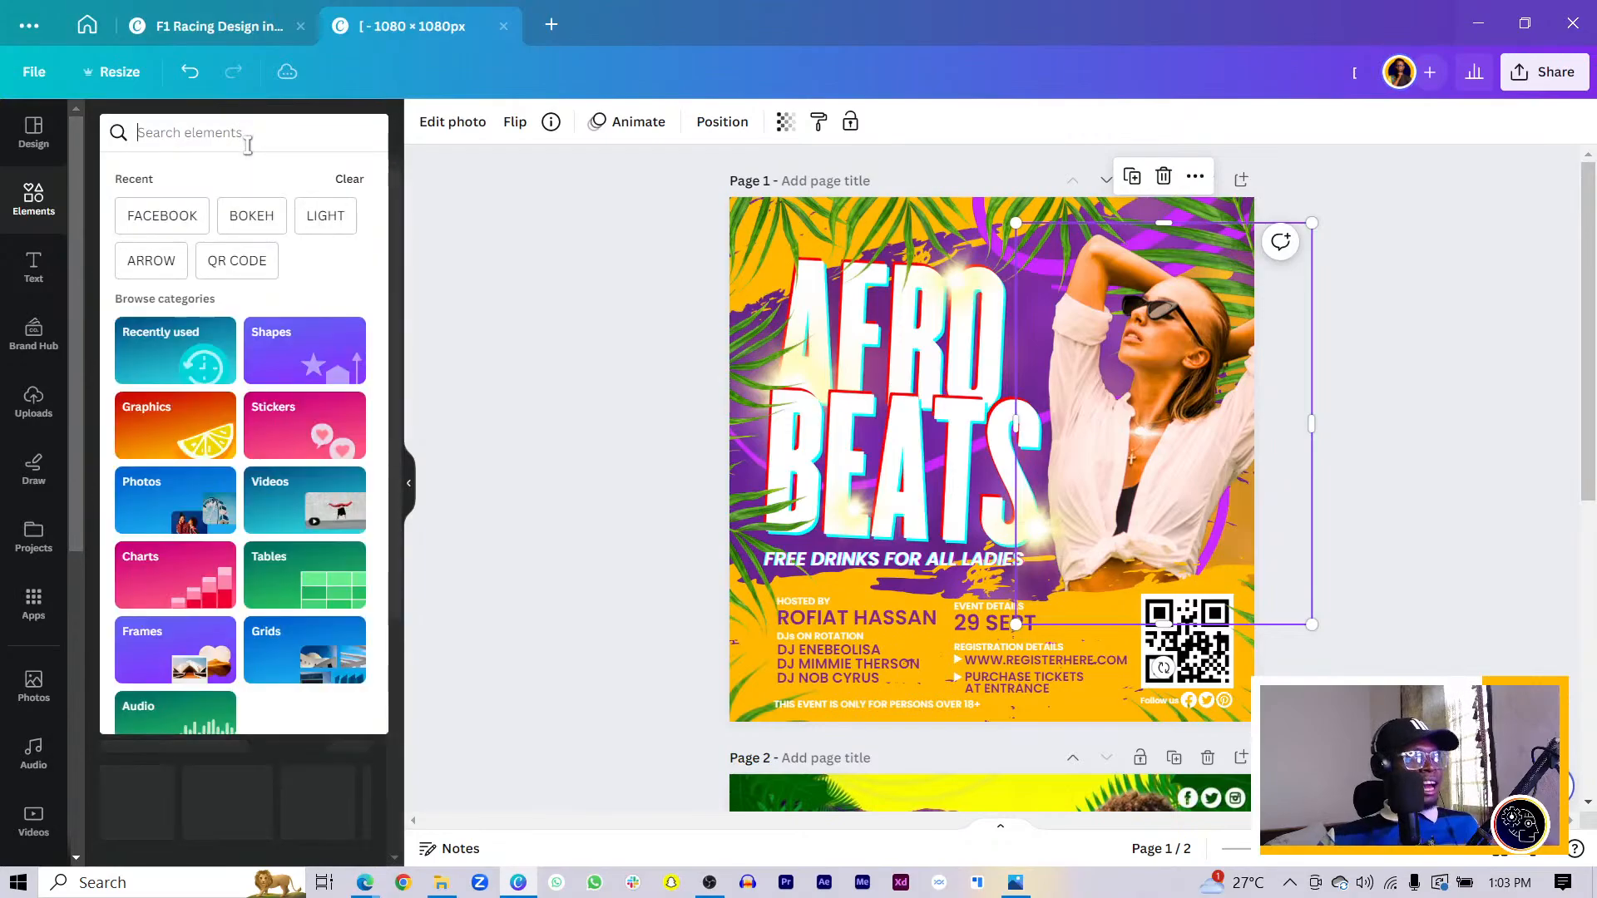
{"action": "left_click", "coordinate": [248, 140]}
{"action": "type", "text": "afriocan"}
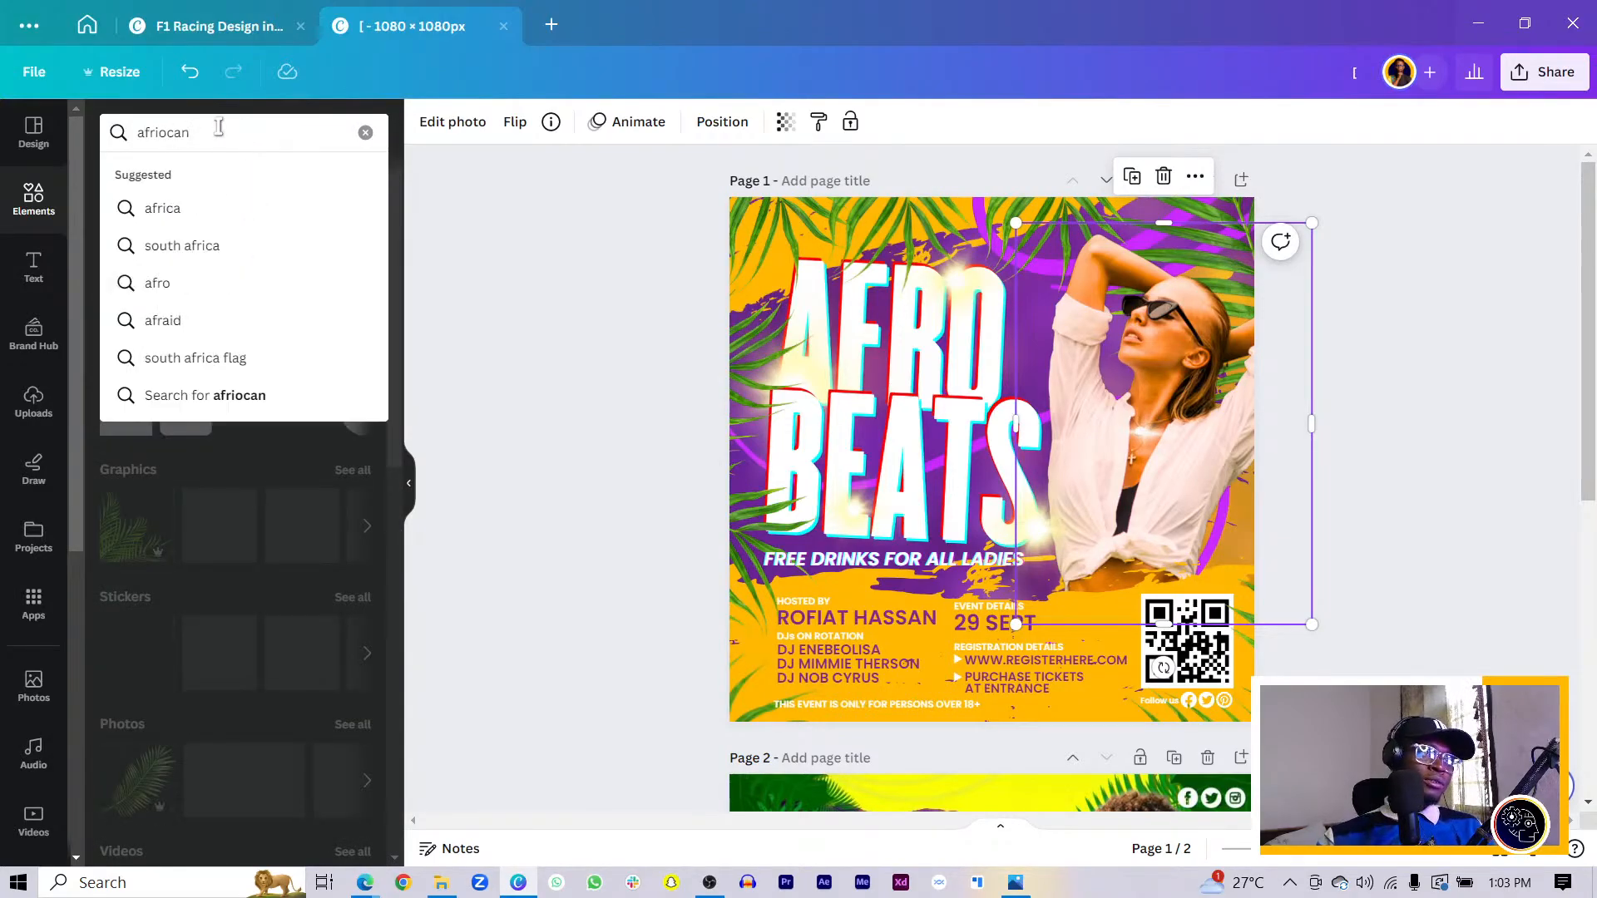
{"action": "key", "text": "BackSpace"}
{"action": "type", "text": "la"}
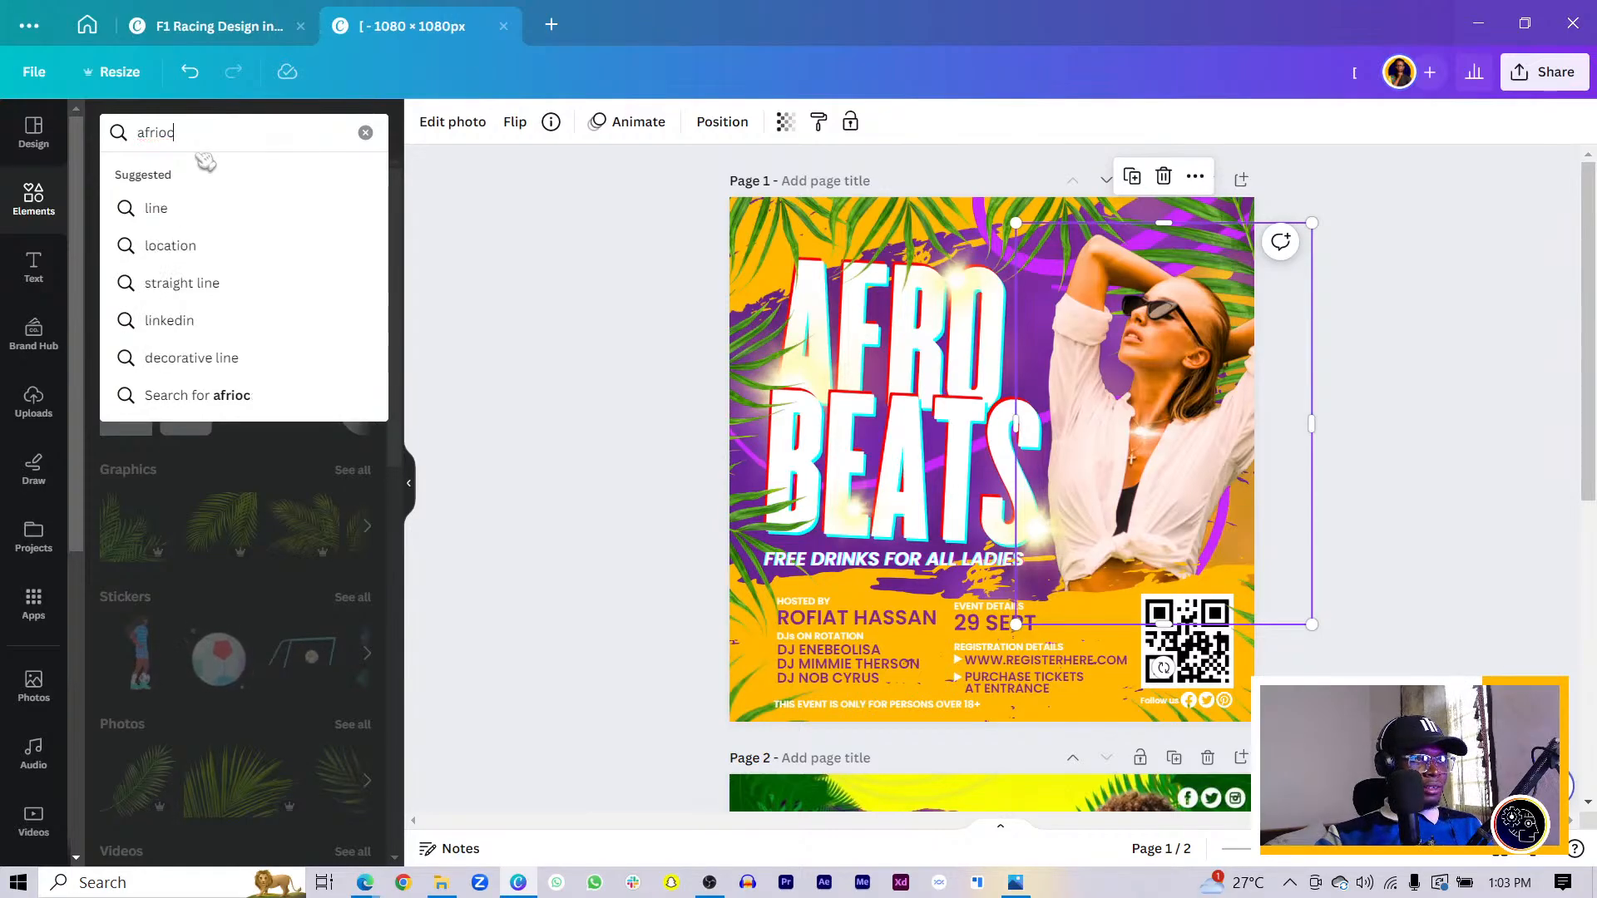
{"action": "key", "text": "ctrl+a"}
{"action": "type", "text": "sex"}
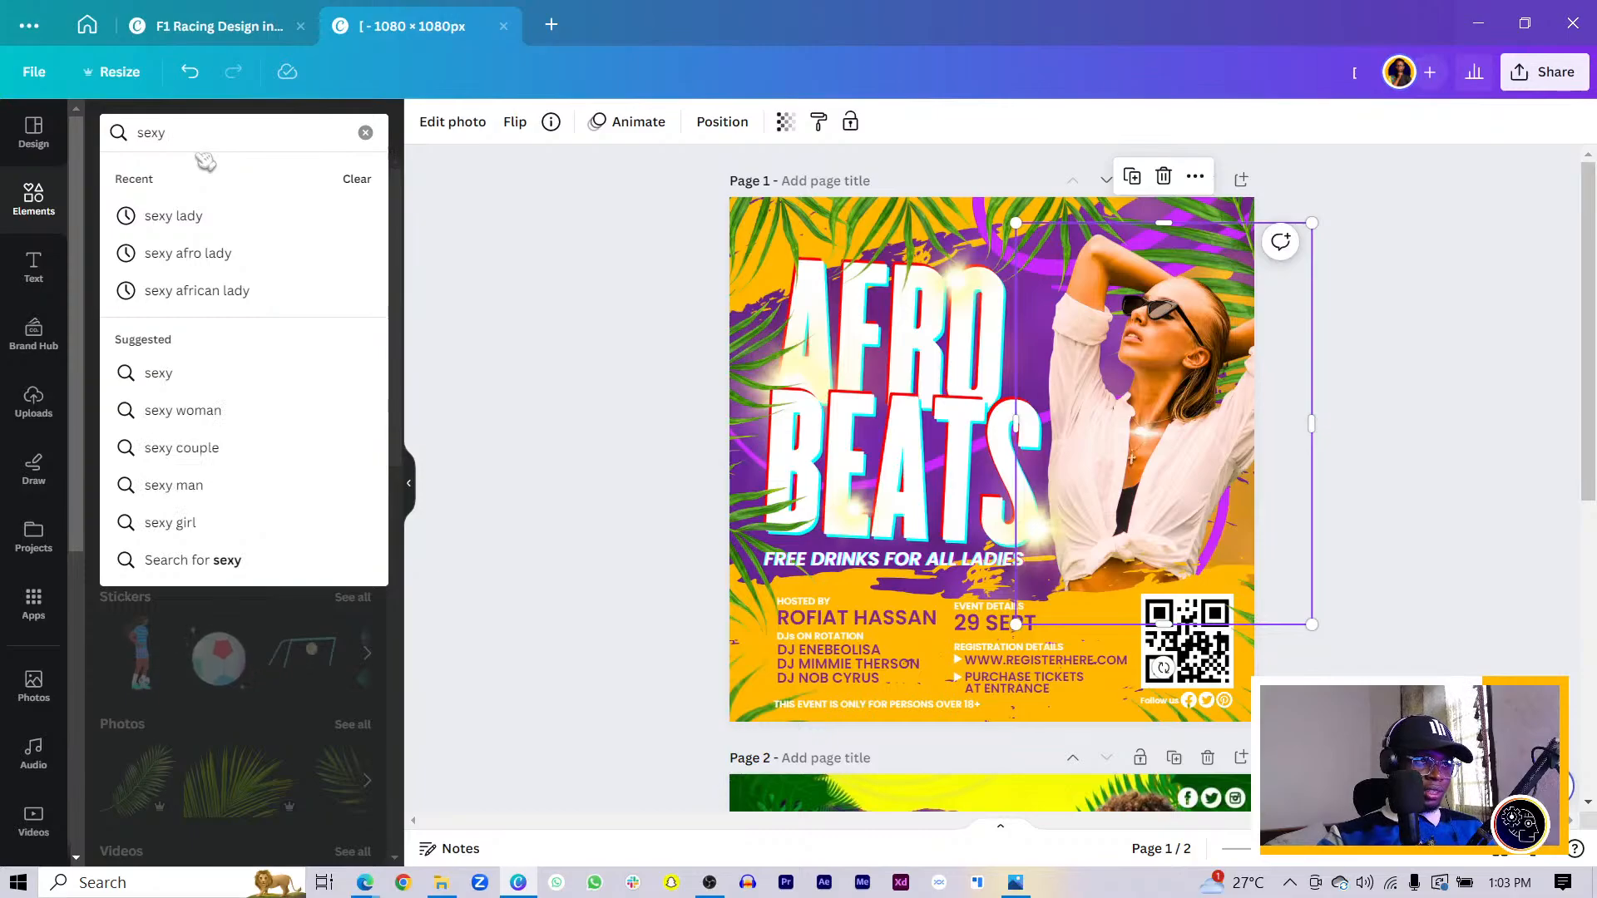
{"action": "type", "text": "y african lady"}
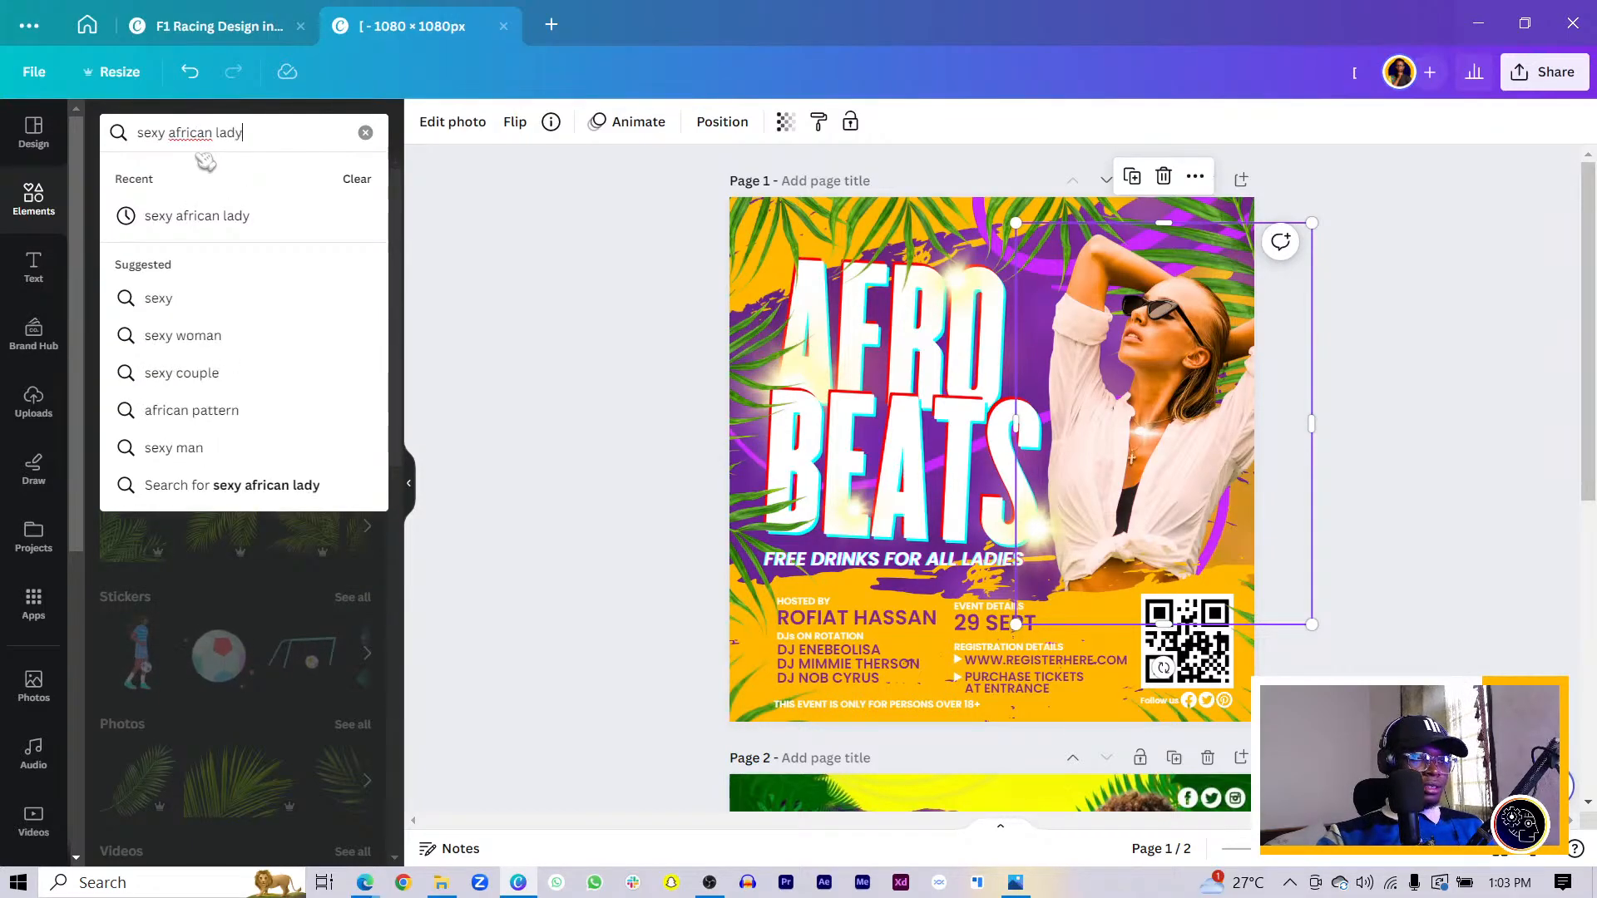
{"action": "key", "text": "Return"}
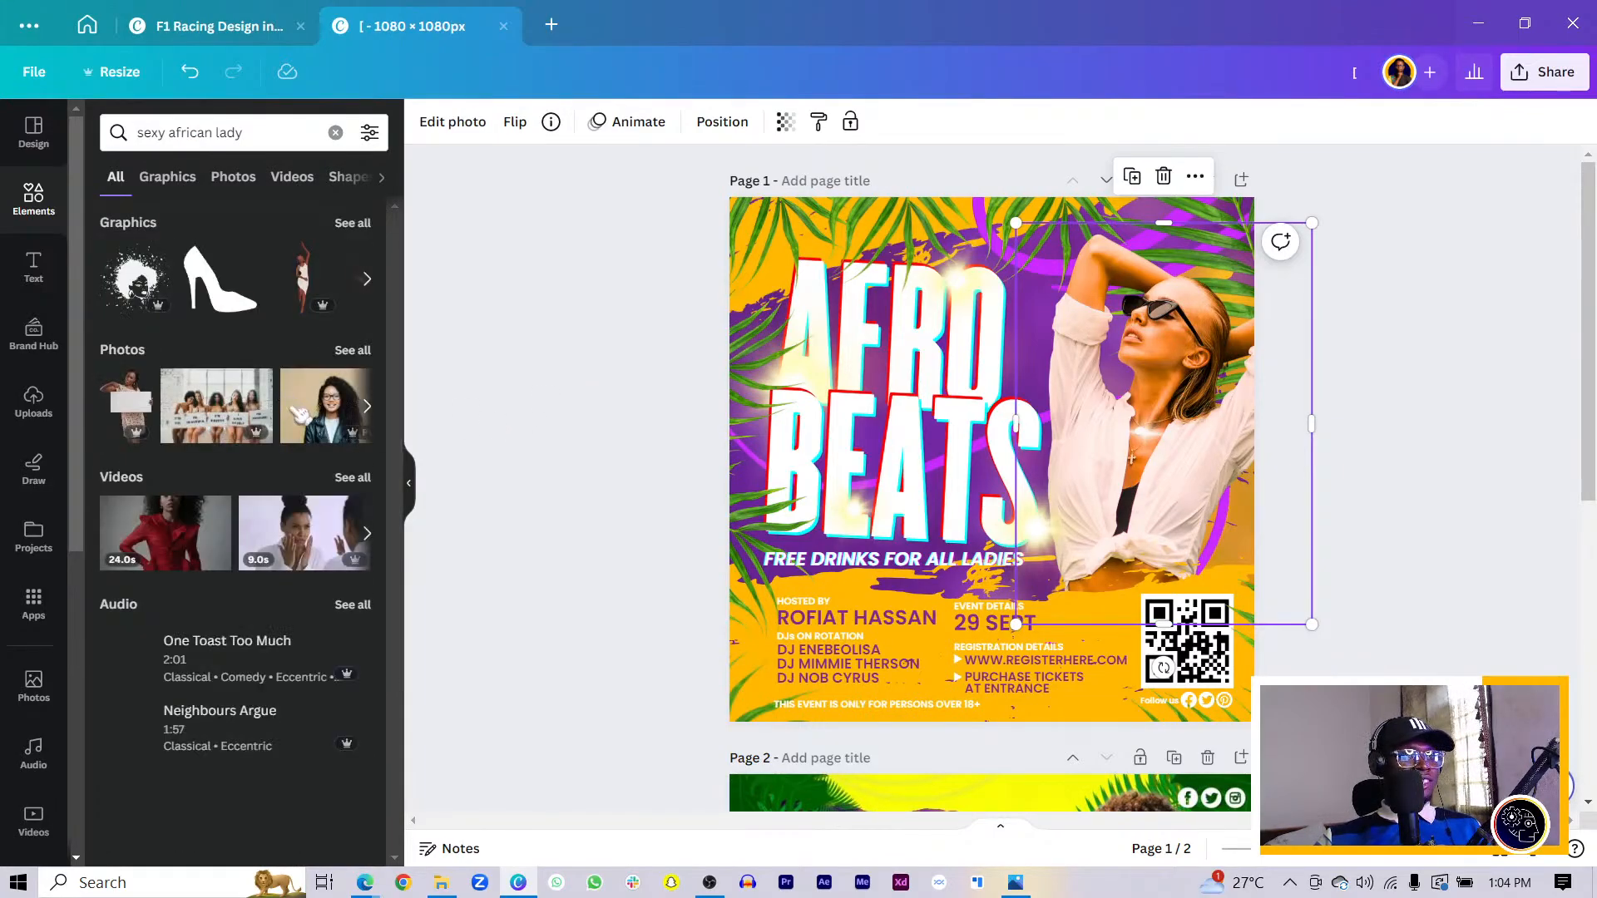
- Show only the Photos results for 'sexy african lady' and browse the stock portraits
{"action": "left_click", "coordinate": [363, 353]}
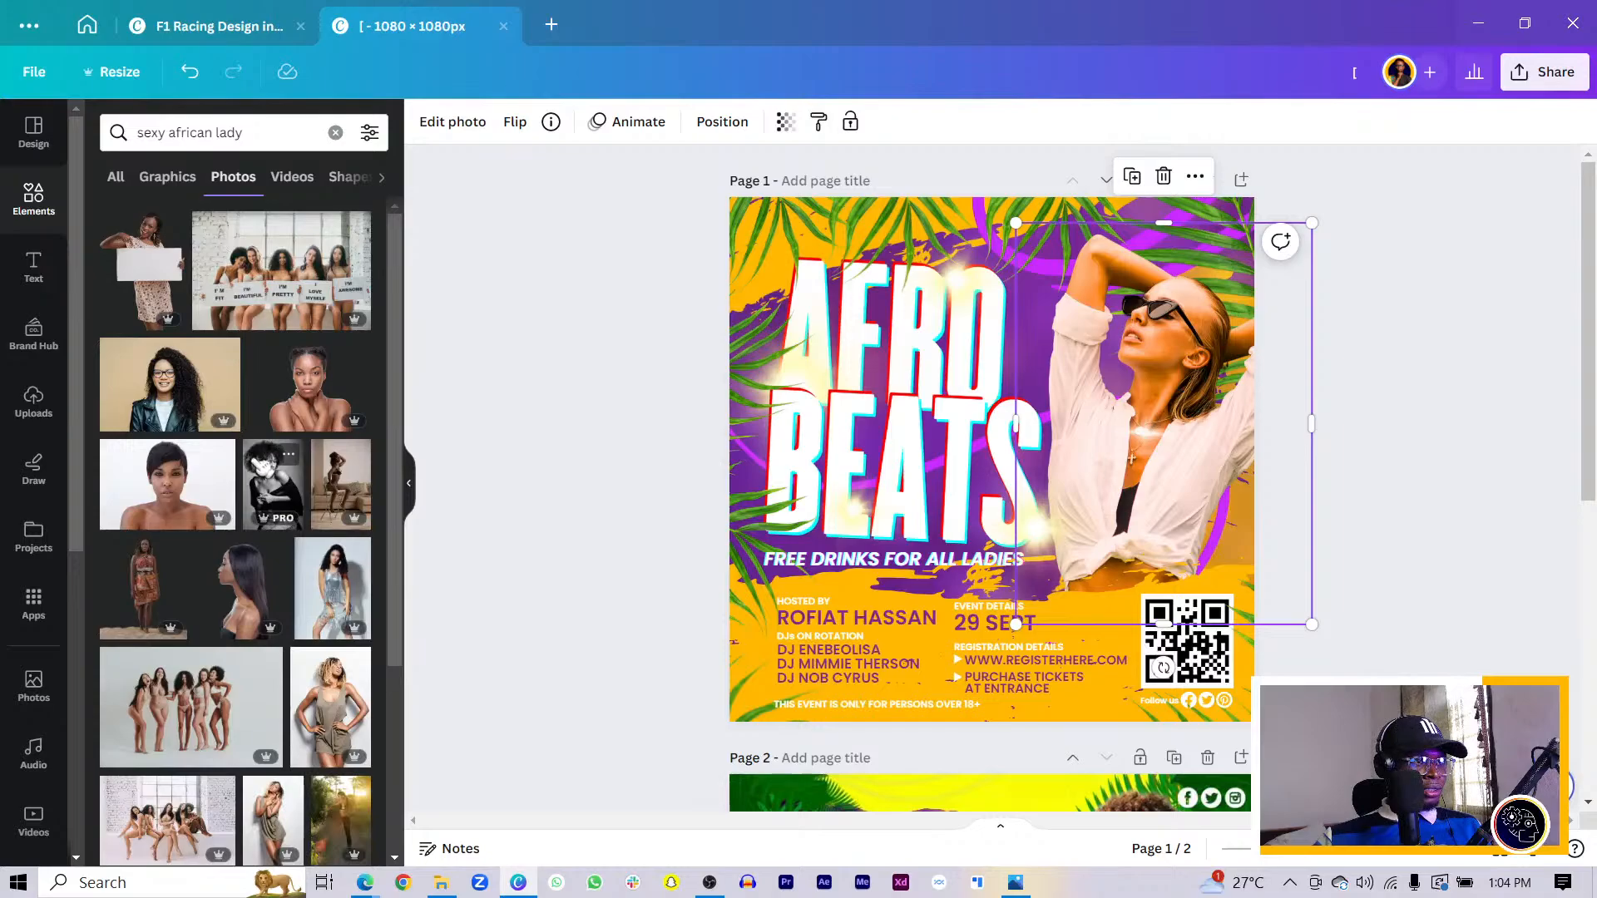
{"action": "scroll", "coordinate": [263, 476], "scroll_direction": "down", "scroll_amount": 3}
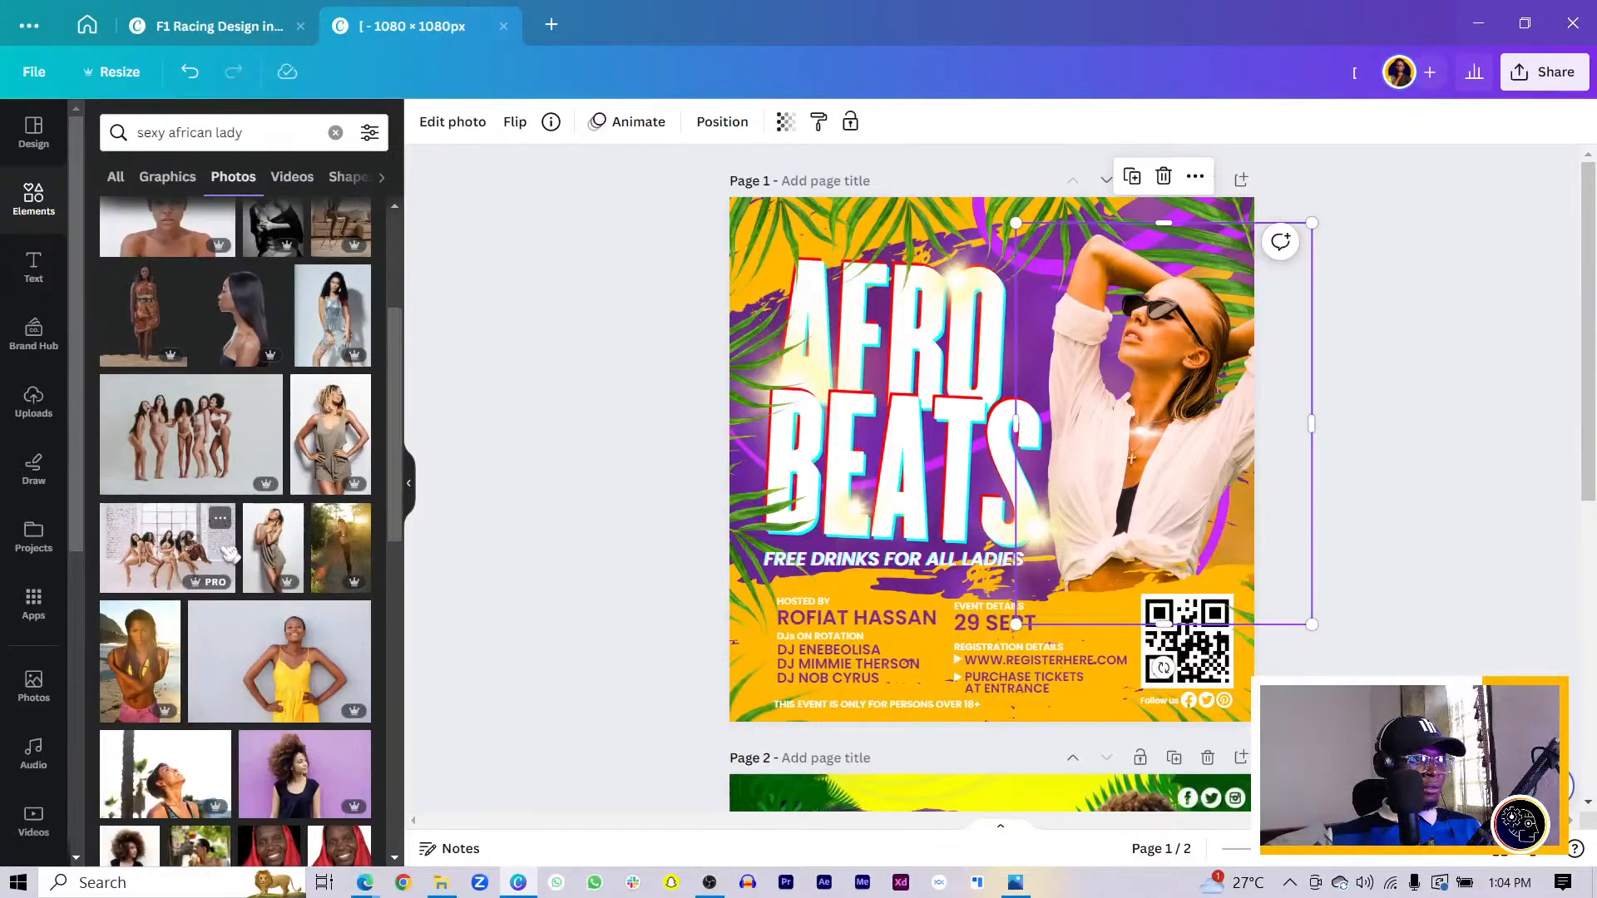
{"action": "scroll", "coordinate": [199, 525], "scroll_direction": "down", "scroll_amount": 6}
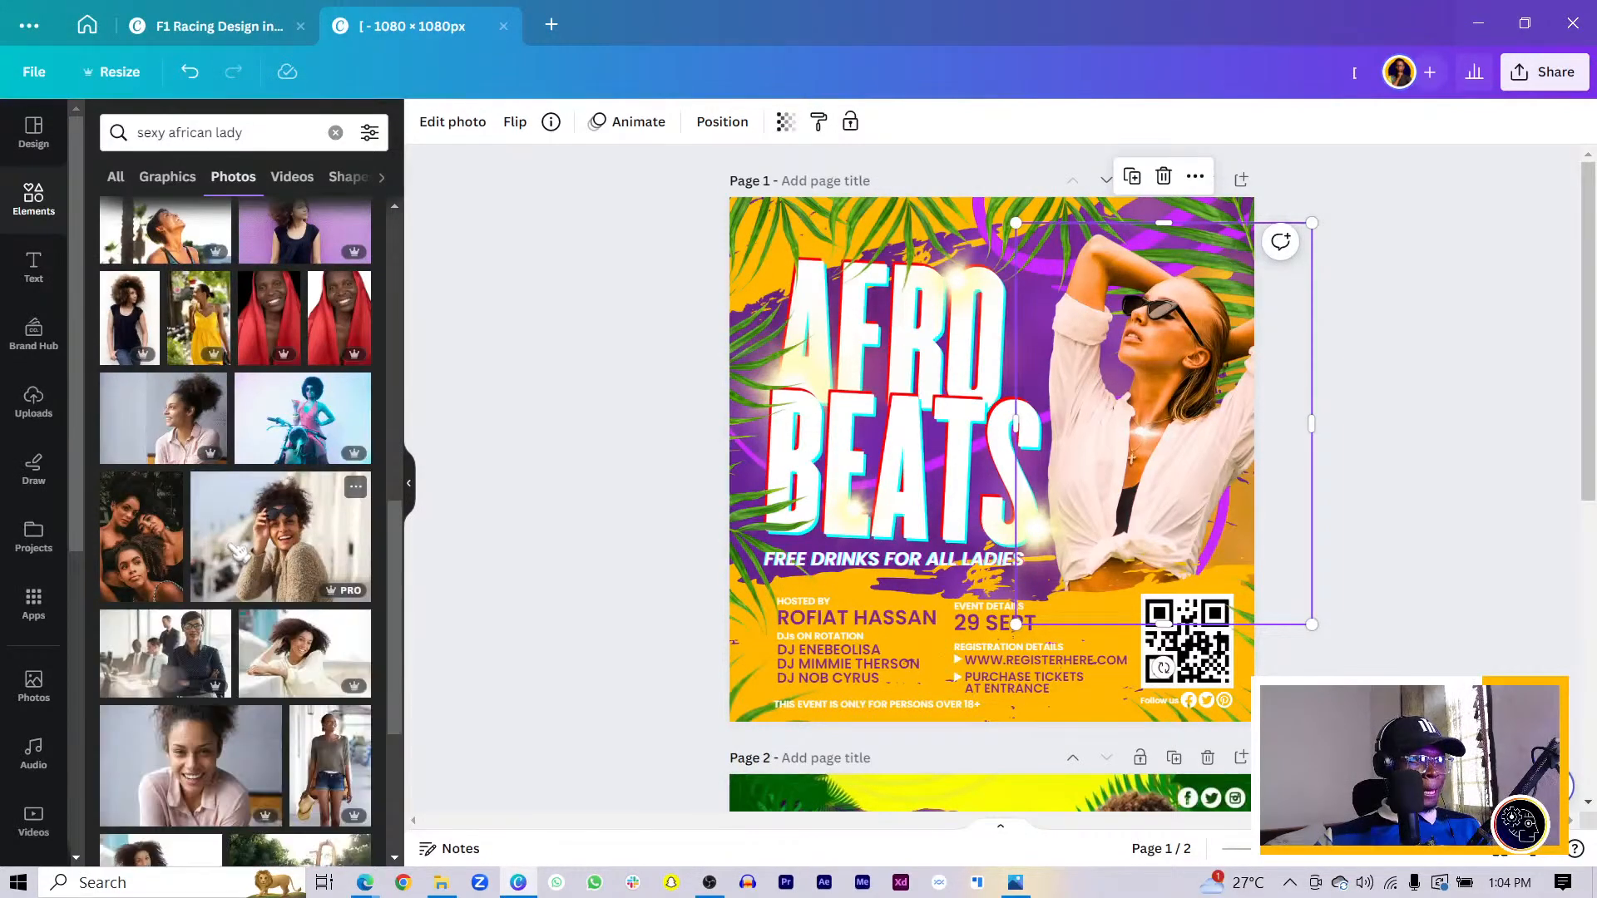
{"action": "scroll", "coordinate": [232, 552], "scroll_direction": "down", "scroll_amount": 8}
{"action": "scroll", "coordinate": [301, 580], "scroll_direction": "down", "scroll_amount": 3}
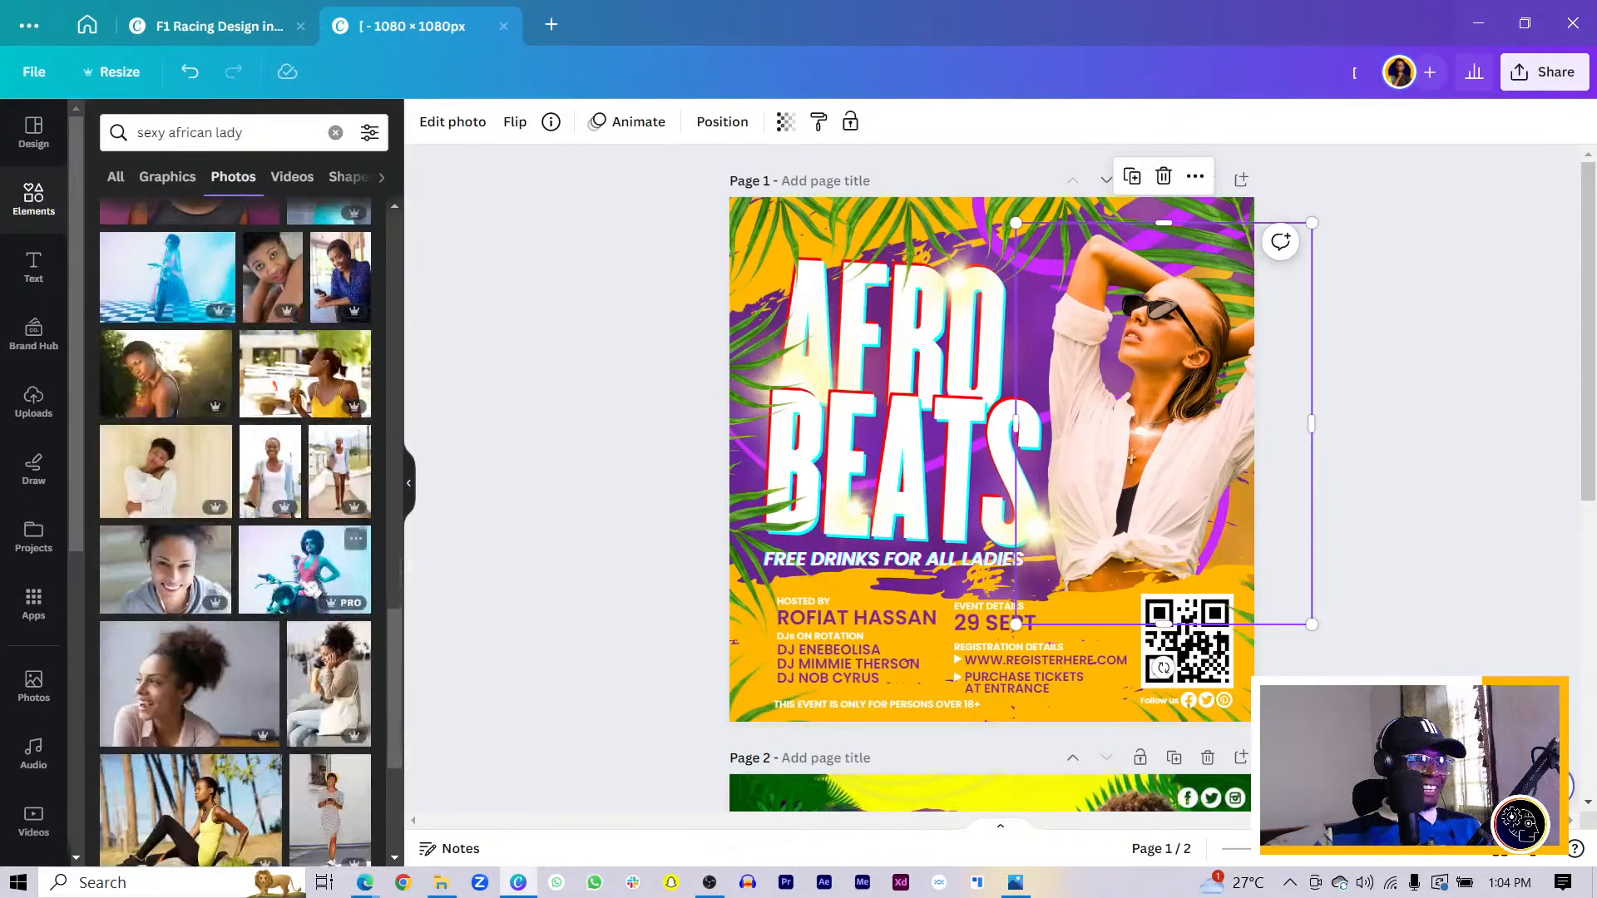
{"action": "scroll", "coordinate": [303, 586], "scroll_direction": "down", "scroll_amount": 6}
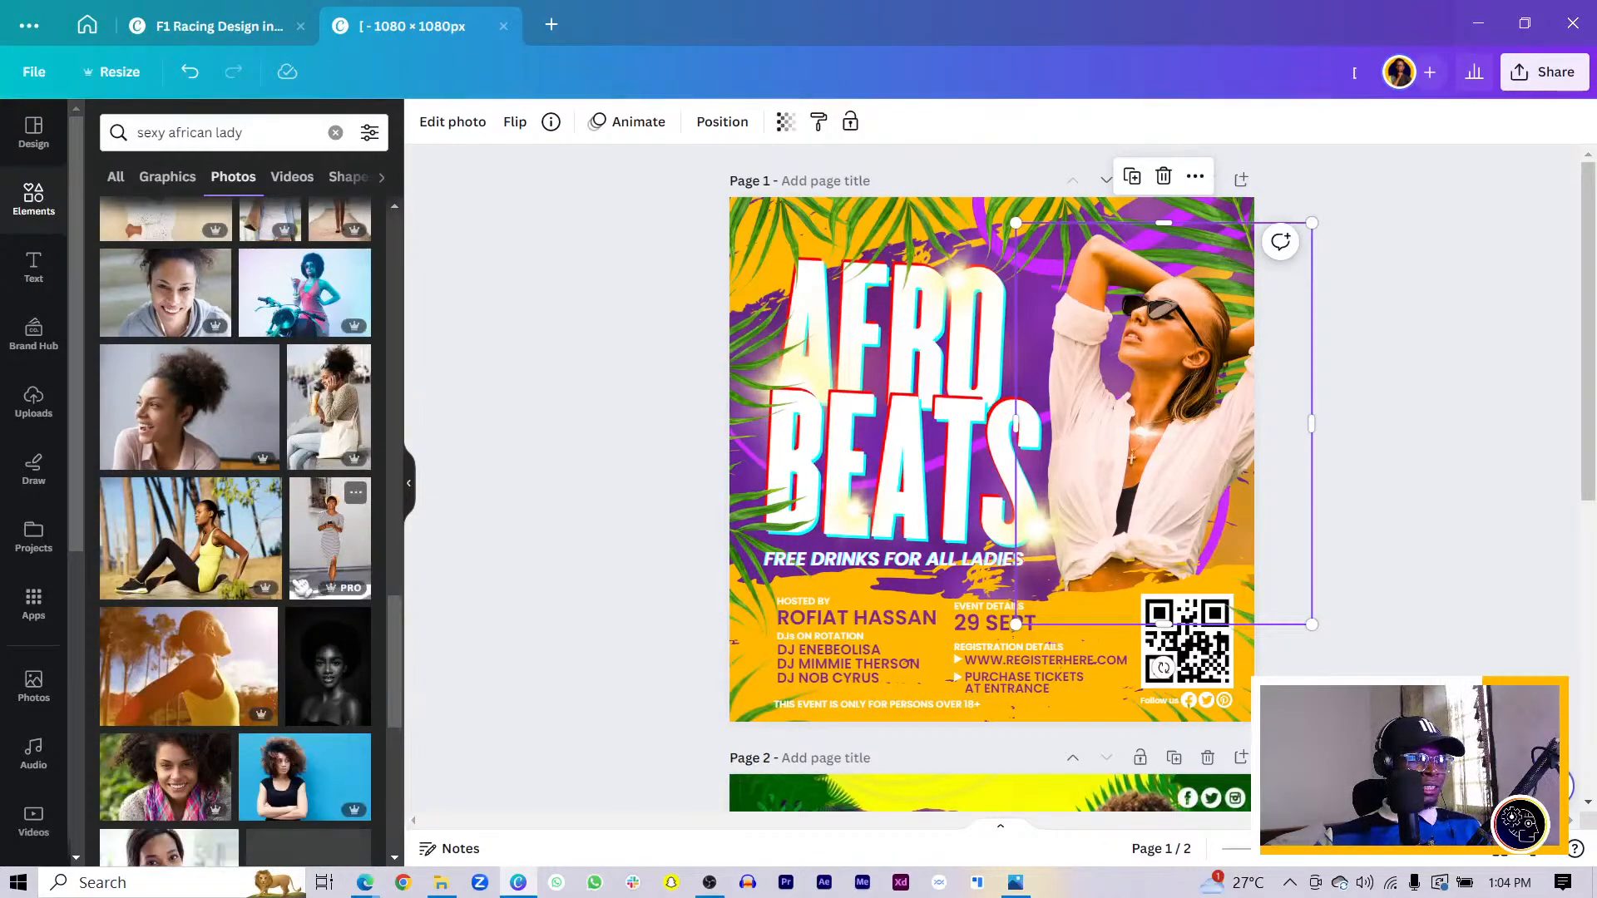
{"action": "scroll", "coordinate": [294, 584], "scroll_direction": "down", "scroll_amount": 10}
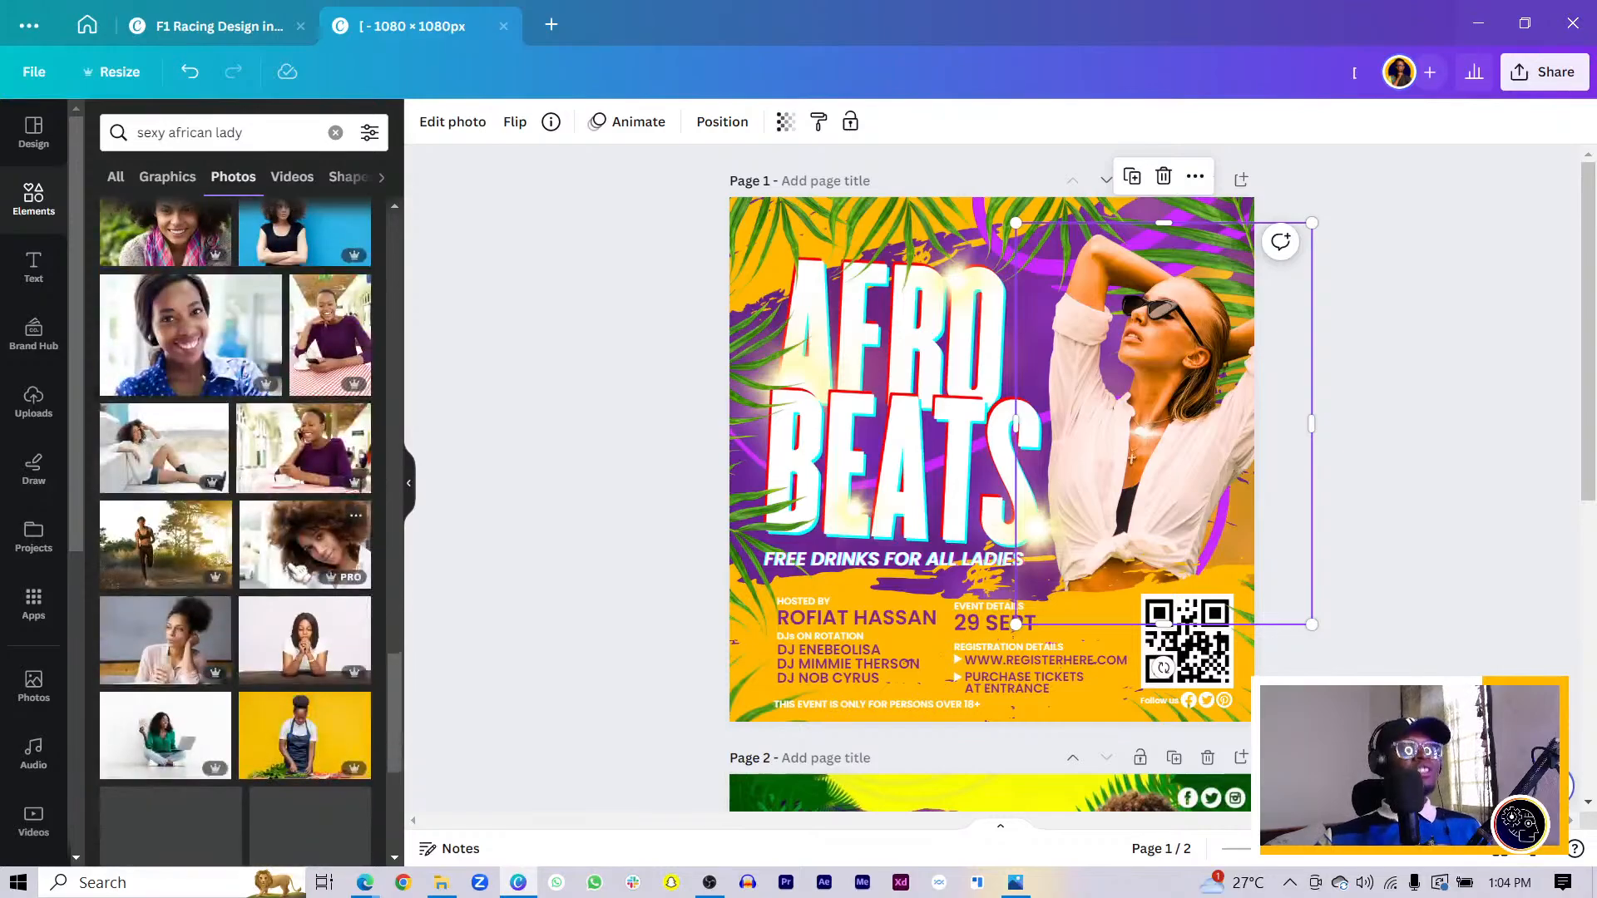
{"action": "scroll", "coordinate": [283, 573], "scroll_direction": "down", "scroll_amount": 3}
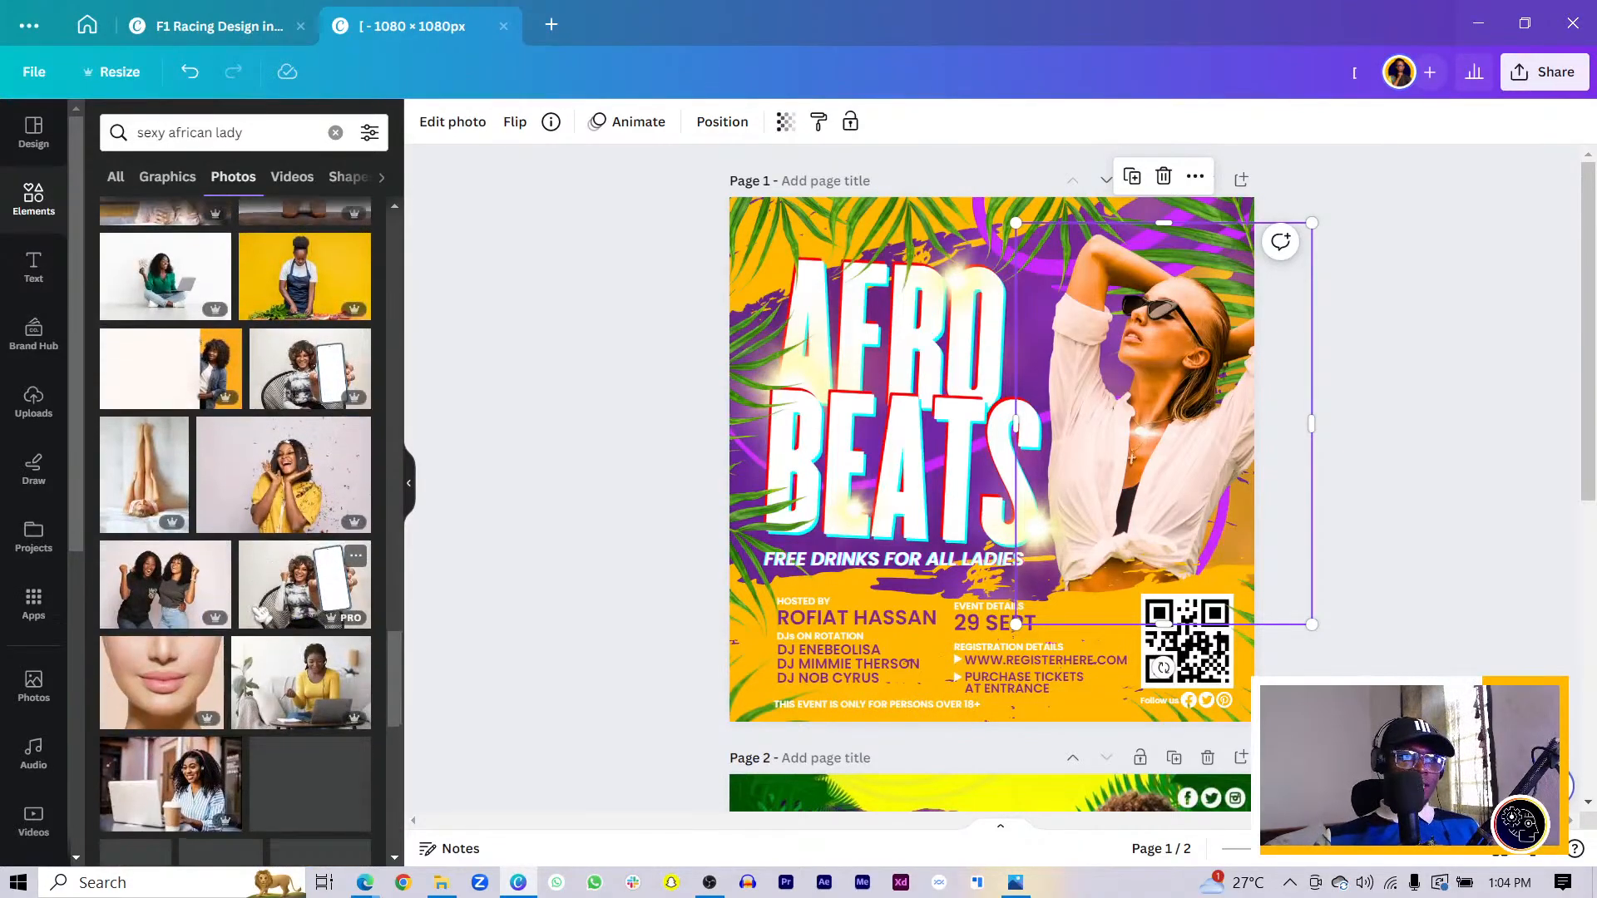
{"action": "scroll", "coordinate": [257, 615], "scroll_direction": "down", "scroll_amount": 3}
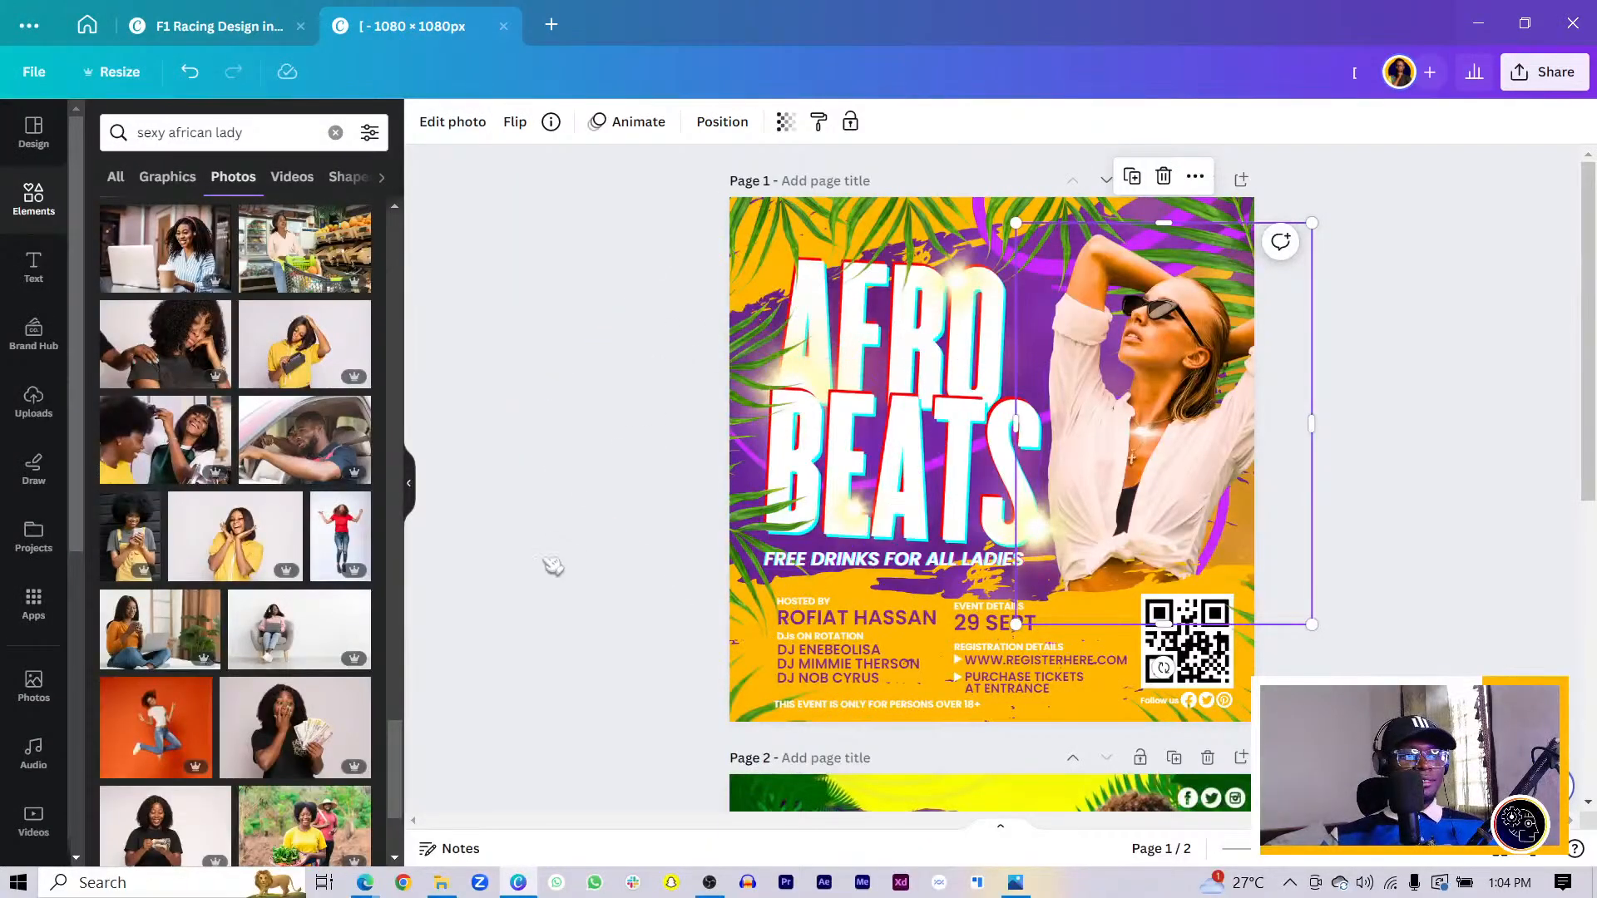
{"action": "scroll", "coordinate": [202, 569], "scroll_direction": "down", "scroll_amount": 15}
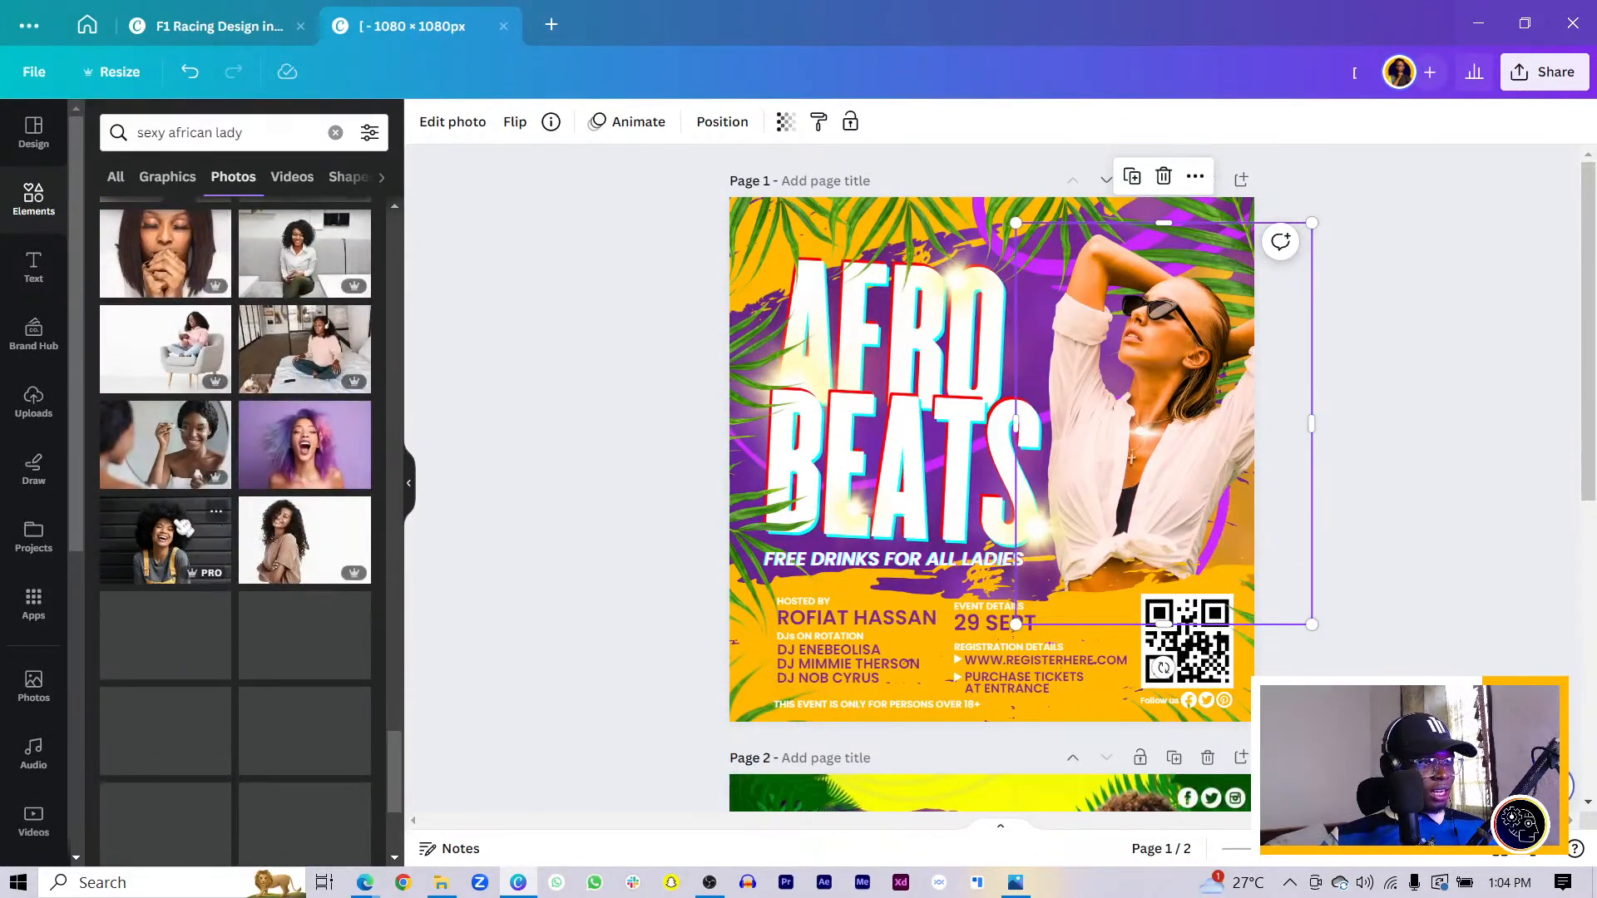
{"action": "scroll", "coordinate": [214, 524], "scroll_direction": "down", "scroll_amount": 5}
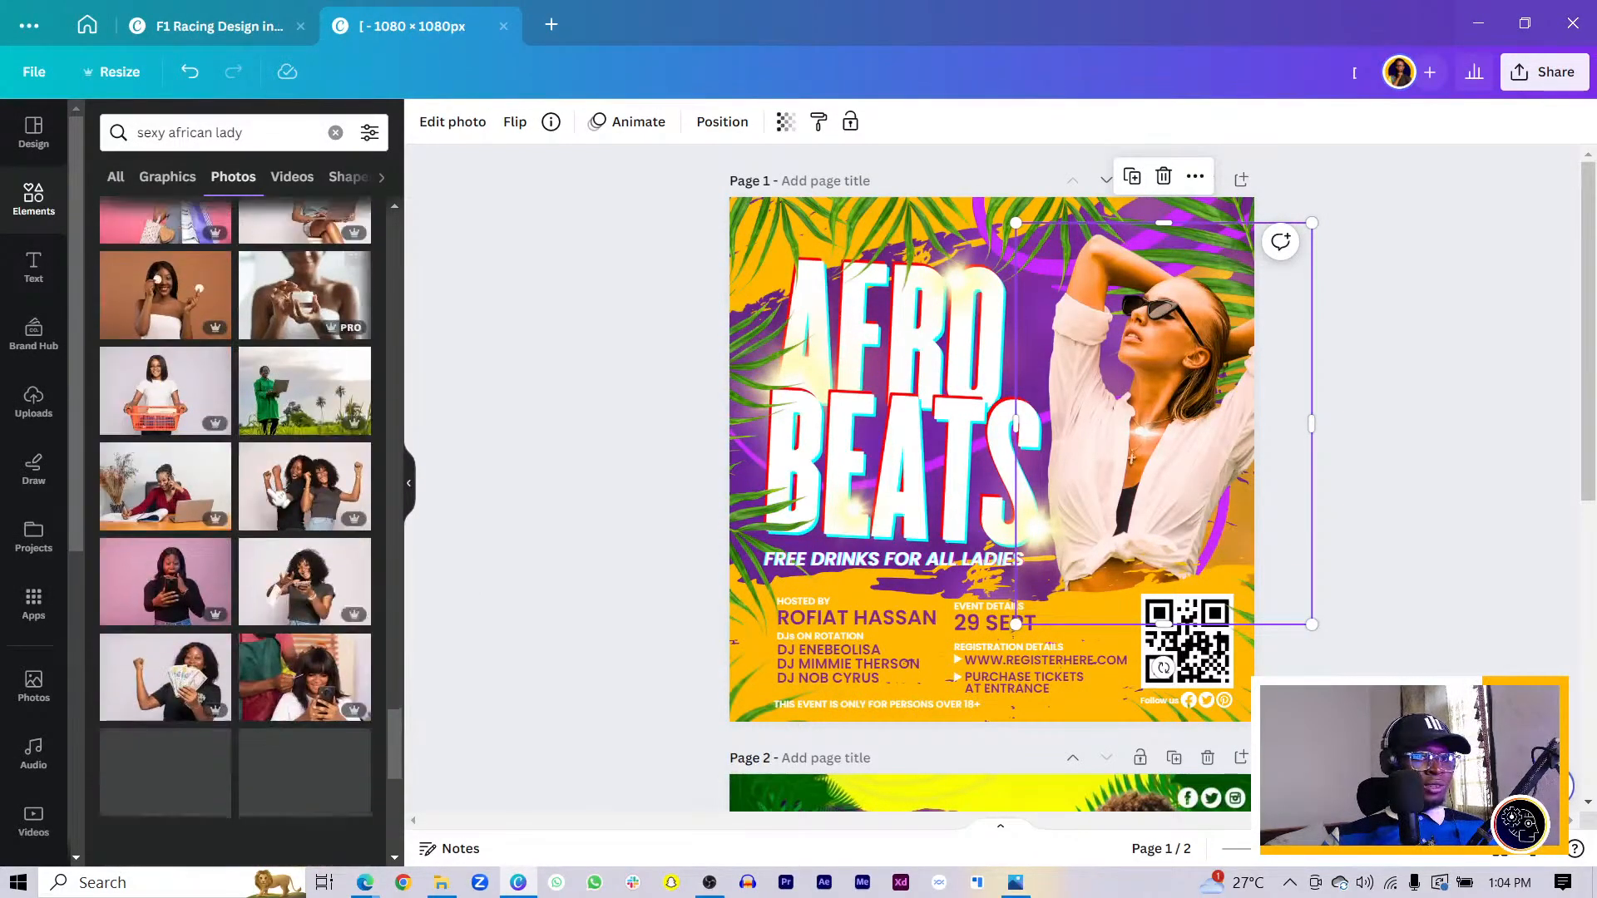
{"action": "scroll", "coordinate": [235, 532], "scroll_direction": "down", "scroll_amount": 4}
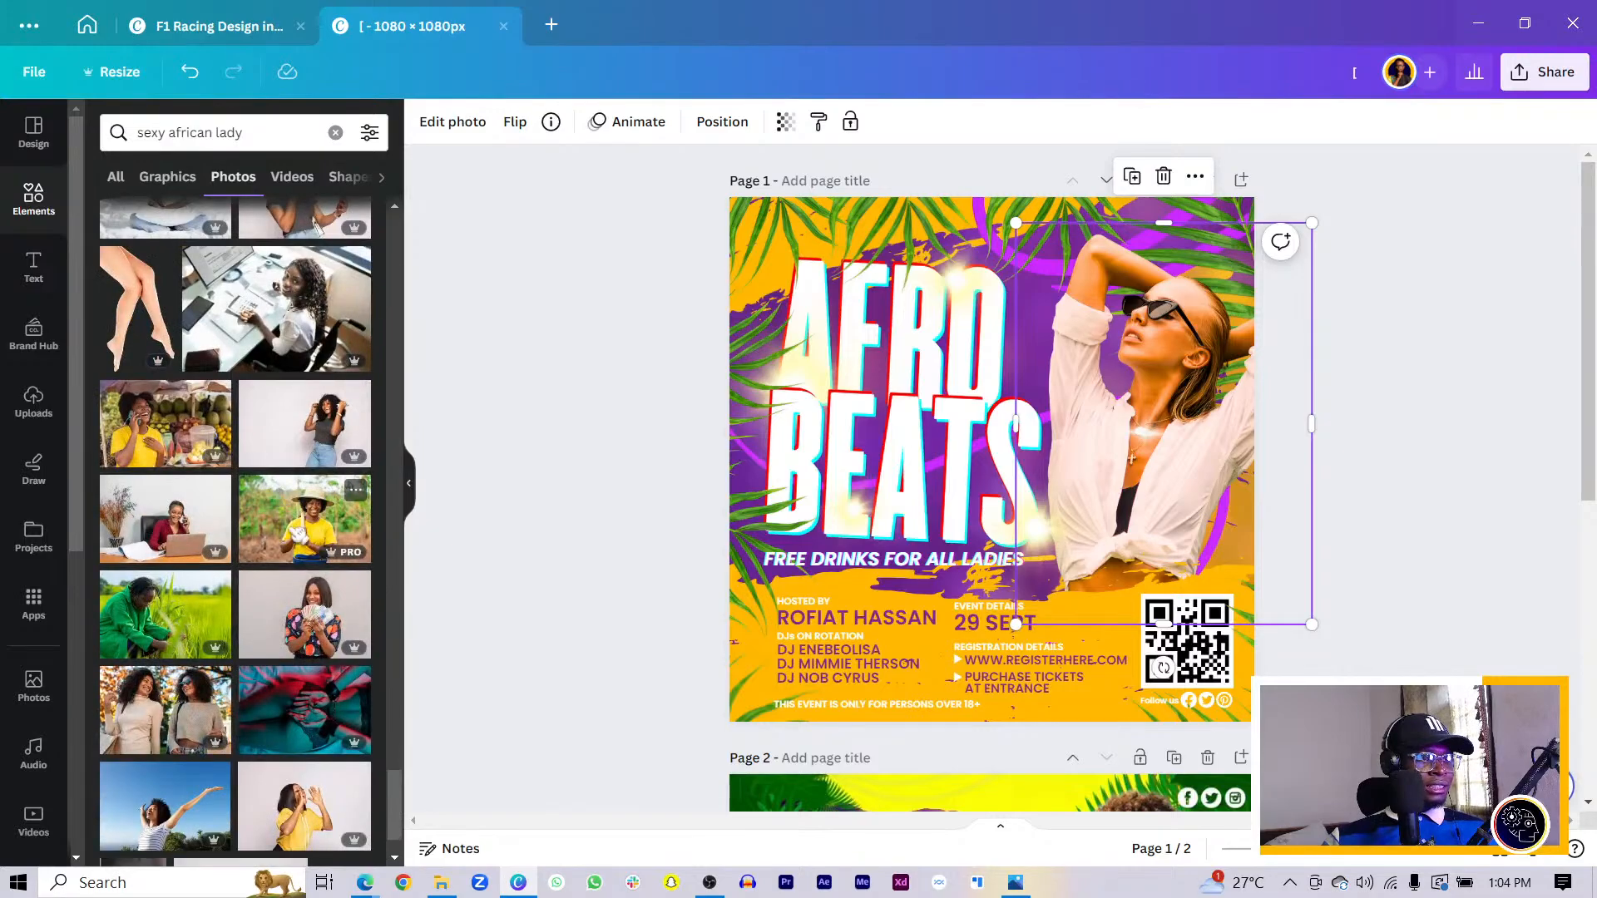
{"action": "scroll", "coordinate": [296, 536], "scroll_direction": "down", "scroll_amount": 5}
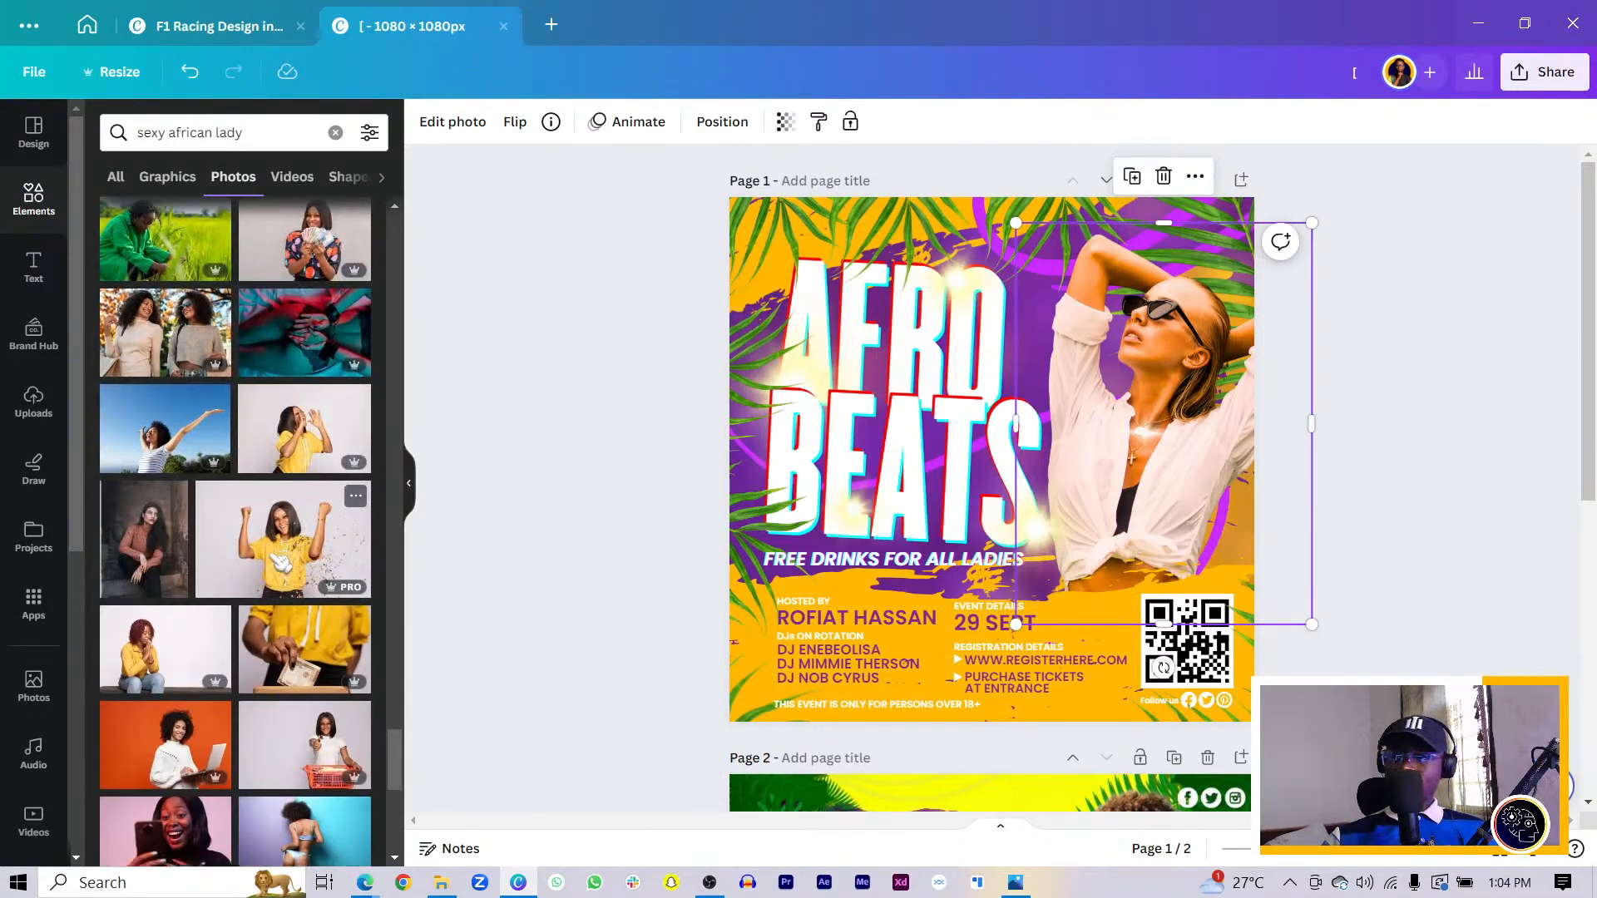
{"action": "scroll", "coordinate": [280, 562], "scroll_direction": "down", "scroll_amount": 3}
{"action": "scroll", "coordinate": [276, 561], "scroll_direction": "down", "scroll_amount": 3}
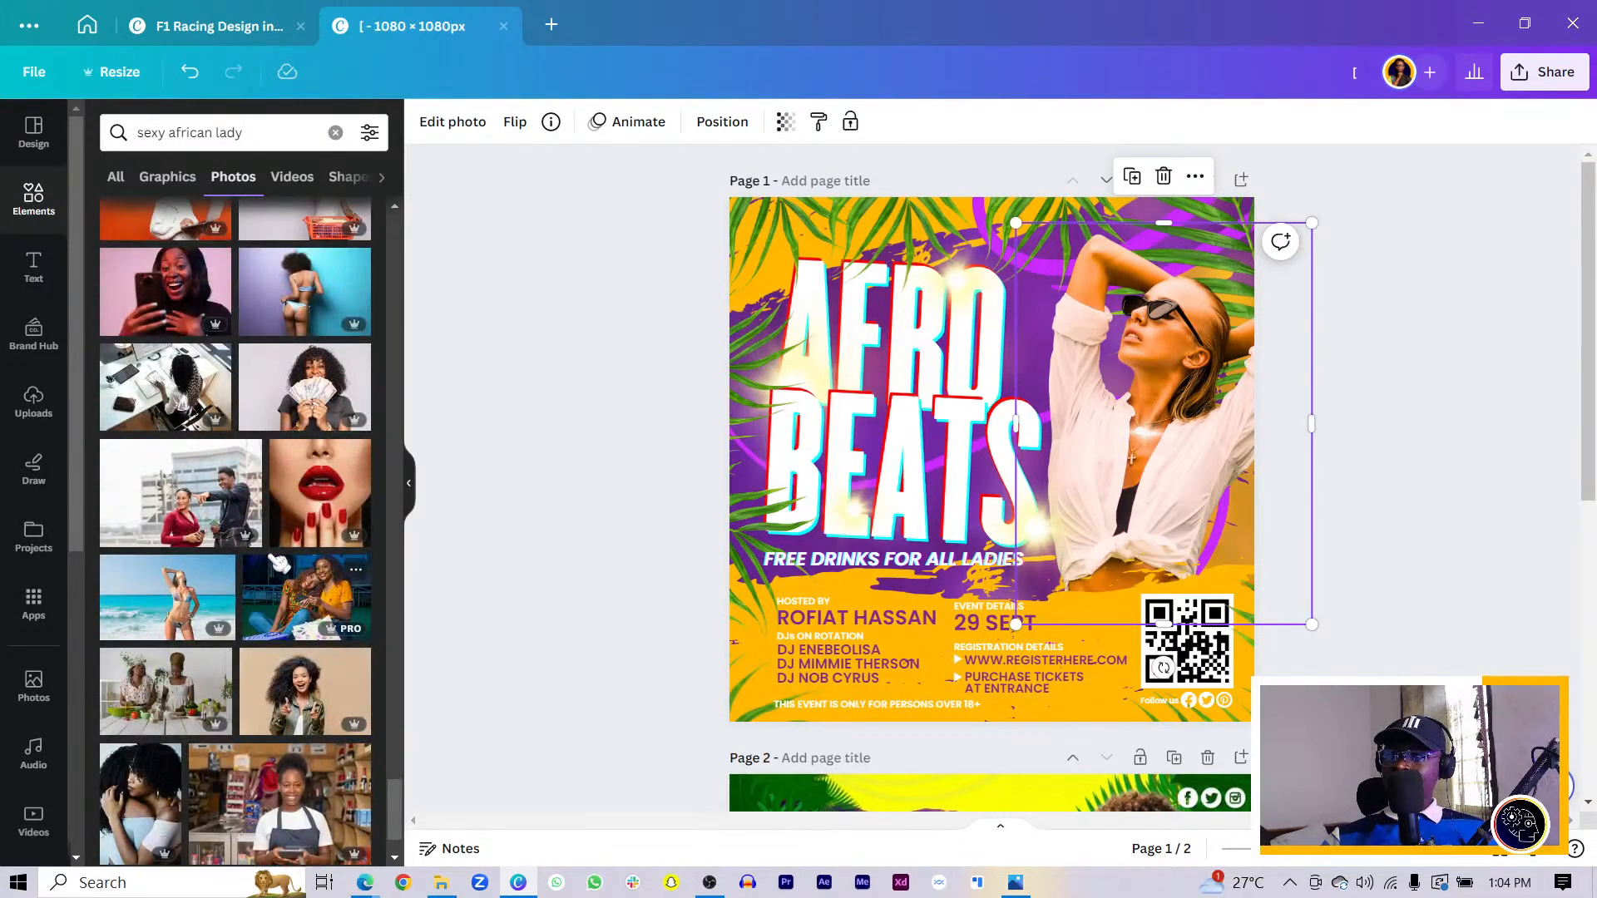
{"action": "scroll", "coordinate": [279, 563], "scroll_direction": "down", "scroll_amount": 1}
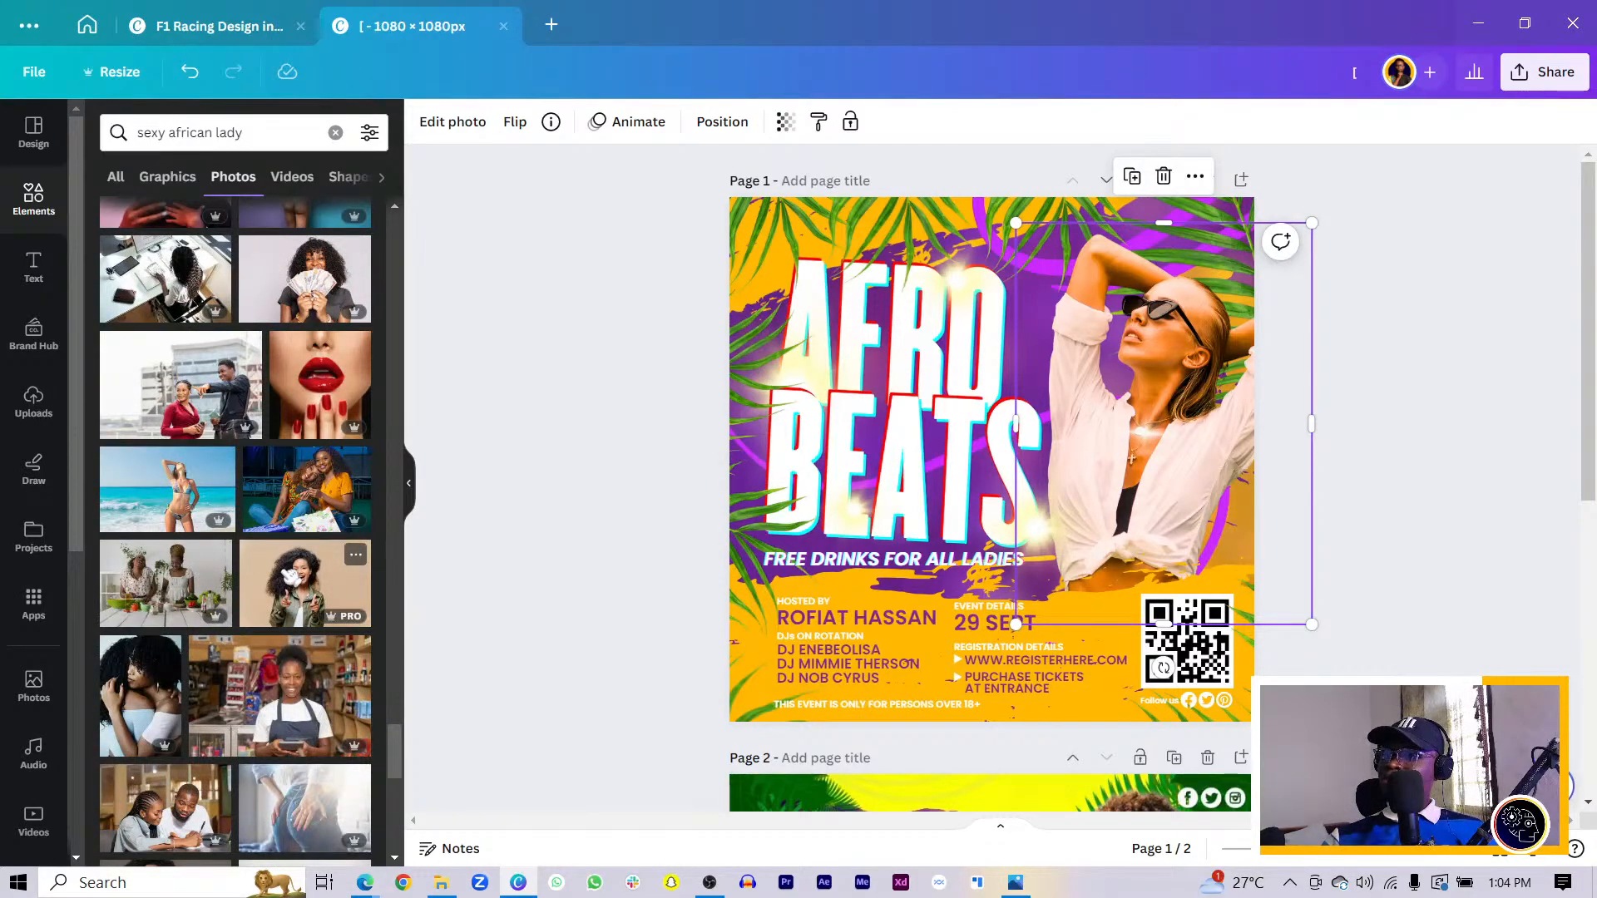
{"action": "scroll", "coordinate": [290, 574], "scroll_direction": "down", "scroll_amount": 3}
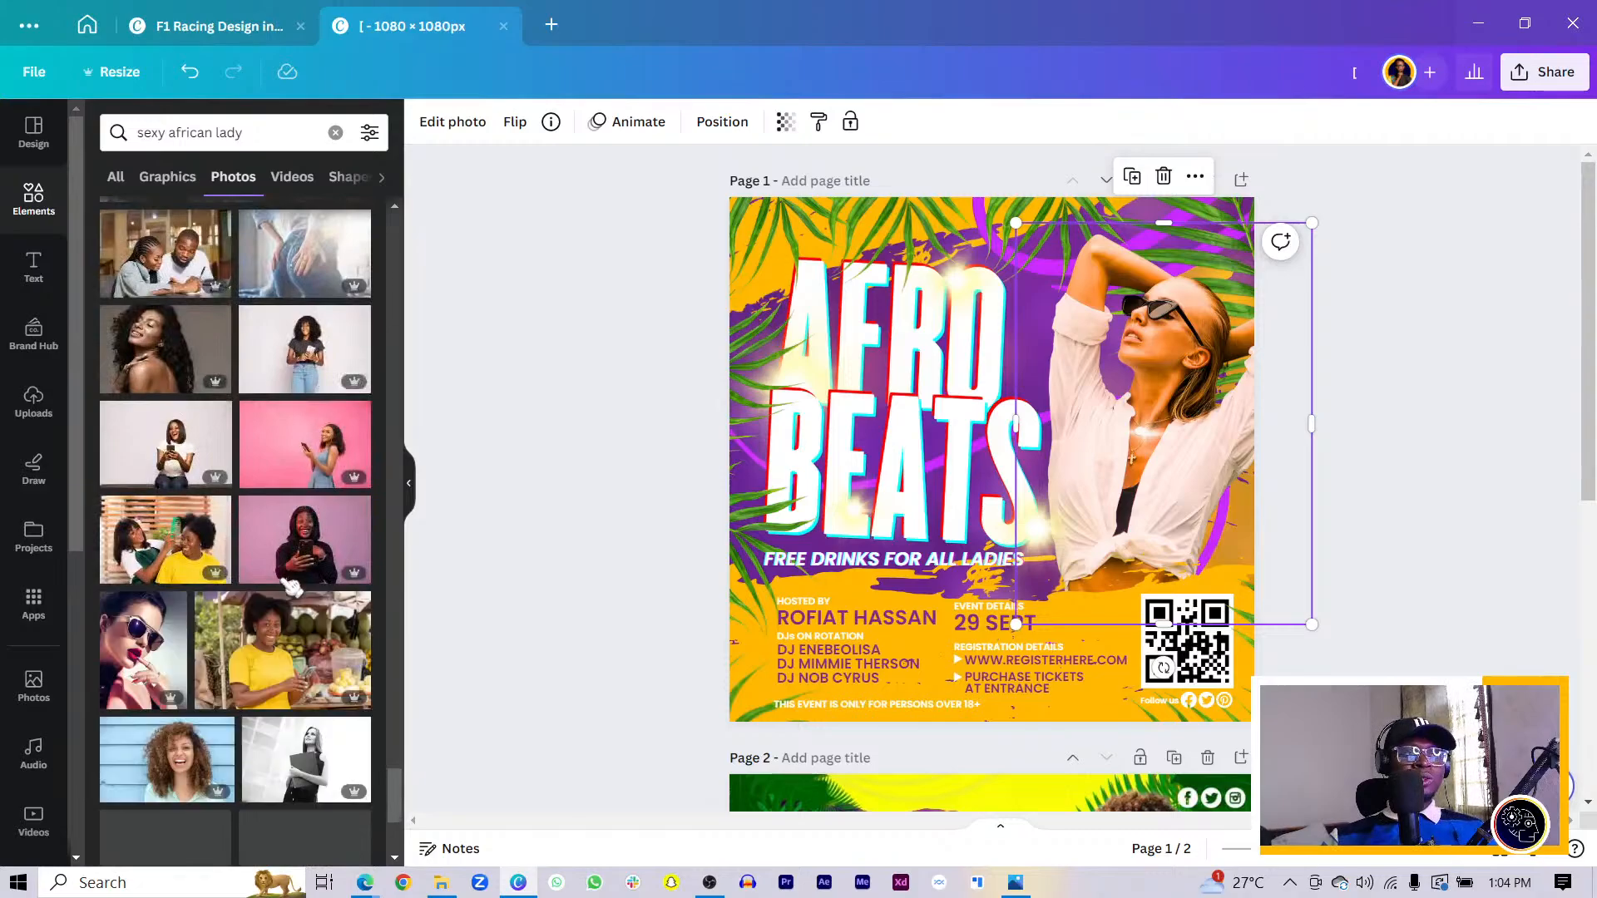
{"action": "scroll", "coordinate": [291, 572], "scroll_direction": "down", "scroll_amount": 3}
{"action": "scroll", "coordinate": [291, 568], "scroll_direction": "down", "scroll_amount": 10}
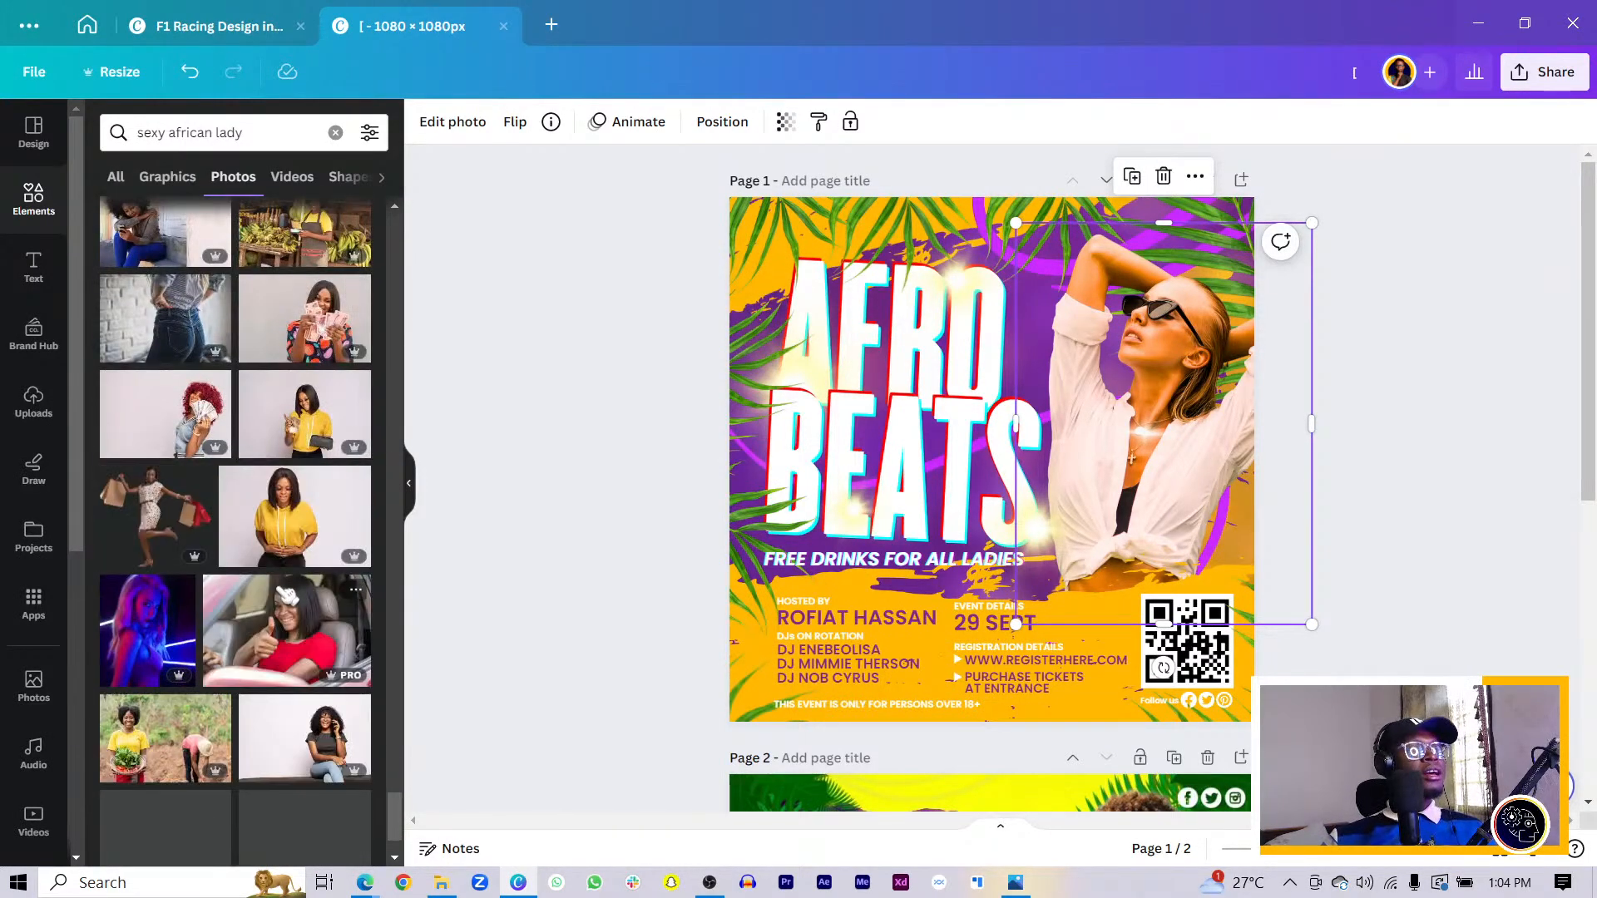
{"action": "scroll", "coordinate": [271, 580], "scroll_direction": "down", "scroll_amount": 10}
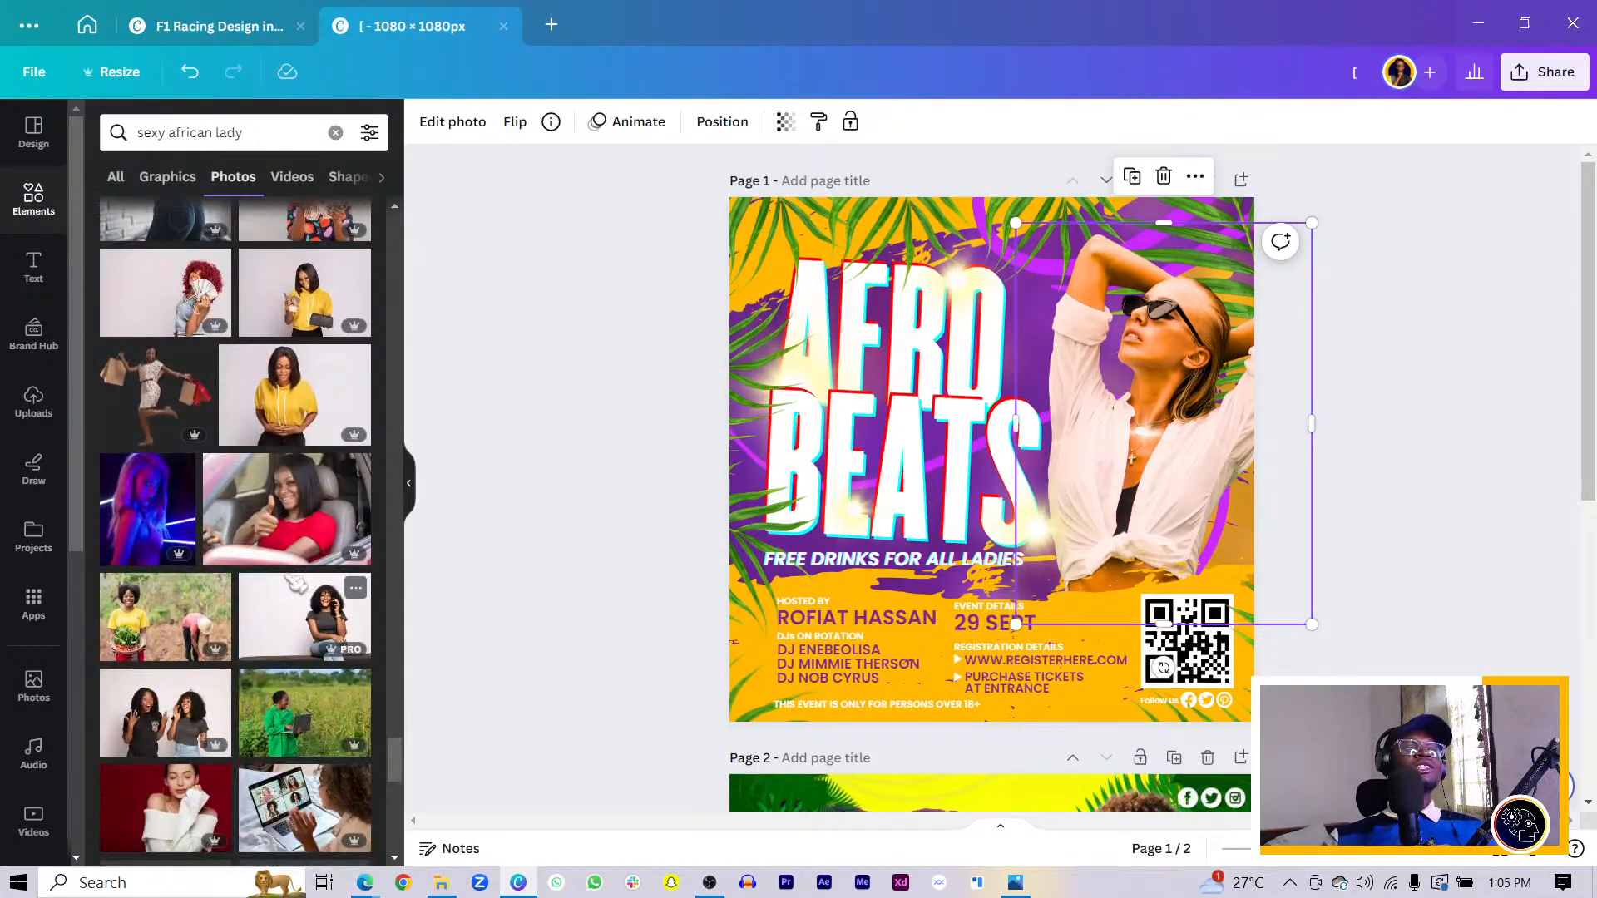